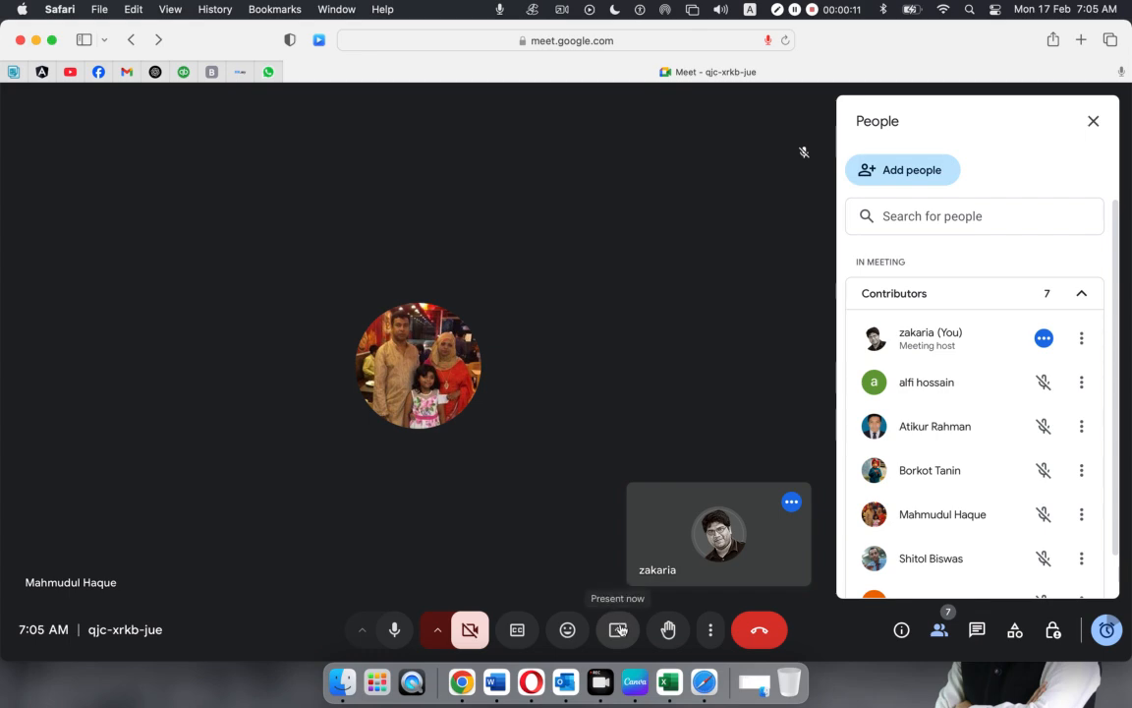
Share the entire screen in Google Meet and bring up the Xero dashboard, checking its notifications
left_click(619, 629)
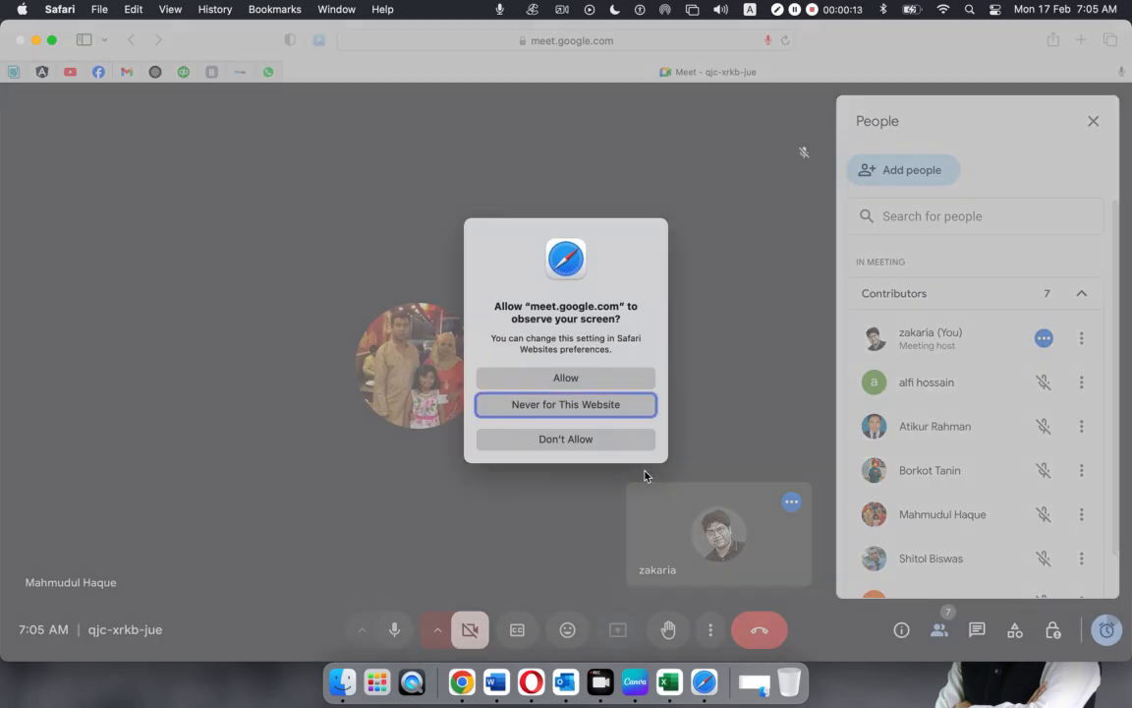
left_click(579, 381)
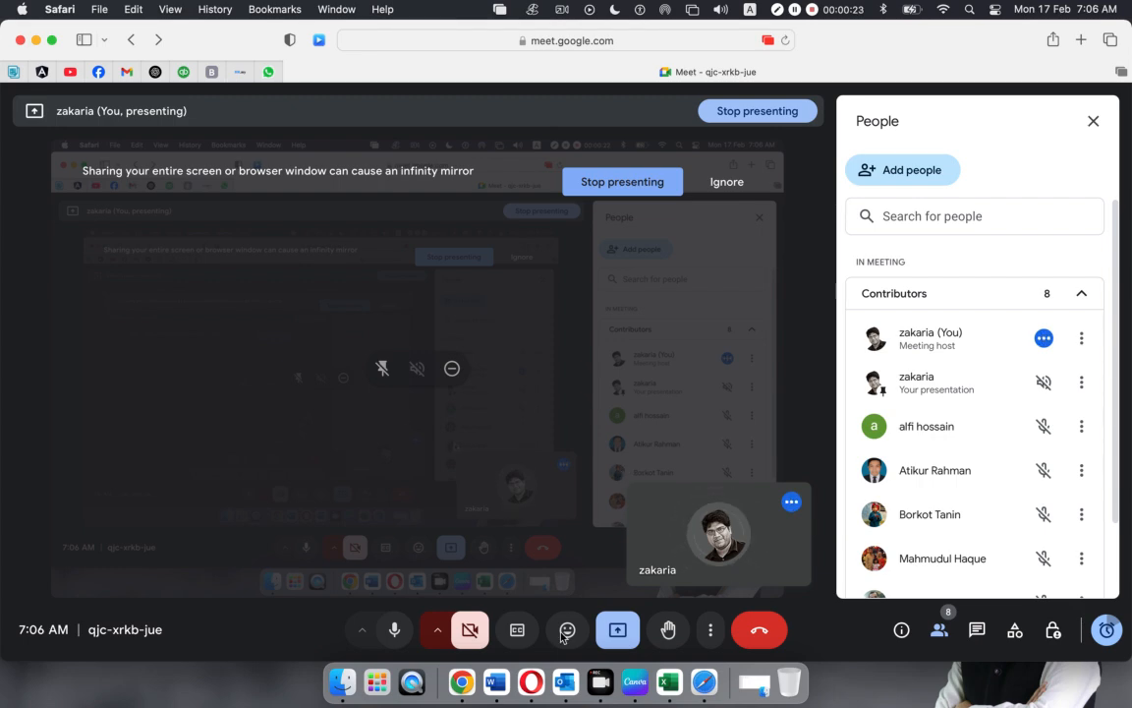
left_click(531, 675)
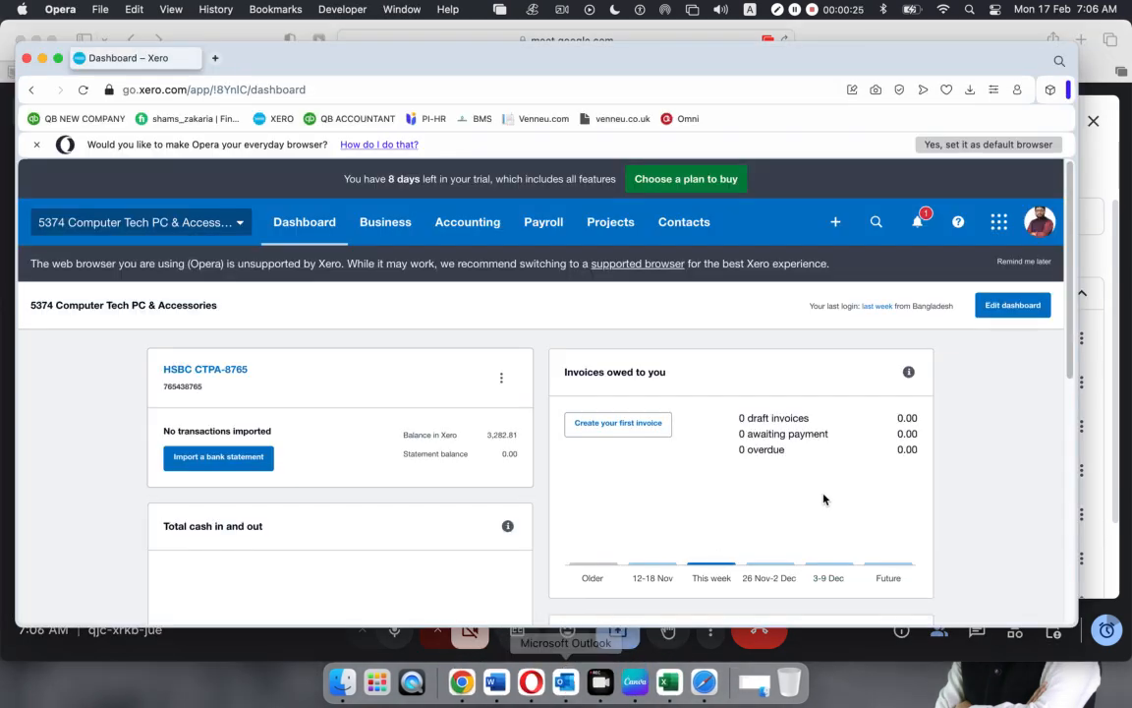
left_click(922, 222)
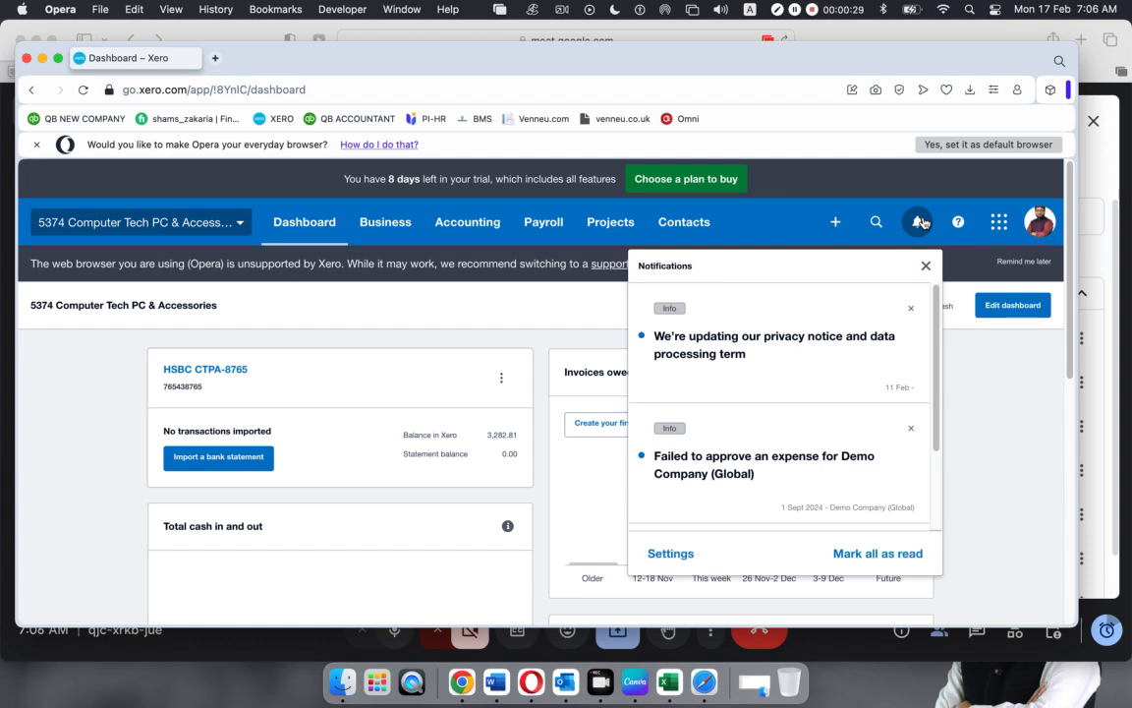
left_click(922, 222)
Reposition the Xero dashboard window in front of the meeting and enlarge it slightly
left_click(1097, 494)
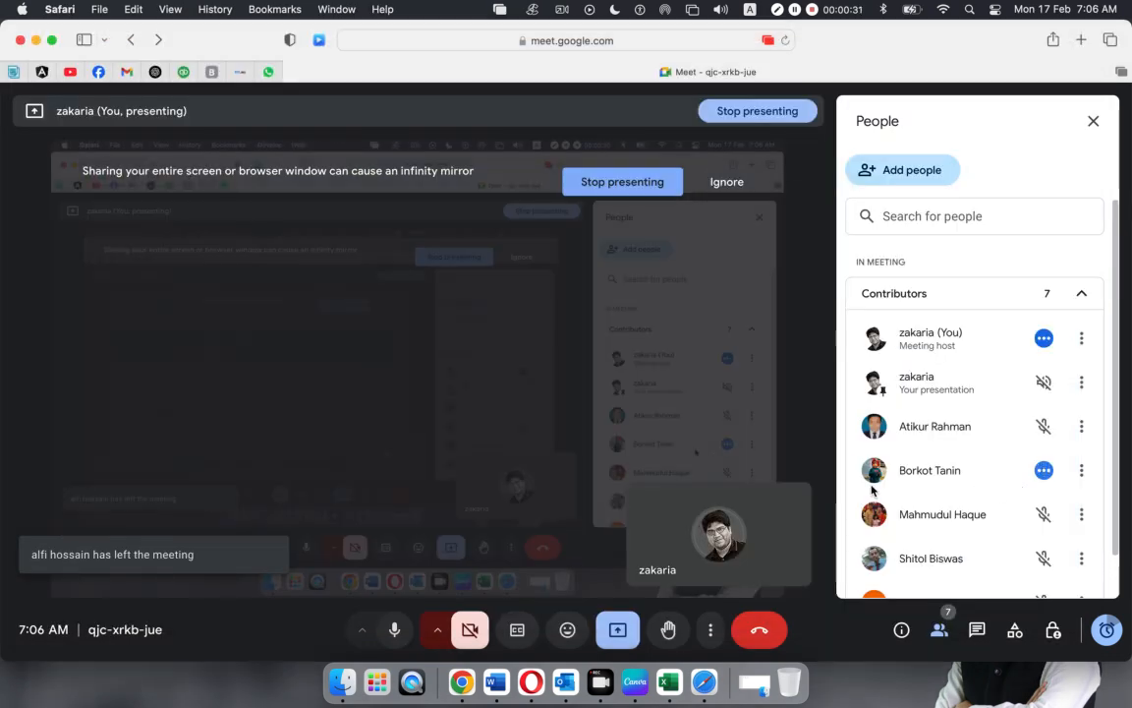
left_click(531, 681)
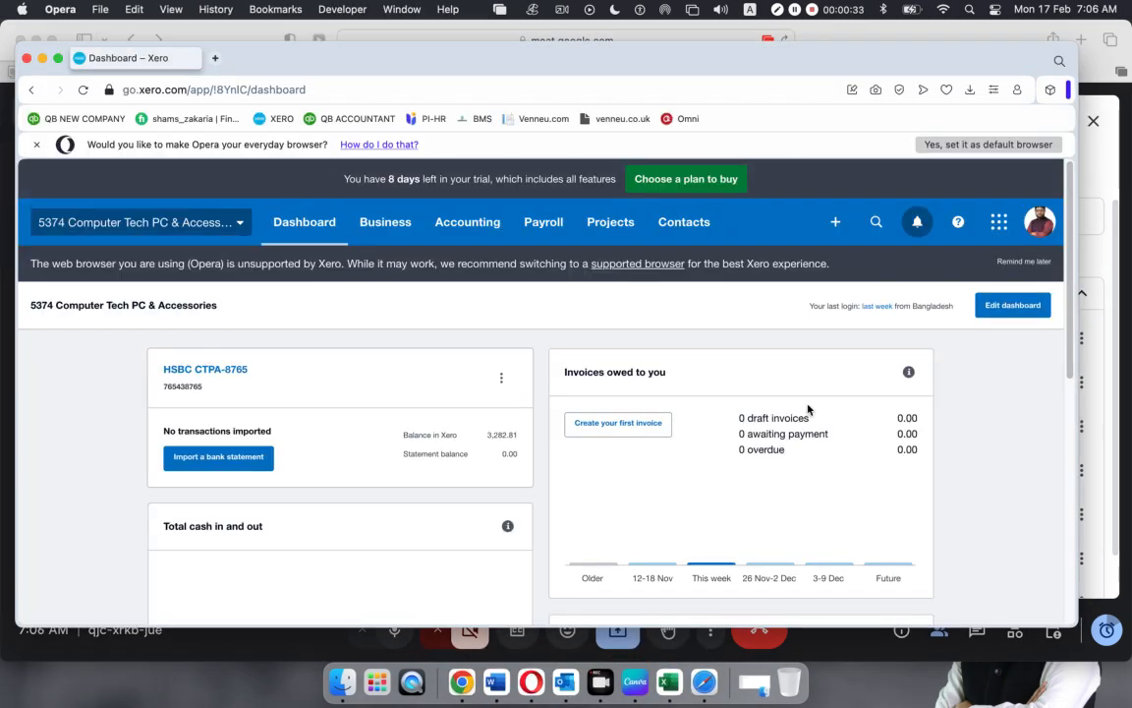
left_click_drag(952, 68, 921, 37)
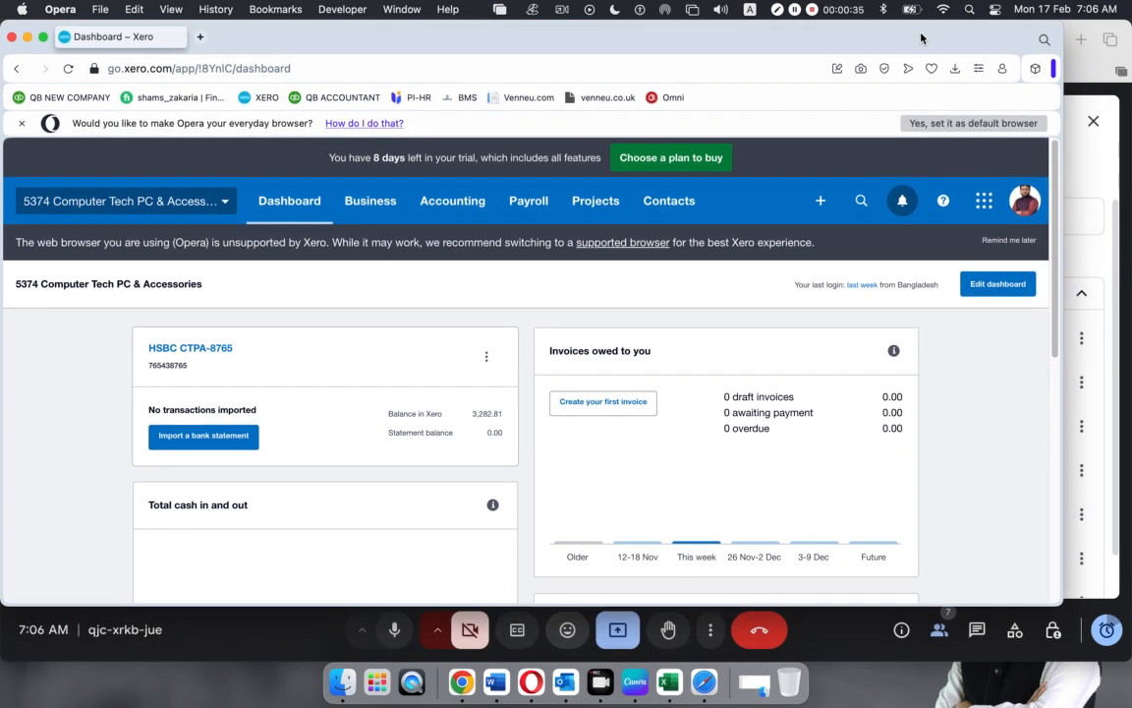
left_click_drag(1061, 605, 1129, 619)
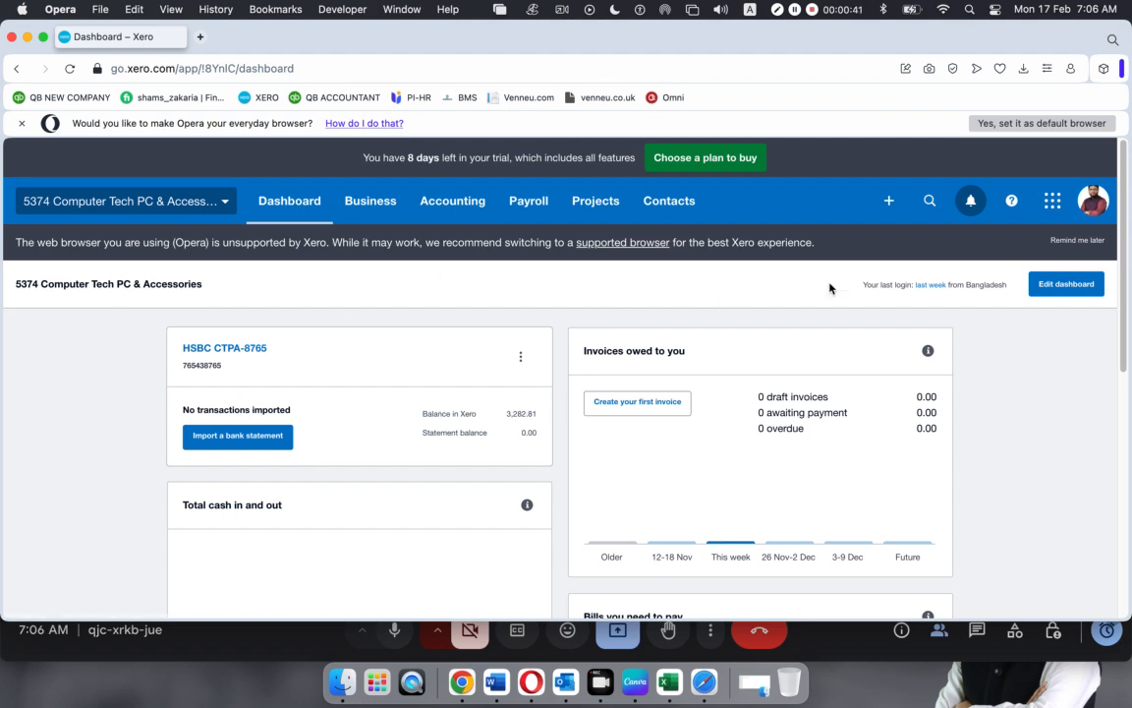
Dismiss the unsupported-browser banner with Remind me later, reload the Dashboard, and show the Accounting menu
left_click(1081, 240)
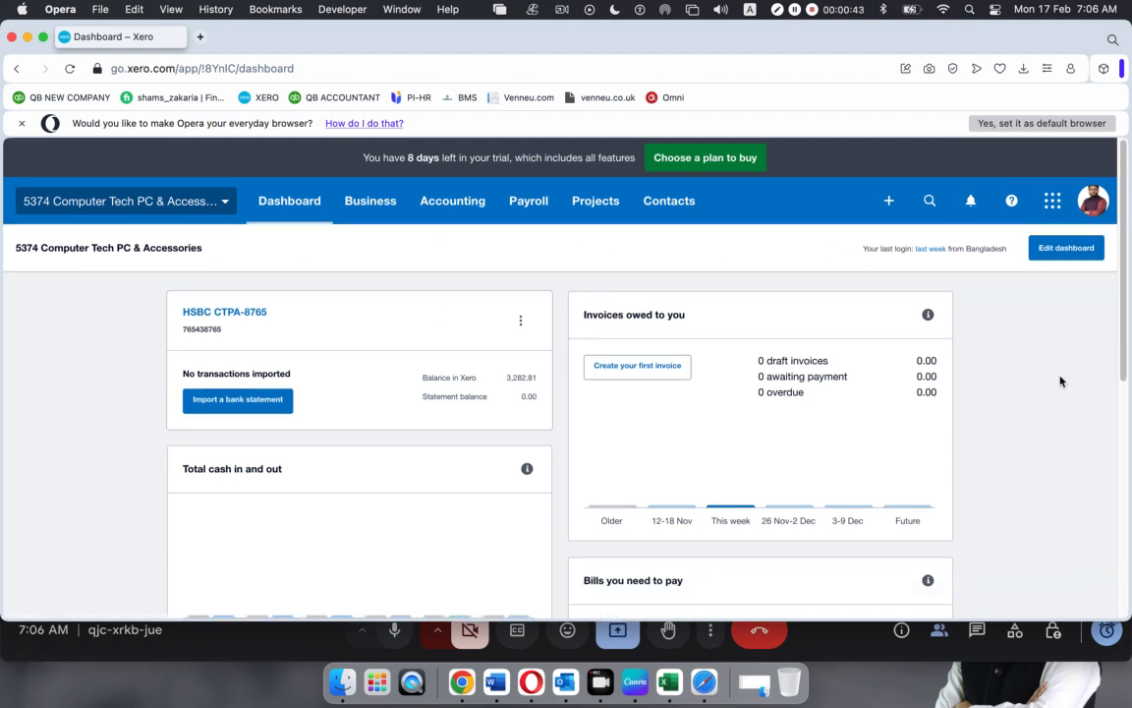
left_click(270, 196)
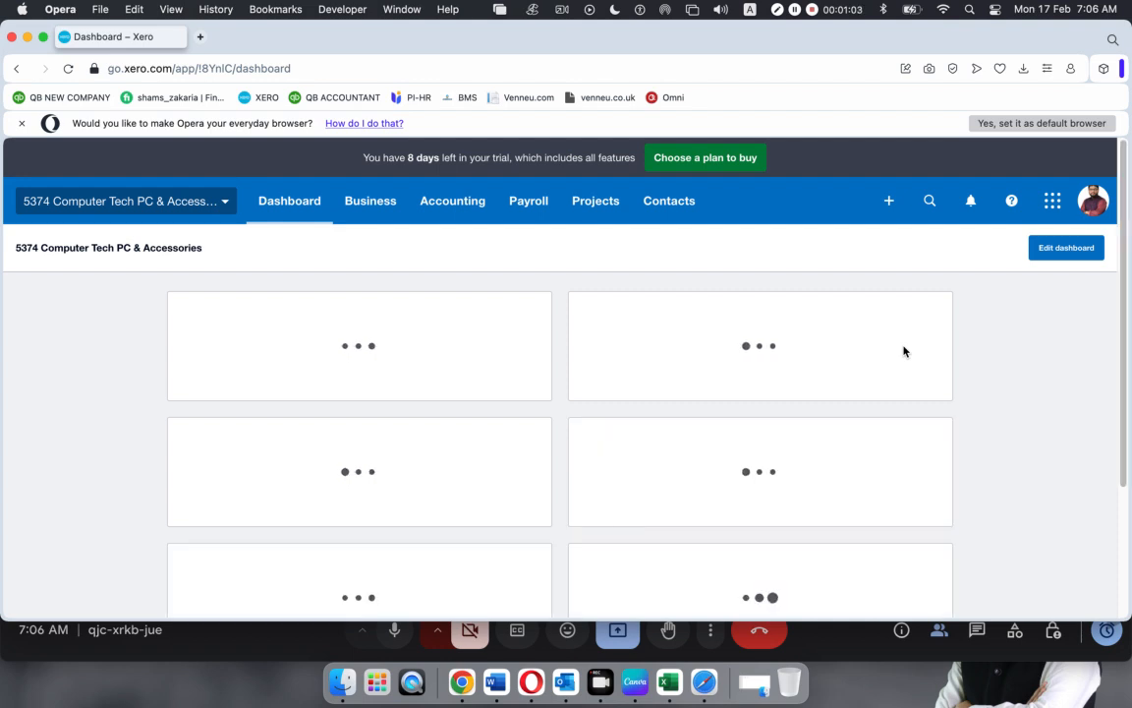
left_click(454, 205)
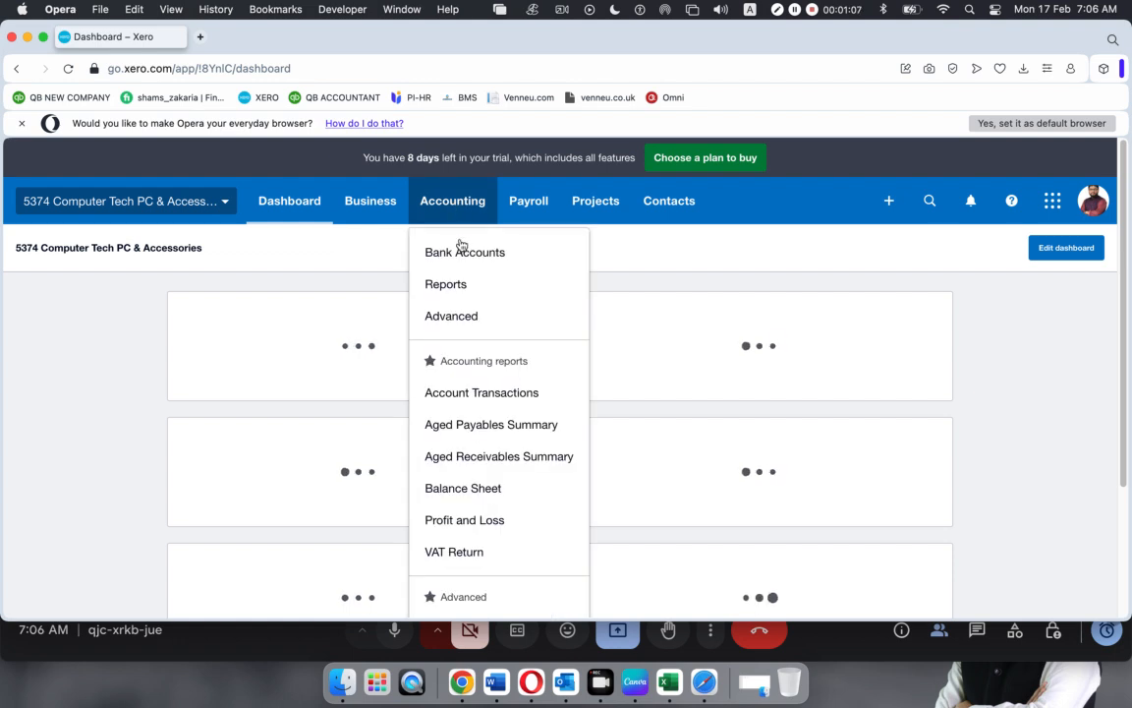
Go to Accounting > Advanced > Chart of accounts, then return to the Meet call
left_click(457, 319)
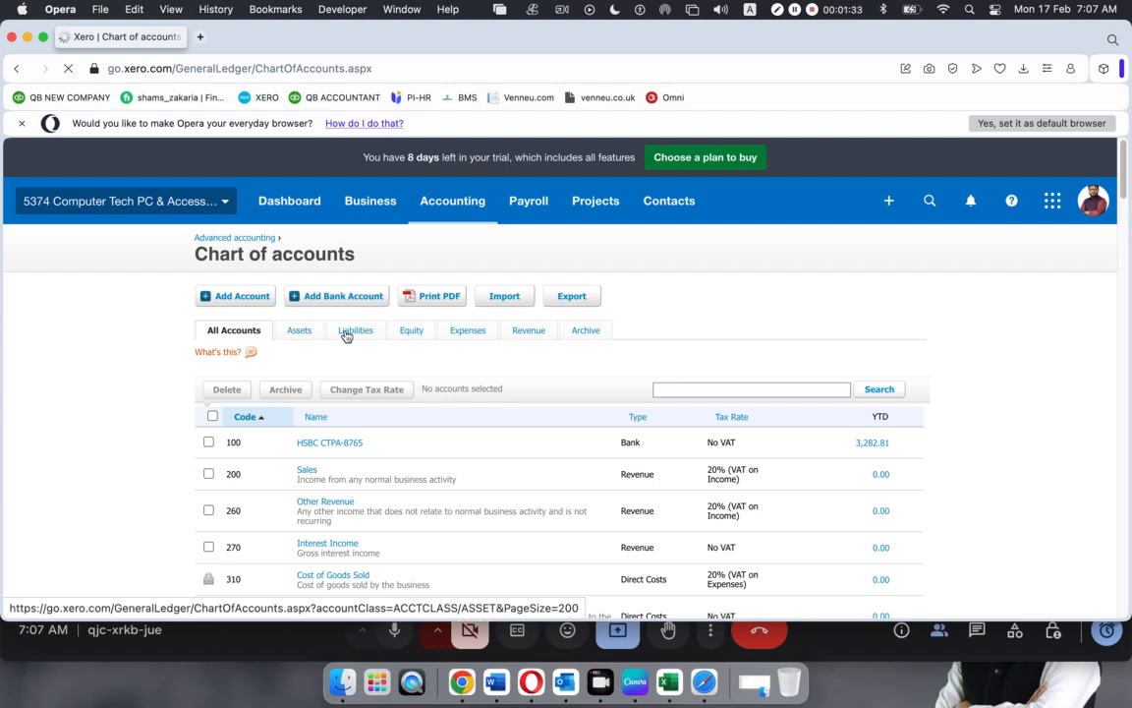
scroll(447, 409, "down", 1)
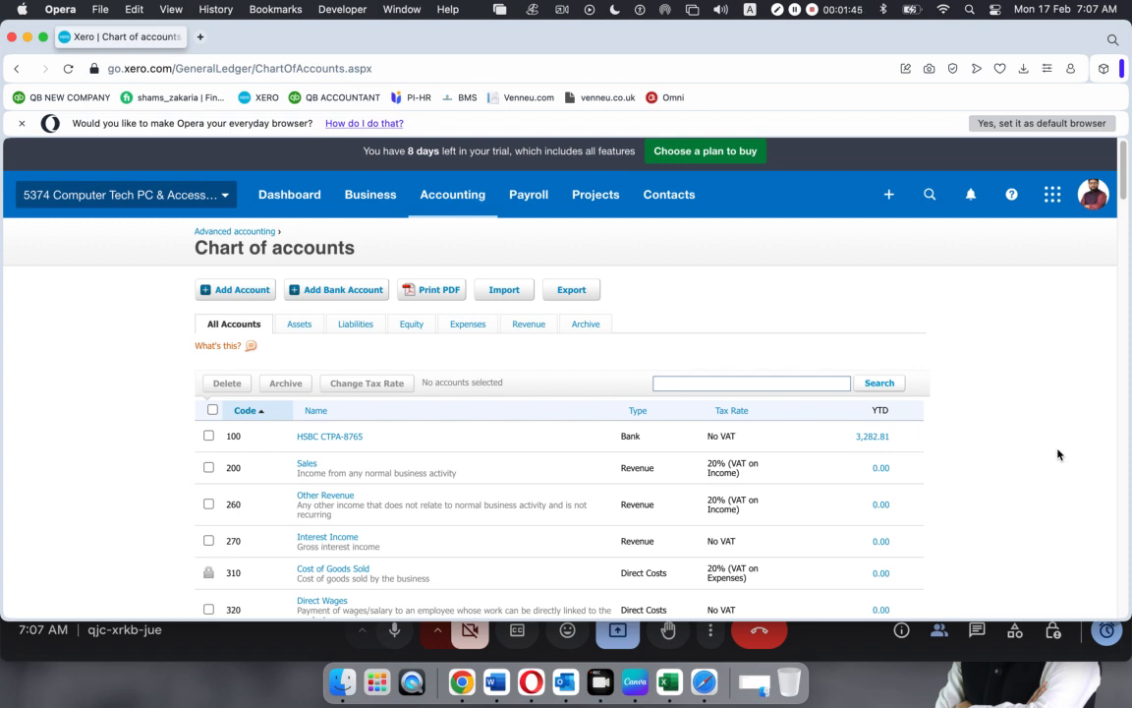
left_click(697, 678)
Admit both waiting participants into the call with Admit all and confirm
left_click(1065, 329)
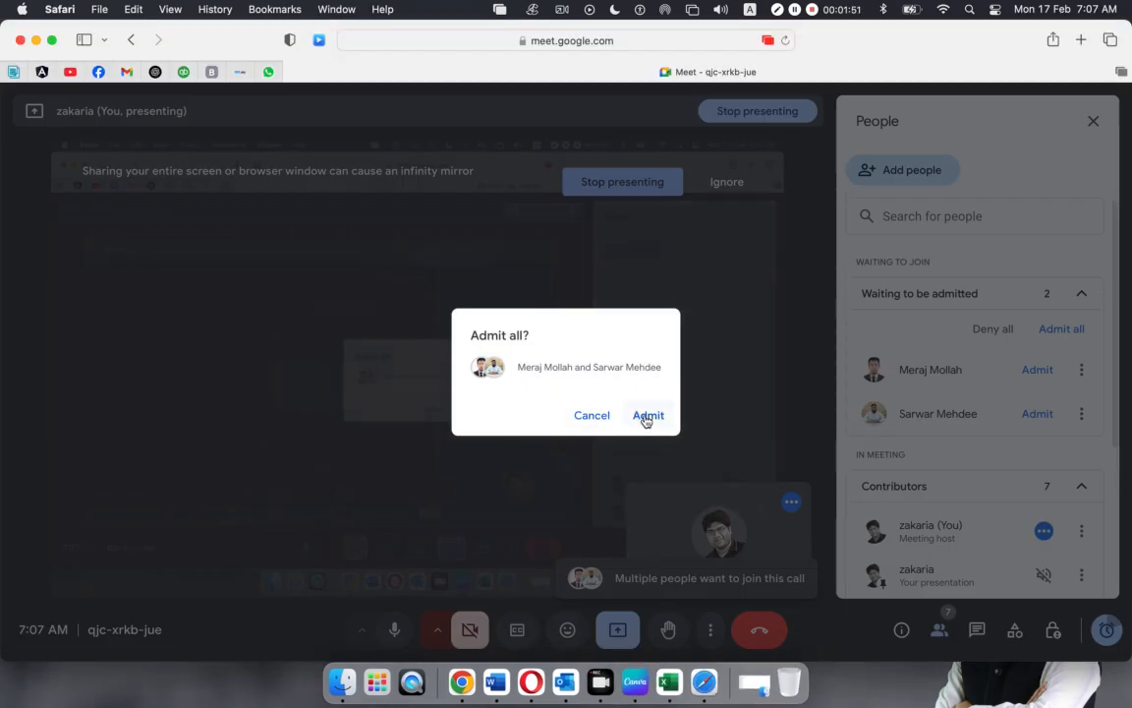
left_click(647, 416)
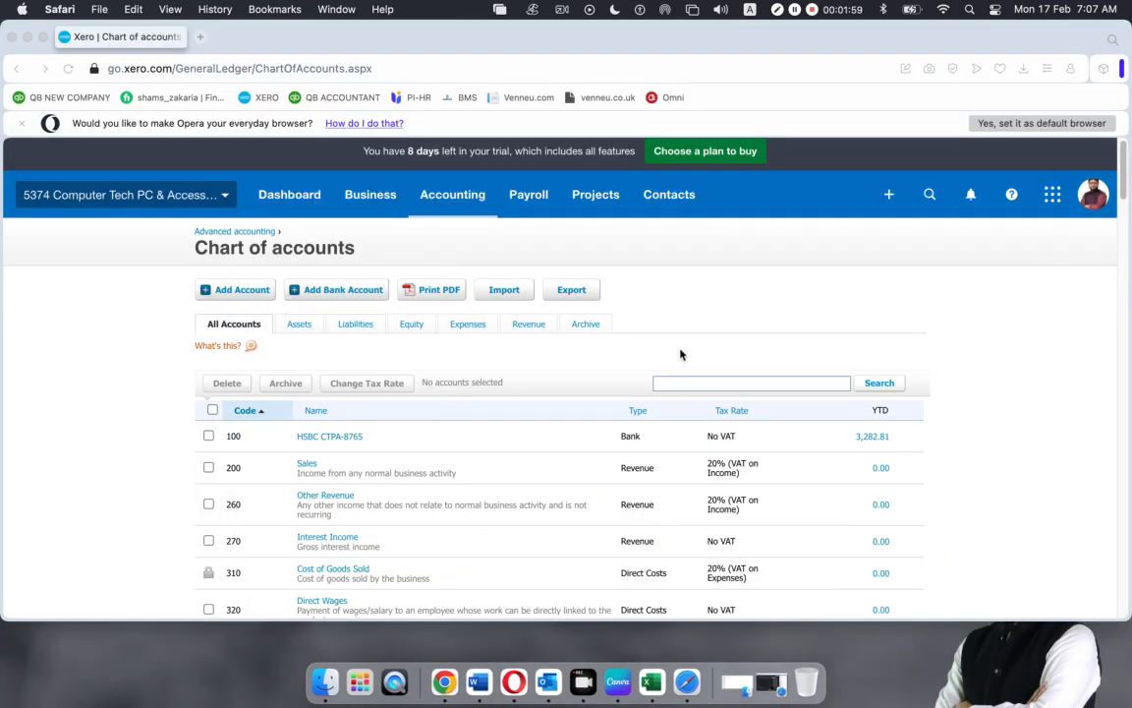
Open Metro Bank Statement_February_2-2020.pdf from the Xero-04 folder in Preview
left_click(28, 37)
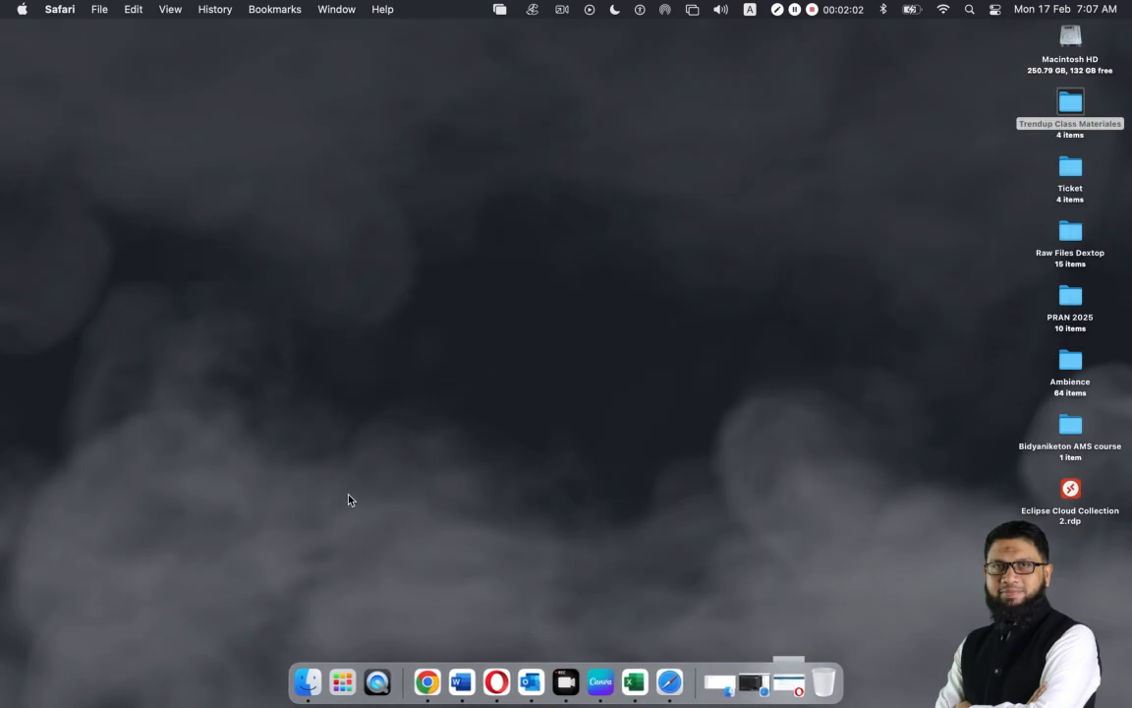
left_click(1069, 98)
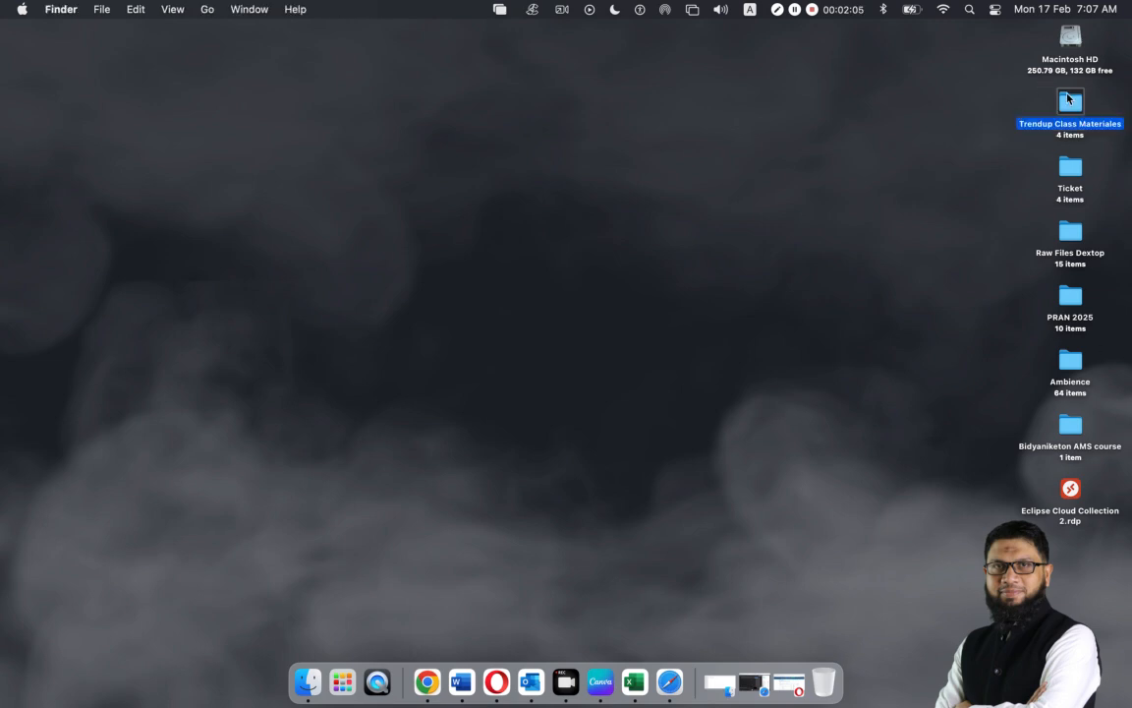
double_click(1069, 98)
double_click(404, 106)
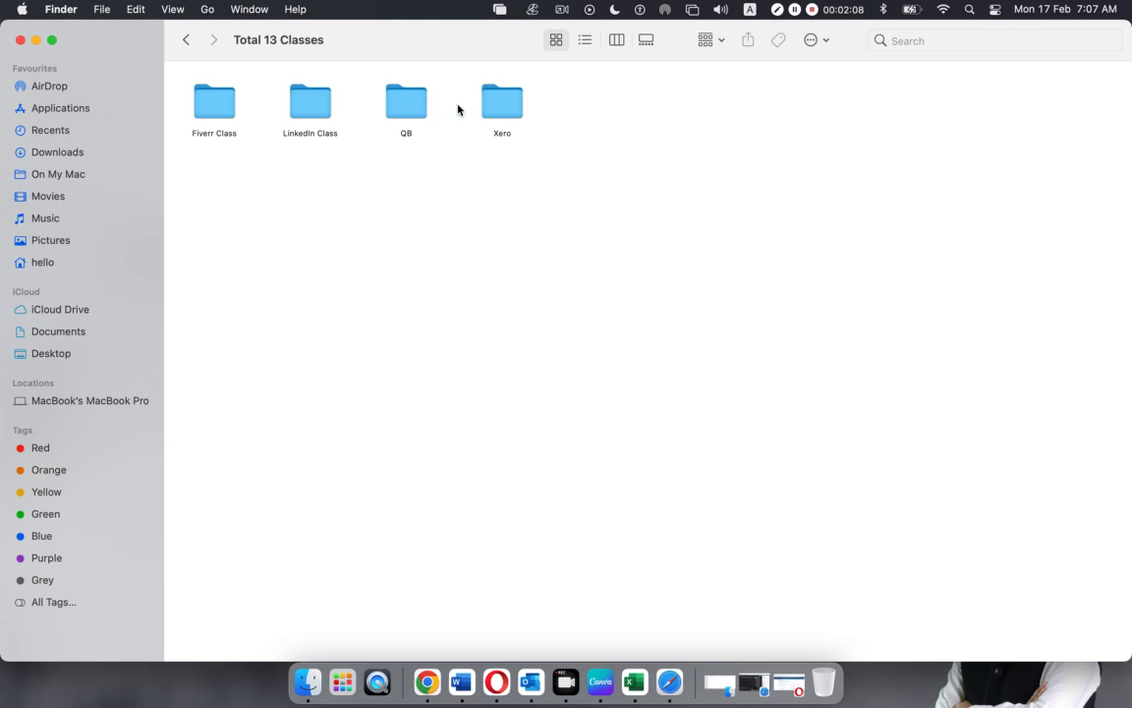
left_click(20, 40)
left_click(720, 681)
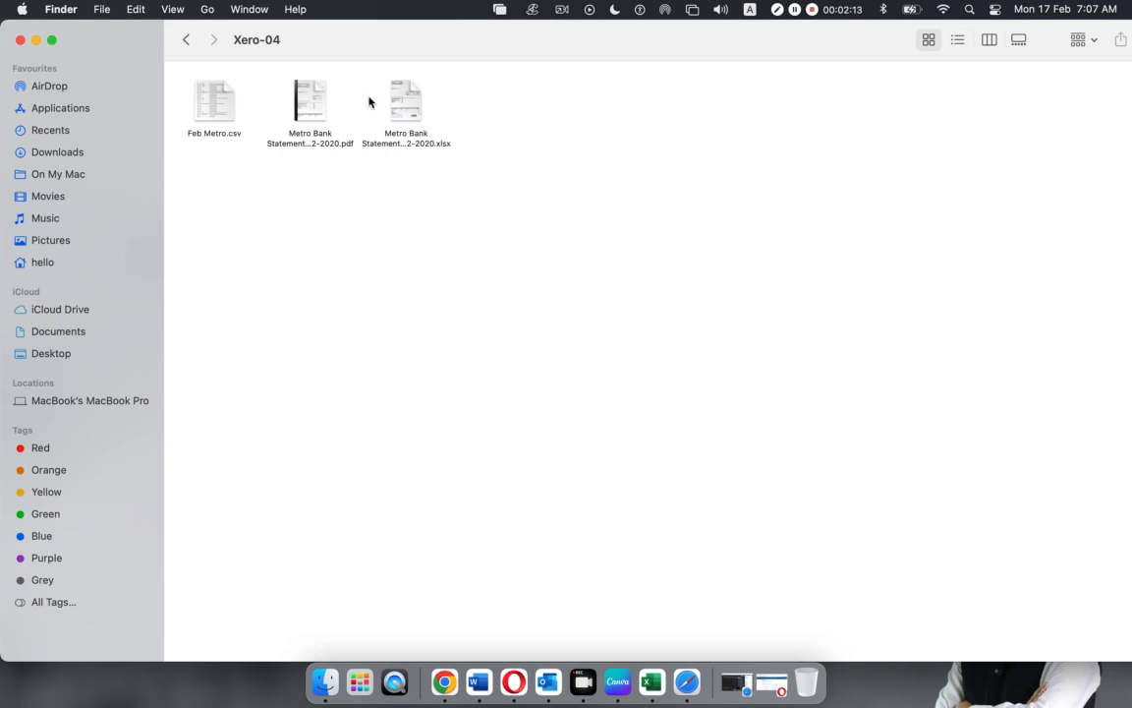
double_click(310, 100)
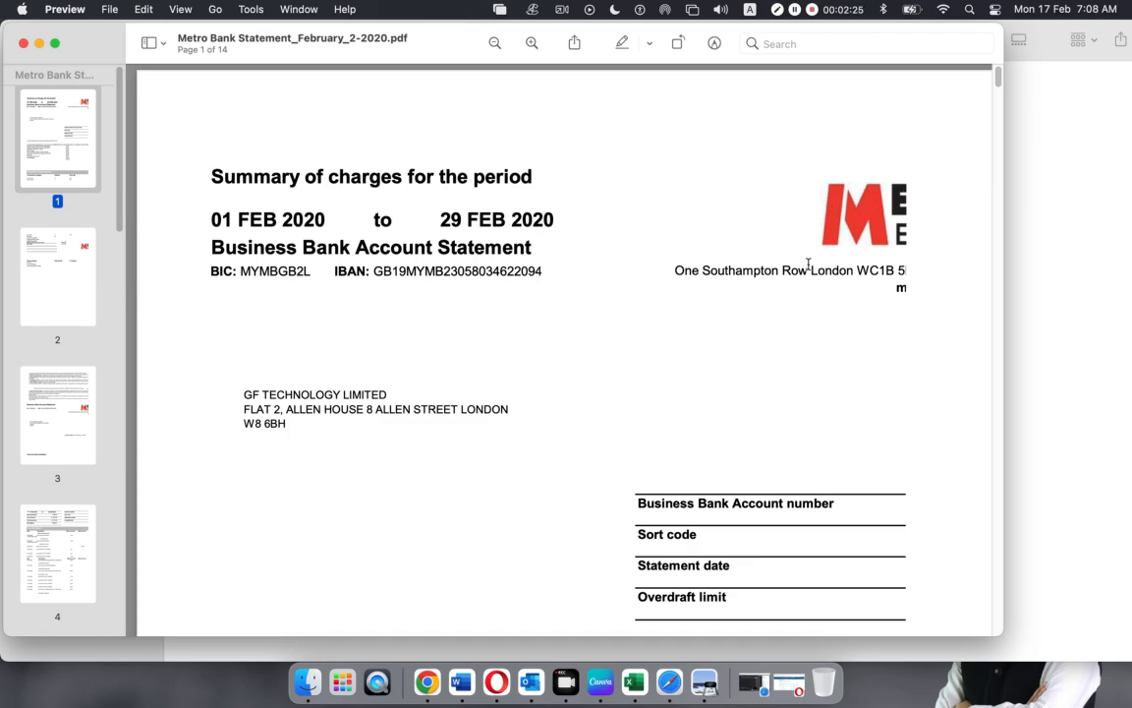
scroll(714, 310, "up", 1)
scroll(713, 310, "down", 5)
scroll(713, 311, "up", 5)
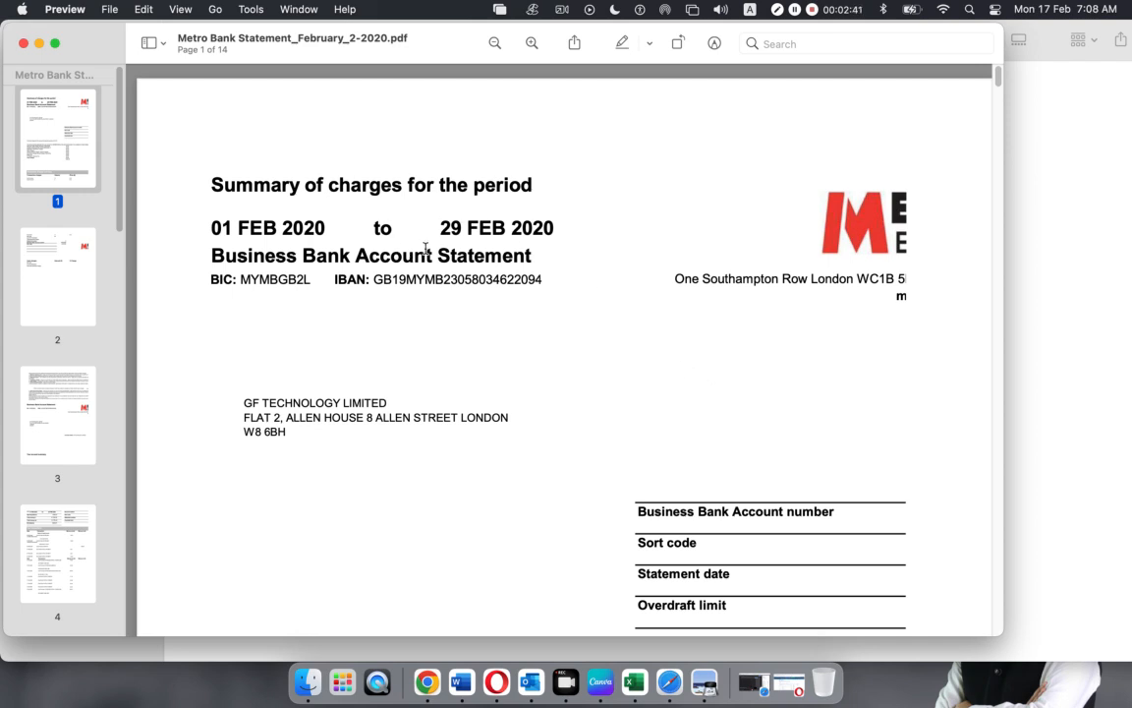
left_click_drag(207, 183, 546, 280)
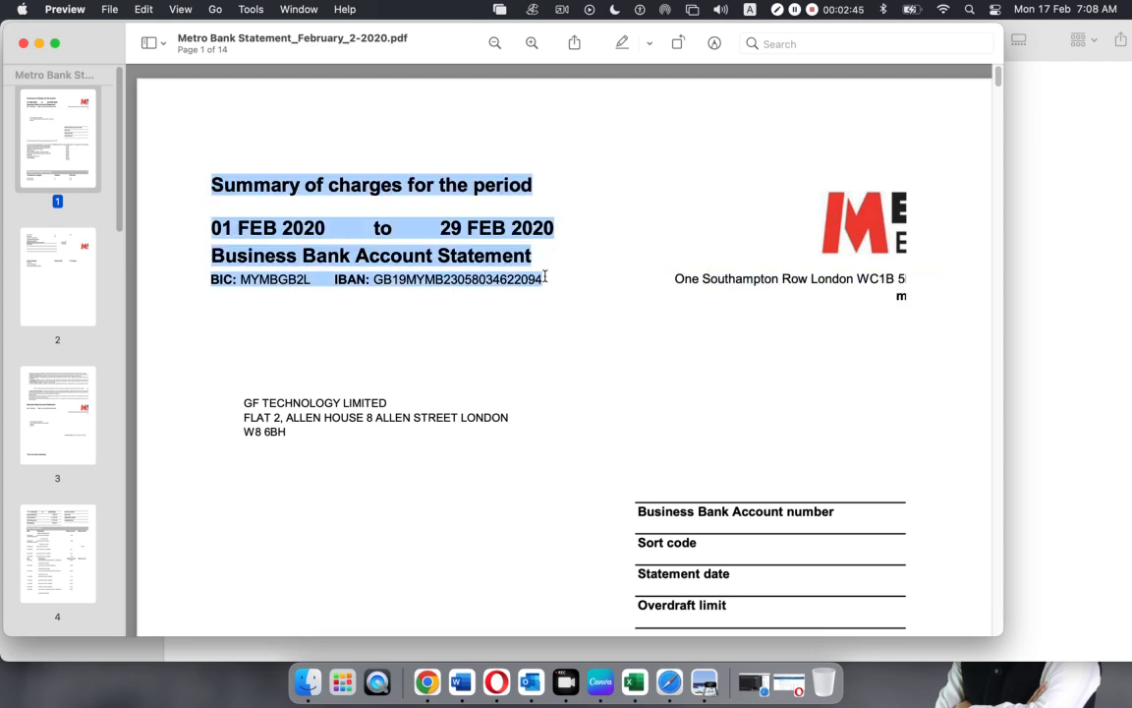
left_click(356, 328)
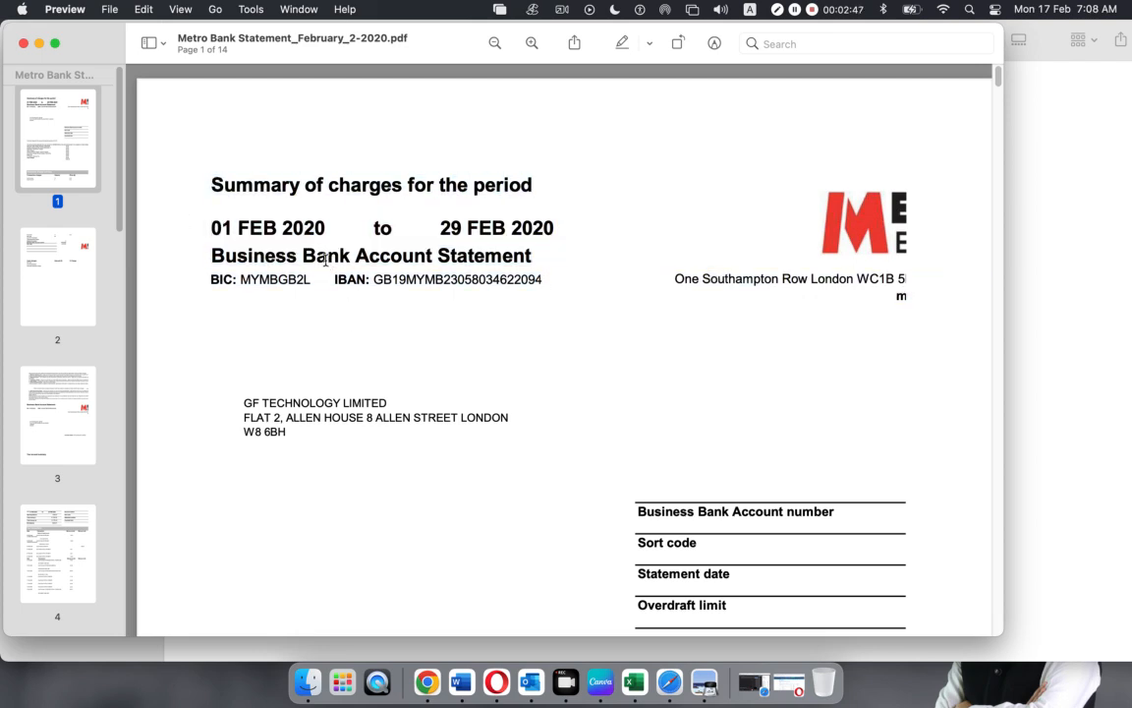
left_click_drag(212, 228, 331, 228)
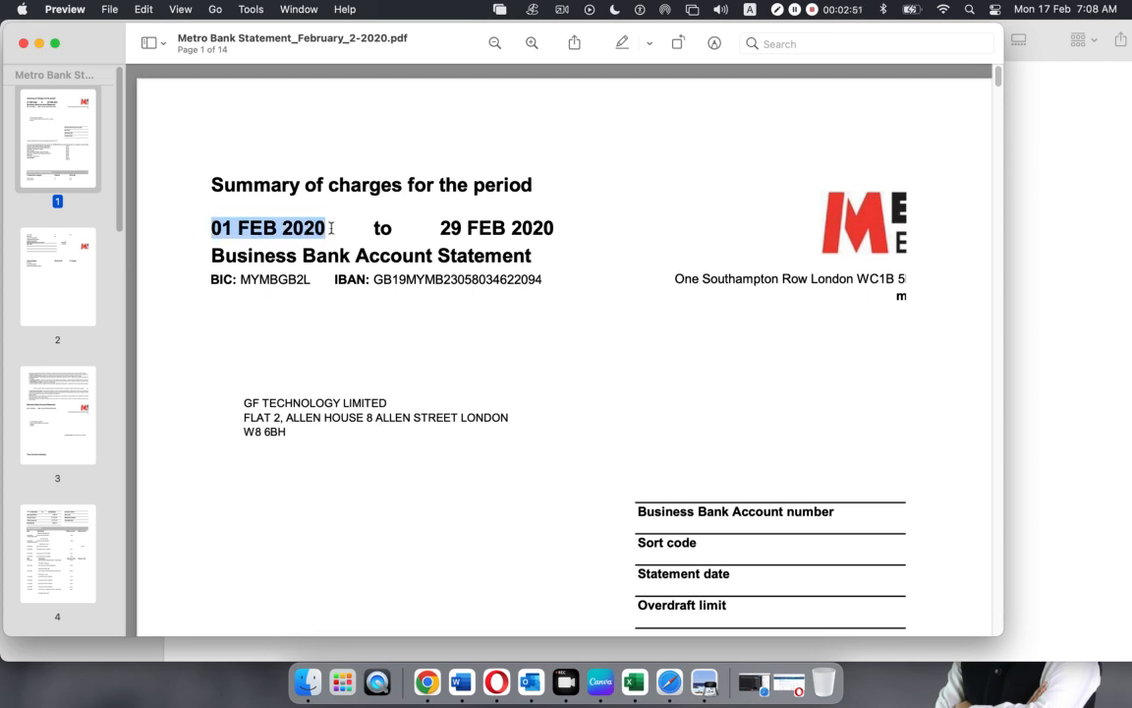
left_click_drag(439, 228, 561, 227)
left_click(258, 246)
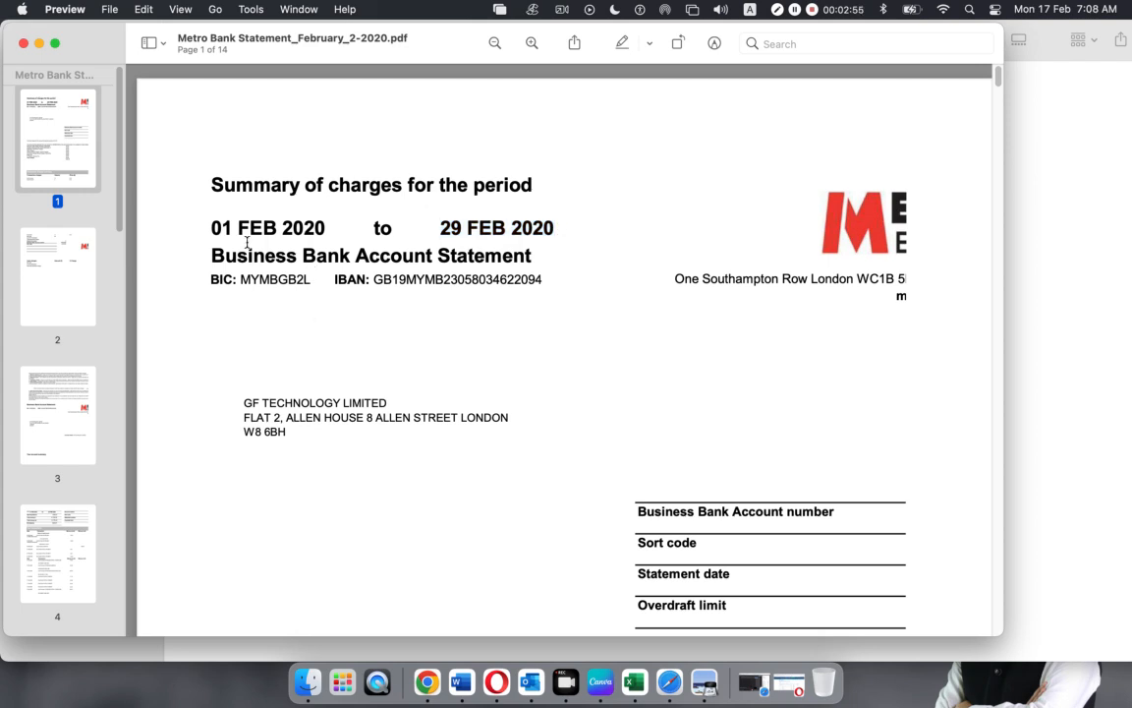
left_click_drag(212, 228, 554, 229)
left_click(374, 376)
left_click(497, 682)
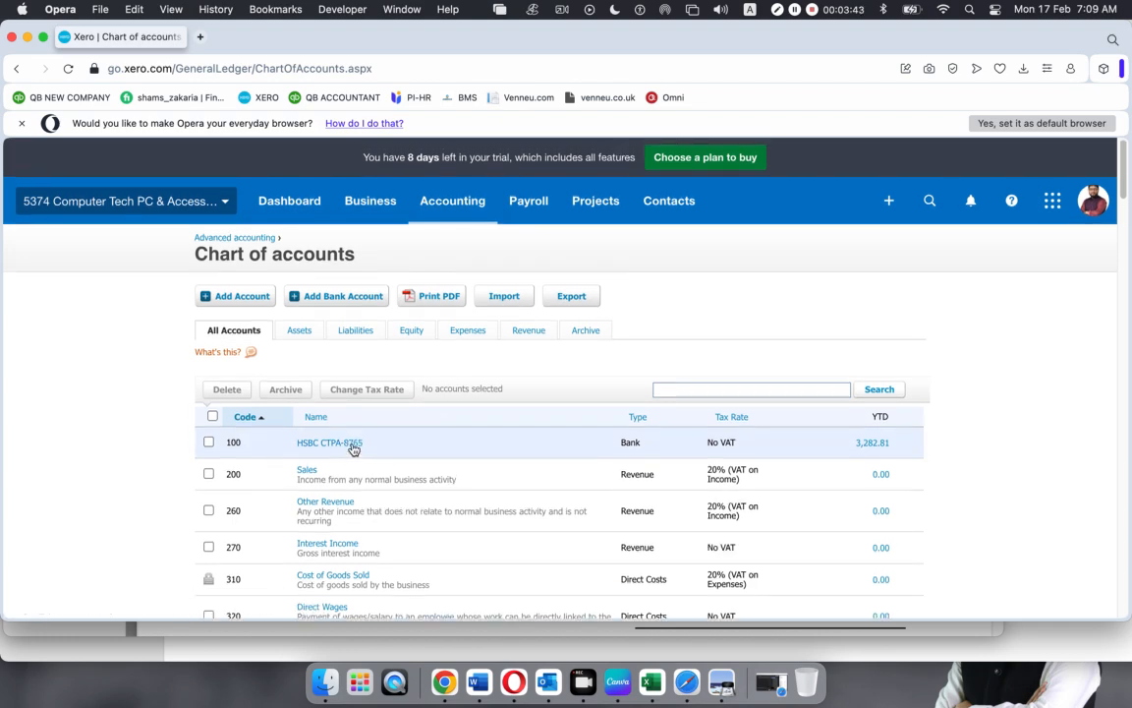
Scroll through Xero's chart of accounts, then bring the Metro Bank statement PDF forward
scroll(355, 448, "down", 1)
scroll(354, 449, "down", 10)
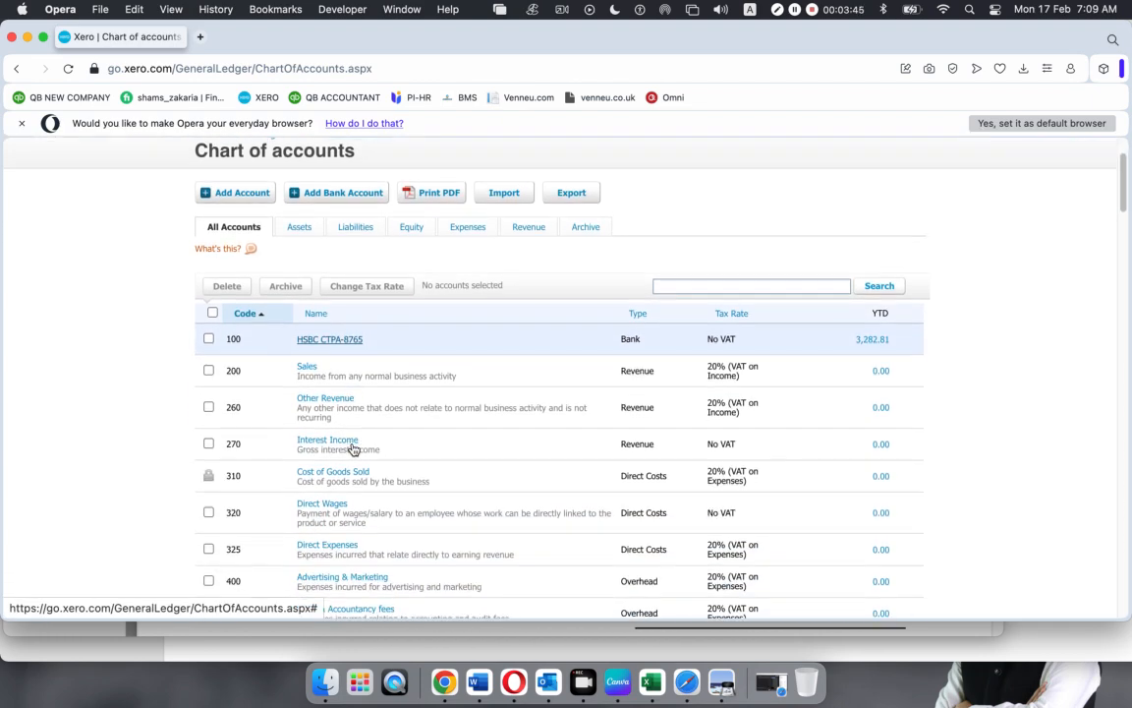
scroll(354, 449, "down", 15)
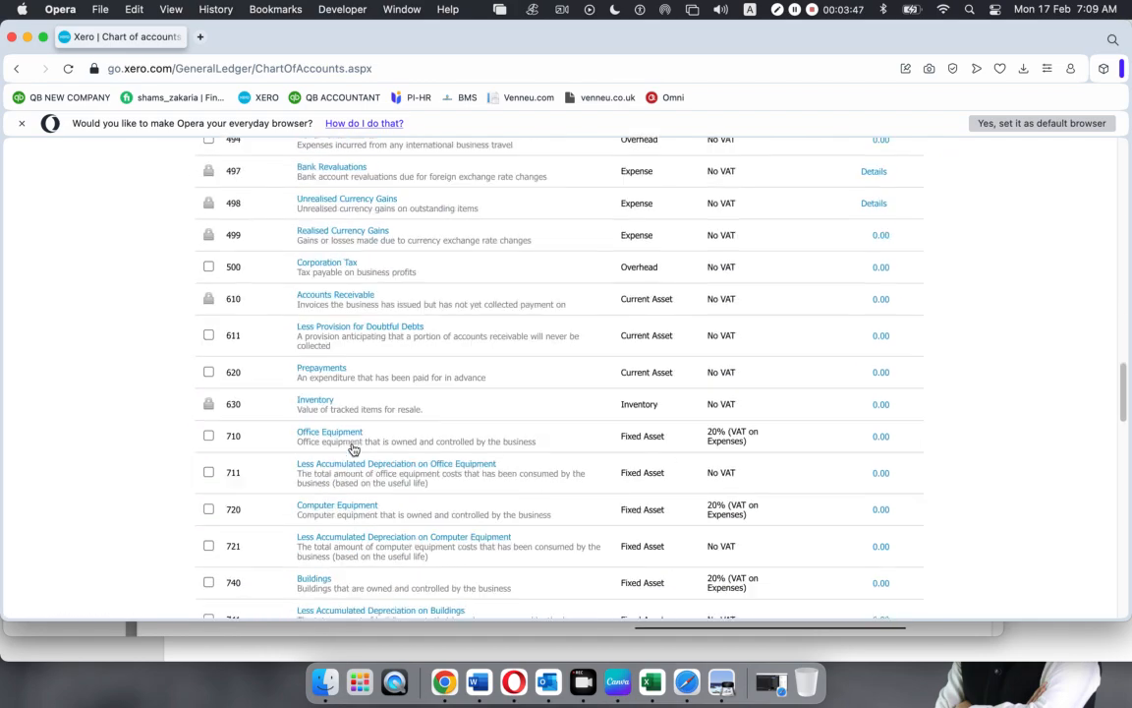
scroll(354, 449, "up", 20)
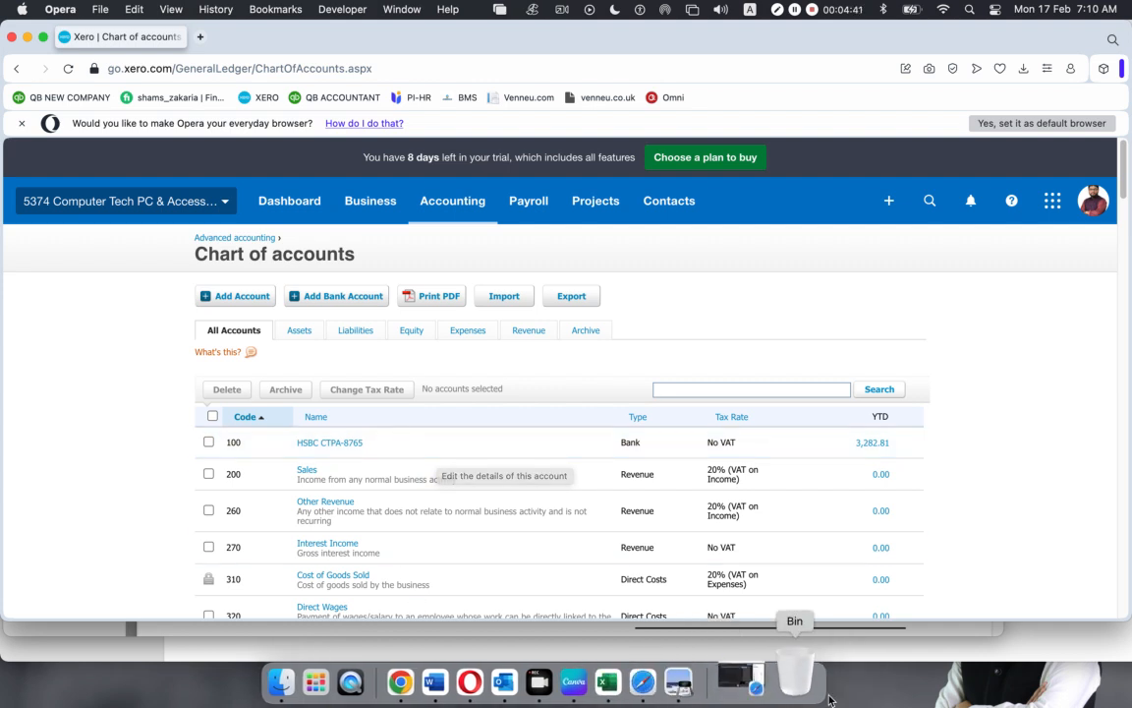
left_click(722, 681)
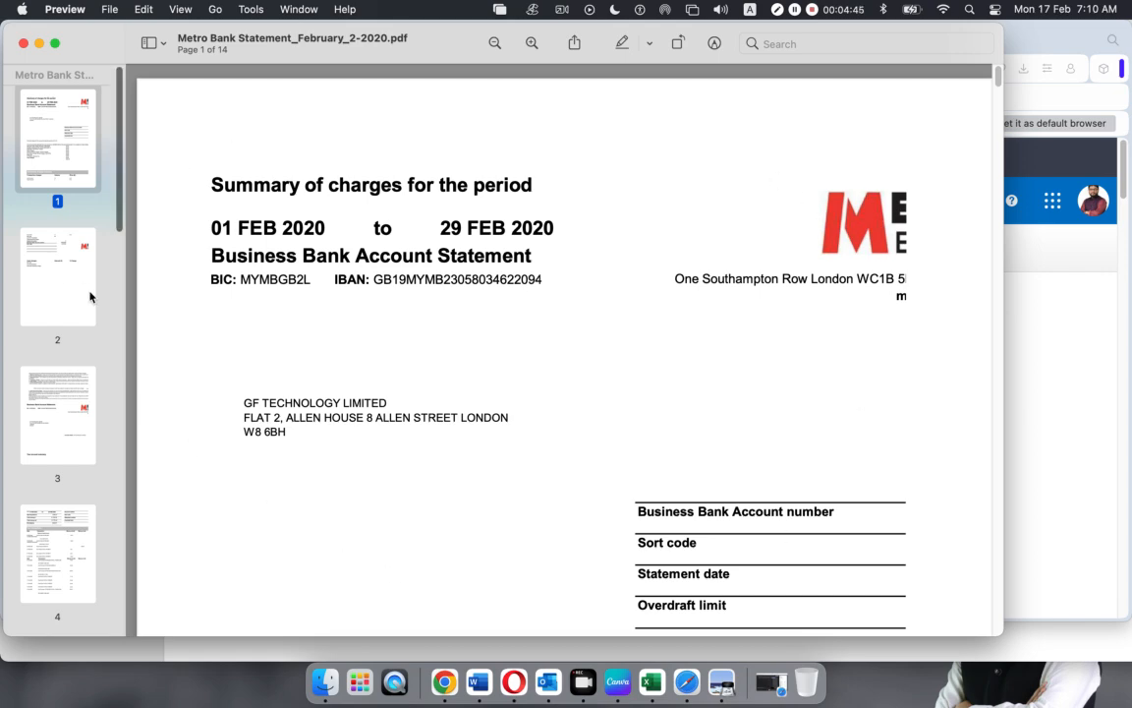
Review statement pages 1–4, including the £399.47 opening balance, then switch back to Xero
left_click(53, 243)
left_click(47, 398)
left_click(56, 556)
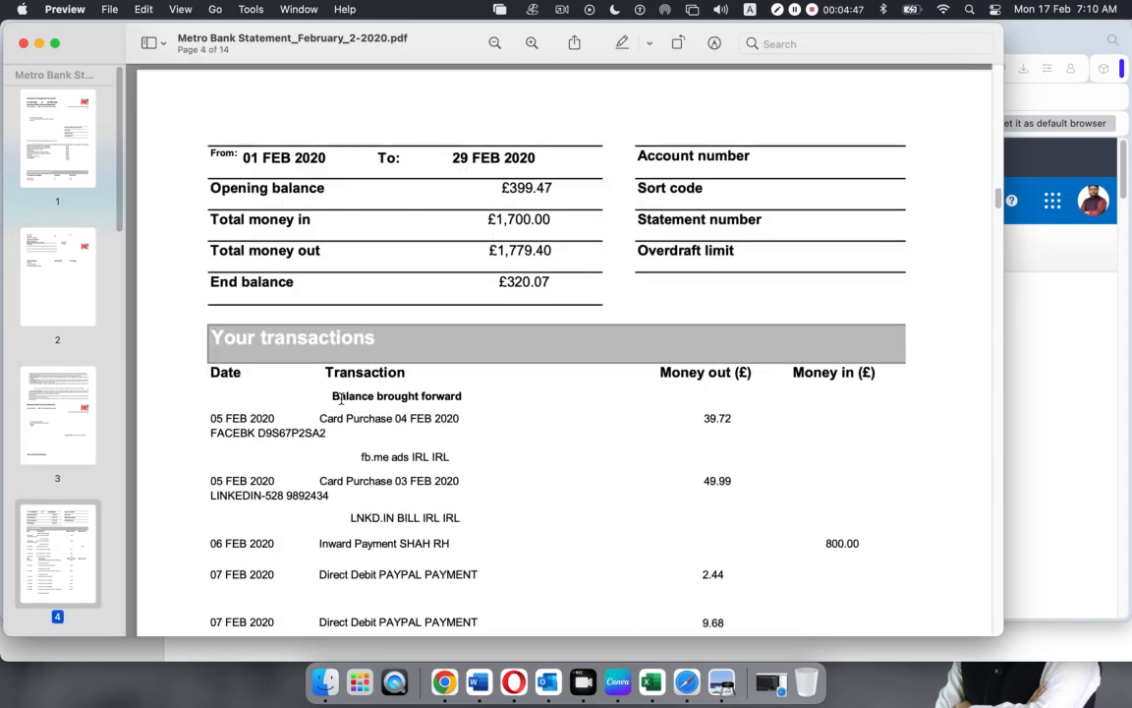
left_click(55, 261)
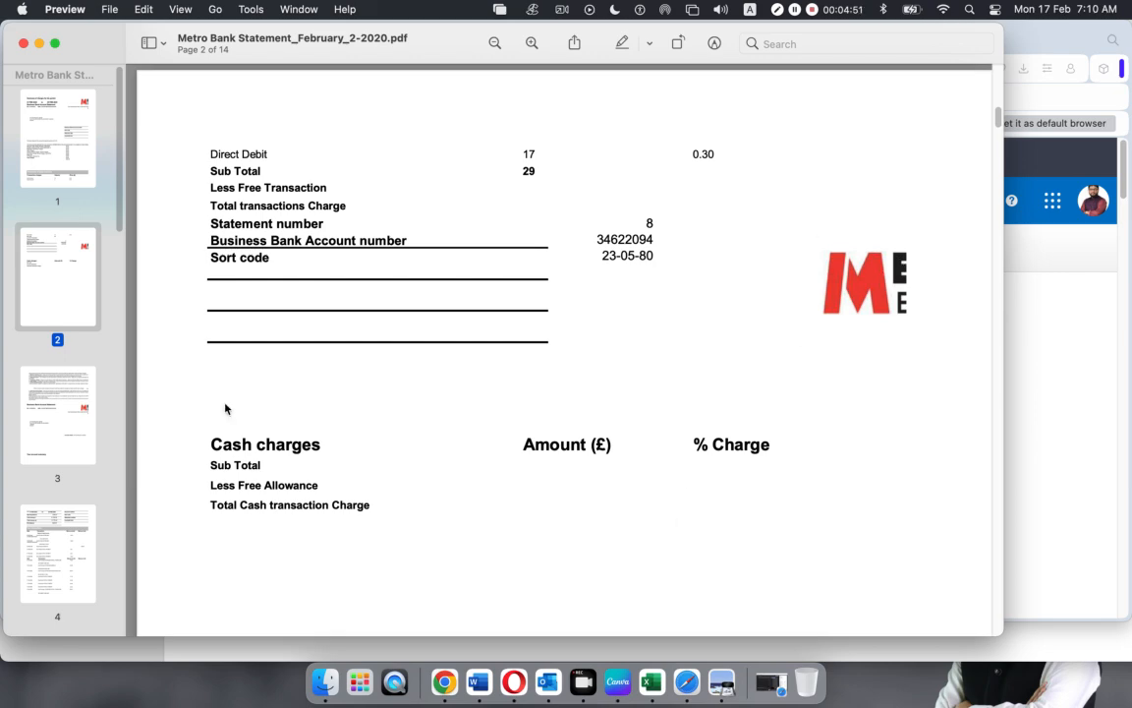
left_click(64, 140)
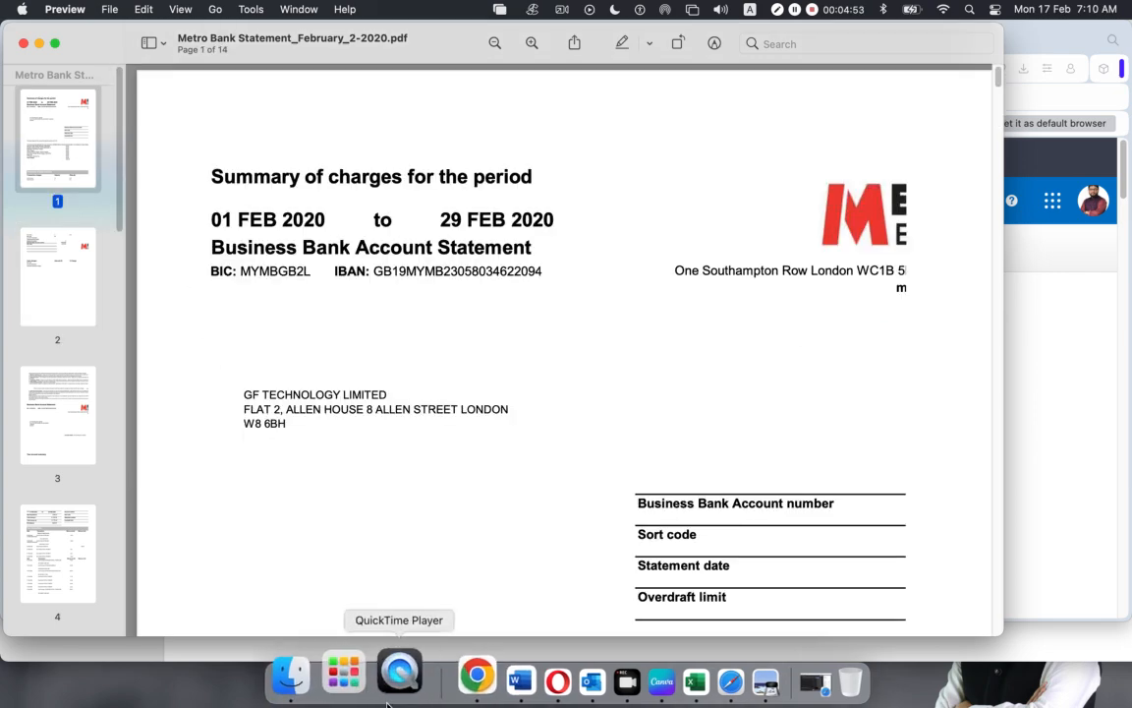
left_click(505, 678)
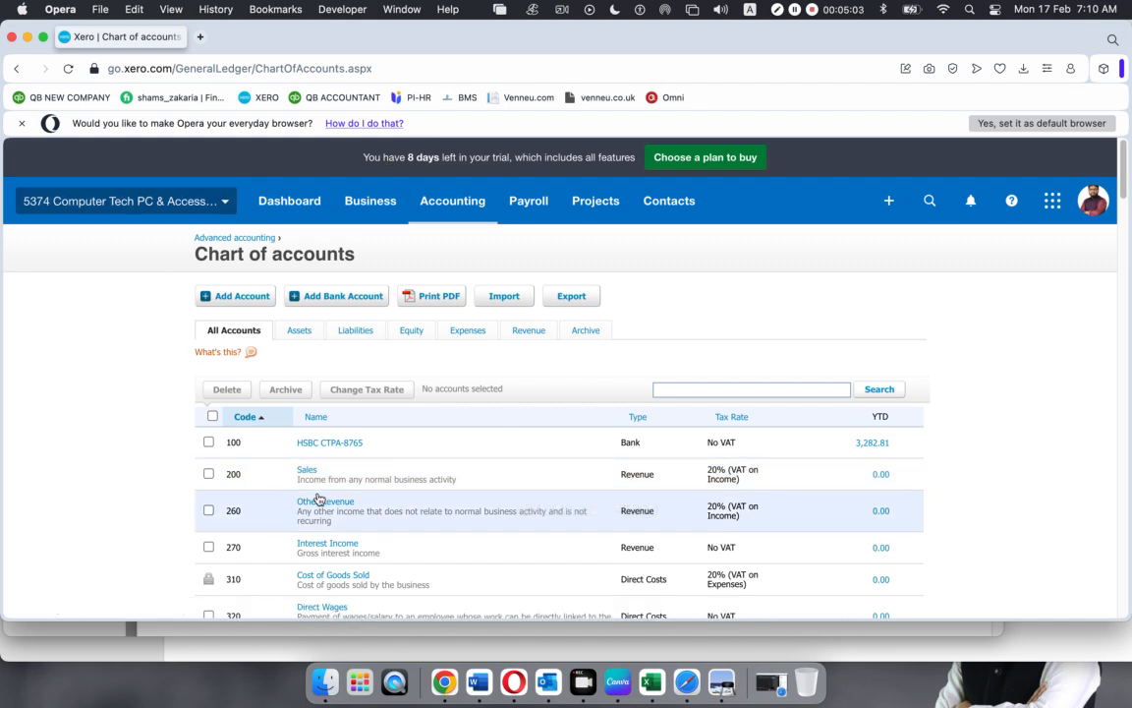
Open Add Bank Account from the chart of accounts and look over the UK bank list
left_click(331, 299)
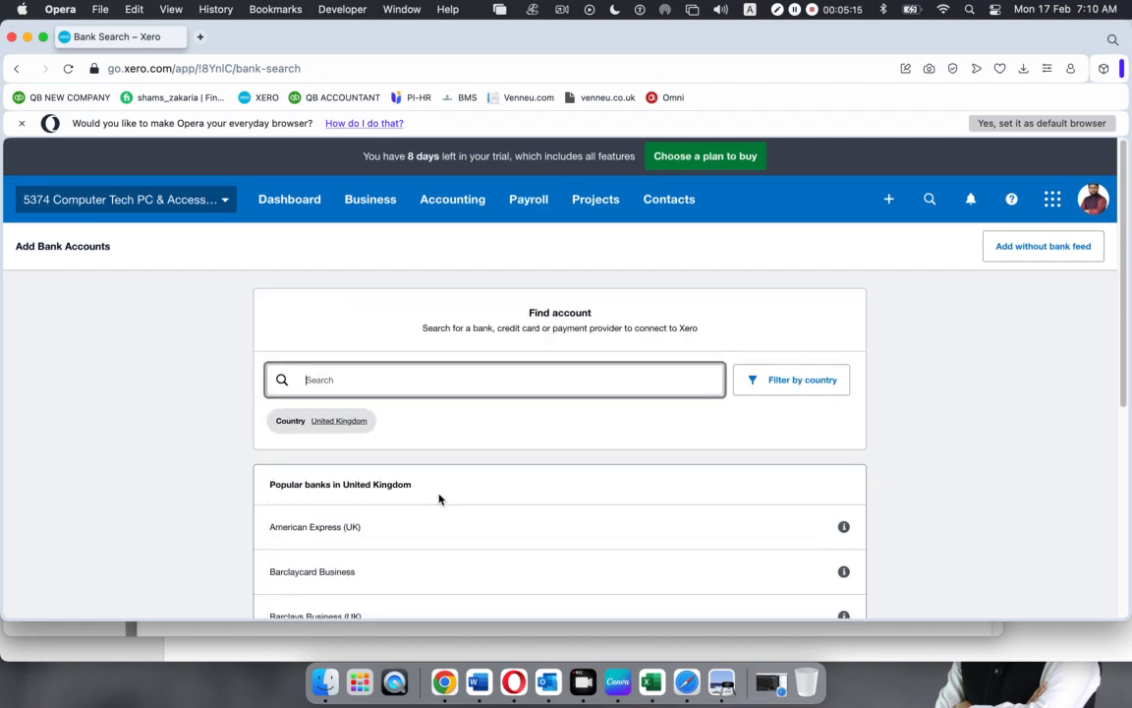
scroll(440, 497, "down", 3)
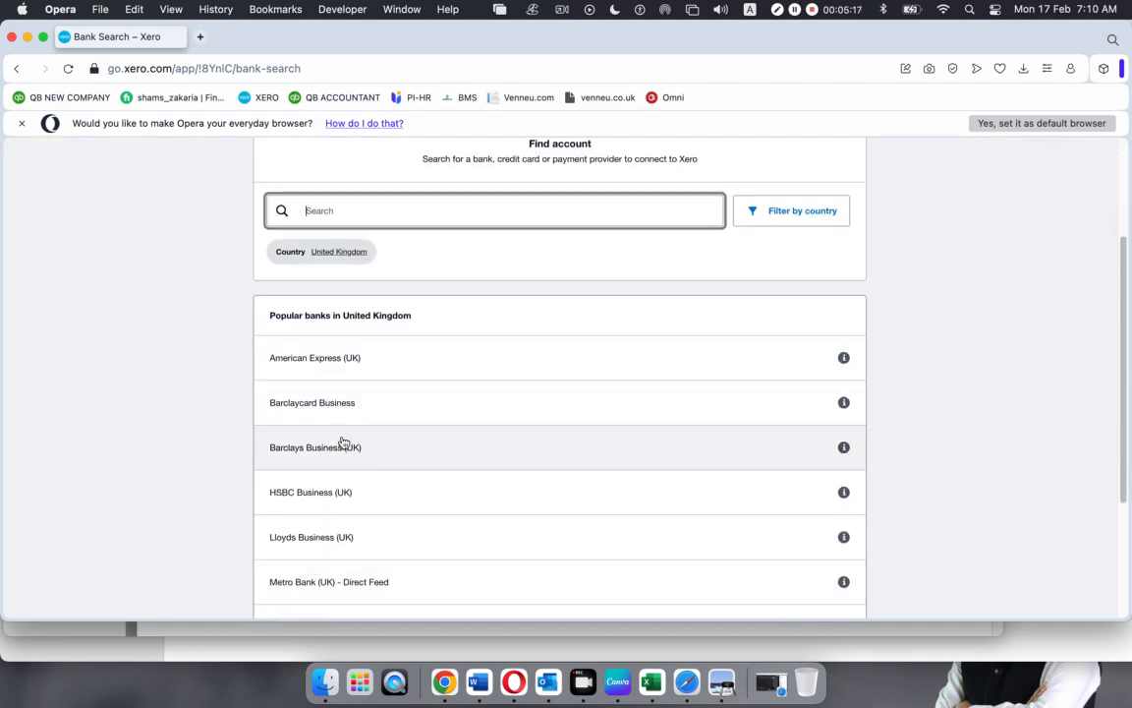
scroll(341, 443, "up", 3)
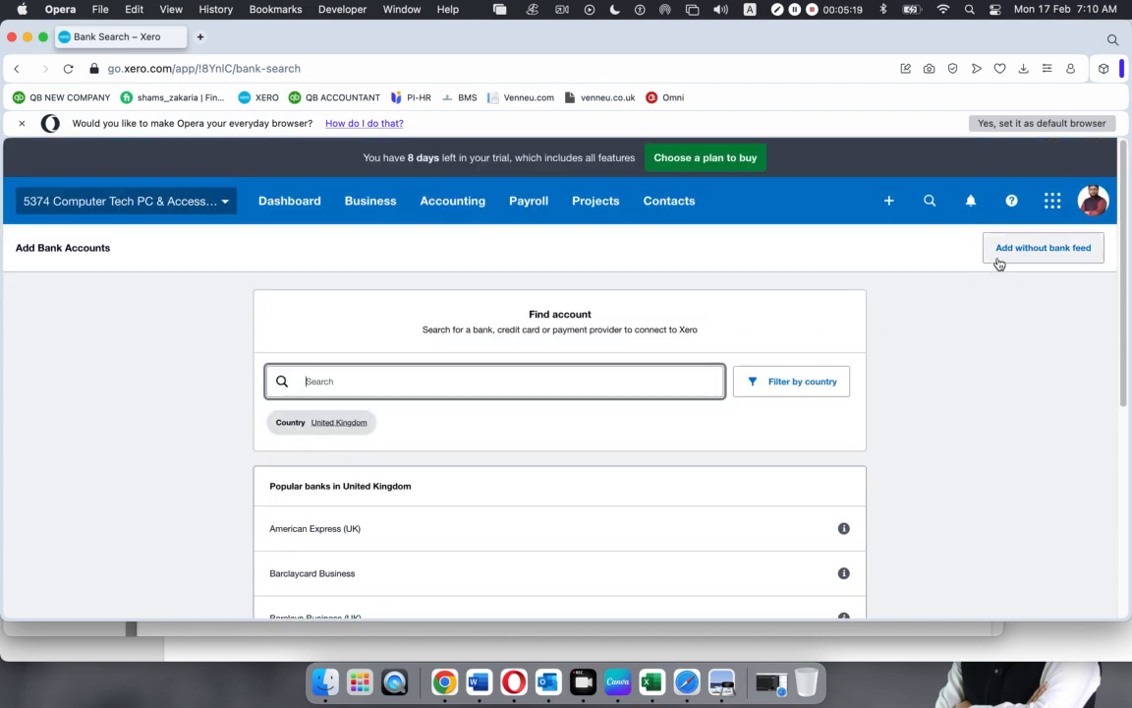
Choose to add an account without a bank feed and enter Metro Bank as the bank name
left_click(1046, 250)
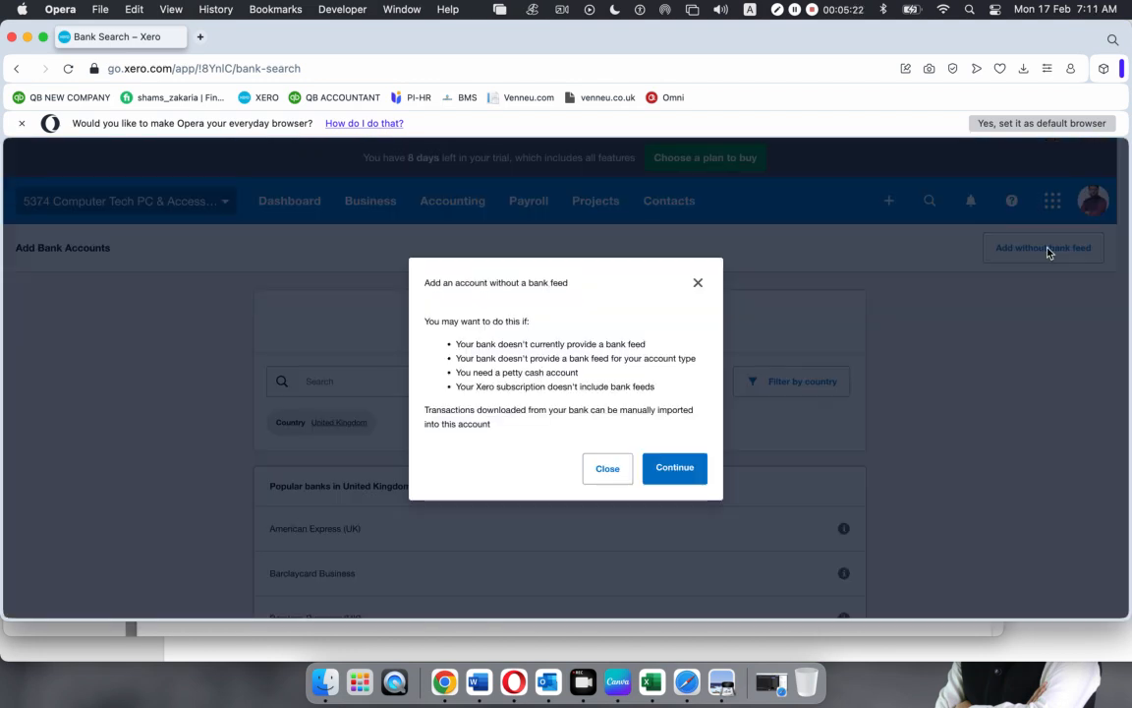
left_click(675, 470)
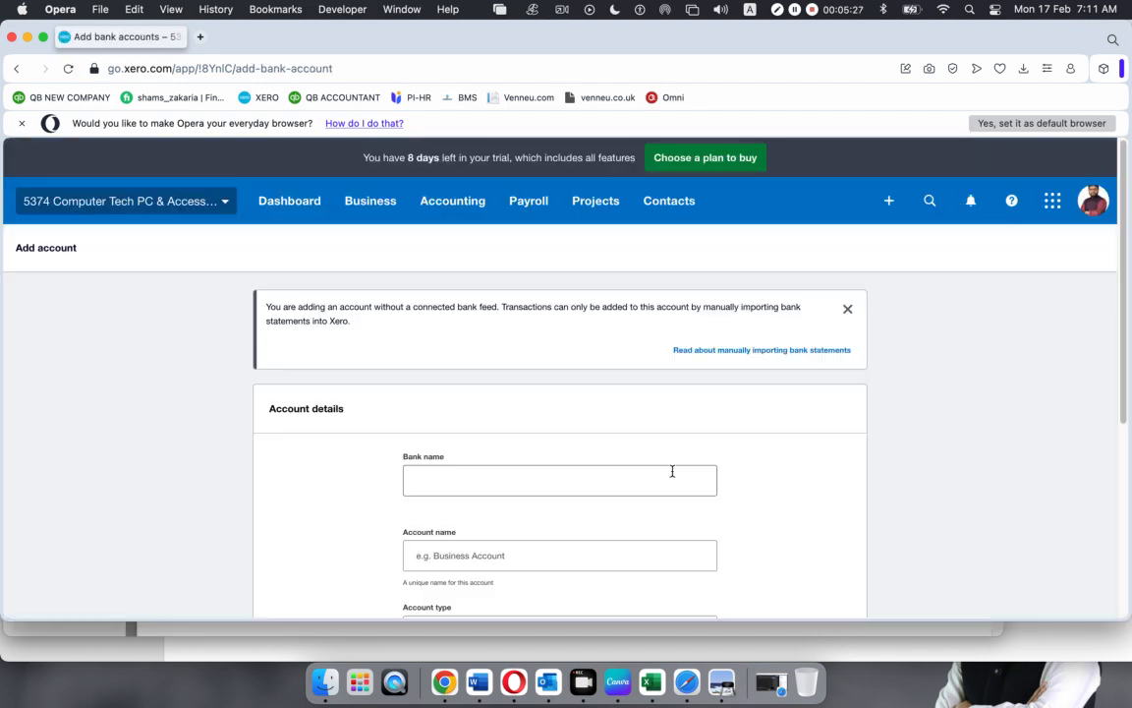
scroll(569, 429, "down", 2)
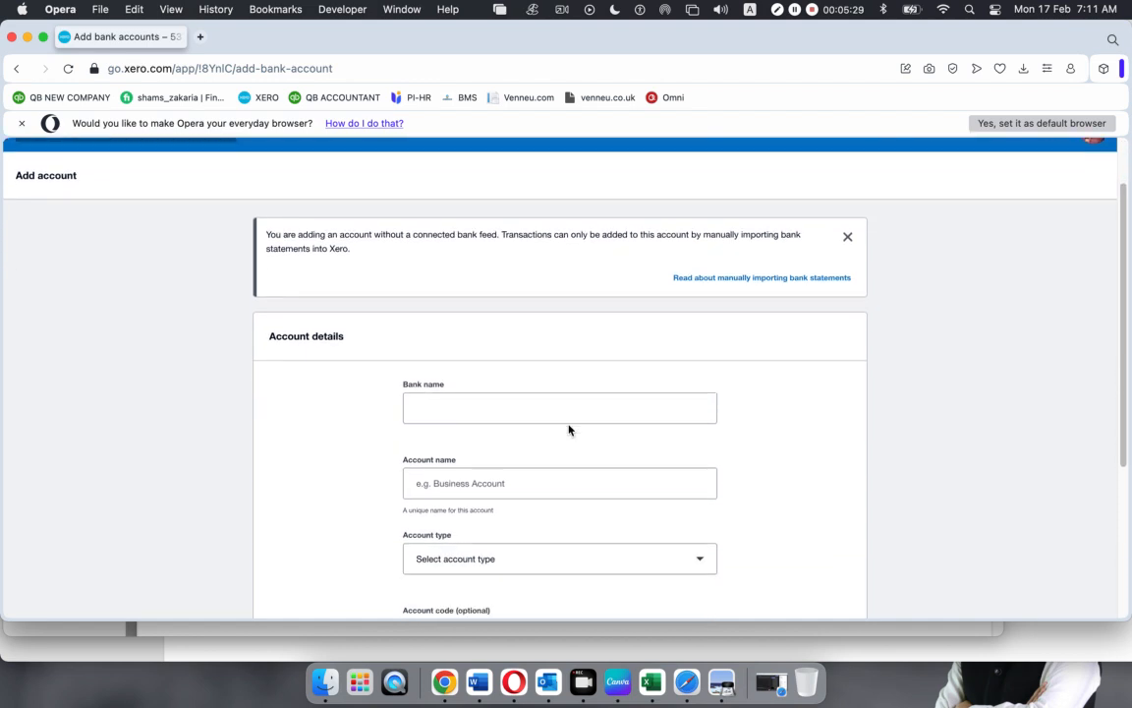
left_click(476, 366)
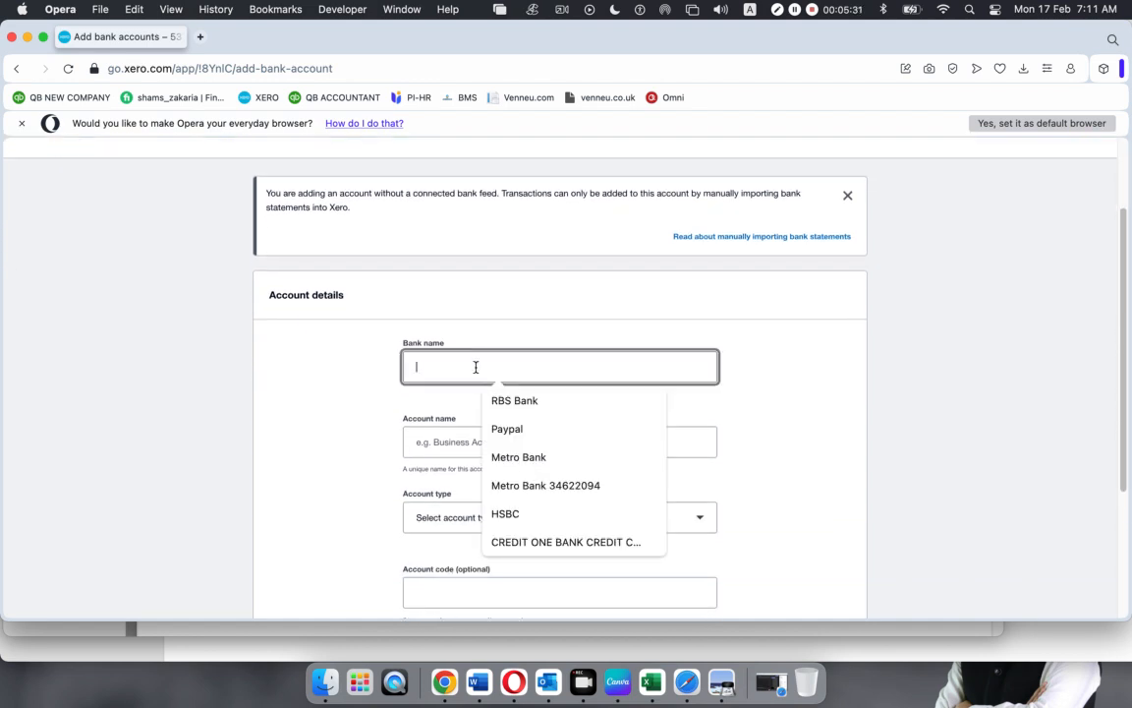
type("Me")
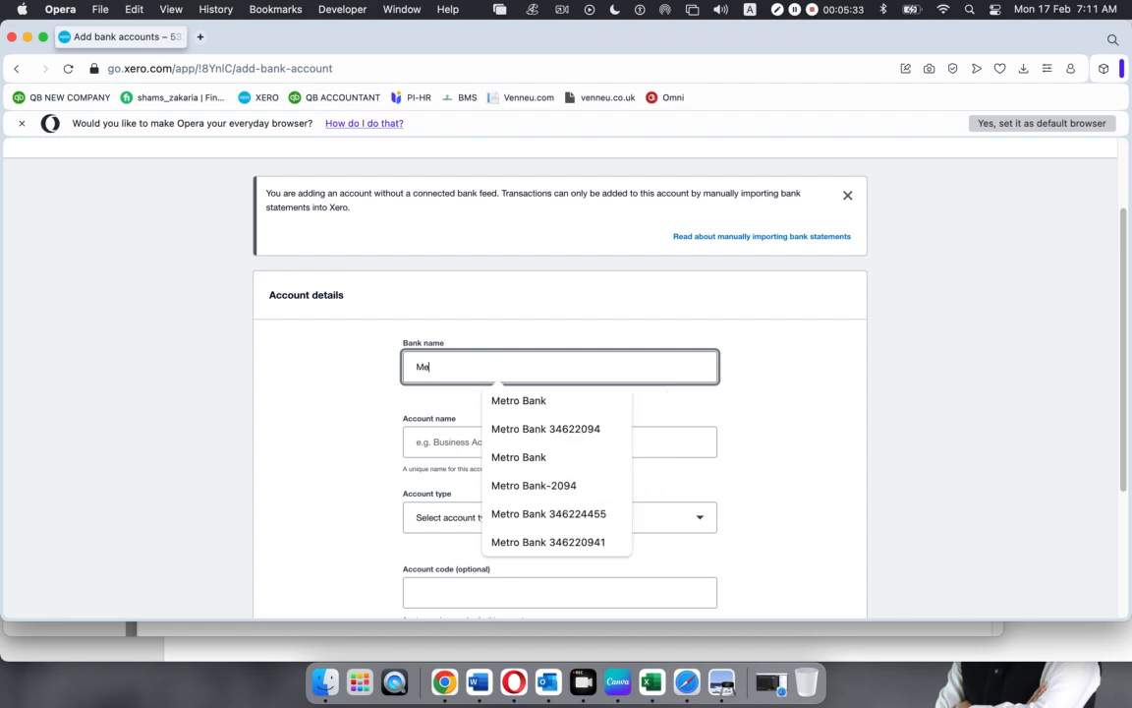
type("tro Bank")
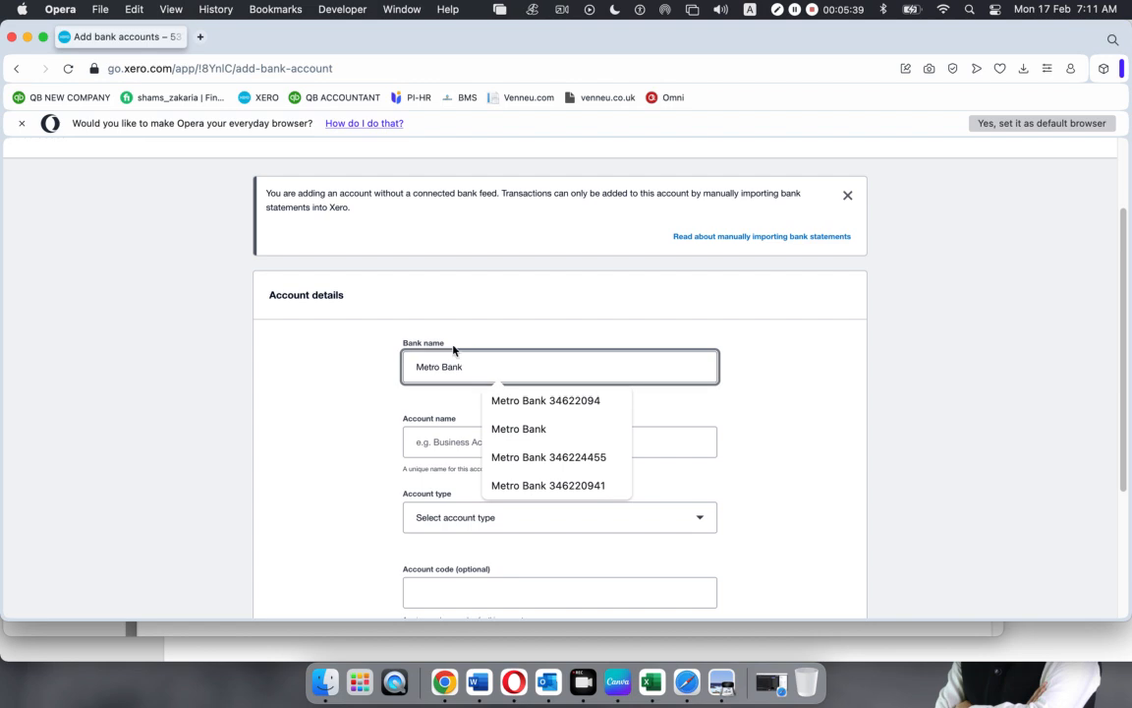
Name the account CTPA Metro Bank and bring the statement PDF back up
left_click(460, 440)
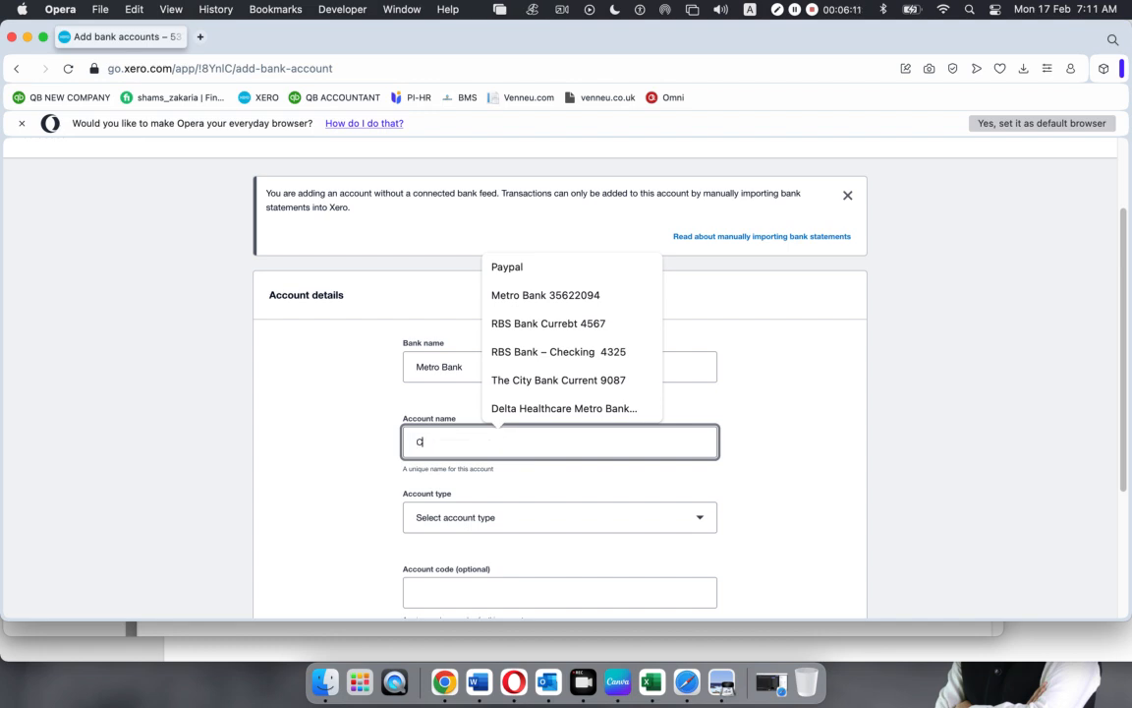
type("CTPA")
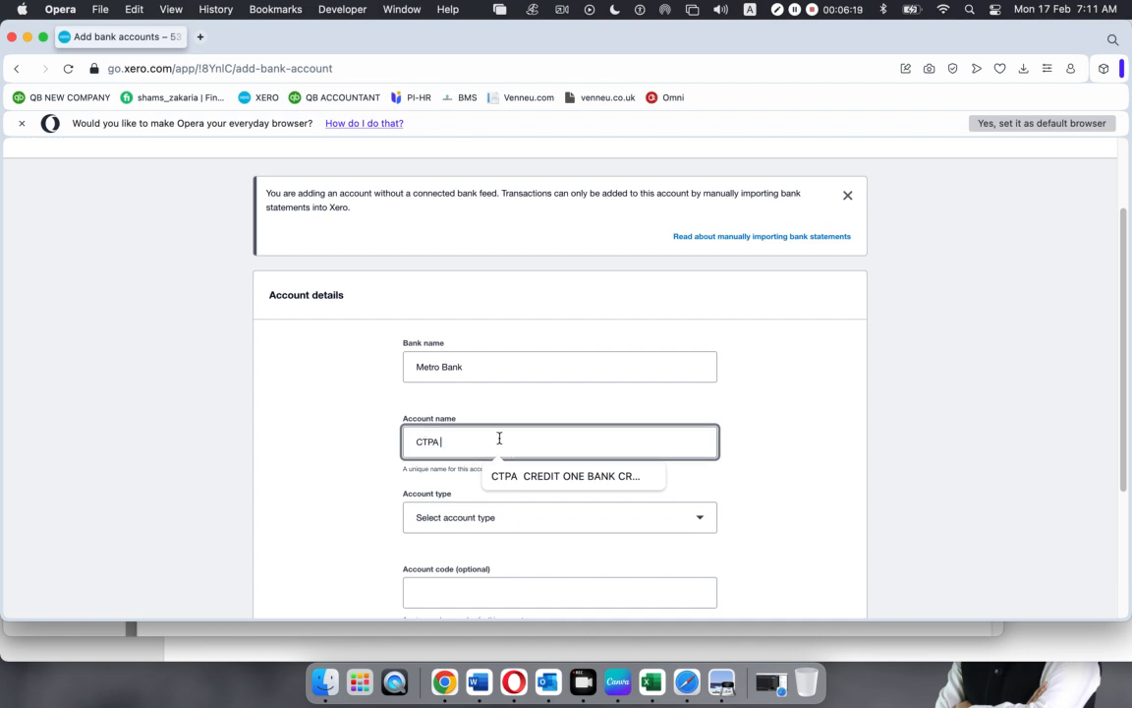
type(" Metro Bank")
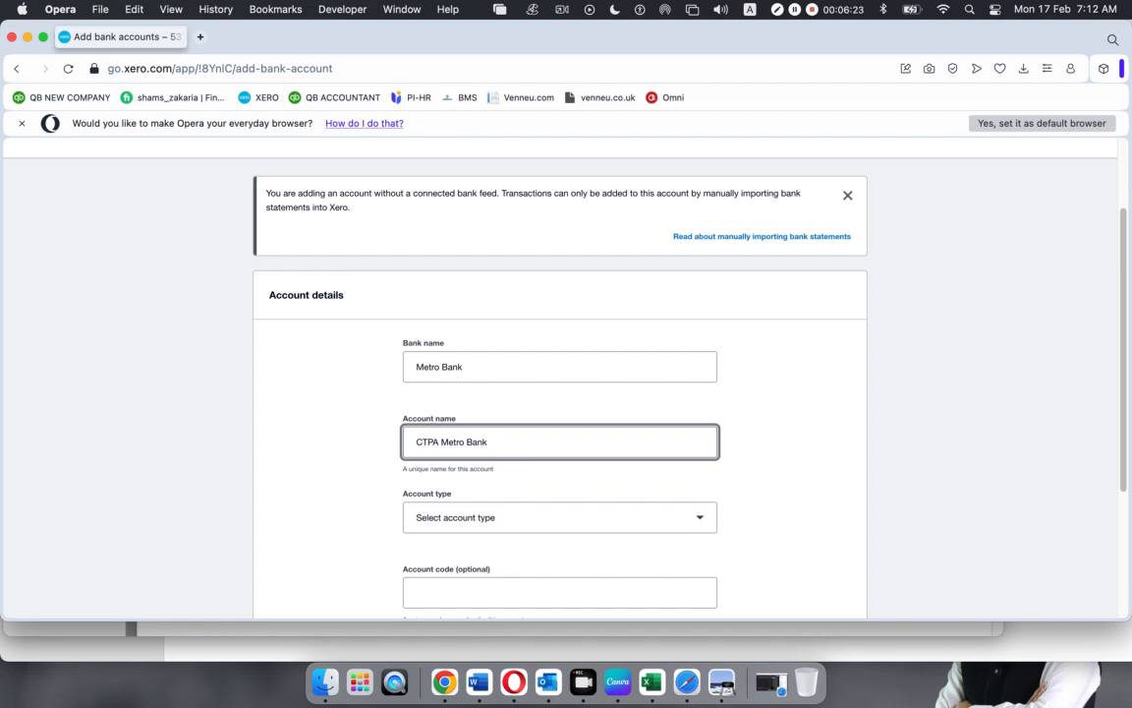
left_click(721, 680)
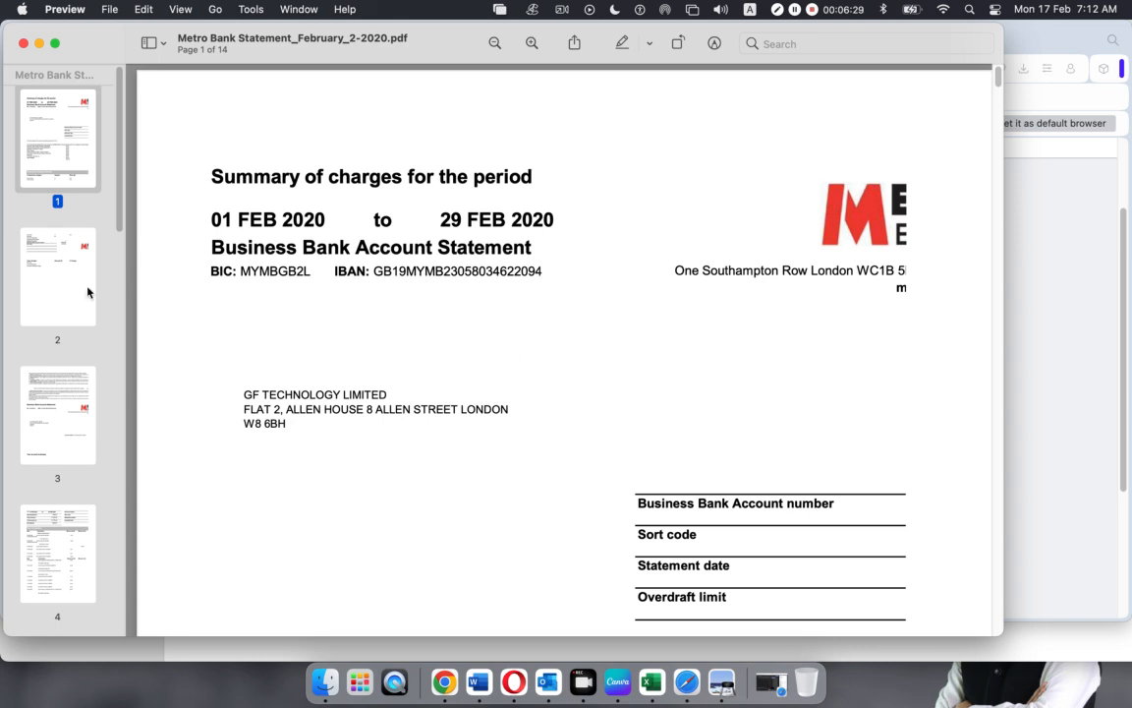
Copy the business bank account number from page 2 of the Metro Bank statement
left_click(61, 253)
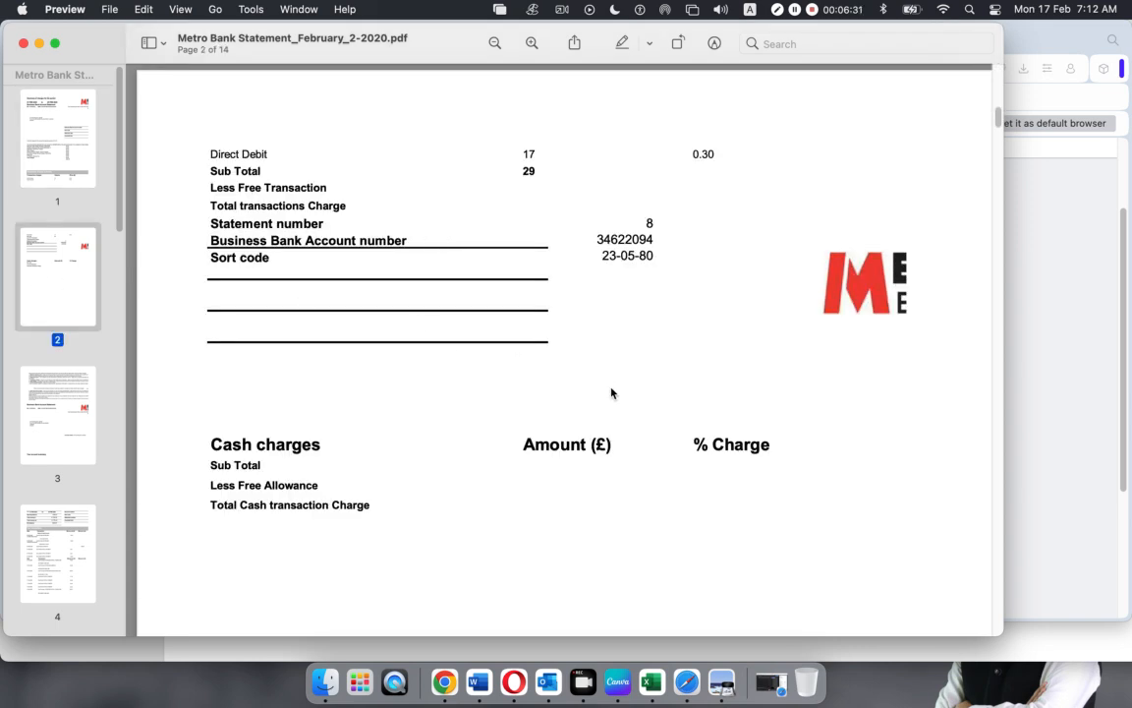
left_click_drag(213, 240, 409, 241)
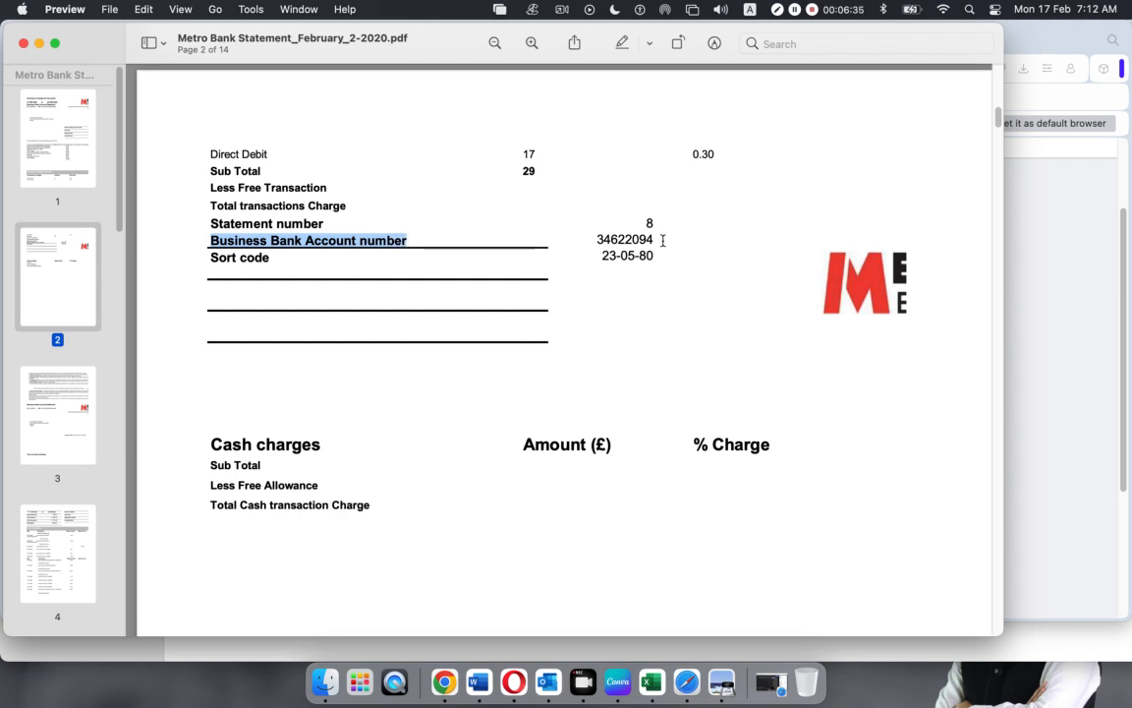
left_click_drag(670, 238, 593, 239)
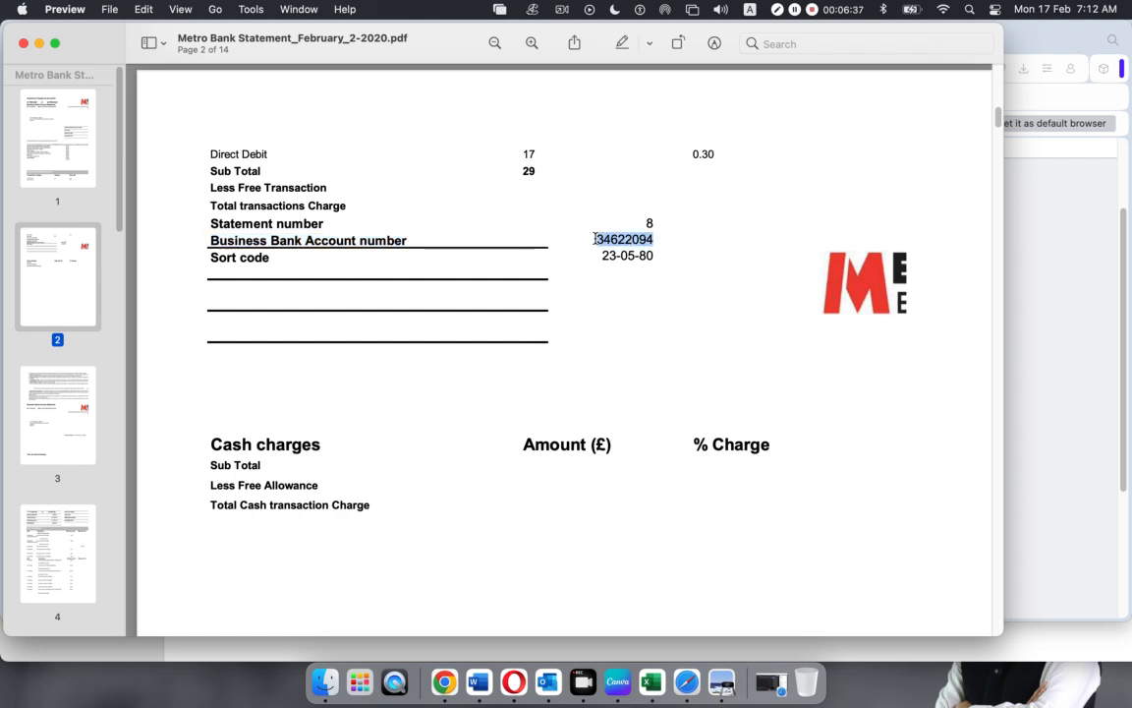
key("super+c")
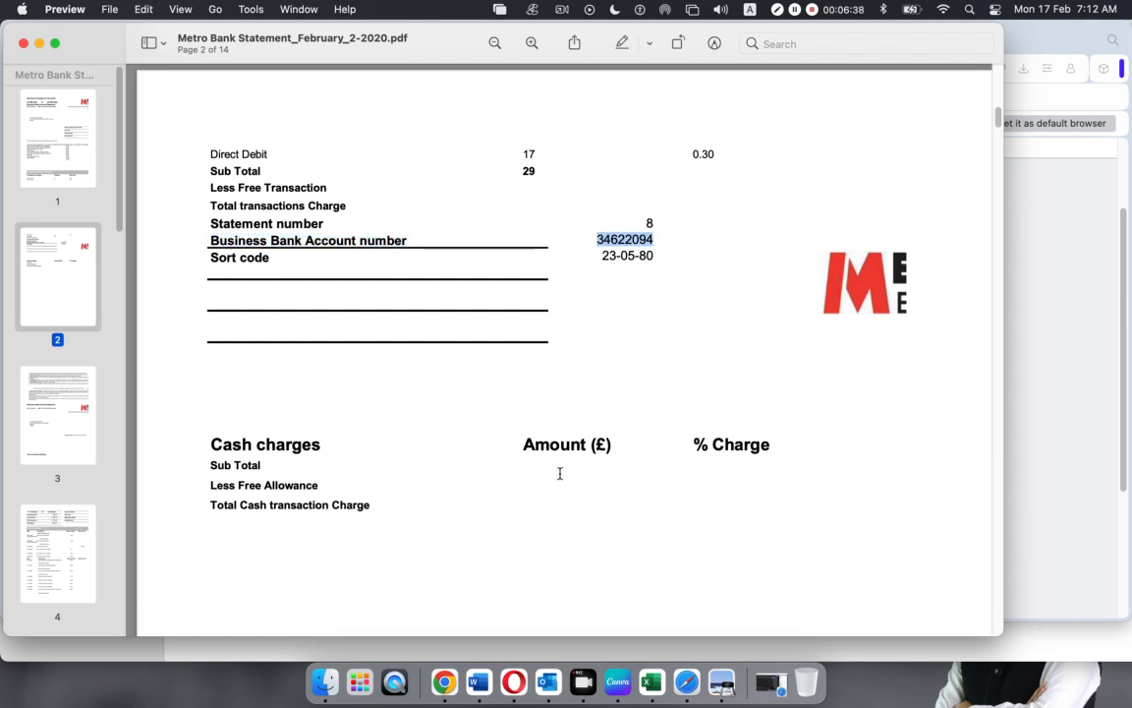
Paste the copied bank account number into the account name and set the account type to Other
left_click(513, 678)
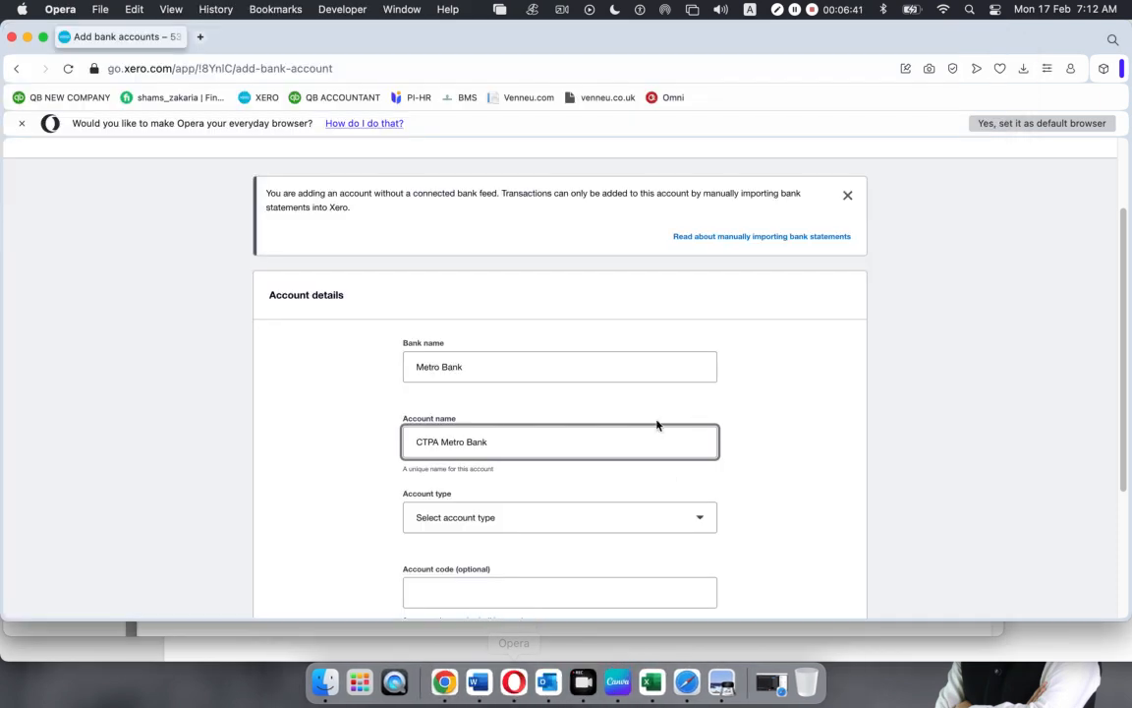
key("super+v")
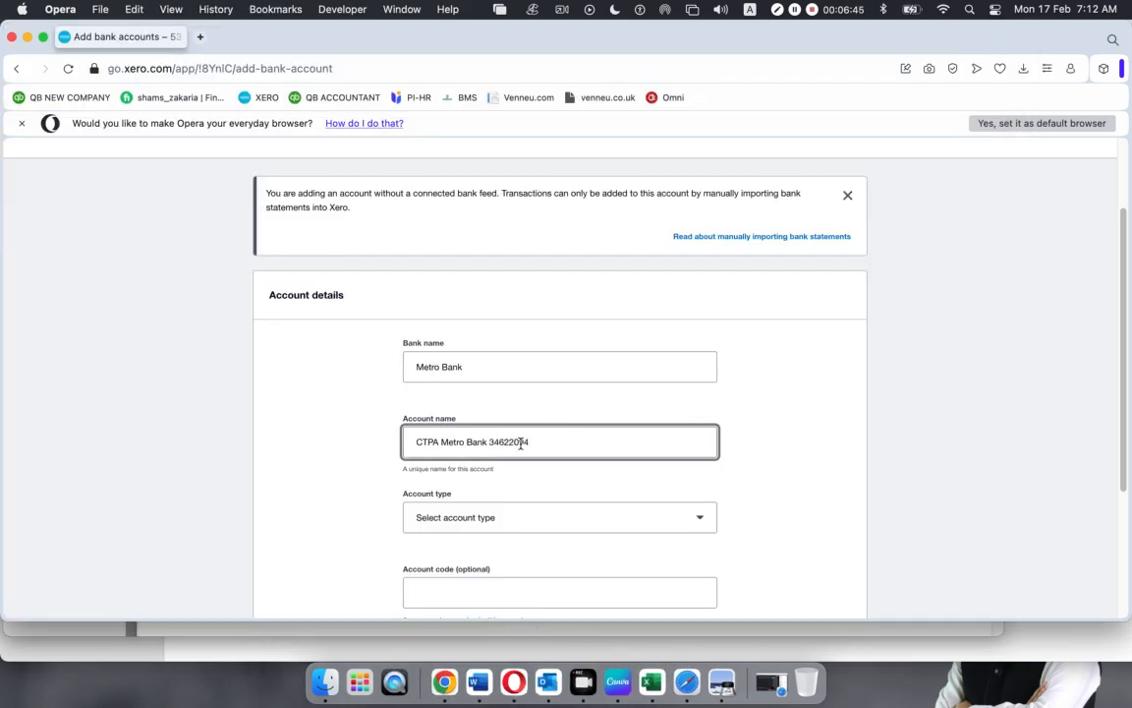
scroll(552, 449, "down", 1)
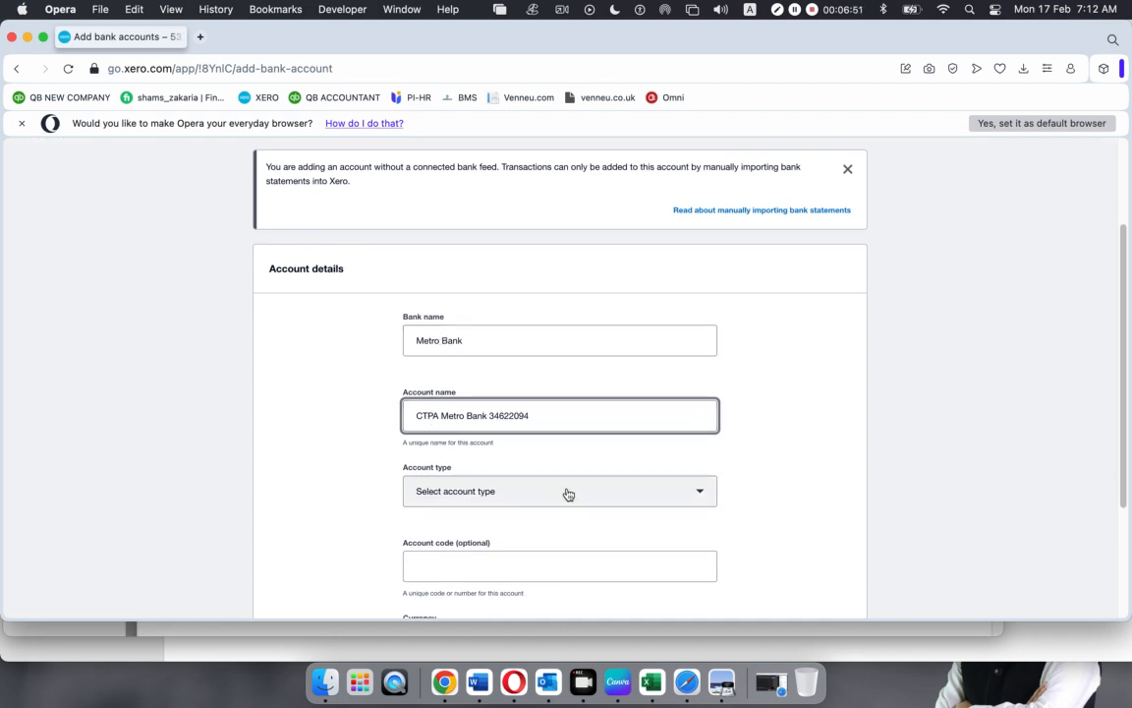
scroll(566, 493, "down", 1)
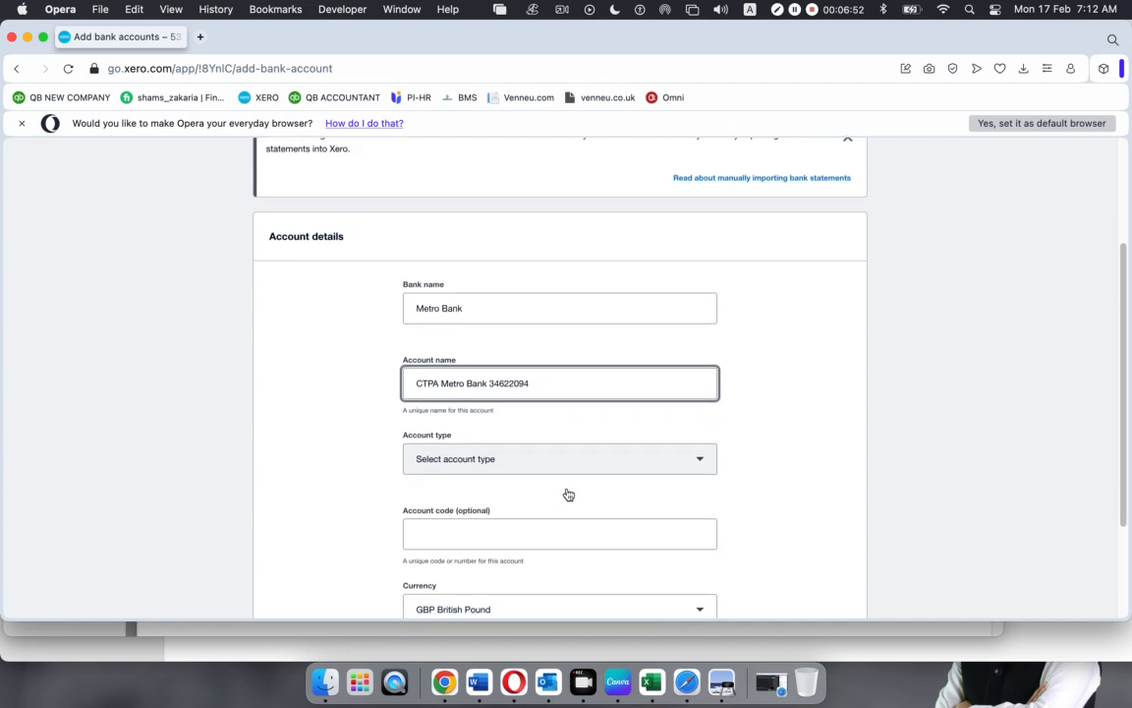
left_click(704, 458)
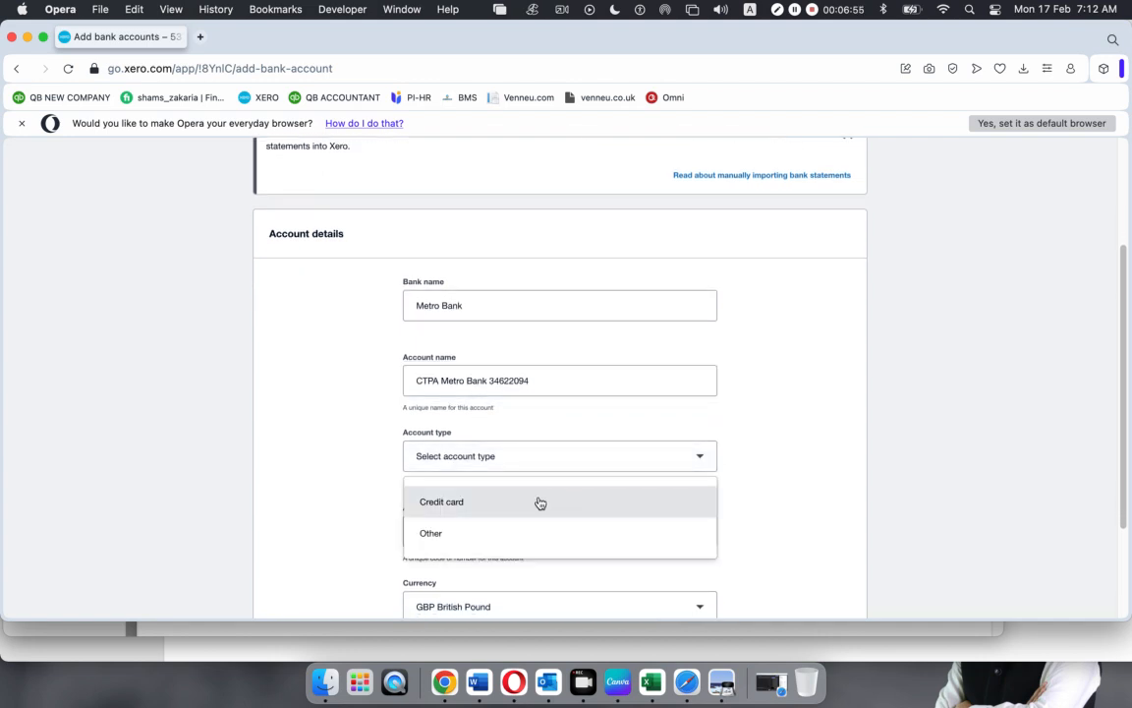
left_click(441, 534)
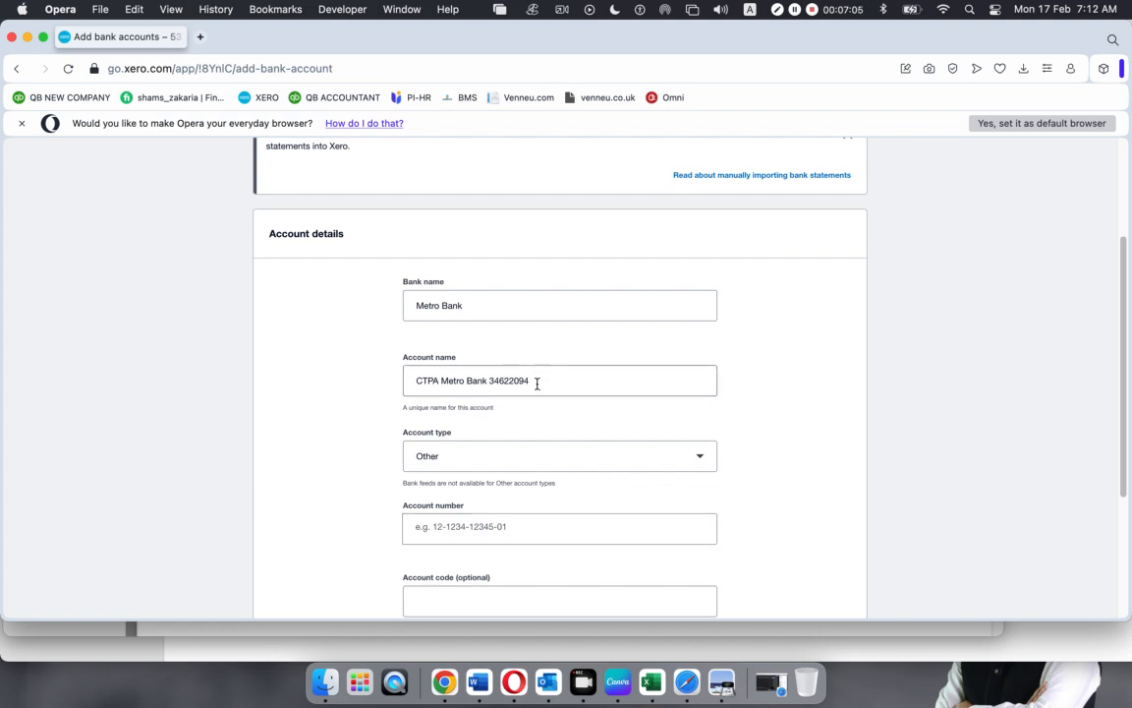
Fill in the account number using the suggested statement account number
left_click(431, 532)
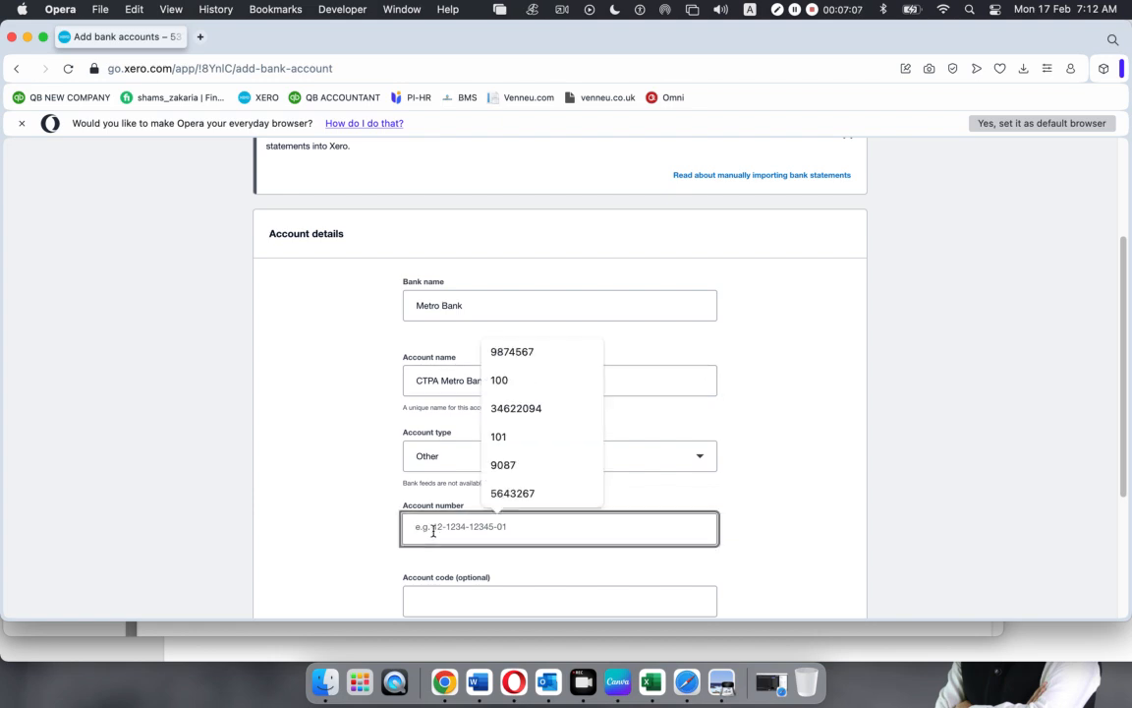
key("Down")
key("Down")
key("Down")
key("Return")
left_click(326, 552)
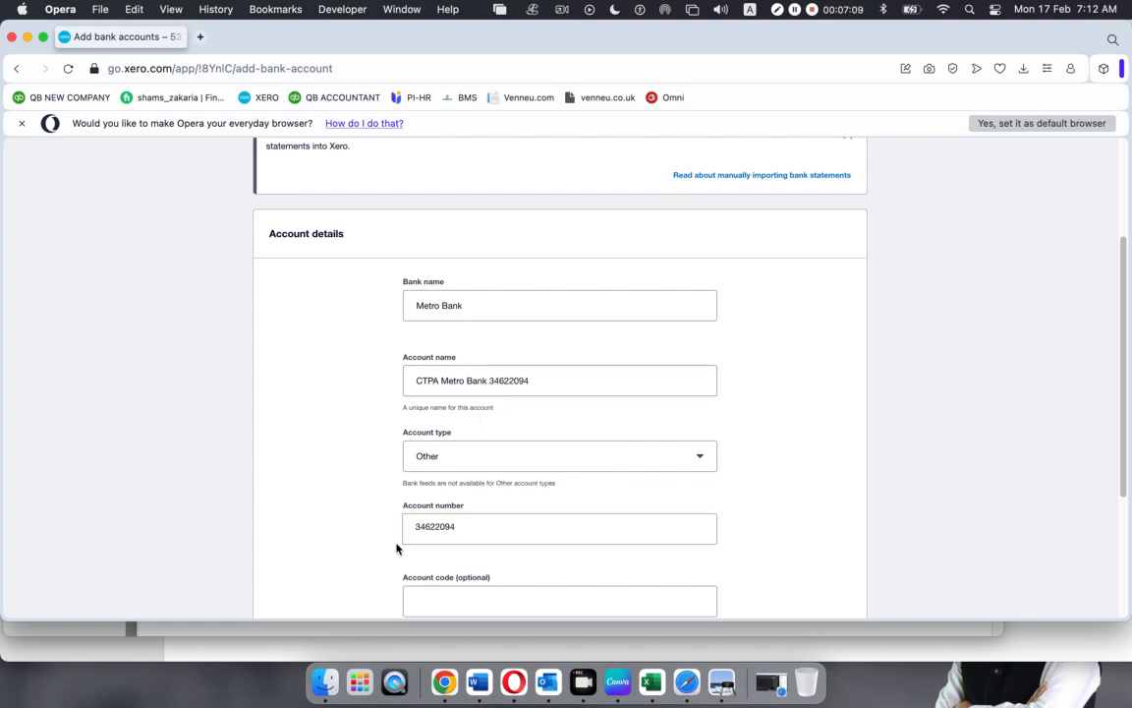
scroll(393, 544, "down", 3)
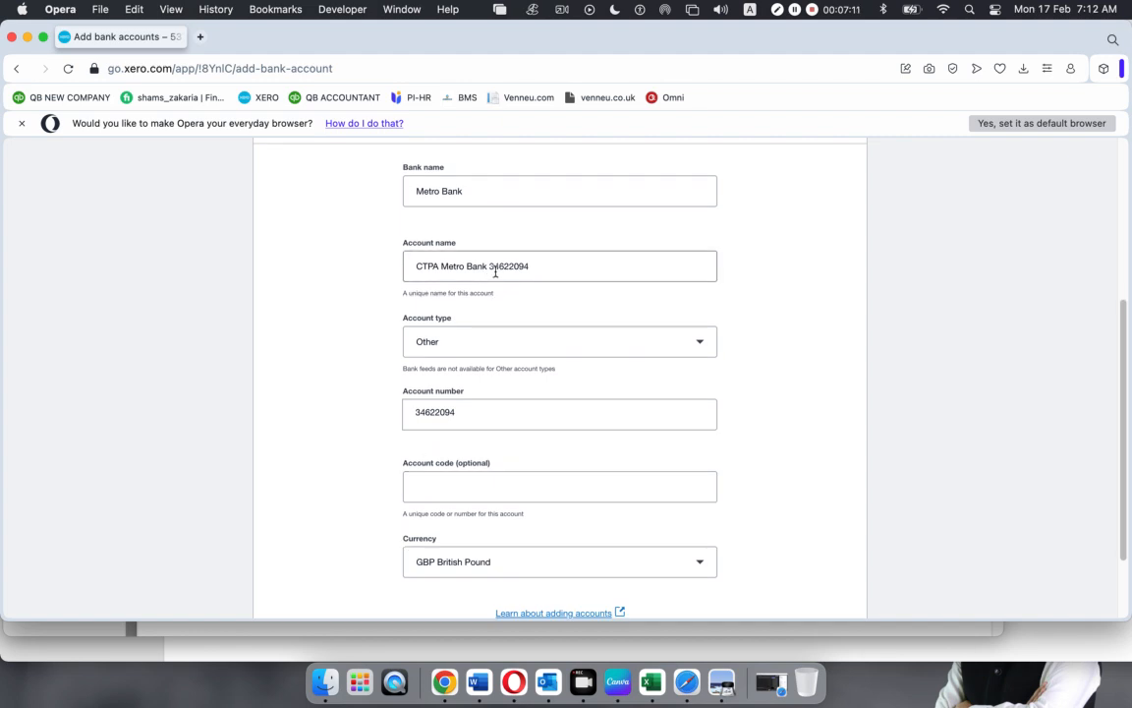
Trim the account name to CTPA Metro Bank 2094, give it code 102, and save
left_click(507, 266)
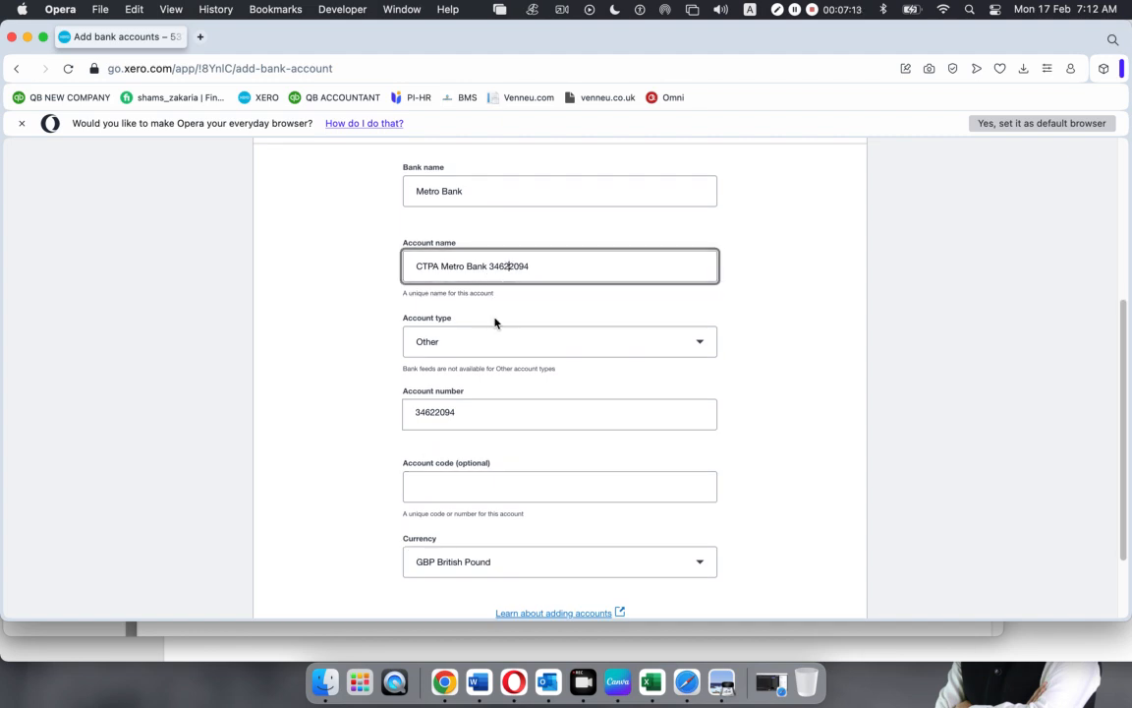
key("BackSpace")
key("BackSpace")
key("BackSpace")
key("BackSpace")
left_click(432, 488)
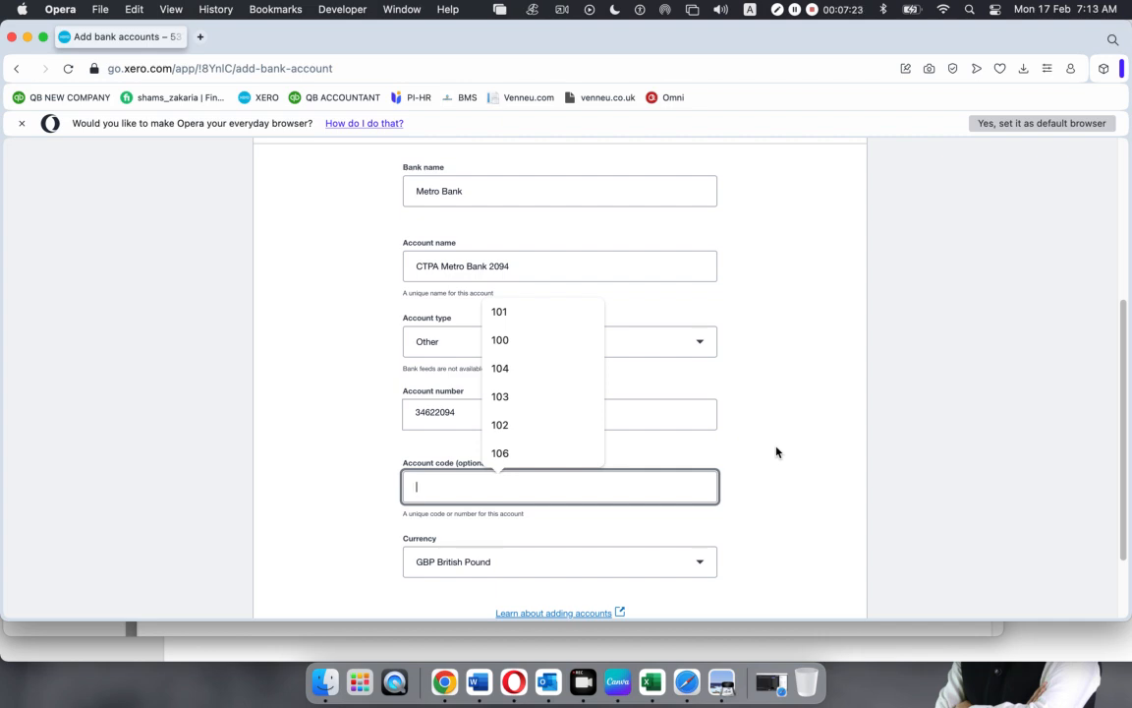
type("102")
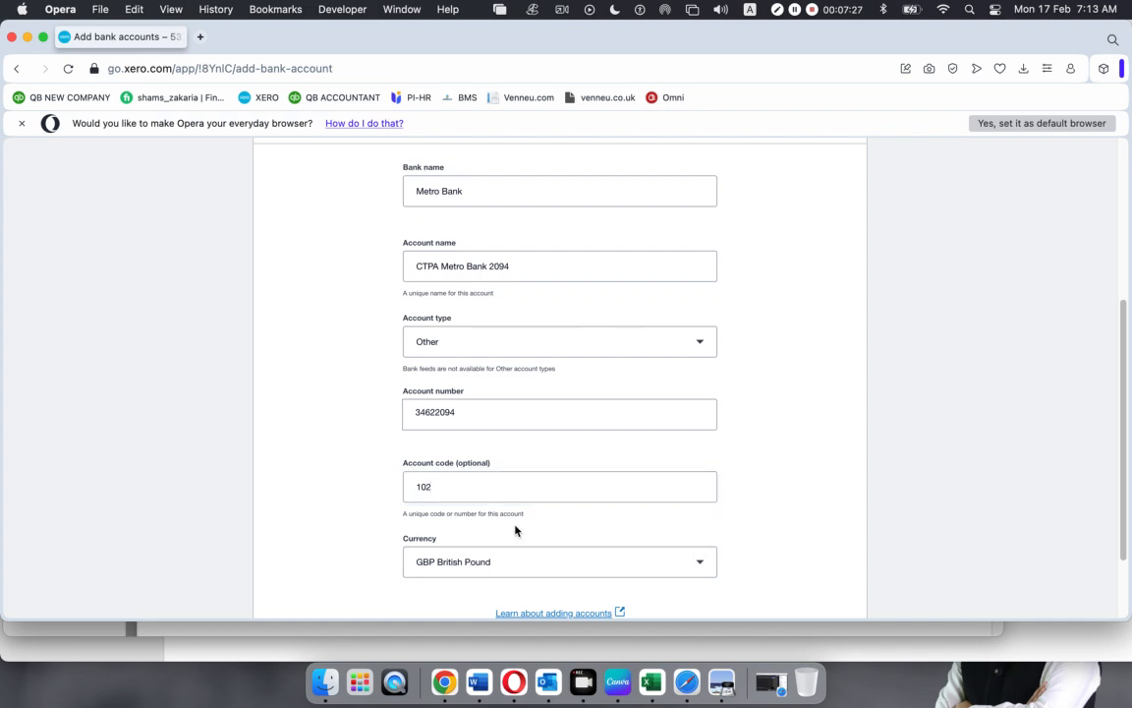
scroll(519, 529, "down", 2)
scroll(530, 521, "up", 5)
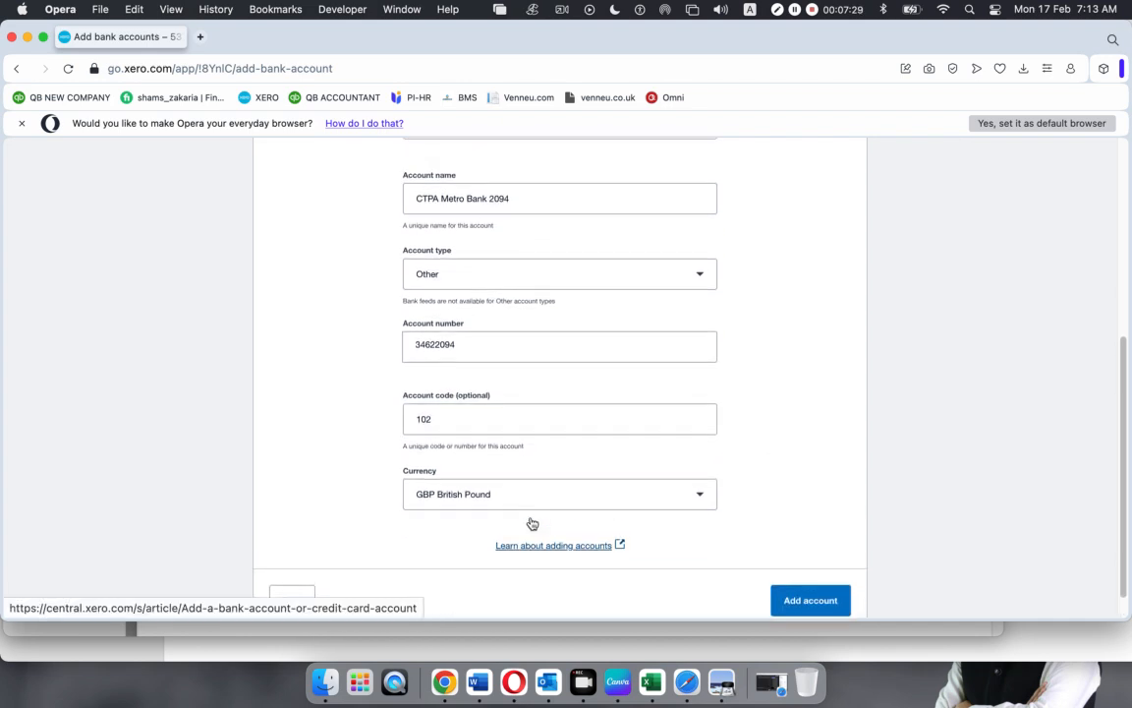
scroll(533, 518, "down", 6)
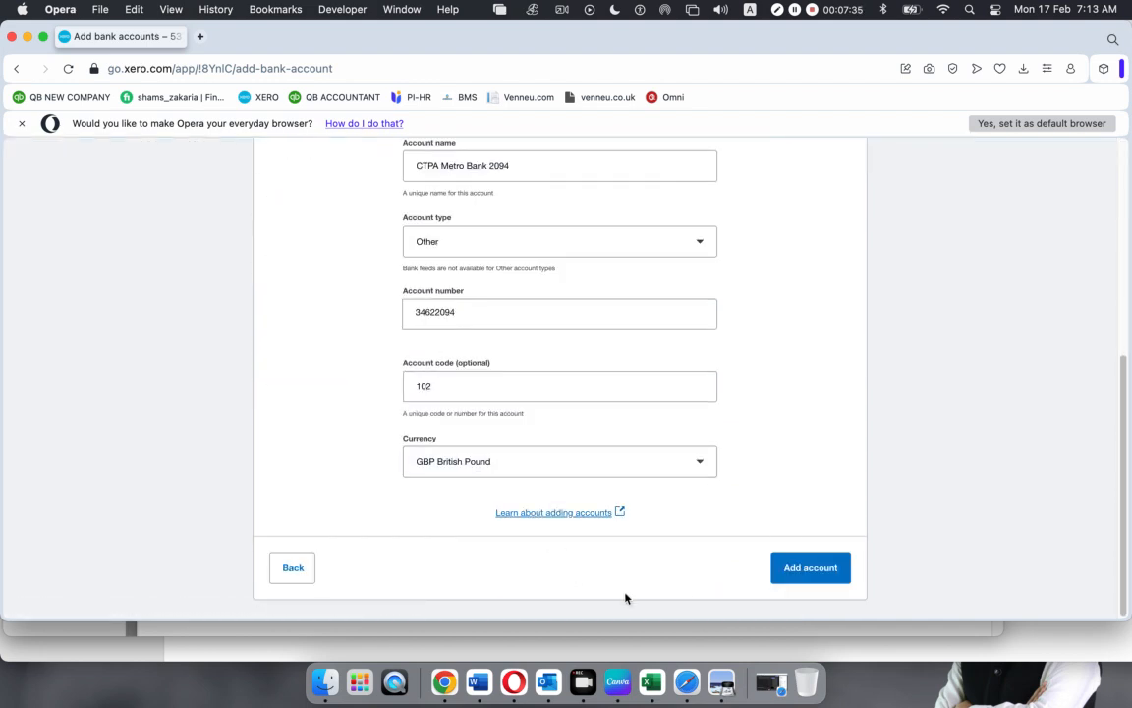
left_click(811, 570)
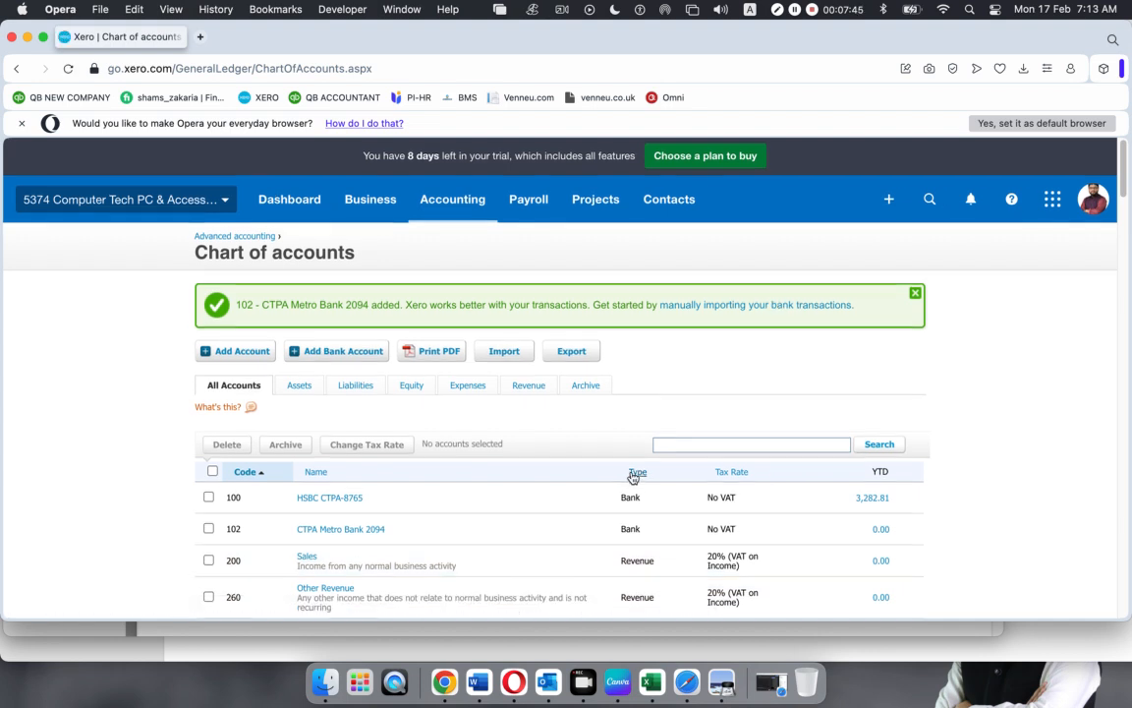
Check the new 102 CTPA Metro Bank 2094 row, then bring the Metro Bank statement PDF forward
scroll(634, 476, "down", 1)
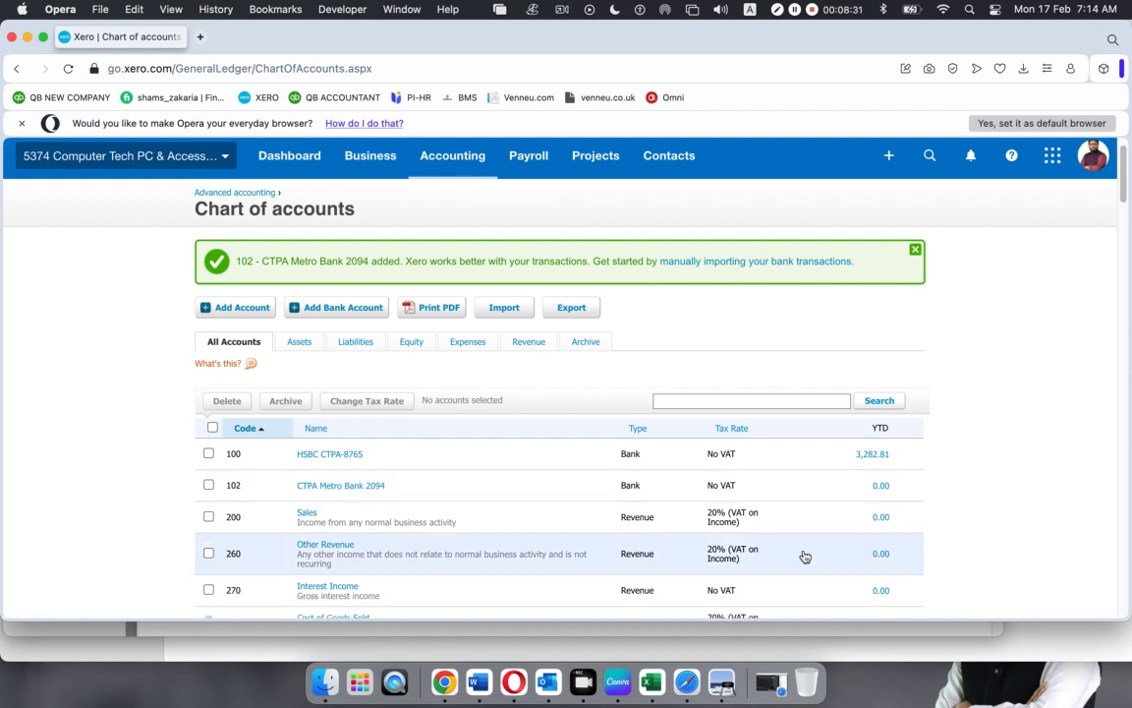
left_click(721, 681)
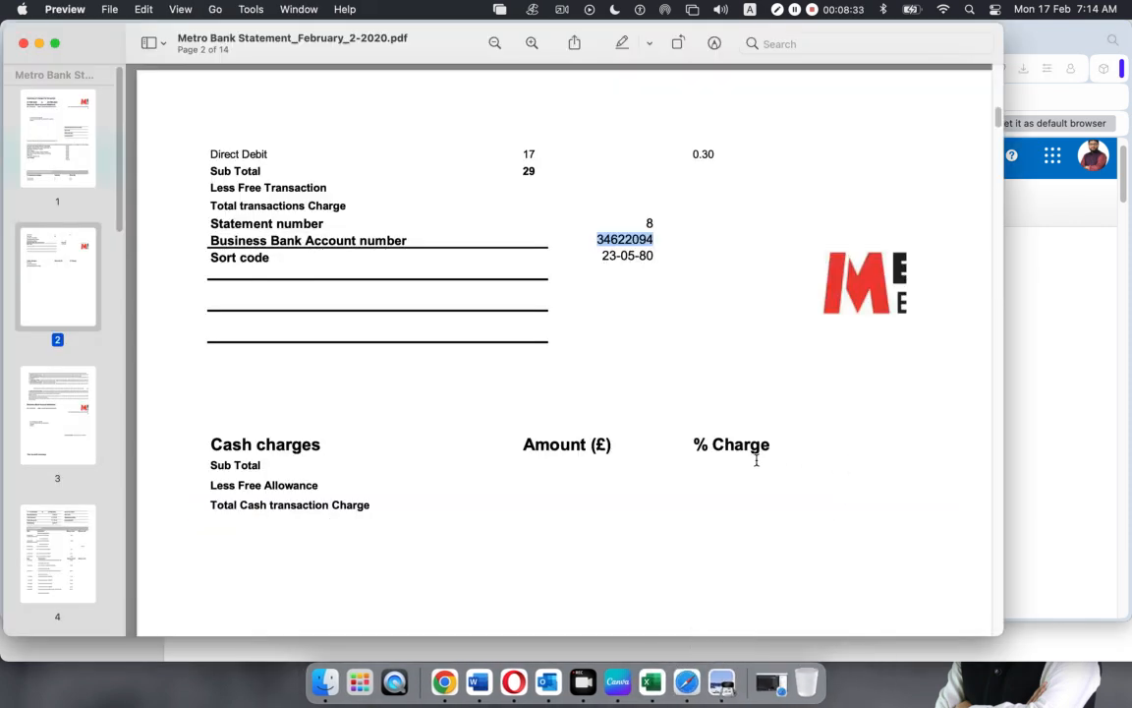
Scroll the statement to the account summary and highlight its heading and statement period
scroll(747, 457, "up", 3)
scroll(747, 457, "down", 4)
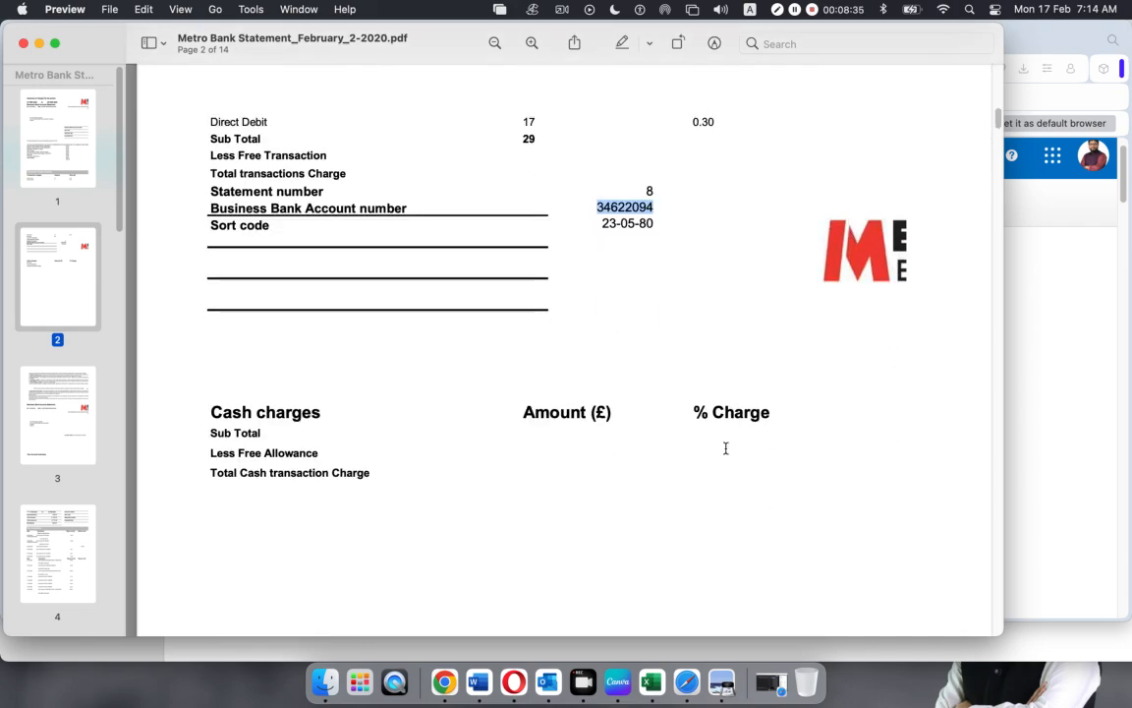
scroll(725, 448, "down", 15)
scroll(722, 450, "down", 10)
scroll(722, 449, "up", 3)
scroll(723, 449, "down", 3)
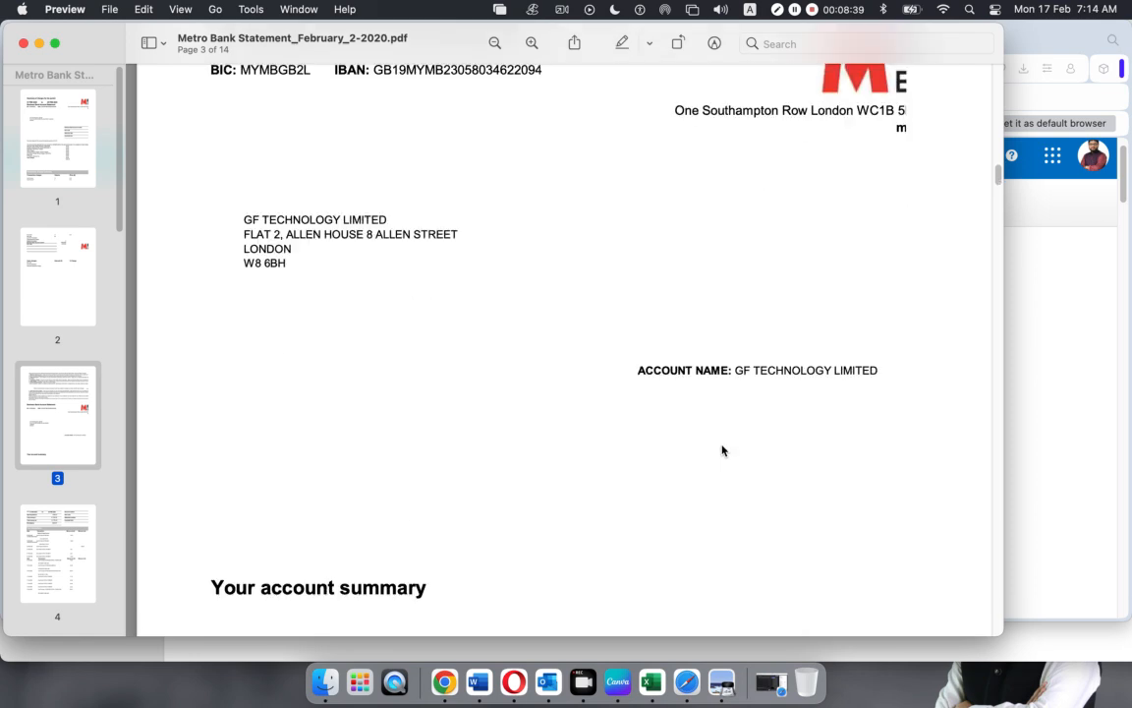
scroll(329, 548, "down", 3)
left_click_drag(209, 454, 516, 445)
scroll(509, 462, "down", 5)
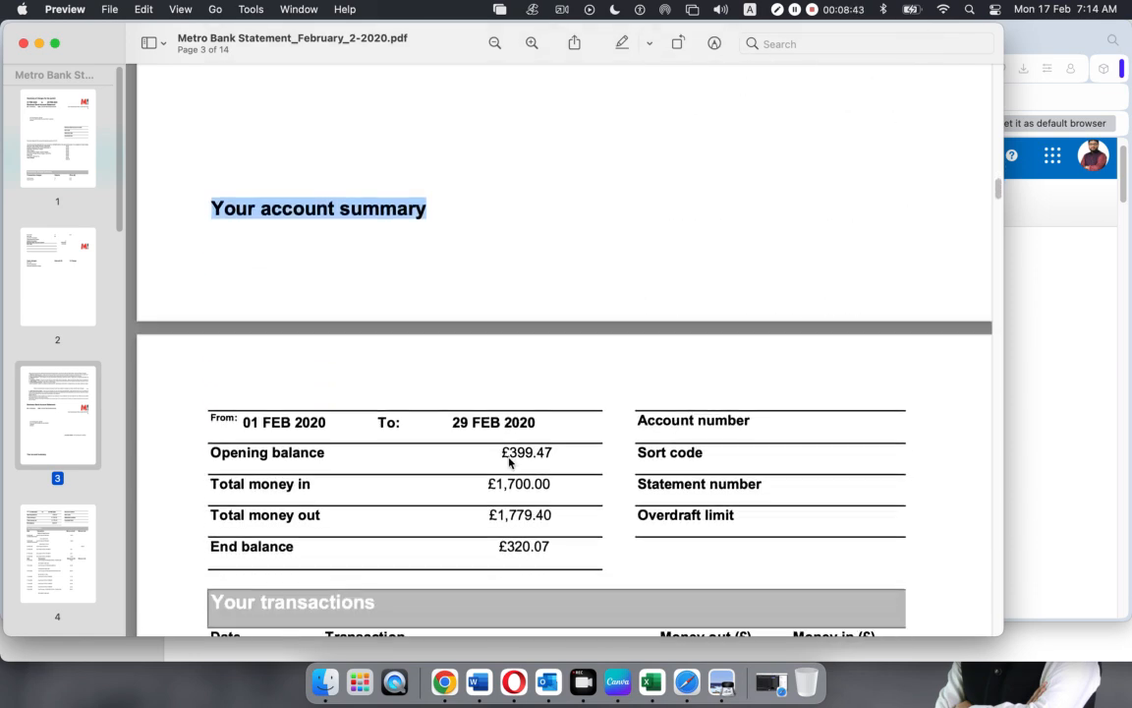
scroll(453, 464, "down", 1)
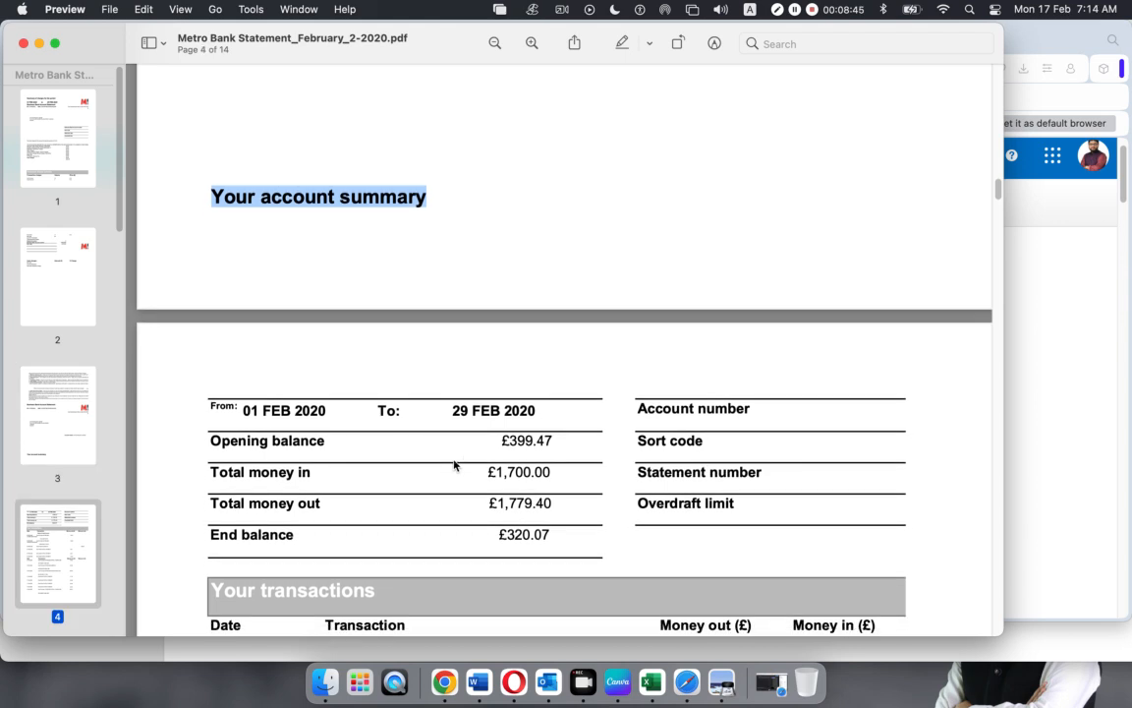
left_click_drag(240, 411, 538, 413)
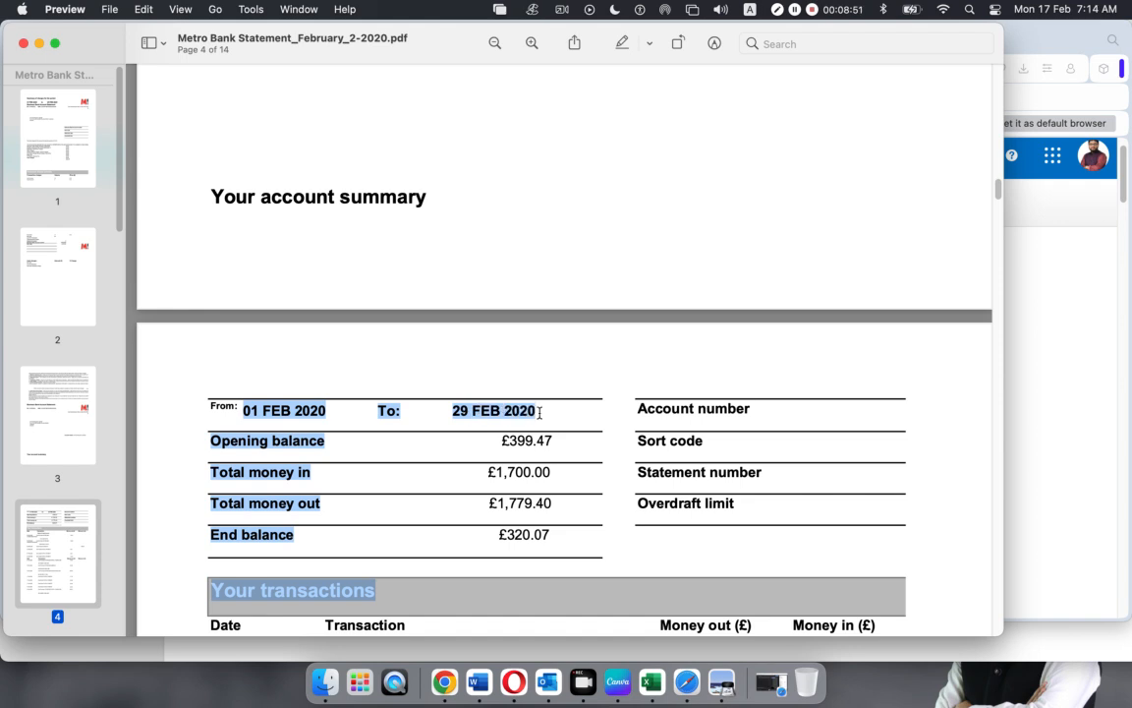
left_click(514, 414)
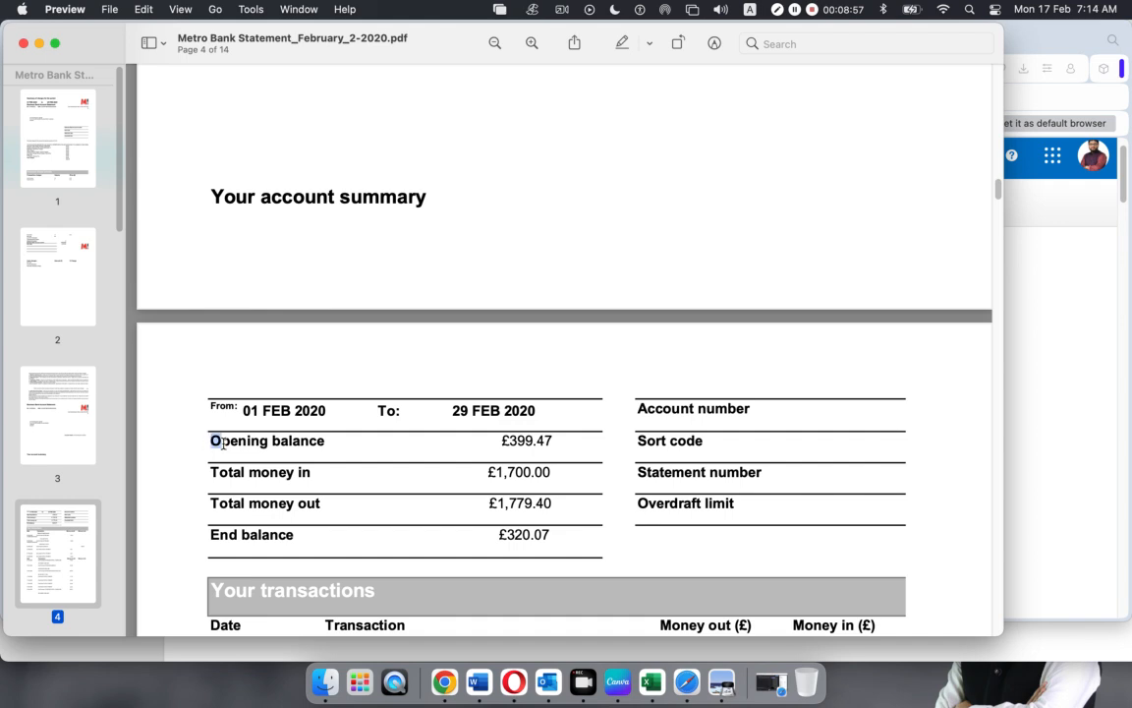
Highlight the summary figures: opening balance £399.47, money in £1,700.00, money out, end balance 320.07
left_click_drag(209, 440, 349, 441)
left_click_drag(489, 440, 557, 442)
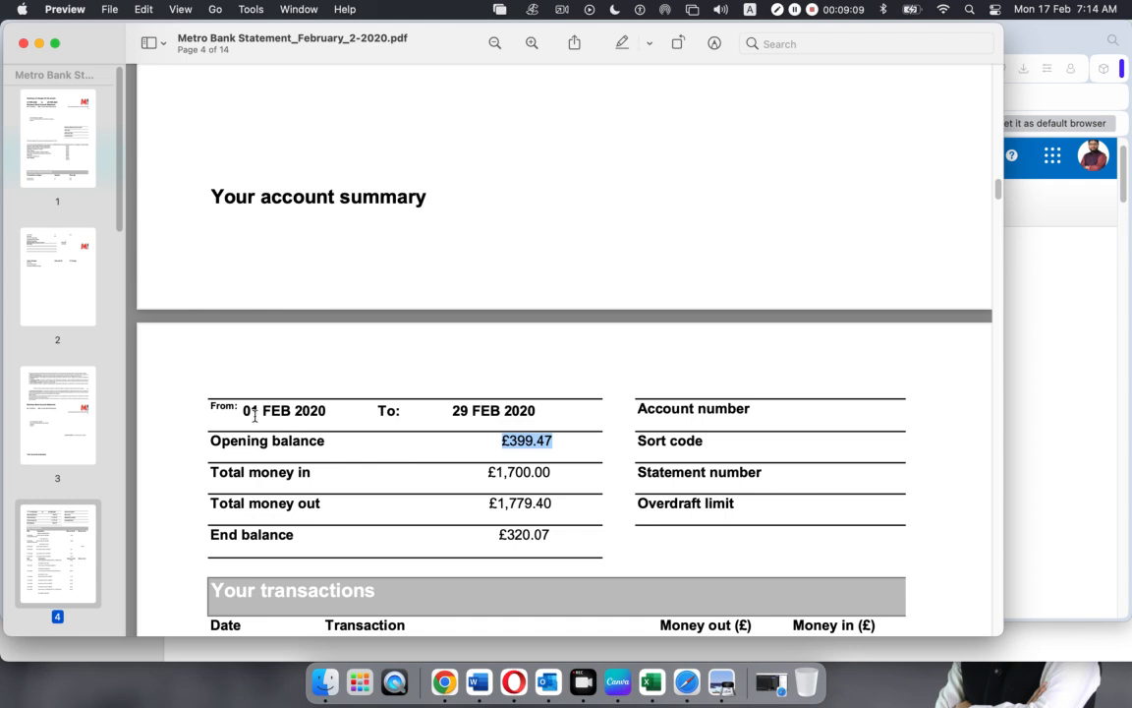
left_click_drag(486, 472, 557, 471)
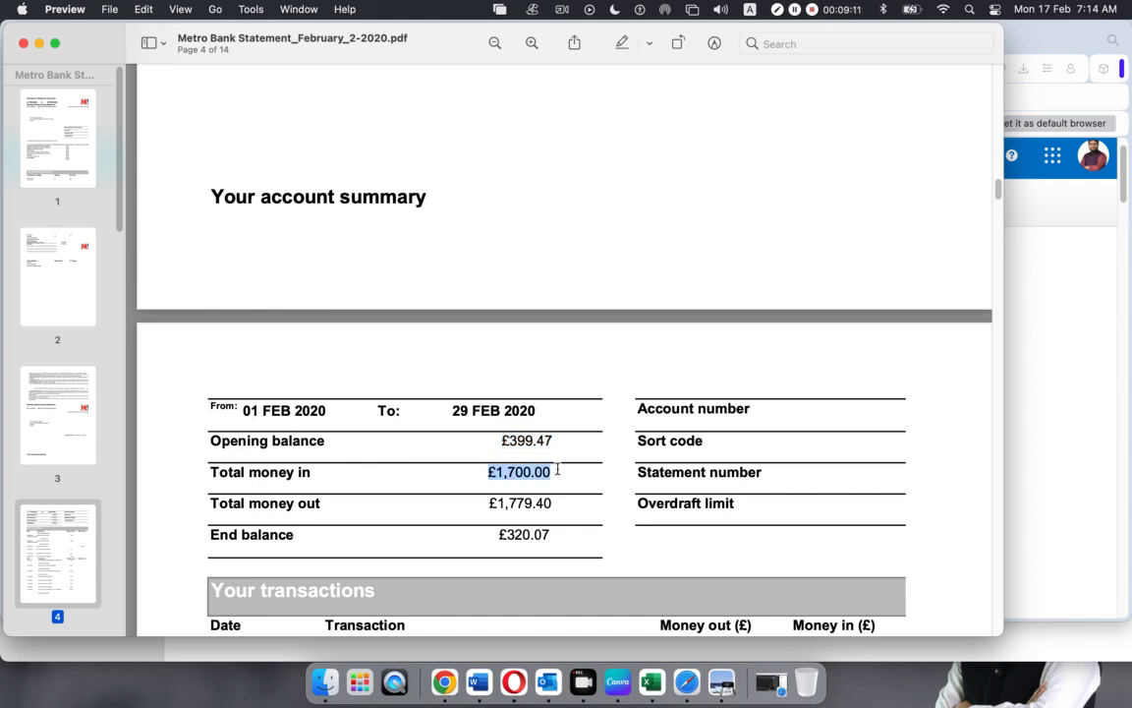
left_click_drag(212, 503, 321, 503)
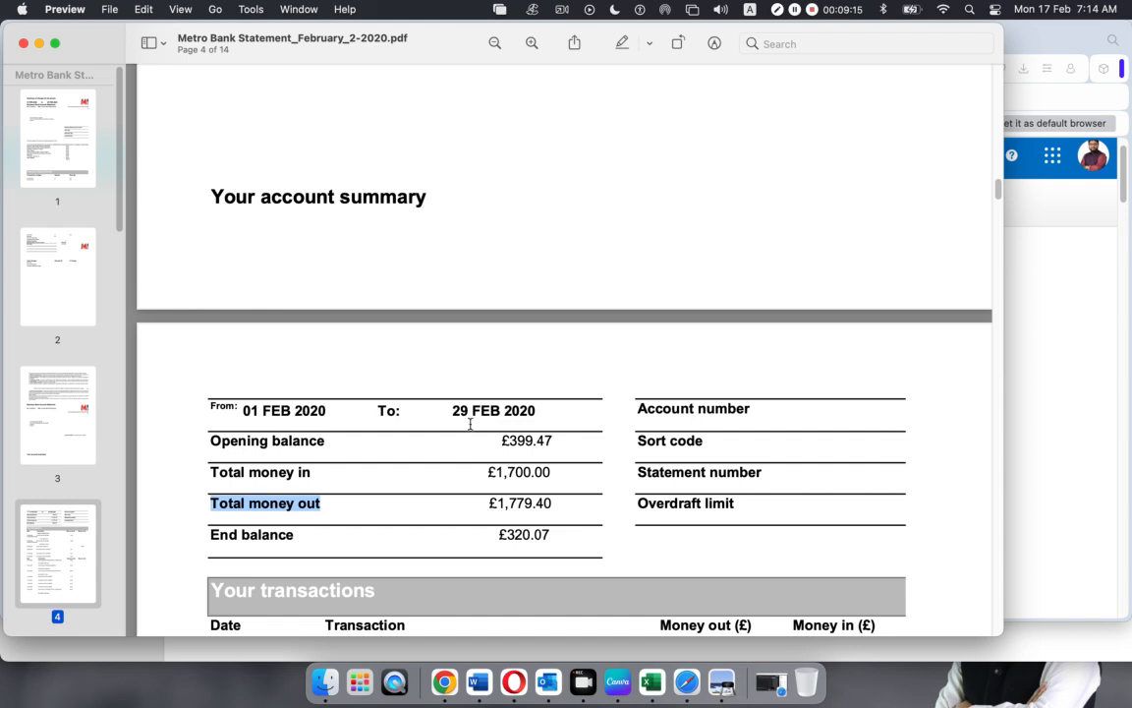
left_click_drag(487, 503, 563, 502)
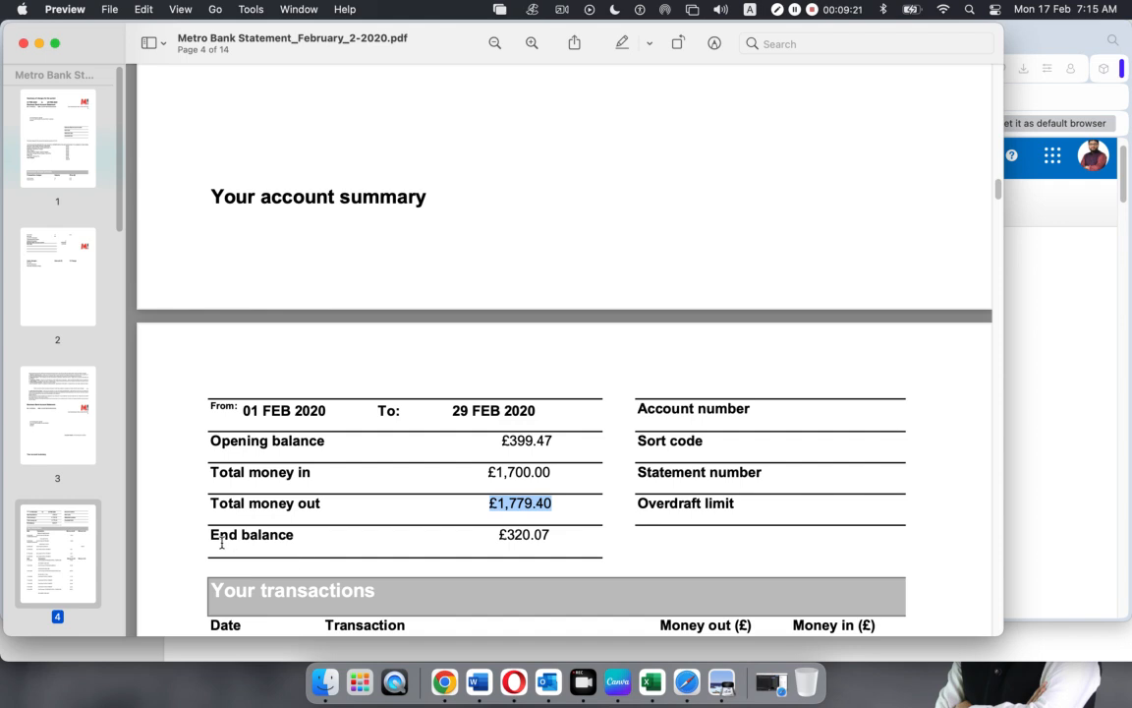
left_click_drag(210, 535, 373, 534)
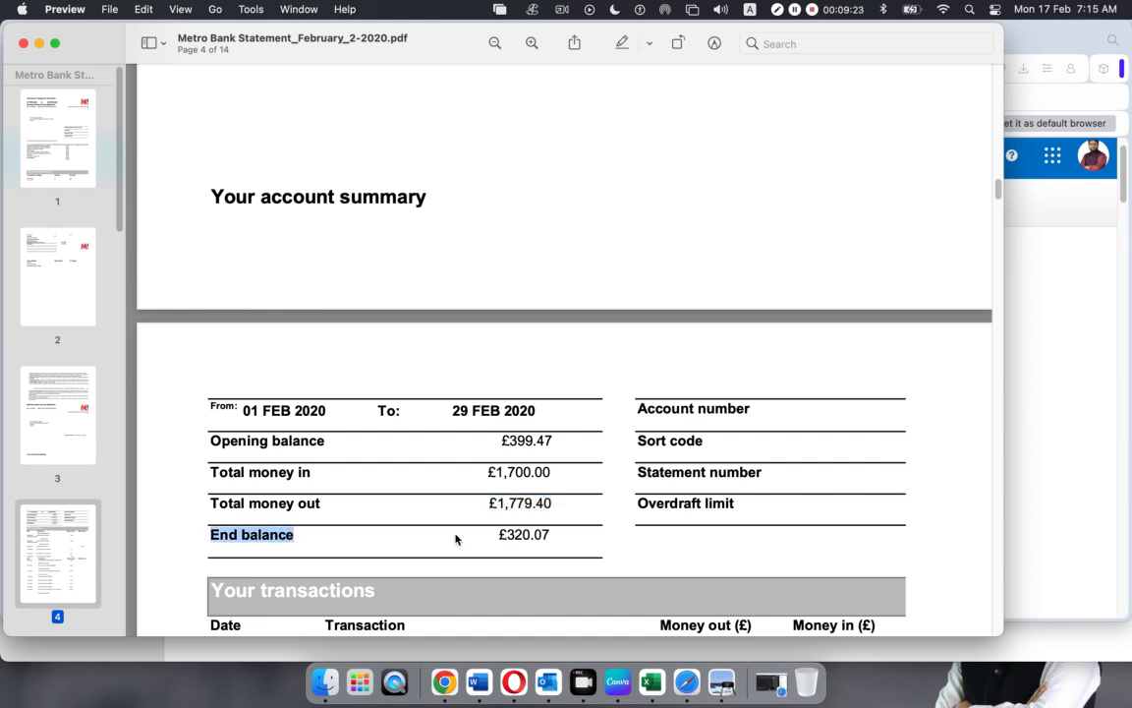
left_click_drag(507, 535, 568, 533)
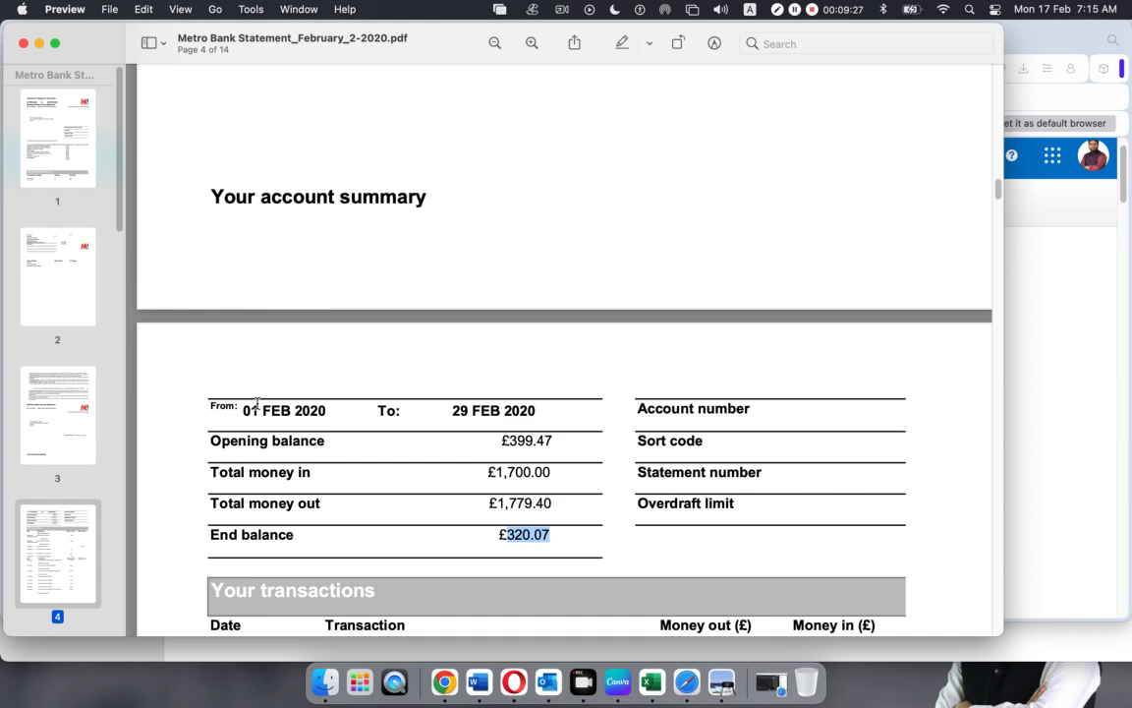
Re-highlight the 399.47 opening balance, then return to Xero's chart of accounts
left_click(512, 442)
left_click_drag(512, 442, 563, 441)
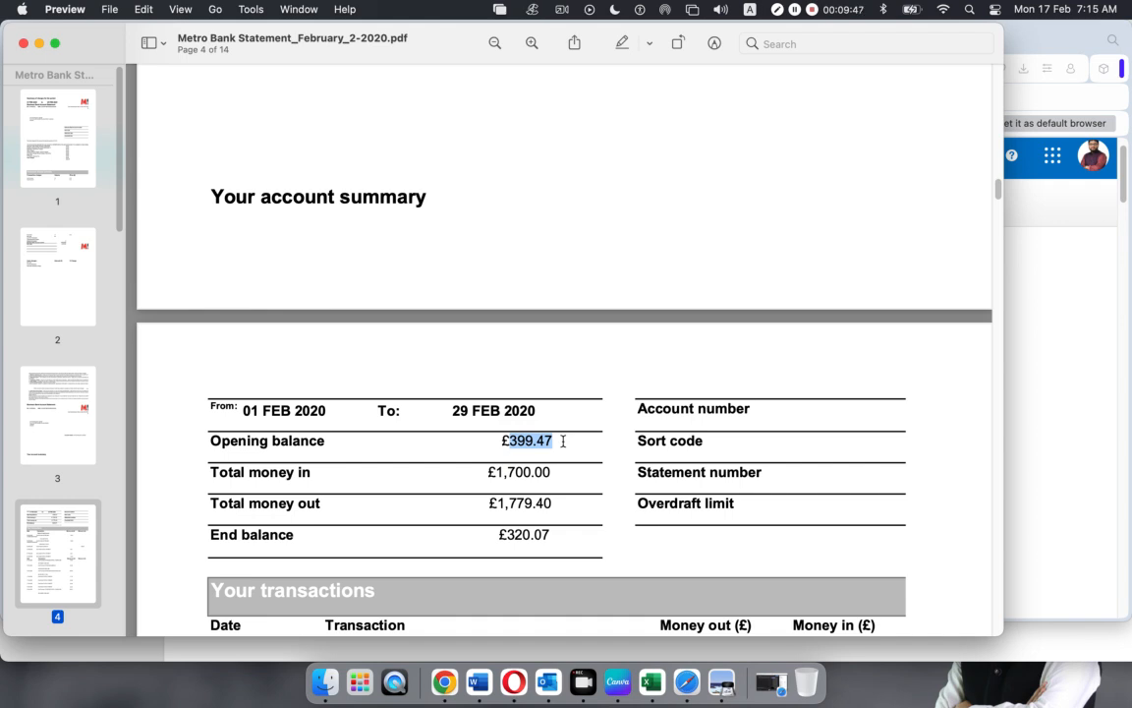
left_click(563, 440)
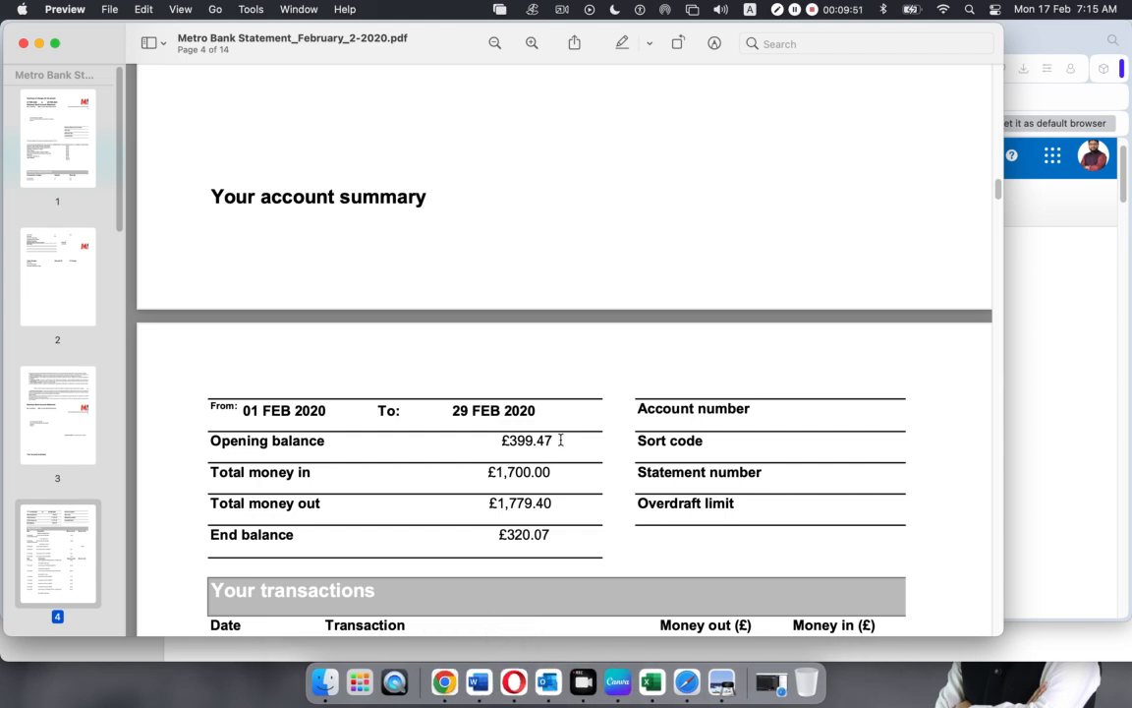
left_click_drag(559, 440, 507, 441)
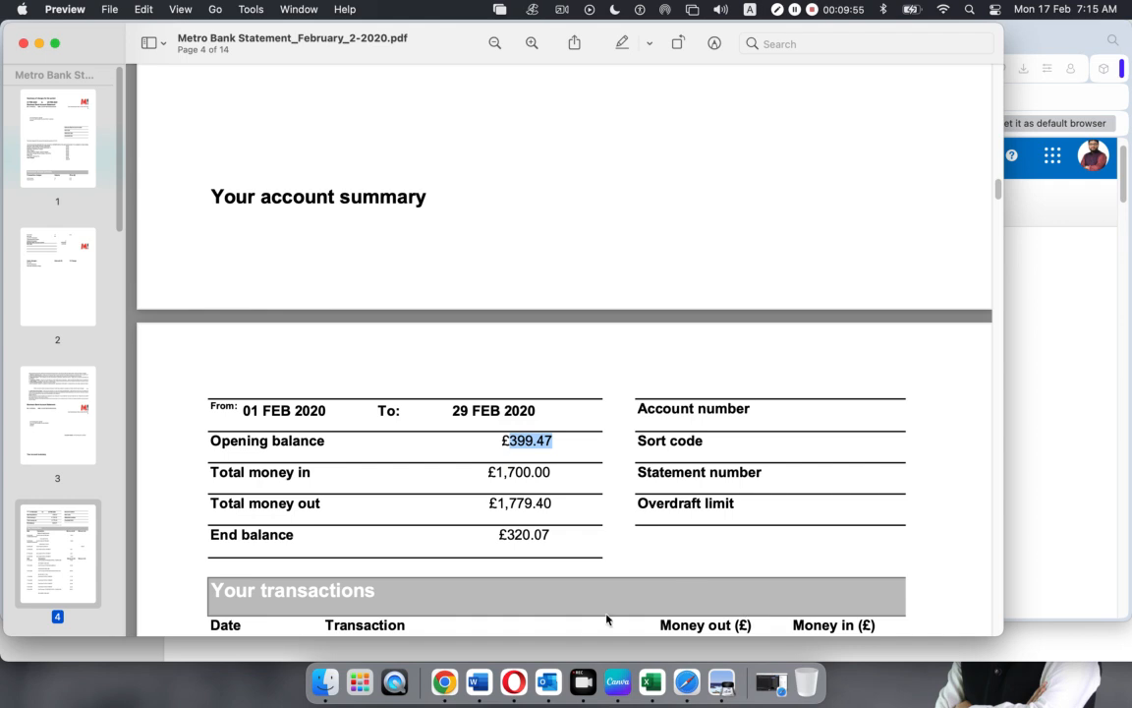
left_click(506, 676)
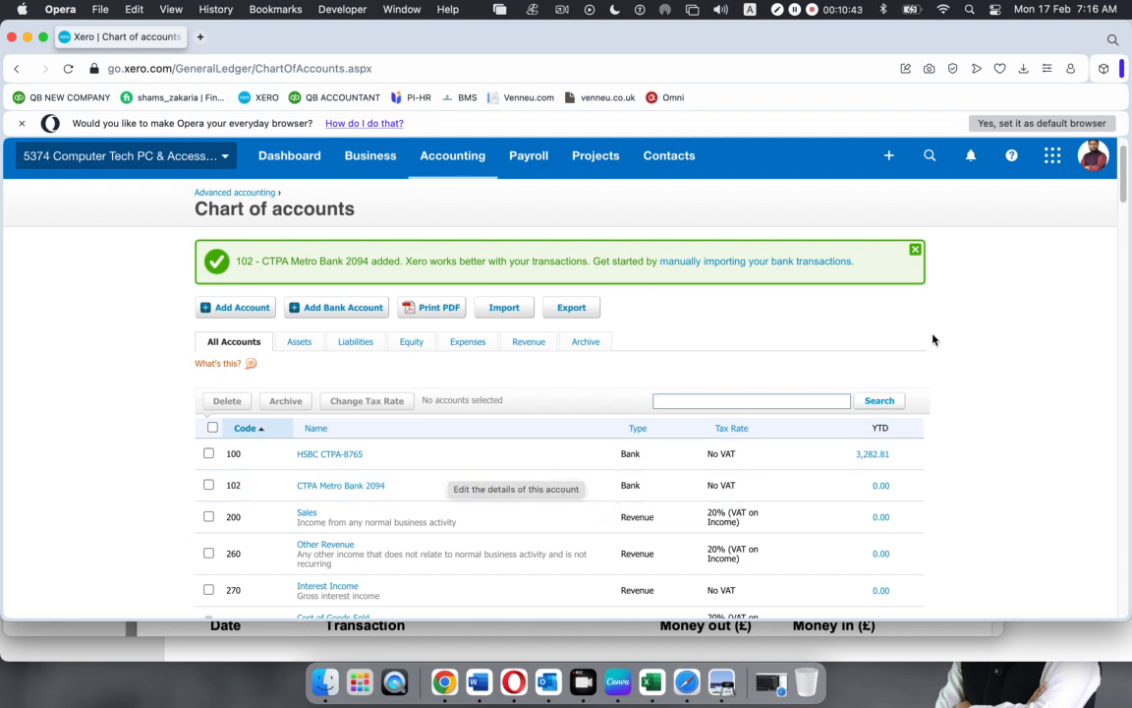
Create a new Receive Money transaction with CTPA Metro Bank 2094 as the receiving account
left_click(890, 157)
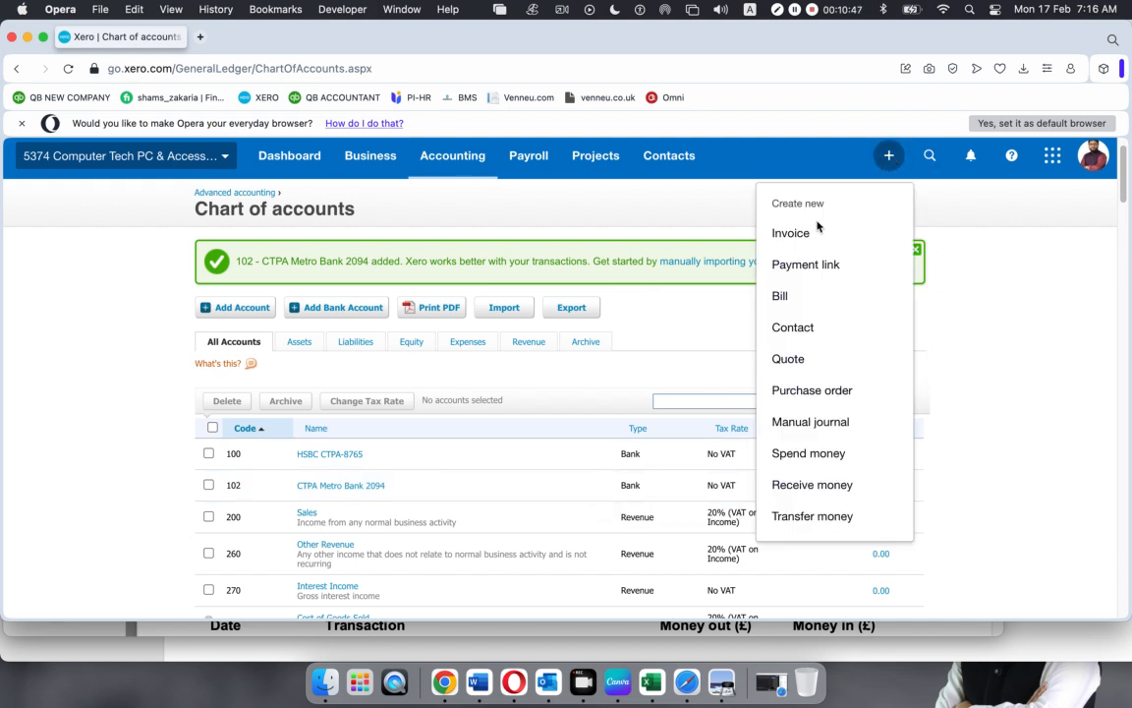
left_click(789, 486)
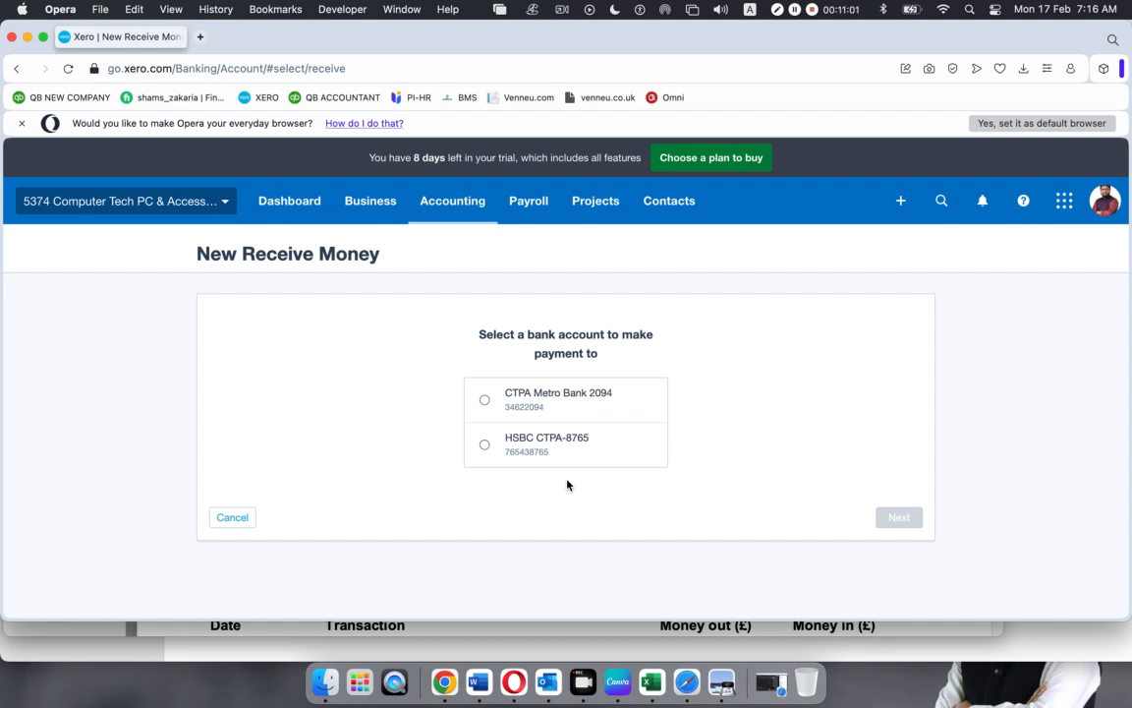
left_click(484, 400)
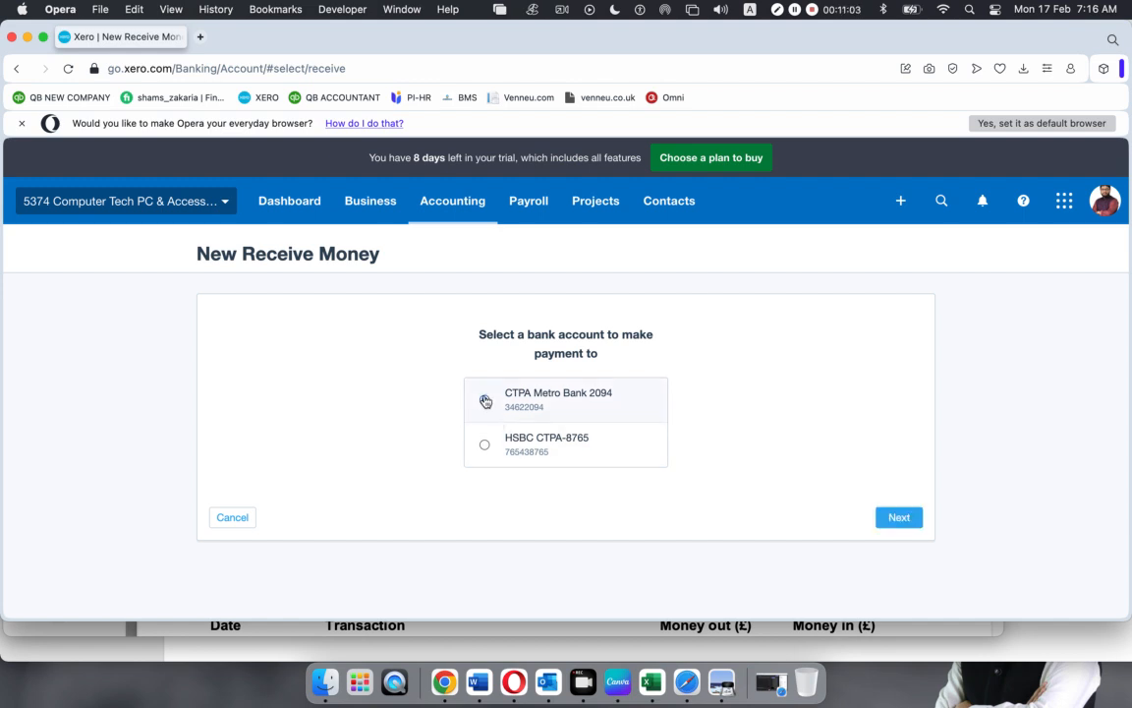
left_click(897, 525)
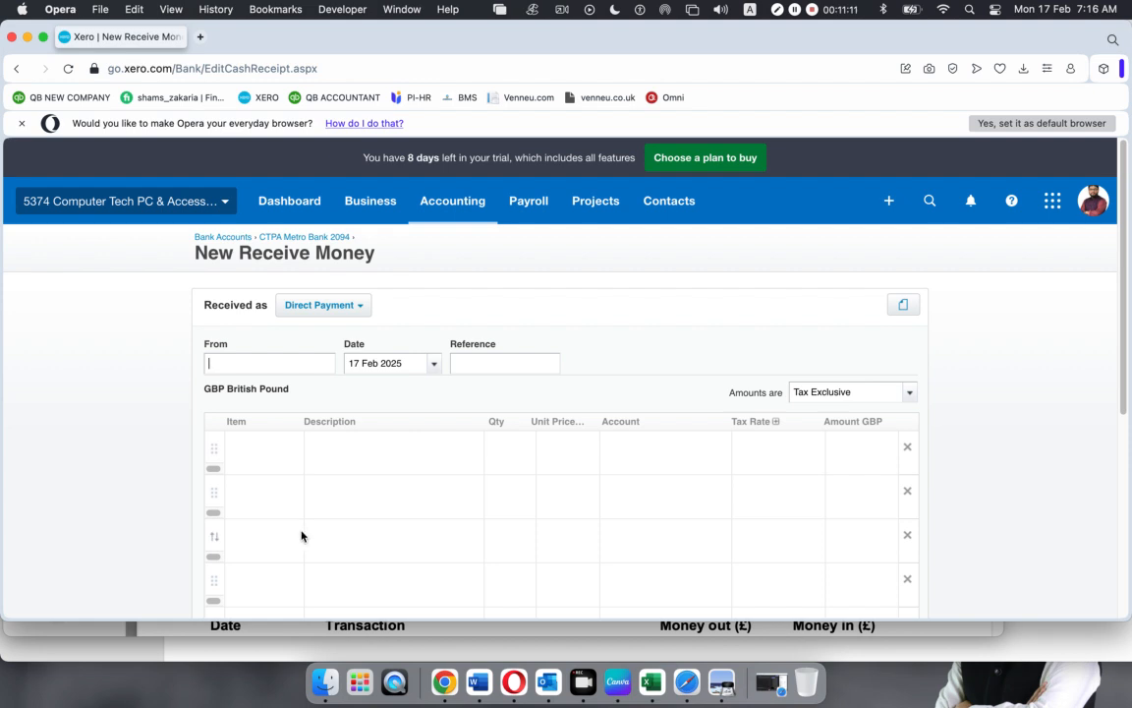
Confirm the statement's 01 FEB 2020 start date in the PDF
left_click(723, 683)
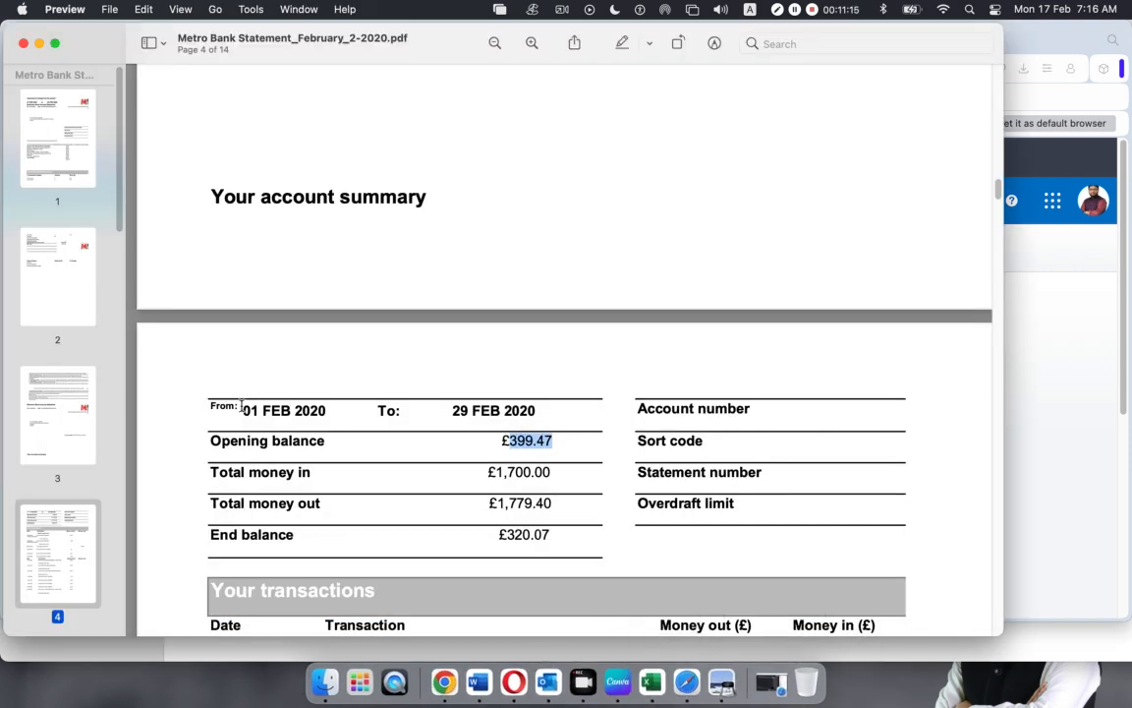
left_click_drag(242, 410, 328, 408)
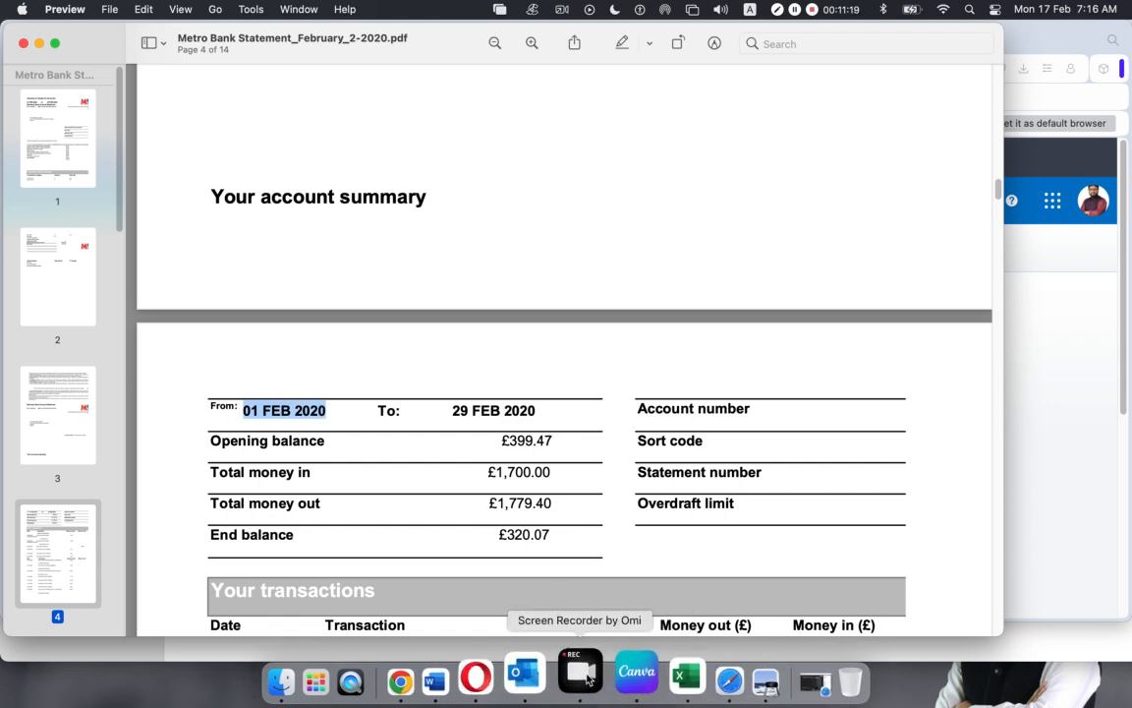
left_click(509, 678)
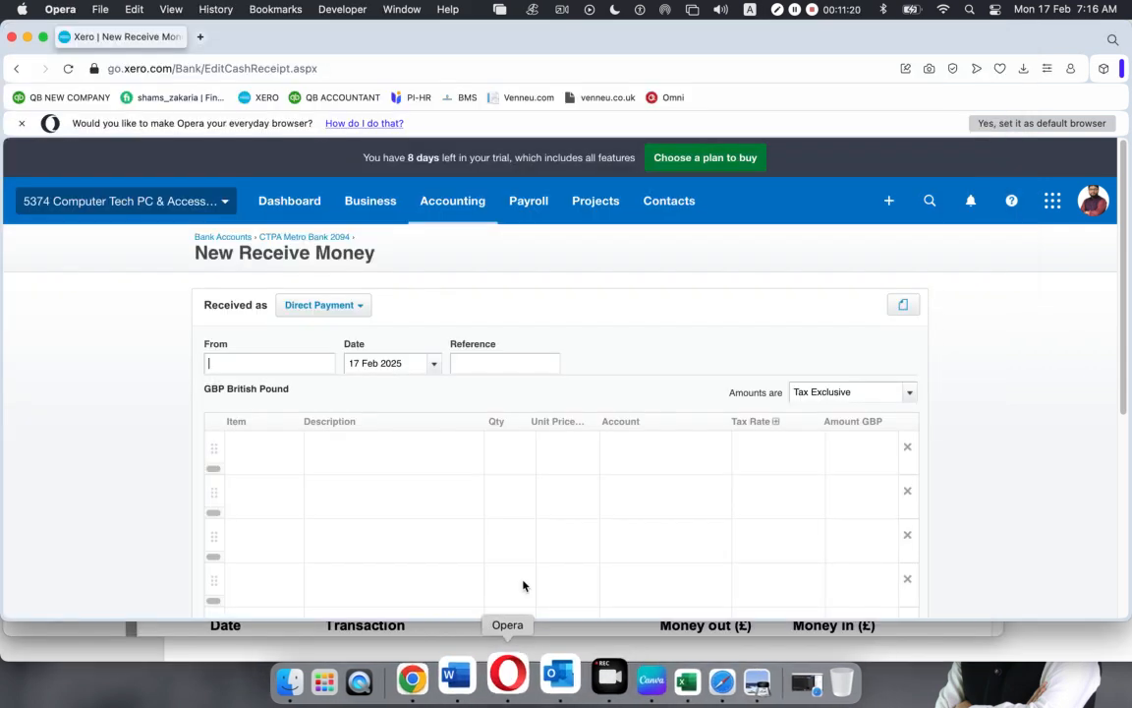
Set the receipt date to 1 February 2020
left_click(432, 366)
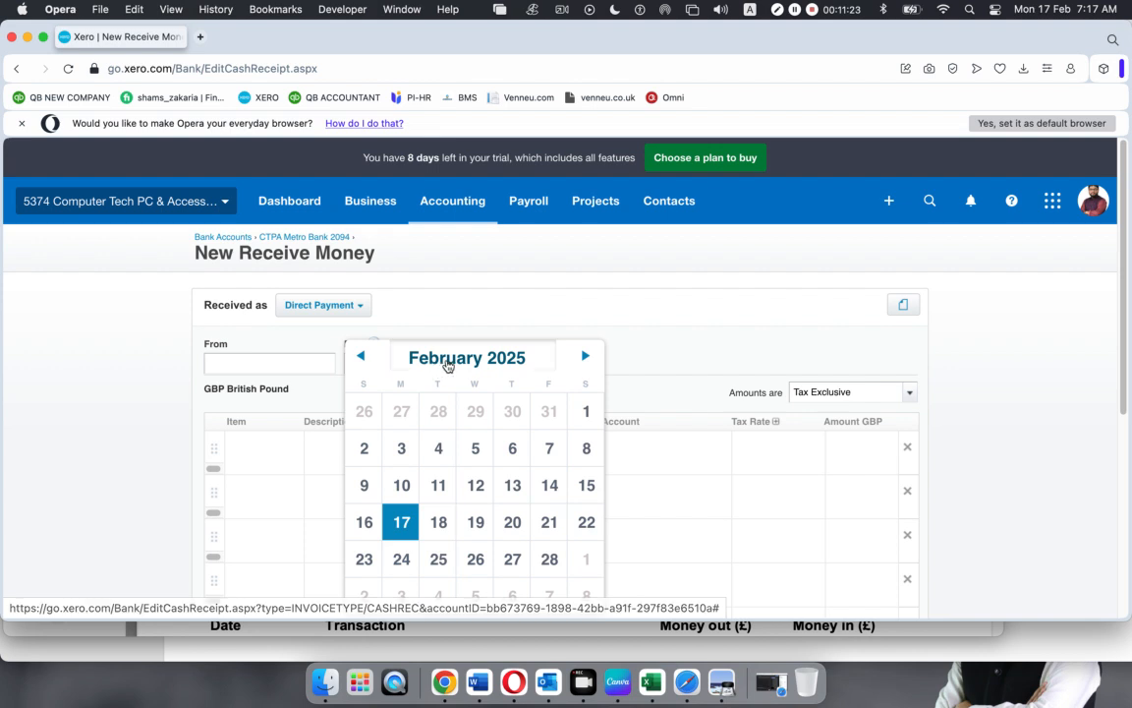
left_click(441, 361)
left_click(501, 373)
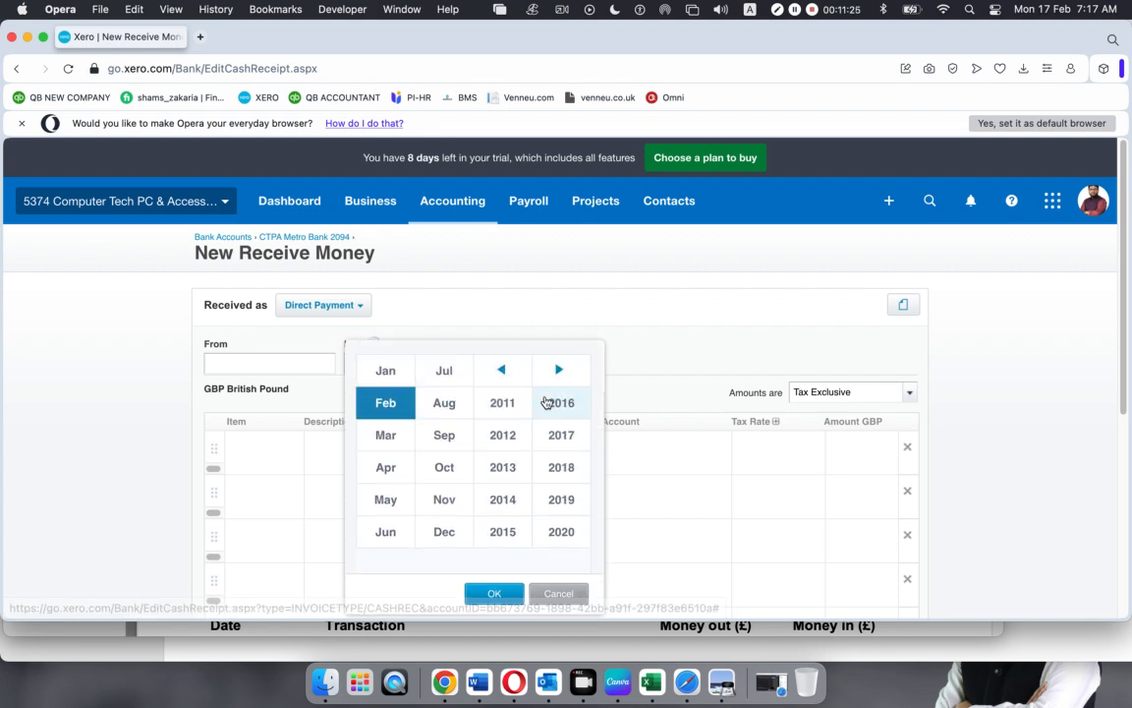
left_click(560, 536)
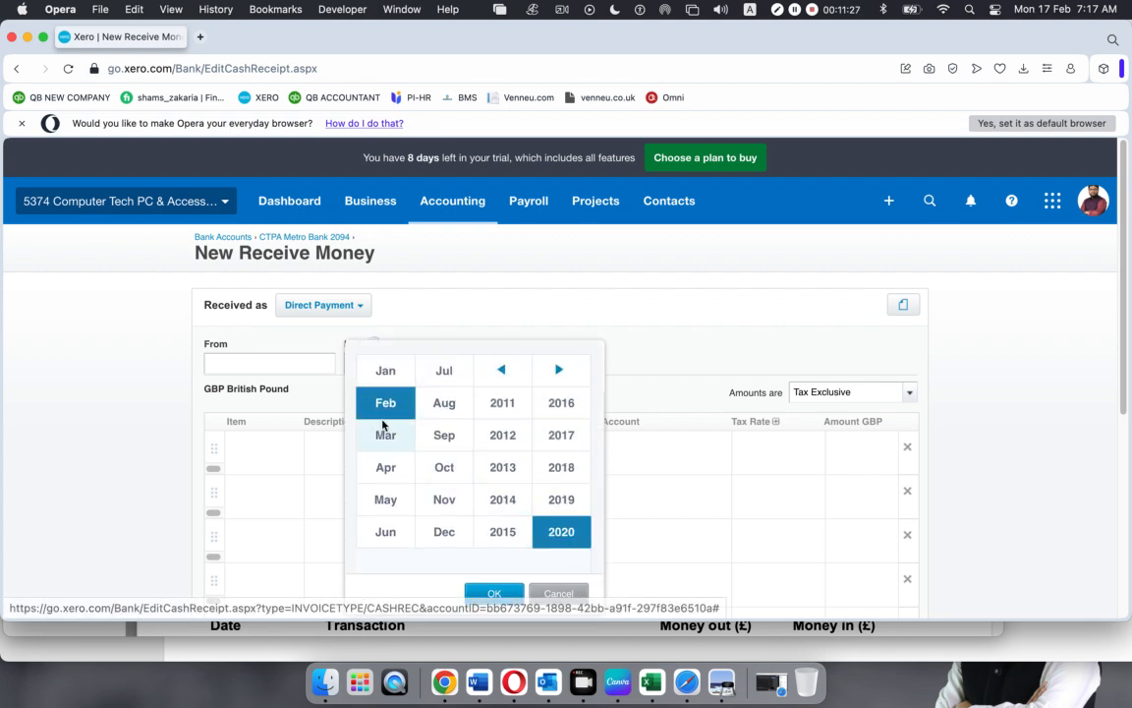
left_click(486, 595)
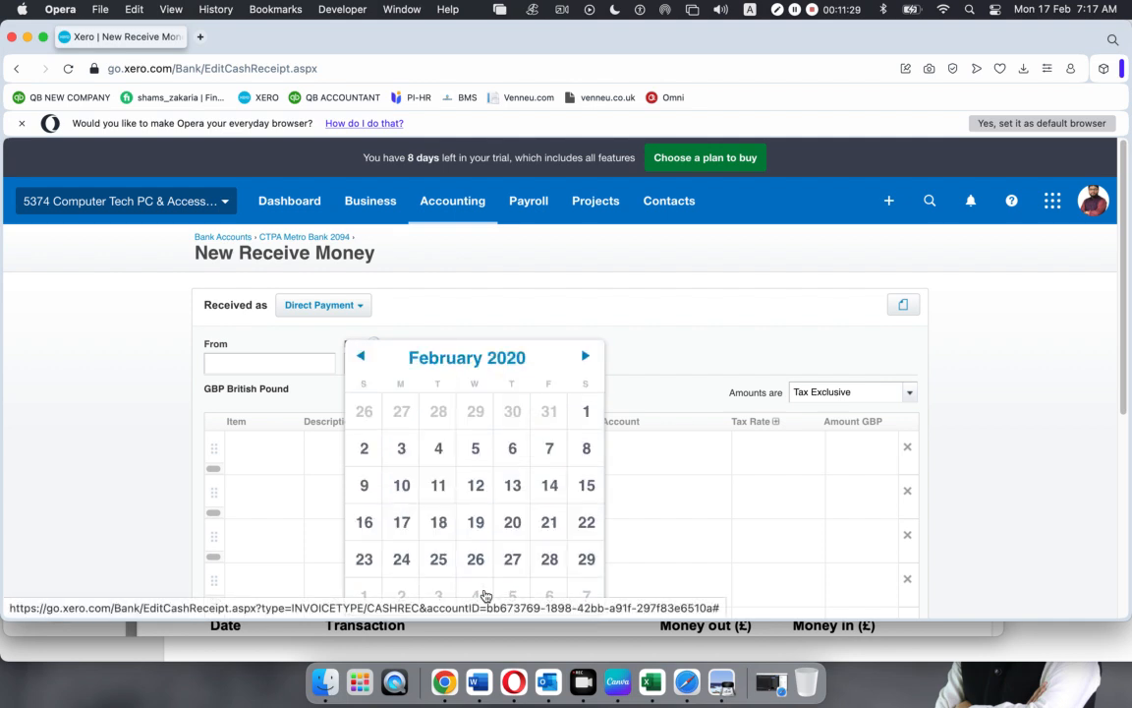
left_click(582, 415)
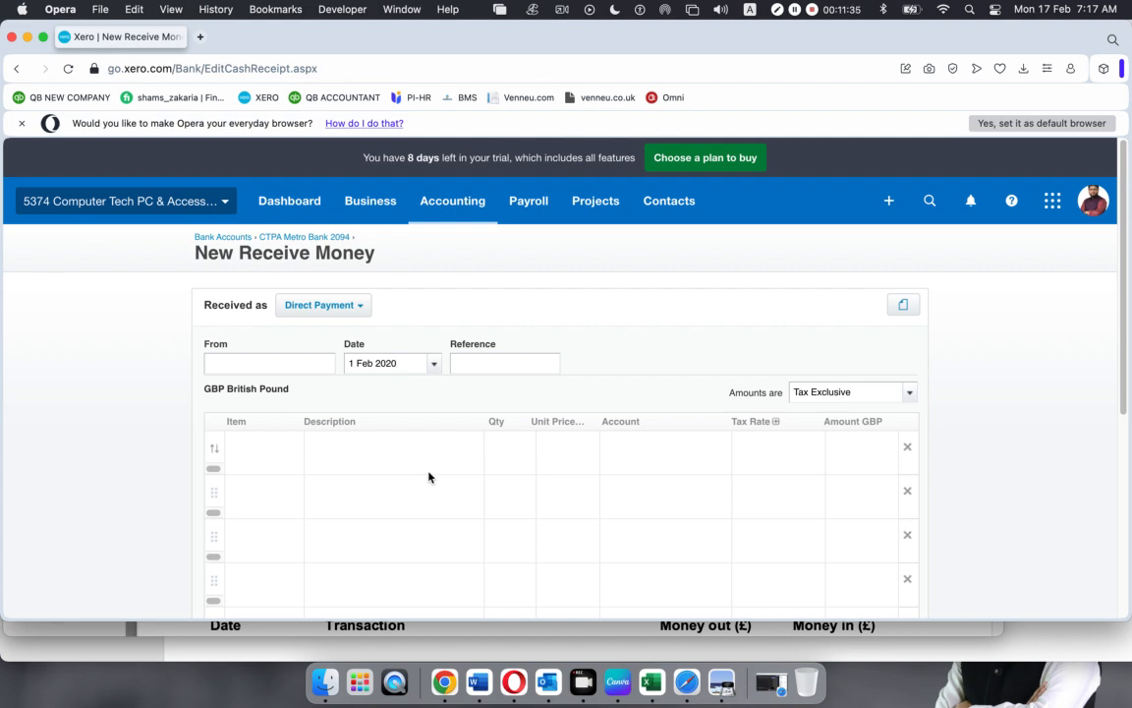
Set the From contact to Opening Balance
left_click(272, 365)
type("Opening")
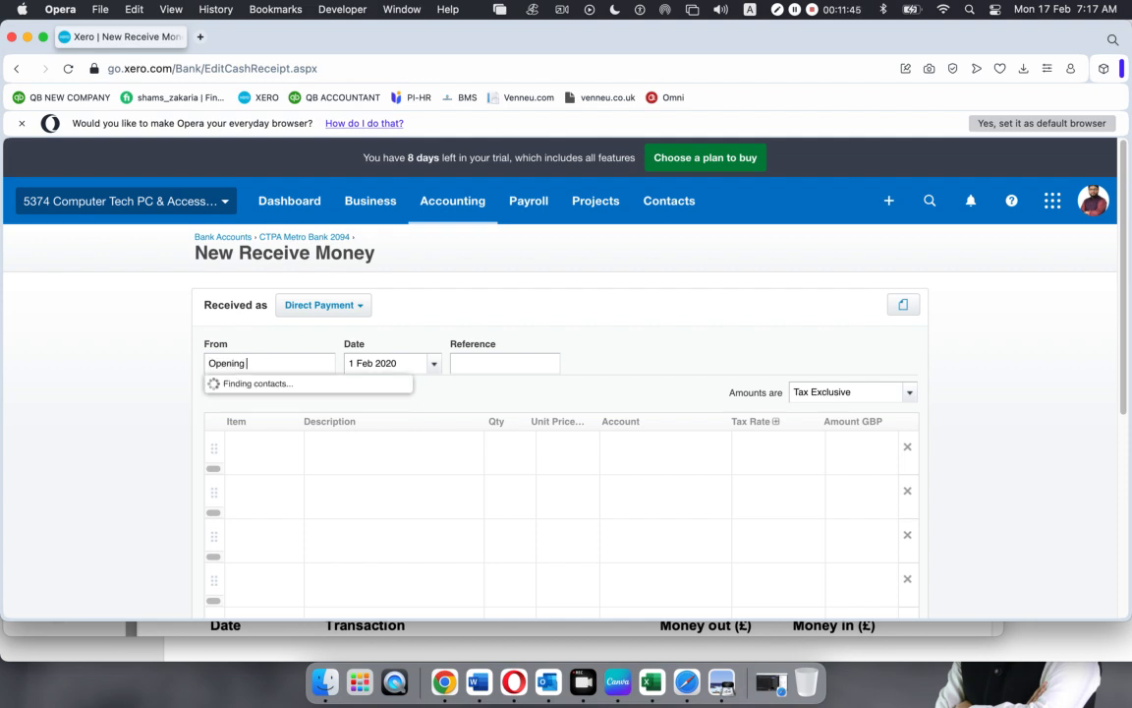
type(" Balance")
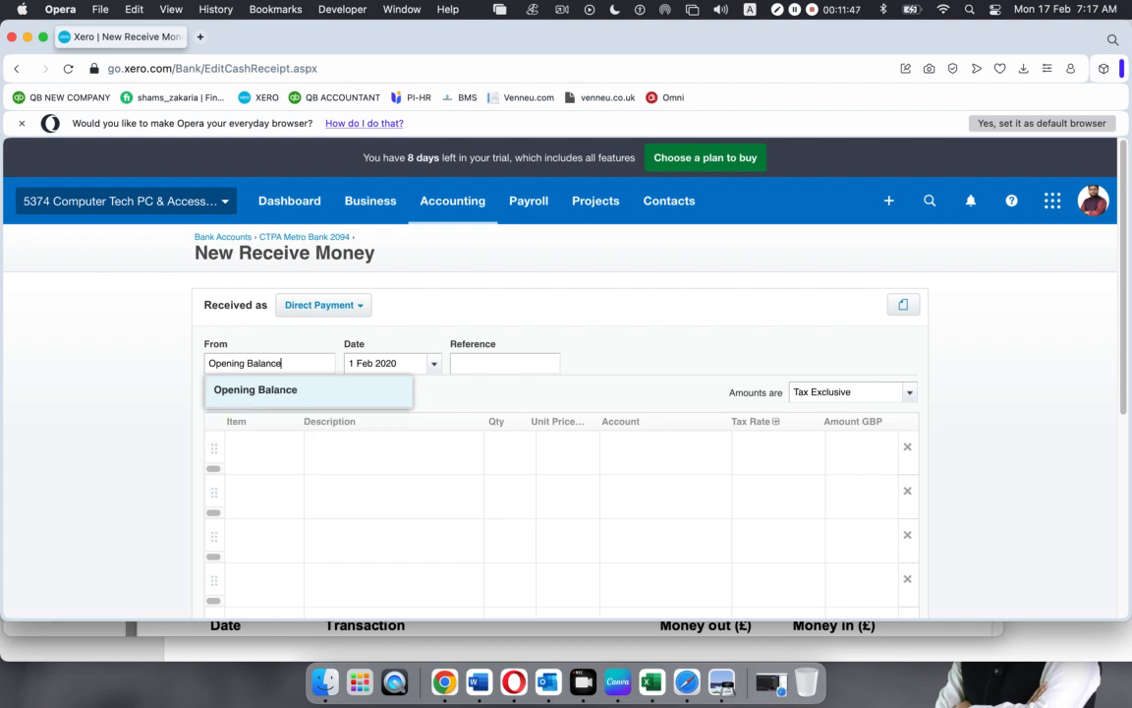
left_click(232, 391)
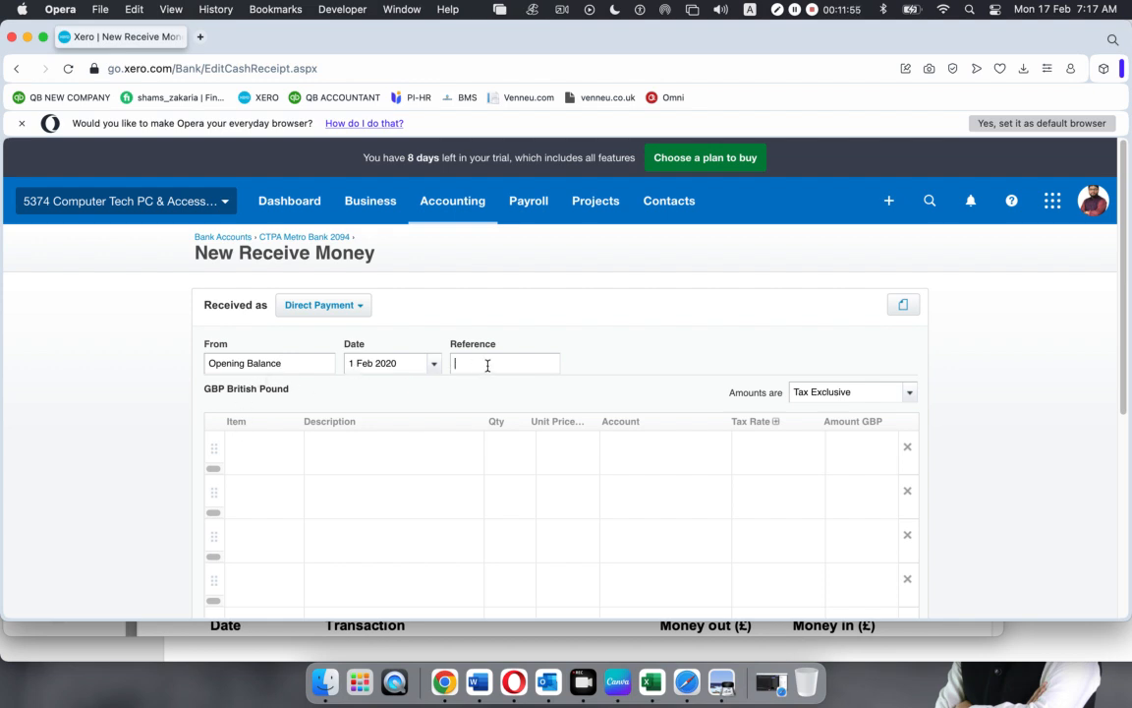
Enter the reference OPBL654
type("OPBL")
type("654")
scroll(437, 404, "down", 1)
scroll(439, 403, "down", 2)
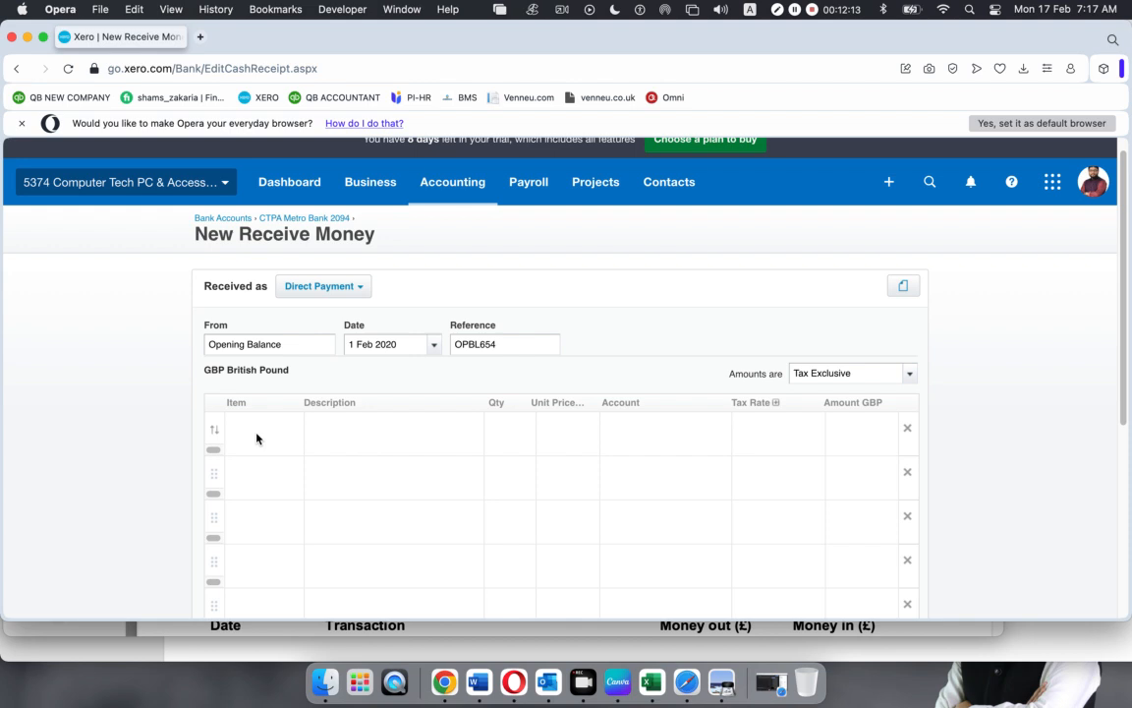
Add a line described Opening Balance with quantity 1 and unit price 399.47
left_click(426, 423)
type("O")
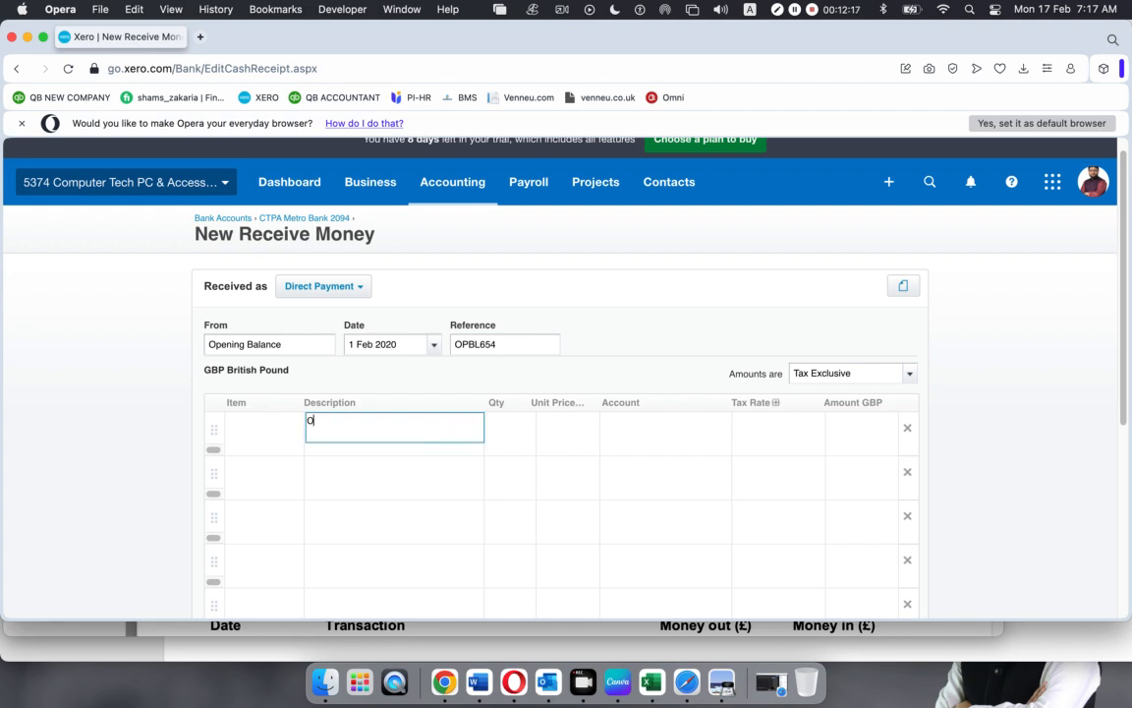
type("pening Balance")
left_click(501, 428)
type("1")
left_click(548, 427)
left_click(564, 427)
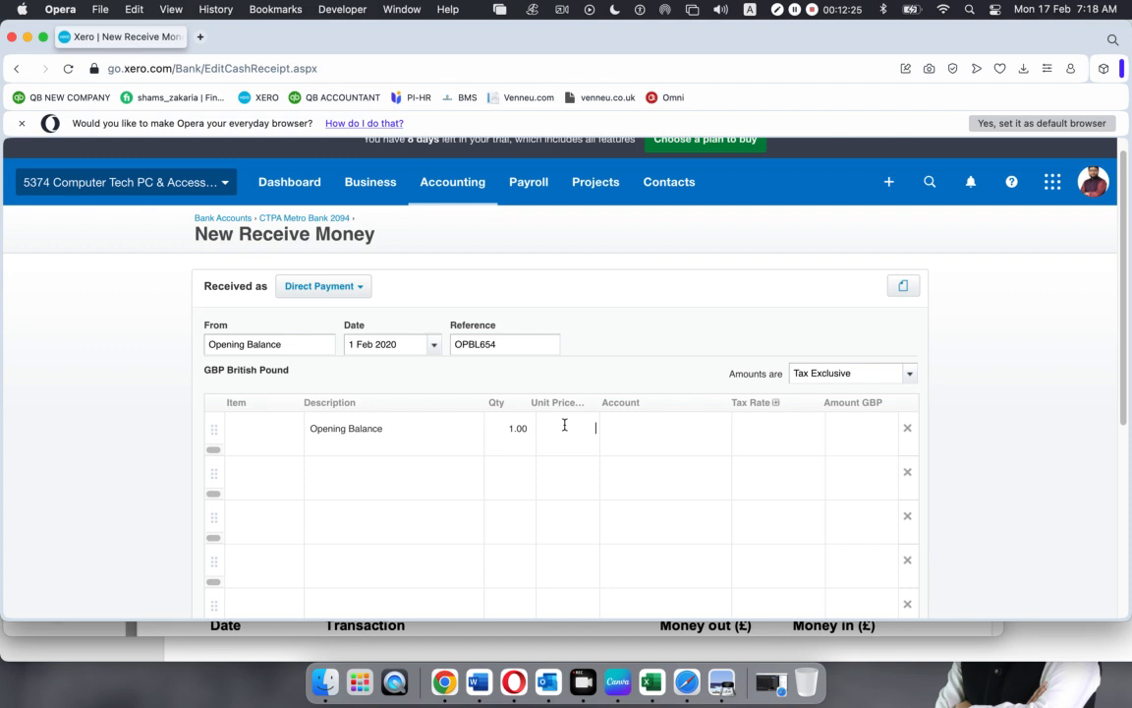
type("399.47")
left_click(640, 436)
left_click(653, 436)
Post the line to 200 - Sales and set its tax rate to No VAT
left_click(720, 430)
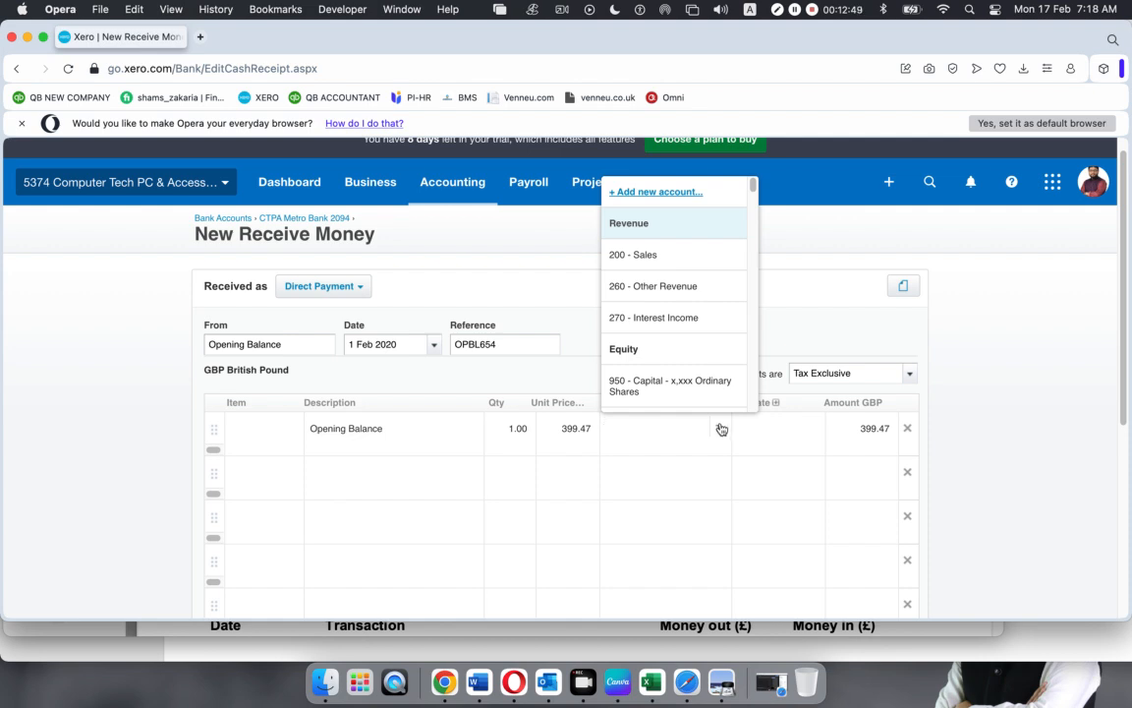
left_click(625, 254)
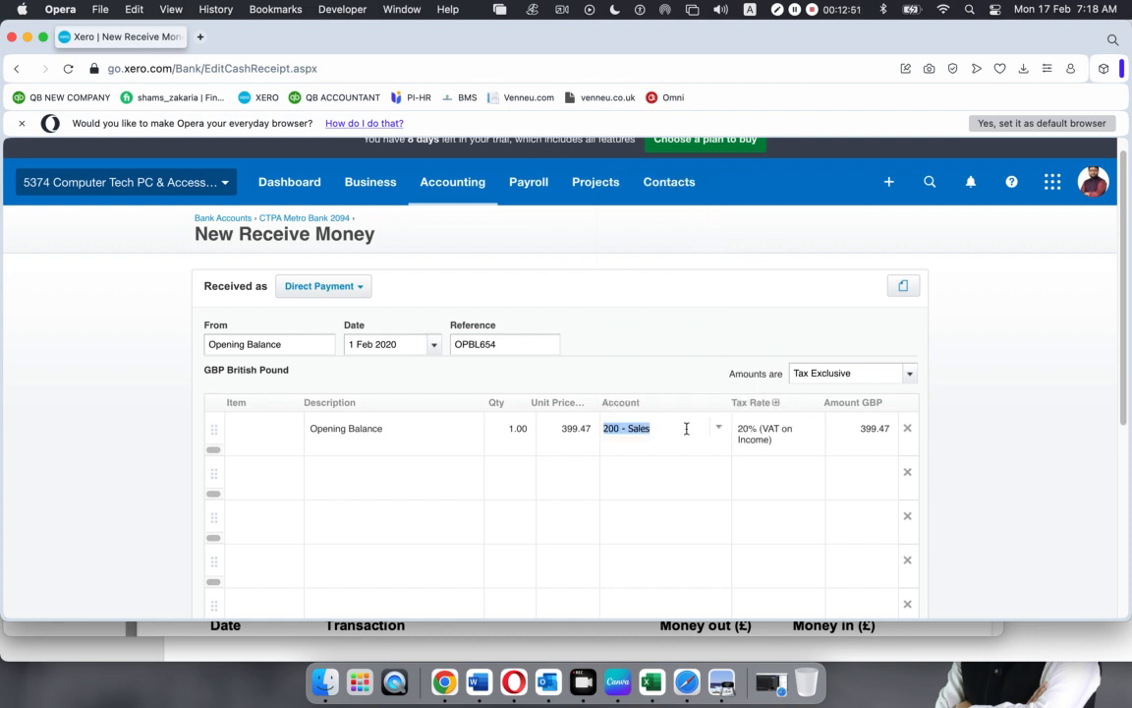
left_click(802, 435)
left_click(811, 432)
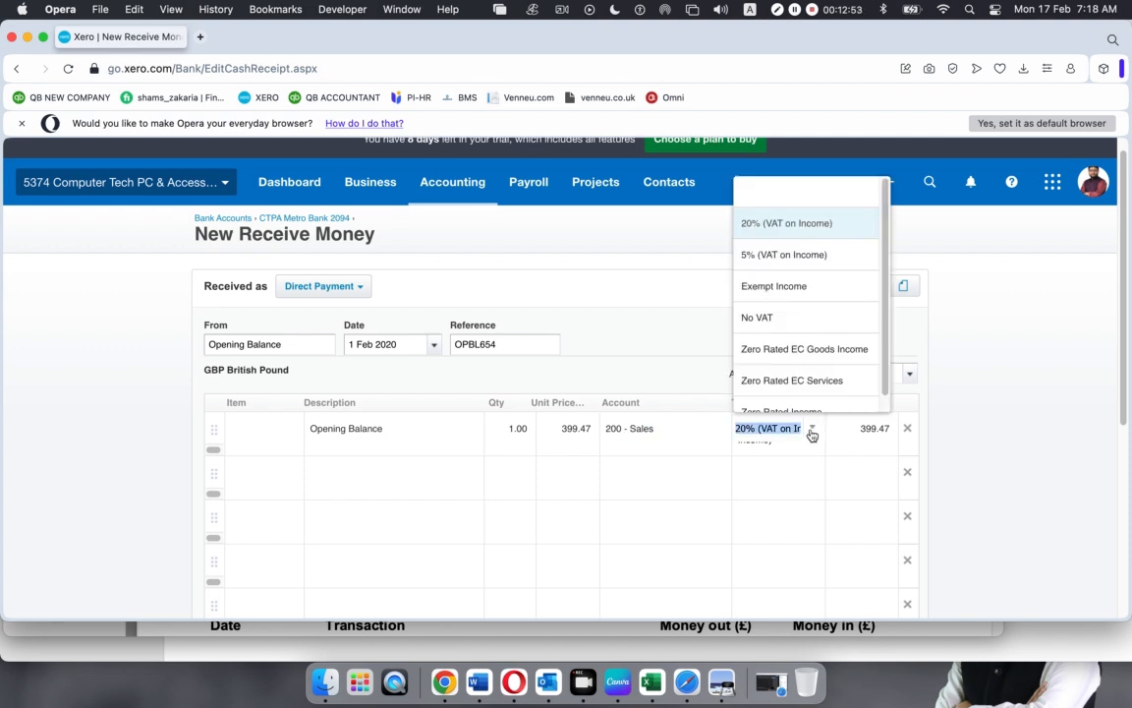
left_click(780, 322)
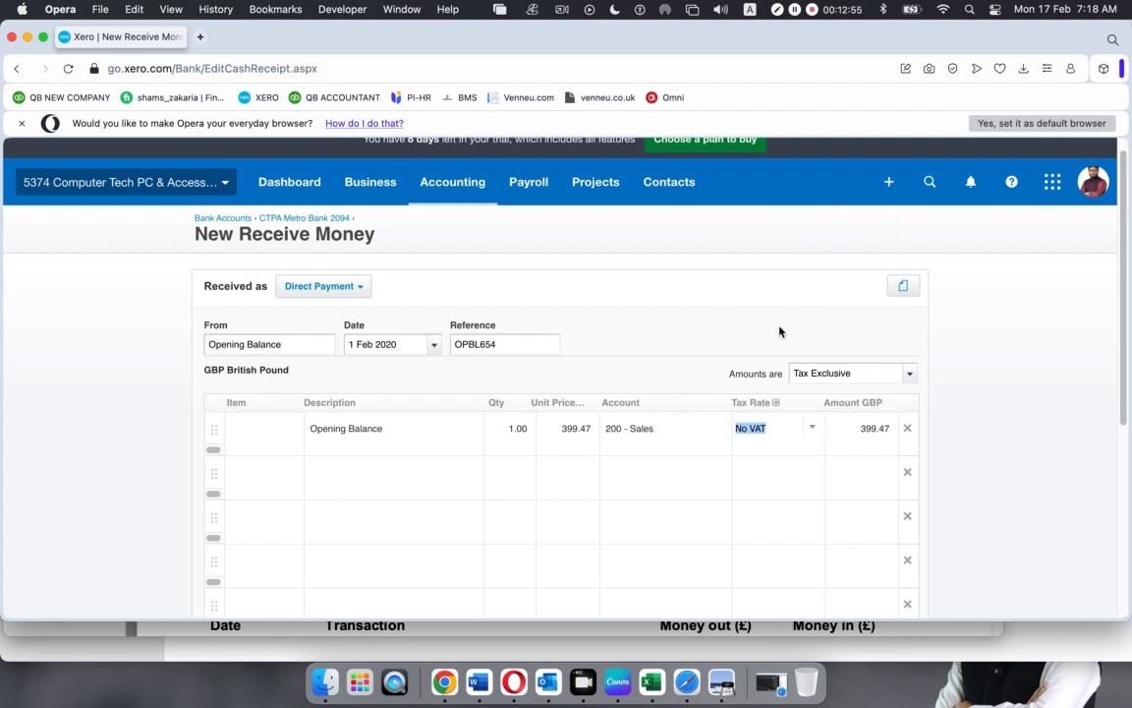
Try other accounts for the line: 950 Capital ordinary shares, then Owner A Funds Introduced
left_click(677, 436)
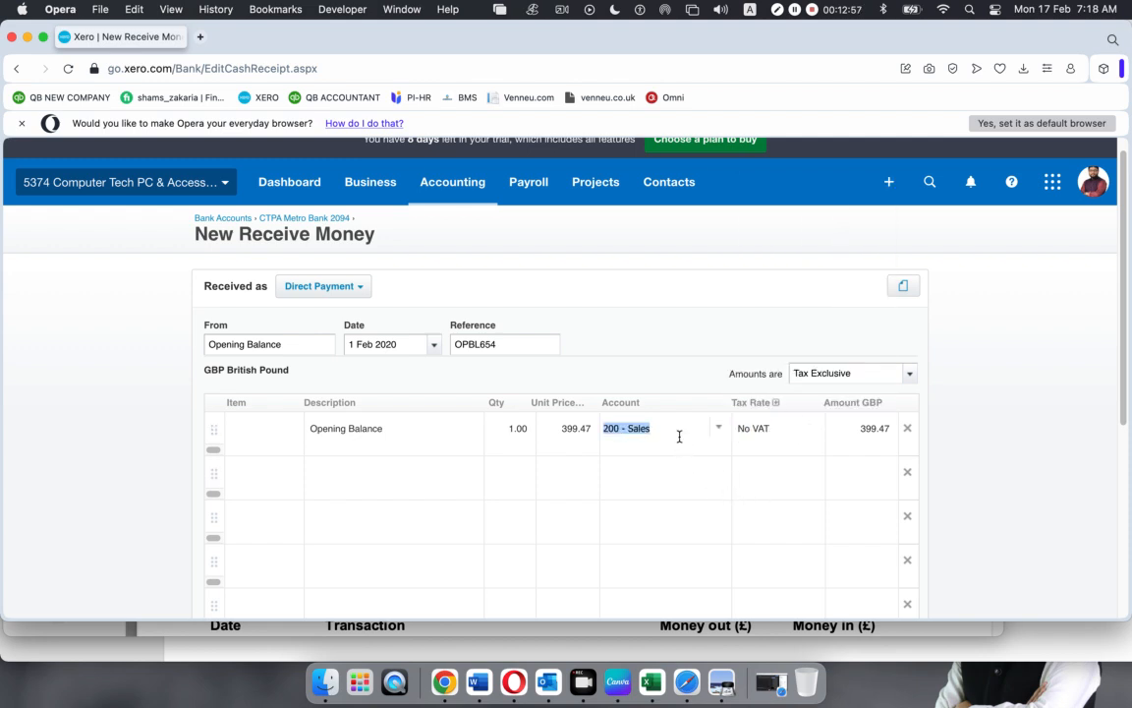
left_click(717, 430)
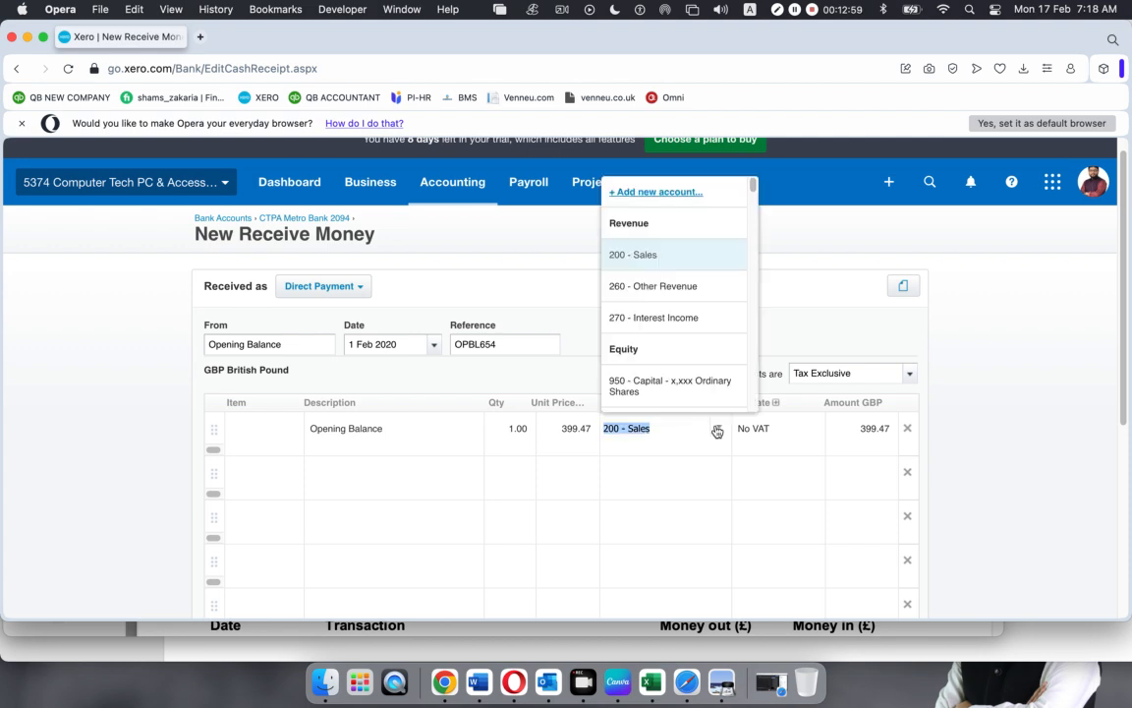
left_click(665, 388)
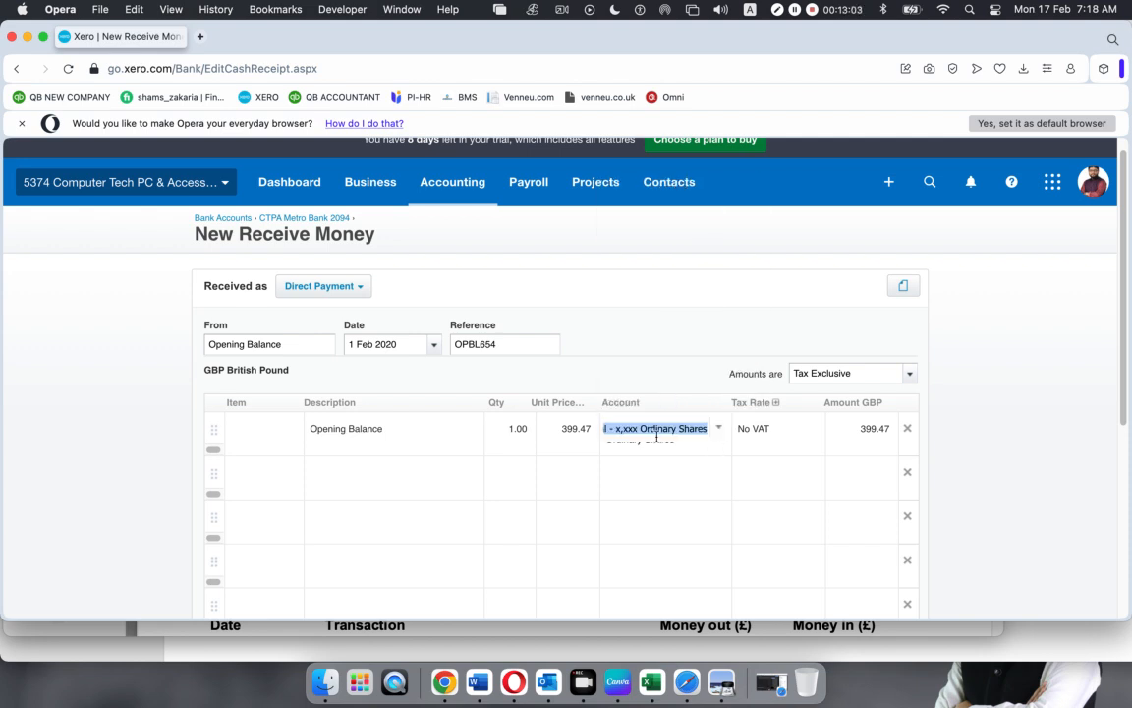
scroll(678, 413, "down", 5)
scroll(691, 430, "up", 5)
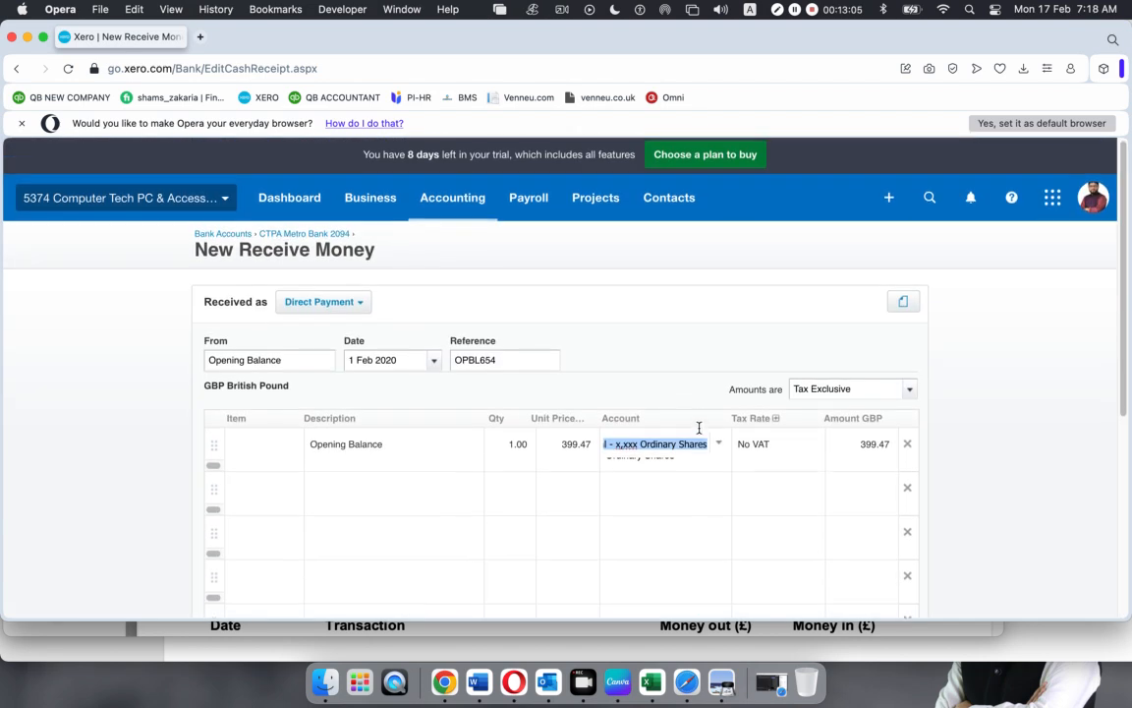
left_click(717, 443)
scroll(629, 369, "down", 10)
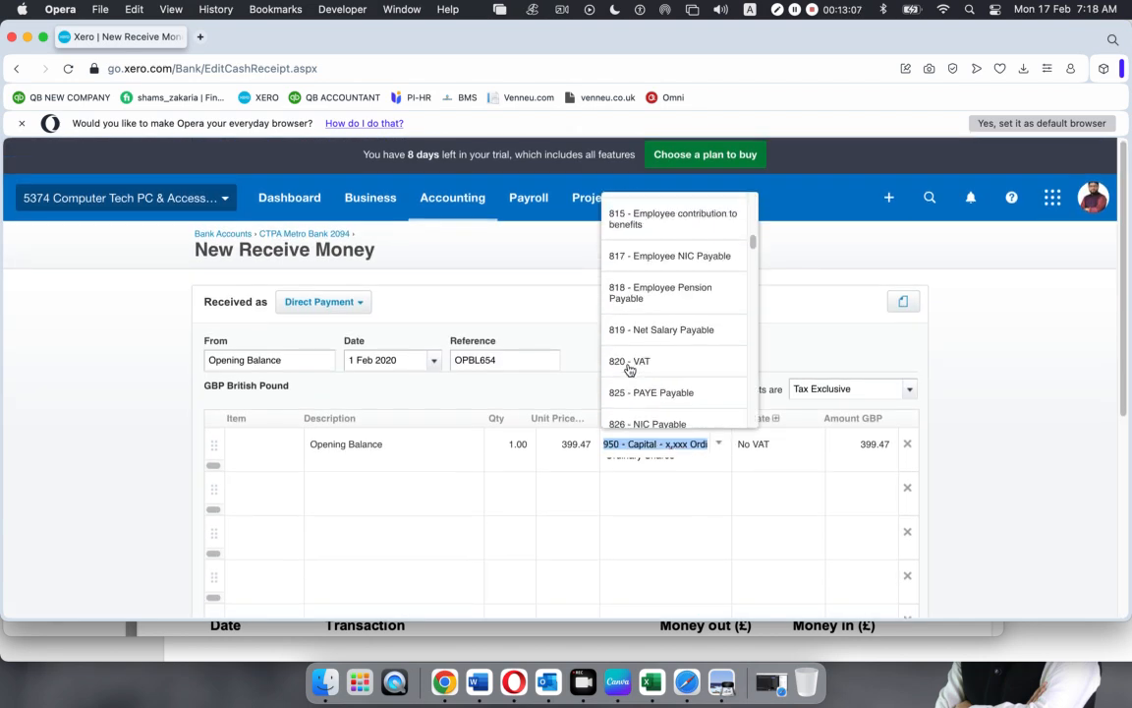
scroll(630, 370, "up", 2)
scroll(629, 370, "up", 5)
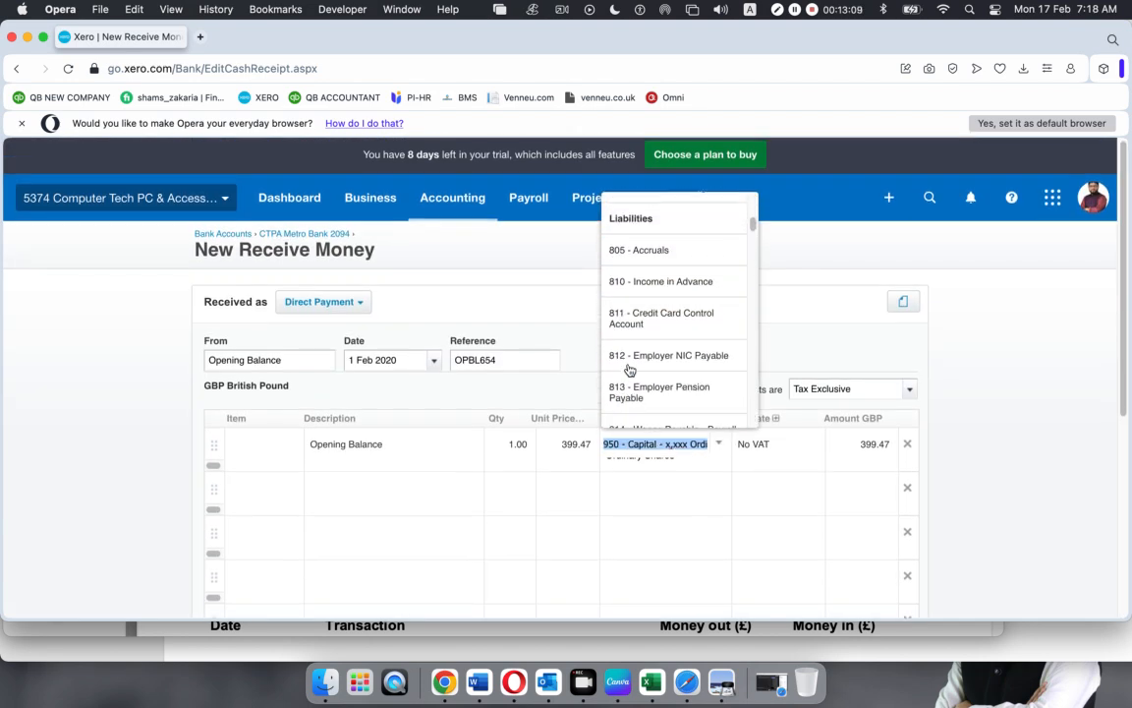
scroll(630, 370, "up", 4)
scroll(632, 379, "down", 1)
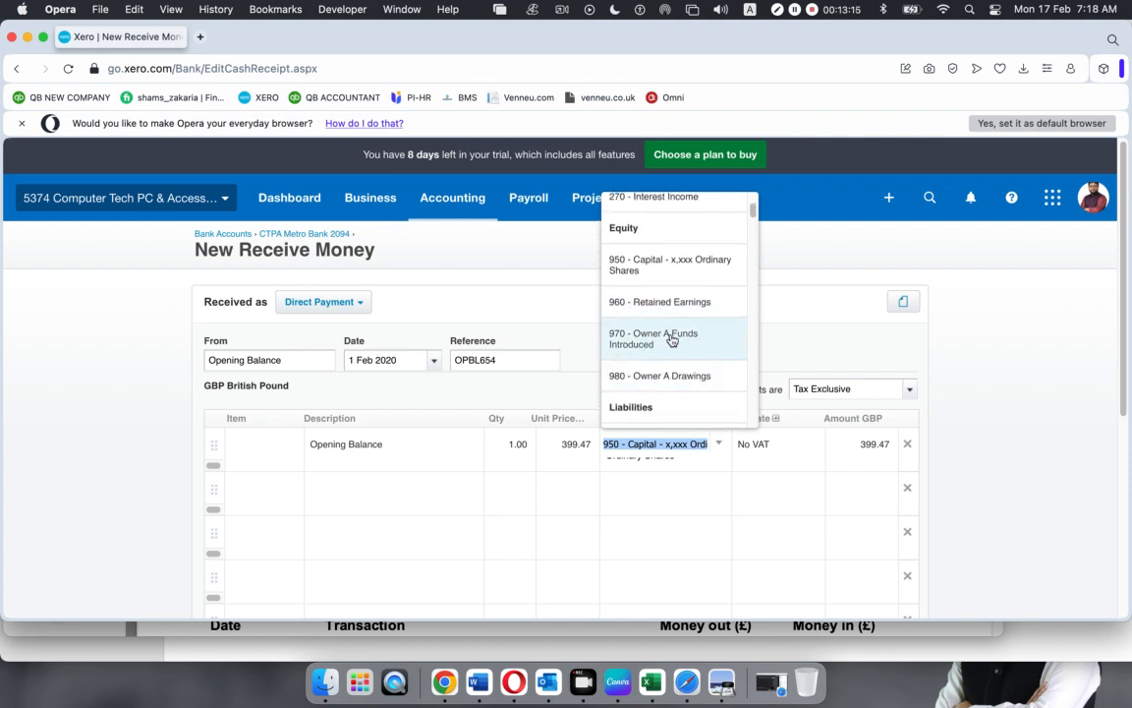
left_click(672, 340)
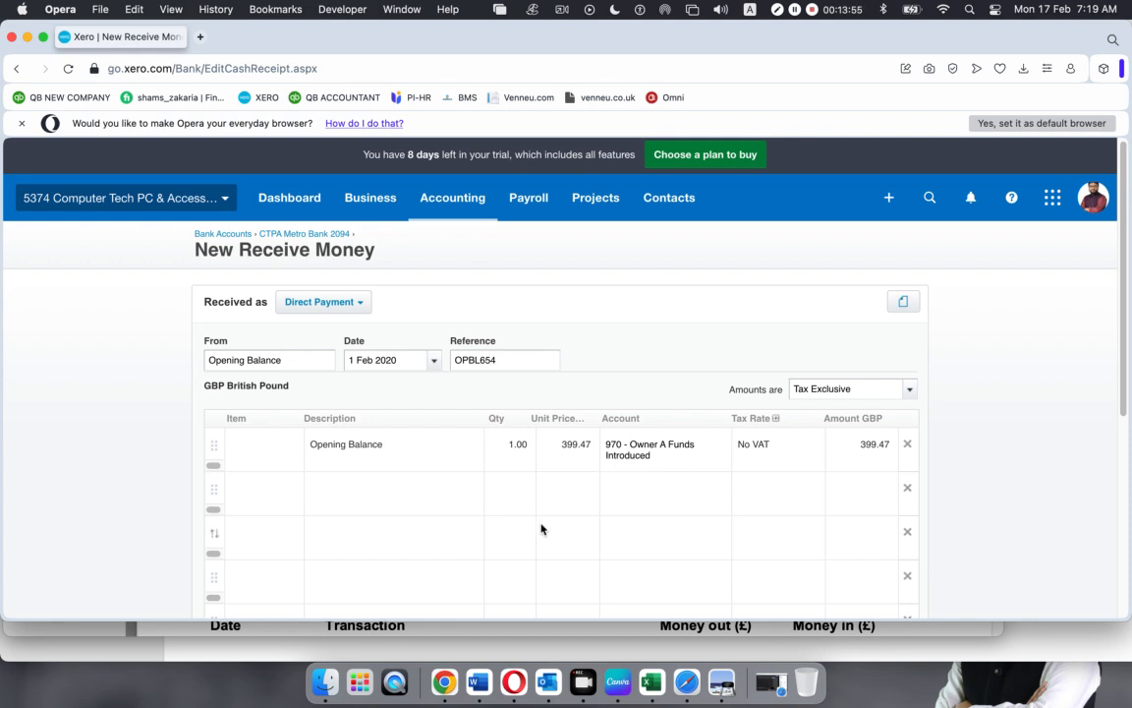
Change the line's account back to 200 - Sales
left_click(707, 446)
left_click(720, 445)
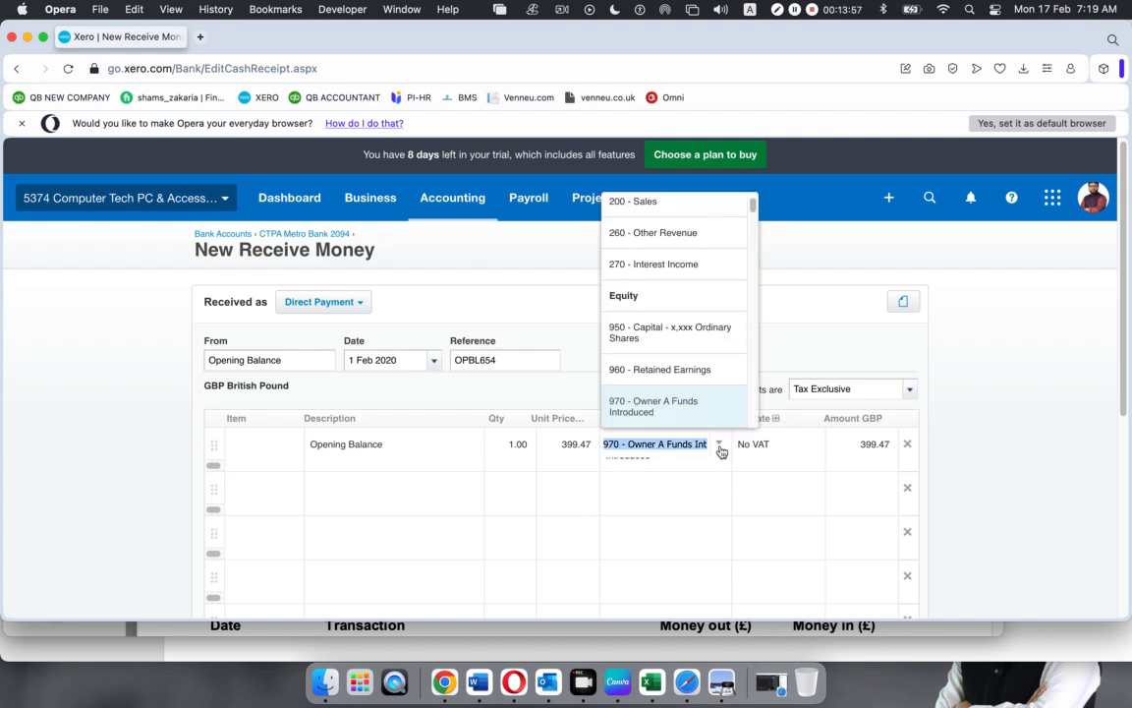
left_click(659, 202)
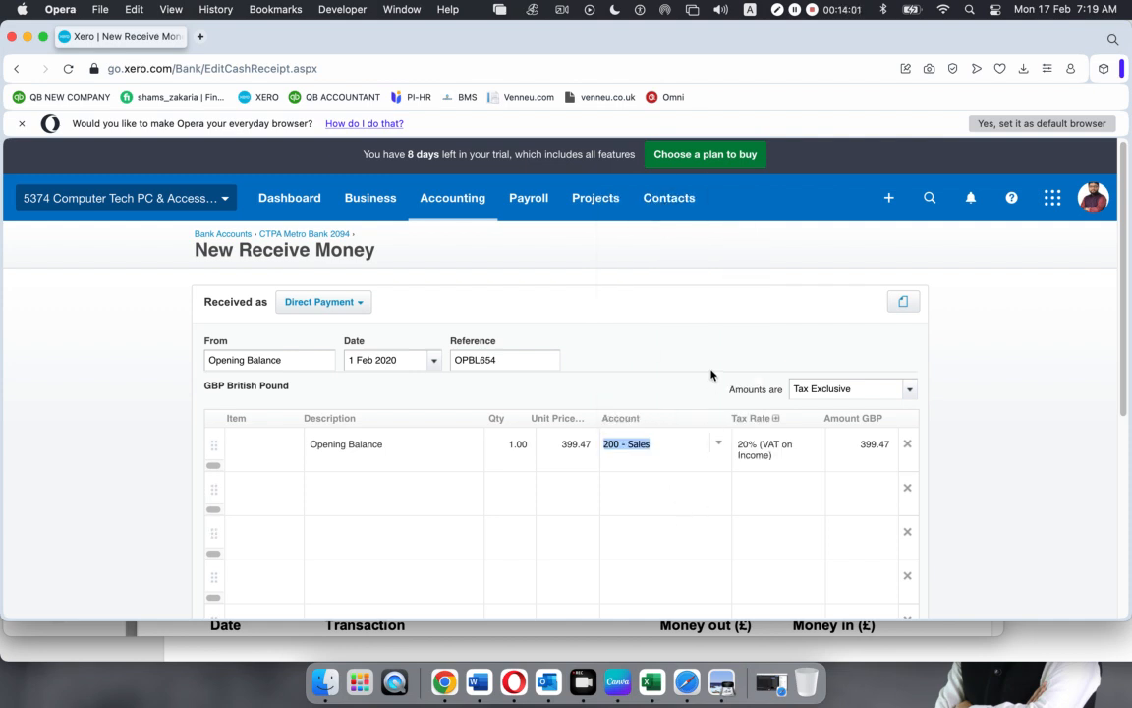
Check the receipt's subtotal and total amounts
left_click(1058, 430)
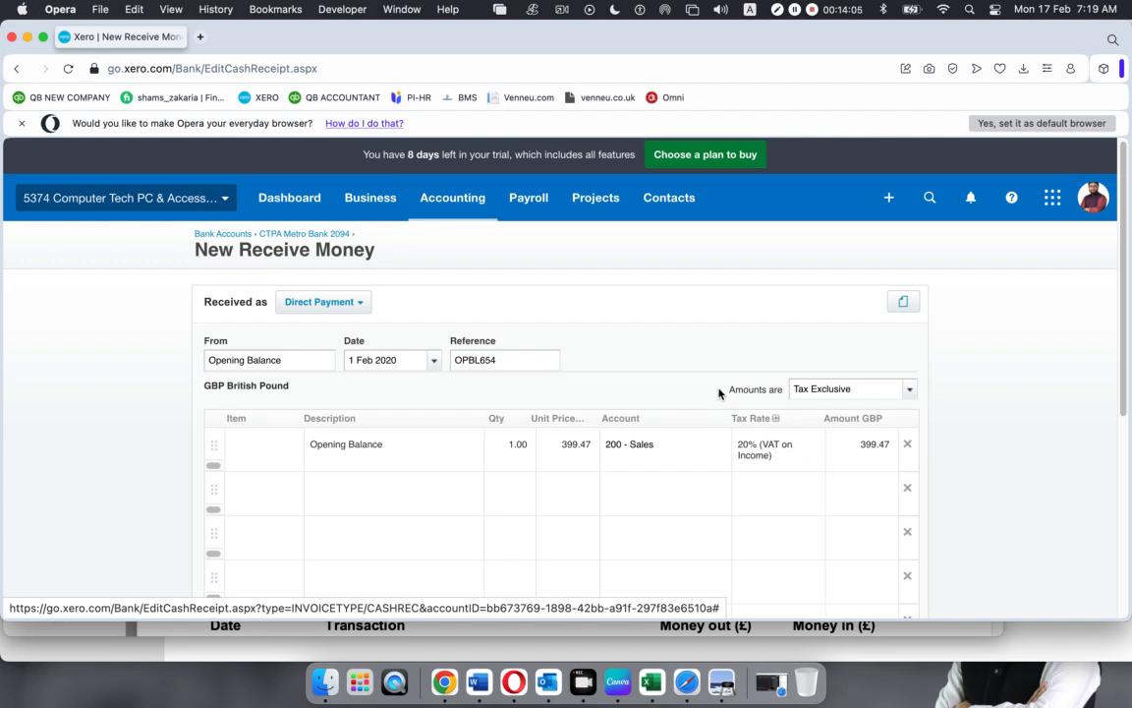
scroll(719, 393, "down", 3)
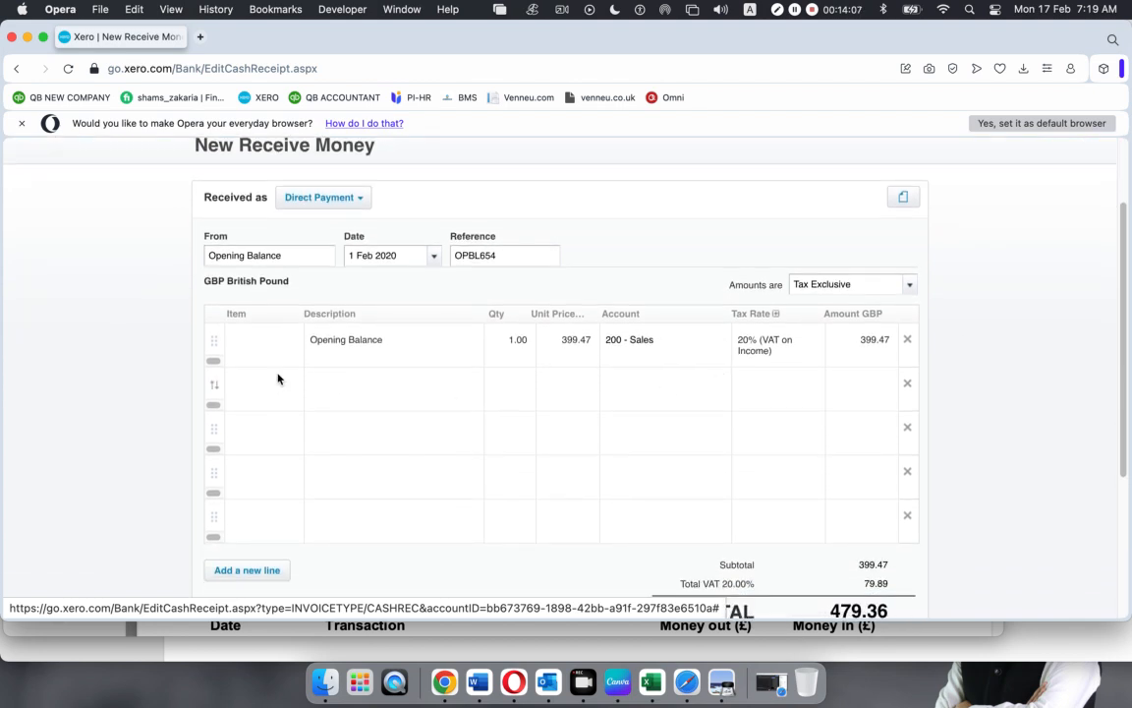
scroll(840, 380, "down", 1)
scroll(841, 380, "down", 3)
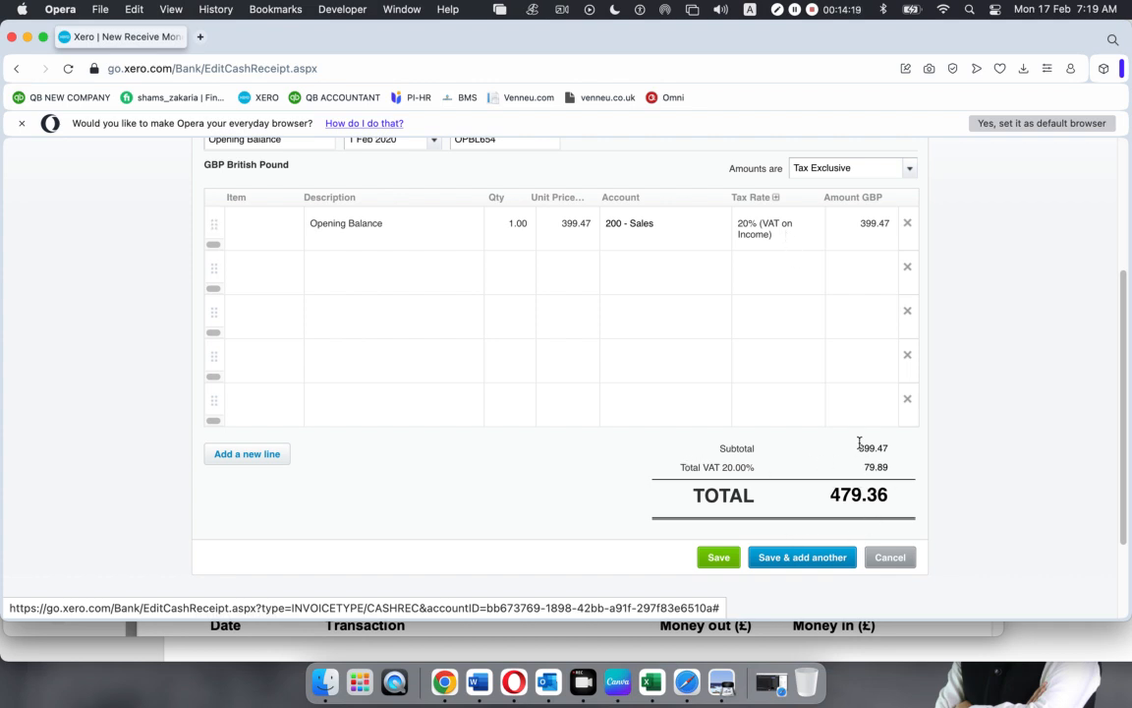
left_click_drag(858, 448, 894, 452)
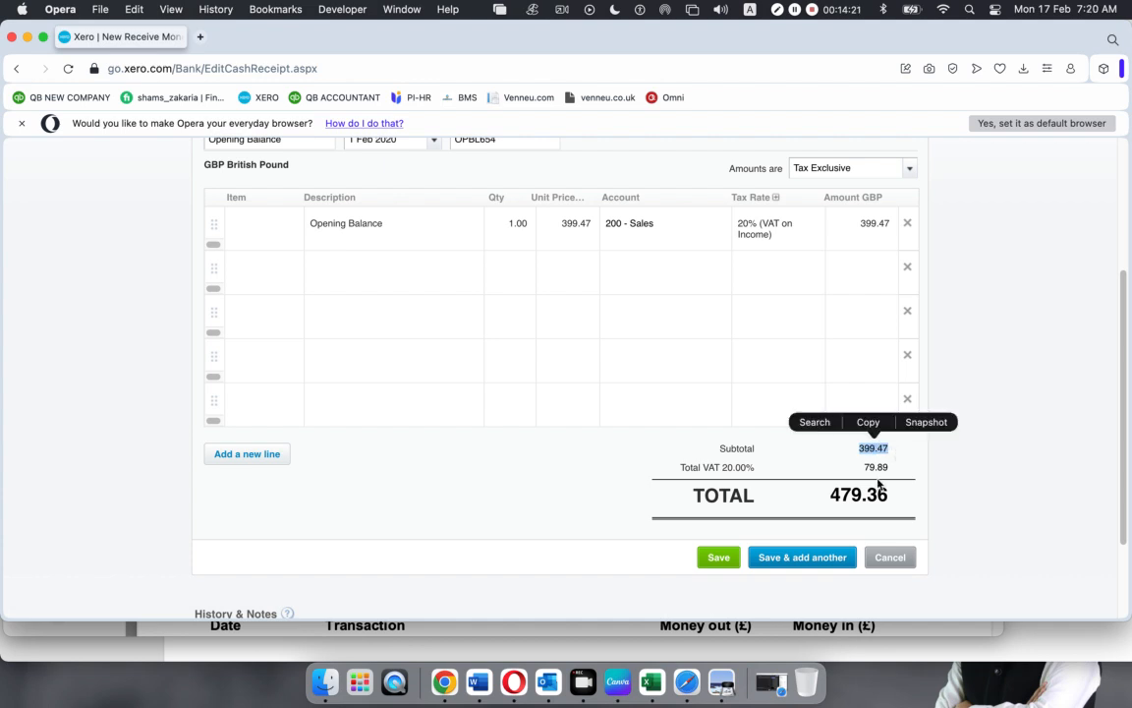
left_click_drag(830, 494, 897, 499)
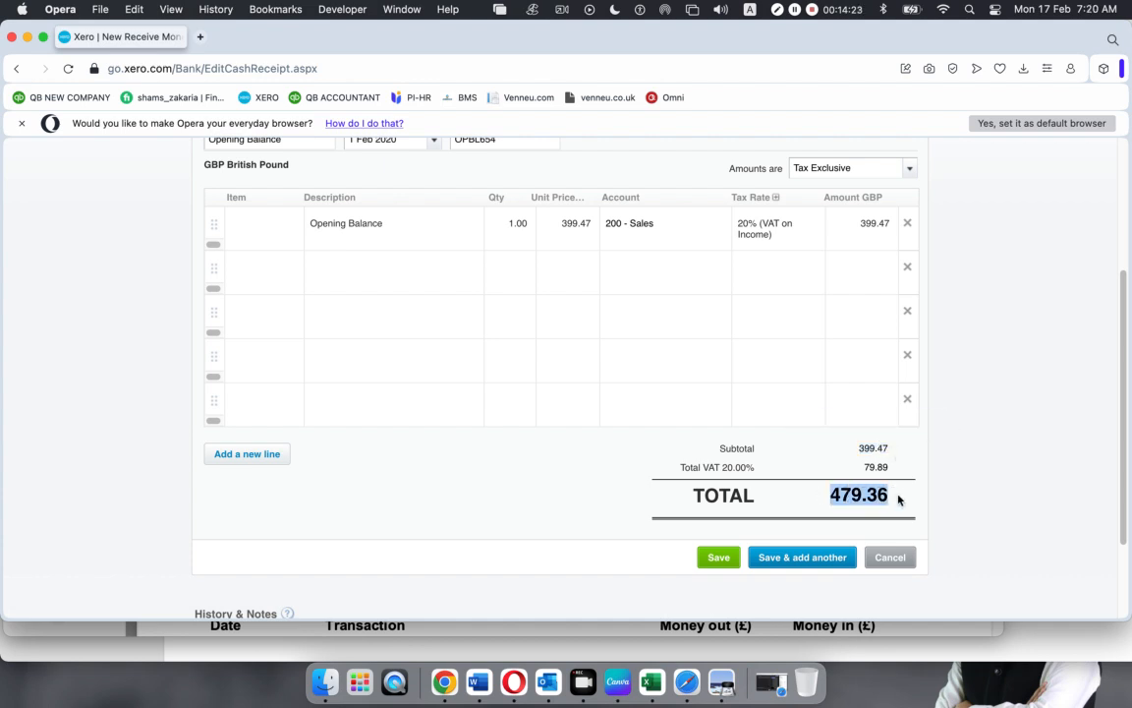
left_click(978, 450)
Set the Opening Balance line's tax rate to No VAT
left_click(776, 236)
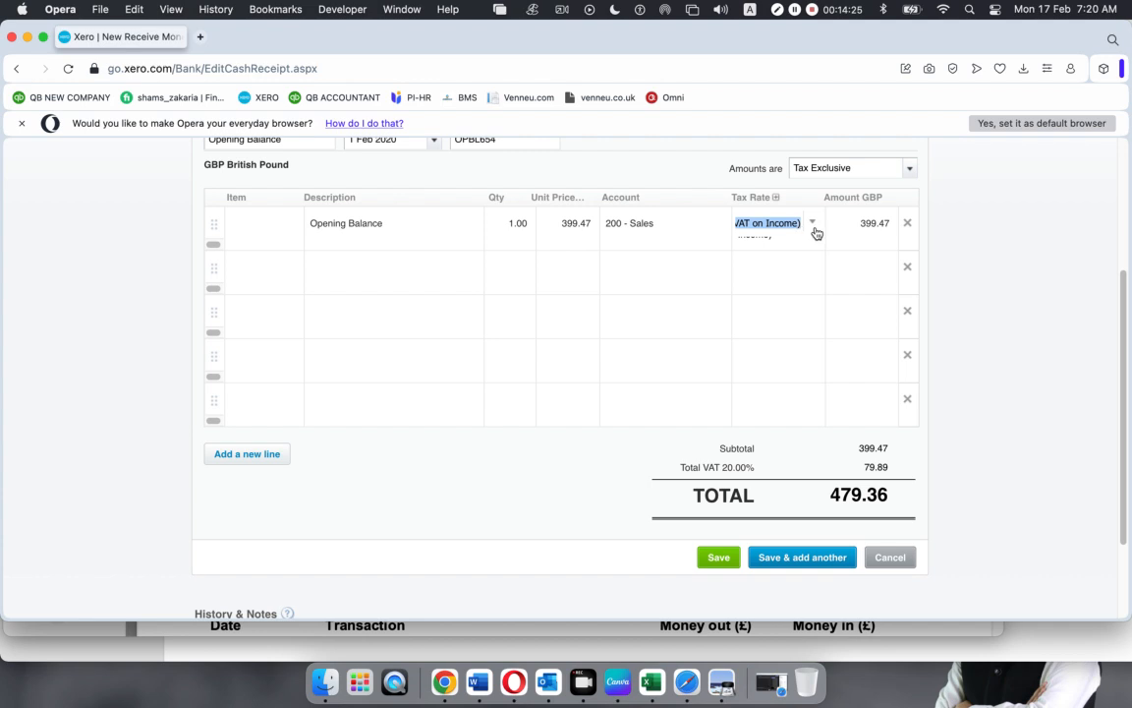
left_click(813, 225)
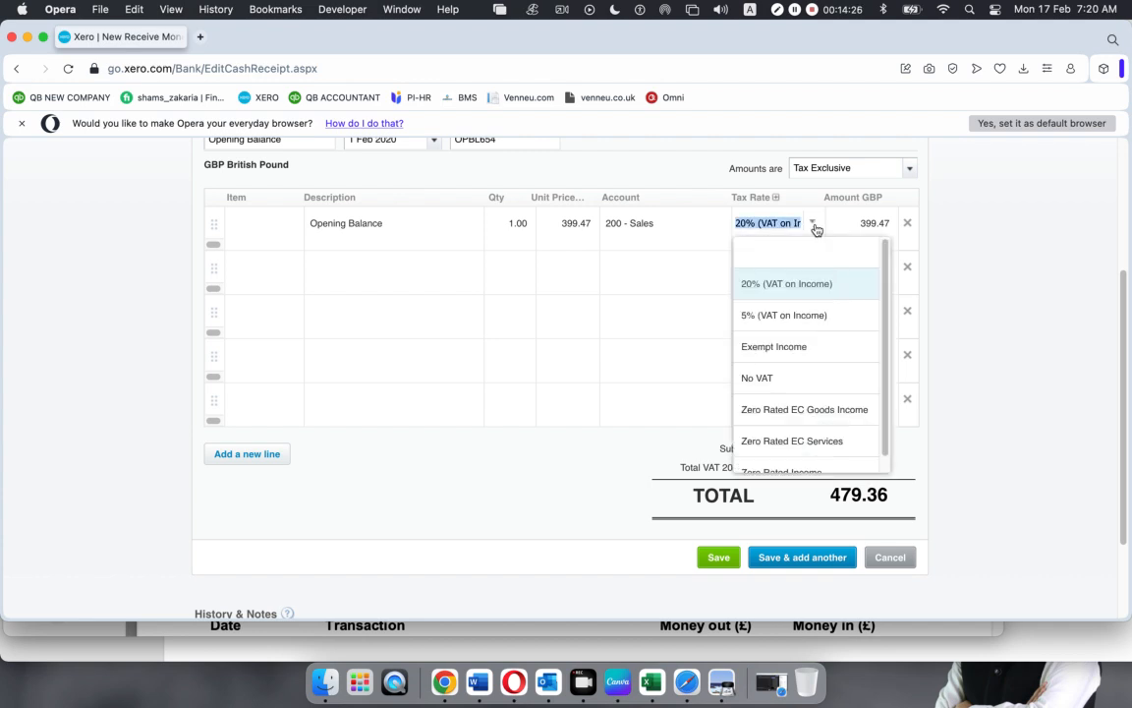
left_click(776, 377)
left_click(1056, 332)
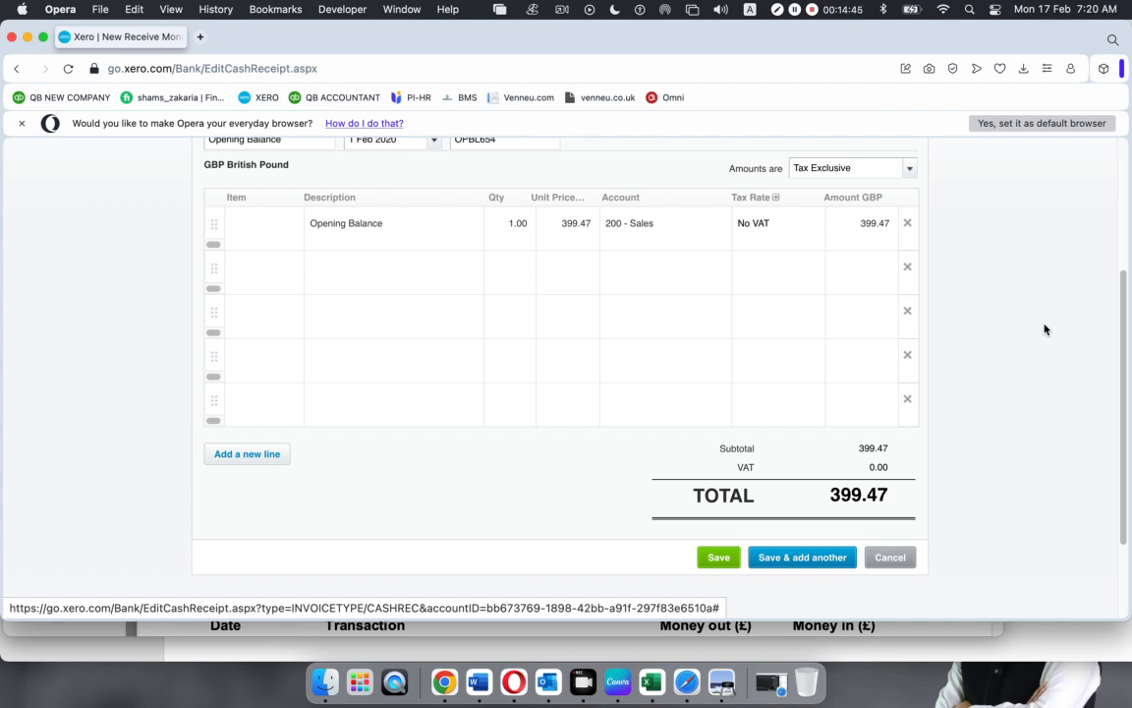
right_click(1045, 329)
left_click(1022, 267)
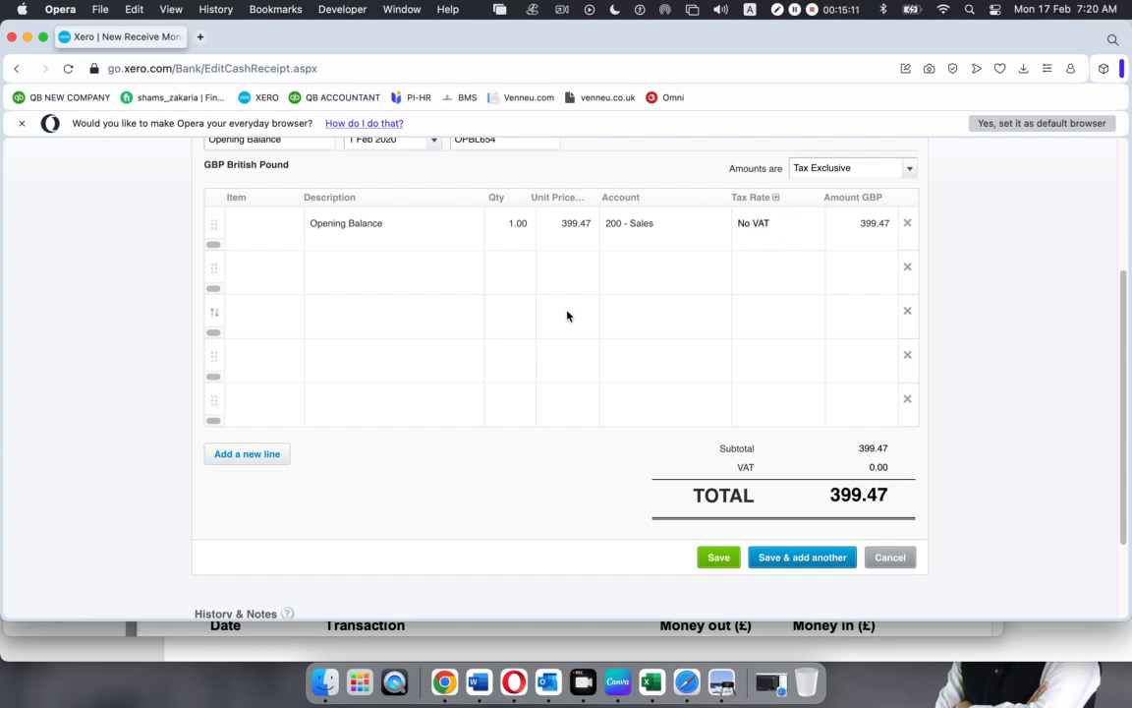
scroll(565, 319, "down", 1)
scroll(564, 318, "up", 5)
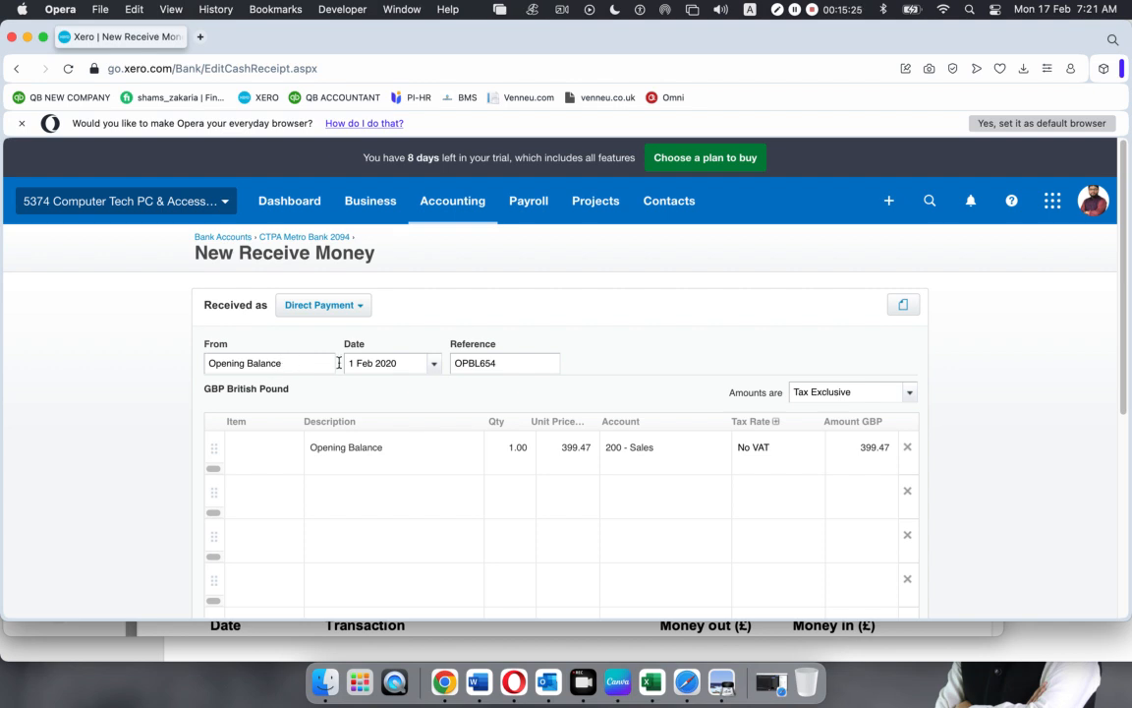
left_click_drag(407, 362, 313, 331)
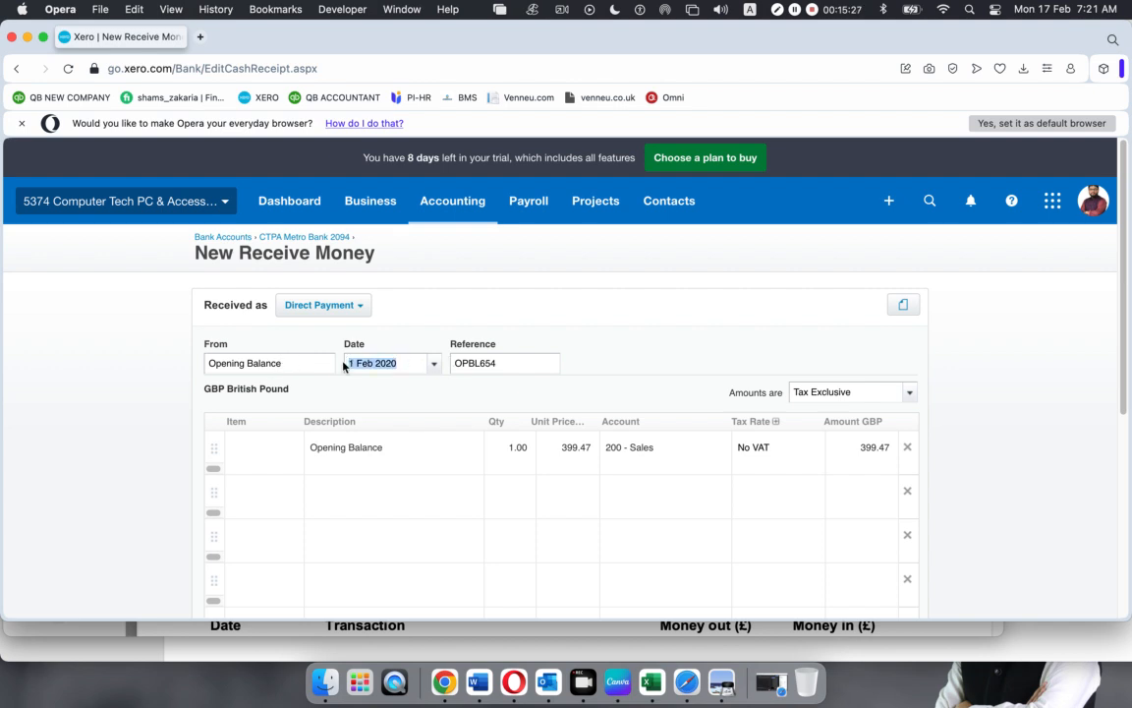
left_click(729, 682)
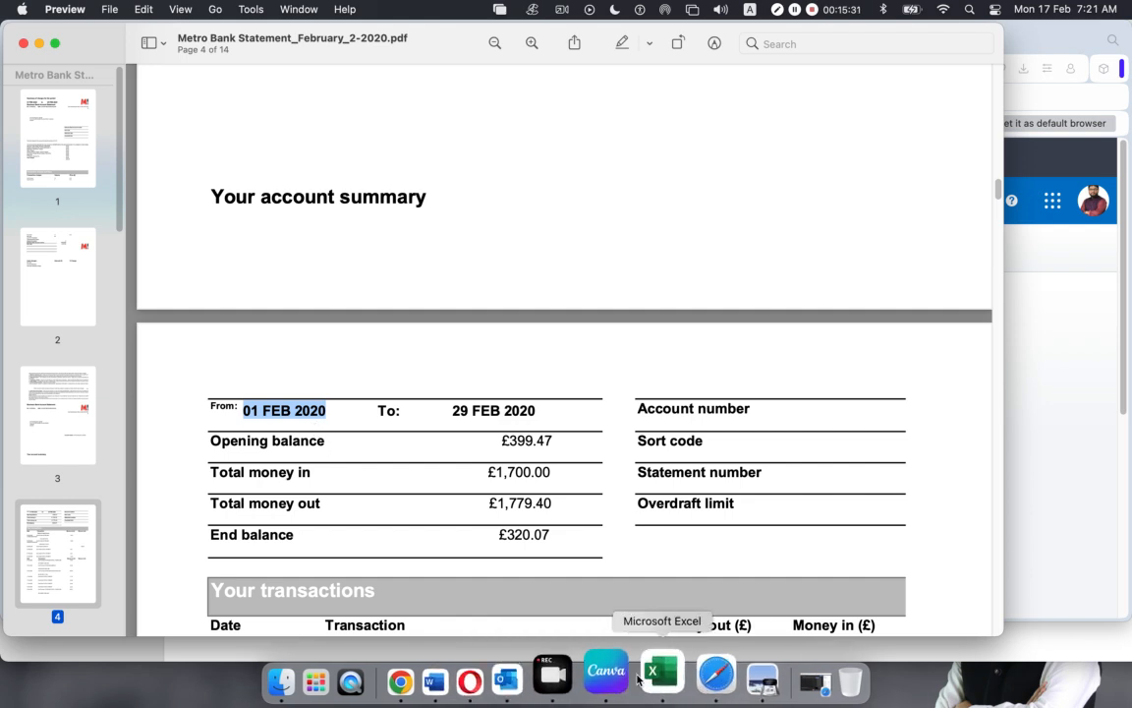
left_click(513, 678)
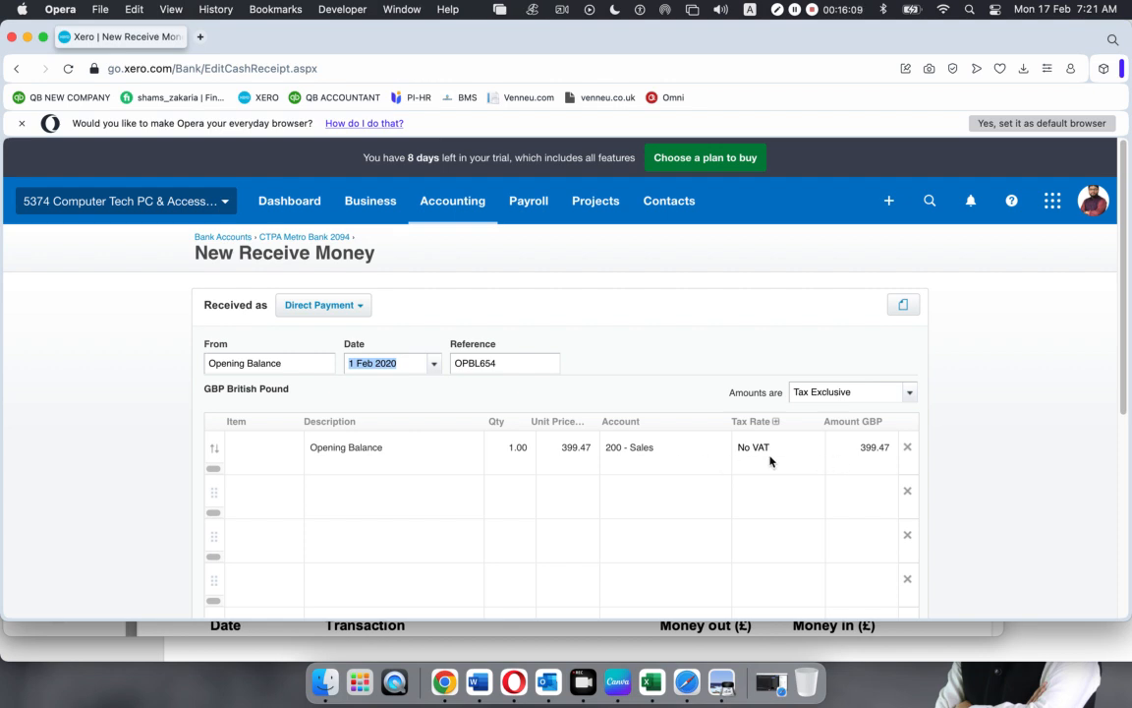
Save the Opening Balance receipt with its 399.47 amount and unit price unchanged
scroll(836, 467, "down", 1)
scroll(836, 467, "down", 3)
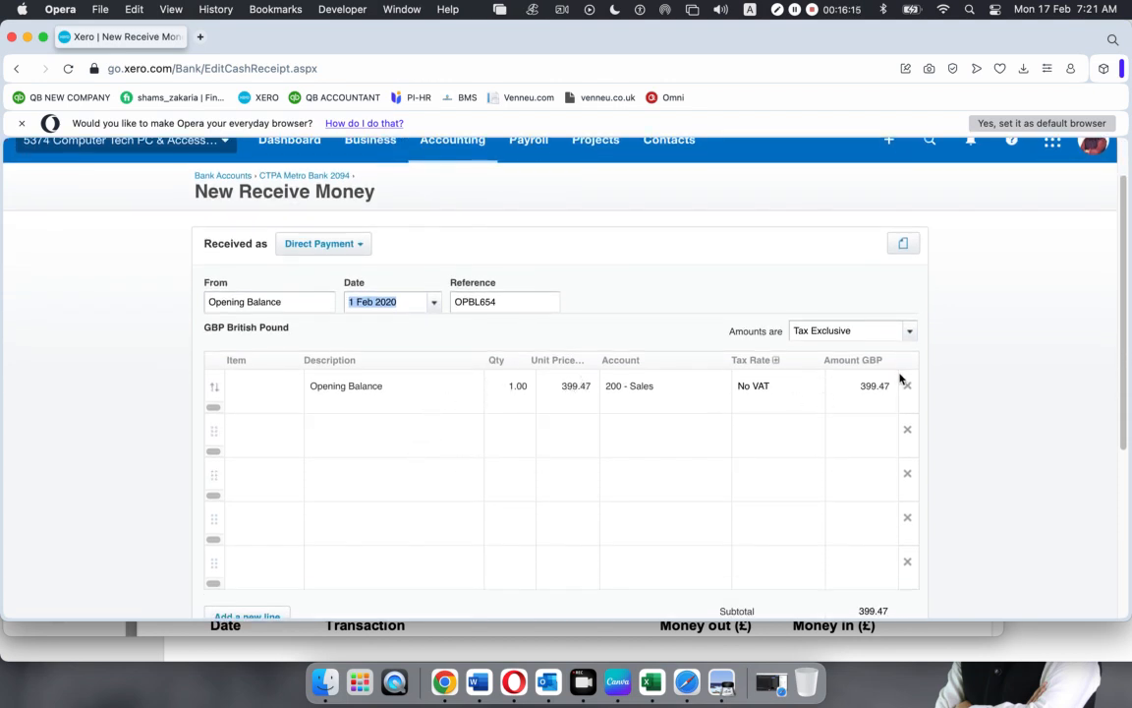
left_click(869, 388)
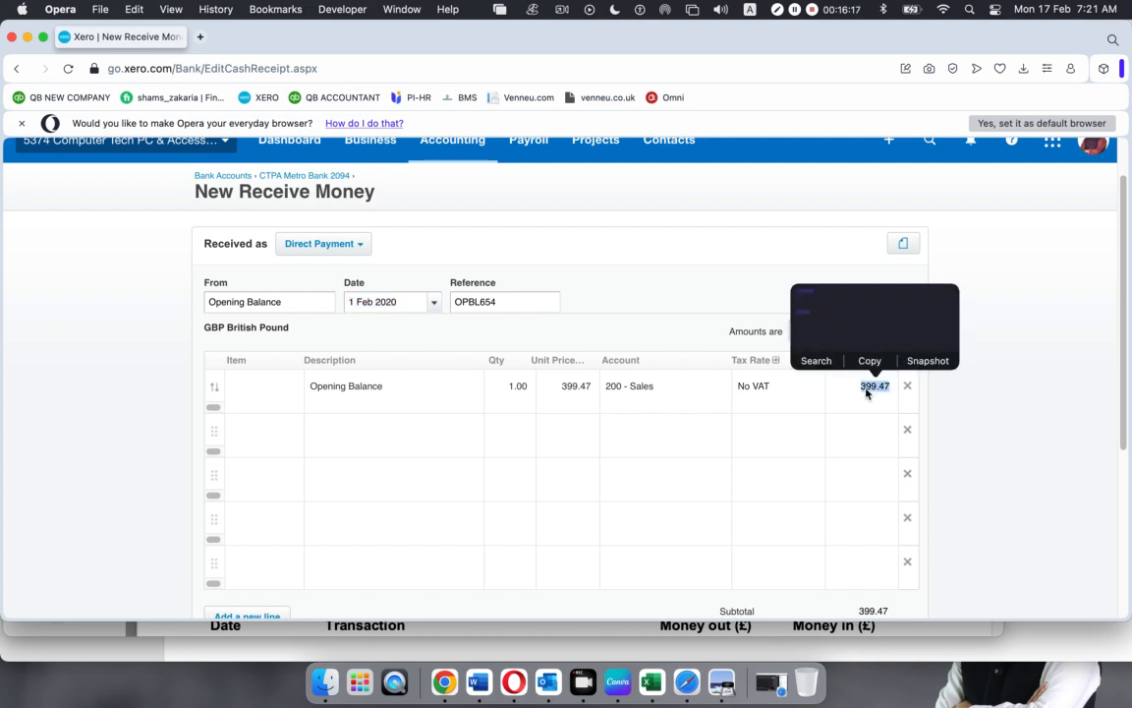
left_click(590, 388)
left_click(575, 393)
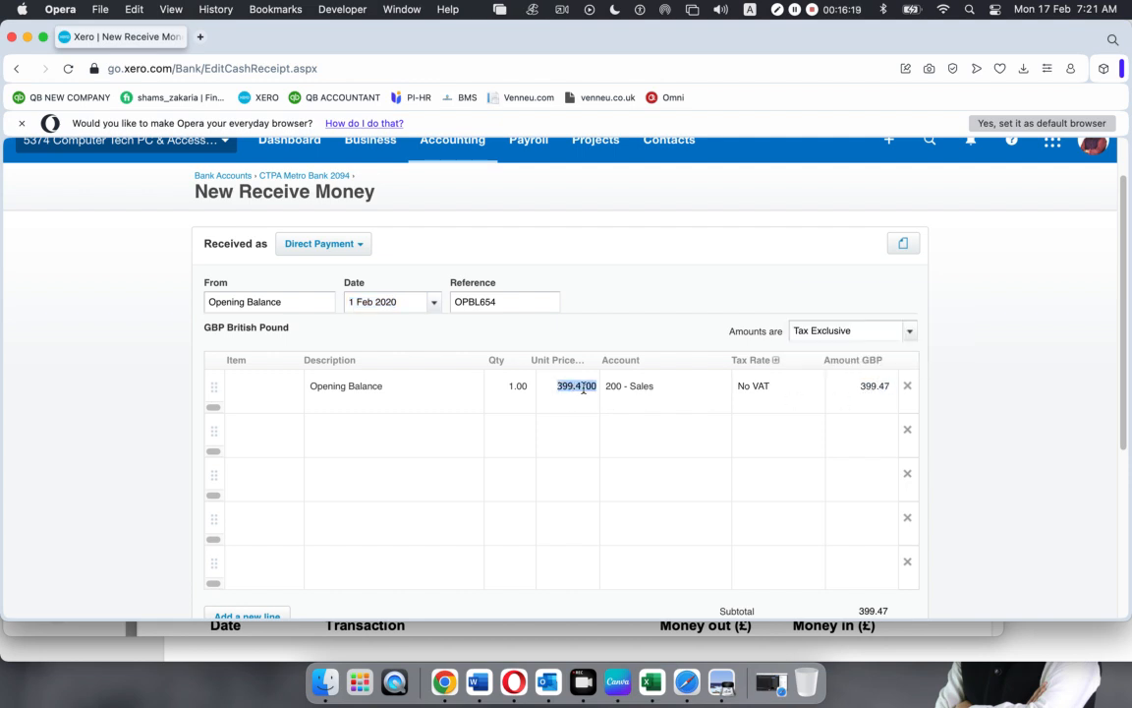
left_click(867, 386)
scroll(772, 396, "down", 5)
left_click(717, 435)
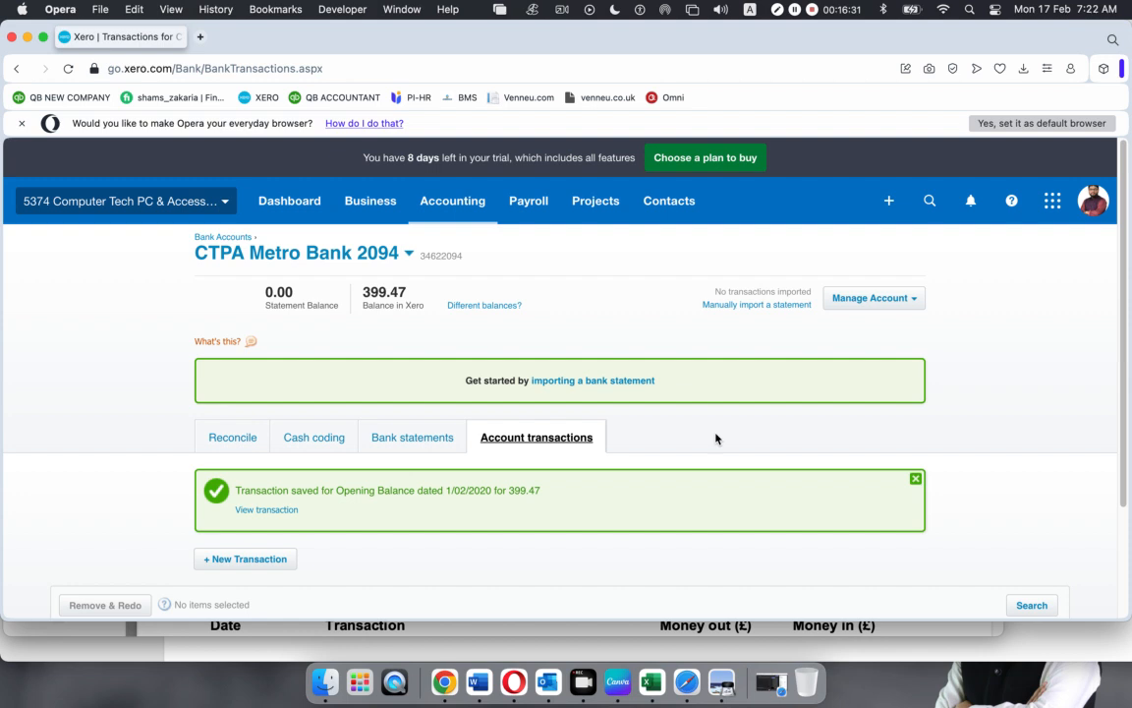
left_click(915, 479)
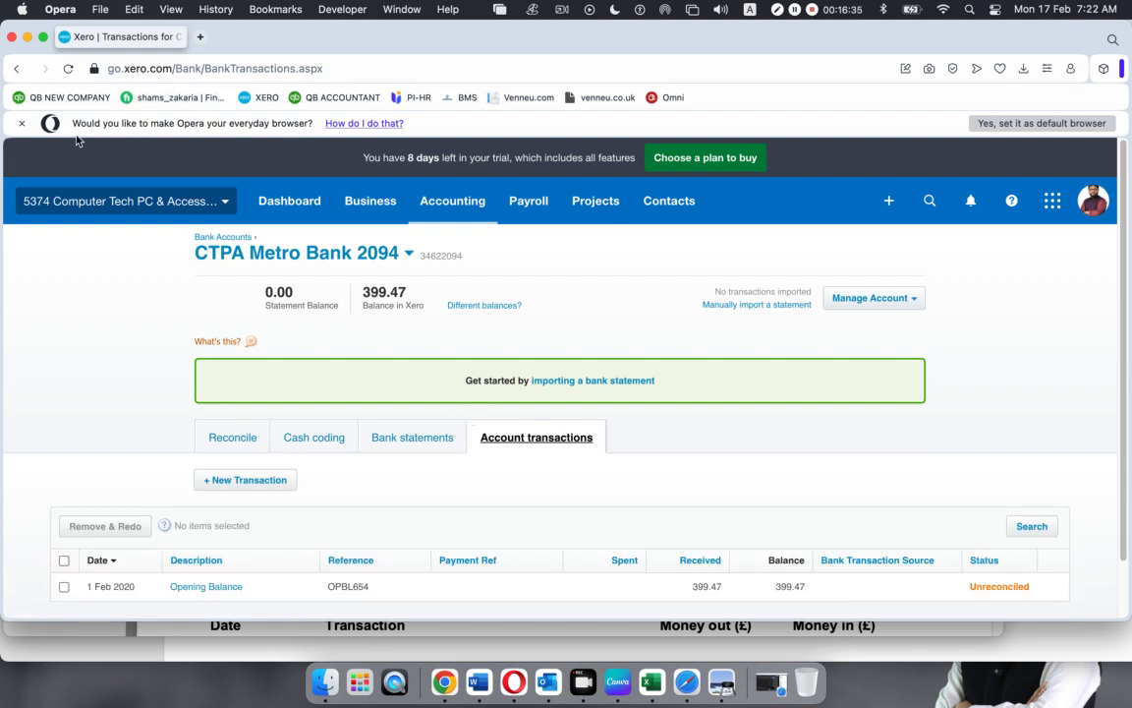
Duplicate the Xero tab and reopen the 399.47 Opening Balance transaction for editing
right_click(121, 39)
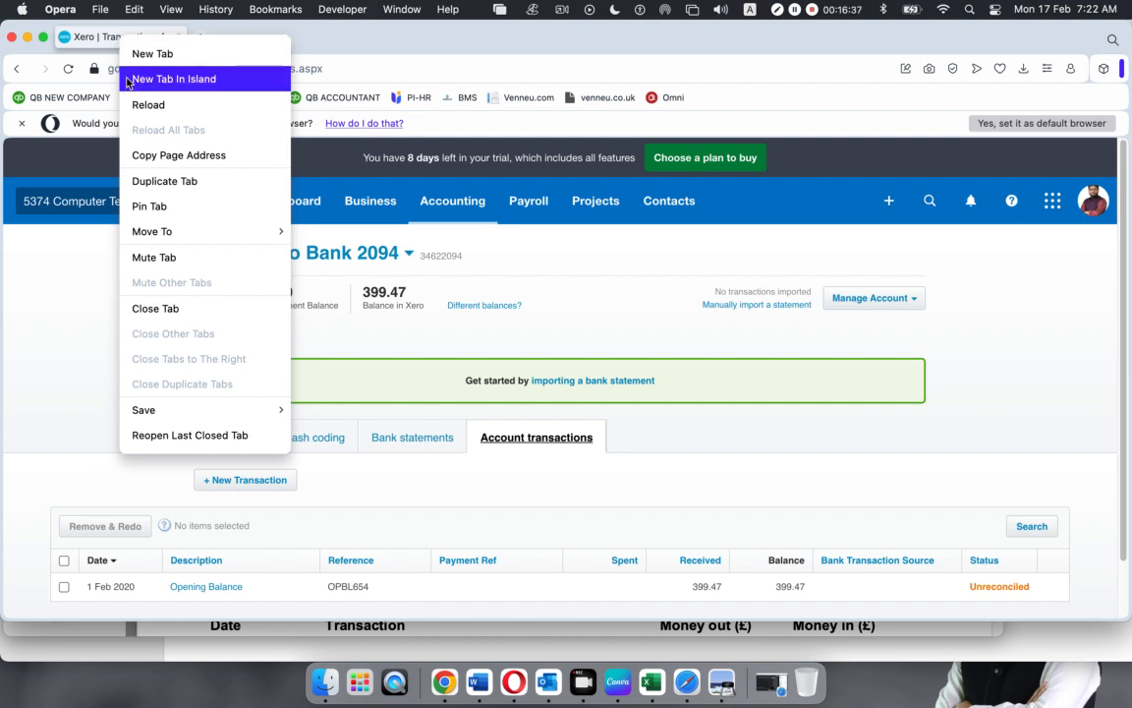
left_click(131, 179)
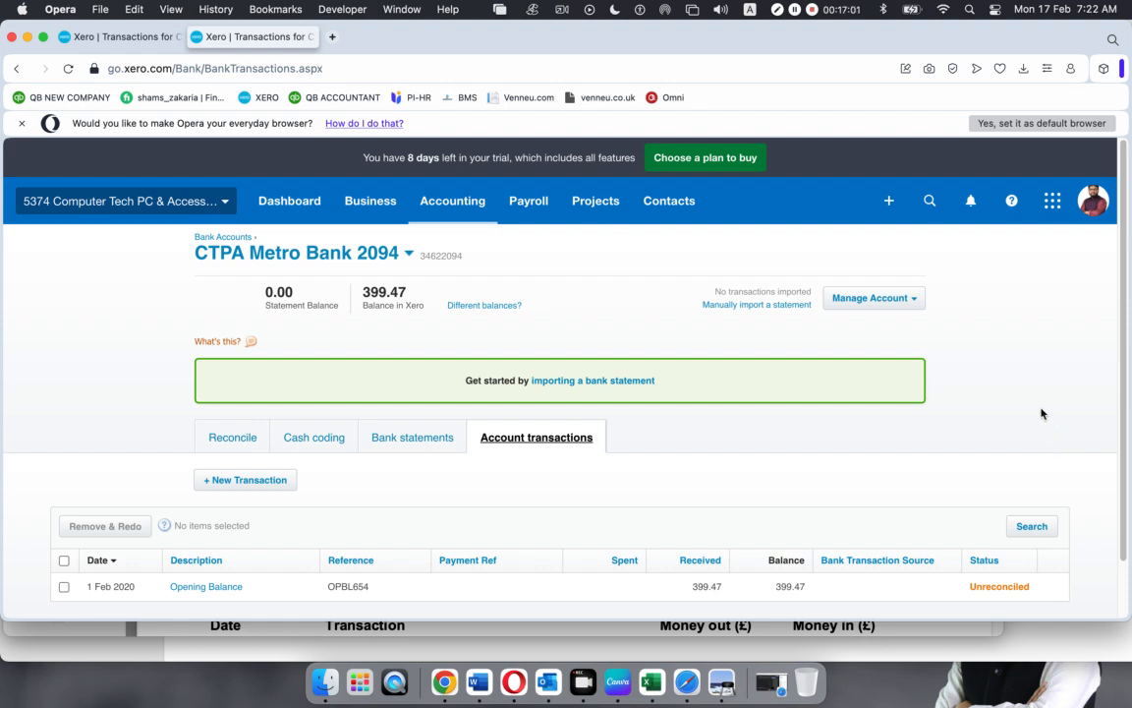
scroll(973, 445, "down", 2)
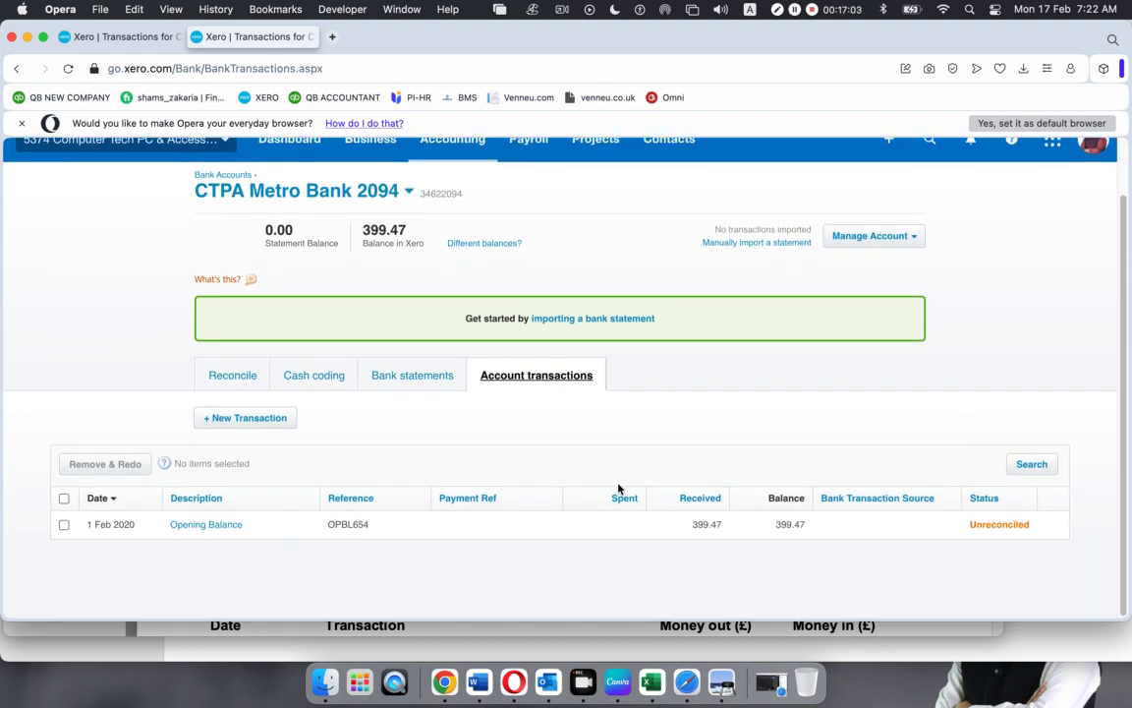
left_click(473, 528)
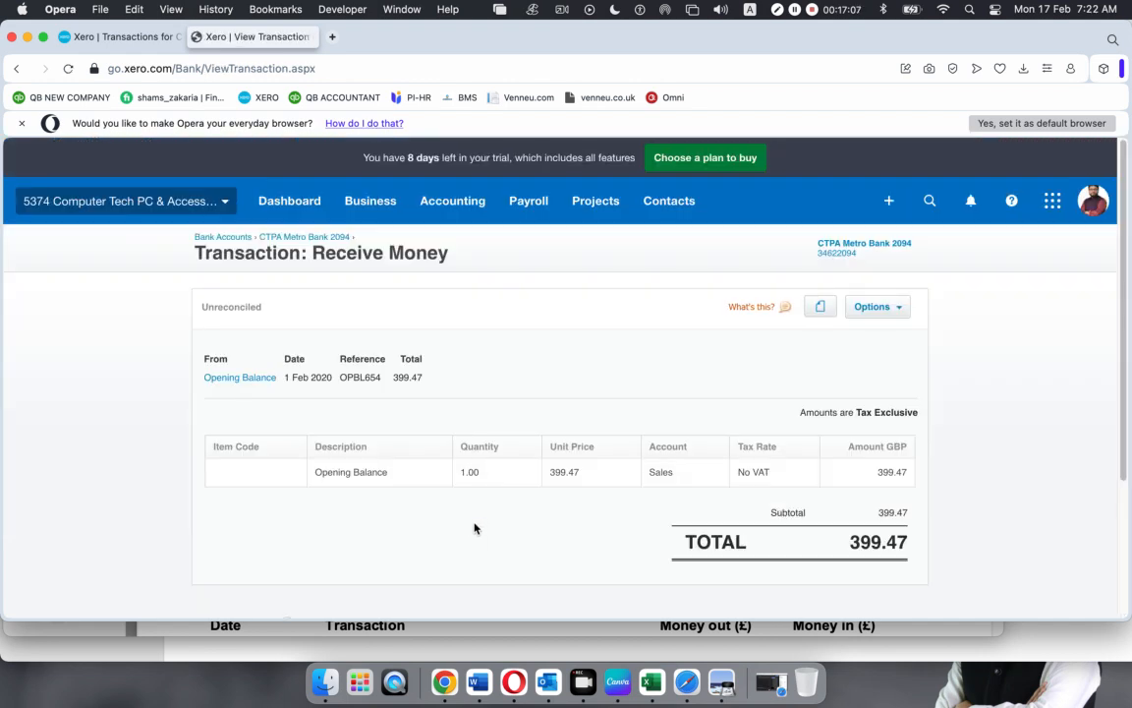
scroll(557, 444, "down", 1)
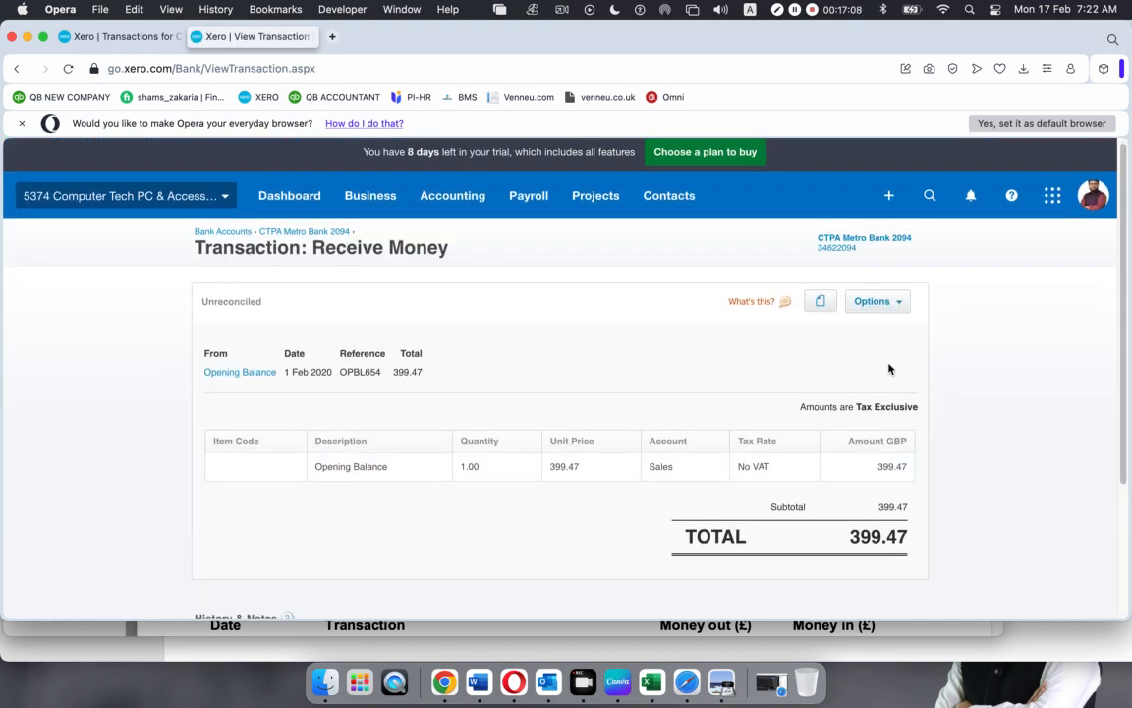
left_click(882, 300)
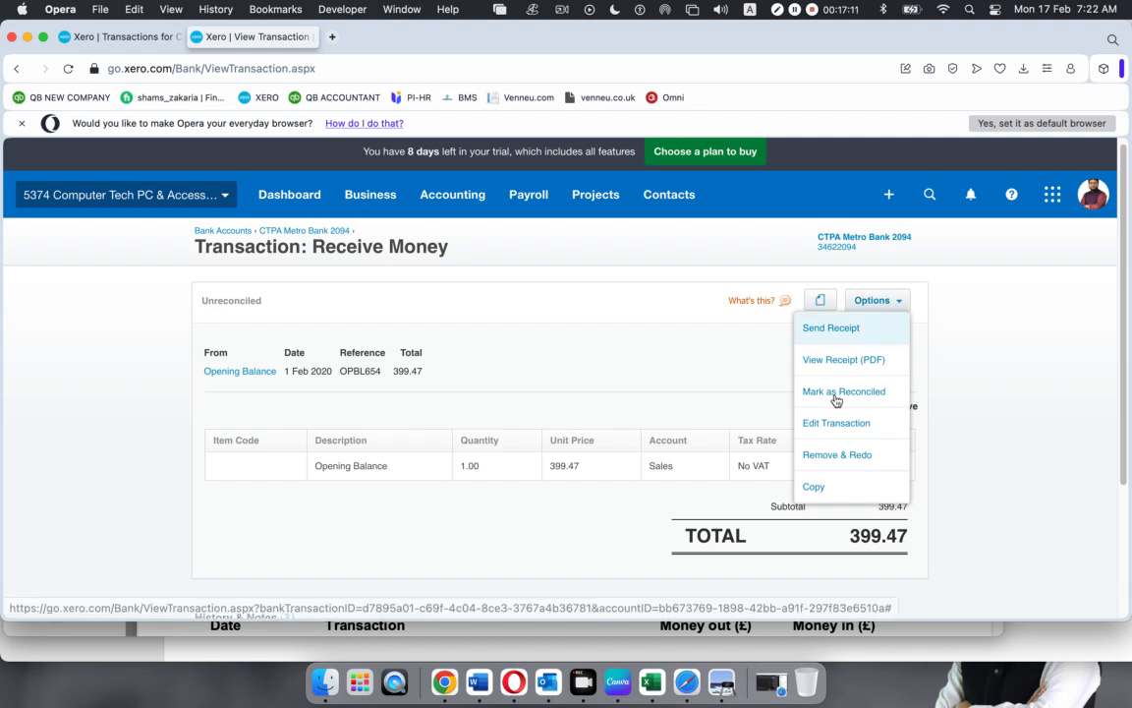
left_click(831, 423)
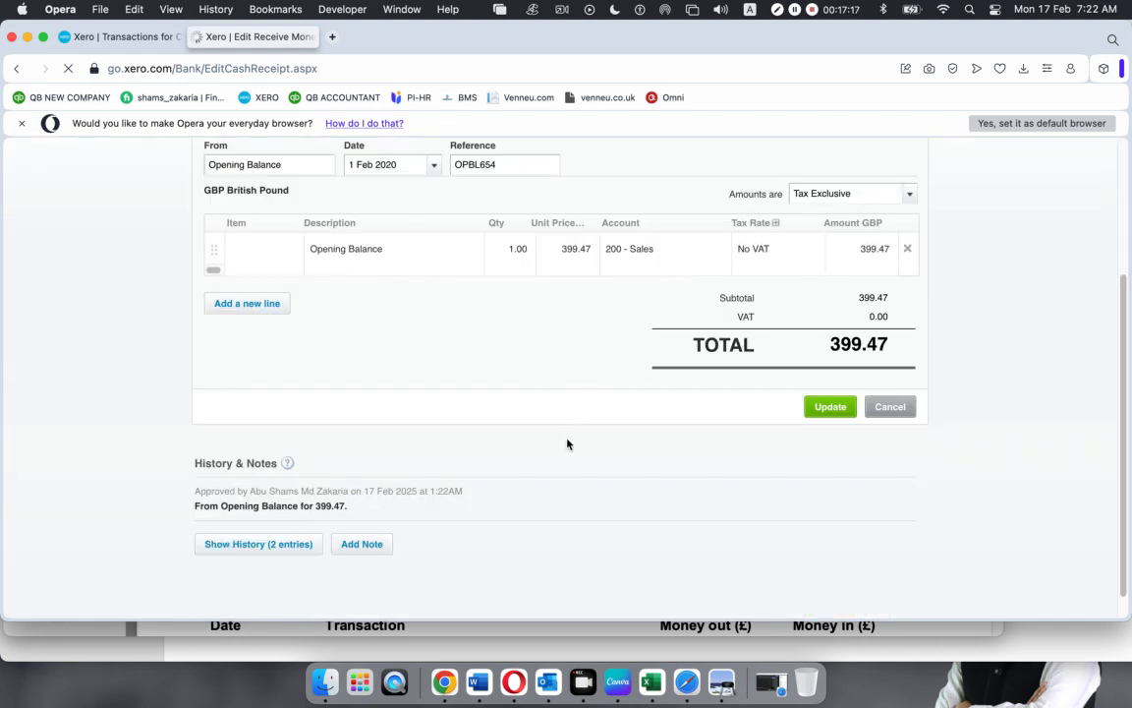
Set the Opening Balance line's unit price to 500 and date to 28 Feb 2020, then update
left_click(587, 263)
type("500")
left_click(559, 310)
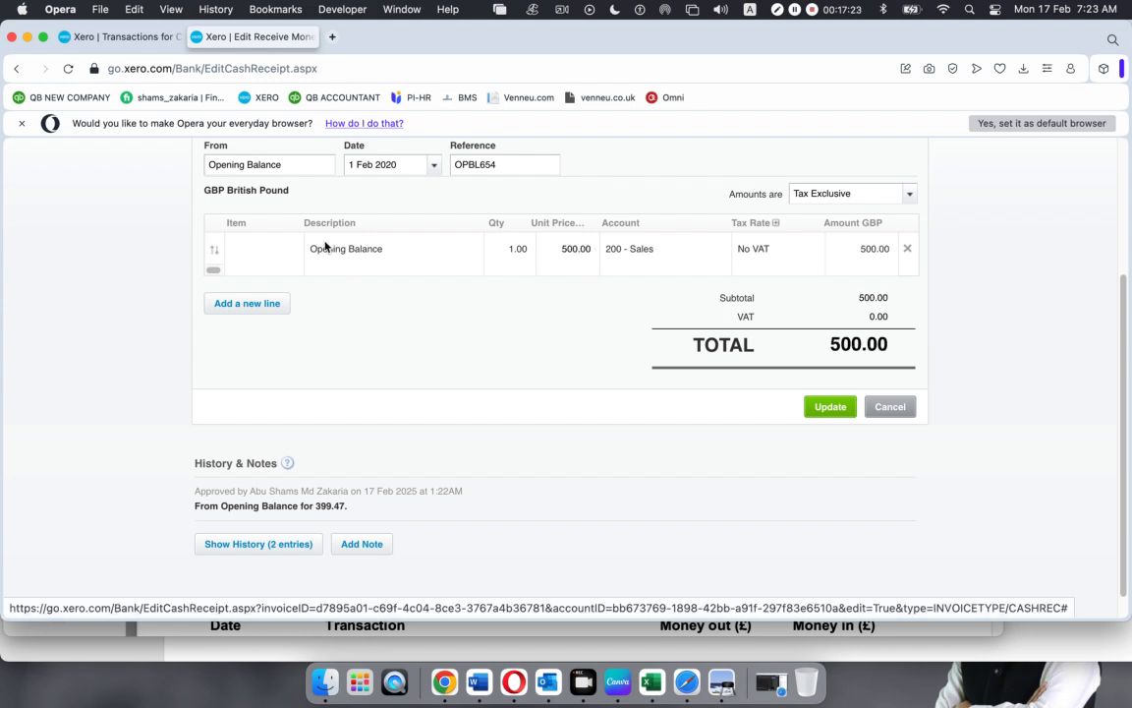
left_click(435, 167)
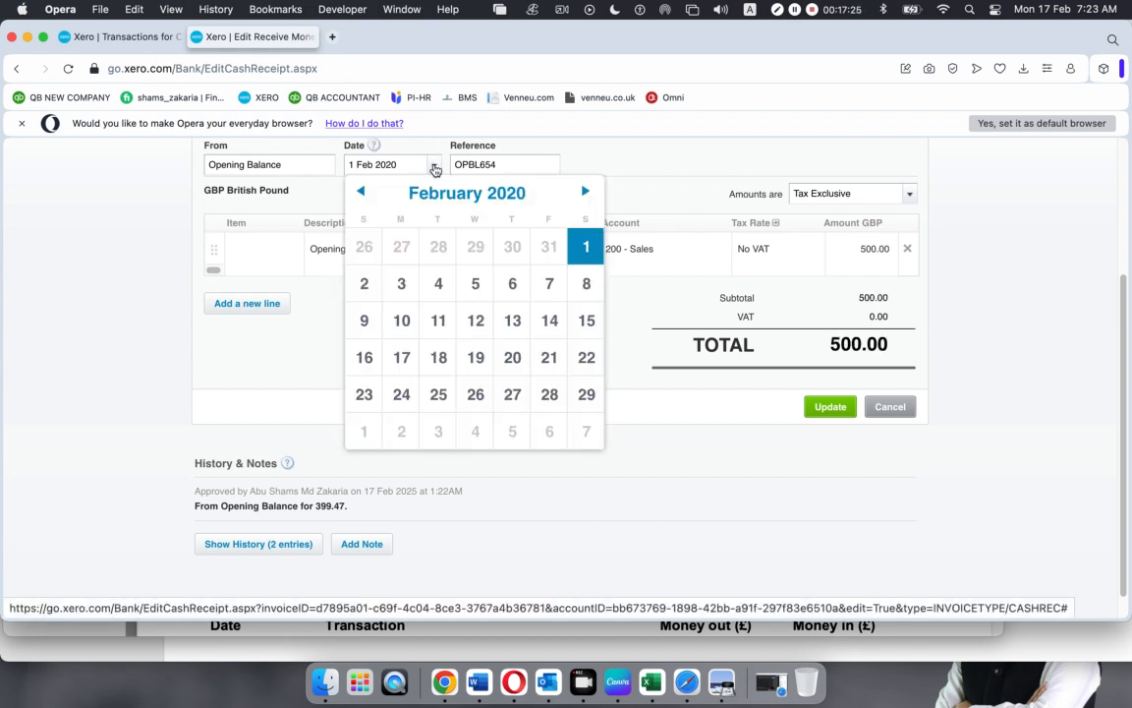
left_click(549, 394)
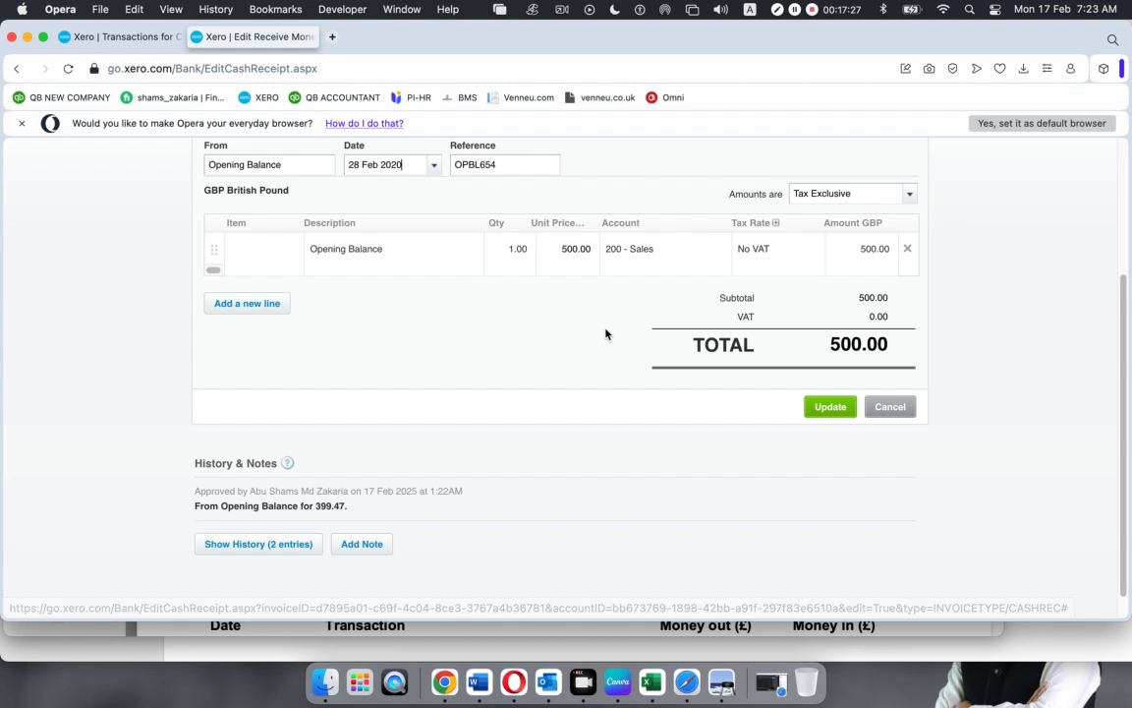
left_click(835, 410)
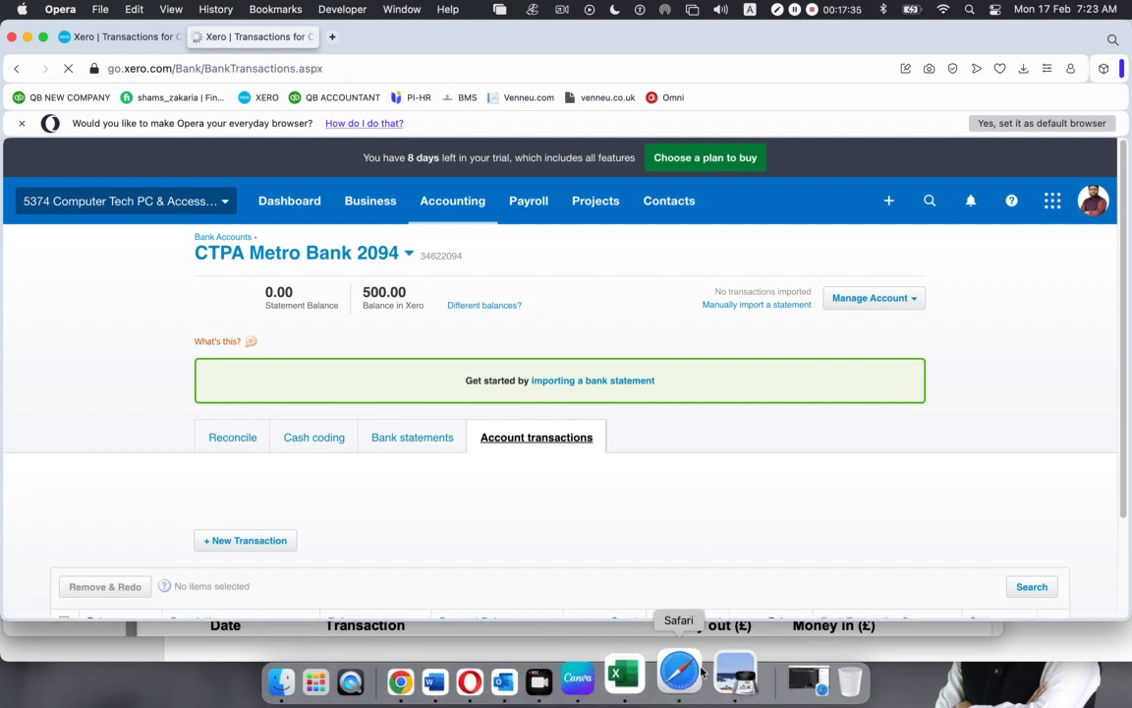
left_click(733, 673)
left_click(264, 416)
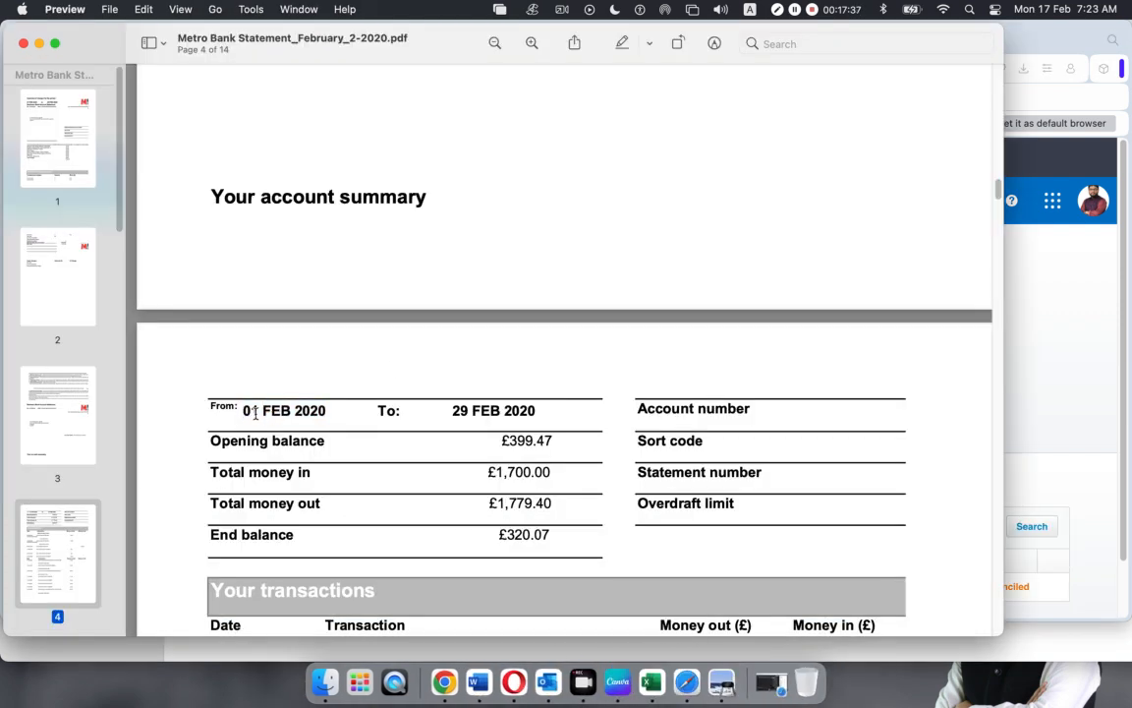
left_click_drag(241, 410, 329, 411)
left_click_drag(452, 411, 537, 411)
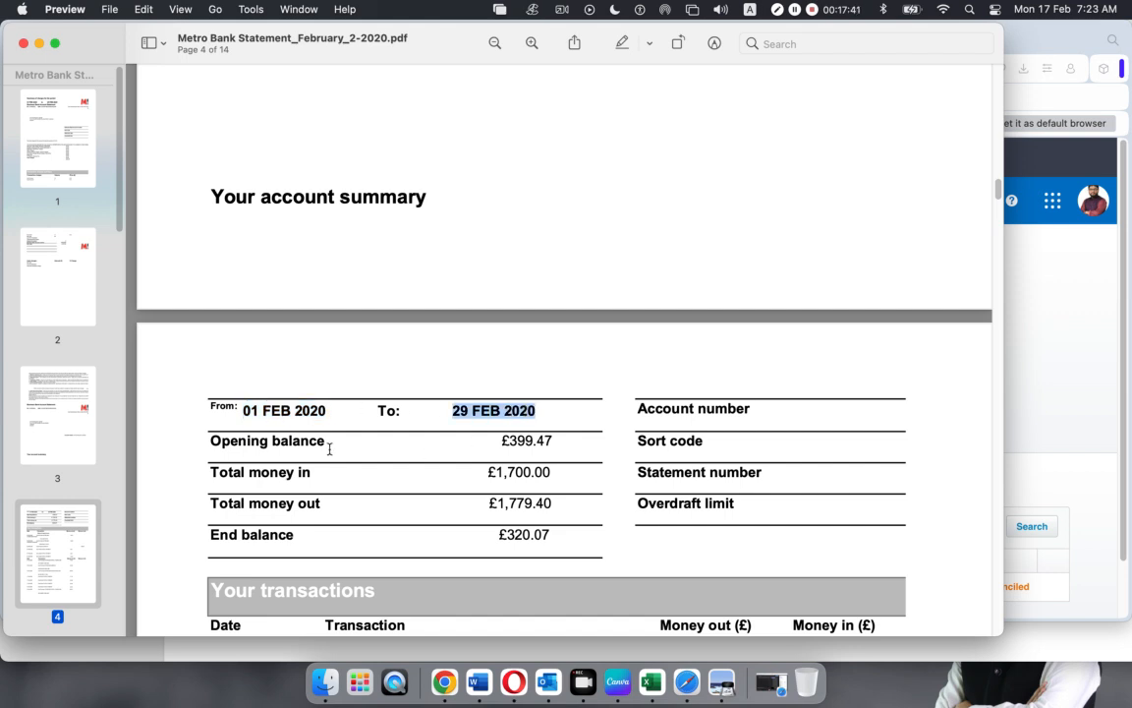
left_click_drag(201, 440, 542, 504)
left_click(438, 508)
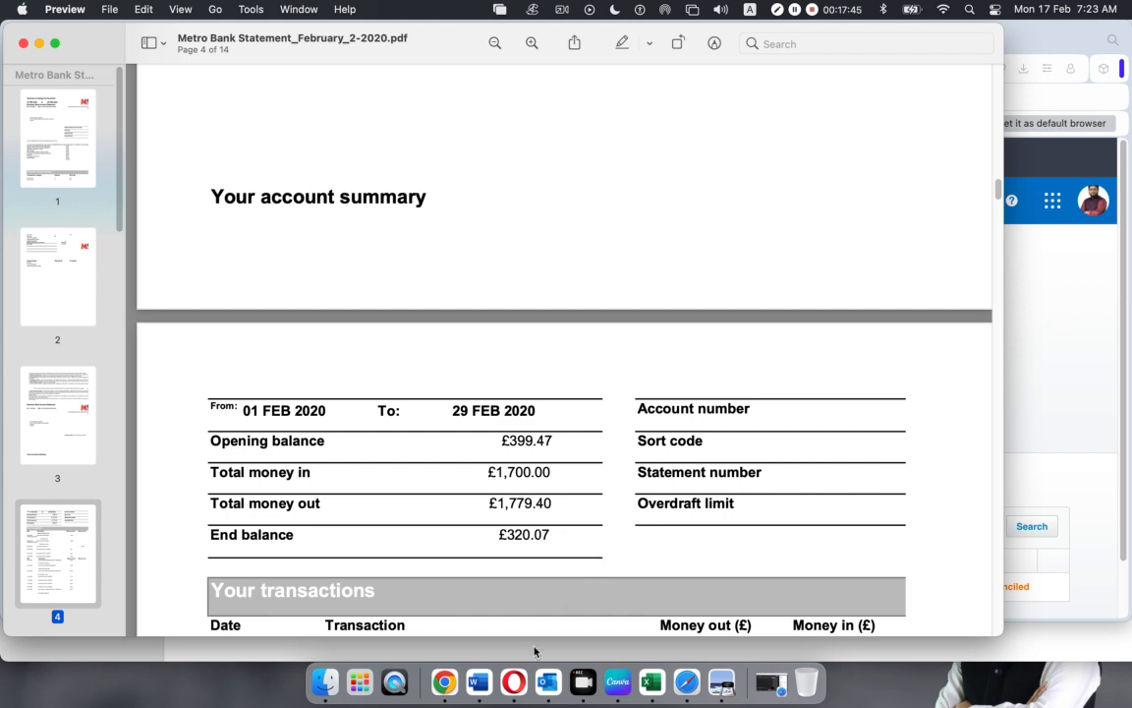
left_click(513, 680)
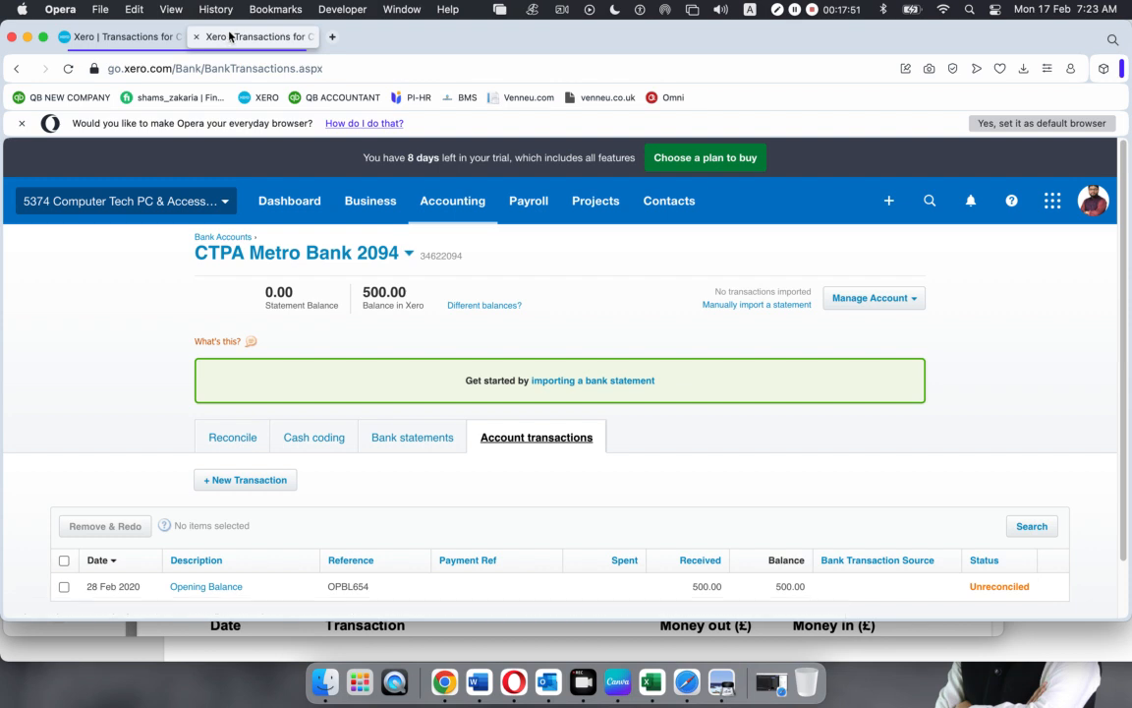
Open the Chart of accounts through Accounting > Advanced
left_click(471, 202)
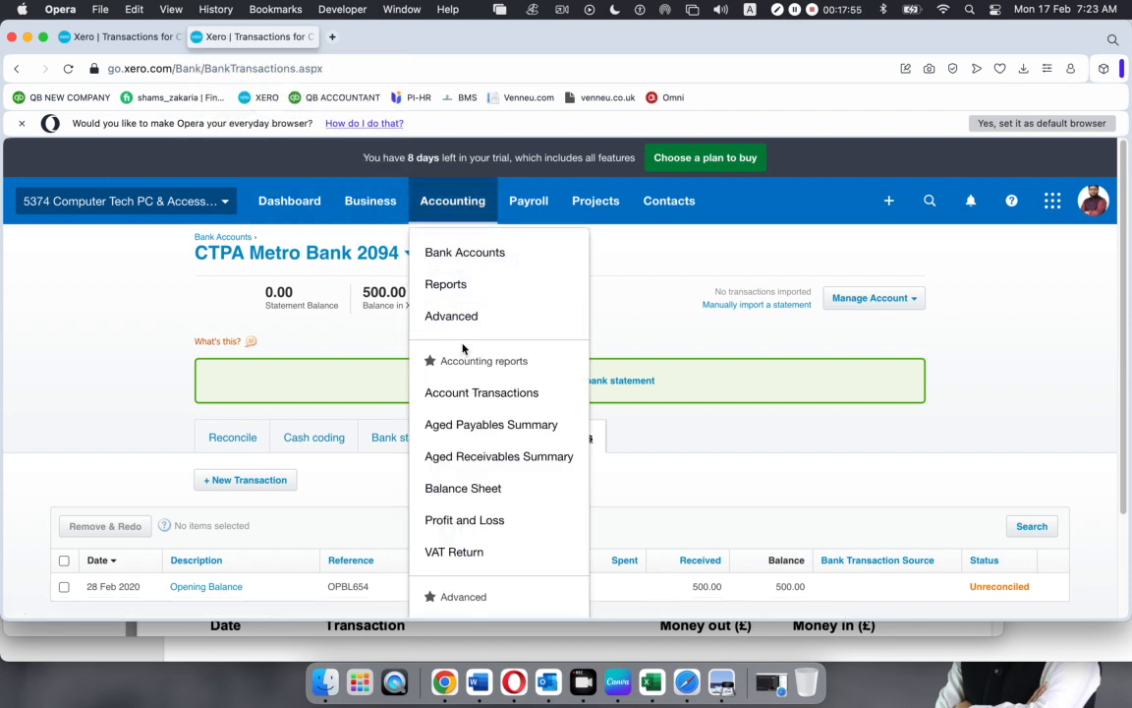
left_click(448, 314)
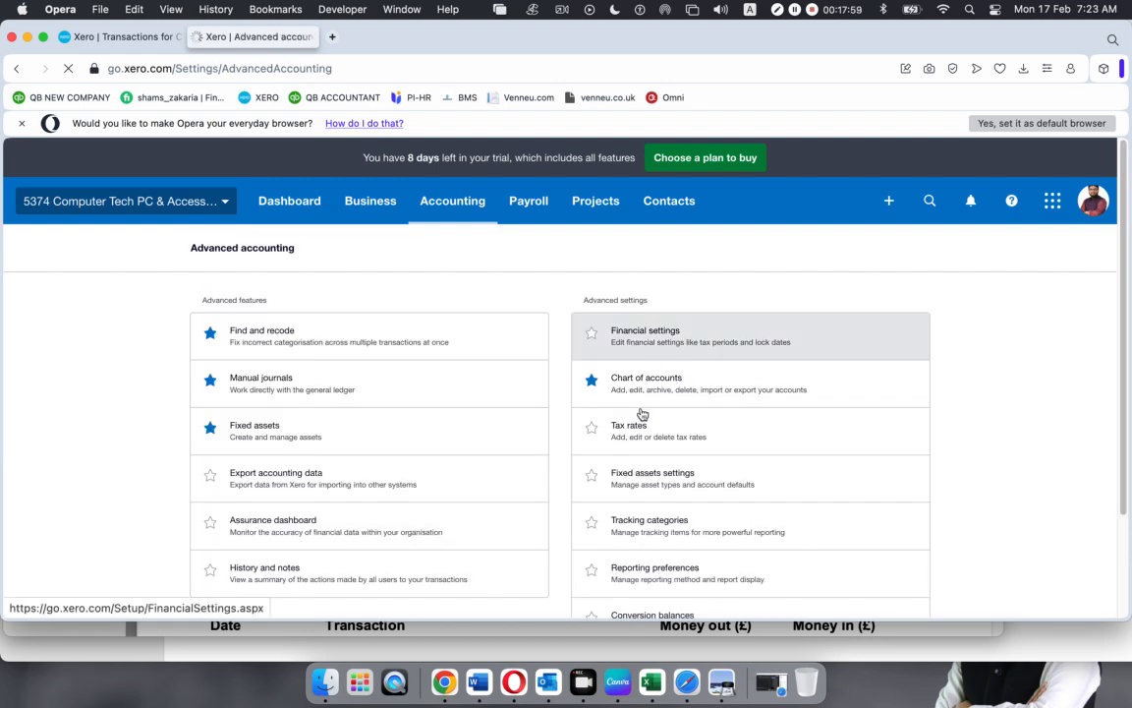
left_click(646, 381)
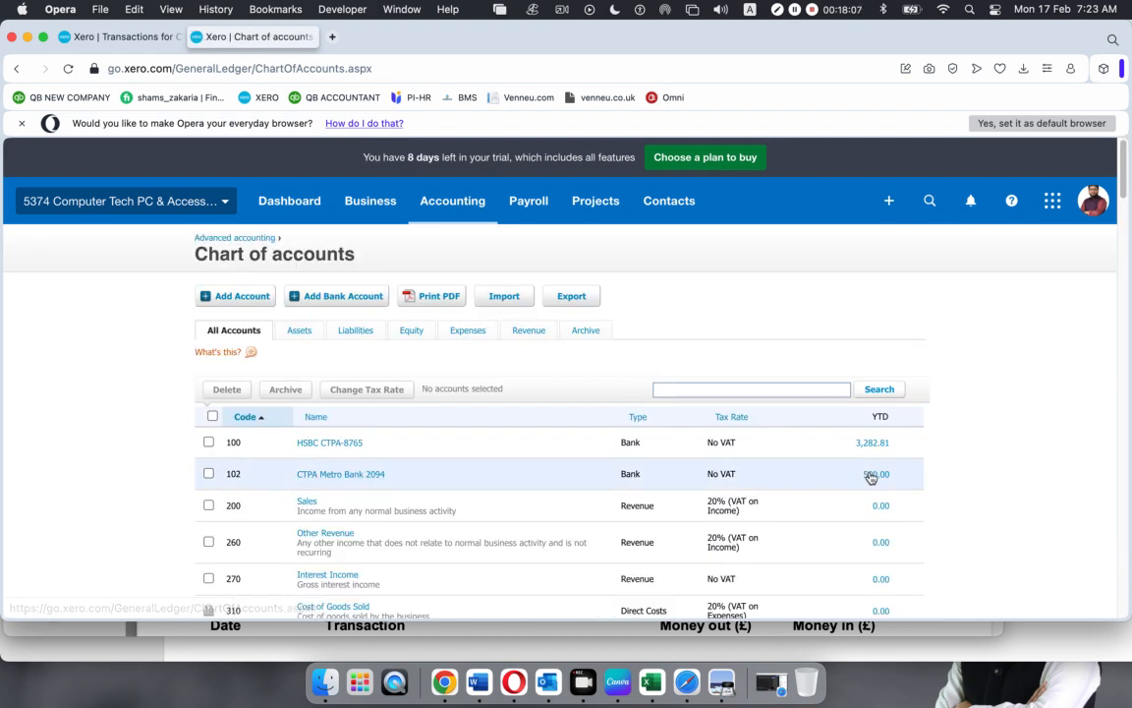
Highlight the £399.47 opening balance on the bank statement PDF to compare with Xero
left_click(722, 678)
left_click_drag(506, 443, 560, 445)
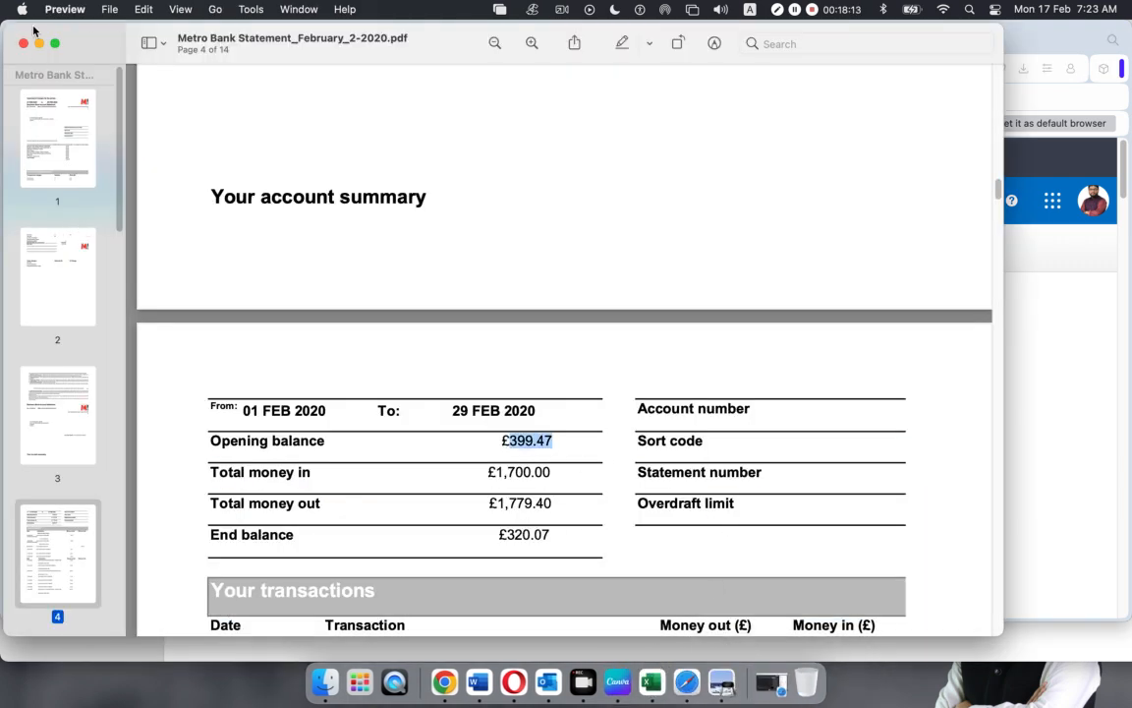
left_click(39, 44)
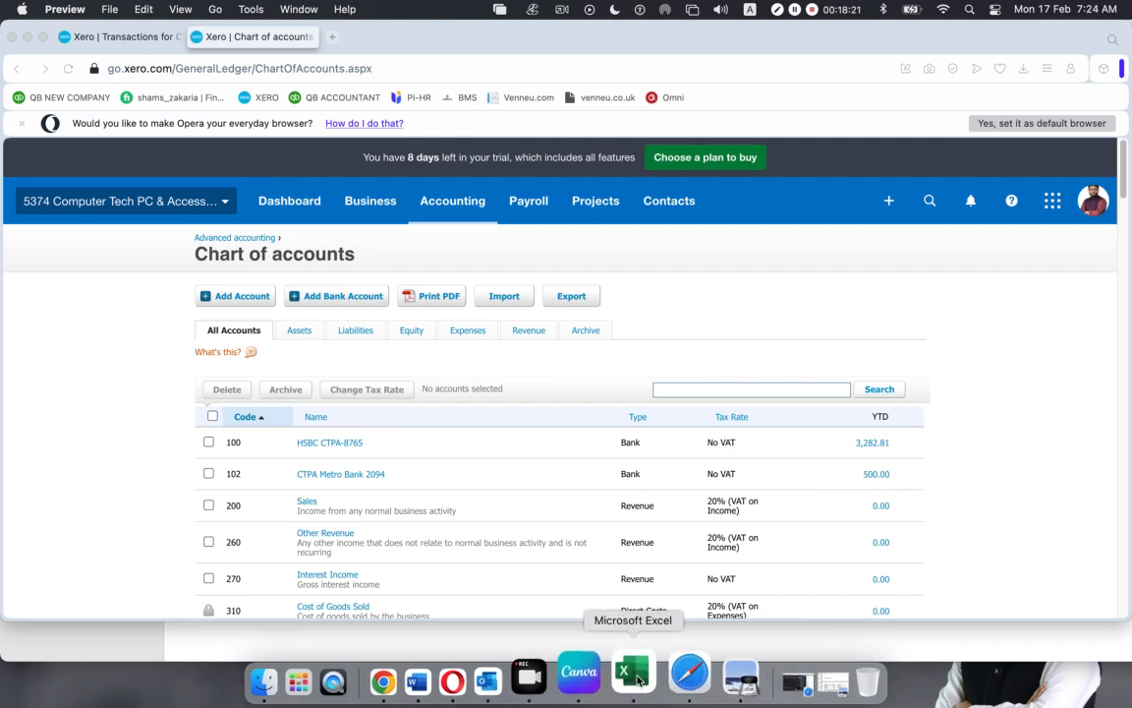
left_click(704, 681)
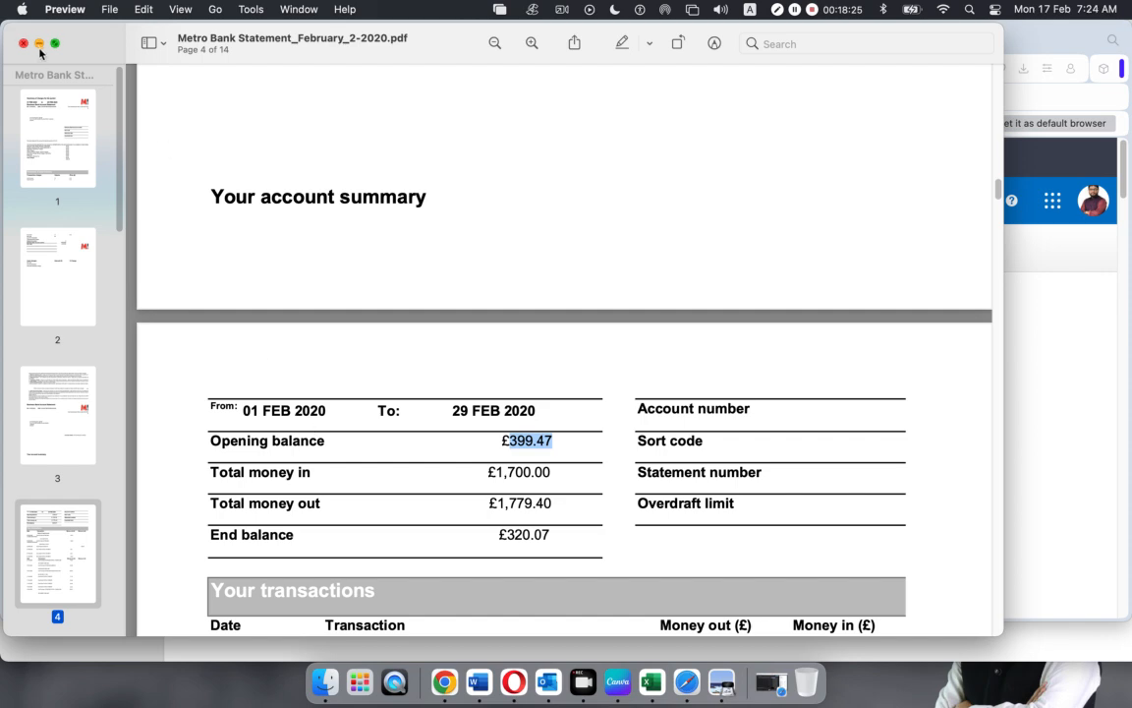
Drill into CTPA Metro Bank 2094's 500.00 YTD balance to reach the Opening Balance transaction
left_click(40, 45)
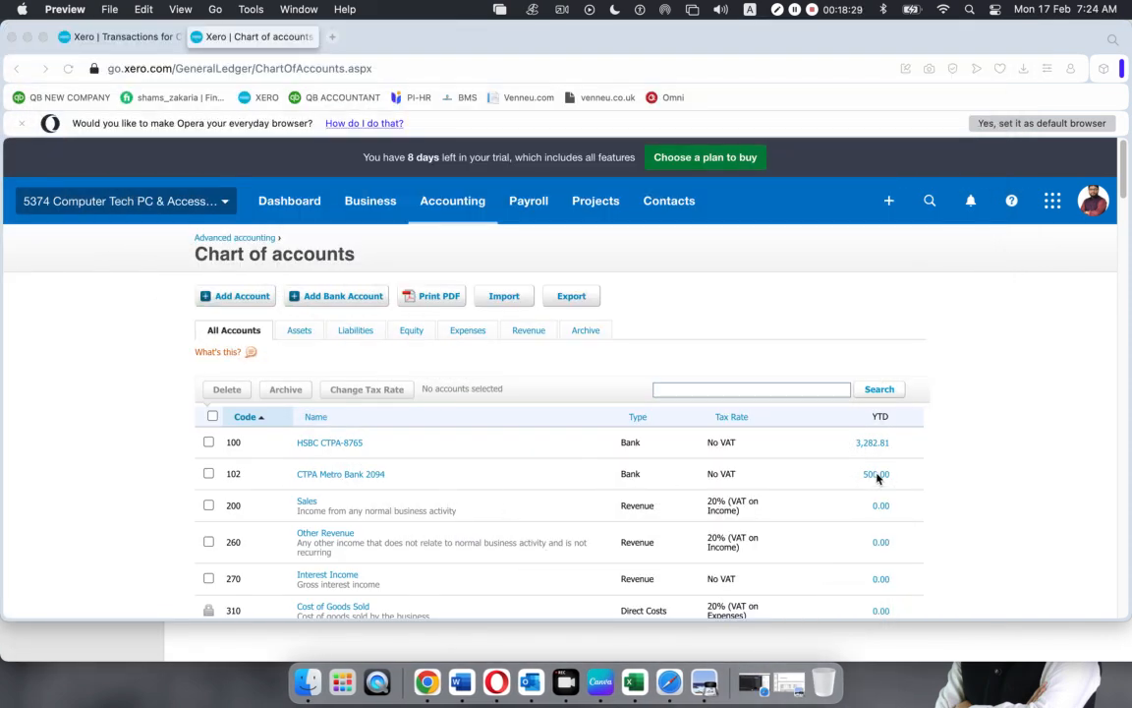
left_click(876, 475)
left_click(876, 475)
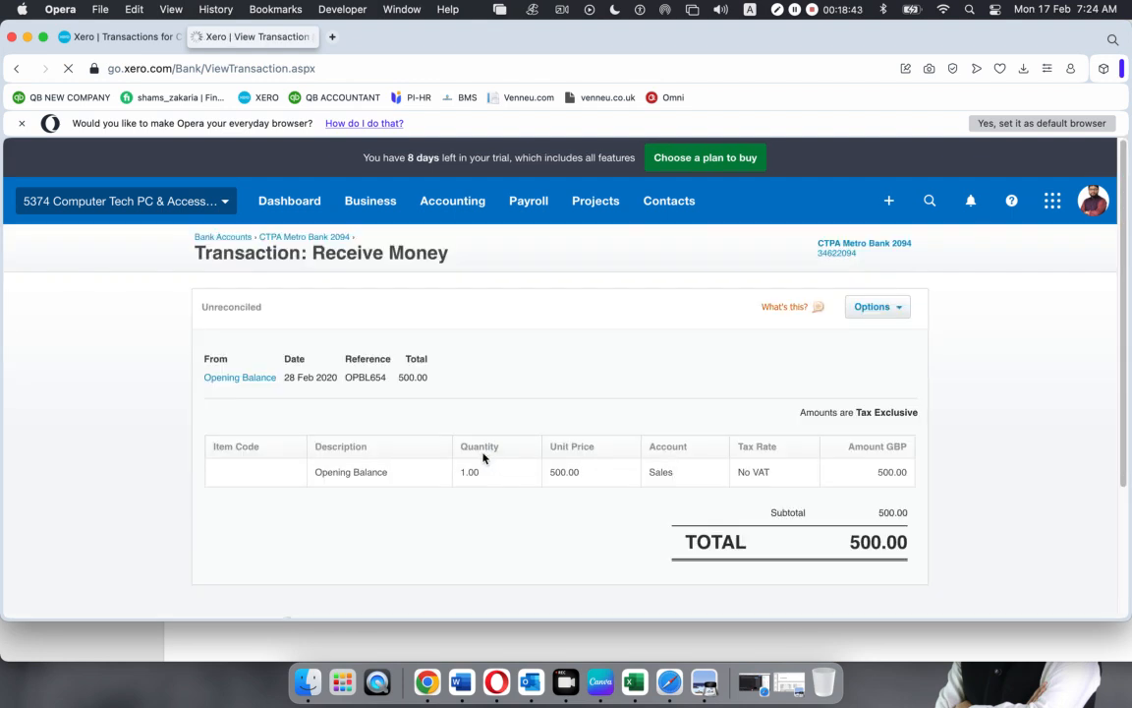
Edit the Opening Balance receipt to date 1 Feb 2020 and unit price 399.47, then update
left_click(896, 308)
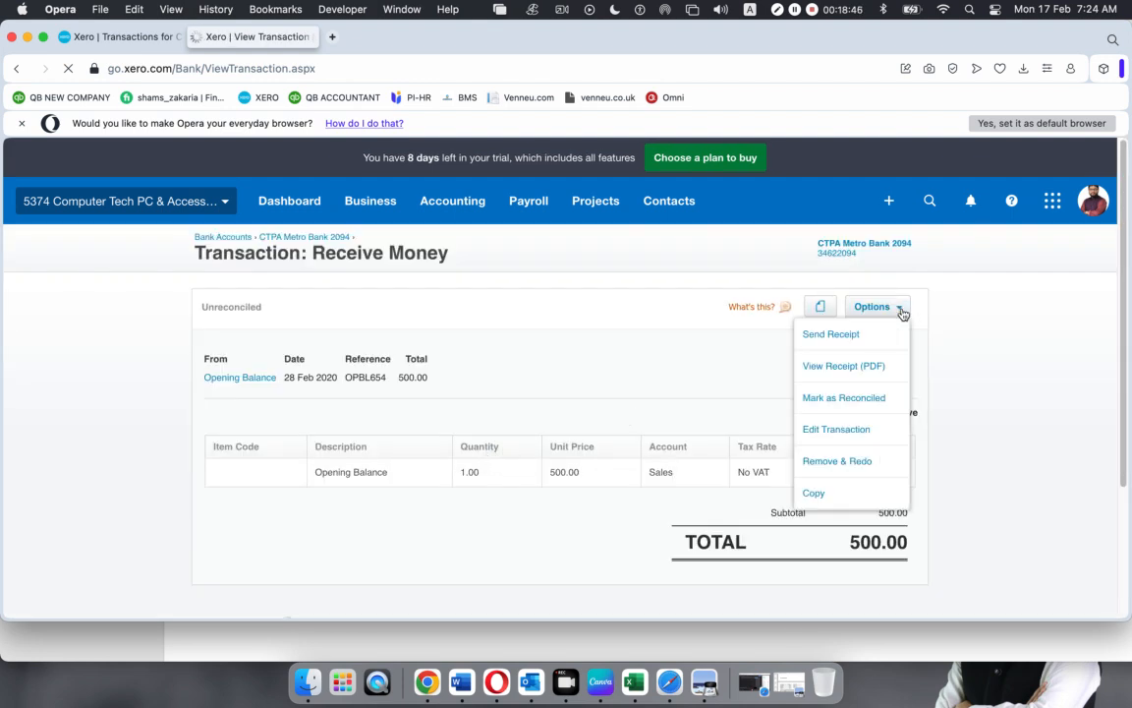
left_click(831, 428)
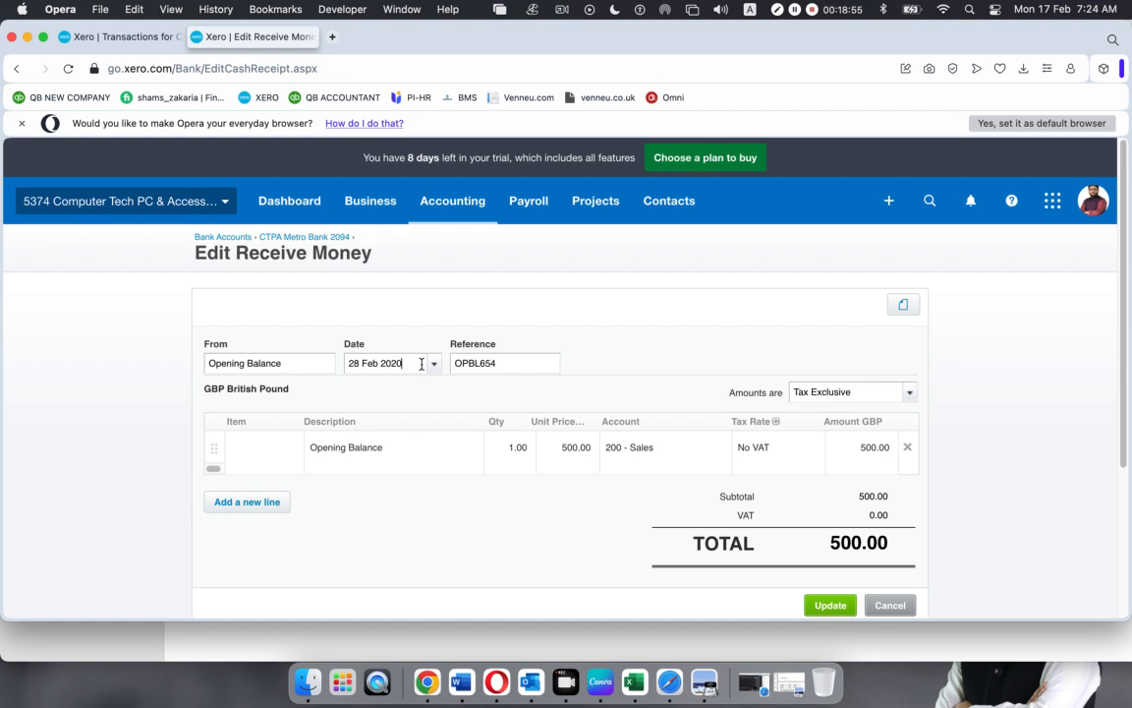
left_click(434, 364)
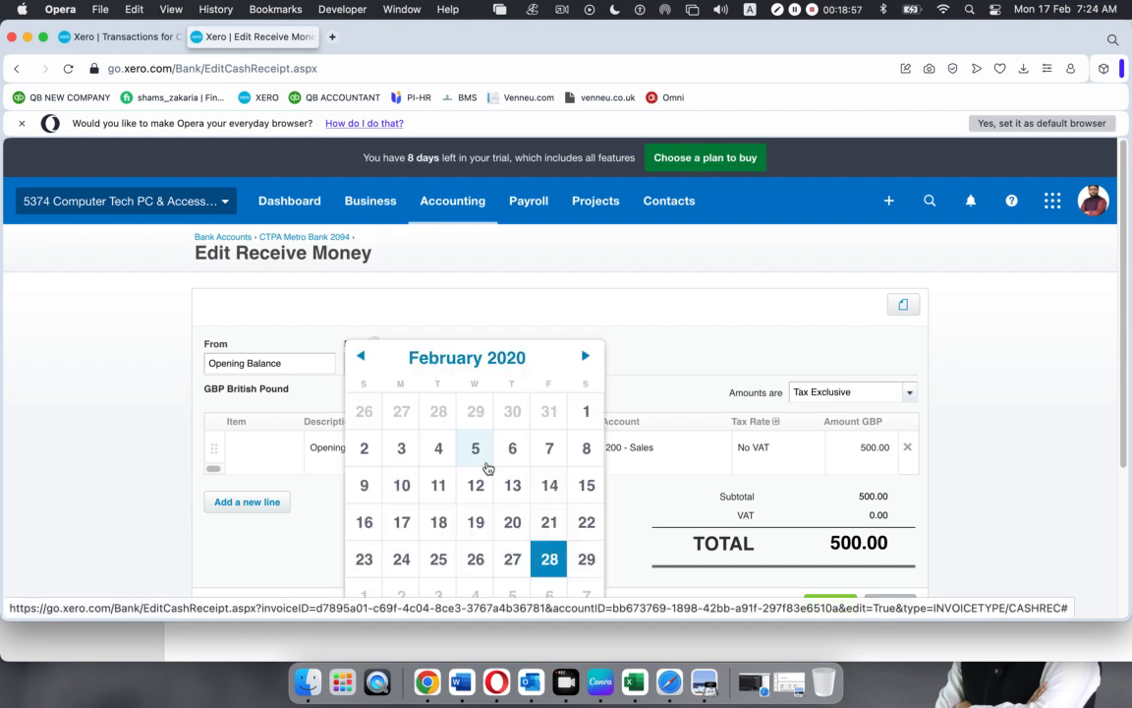
left_click(573, 426)
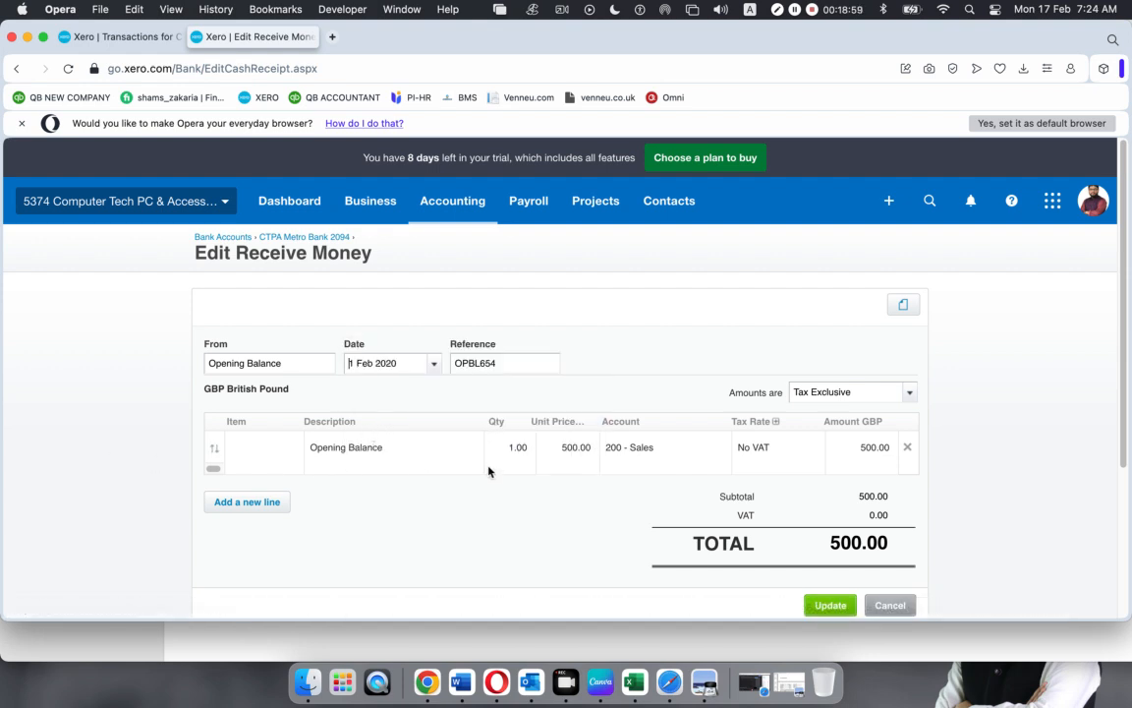
left_click(577, 449)
type("399.47")
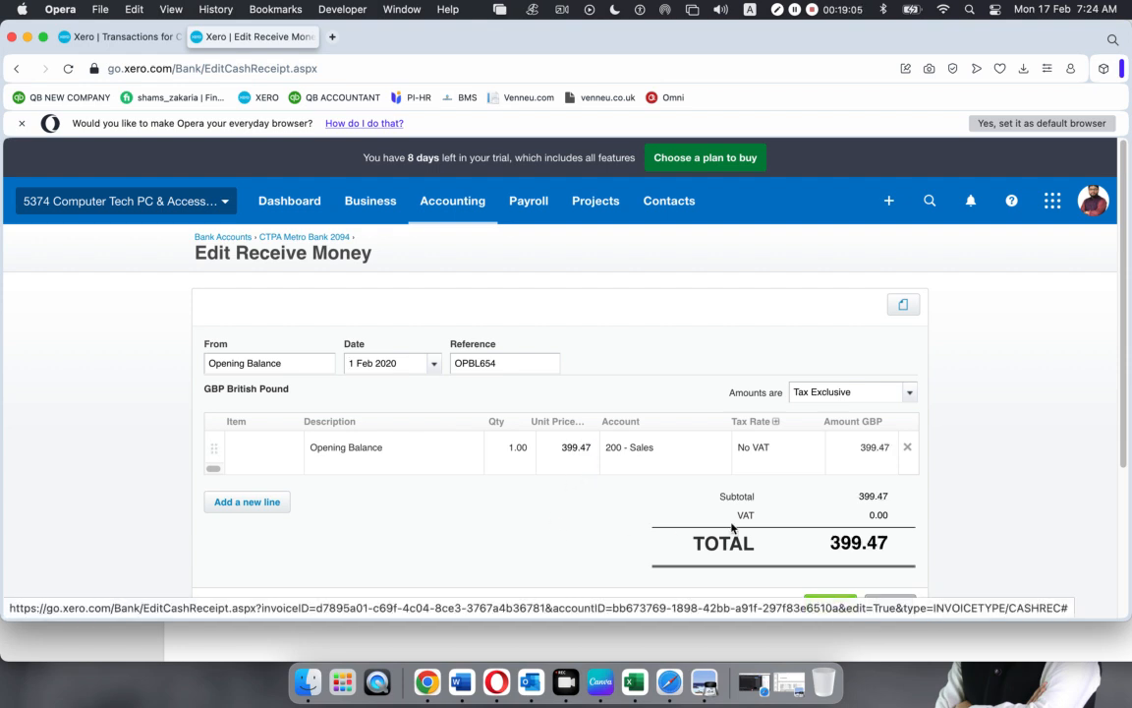
scroll(731, 520, "down", 5)
left_click(835, 398)
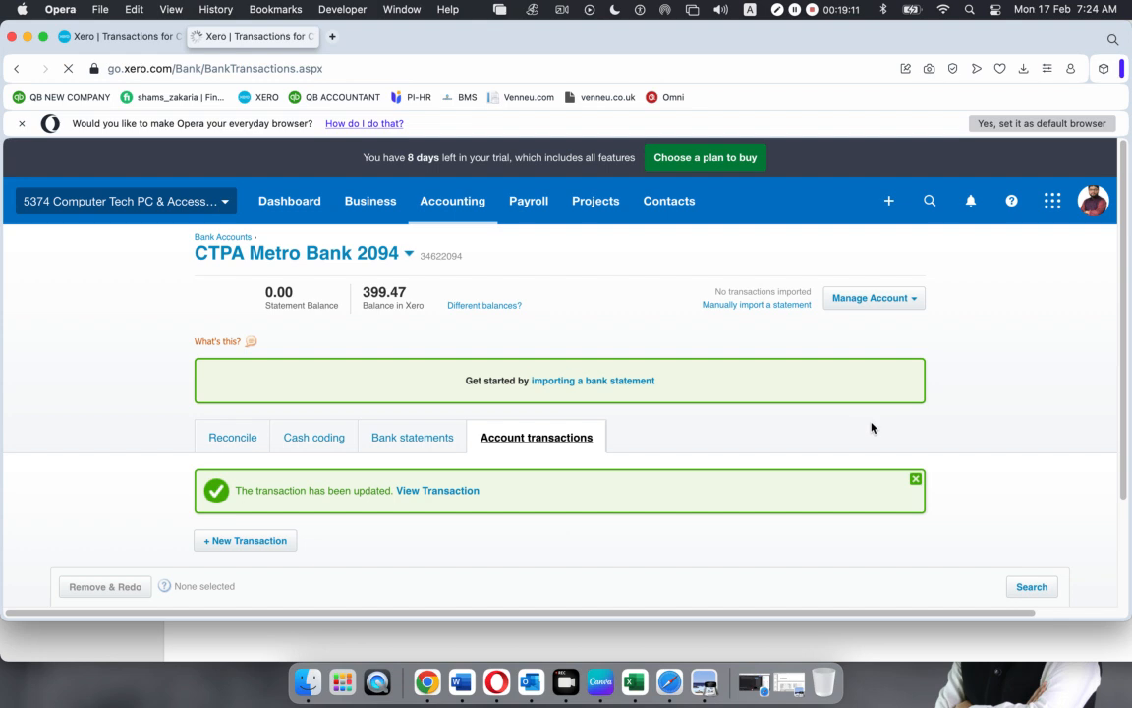
Dismiss the update notice and review the 399.47 Opening Balance line dated 1 Feb 2020
left_click(915, 479)
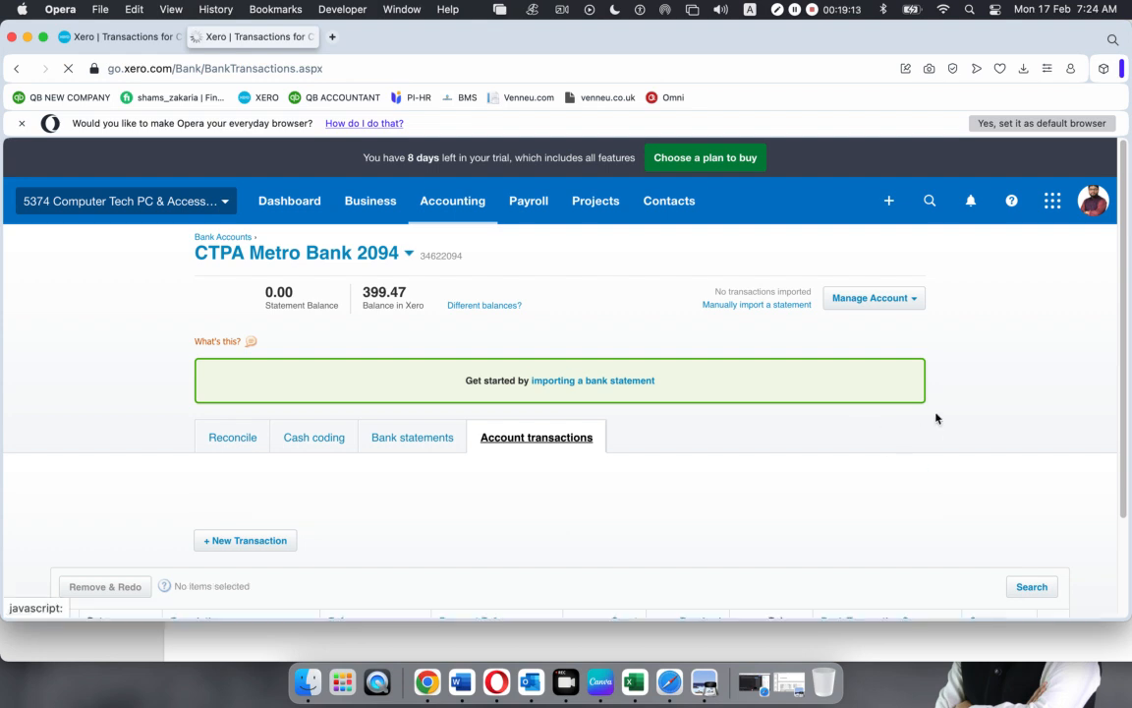
scroll(610, 457, "down", 2)
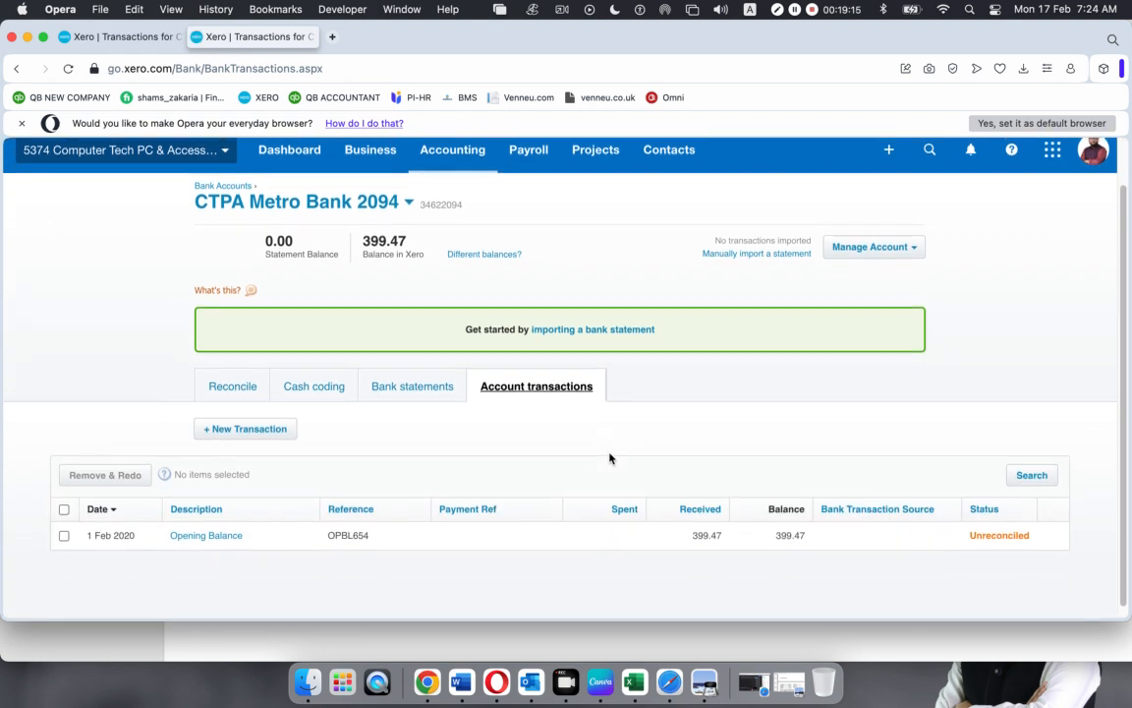
scroll(609, 457, "up", 2)
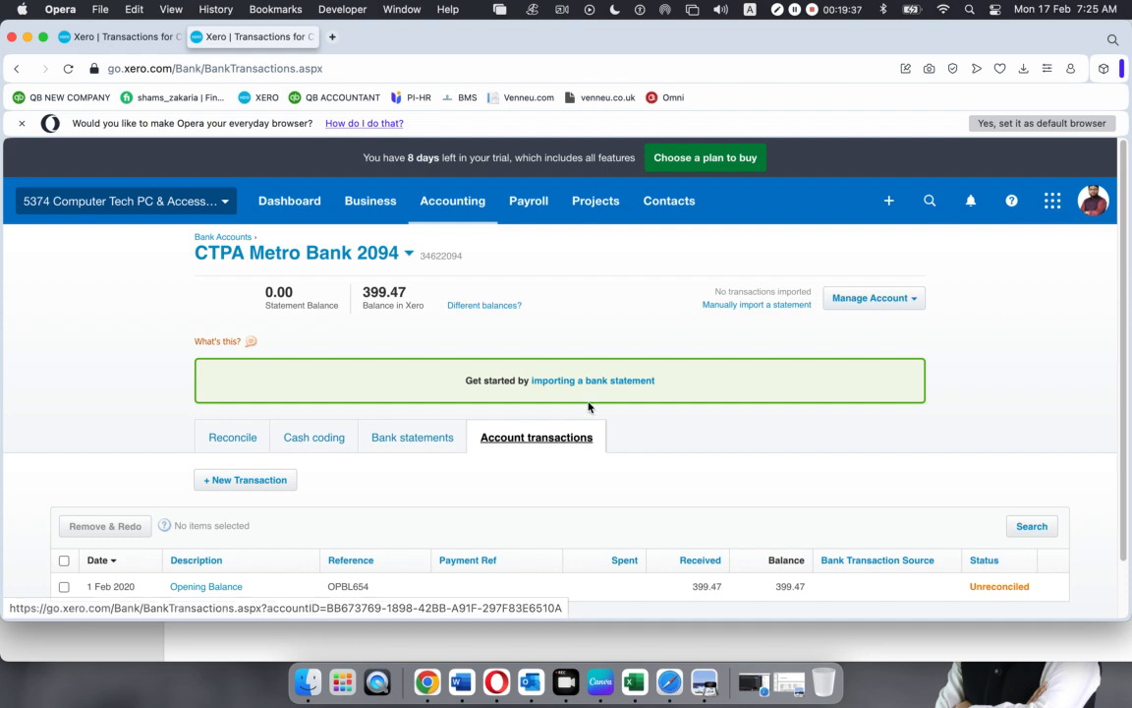
scroll(721, 450, "down", 2)
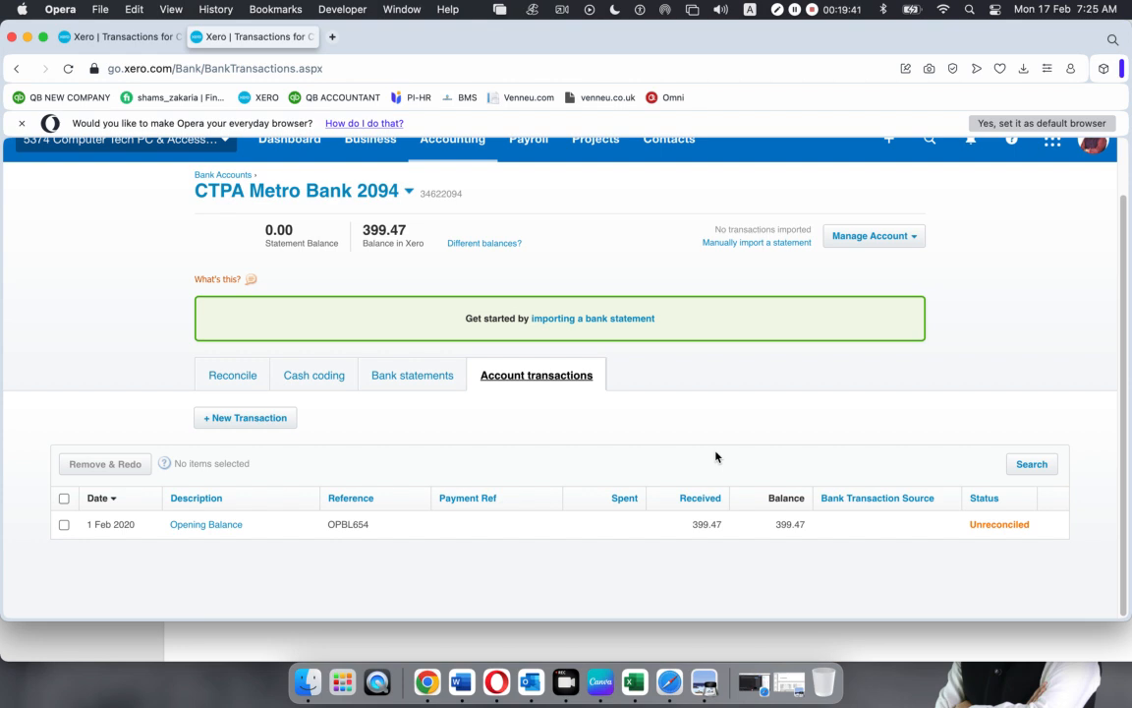
scroll(717, 458, "up", 2)
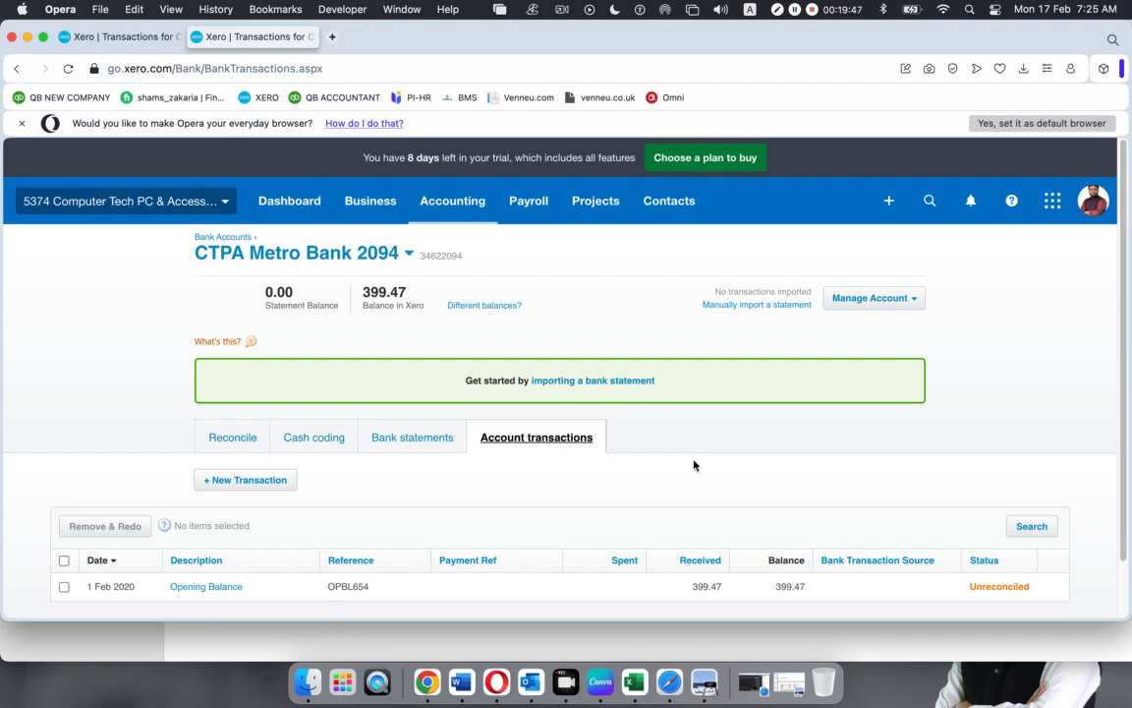
Admit the waiting participant into the Google Meet call, then return to Xero
left_click(754, 669)
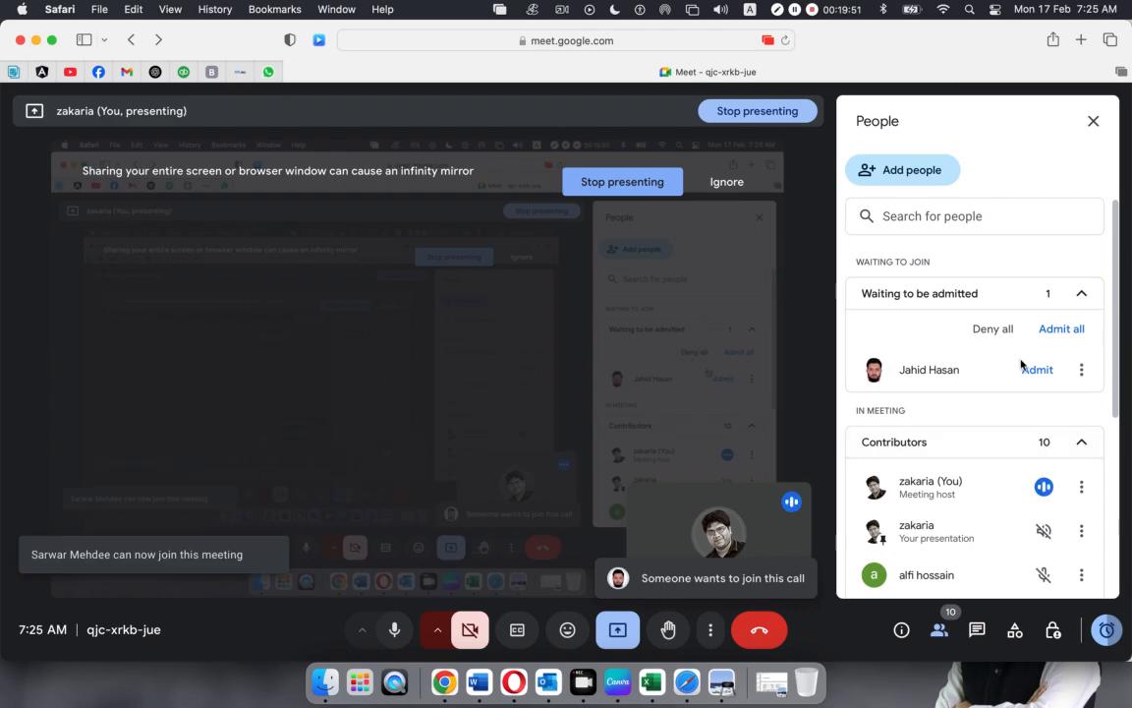
left_click(1034, 368)
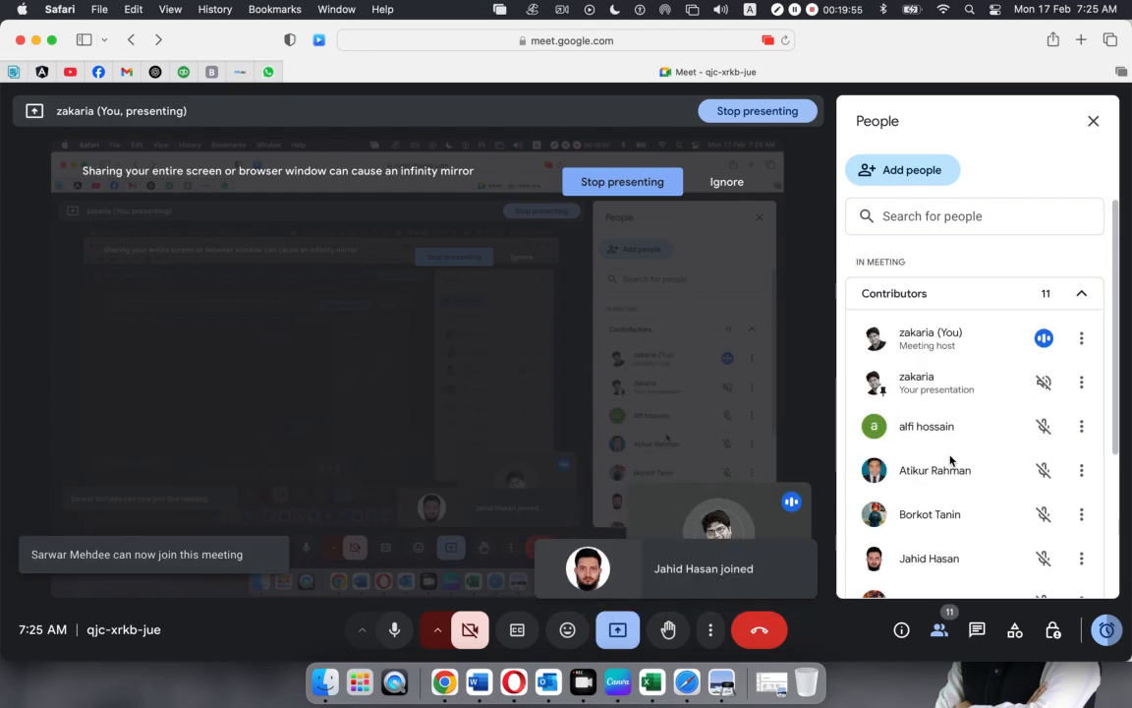
scroll(944, 457, "down", 5)
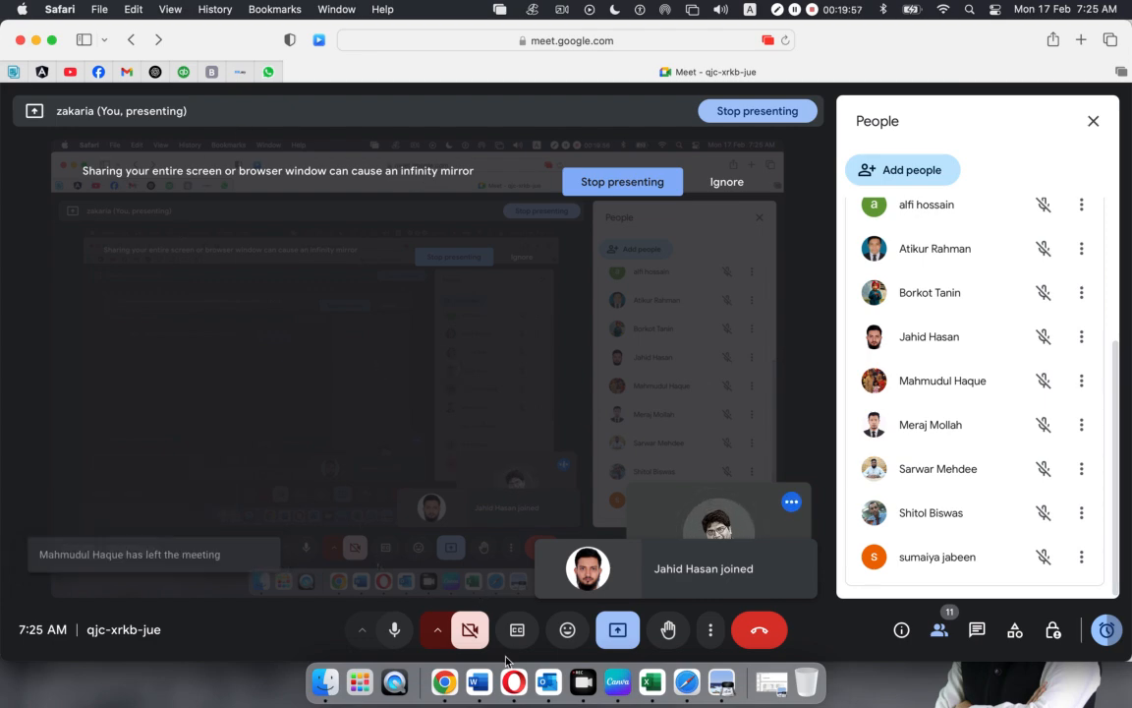
left_click(513, 681)
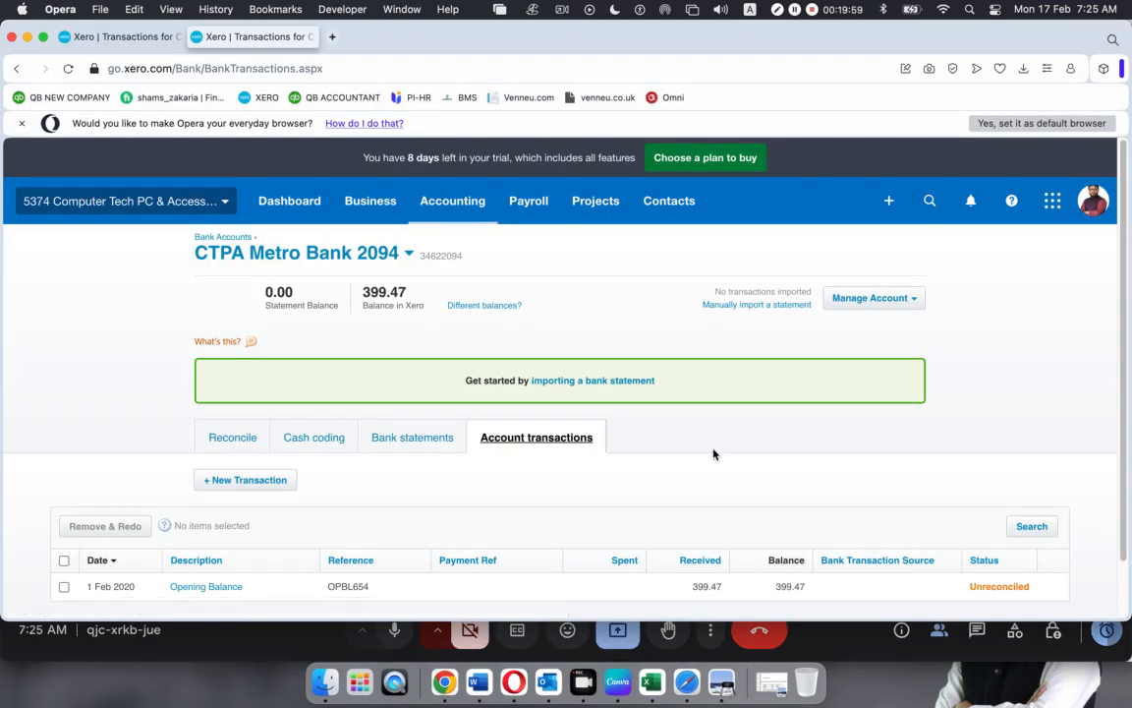
In the first Xero tab, view Bank Accounts showing 399.47, then open Accounting > Advanced
scroll(713, 452, "down", 2)
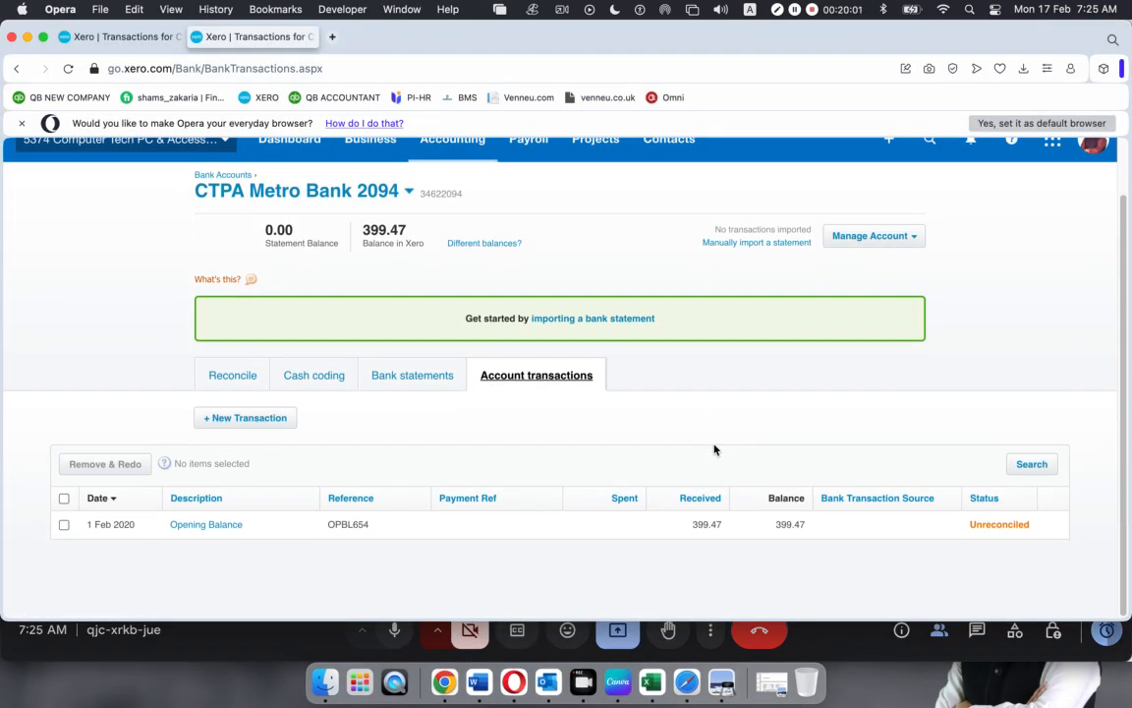
scroll(715, 449, "up", 2)
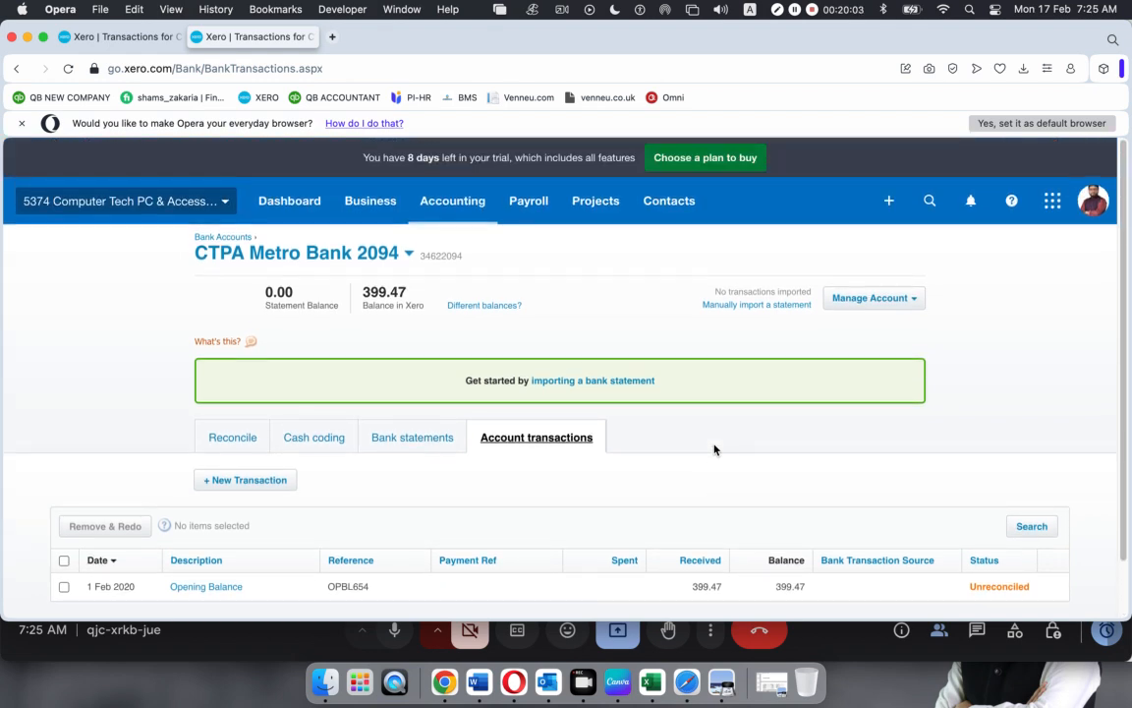
left_click(114, 37)
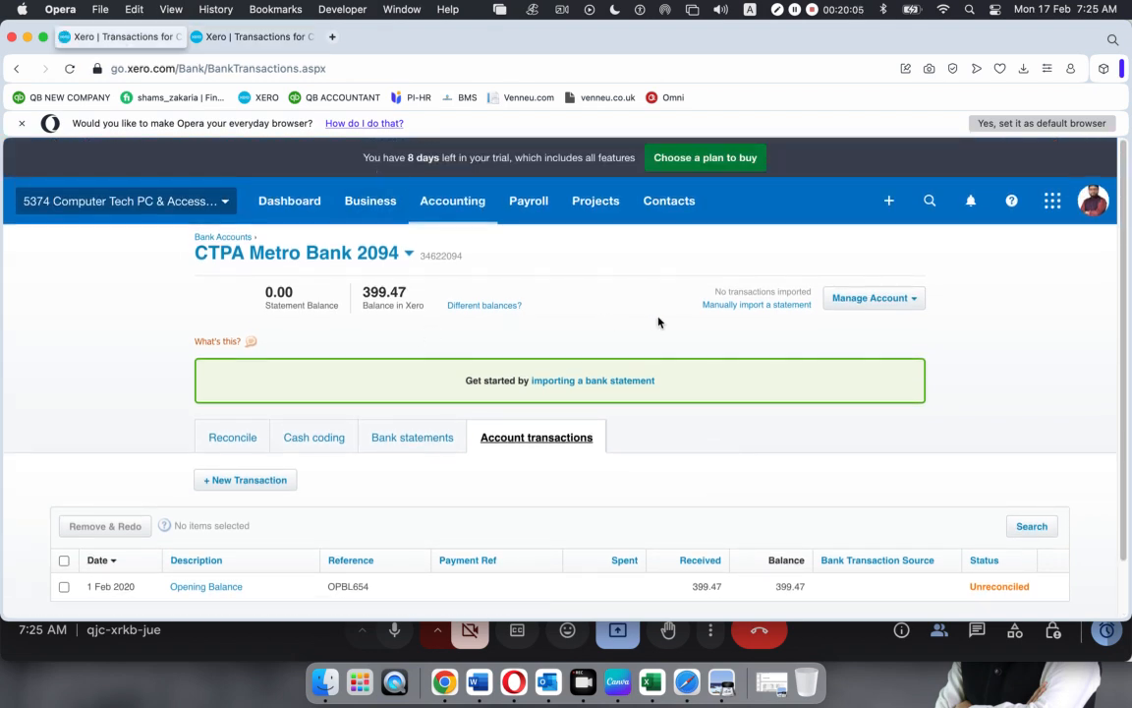
scroll(586, 320, "down", 1)
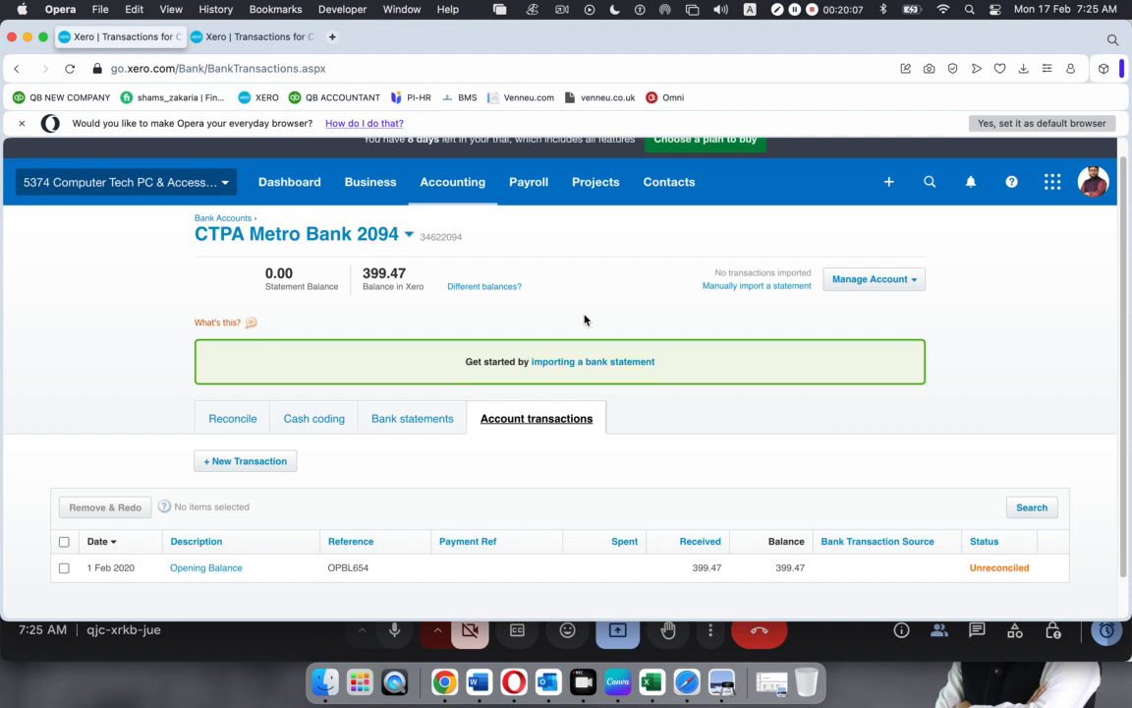
scroll(586, 319, "up", 1)
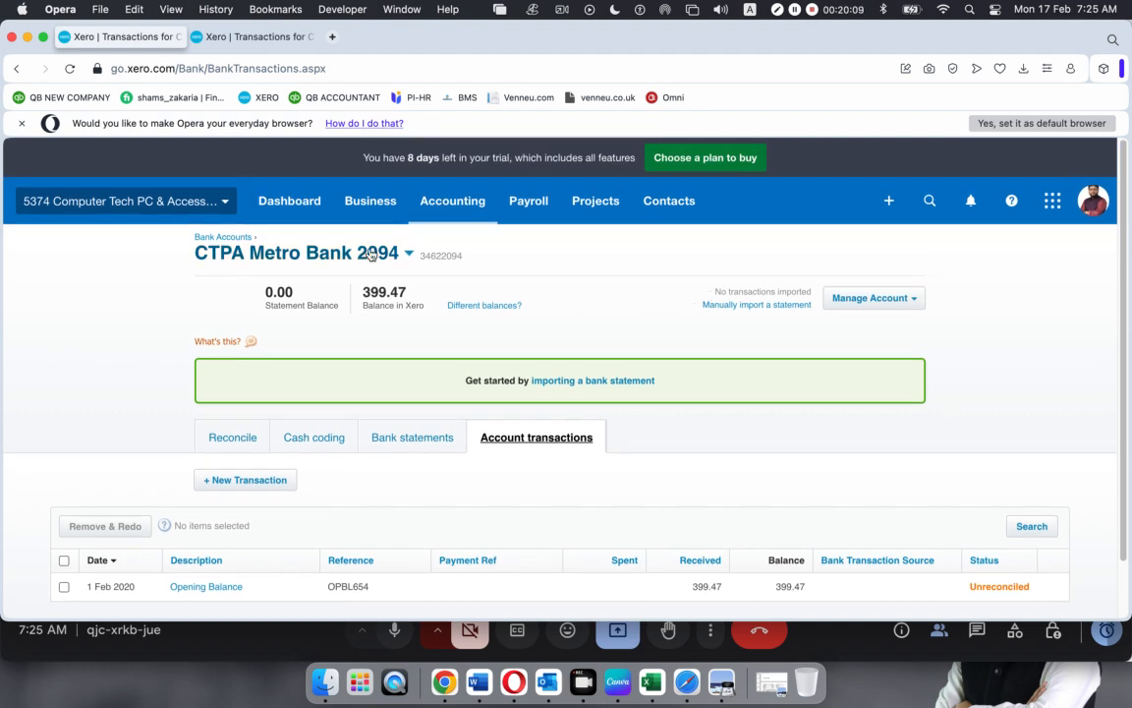
left_click(452, 205)
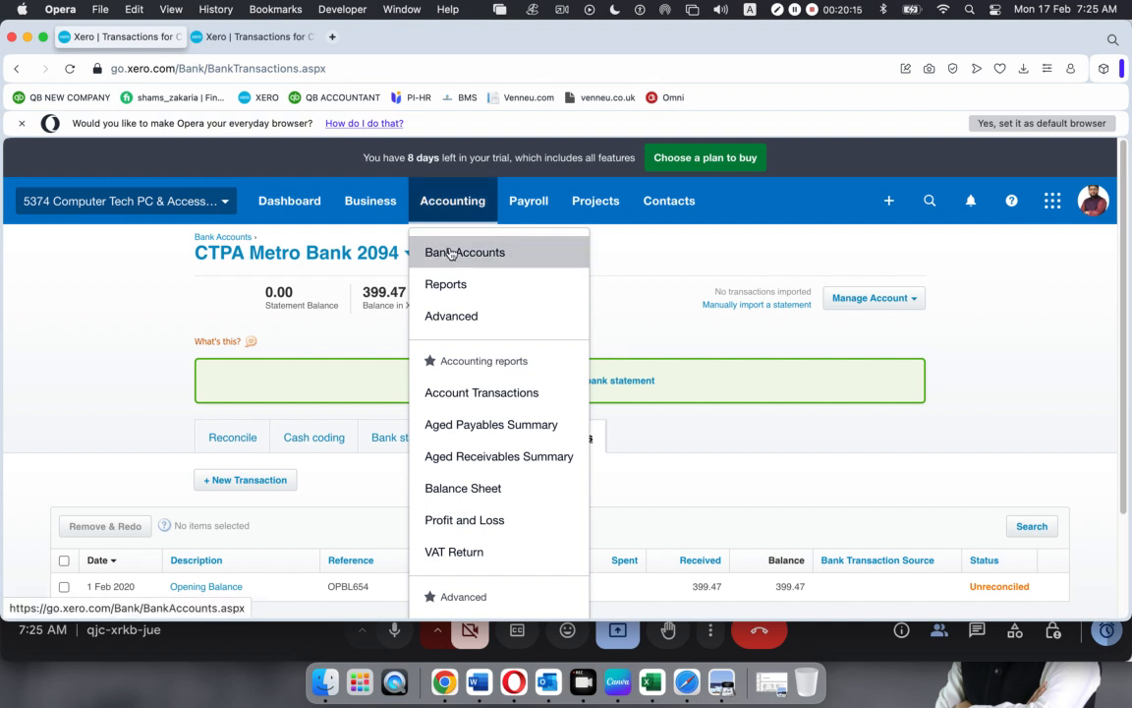
left_click(451, 253)
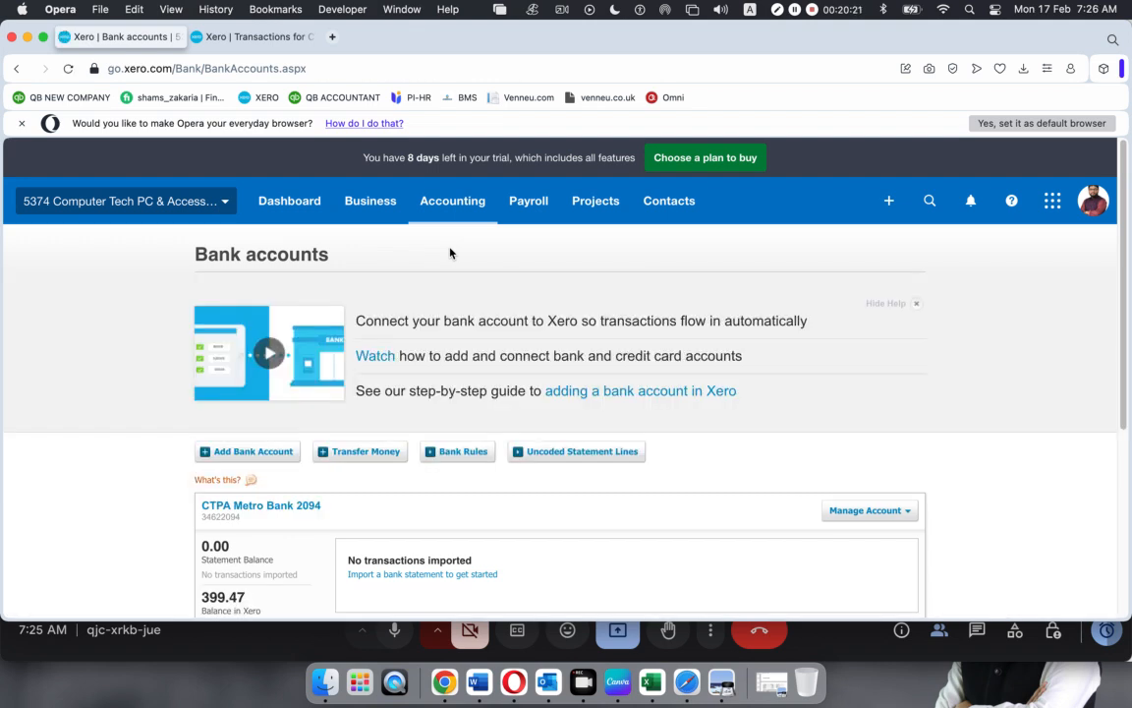
left_click(444, 201)
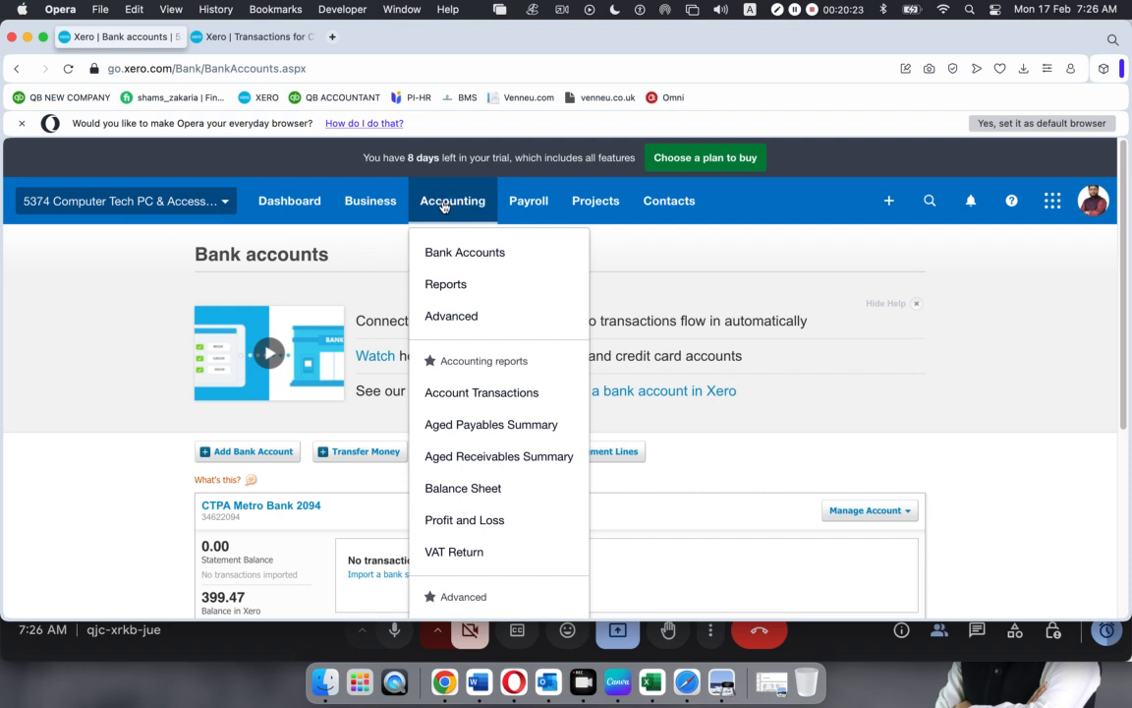
left_click(466, 316)
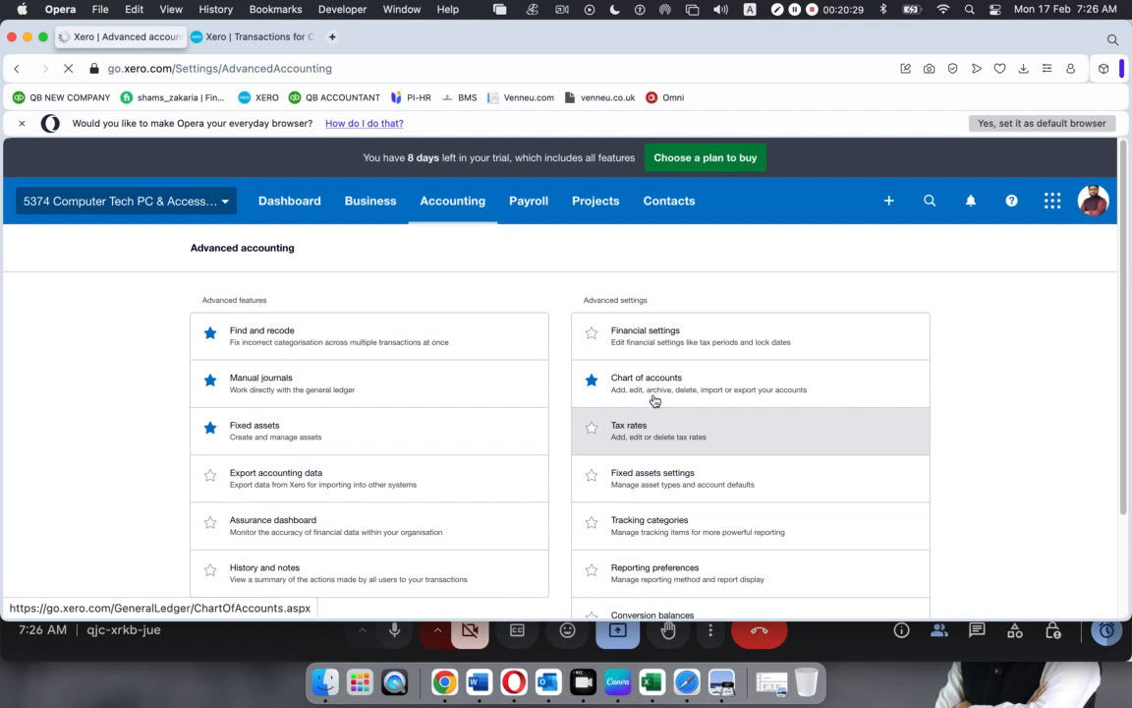
Check the bank account's YTD total in the Chart of accounts, then head back toward Bank Accounts
left_click(652, 390)
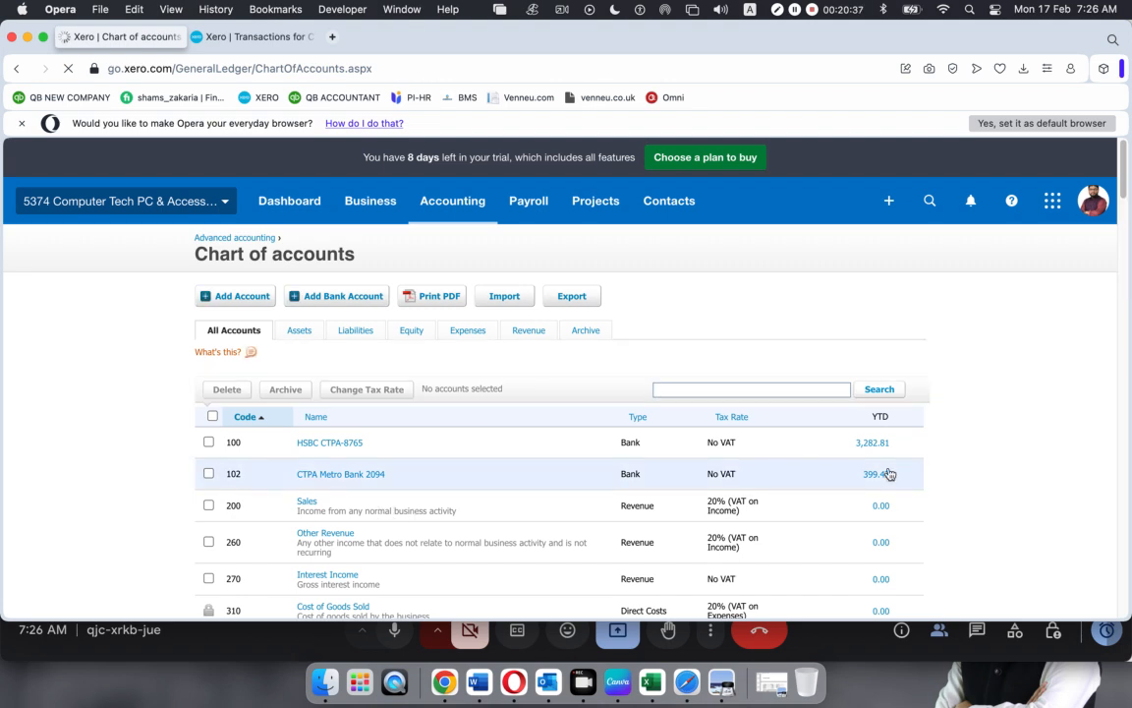
left_click(452, 204)
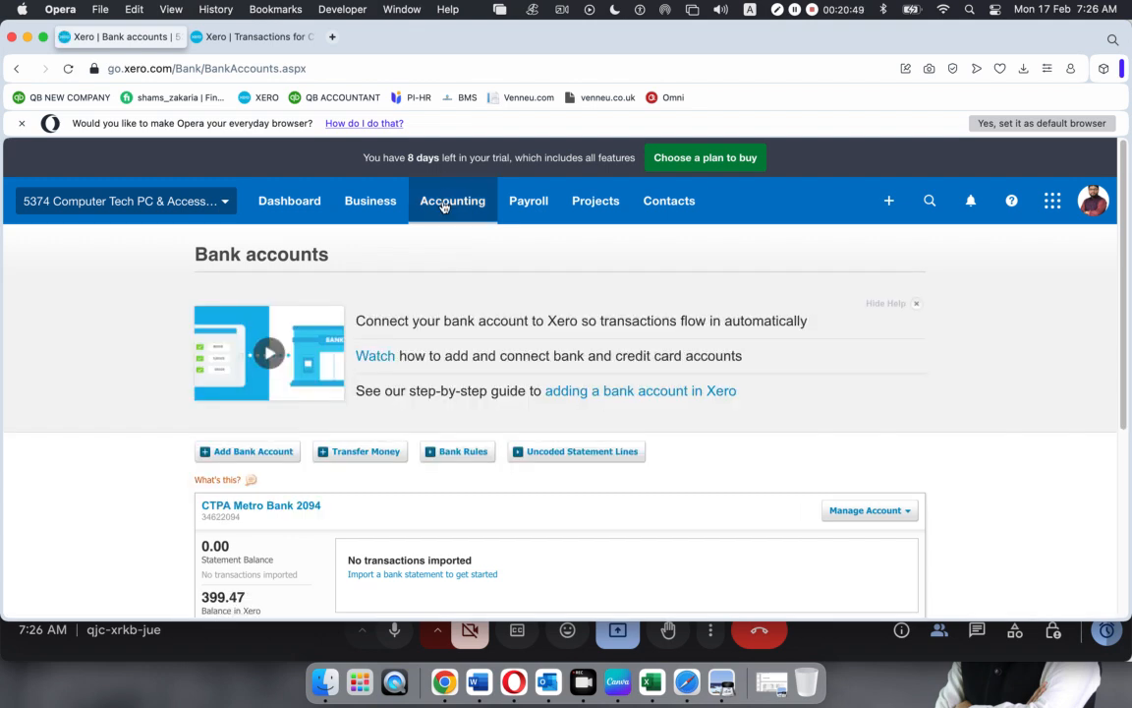
Return to Bank accounts and hide the Connect your bank account help banner
left_click(447, 201)
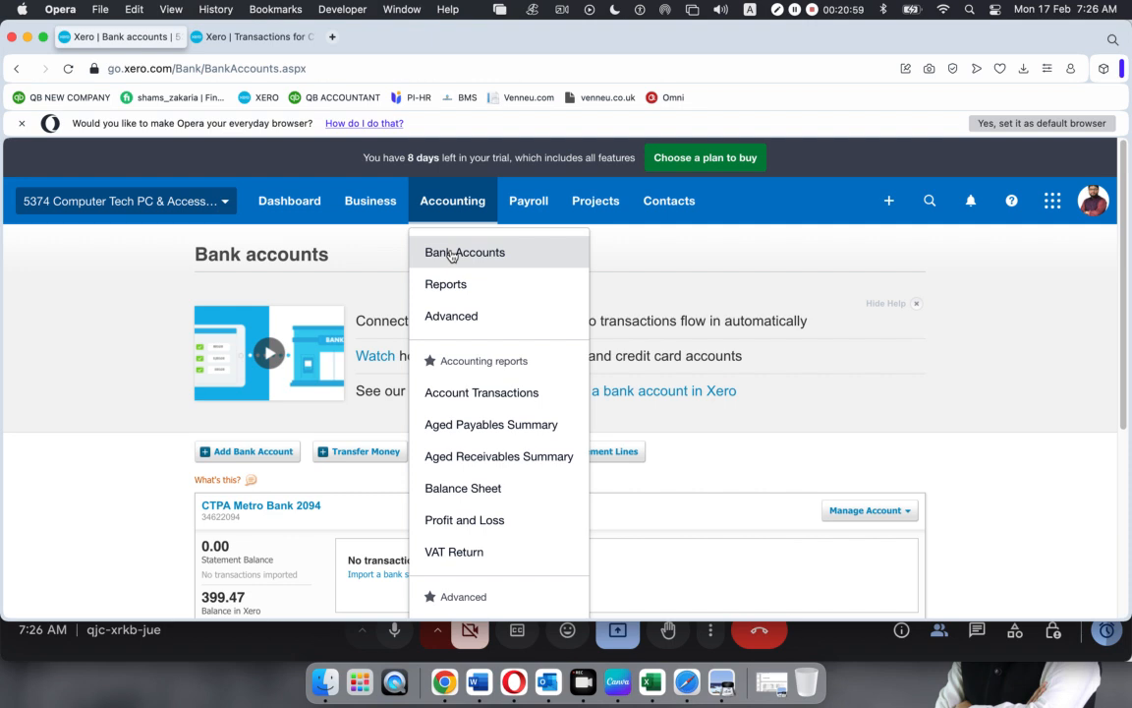
left_click(916, 304)
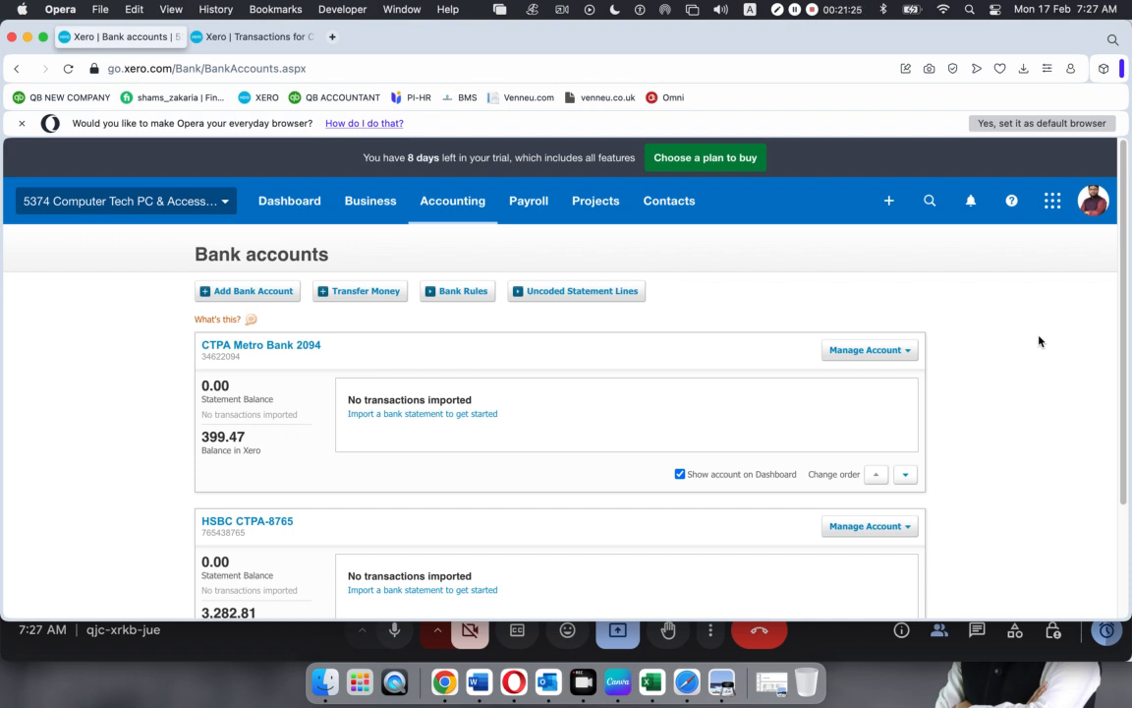
left_click(441, 200)
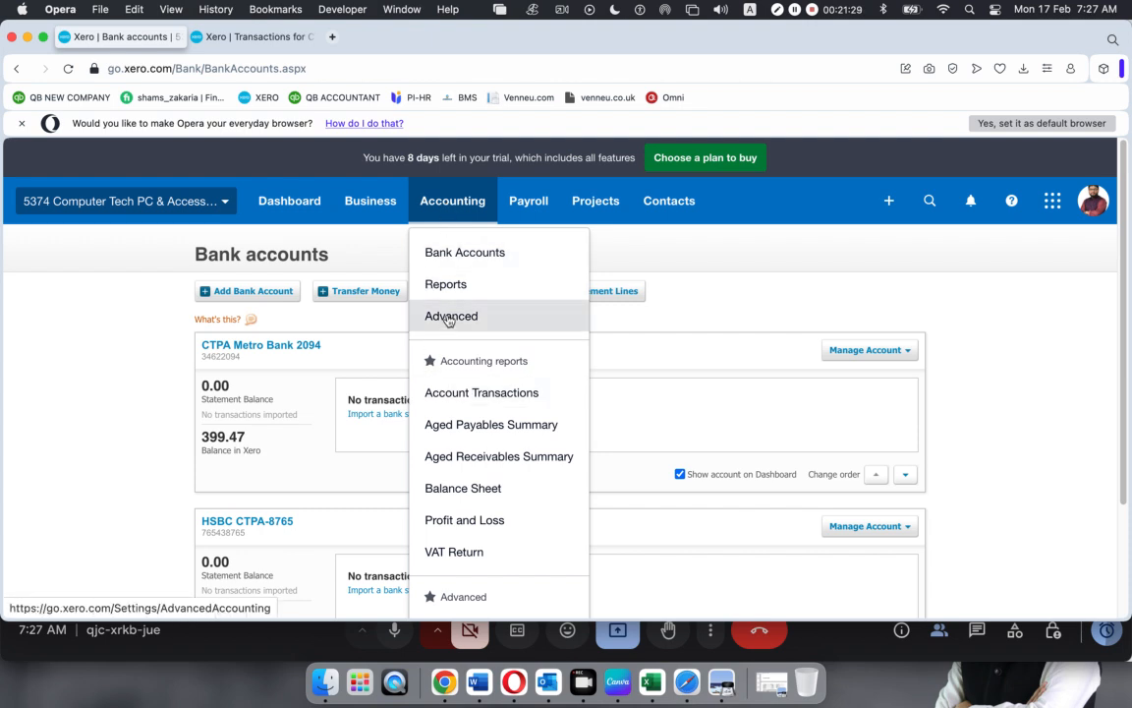
left_click(1029, 406)
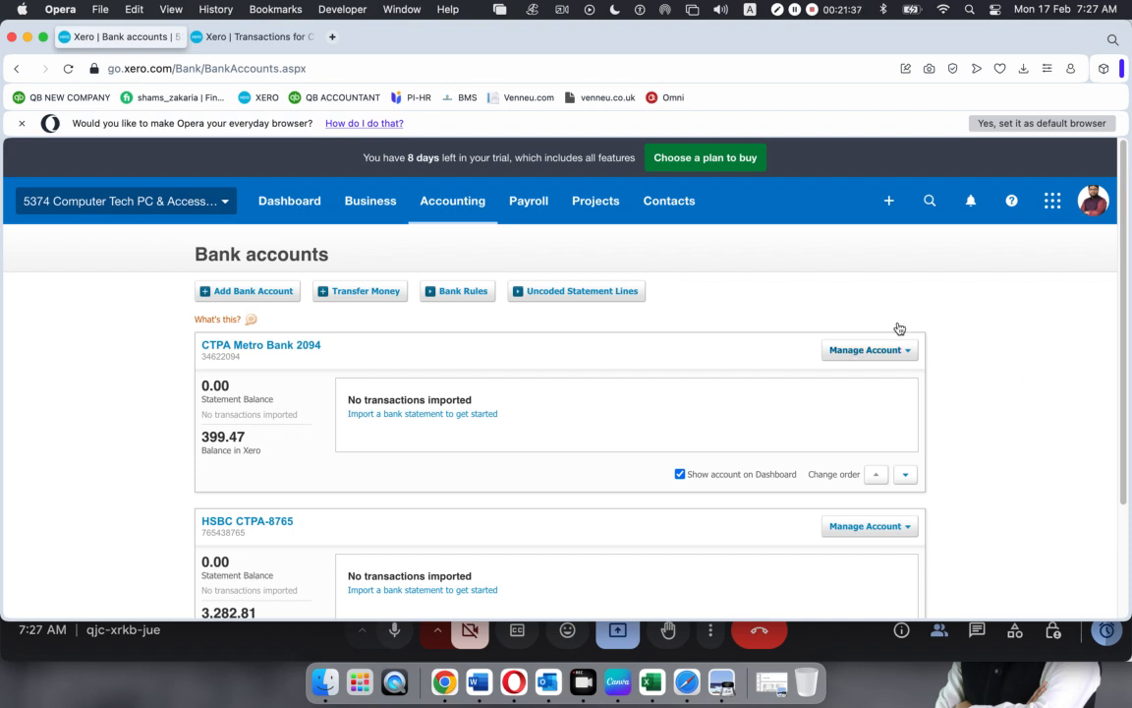
left_click(447, 208)
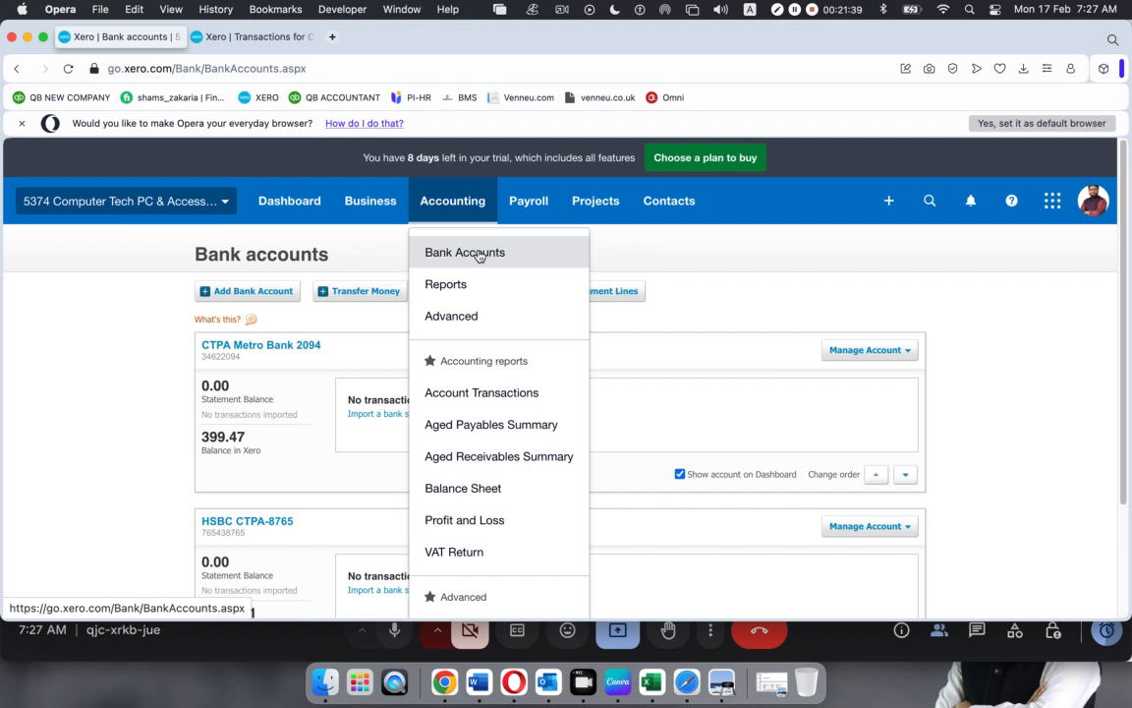
left_click(132, 335)
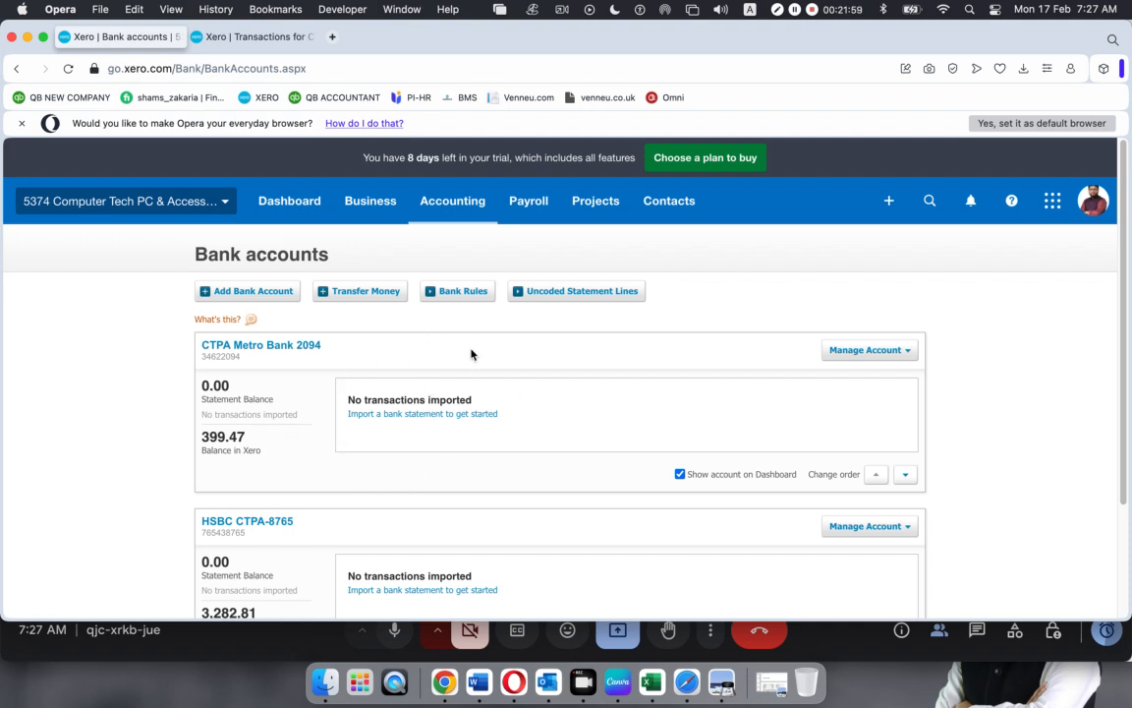
left_click(450, 202)
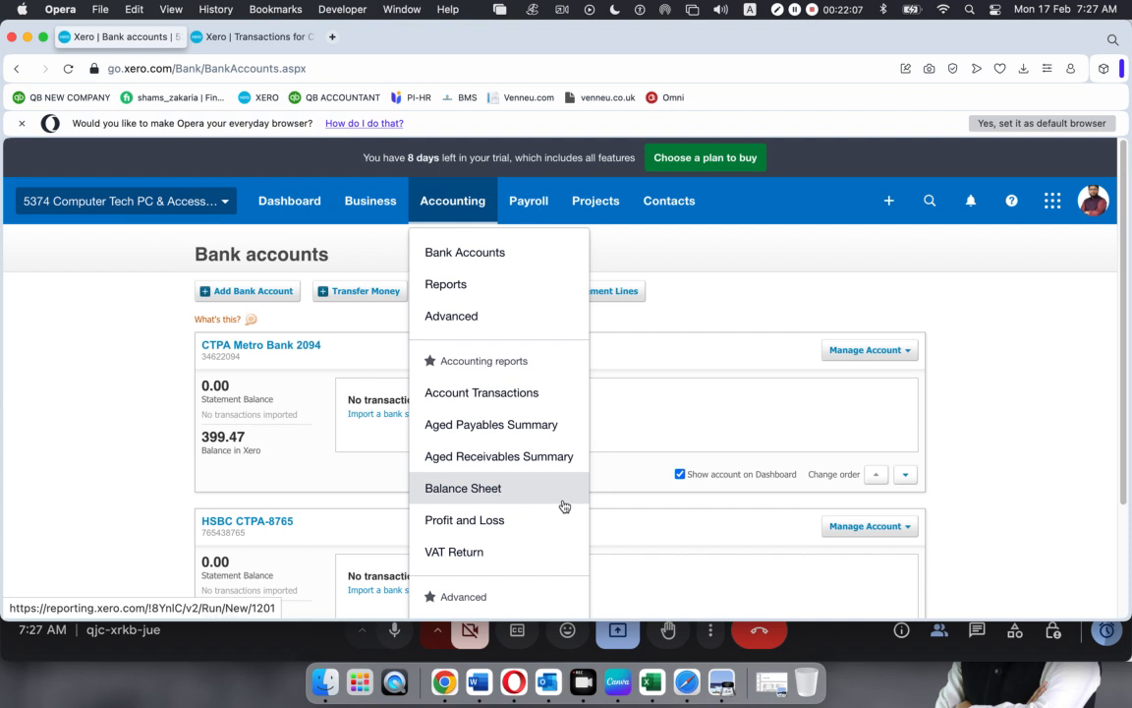
left_click(711, 405)
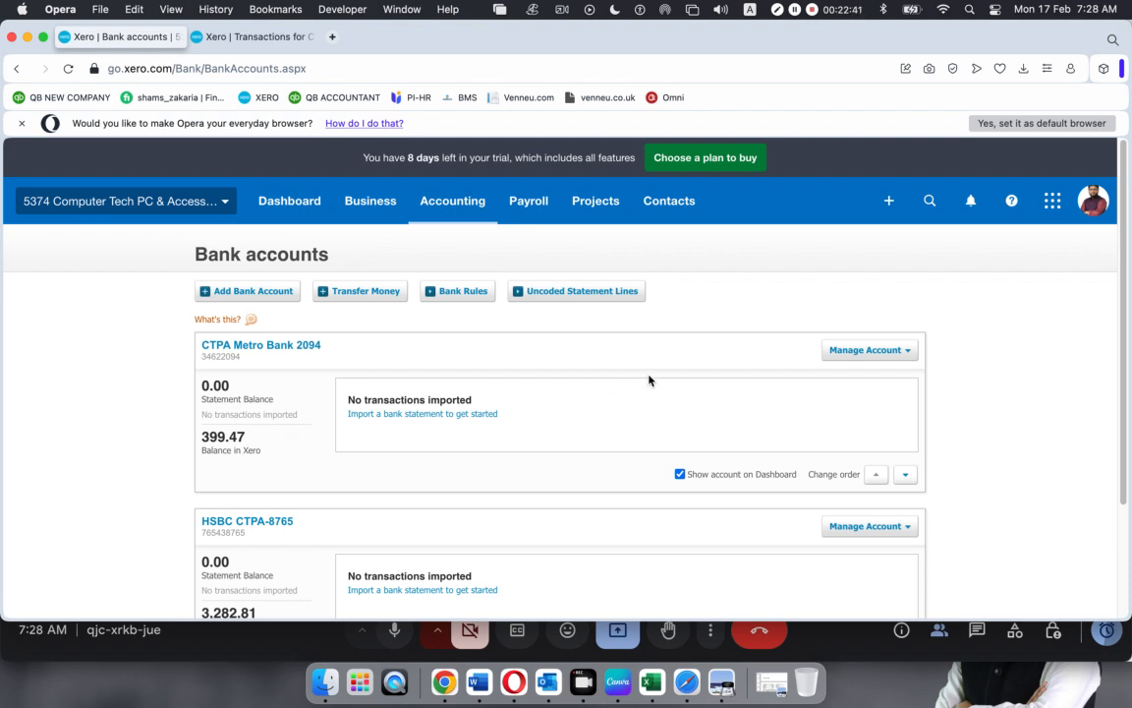
Reload the Bank Accounts list from the Accounting menu
scroll(649, 379, "down", 3)
scroll(645, 380, "up", 3)
left_click(453, 200)
left_click(447, 253)
Go to Accounting > Advanced > Chart of accounts, listing HSBC 3,282.81 and Metro Bank 399.47
left_click(454, 201)
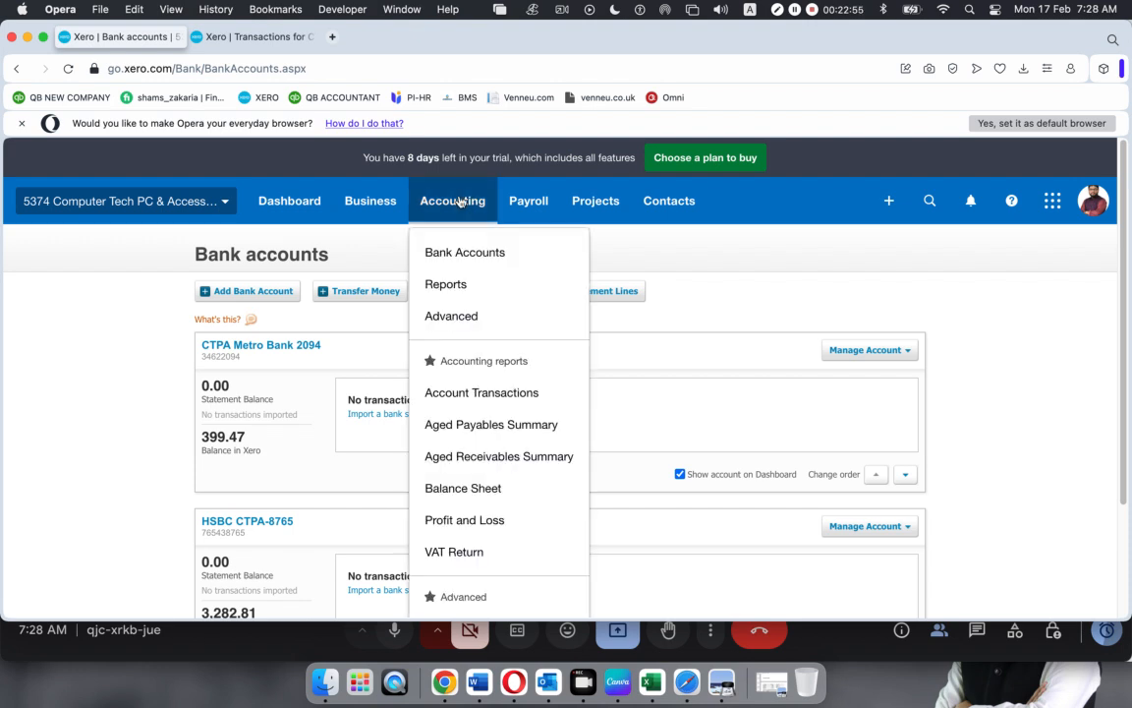
scroll(499, 530, "down", 1)
scroll(498, 531, "down", 3)
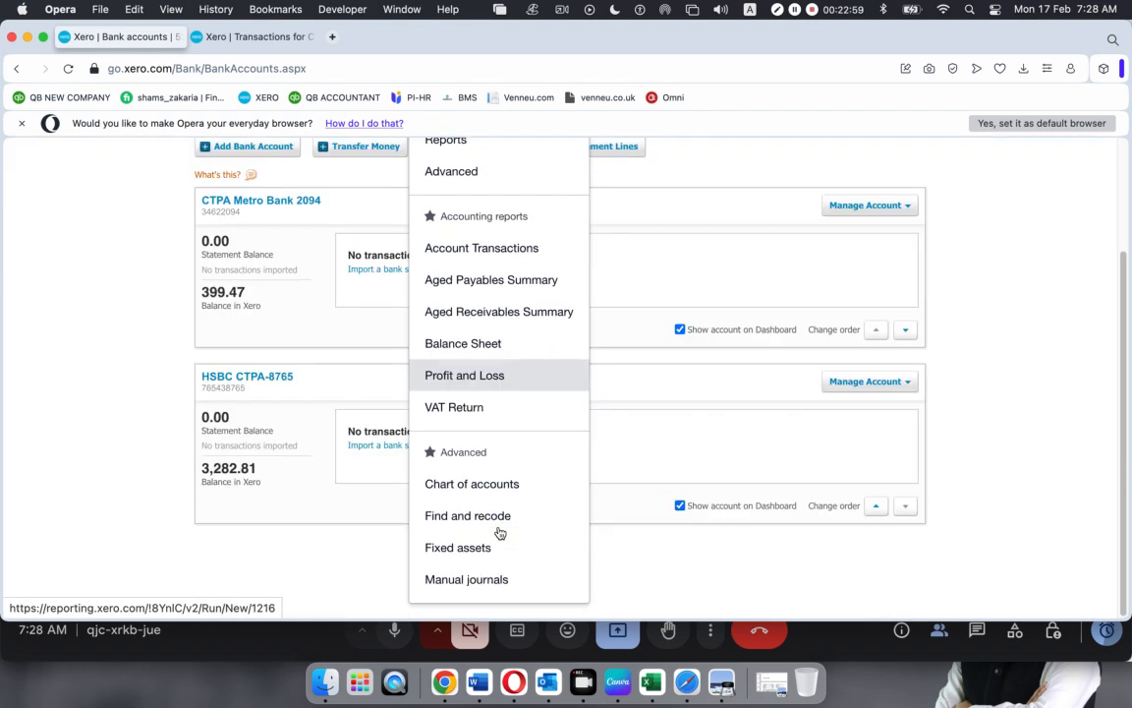
left_click(473, 484)
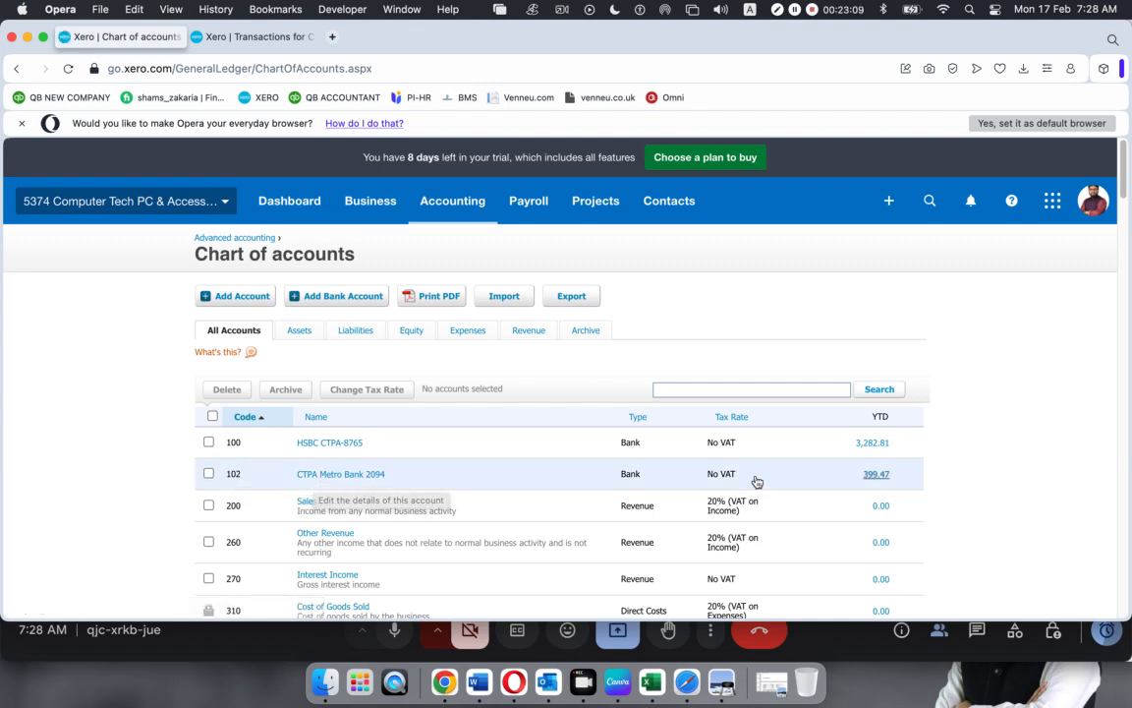
Check CTPA Metro Bank 2094's details and 399.47 YTD balance, then return to Bank accounts
left_click(562, 479)
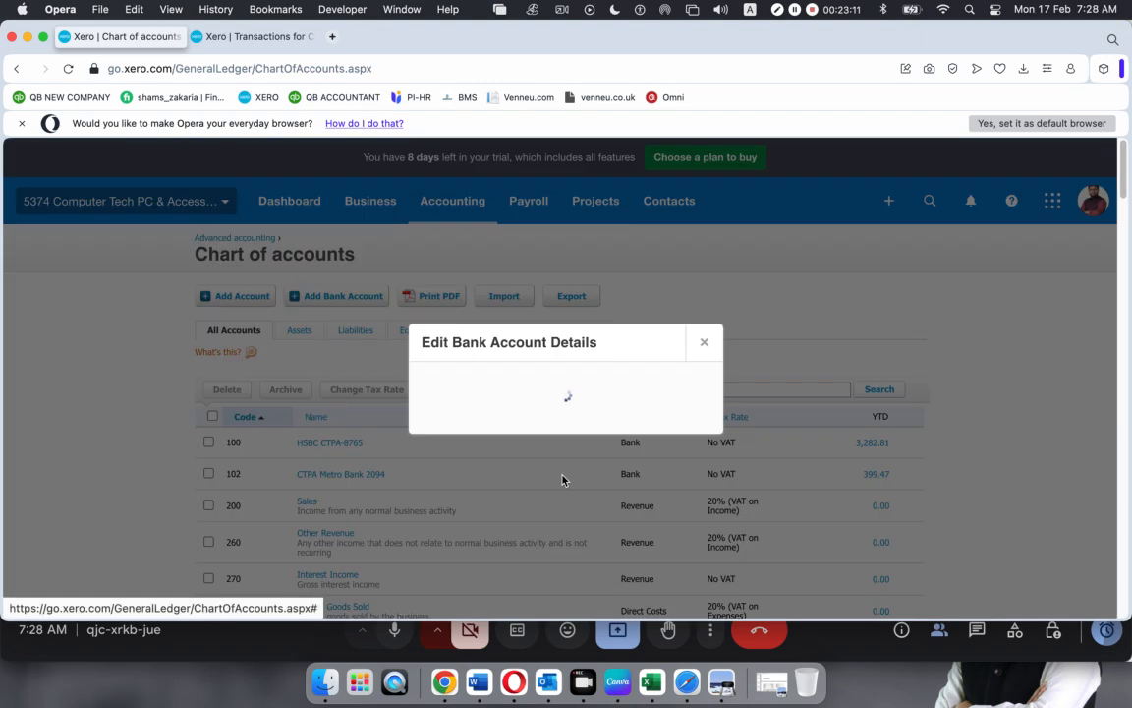
left_click(705, 162)
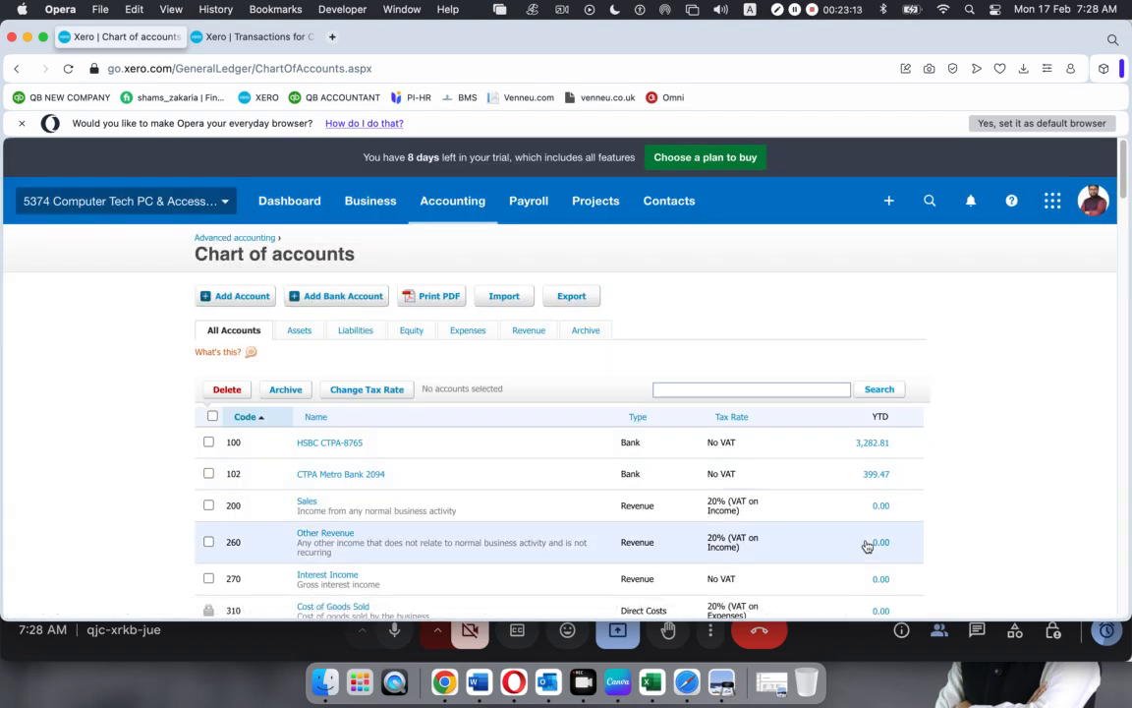
left_click(874, 476)
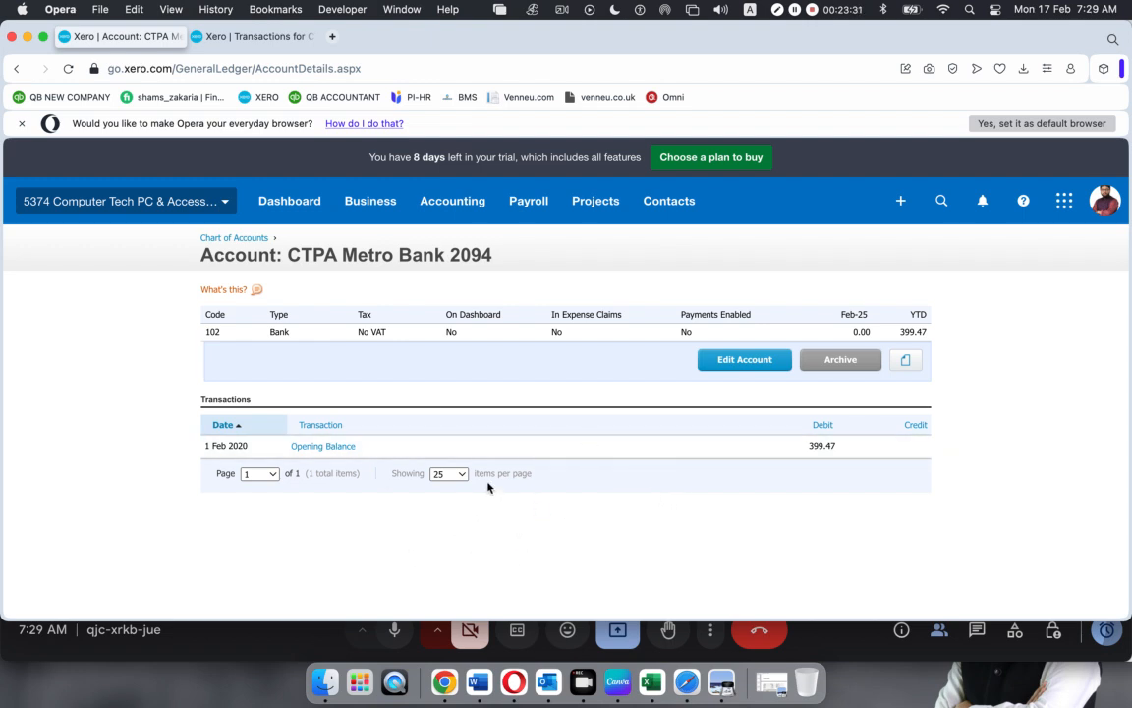
left_click(454, 201)
left_click(452, 253)
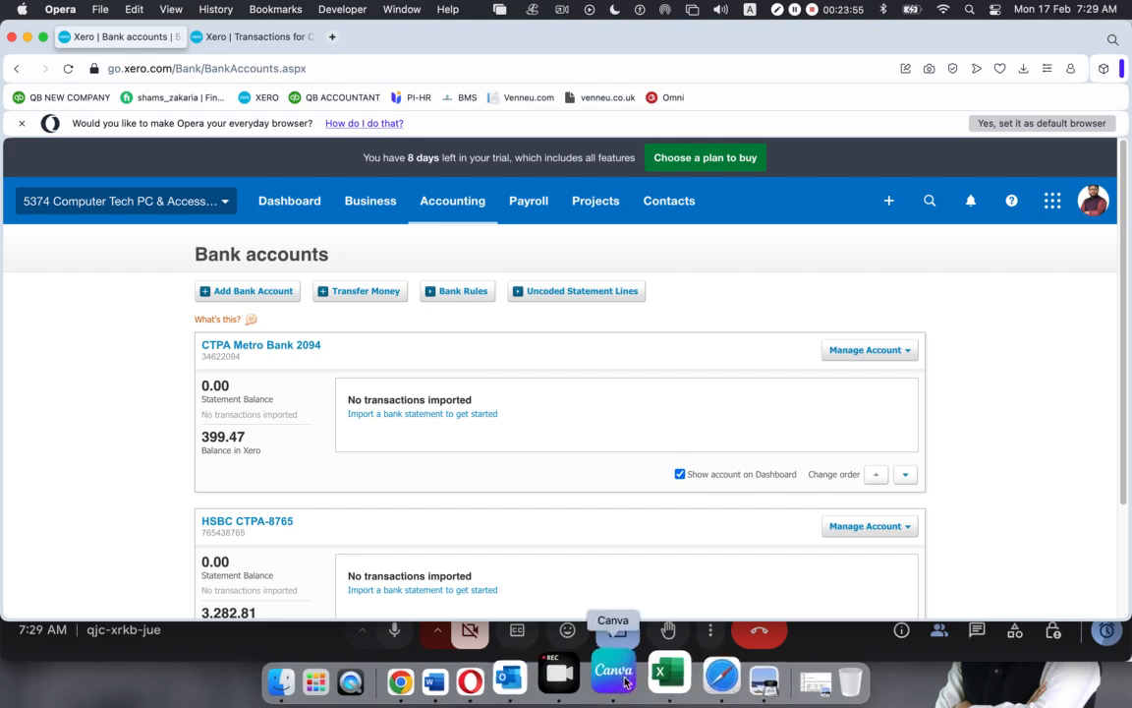
left_click(723, 678)
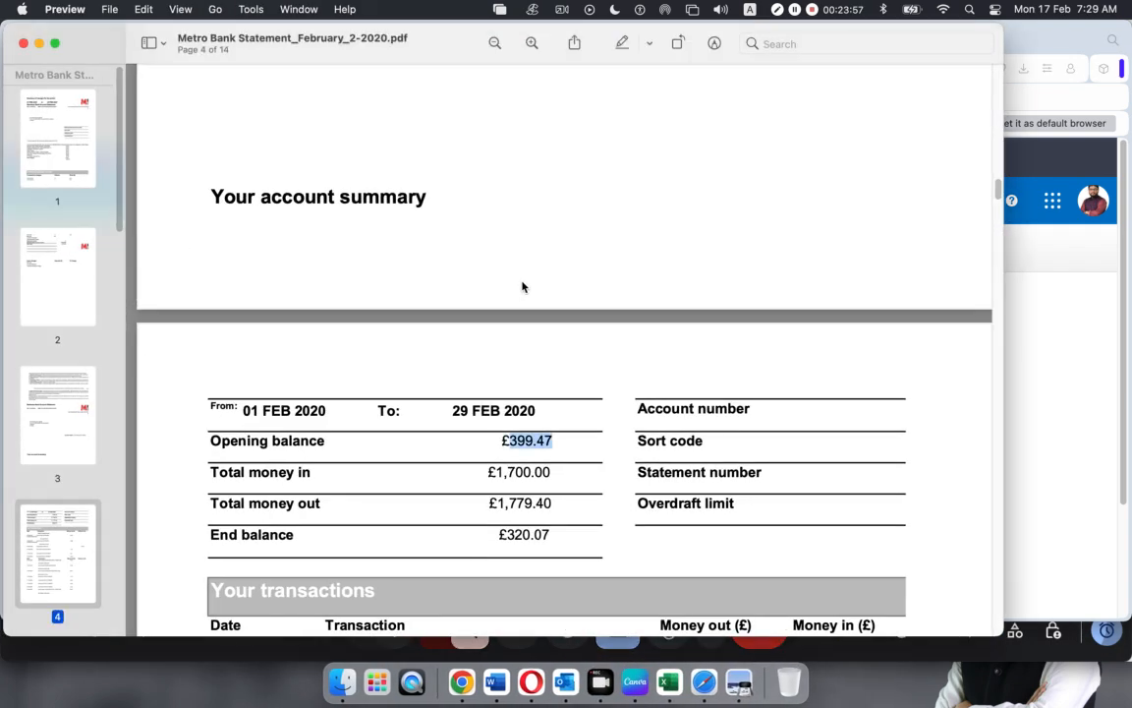
scroll(512, 399, "up", 1)
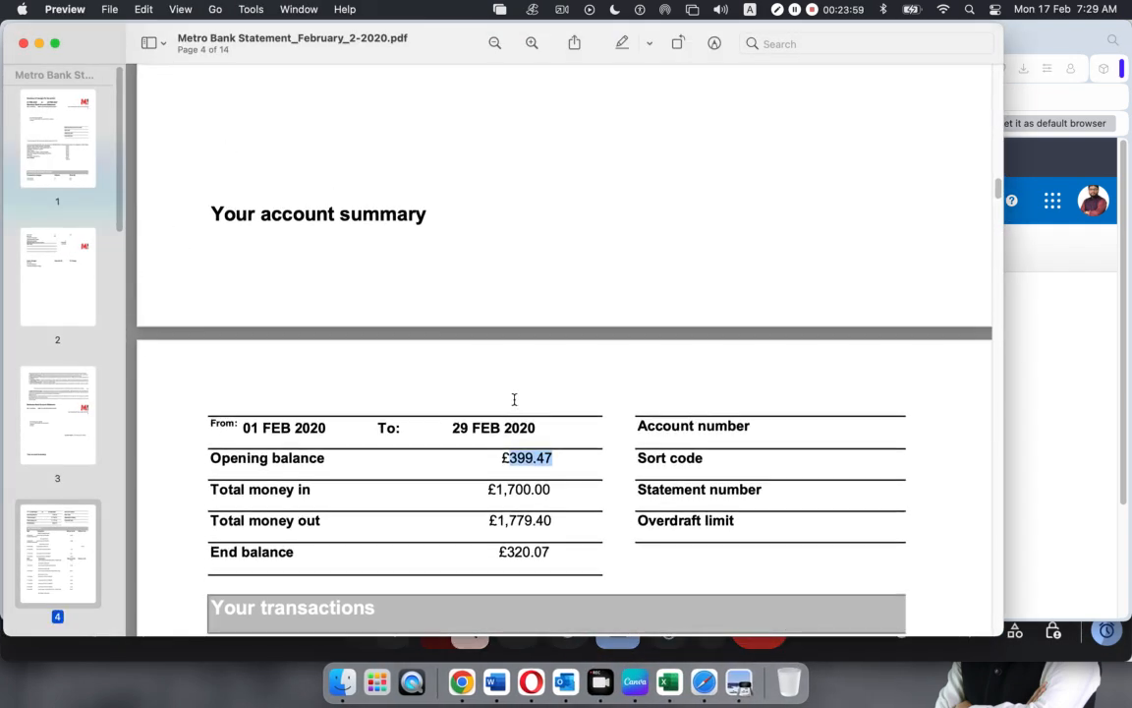
scroll(512, 399, "down", 3)
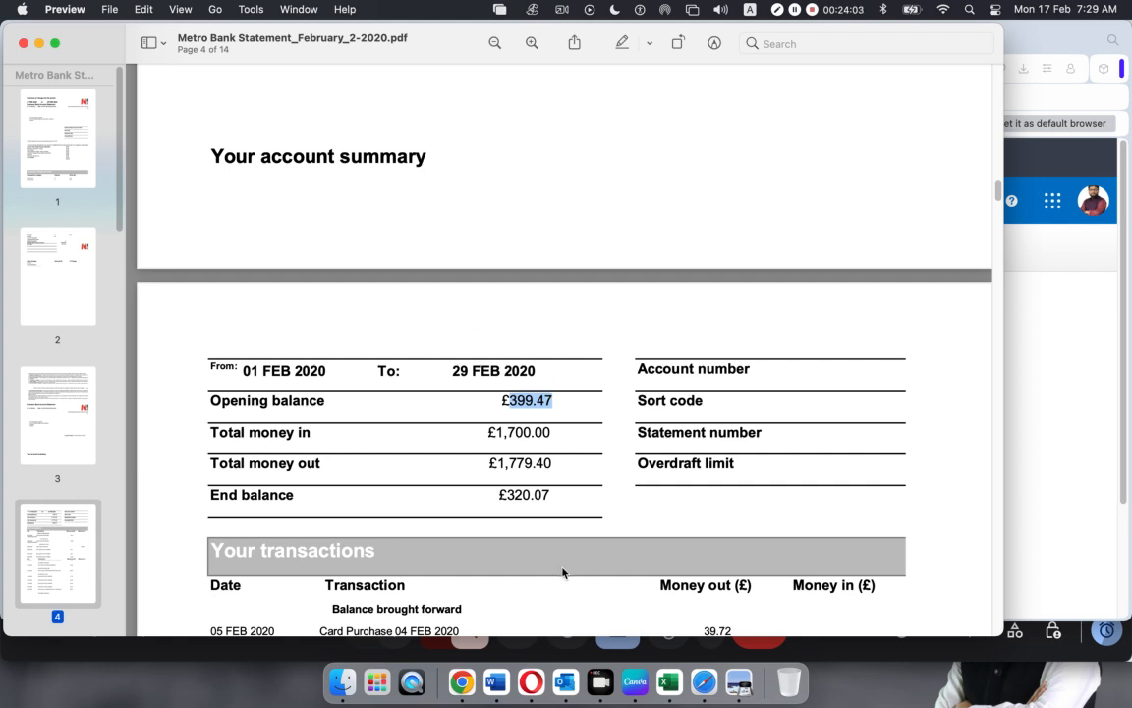
left_click(531, 681)
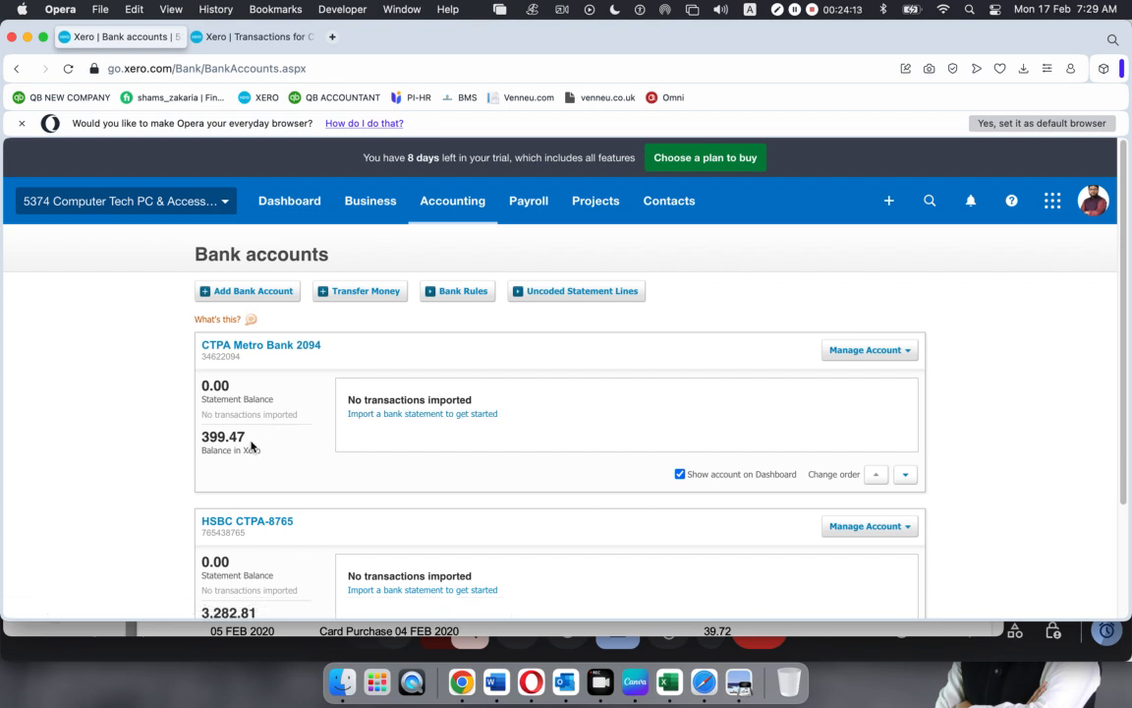
Switch between the Metro Bank transactions tab and the Bank accounts list
left_click(222, 37)
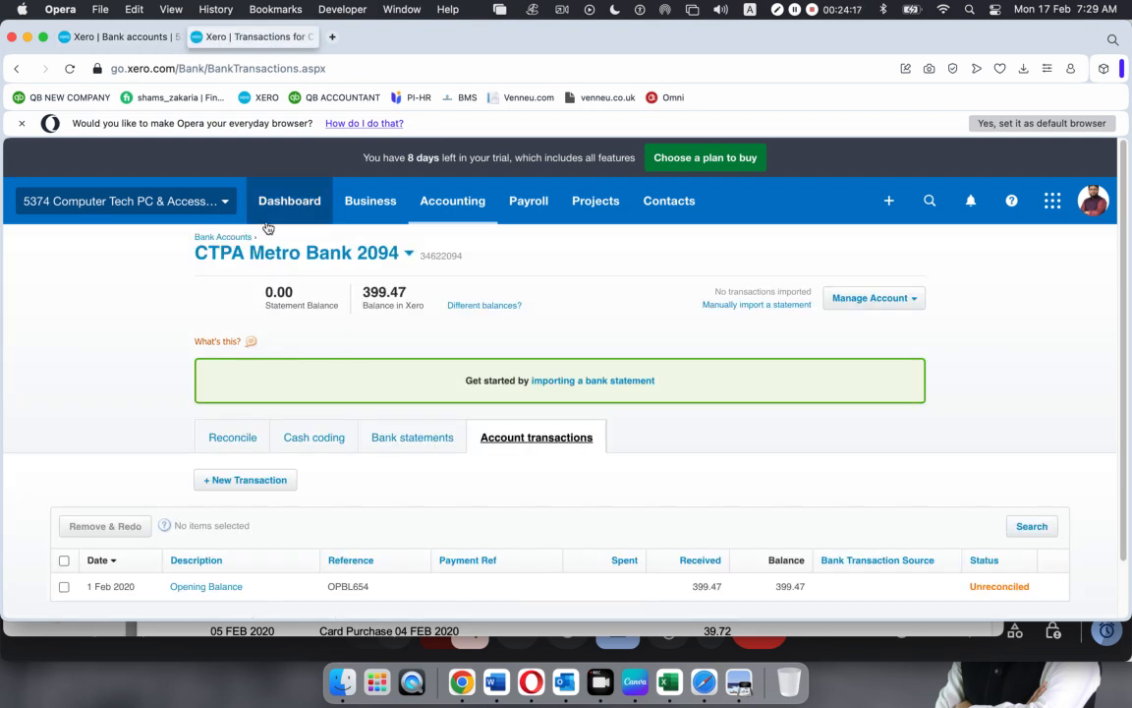
left_click(98, 37)
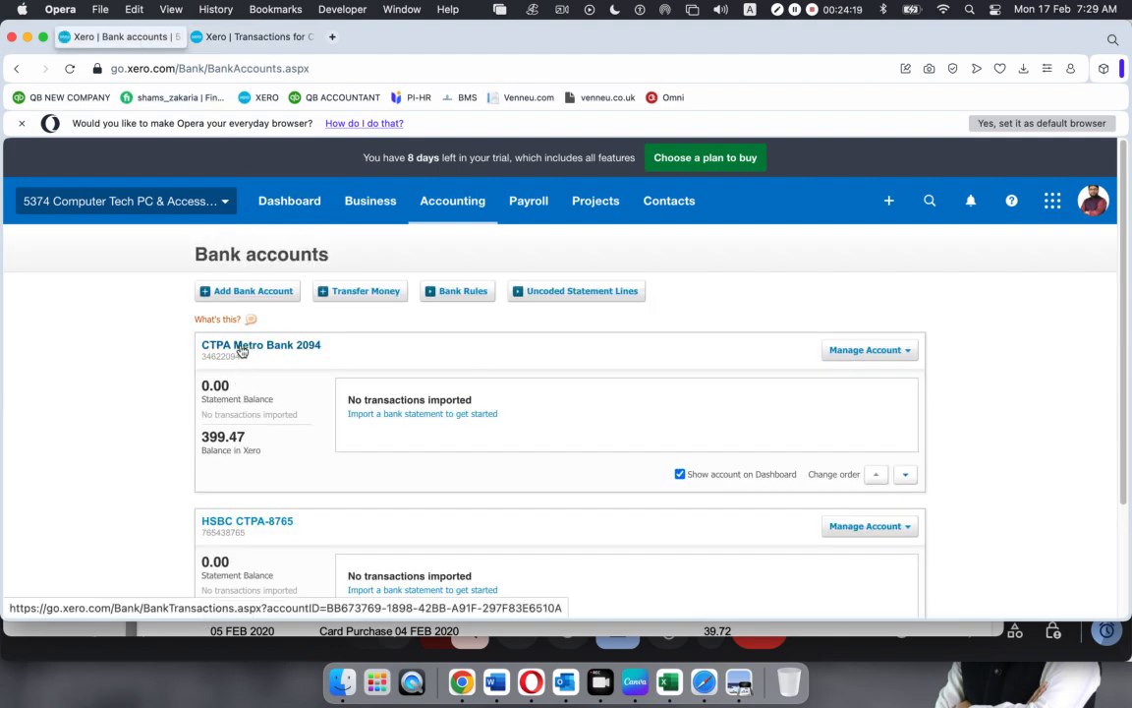
left_click(447, 203)
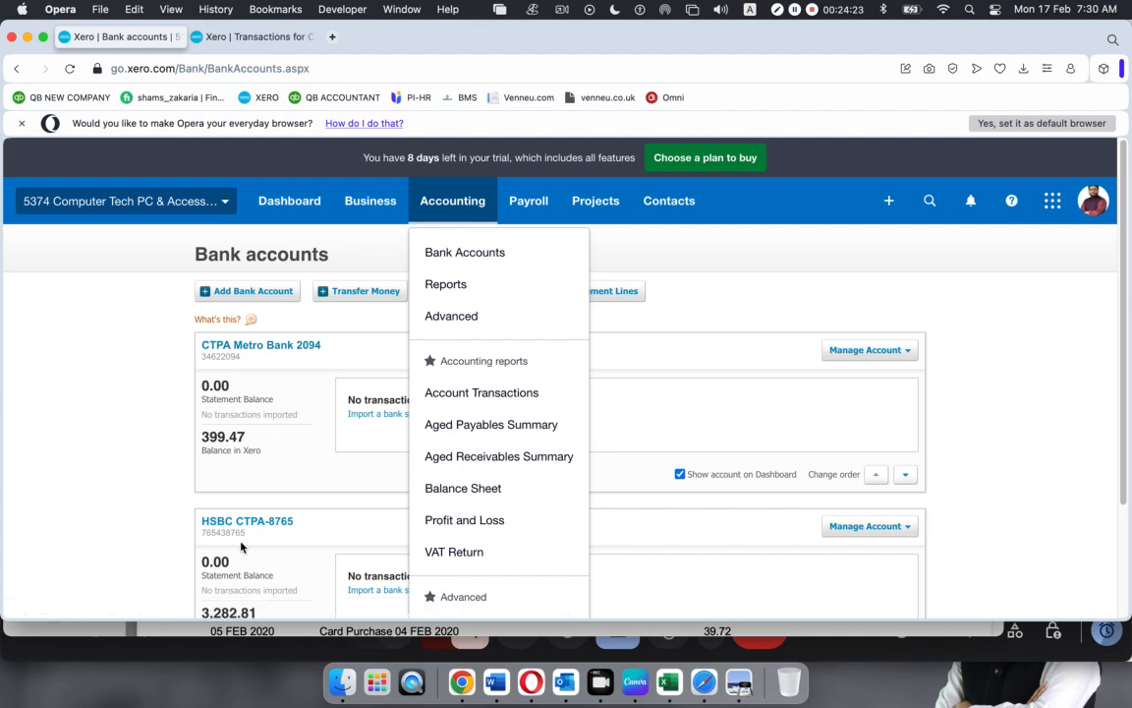
scroll(241, 547, "down", 3)
scroll(242, 546, "up", 3)
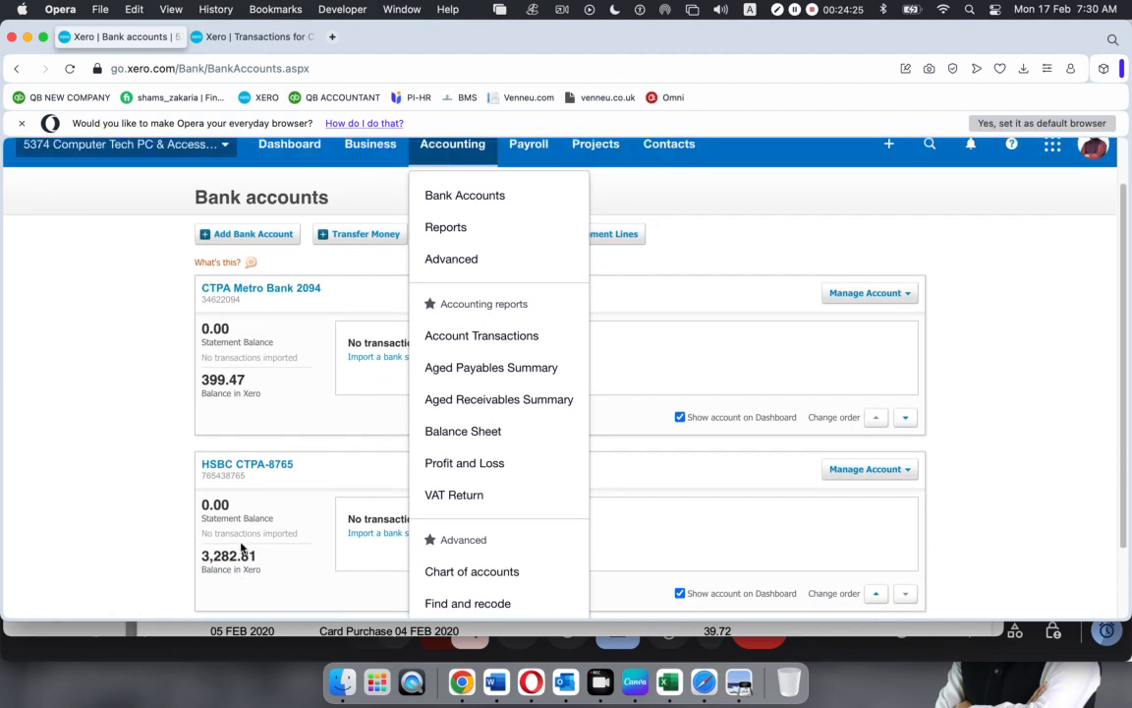
left_click(134, 354)
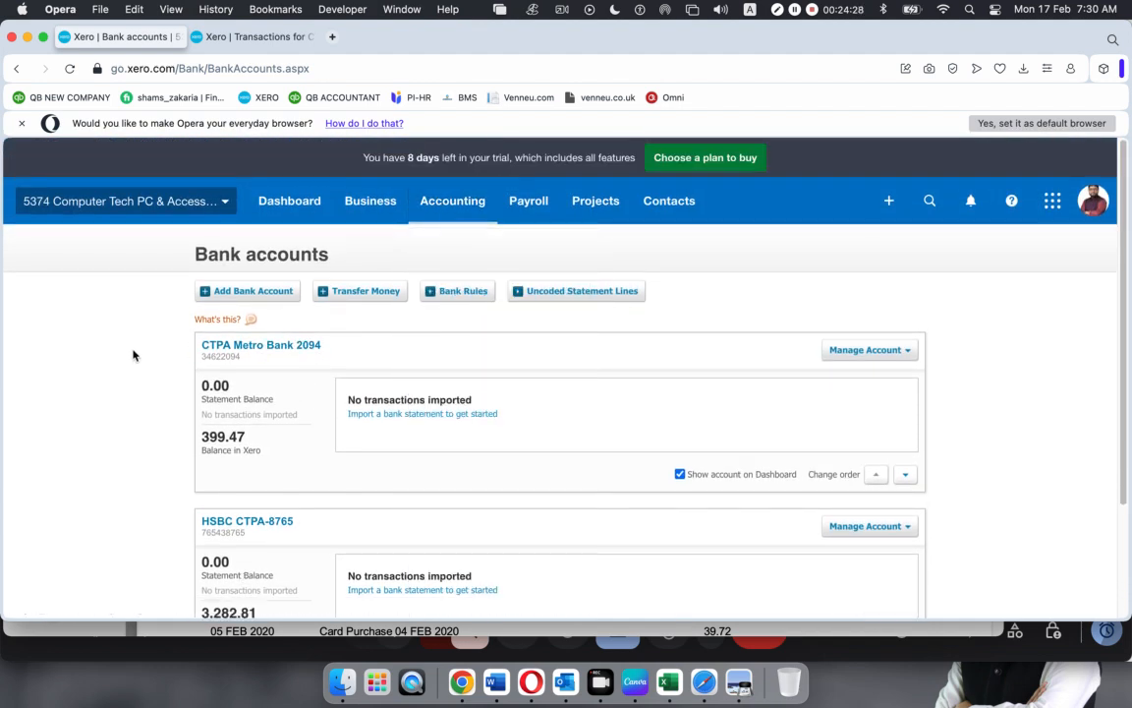
Open CTPA Metro Bank 2094, check its 399.47 opening balance, and view its Bank statements
left_click(273, 348)
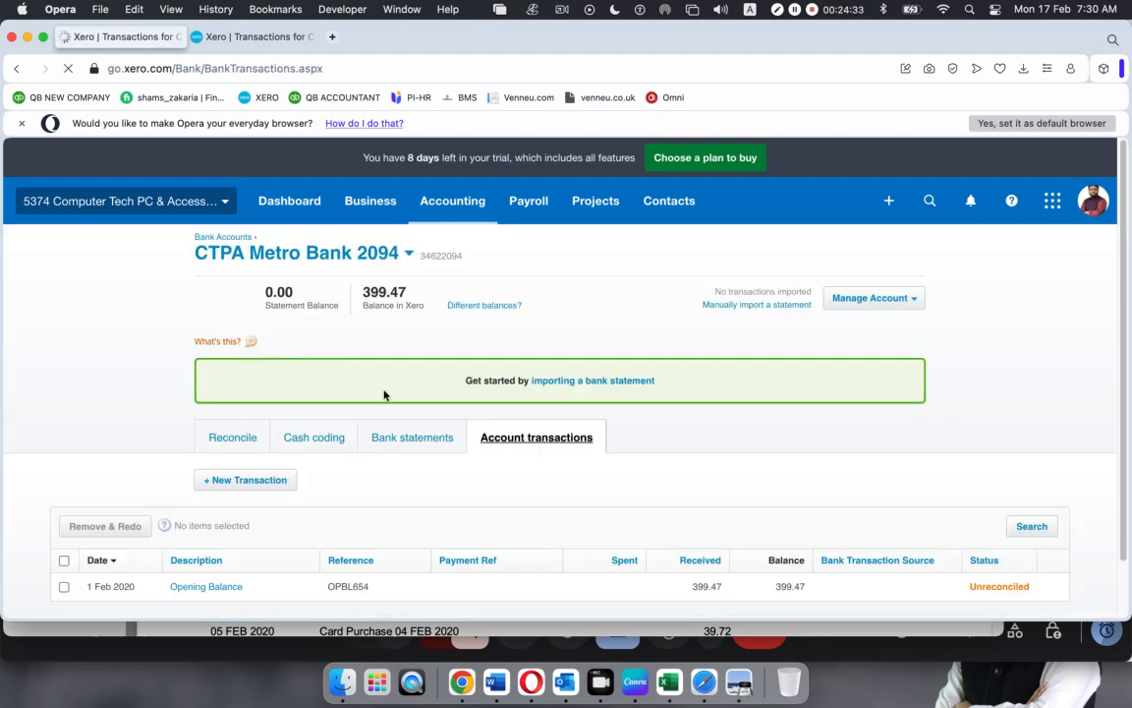
scroll(379, 391, "down", 2)
scroll(383, 394, "up", 2)
left_click(275, 9)
left_click(217, 41)
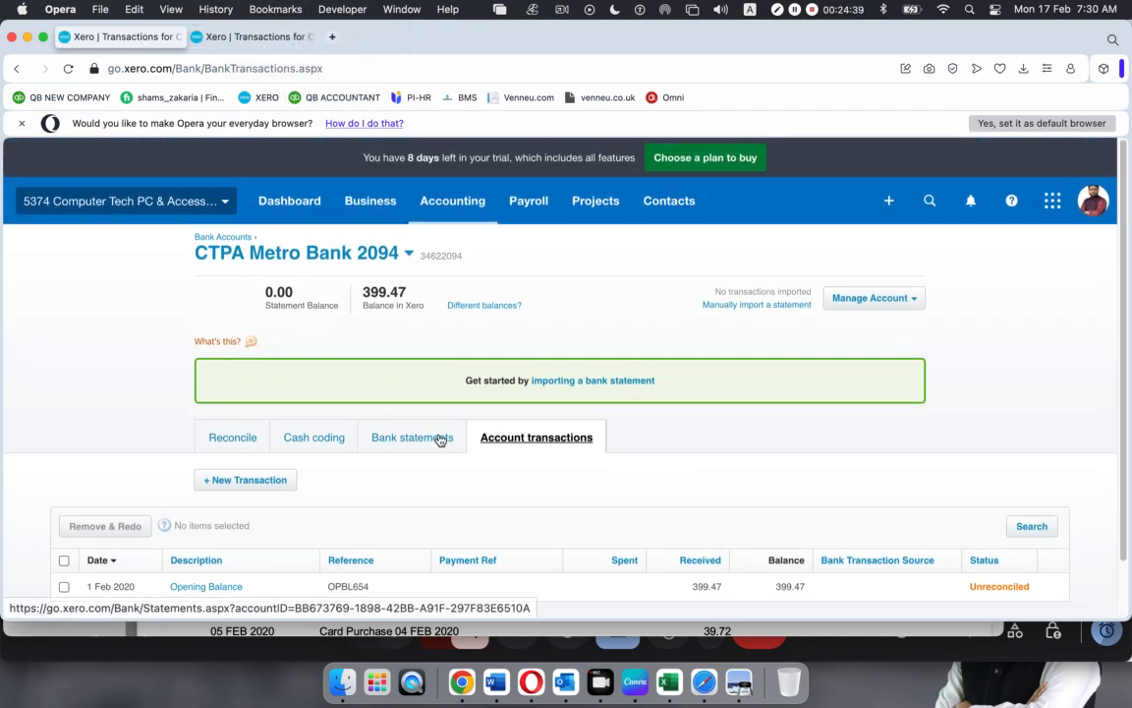
scroll(442, 439, "down", 1)
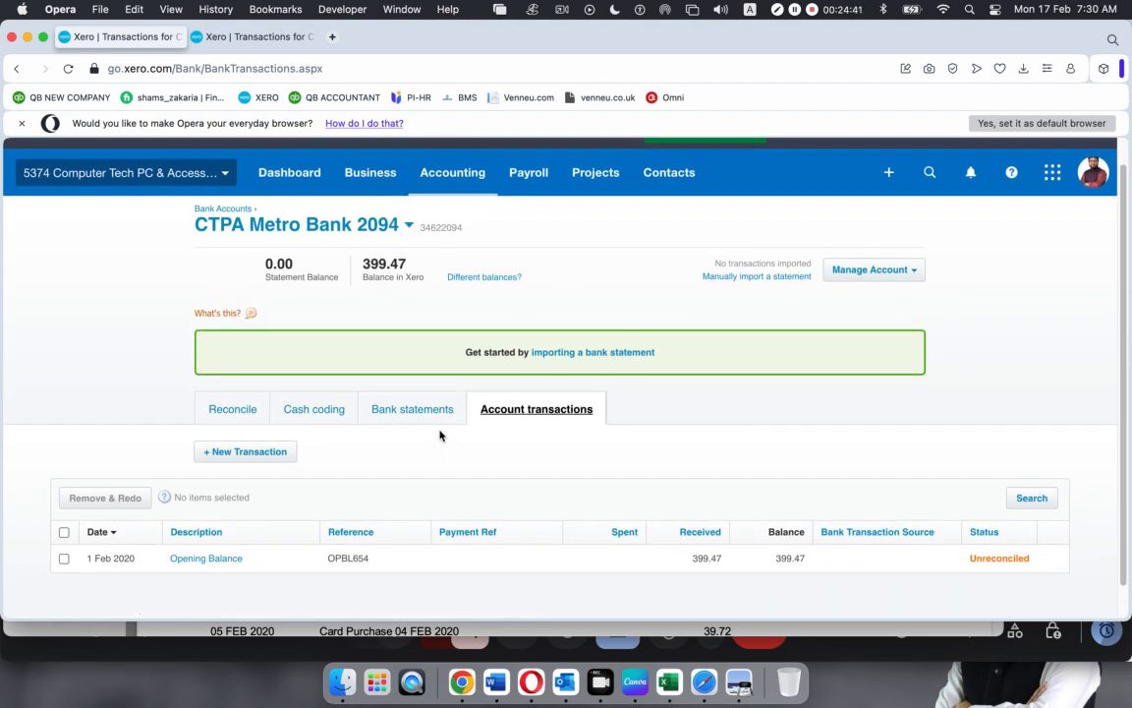
scroll(440, 434, "down", 1)
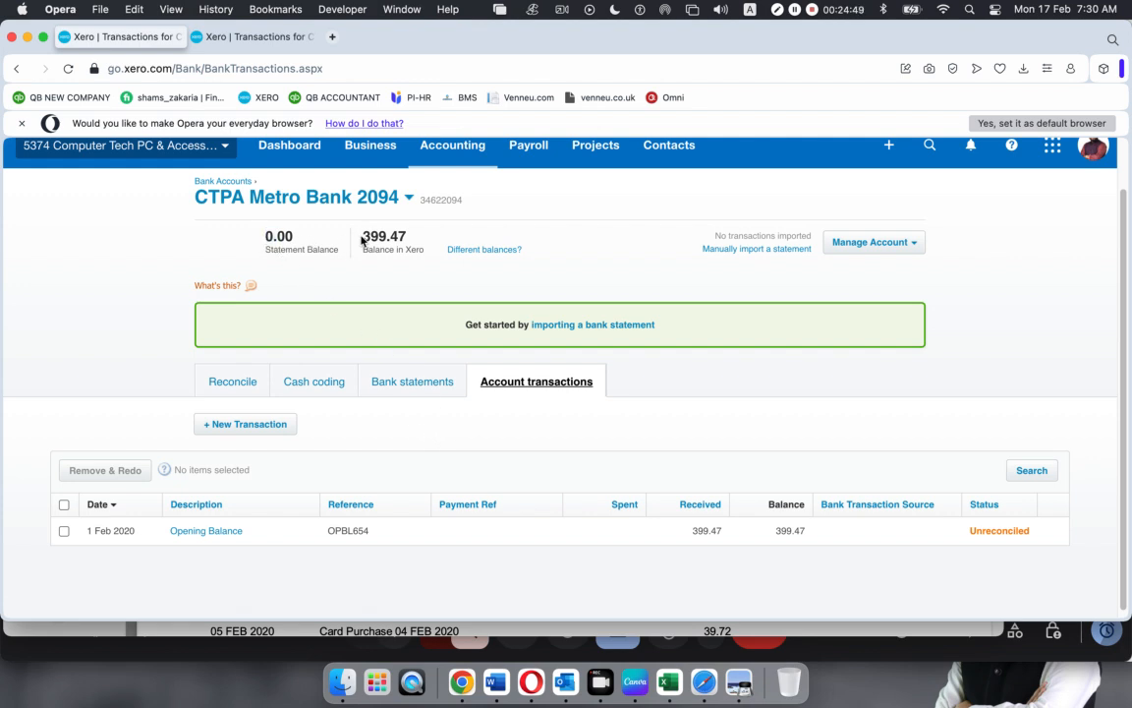
left_click_drag(364, 238, 397, 237)
left_click(413, 238)
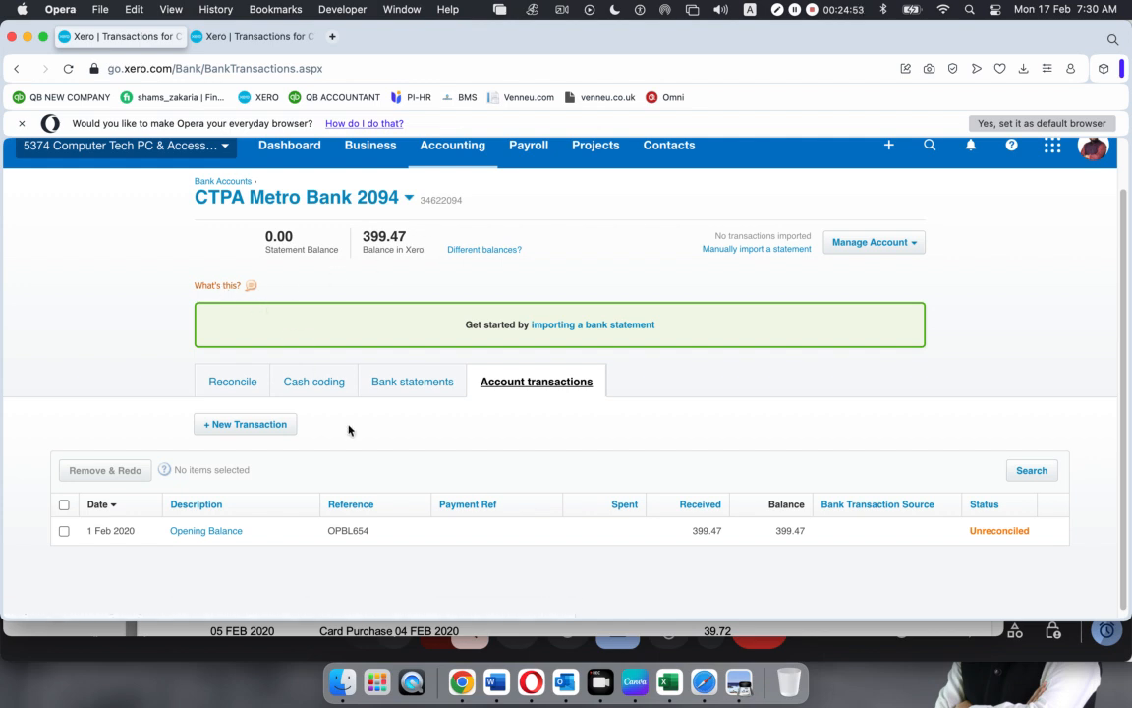
left_click(410, 385)
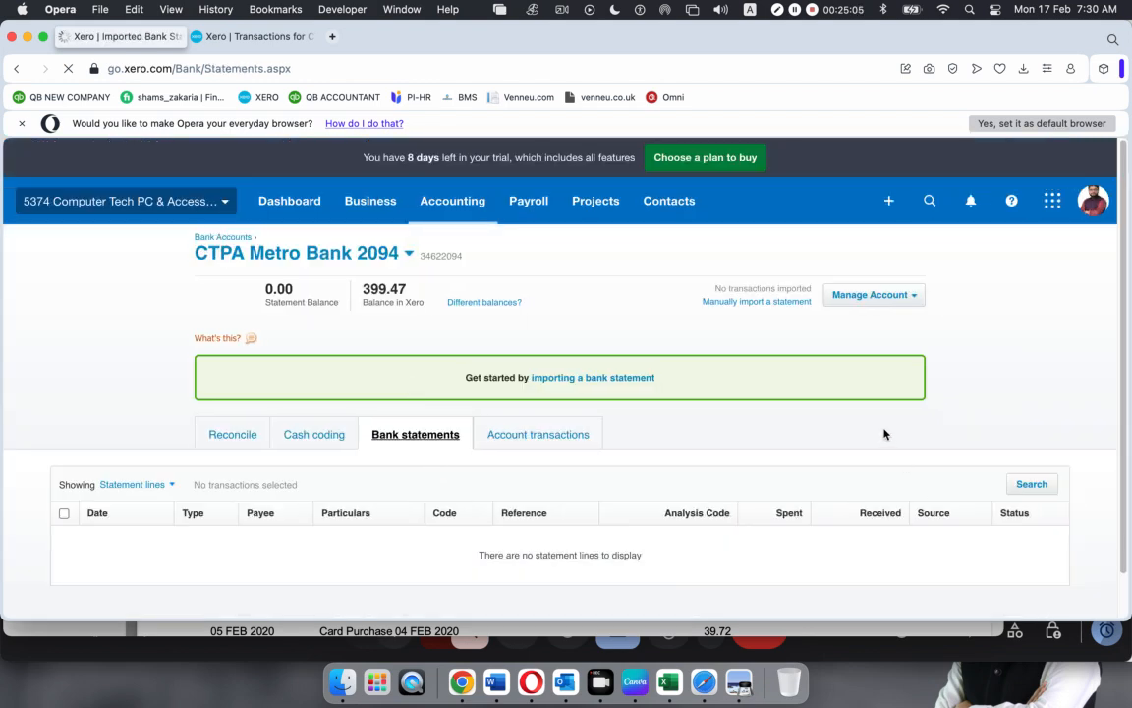
Compare Account transactions with the Bank statements tab, ending on the empty statement lines list
scroll(902, 494, "down", 1)
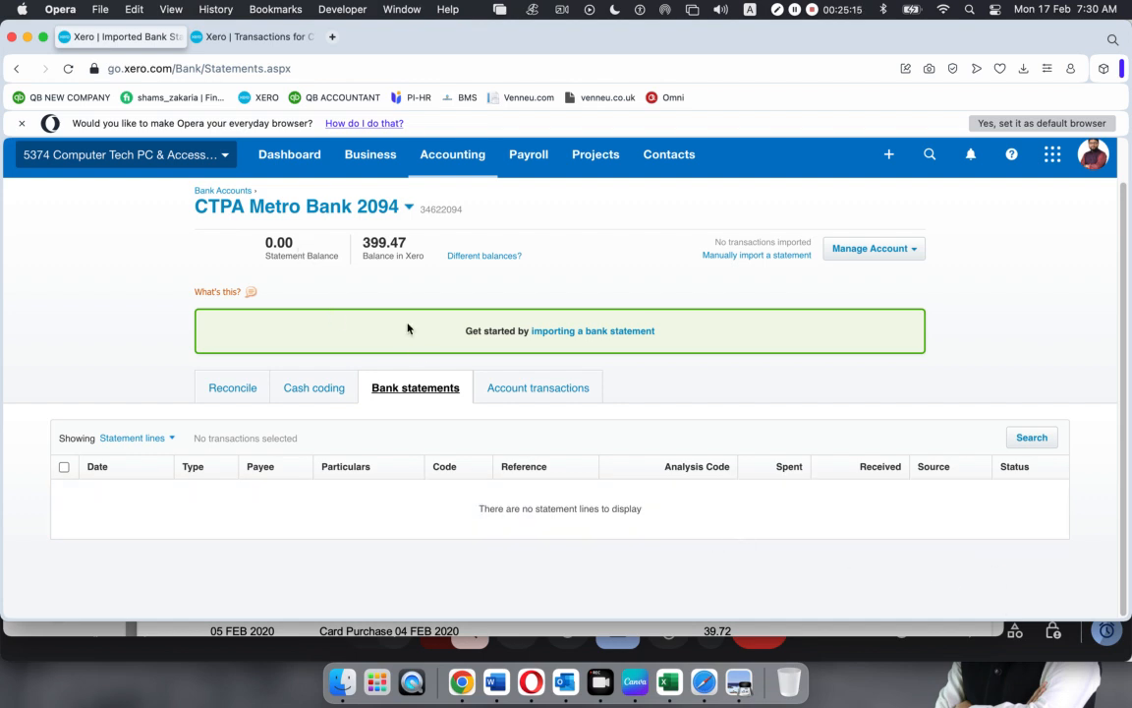
left_click(530, 391)
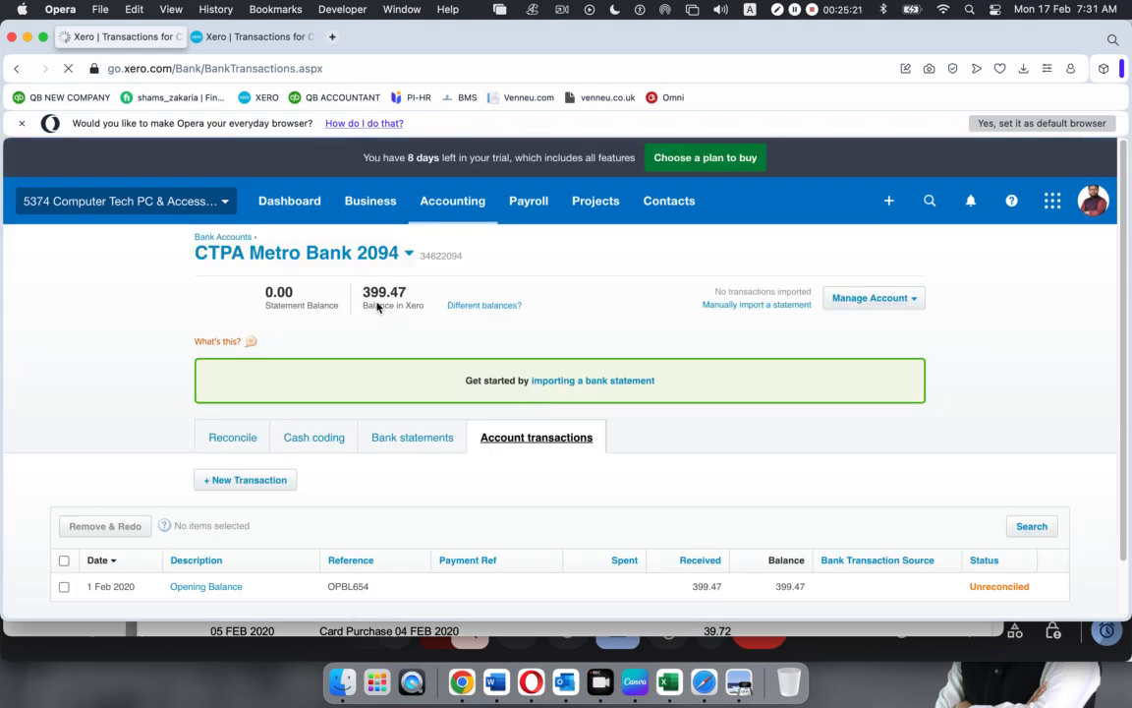
scroll(657, 413, "down", 2)
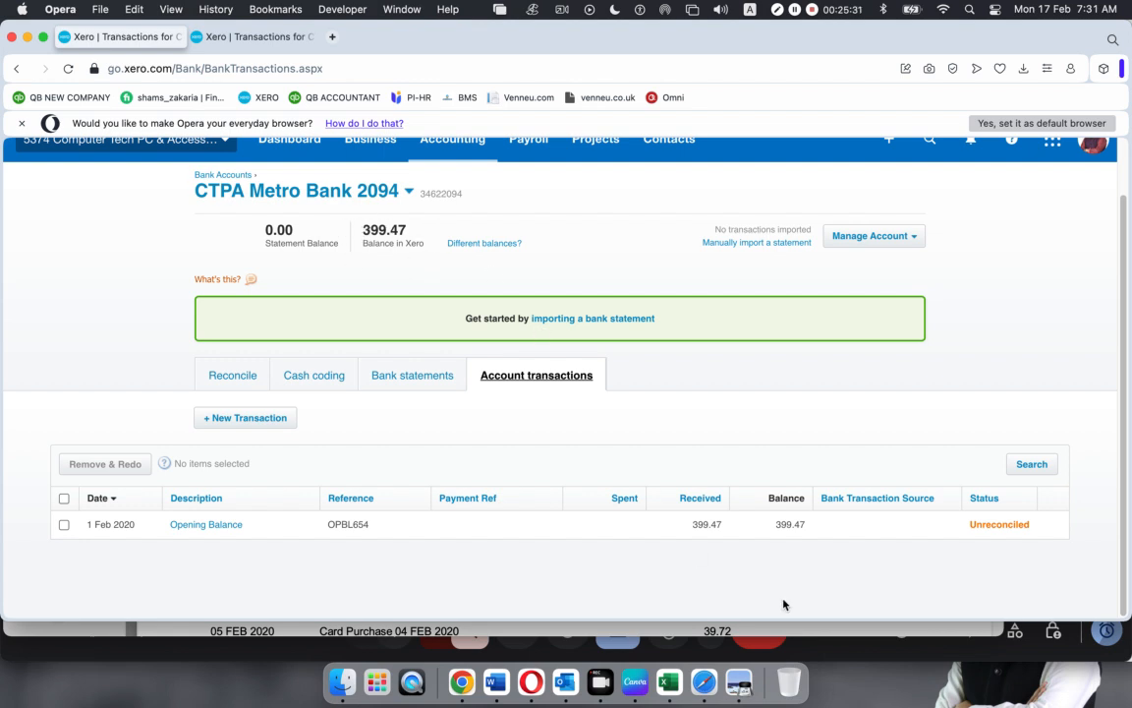
left_click(420, 385)
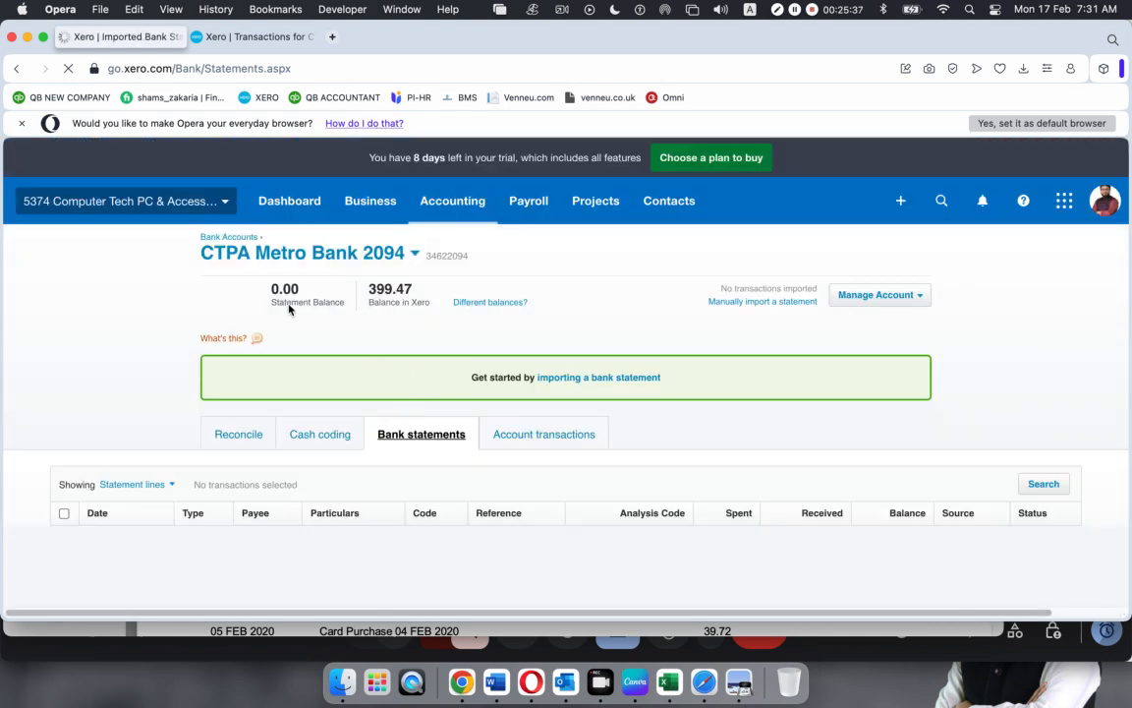
left_click(523, 436)
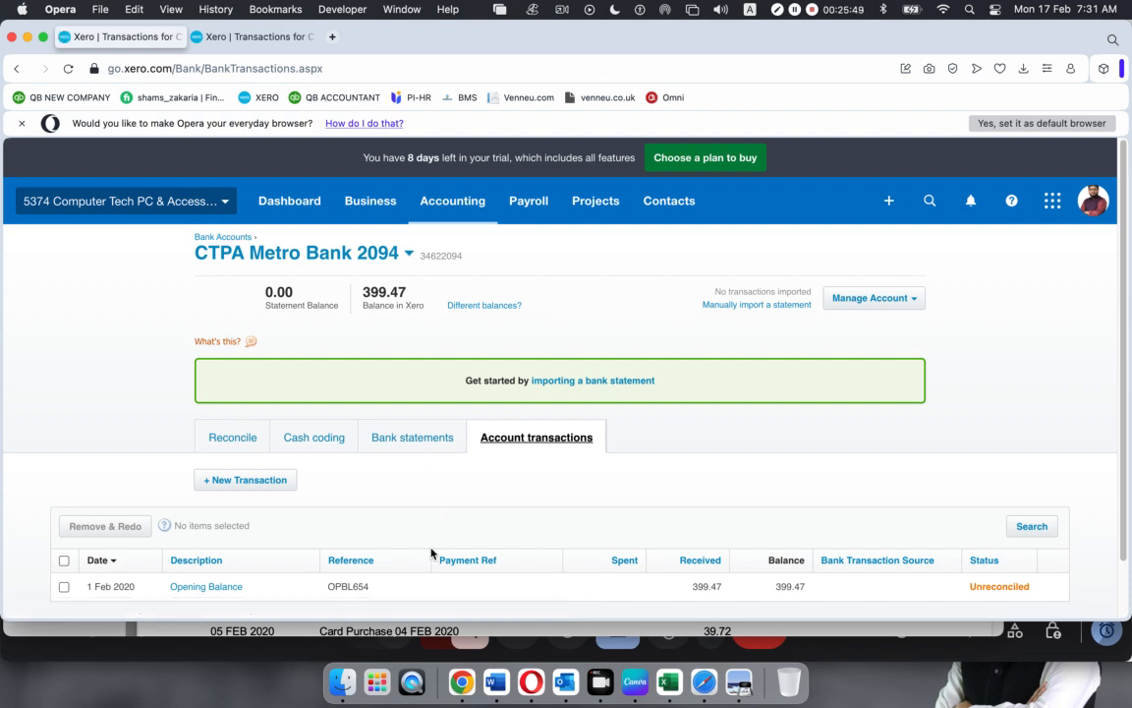
scroll(430, 561, "down", 2)
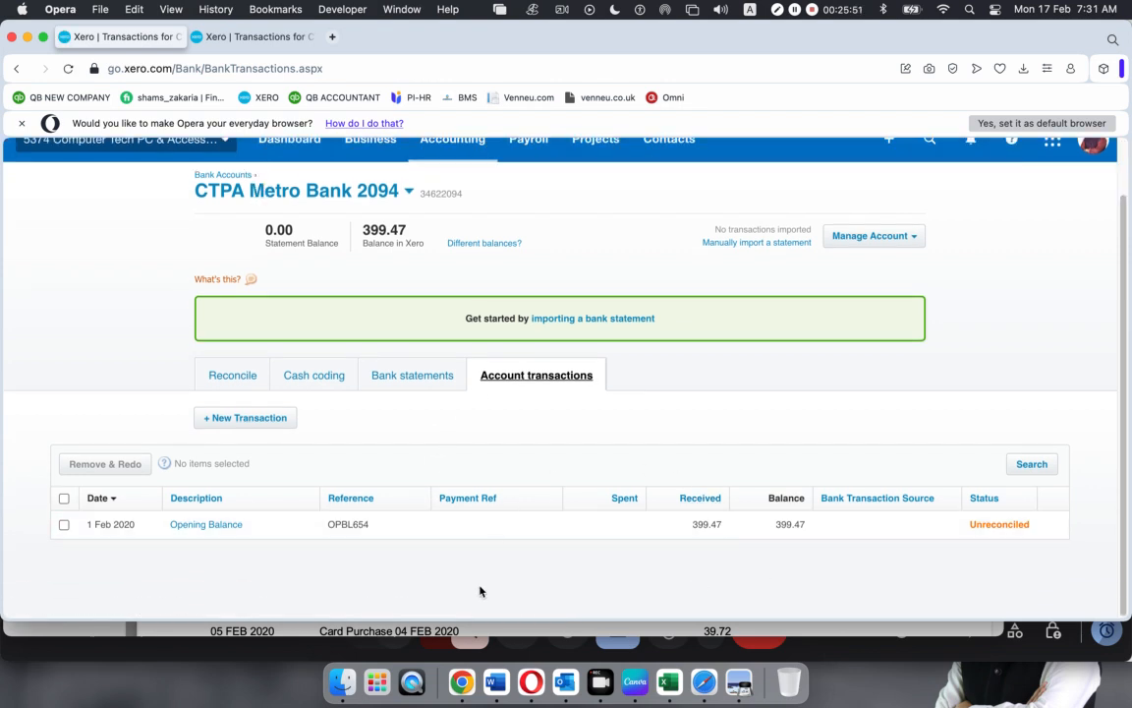
scroll(600, 577, "up", 2)
scroll(601, 577, "up", 1)
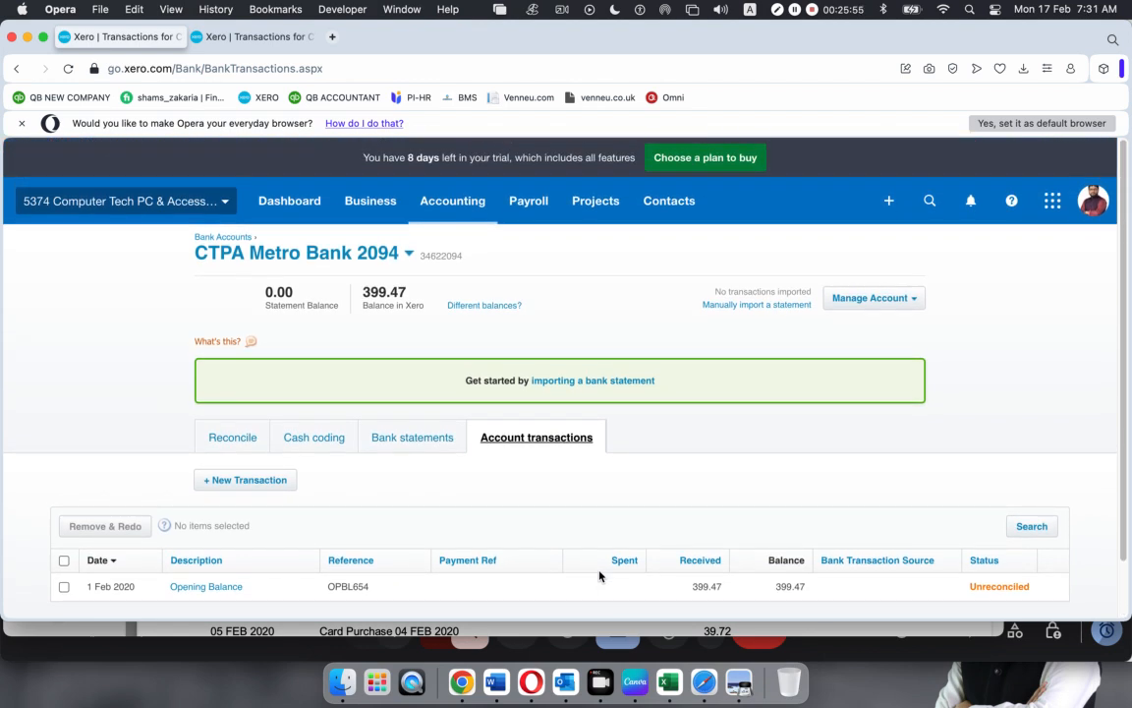
scroll(599, 575, "down", 2)
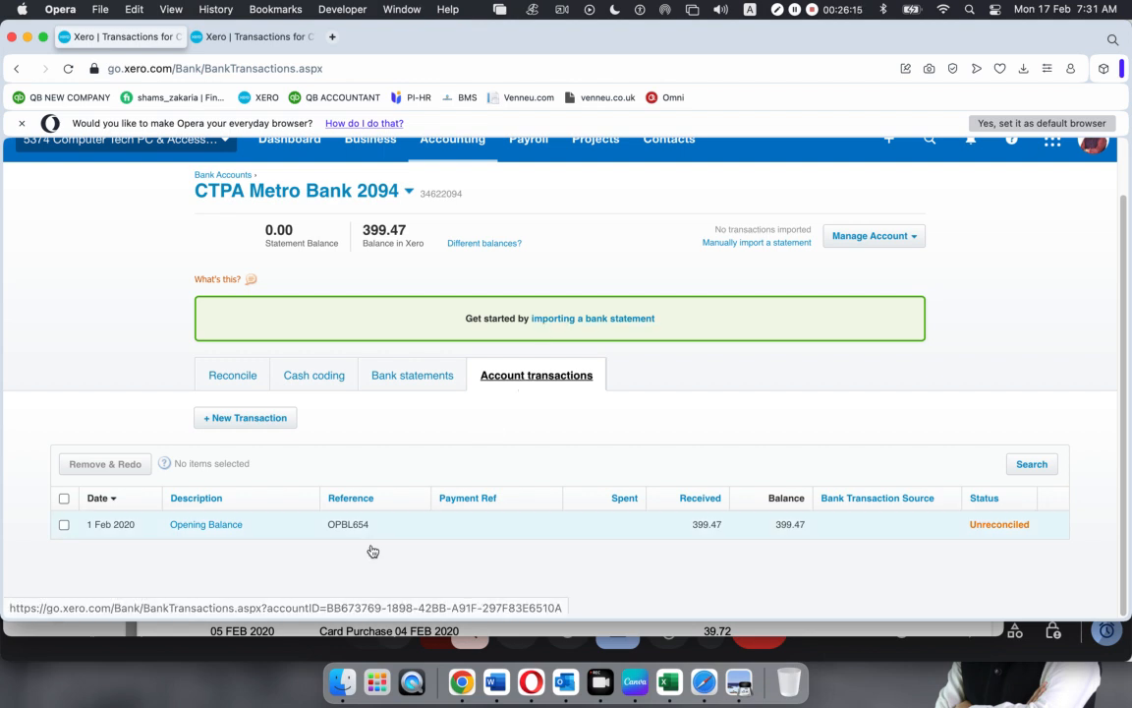
left_click(393, 371)
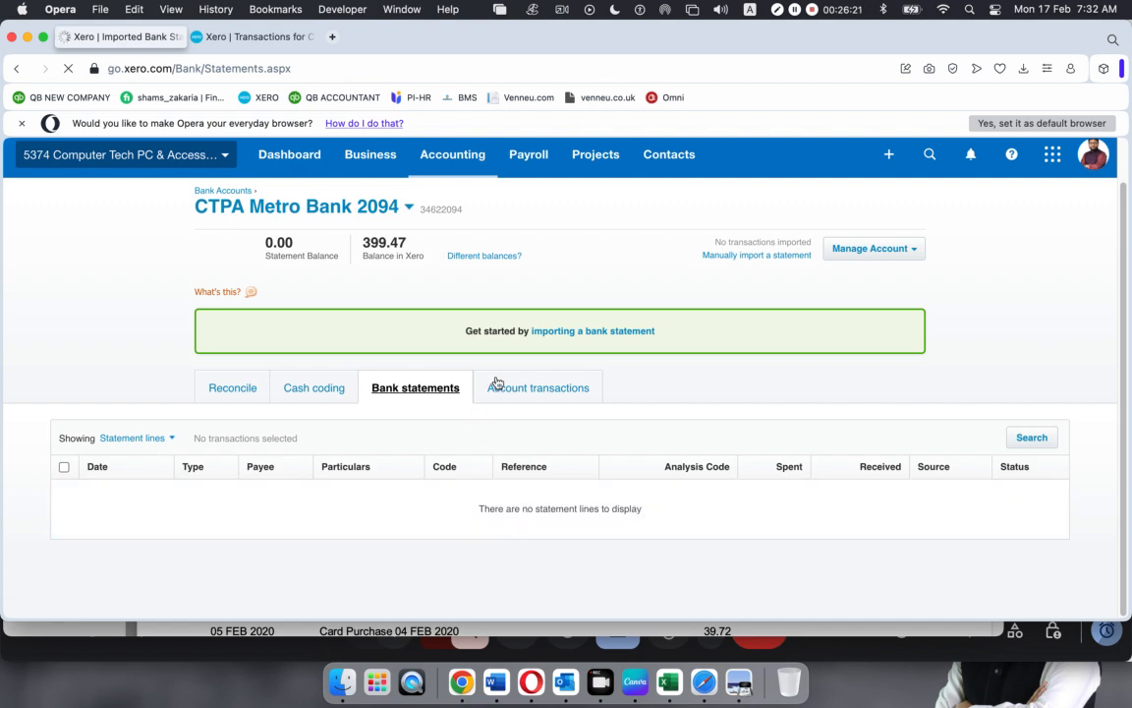
Recheck both tabs, then open the 1 Feb 2020 Opening Balance Receive Money transaction of 399.47
left_click(535, 389)
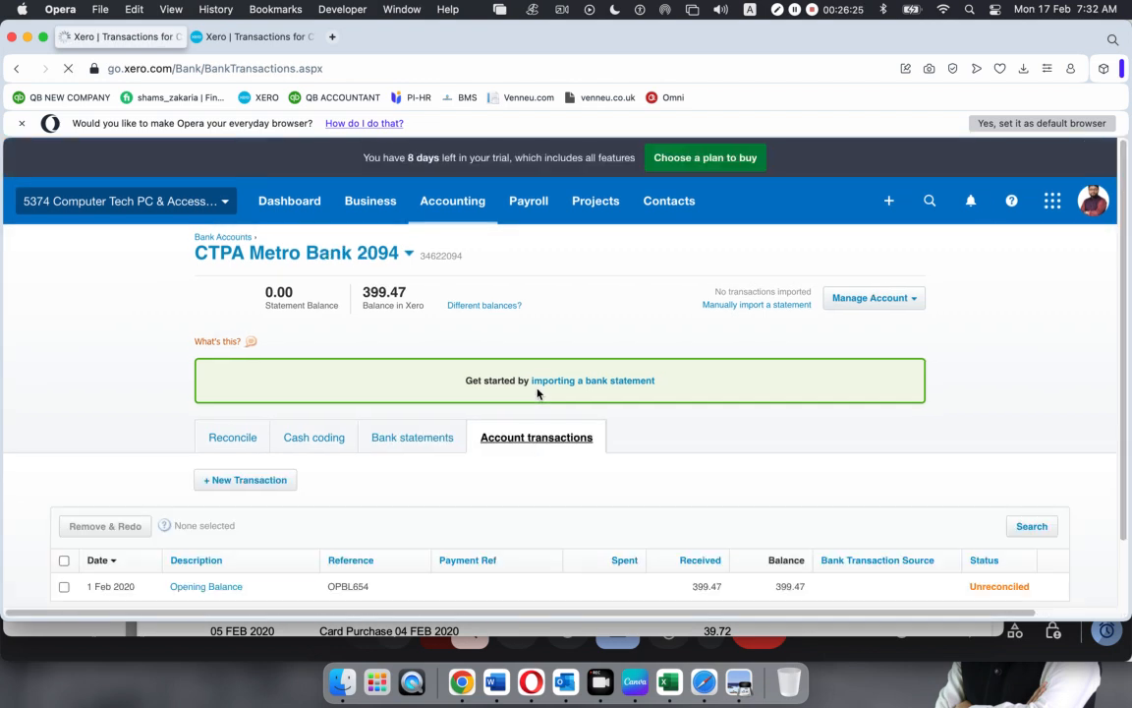
scroll(480, 499, "down", 2)
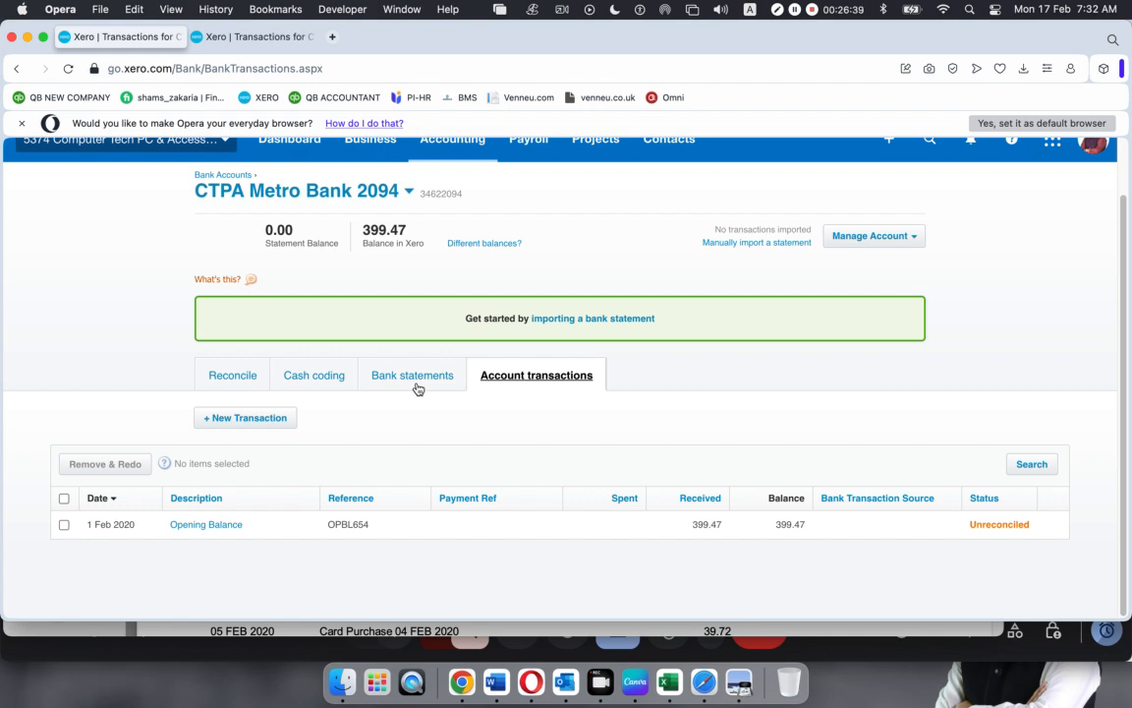
left_click(409, 380)
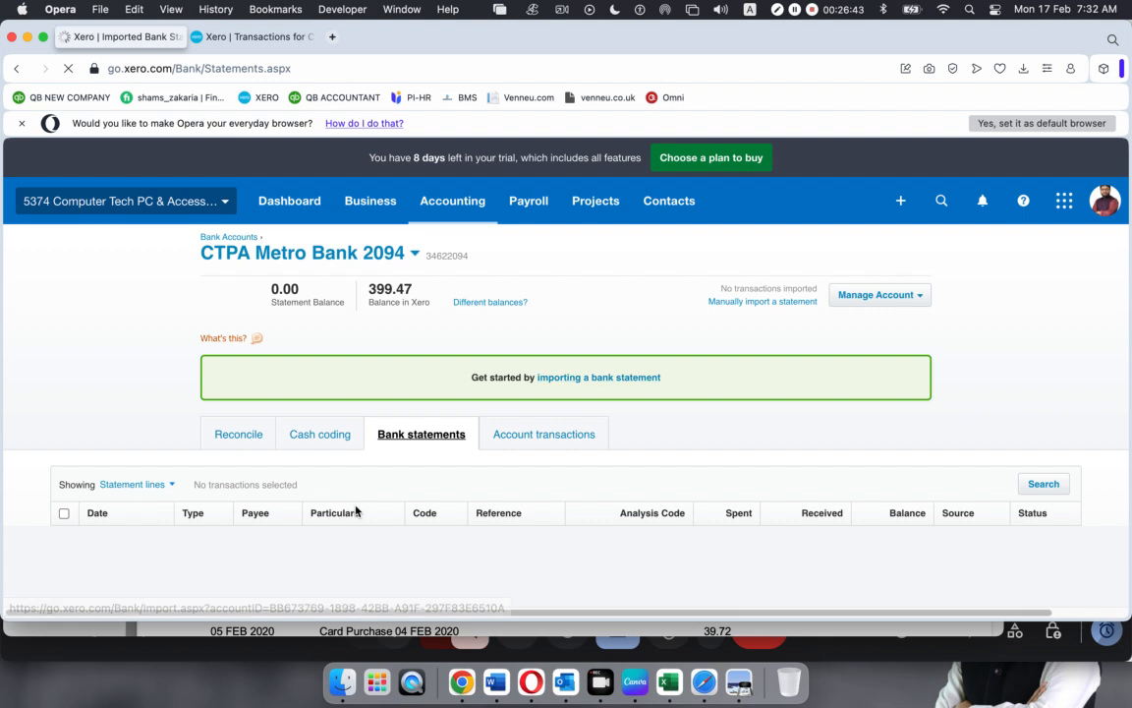
left_click(535, 437)
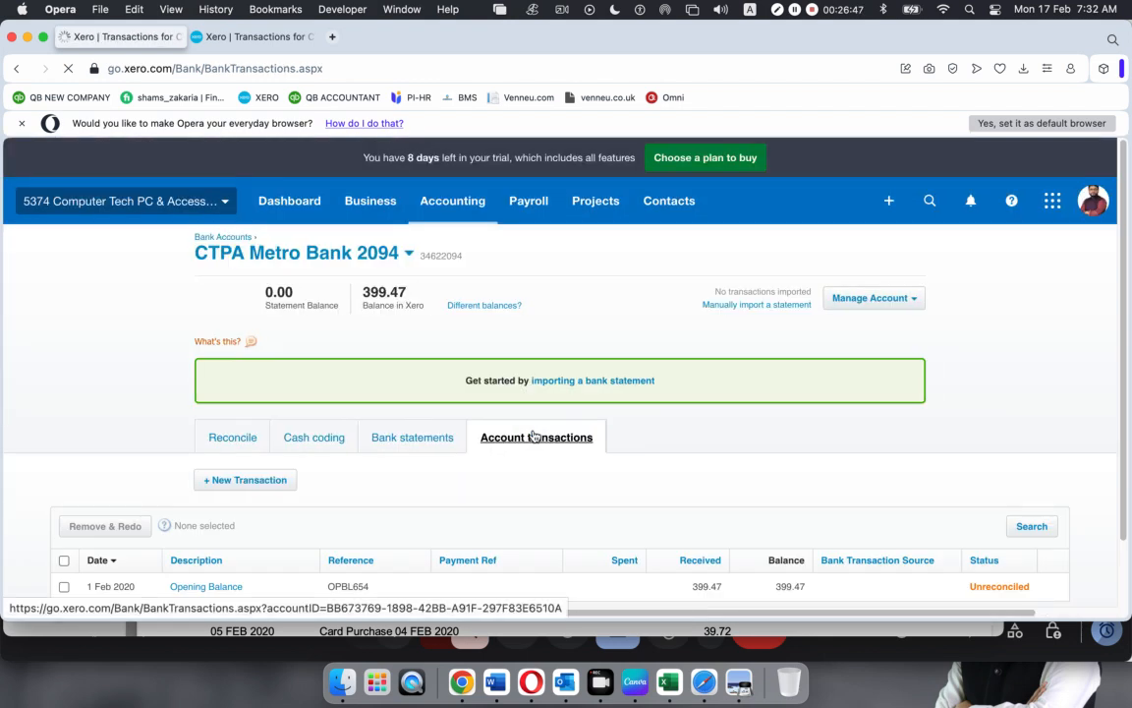
scroll(535, 436, "down", 2)
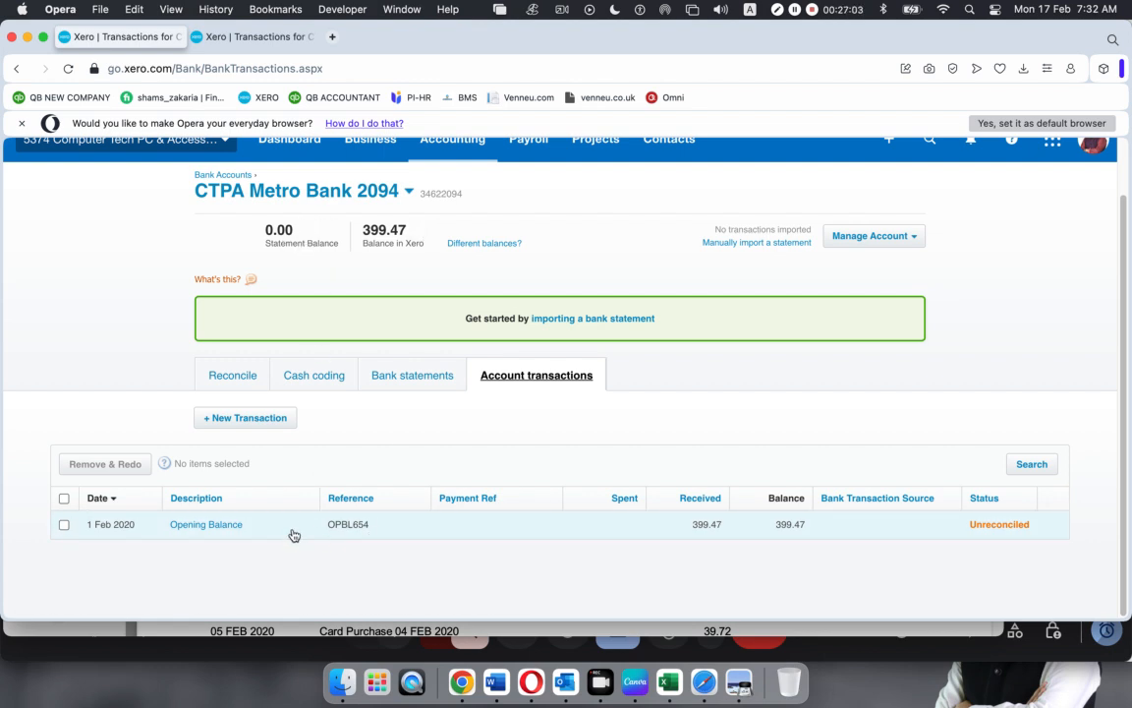
left_click(481, 529)
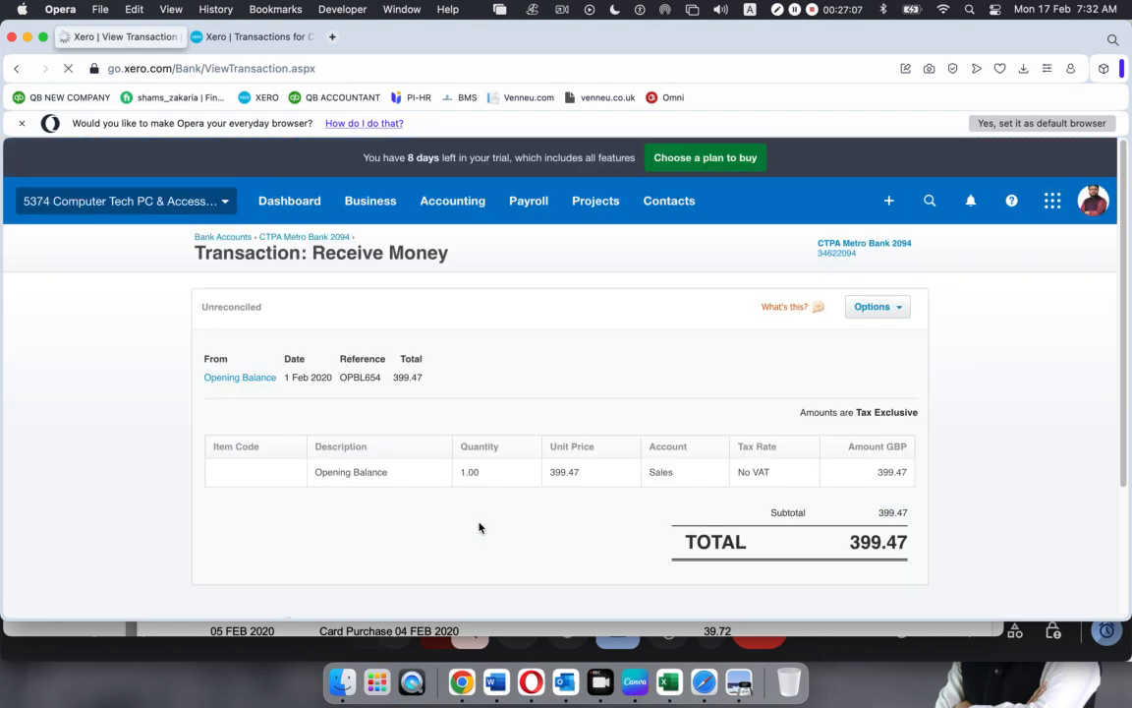
Mark the 399.47 Opening Balance as reconciled and return to the Metro Bank account page
left_click(897, 309)
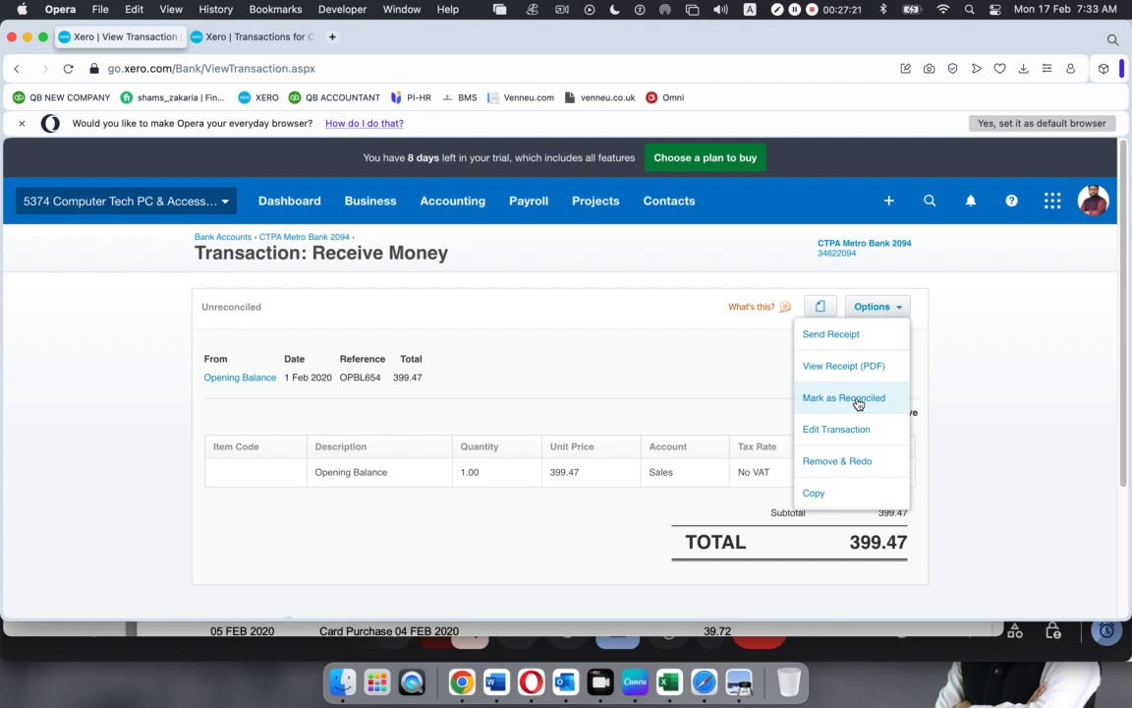
left_click(854, 402)
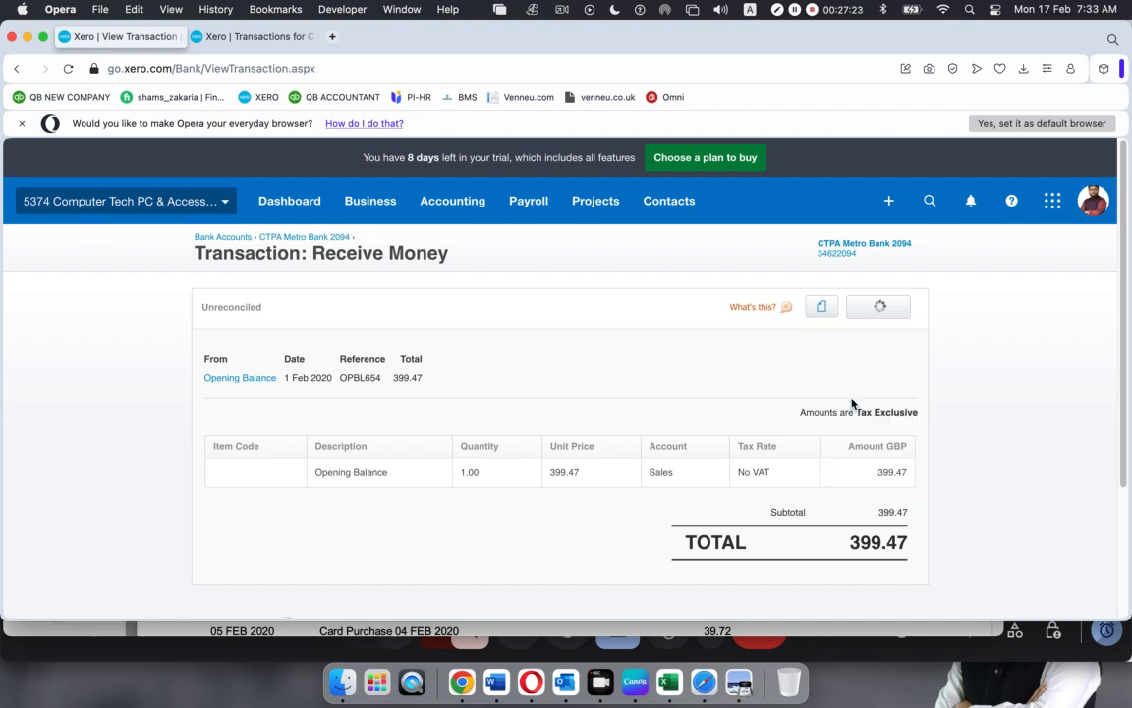
left_click(503, 443)
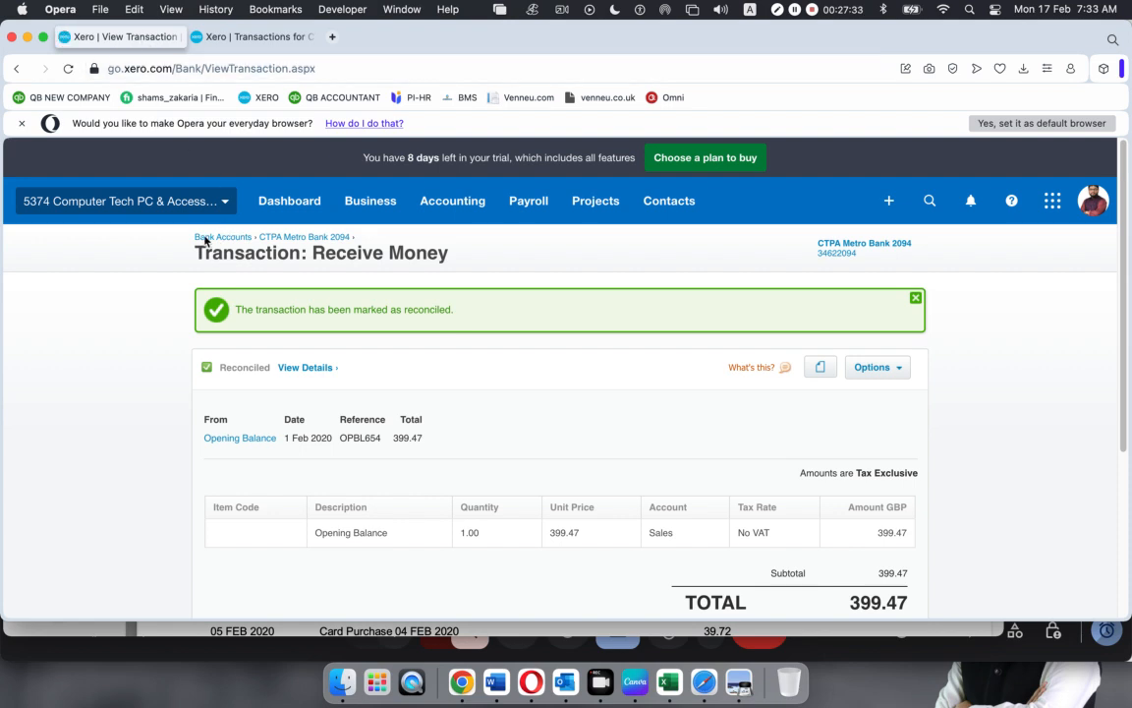
left_click(303, 238)
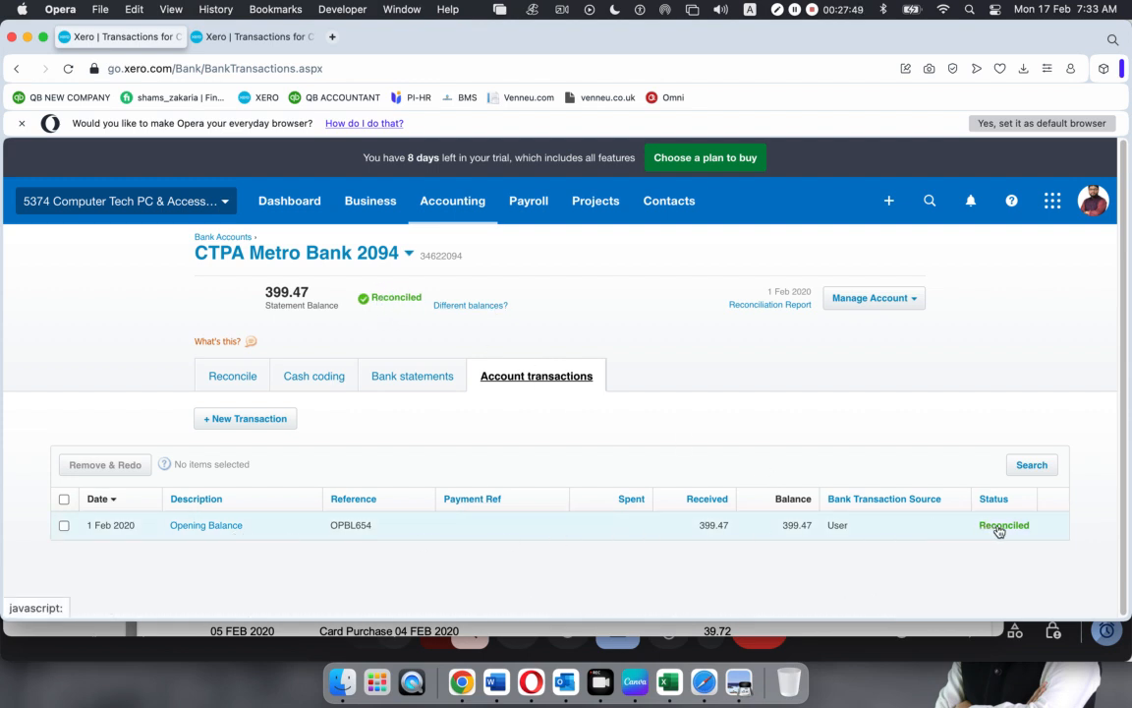
View the reconciled Opening Balance statement line, then bring the Metro Bank statement PDF forward in Preview
left_click(405, 383)
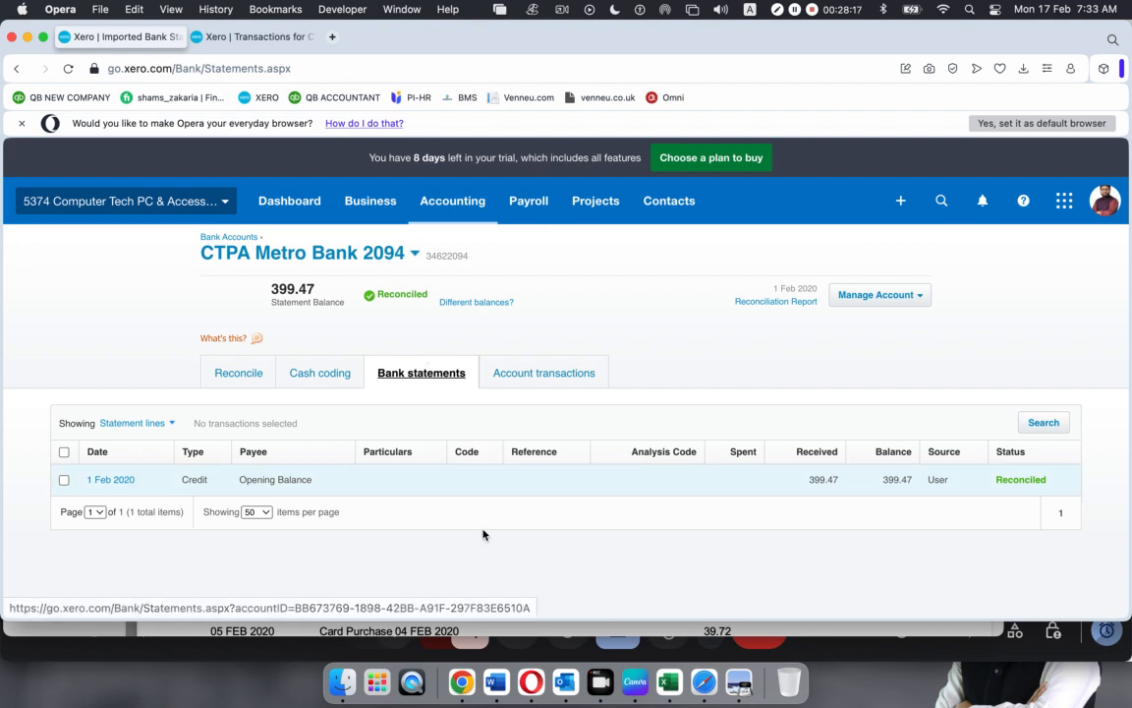
left_click(739, 678)
scroll(481, 427, "down", 1)
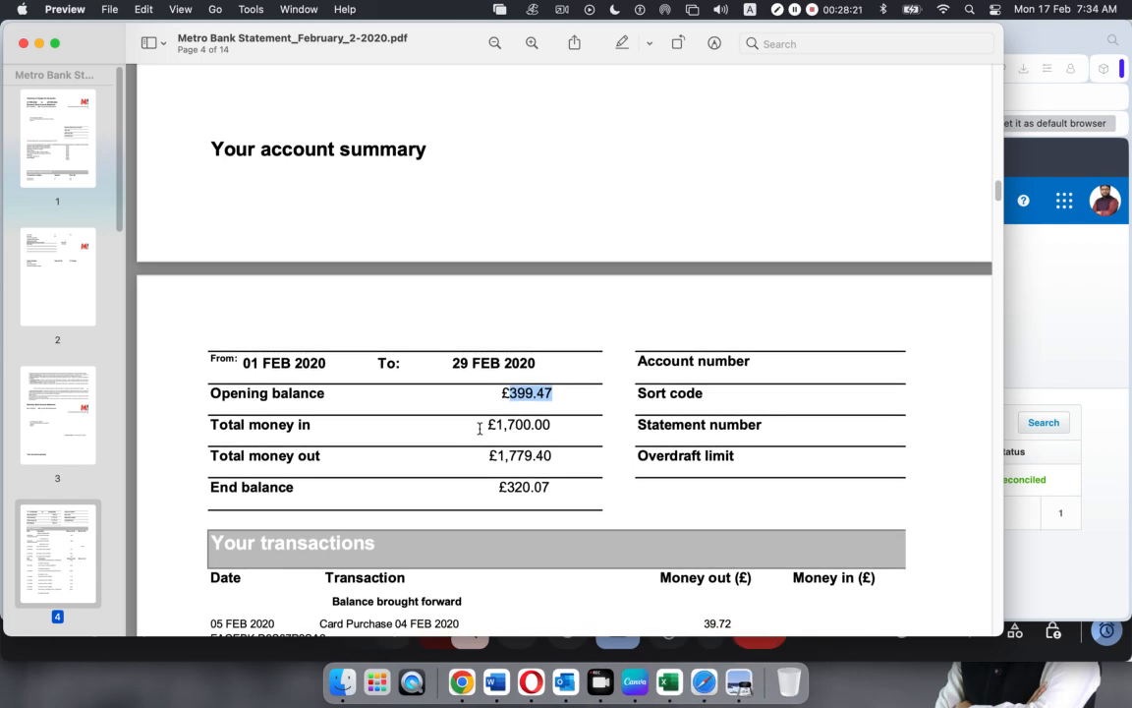
scroll(480, 427, "down", 10)
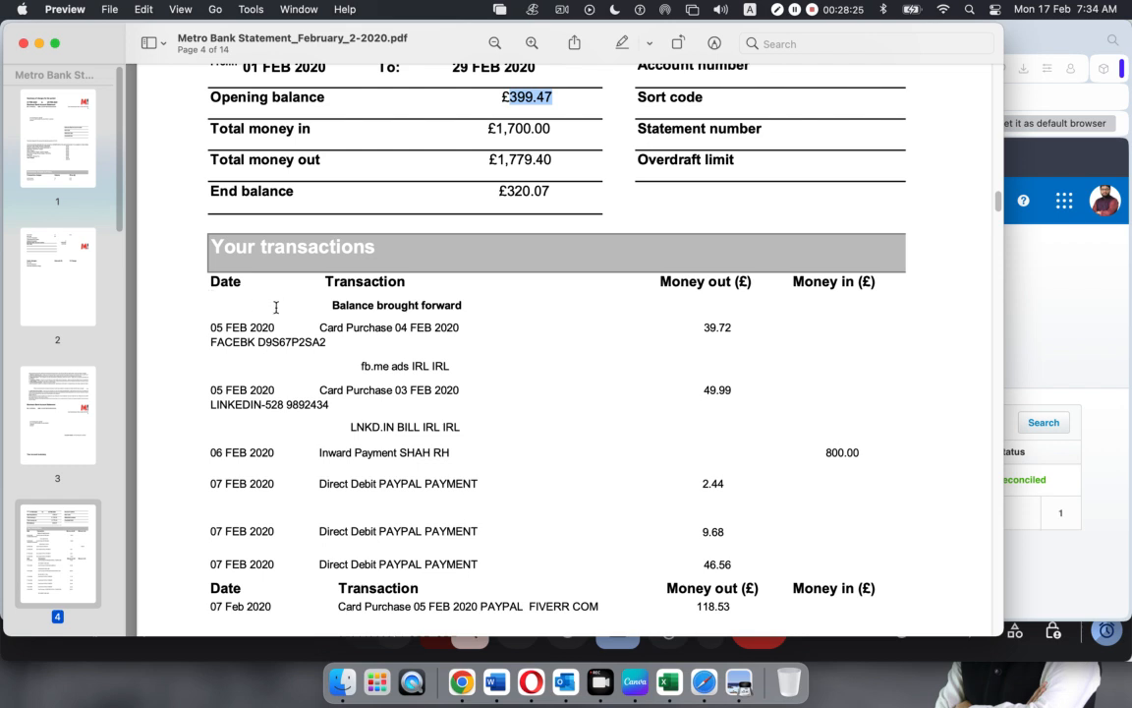
left_click_drag(216, 247, 376, 247)
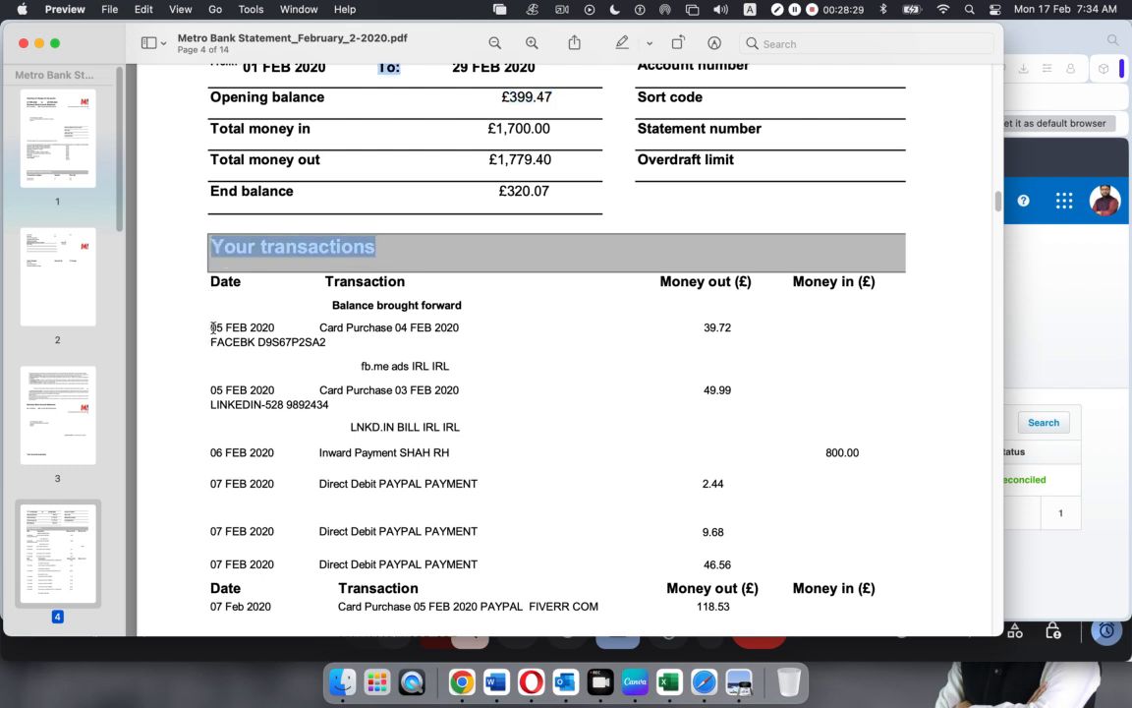
left_click_drag(207, 327, 675, 337)
left_click(384, 421)
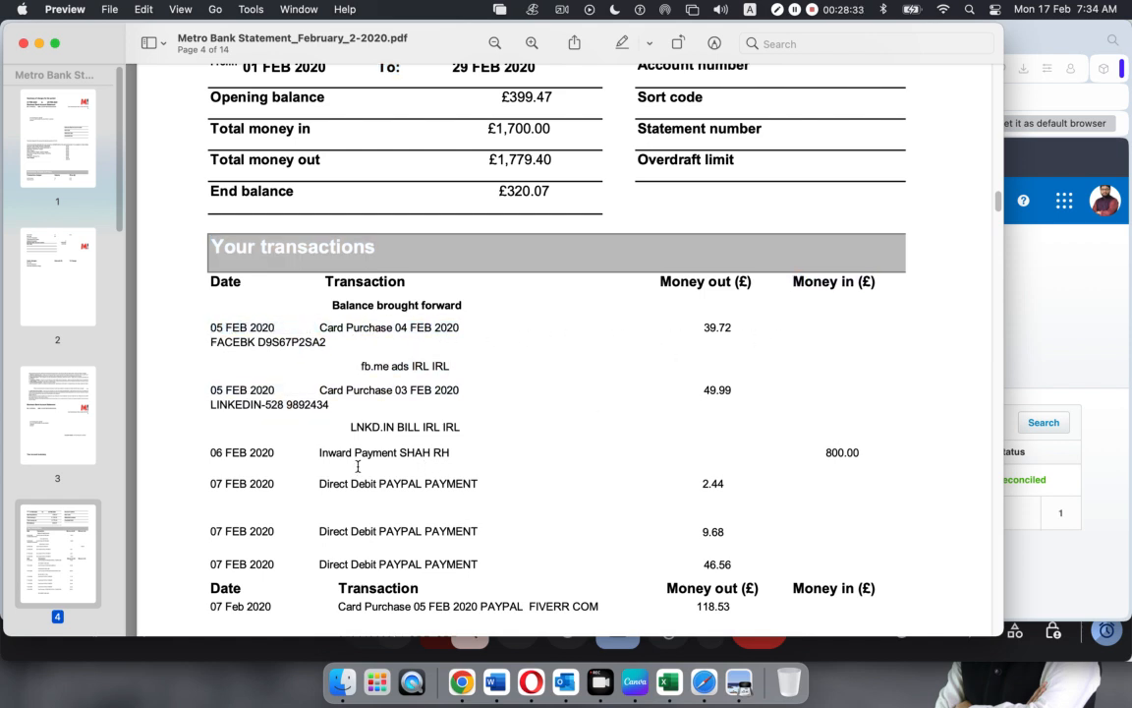
left_click_drag(210, 331, 314, 327)
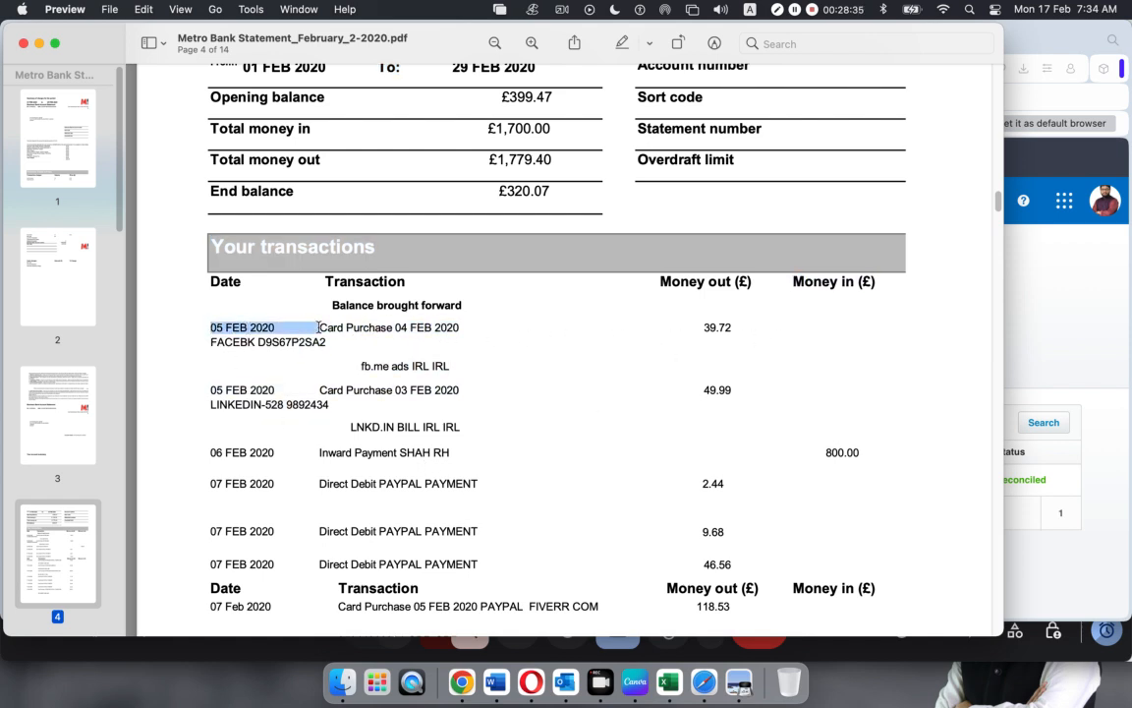
left_click(693, 323)
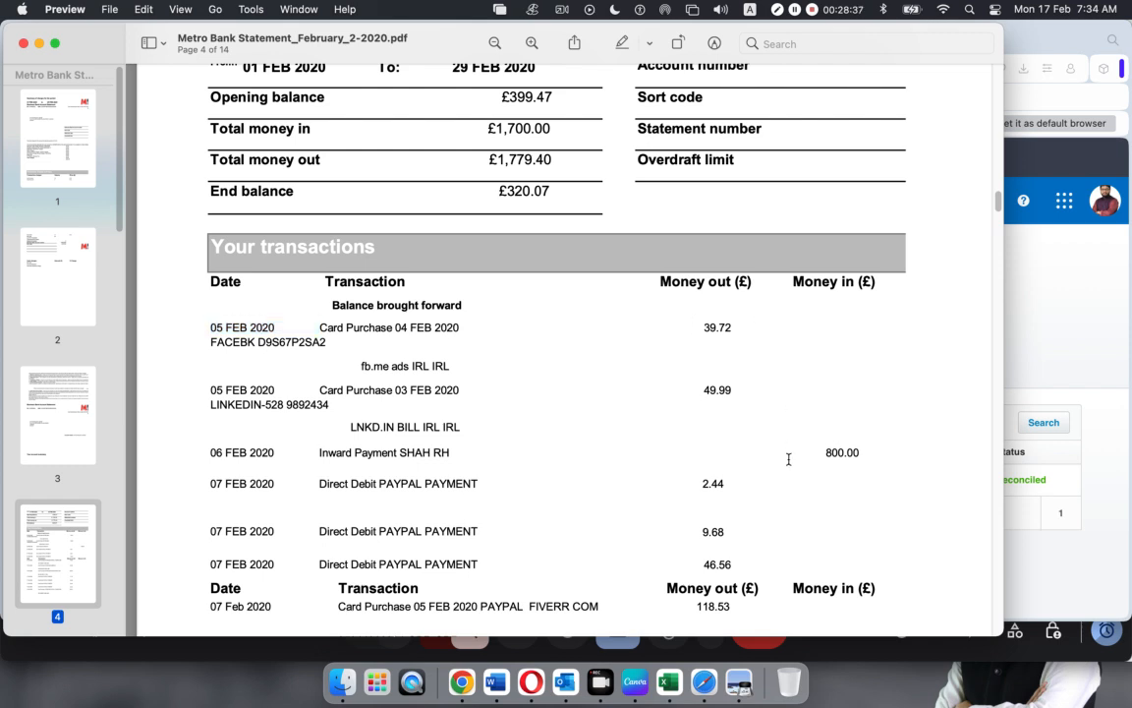
scroll(607, 505, "down", 1)
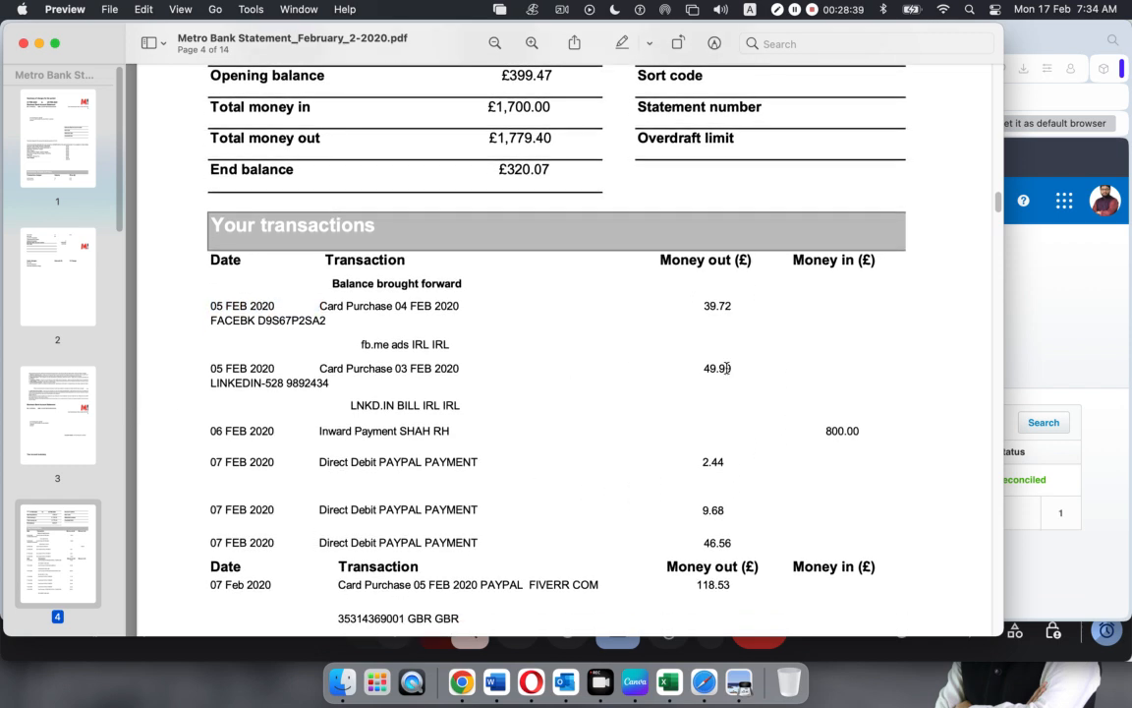
double_click(828, 430)
scroll(492, 500, "down", 10)
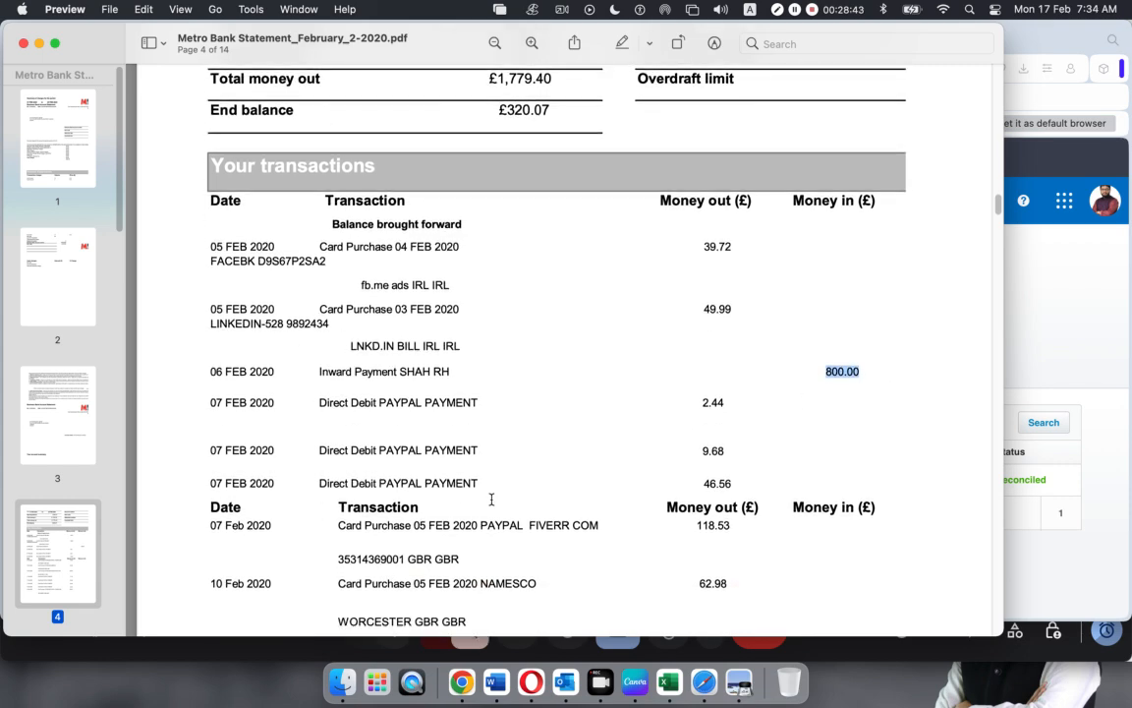
scroll(491, 500, "down", 15)
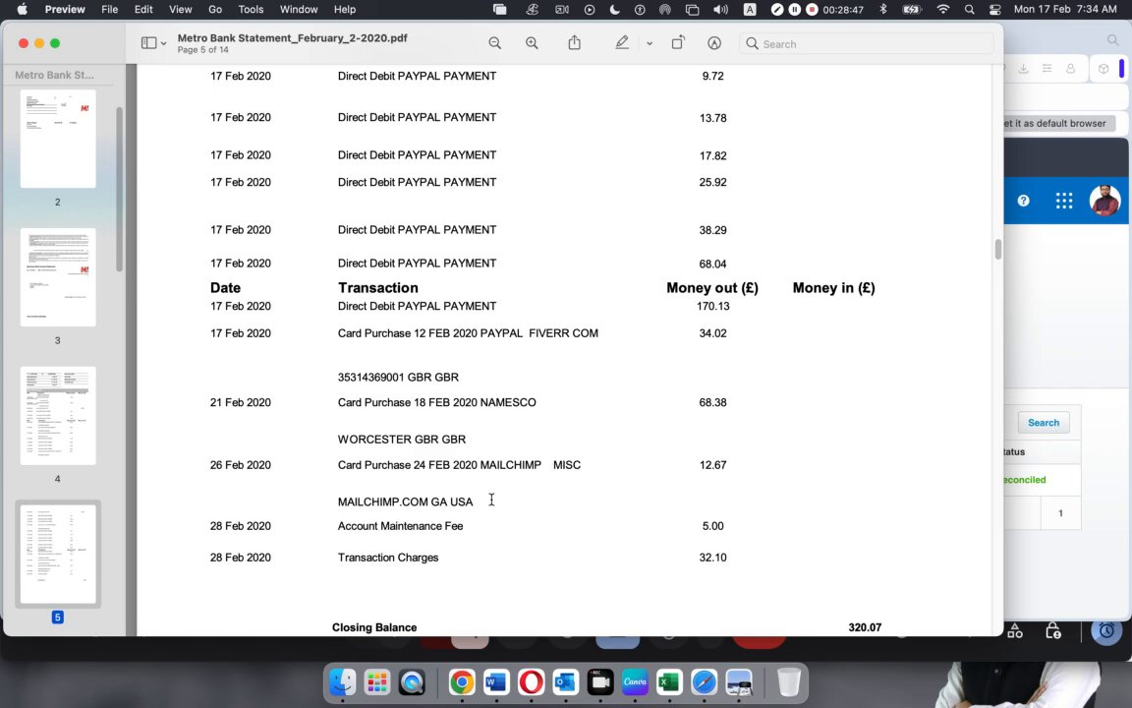
scroll(491, 499, "down", 4)
scroll(491, 499, "up", 8)
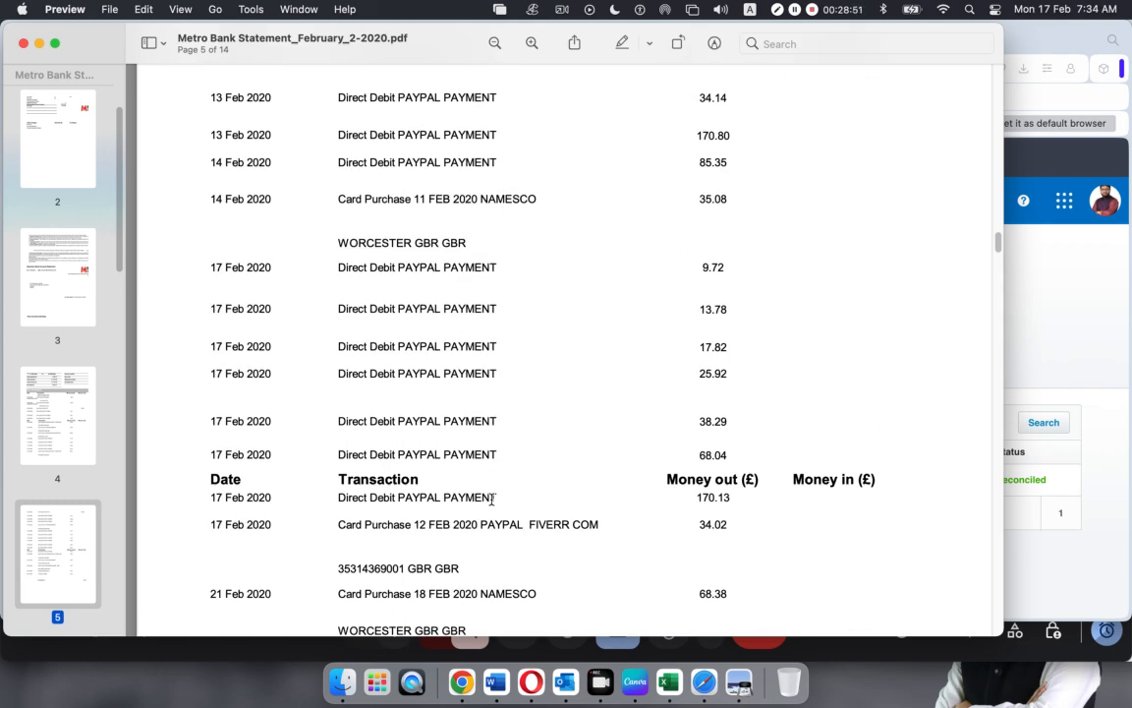
left_click(537, 675)
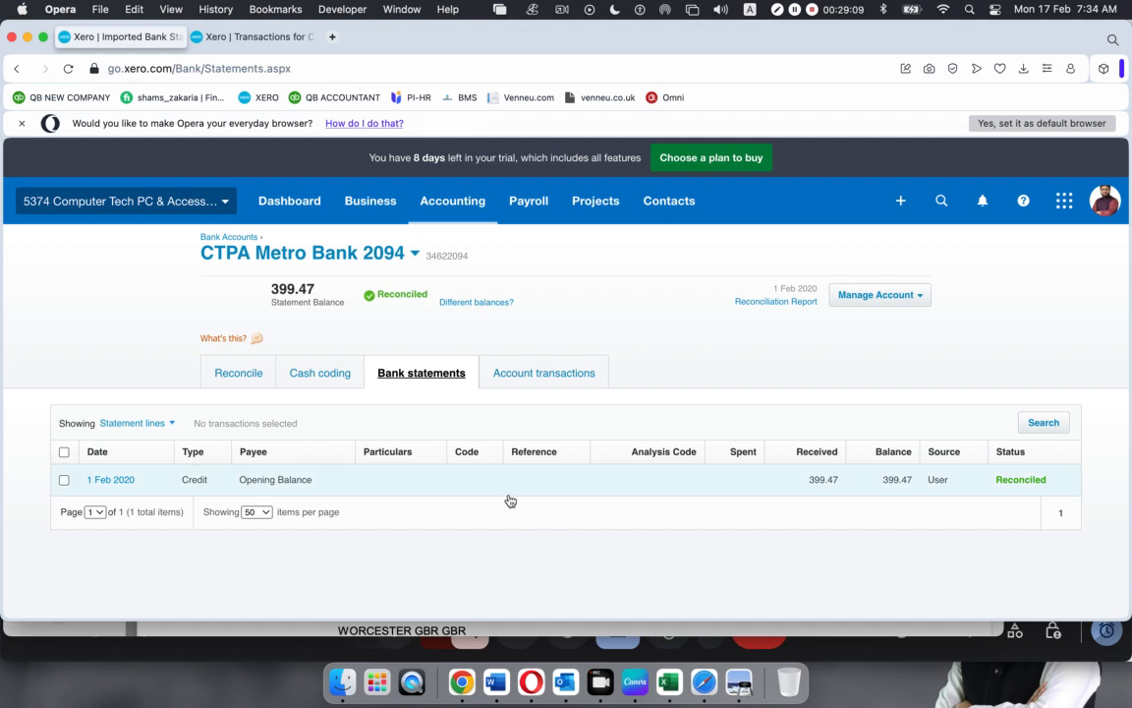
Choose Manage Account > Import a Statement for CTPA Metro Bank 2094
left_click(921, 297)
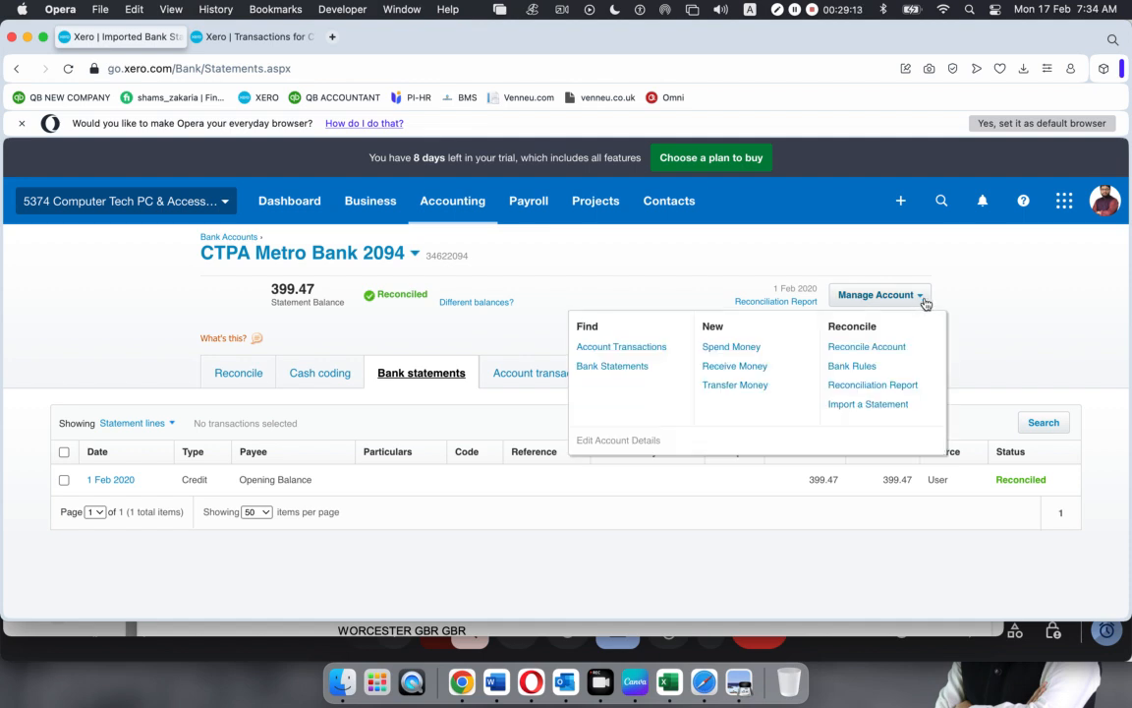
left_click(876, 405)
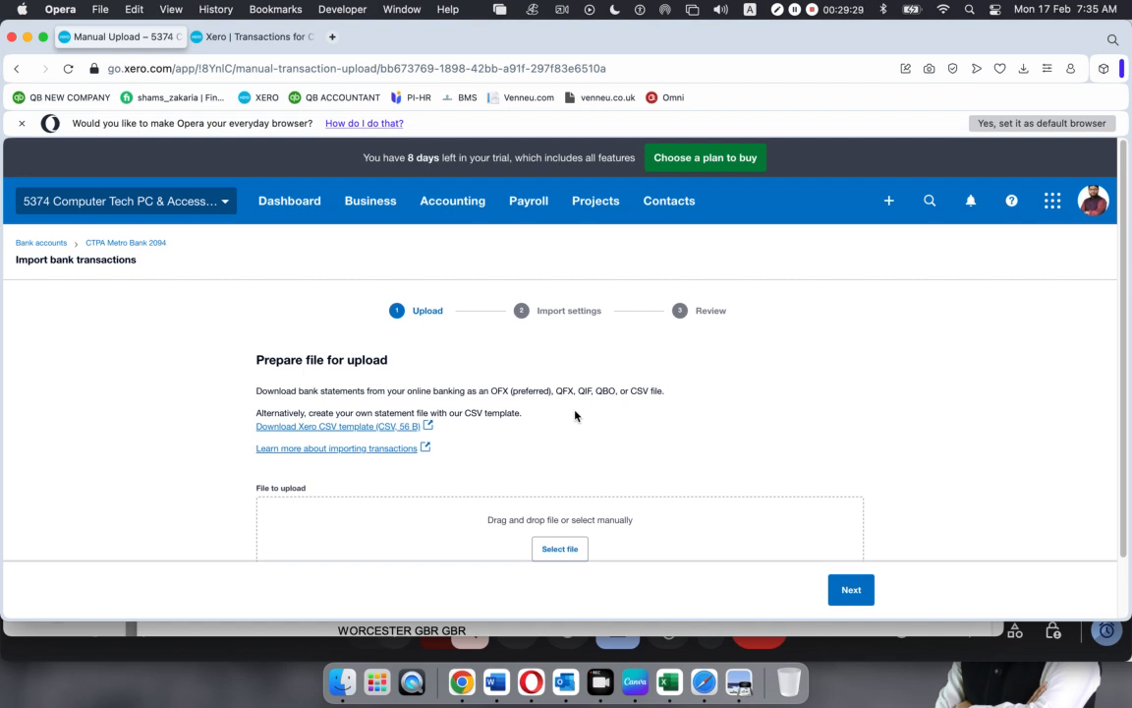
Download the Xero CSV template, open StatementImportTemplate (5).csv in Excel, and minimise the browser
left_click(340, 428)
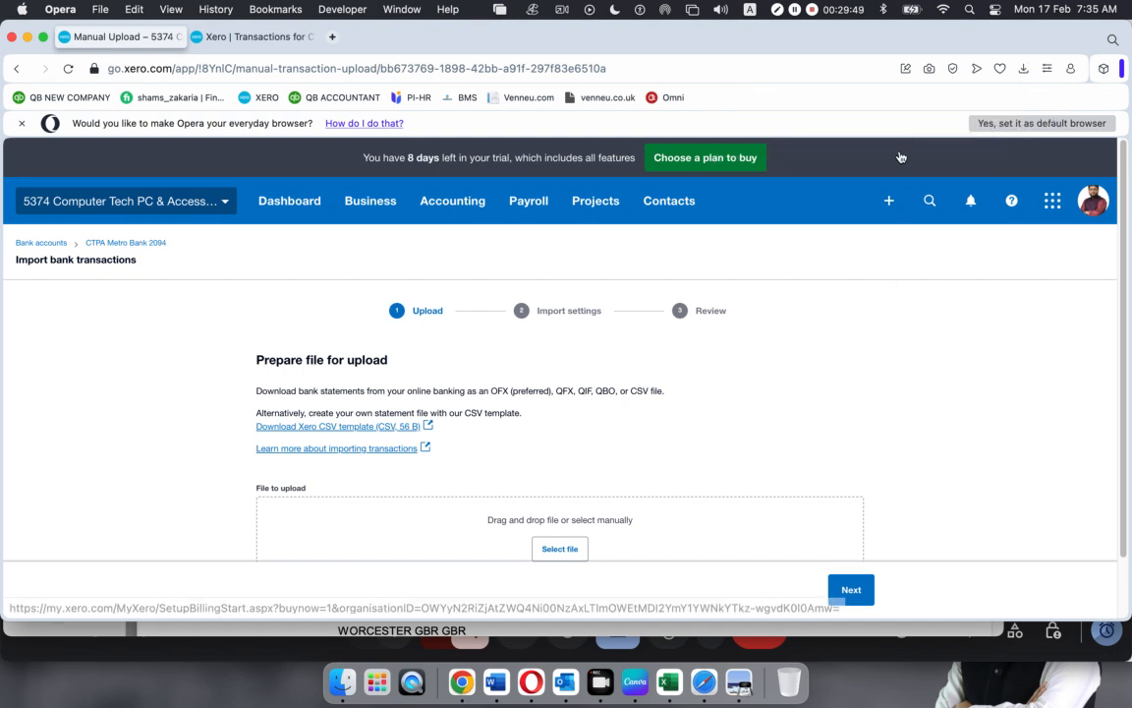
left_click(1023, 67)
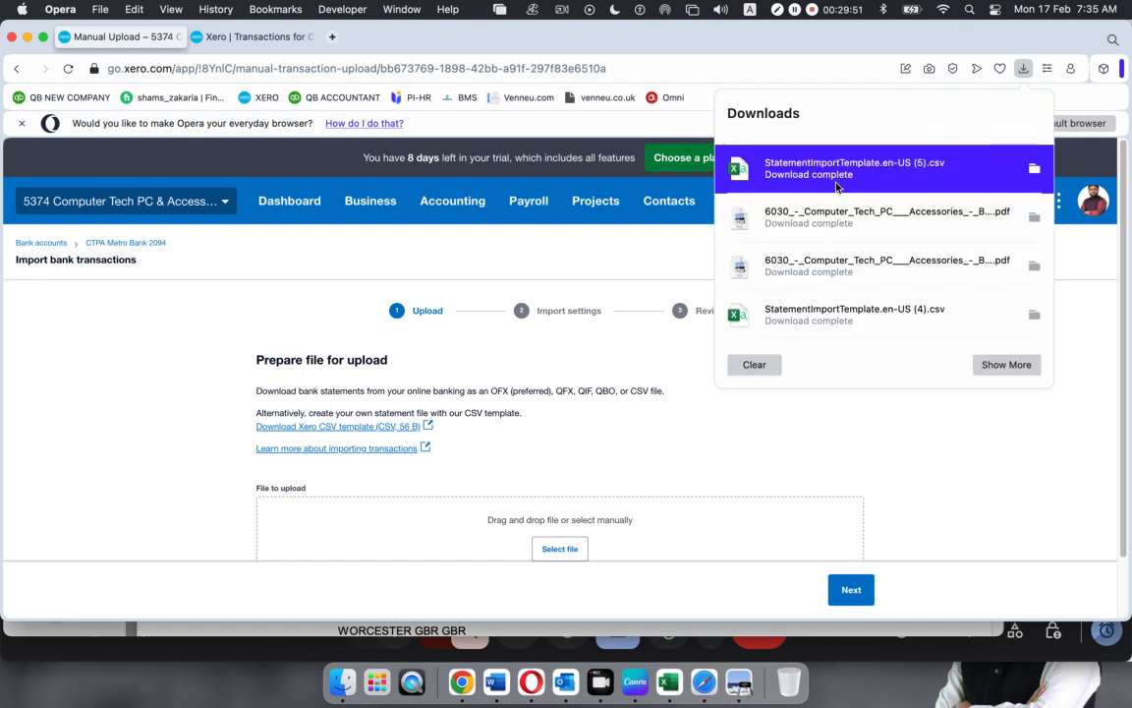
left_click(867, 176)
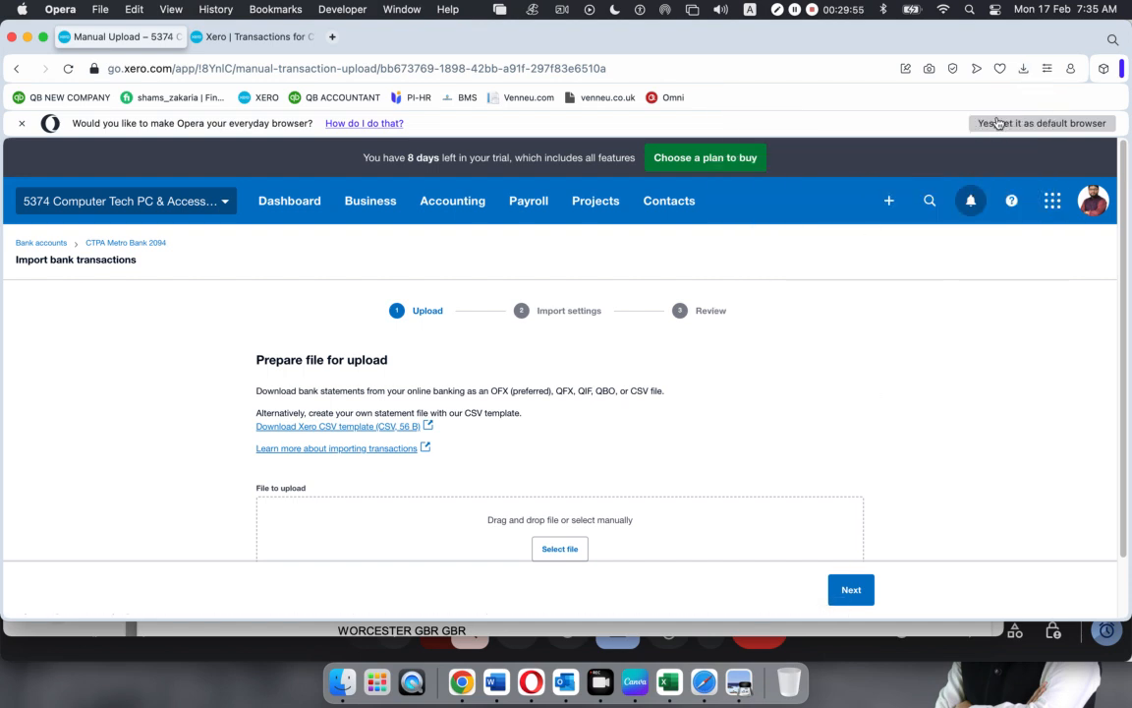
left_click(1023, 68)
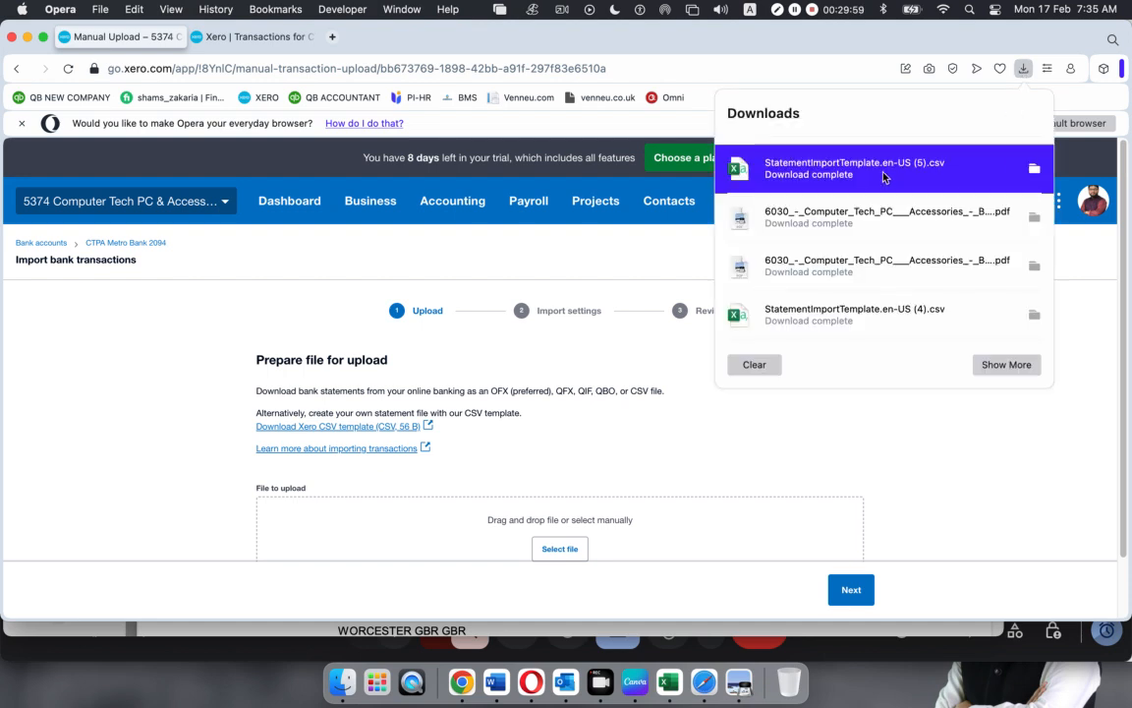
left_click(675, 678)
left_click(812, 175)
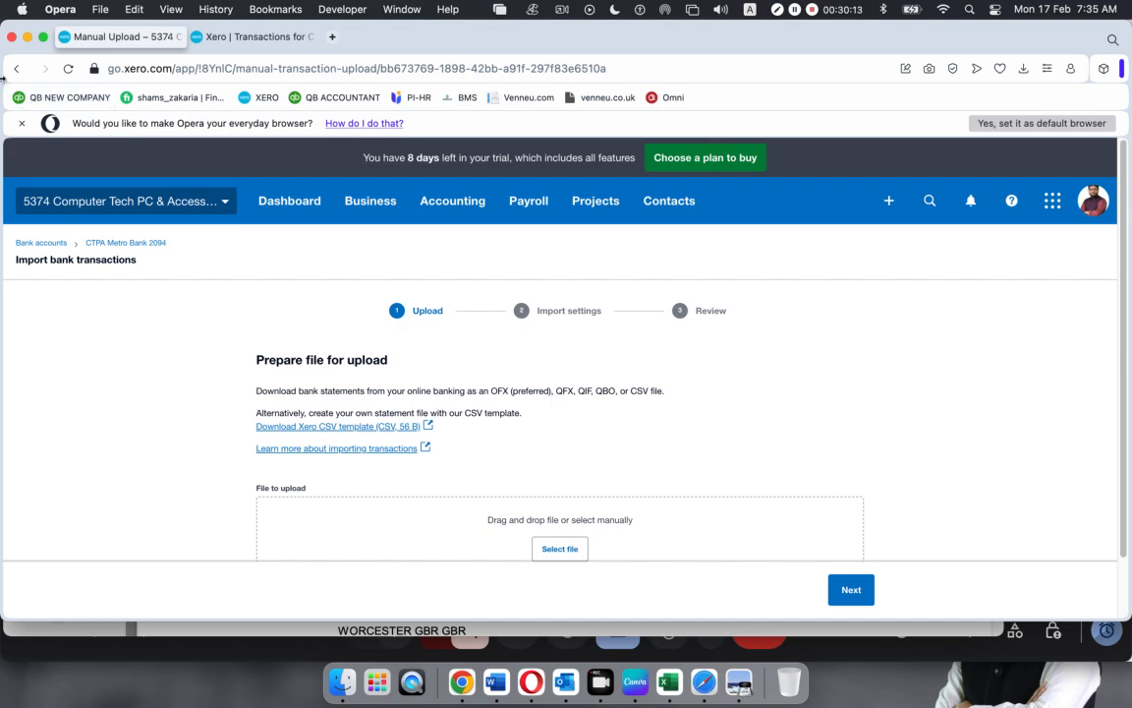
left_click(28, 38)
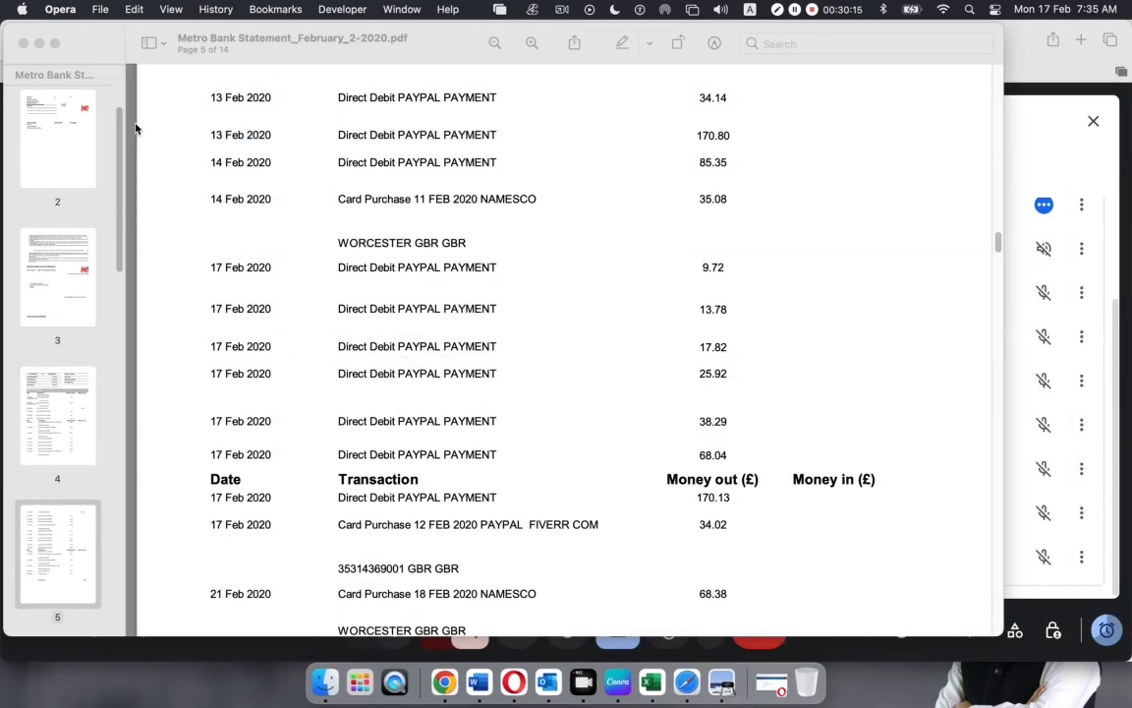
Minimise the statement PDF, video meeting and Xero-04 folder windows
left_click(37, 43)
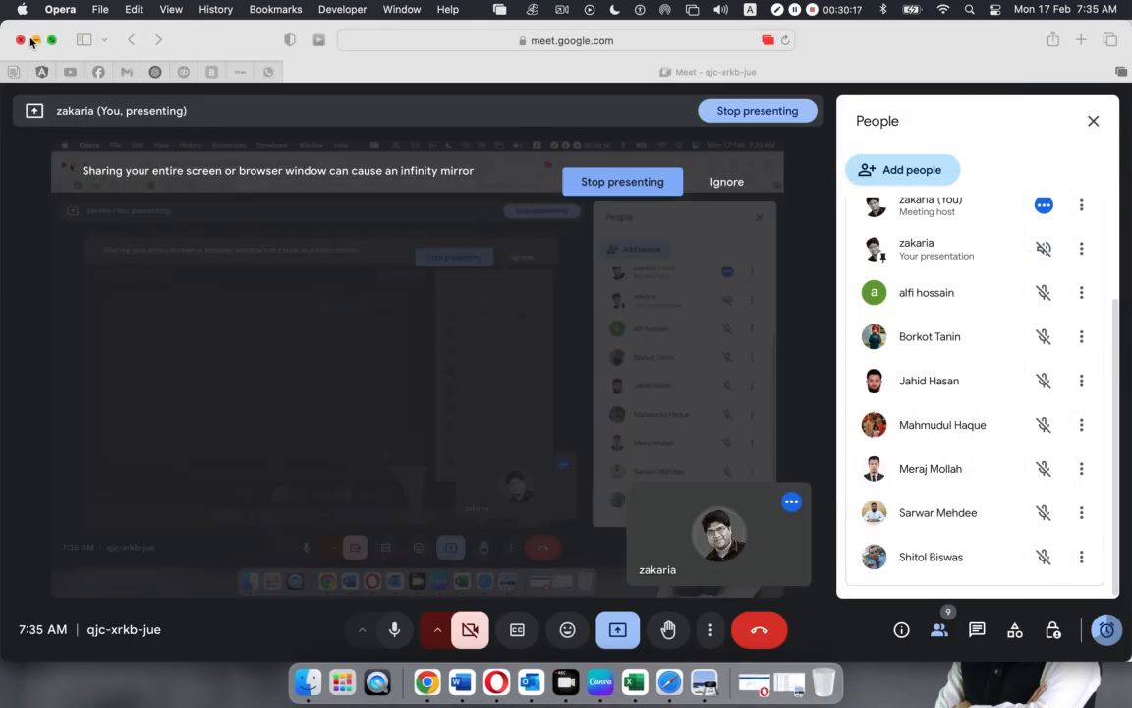
left_click(36, 42)
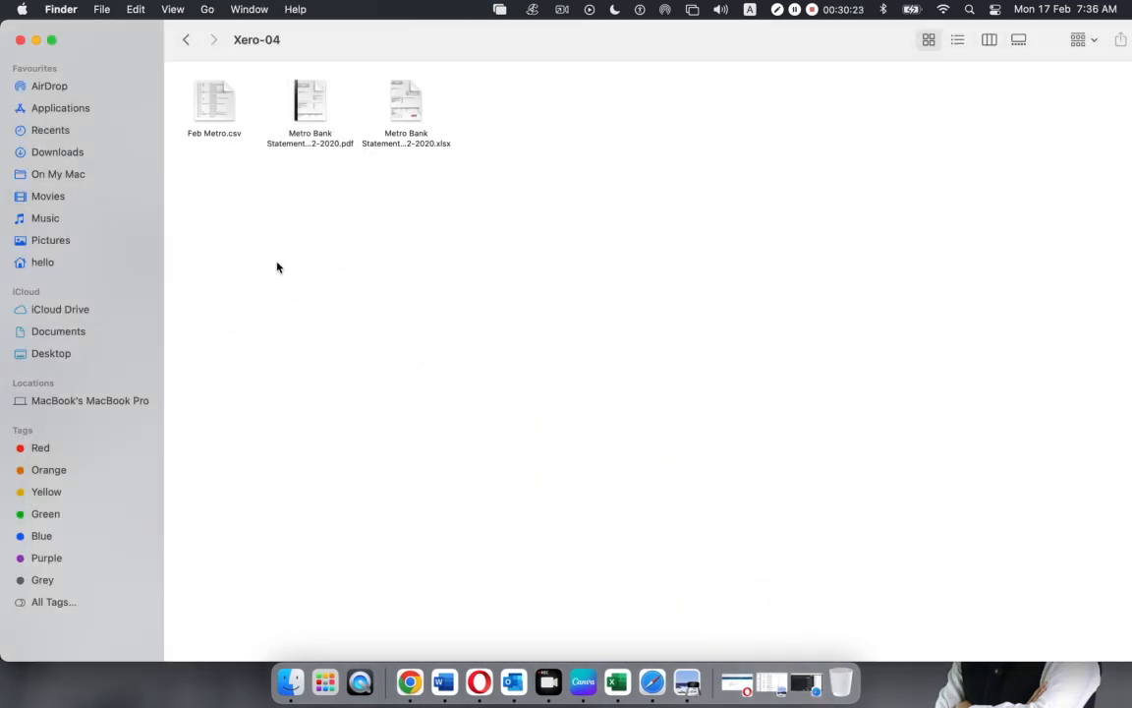
left_click(38, 41)
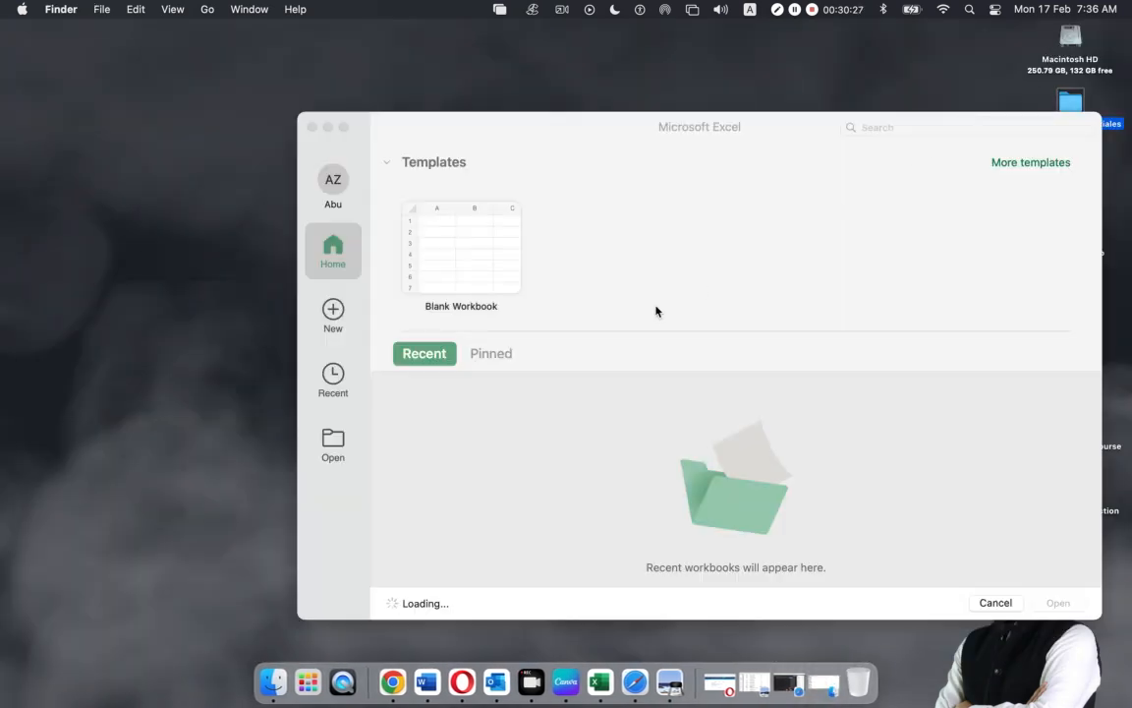
Locate StatementImportTemplate (5).csv in Macintosh HD's Downloads folder, then close Finder
left_click(1071, 42)
double_click(1072, 41)
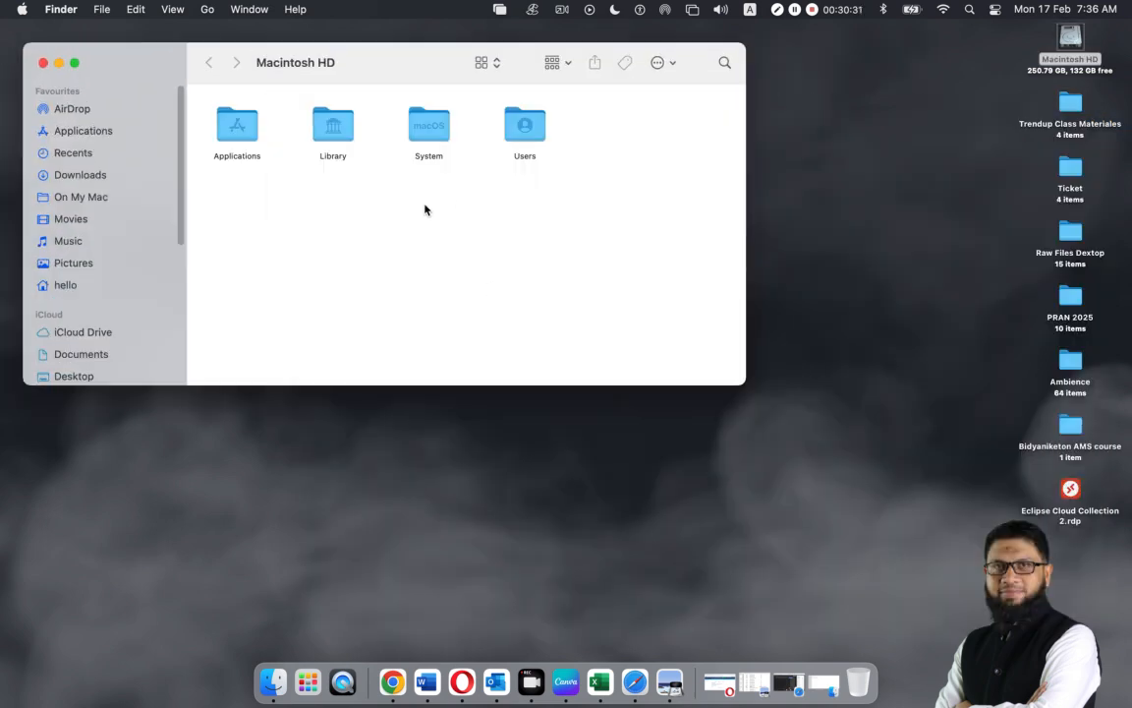
left_click(69, 177)
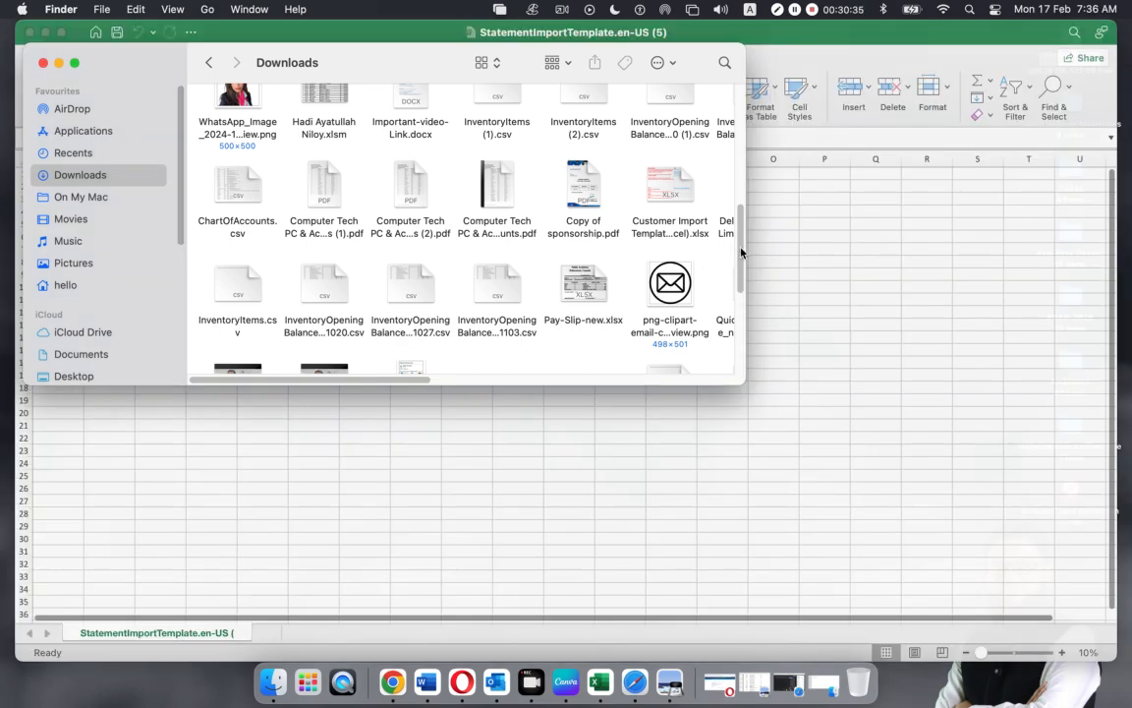
left_click(742, 319)
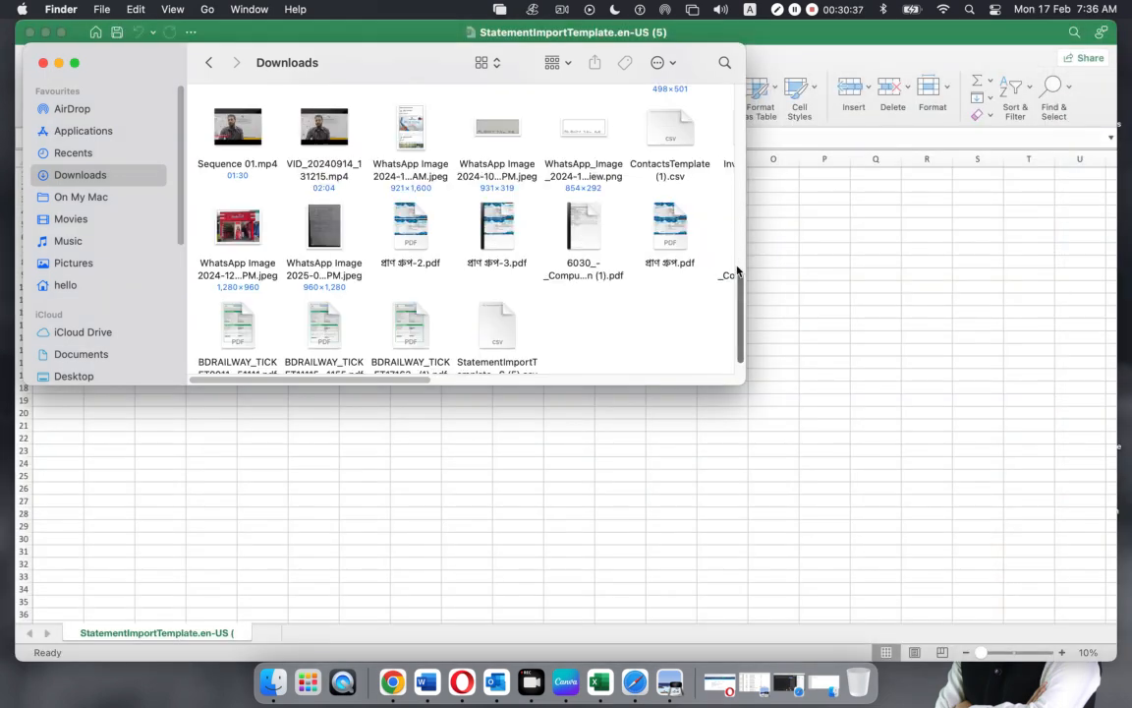
scroll(548, 322, "down", 2)
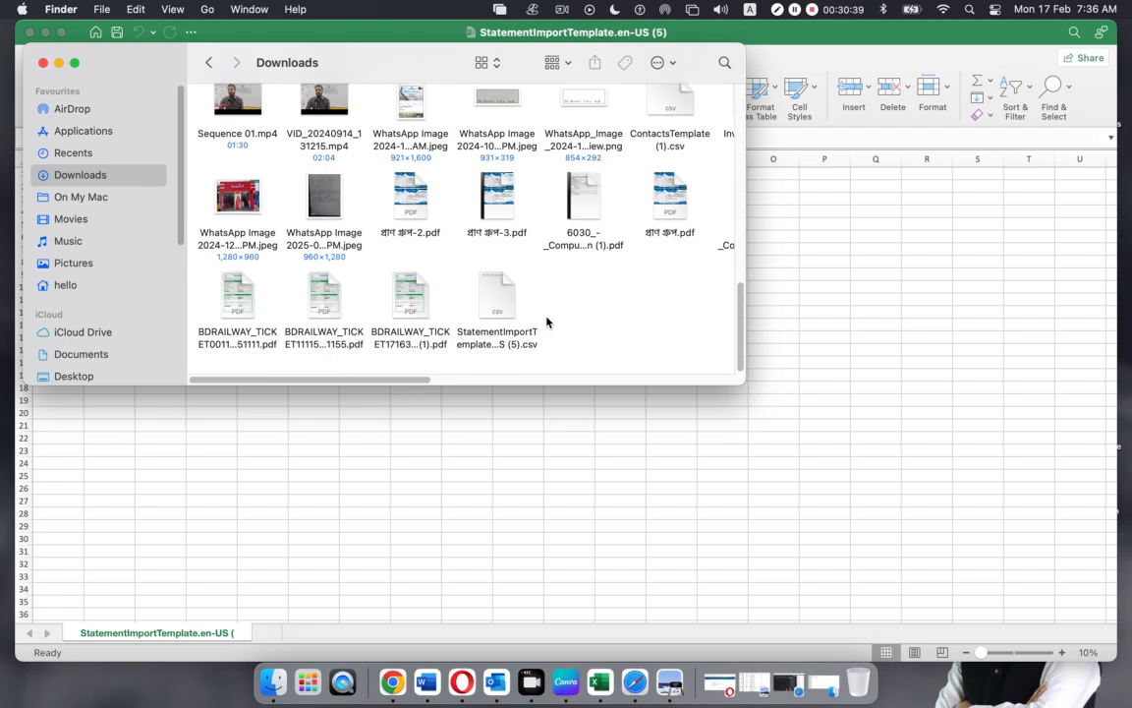
left_click(495, 298)
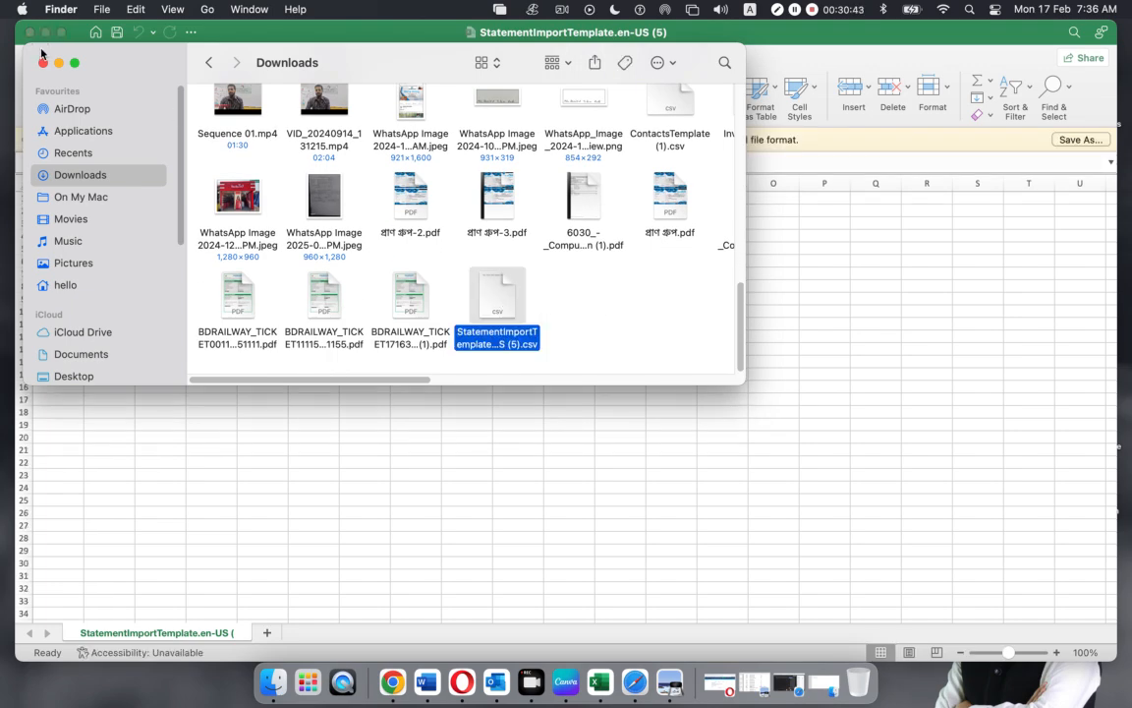
left_click(42, 65)
Check each template heading in A1–F1: *Date, *Amount, Payee, Description, Reference, Check Number
left_click(244, 293)
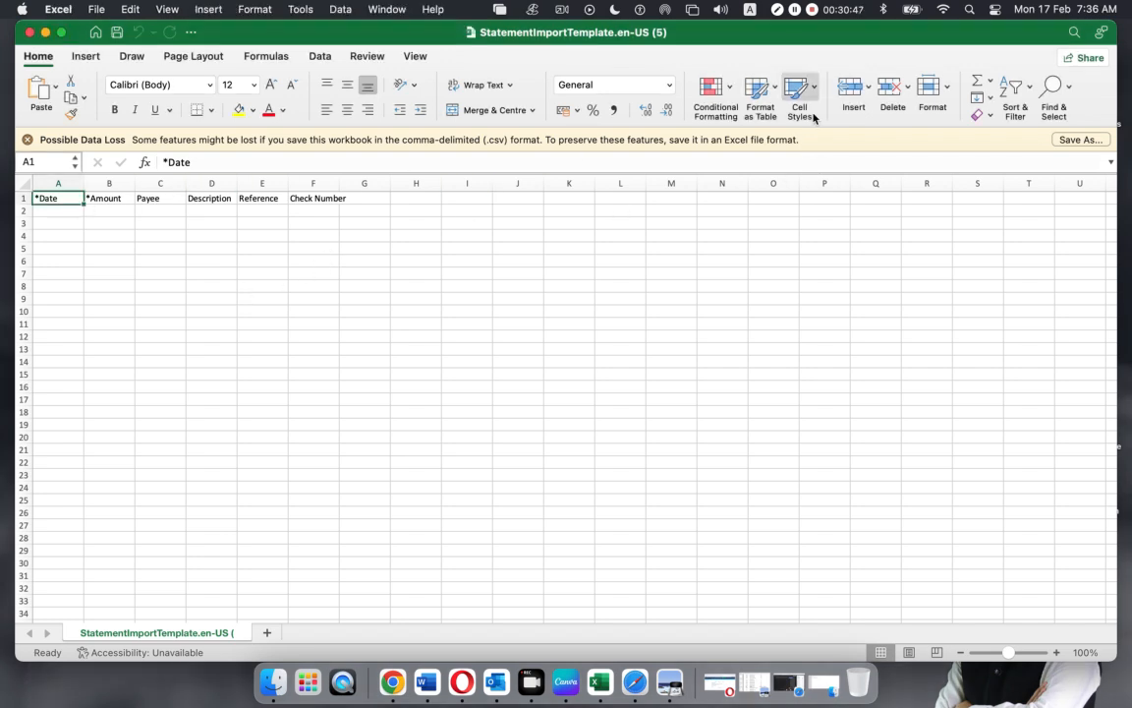
left_click(133, 246)
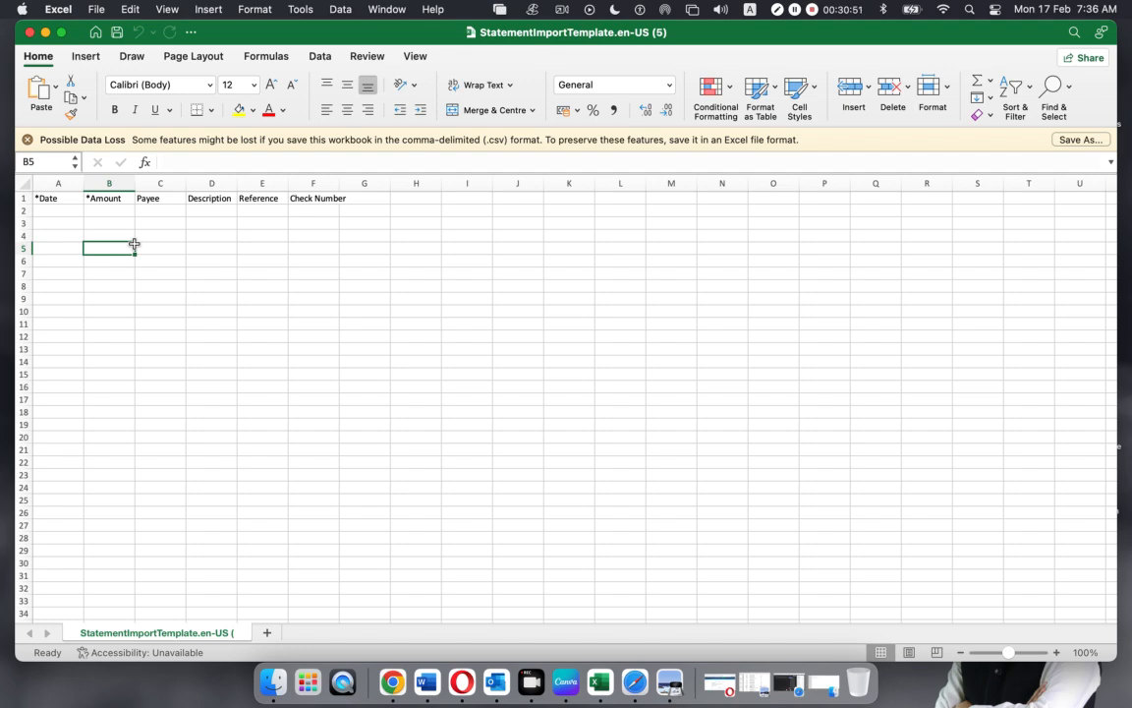
scroll(62, 223, "up", 5)
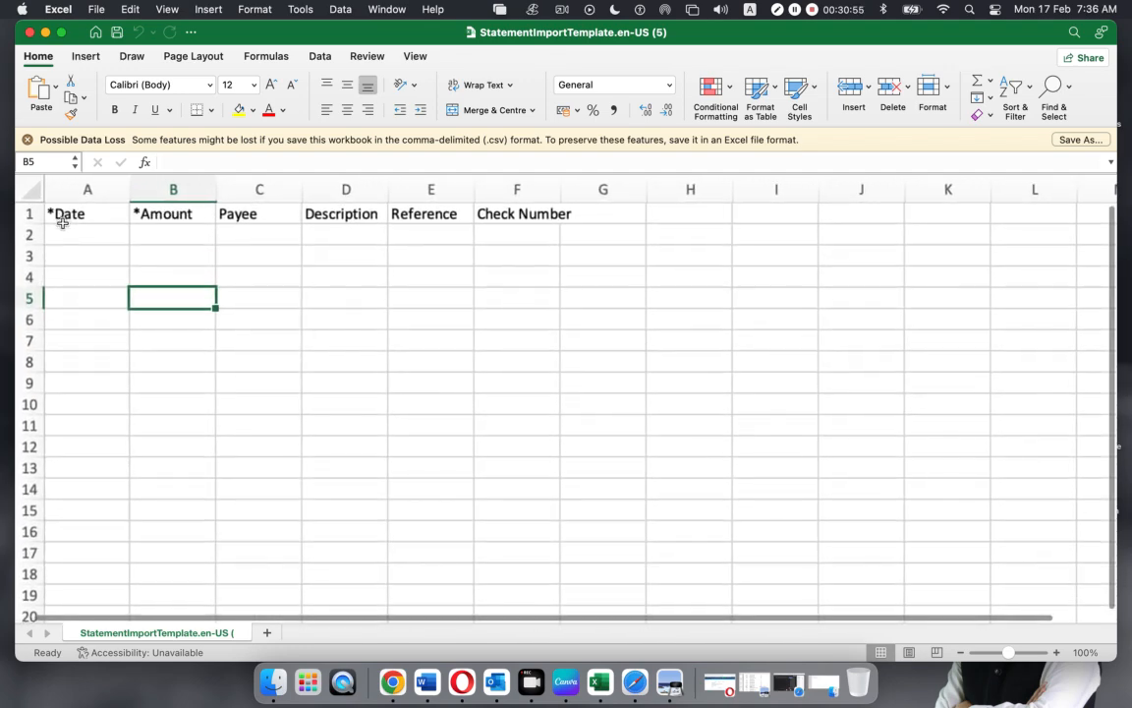
left_click(49, 214)
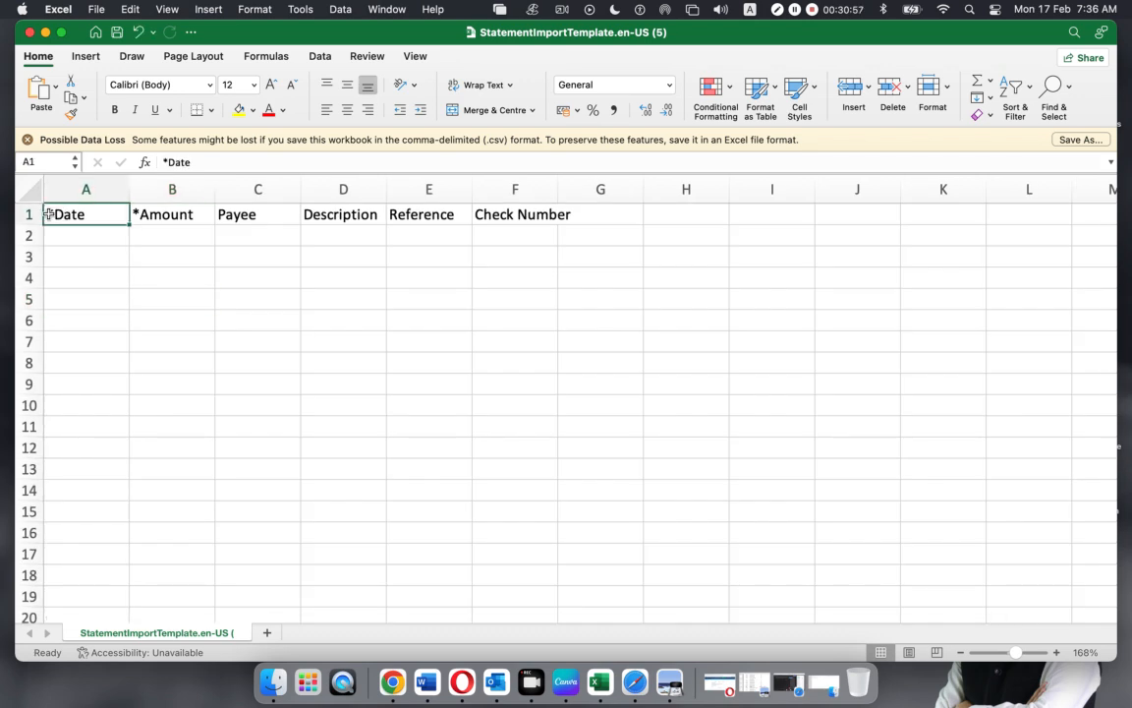
left_click(165, 218)
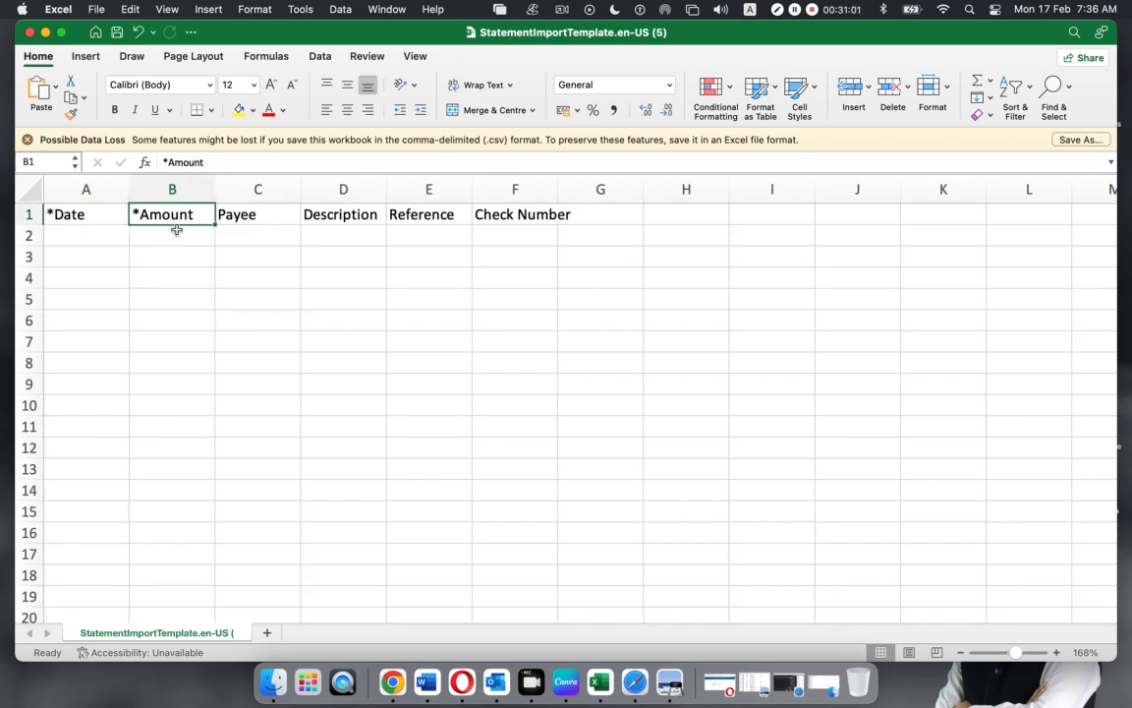
left_click(239, 216)
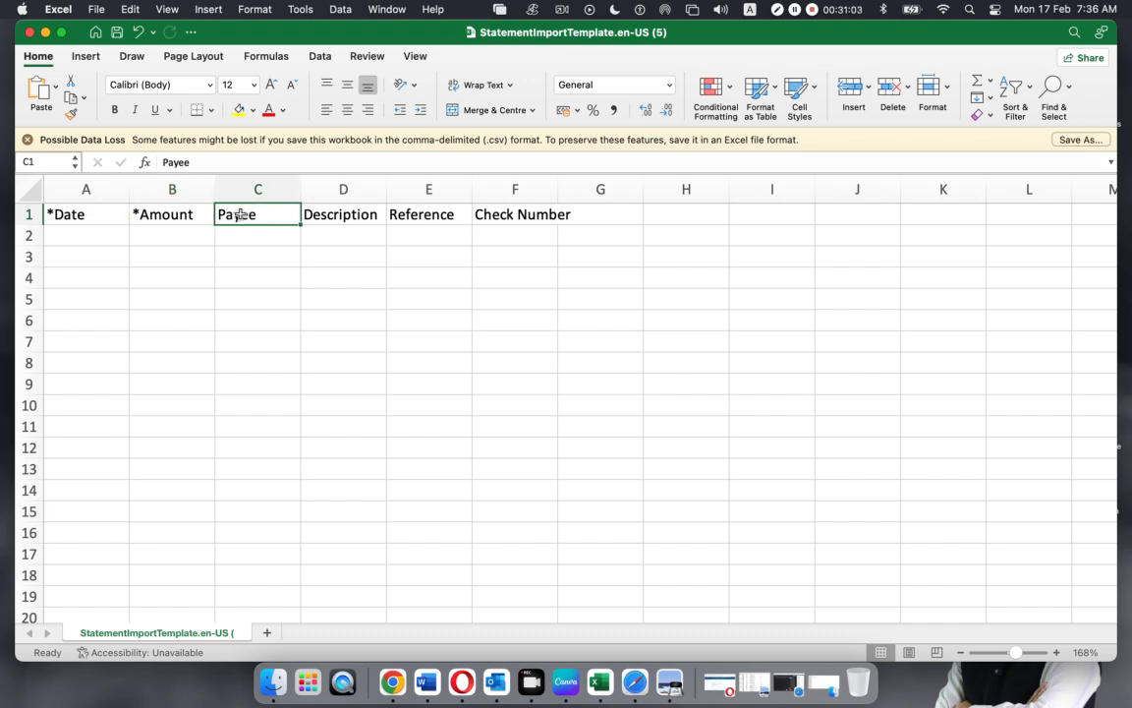
left_click(344, 214)
left_click(423, 214)
left_click(492, 214)
Select the header row A1:F1, then bring the Metro Bank statement PDF forward
left_click_drag(77, 214, 546, 394)
left_click(648, 340)
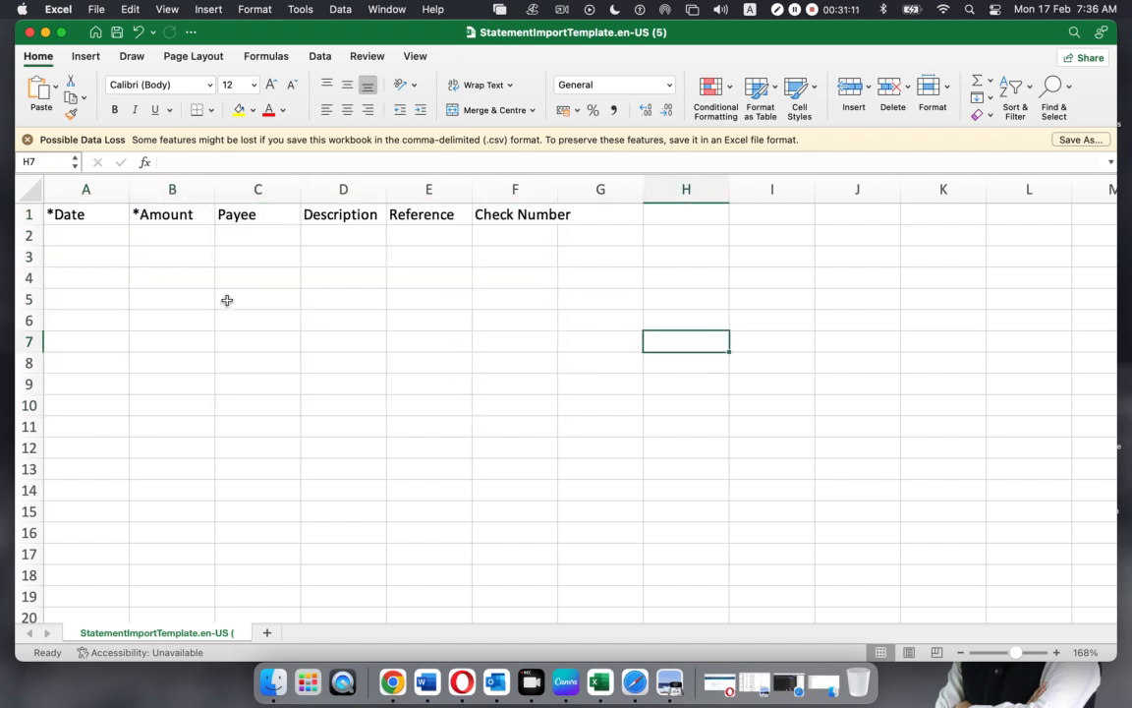
left_click(663, 678)
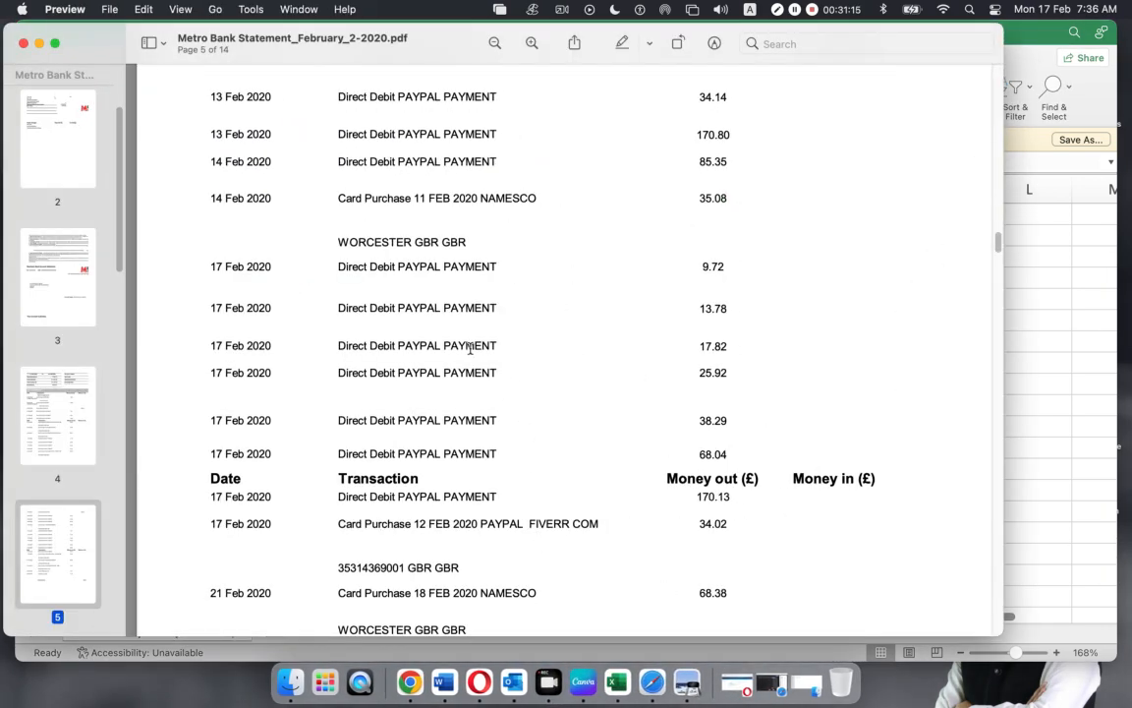
Compare the first transaction's date and 39.72 amount with template cells A2–C2
scroll(470, 347, "down", 2)
scroll(471, 348, "up", 15)
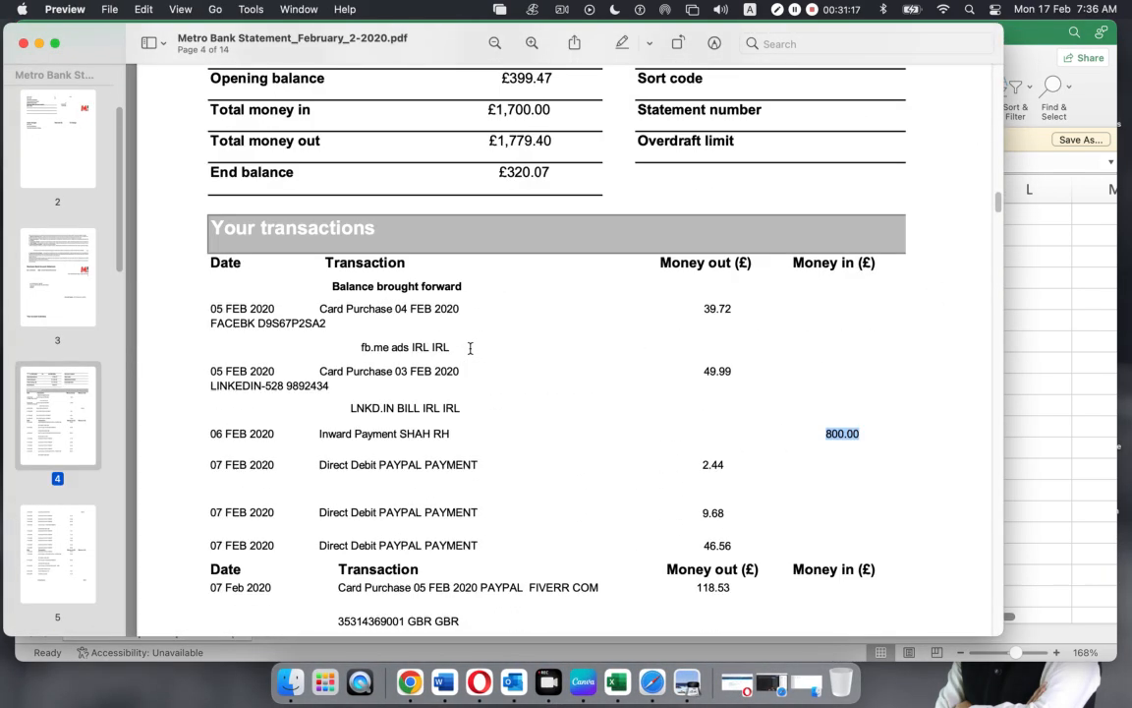
scroll(470, 348, "up", 3)
left_click_drag(216, 442, 265, 439)
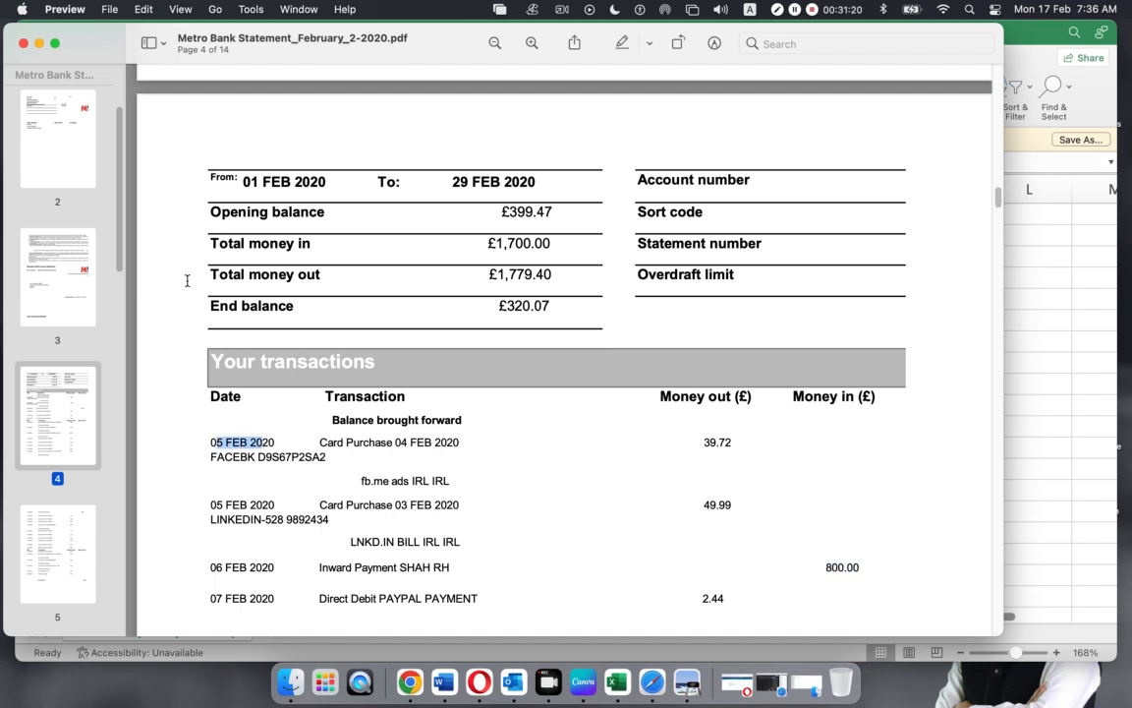
left_click(616, 681)
left_click(56, 215)
left_click(204, 236)
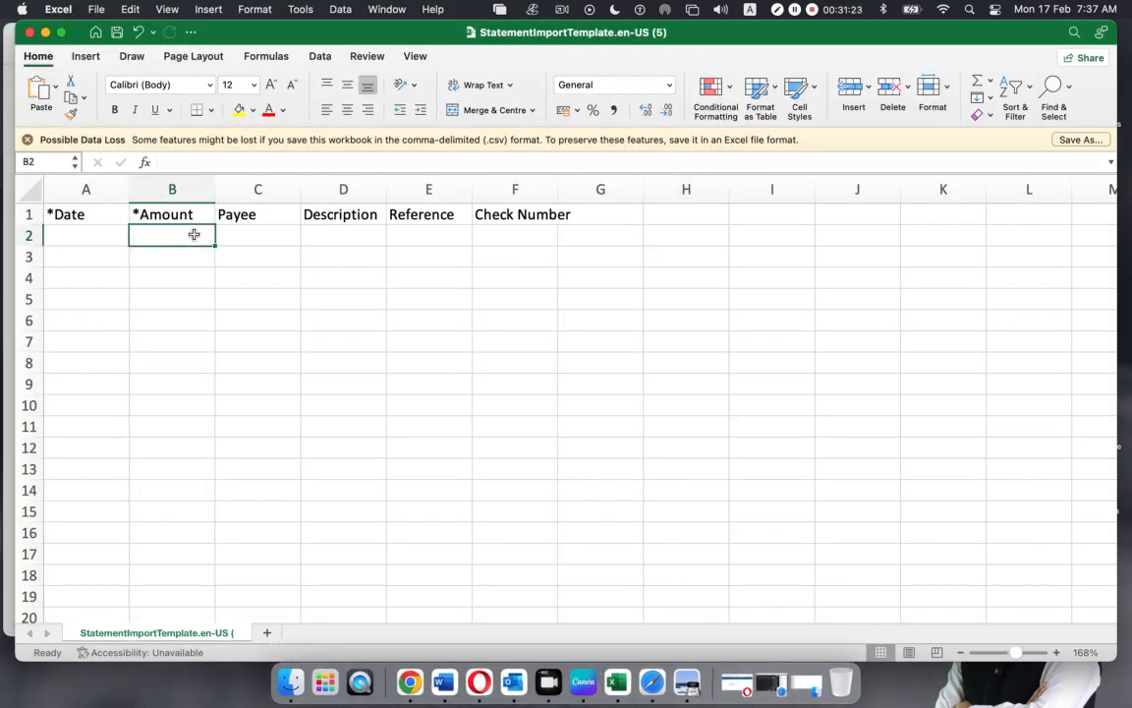
left_click(672, 674)
left_click_drag(697, 443, 739, 443)
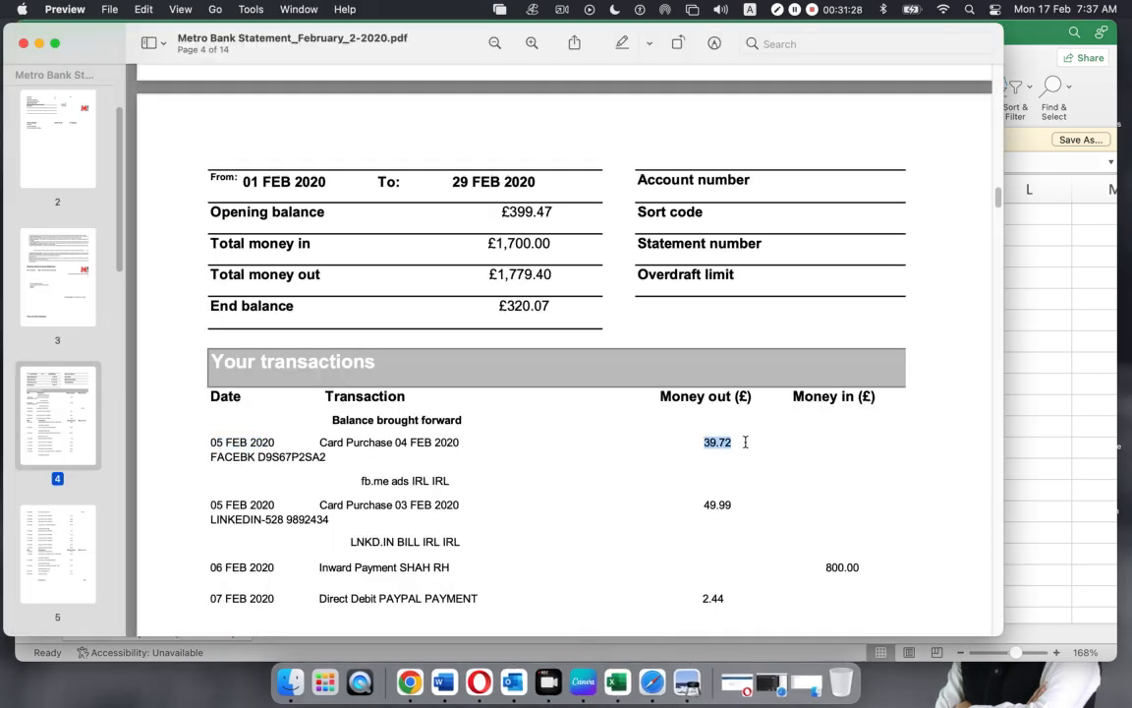
left_click(608, 674)
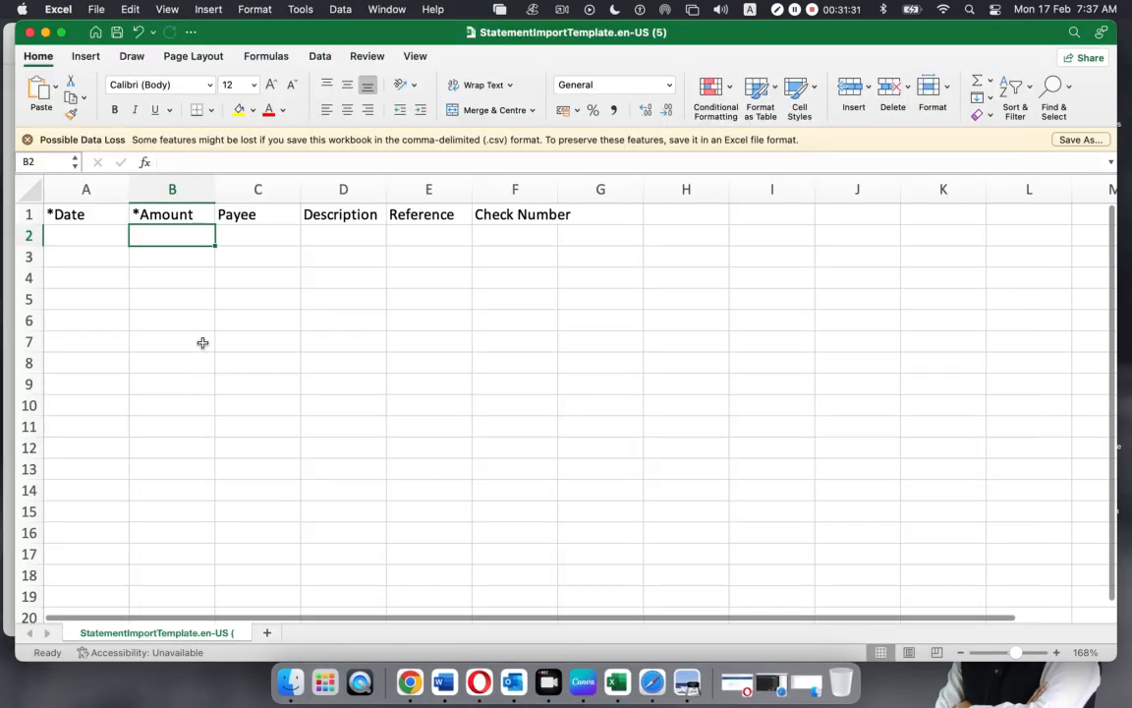
left_click(257, 233)
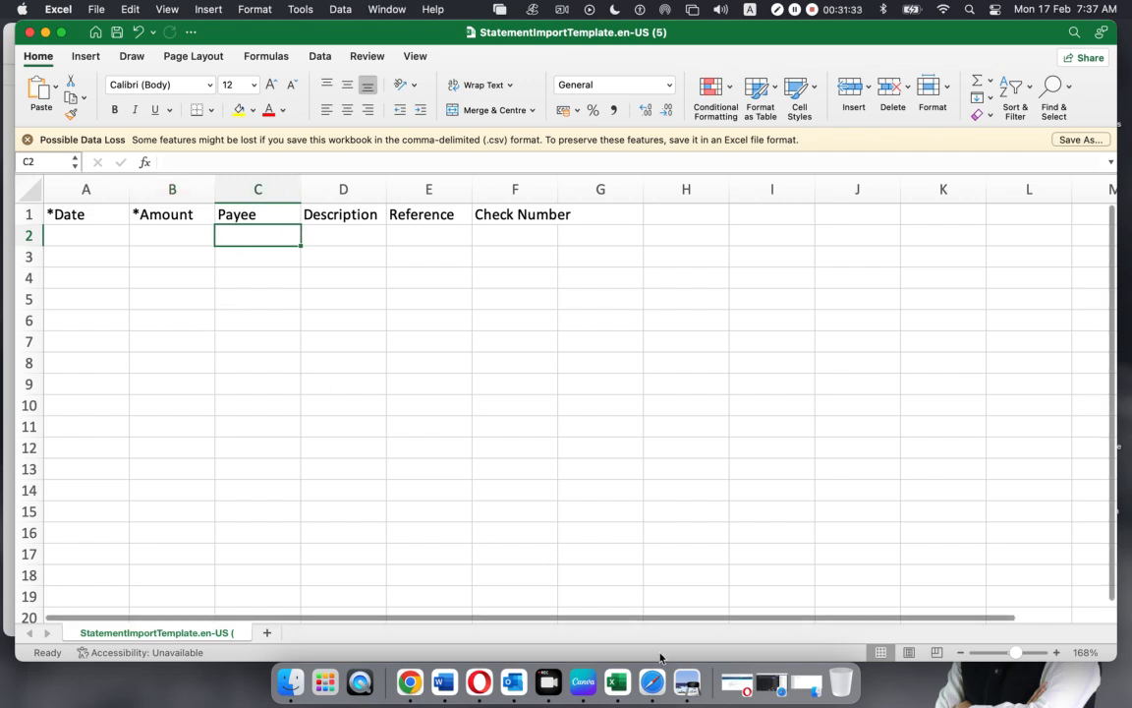
Check the first transaction's FACEBK payee, then reselect the template's header row area
left_click(687, 680)
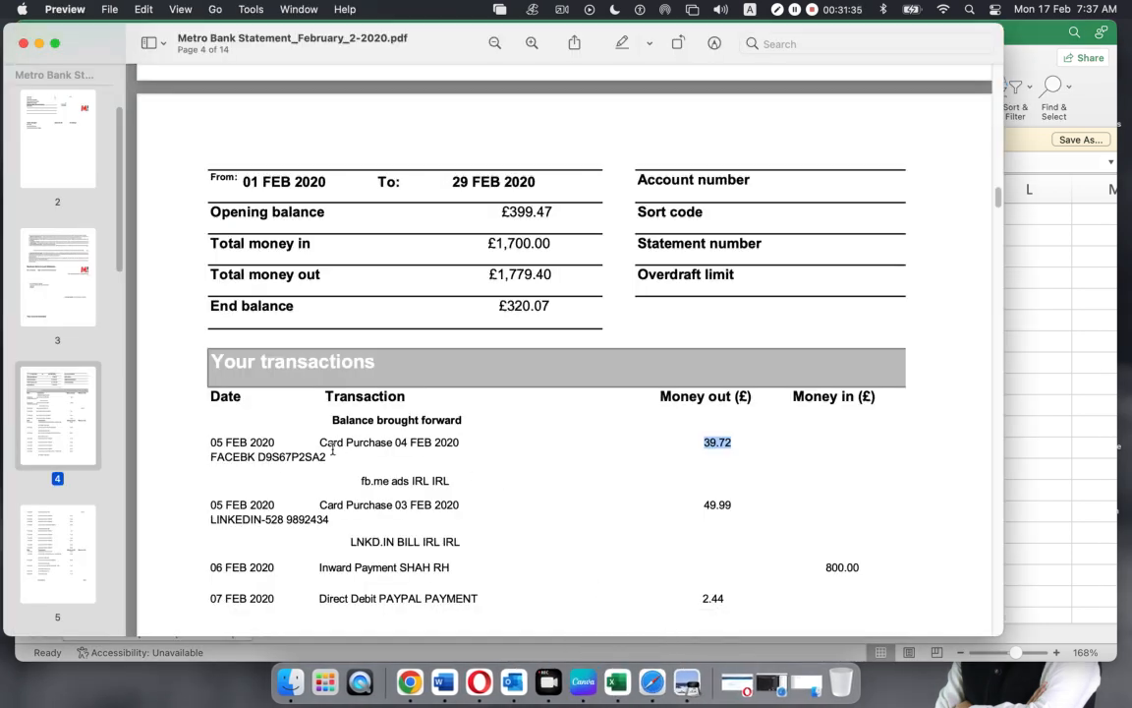
left_click_drag(207, 457, 252, 458)
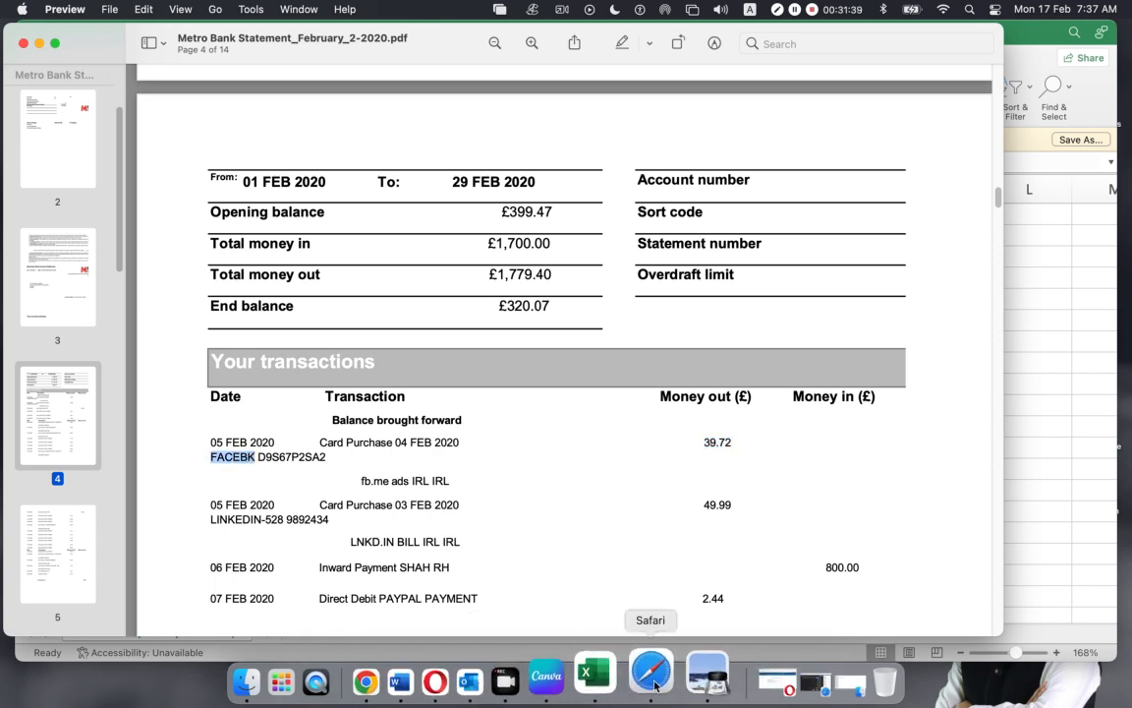
left_click(616, 680)
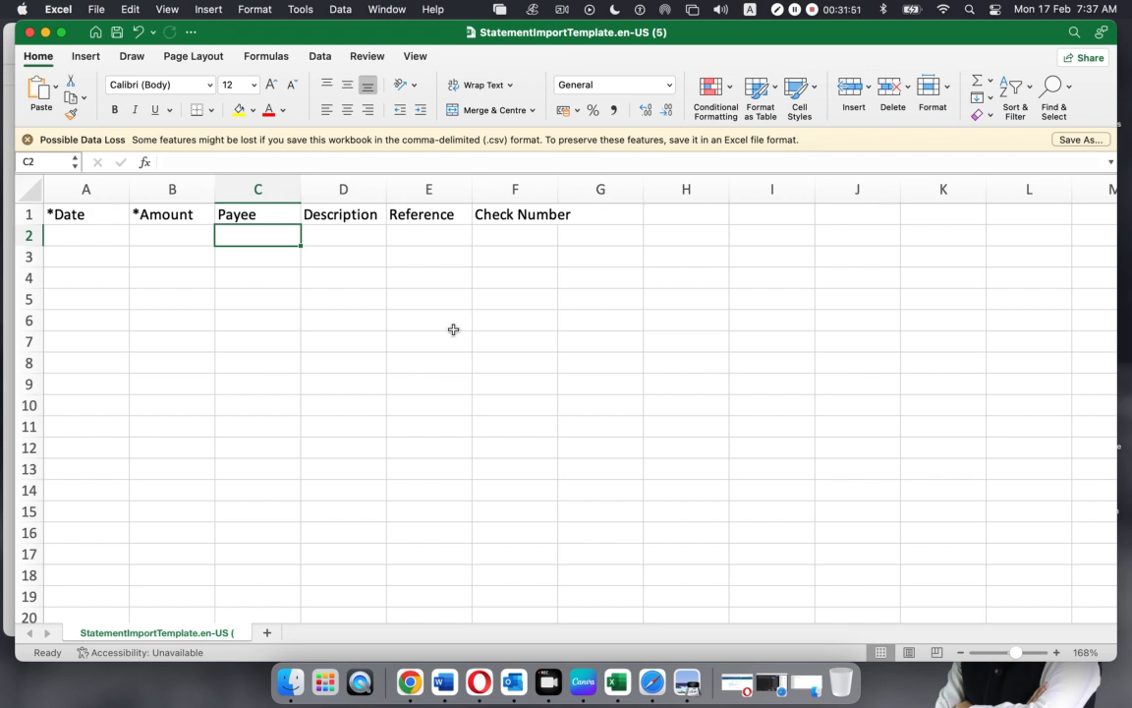
left_click(430, 295)
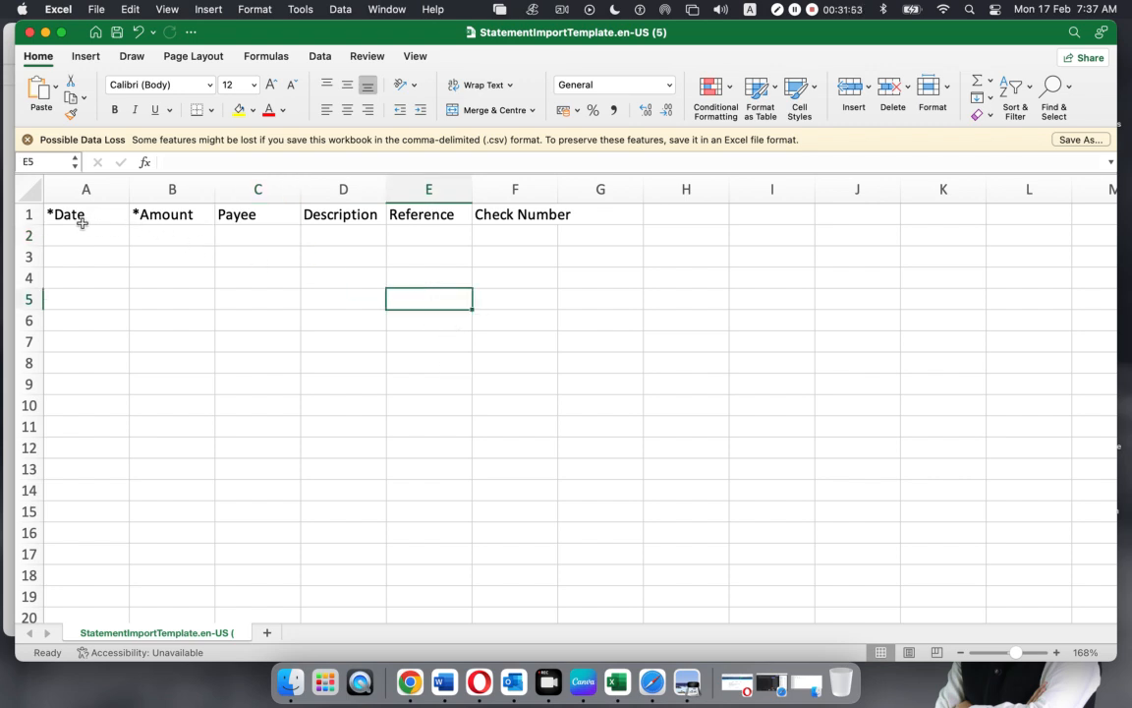
left_click_drag(56, 212, 518, 349)
left_click(515, 426)
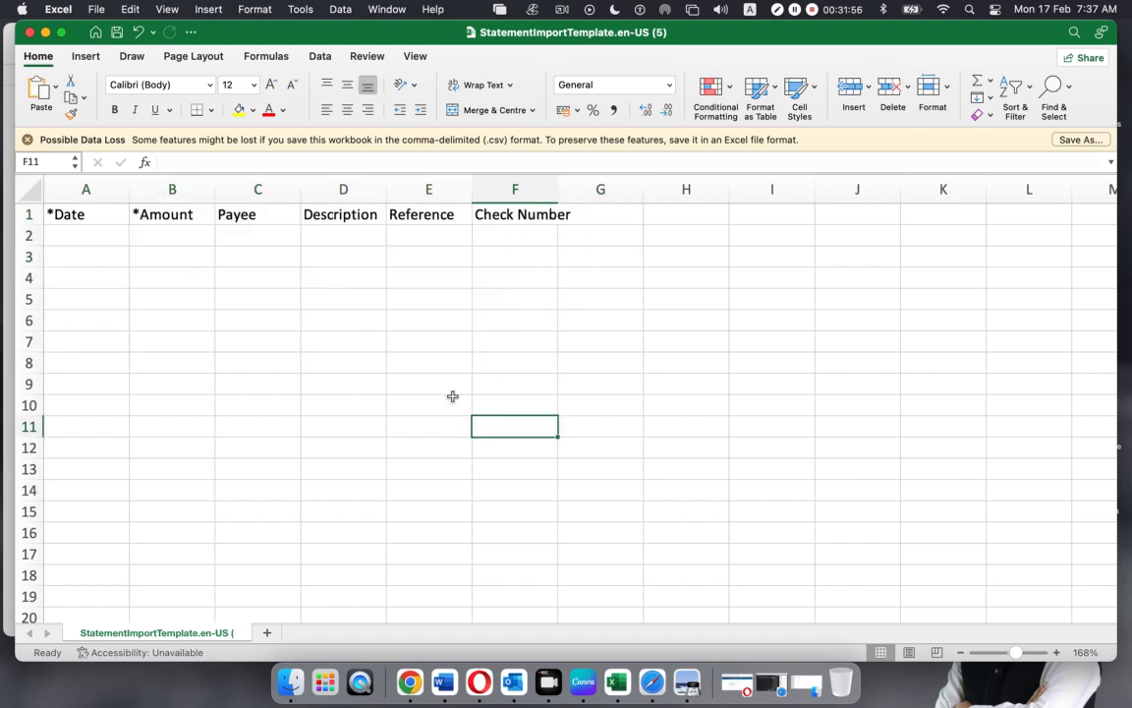
Minimise the Excel template and the statement PDF to leave the desktop showing
left_click(45, 32)
scroll(531, 318, "down", 10)
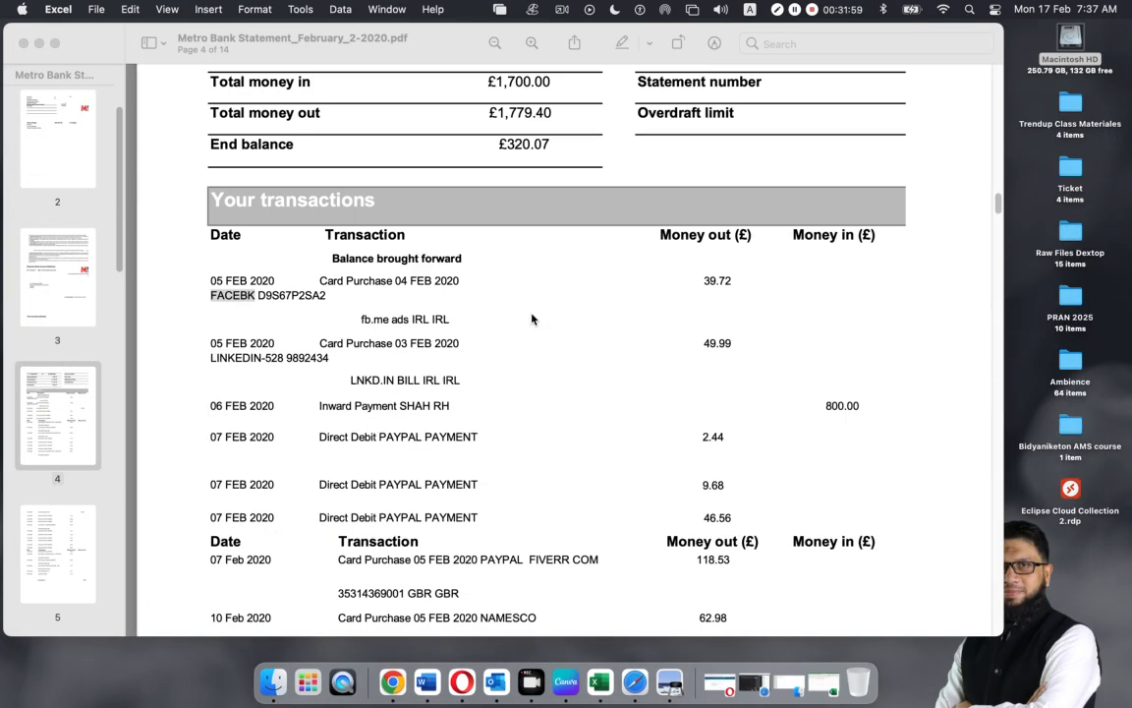
scroll(531, 319, "up", 5)
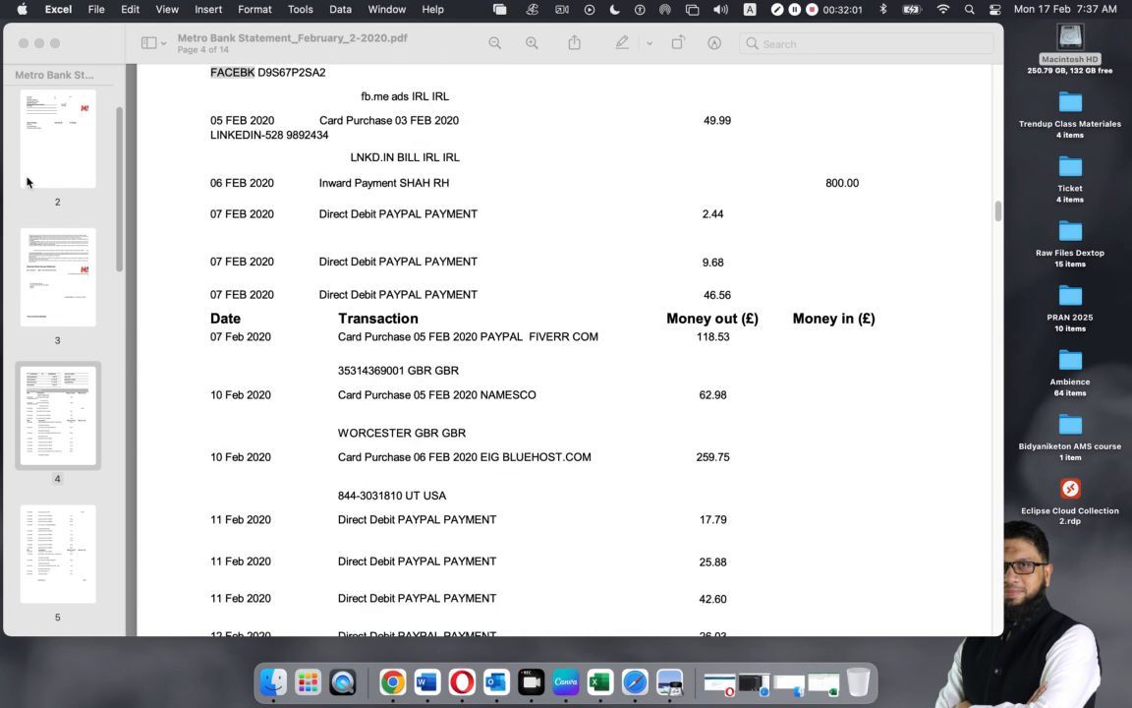
left_click(38, 44)
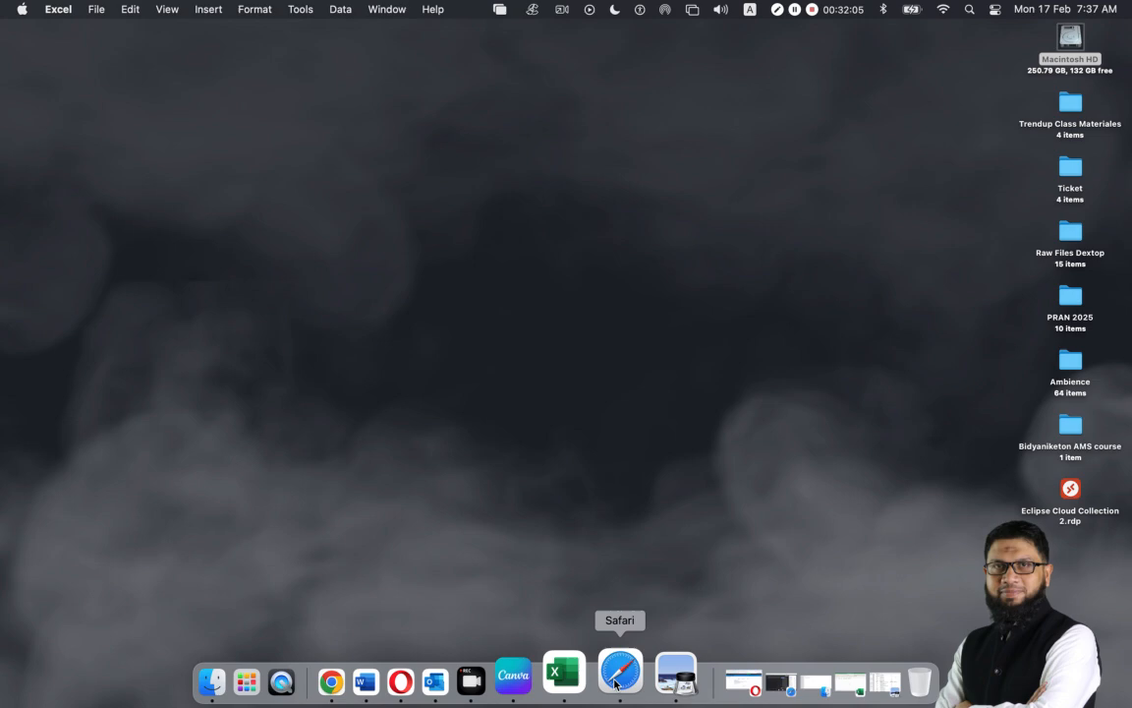
Search Google in a new Safari tab for 'pdf to csv converter bank statement'
left_click(607, 678)
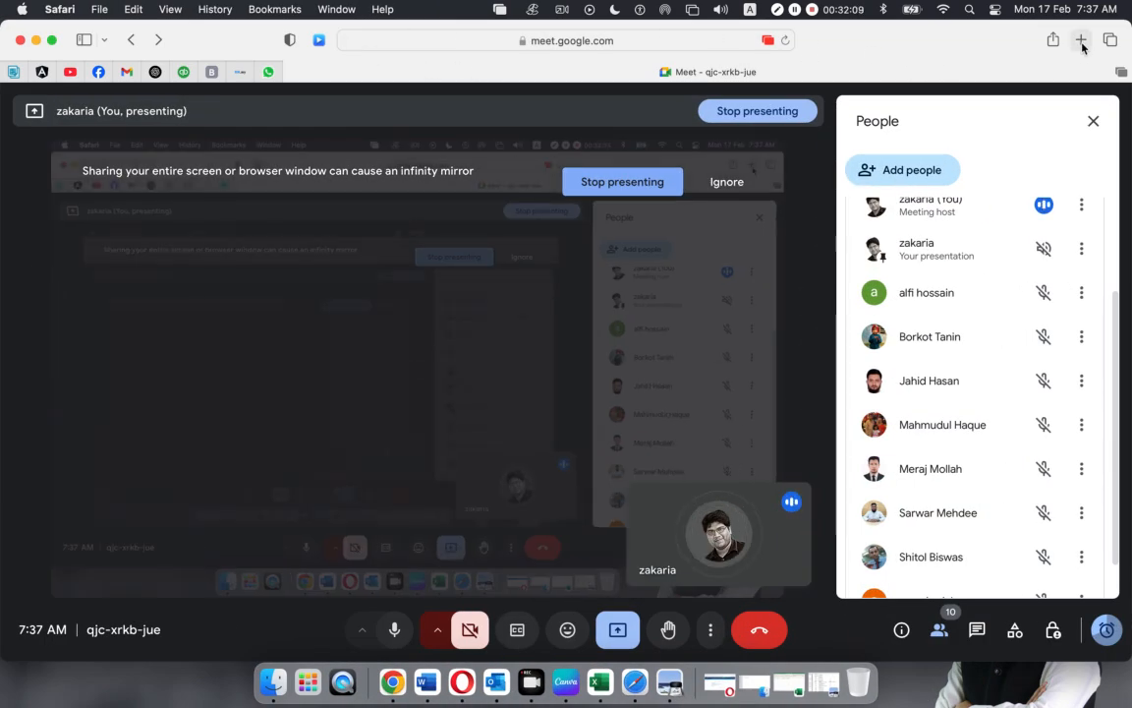
key("super+t")
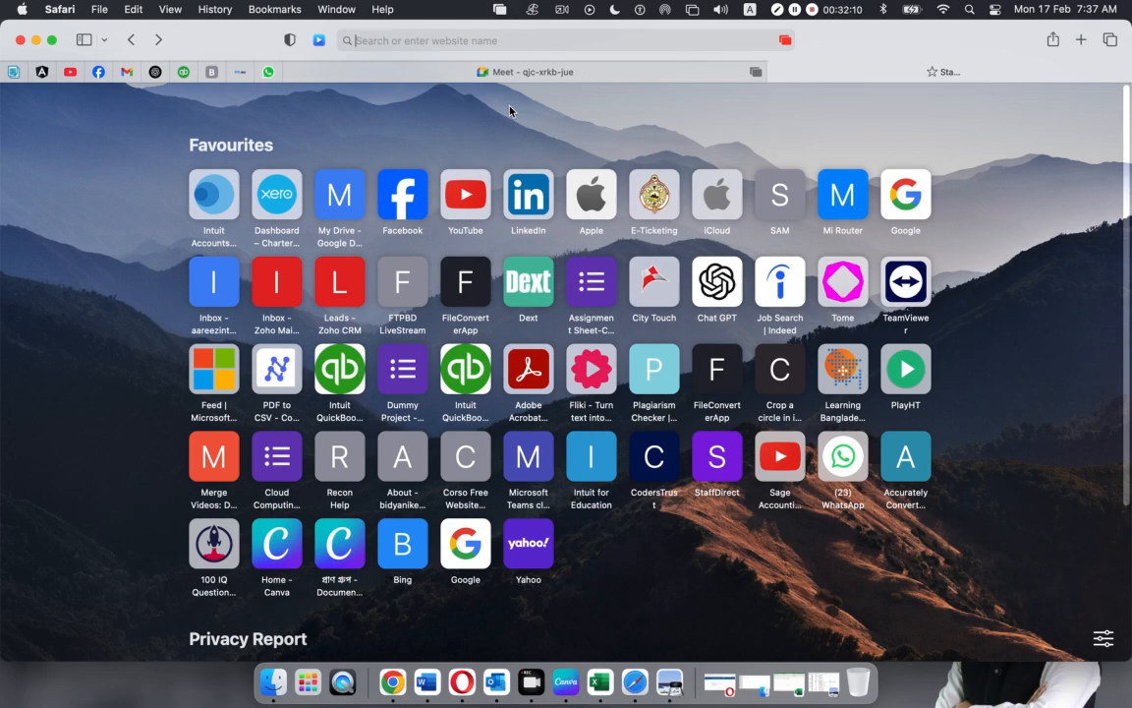
type("pdf to cs")
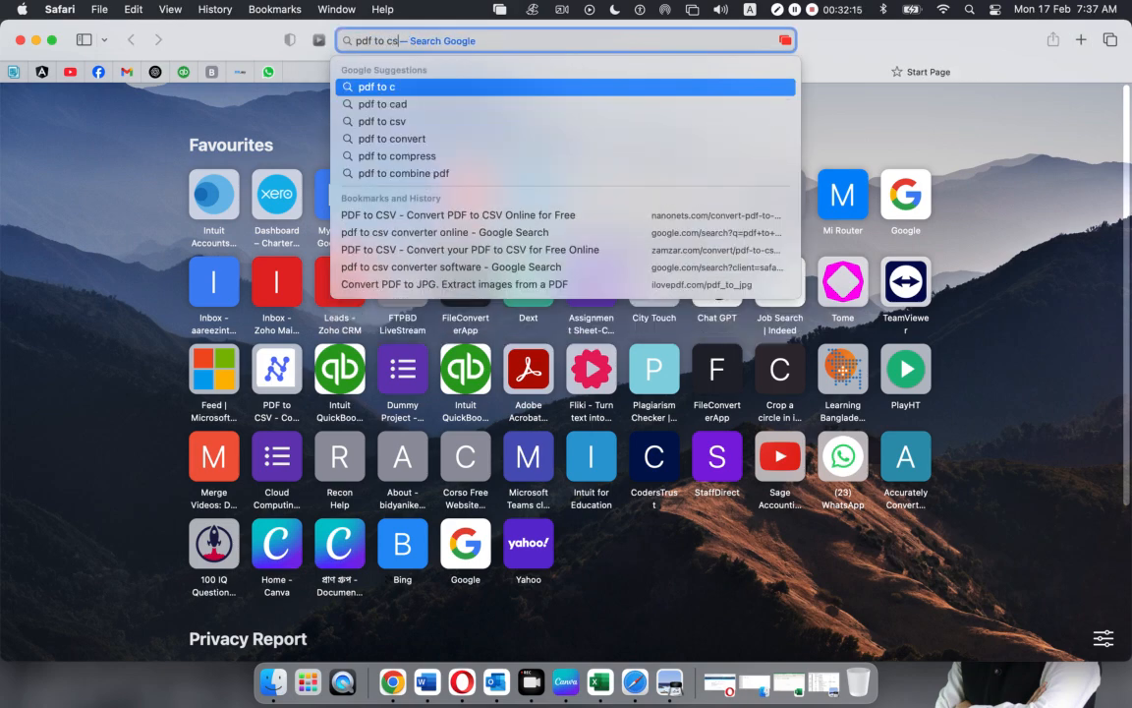
type("v co")
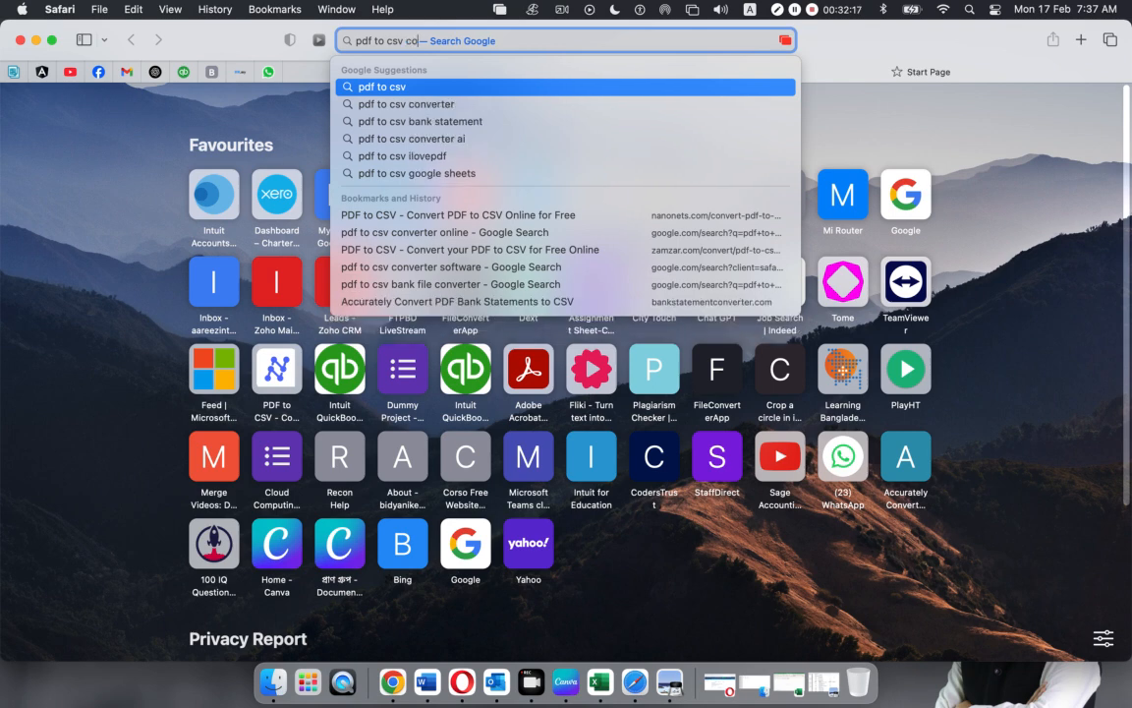
type("nvrter bannk")
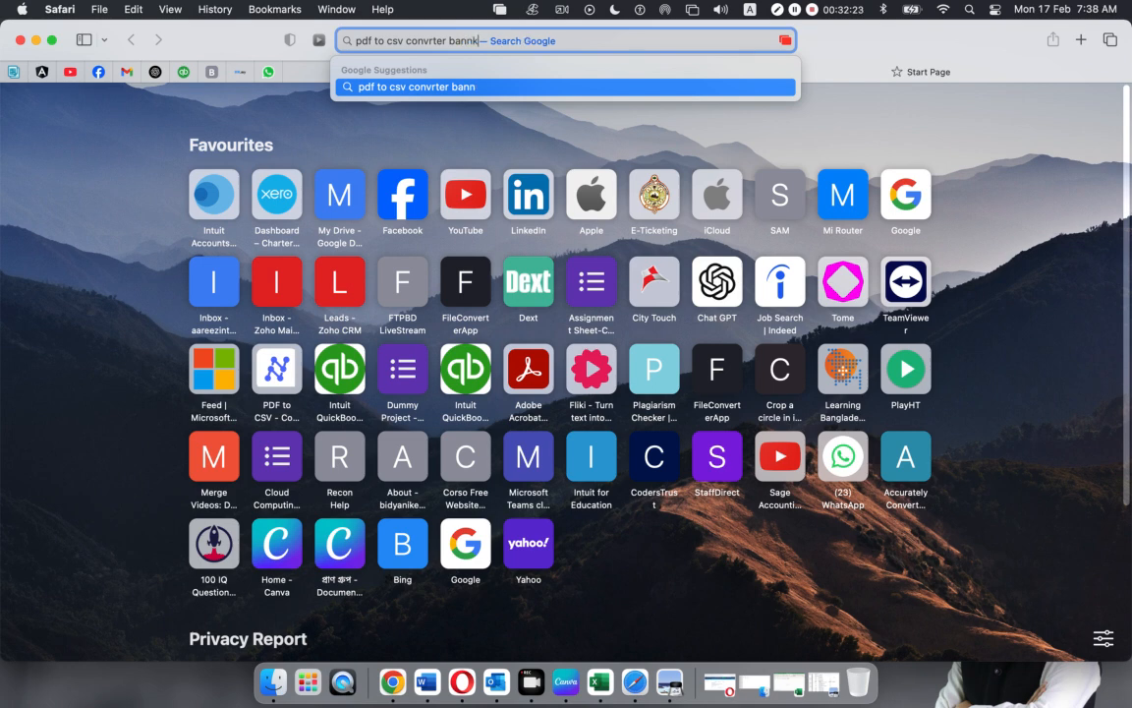
key("BackSpace")
key("BackSpace")
key("BackSpace")
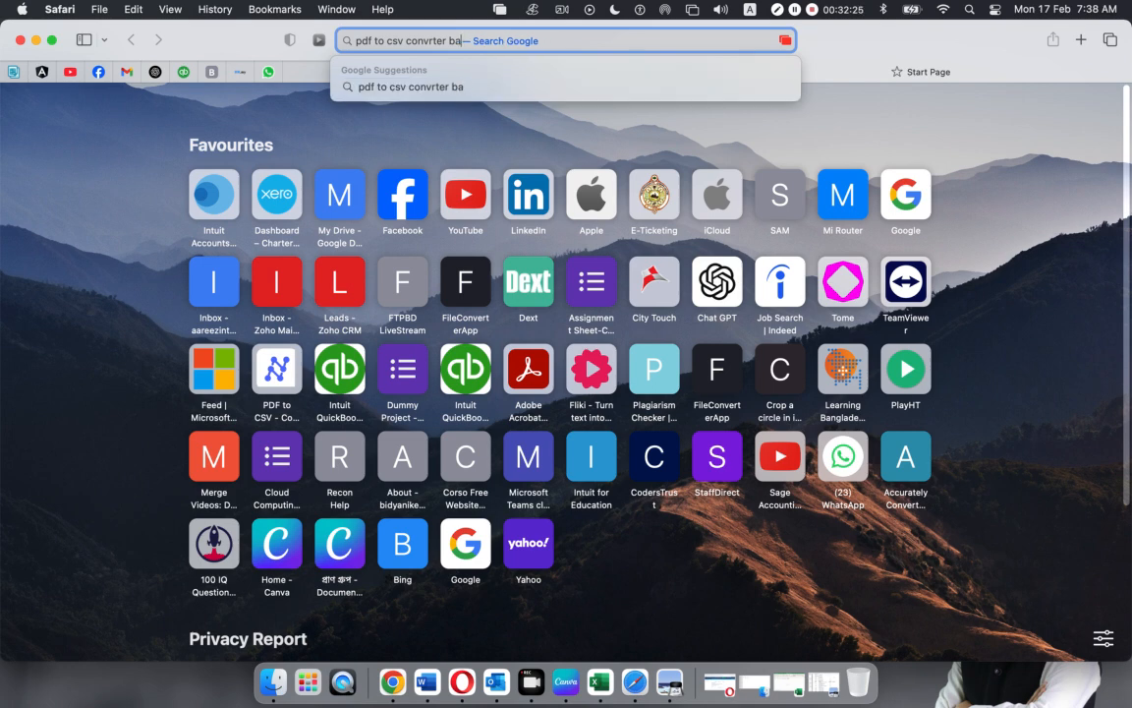
type("nk acco")
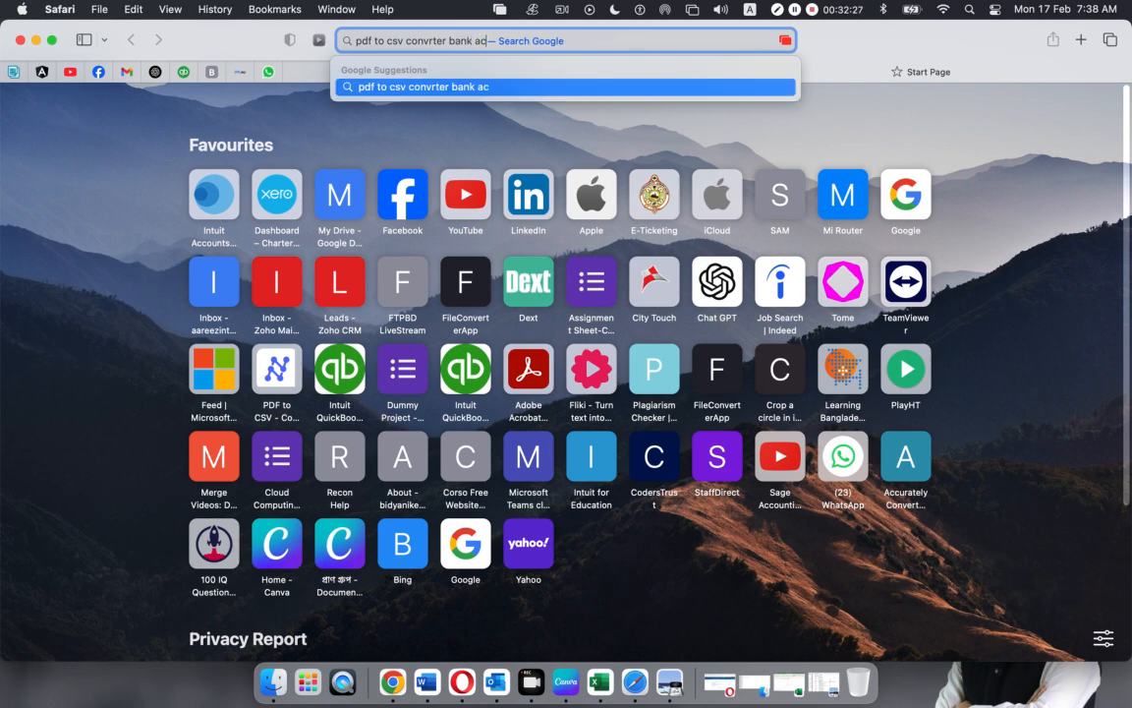
key("BackSpace")
key("BackSpace")
key("BackSpace")
key("BackSpace")
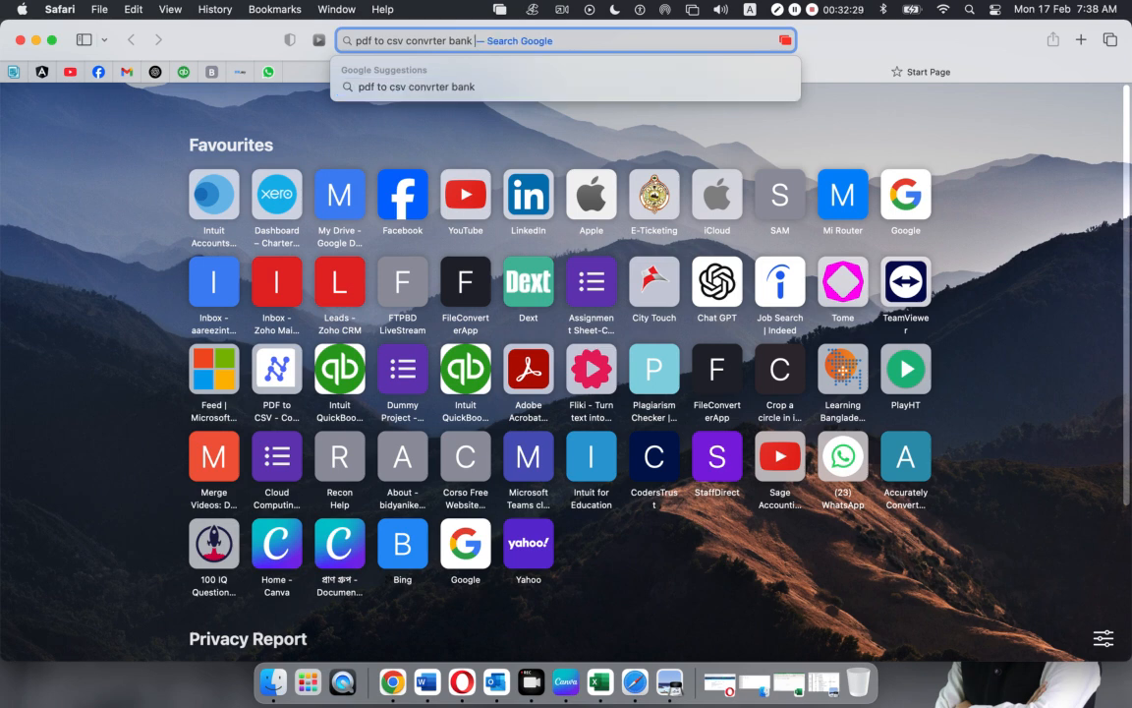
type("statement")
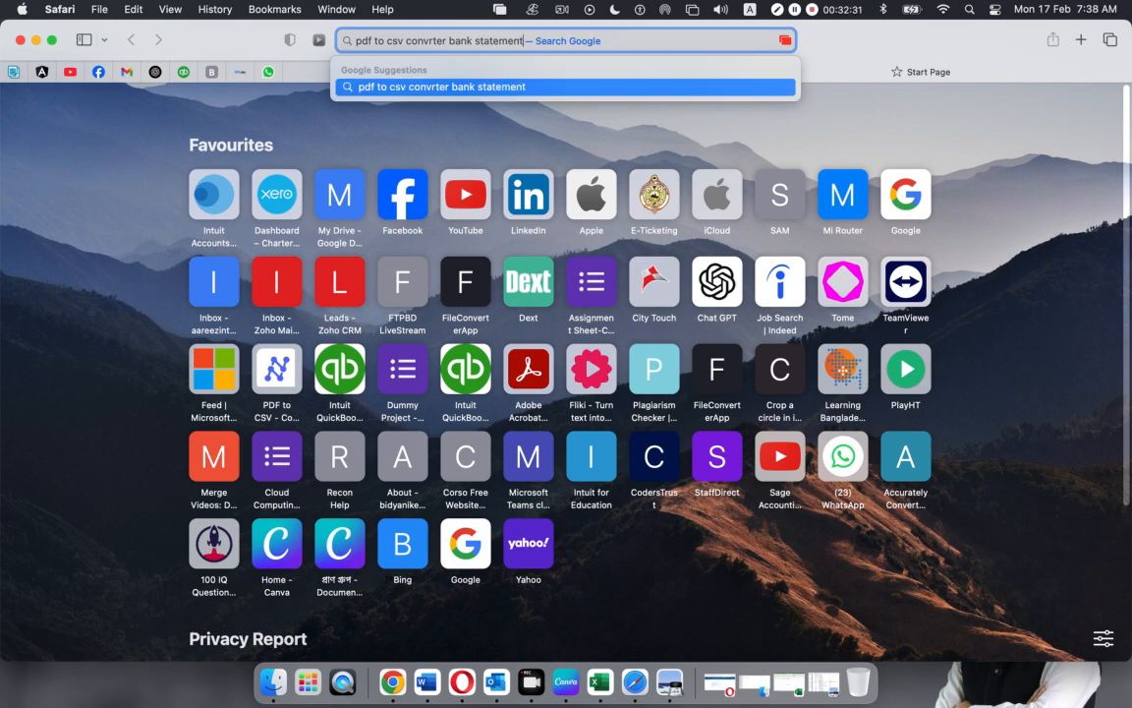
key("Return")
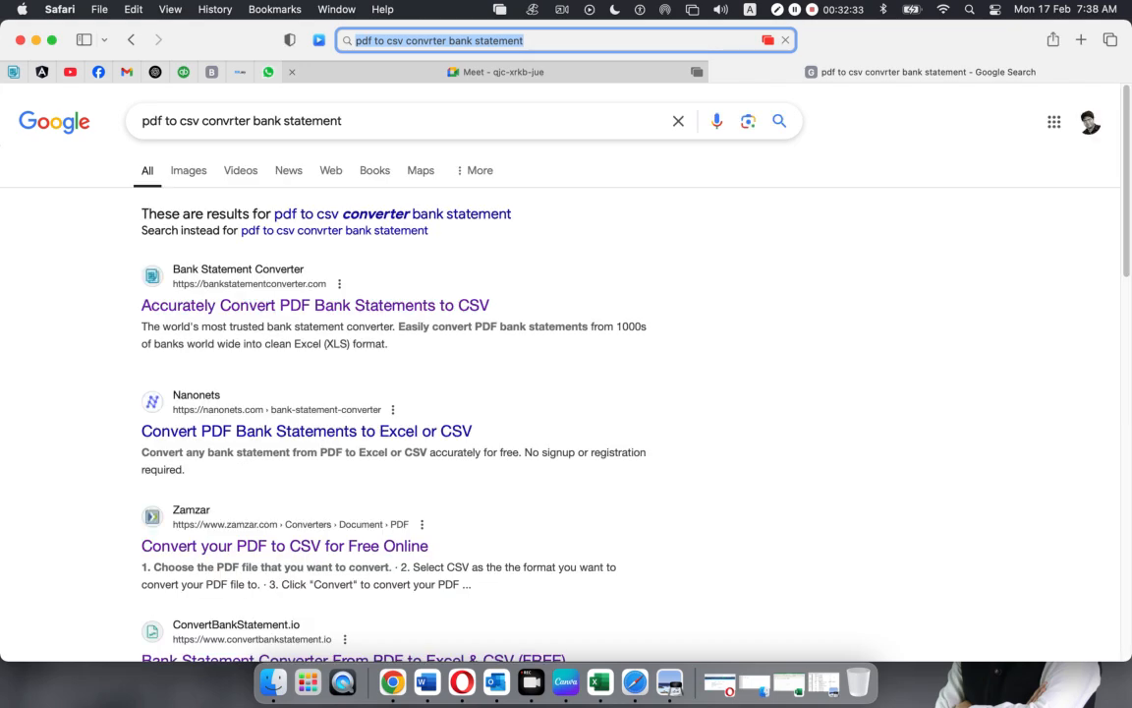
left_click(495, 216)
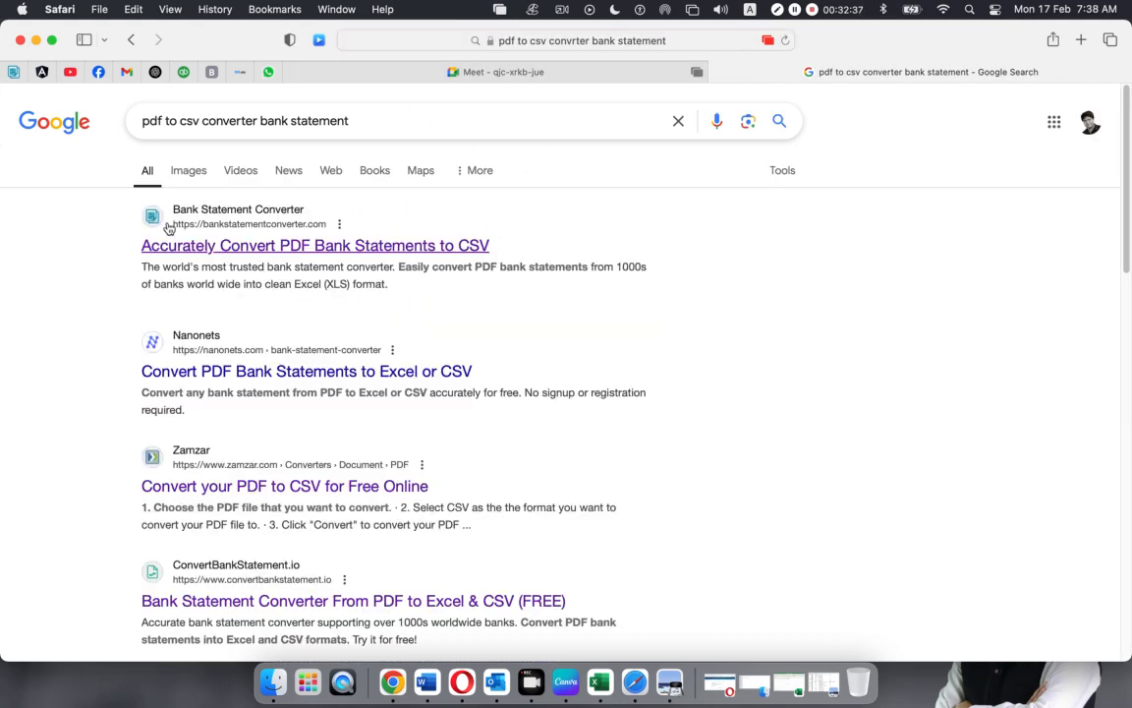
Open the Bank Statement Converter, Nanonets, Zamzar and ConvertBankStatement.io results in background tabs
right_click(255, 248)
left_click(261, 252)
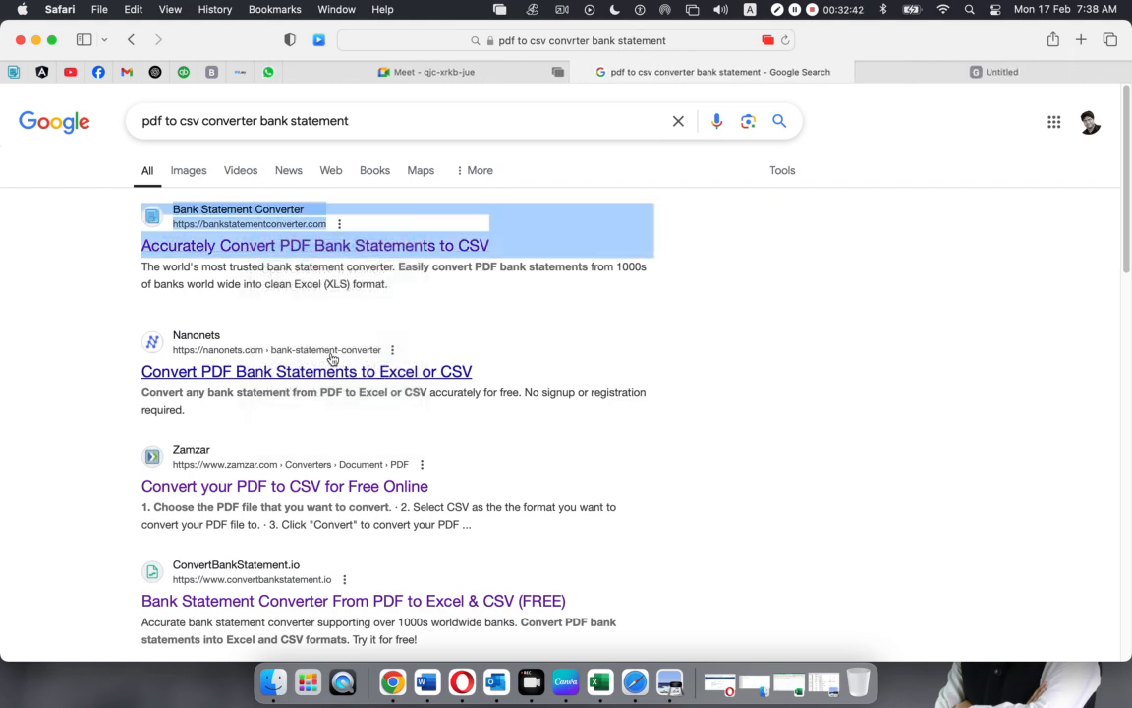
right_click(187, 375)
left_click(223, 375)
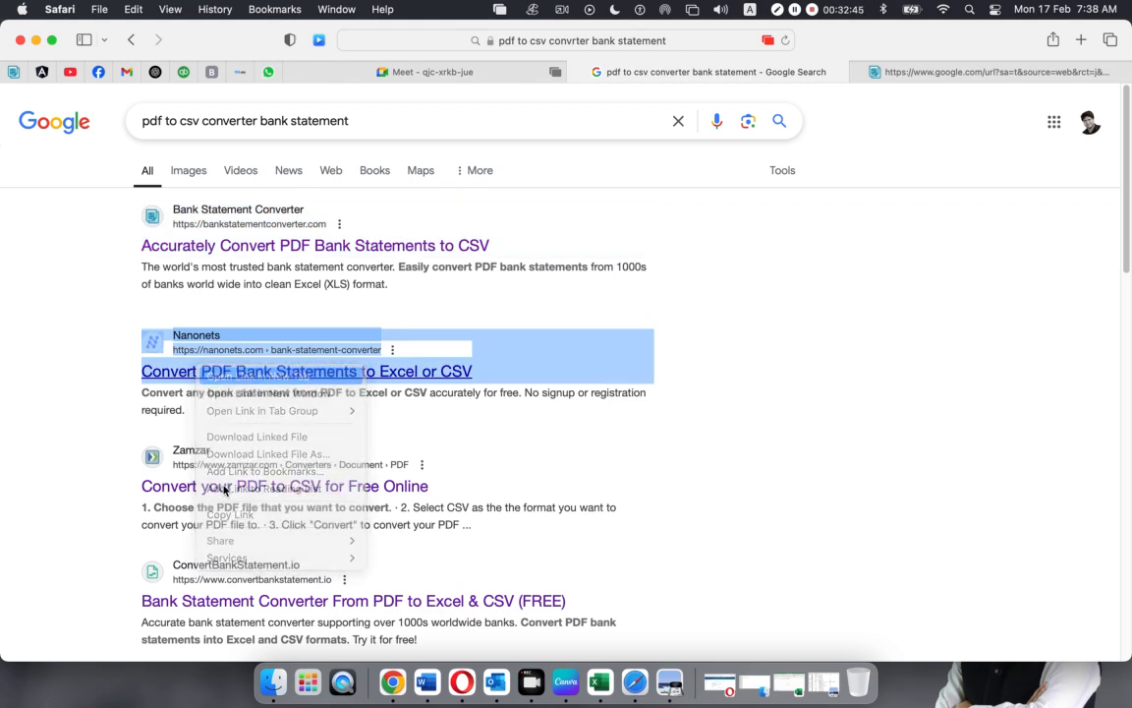
right_click(234, 486)
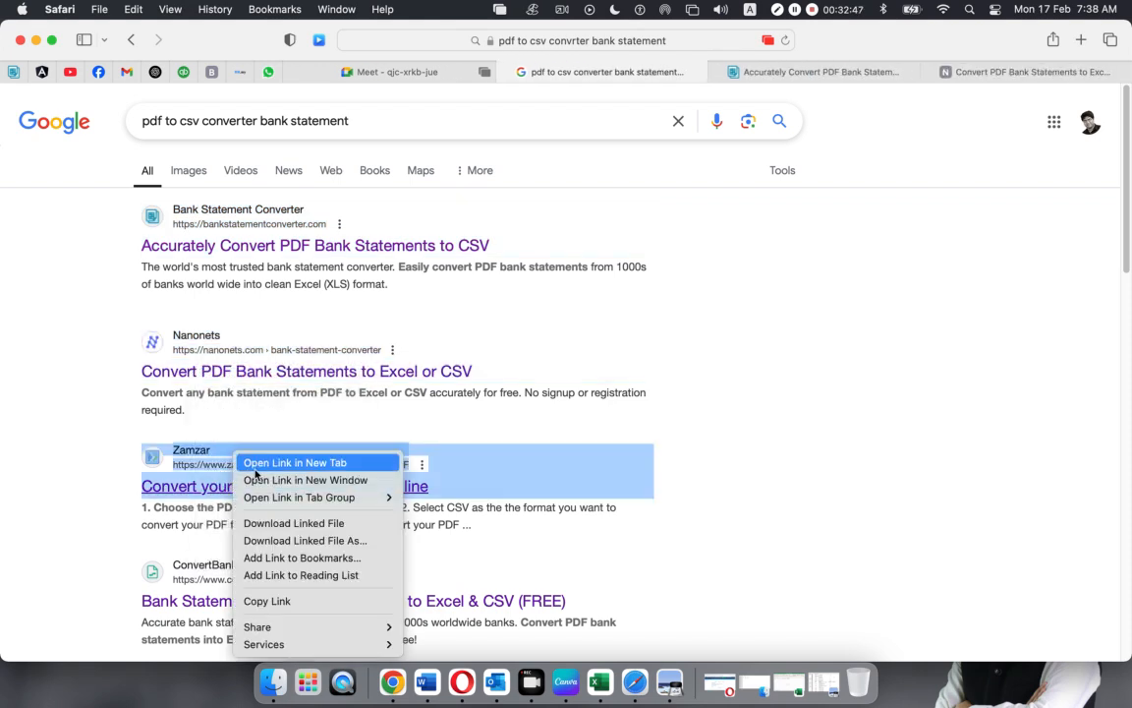
left_click(253, 462)
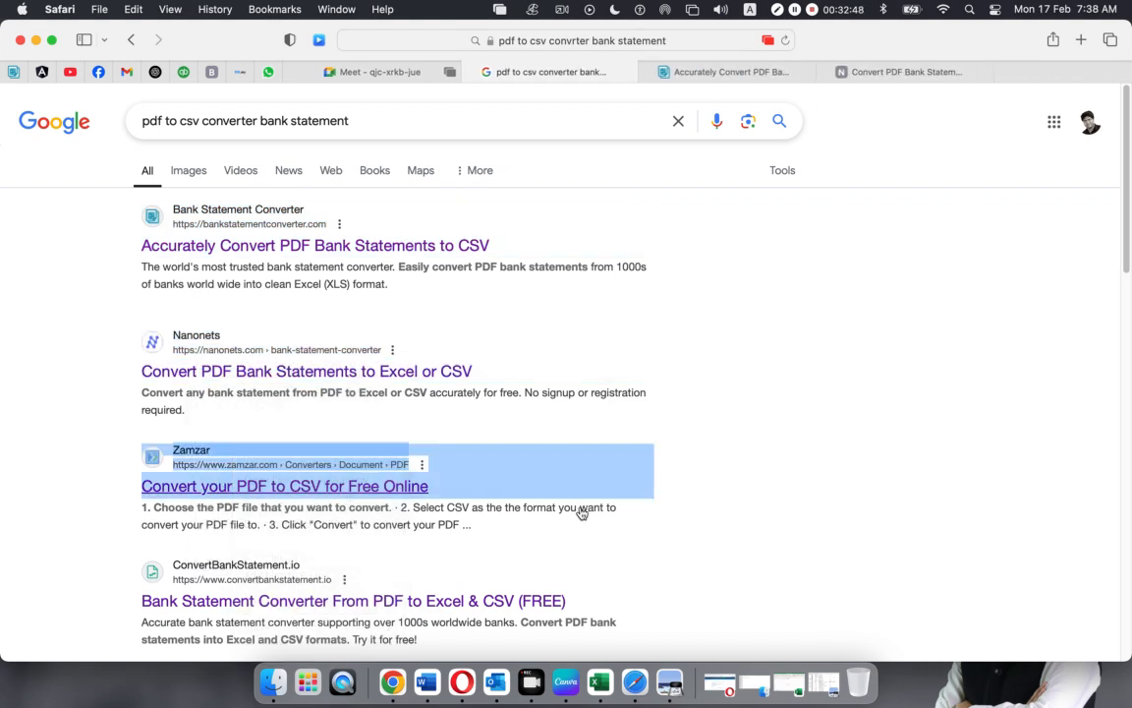
right_click(413, 611)
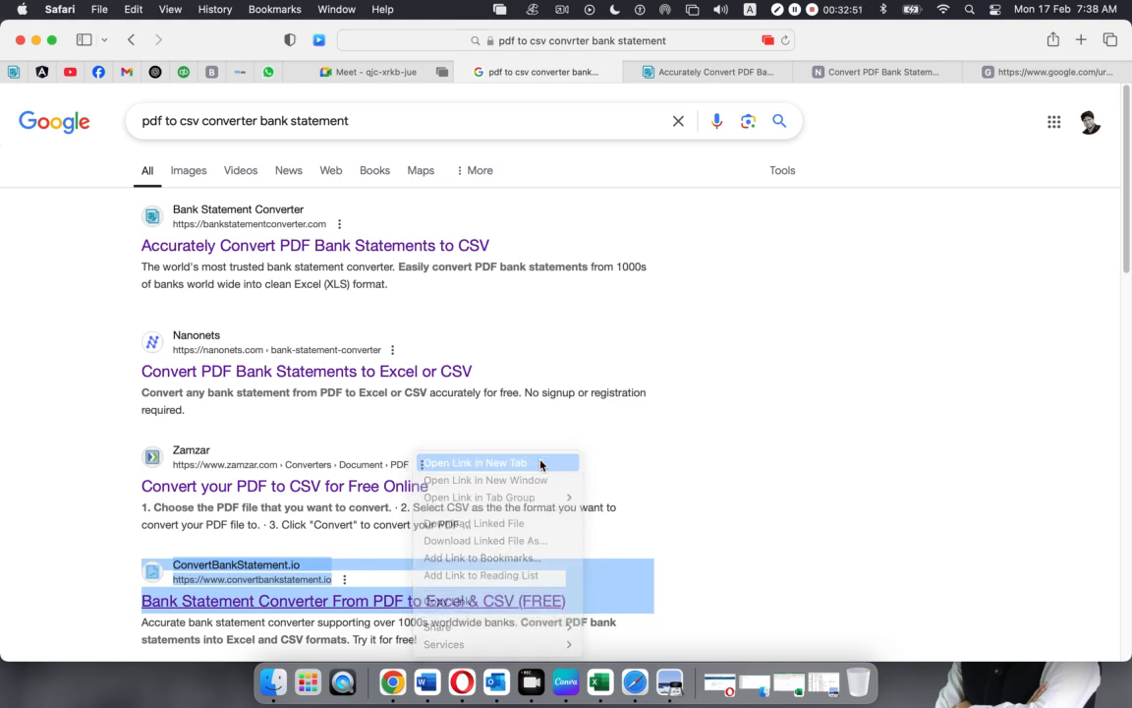
left_click(540, 463)
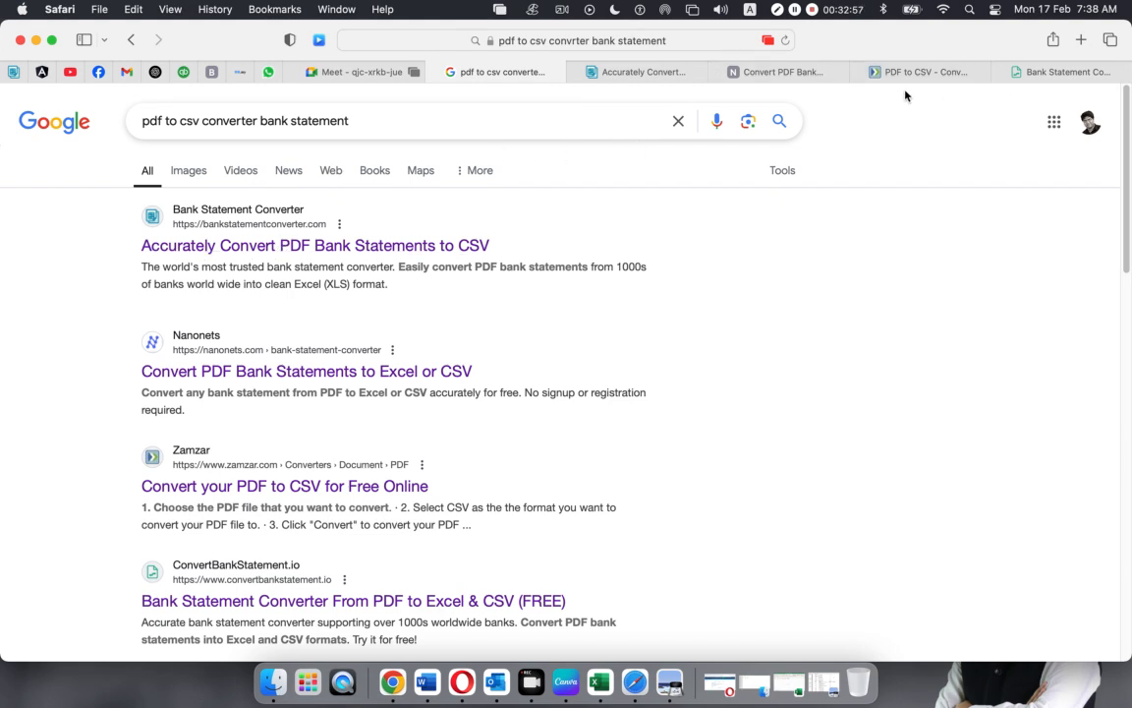
Look through each converter site's tab, ending on the Nanonets bank statement converter page
left_click(640, 72)
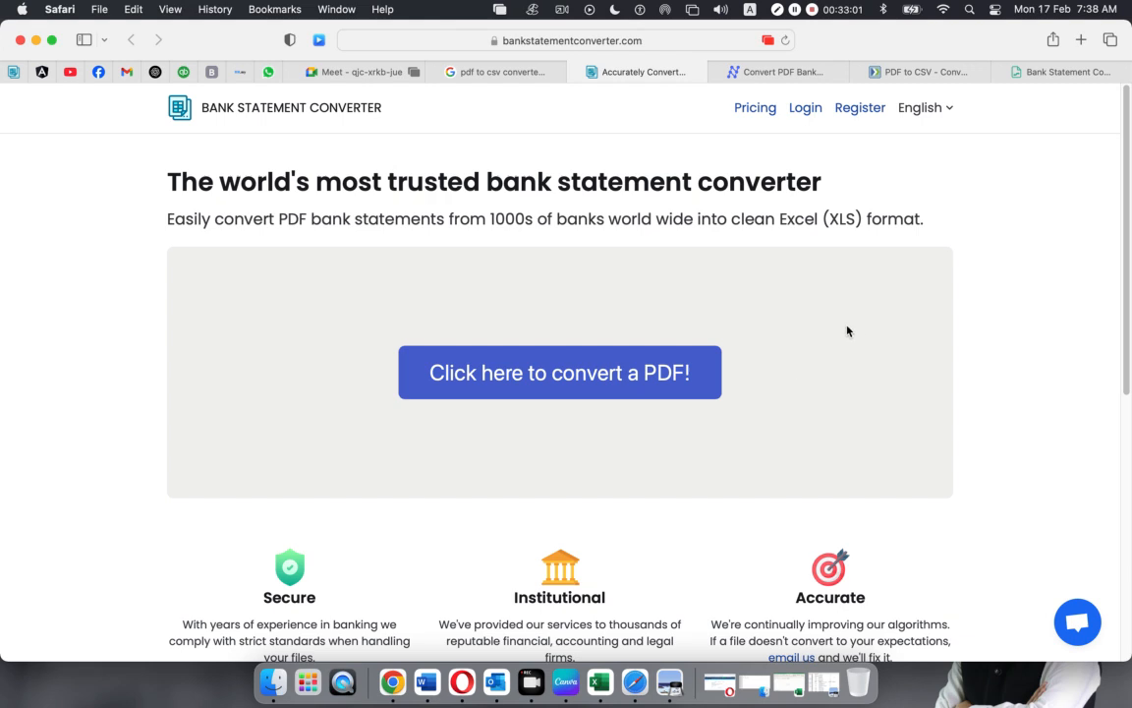
scroll(847, 331, "down", 1)
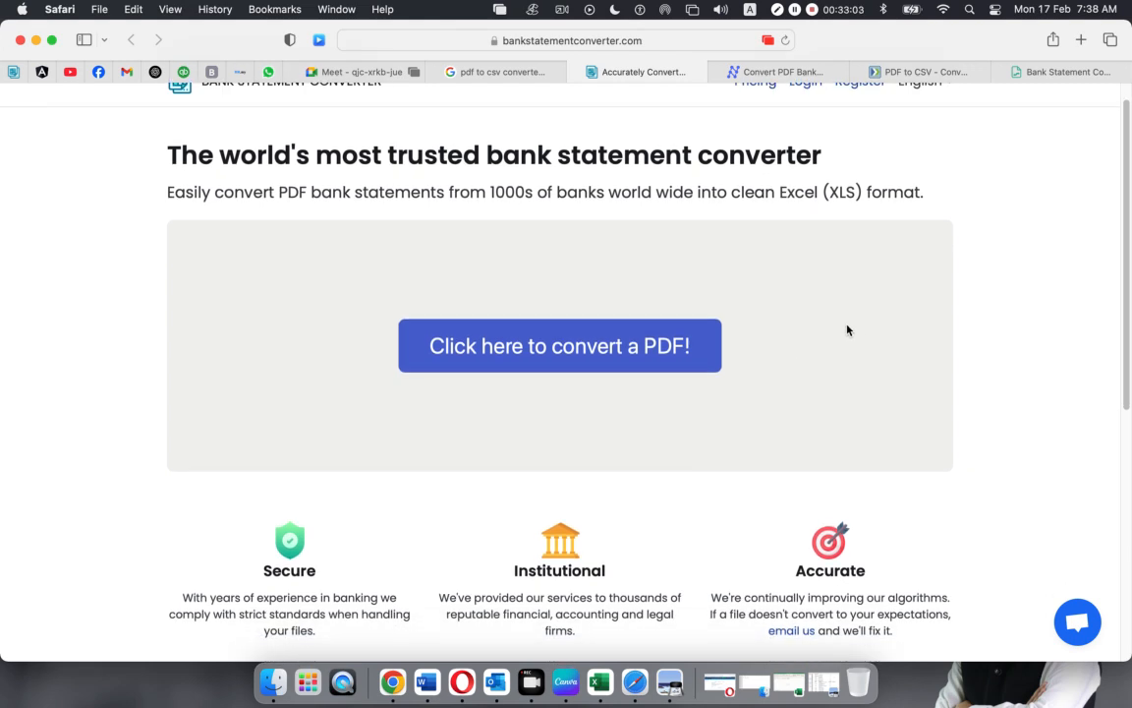
scroll(845, 332, "up", 1)
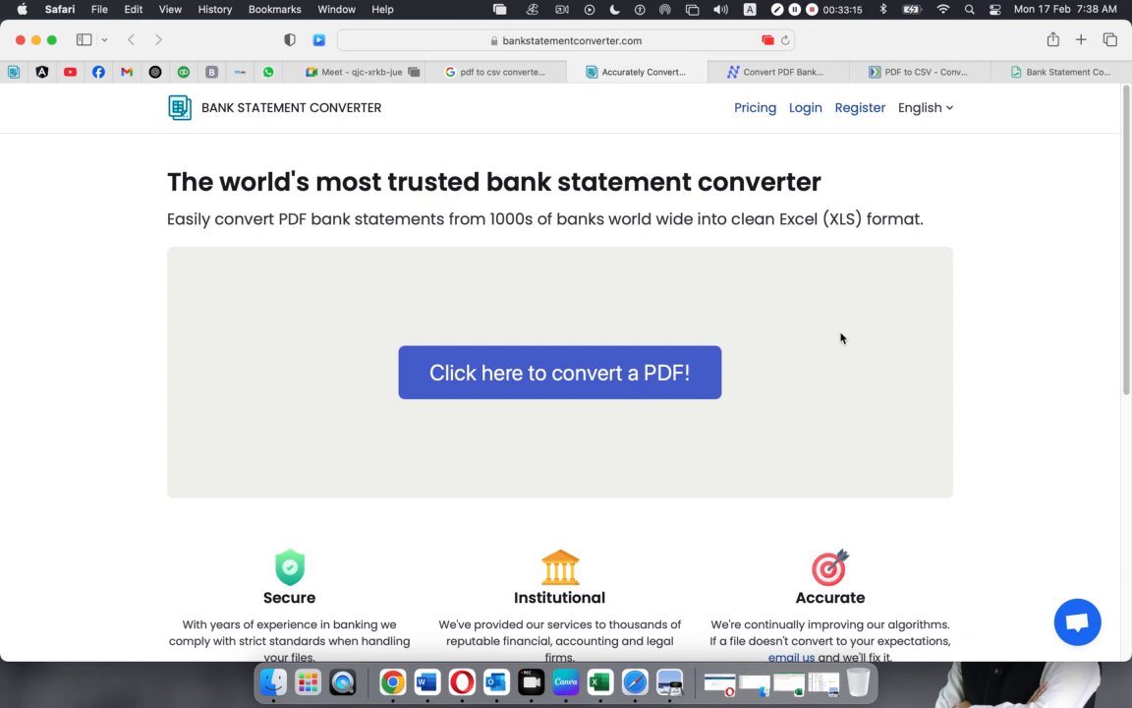
left_click(732, 71)
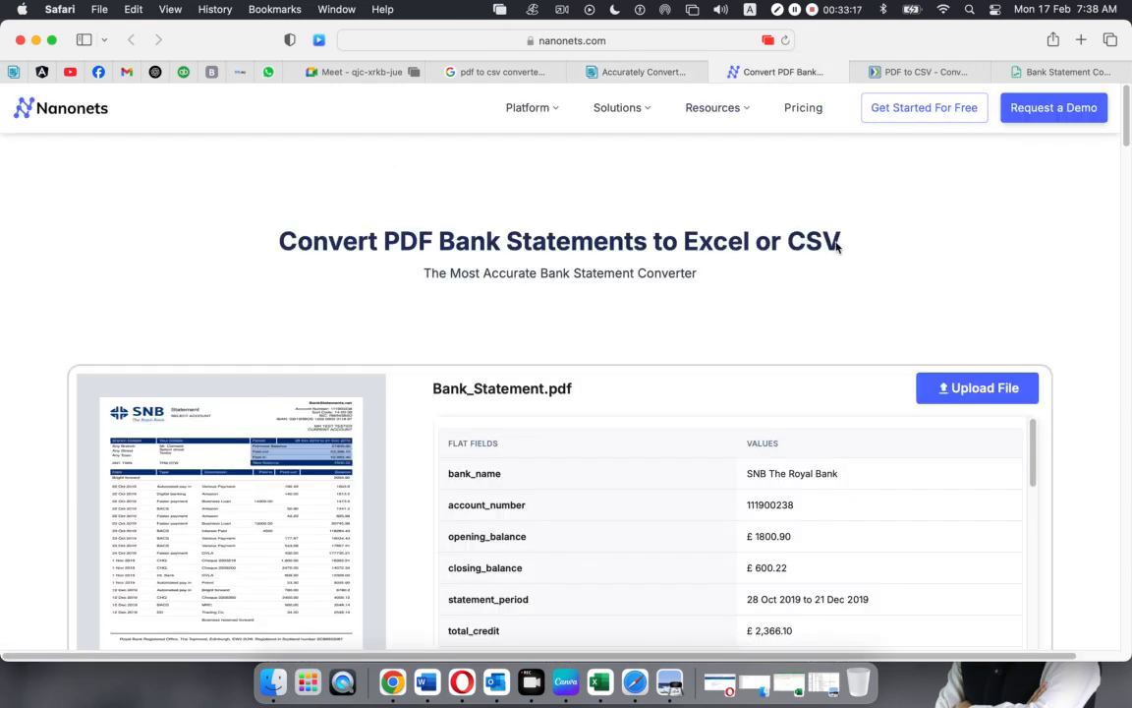
scroll(806, 285, "down", 5)
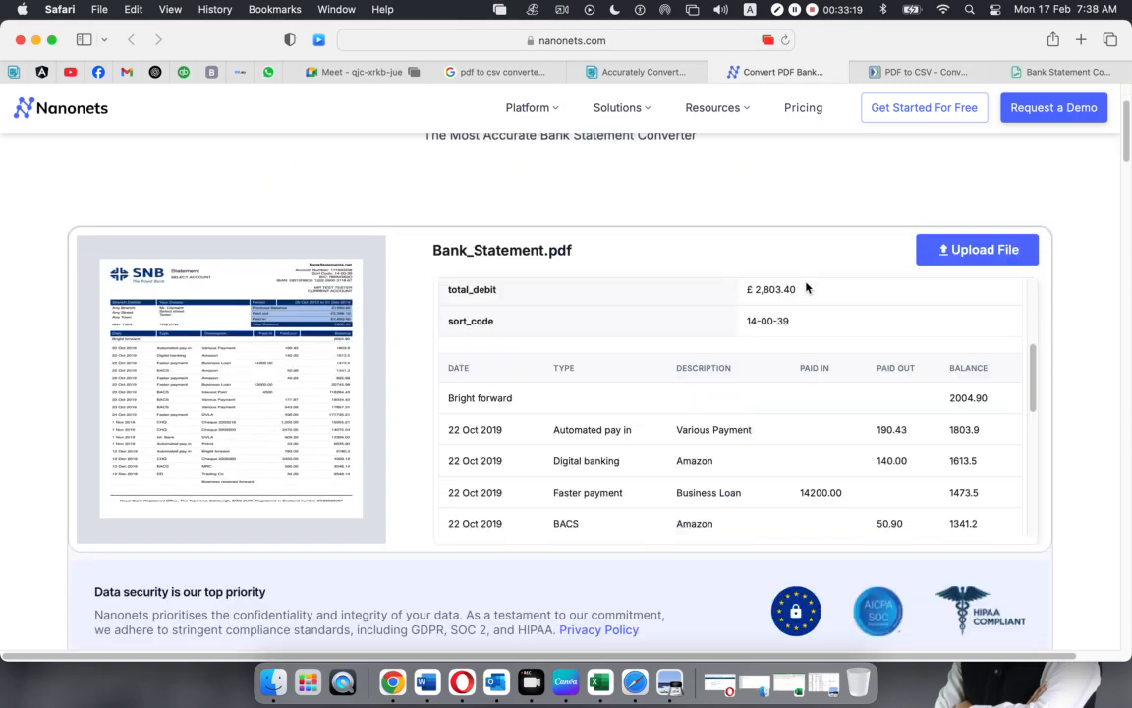
scroll(806, 285, "up", 3)
scroll(393, 270, "up", 3)
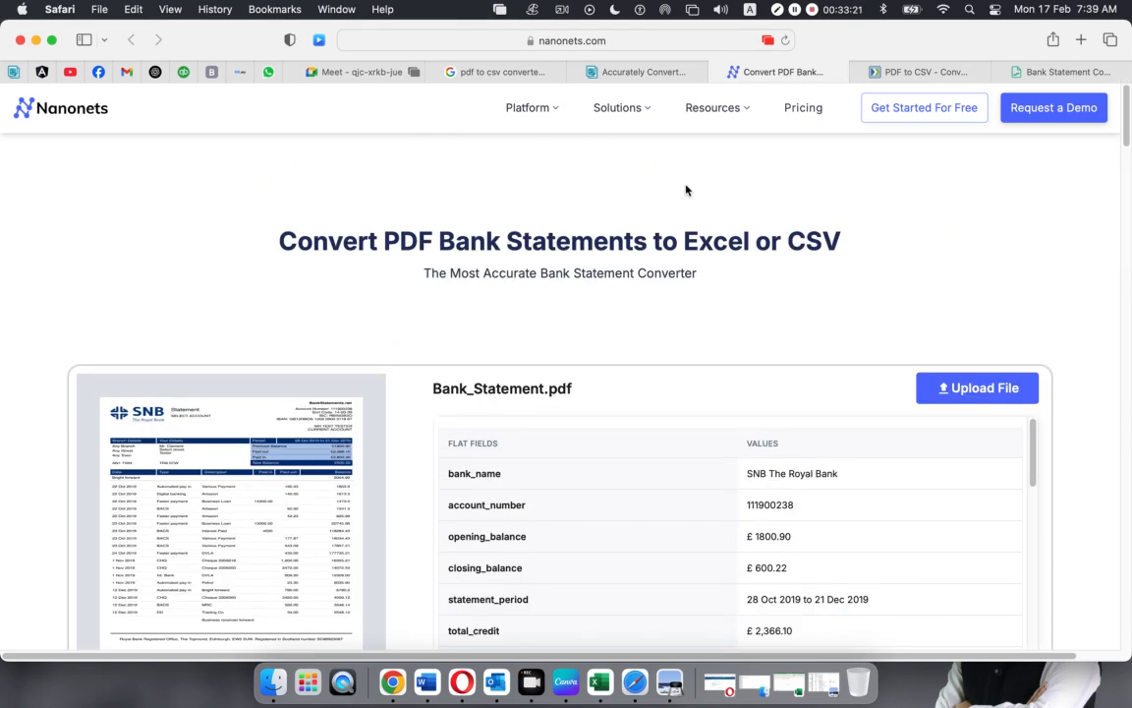
left_click(940, 74)
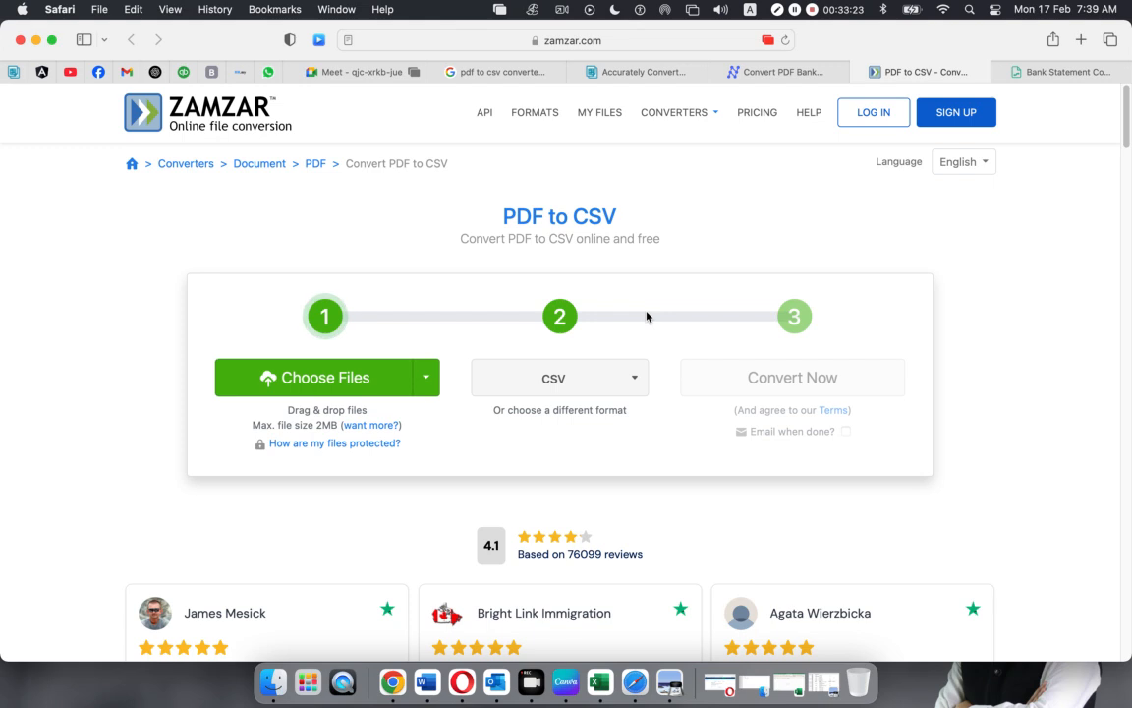
left_click(1022, 77)
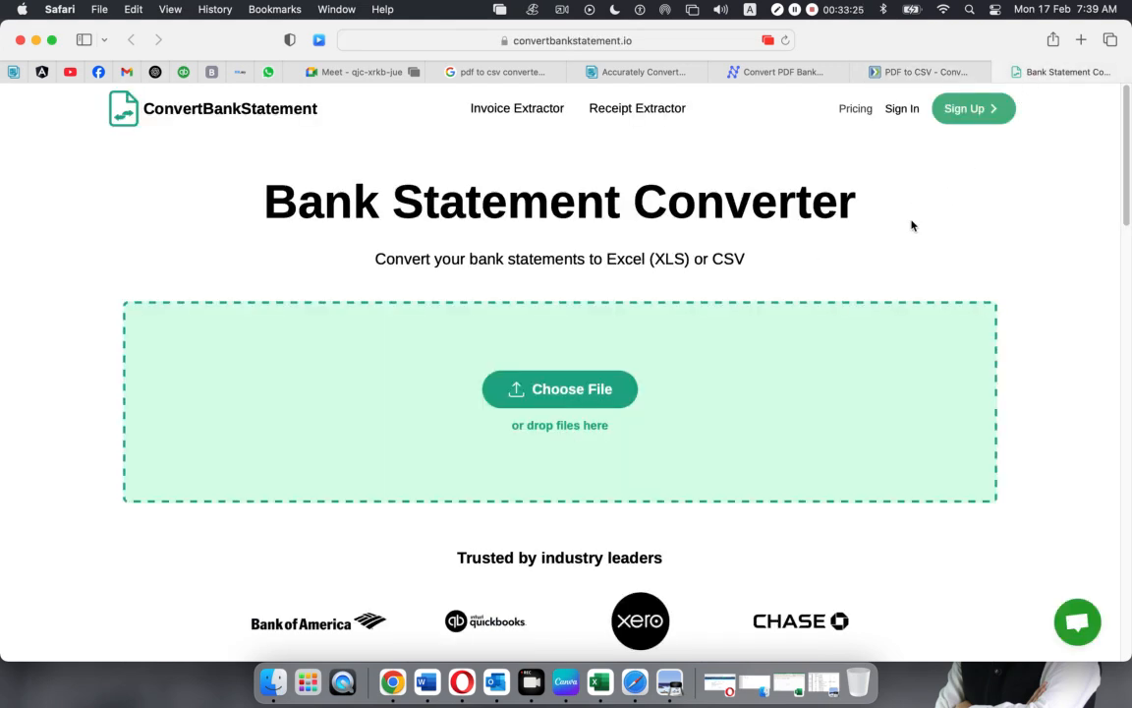
left_click(612, 73)
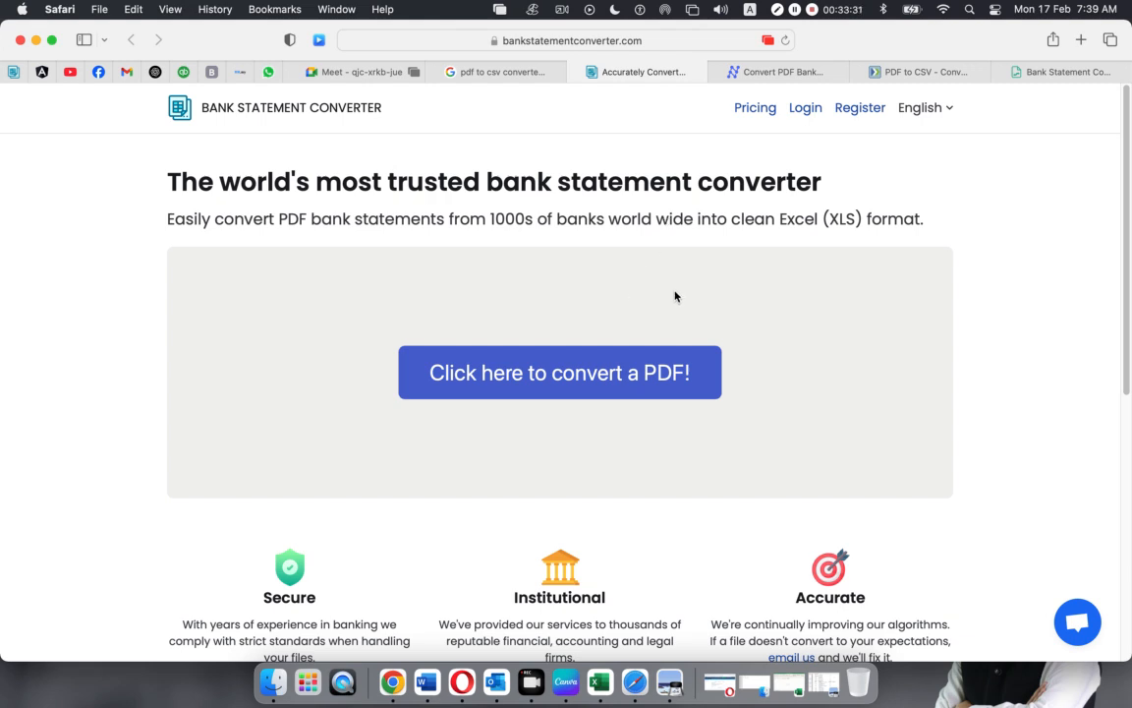
left_click(797, 74)
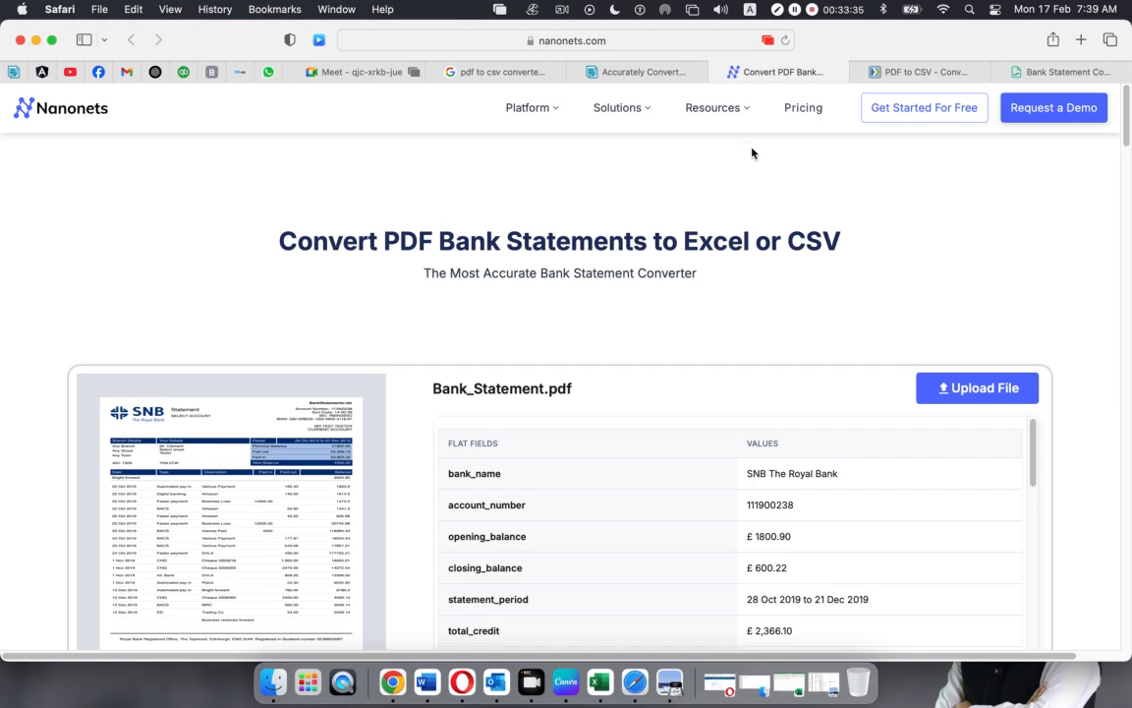
Upload the Metro Bank statement PDF from Desktop > Trendup Class Materiales > Total 13 Classes > Xero > Xero-04
left_click(986, 389)
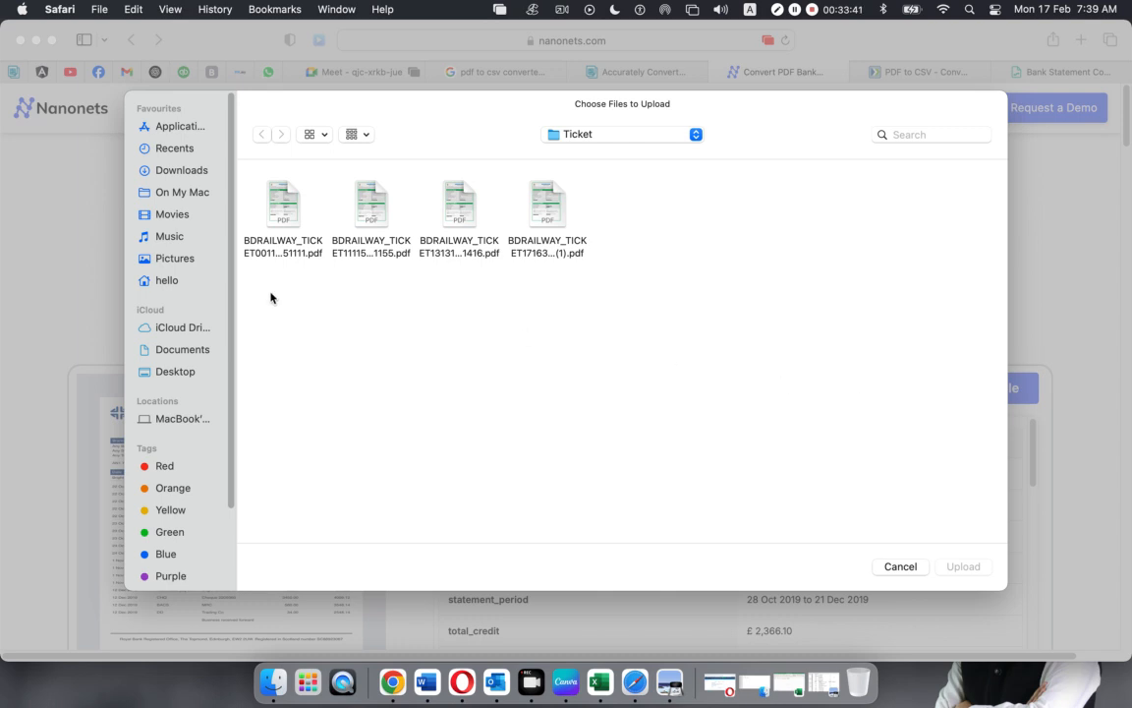
left_click(177, 373)
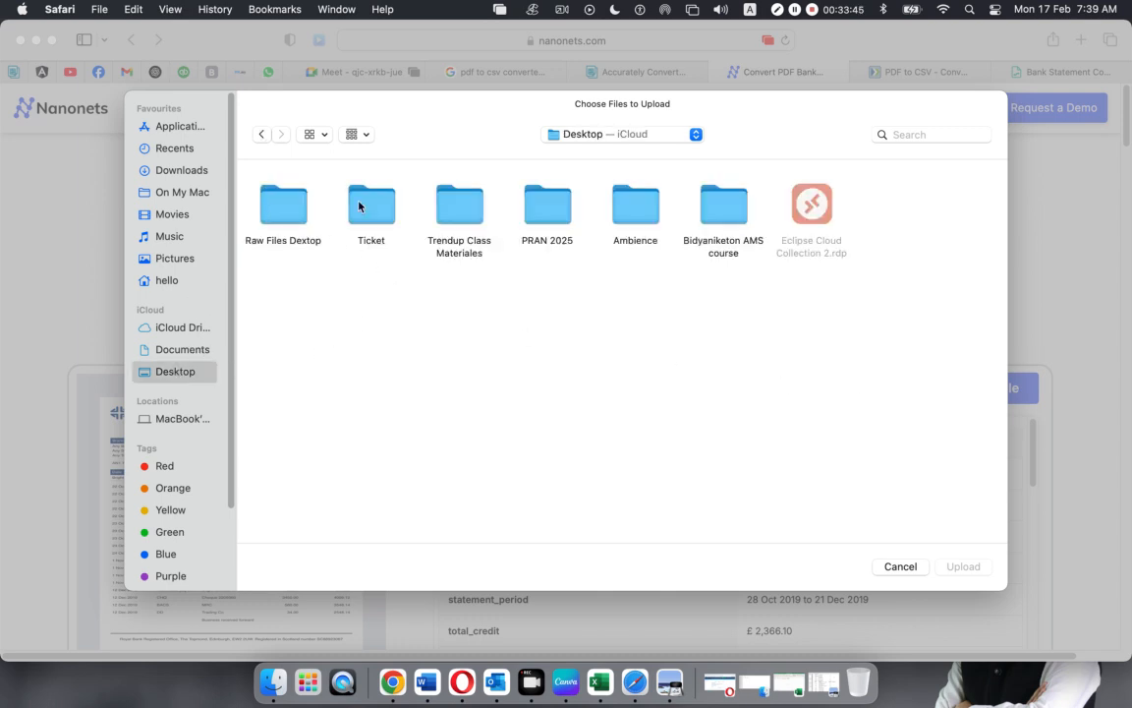
double_click(455, 201)
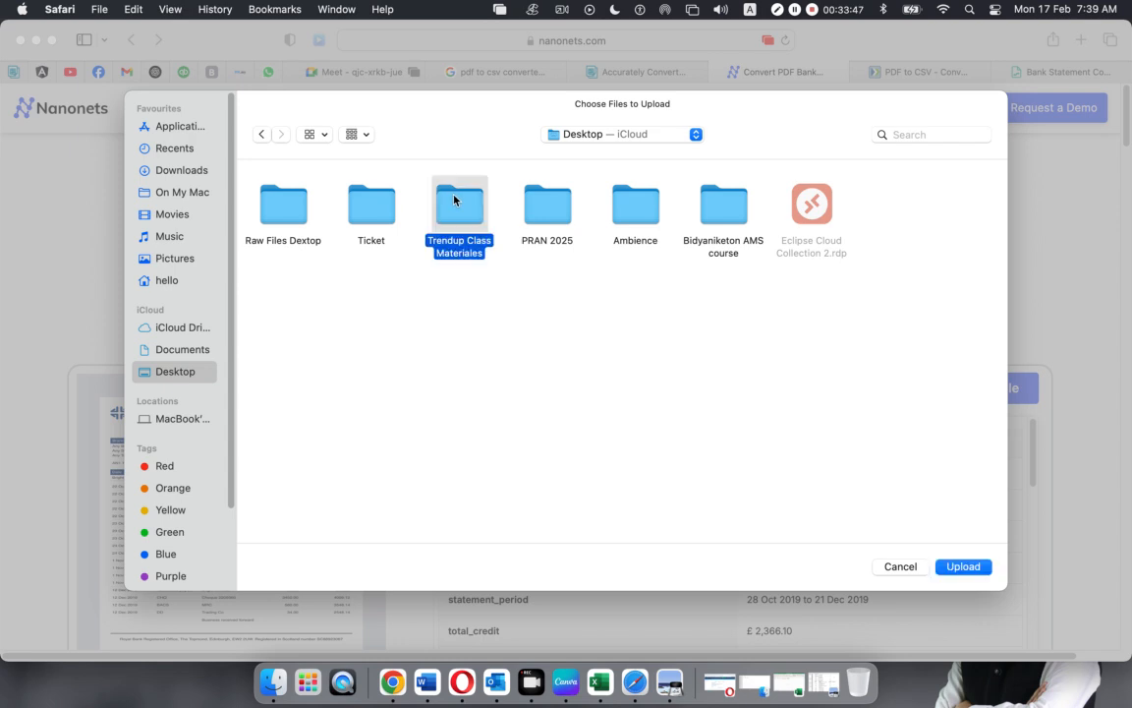
left_click(455, 202)
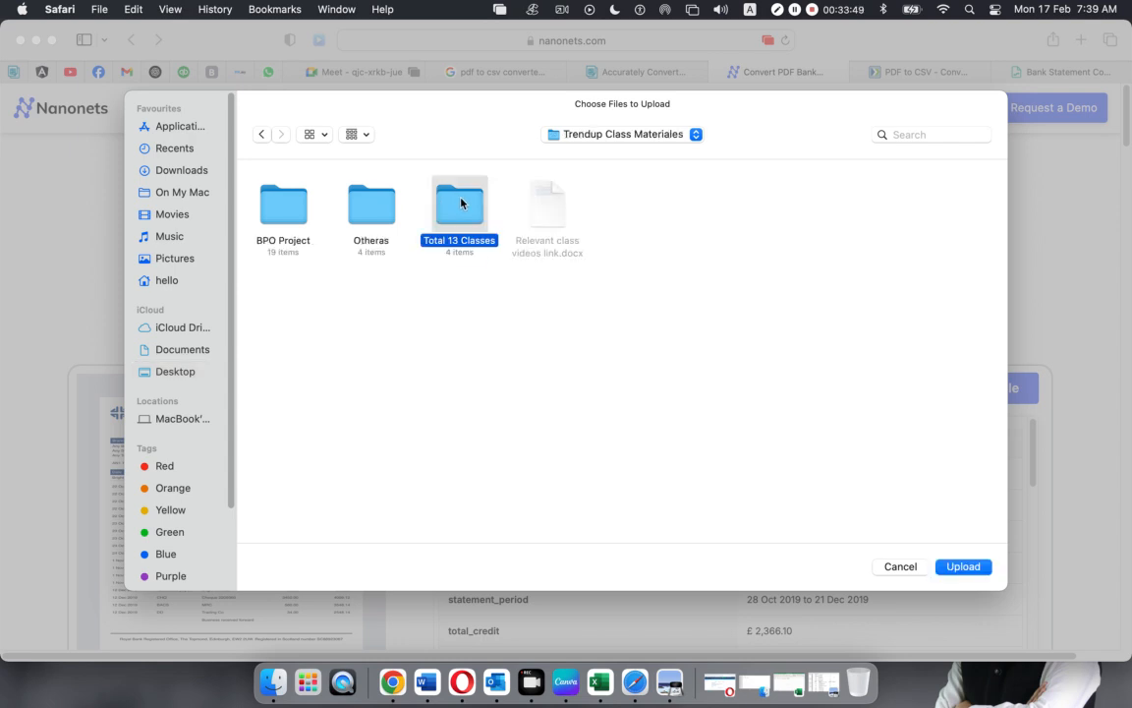
double_click(461, 202)
double_click(548, 206)
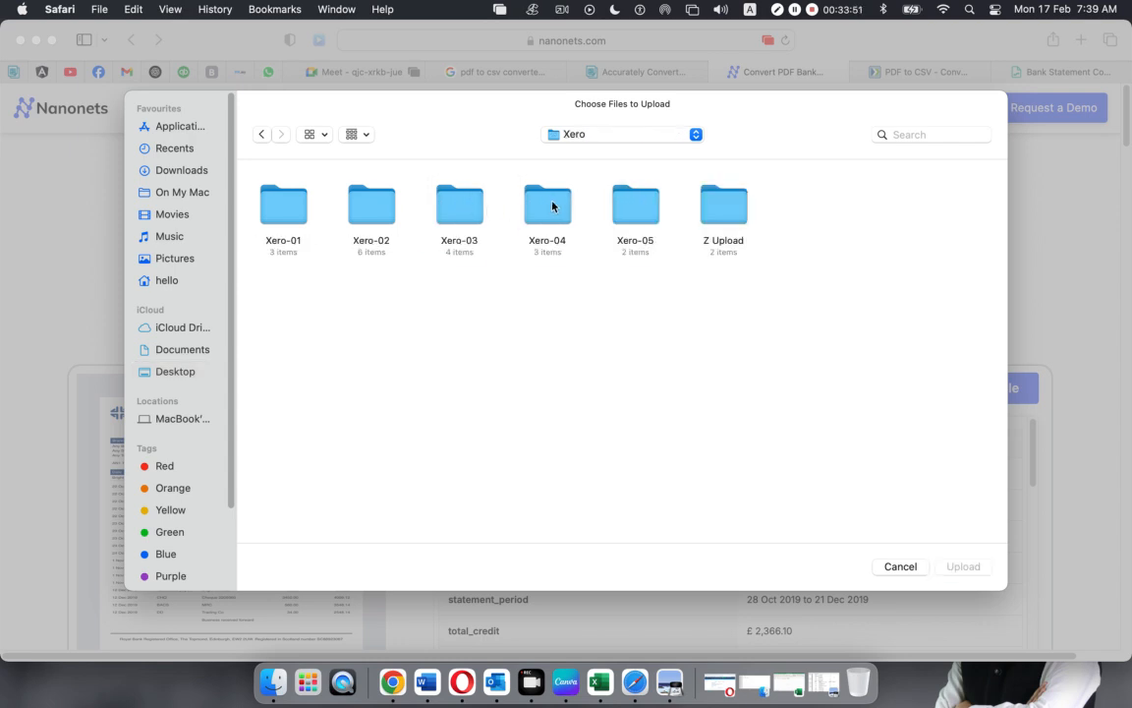
double_click(560, 211)
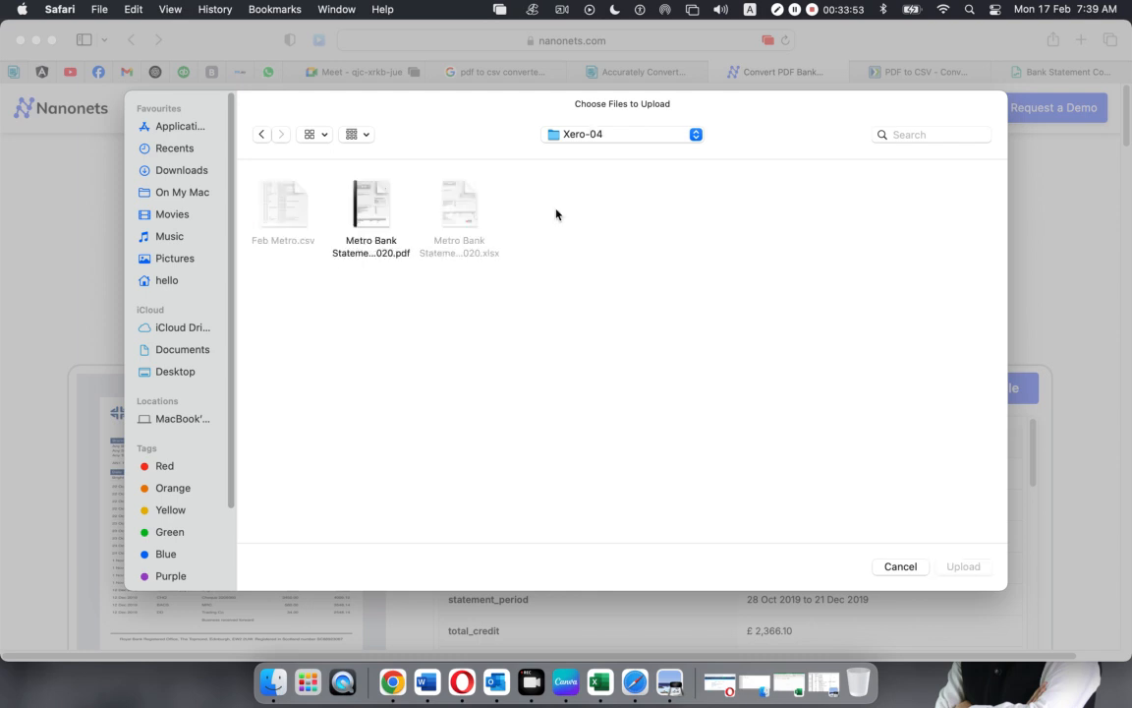
left_click(367, 209)
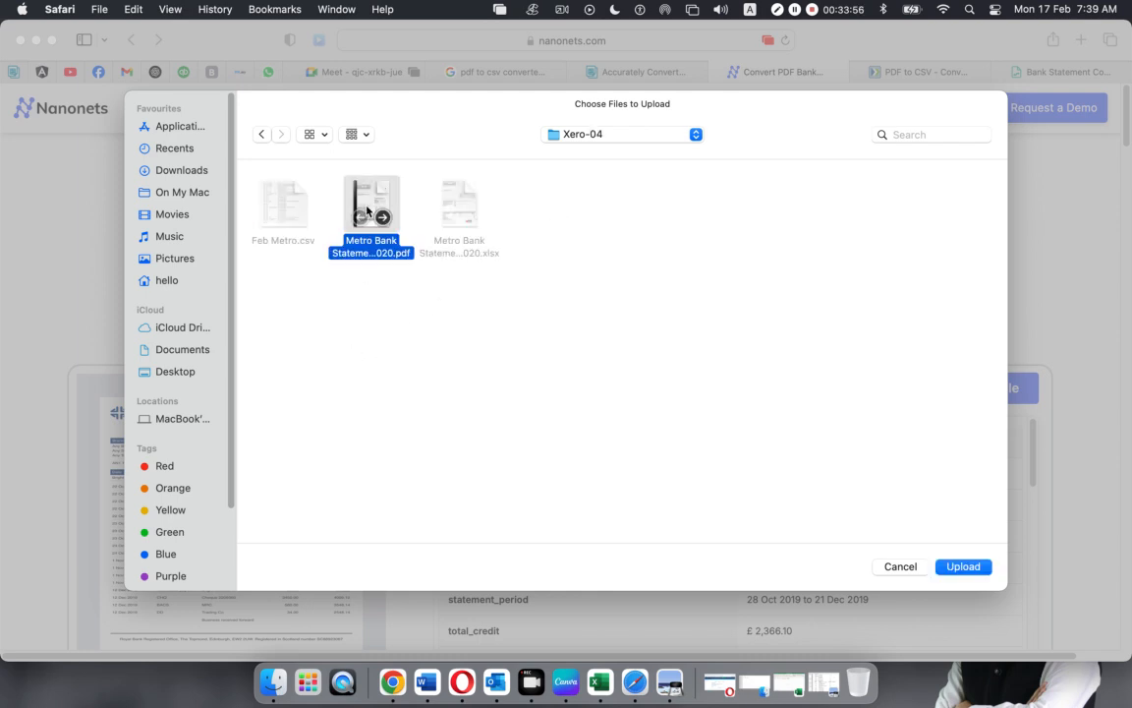
left_click(962, 567)
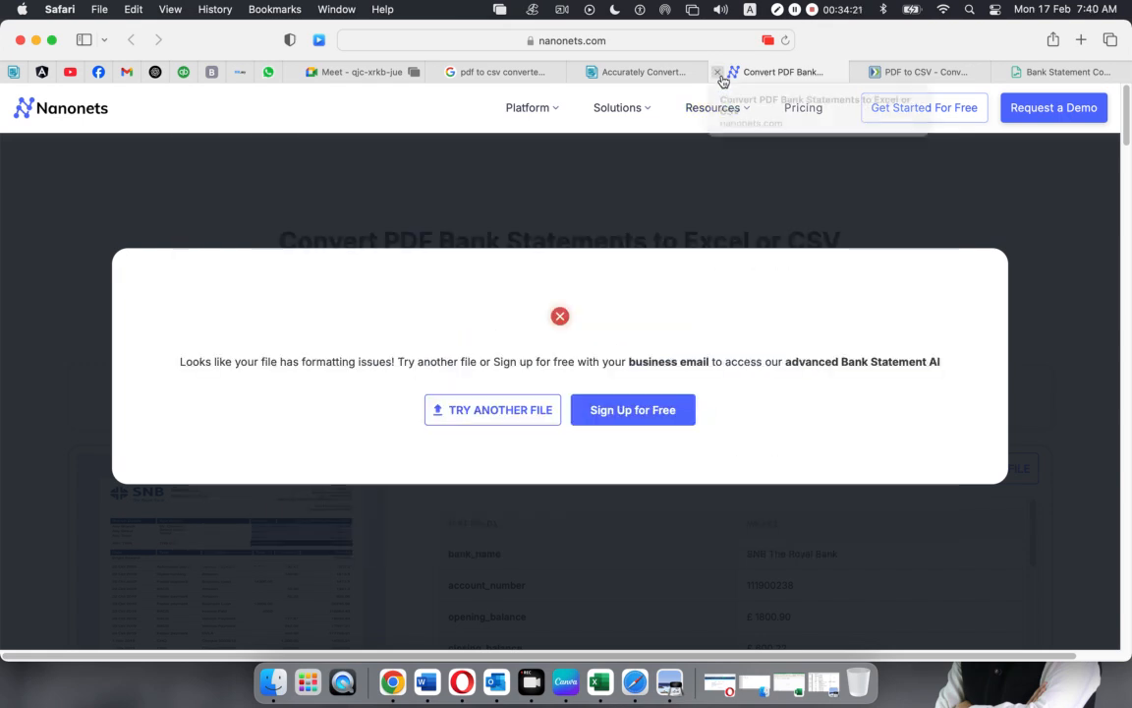
Convert the Metro Bank PDF to csv in Zamzar and download Metro Bank Statement_February_2-2020.csv
left_click(718, 73)
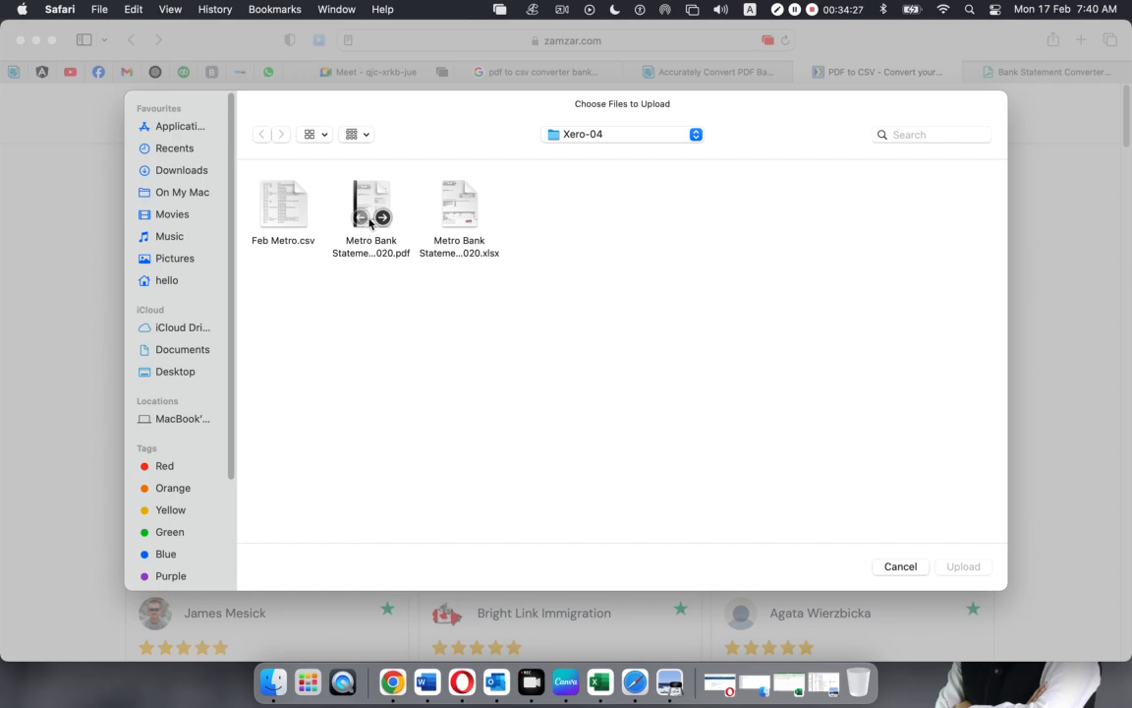
left_click(371, 215)
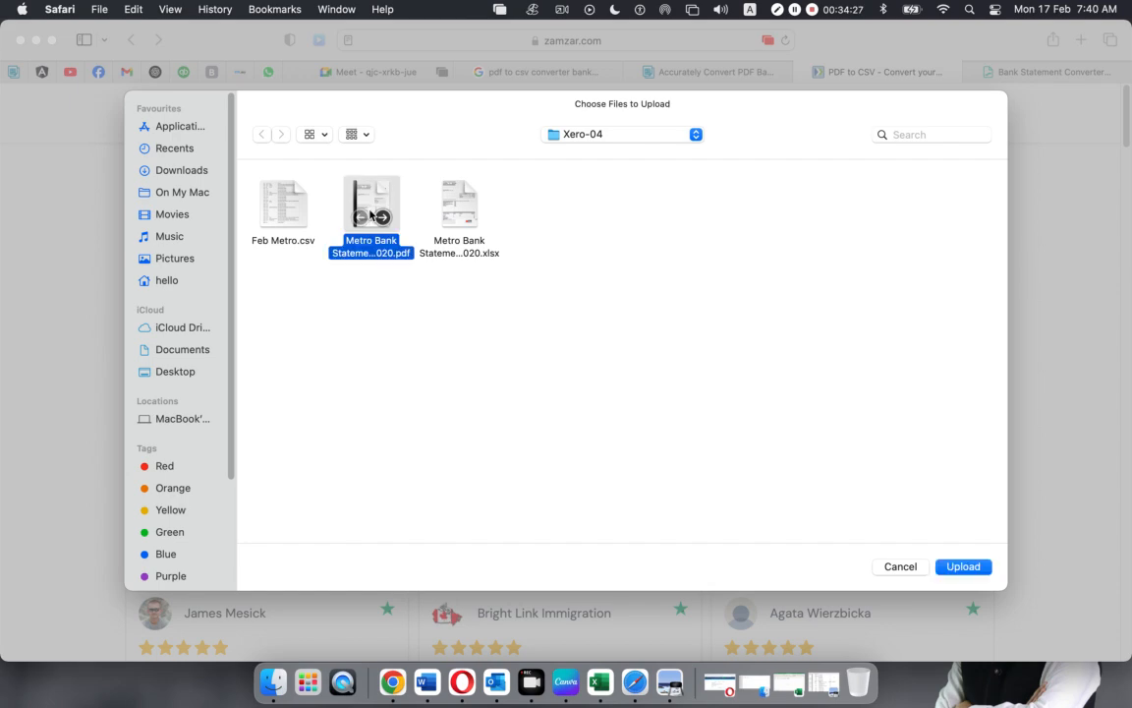
left_click(963, 567)
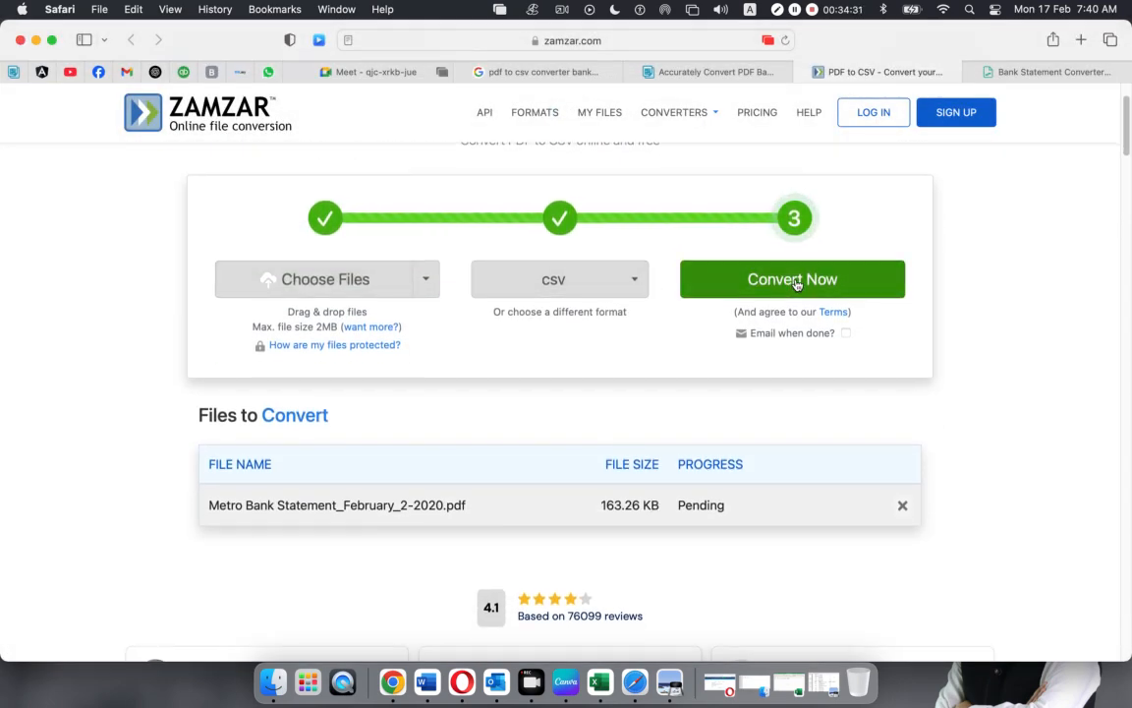
left_click(627, 283)
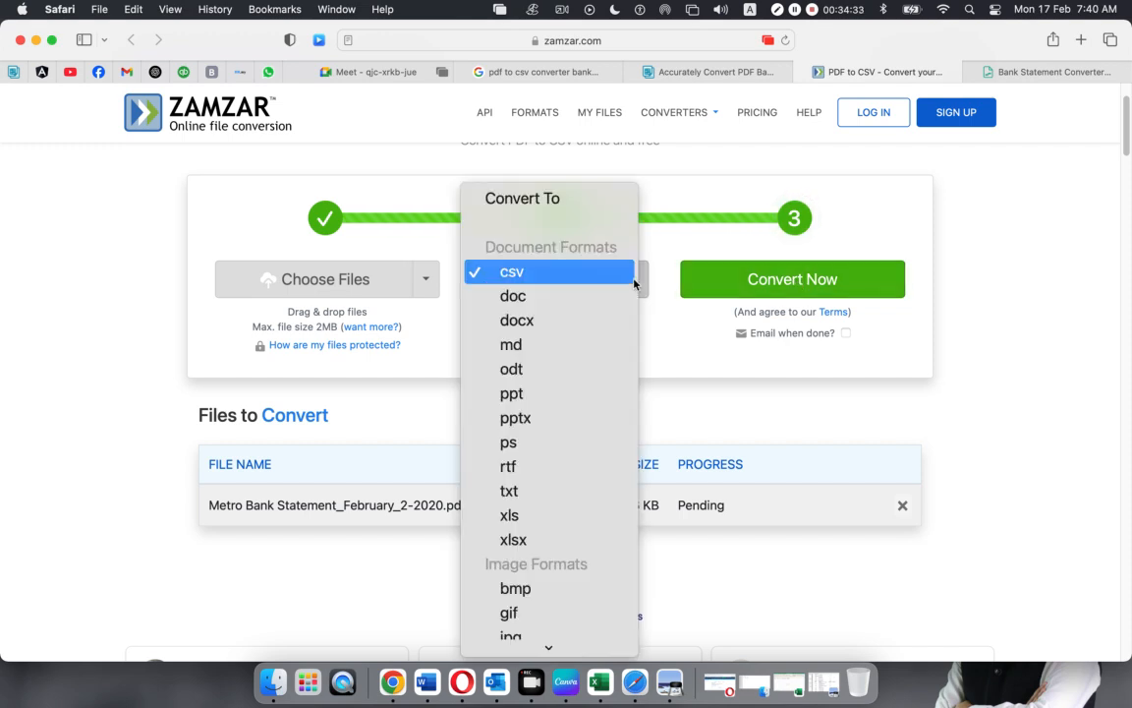
left_click(637, 284)
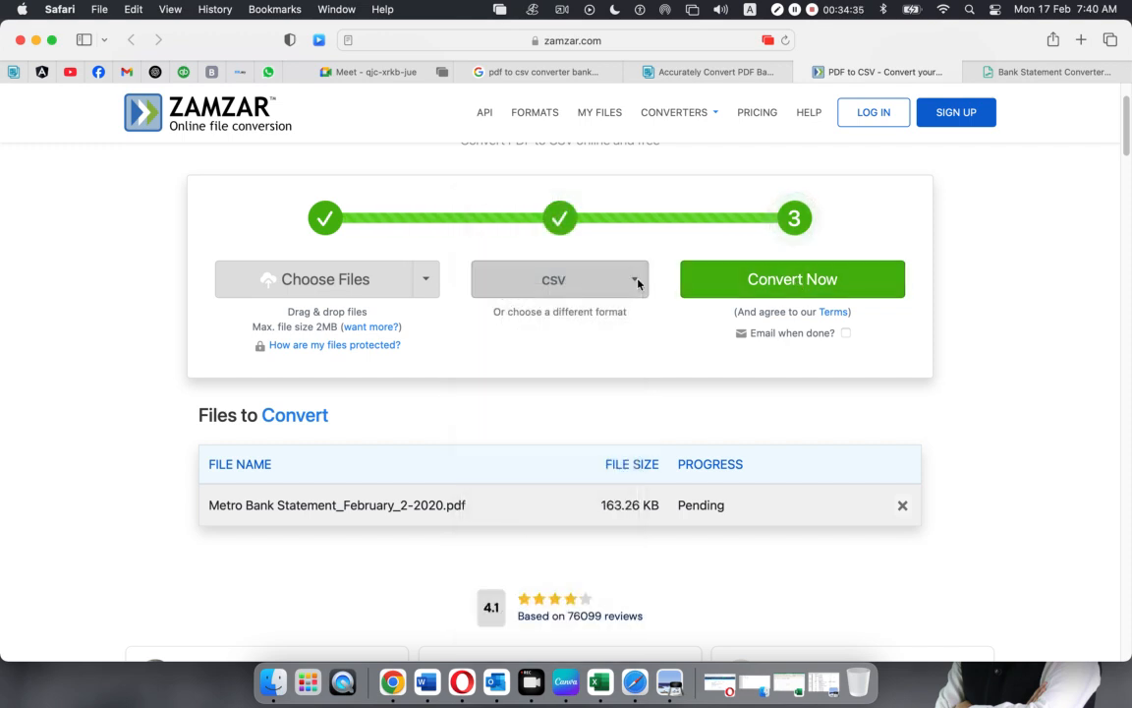
left_click(806, 281)
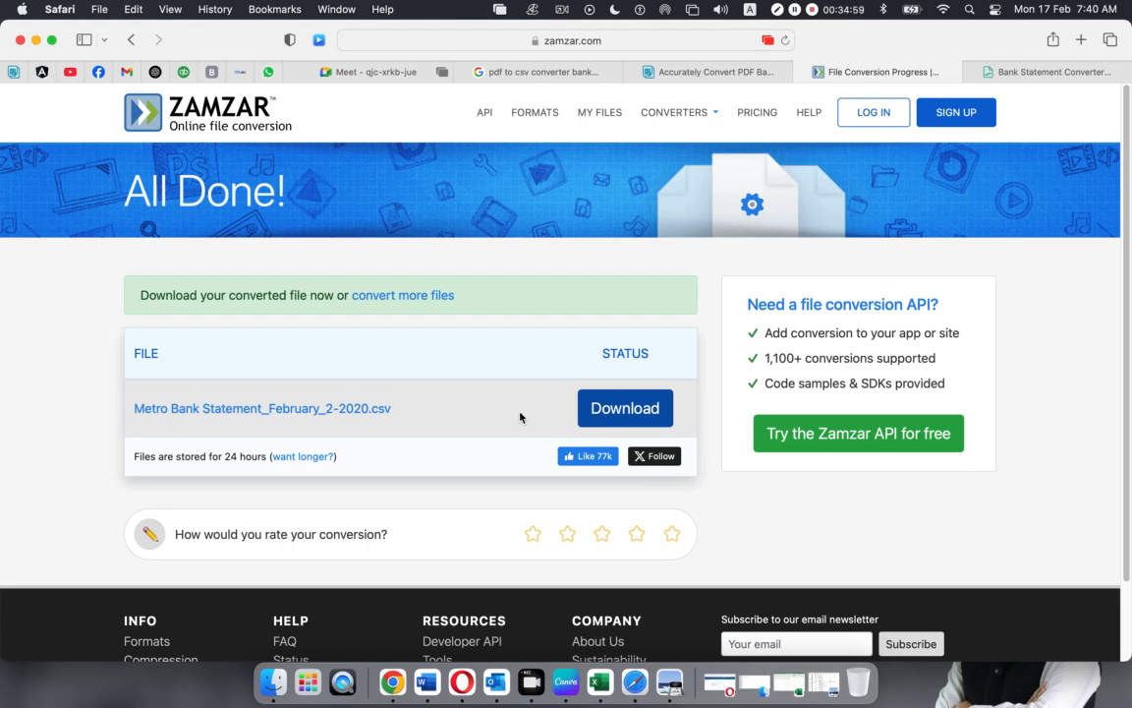
left_click(613, 410)
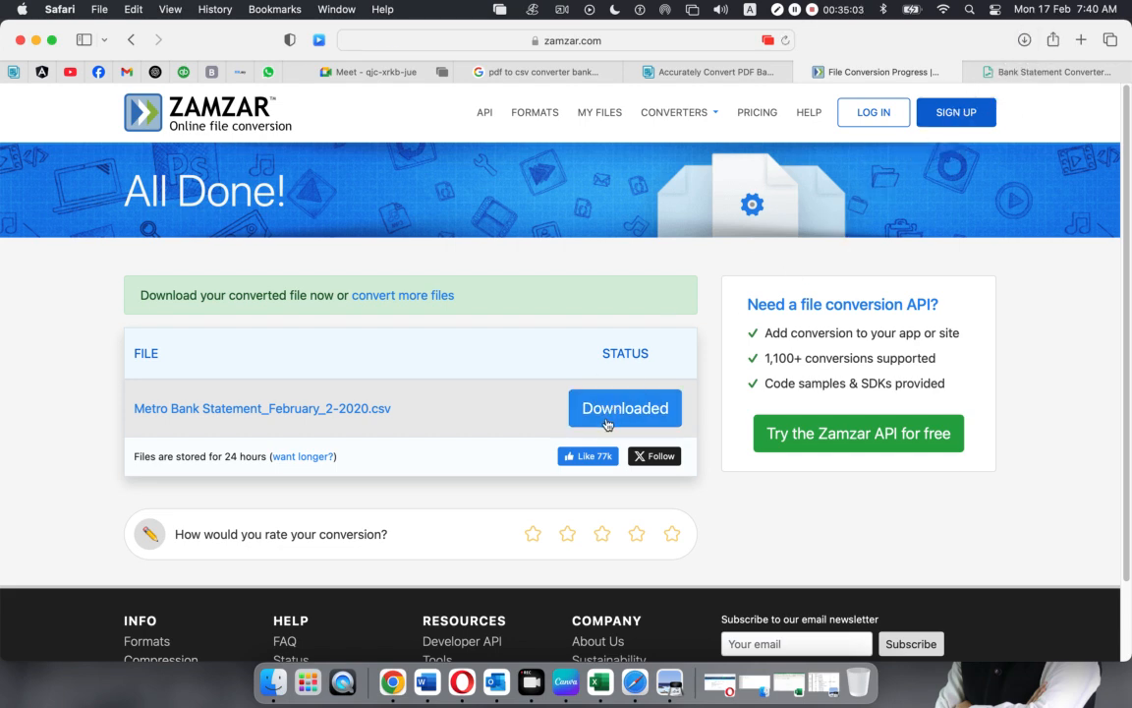
left_click(1025, 40)
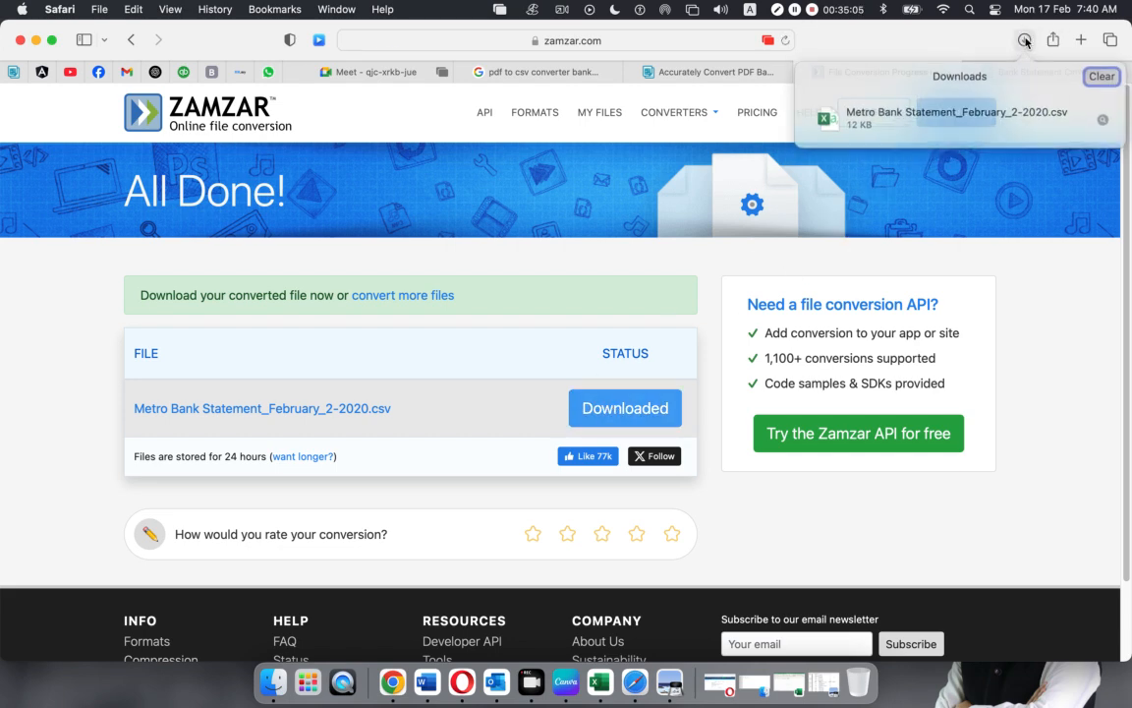
Open Metro Bank Statement_February_2-2020.csv in Excel, scroll to the 320.07 closing balance, then minimise Excel
double_click(858, 99)
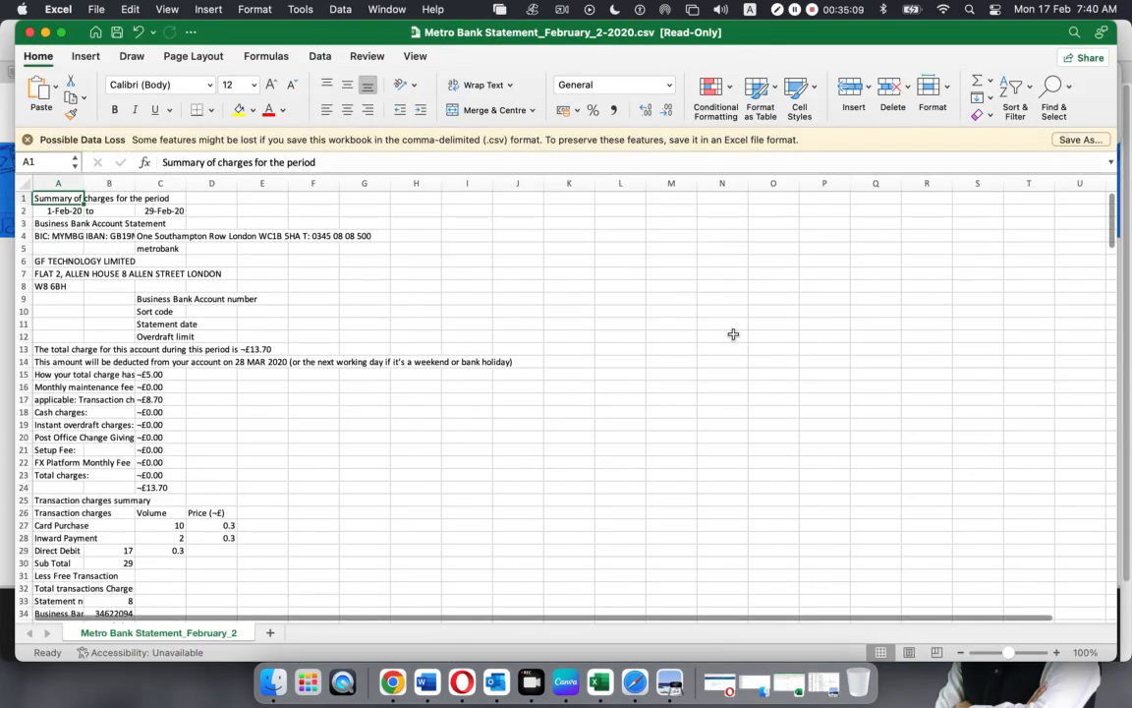
scroll(280, 316, "down", 12)
scroll(280, 315, "down", 6)
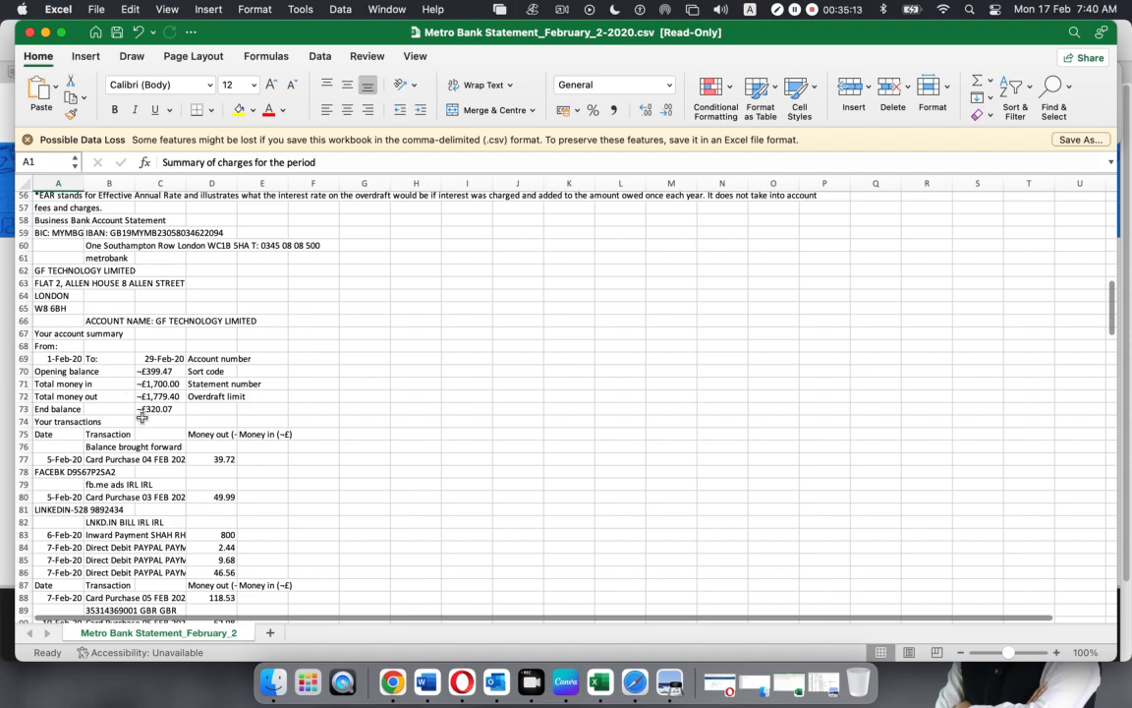
scroll(142, 416, "down", 20)
scroll(144, 421, "up", 12)
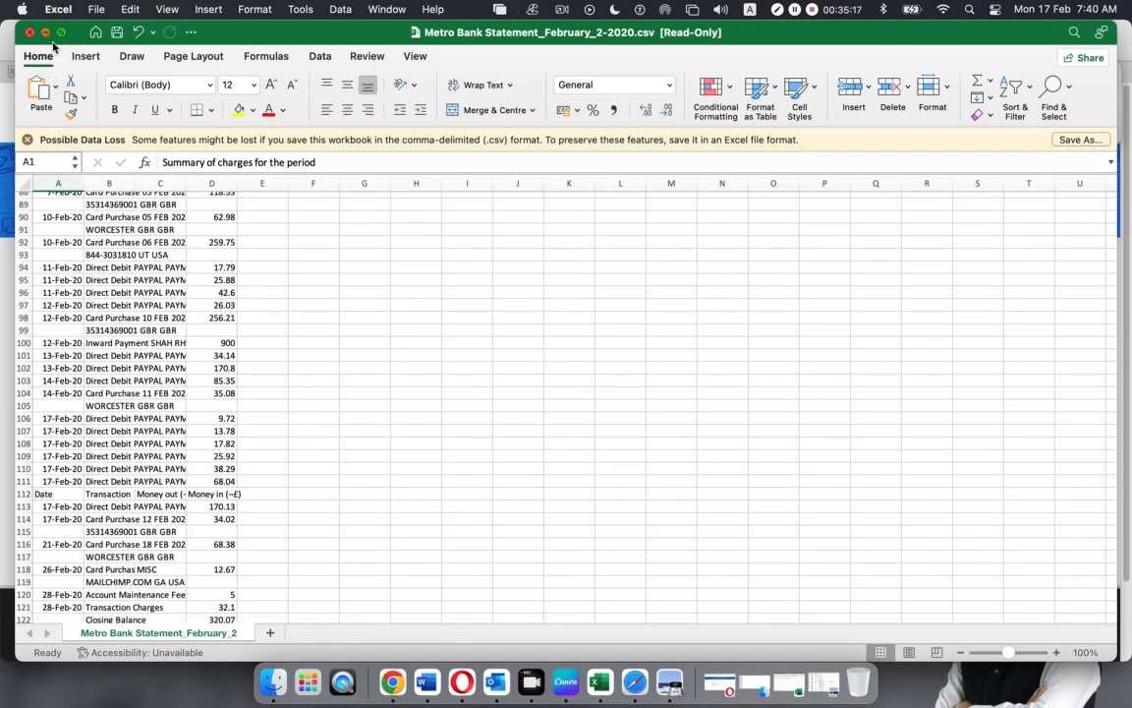
left_click(44, 34)
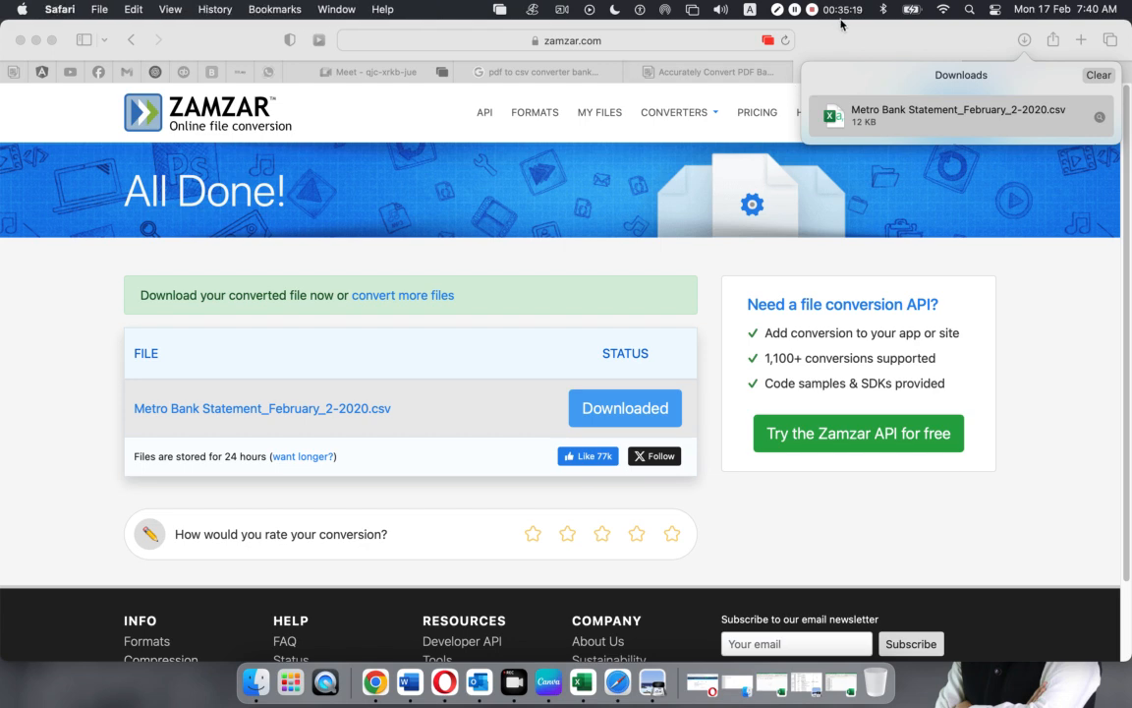
Send the Zamzar results link in the Online AMS 5374 Messenger group chat
left_click(1096, 76)
left_click(619, 40)
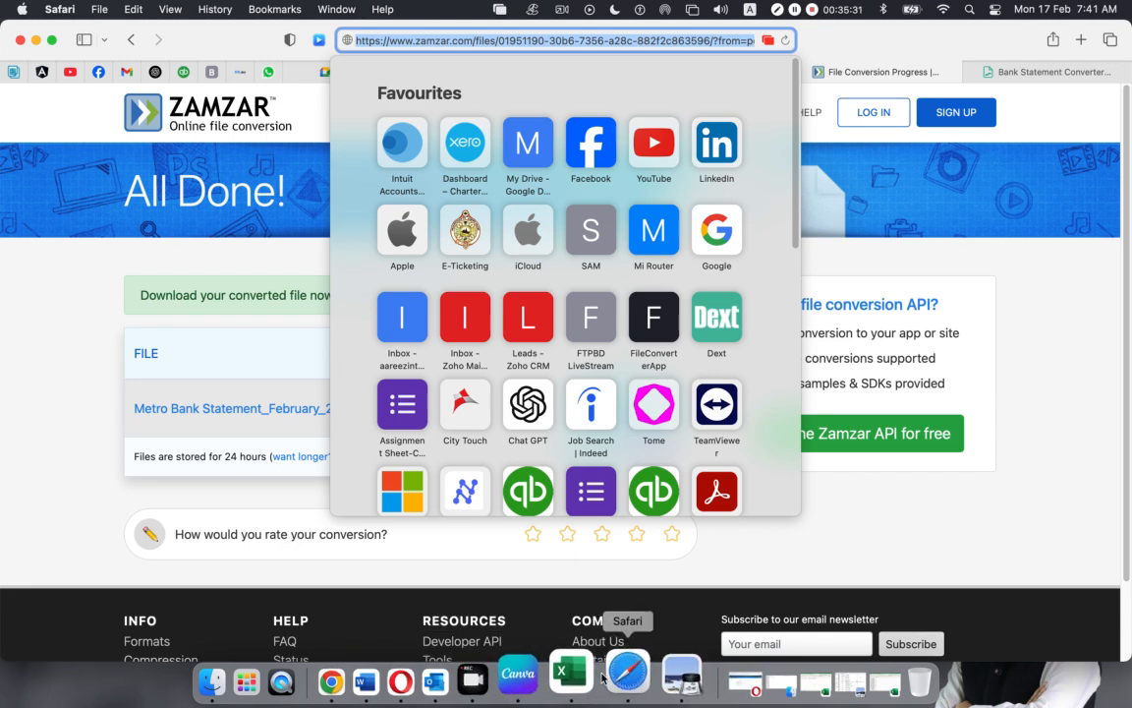
left_click(99, 72)
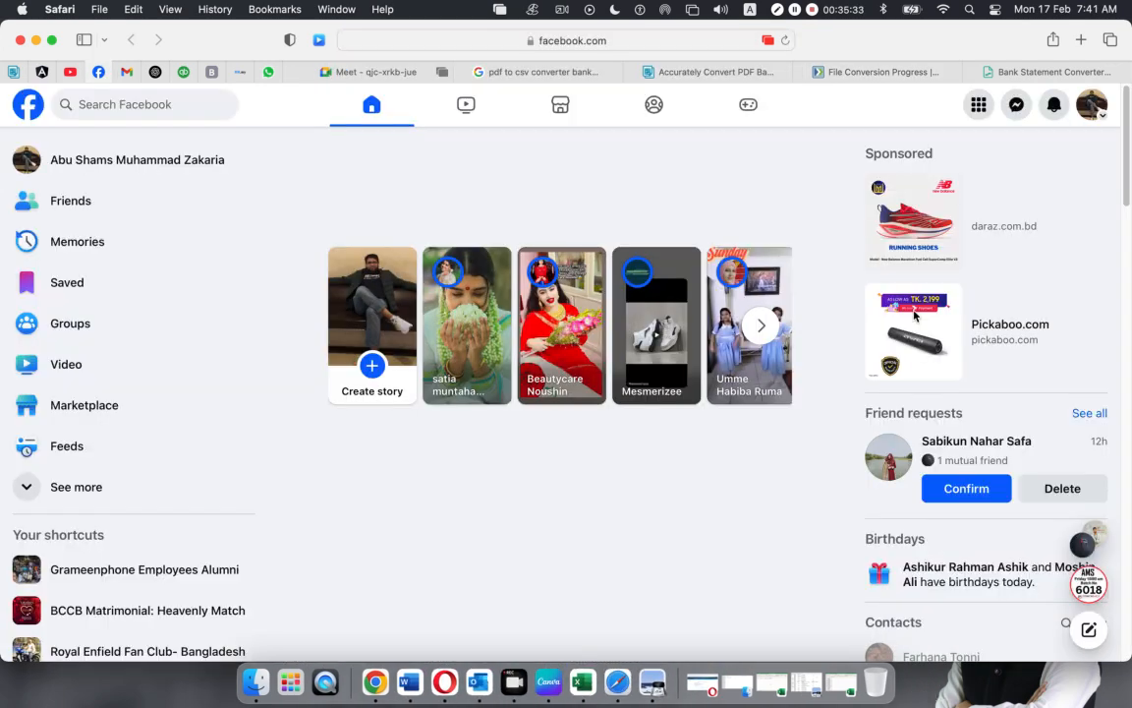
left_click(1017, 106)
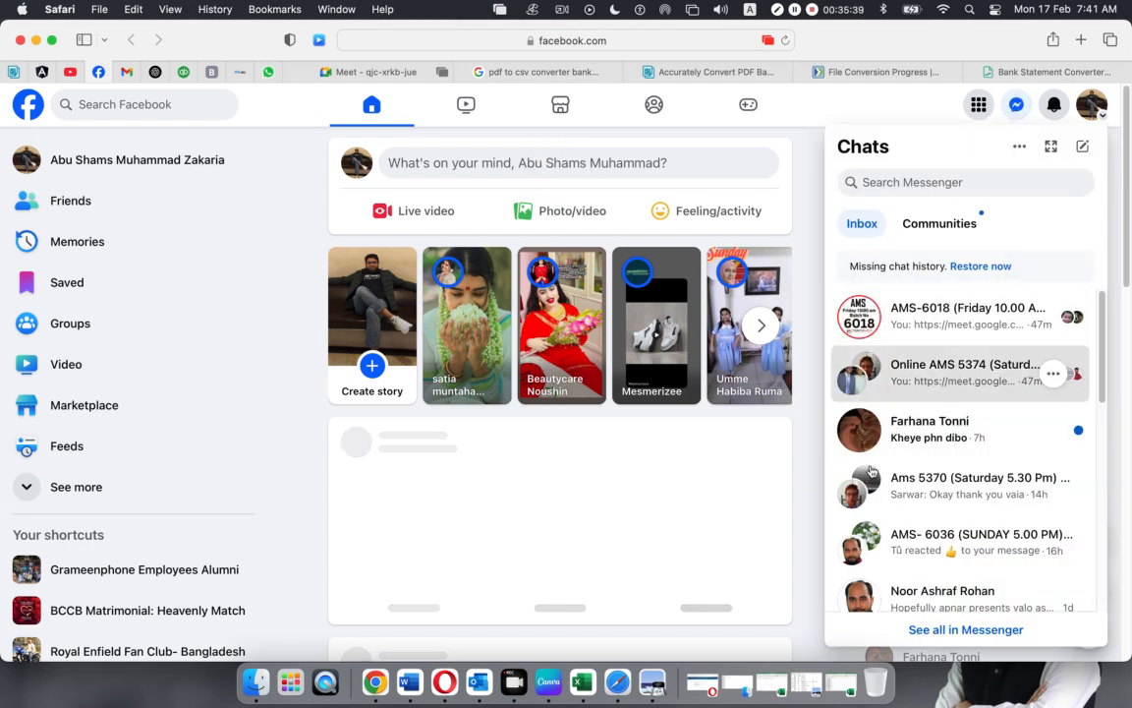
left_click(949, 374)
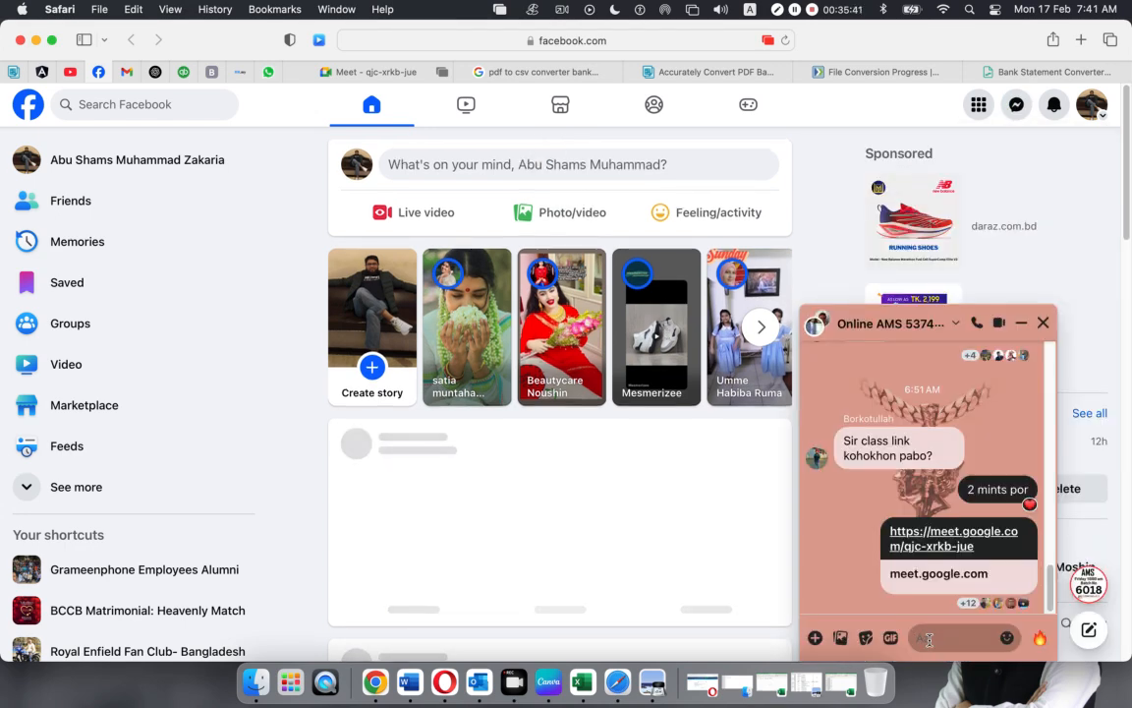
key("super+v")
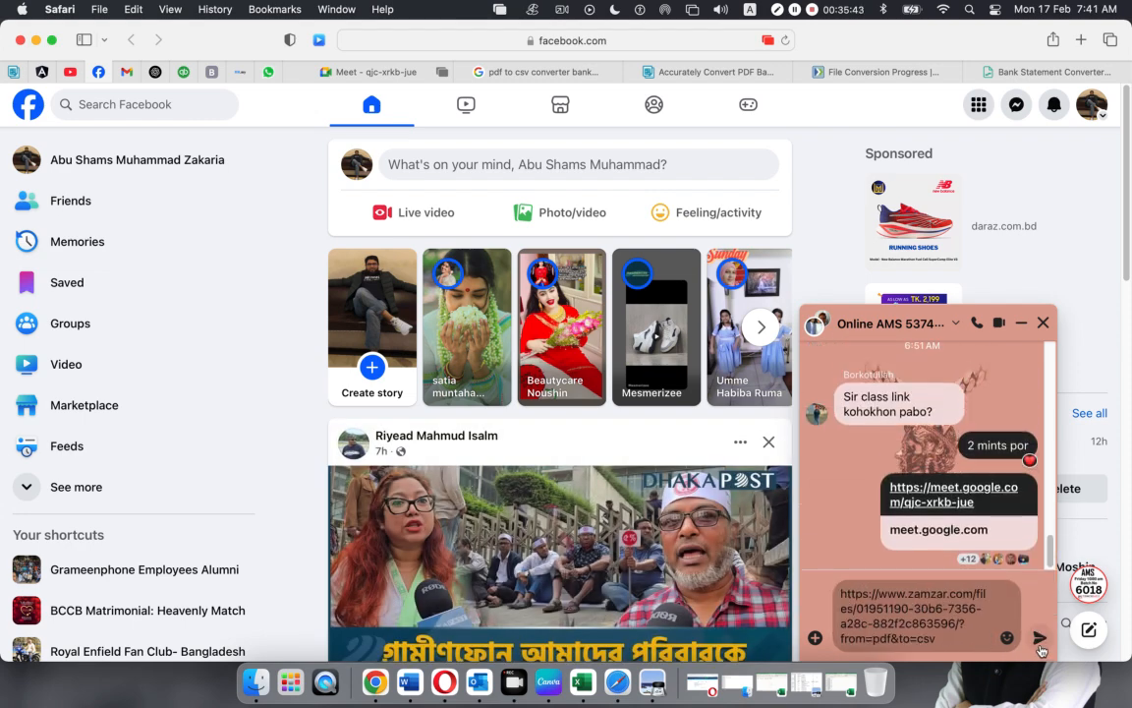
left_click(1041, 646)
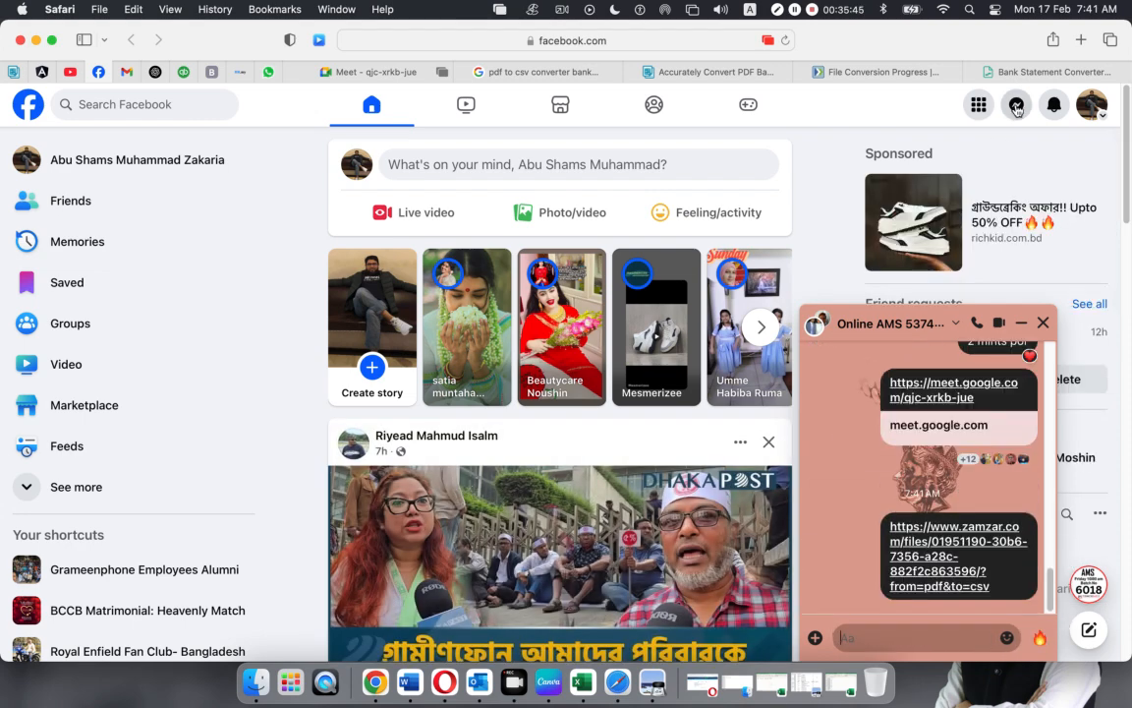
Send the same Zamzar link in the AMS-6018 chat, then return to Zamzar's results
left_click(1013, 108)
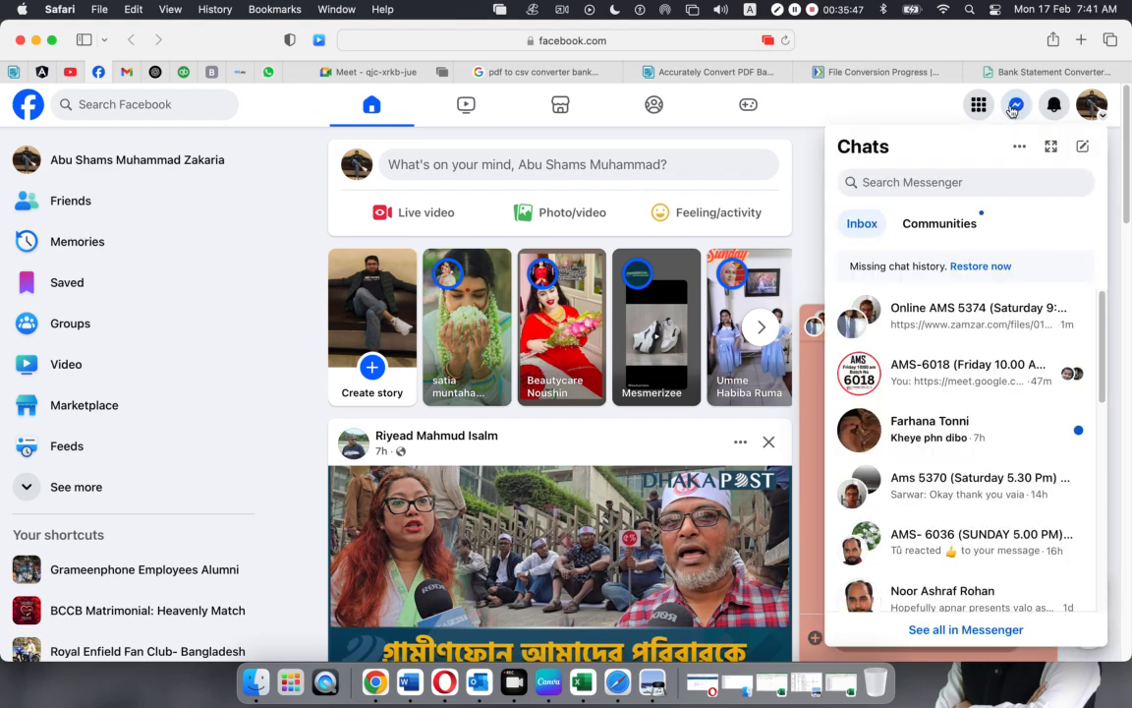
left_click(1013, 108)
left_click(954, 375)
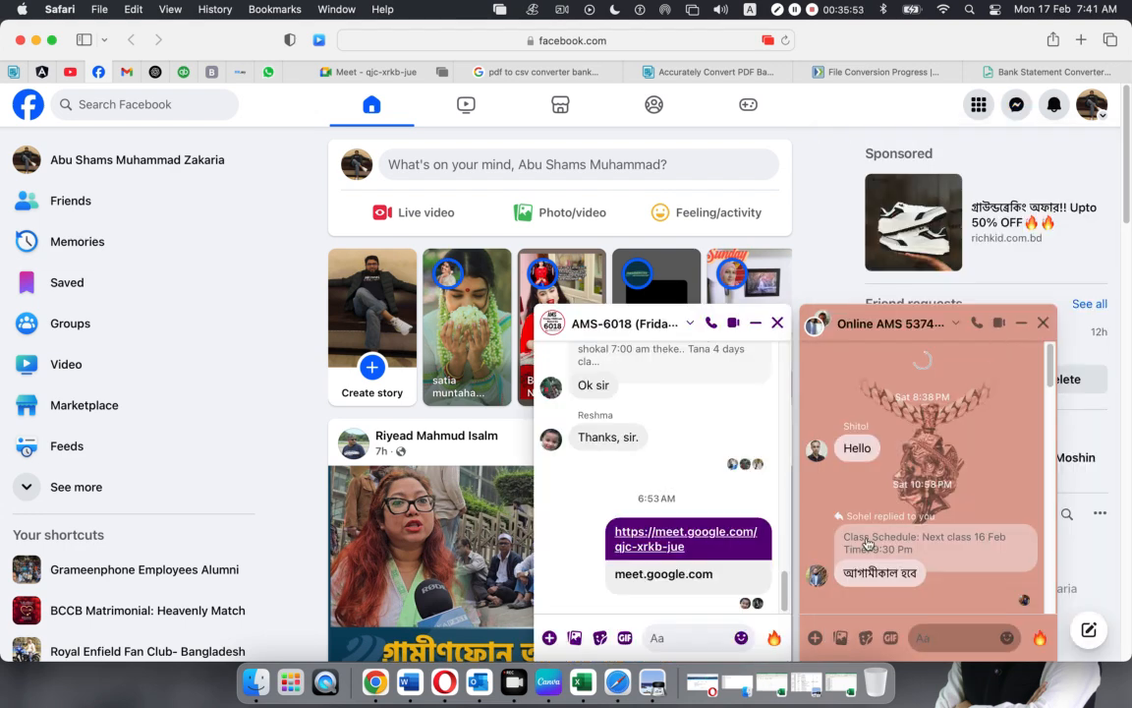
key("super+v")
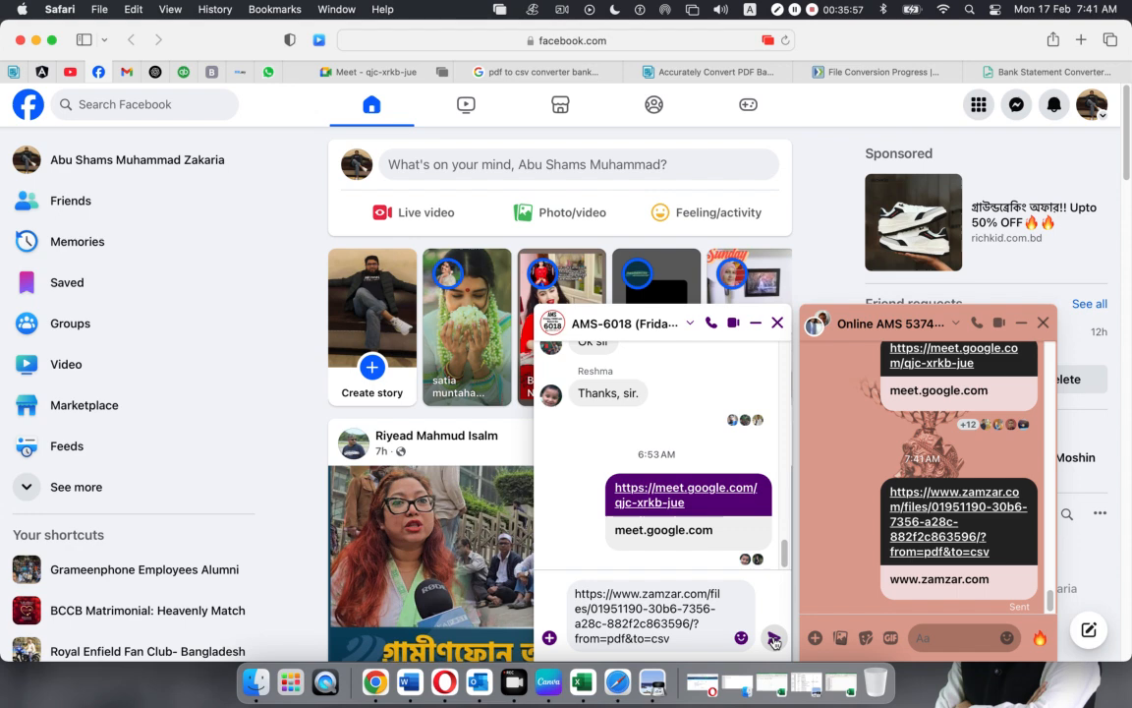
key("Return")
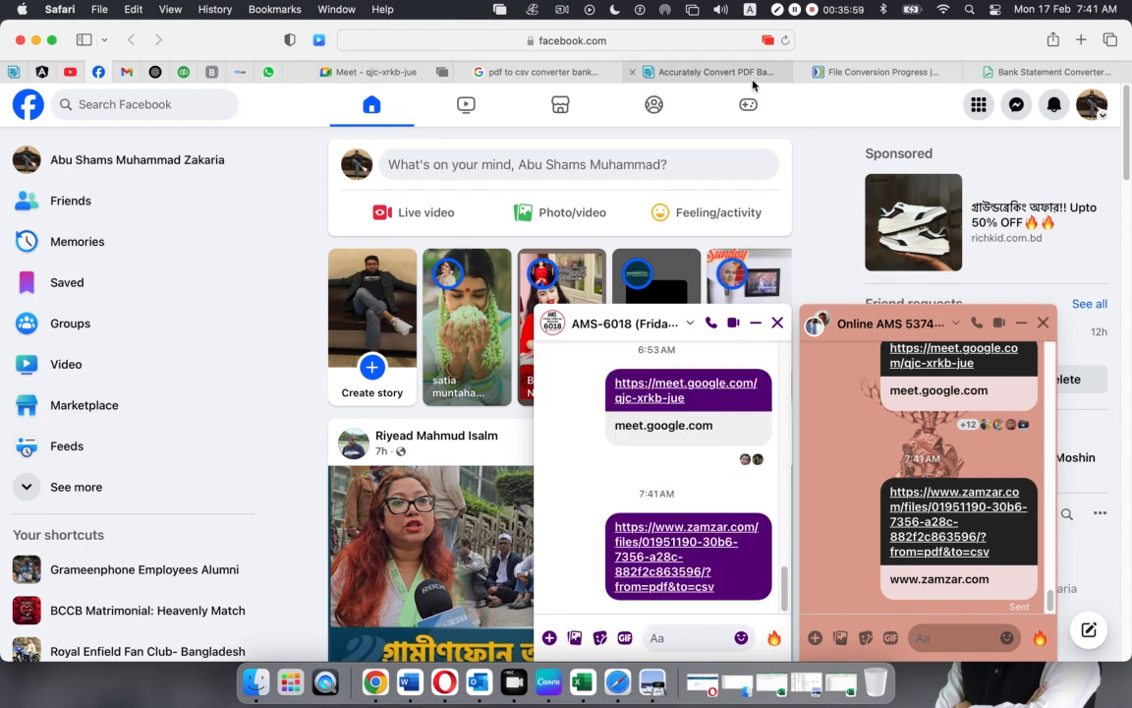
left_click(904, 74)
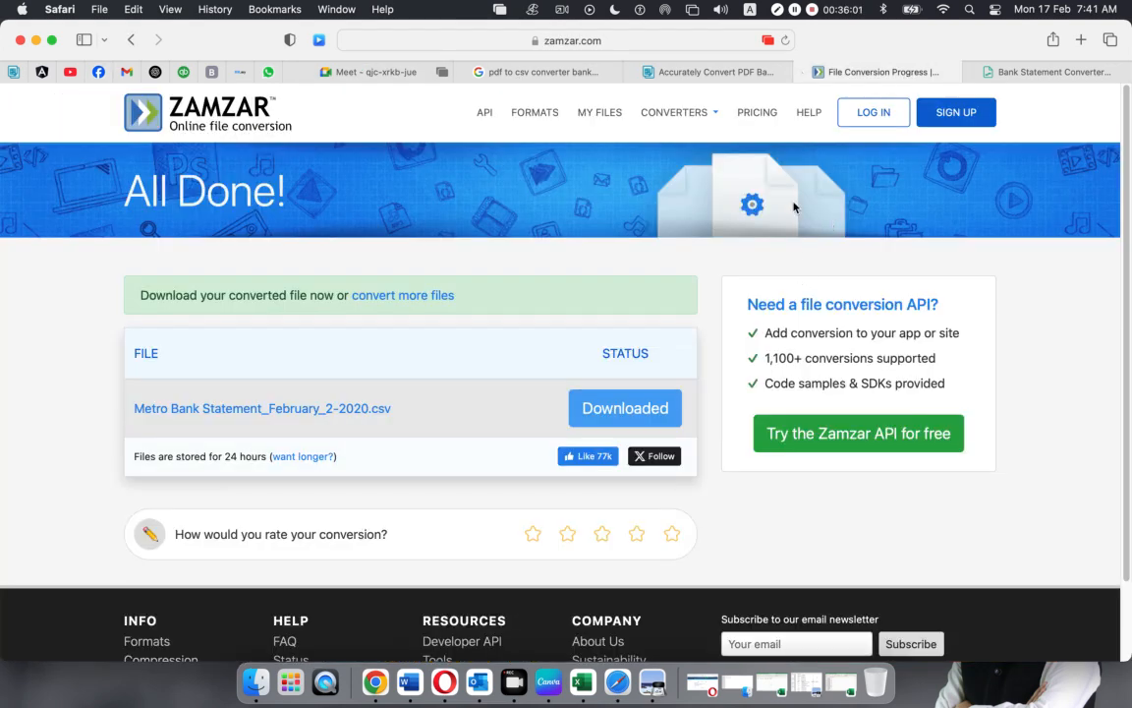
Close the Zamzar tab and upload Metro Bank Statement_February_2-2020.pdf to bankstatementconverter.com
left_click(802, 72)
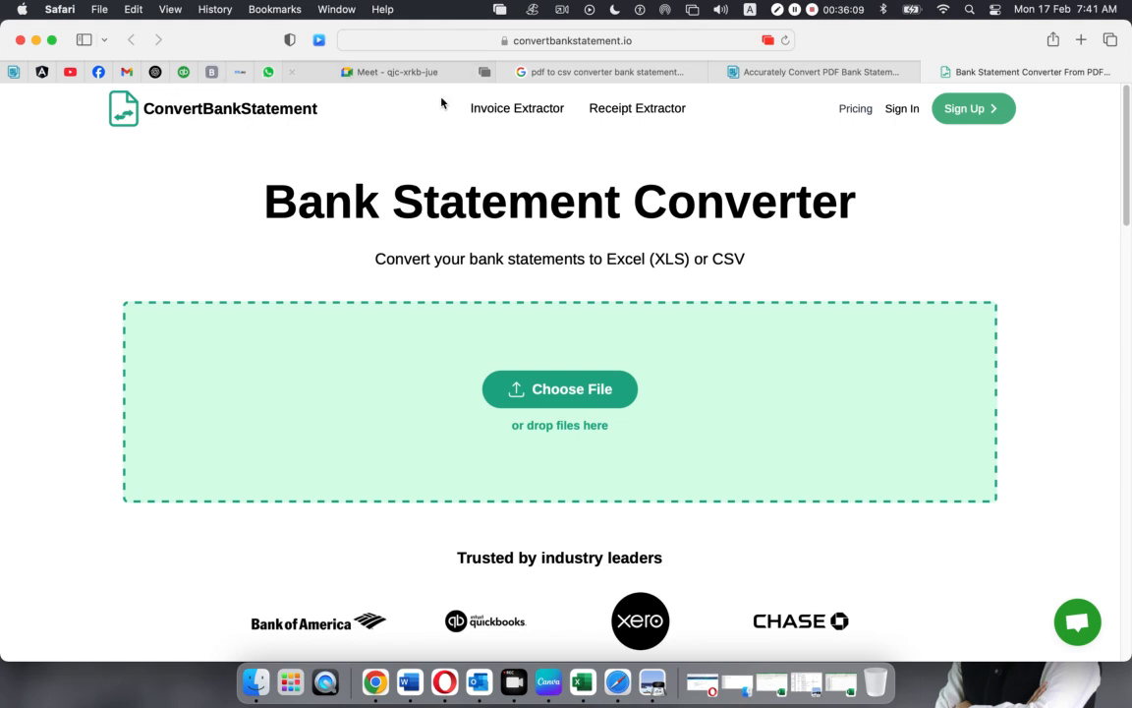
left_click(771, 72)
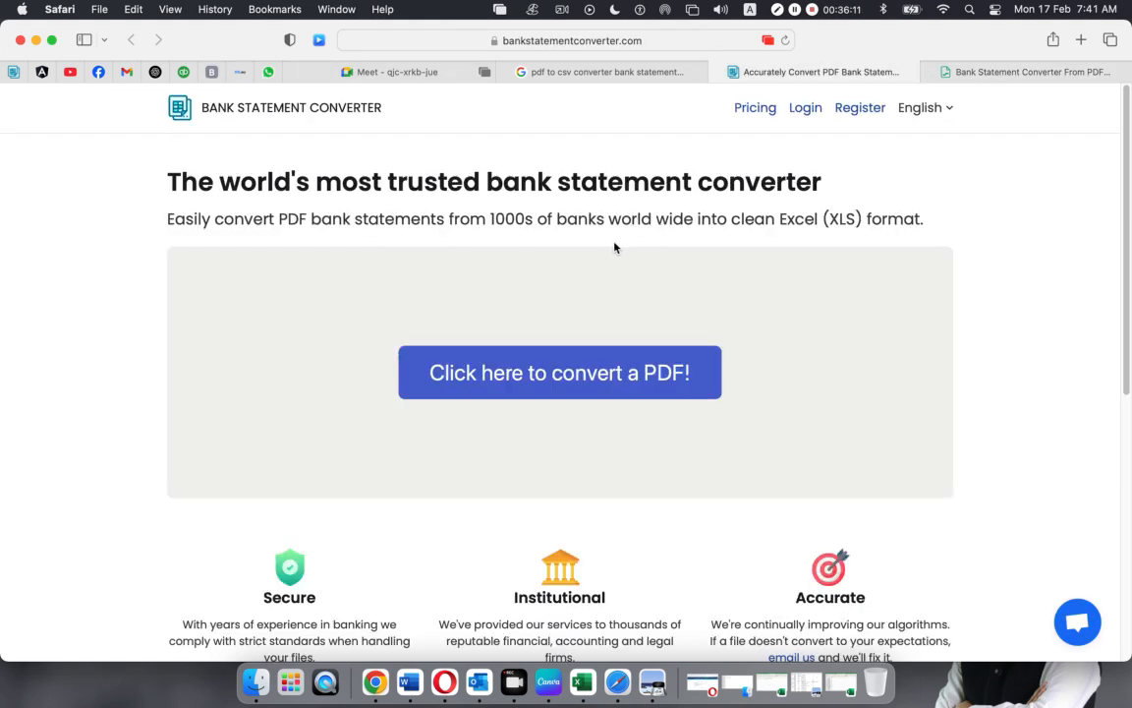
left_click(550, 379)
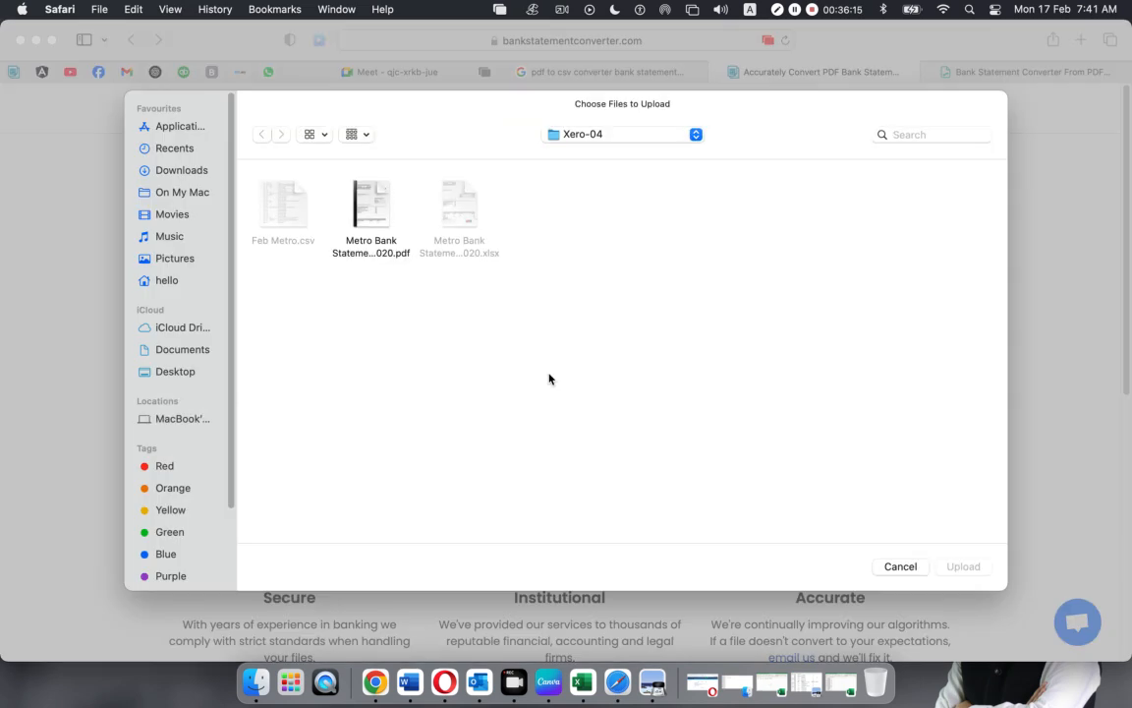
left_click(355, 204)
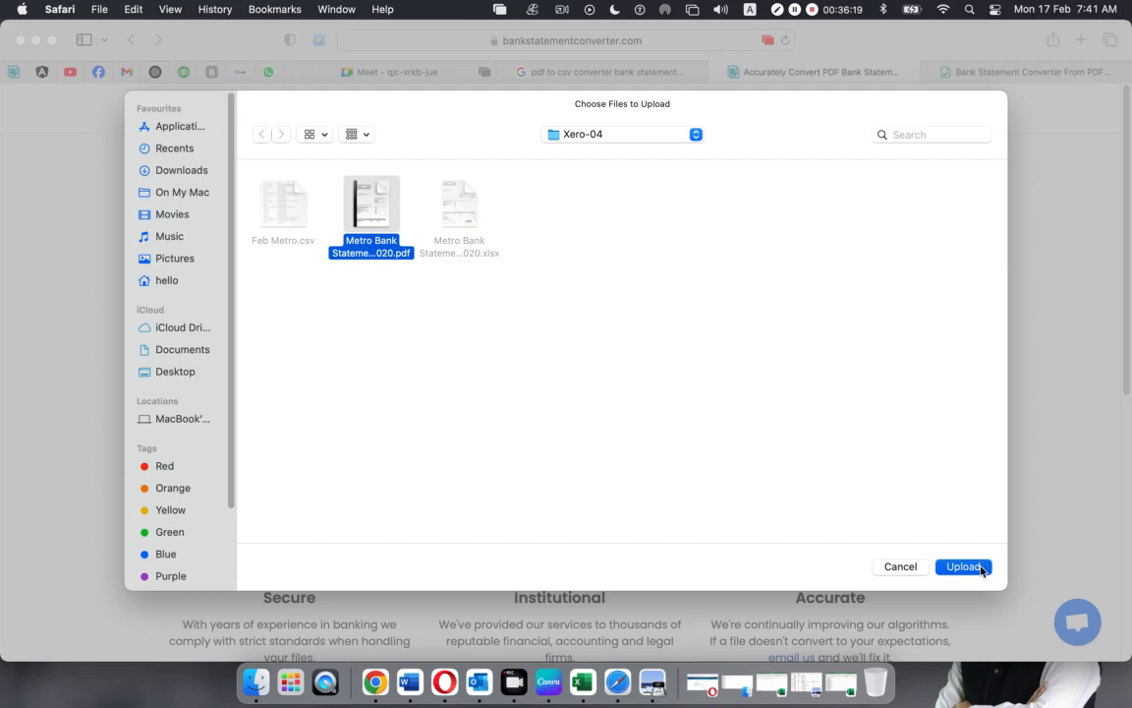
left_click(968, 566)
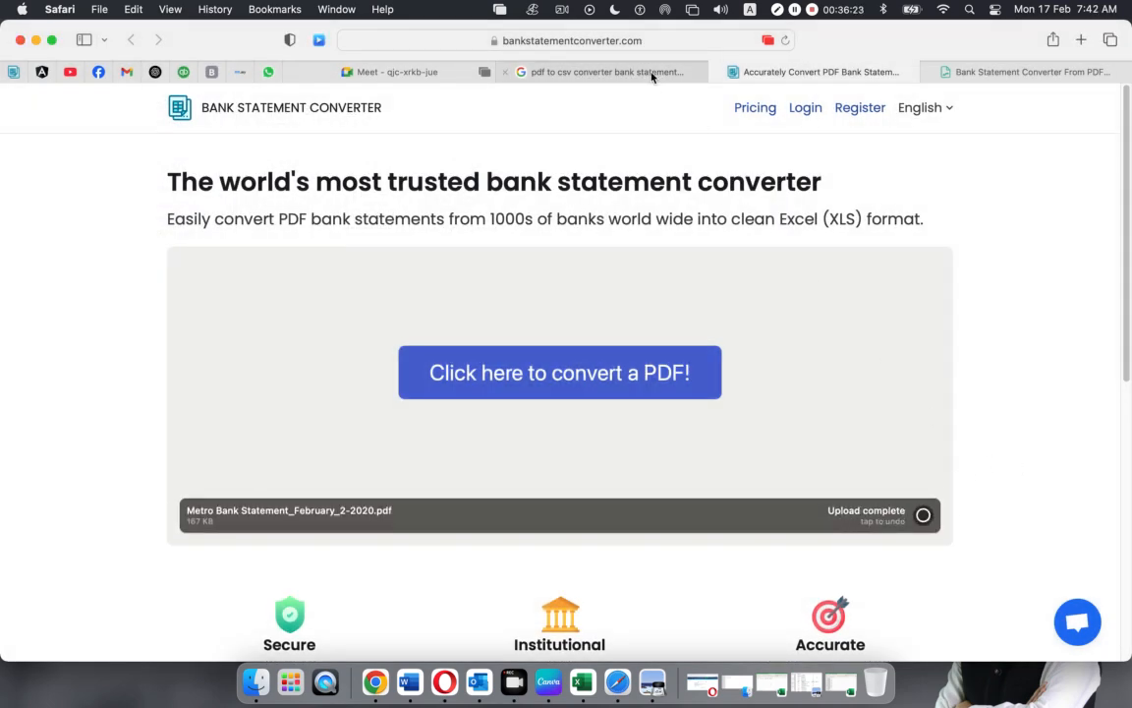
left_click(656, 45)
key("super+c")
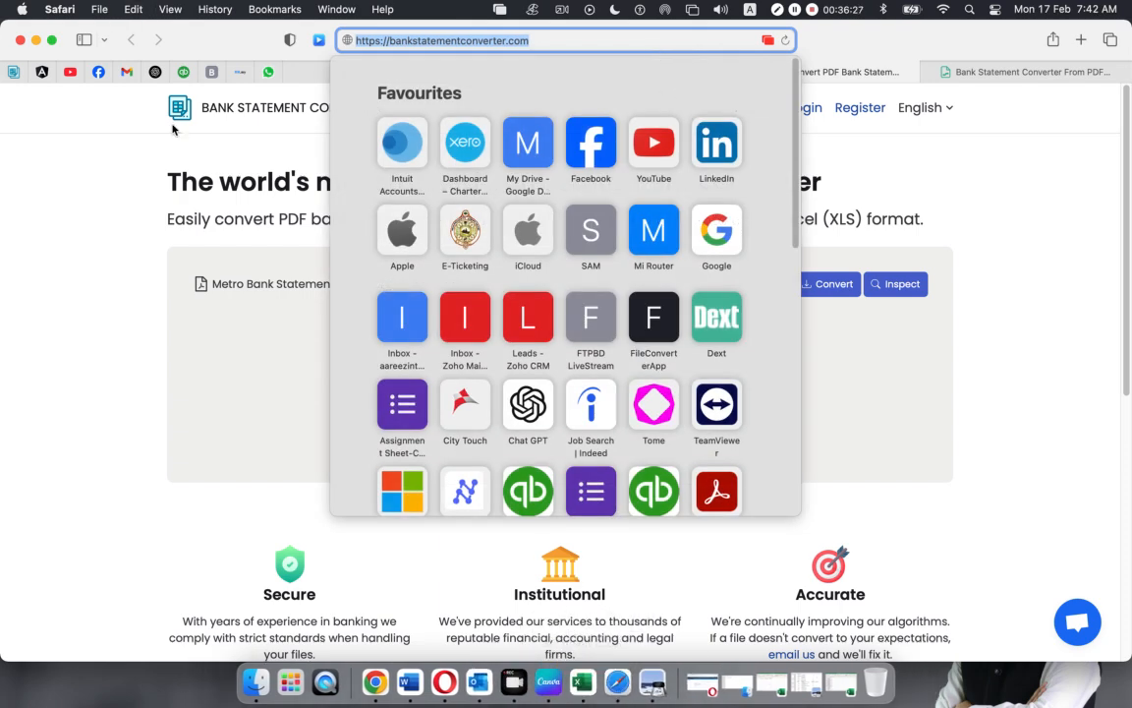
Post the bankstatementconverter.com link in the AMS-6018 chat and the second chat, then return to the converter
left_click(98, 72)
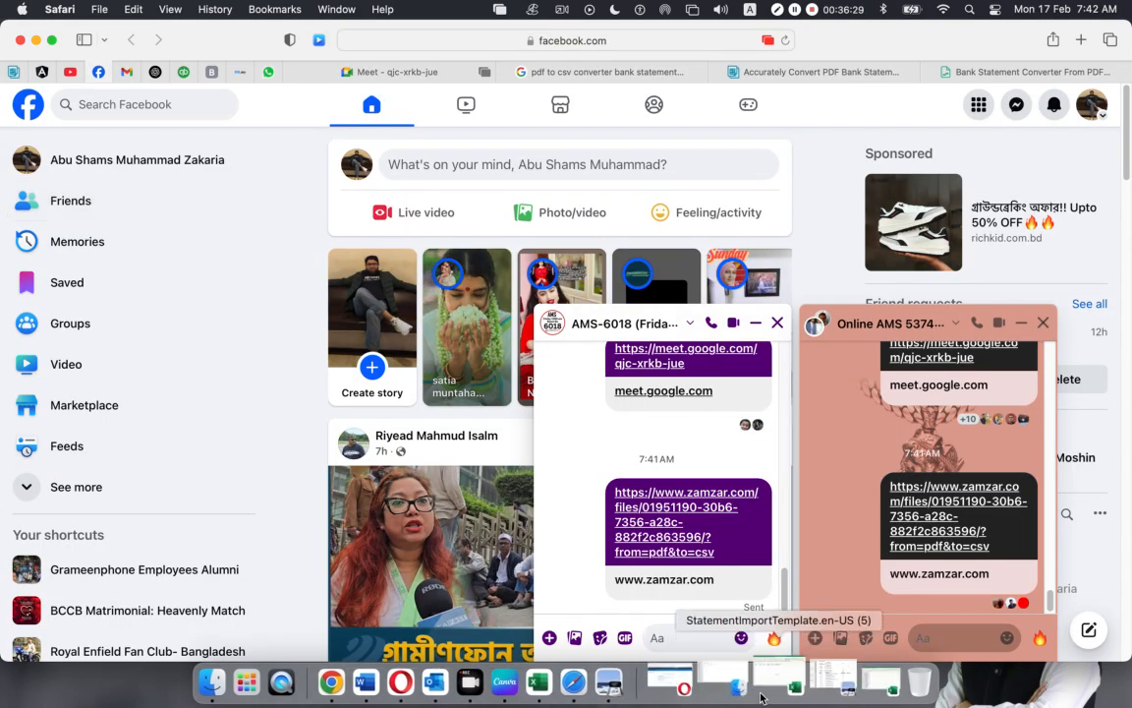
key("super+v")
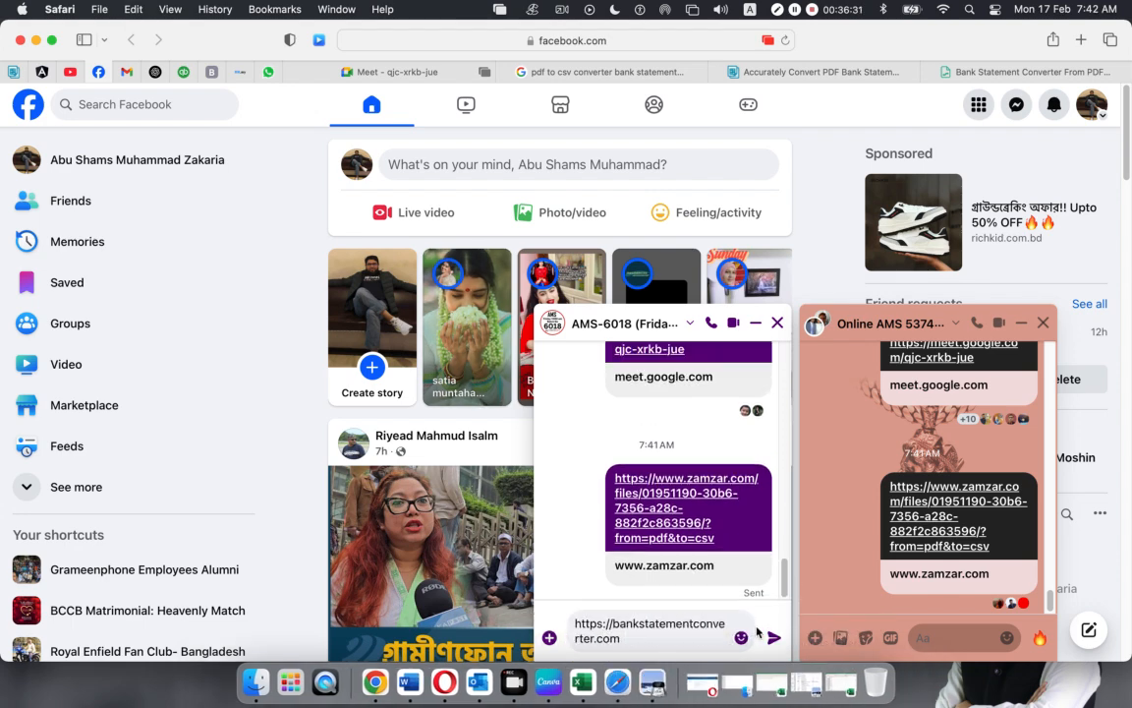
left_click(773, 637)
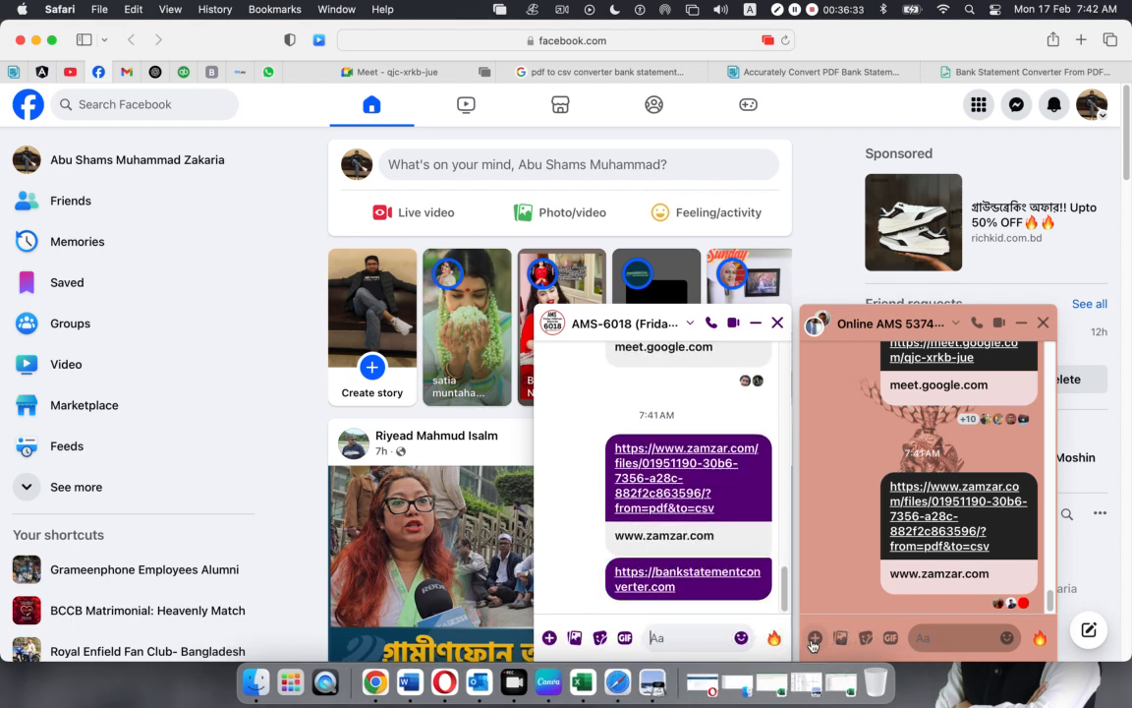
left_click(931, 636)
key("cmd+v")
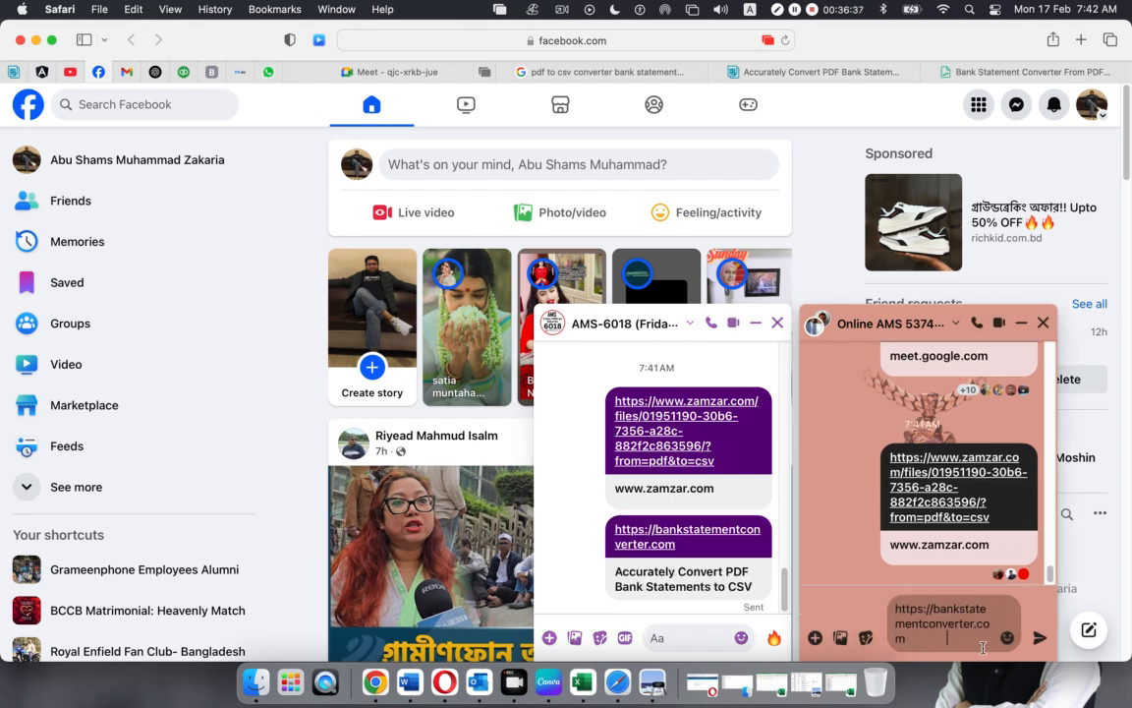
left_click(1039, 637)
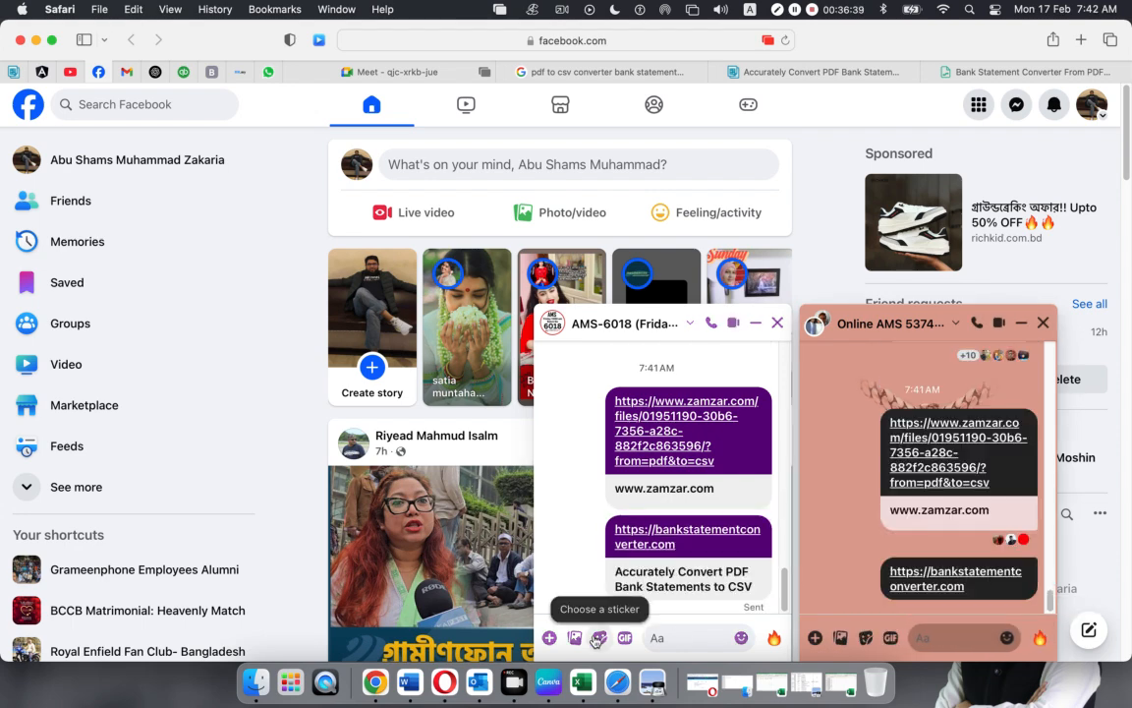
left_click(825, 69)
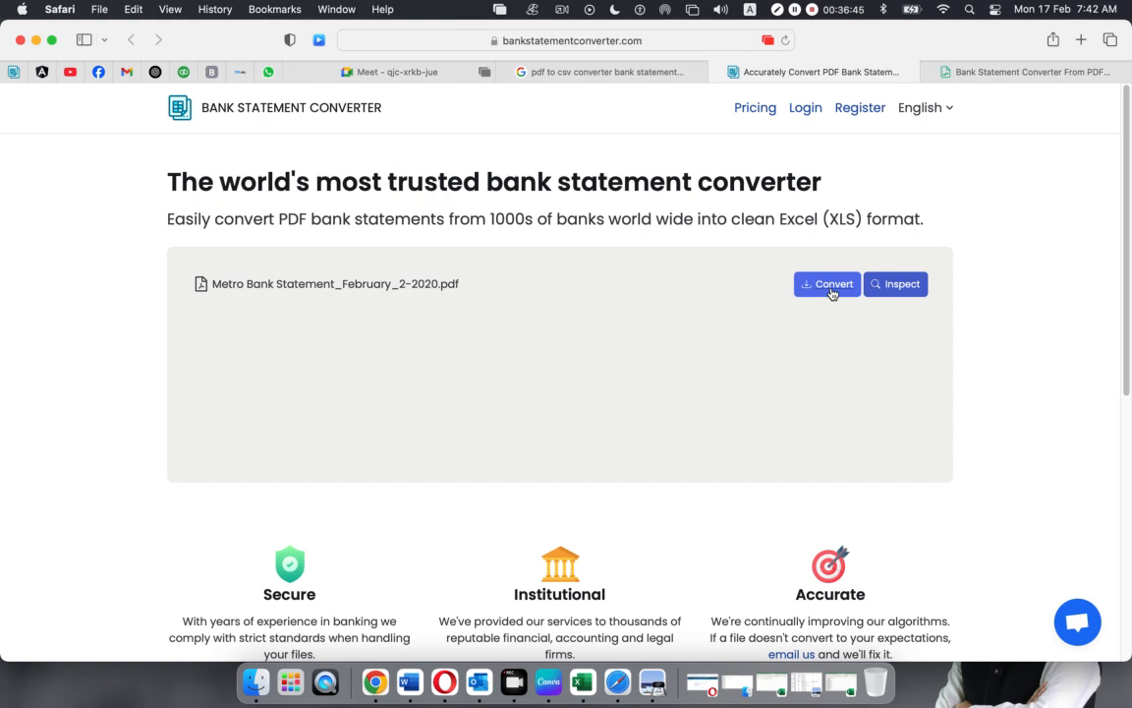
Convert the uploaded Metro Bank PDF into a transaction table and look over the results
left_click(831, 285)
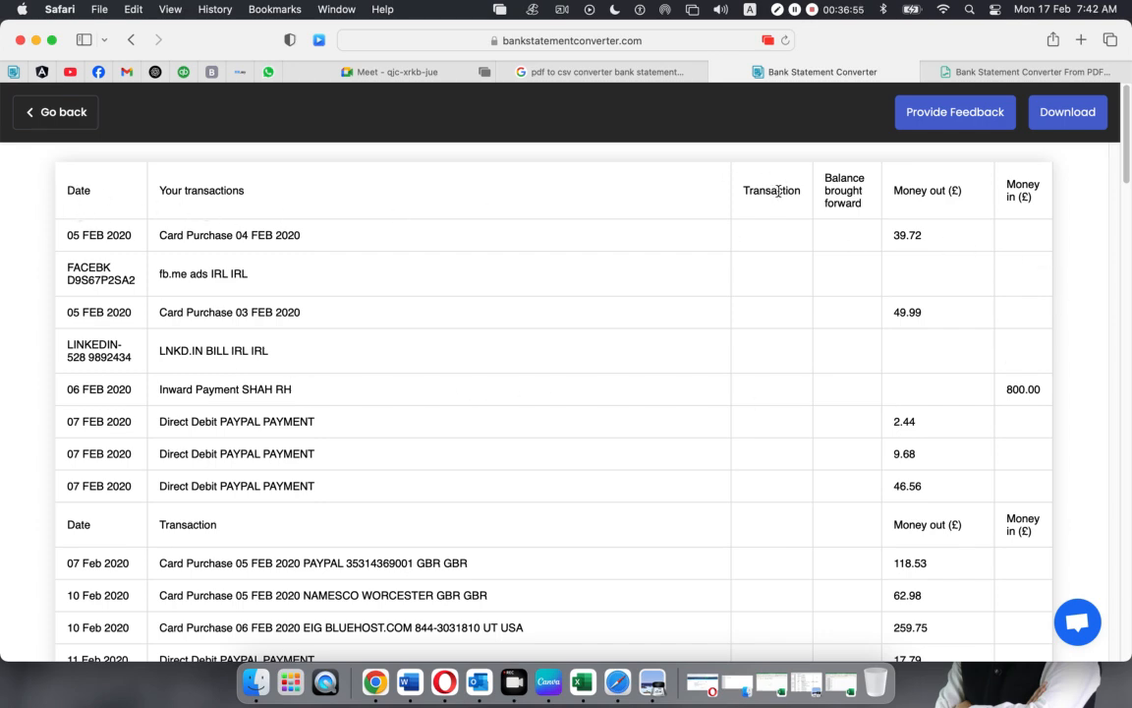
scroll(535, 430, "down", 10)
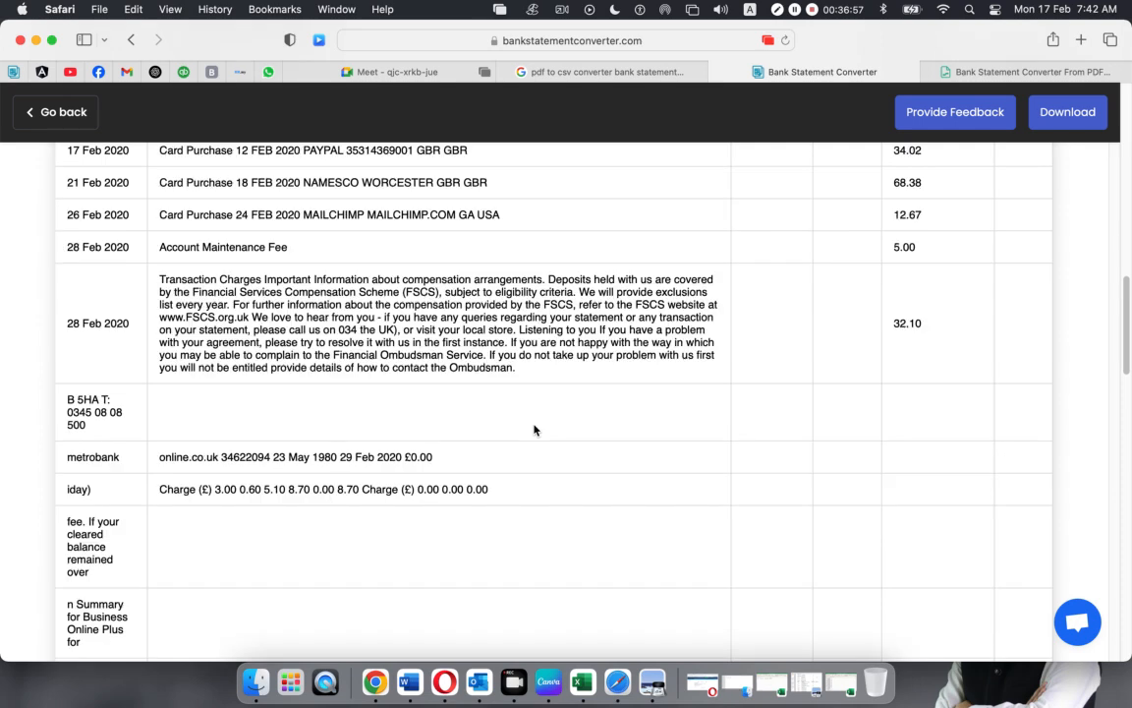
scroll(534, 429, "down", 2)
scroll(535, 430, "up", 6)
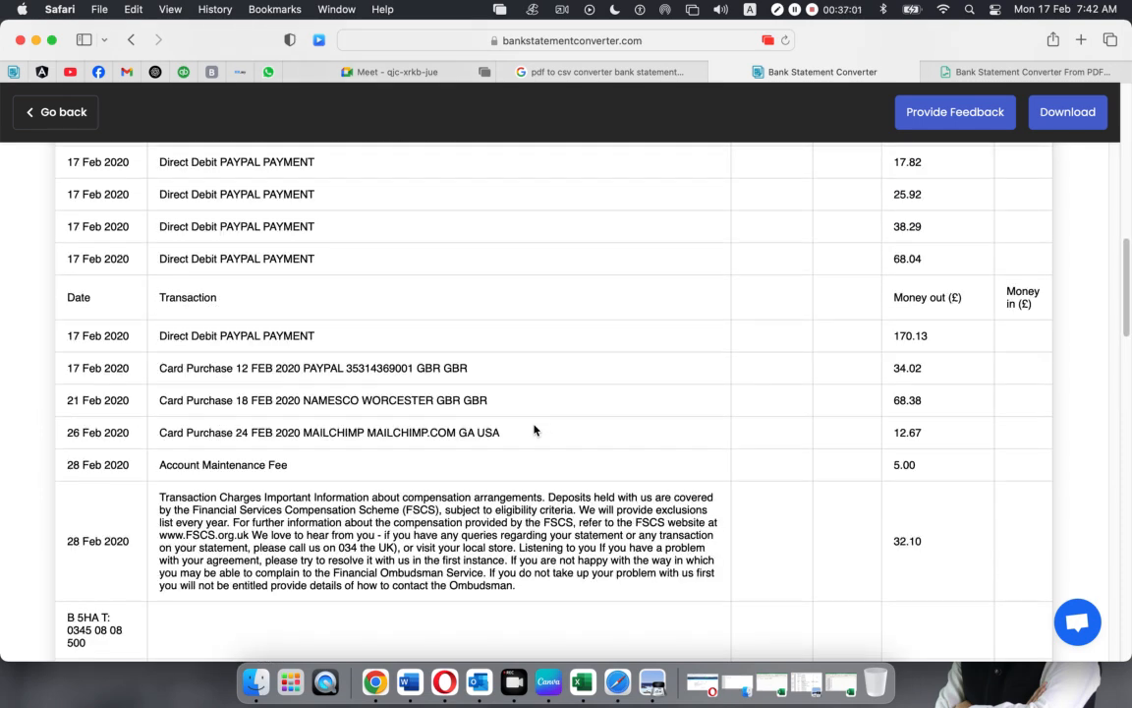
scroll(535, 430, "down", 15)
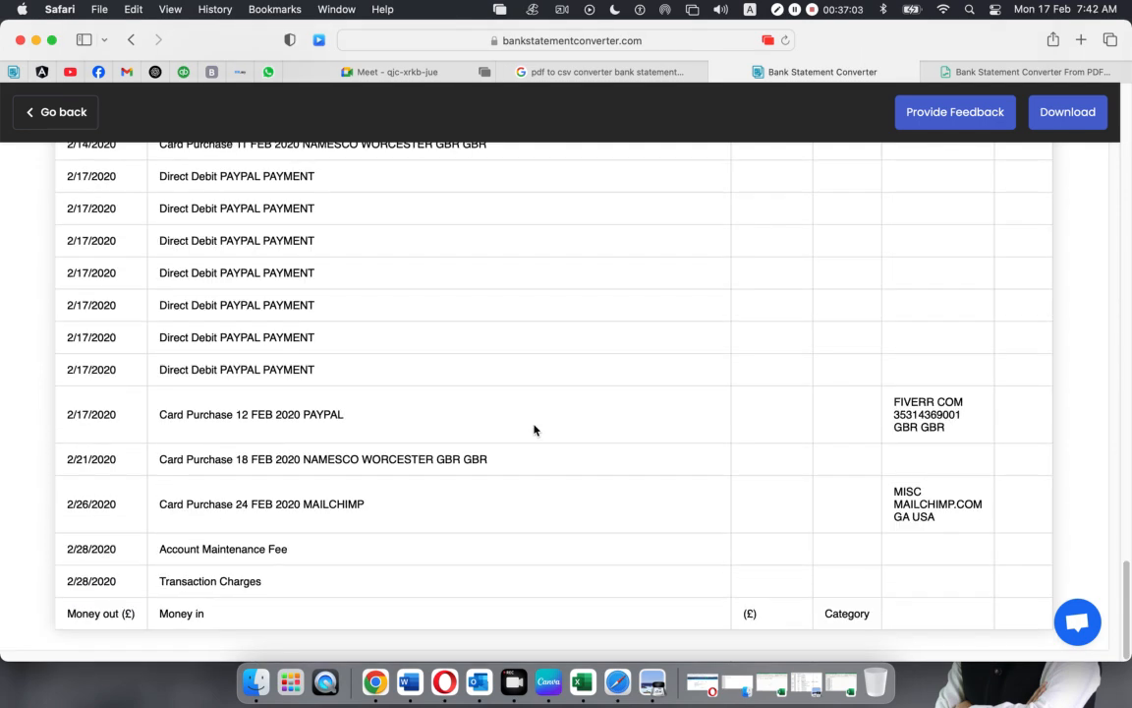
scroll(534, 430, "up", 20)
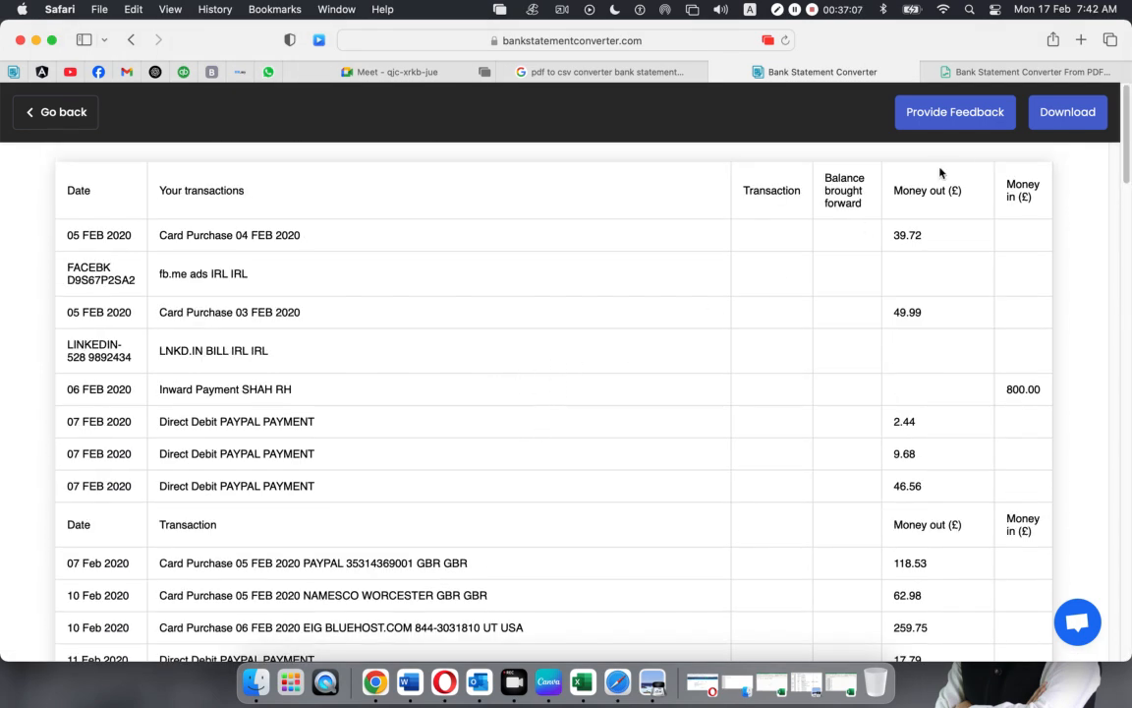
Download the table as bankstatementconverter.com.csv and open it in Excel
left_click(1081, 117)
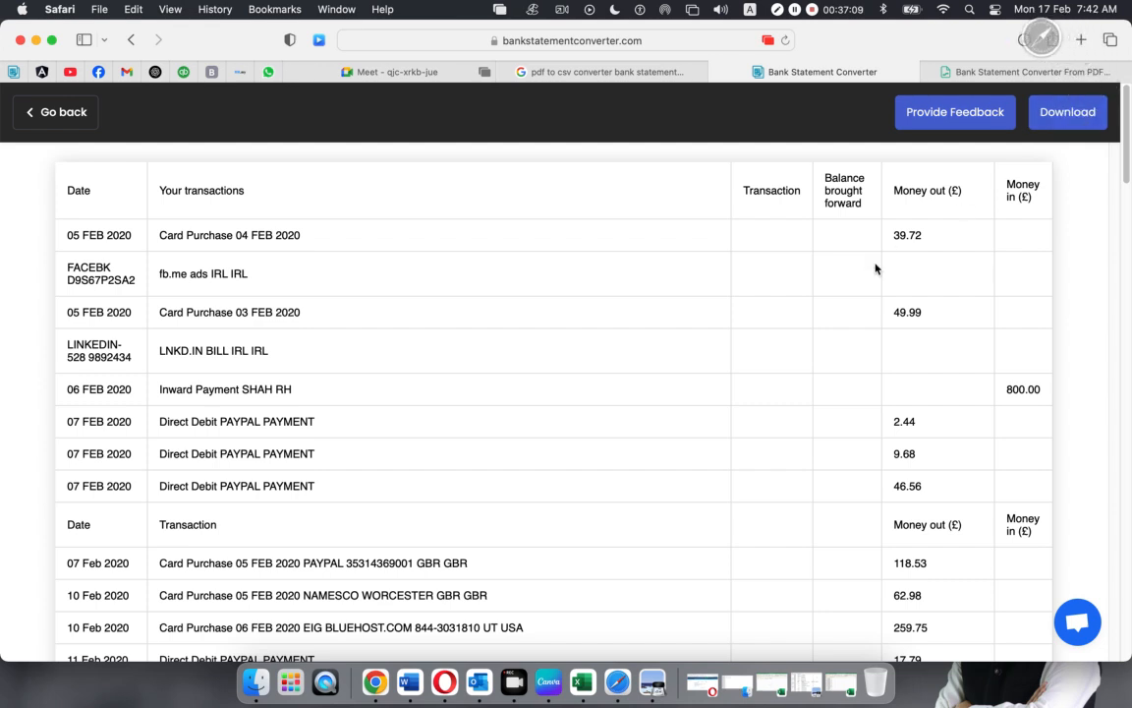
left_click(1024, 40)
left_click(988, 114)
double_click(987, 114)
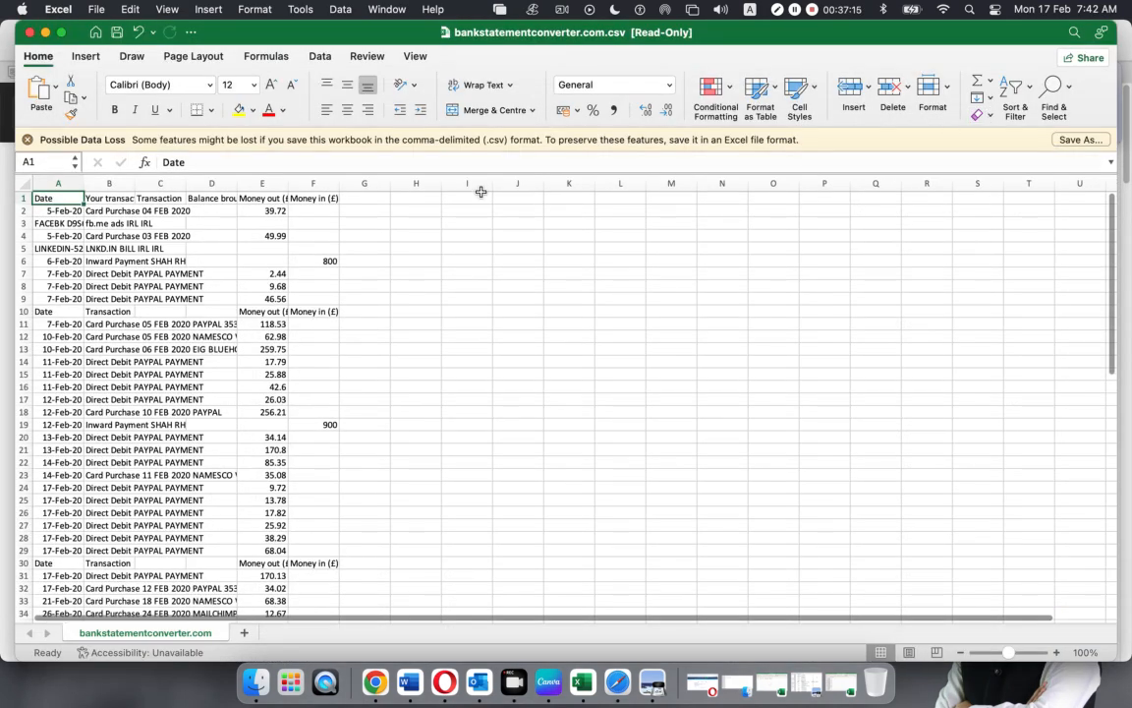
Minimise the Excel CSV, clear Safari's downloads list and close the converter results page
left_click(46, 35)
left_click(805, 79)
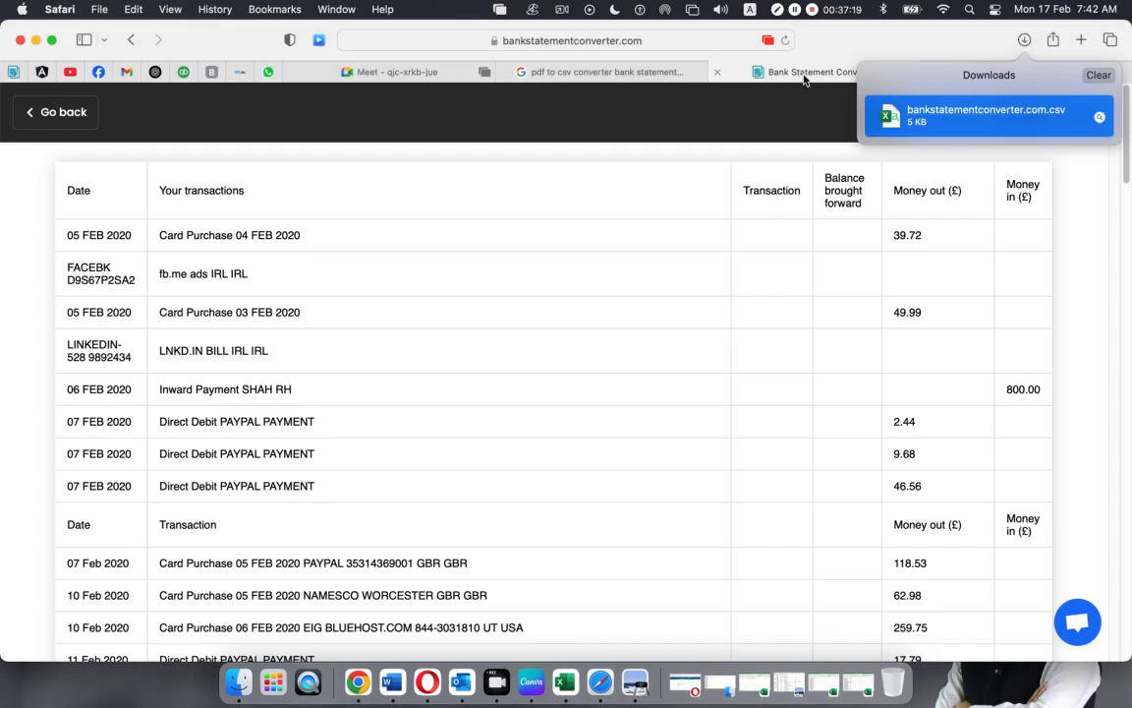
left_click(1094, 76)
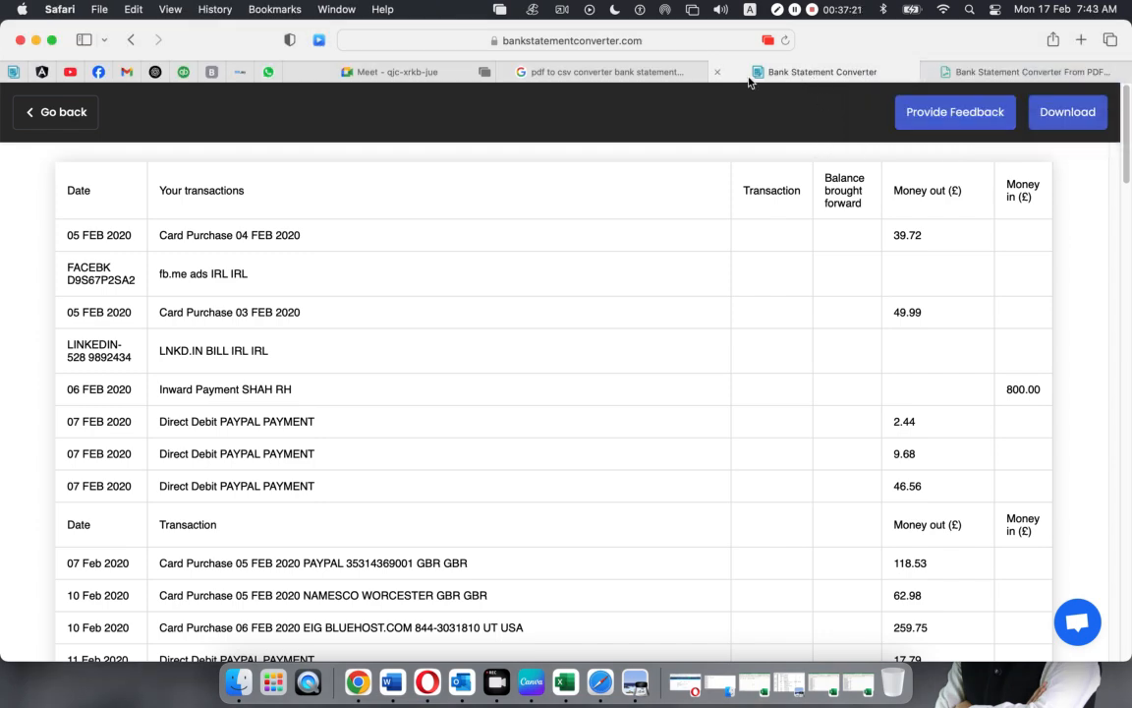
left_click(716, 75)
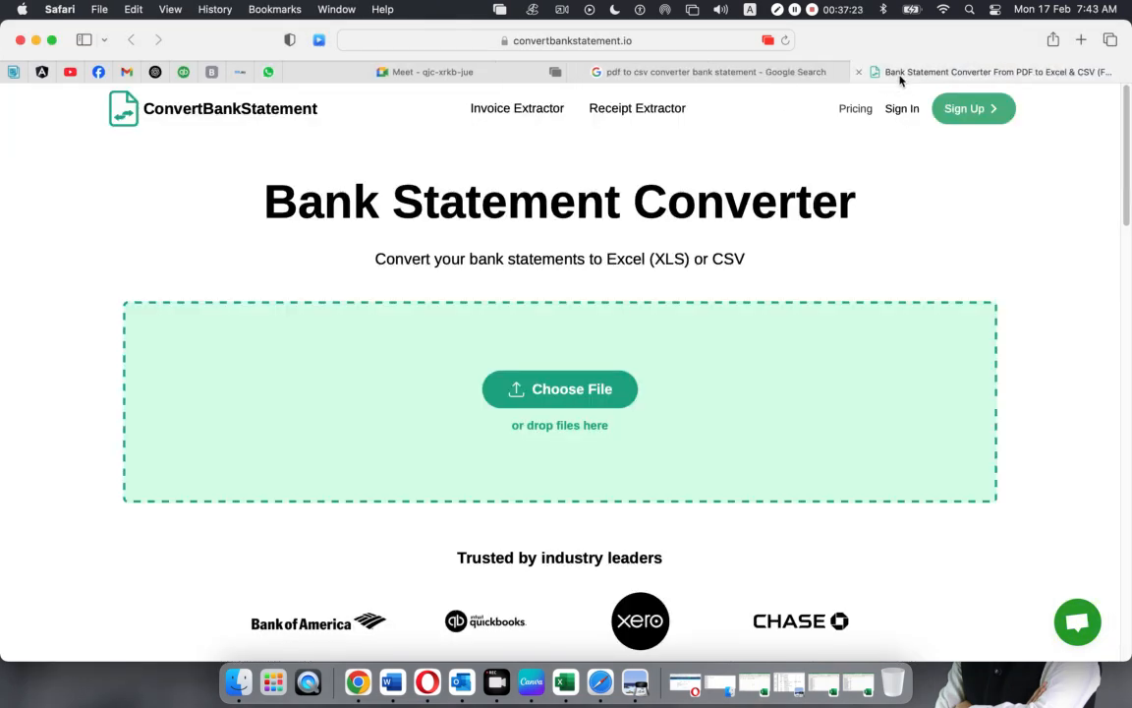
Open Facebook from favourites and post the convertbankstatement.io link in the first chat
left_click(634, 43)
key("cmd+c")
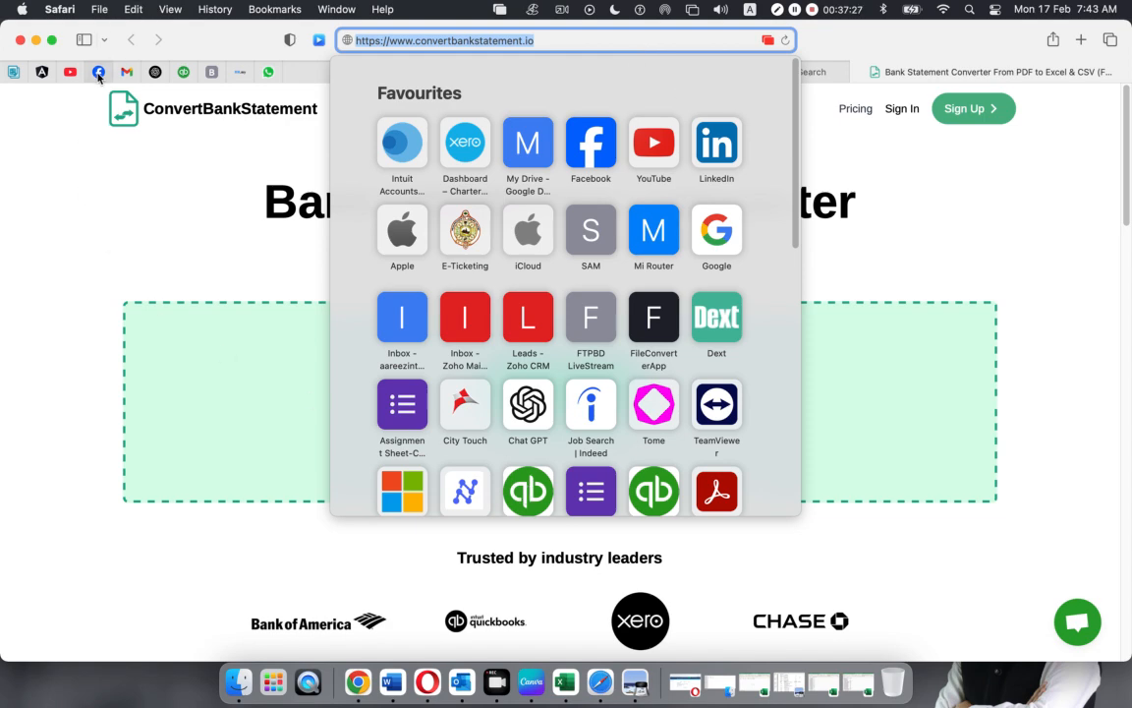
left_click(98, 73)
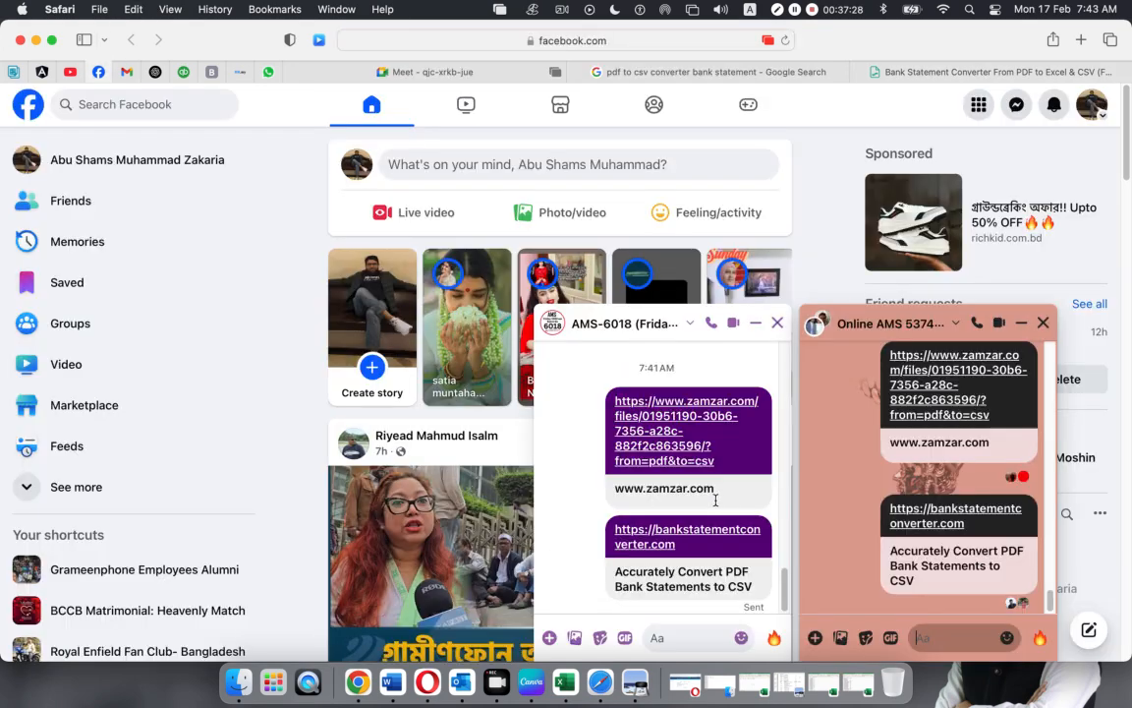
left_click(694, 638)
key("cmd+v")
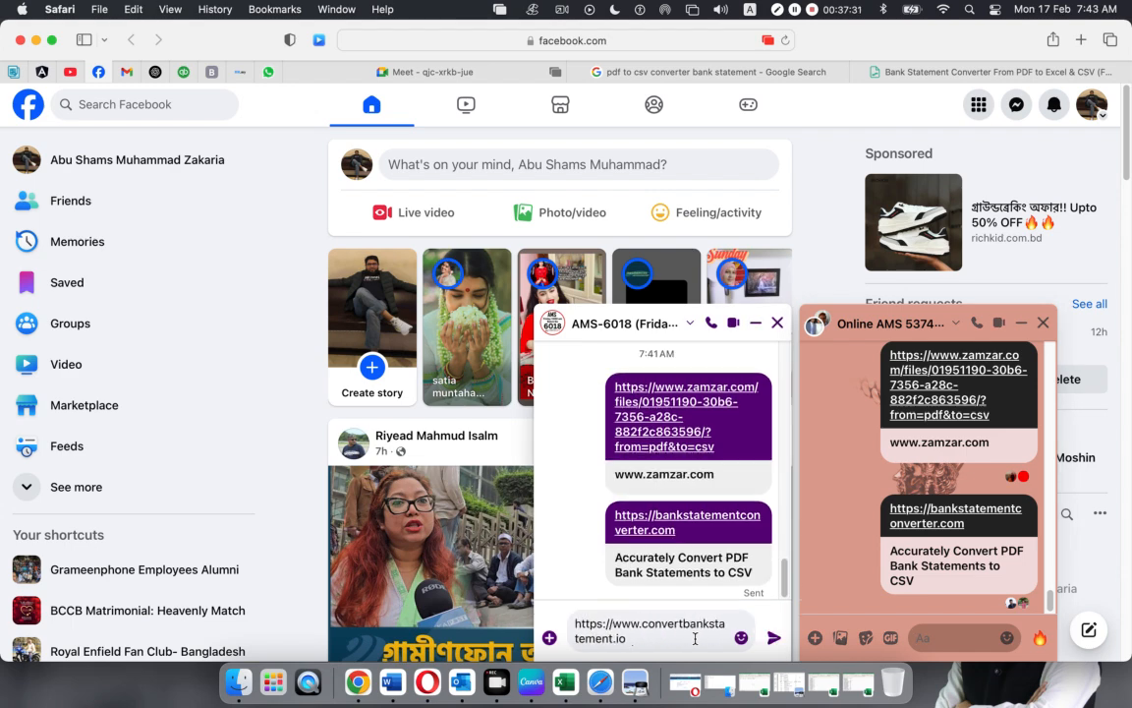
left_click(773, 637)
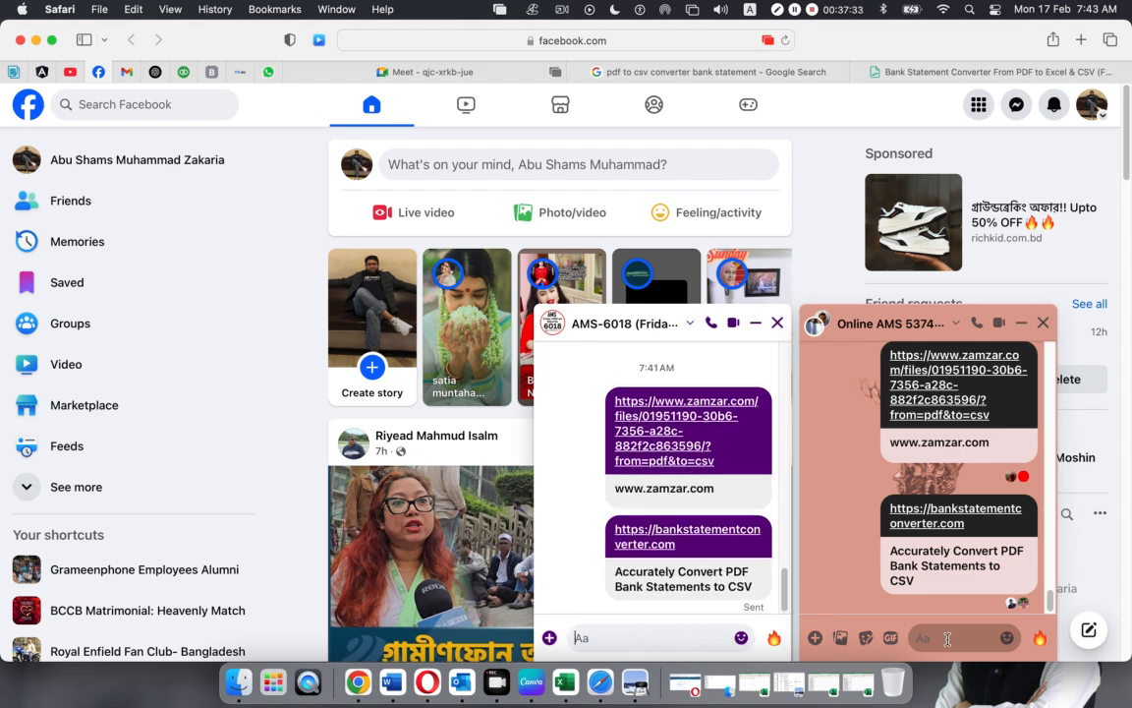
Post the same convertbankstatement.io link in the second chat, then return to the converter page
left_click(946, 639)
key("super+v")
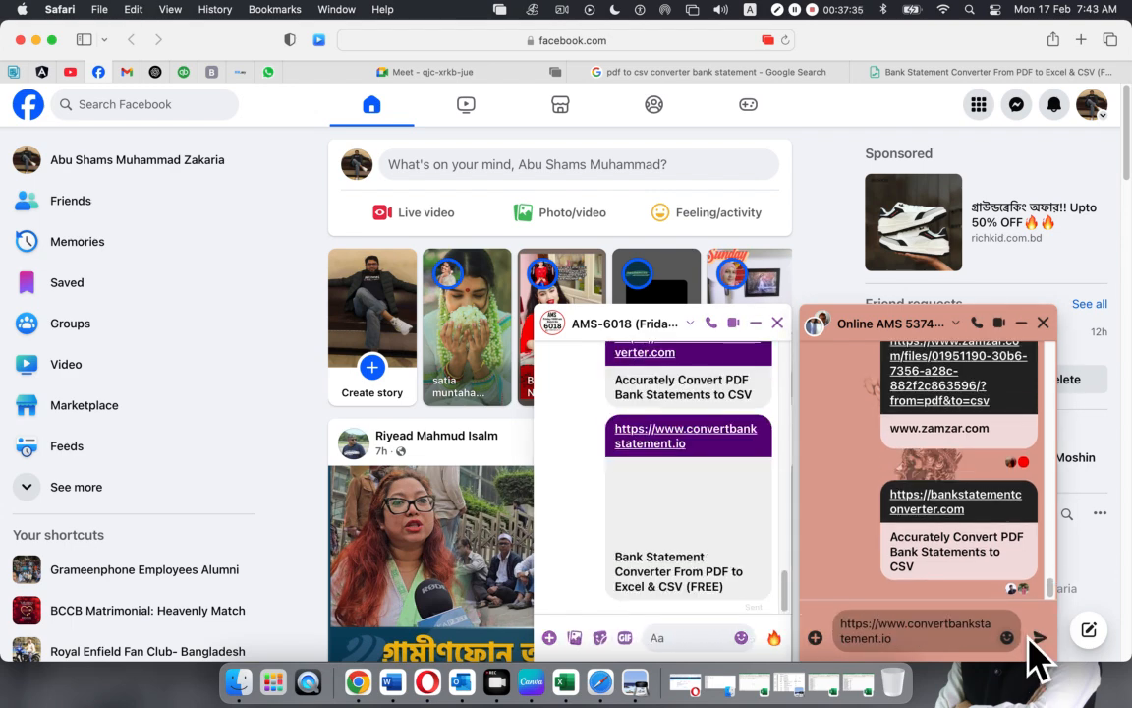
left_click(1039, 638)
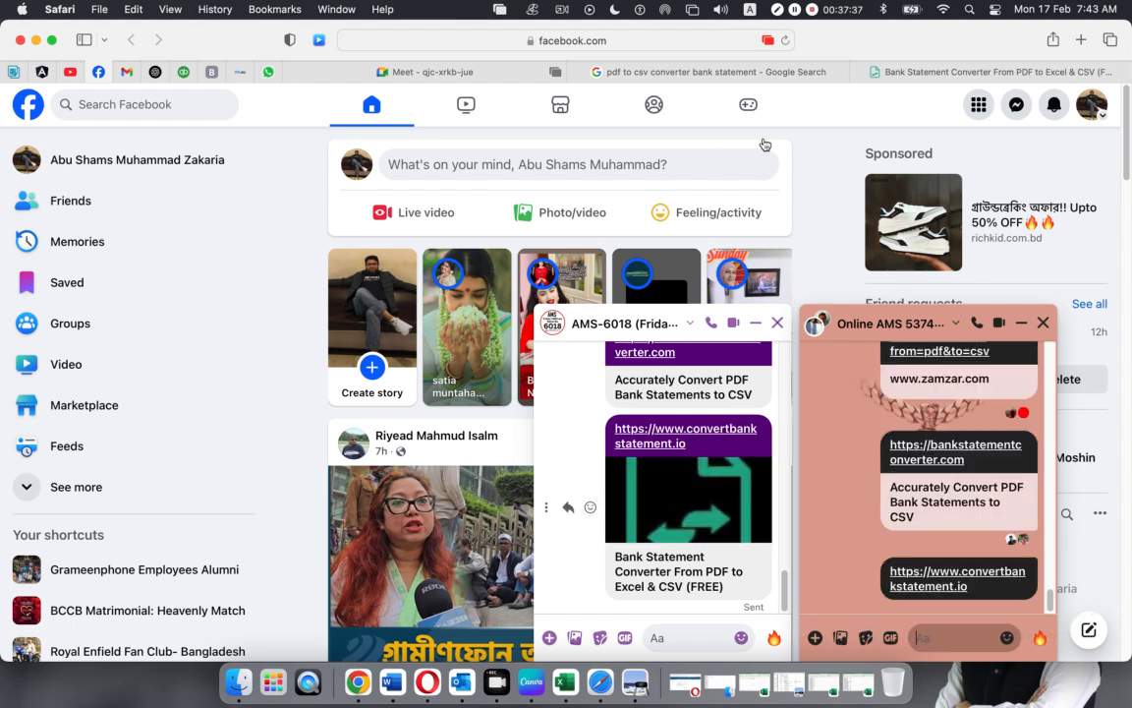
left_click(889, 72)
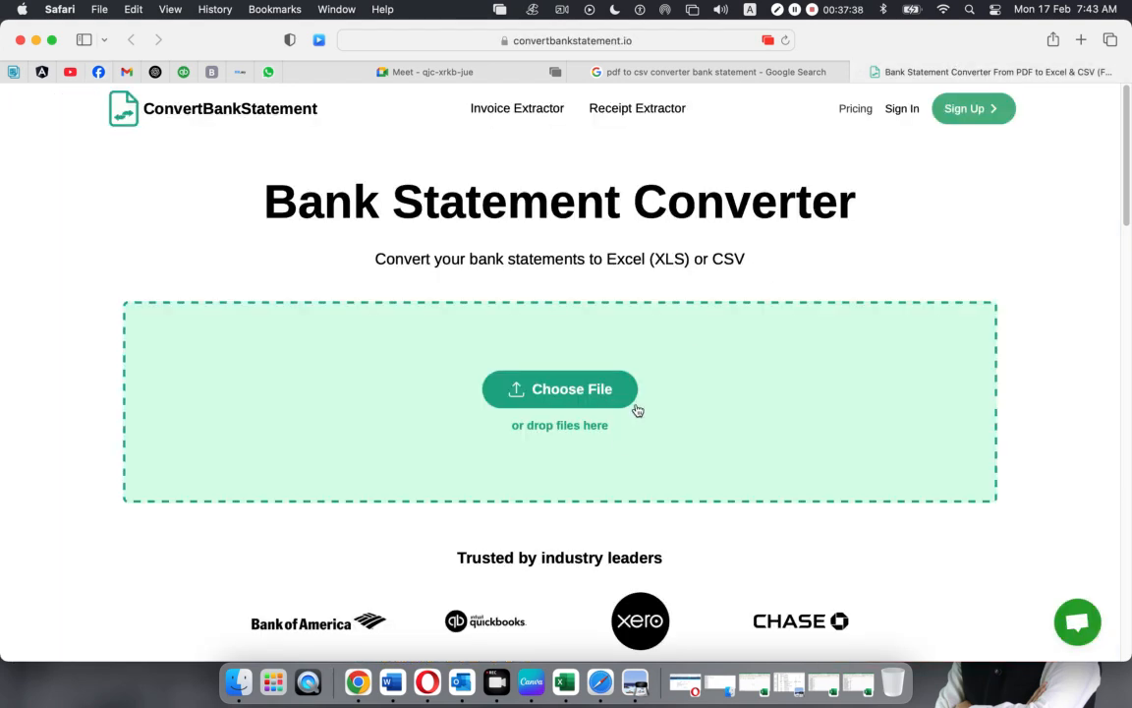
Upload the Metro Bank Statement PDF to ConvertBankStatement.io
left_click(549, 394)
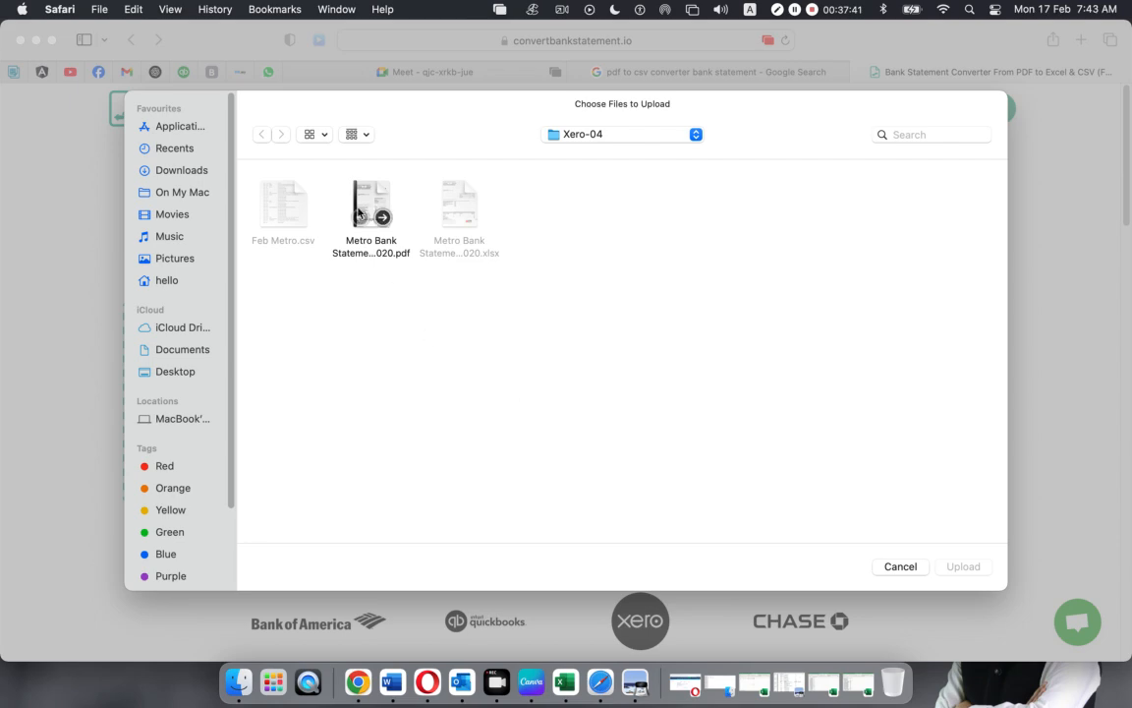
left_click(394, 253)
left_click(960, 573)
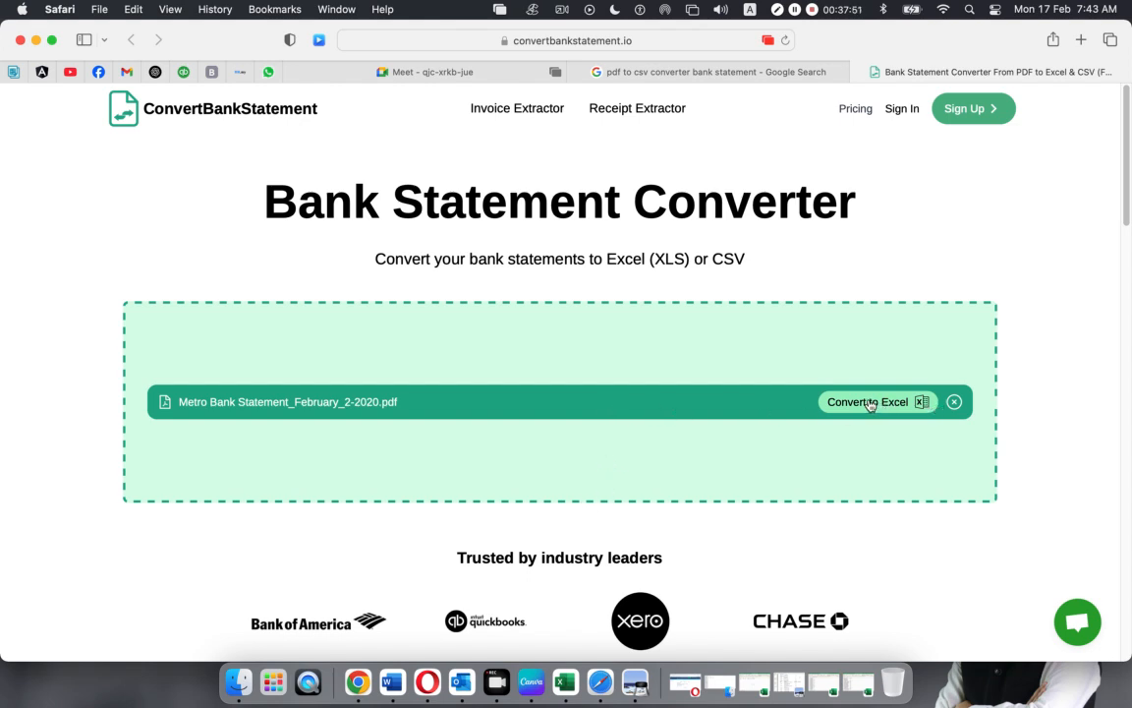
scroll(869, 404, "down", 3)
scroll(875, 403, "up", 3)
Attempt the Excel conversion, then dismiss the sign-up prompt and close the converter page
left_click(869, 402)
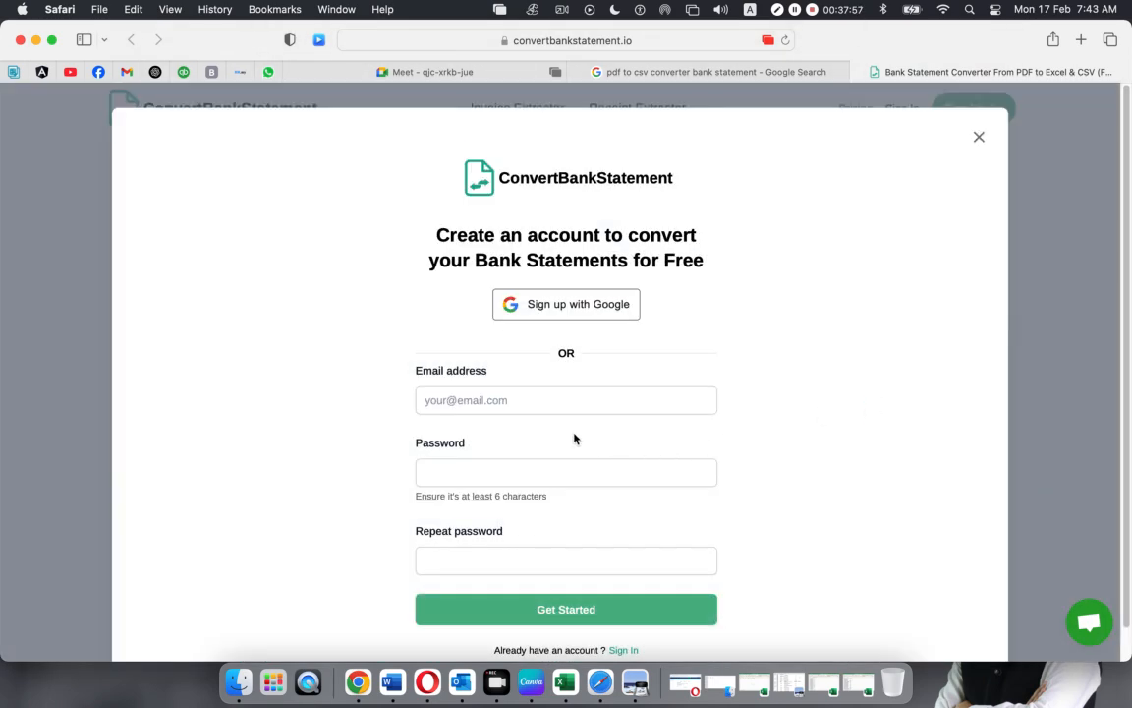
scroll(565, 433, "down", 1)
scroll(565, 432, "up", 1)
scroll(566, 432, "down", 1)
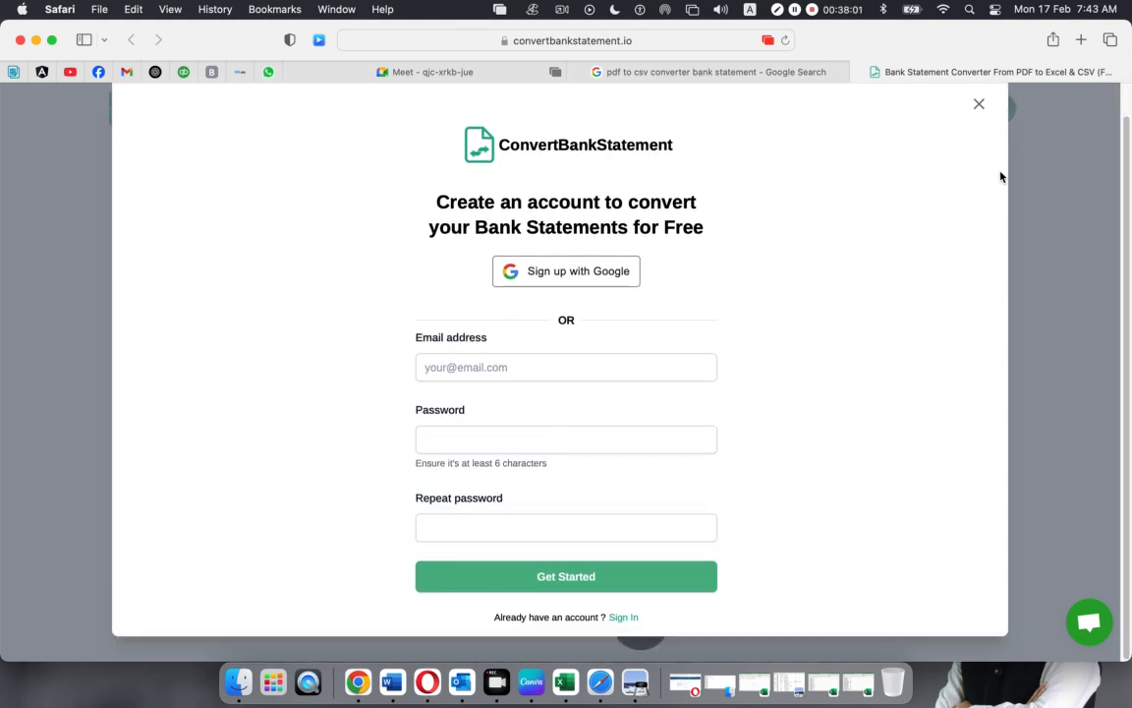
left_click(975, 105)
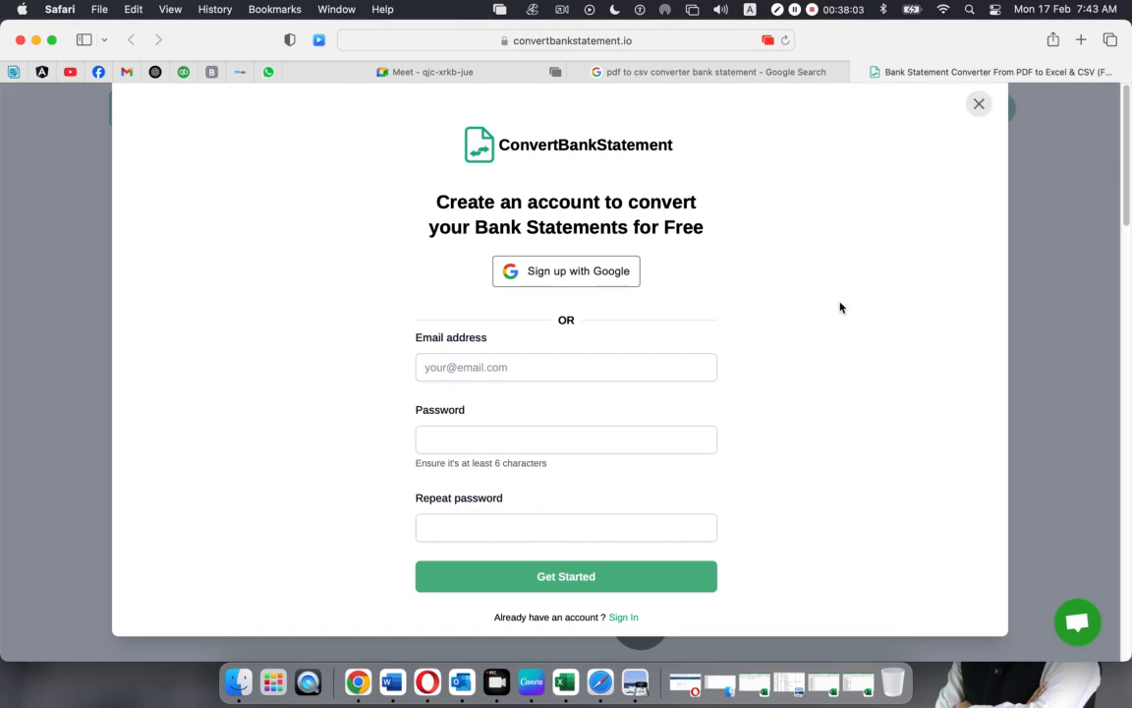
left_click(858, 74)
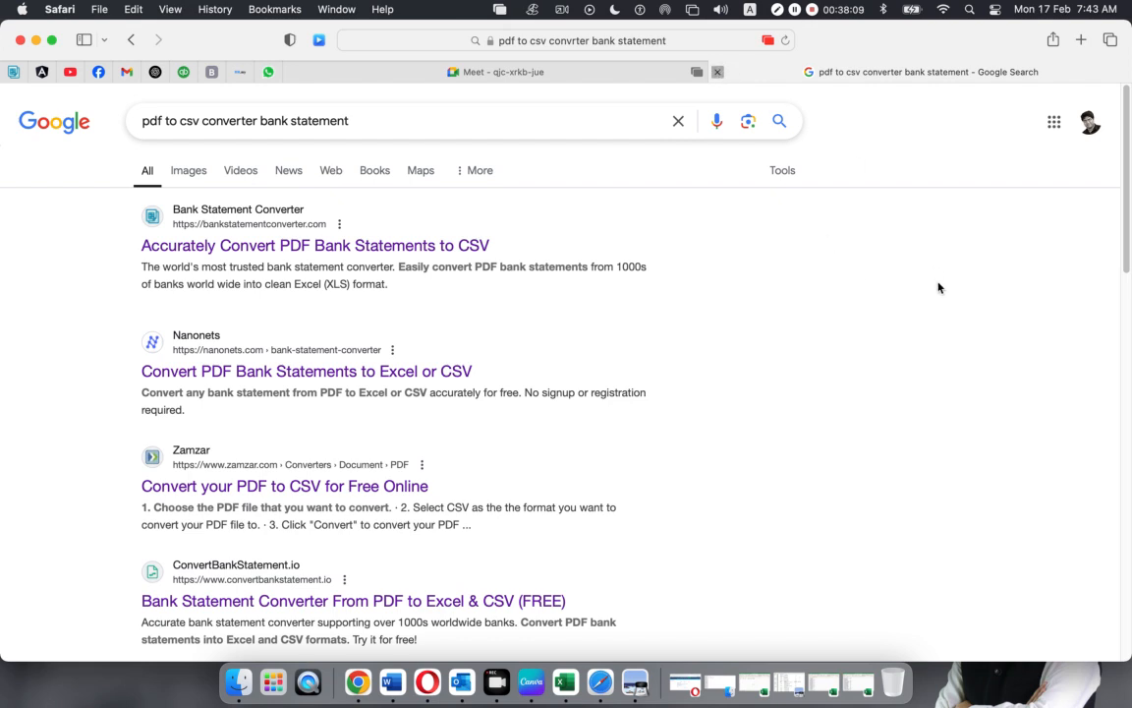
Close the Google search results, dismiss the call reminder and restore the Xero bank import window
key("super+w")
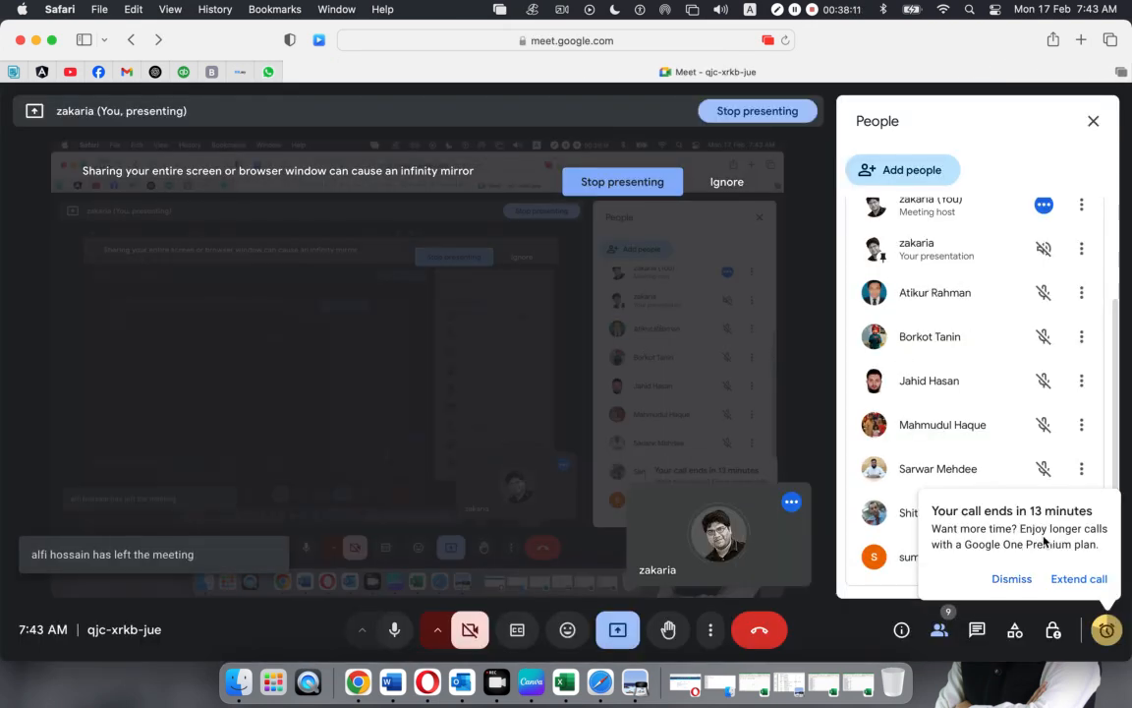
left_click(1011, 579)
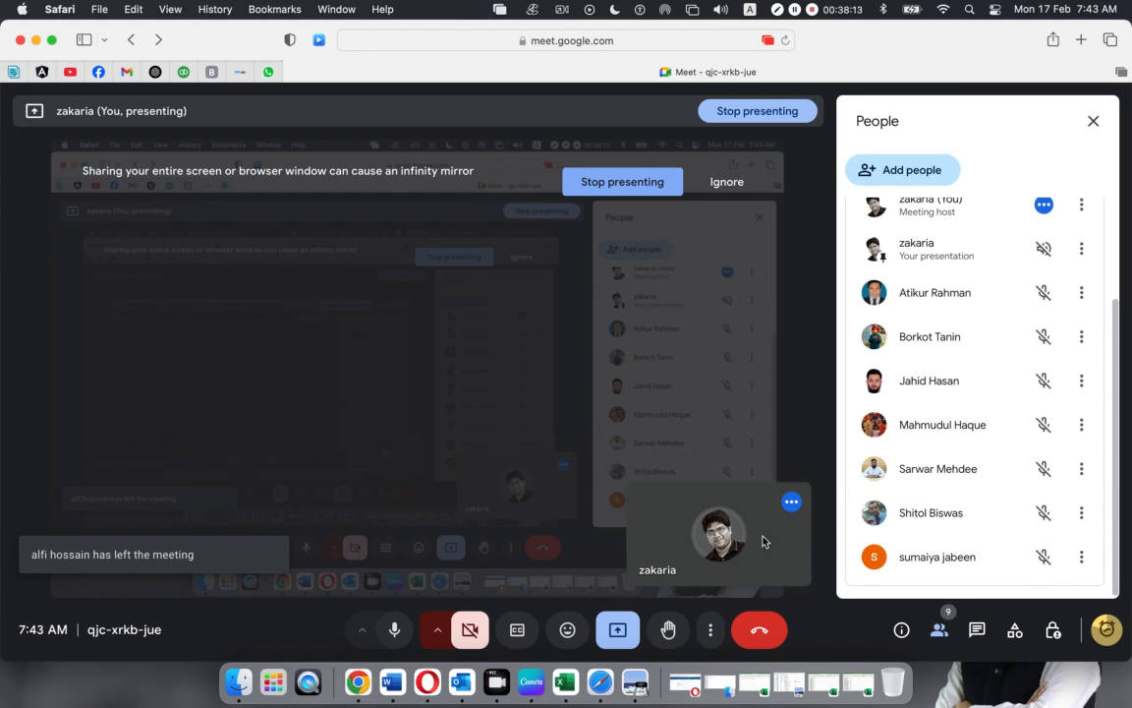
left_click(685, 681)
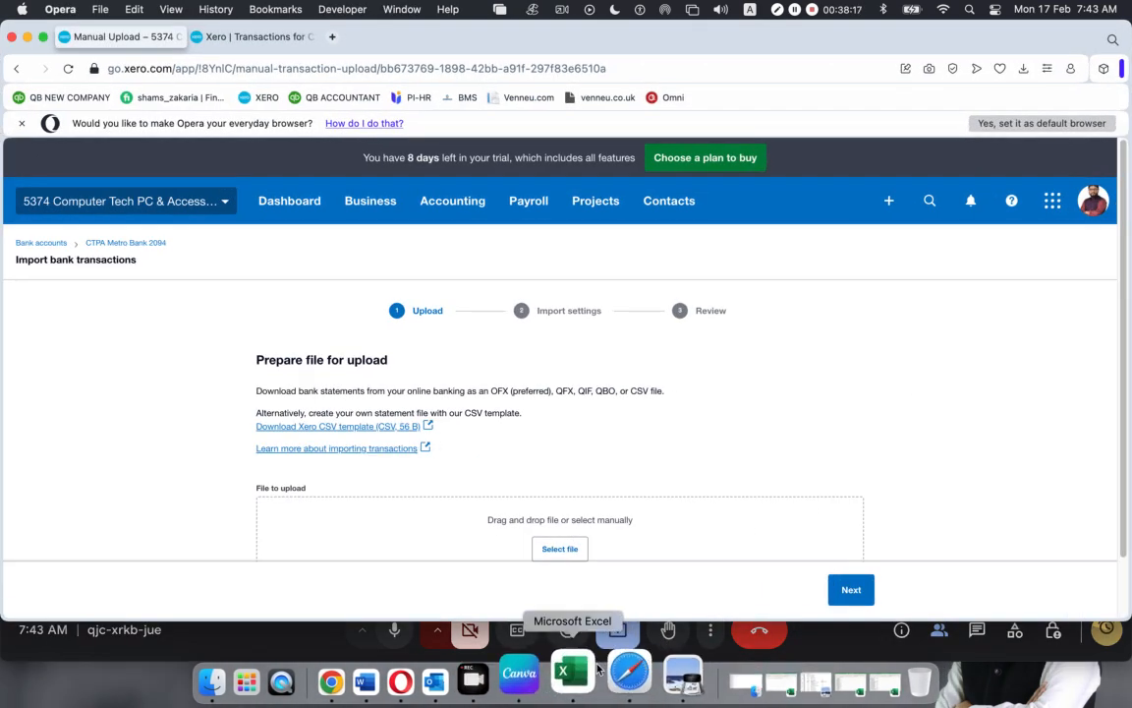
Compare the bankstatementconverter.com CSV, StatementImportTemplate and Metro Bank February CSV, then bring up the statement PDF
left_click(770, 673)
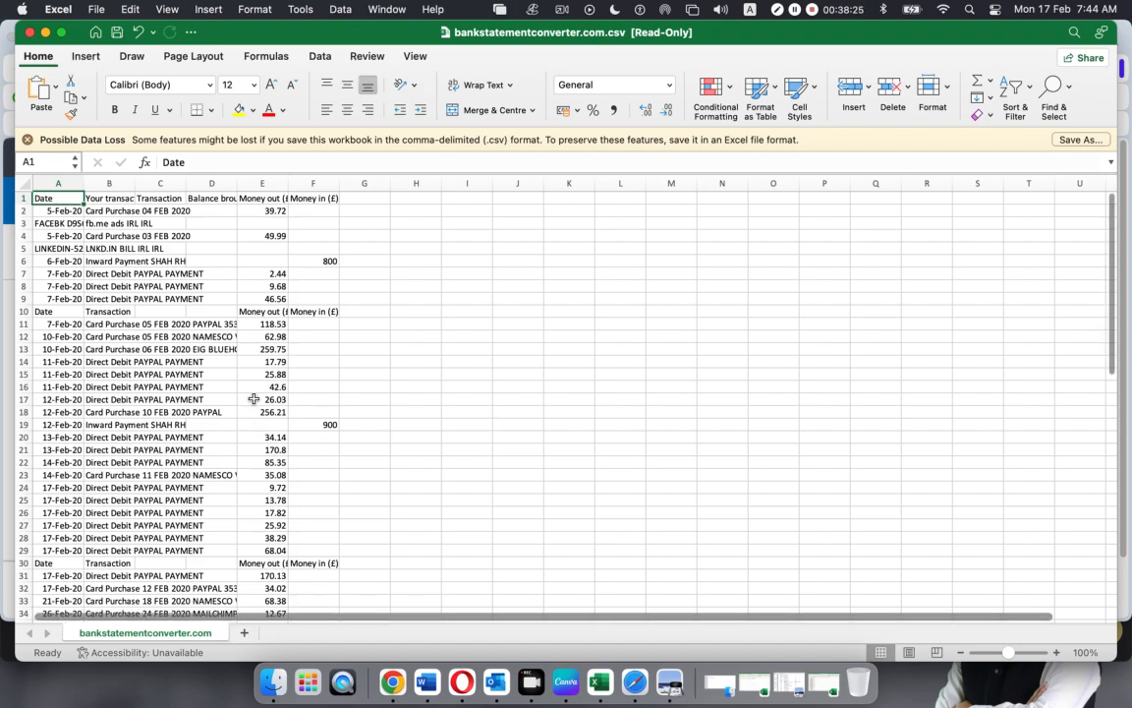
scroll(253, 398, "down", 5)
scroll(253, 398, "down", 8)
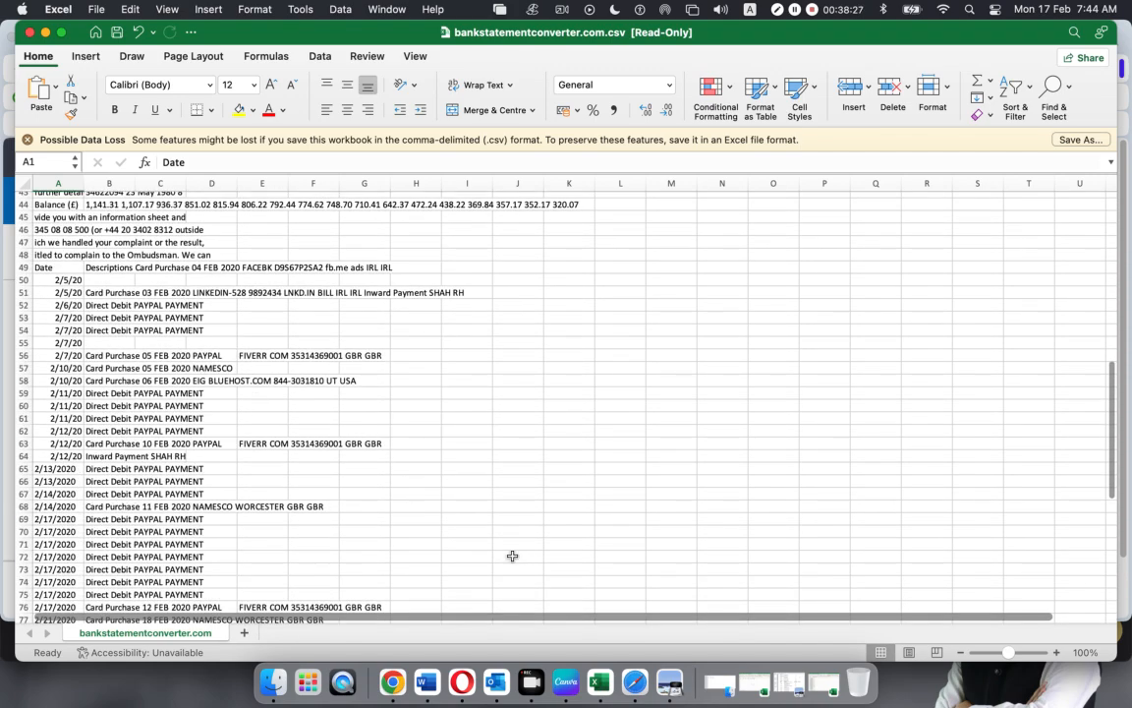
left_click(762, 683)
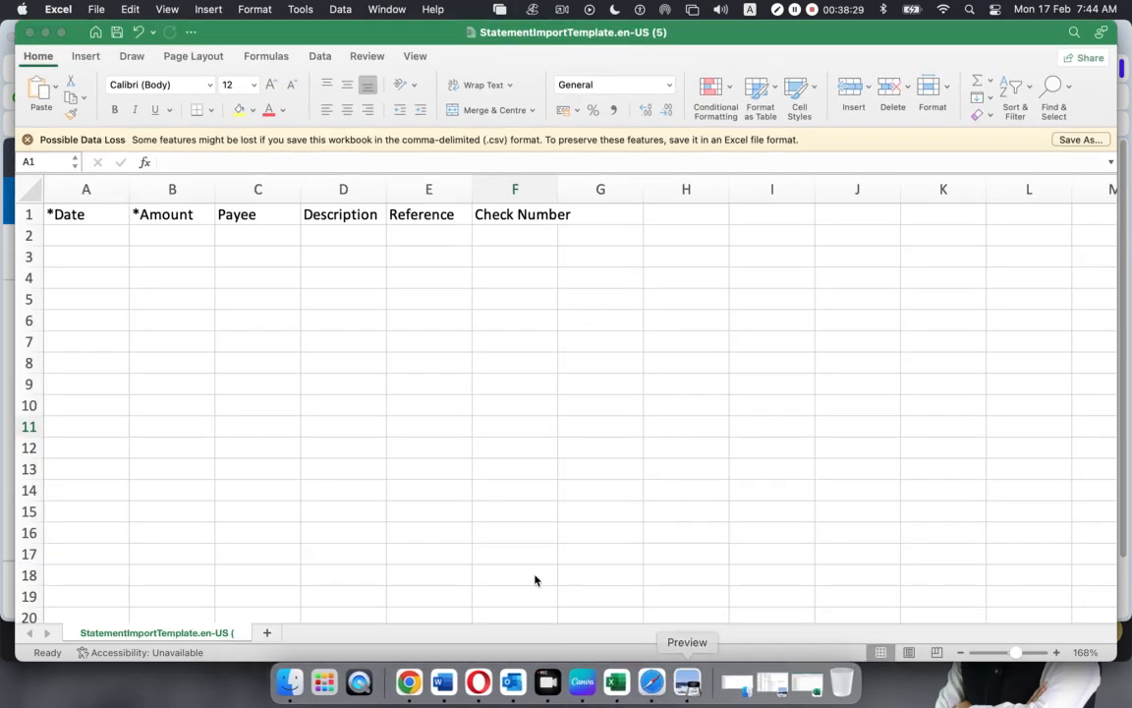
left_click(816, 676)
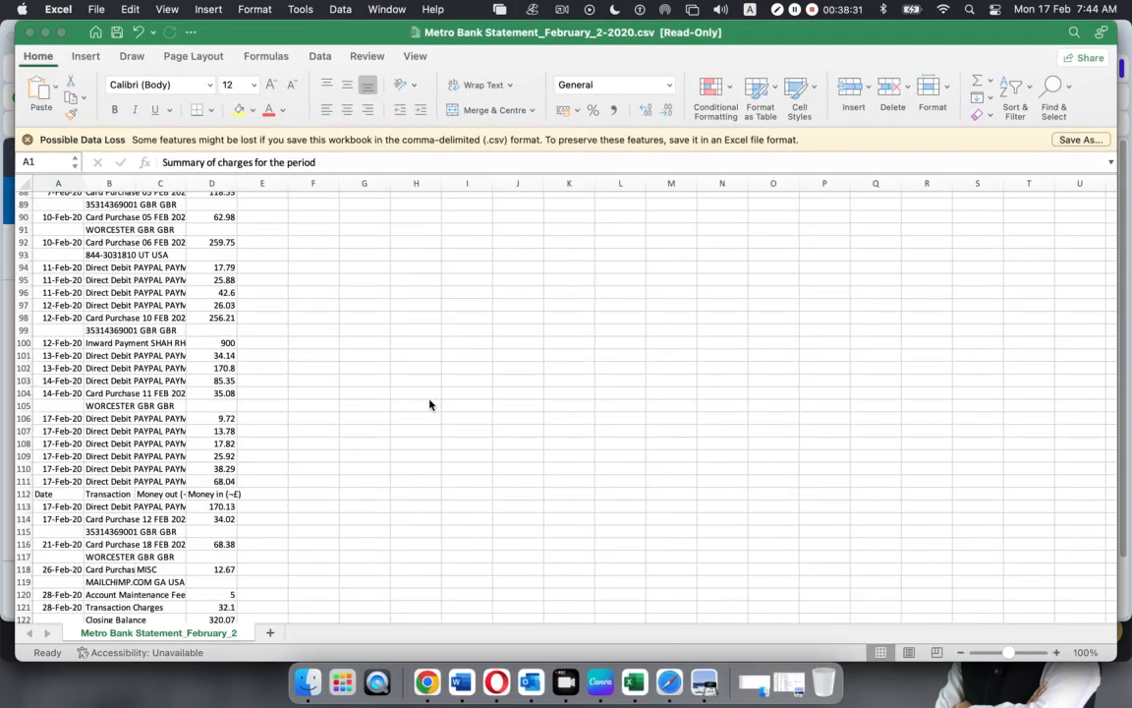
scroll(211, 337, "up", 20)
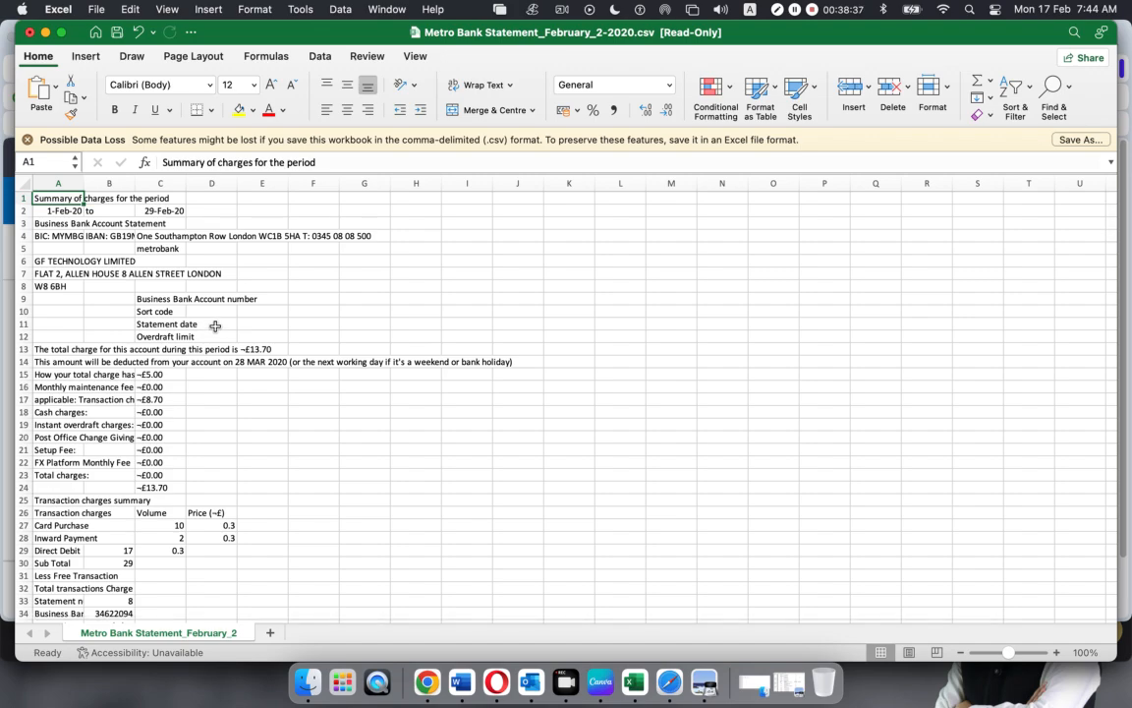
scroll(214, 325, "down", 15)
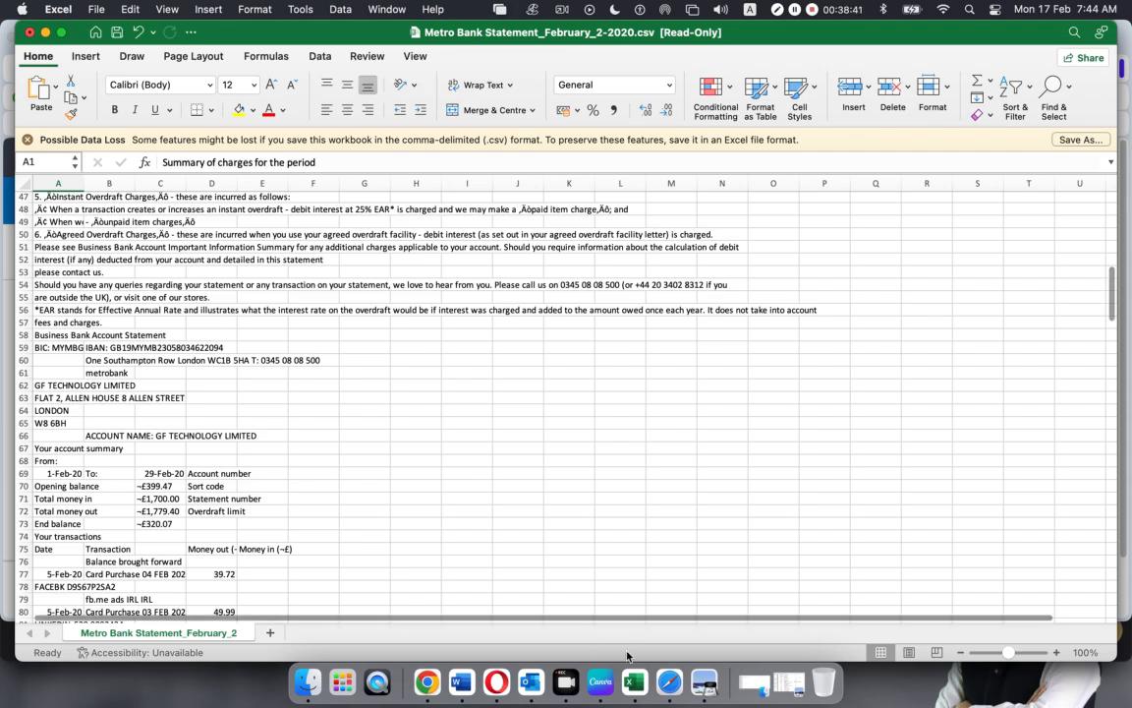
left_click(712, 678)
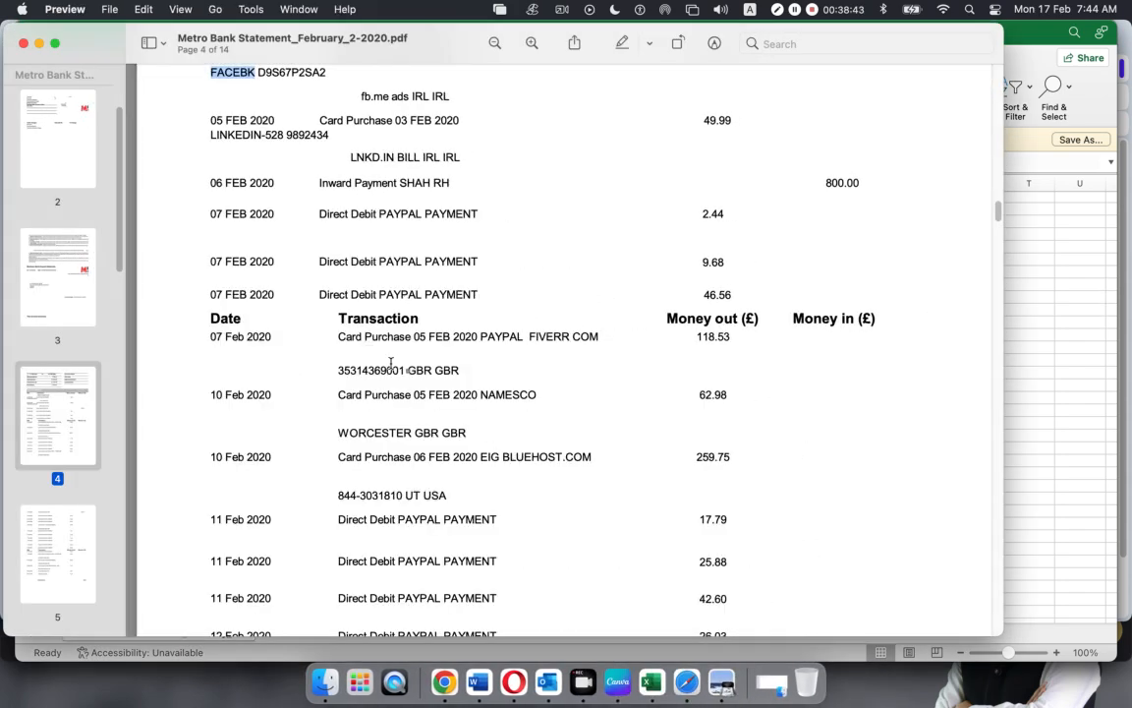
Check the first February transactions on page 4 of the Metro Bank PDF, then minimise Preview
scroll(293, 312, "up", 3)
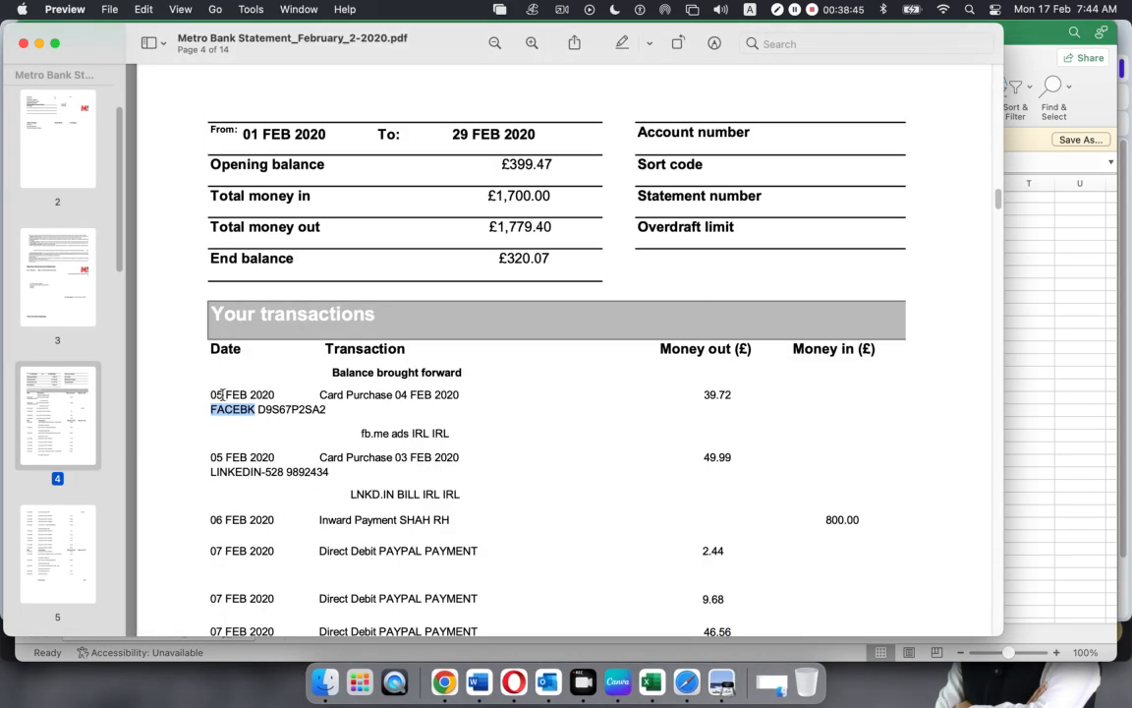
left_click_drag(208, 394, 772, 492)
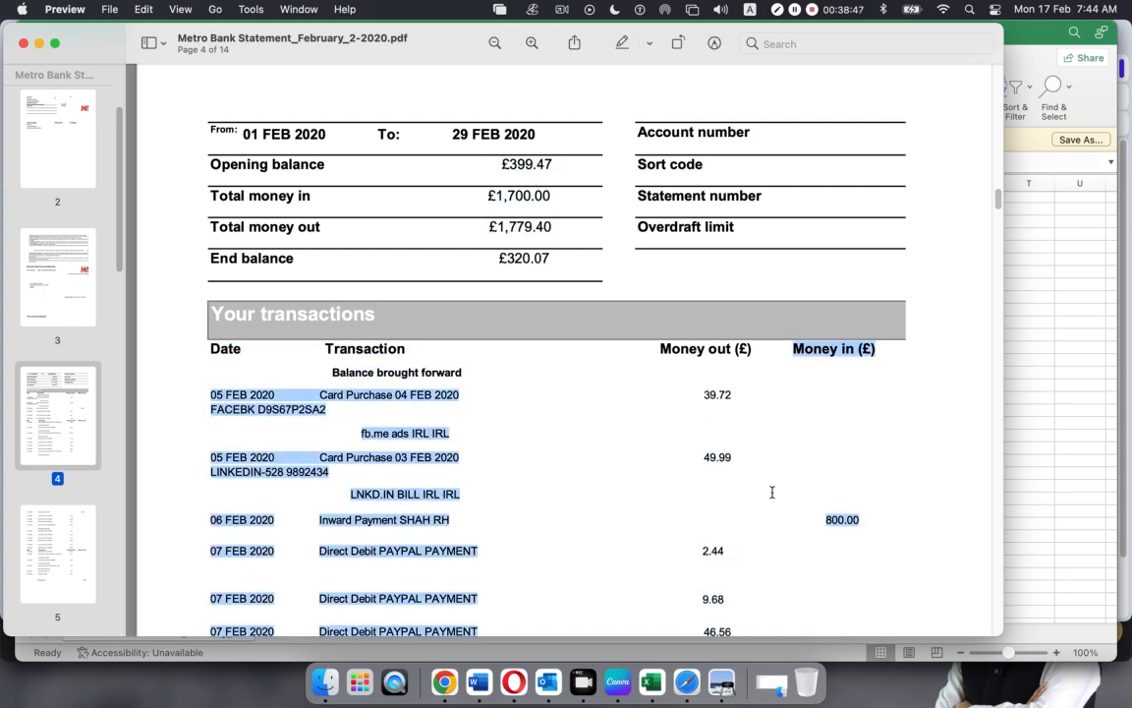
left_click(607, 471)
scroll(614, 424, "down", 10)
scroll(615, 425, "up", 15)
scroll(590, 453, "down", 5)
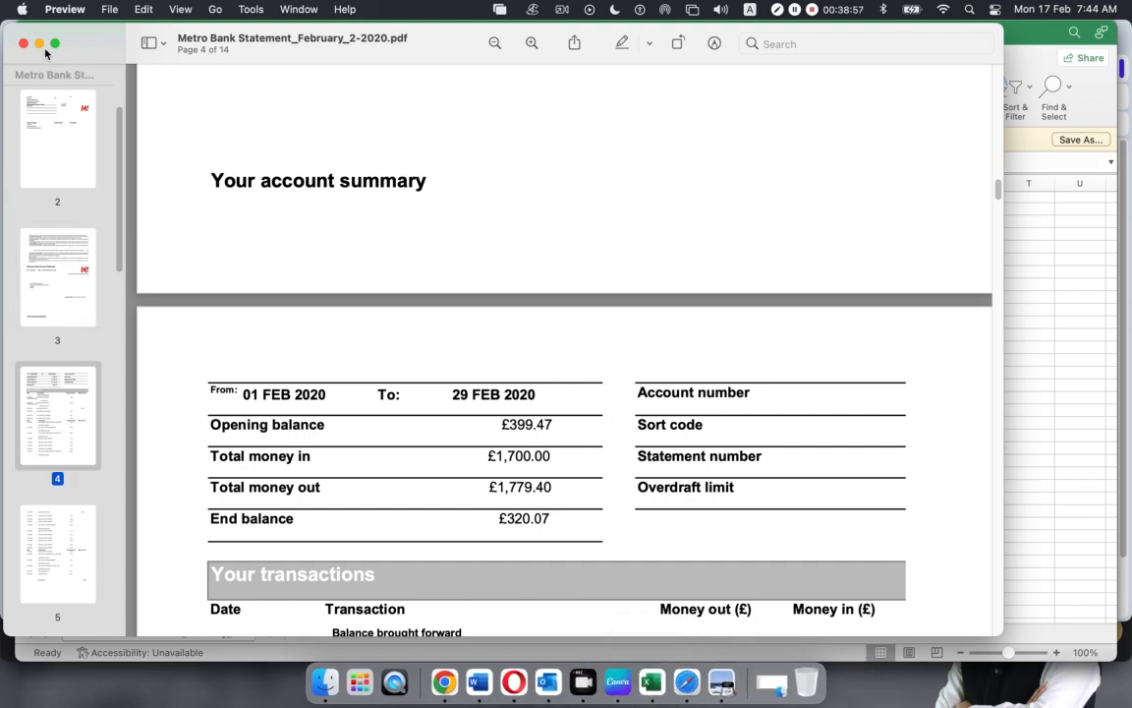
left_click(39, 43)
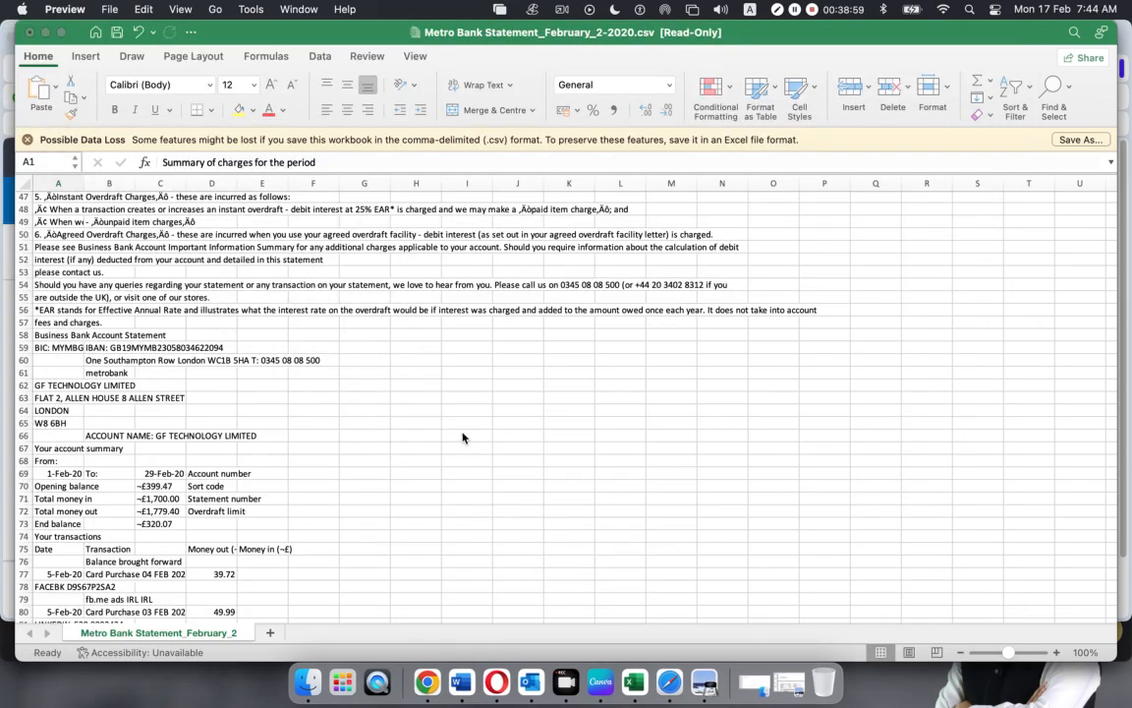
Select summary rows 1–74 above the first transaction and delete them
scroll(463, 437, "down", 20)
scroll(461, 437, "up", 20)
scroll(461, 438, "down", 6)
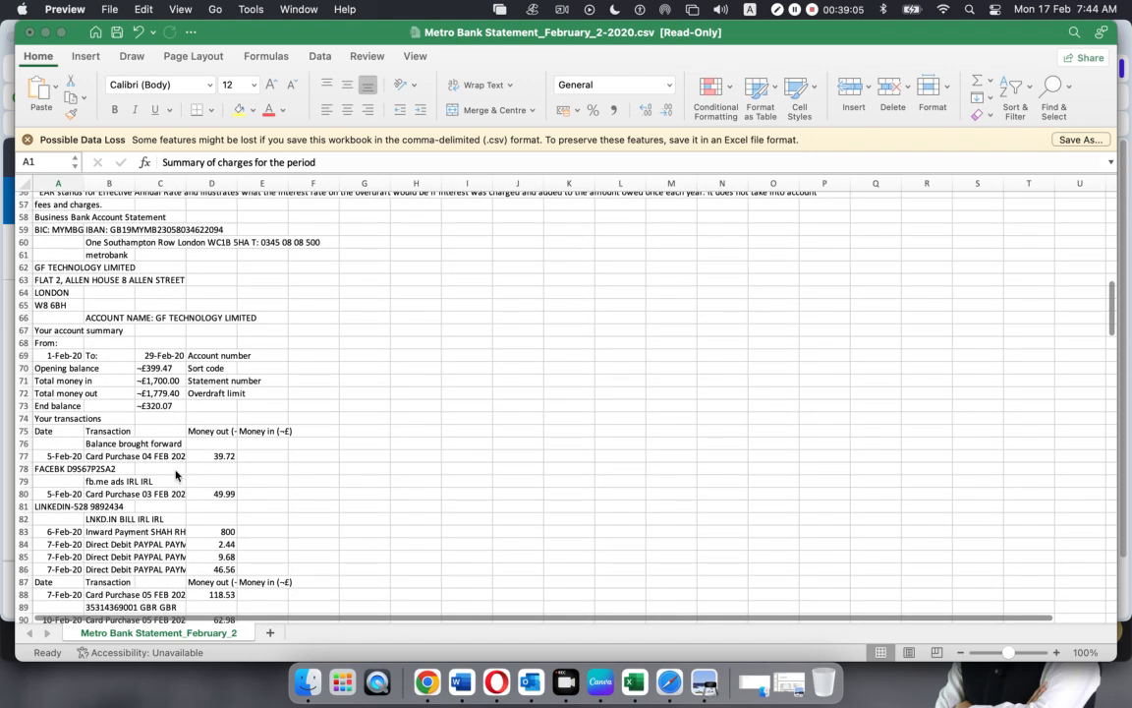
left_click(28, 458)
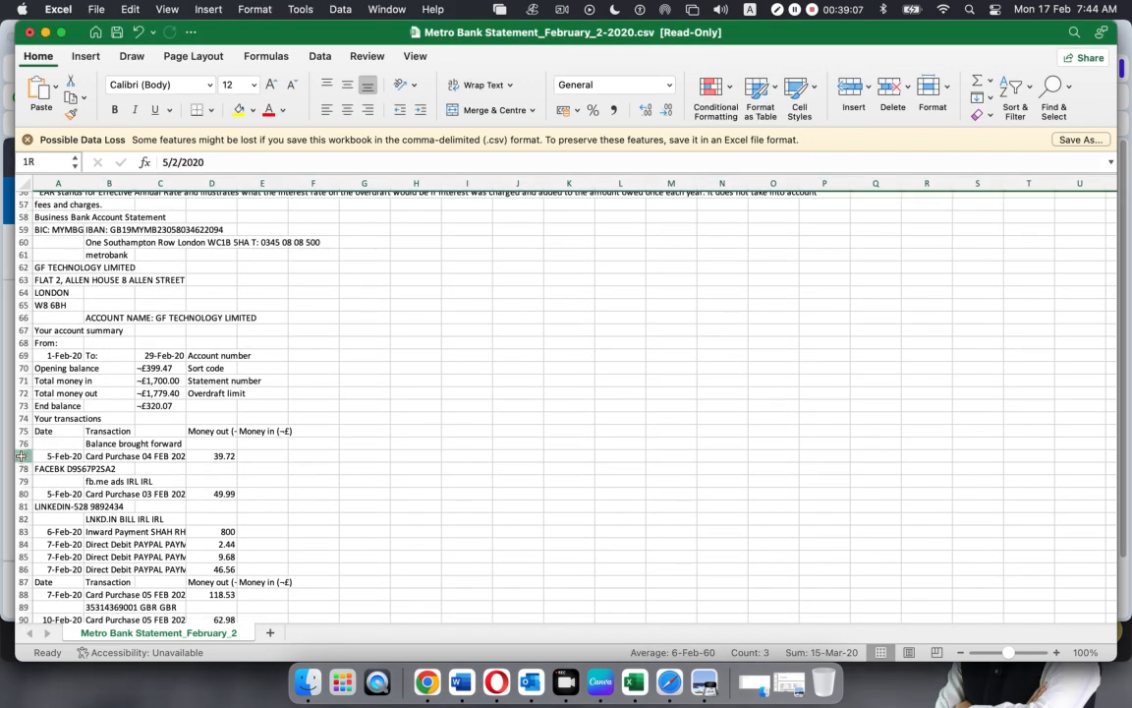
left_click(21, 456)
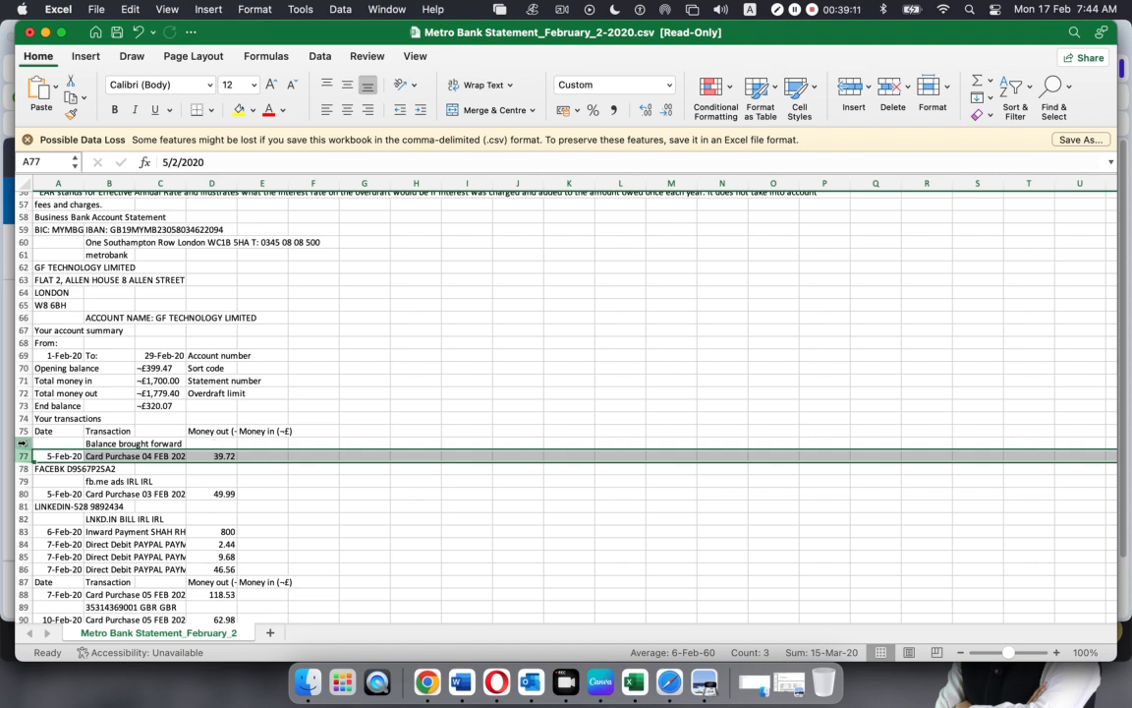
left_click_drag(21, 419, 27, 167)
right_click(27, 238)
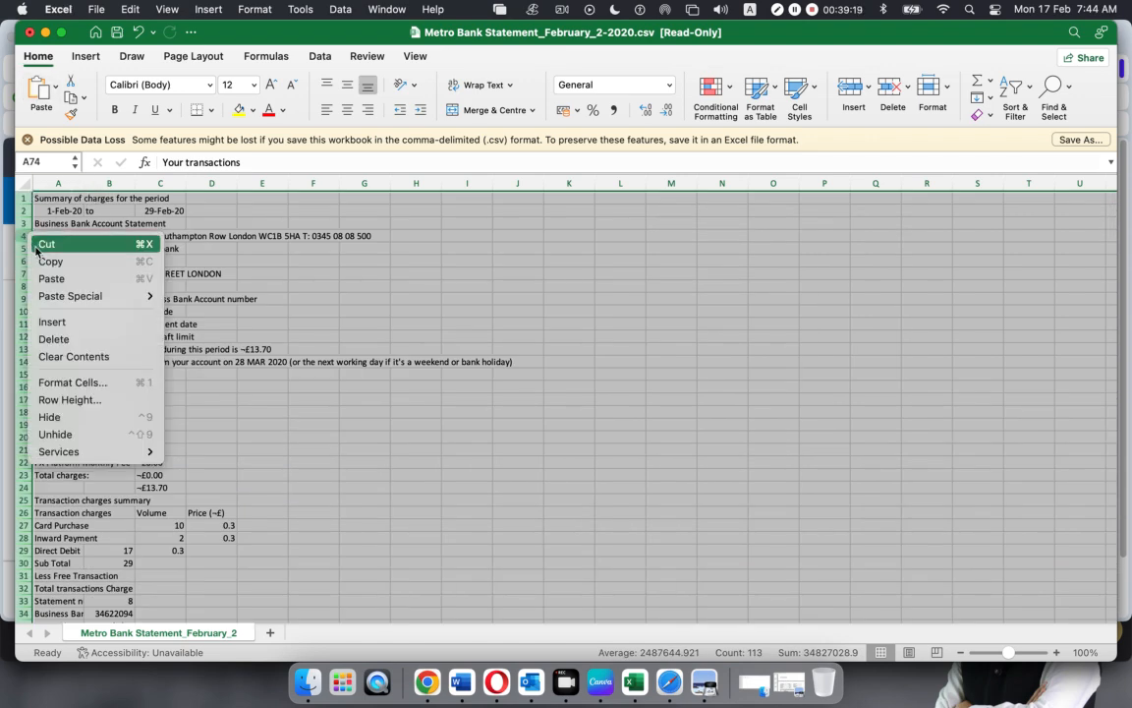
left_click(51, 339)
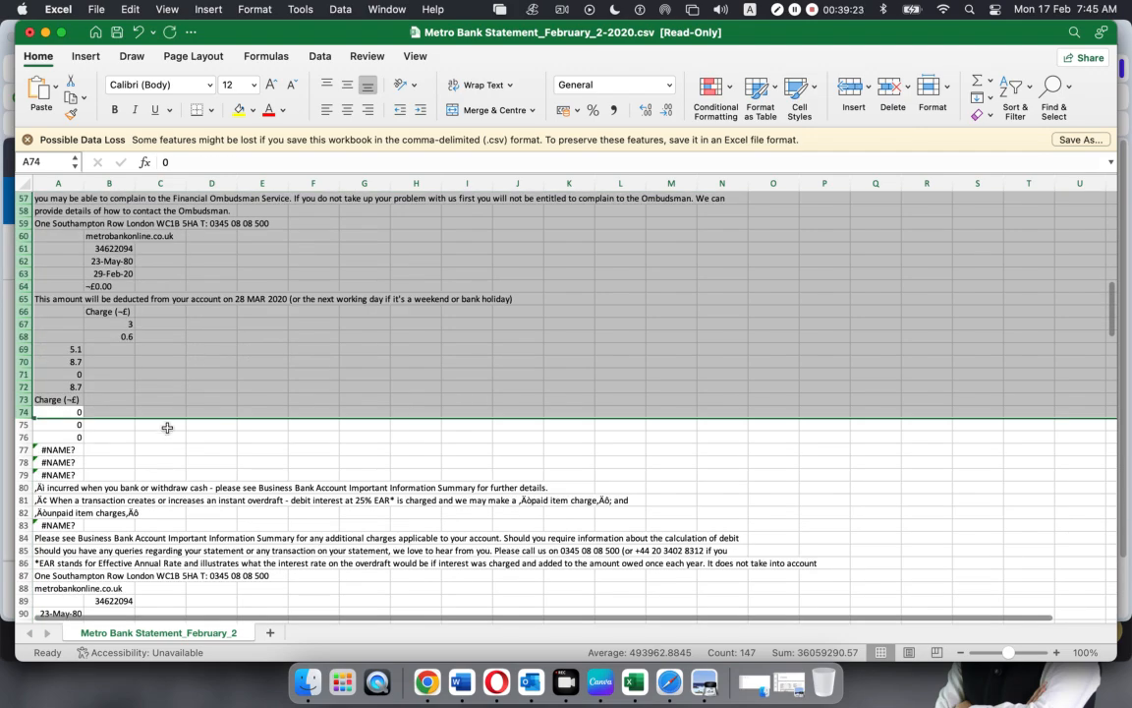
left_click(167, 428)
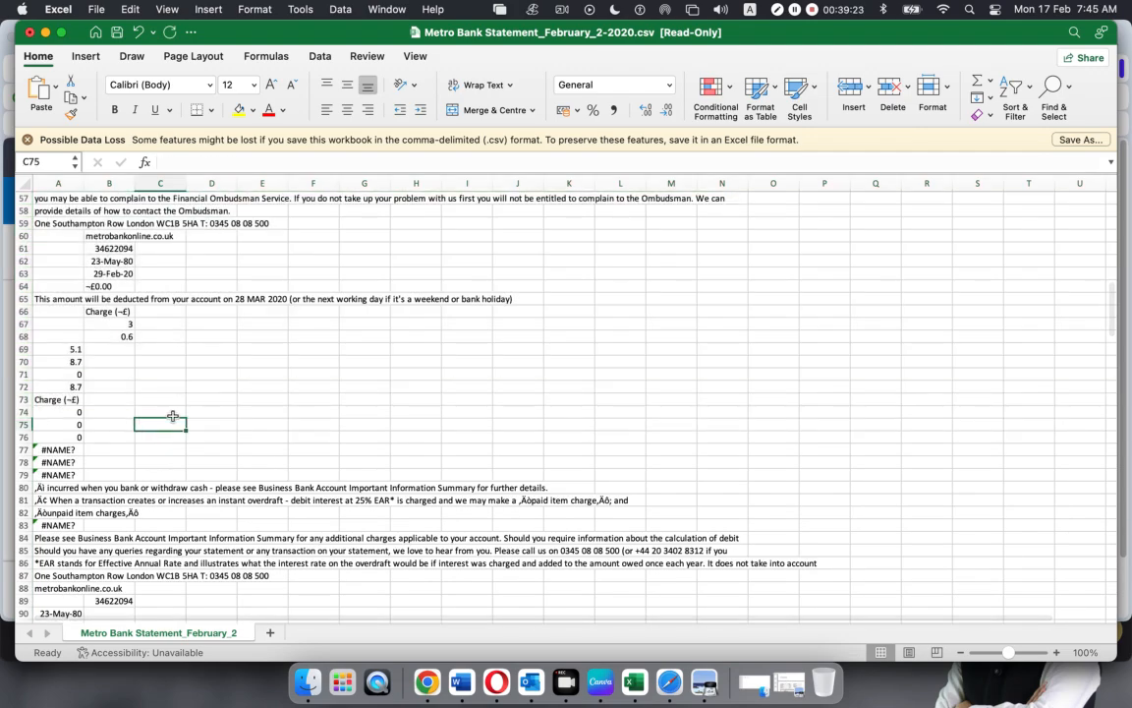
Verify the final Transaction Charges row (32.1) in A47 and D47, then bring back the PDF
scroll(169, 423, "up", 10)
scroll(173, 413, "down", 3)
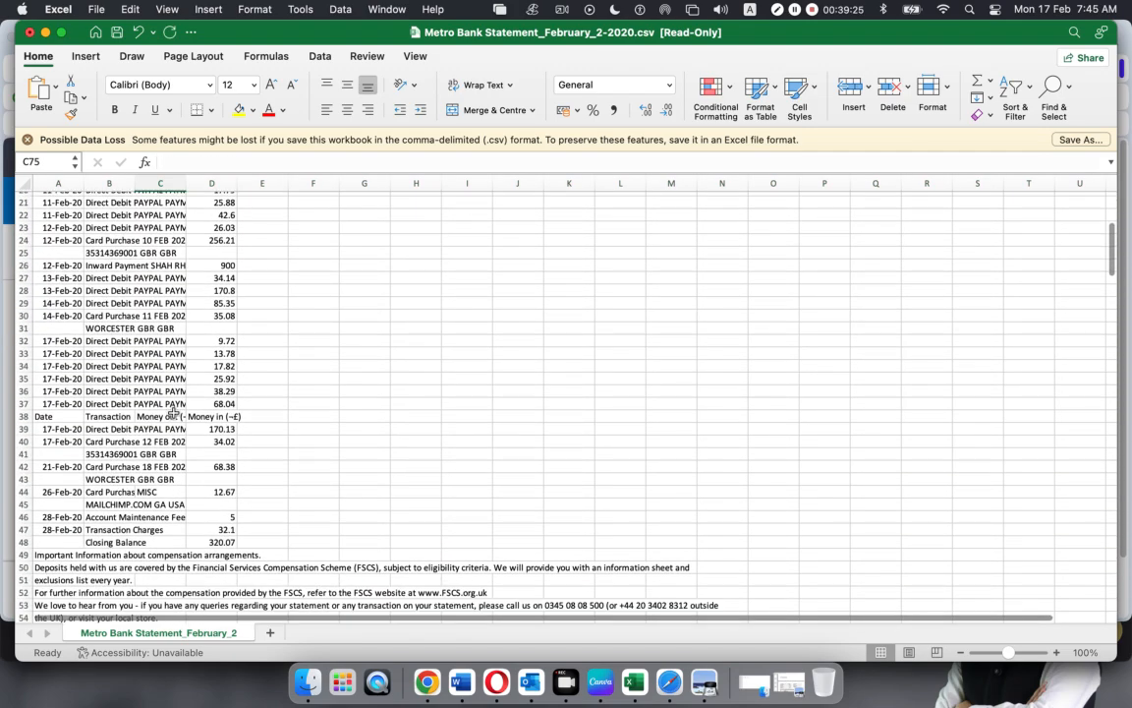
left_click(56, 529)
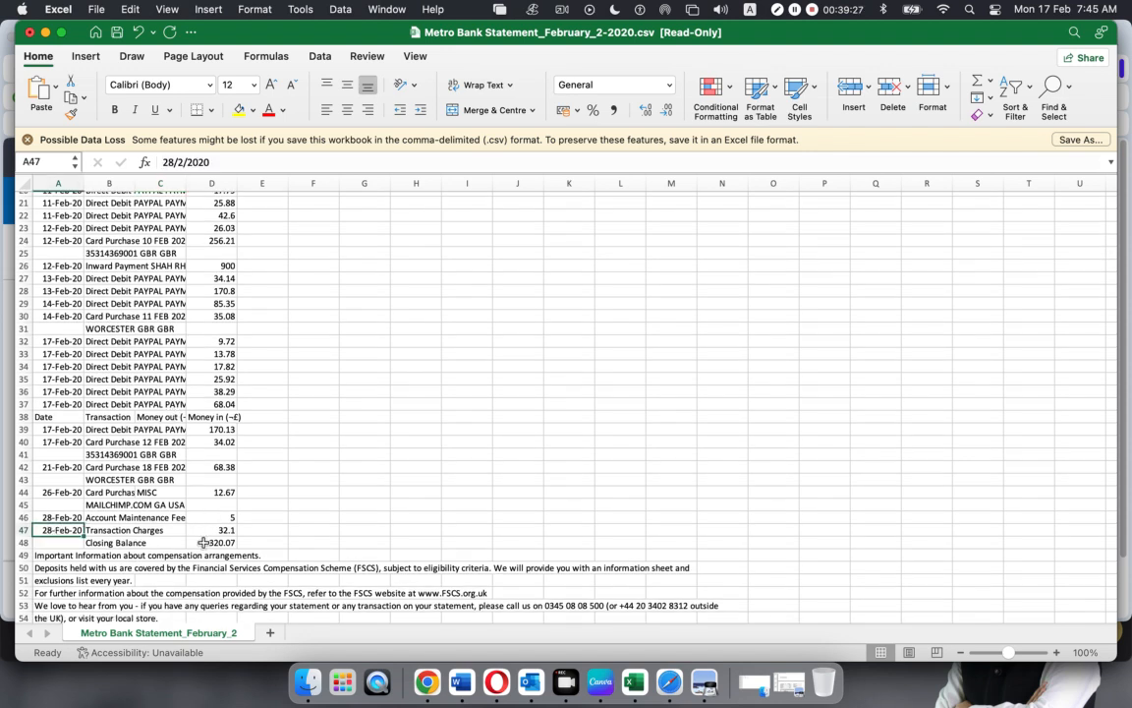
left_click(209, 530)
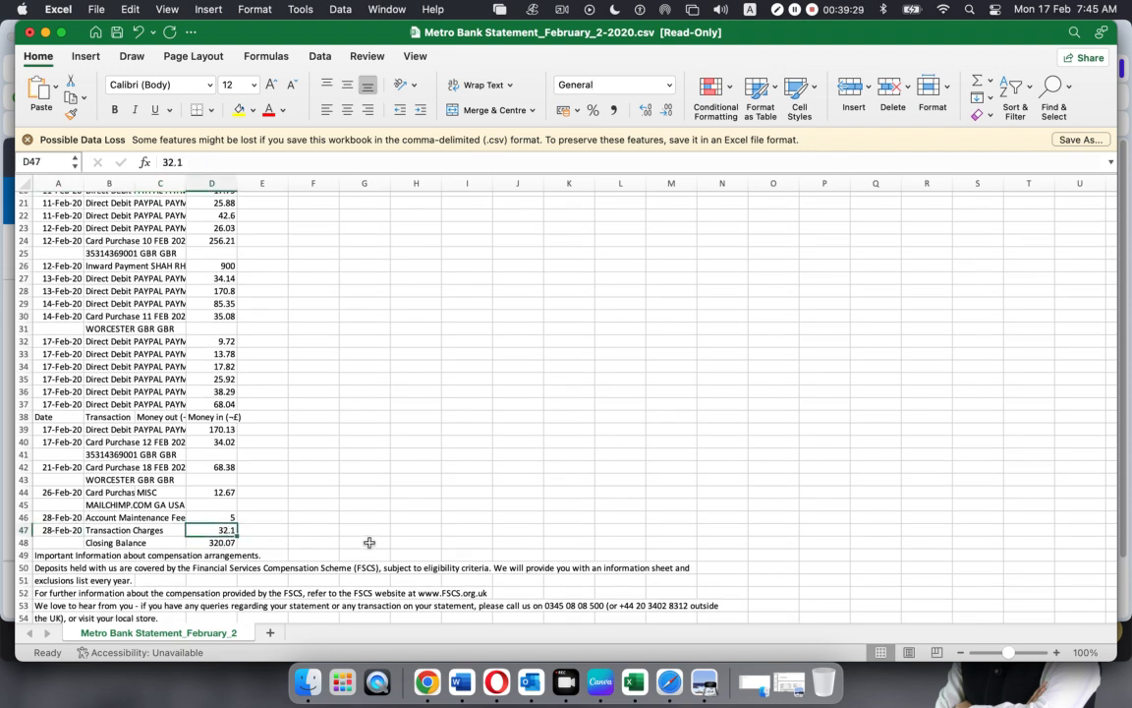
left_click(703, 681)
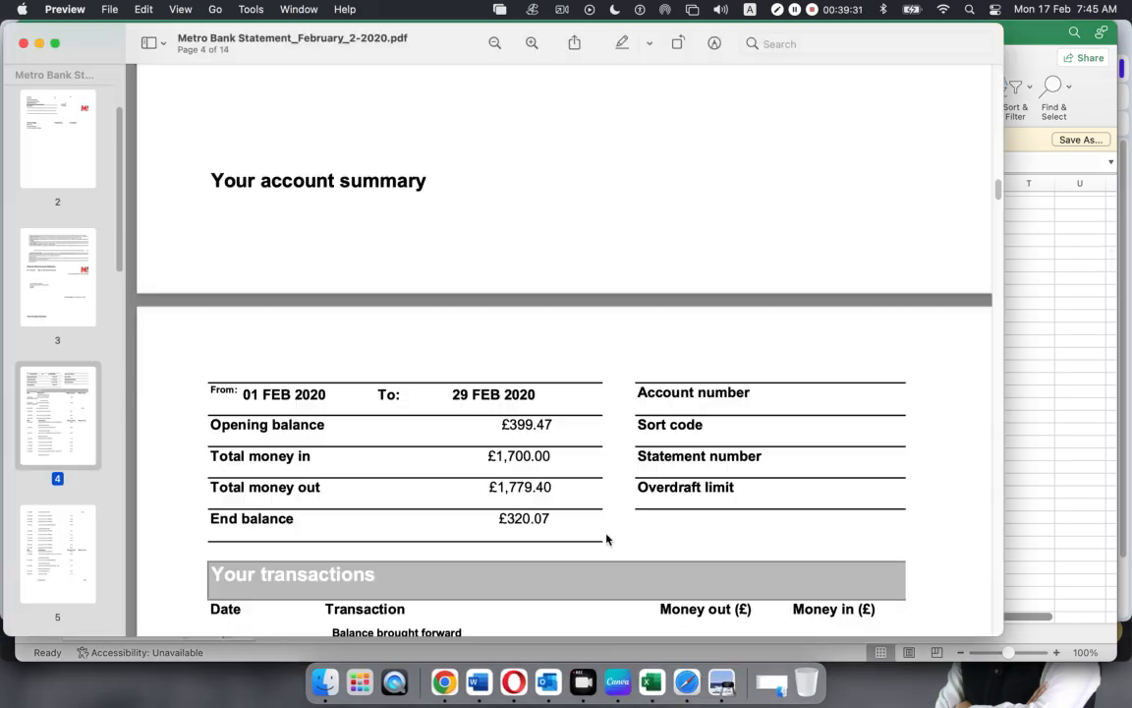
Check the last February transaction and 320.07 closing balance on page 5, then minimise Preview
scroll(587, 441, "down", 10)
scroll(585, 441, "down", 15)
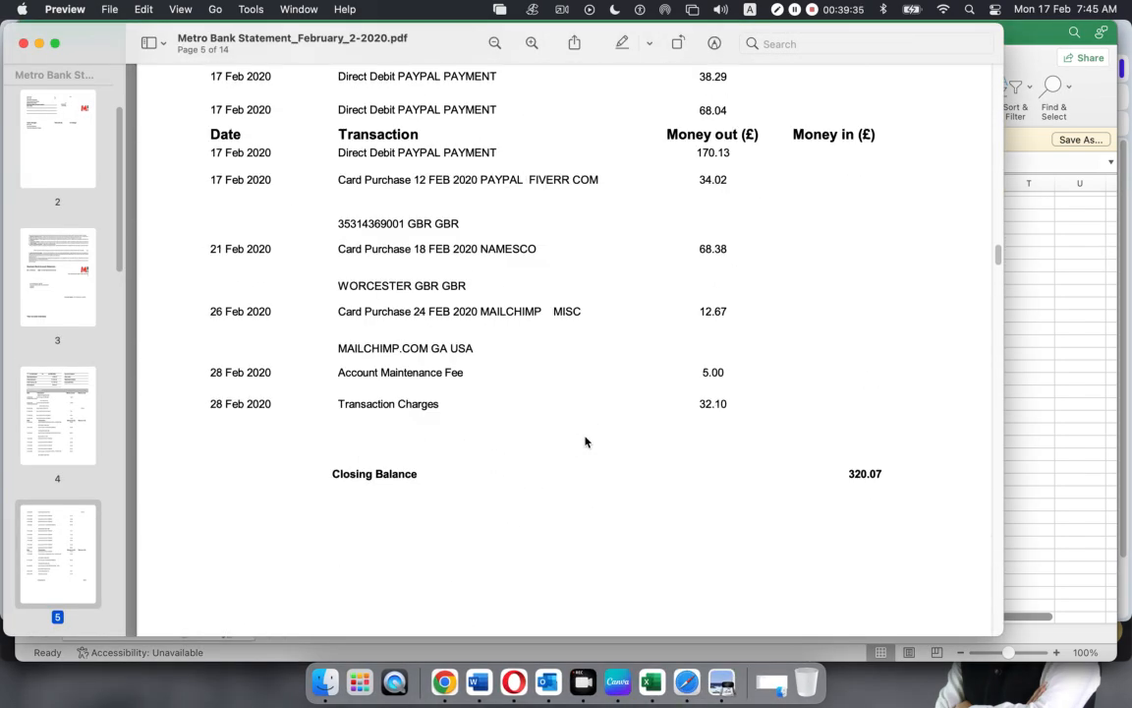
scroll(579, 441, "down", 1)
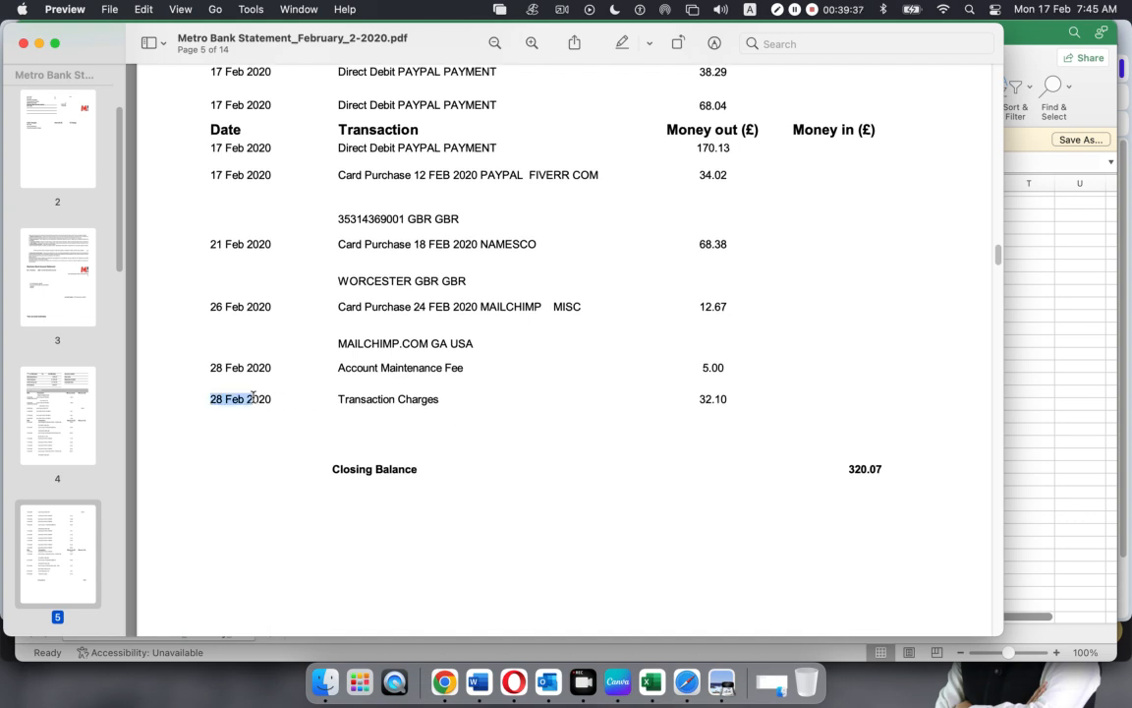
left_click_drag(212, 397, 724, 398)
left_click(693, 448)
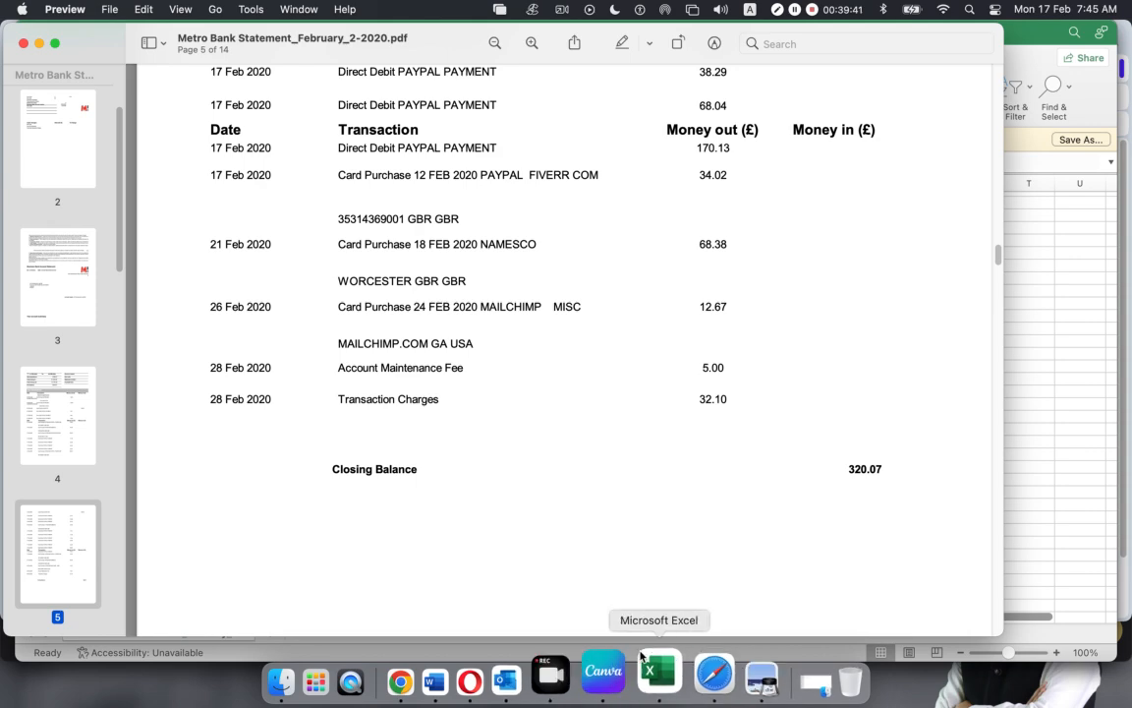
key("super+m")
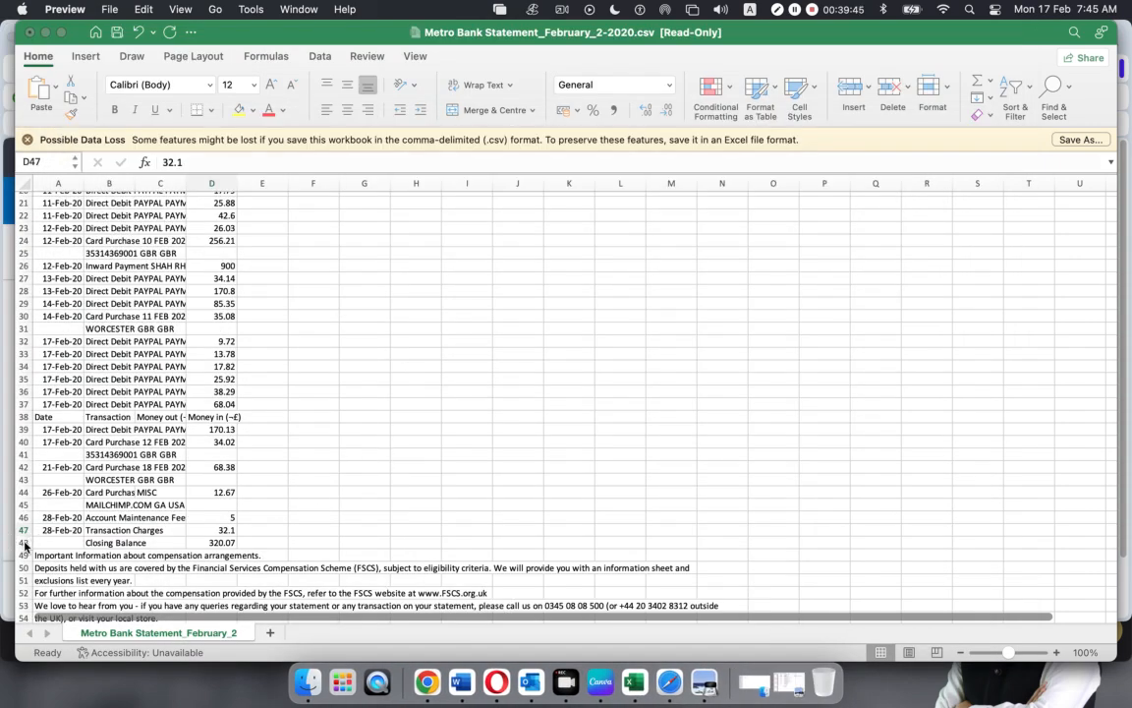
Delete rows 48 to the end, from Closing Balance down, and review the sheet from the top
left_click(25, 546)
left_click_drag(25, 543, 33, 606)
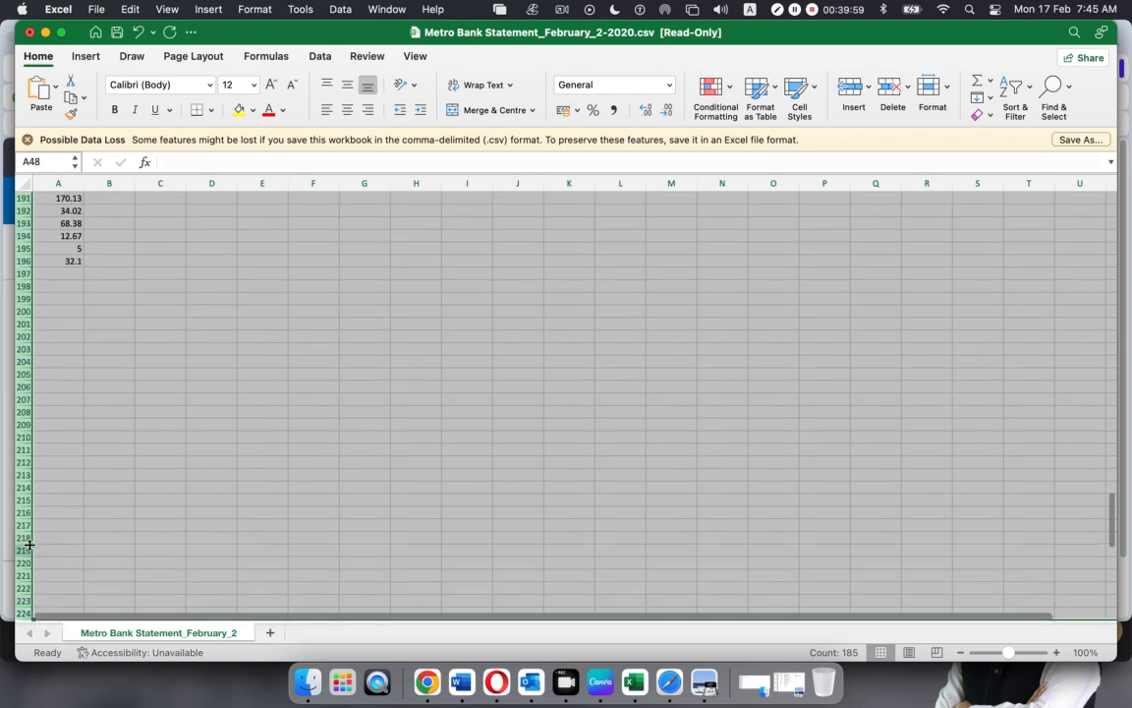
right_click(29, 545)
left_click(39, 537)
scroll(200, 505, "up", 15)
left_click(207, 499)
scroll(204, 533, "down", 5)
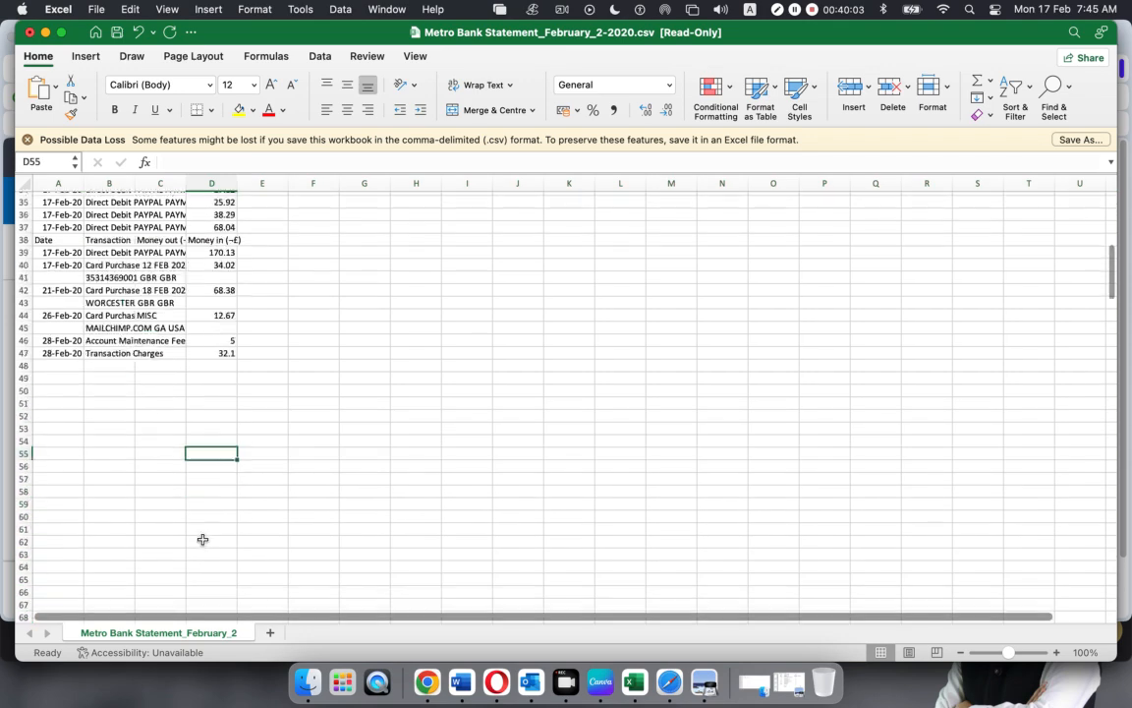
scroll(202, 543, "up", 15)
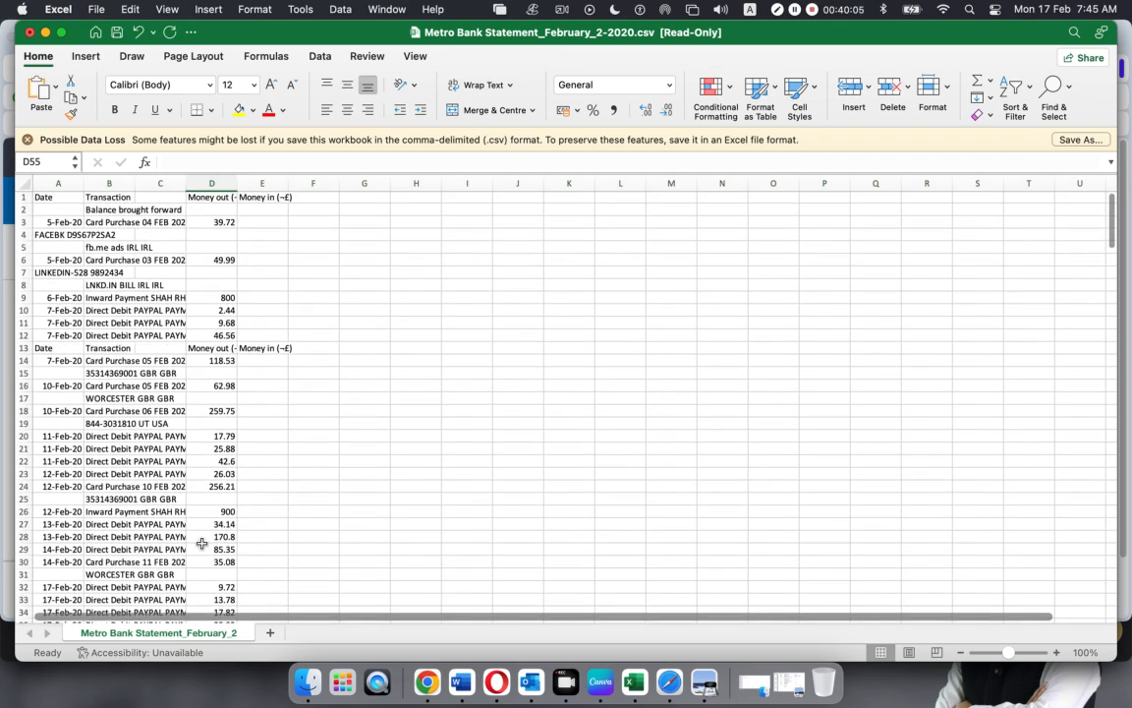
left_click_drag(44, 198, 285, 460)
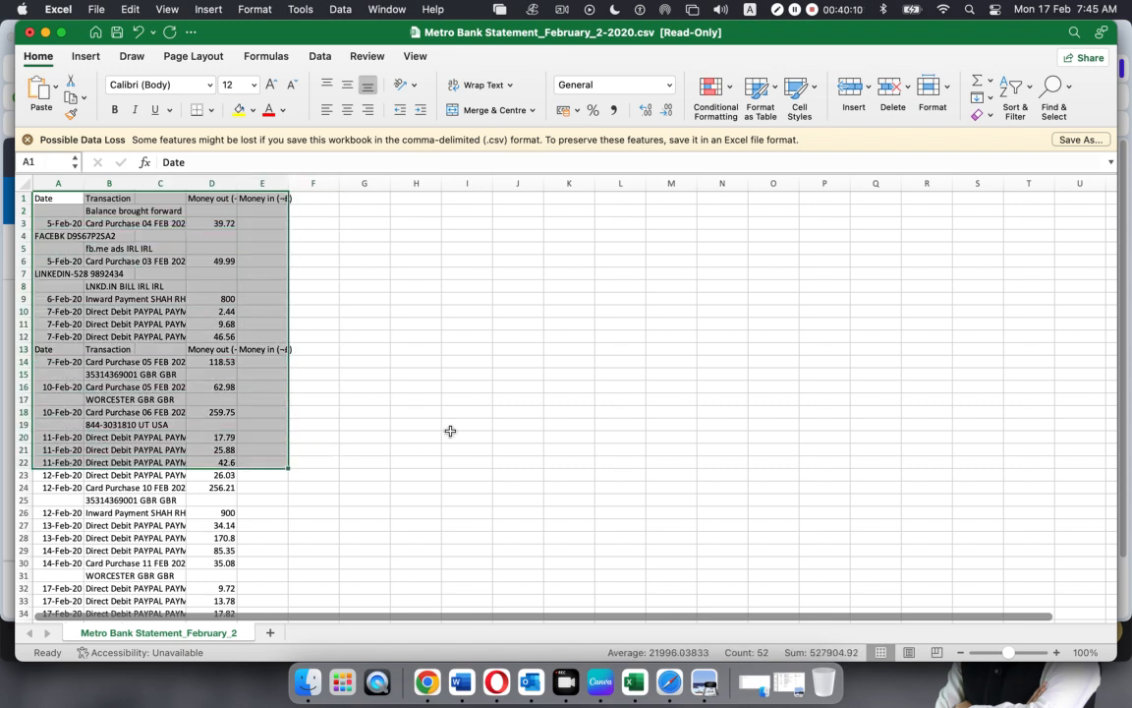
Delete the repeated heading row 13 and check the Money in (~£) header in E1
left_click(22, 349)
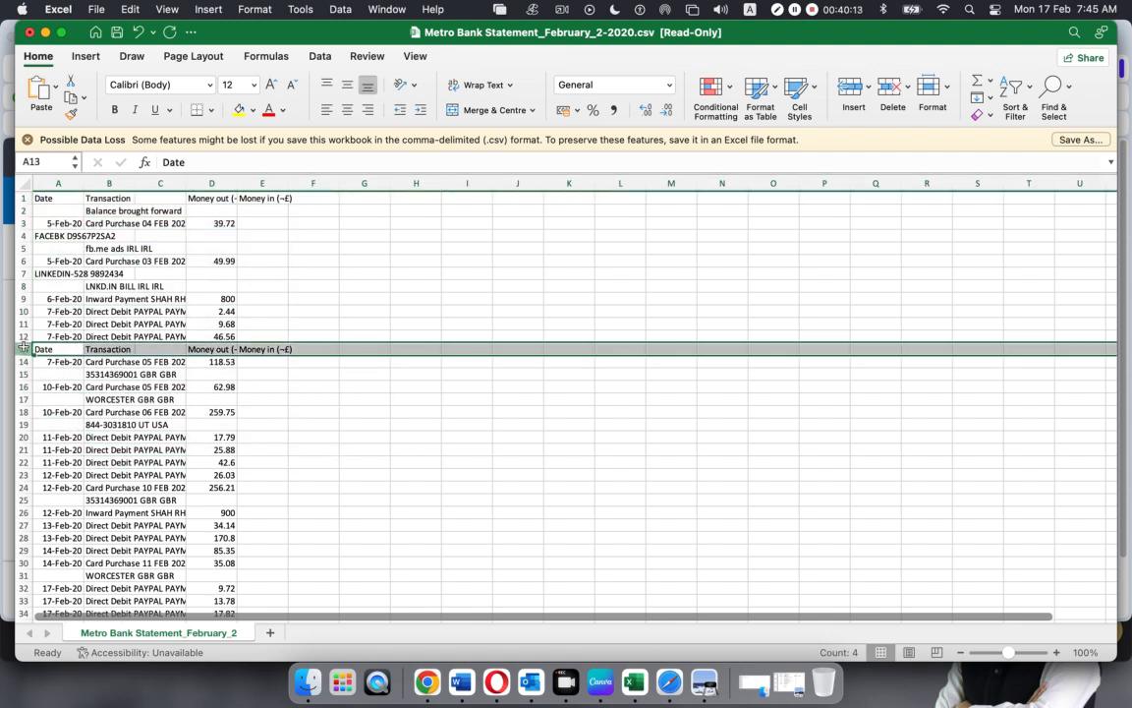
right_click(20, 349)
left_click(55, 453)
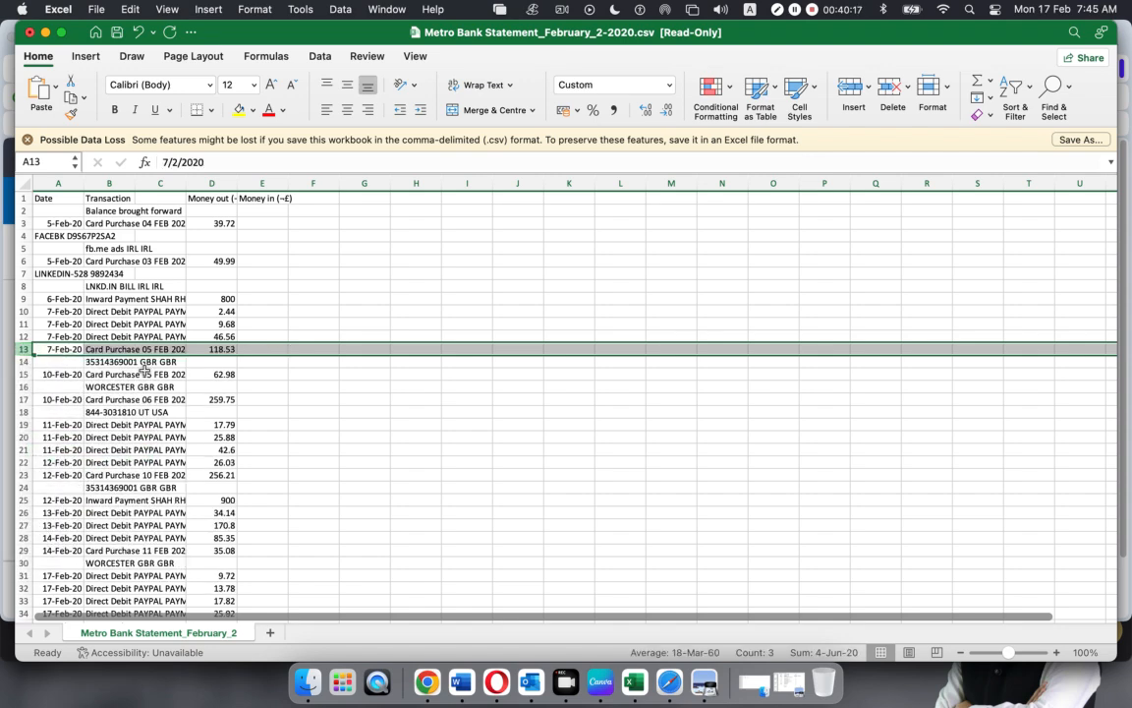
left_click(43, 199)
left_click(250, 198)
scroll(205, 475, "down", 5)
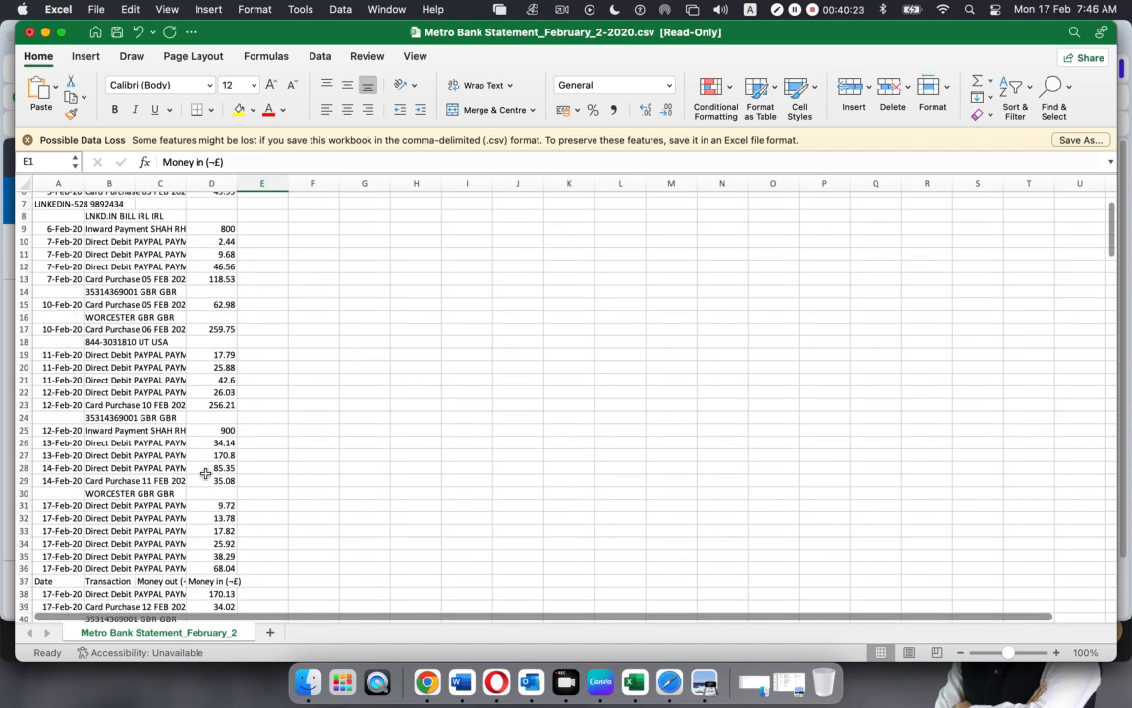
scroll(205, 475, "down", 2)
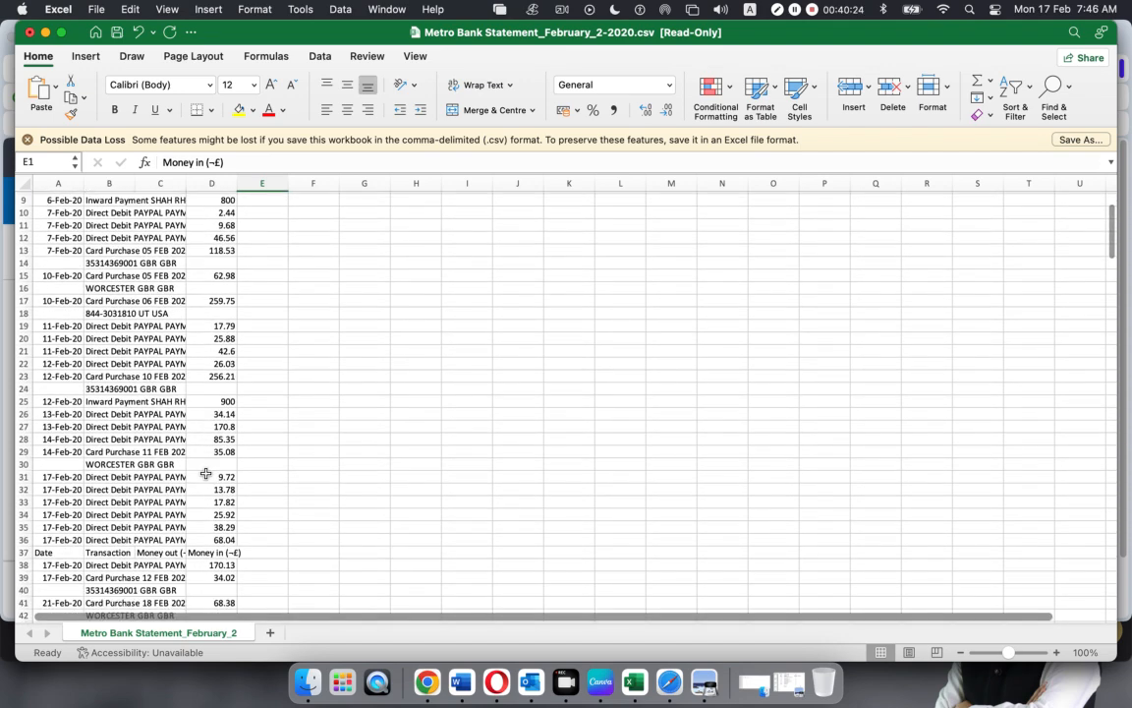
Delete the second repeated heading row 37 and check the Money out and Money in headers
left_click(21, 552)
right_click(22, 551)
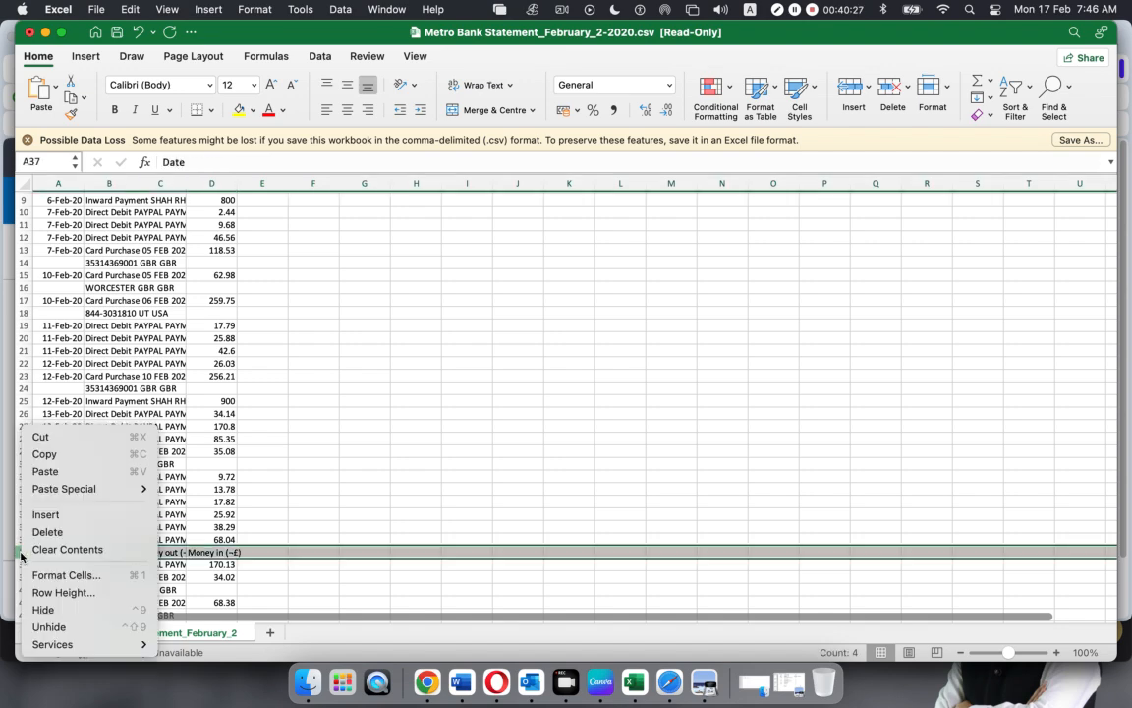
left_click(47, 532)
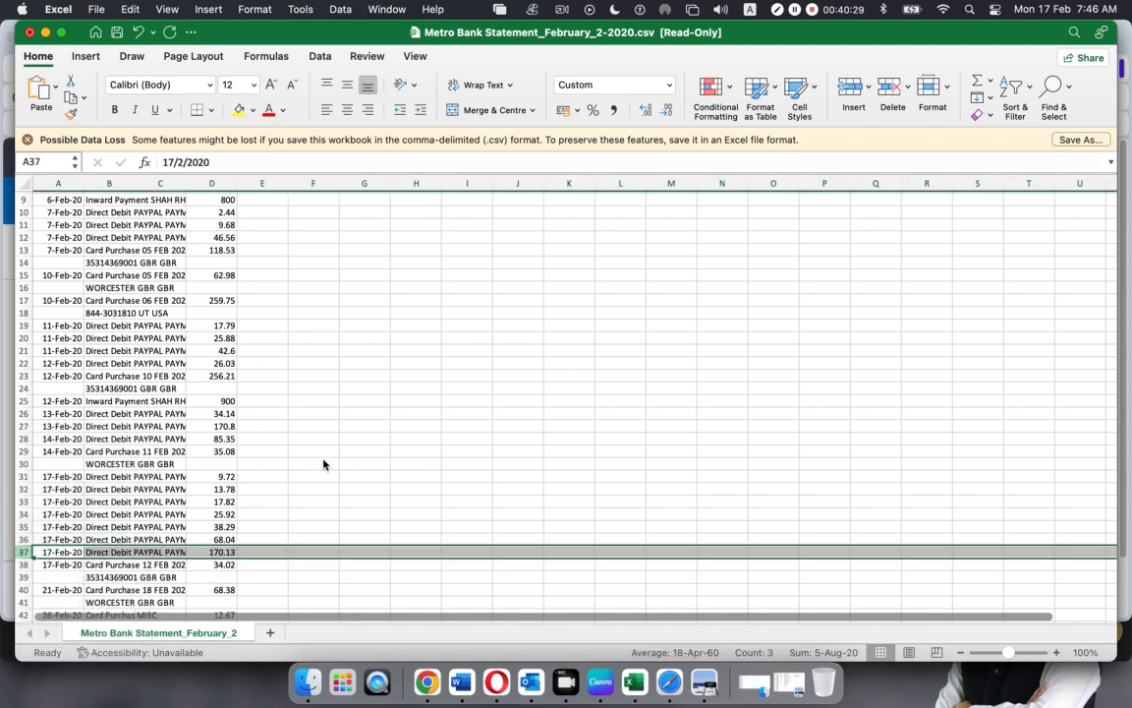
scroll(323, 460, "down", 4)
scroll(324, 460, "up", 7)
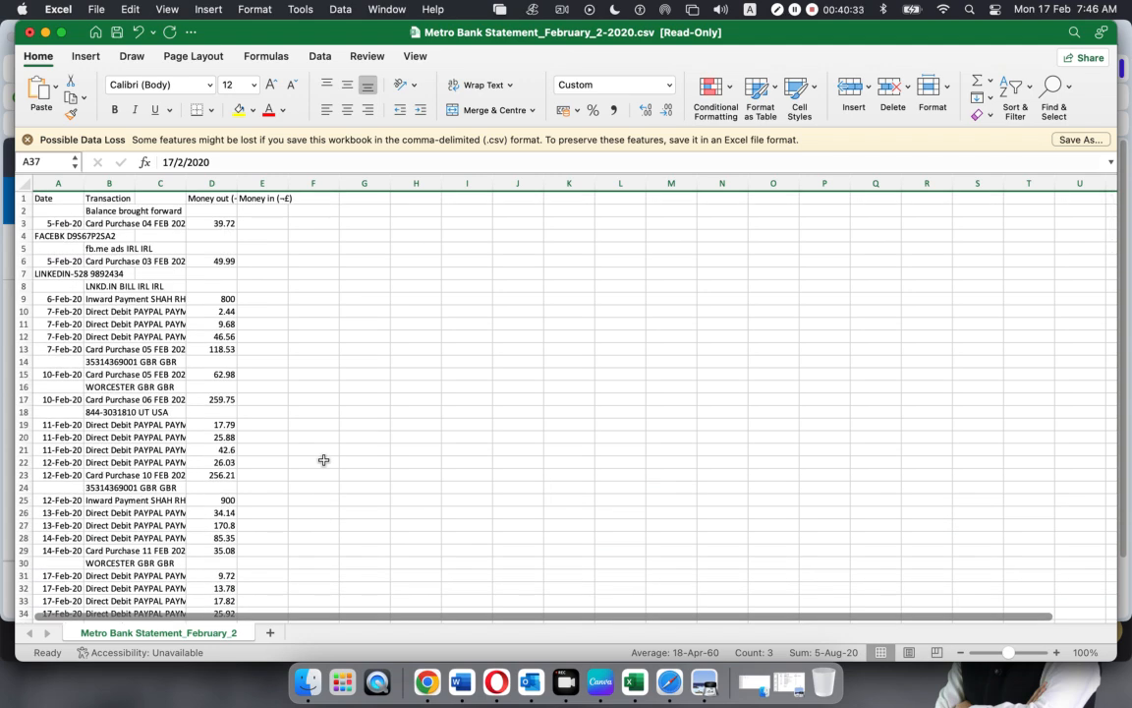
left_click(218, 198)
left_click(255, 199)
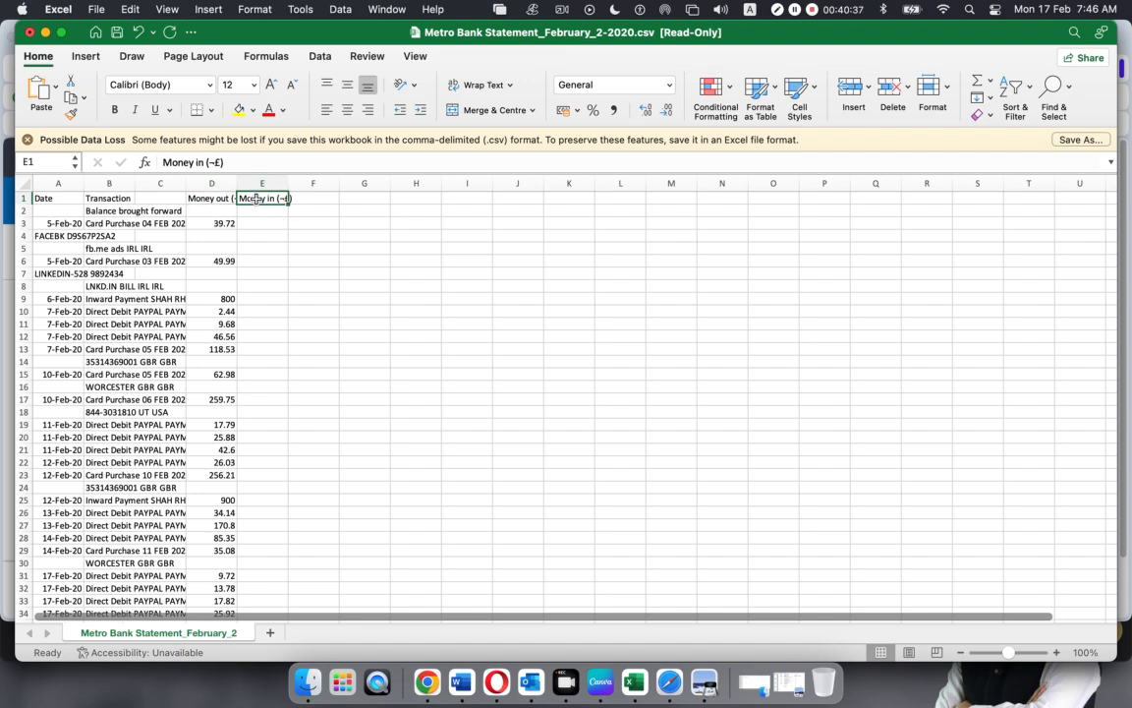
Select the Money out amounts in column D to view their total
left_click_drag(212, 210, 210, 602)
left_click(444, 406)
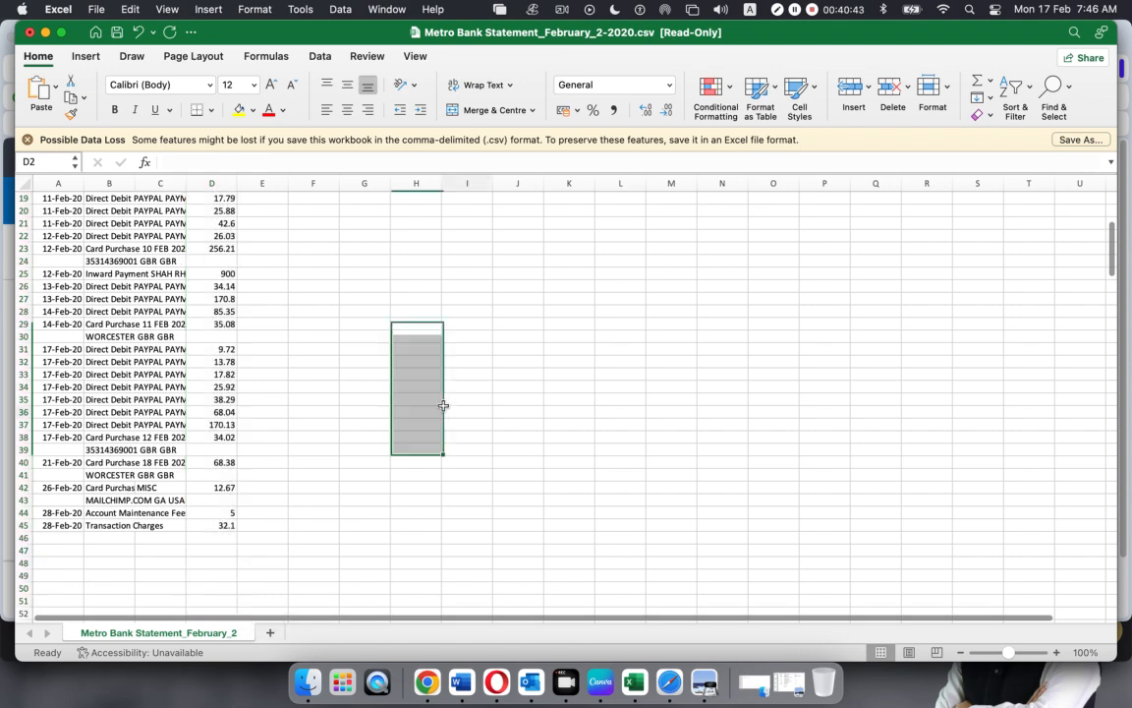
scroll(301, 410, "down", 8)
scroll(300, 411, "up", 10)
scroll(300, 411, "up", 4)
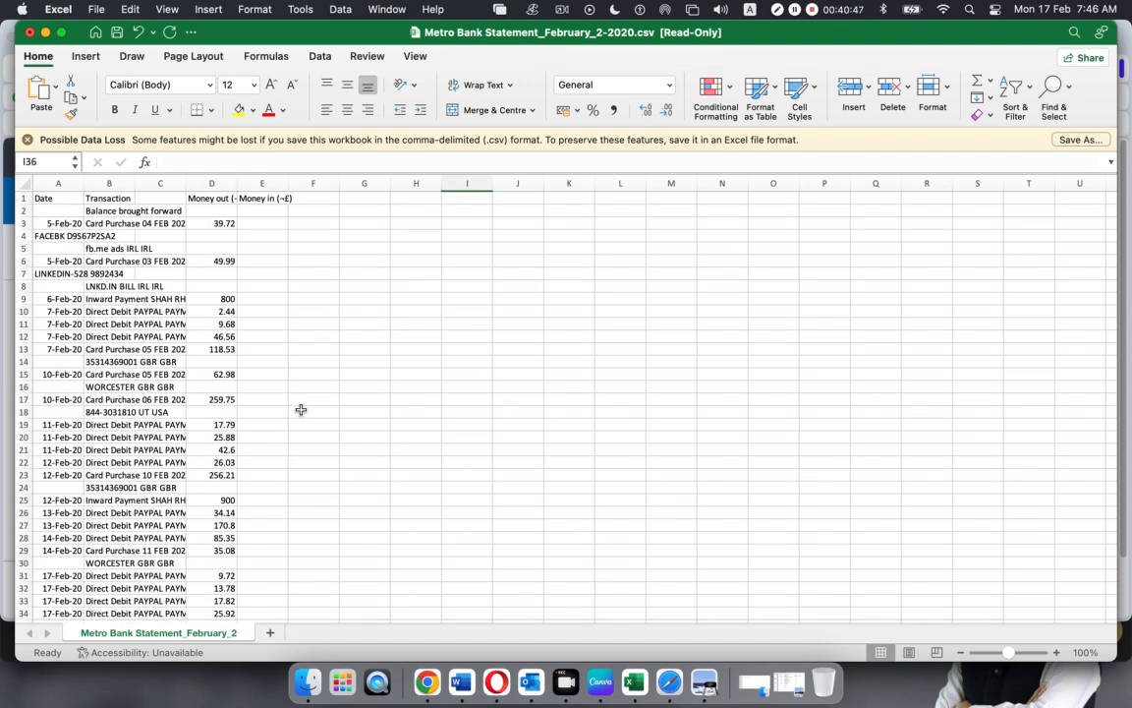
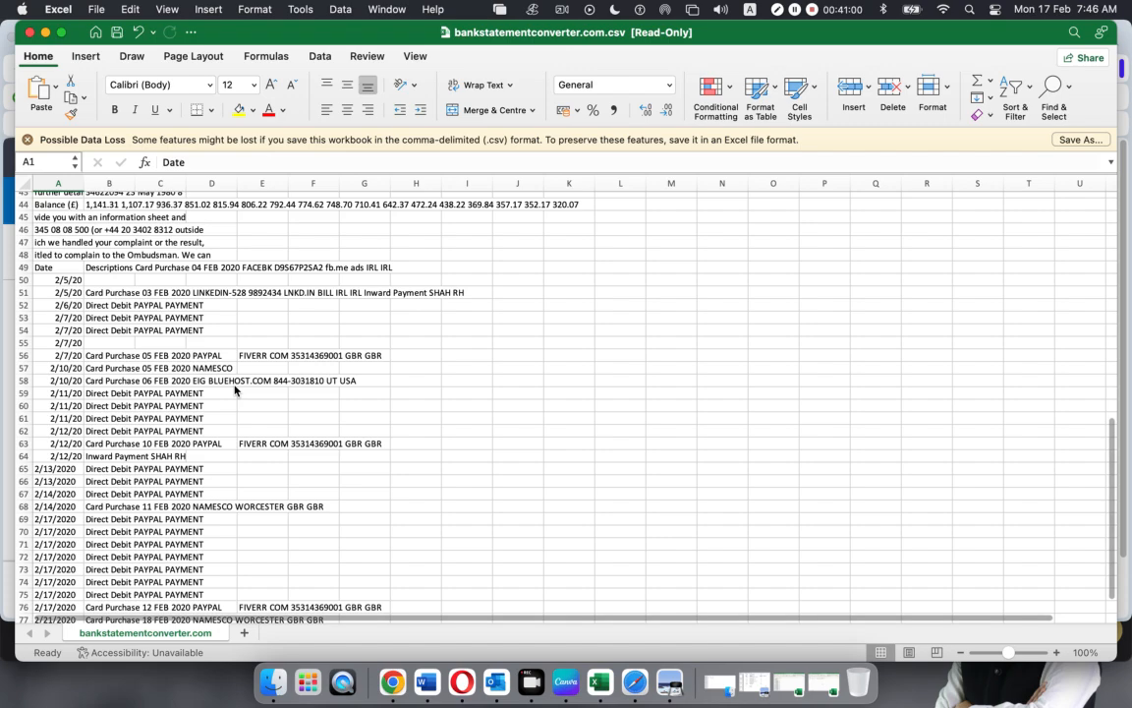
Check the first Money out amount, 39.72, and the rows near the repeated header
left_click(234, 385)
scroll(235, 385, "down", 15)
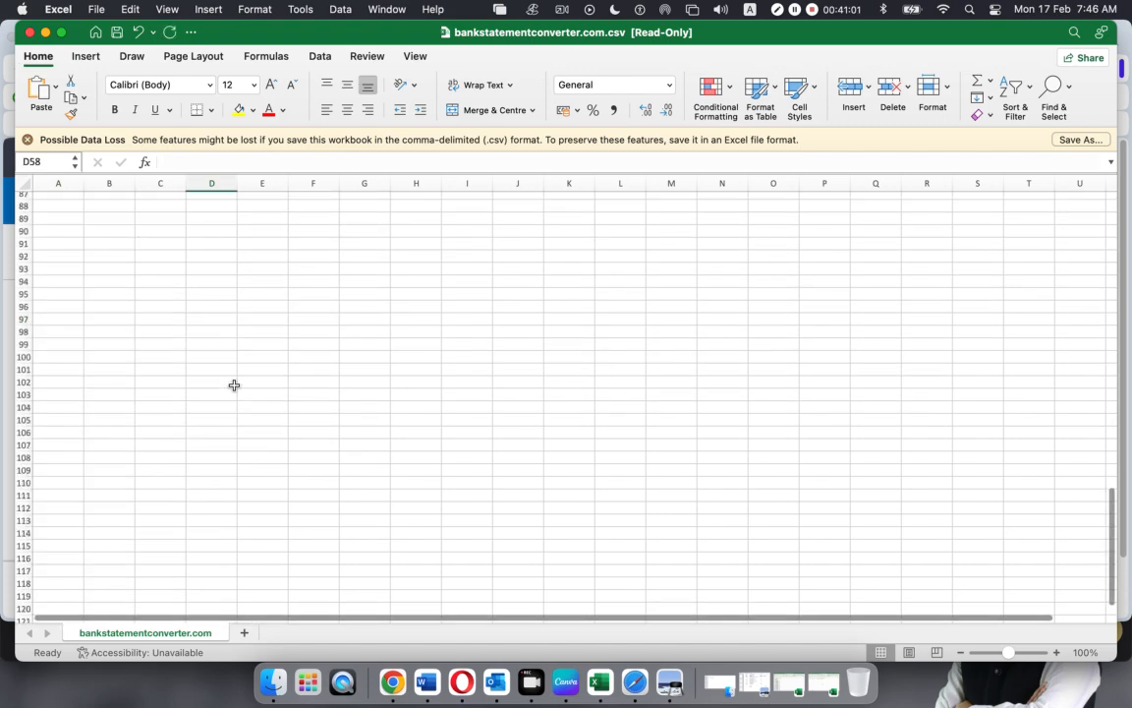
scroll(234, 385, "up", 20)
scroll(233, 388, "up", 10)
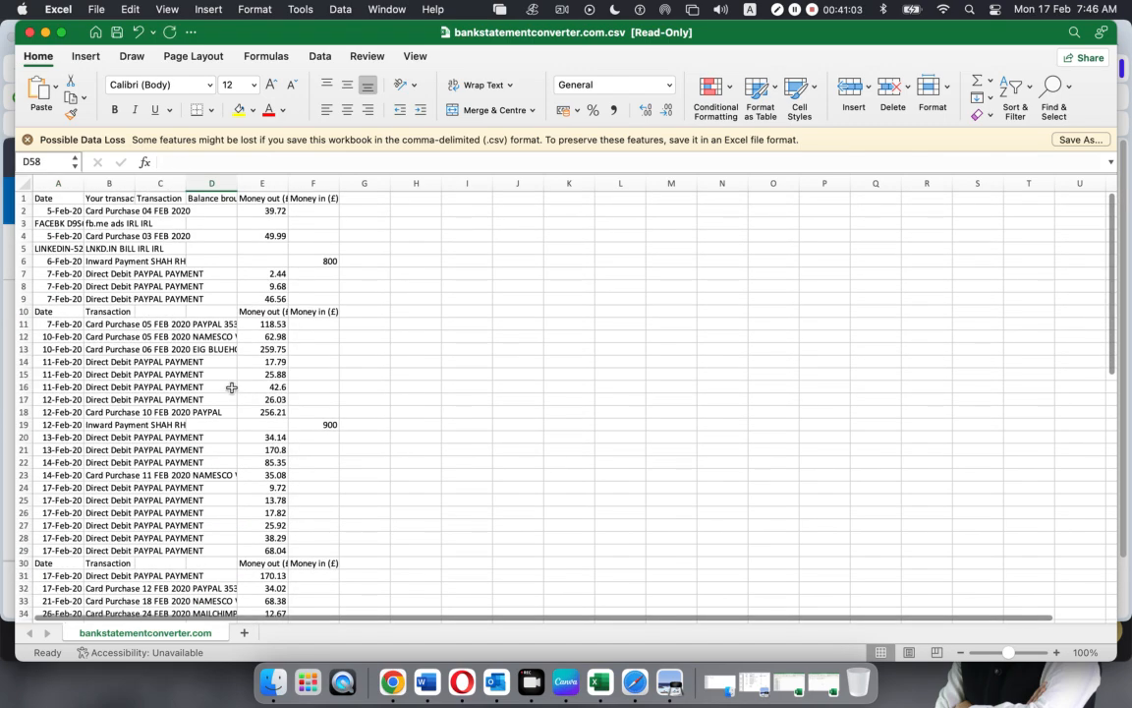
left_click(263, 211)
left_click(305, 213)
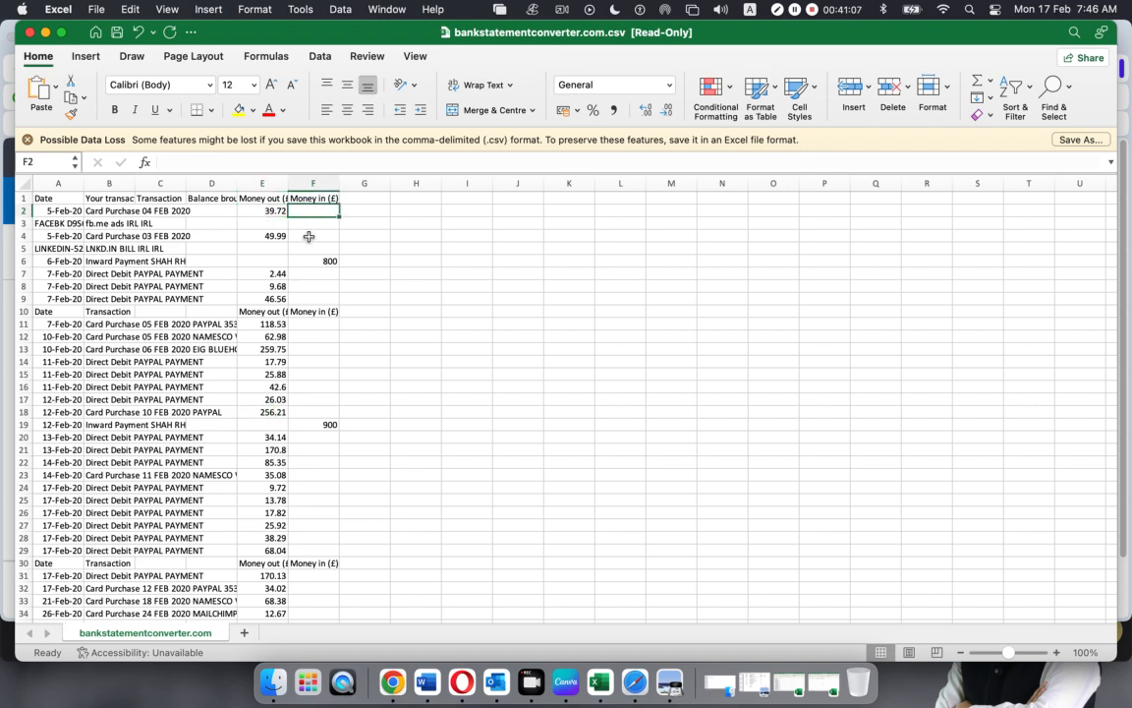
left_click(301, 297)
left_click(456, 308)
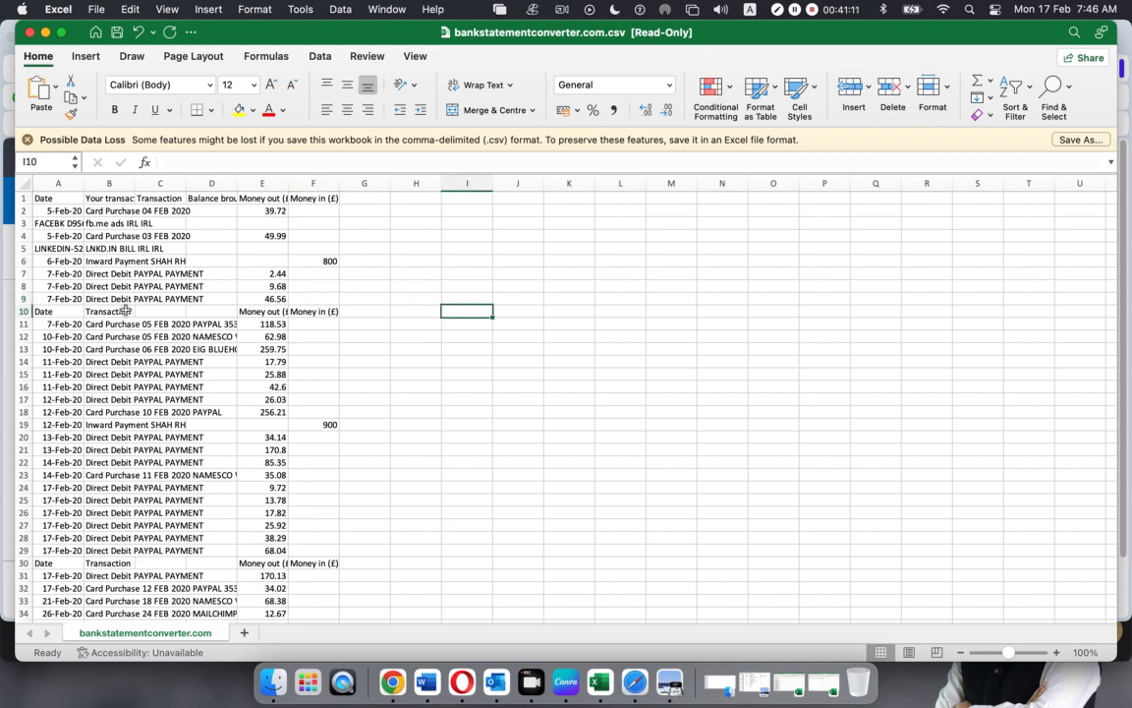
Delete the repeated Date/Transaction header rows 10 and 29
left_click(25, 312)
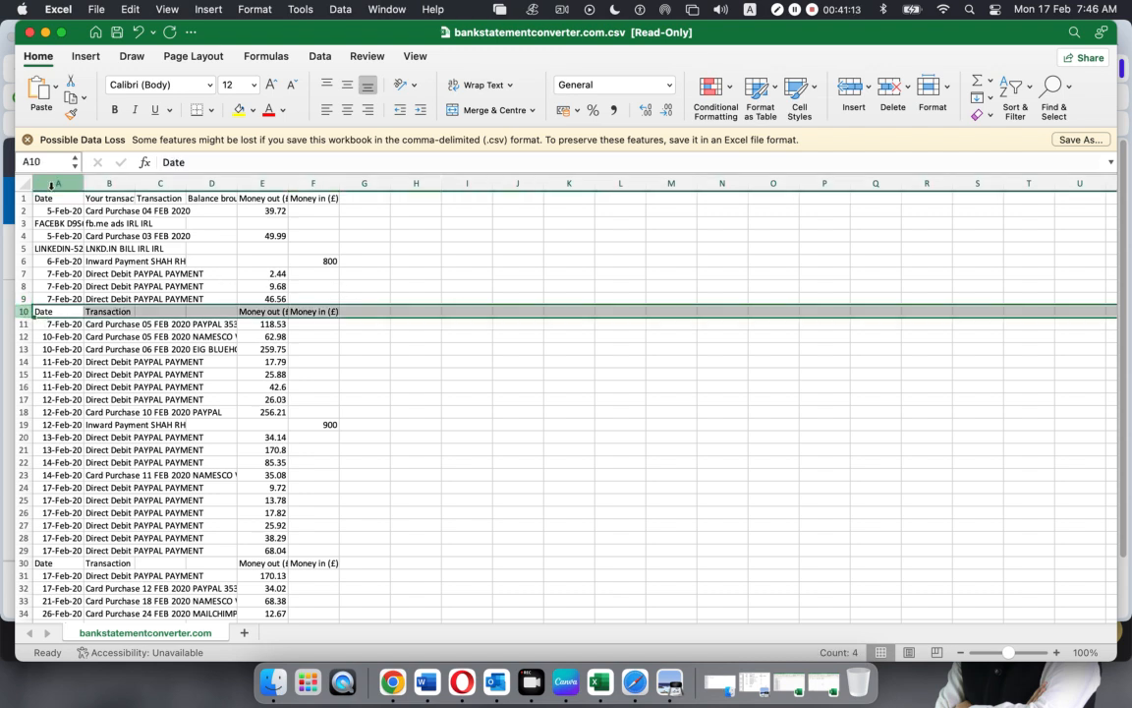
right_click(21, 317)
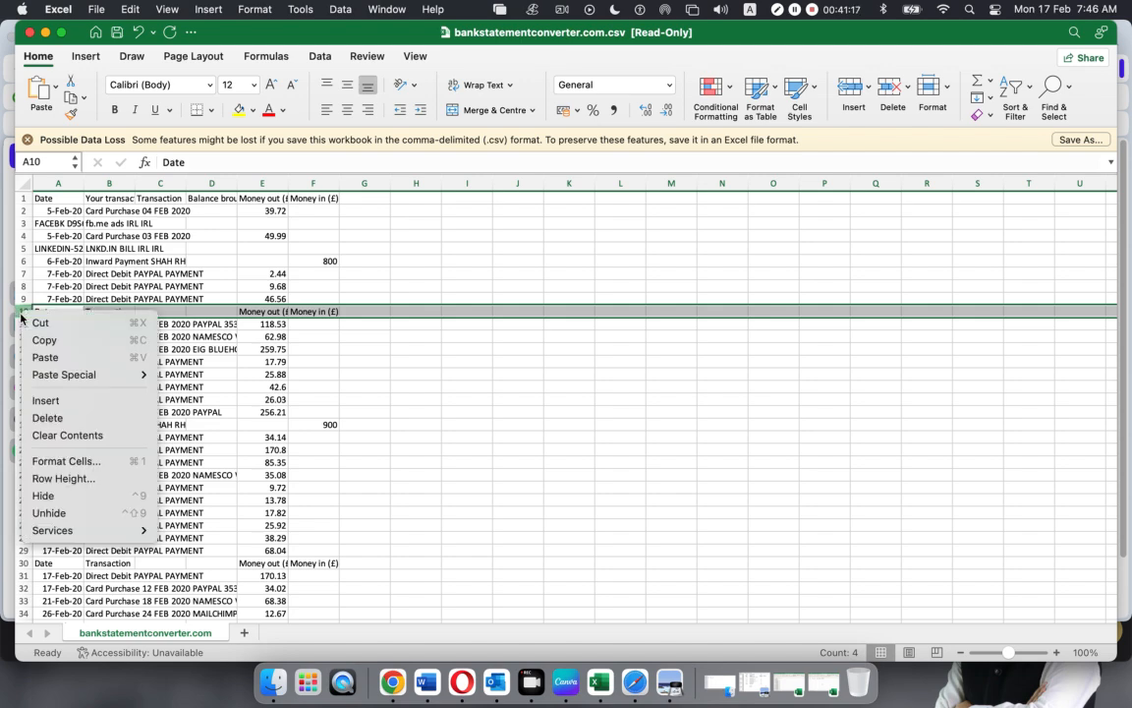
left_click(49, 417)
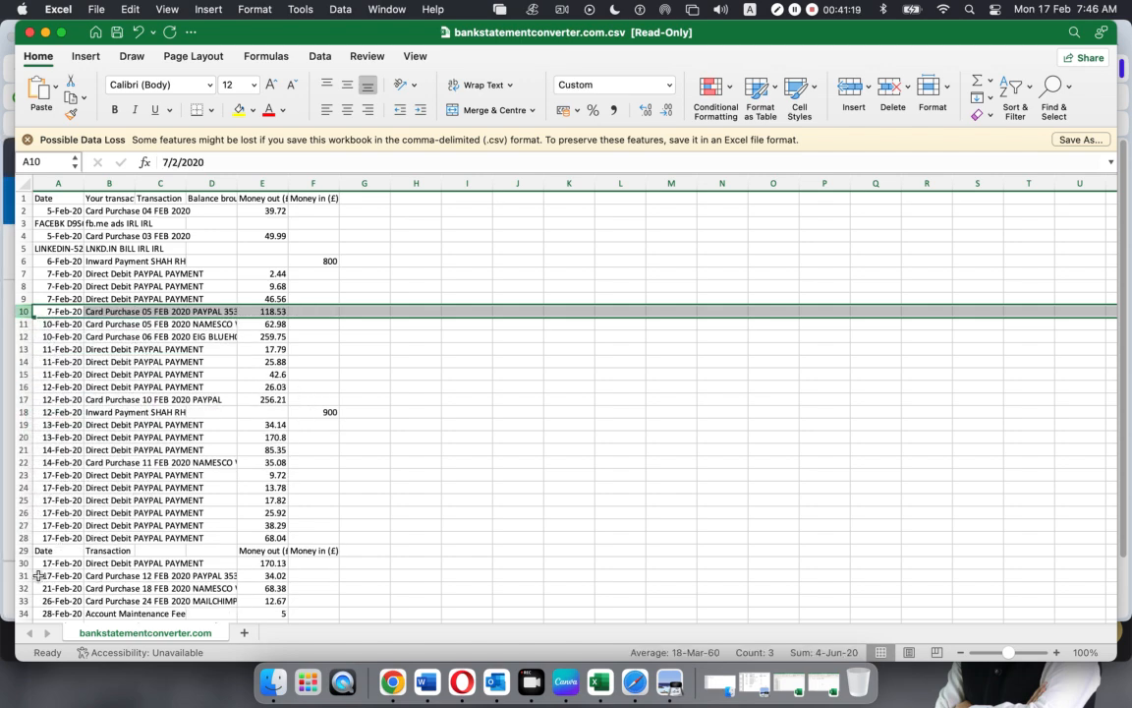
left_click(21, 550)
right_click(23, 552)
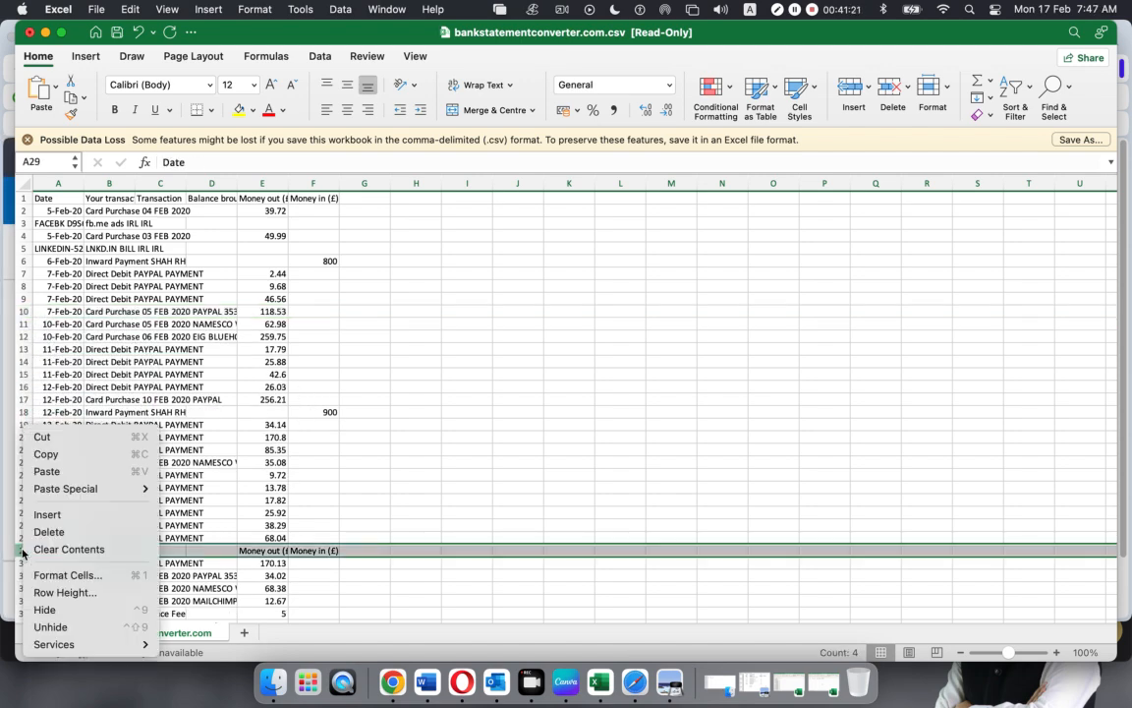
left_click(49, 531)
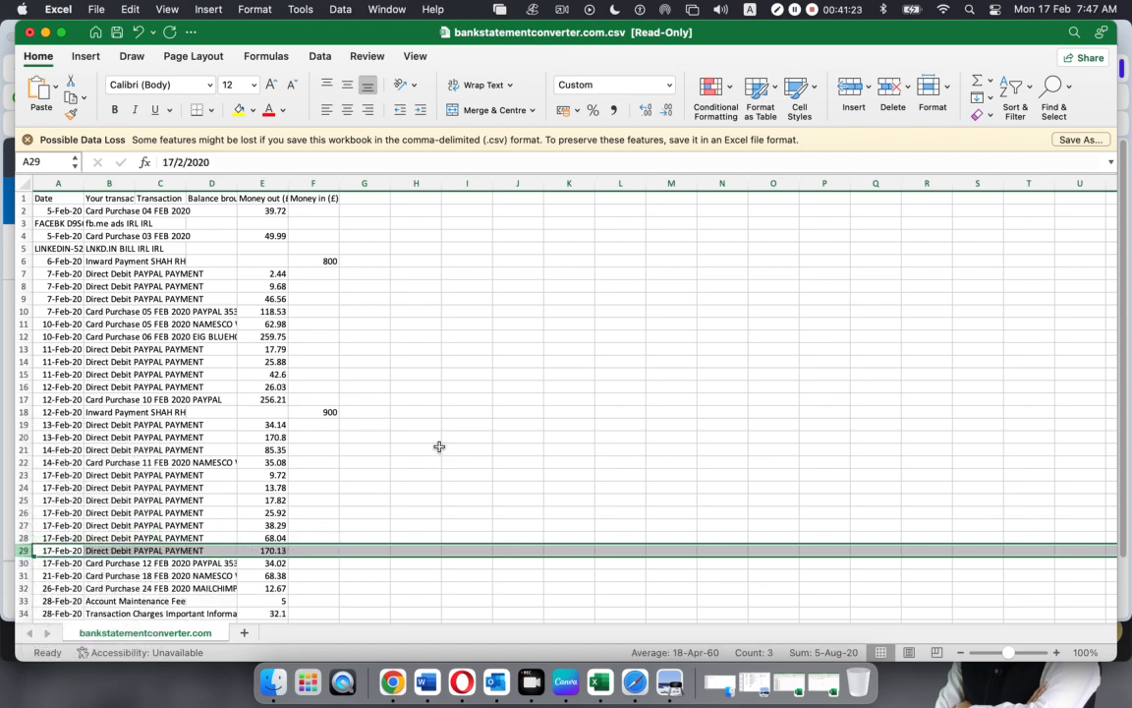
Select every row below row 34, the last 28 Feb transaction, through the footer text
left_click(439, 446)
scroll(275, 507, "down", 4)
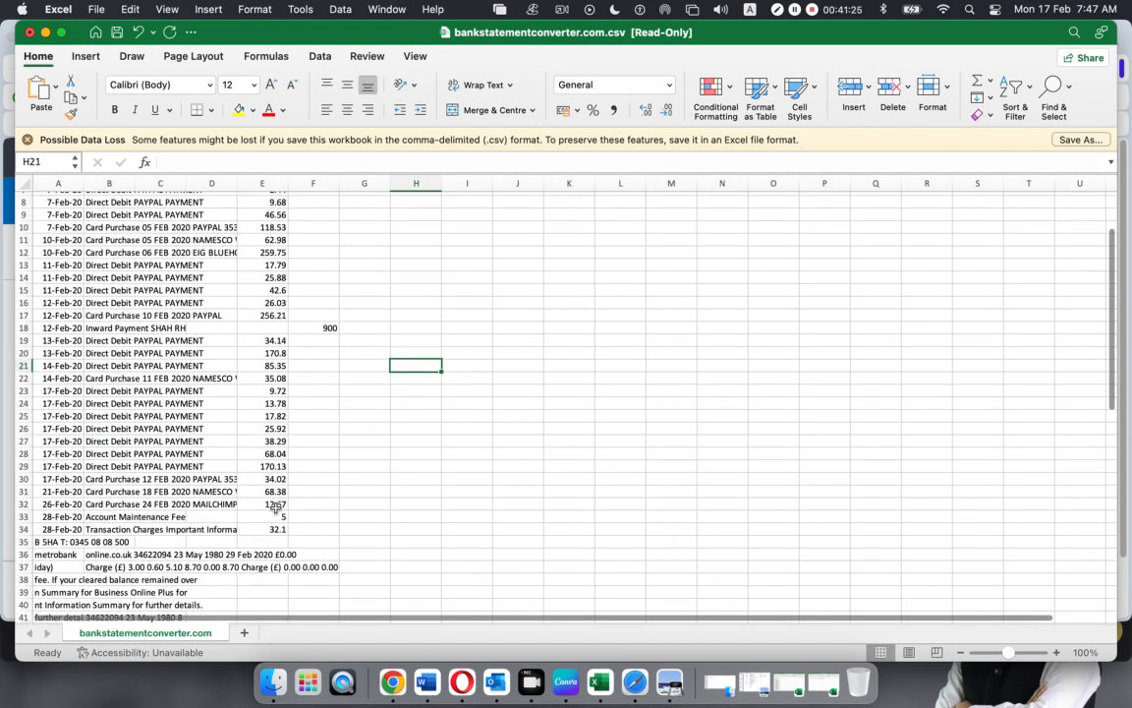
scroll(275, 507, "down", 3)
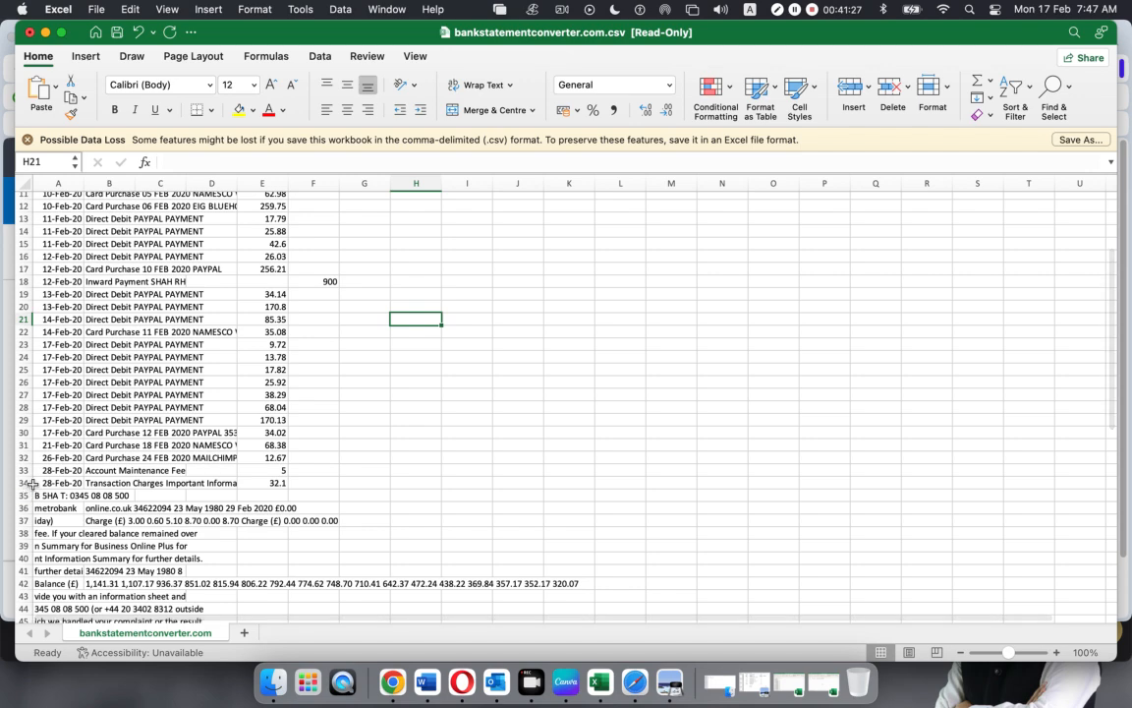
left_click(32, 484)
mouse_move(22, 495)
left_mouse_down()
mouse_move(14, 676)
mouse_move(30, 616)
mouse_move(21, 479)
left_mouse_up()
Delete the leftover statement footer rows below the last transaction
right_click(24, 531)
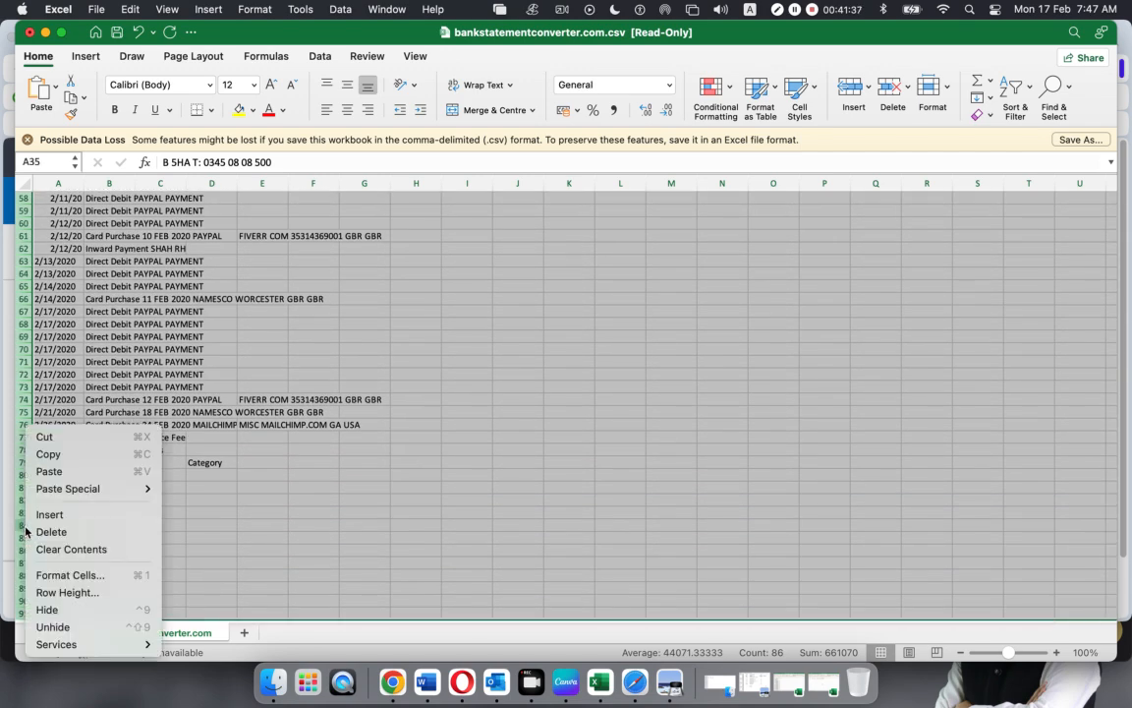
left_click(49, 531)
scroll(78, 512, "up", 10)
left_click(154, 539)
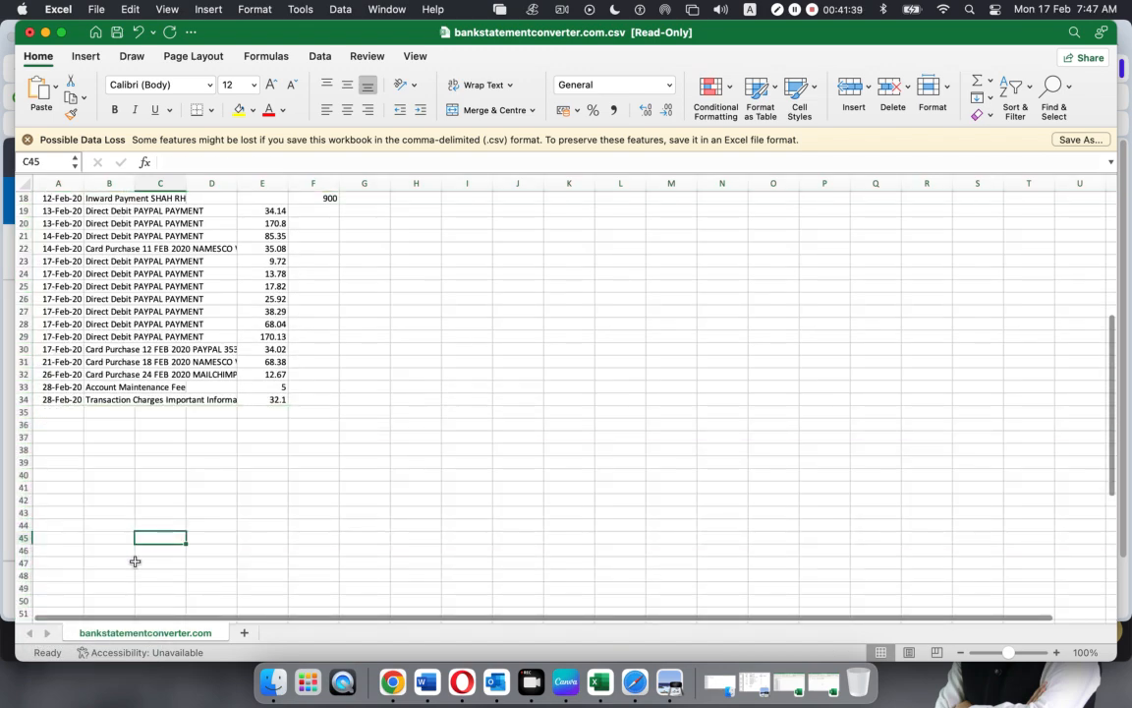
scroll(119, 556, "down", 5)
scroll(119, 556, "up", 10)
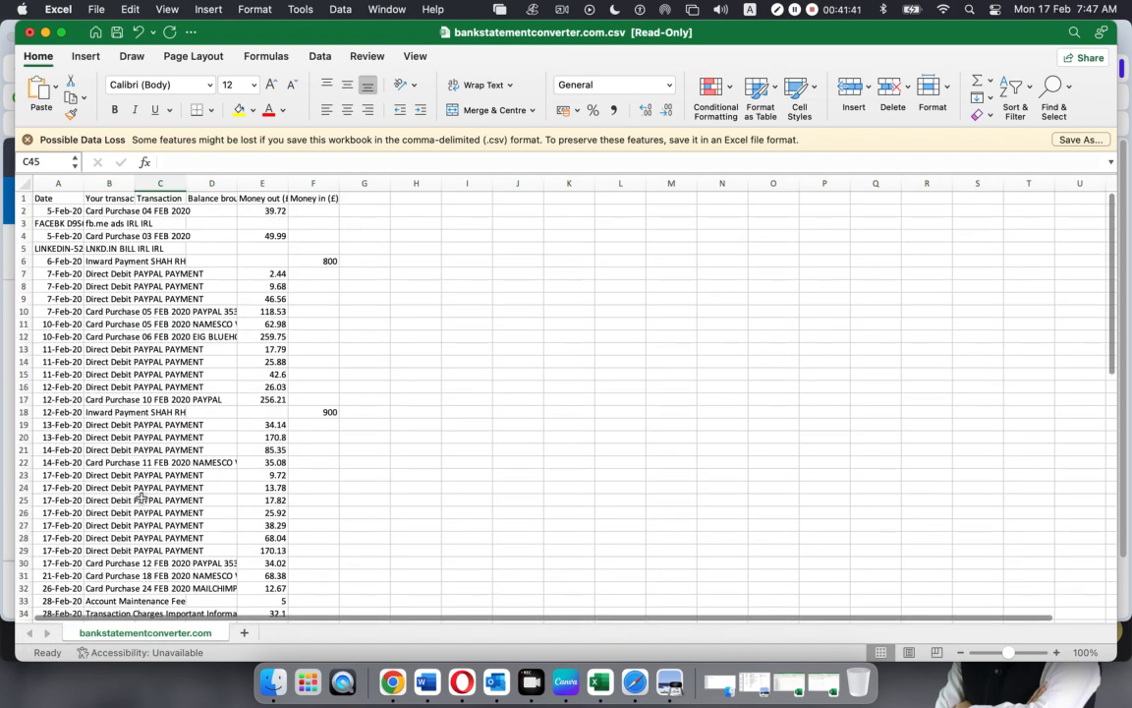
Review the spilled-over descriptions in A3 and B3, then widen column E to fit 'Money out (£)'
left_click(60, 220)
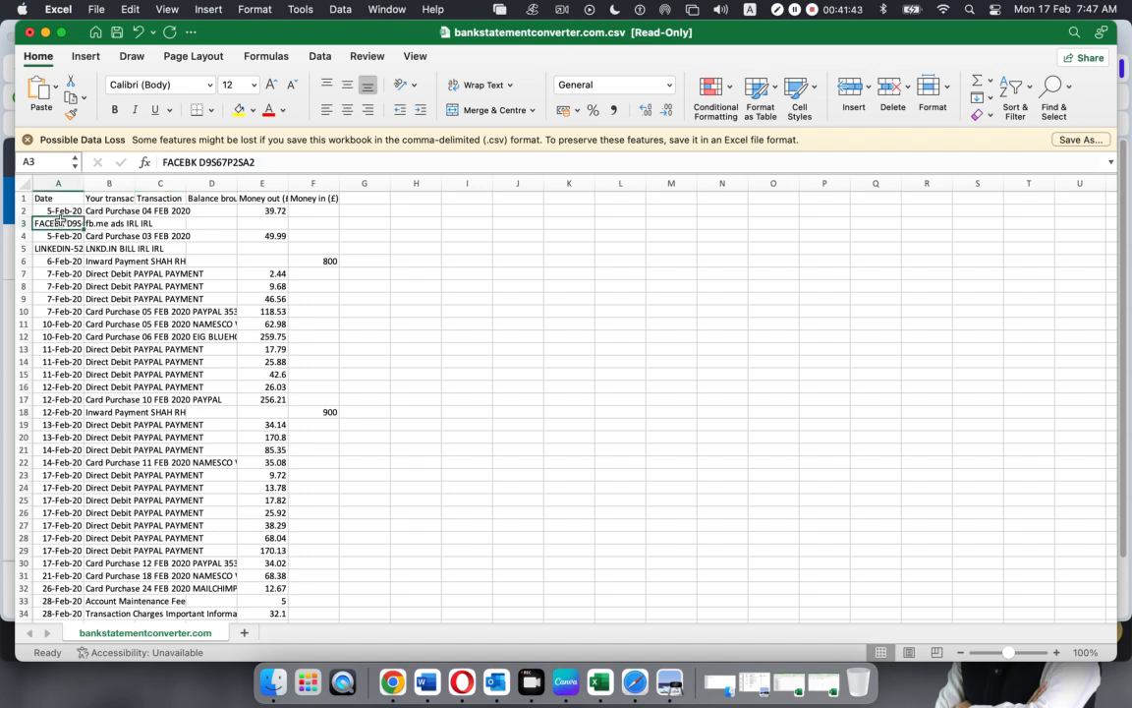
left_click(113, 224)
left_click(74, 224)
left_click(351, 307)
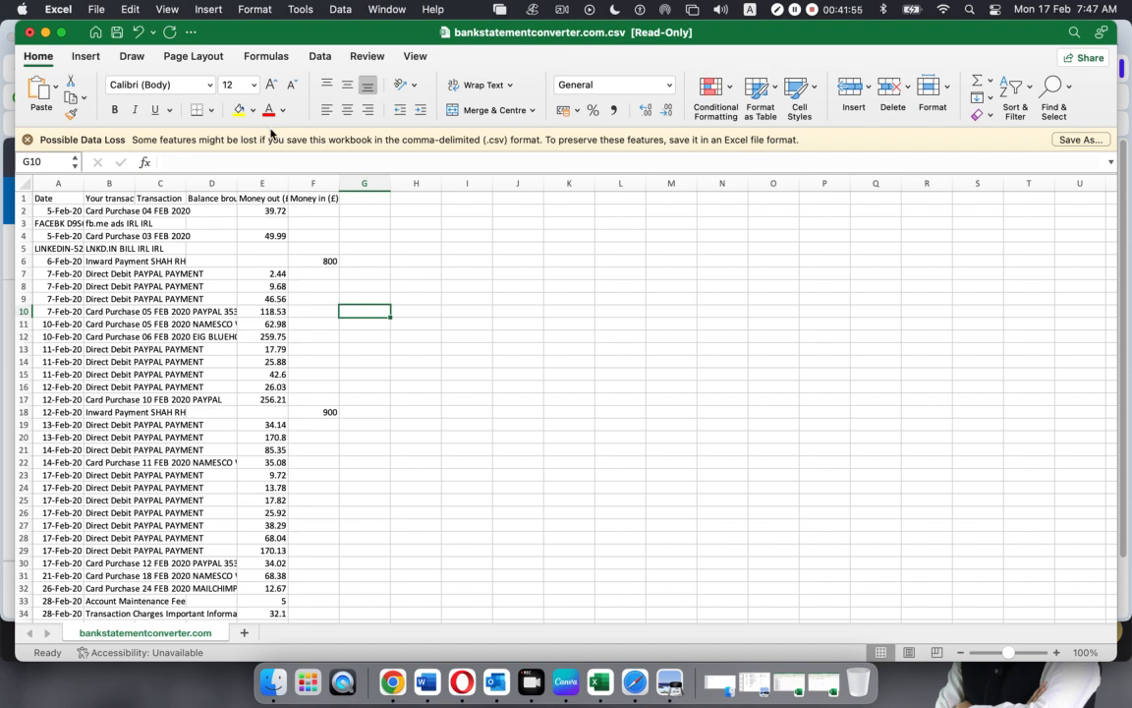
left_click(512, 307)
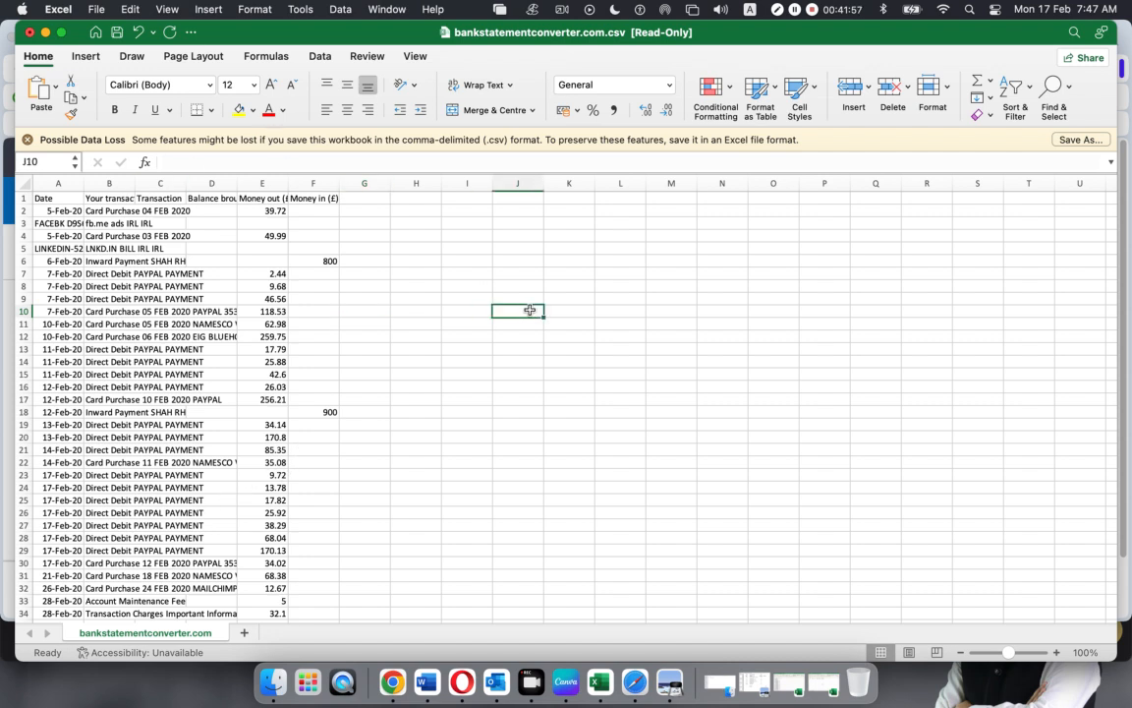
left_click_drag(287, 185, 351, 184)
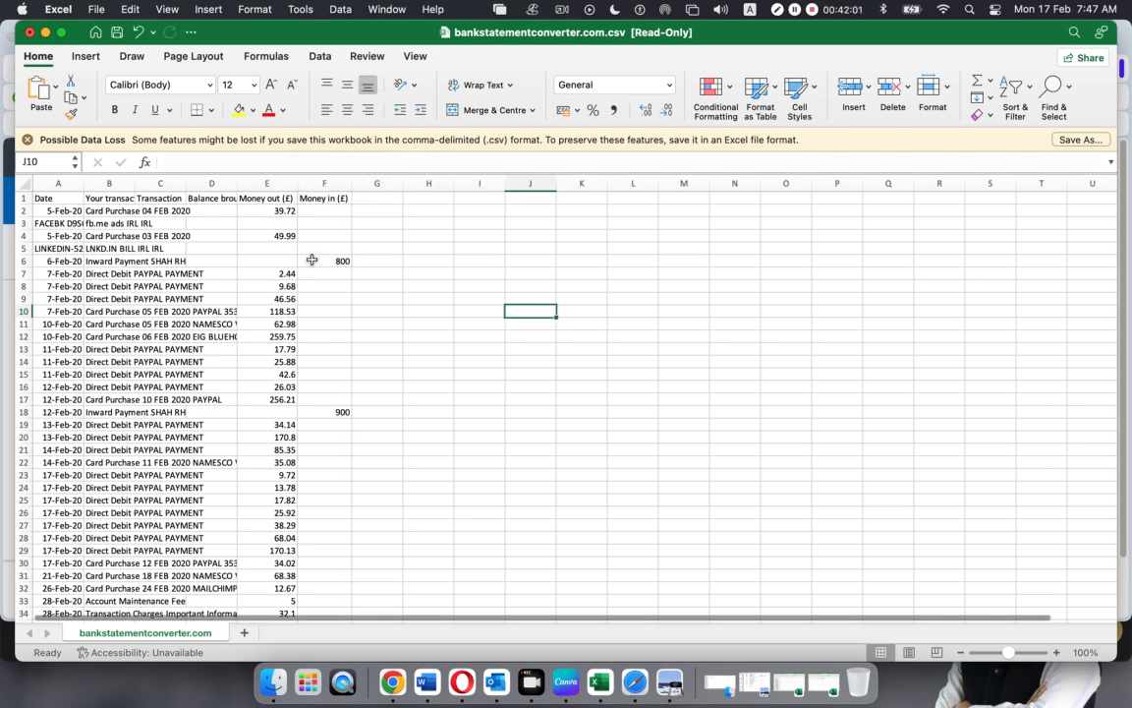
Select the 6 Feb and 12 Feb inward payment rows and bring up the statement PDF
left_click(21, 261)
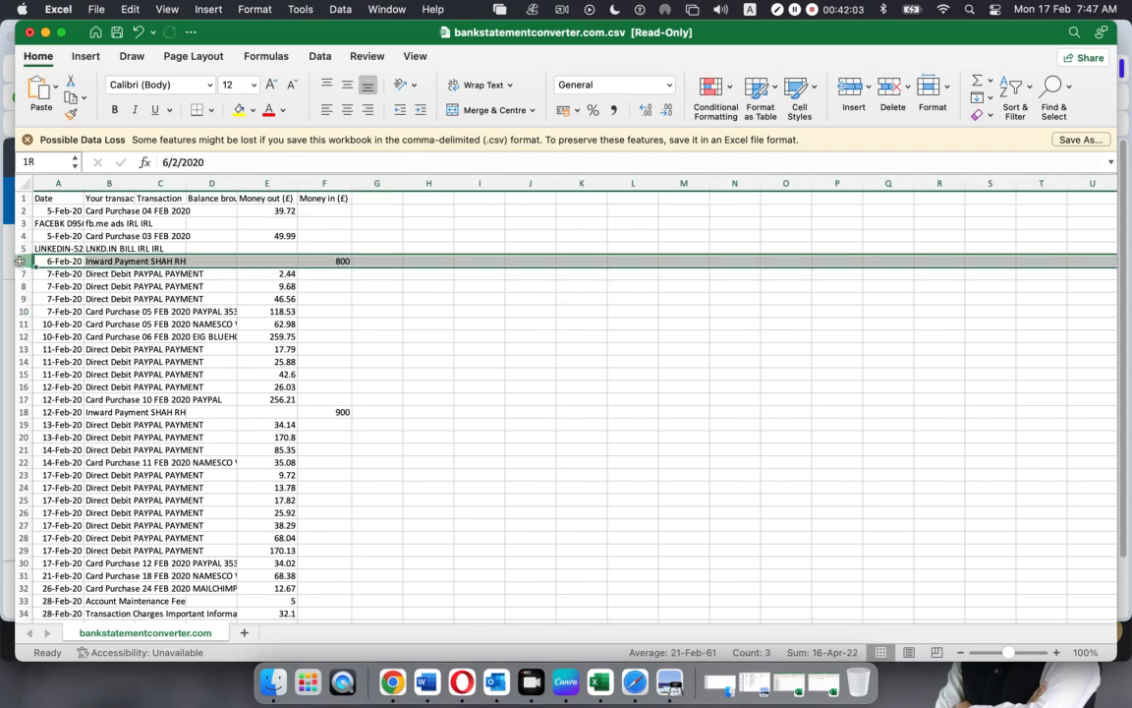
left_click(23, 413)
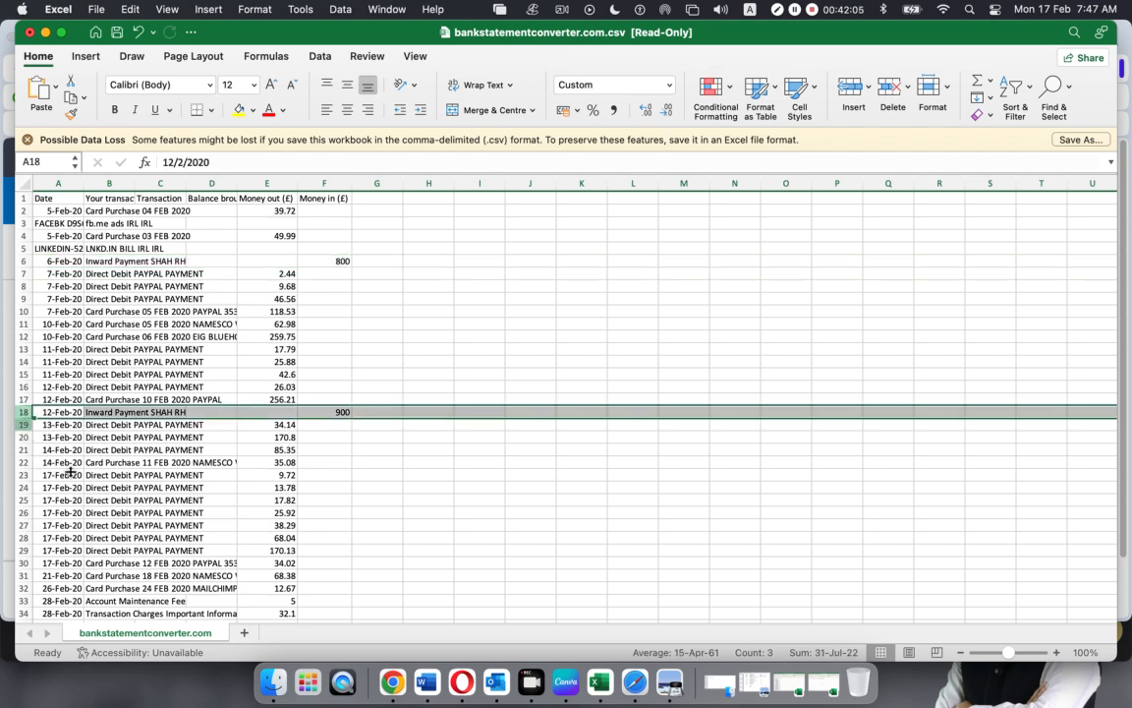
left_click(671, 684)
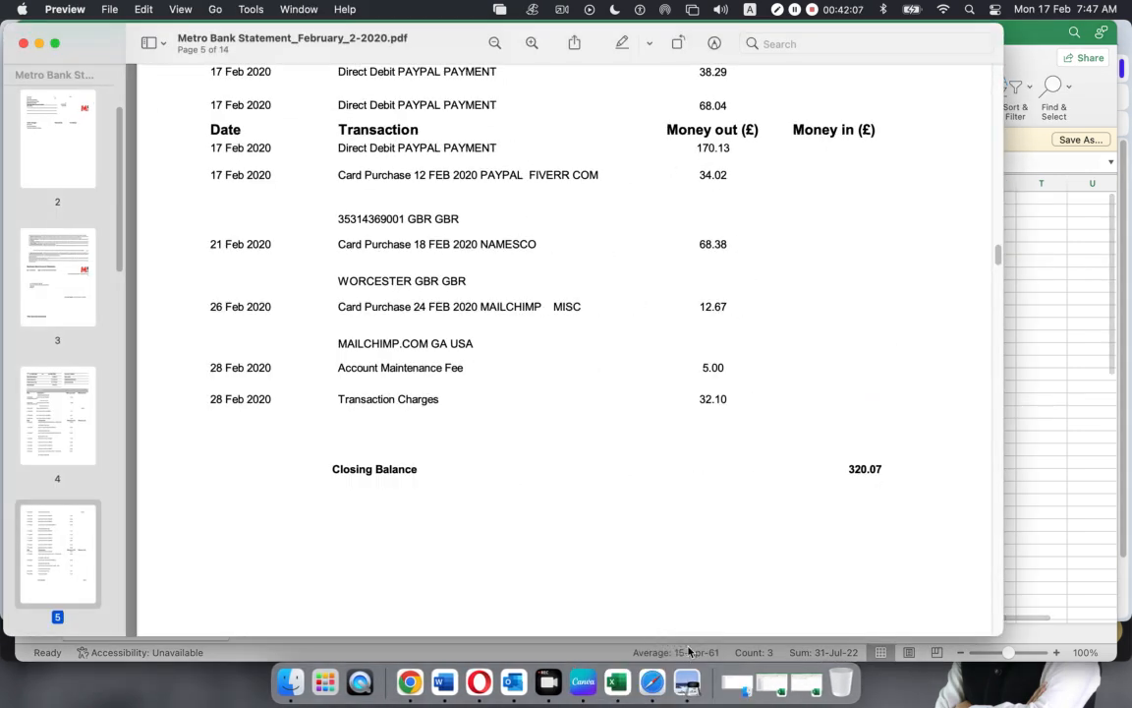
Highlight the 12 Feb 2020 inward payment line through 900.00 in the statement PDF
scroll(715, 534, "down", 2)
scroll(714, 534, "up", 10)
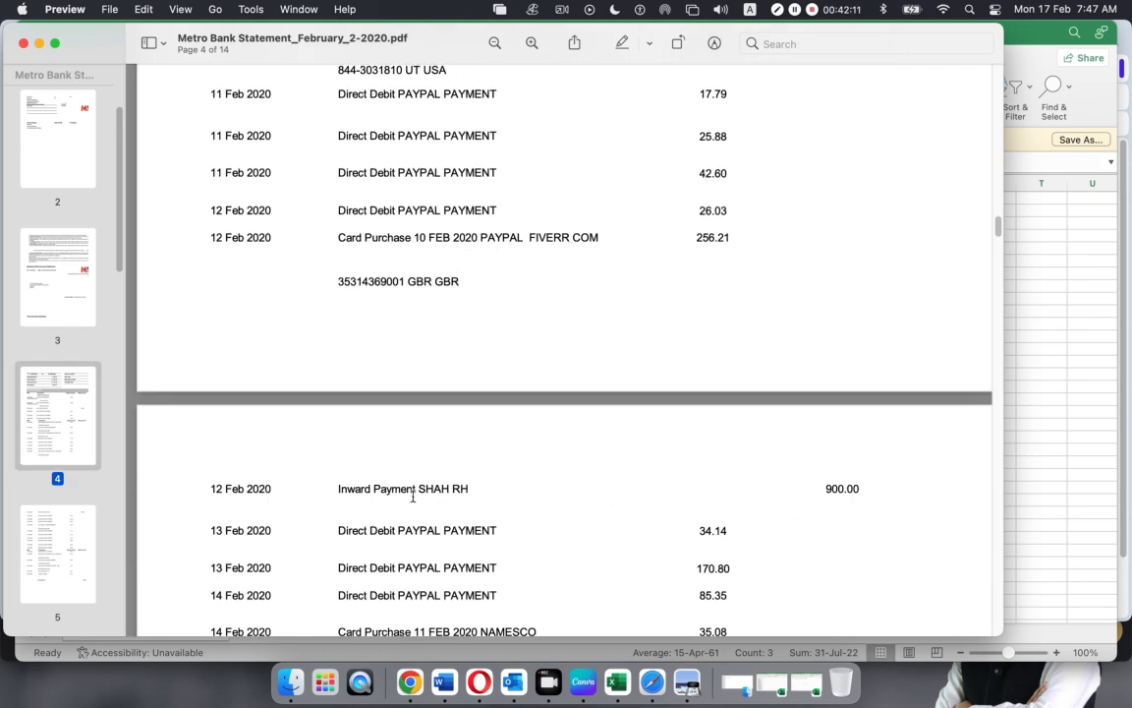
left_click_drag(209, 487, 504, 486)
left_click_drag(734, 486, 907, 497)
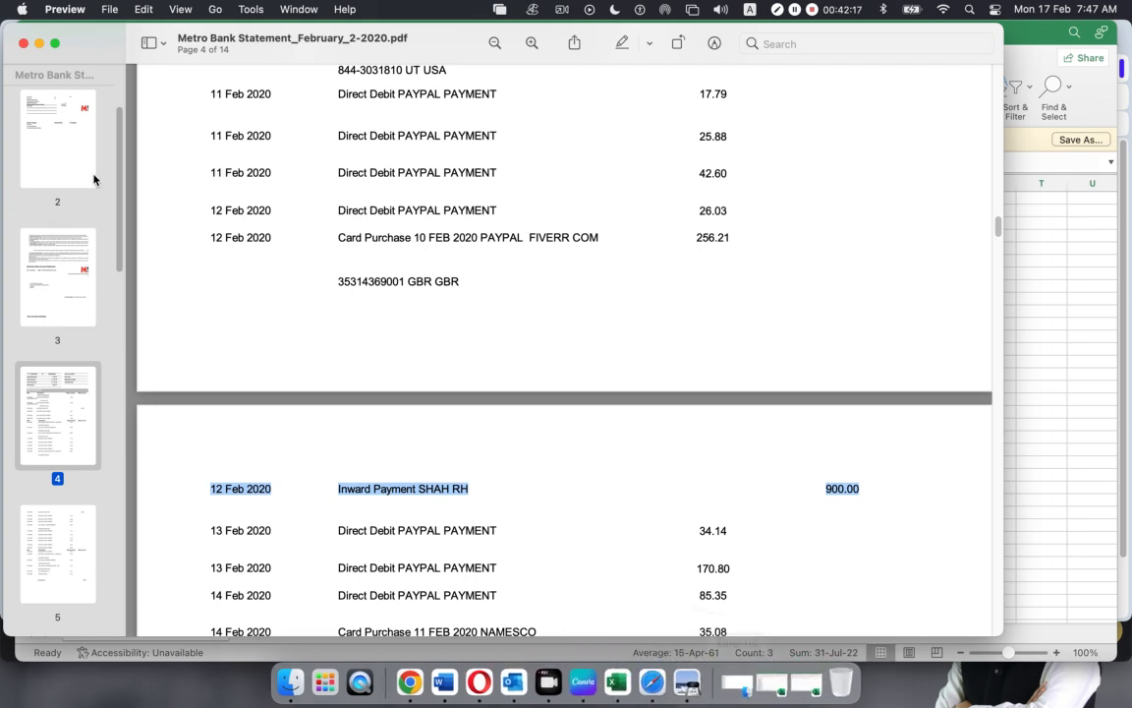
Compare the PDF with the spreadsheet row, then minimise the Preview window
key("super+m")
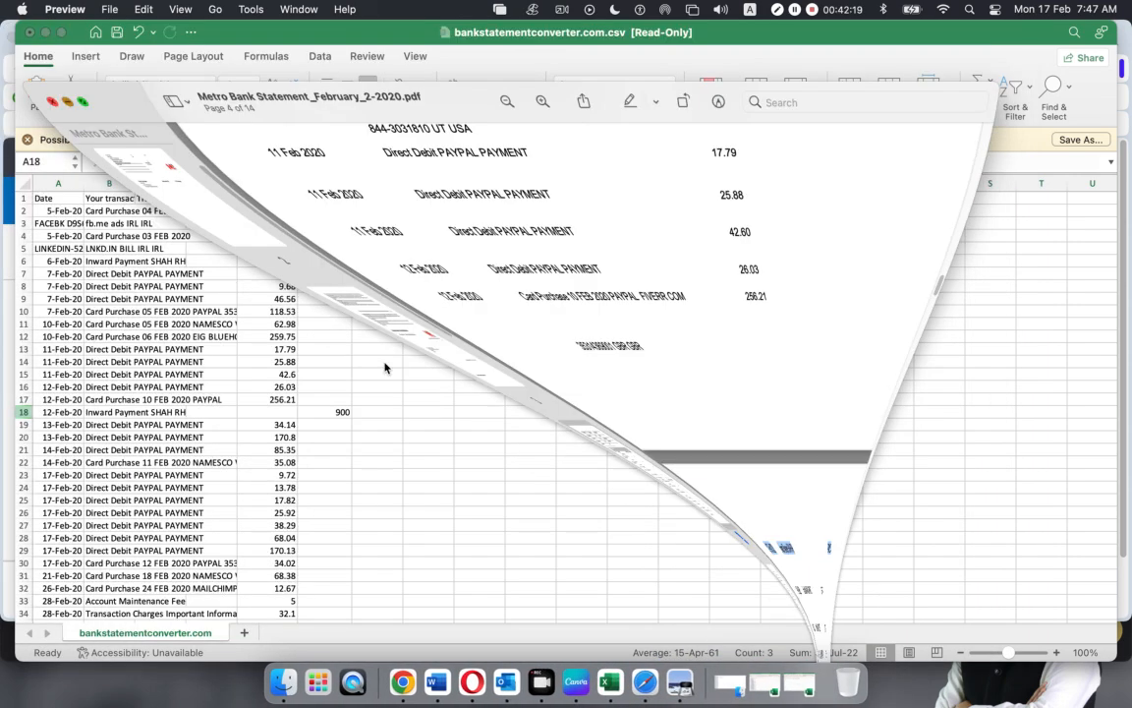
left_click(26, 418)
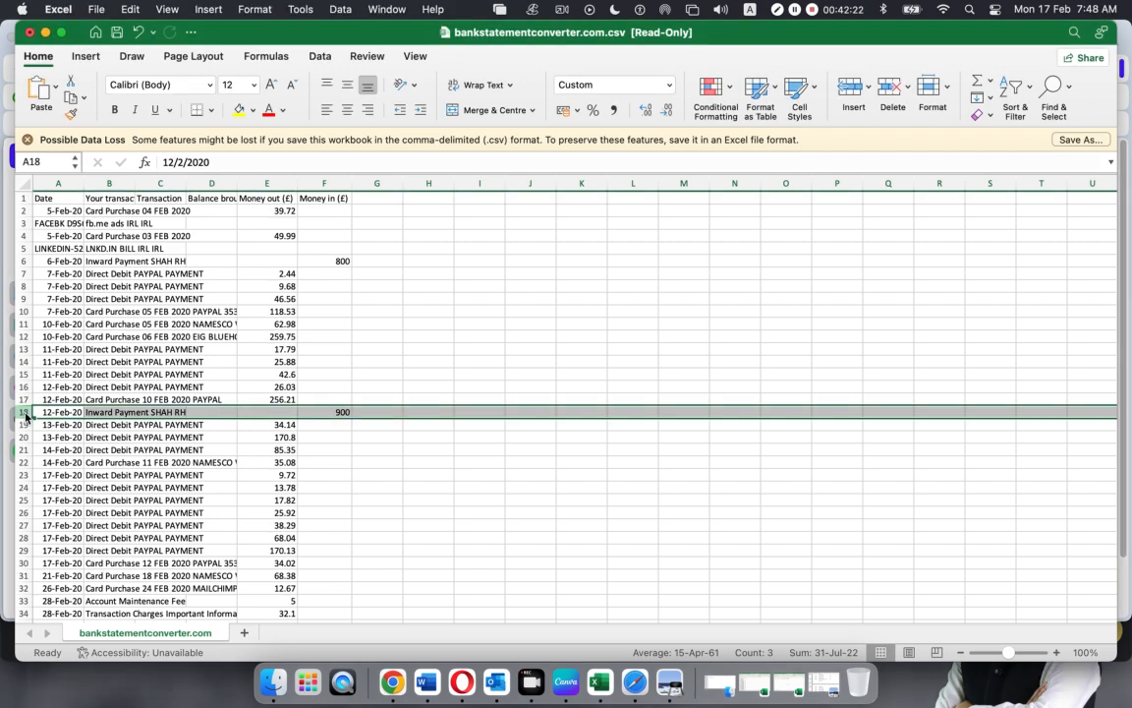
left_click(688, 672)
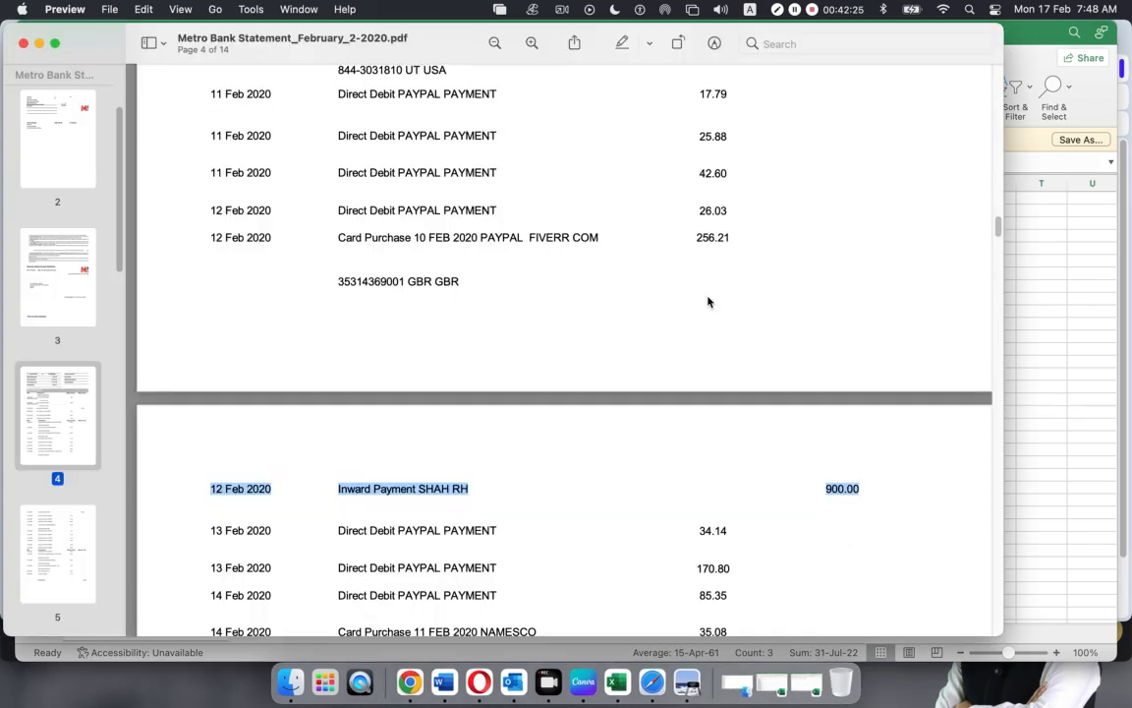
scroll(708, 302, "up", 5)
scroll(707, 303, "up", 1)
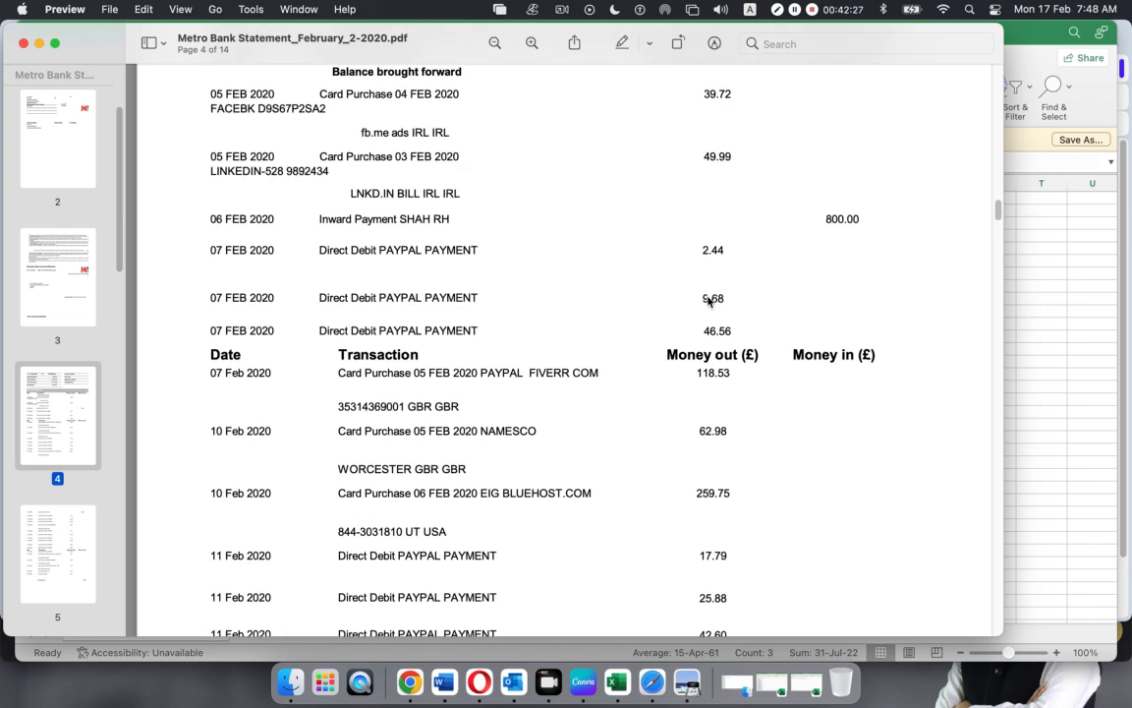
left_click(39, 44)
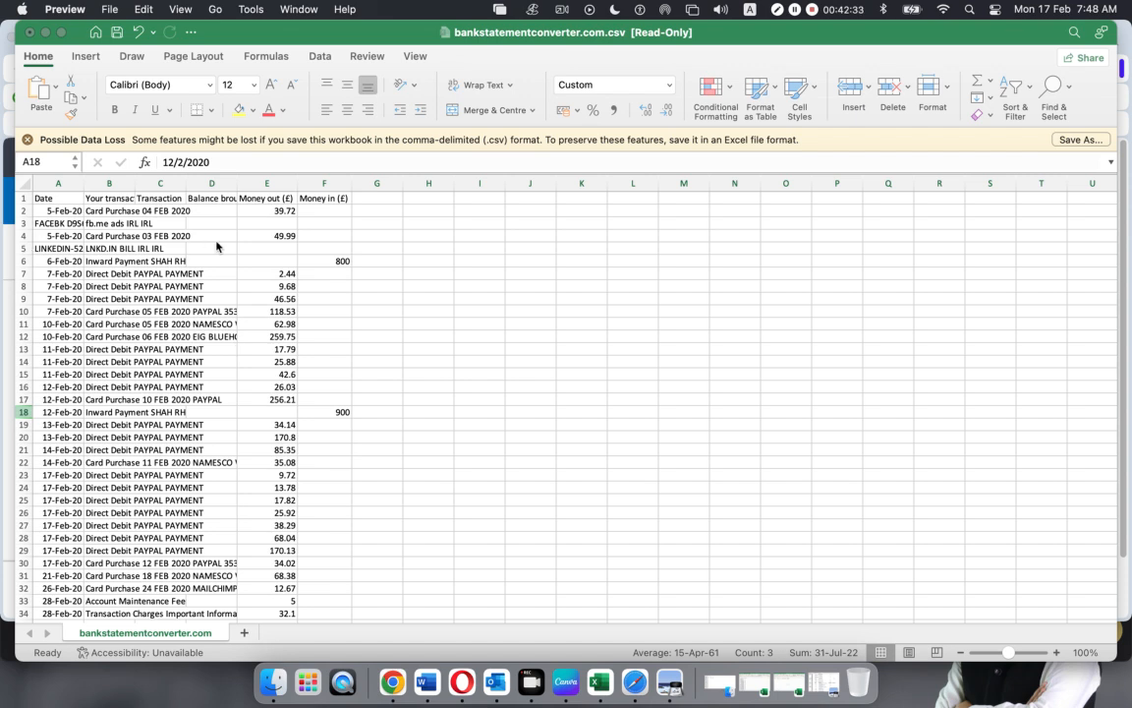
Minimise Excel and the Xero browser, then restore the three workbooks, ending on Metro Bank Statement_February_2-2020.csv
left_click(509, 330)
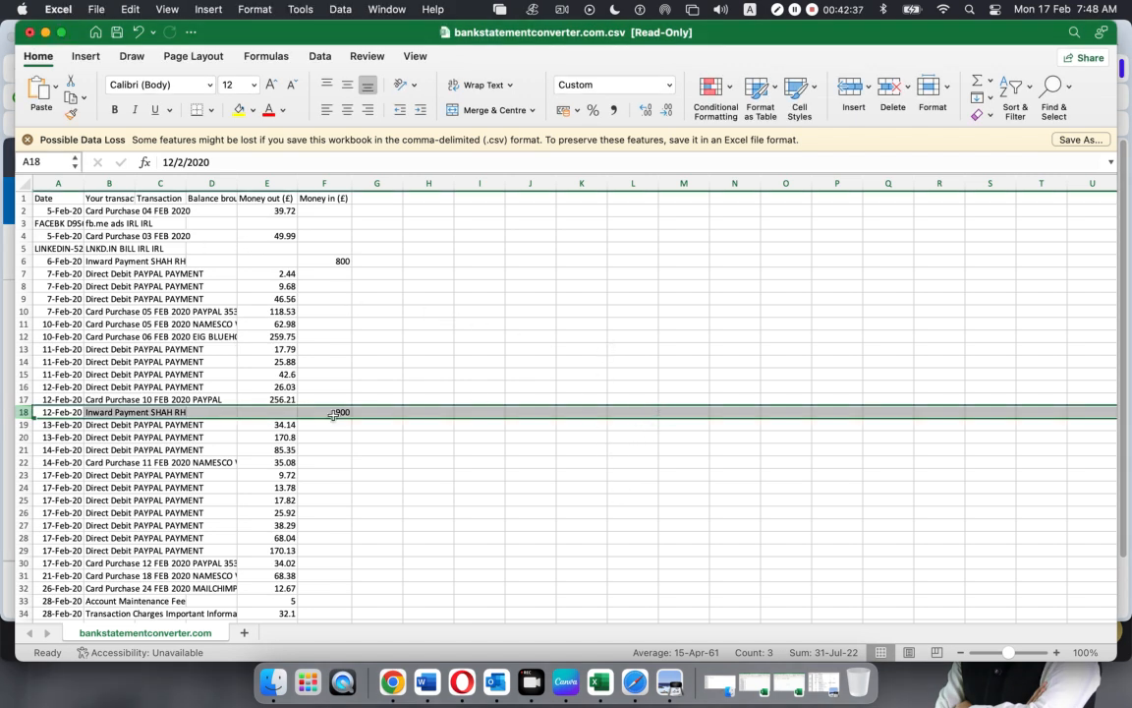
left_click(313, 350)
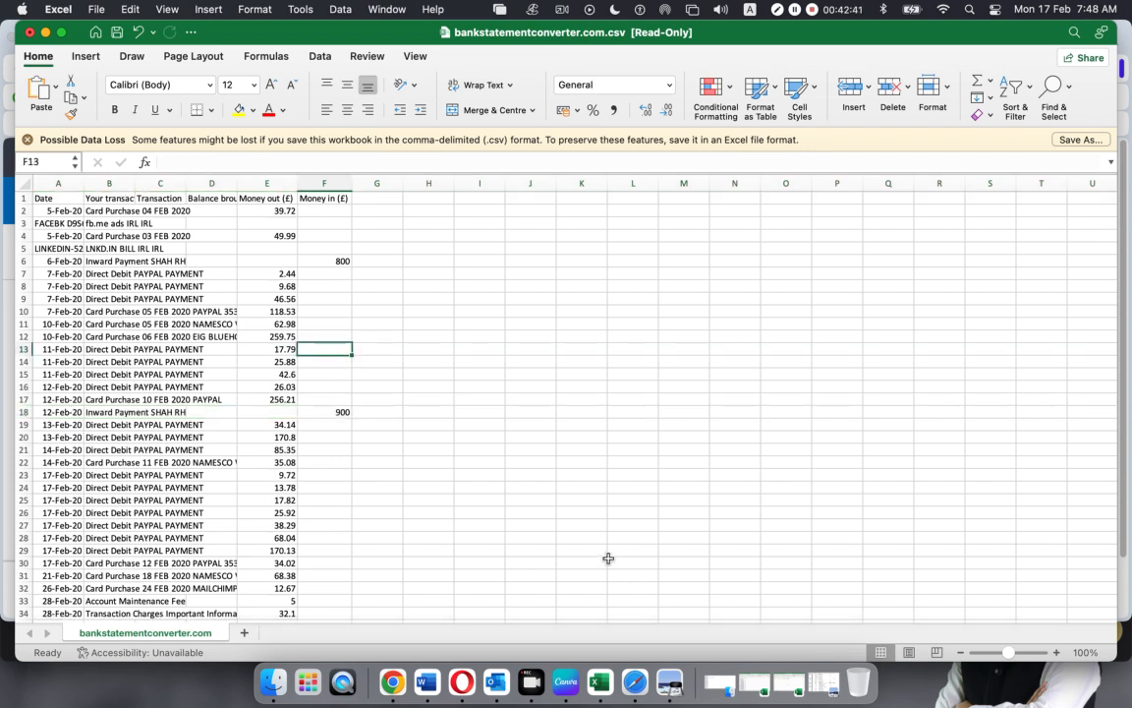
left_click(43, 33)
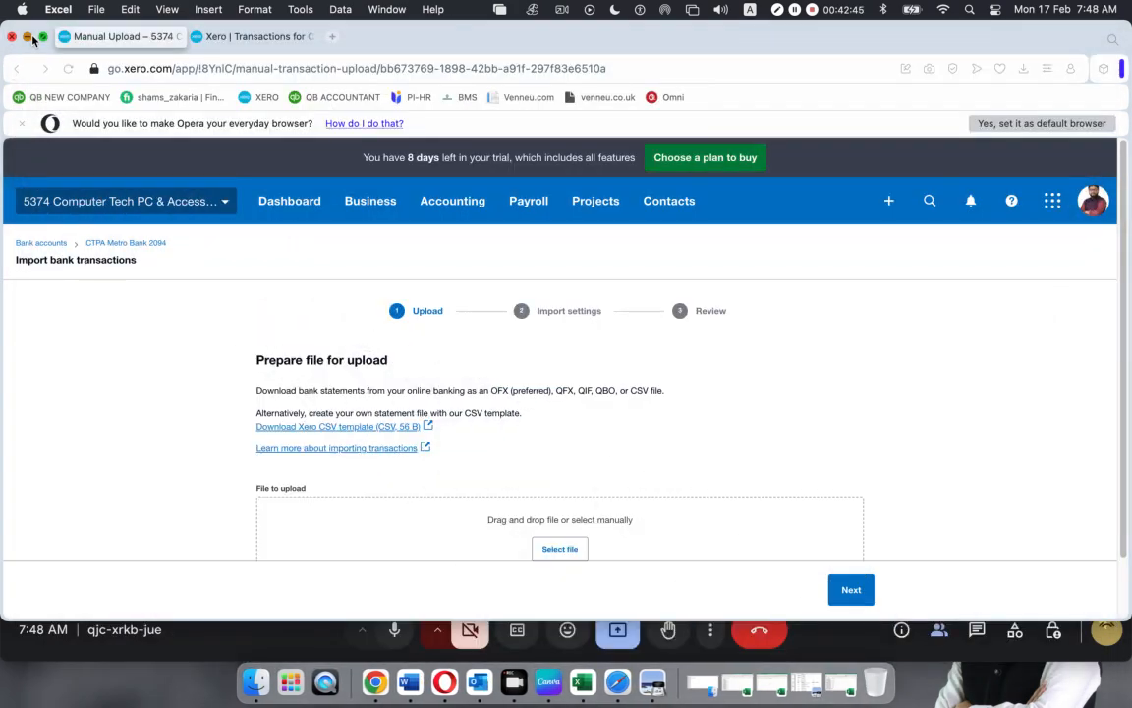
left_click(27, 37)
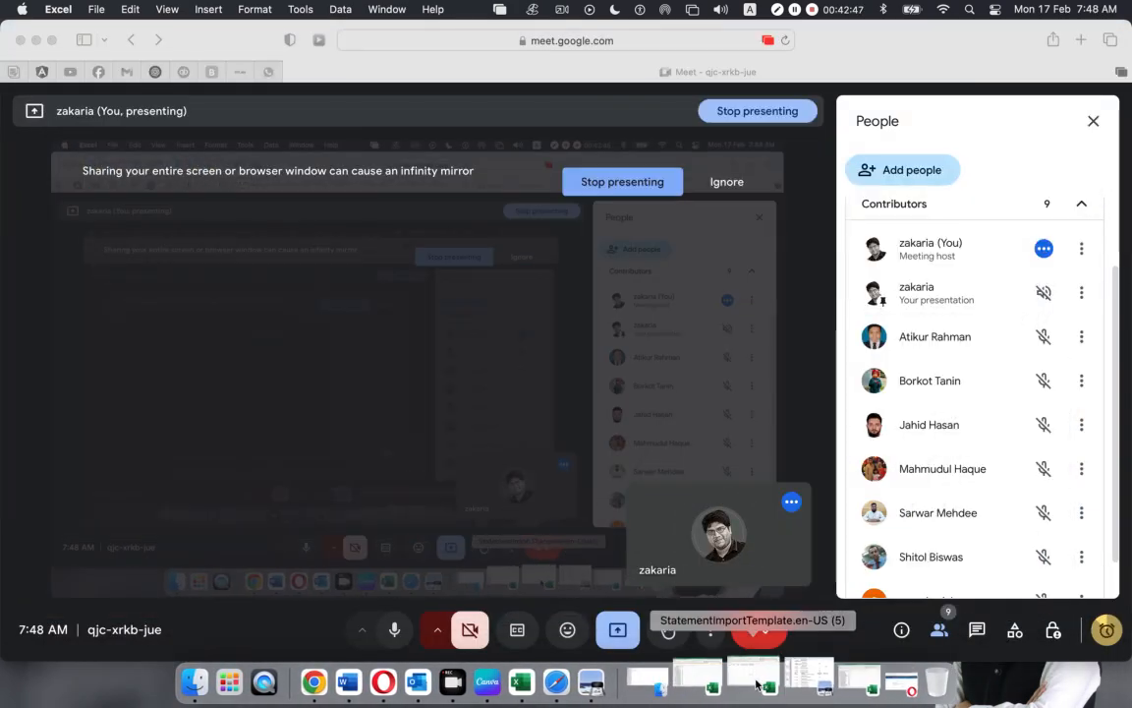
left_click(756, 684)
left_click(803, 684)
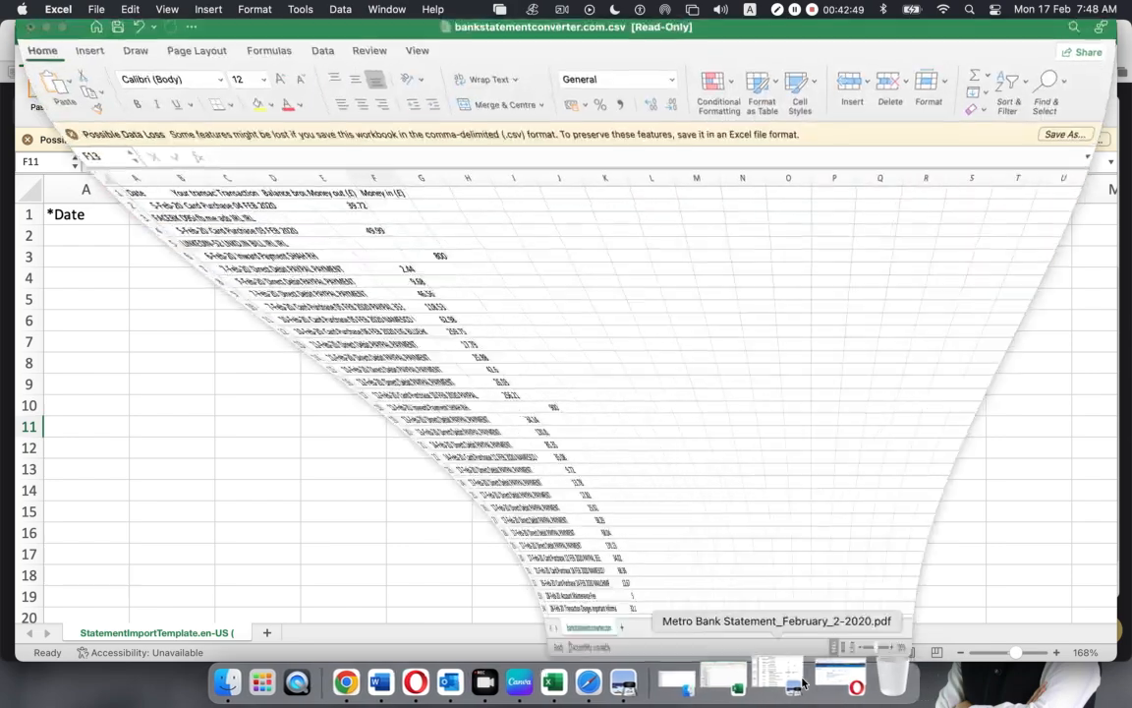
left_click(674, 673)
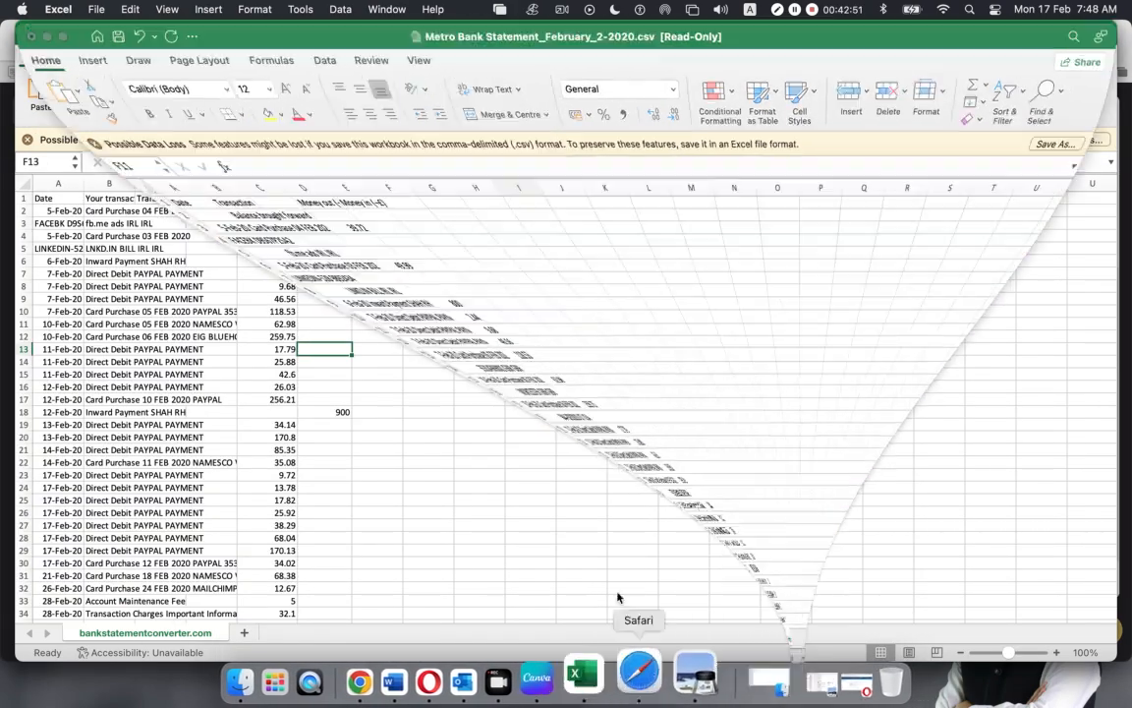
Move the 800 from D9 to E9 and the 900 from D25 to E25
left_click(310, 346)
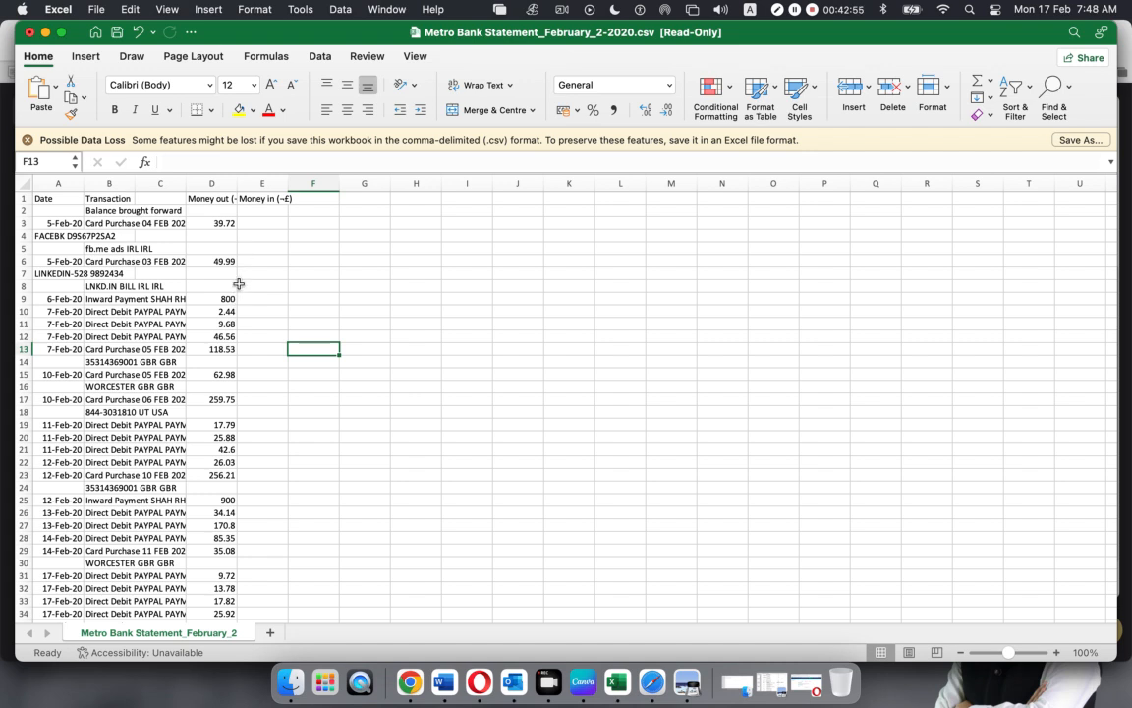
left_click(234, 298)
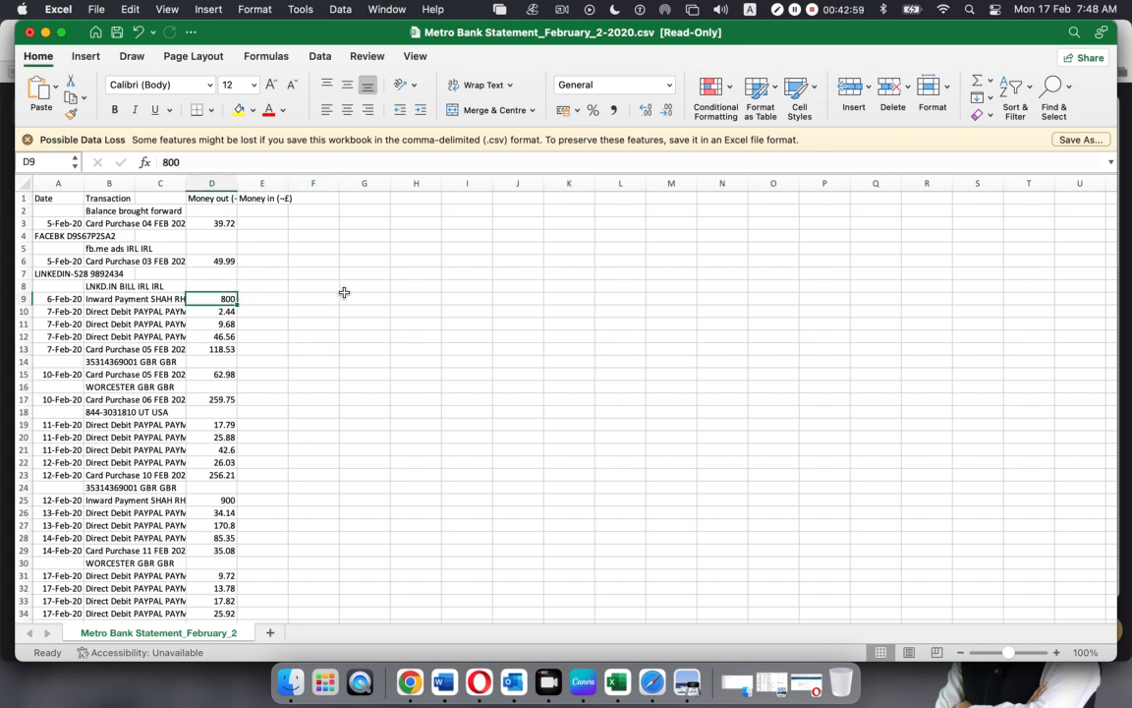
key("super+c")
left_click(279, 301)
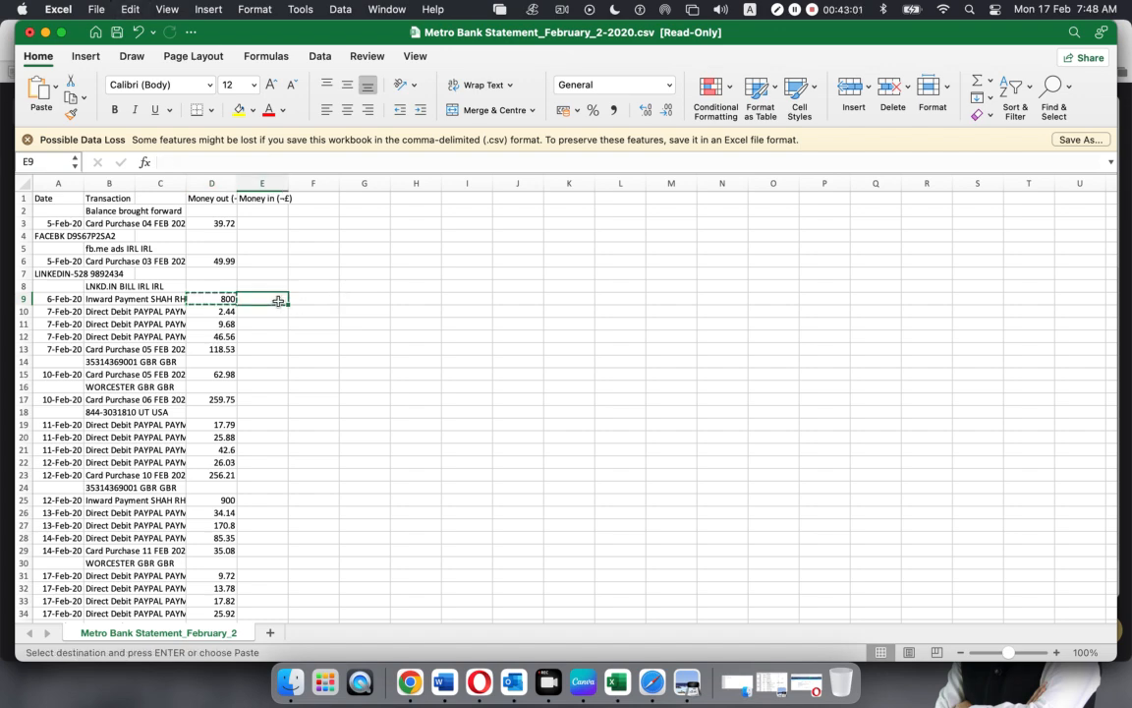
key("super+v")
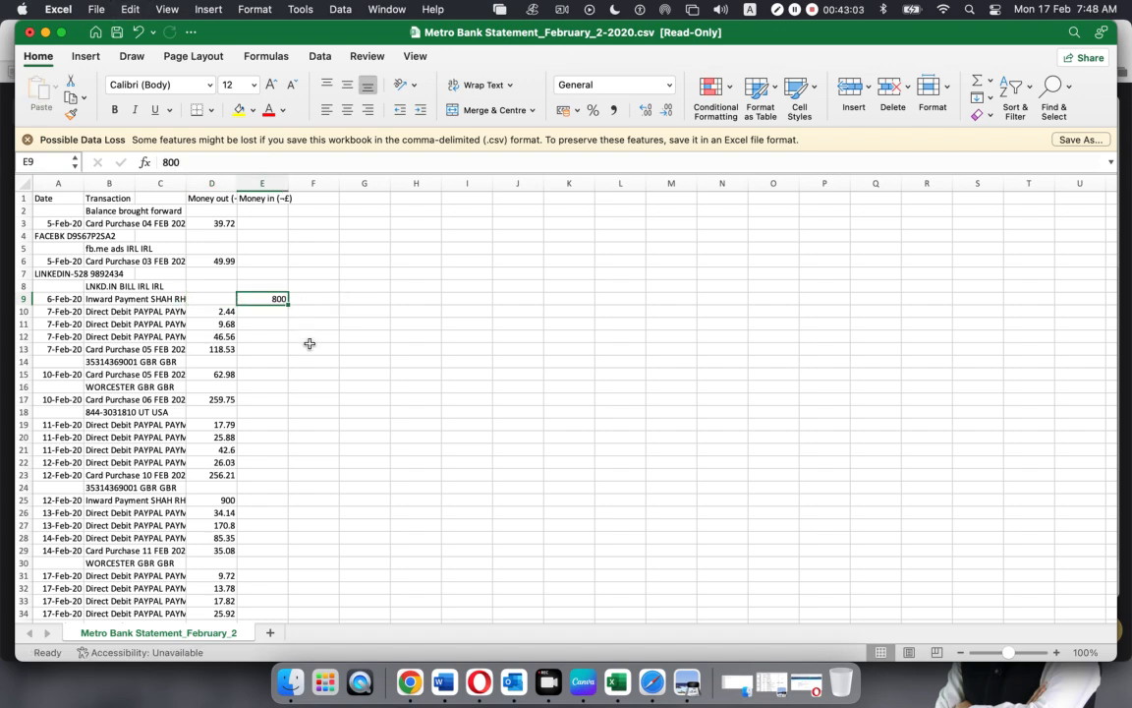
scroll(311, 348, "down", 1)
scroll(312, 348, "down", 2)
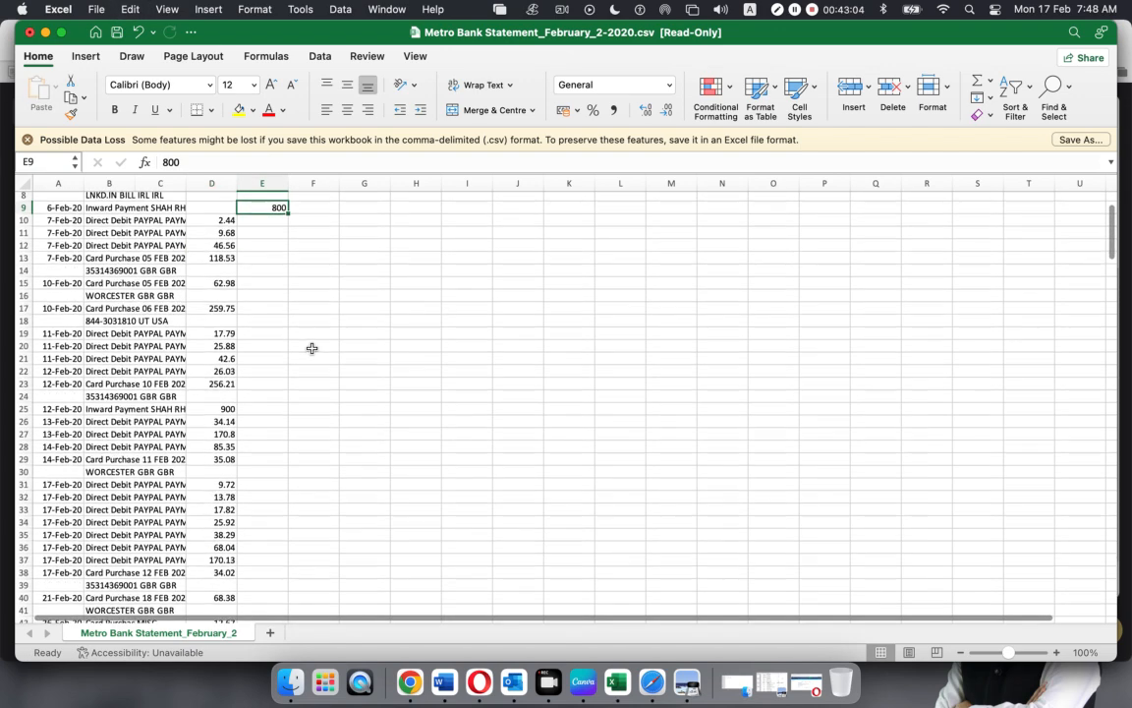
left_click(199, 410)
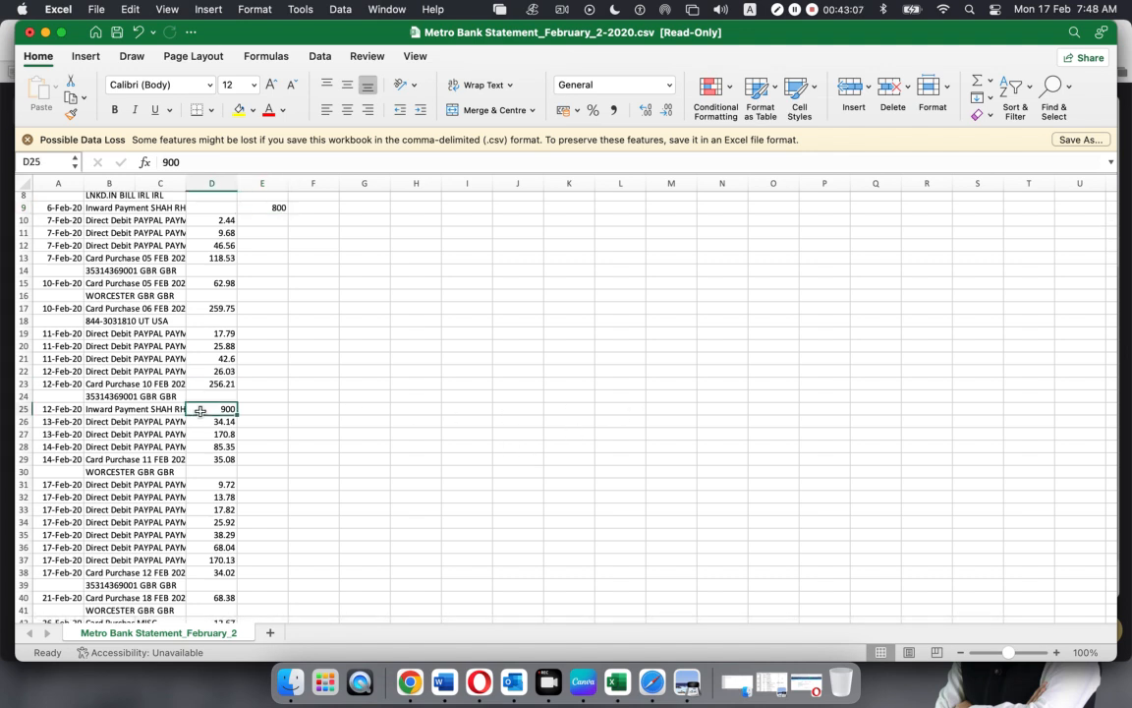
key("super+x")
left_click(254, 408)
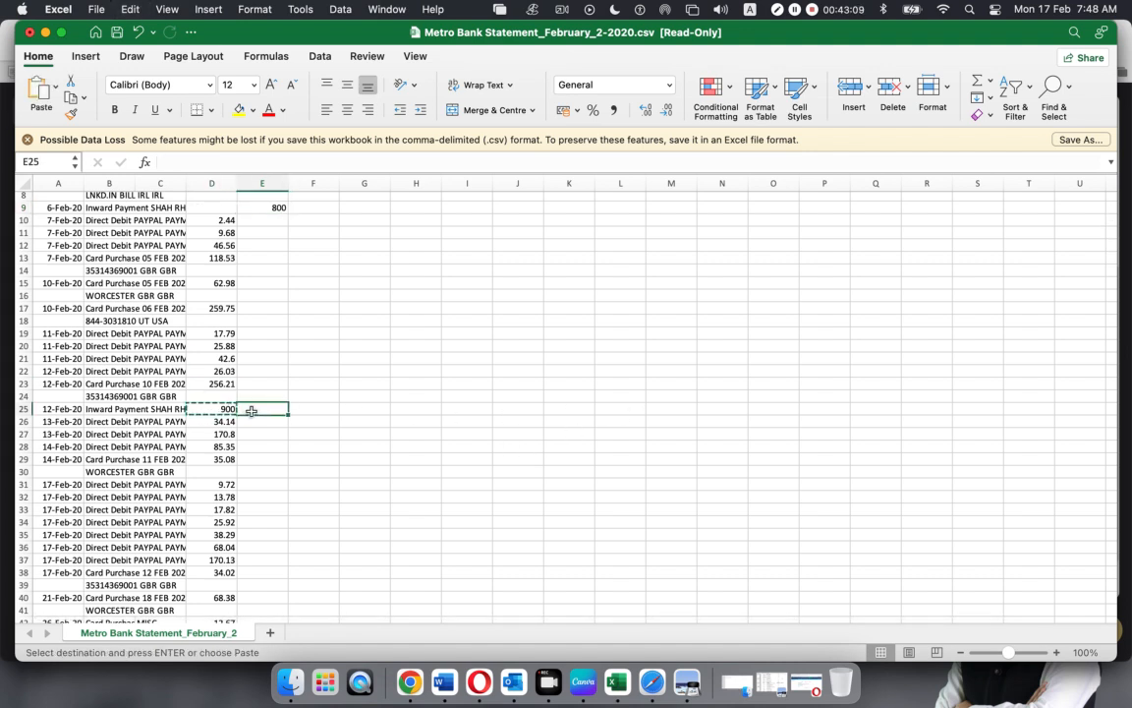
key("super+v")
left_click(319, 446)
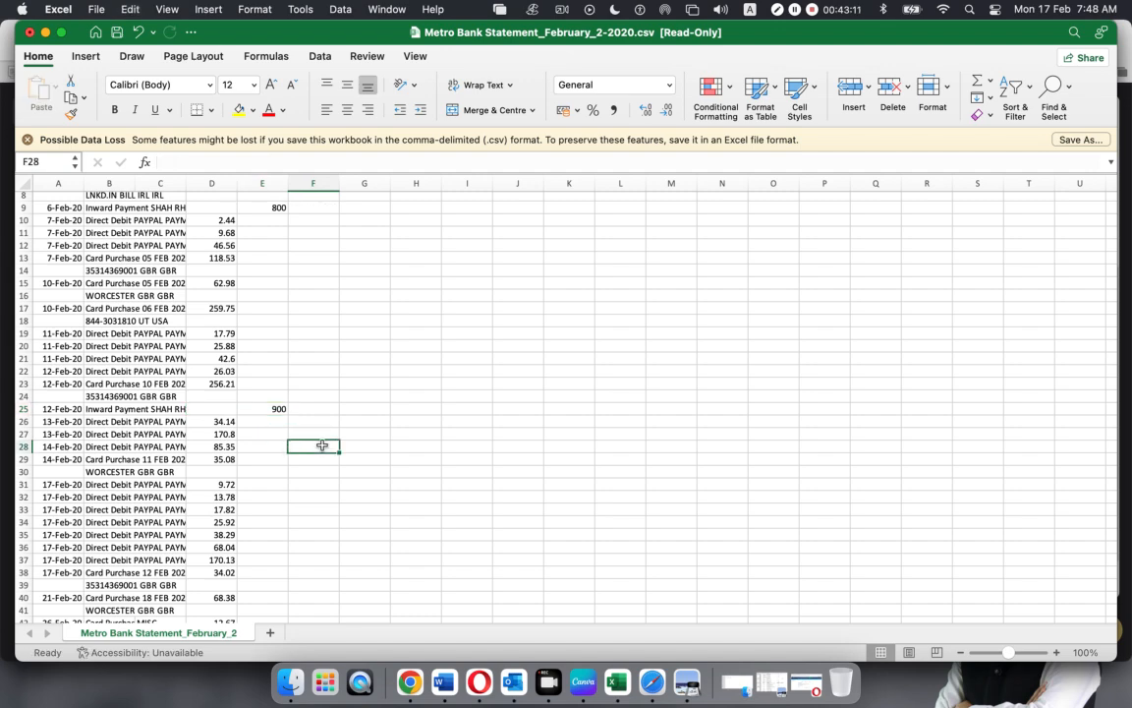
Review the stray FACEBK and LINKEDIN lines in A4 and A7, then widen column C
scroll(325, 447, "down", 4)
scroll(326, 446, "up", 6)
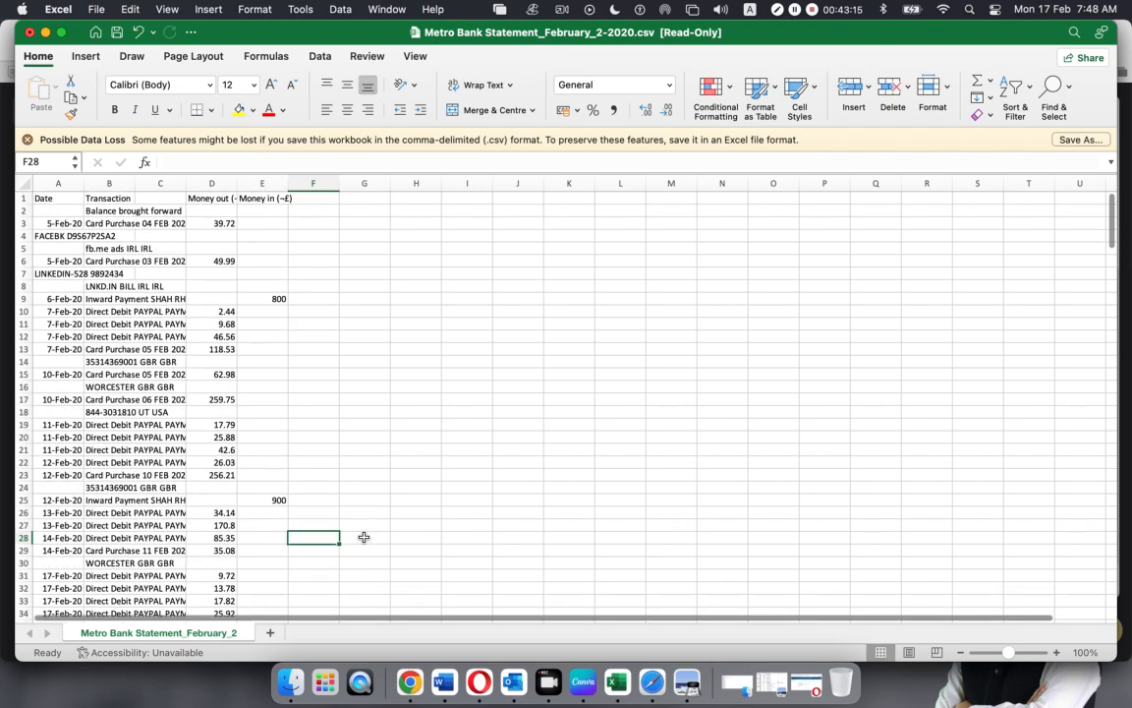
left_click(61, 224)
left_click(56, 236)
left_click(98, 223)
left_click(66, 237)
left_click(59, 273)
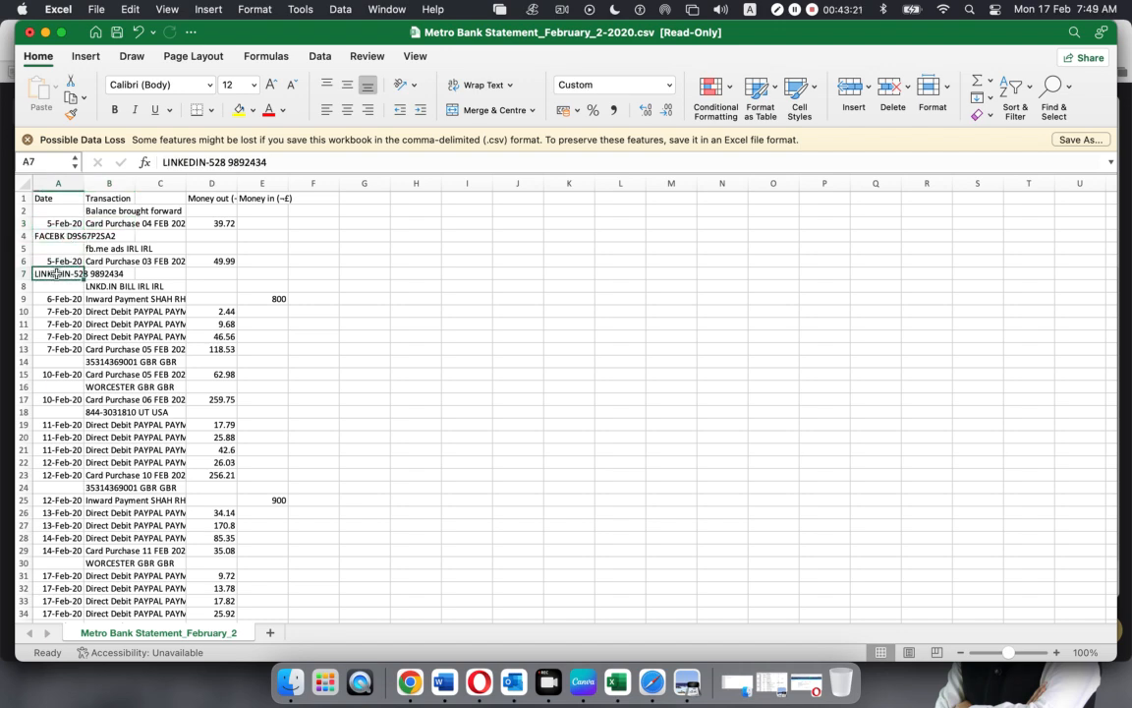
scroll(75, 391, "down", 5)
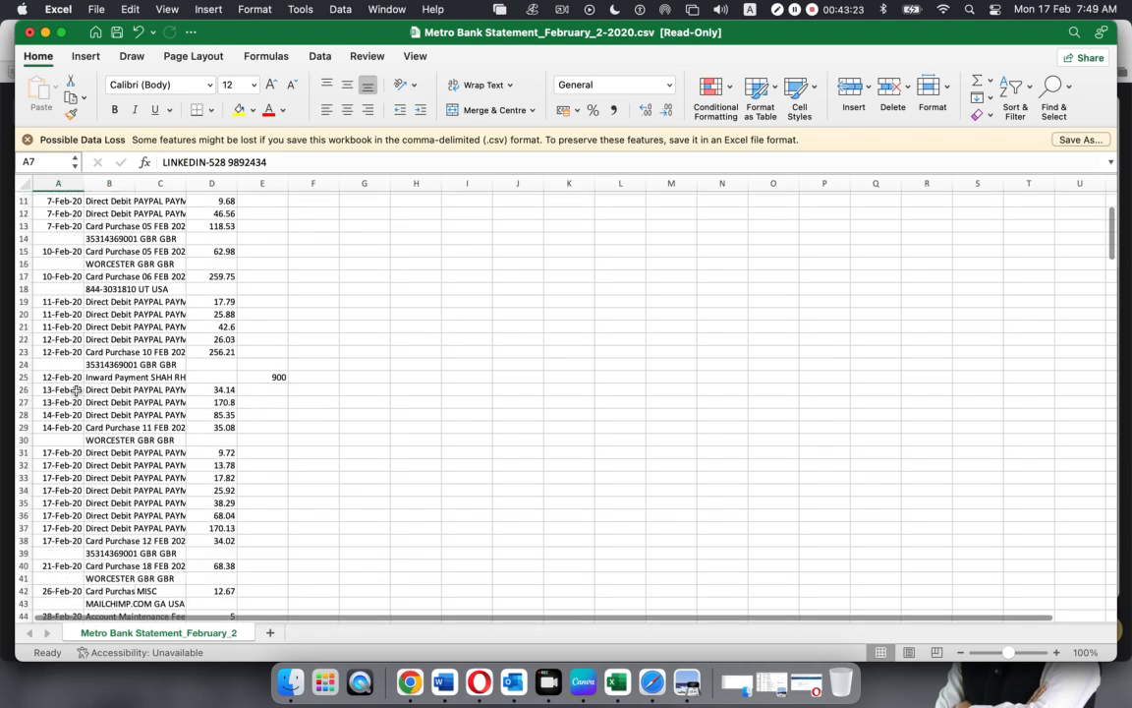
scroll(76, 392, "up", 5)
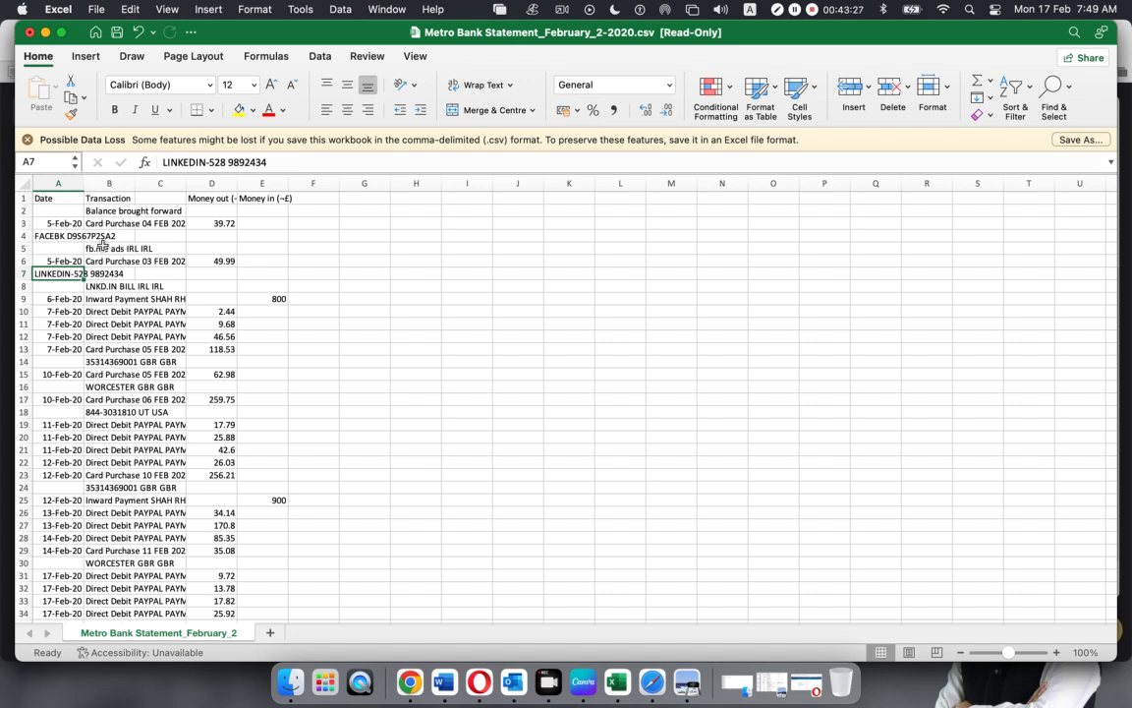
left_click_drag(186, 183, 301, 183)
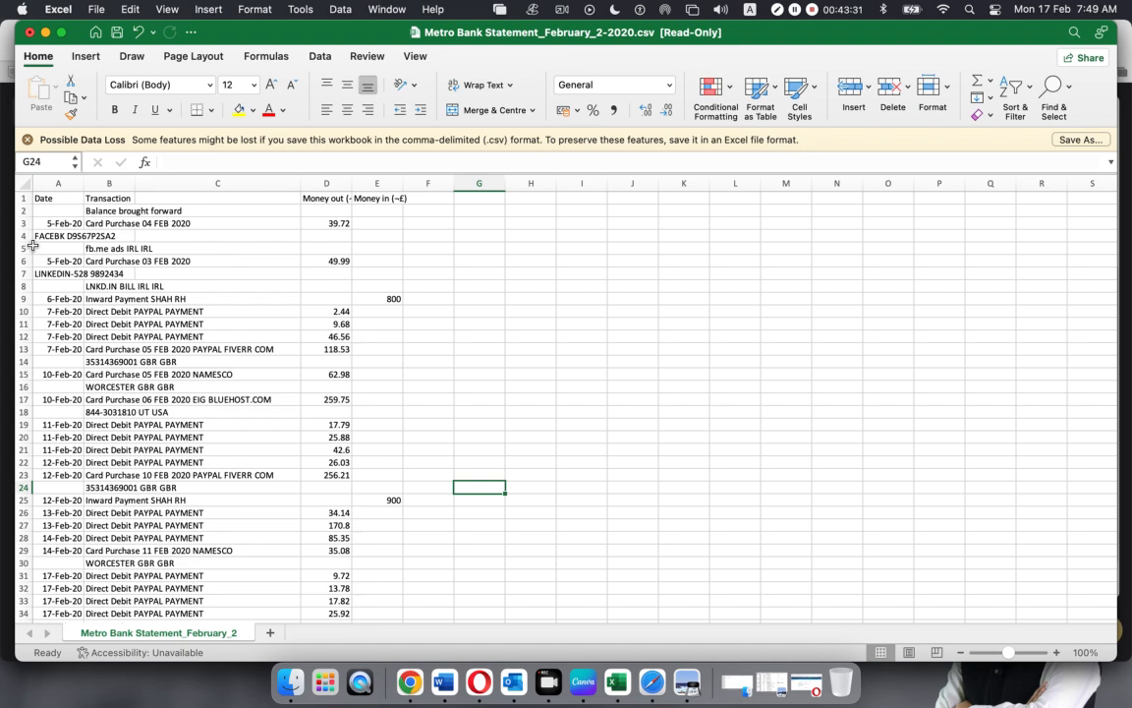
left_click(119, 262)
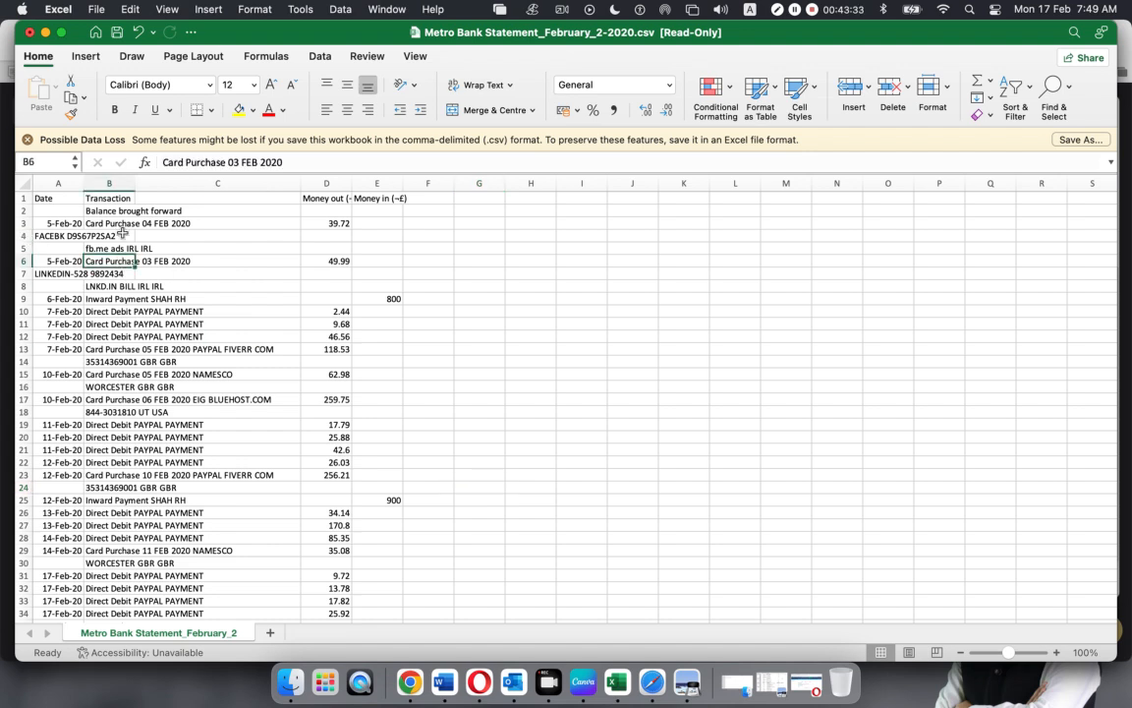
left_click(98, 223)
left_click(62, 236)
left_click(295, 223)
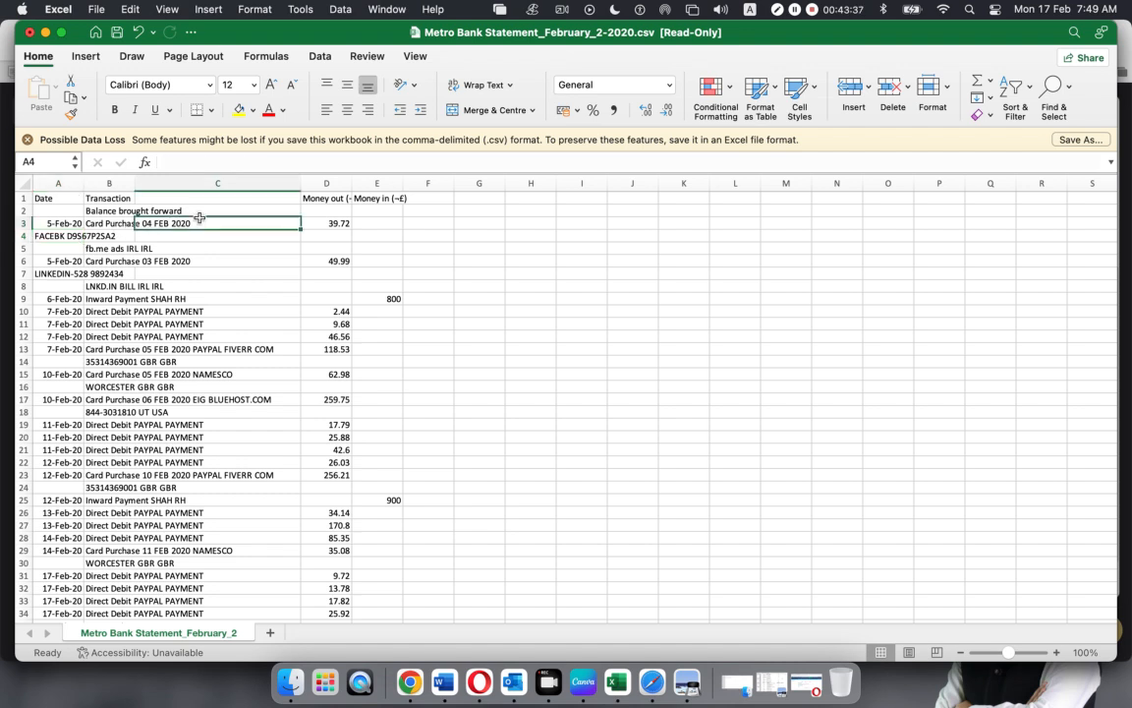
left_click(50, 236)
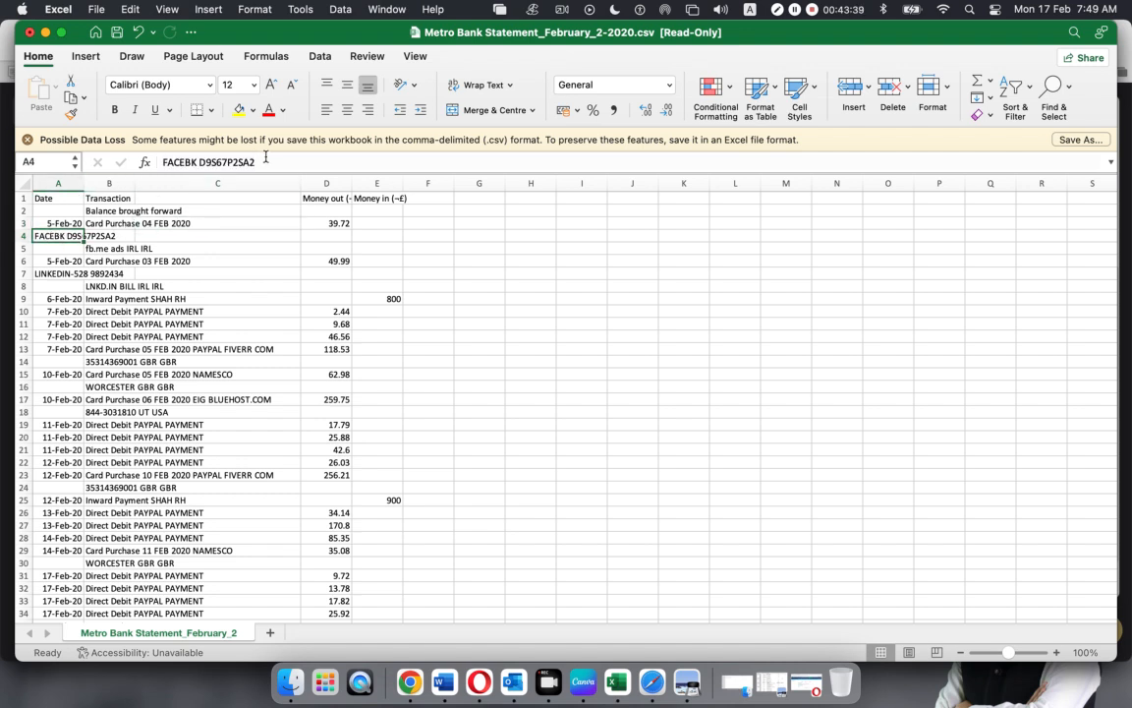
left_click_drag(265, 156, 40, 161)
key("BackSpace")
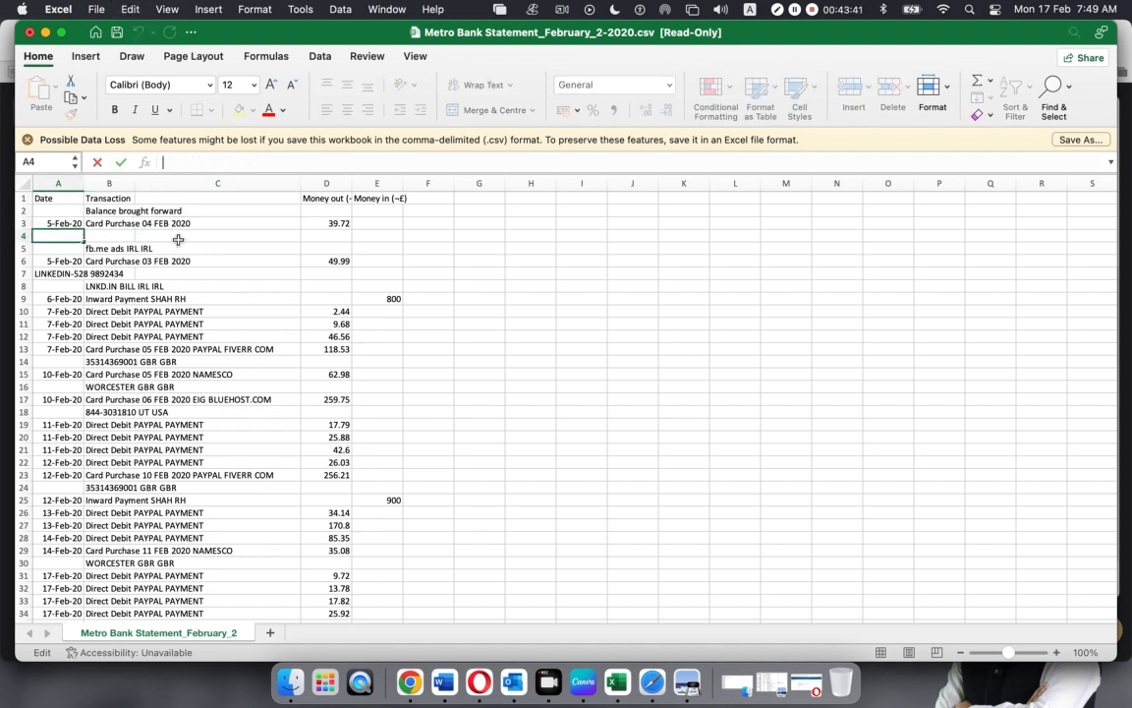
left_click(218, 223)
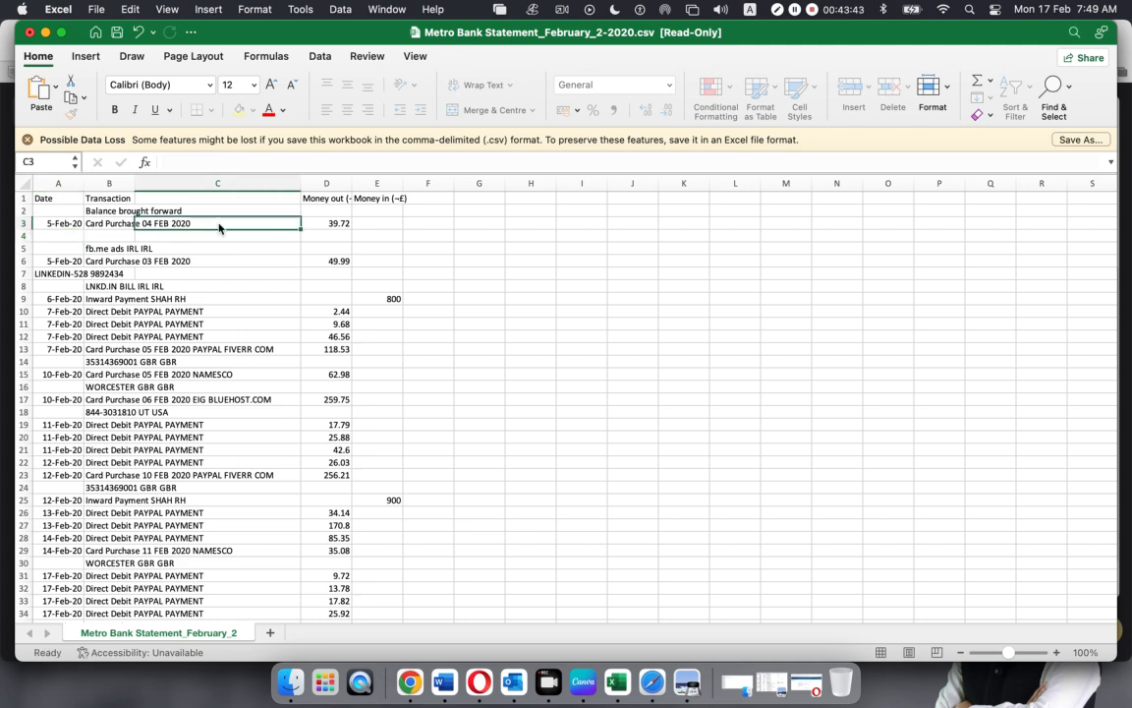
left_click(112, 238)
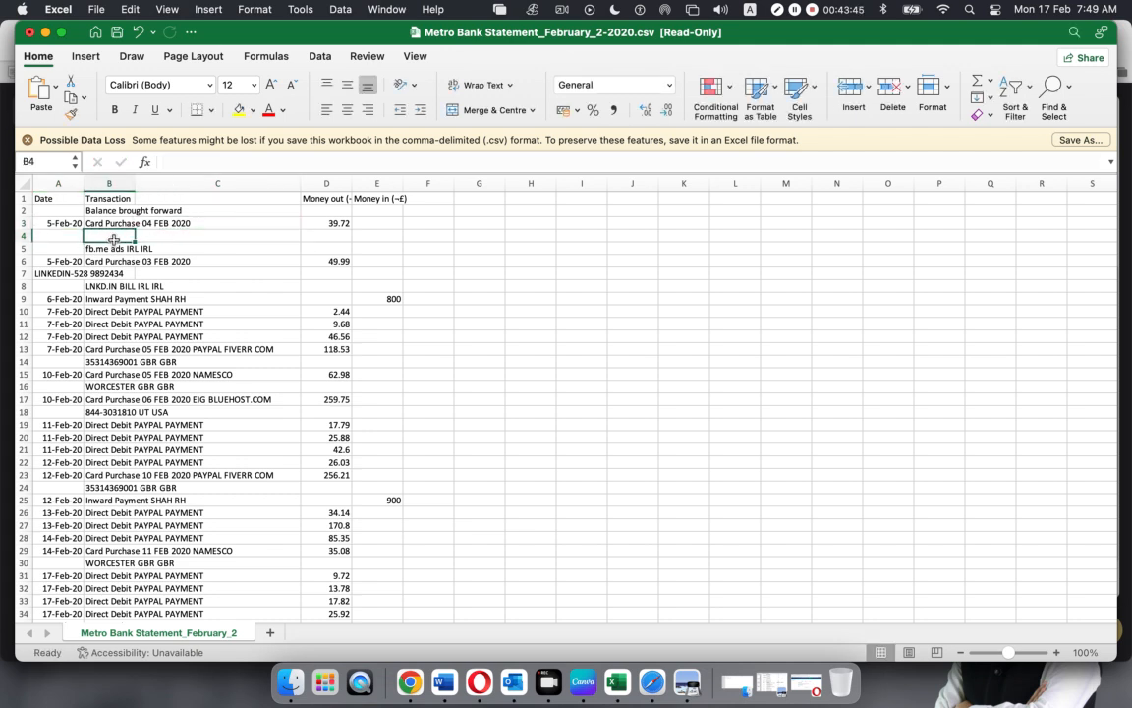
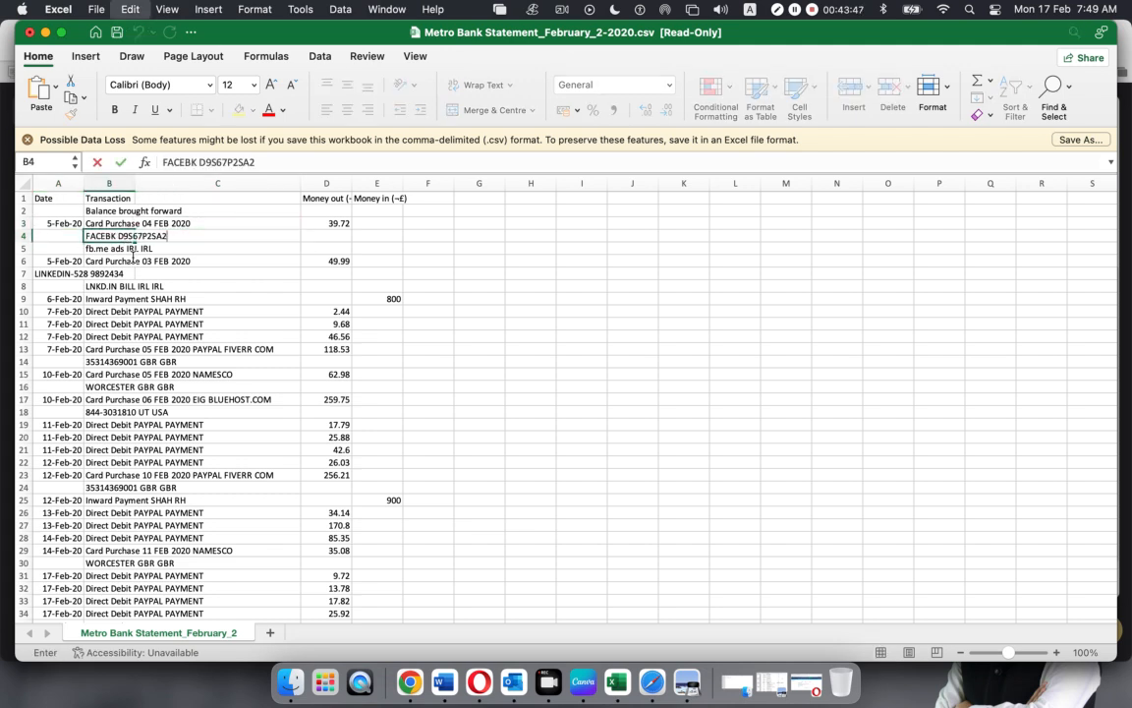
left_click(221, 343)
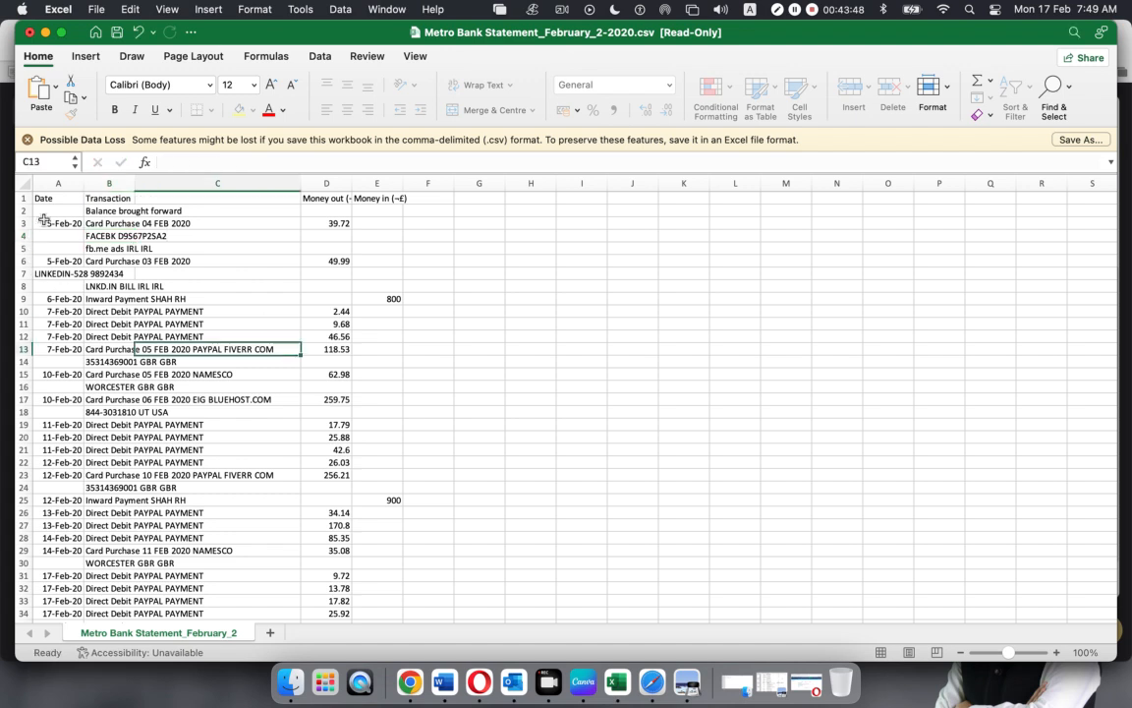
Cut the LINKEDIN line from A7 into B7, then select the dates in column A
left_click(48, 271)
left_click_drag(290, 154, 71, 152)
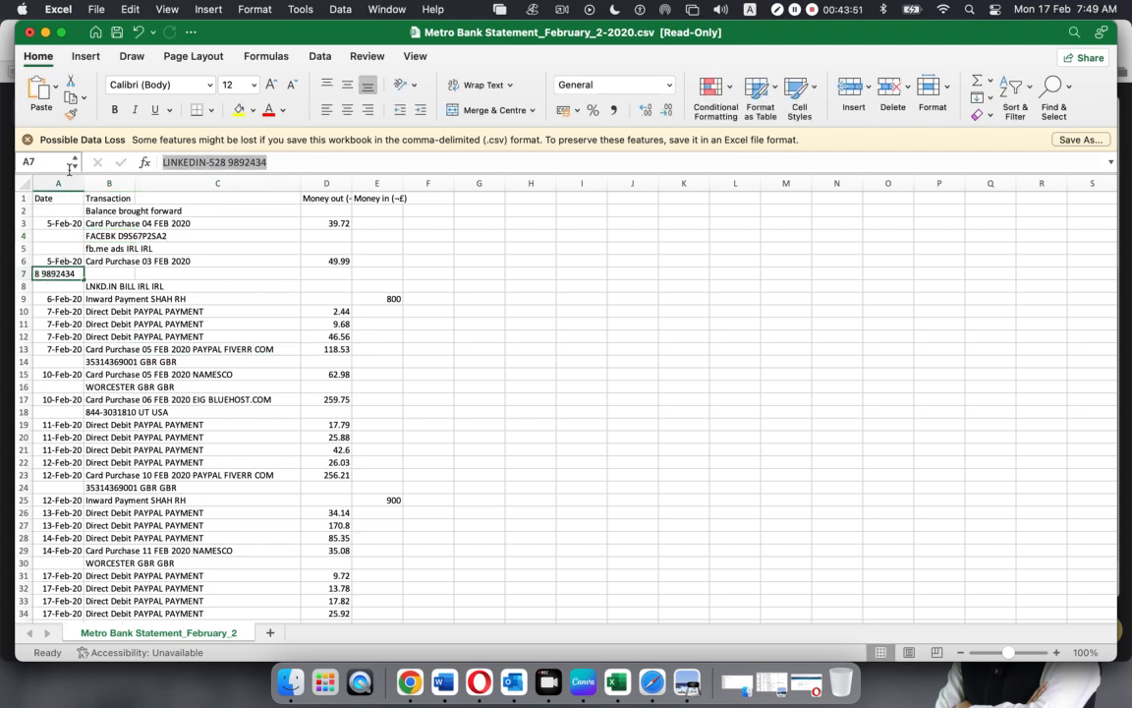
key("super+x")
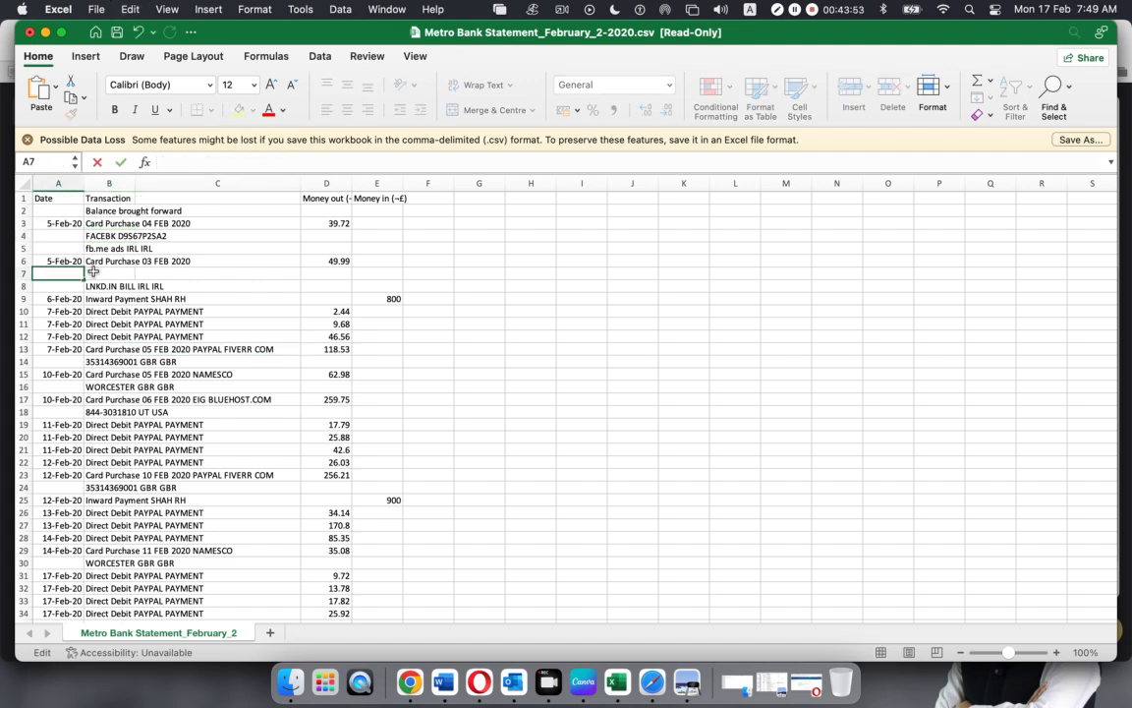
left_click(93, 273)
key("super+v")
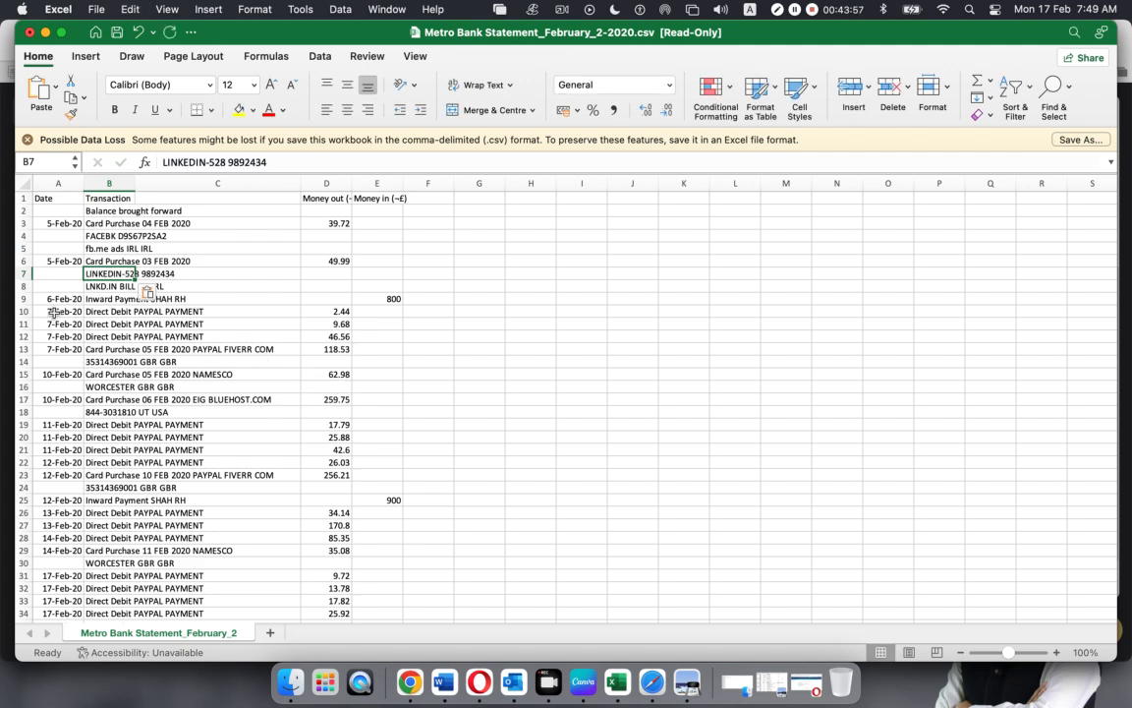
left_click_drag(59, 212, 74, 508)
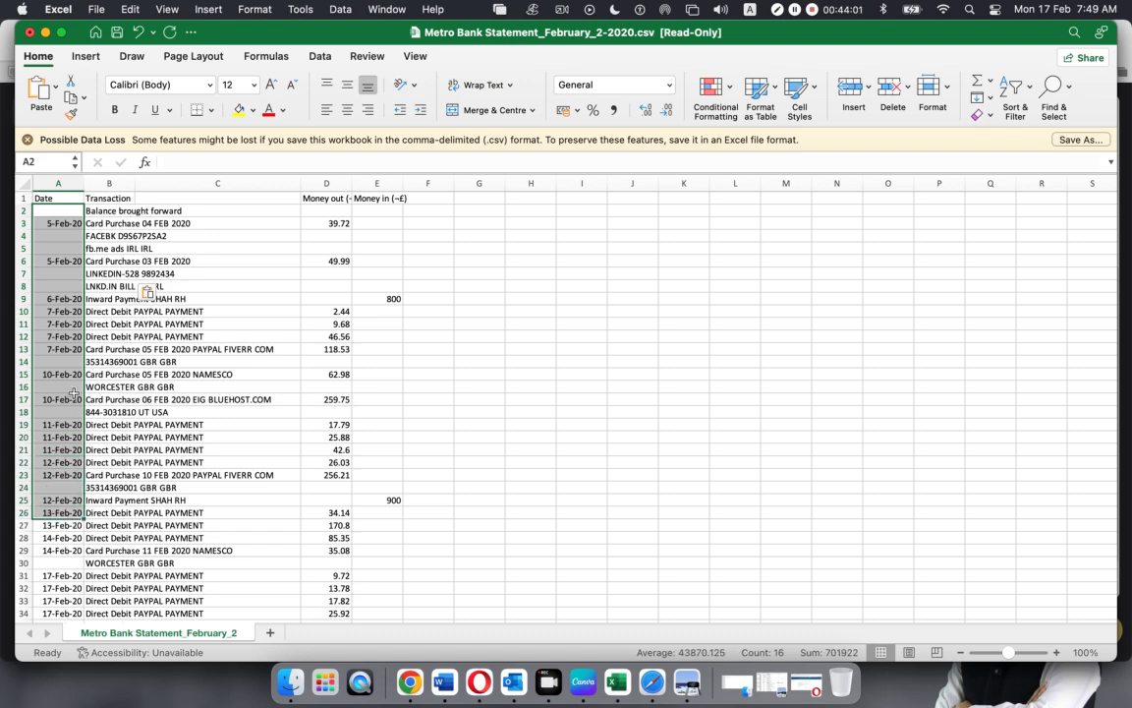
Delete the Balance brought forward row 2
scroll(68, 373, "down", 3)
scroll(73, 390, "down", 3)
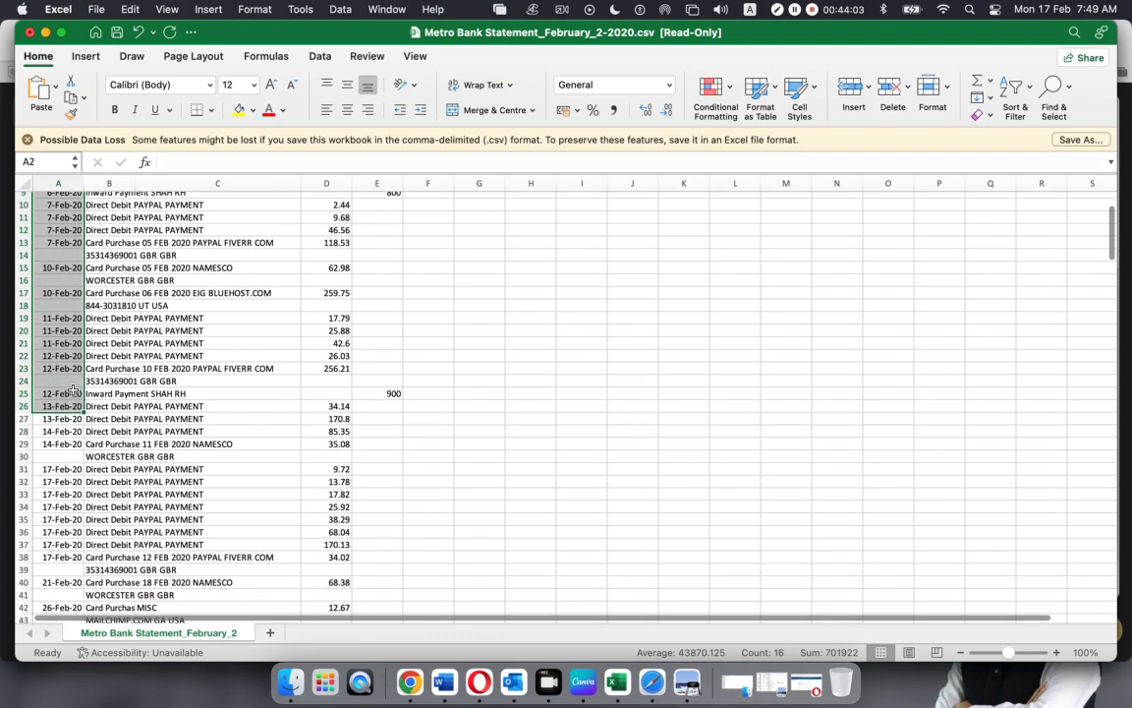
scroll(73, 389, "down", 2)
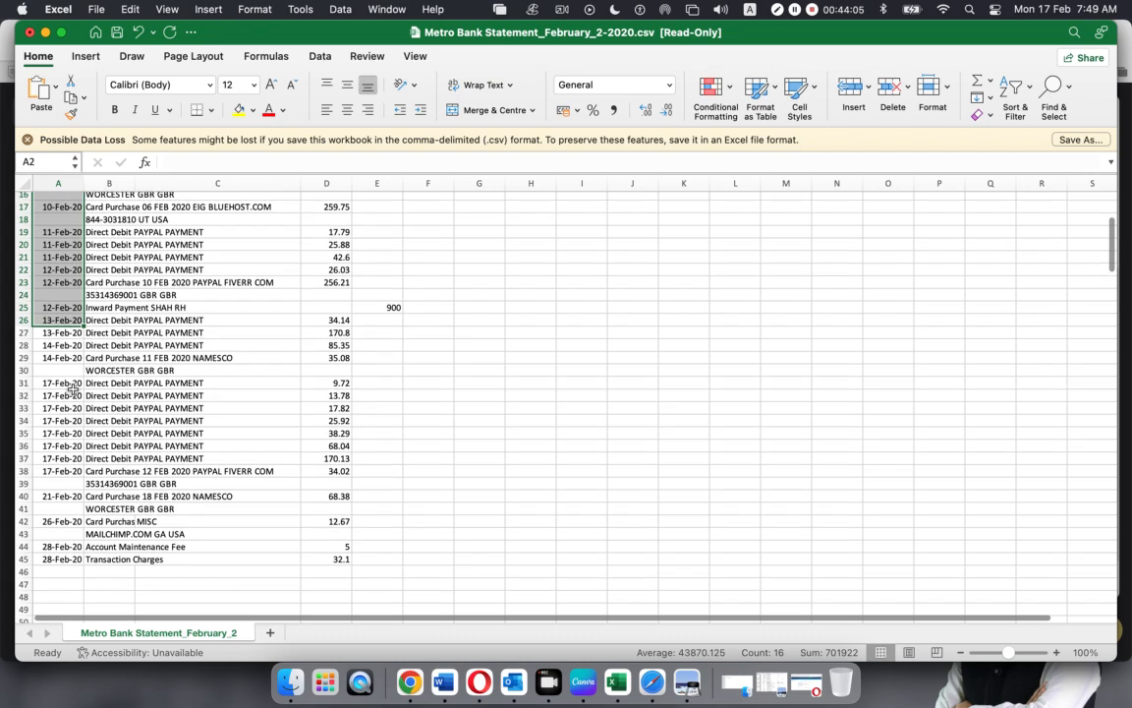
scroll(115, 309, "up", 6)
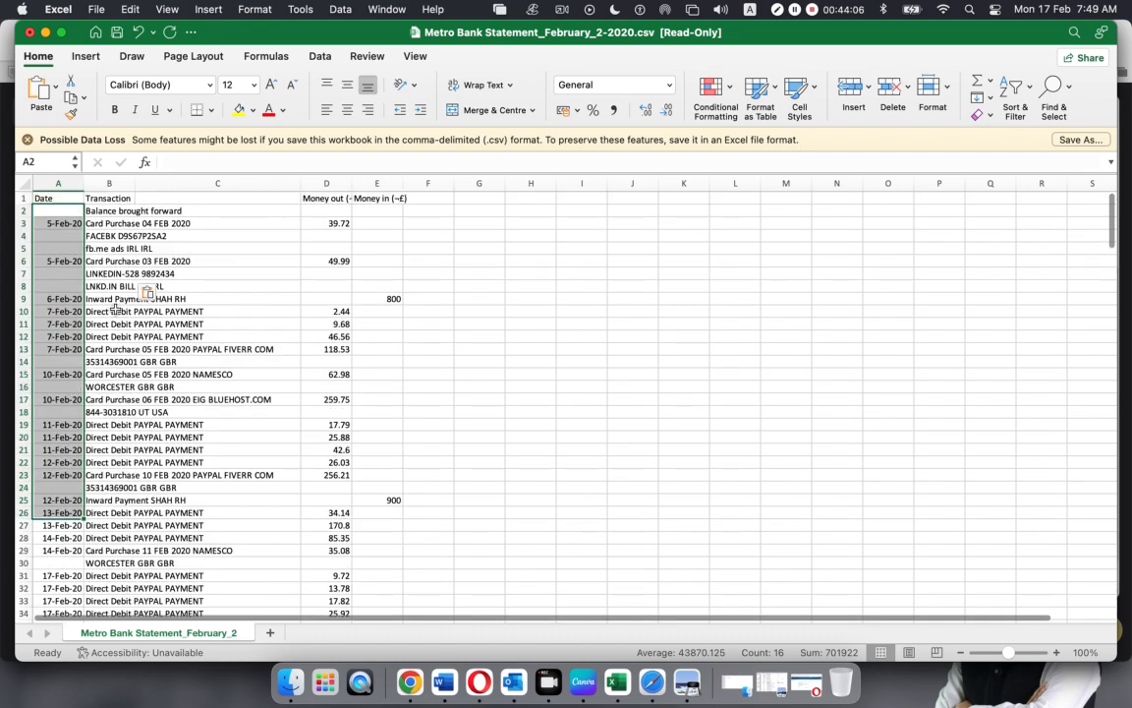
left_click(112, 198)
left_click(494, 289)
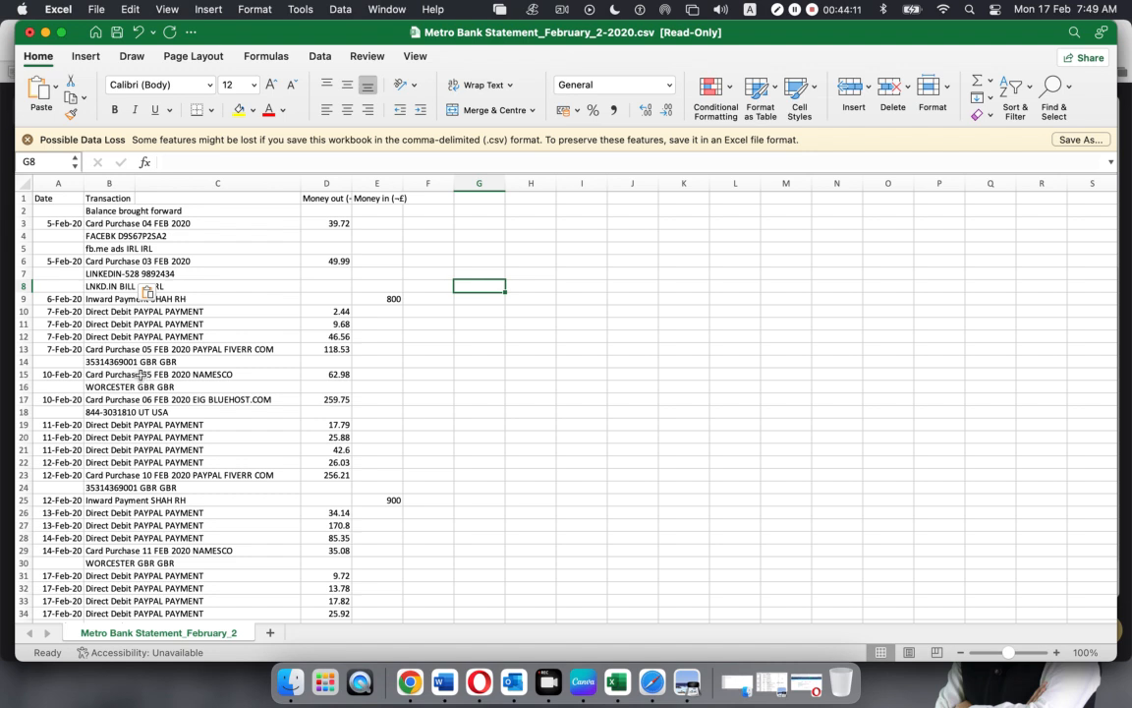
left_click(23, 210)
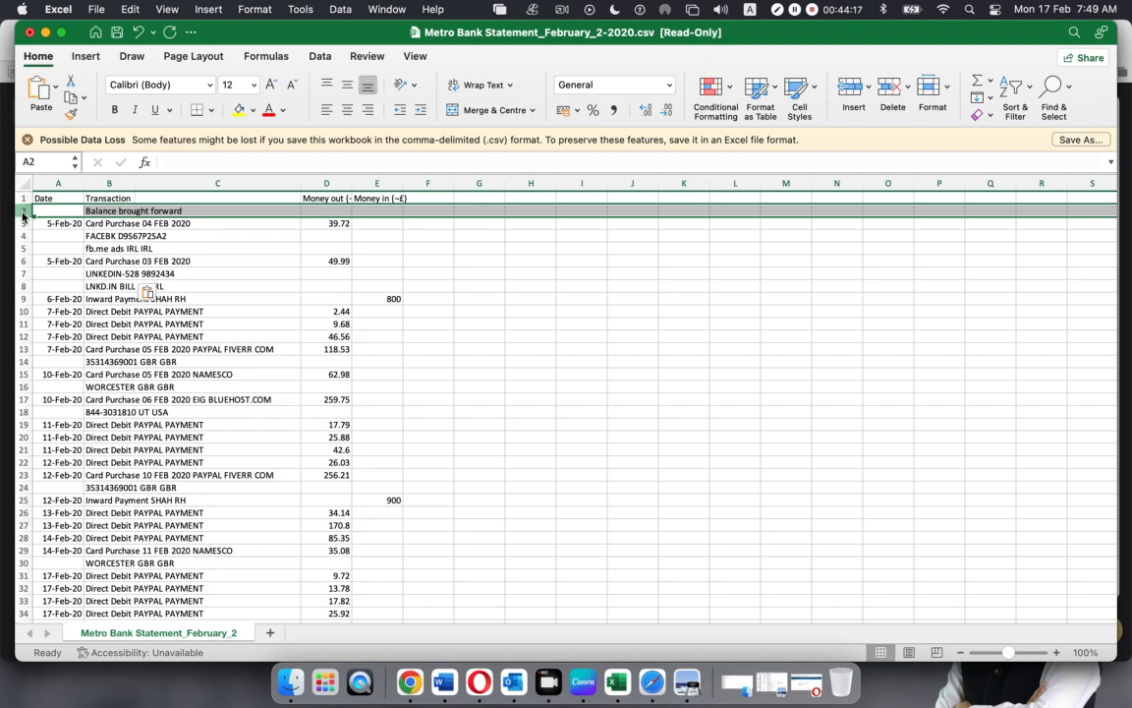
right_click(23, 215)
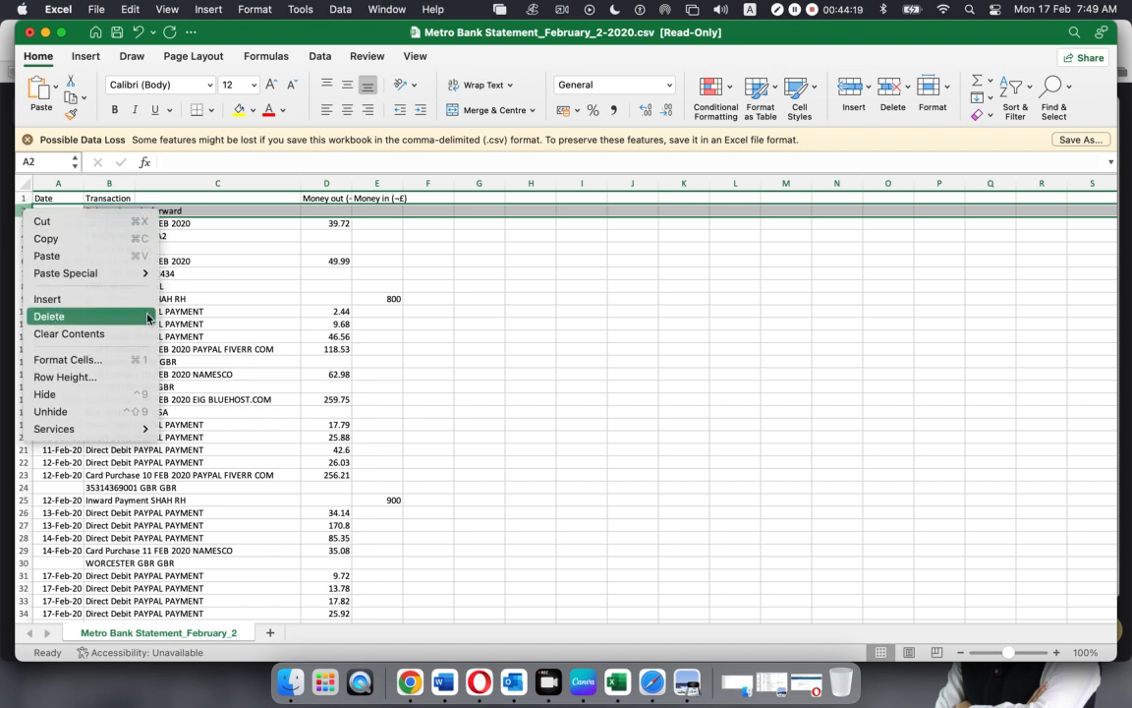
left_click(84, 316)
left_click(518, 322)
Autofit the Transaction column B to its longest description and delete the empty column C
left_click(37, 198)
left_click(108, 198)
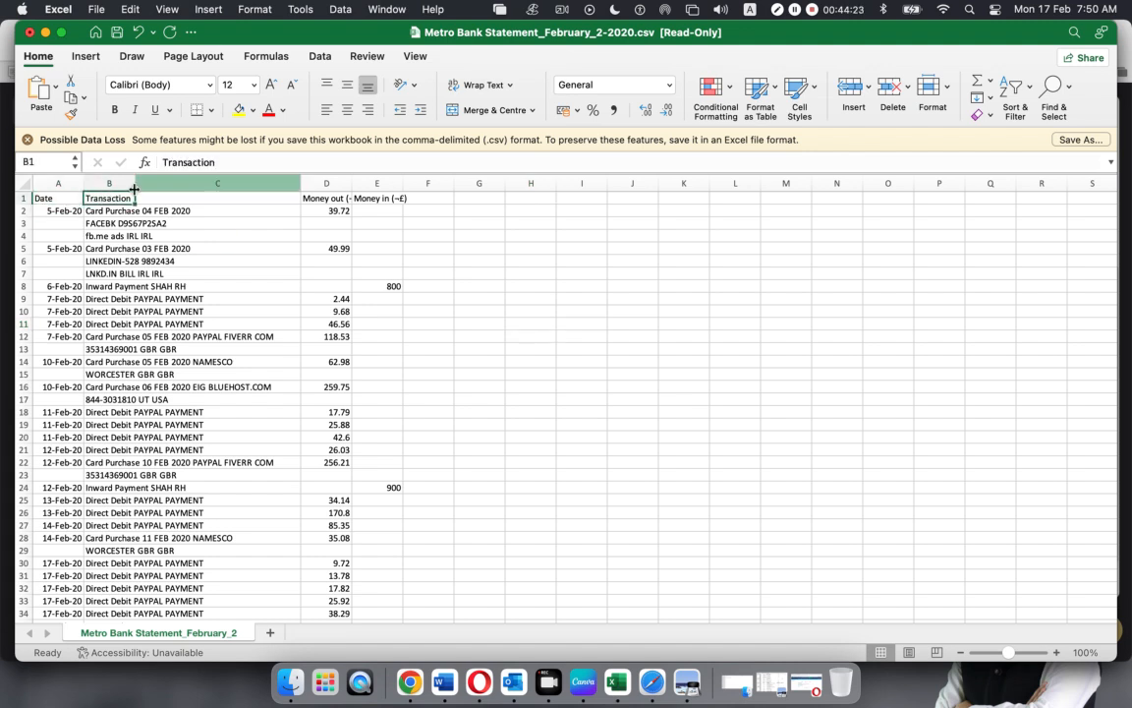
double_click(135, 183)
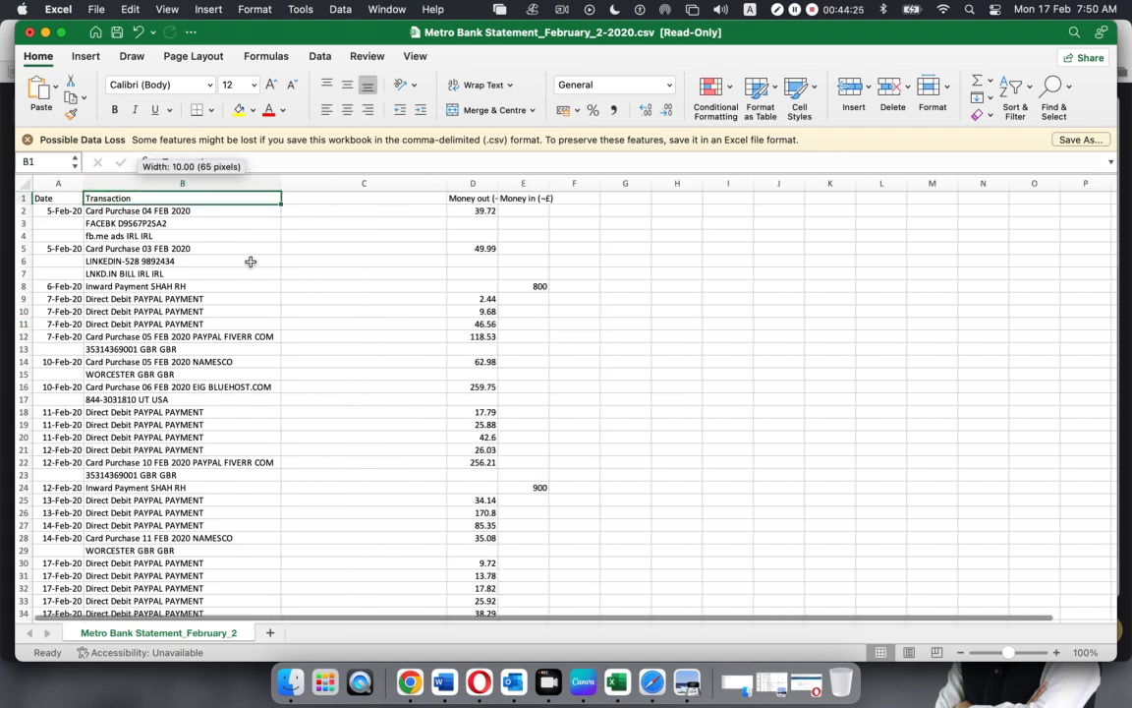
left_click(320, 183)
right_click(320, 183)
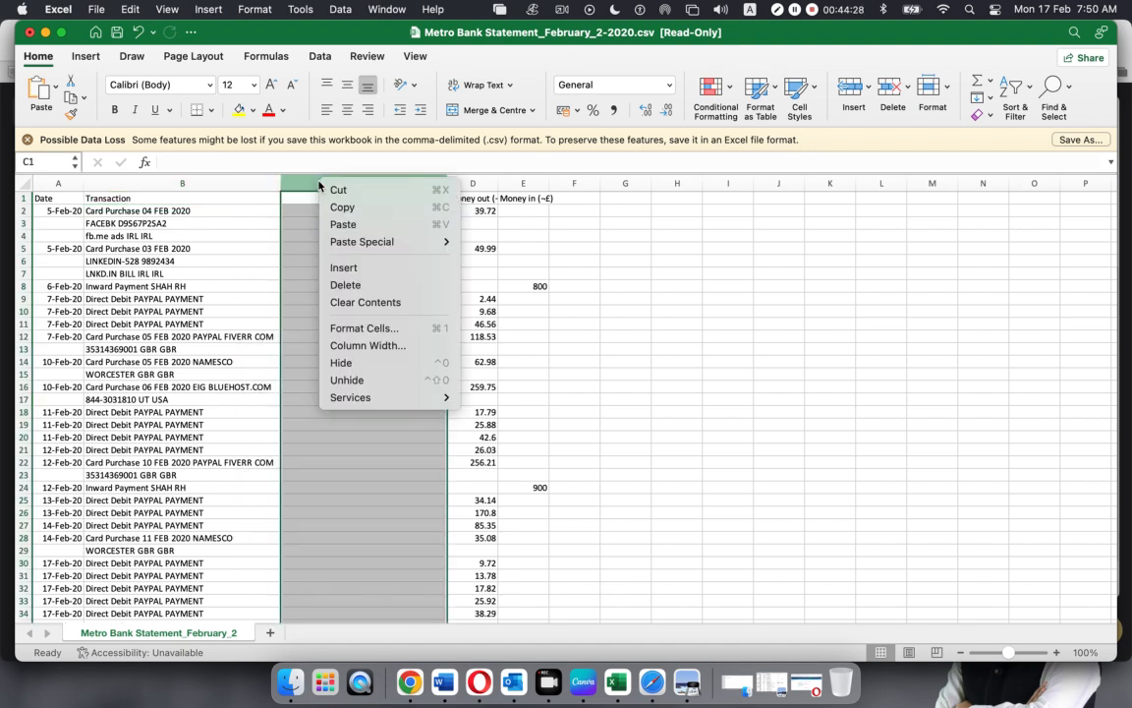
left_click(345, 285)
left_click(715, 449)
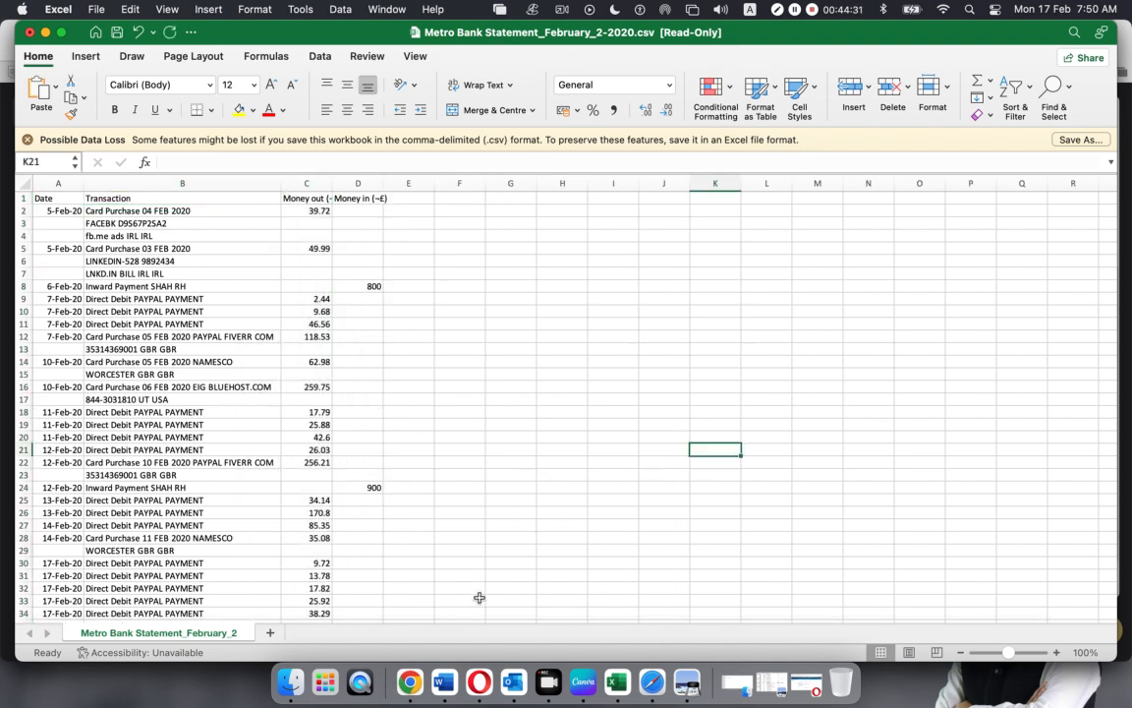
Leave the current Google Meet call and start an instant meeting with camera and microphone allowed
left_click(649, 674)
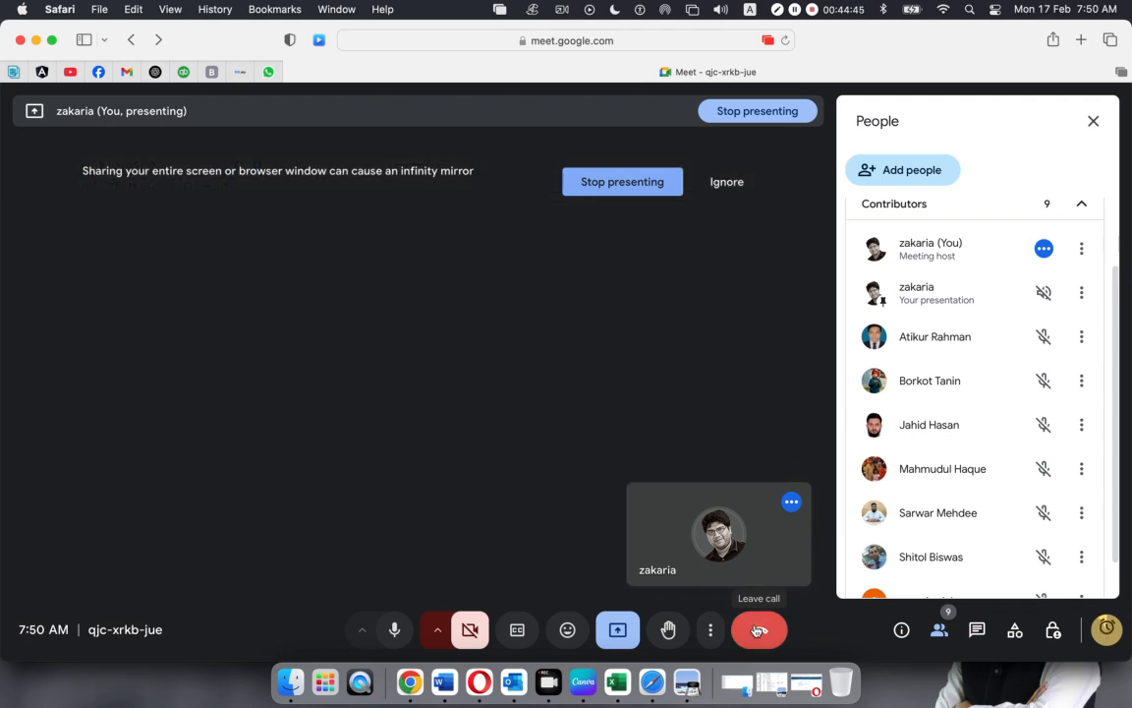
left_click(757, 630)
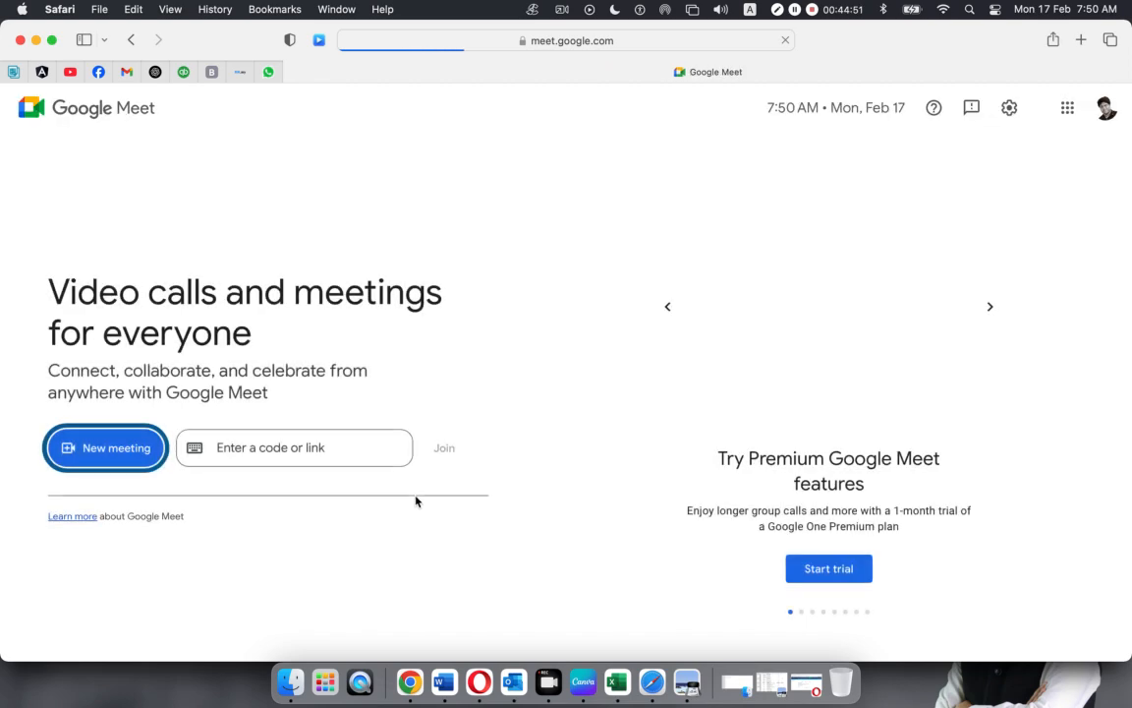
left_click(120, 456)
left_click(138, 529)
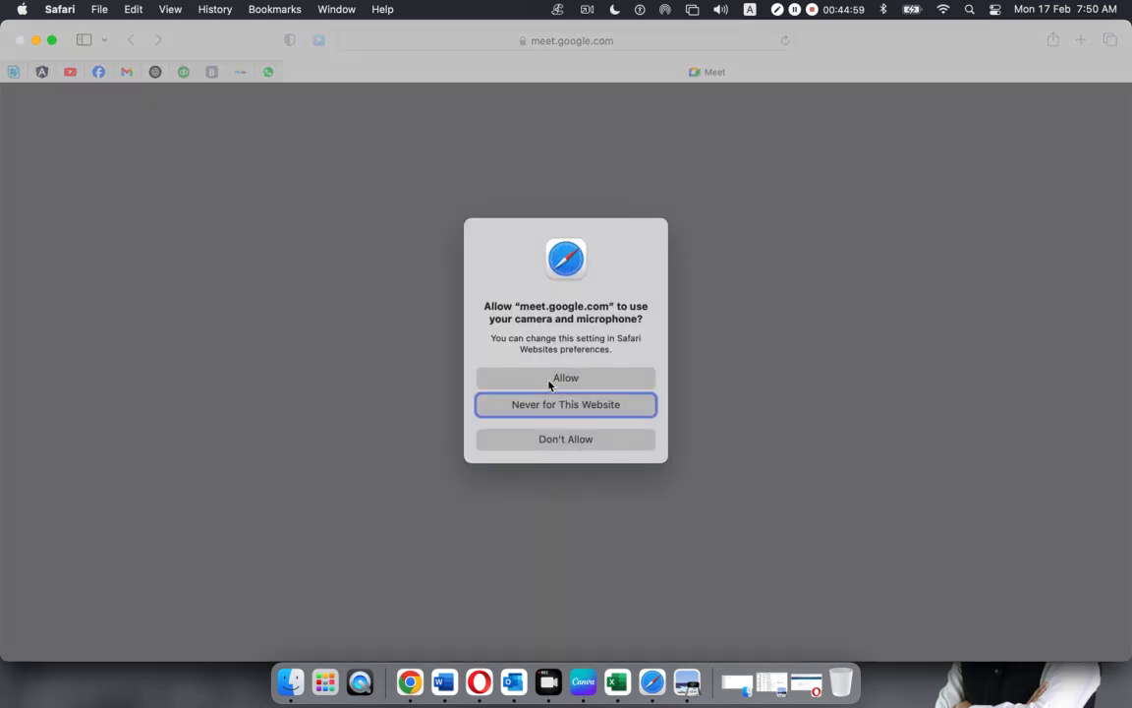
left_click(550, 381)
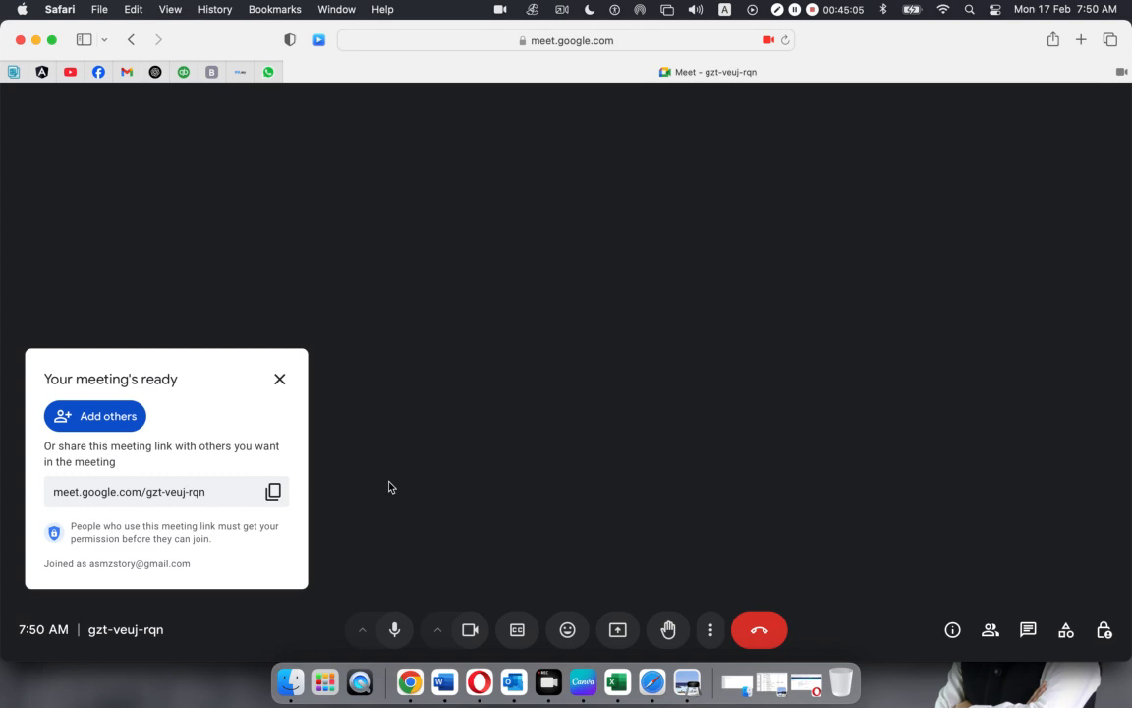
Copy the meeting link, turn the camera off, and switch to Facebook
left_click(274, 493)
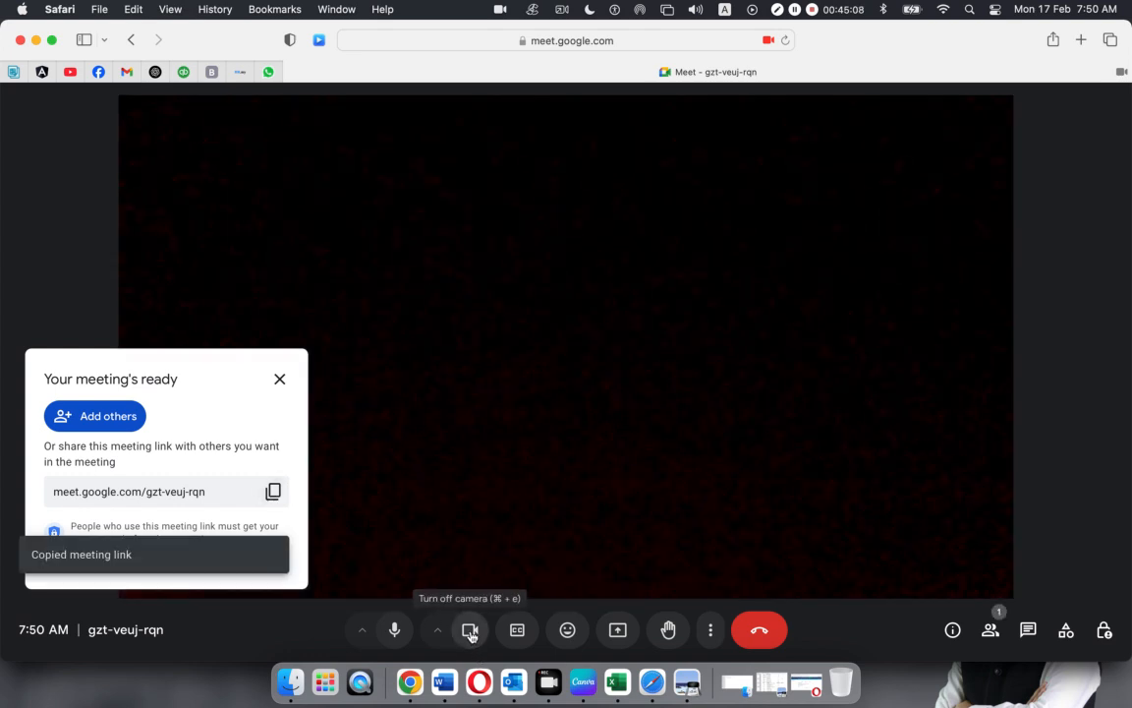
left_click(470, 632)
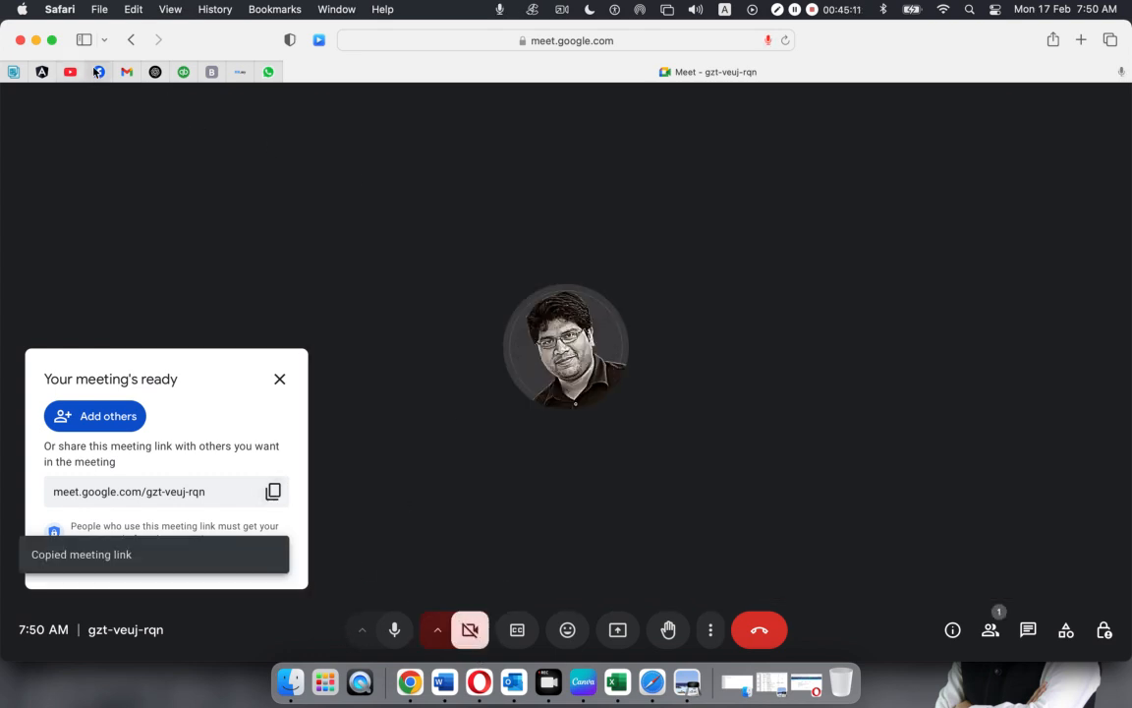
left_click(98, 71)
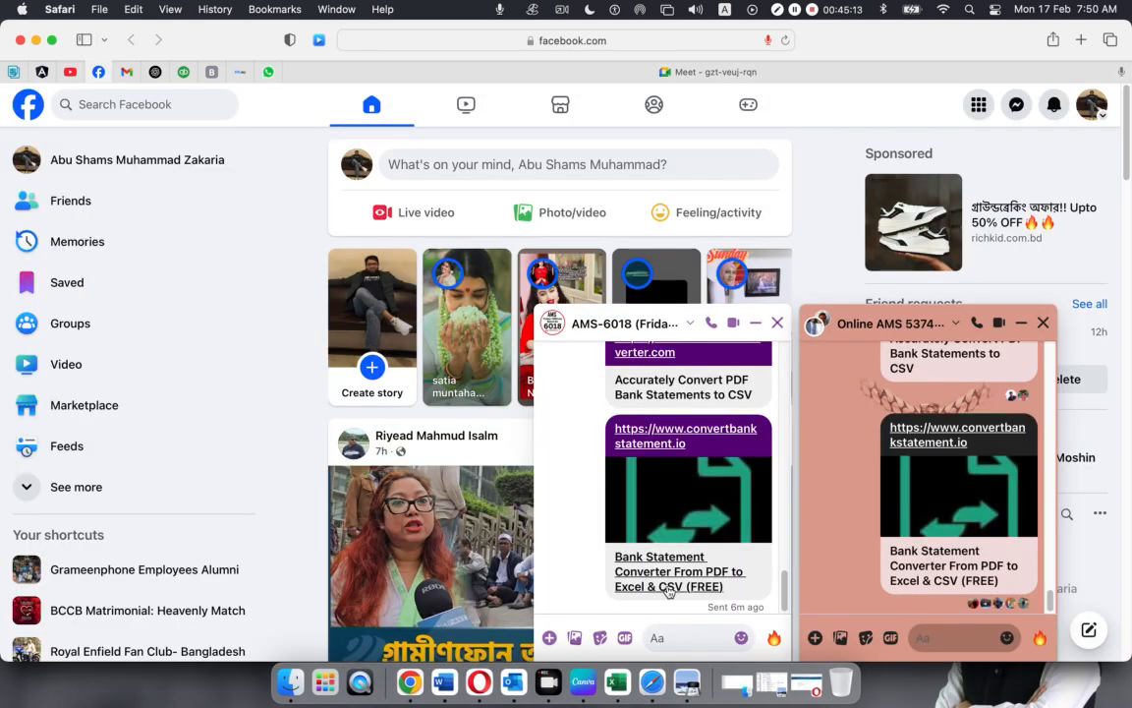
Paste and send the Google Meet link in both Messenger chats, then return to the Meet tab
left_click(667, 637)
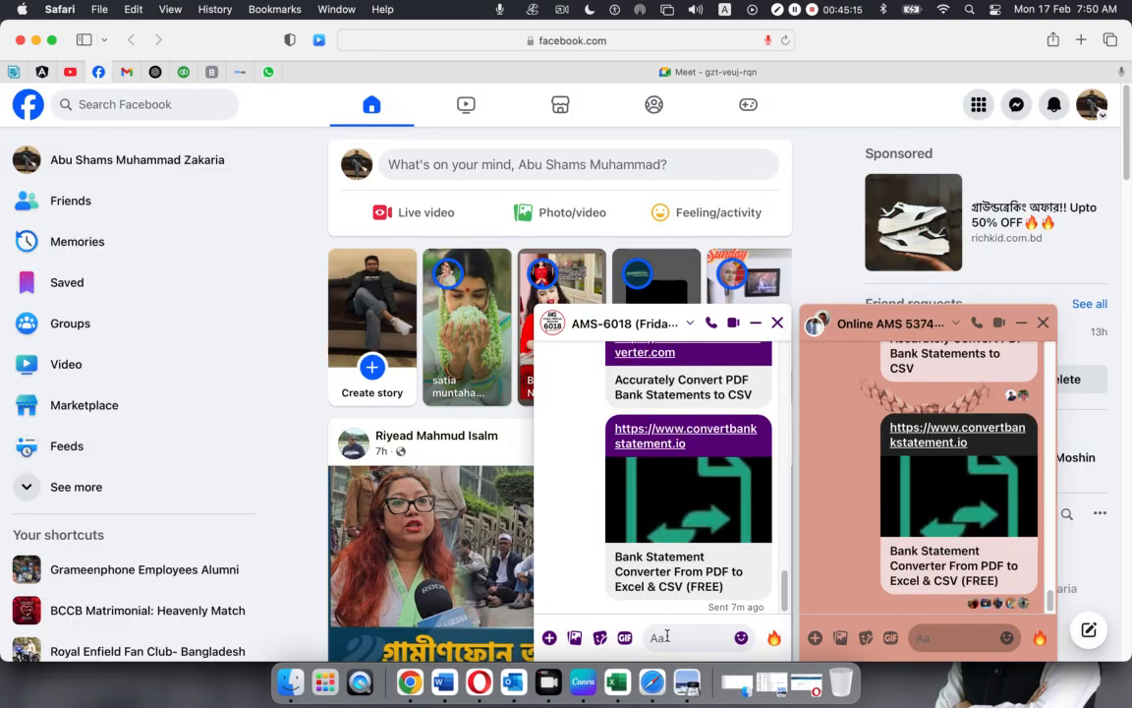
key("super+v")
left_click(957, 639)
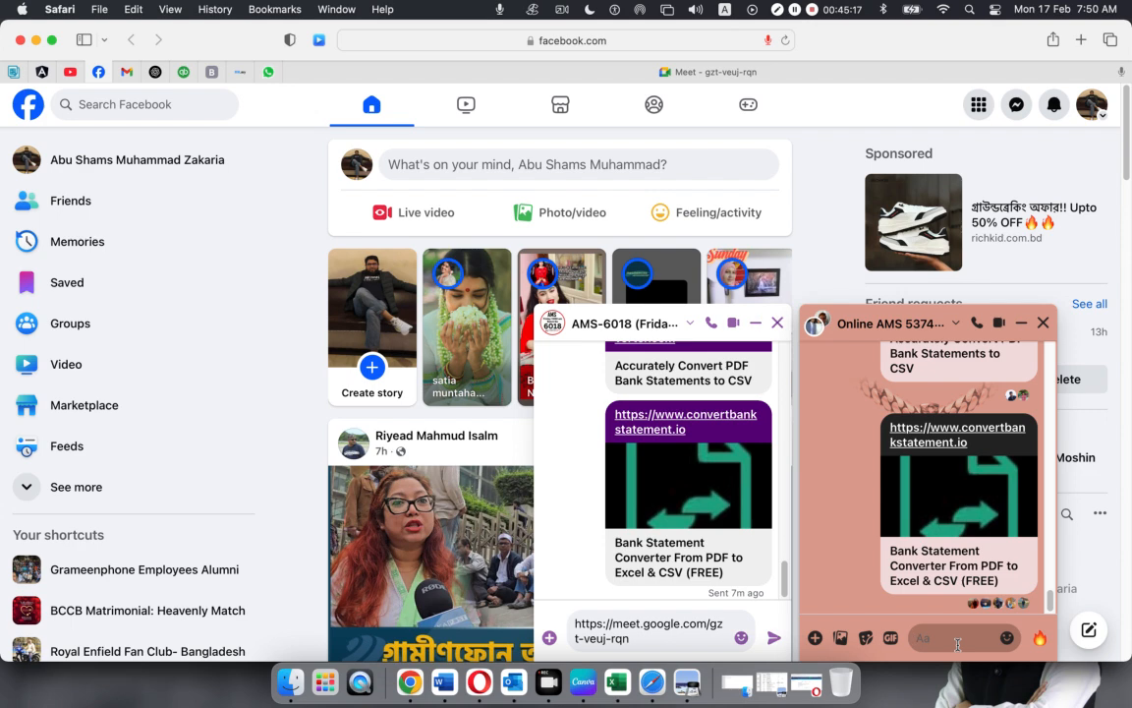
key("super+v")
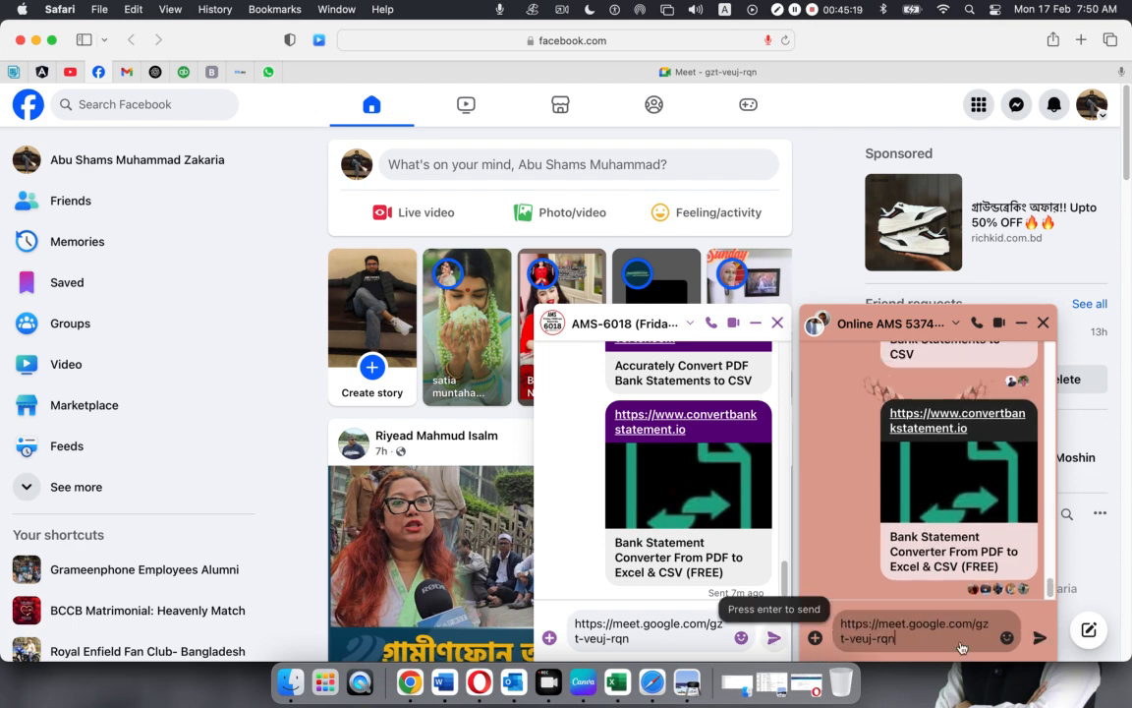
left_click(773, 641)
key("Return")
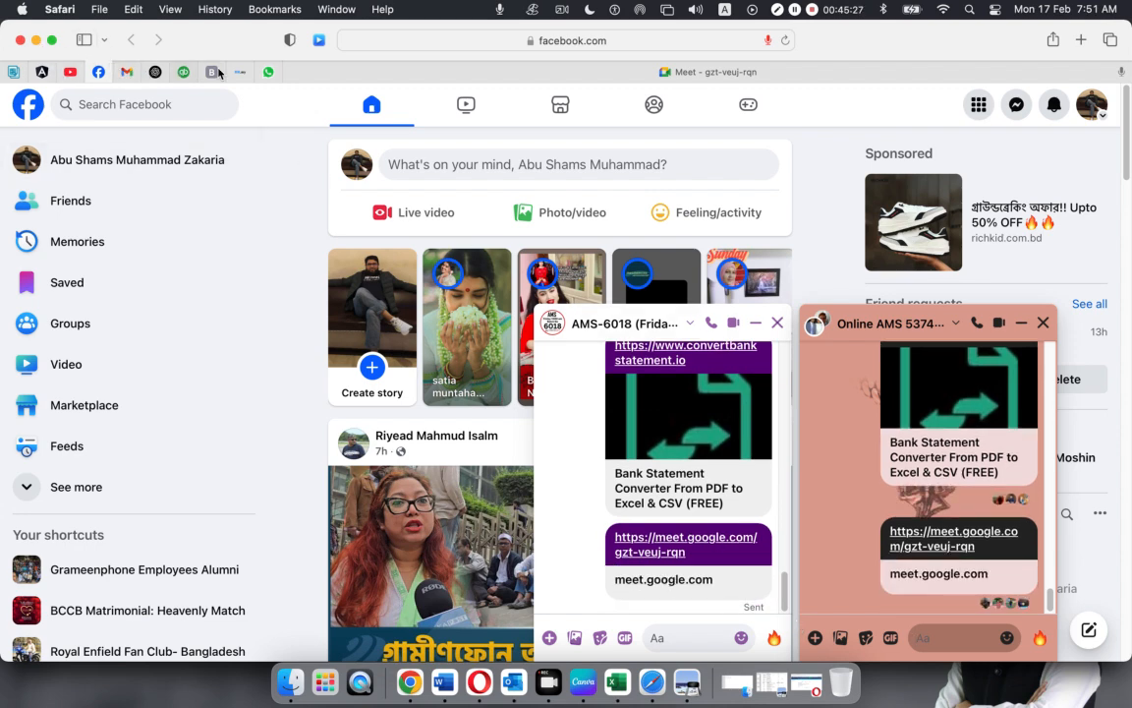
left_click(527, 73)
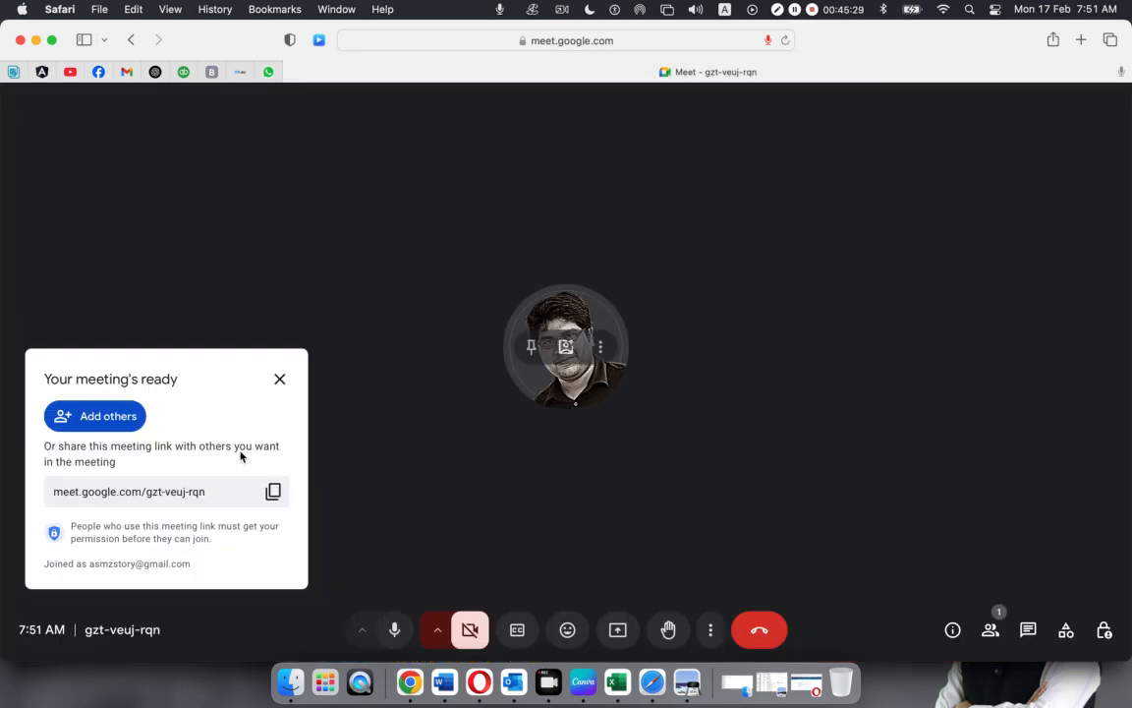
Dismiss the meeting-ready notice and admit all waiting people from the People panel
left_click(279, 381)
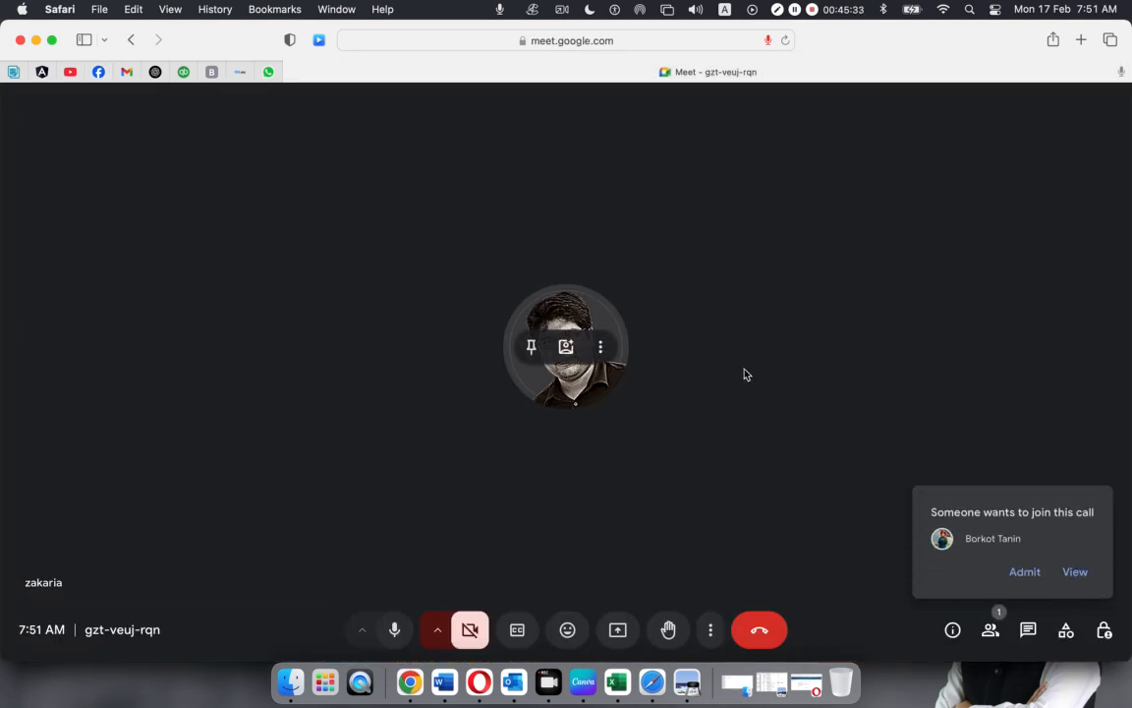
left_click(1024, 571)
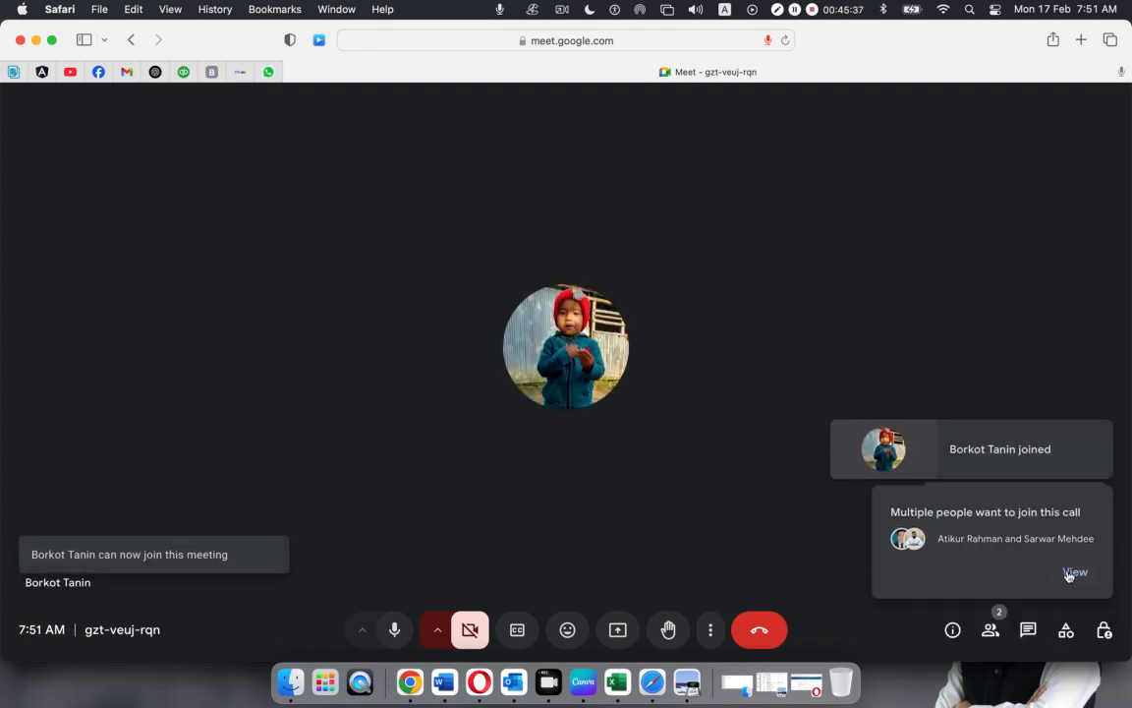
left_click(1073, 572)
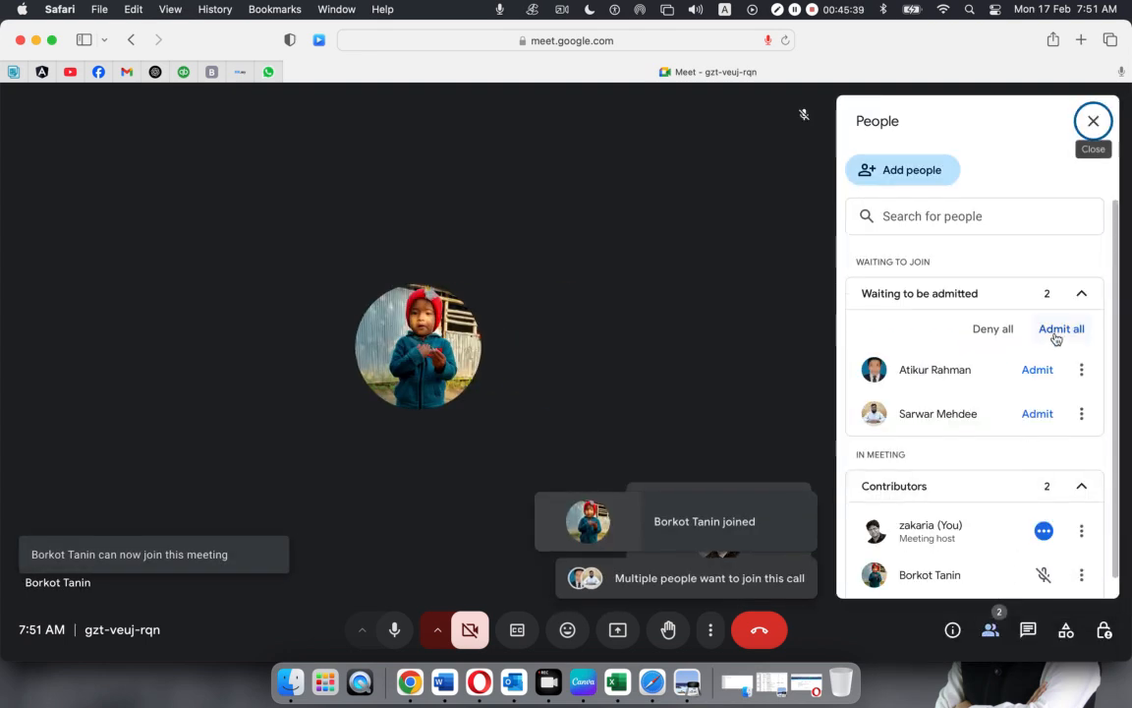
left_click(1058, 332)
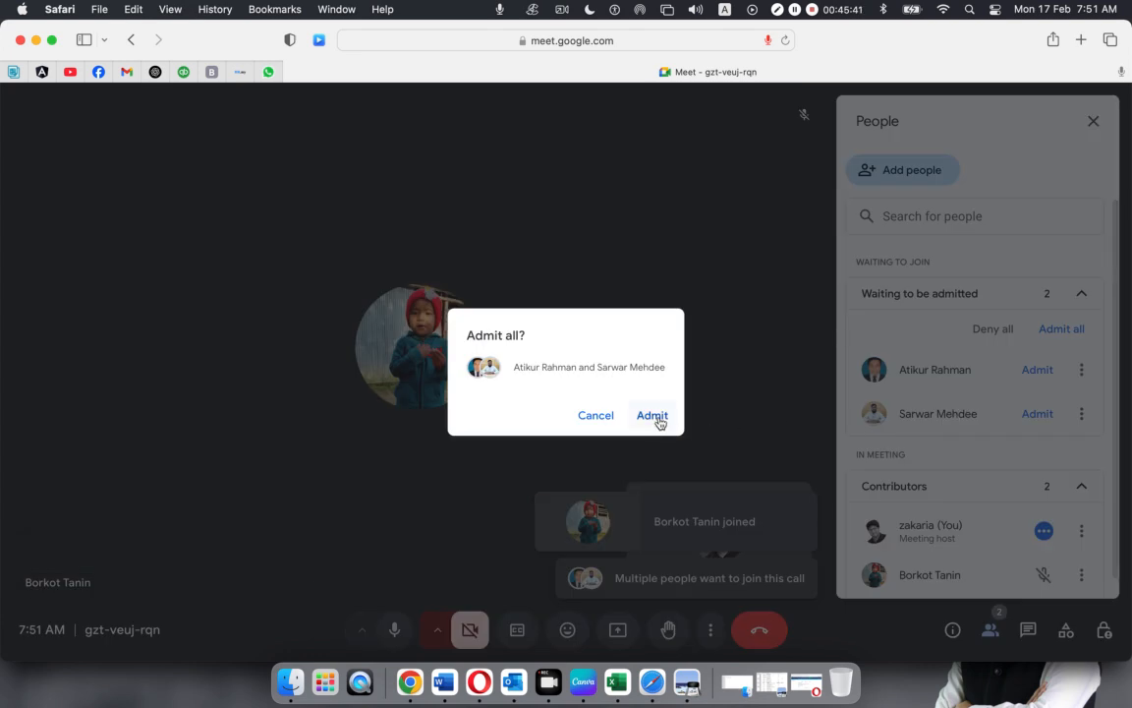
left_click(652, 416)
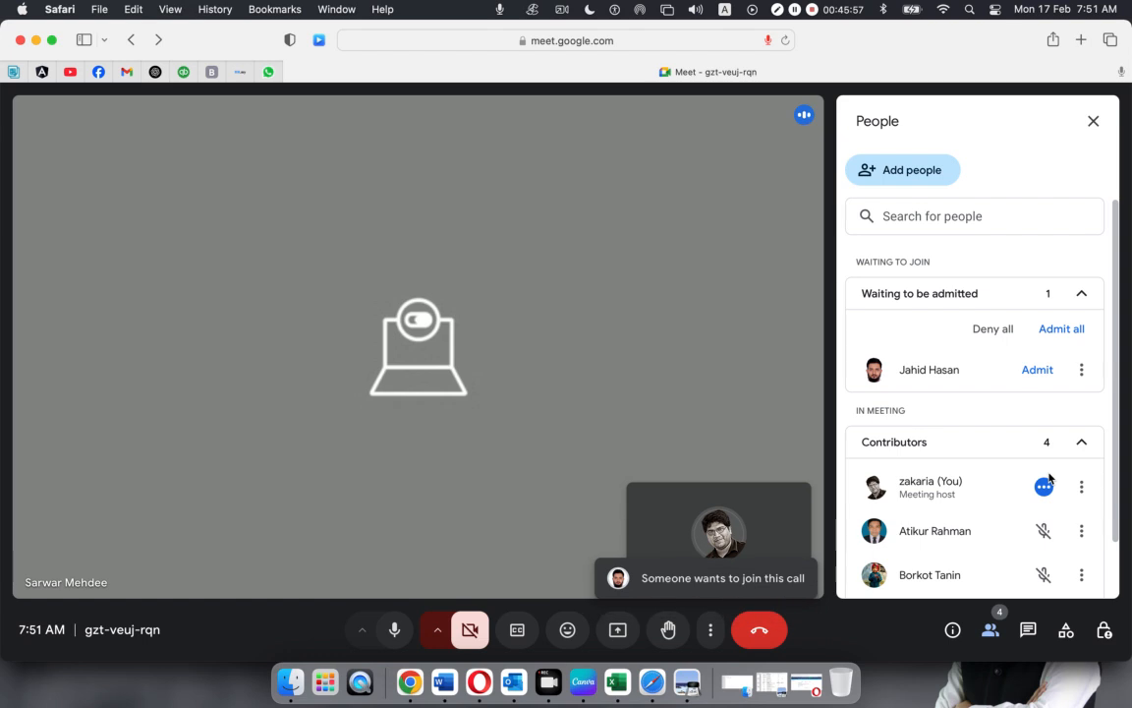
left_click(1032, 371)
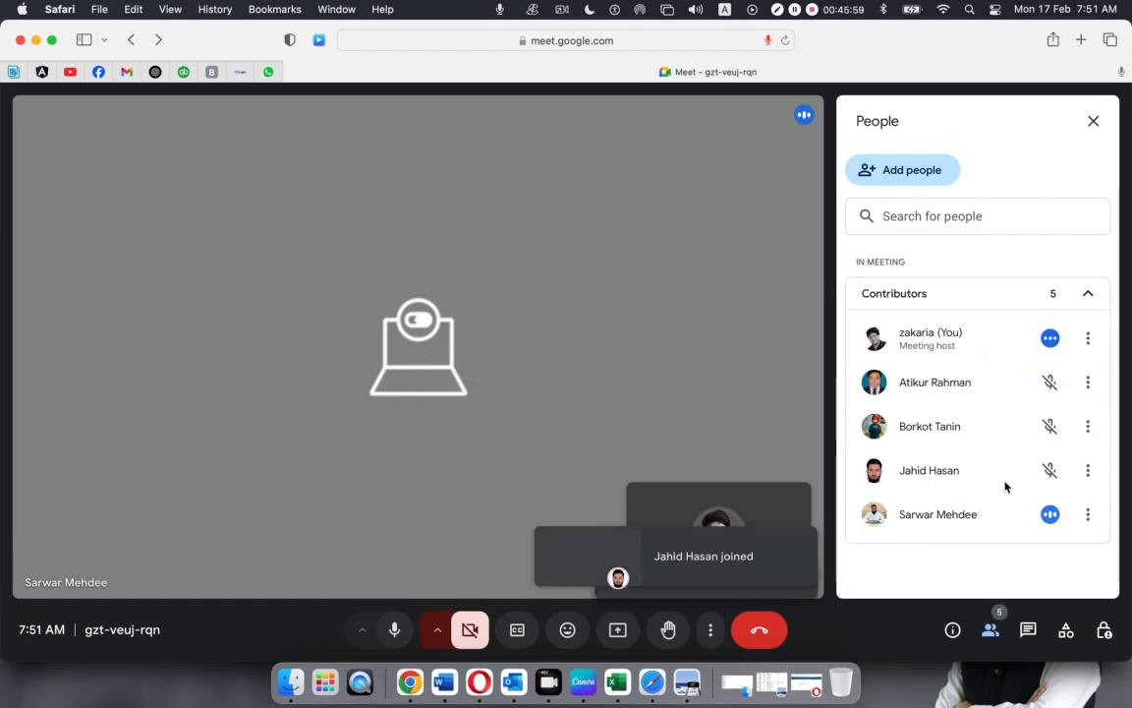
left_click(1035, 371)
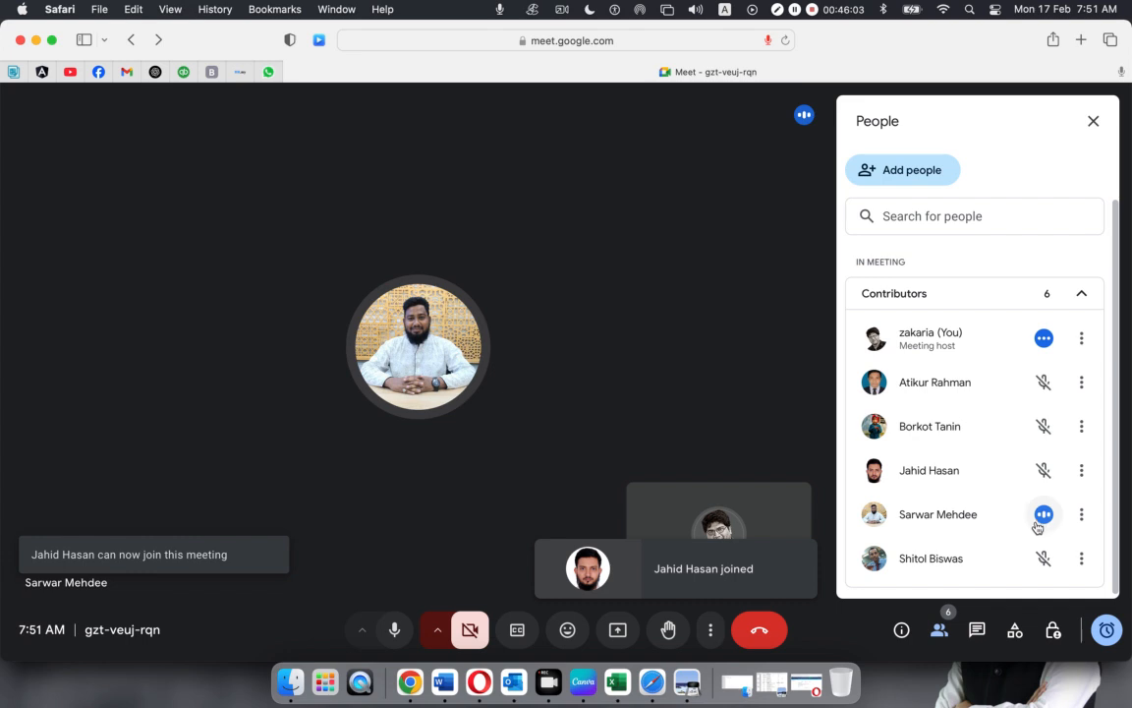
Mute one participant's microphone for everyone
left_click(1043, 515)
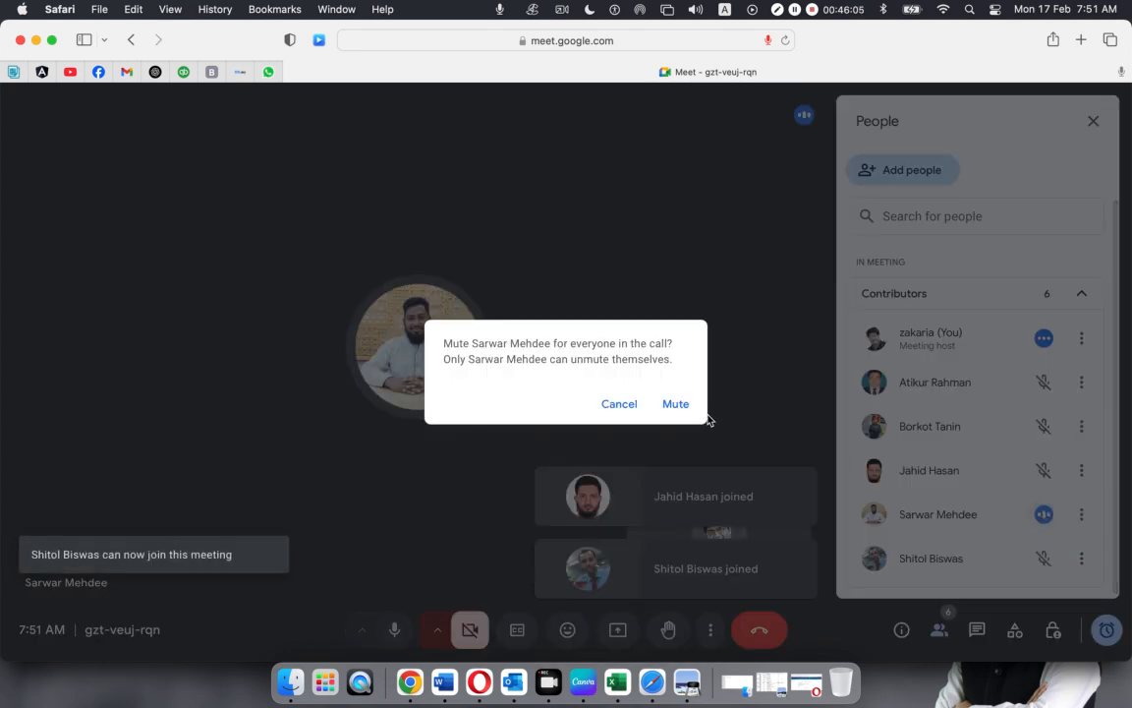
left_click(677, 406)
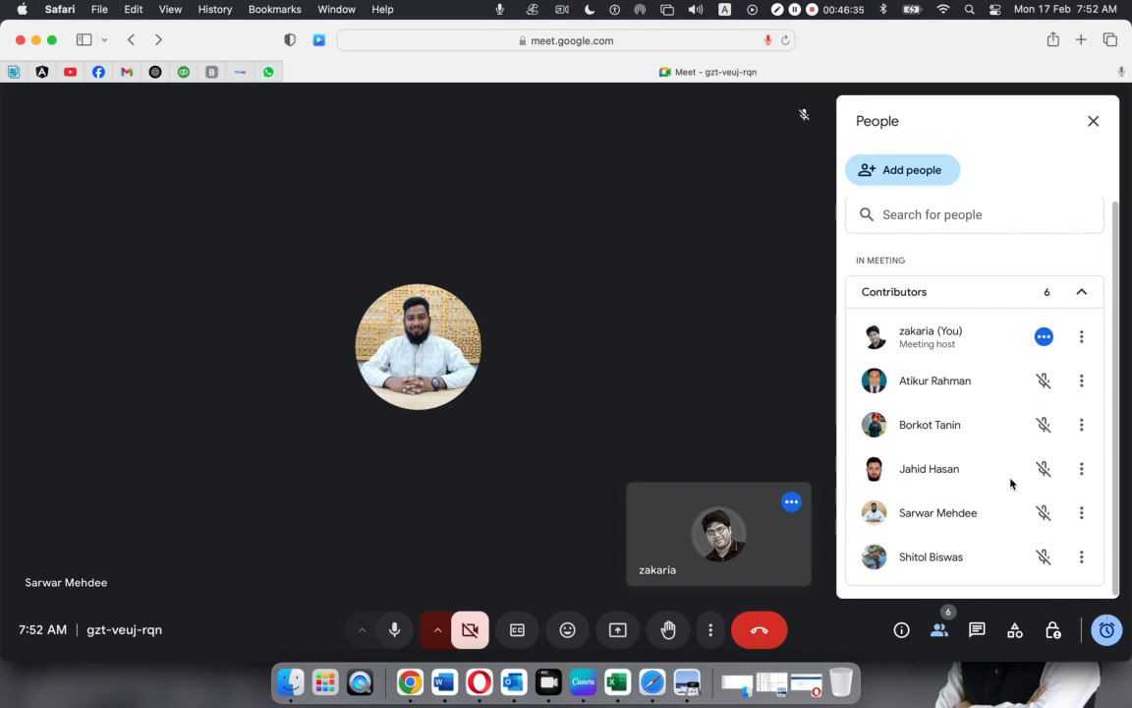
scroll(961, 460, "up", 1)
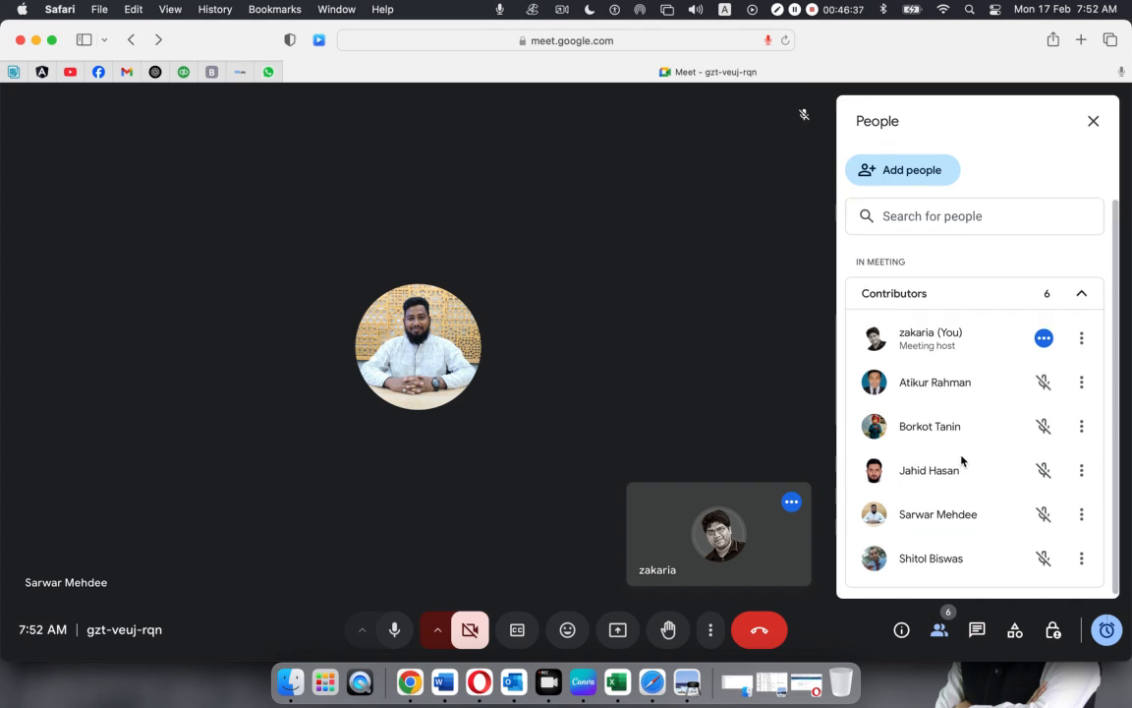
scroll(1001, 482, "down", 1)
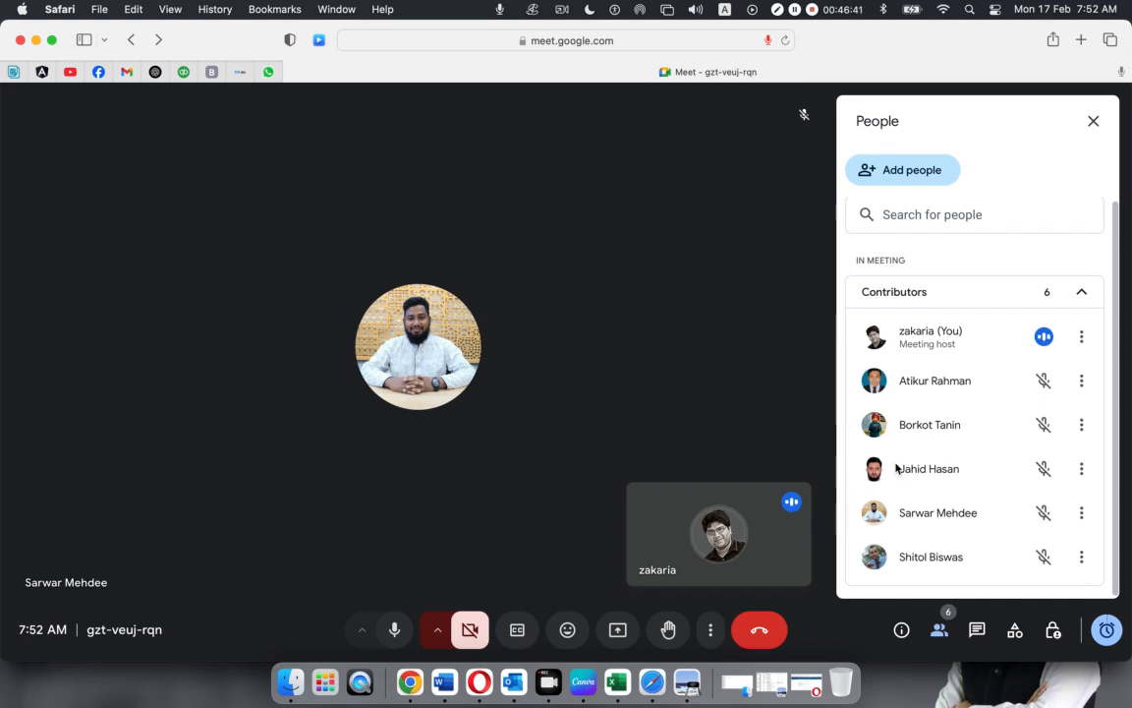
Present the screen in Google Meet with screen-capture permission granted, then hide the Opera Xero window
left_click(617, 630)
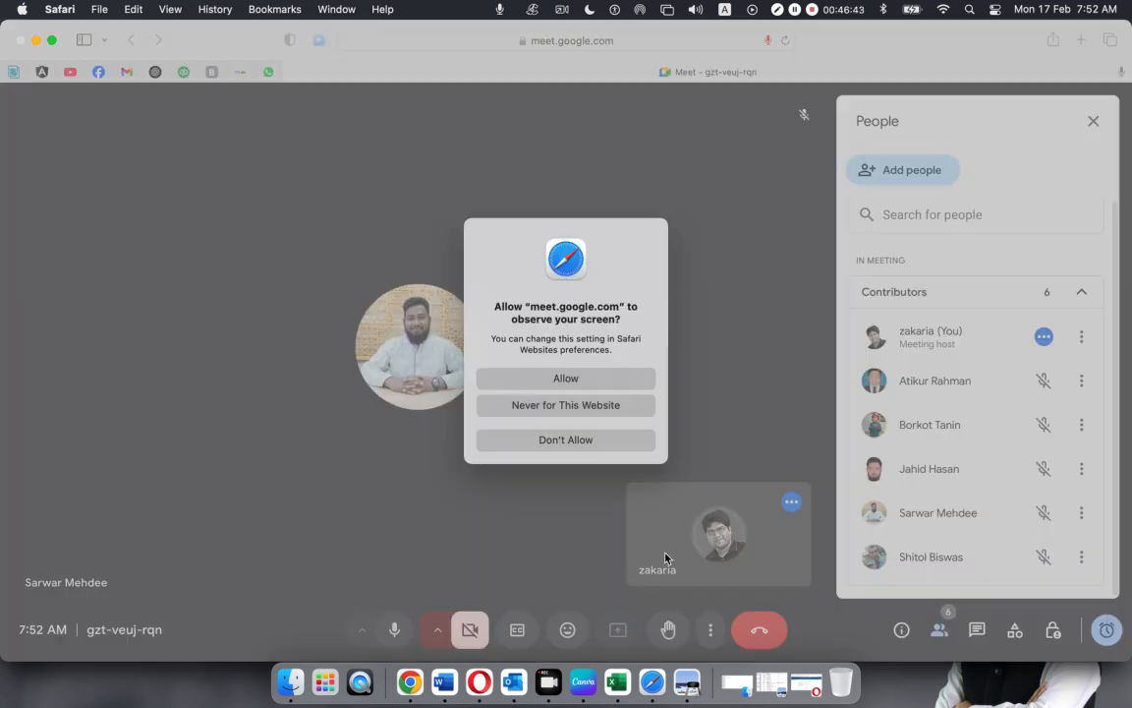
left_click(490, 377)
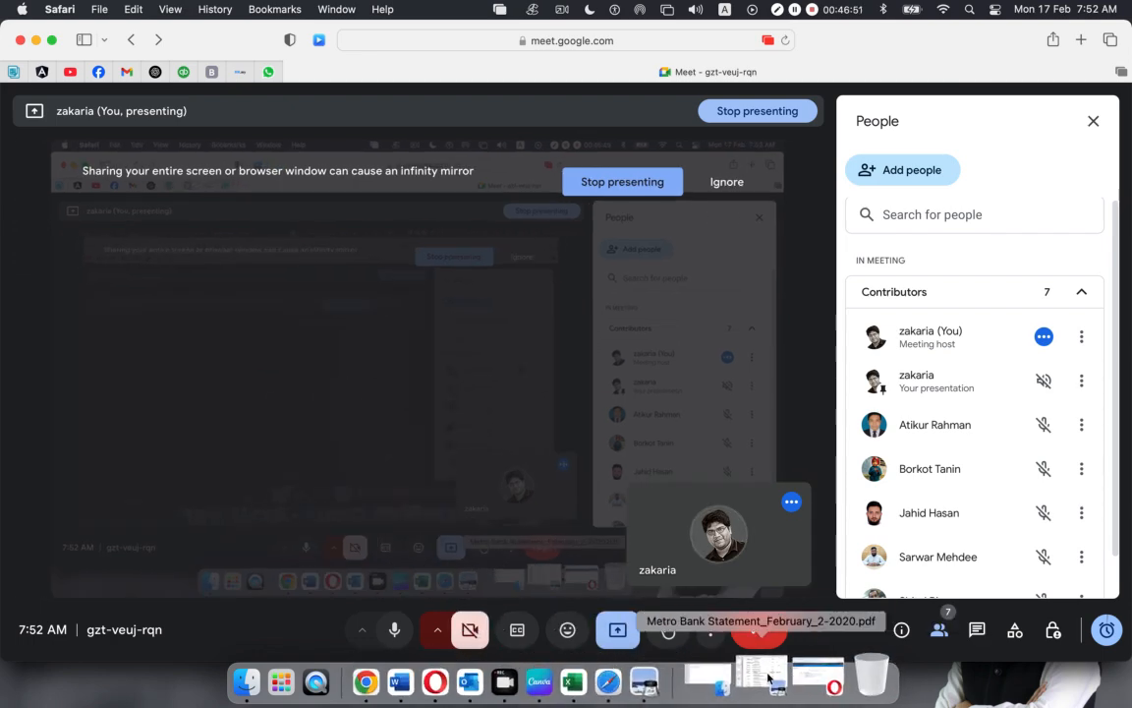
left_click(476, 674)
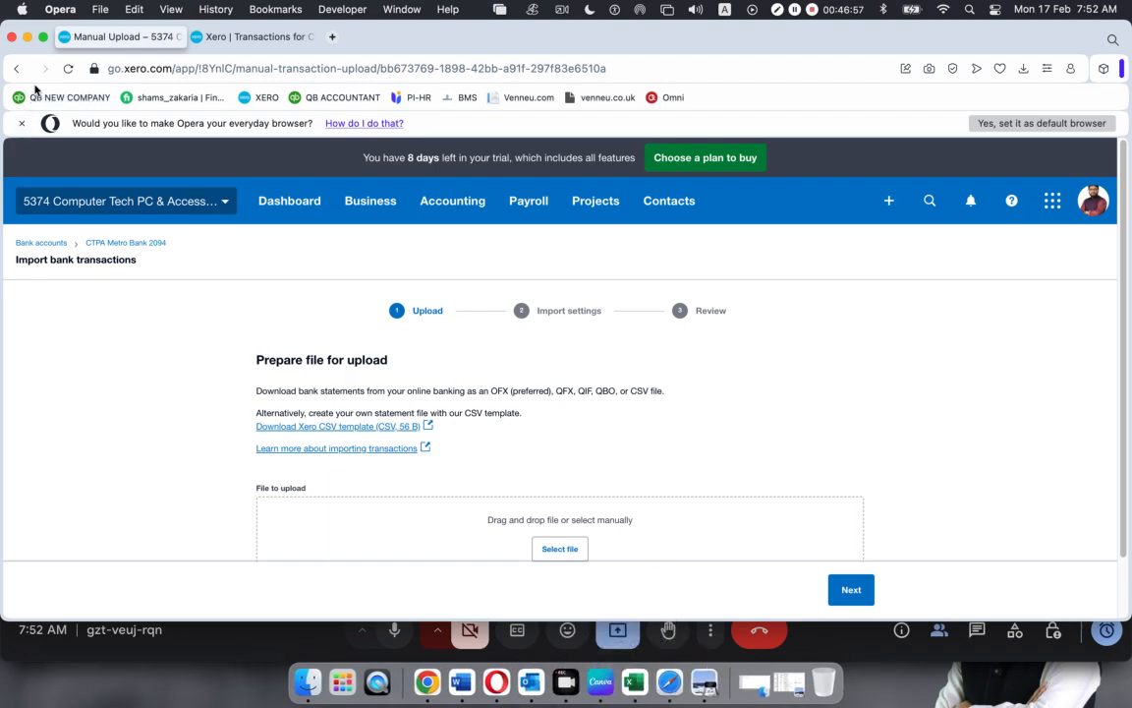
left_click(27, 37)
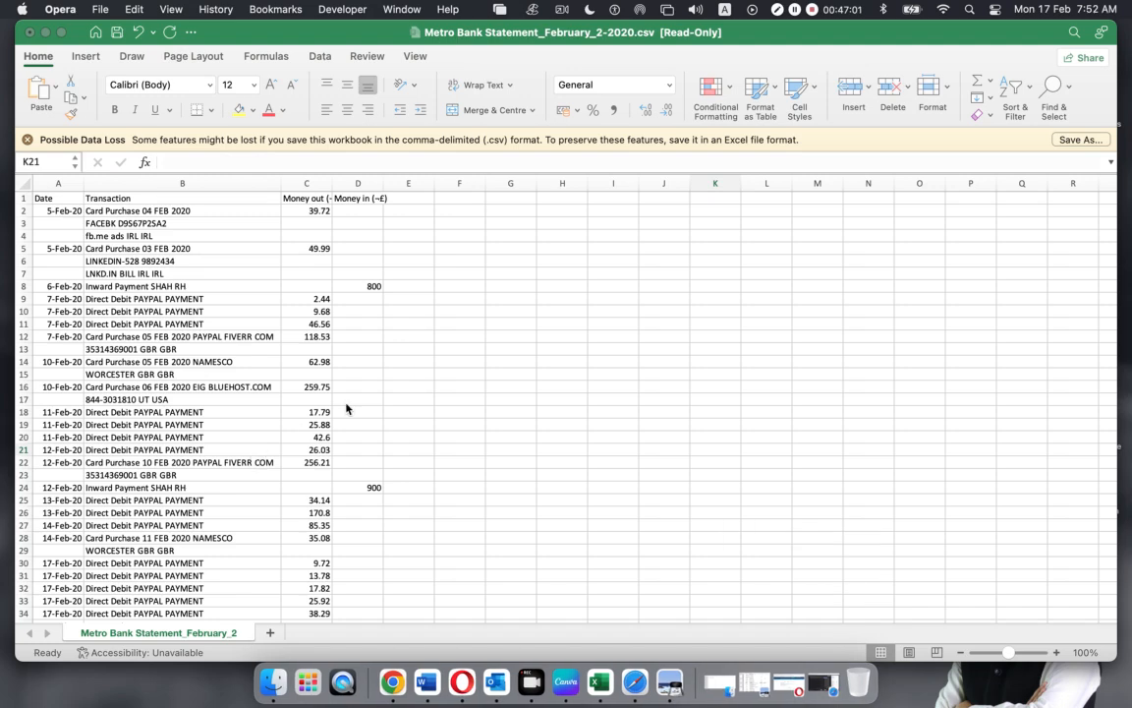
left_click(457, 382)
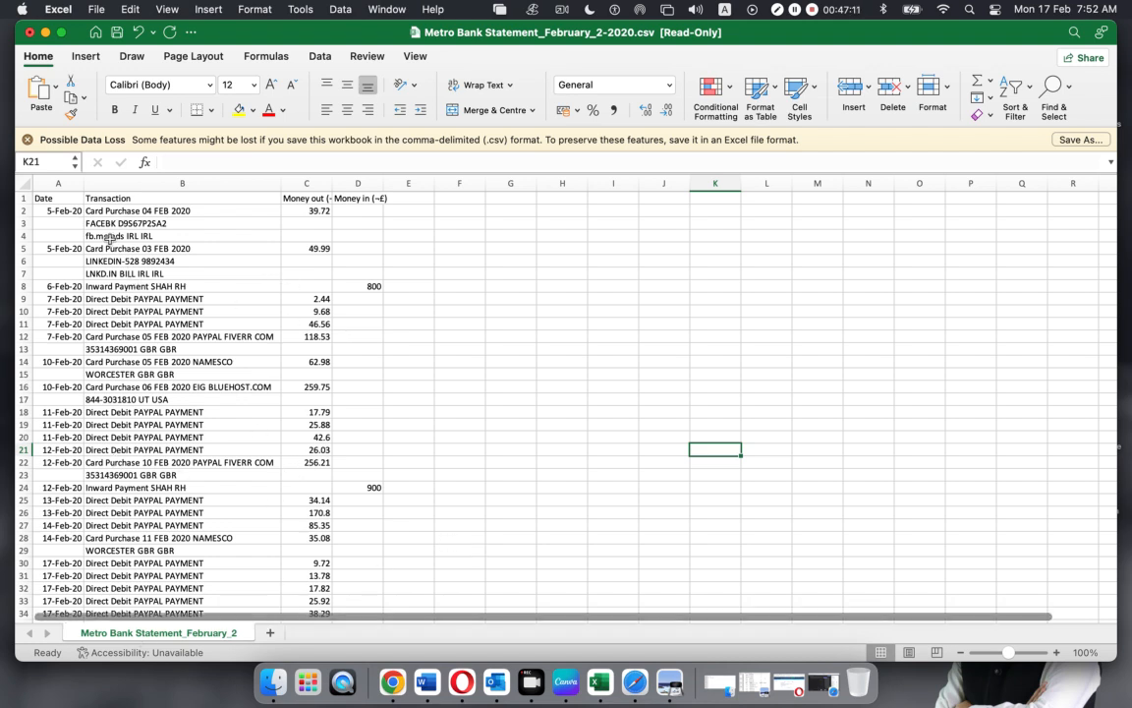
scroll(110, 238, "down", 1)
left_click_drag(108, 207, 109, 234)
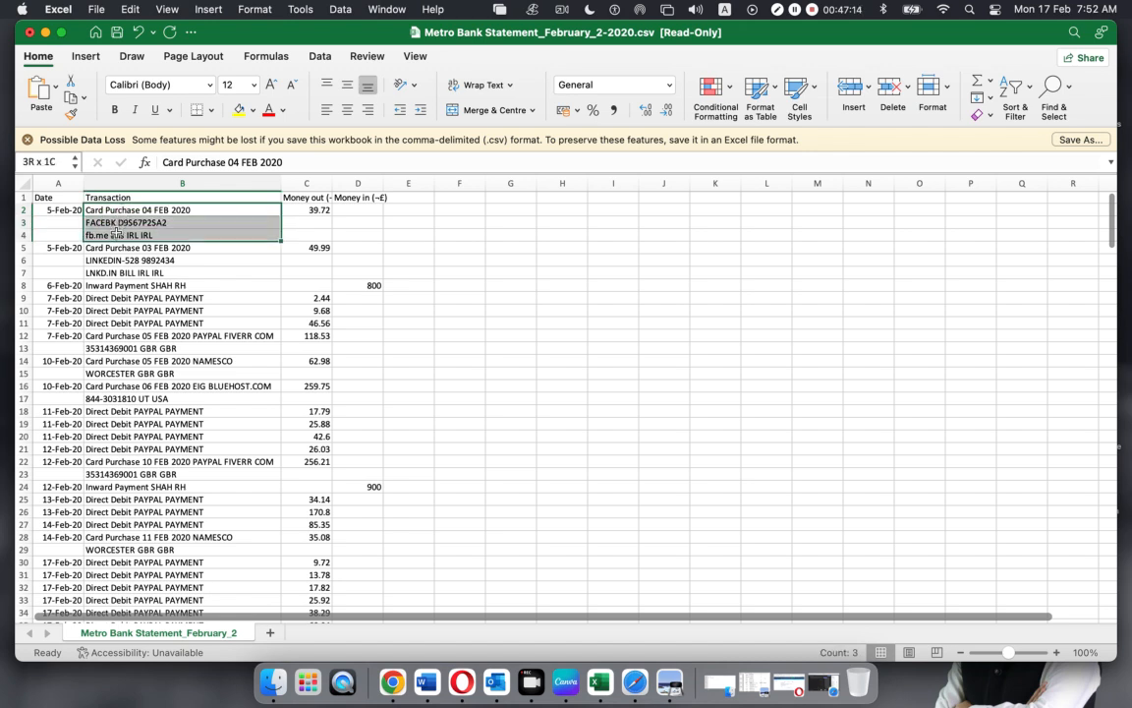
left_click(59, 211)
left_click_drag(115, 210, 110, 234)
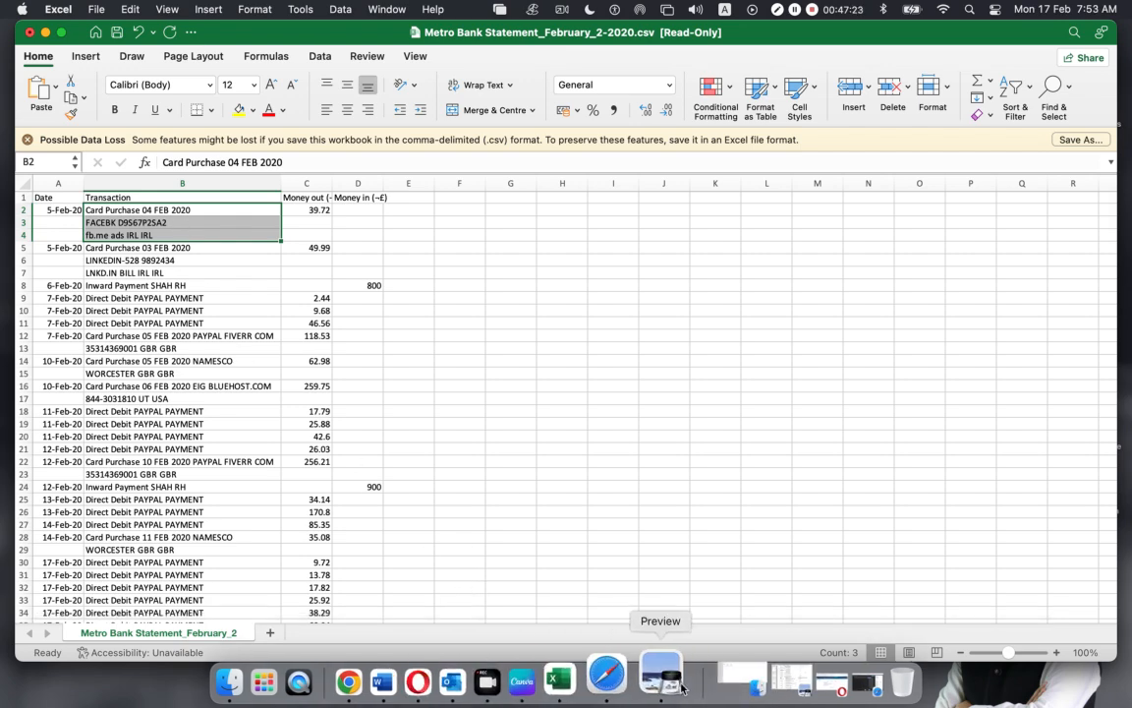
left_click(637, 679)
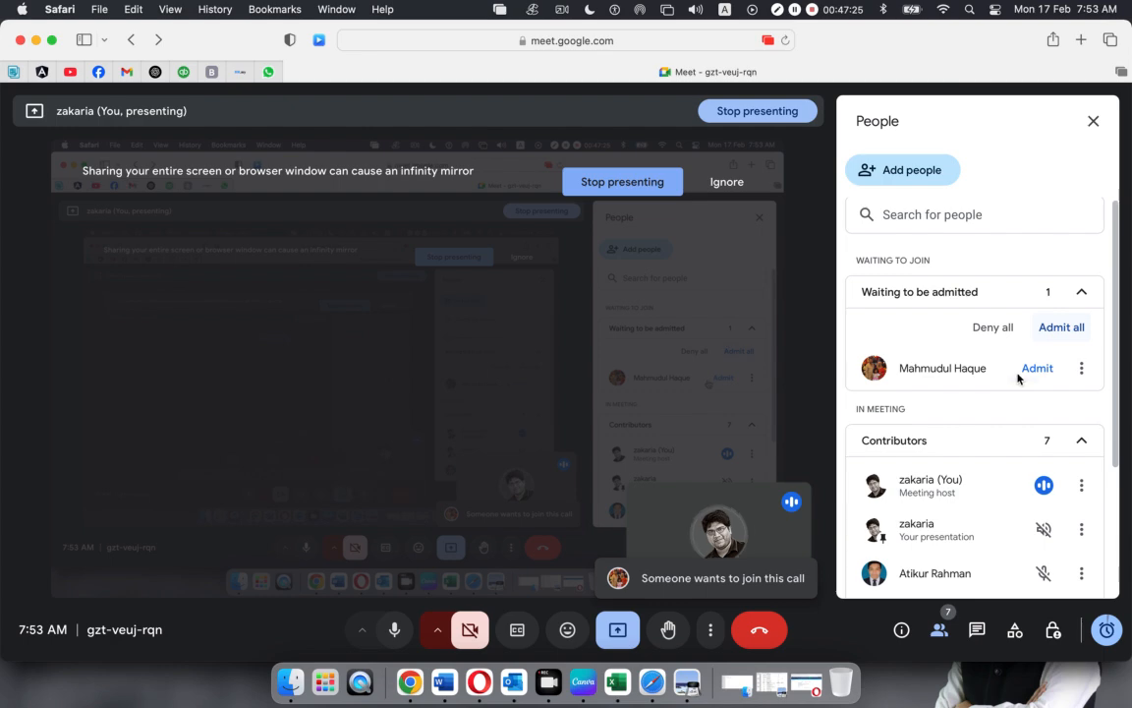
left_click(1035, 369)
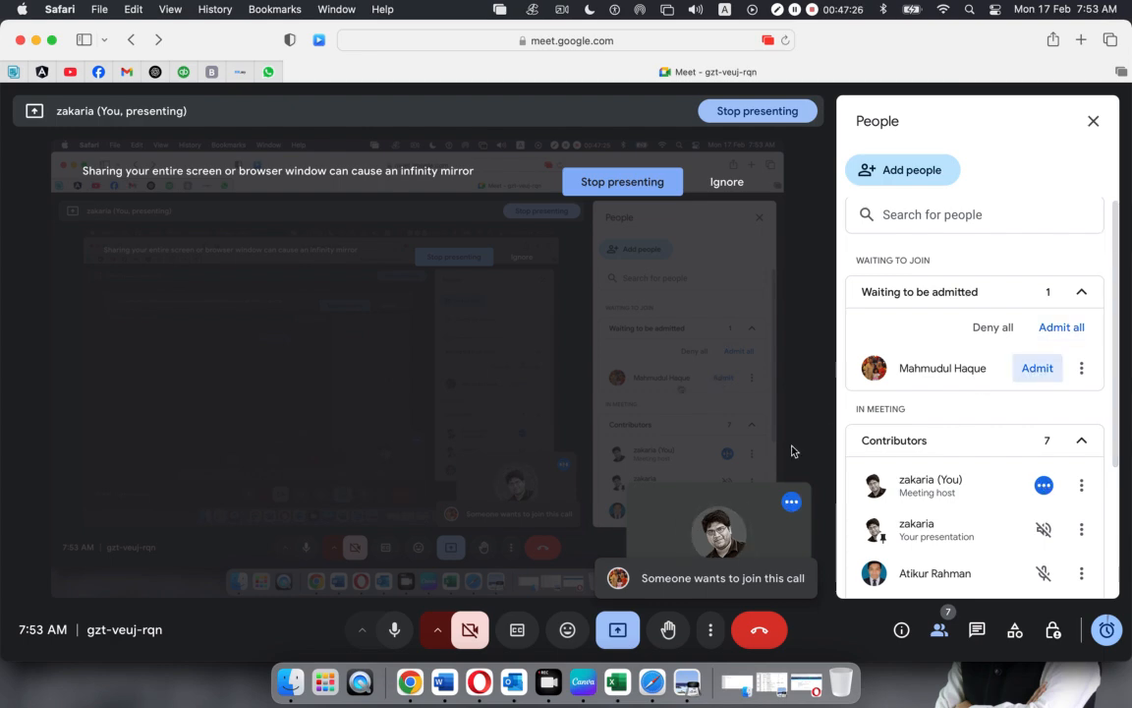
left_click(36, 41)
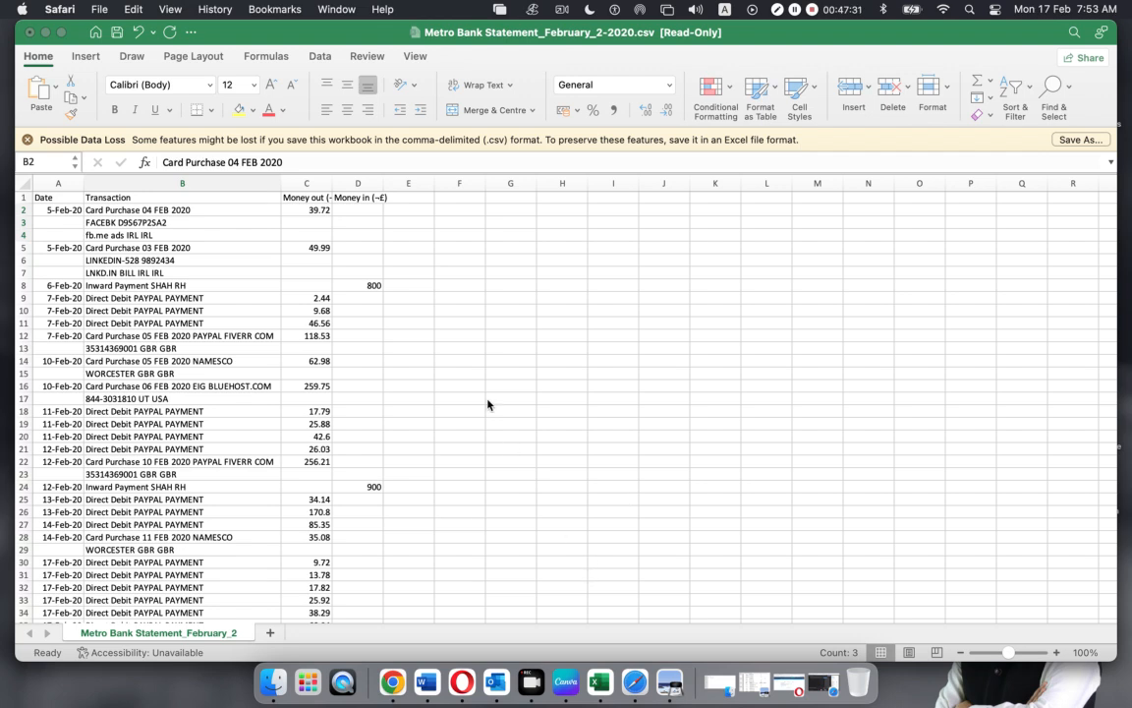
Review which transactions have three-line, two-line or single-line descriptions
left_click_drag(117, 251, 119, 268)
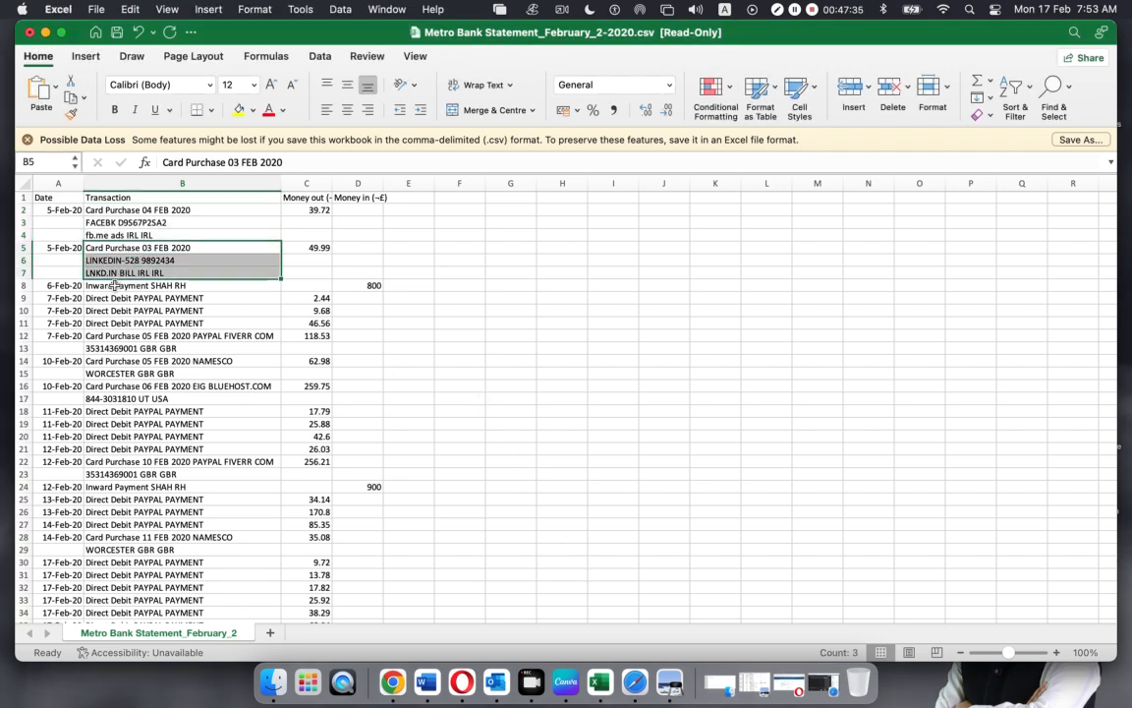
left_click(115, 285)
left_click_drag(105, 336, 103, 375)
left_click_drag(578, 375, 613, 375)
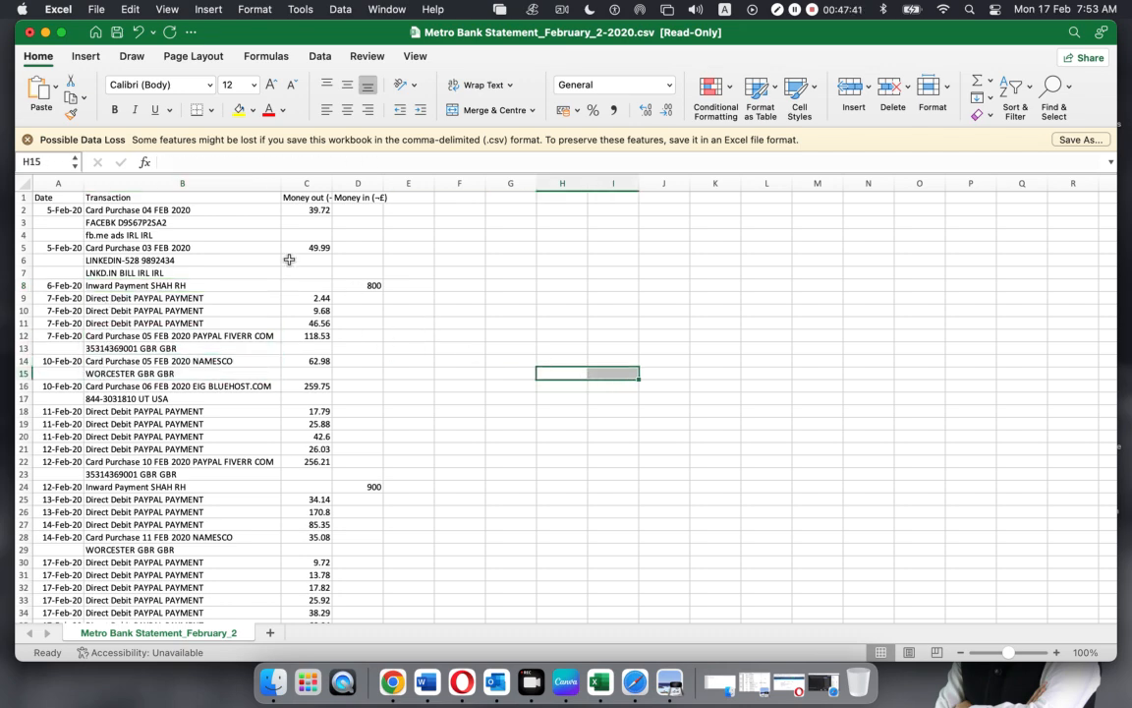
scroll(289, 260, "down", 5)
scroll(289, 260, "up", 5)
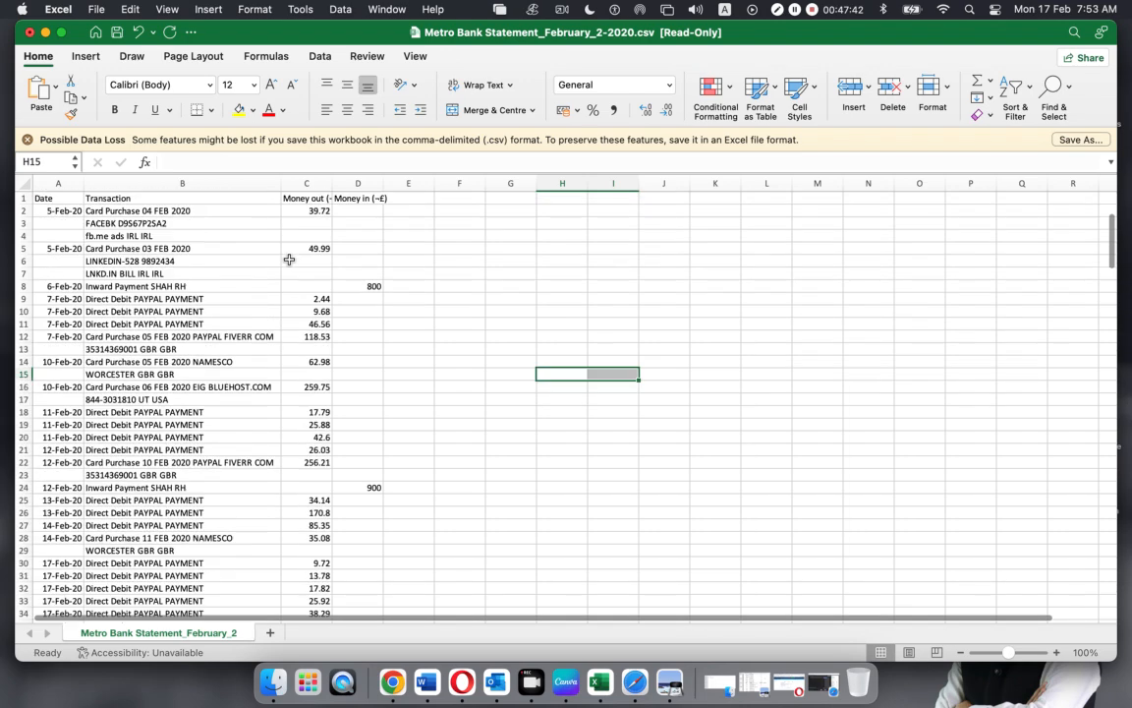
Insert an empty column before Money out, select its first row, and hide the Metro Bank window
right_click(293, 186)
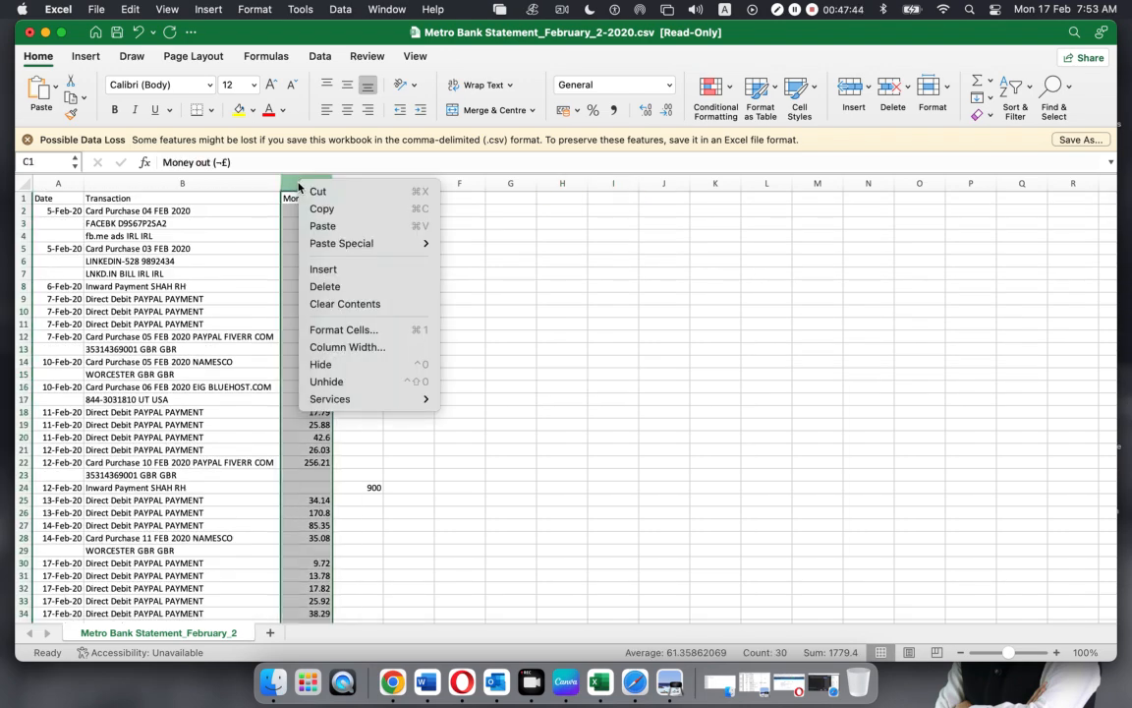
left_click(313, 269)
left_click(336, 273)
left_click(309, 199)
left_click(306, 215)
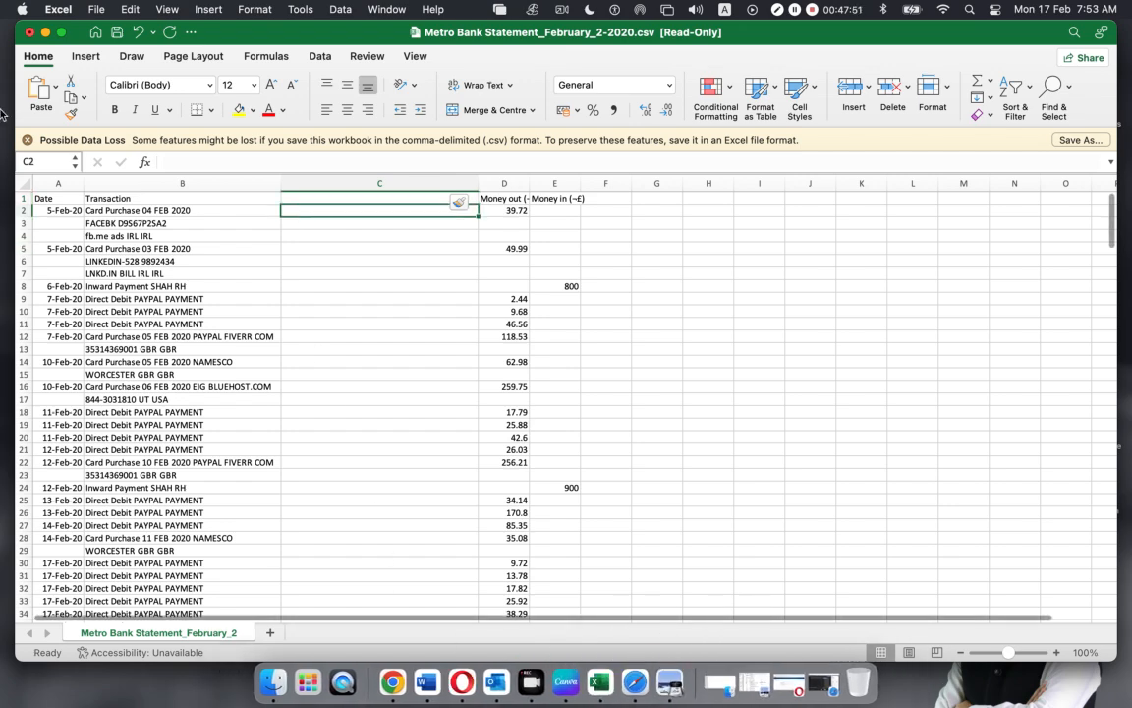
left_click(46, 32)
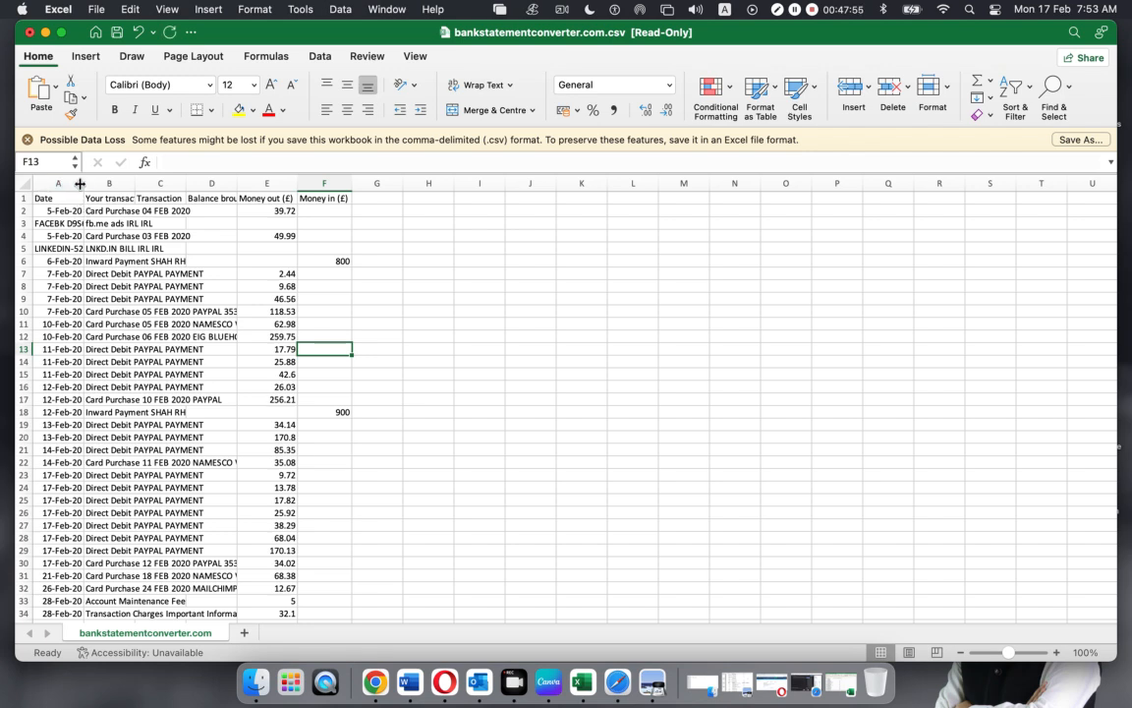
Widen columns A and D so descriptions like 'Card Purchase 05 FEB 2020 PAYPAL…' show more fully
left_click_drag(85, 179, 127, 183)
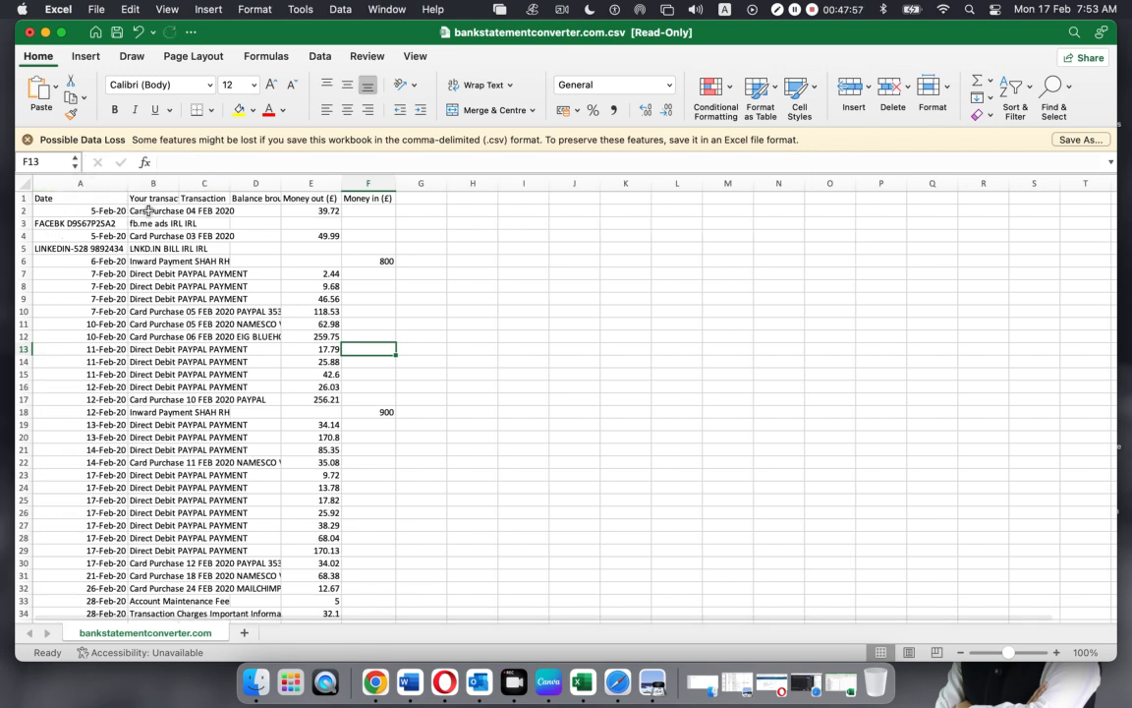
left_click(108, 212)
left_click(103, 248)
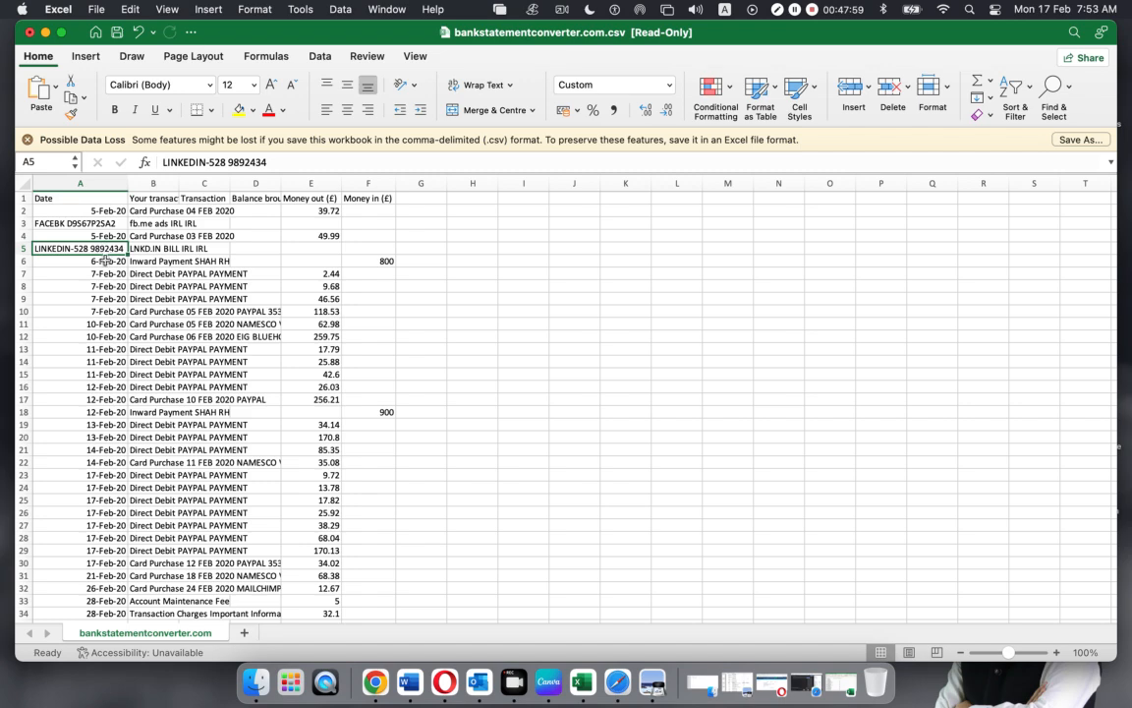
left_click_drag(282, 187, 334, 185)
scroll(205, 359, "down", 2)
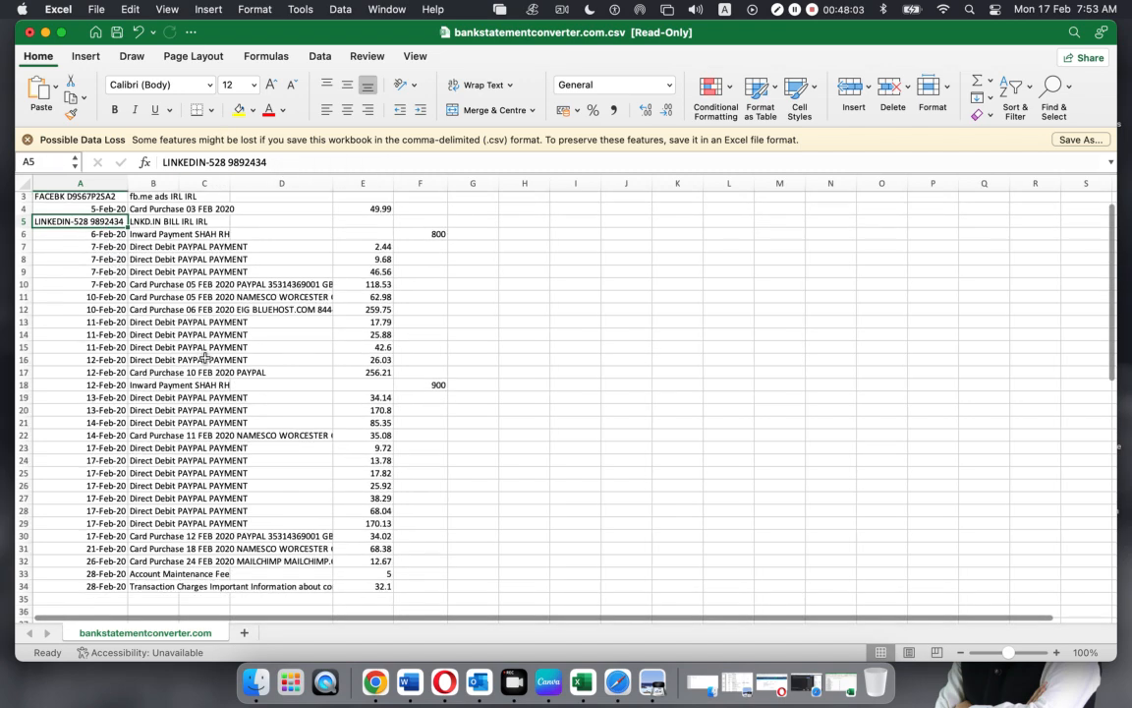
left_click_drag(181, 587, 137, 601)
left_click(519, 511)
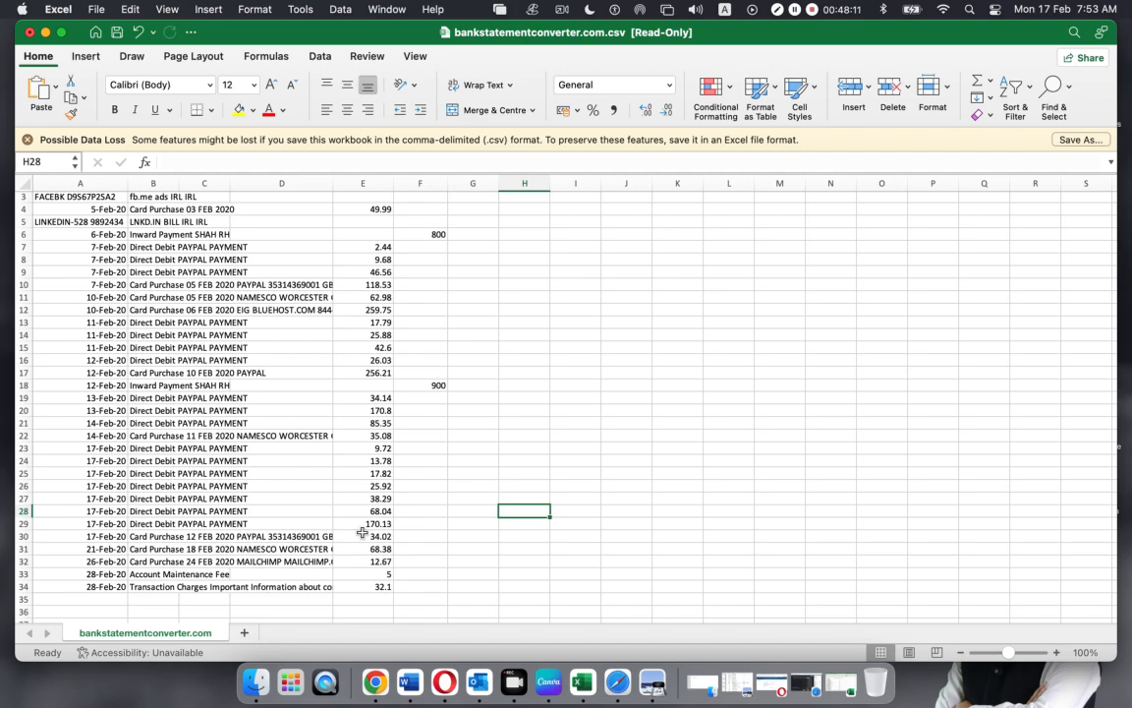
left_click(45, 33)
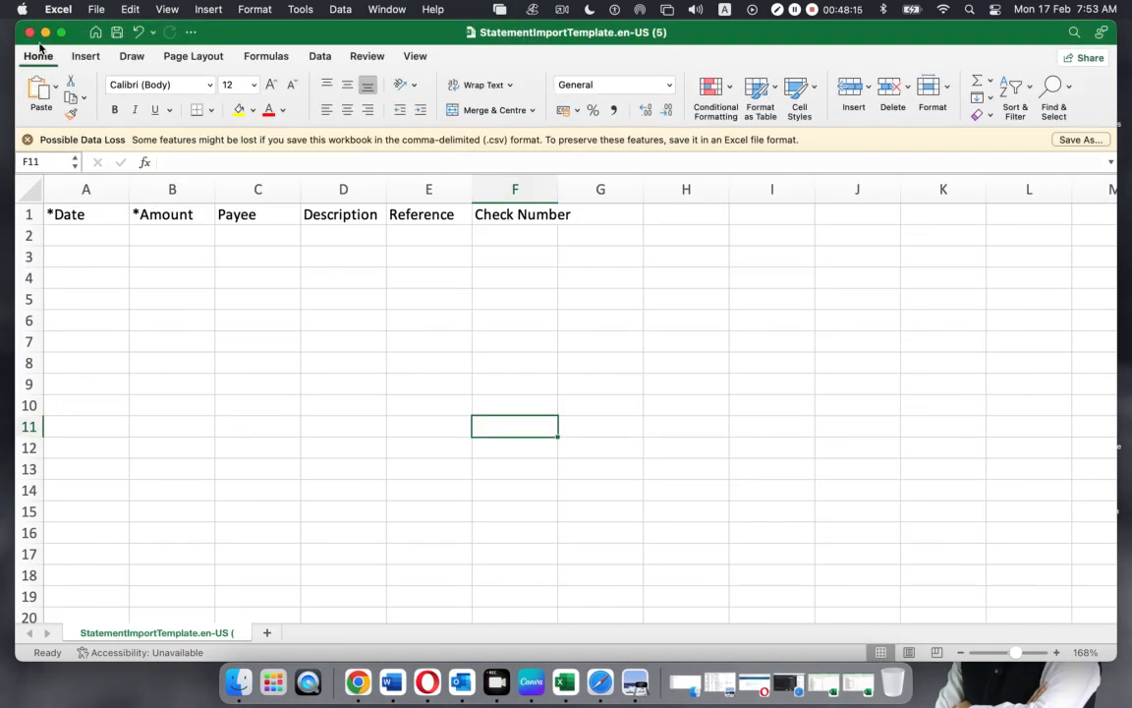
Return to the Metro Bank statement and select C2 in the new empty column
left_click(45, 32)
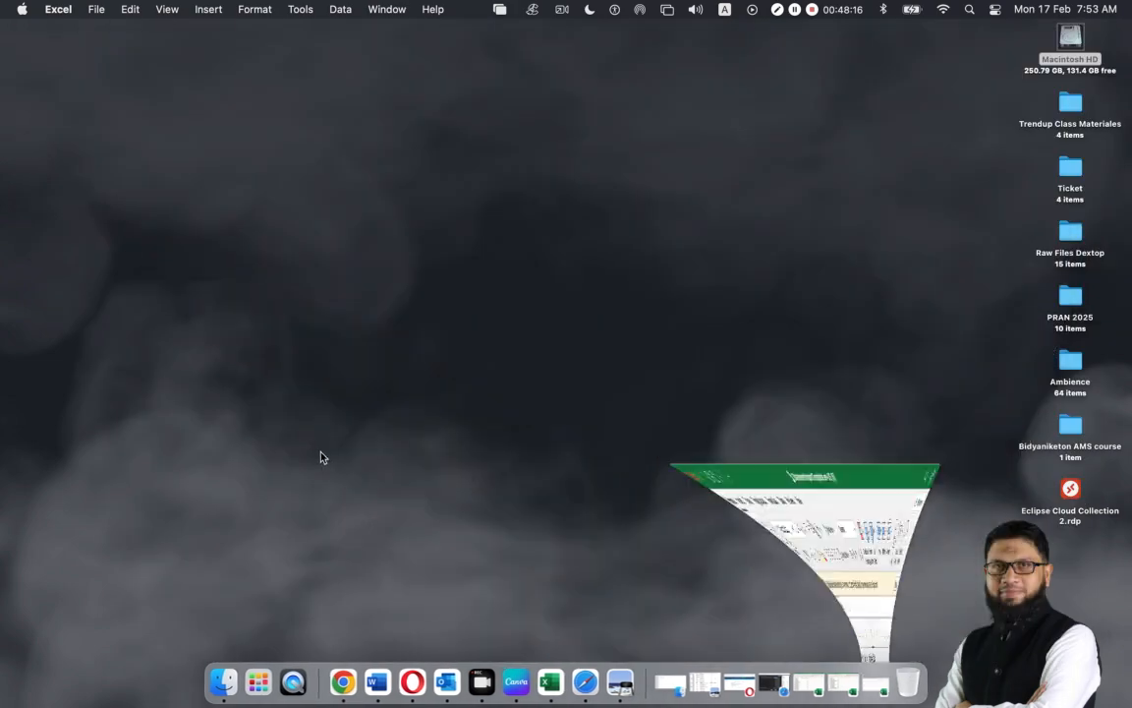
left_click(809, 677)
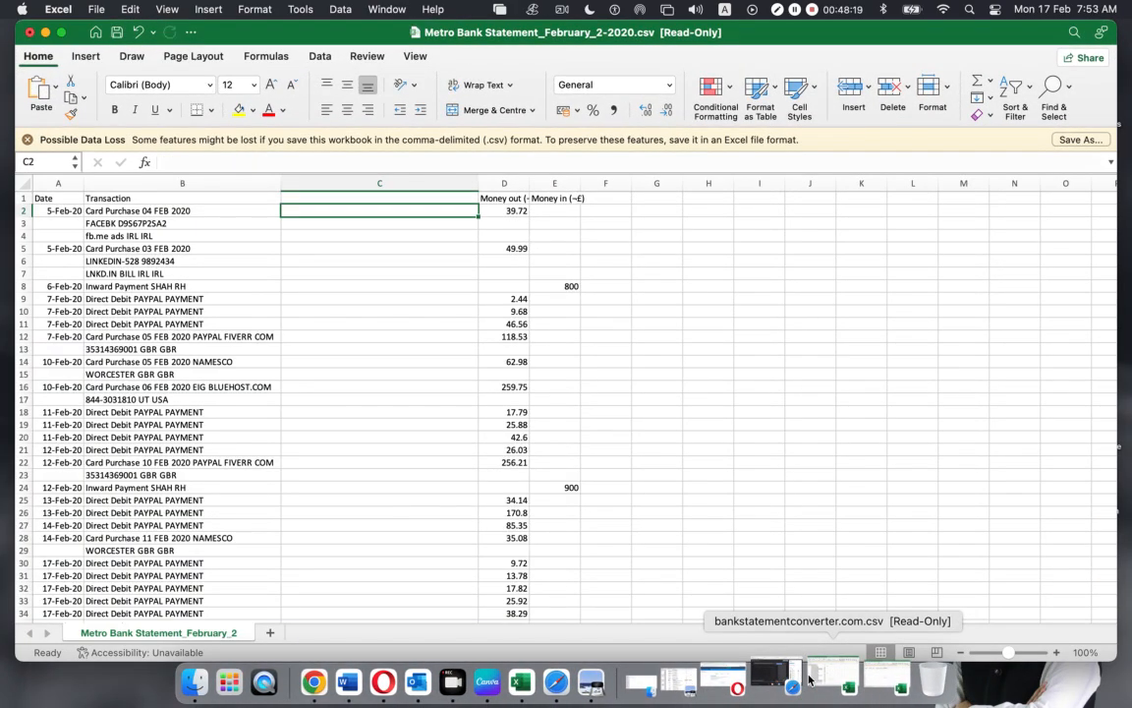
left_click(321, 464)
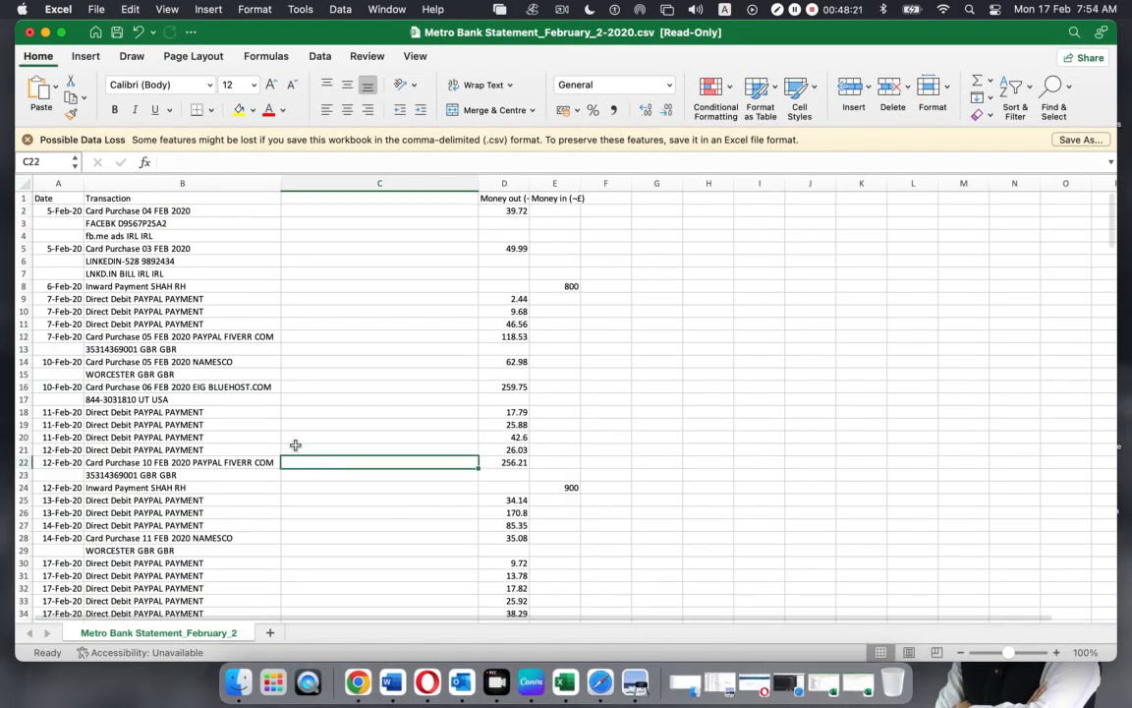
left_click_drag(102, 210, 108, 236)
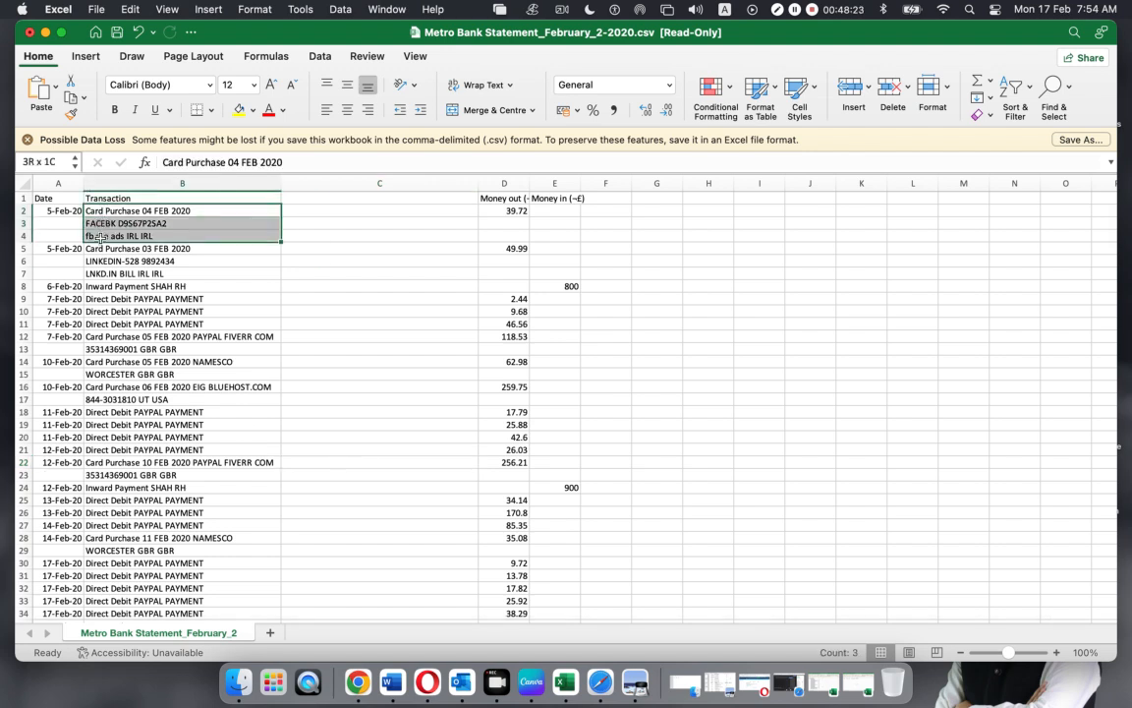
left_click(311, 200)
left_click(310, 214)
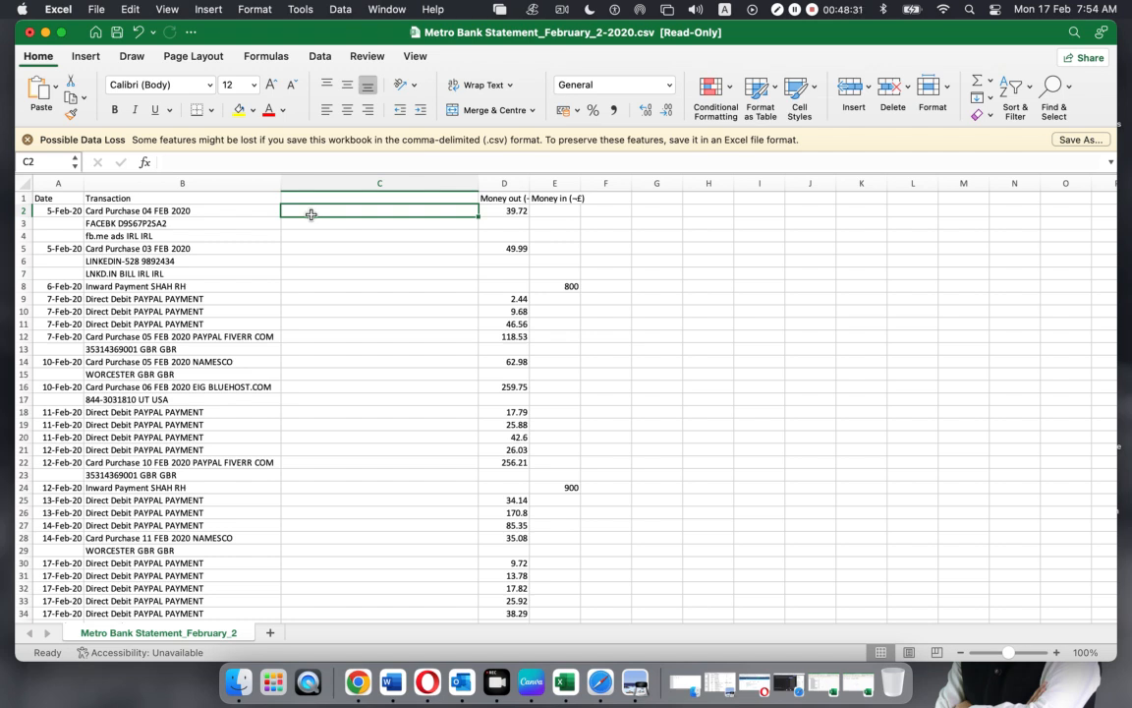
Enter =CONCATENATE(B2, B3, B4) in C2 to merge the first purchase's three description lines
type("=")
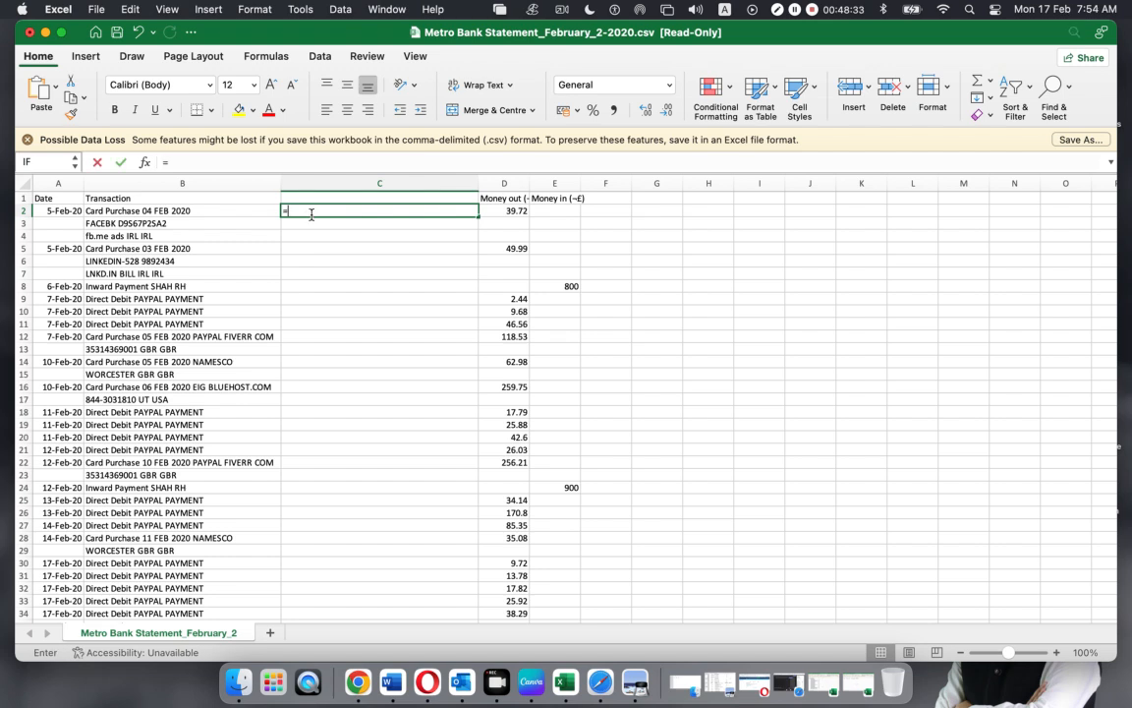
type("con")
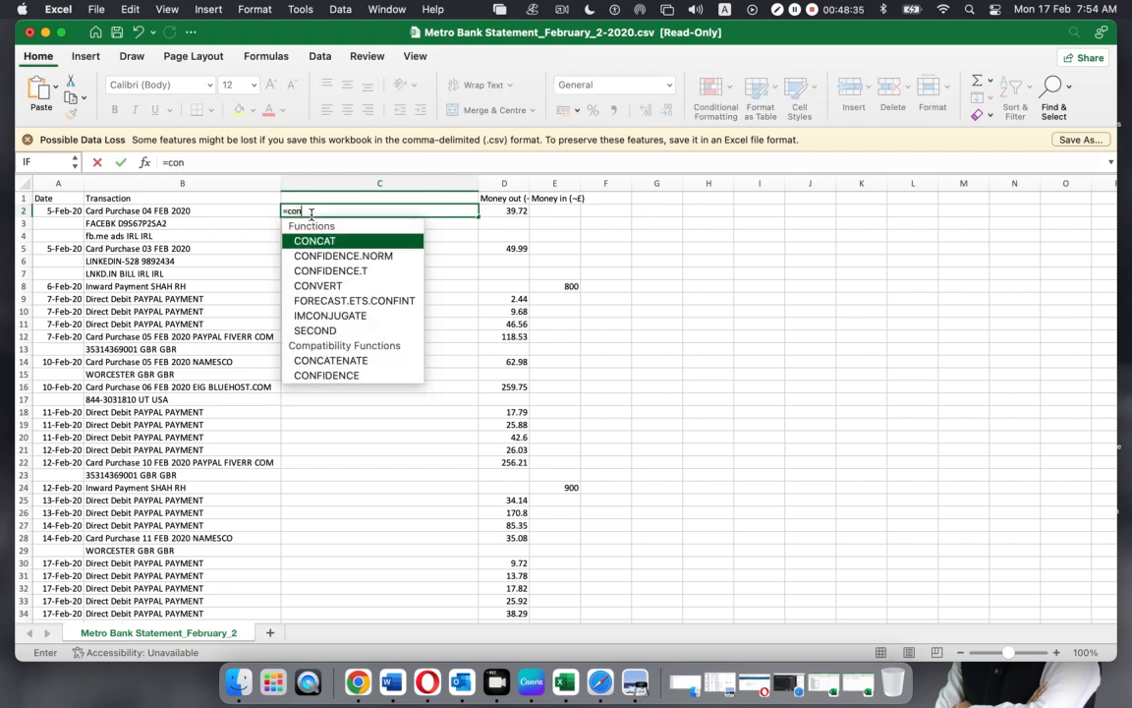
key("Down")
key("Down")
key("Down")
key("Down")
key("Down")
key("Down")
key("Down")
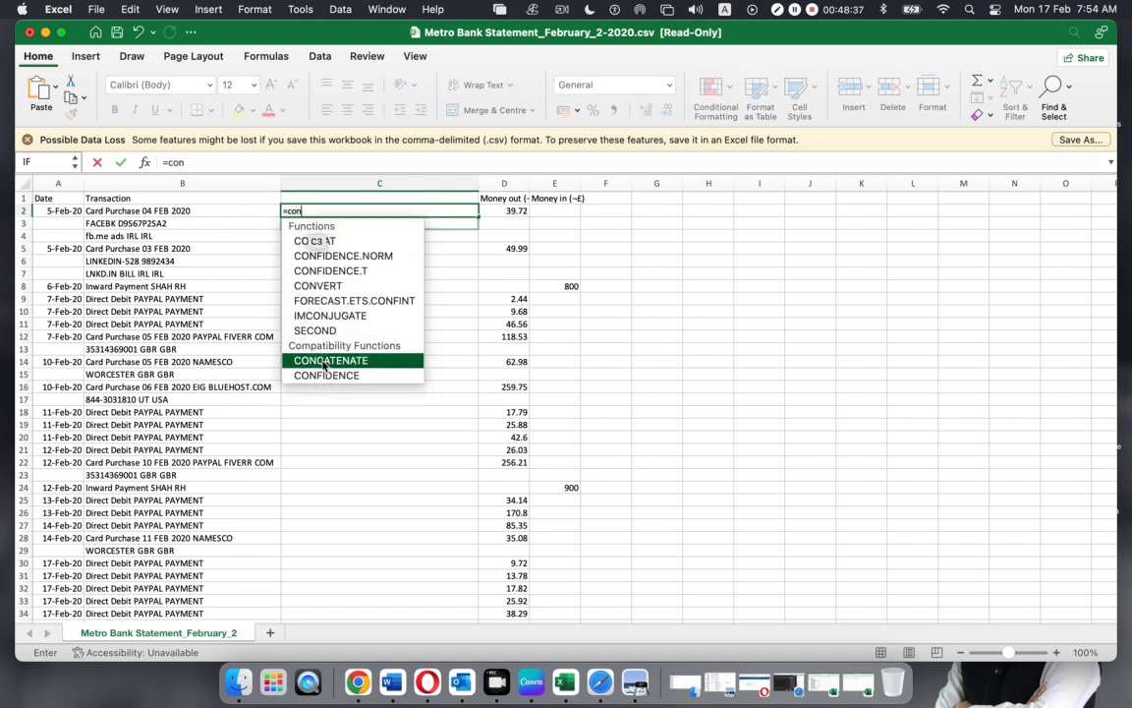
key("Tab")
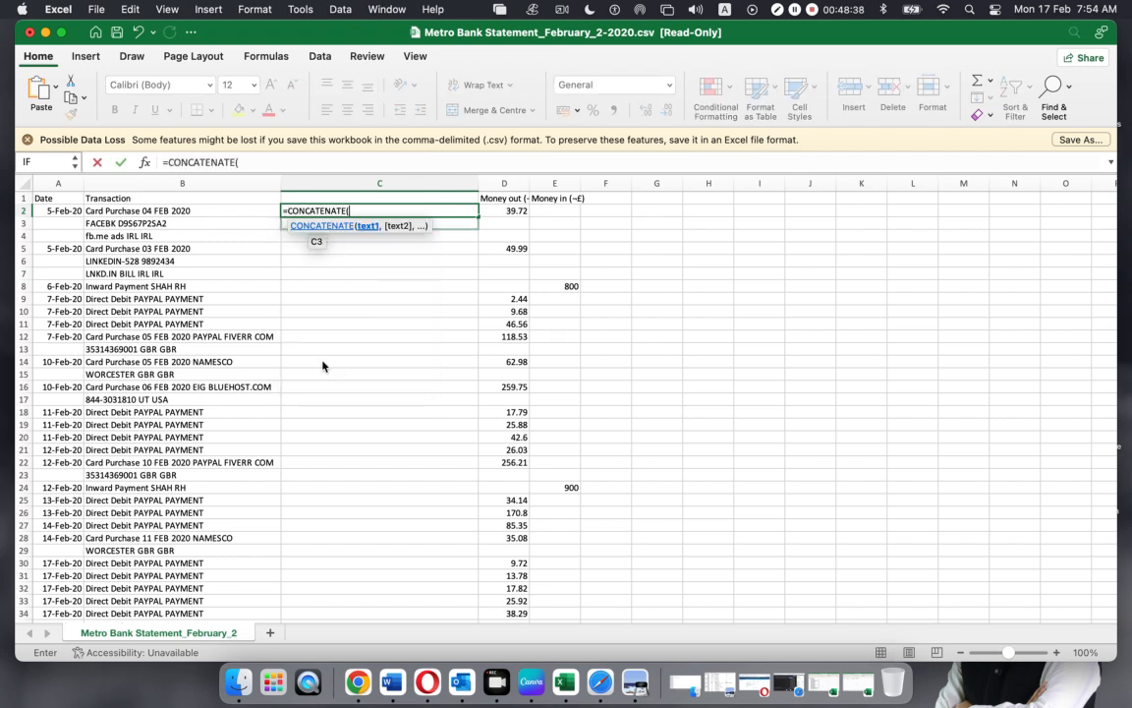
left_click(172, 210)
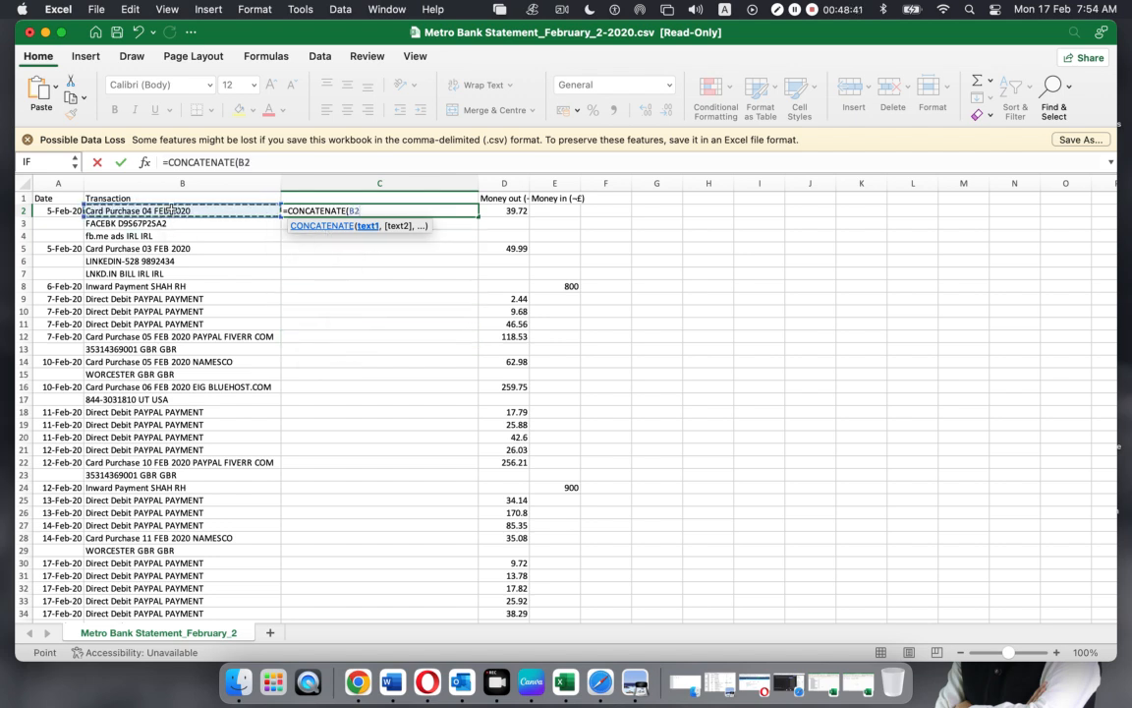
type(",")
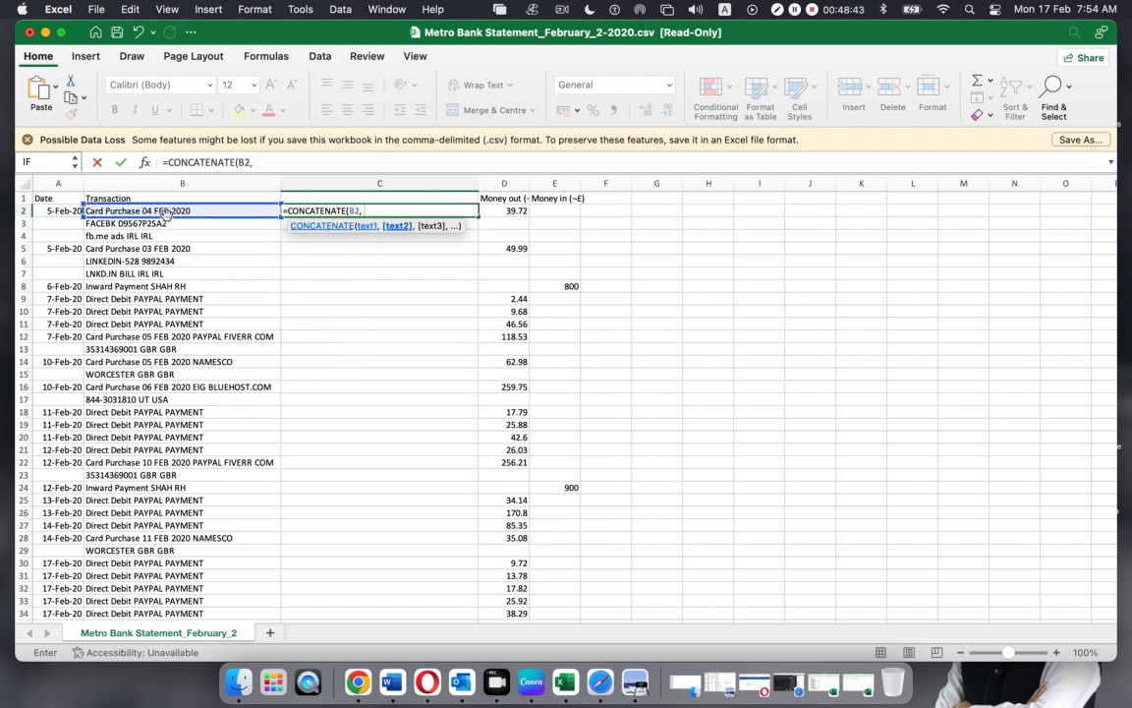
left_click(152, 225)
type(",")
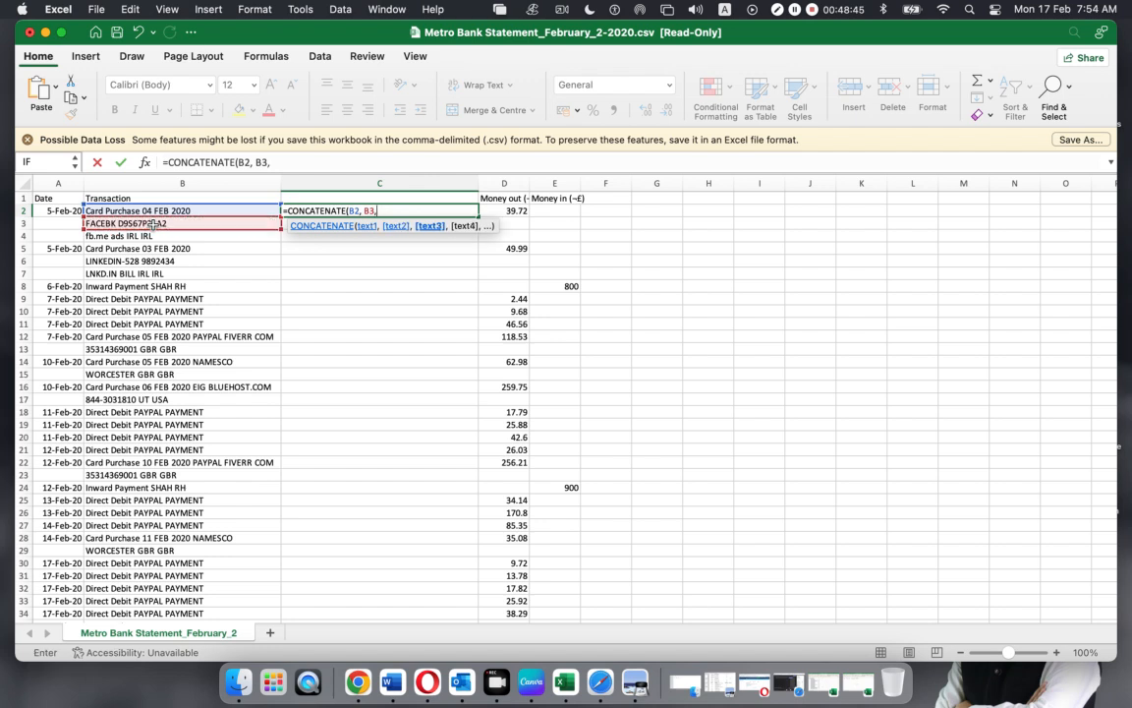
left_click(135, 236)
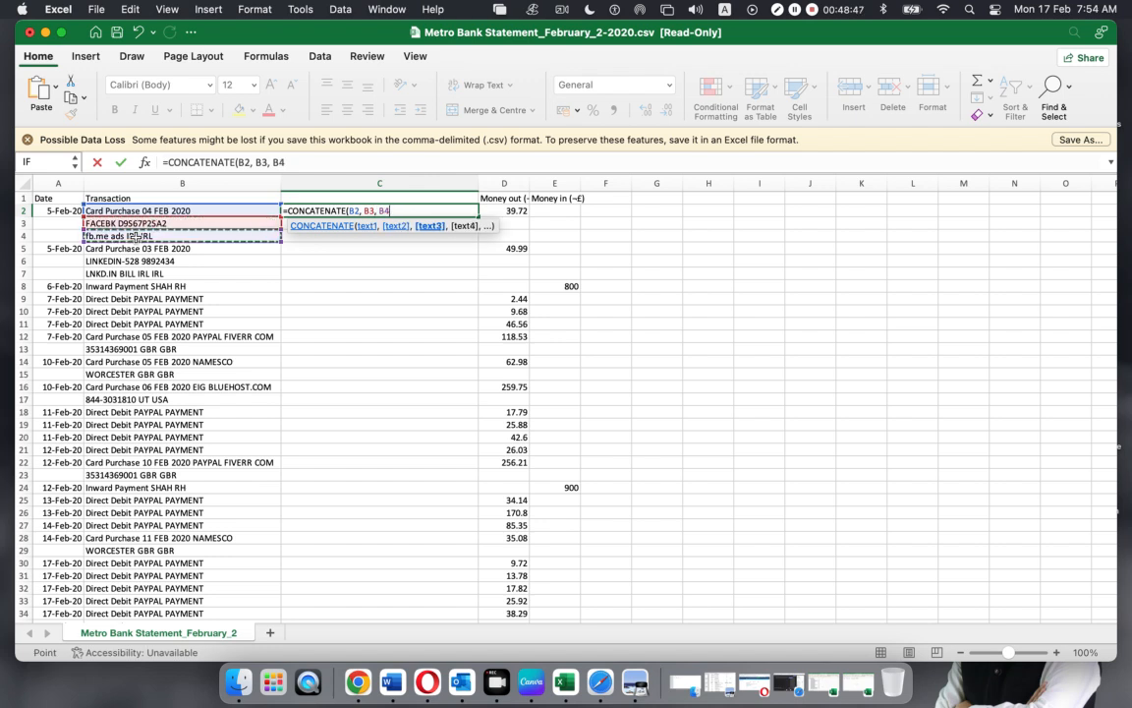
type(")")
key("Return")
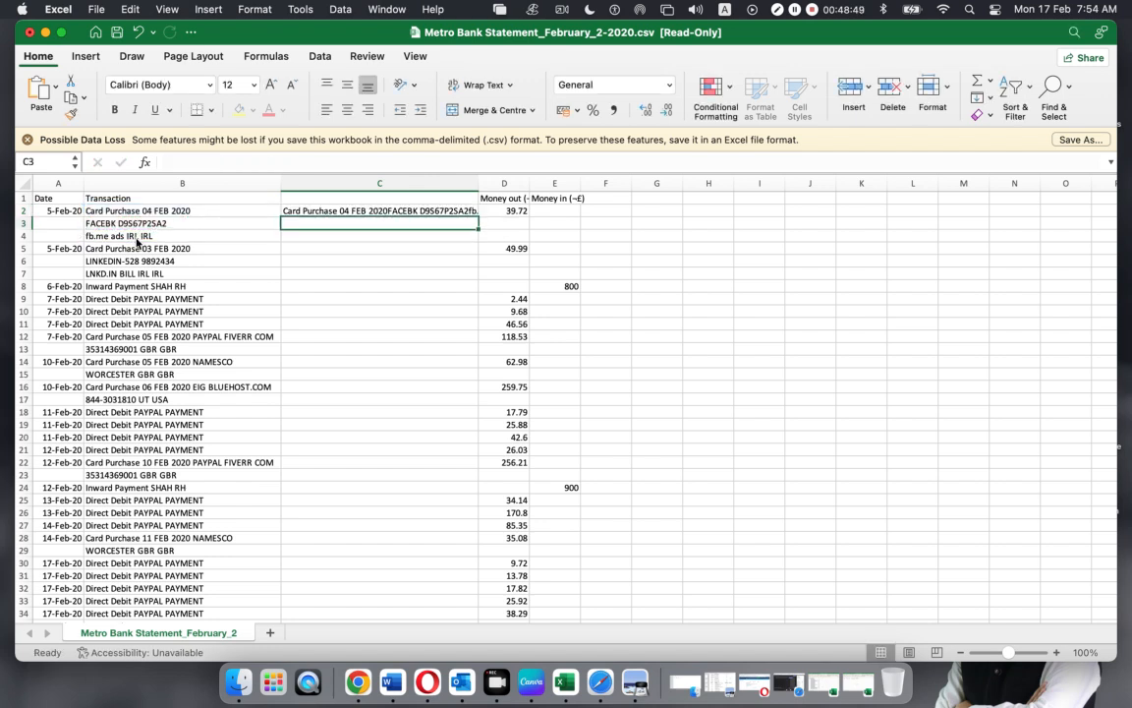
Widen column C so the merged description in C2 shows in full
left_click_drag(478, 184, 545, 184)
left_click_drag(122, 210, 132, 232)
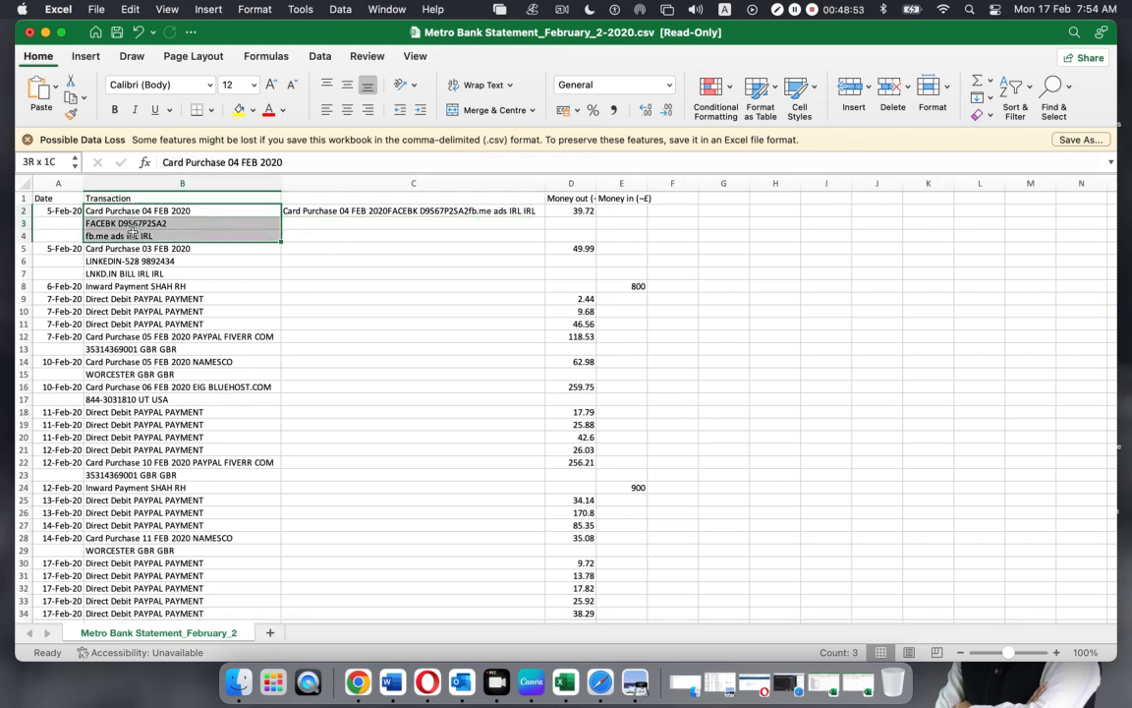
left_click(344, 211)
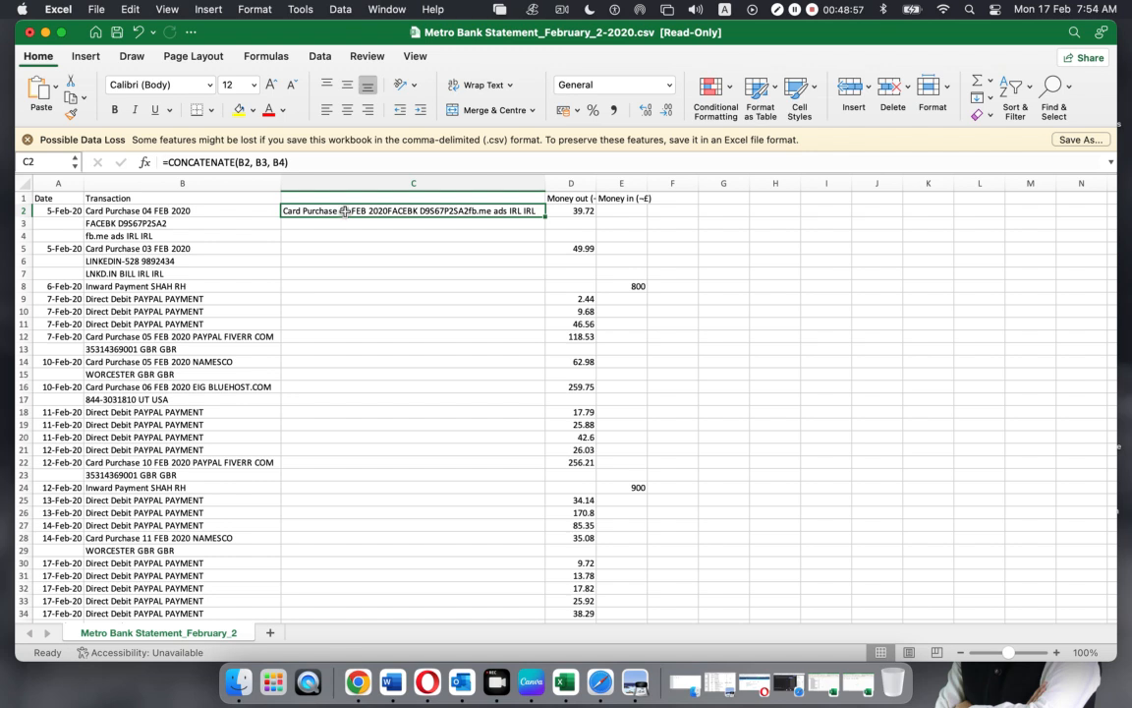
left_click_drag(146, 211, 147, 236)
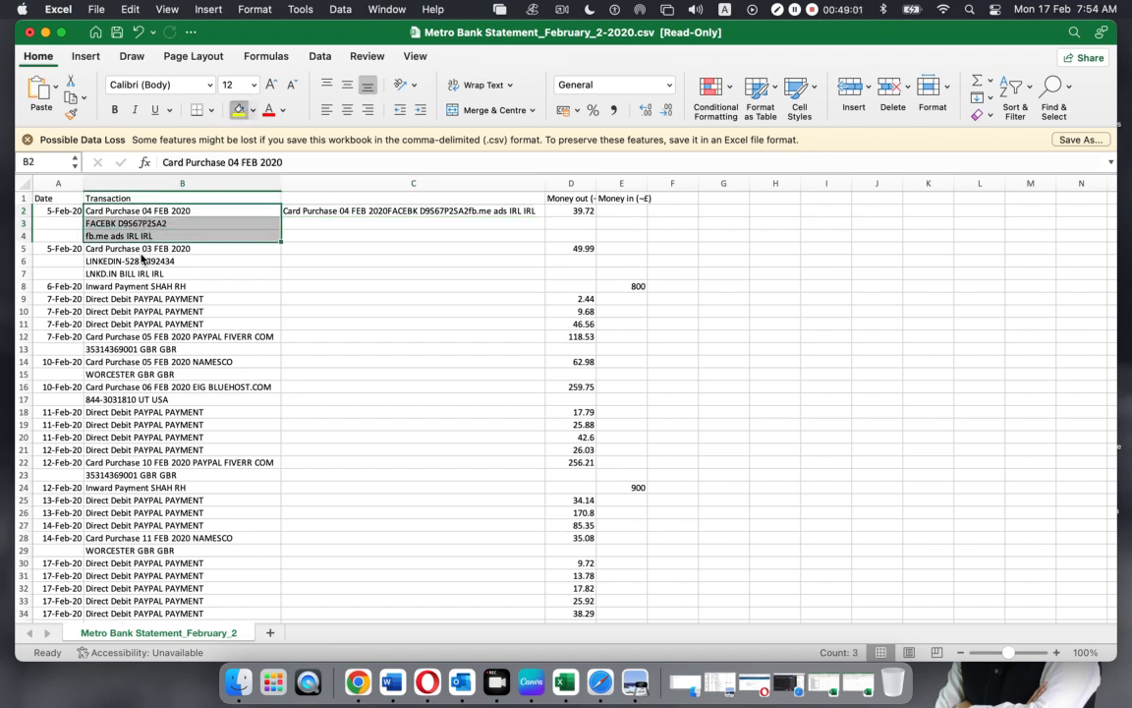
Fill the three-line descriptions B2:B4 and B5:B7 yellow
left_click(238, 109)
left_click_drag(143, 250, 143, 274)
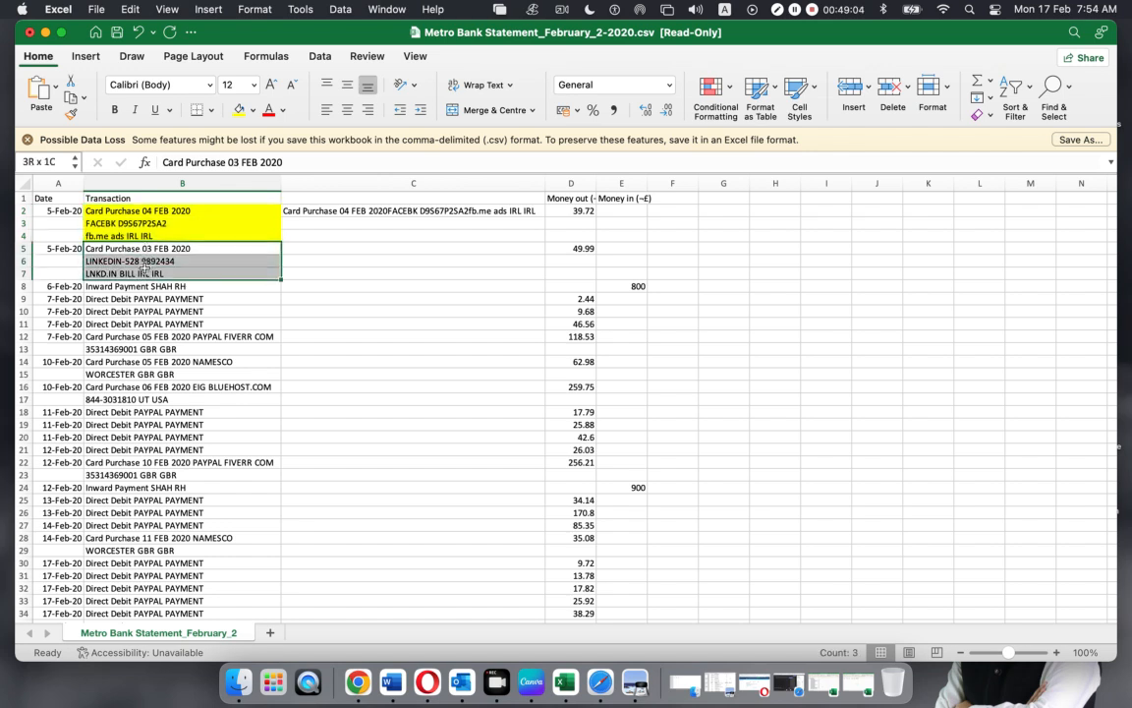
left_click(238, 109)
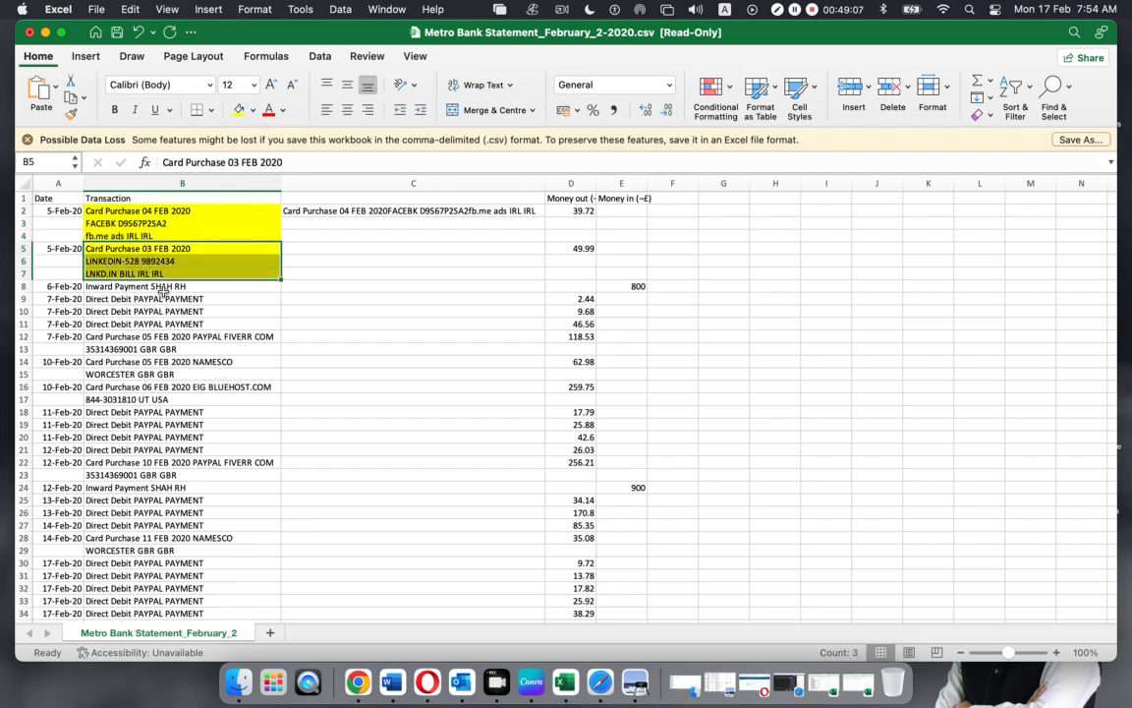
Fill two-line descriptions B12:B13, B14:B15, B16:B17, B22:B23 and B28:B29 green
left_click_drag(118, 339, 118, 351)
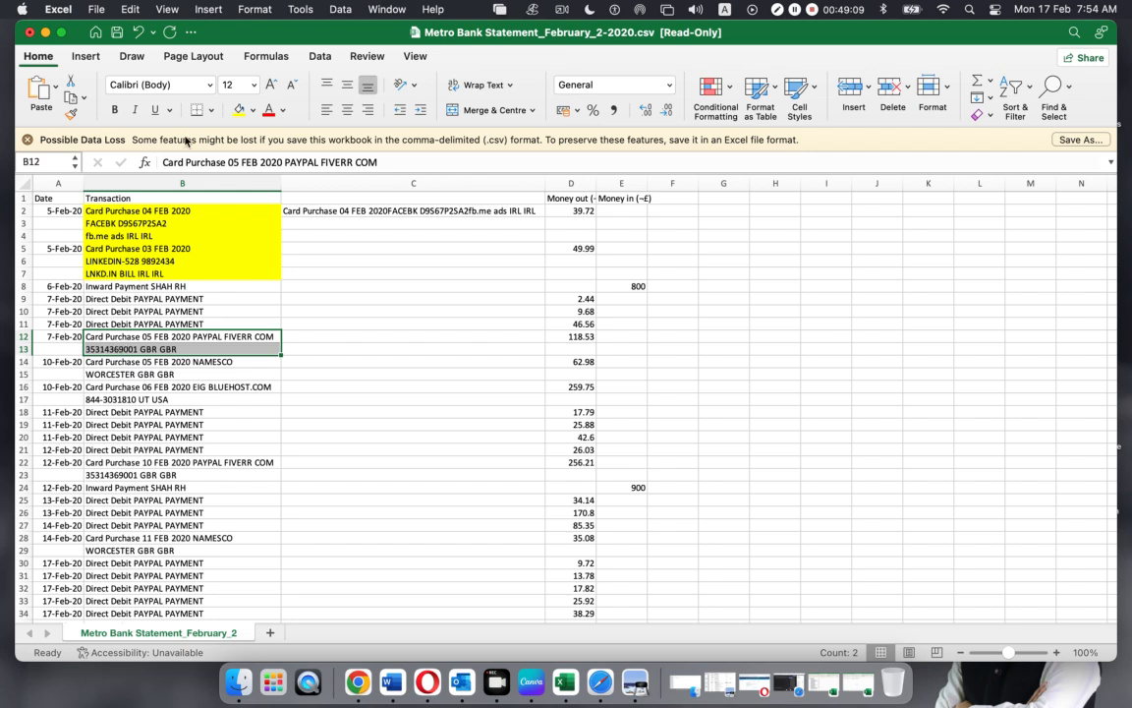
left_click(252, 109)
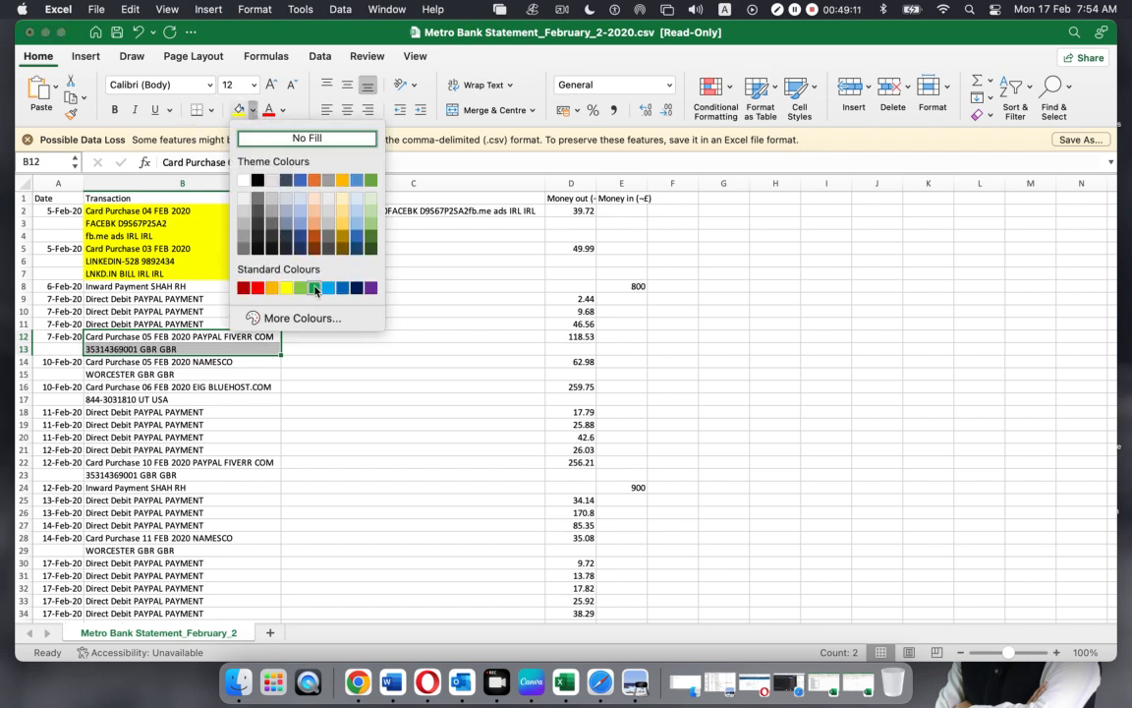
left_click(314, 287)
left_click_drag(146, 364, 122, 400)
left_click(237, 110)
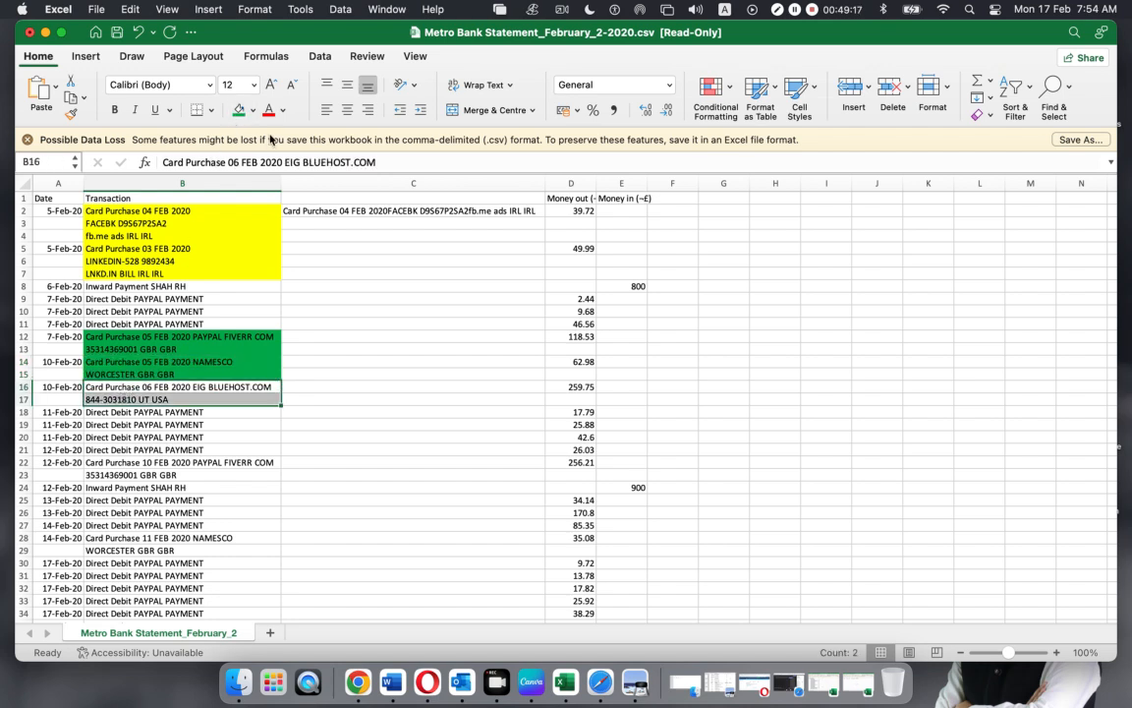
left_click(237, 110)
left_click_drag(122, 464, 123, 477)
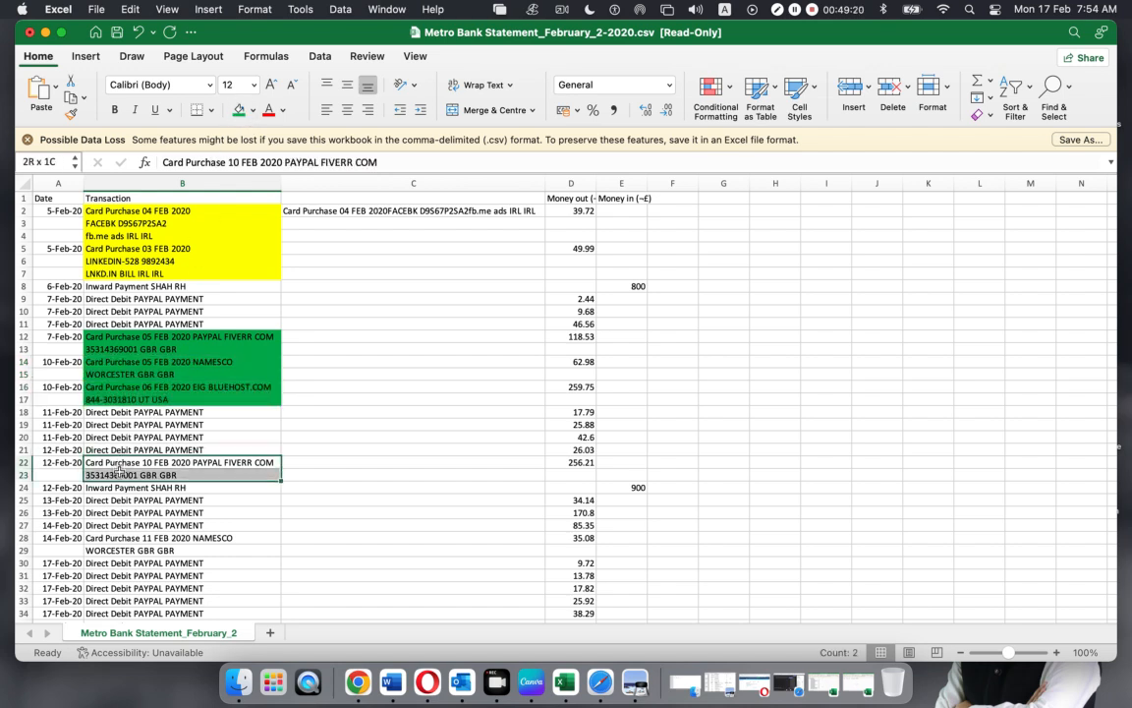
left_click(237, 110)
left_click_drag(94, 533, 94, 550)
left_click(237, 110)
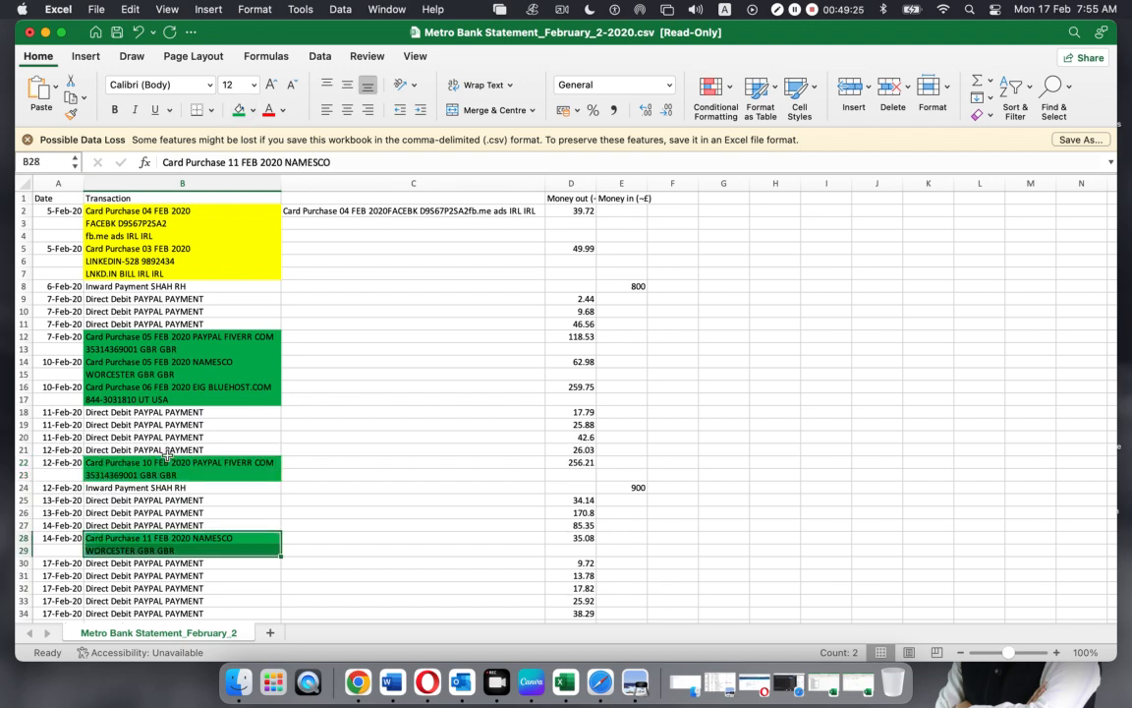
Fill the lower two-line descriptions B37:B38, B39:B40 and B41:B42 green
scroll(167, 455, "down", 6)
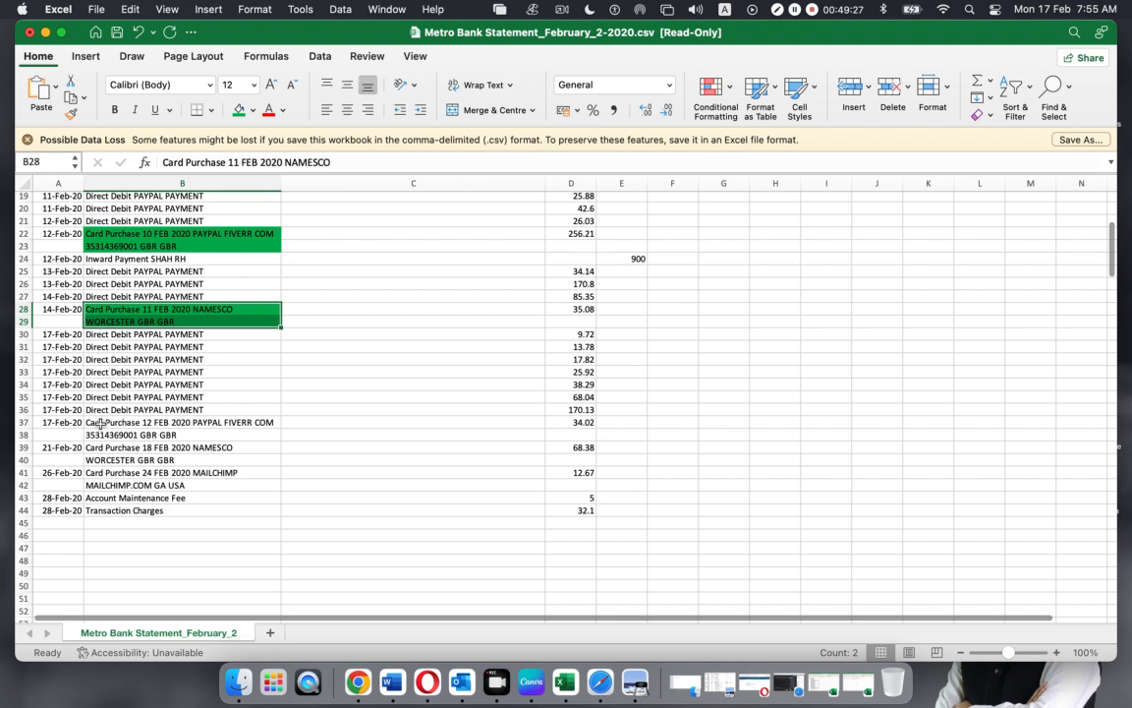
left_click_drag(101, 422, 100, 435)
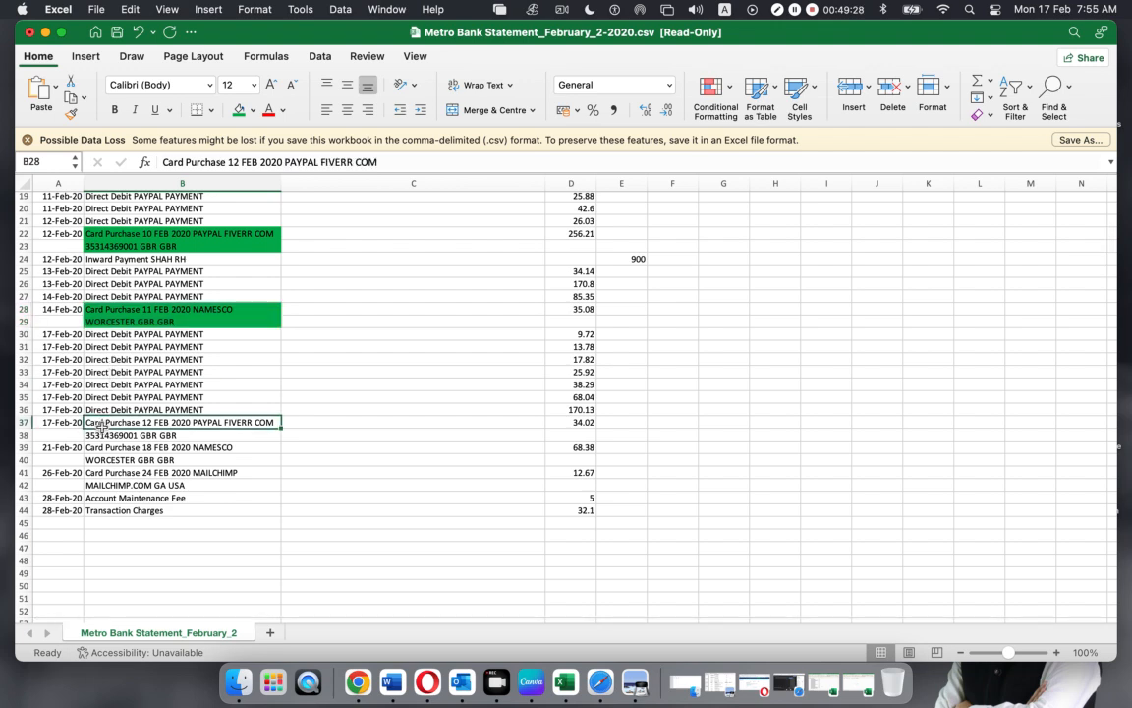
left_click(237, 110)
left_click_drag(113, 451, 99, 484)
left_click(237, 110)
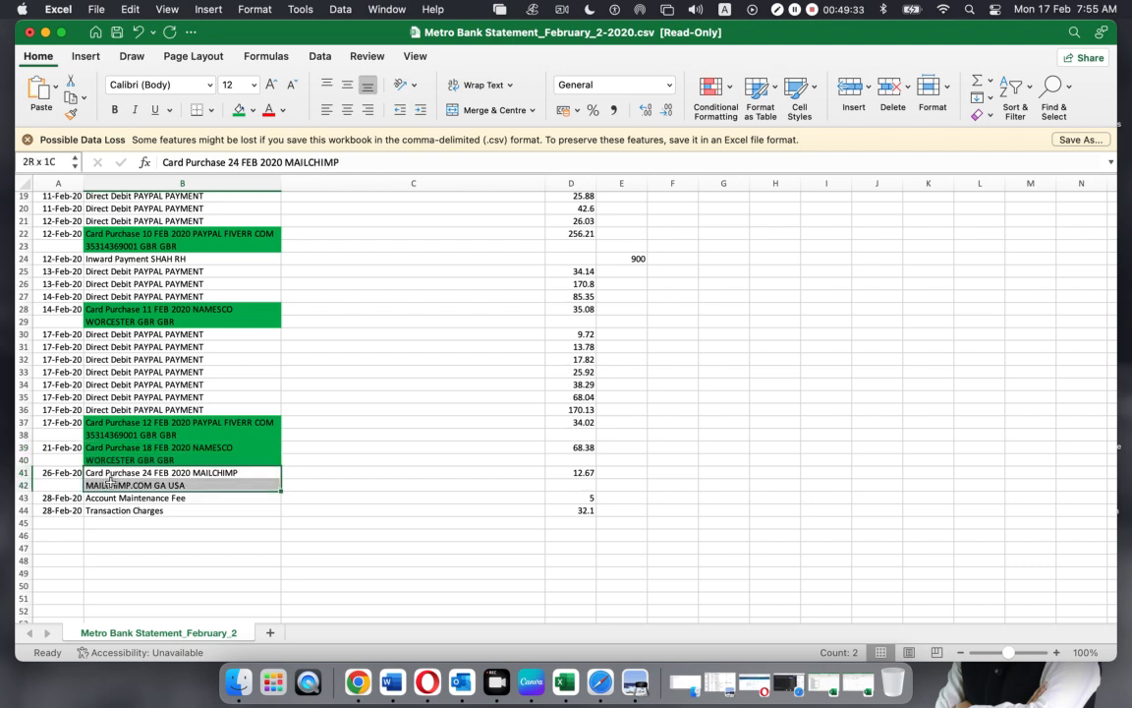
left_click(237, 110)
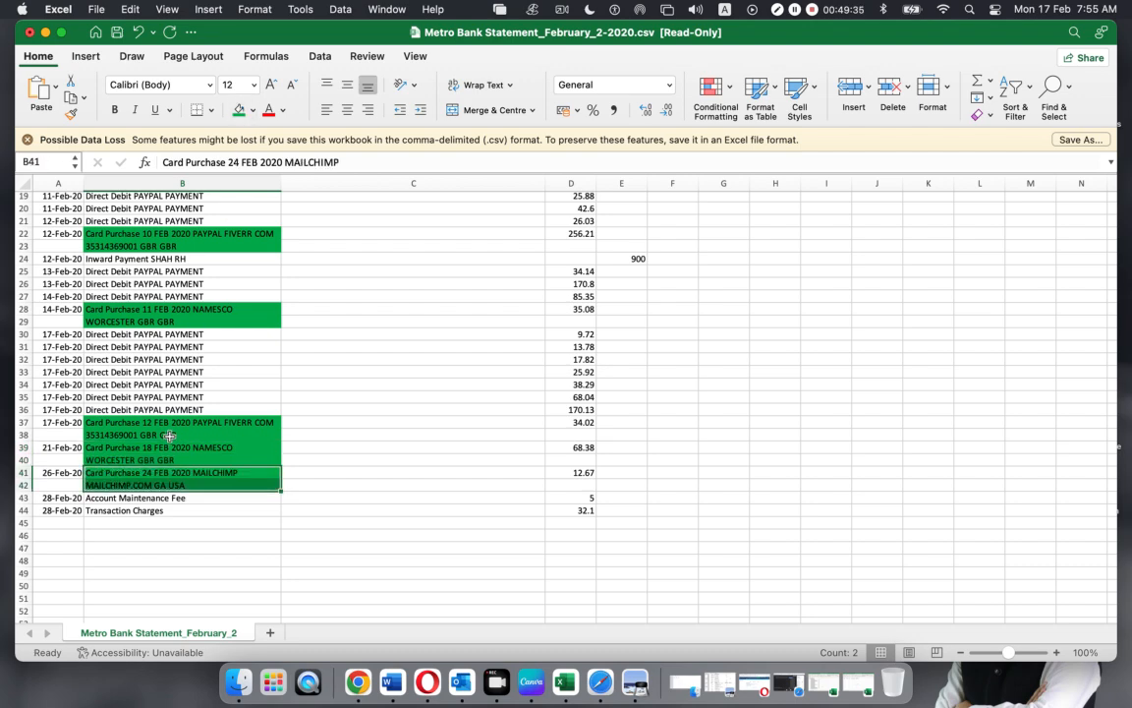
scroll(169, 436, "down", 8)
scroll(169, 436, "up", 15)
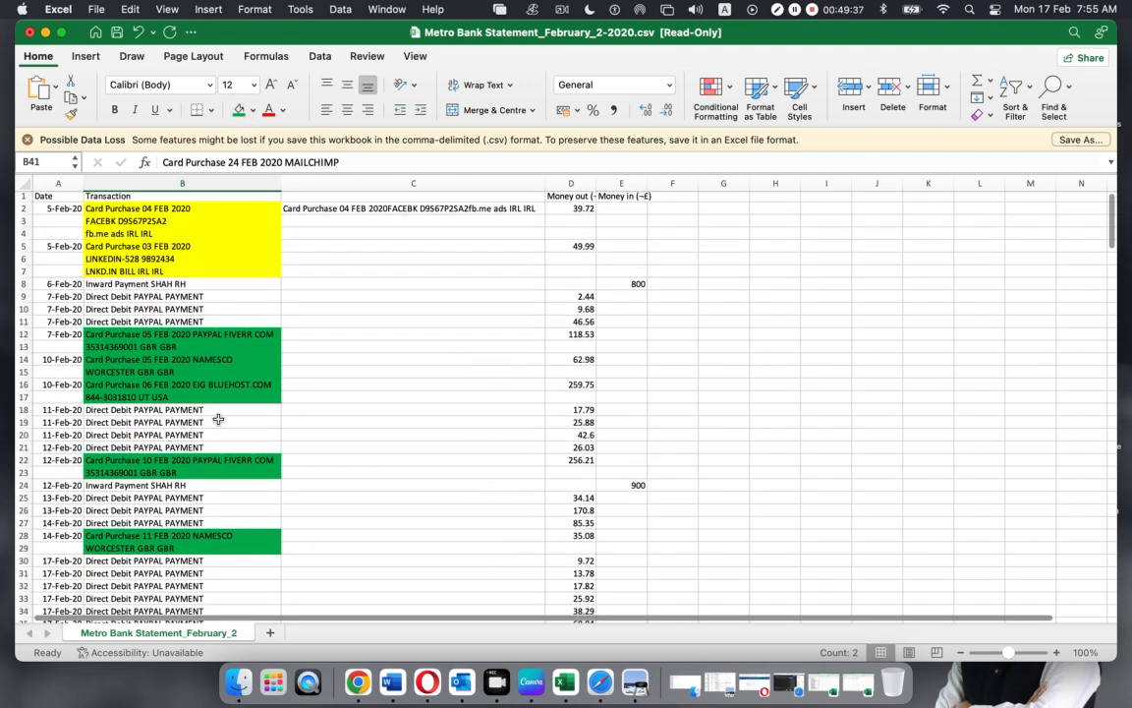
Copy B5's first line 'Card Purchase 03 FEB 2020' into C5
left_click(311, 211)
left_click(155, 248)
key("super+c")
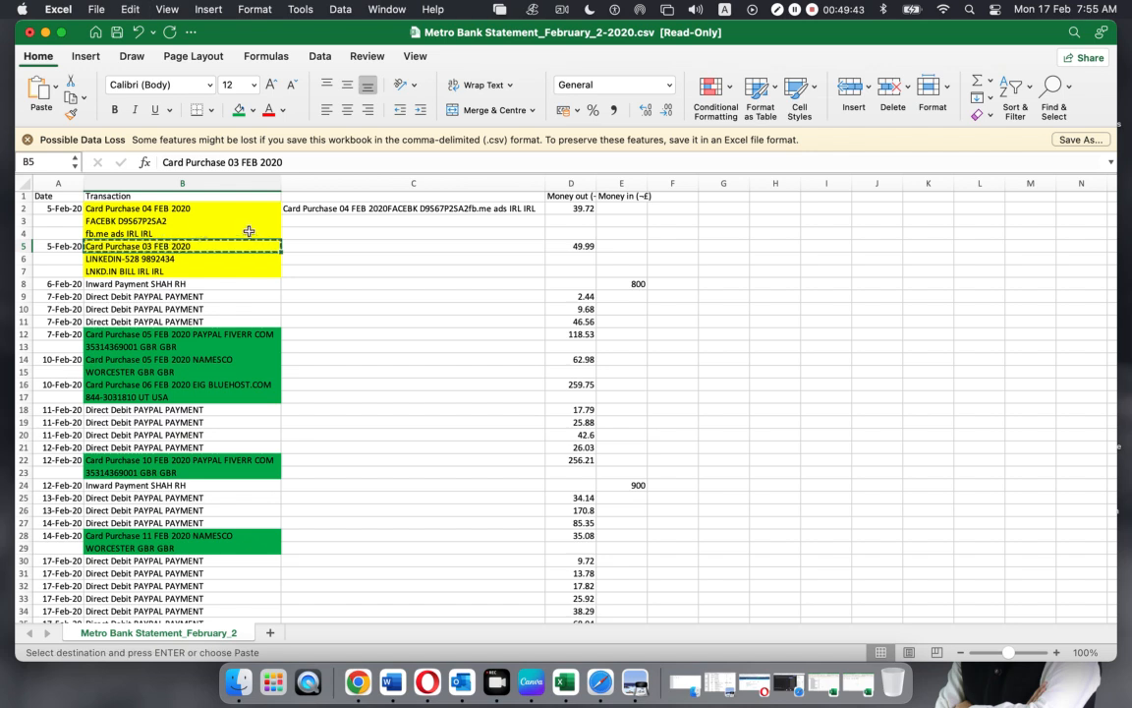
left_click(323, 246)
key("super+v")
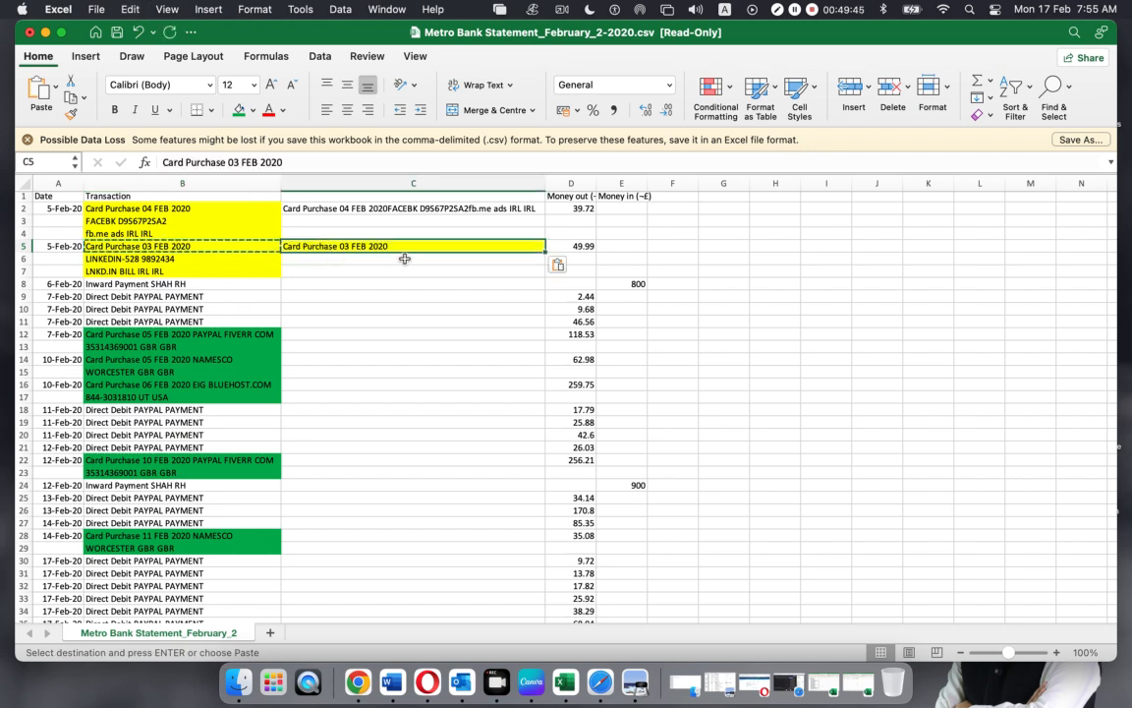
Append B6 and B7's description text by hand to C5 and widen column C
double_click(404, 247)
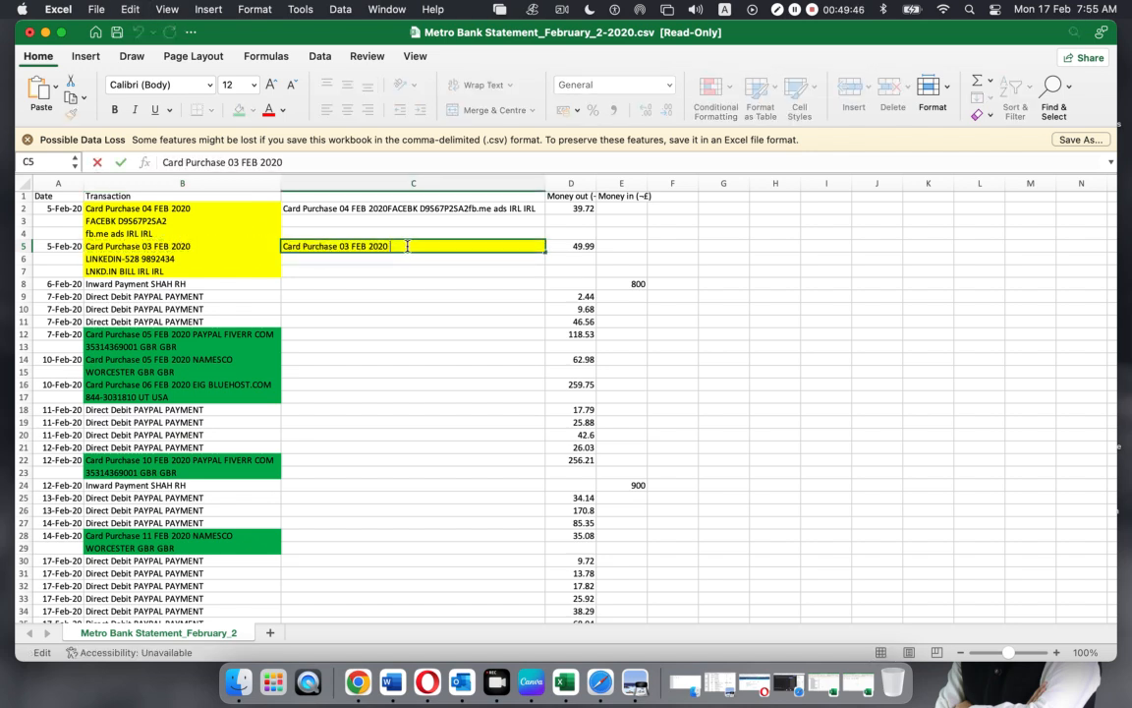
left_click(133, 259)
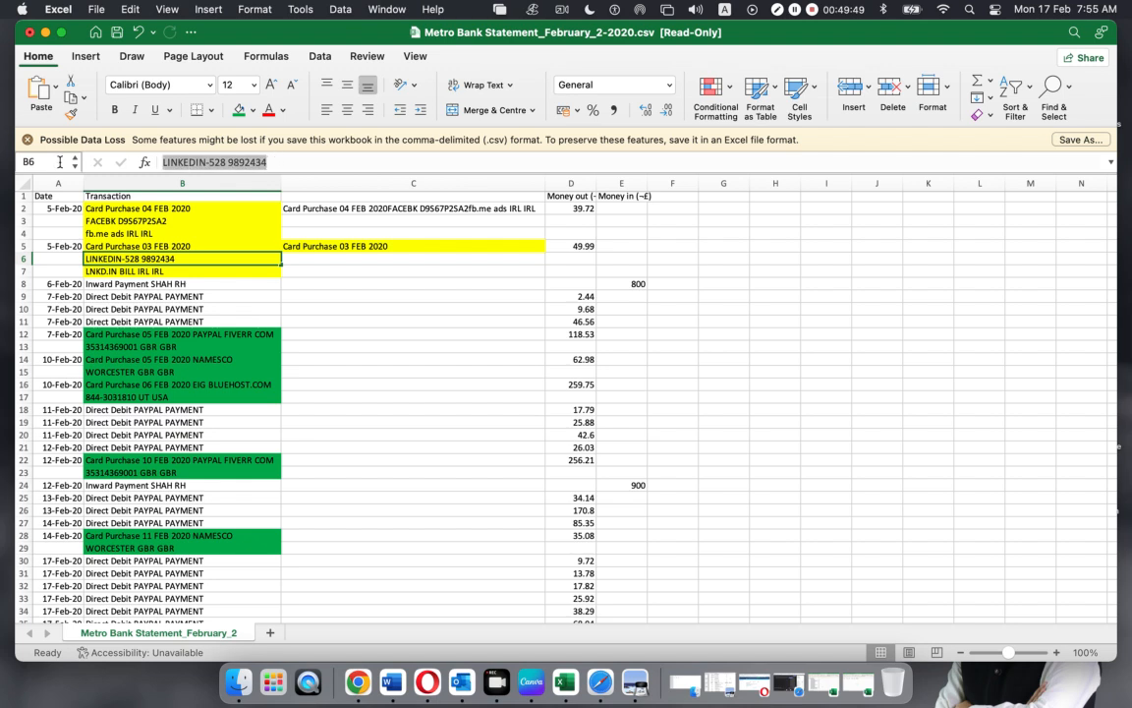
key("F2")
left_click(419, 244)
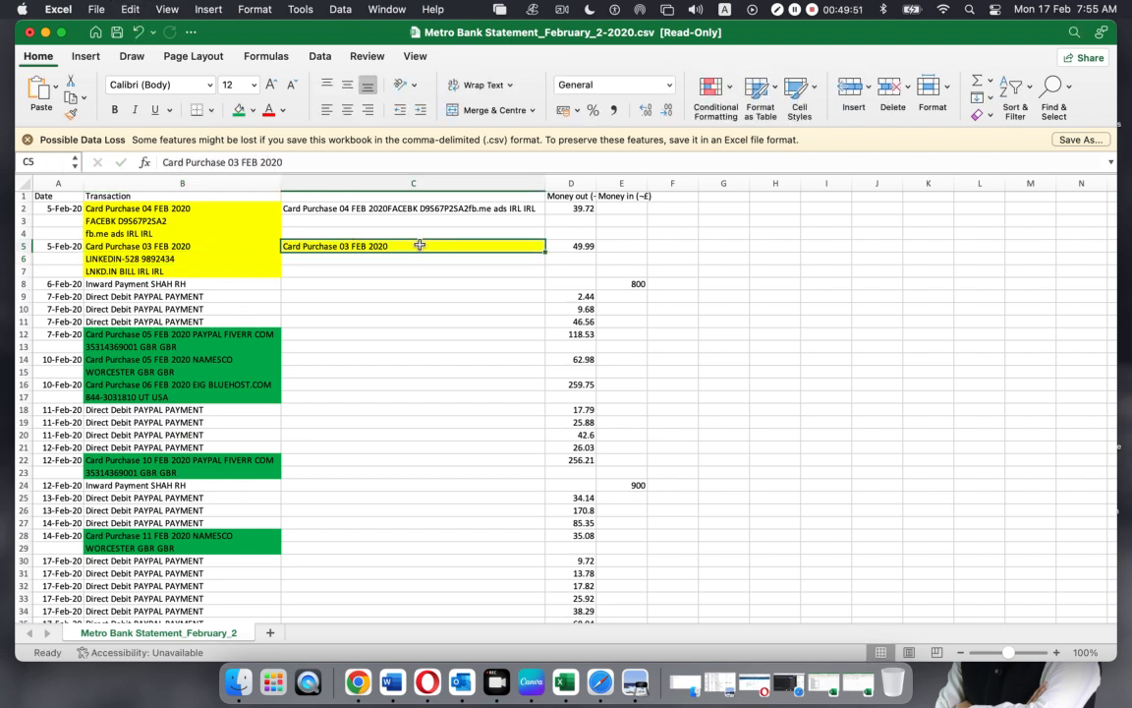
key("F2")
key("super+v")
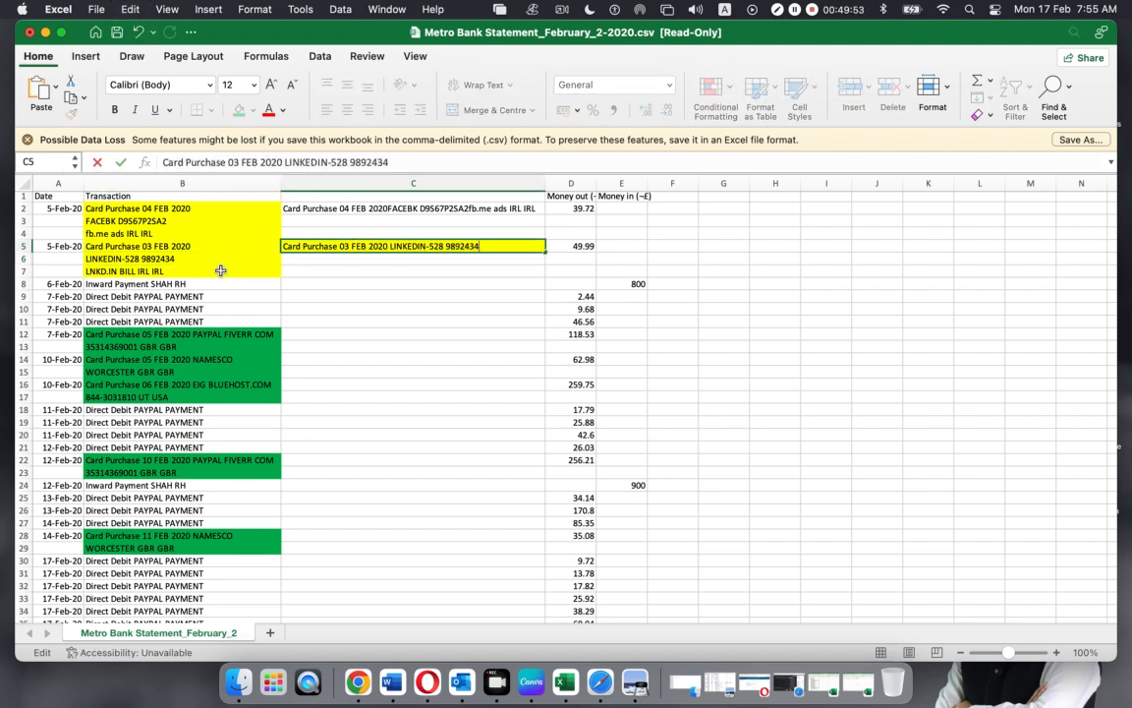
left_click(196, 270)
left_click_drag(258, 162, 28, 162)
key("super+c")
left_click(497, 247)
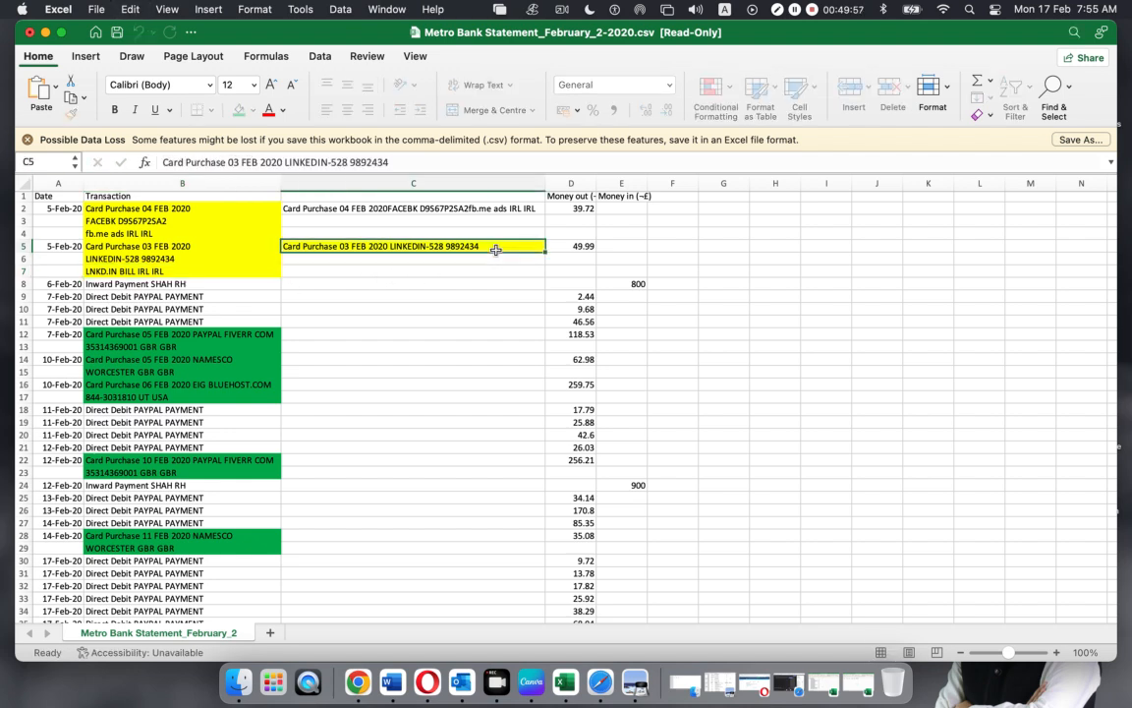
key("F2")
key("super+v")
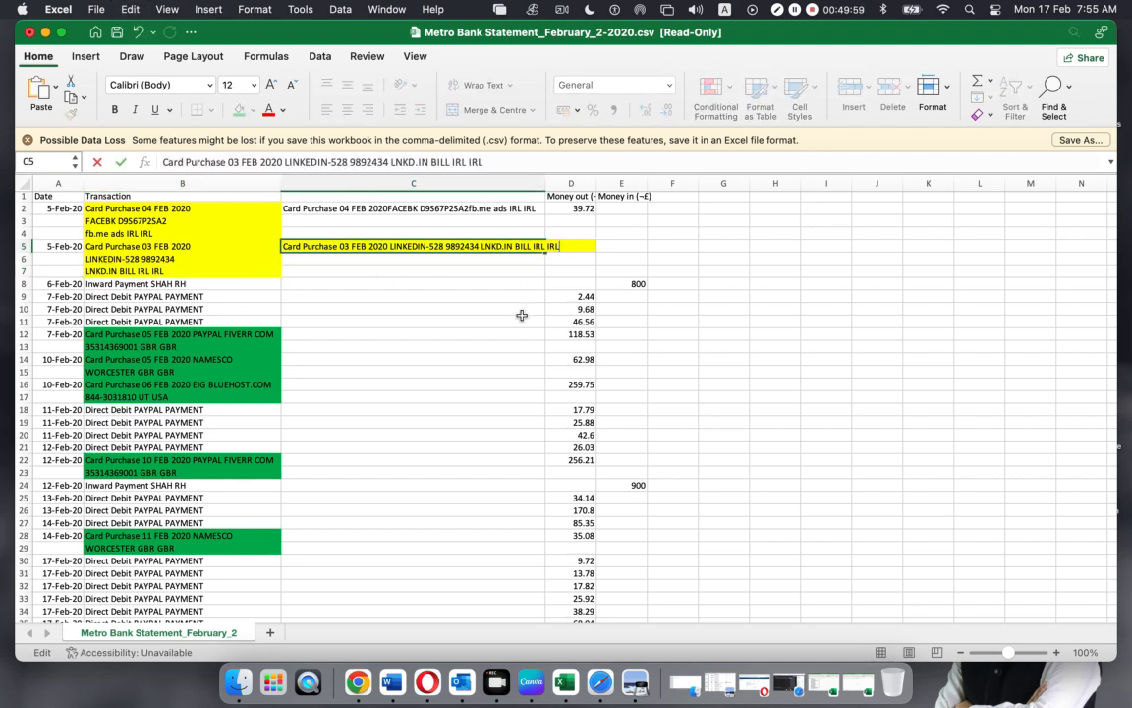
left_click(470, 359)
left_click_drag(541, 174, 570, 228)
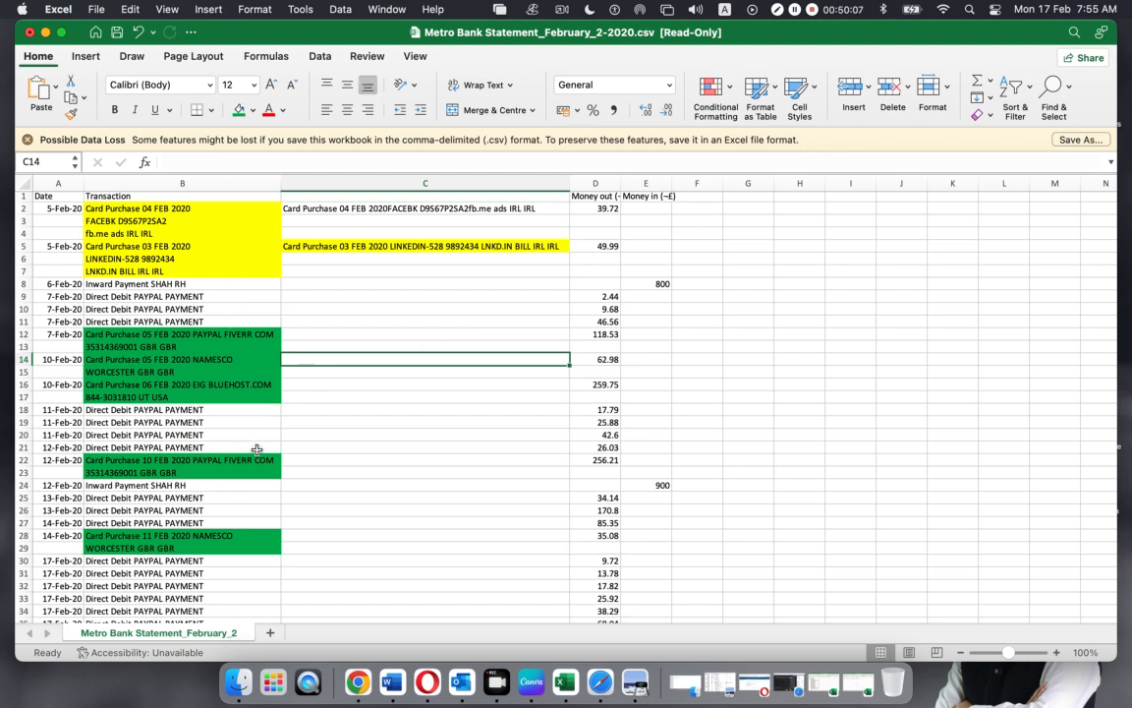
Replace C5's hand-built text with C2's formula, giving =CONCATENATE(B5, B6, B7)
left_click(300, 210)
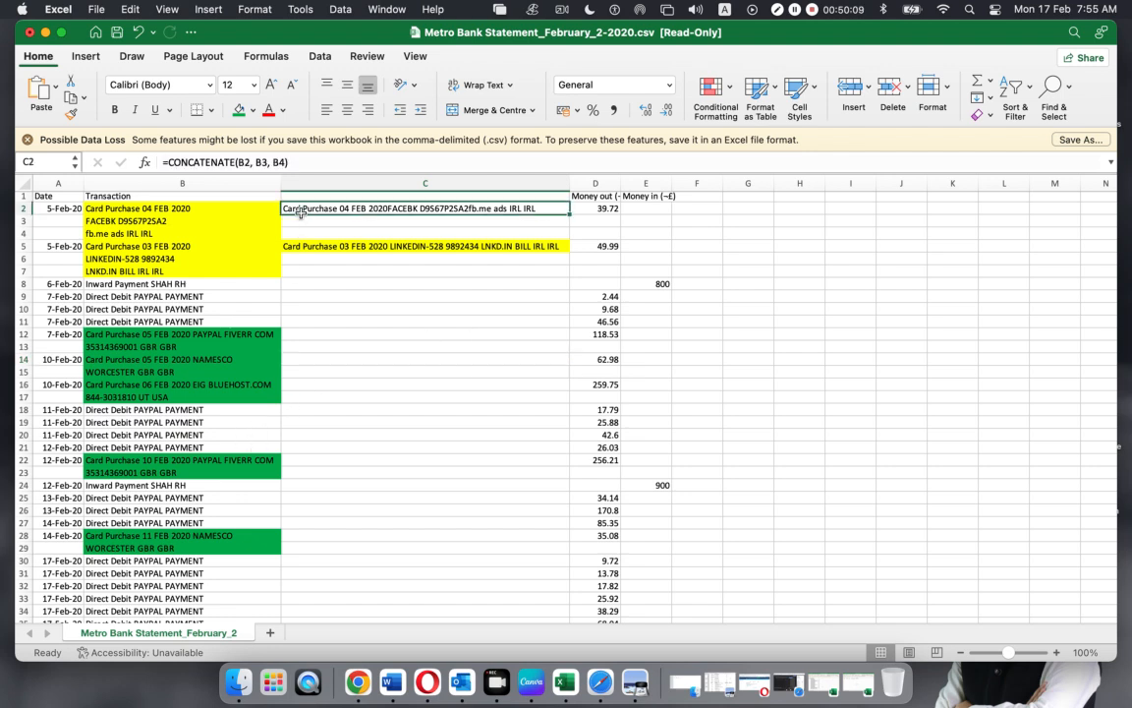
key("super+z")
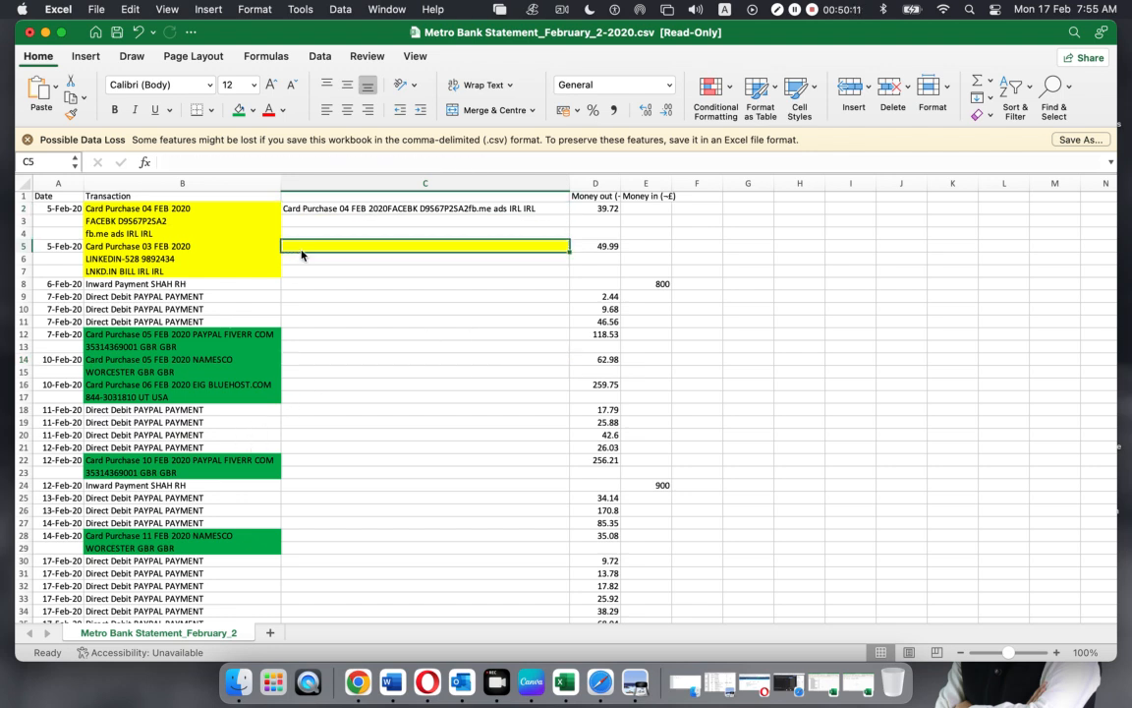
left_click(314, 208)
key("super+c")
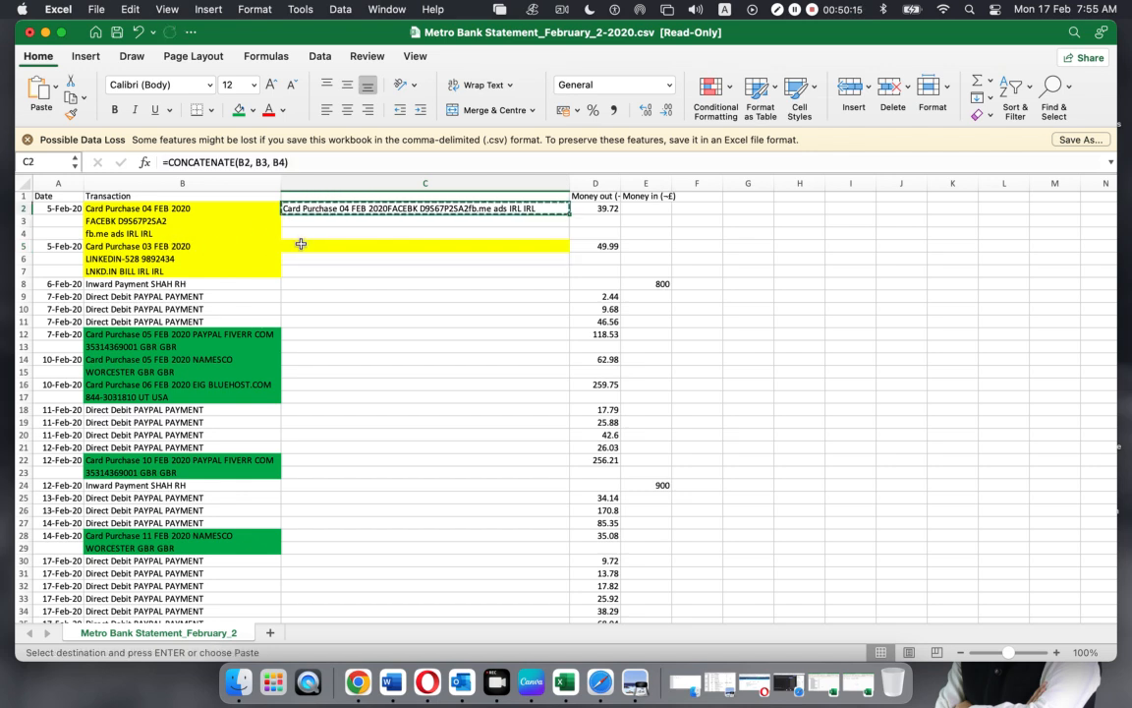
left_click(300, 243)
key("super+v")
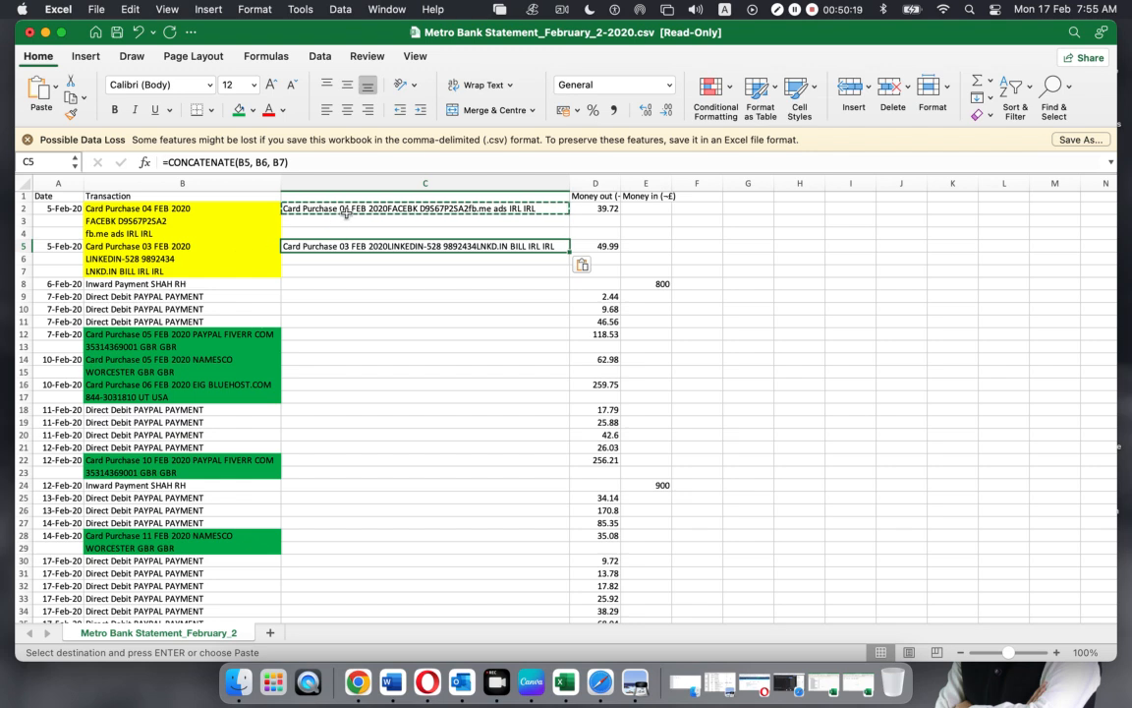
Enter =CONCATENATE(B12, B13) in C12 to merge its two-line description
left_click(319, 334)
type("=")
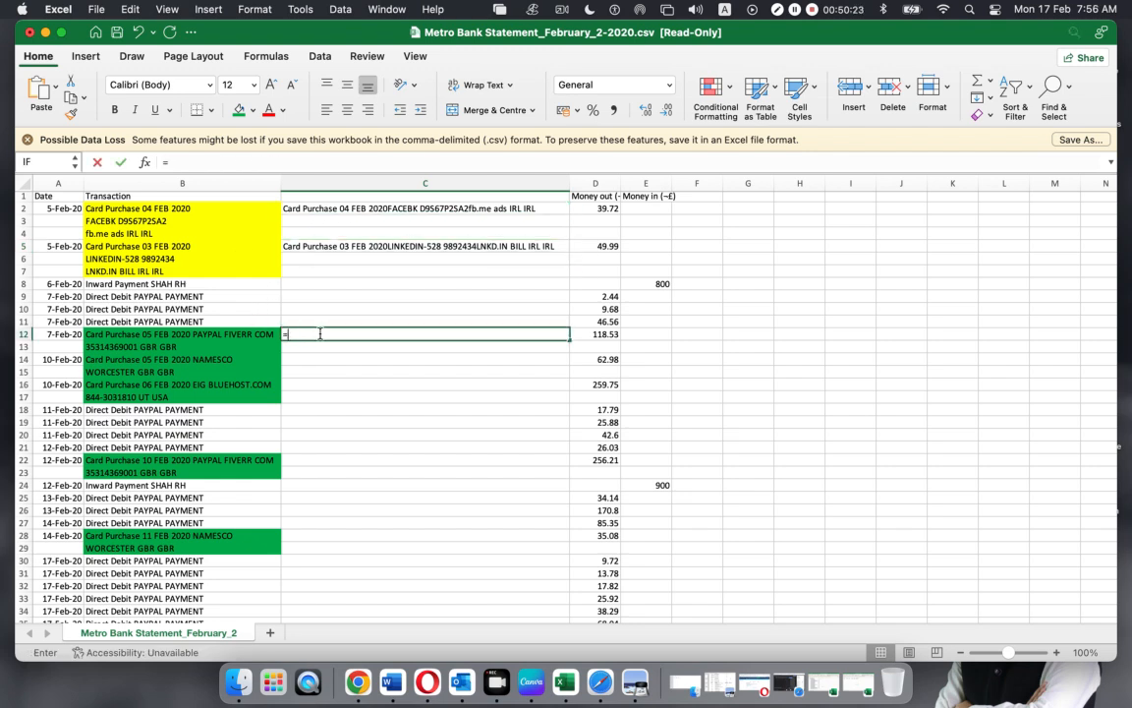
type("conc")
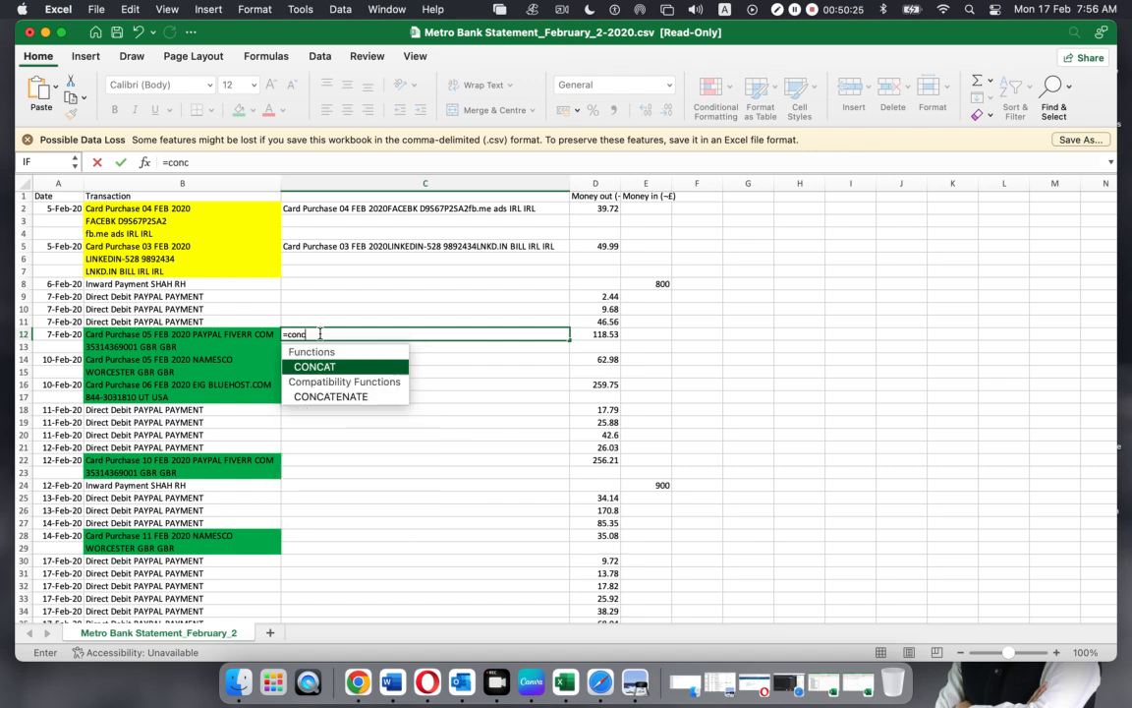
key("Down")
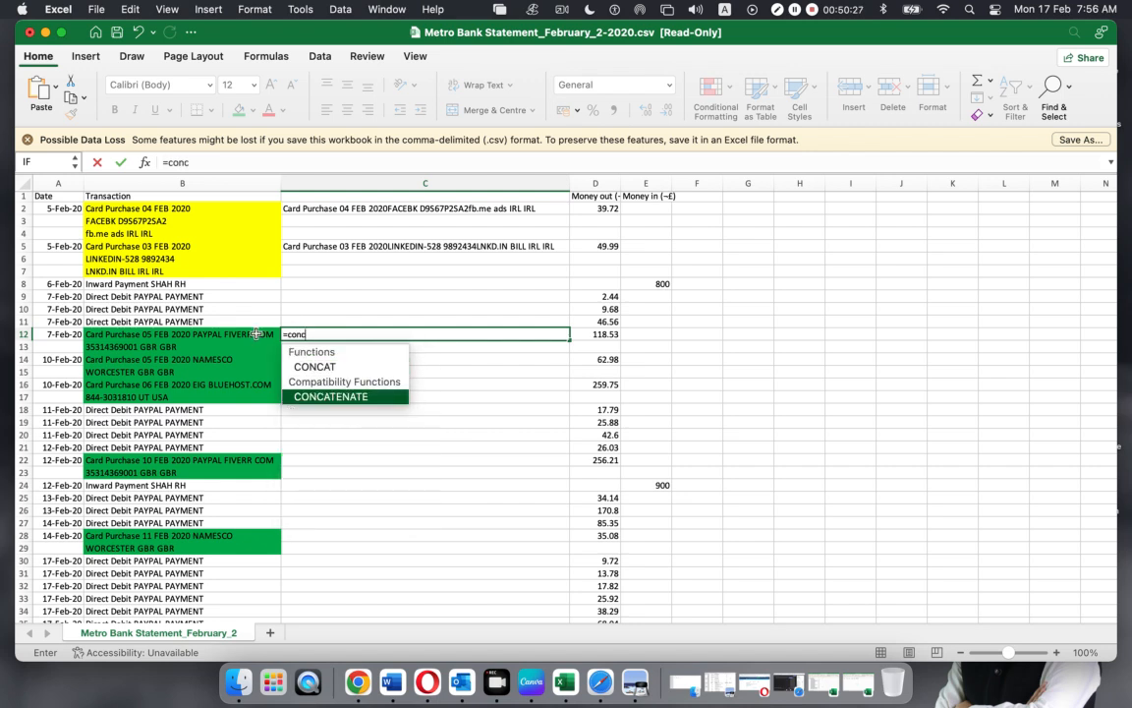
double_click(351, 397)
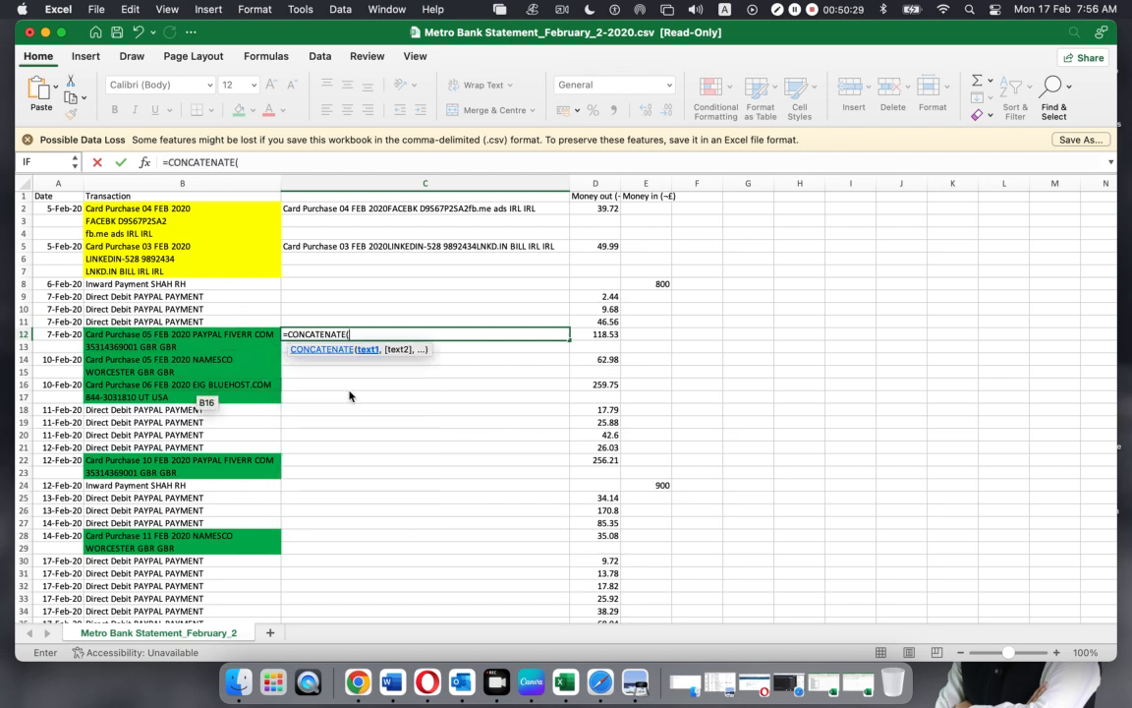
left_click(191, 336)
type(",")
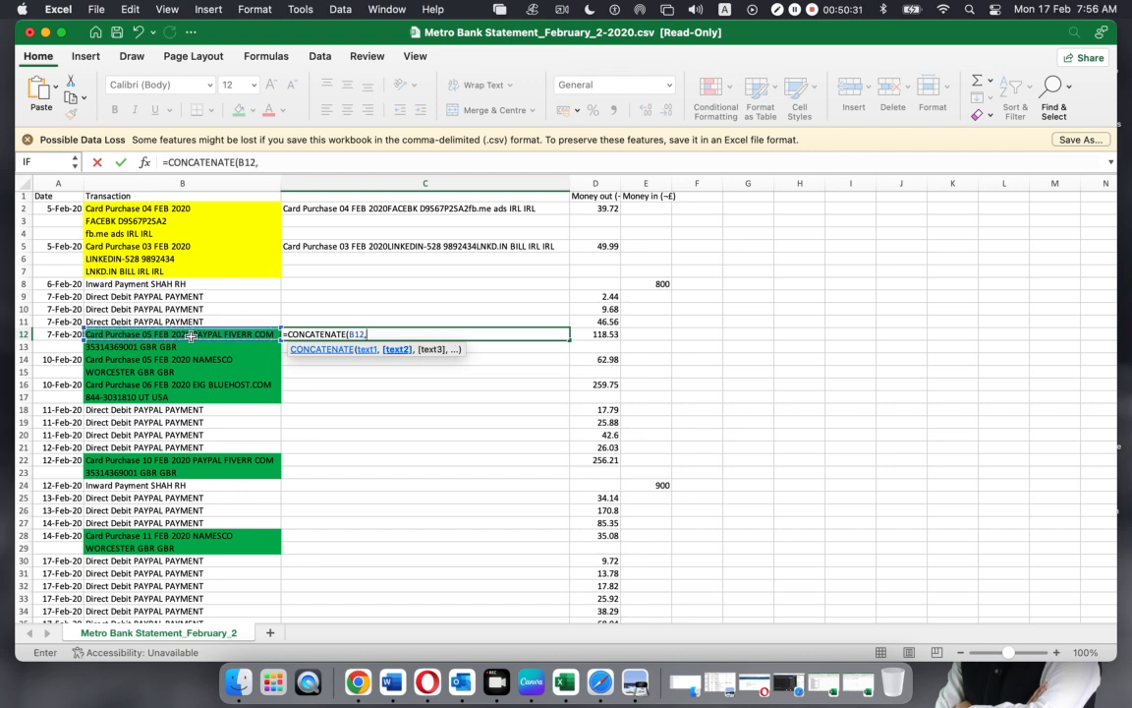
left_click(187, 349)
type(")")
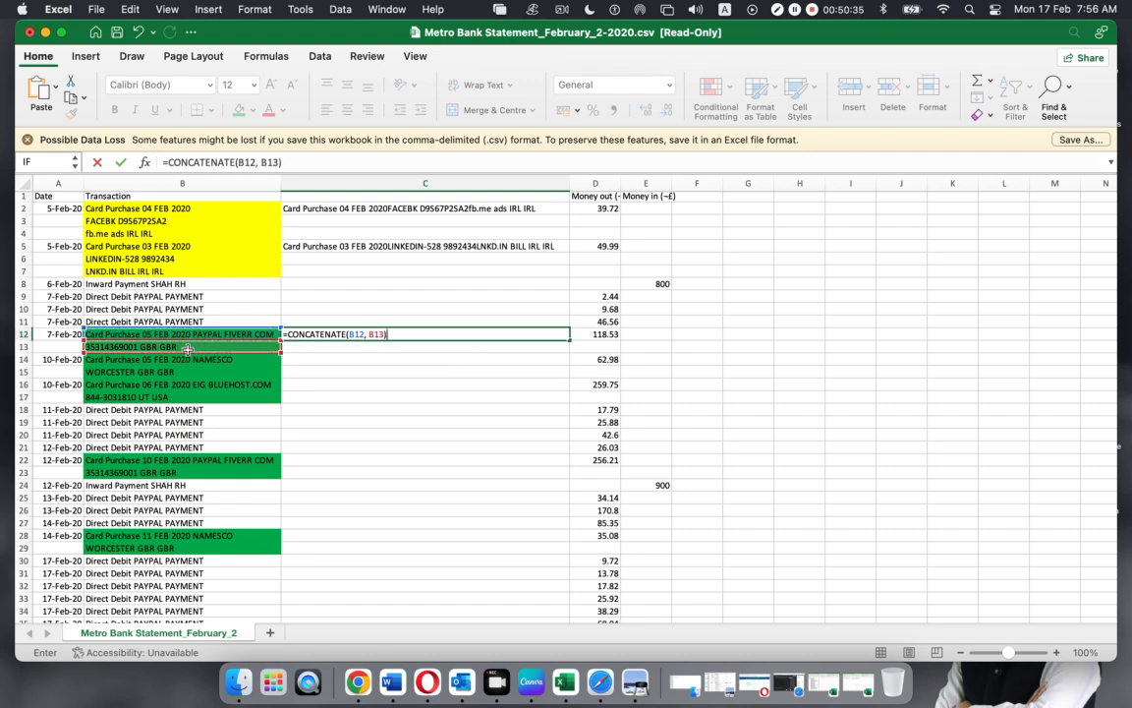
key("Return")
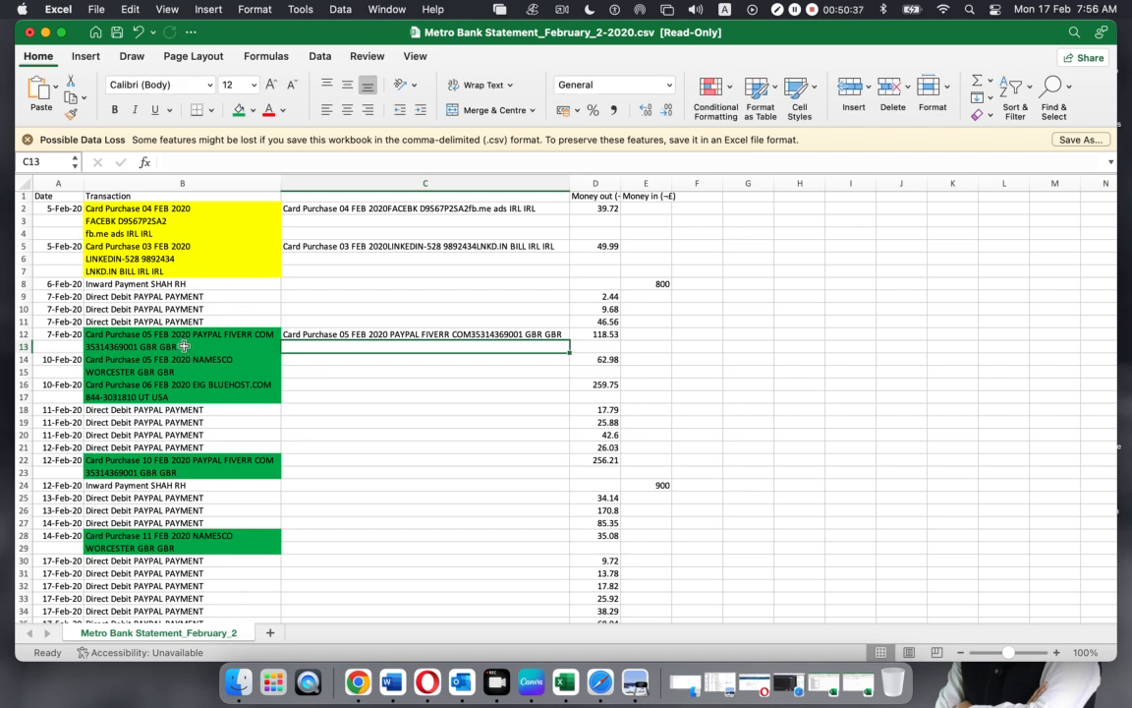
Copy the C12 merge formula into C14, C16, C22 and C28
left_click(355, 335)
key("super+c")
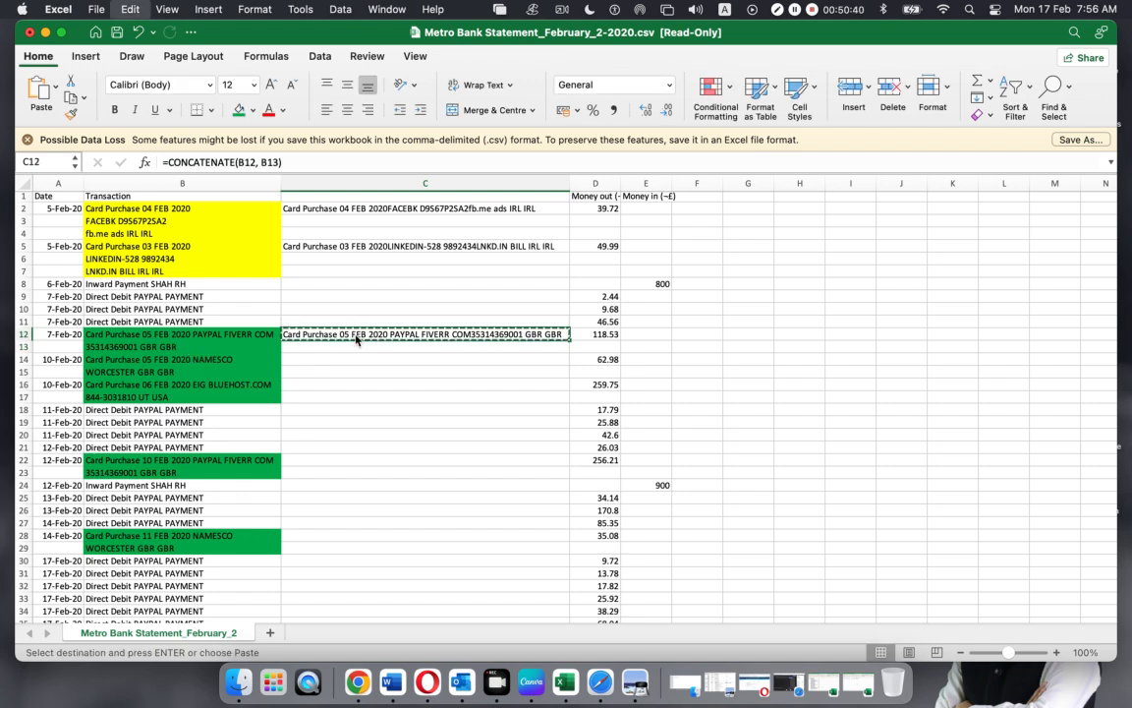
left_click(21, 360)
left_click(300, 360)
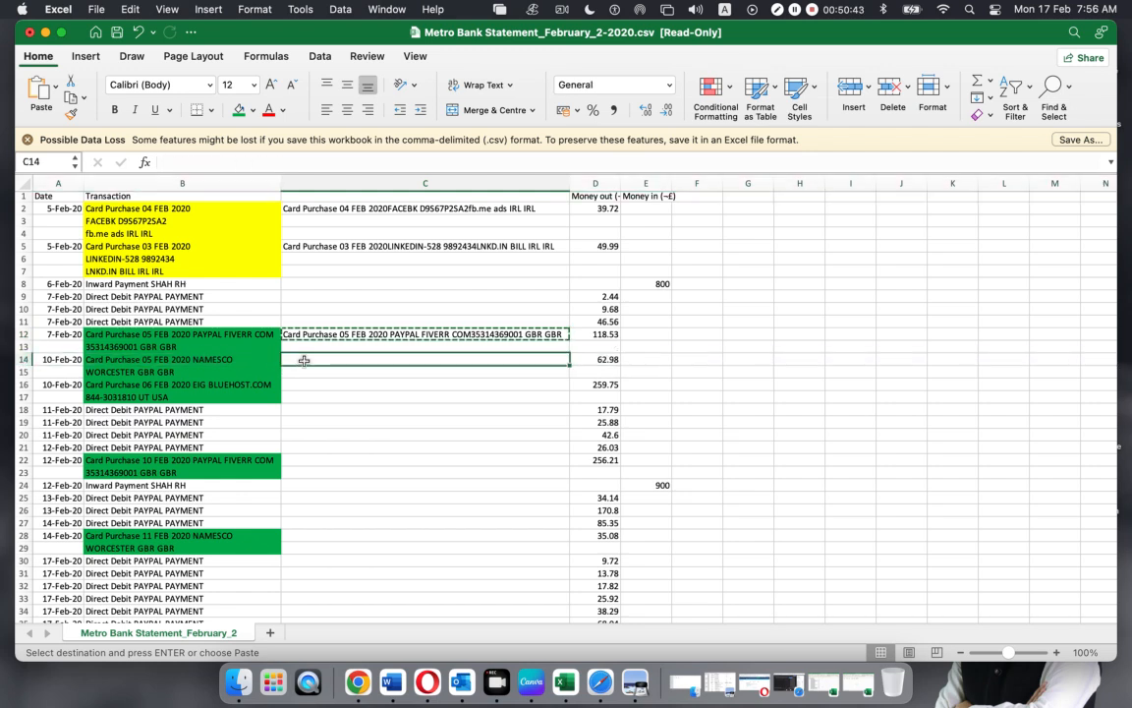
key("super+v")
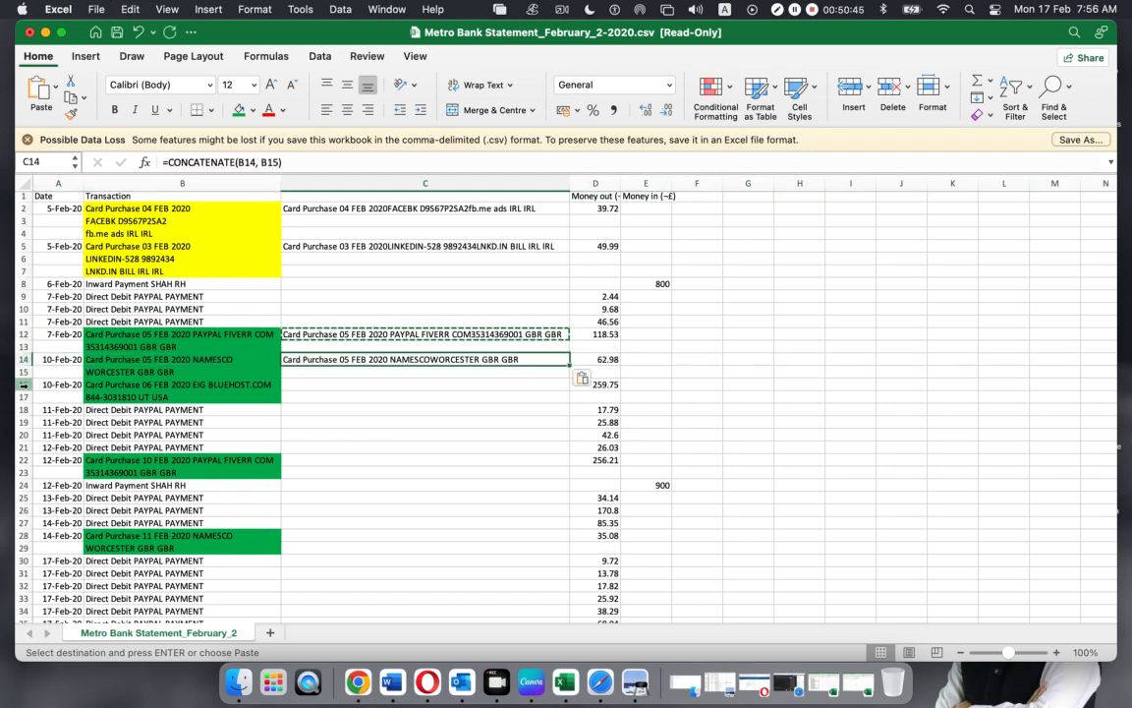
left_click(22, 384)
left_click(306, 384)
key("super+v")
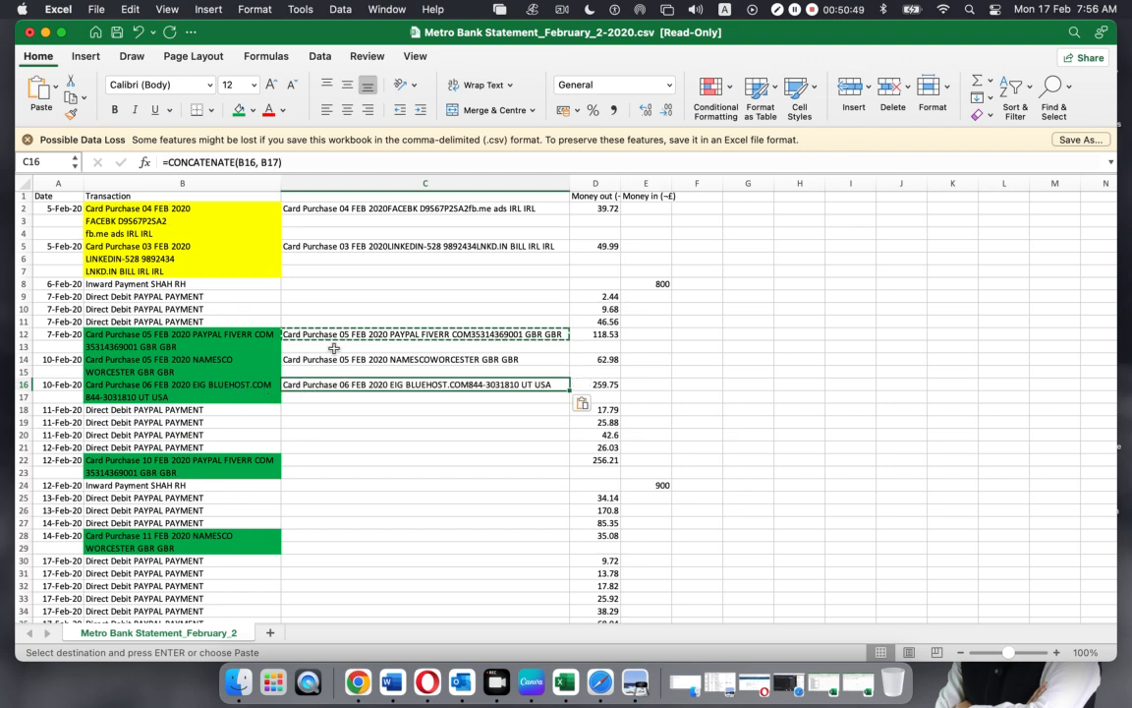
left_click(308, 458)
key("super+v")
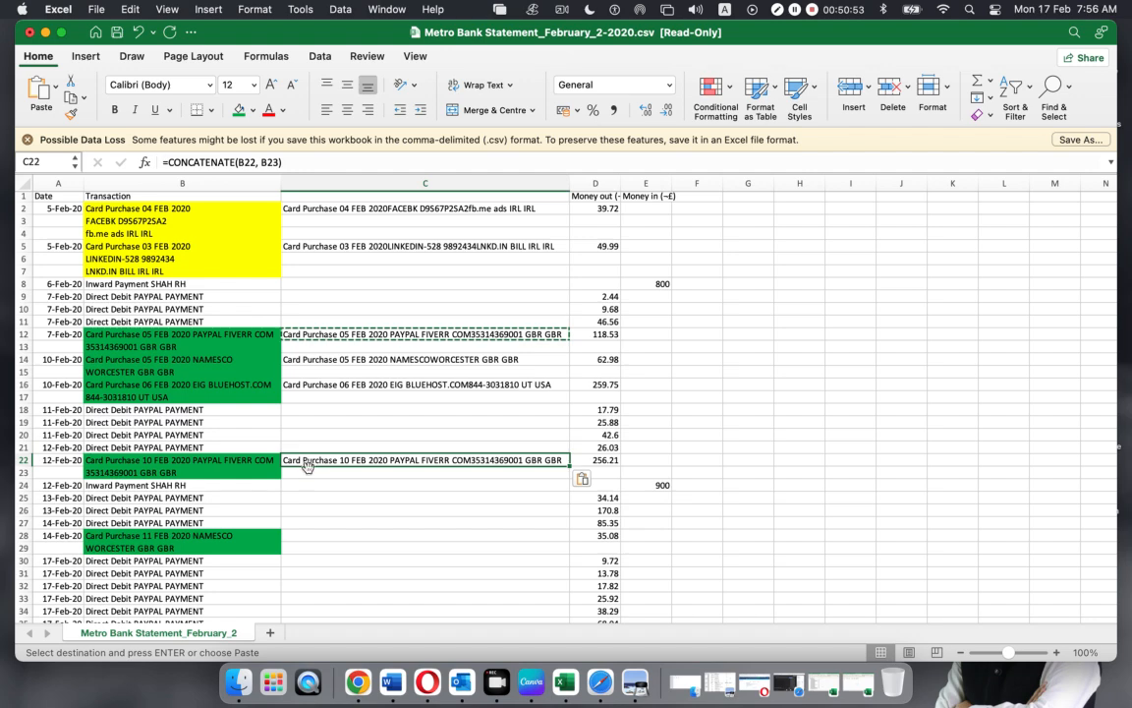
left_click(296, 534)
key("super+v")
Paste the same merge formula into C37, C39 and C41
scroll(327, 483, "down", 5)
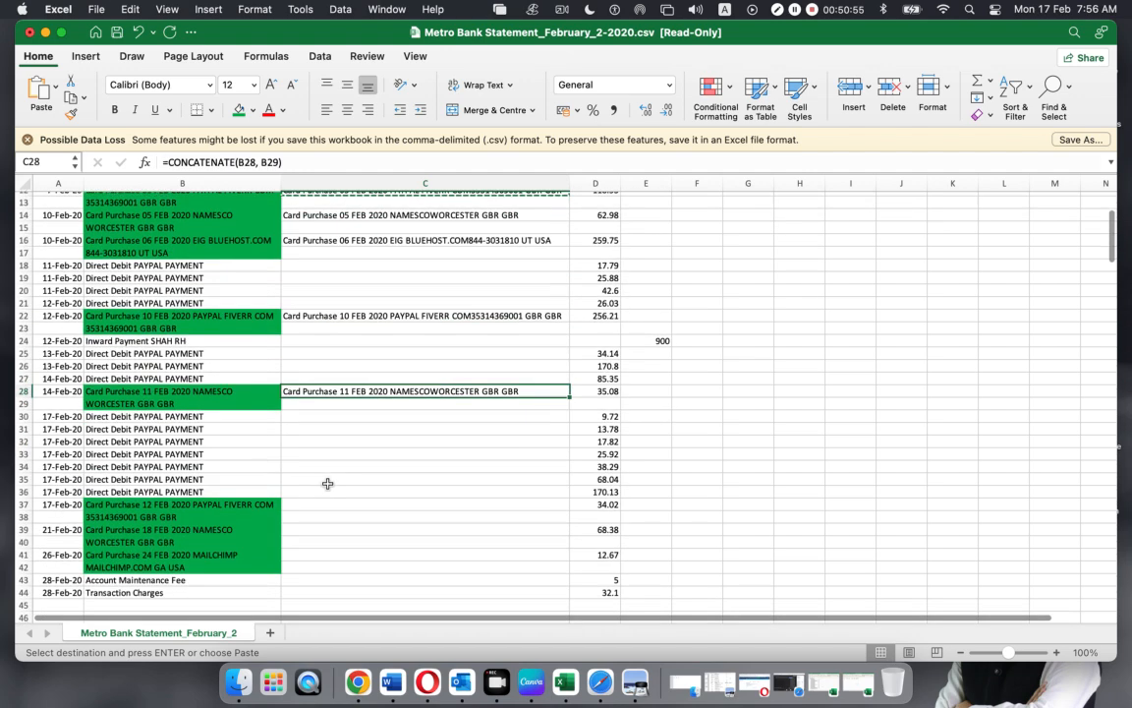
scroll(327, 483, "down", 4)
left_click(311, 404)
key("super+v")
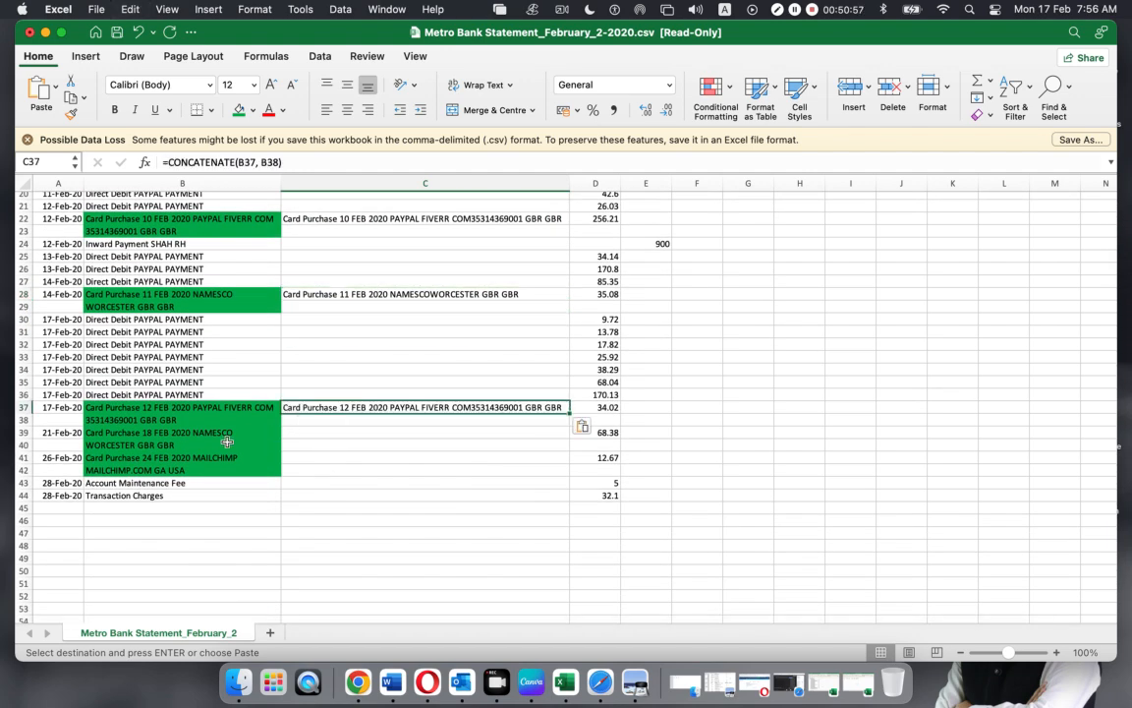
left_click(22, 432)
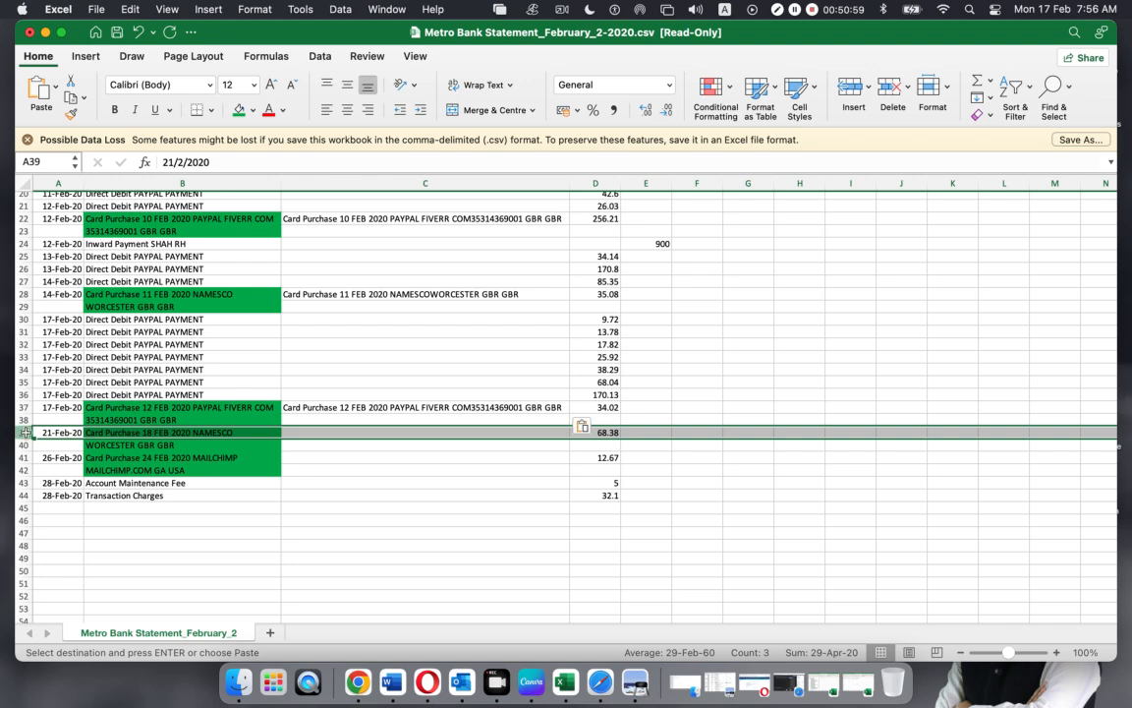
left_click(315, 433)
key("super+v")
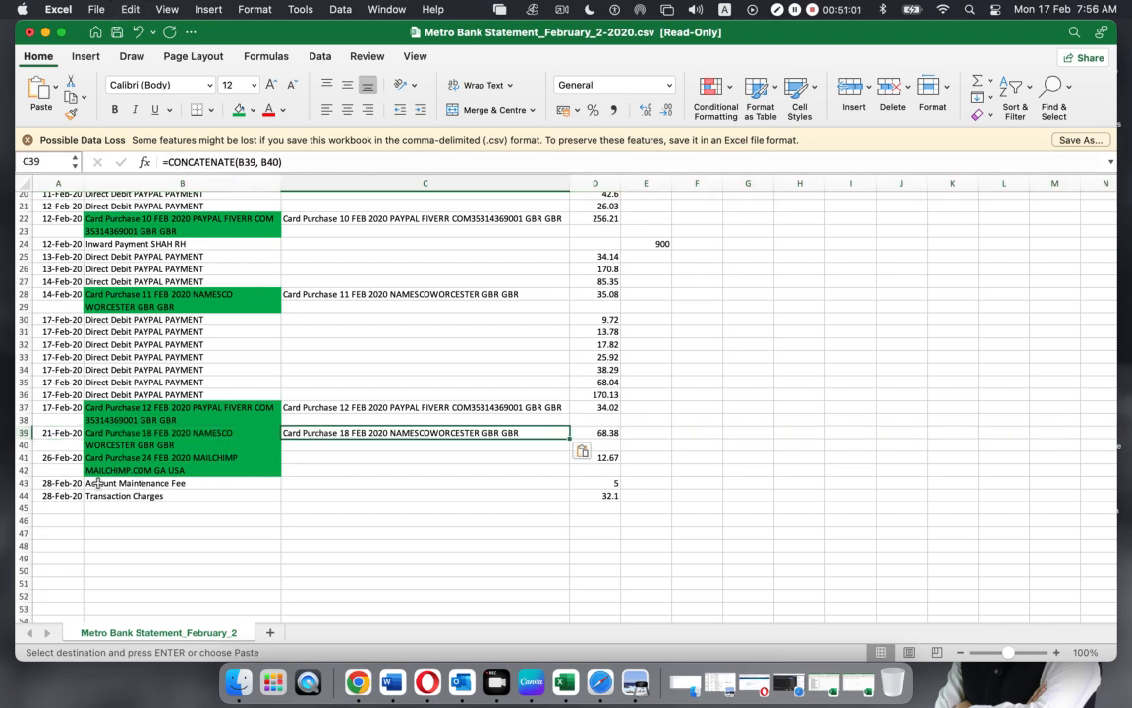
left_click(22, 458)
left_click(356, 458)
key("super+v")
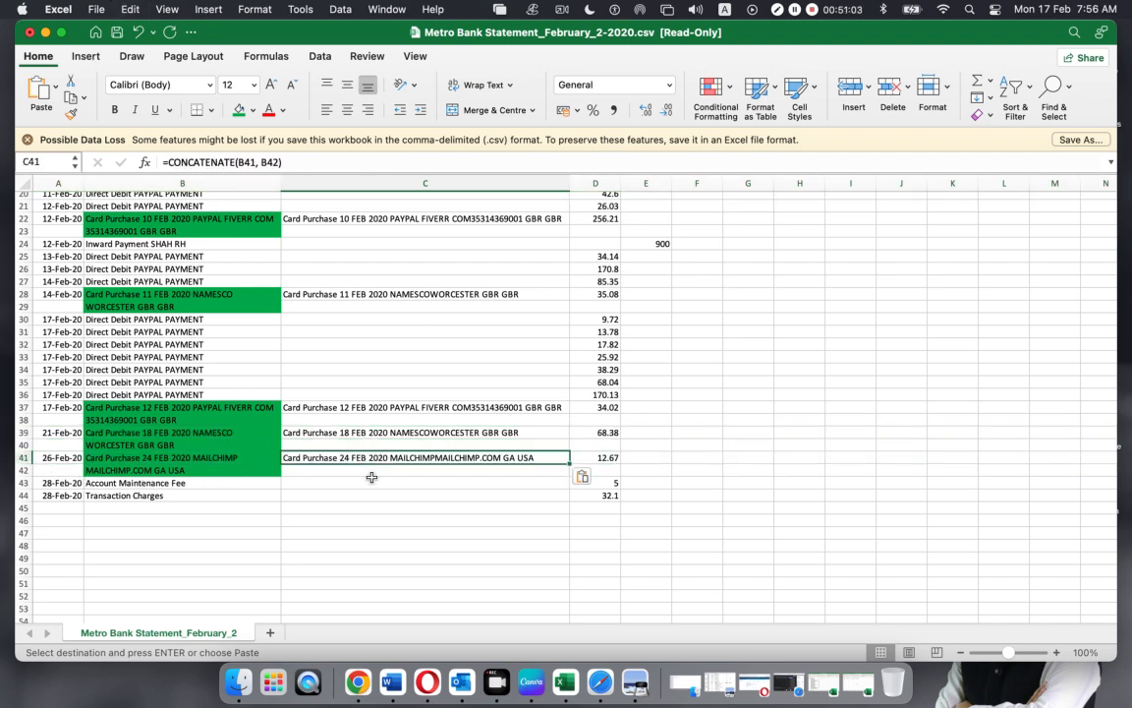
left_click(422, 524)
scroll(399, 459, "up", 10)
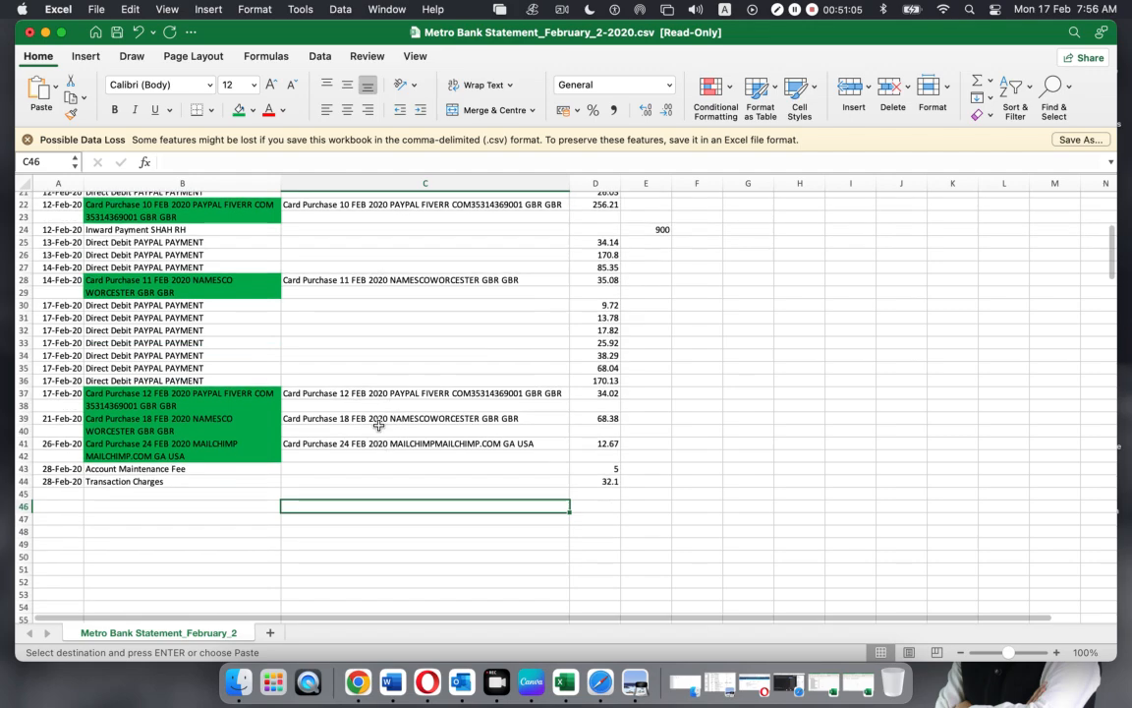
Save the read-only statement under a new name as a CSV file on the Desktop
scroll(352, 343, "down", 1)
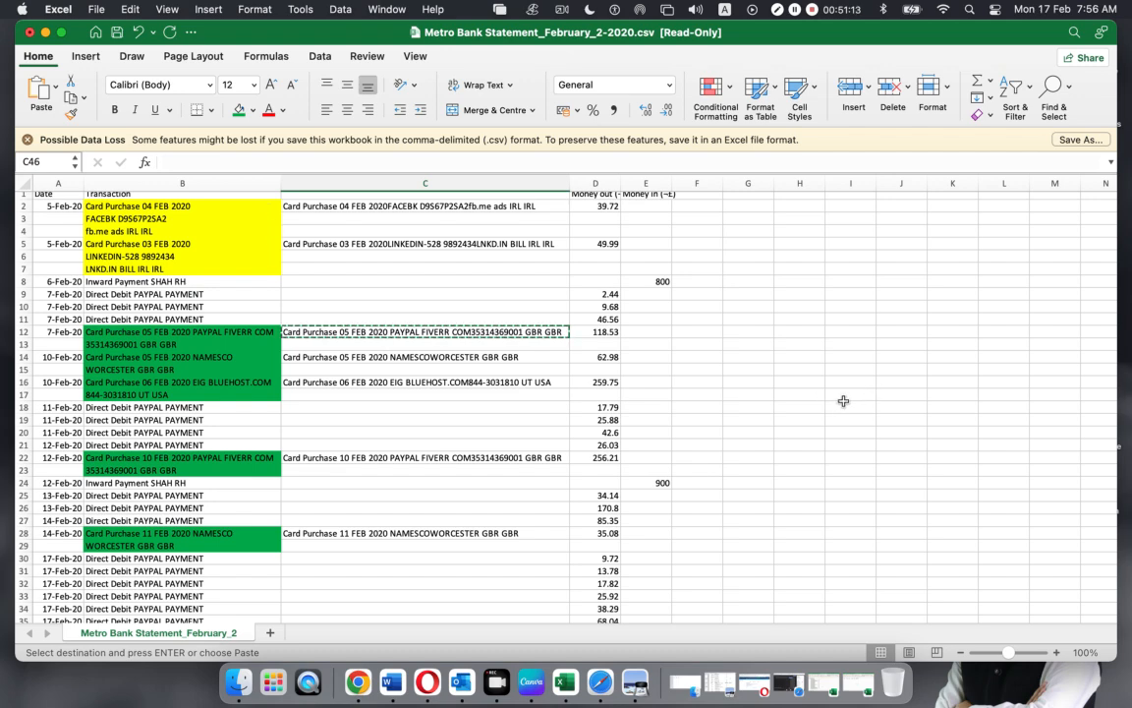
key("super+s")
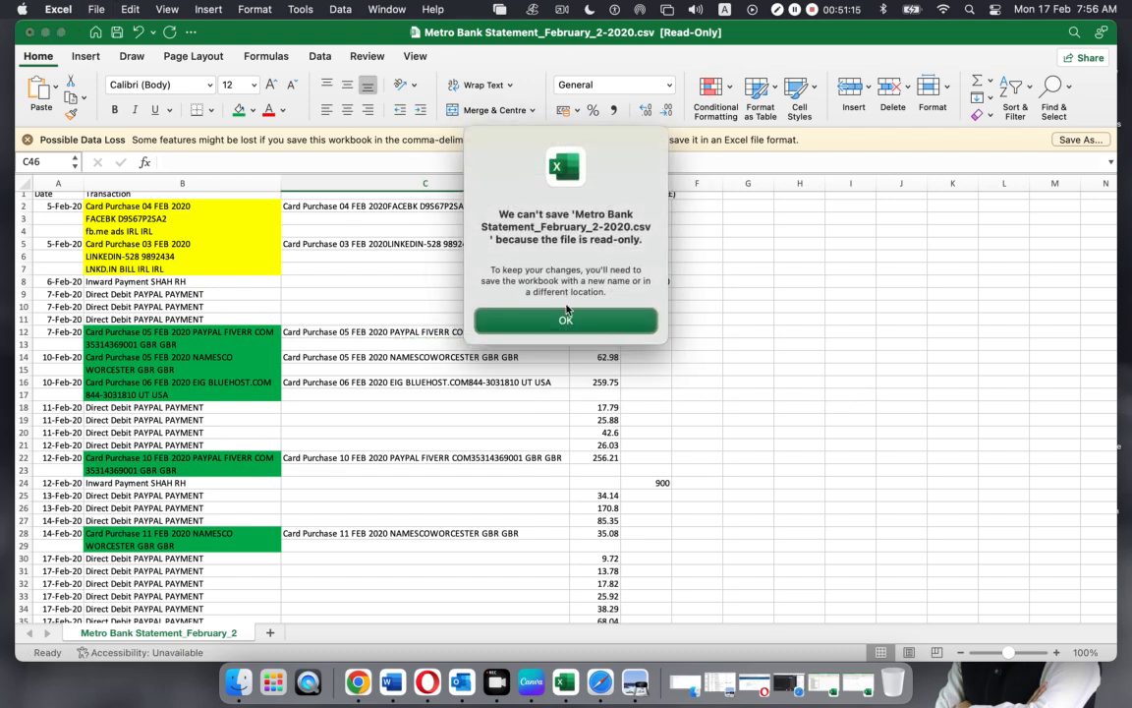
left_click(549, 320)
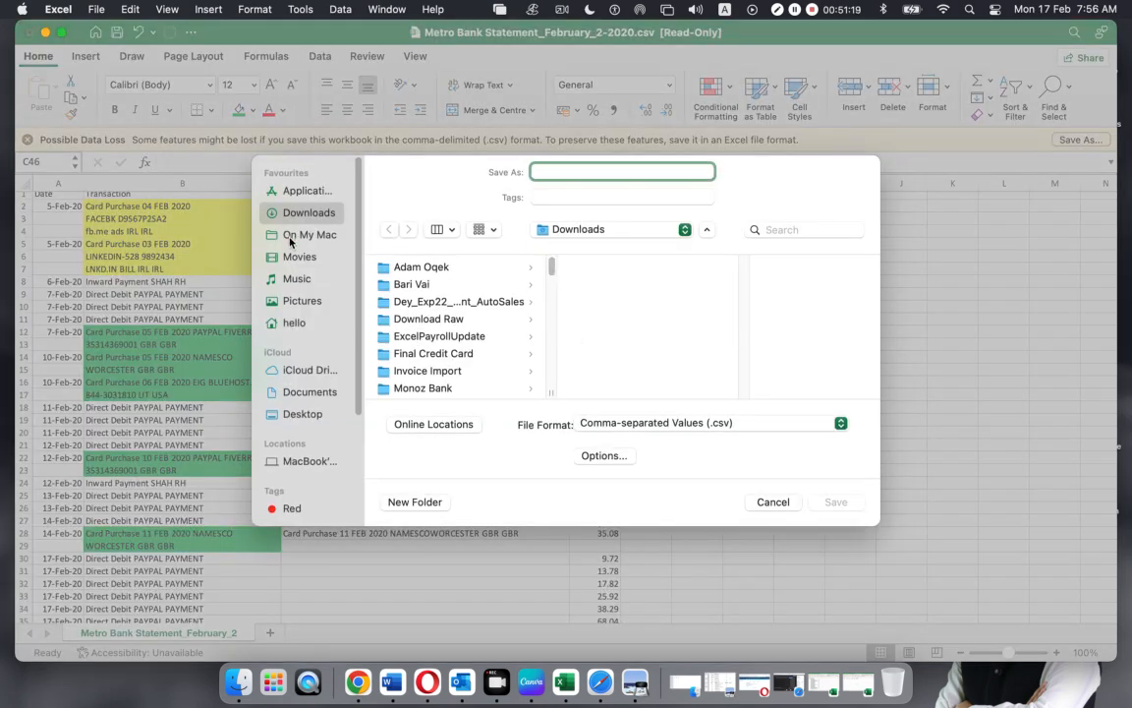
left_click(298, 413)
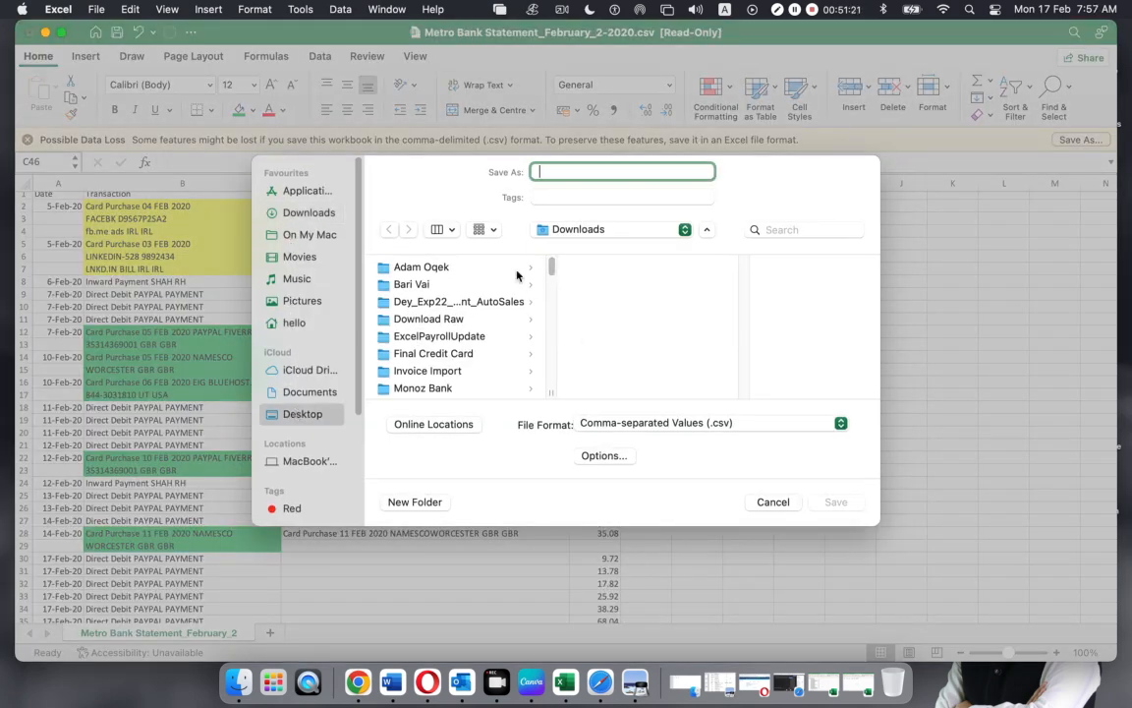
type("Metro Bank 5374")
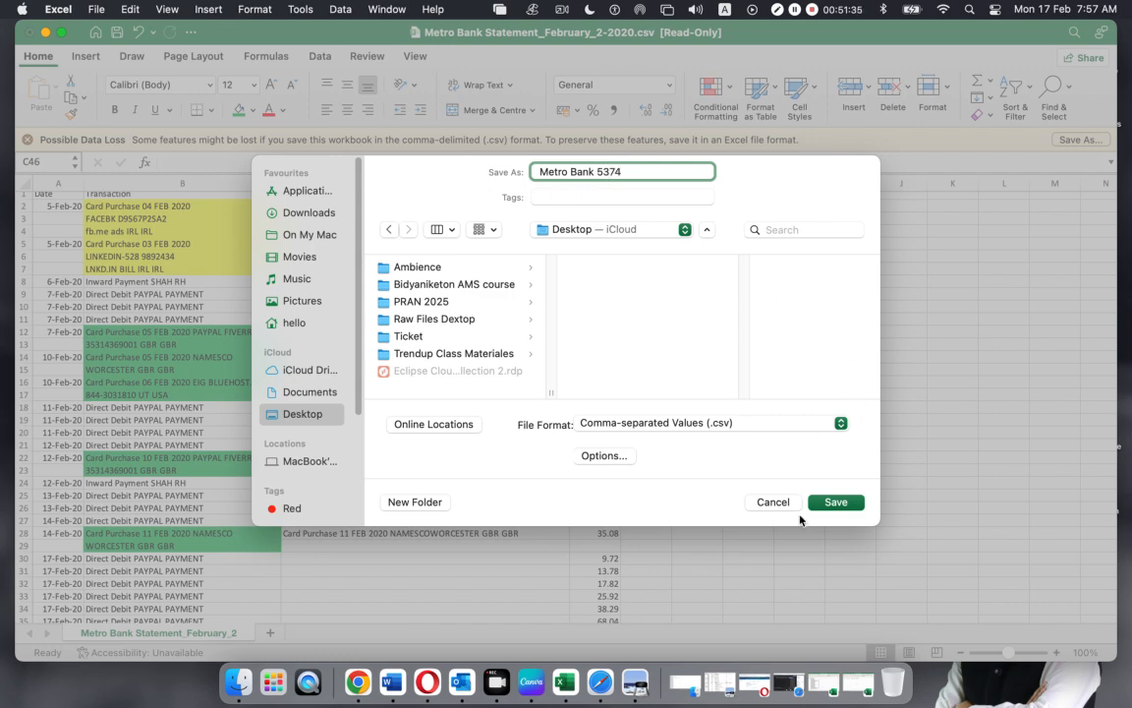
left_click(835, 502)
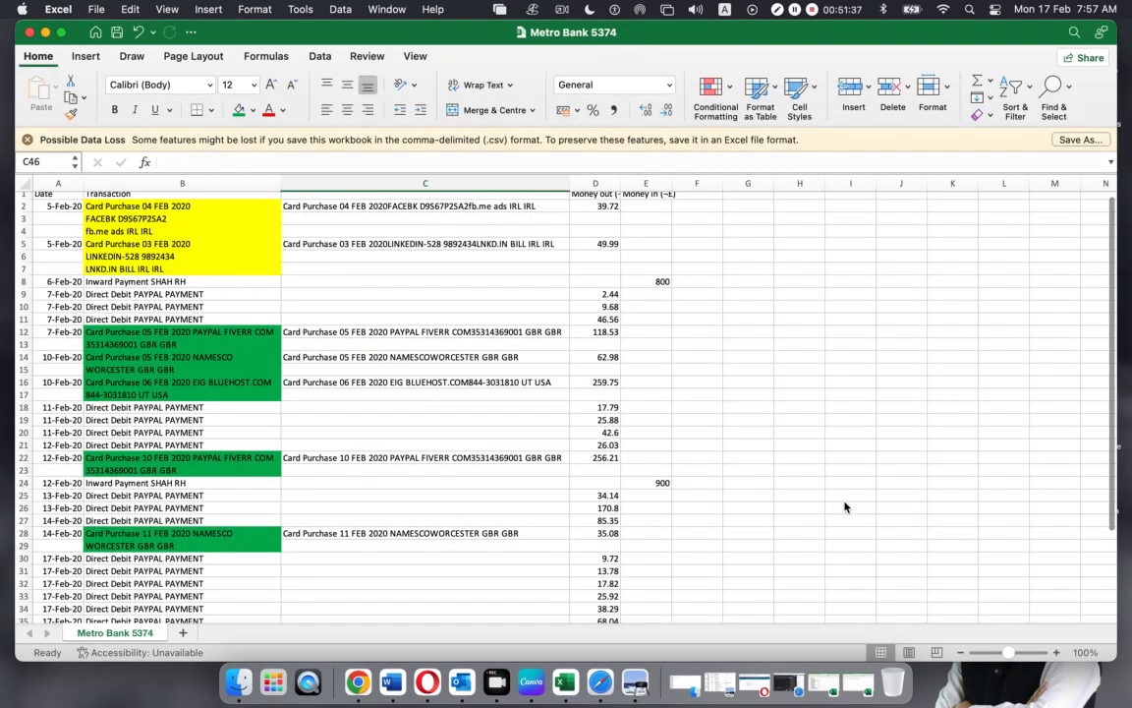
Inspect the CONCATENATE formulas behind the first merged descriptions in column C
left_click(834, 469)
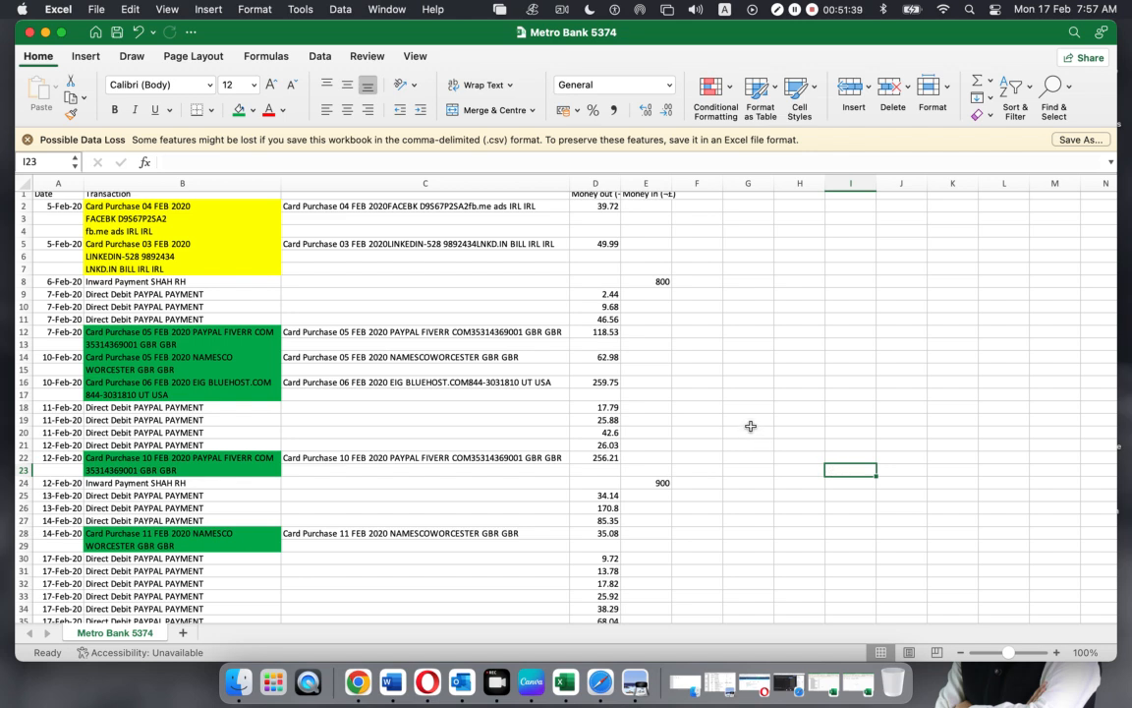
left_click(320, 205)
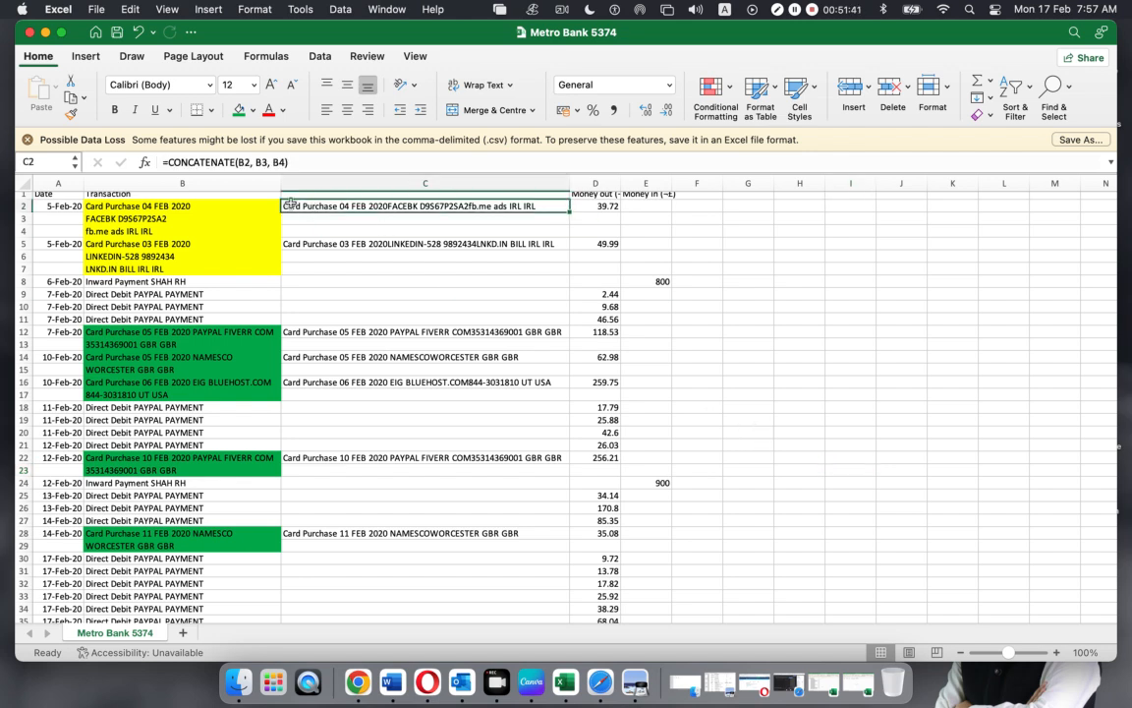
left_click(328, 245)
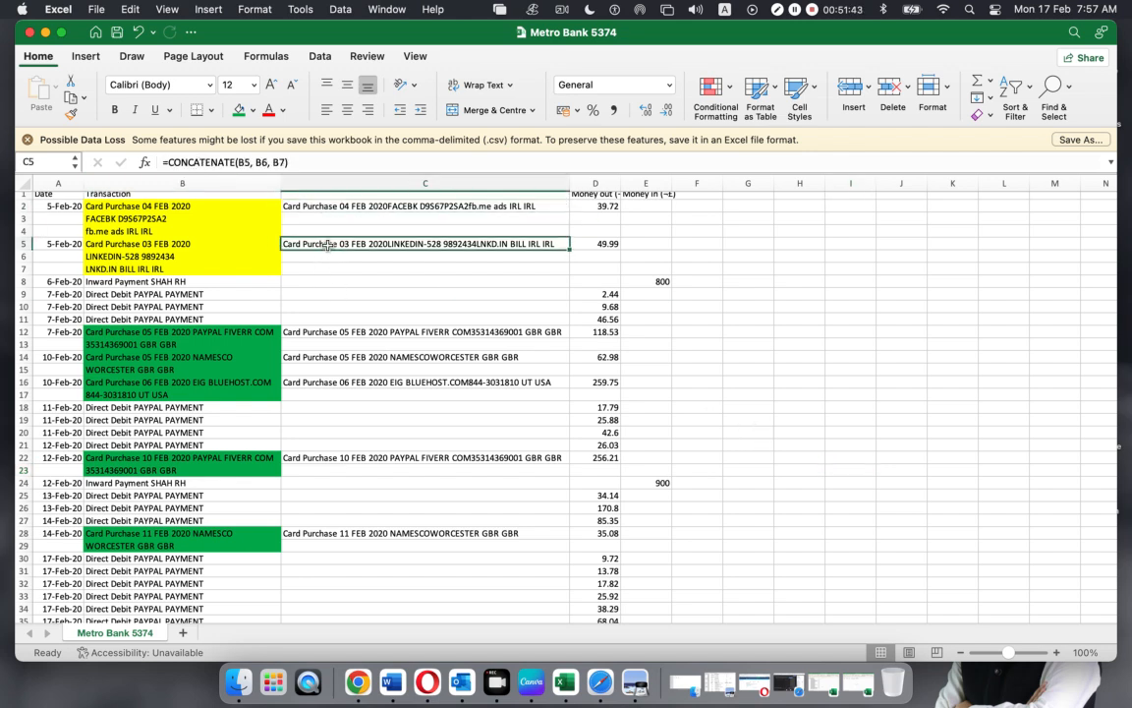
left_click(855, 389)
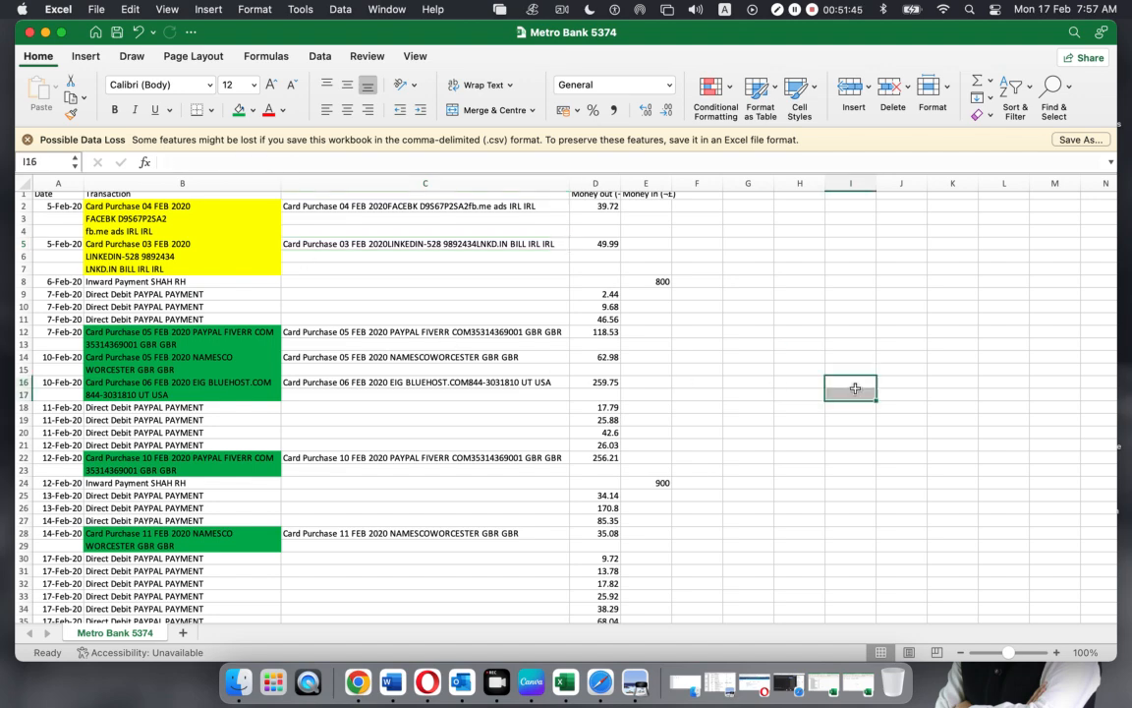
left_click(430, 267)
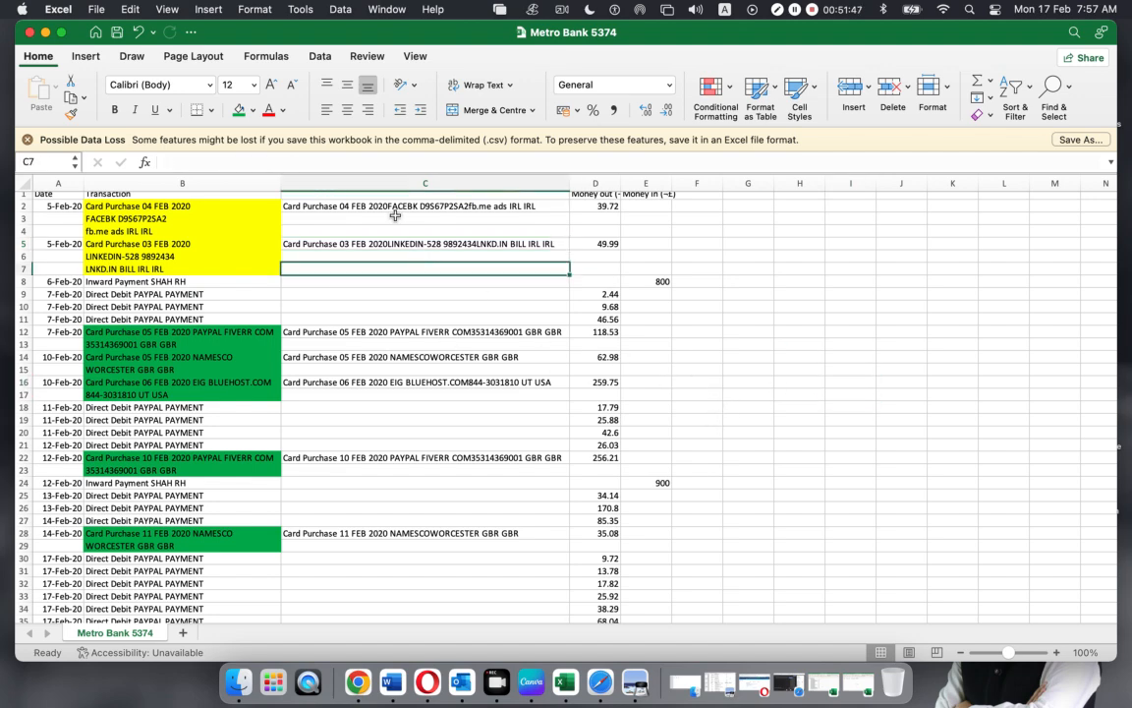
scroll(374, 236, "up", 1)
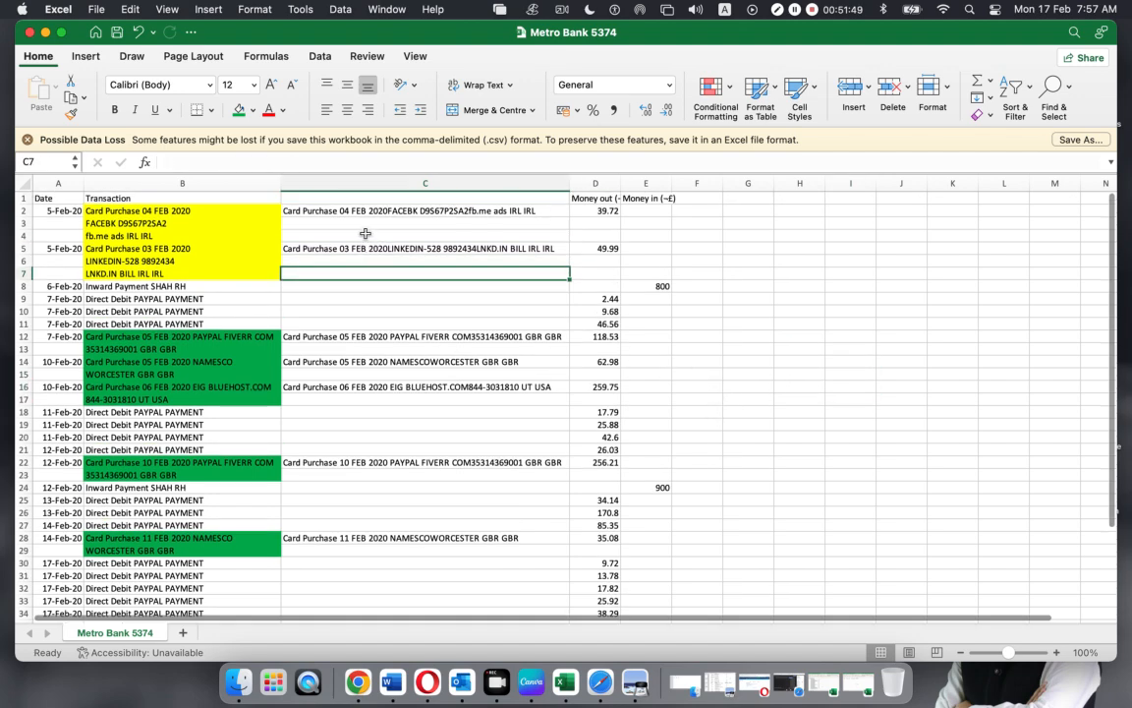
Copy C2:C45 and paste it back as values, then confirm C2 holds plain text
left_click_drag(365, 211, 365, 346)
key("super+c")
scroll(433, 351, "up", 5)
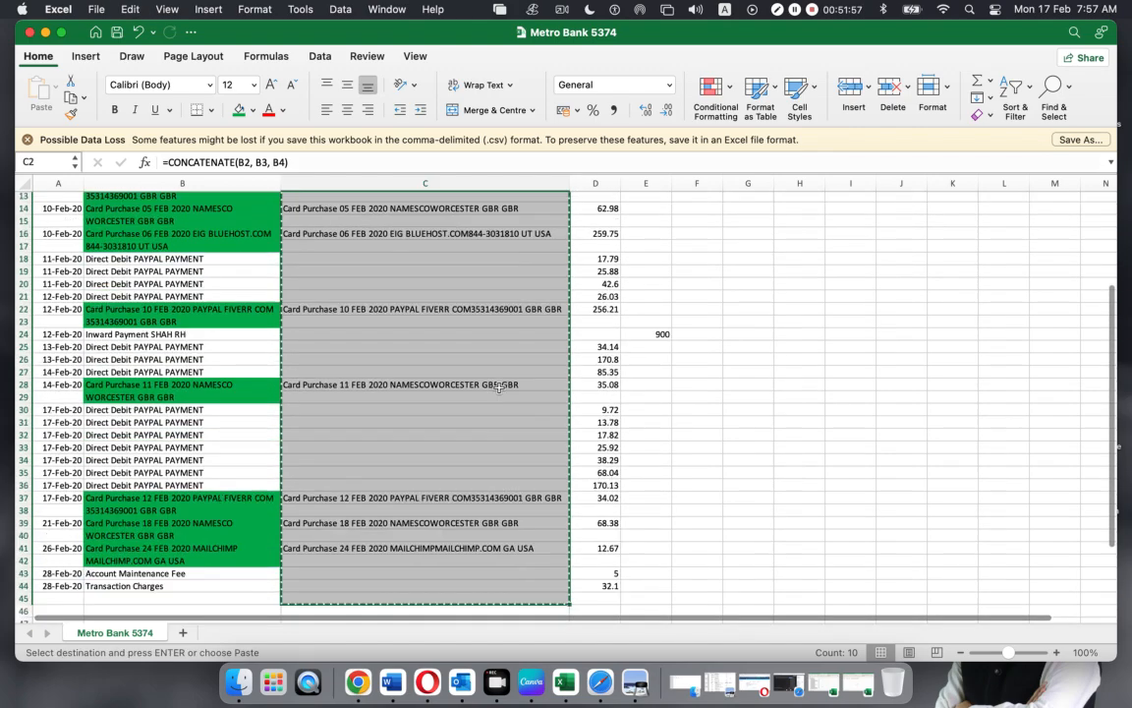
scroll(500, 387, "down", 5)
scroll(500, 387, "up", 10)
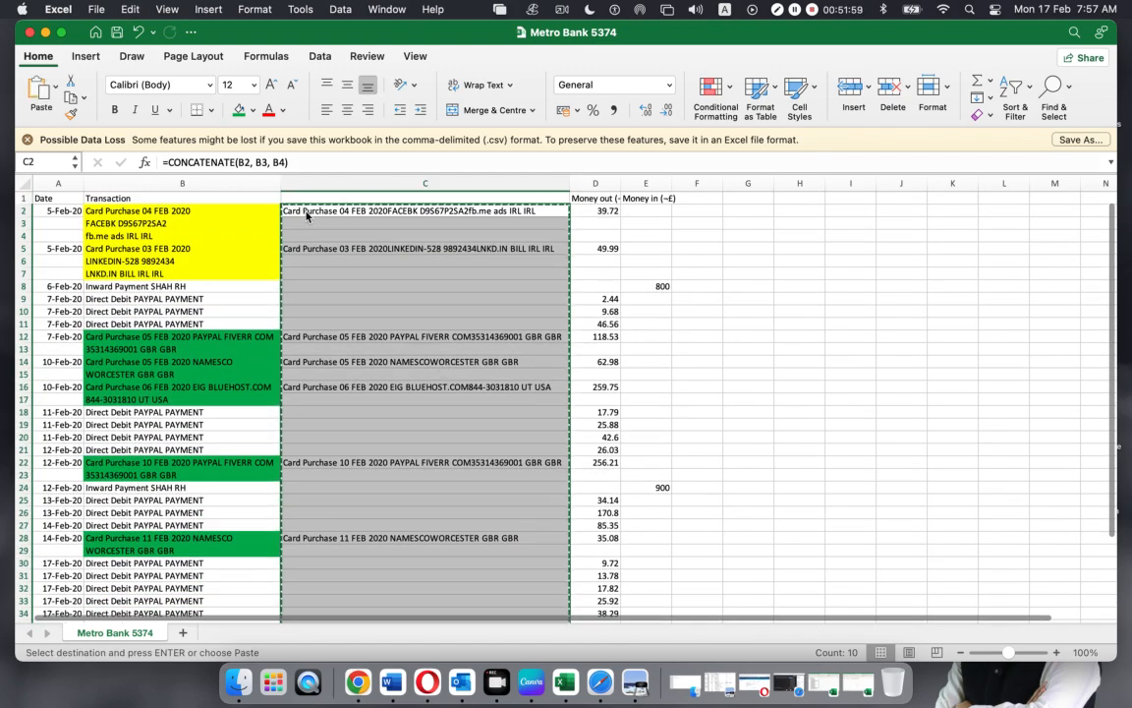
right_click(306, 215)
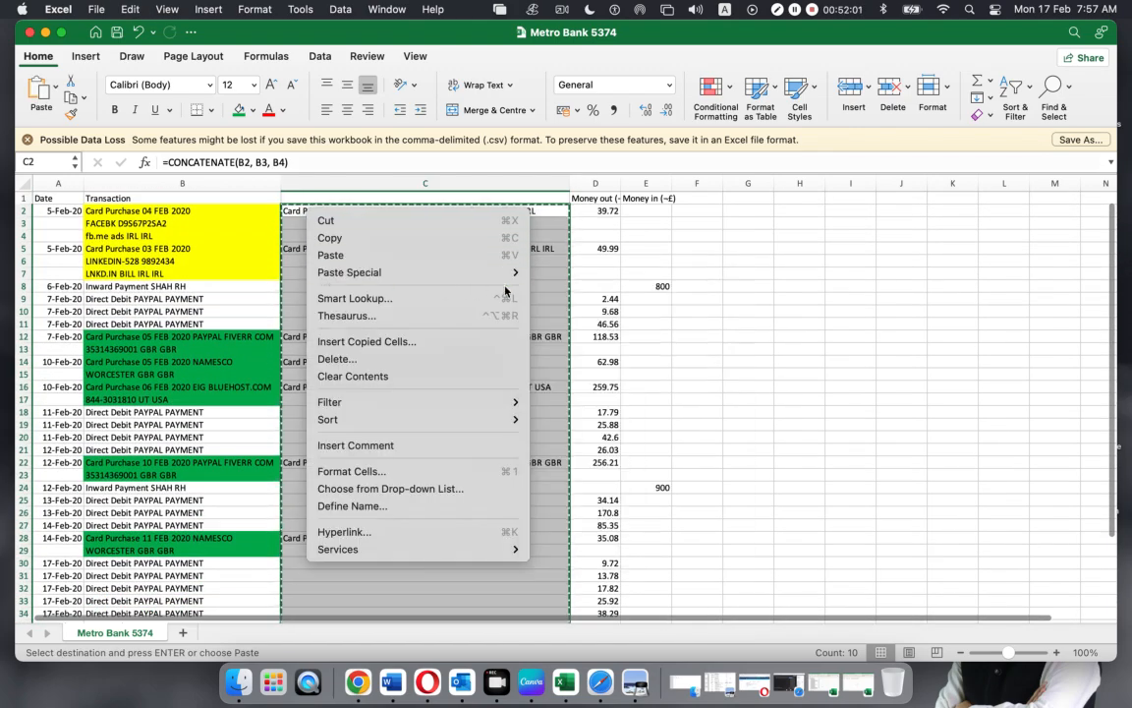
mouse_move(473, 272)
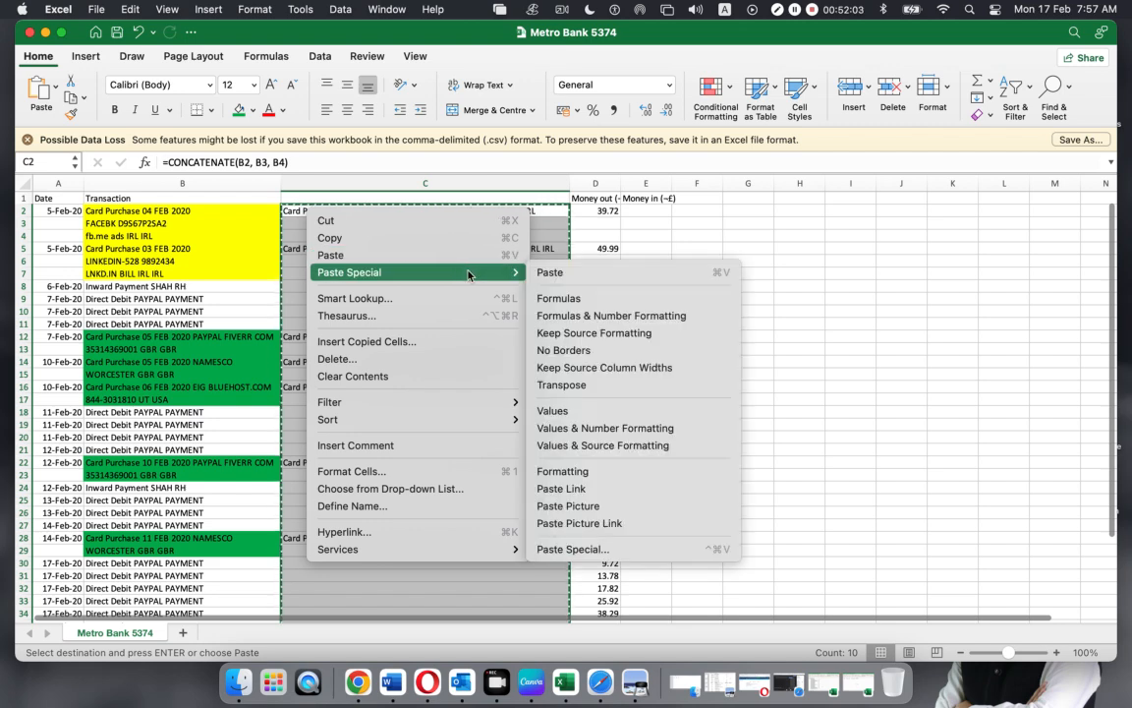
left_click(547, 412)
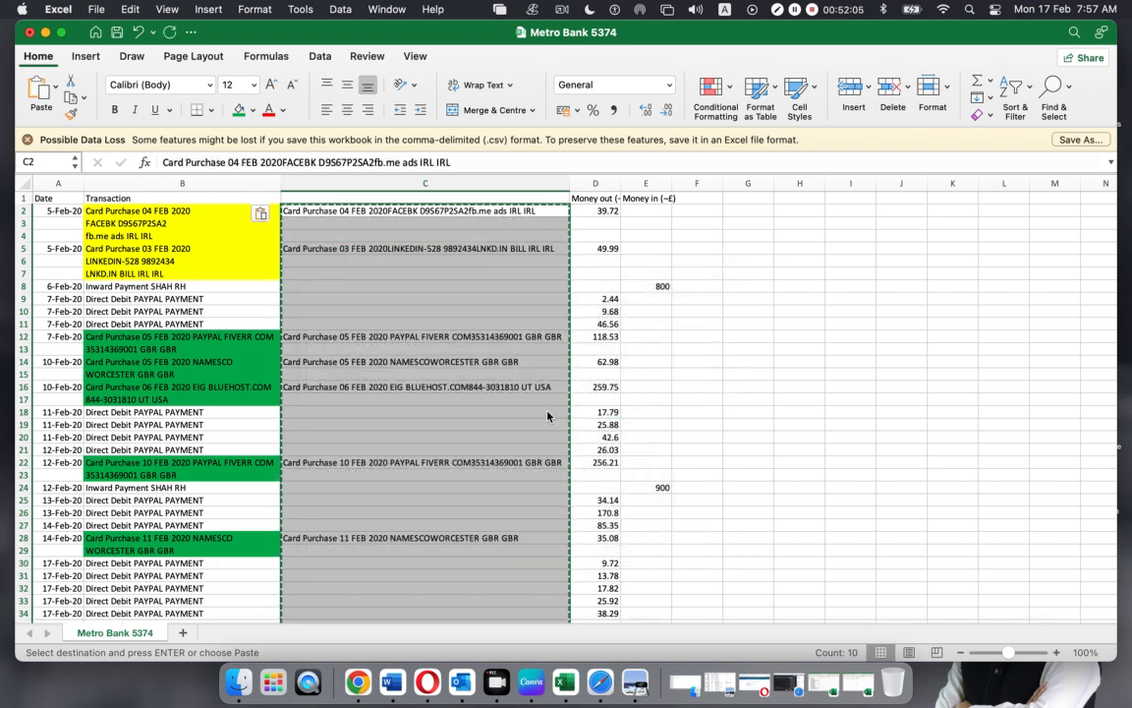
key("Escape")
left_click(686, 334)
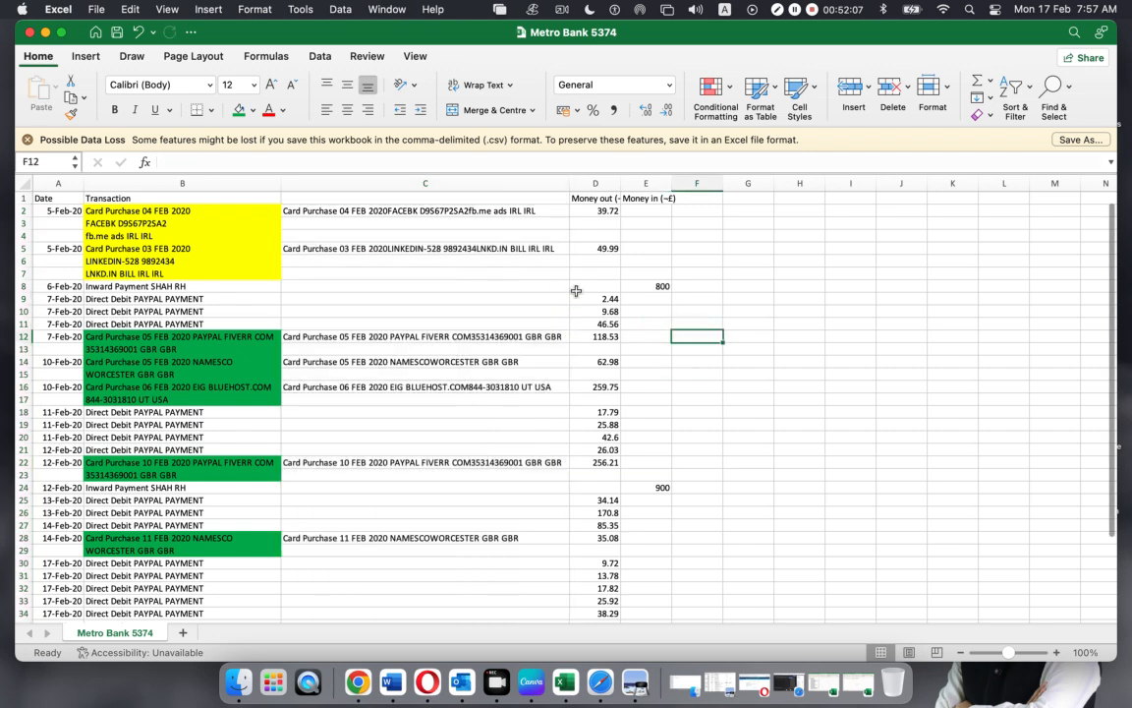
left_click(325, 211)
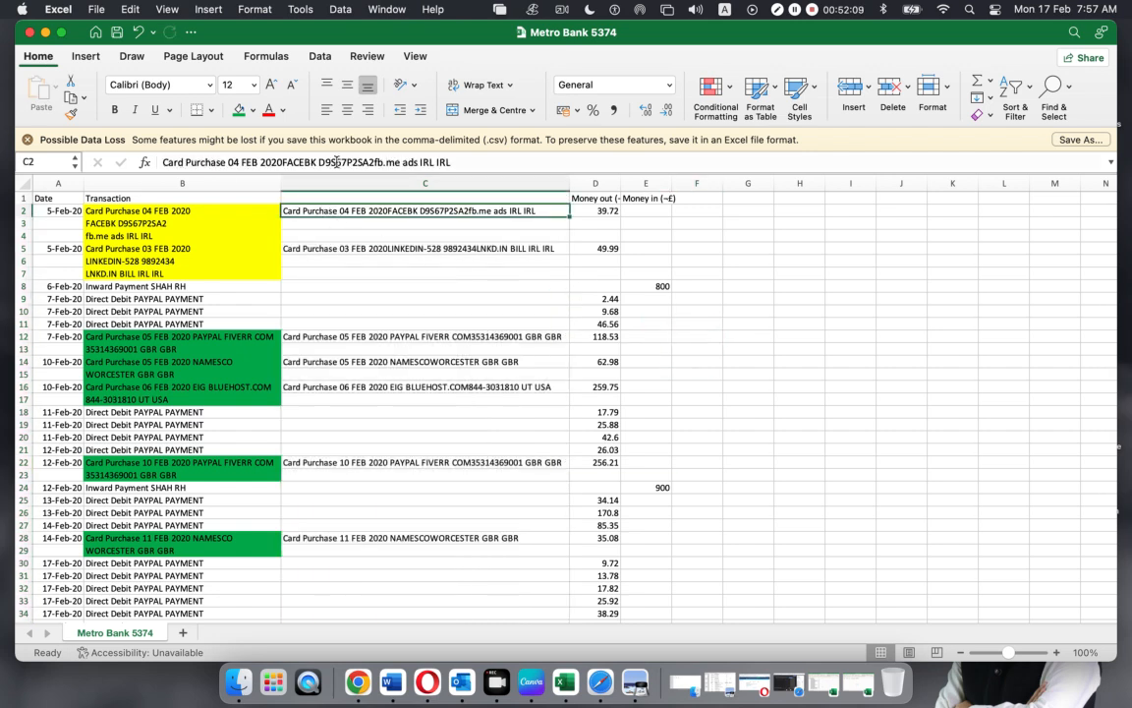
left_click(352, 248)
left_click(342, 338)
left_click(346, 363)
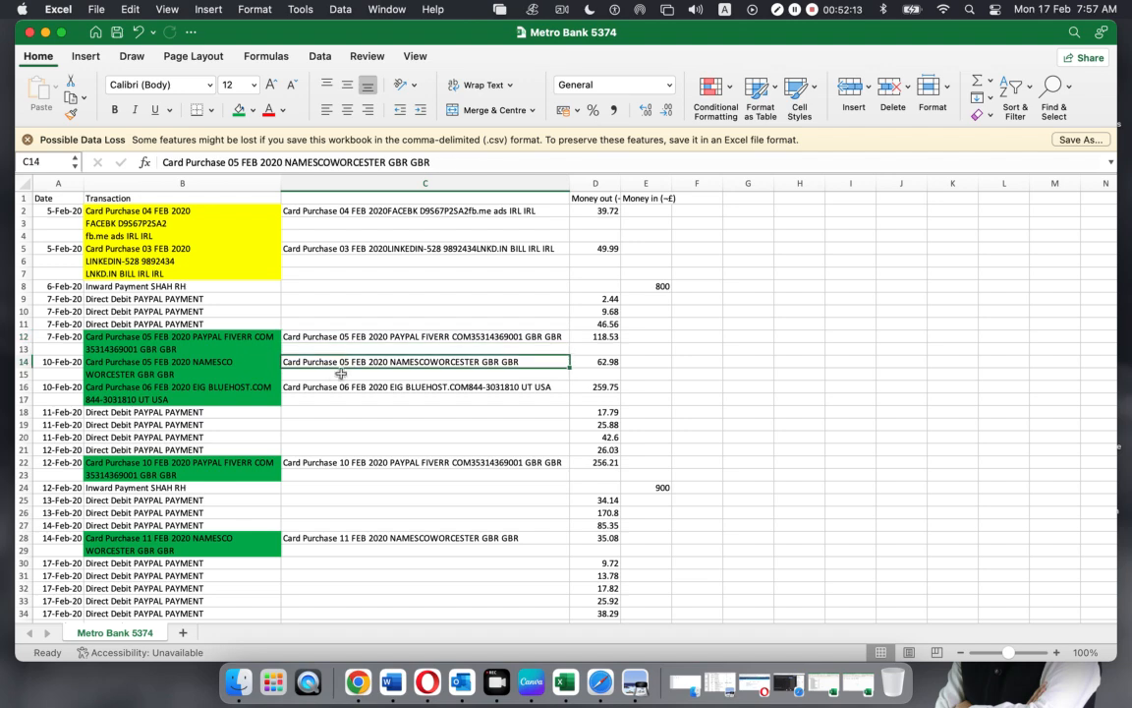
left_click(327, 387)
left_click(736, 385)
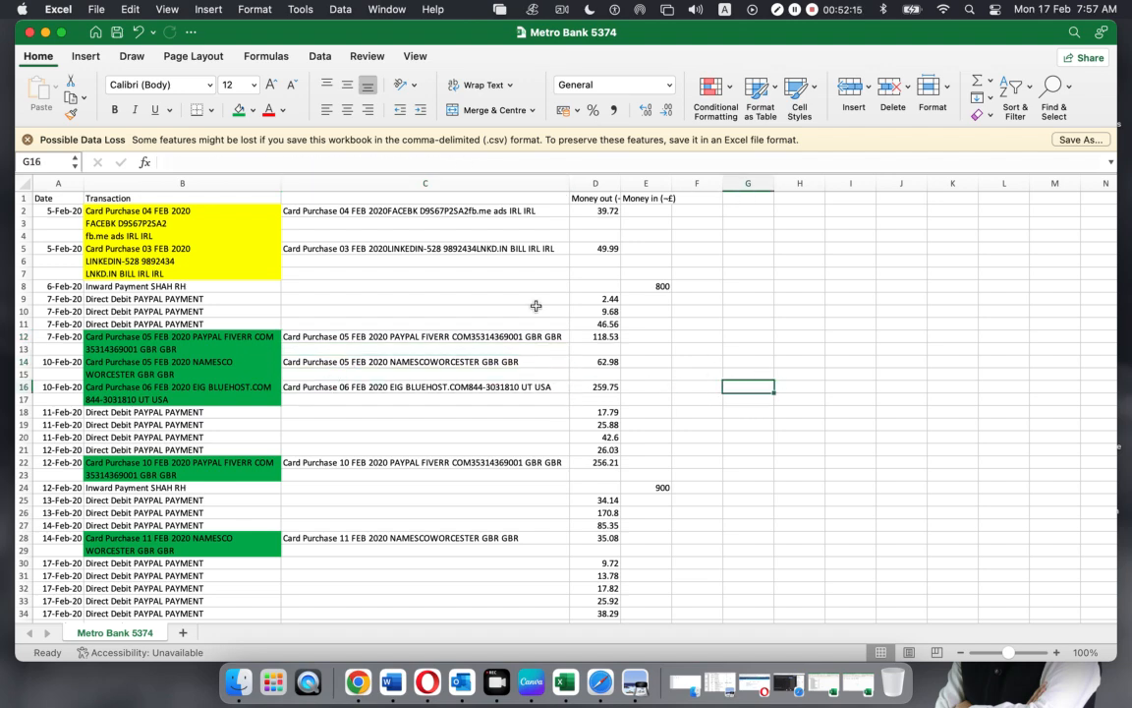
left_click(139, 177)
right_click(139, 177)
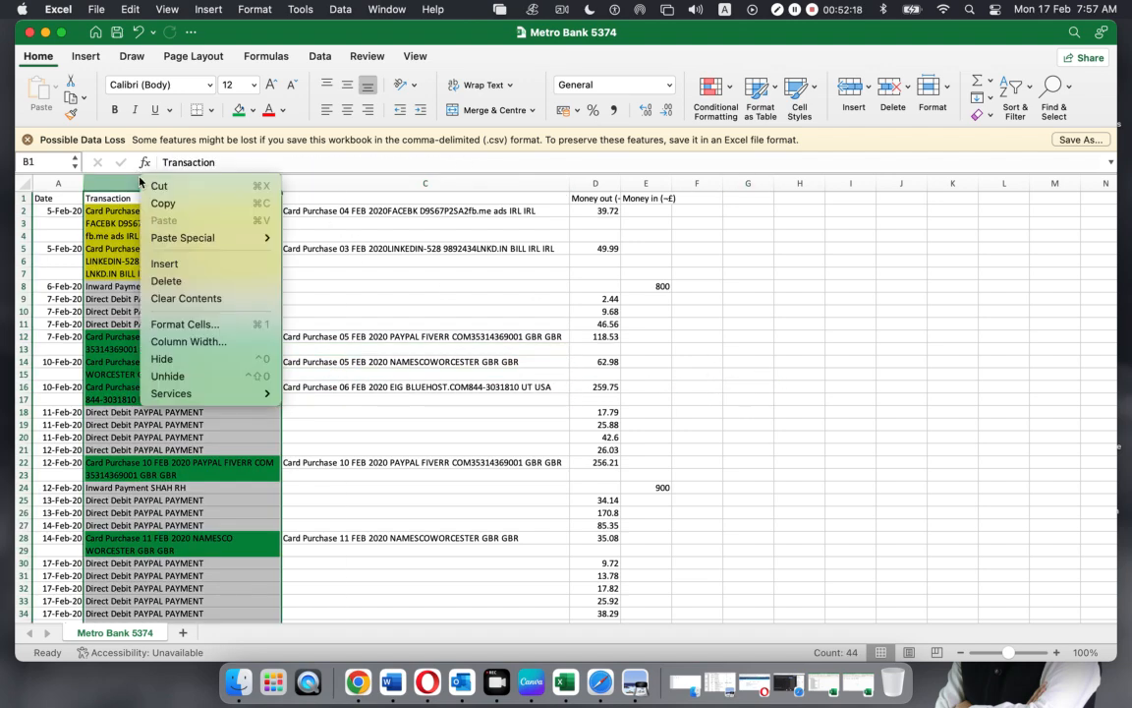
left_click(166, 281)
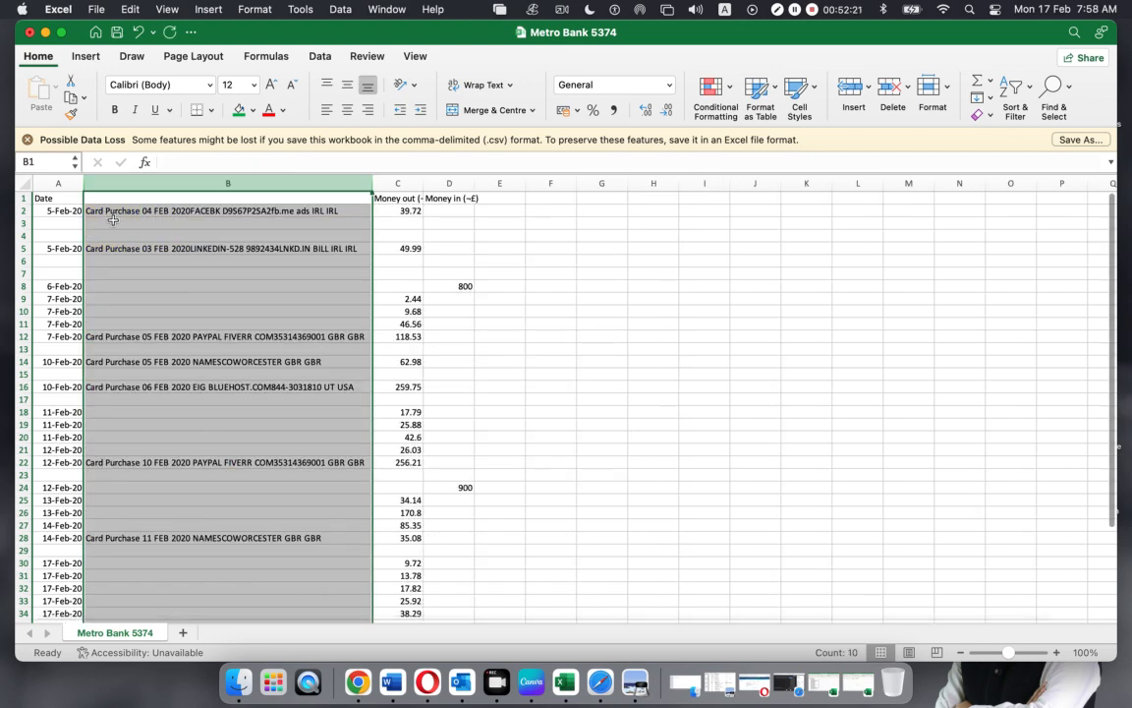
key("super+z")
left_click(304, 285)
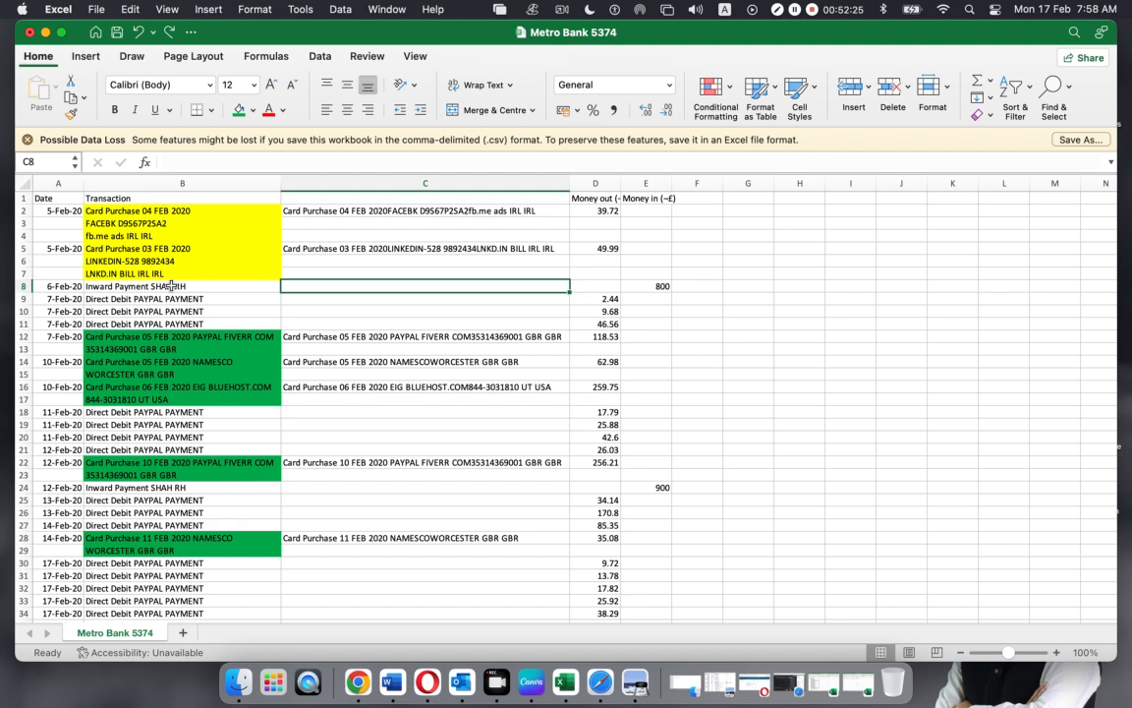
Enter =B8 in C8 and fill it down through C11
type("=")
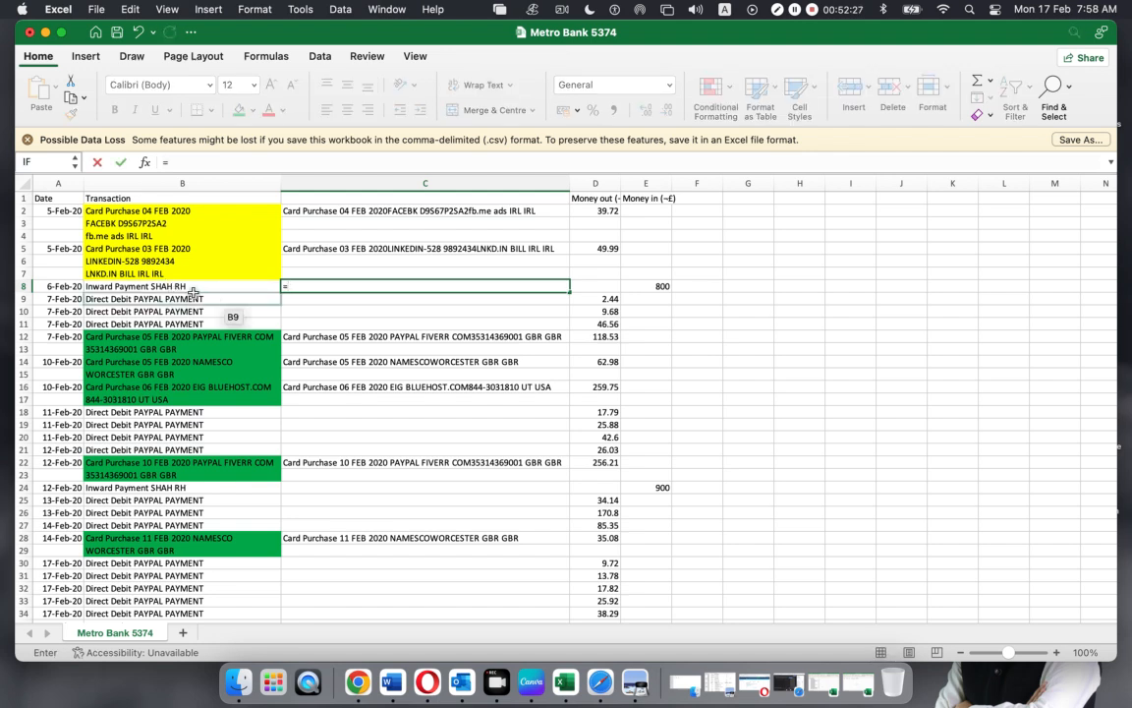
left_click(192, 284)
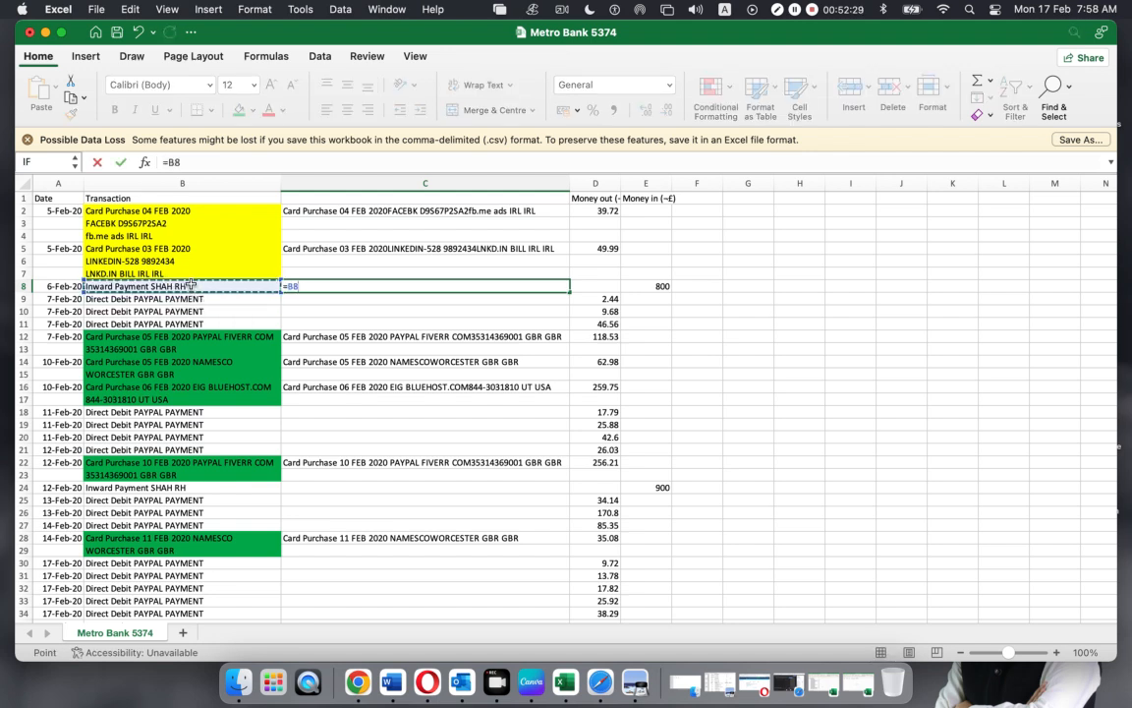
key("Return")
key("Up")
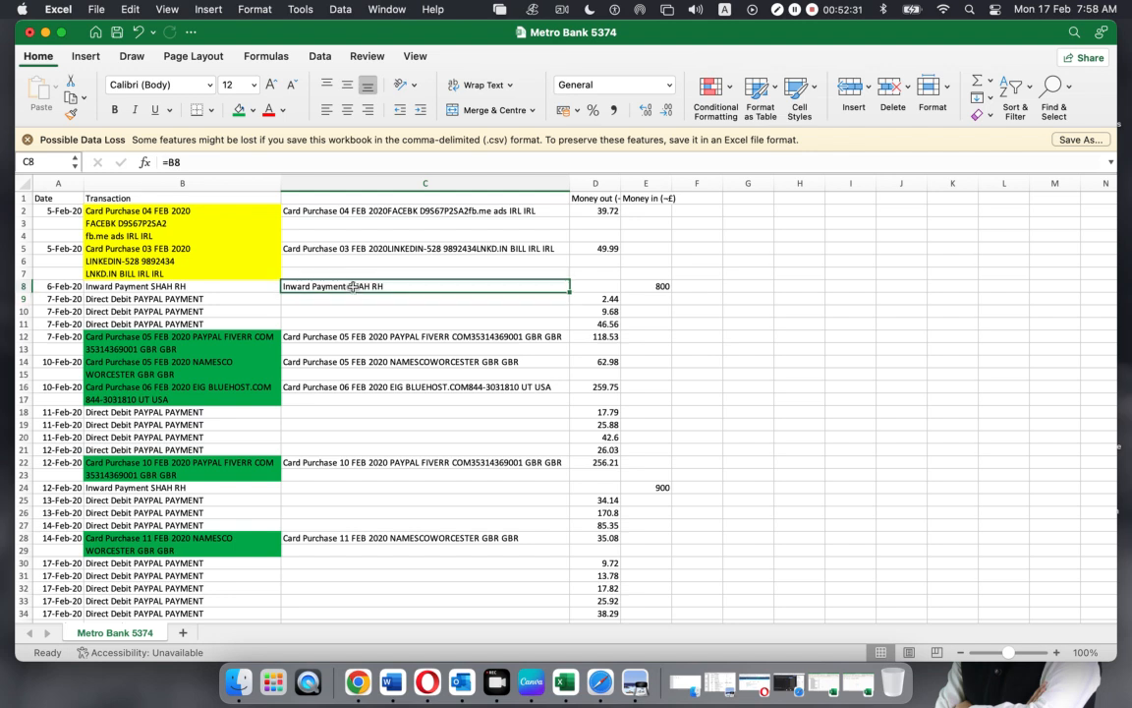
left_click_drag(570, 293, 574, 325)
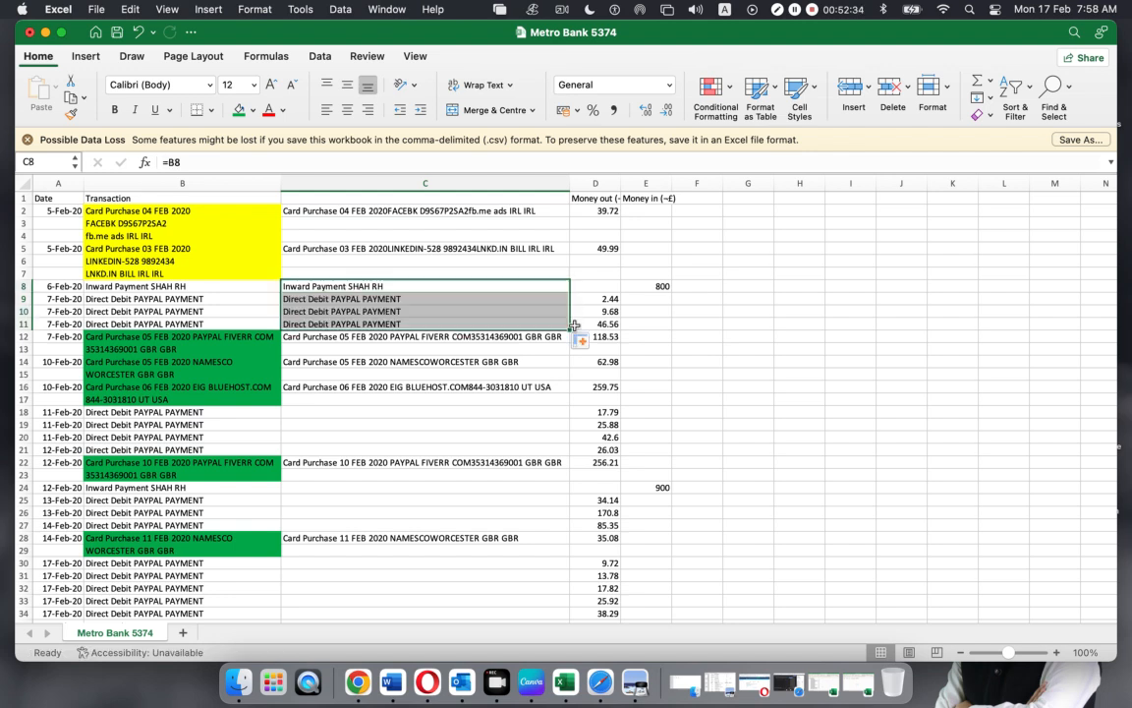
Copy the description formula into C18 and extend it through C21
left_click(309, 323)
key("cmd+c")
key("Down")
key("Down")
left_click(293, 412)
key("super+v")
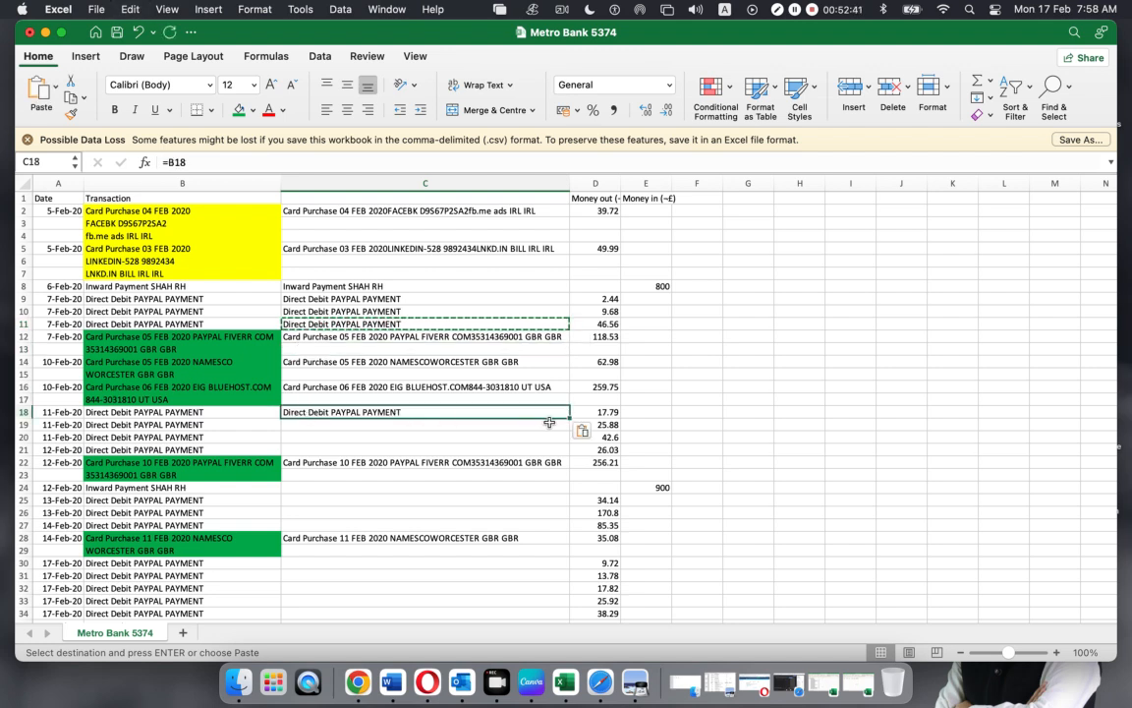
left_click_drag(570, 417, 560, 447)
Paste the description formula into C24 and fill it down through C27
scroll(386, 422, "down", 1)
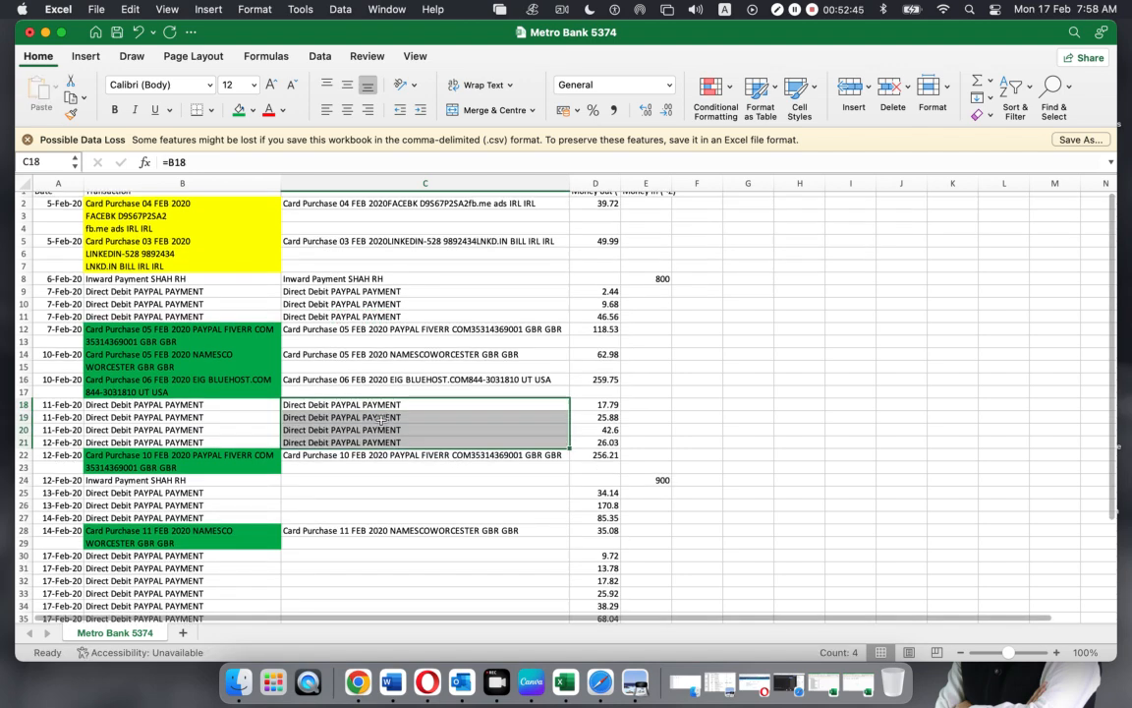
left_click(309, 479)
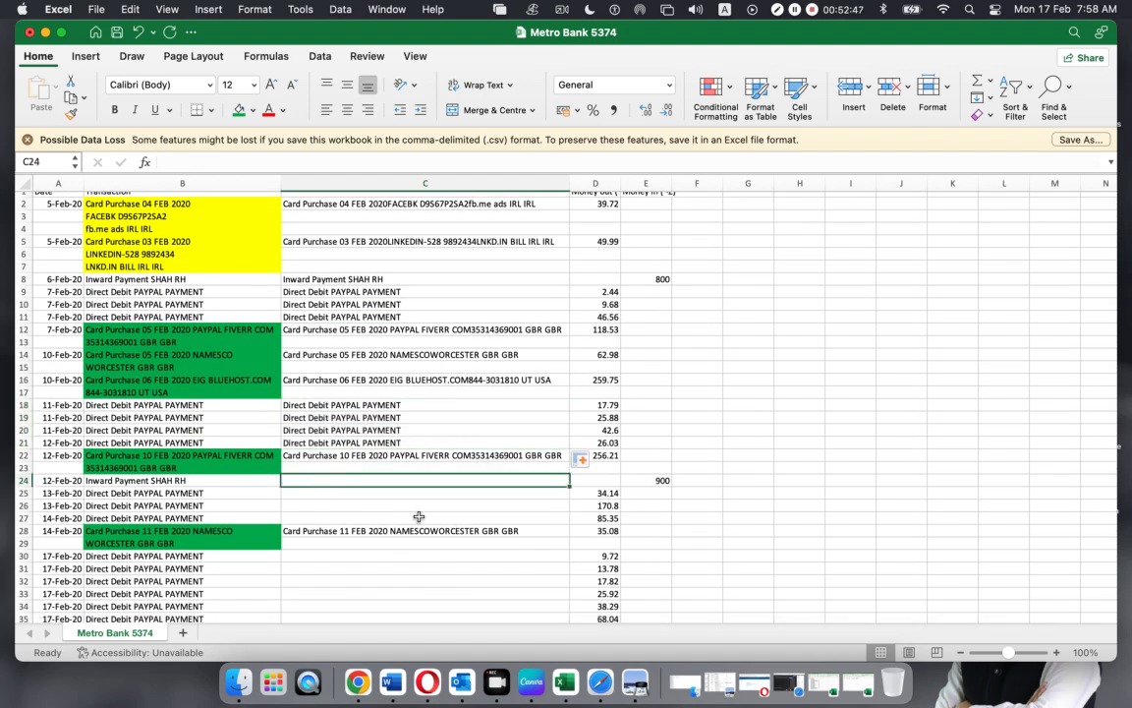
left_click(291, 443)
key("super+c")
left_click(295, 480)
key("super+v")
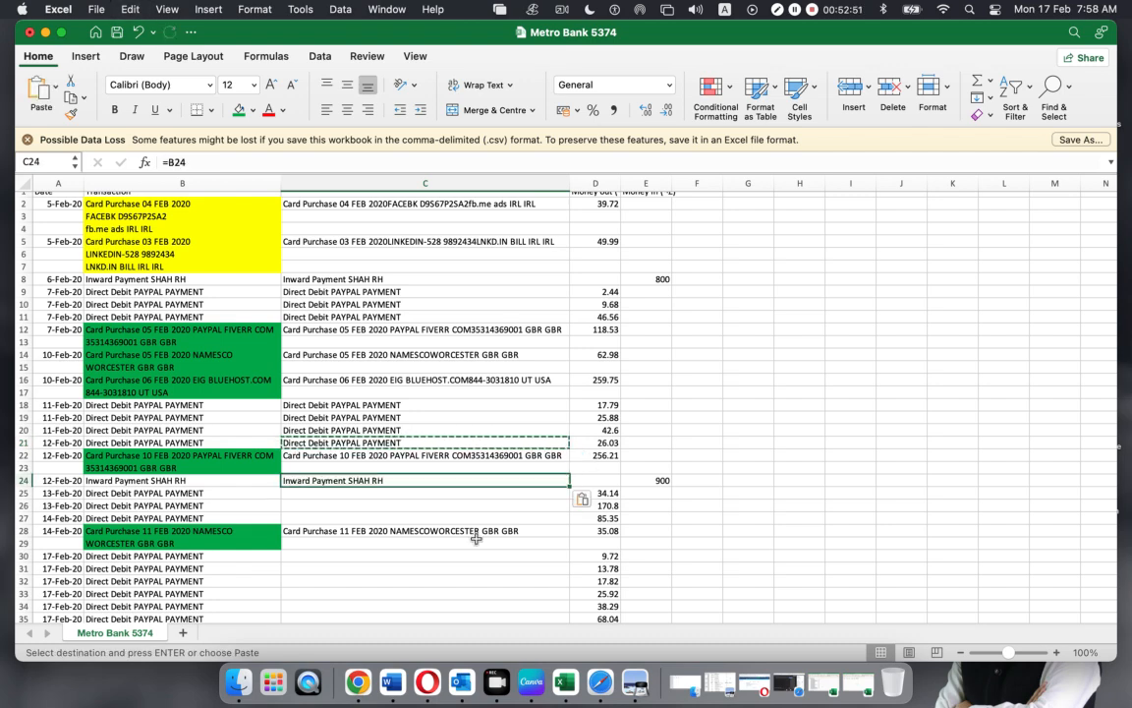
left_click_drag(570, 485, 568, 521)
Paste the description formula into C30 and fill it down through C36
scroll(403, 487, "down", 3)
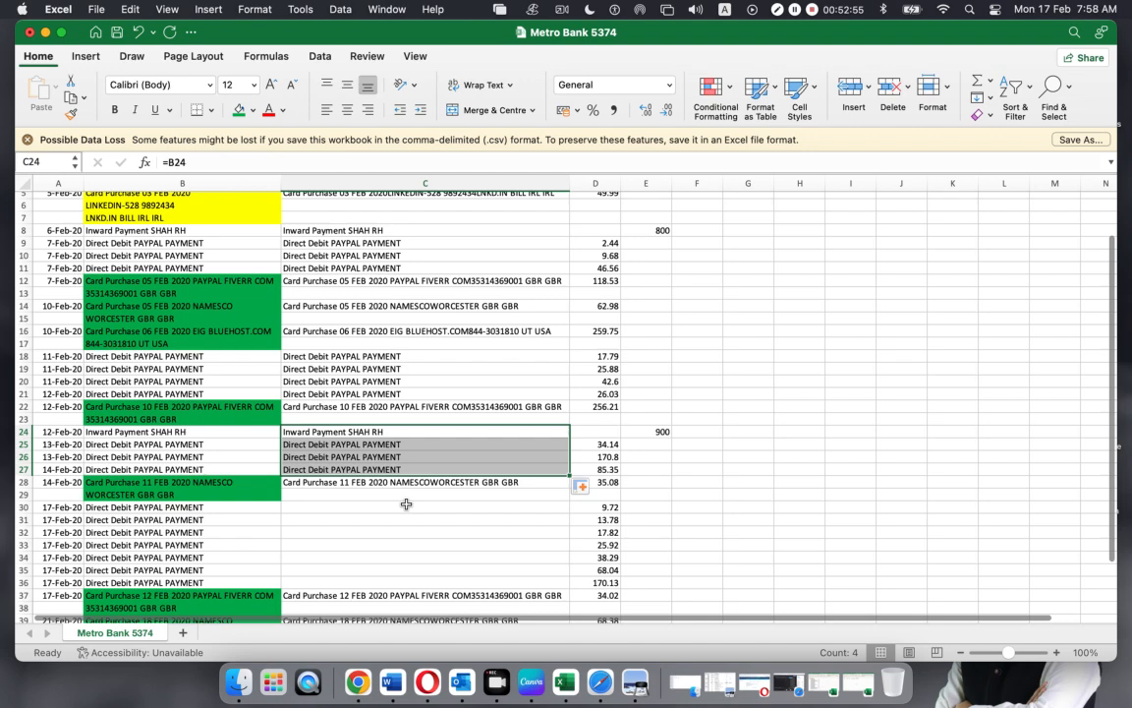
left_click(298, 506)
left_click(311, 470)
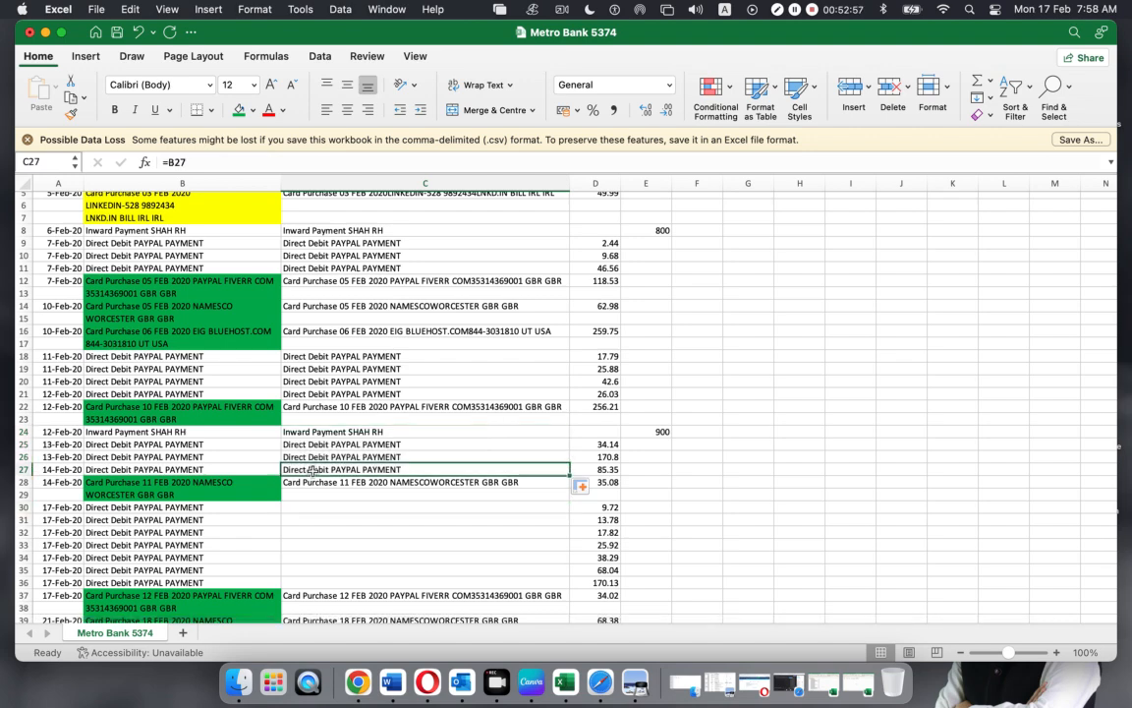
key("super+c")
left_click(305, 506)
key("super+v")
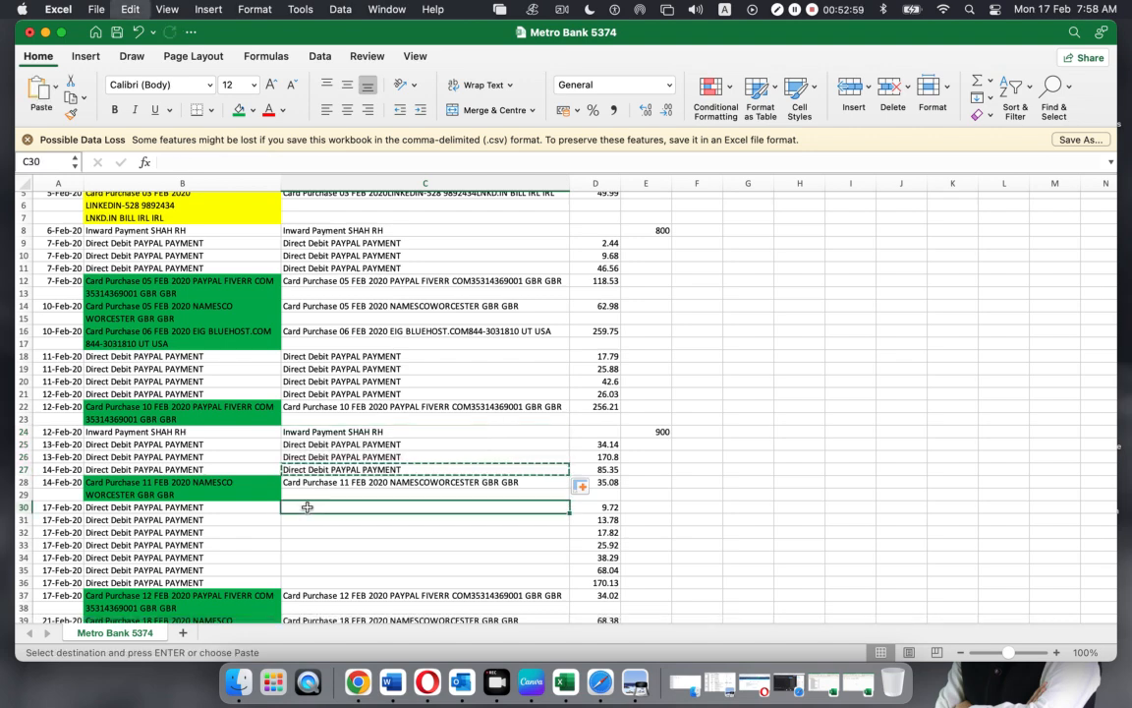
left_click_drag(570, 513, 556, 584)
Paste the description formula into C43 and C44 for Account Maintenance Fee and Transaction Charges
scroll(457, 495, "down", 2)
scroll(457, 495, "down", 4)
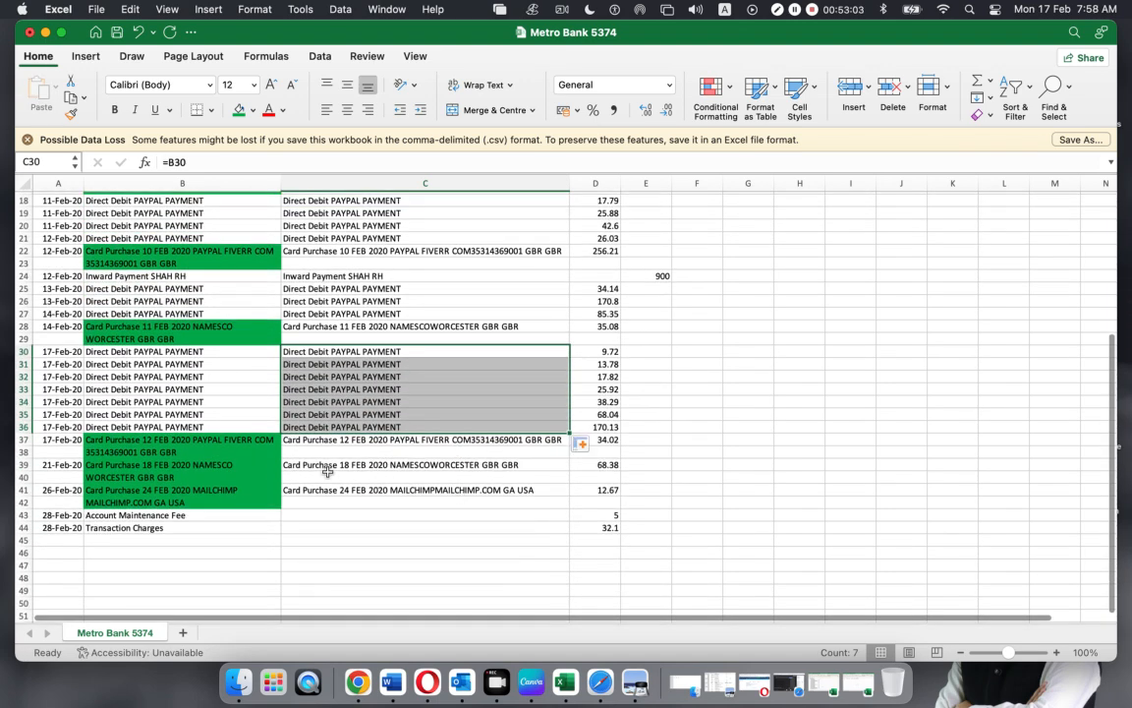
left_click(303, 515)
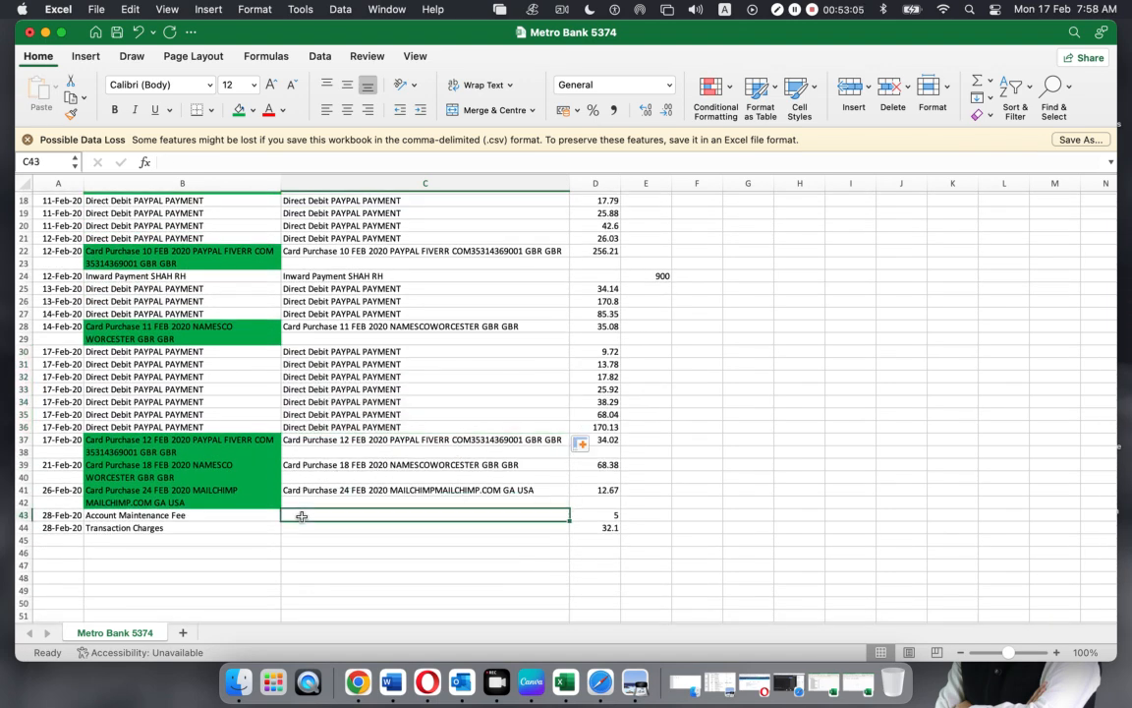
left_click(306, 427)
key("super+c")
left_click(305, 515)
key("super+v")
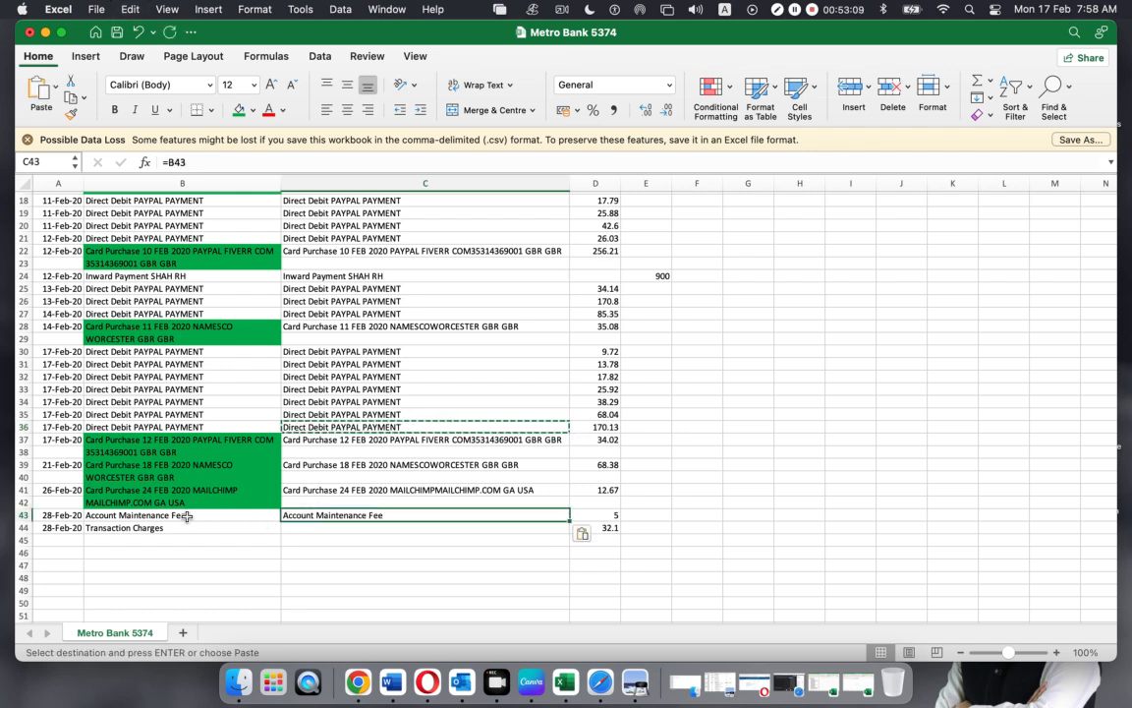
left_click(339, 528)
key("super+v")
Review the filled column, checking the formula in C35
left_click(748, 503)
scroll(219, 372, "down", 4)
scroll(218, 371, "down", 5)
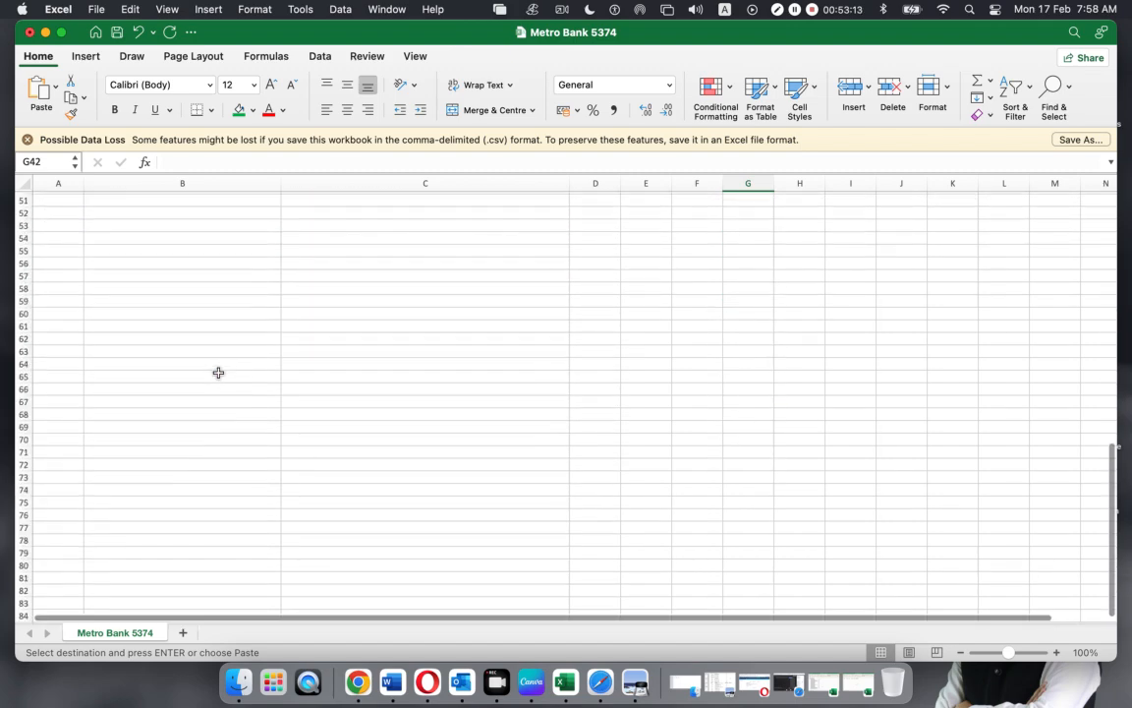
scroll(218, 371, "up", 7)
left_click(344, 353)
scroll(395, 331, "down", 5)
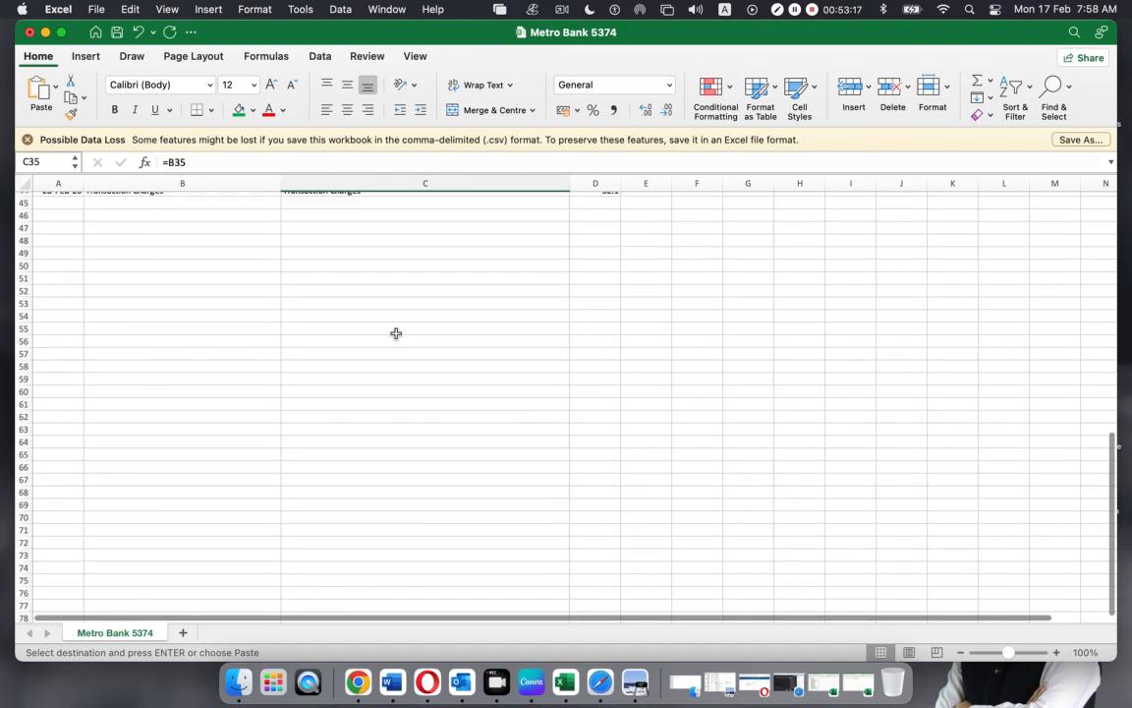
scroll(395, 330, "up", 15)
Replace column C's description formulas with plain text values via Paste Special Values
left_click_drag(285, 210, 330, 603)
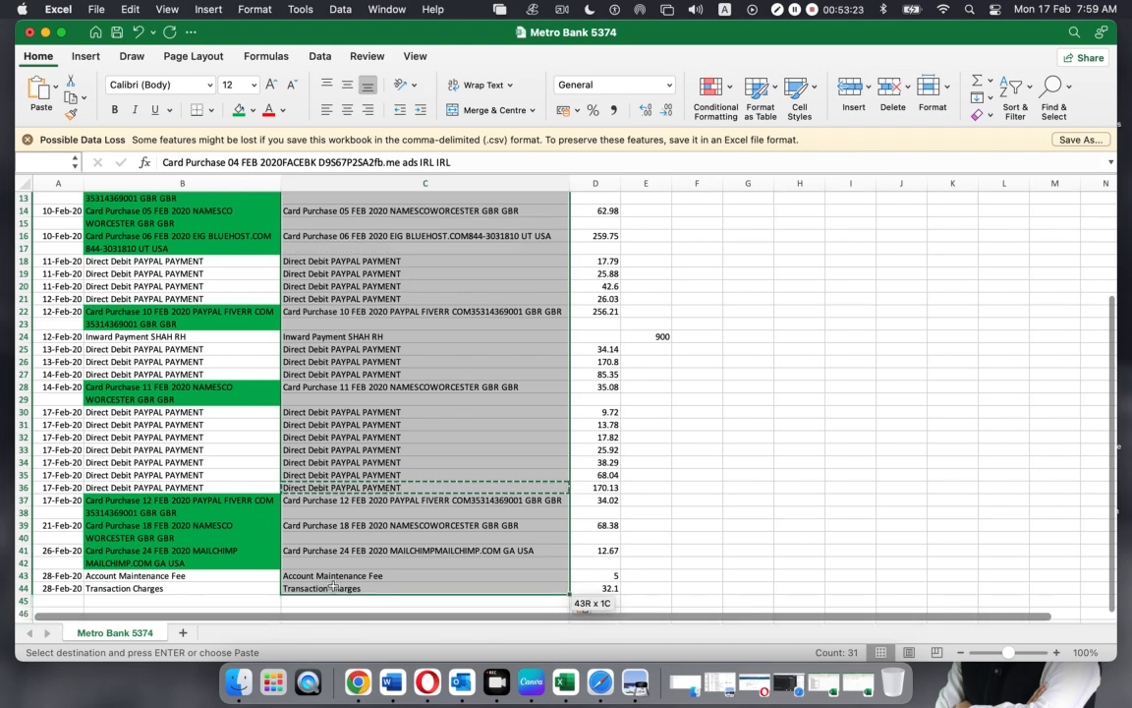
key("super+c")
scroll(348, 501, "up", 5)
scroll(348, 501, "down", 4)
scroll(307, 218, "up", 4)
right_click(298, 203)
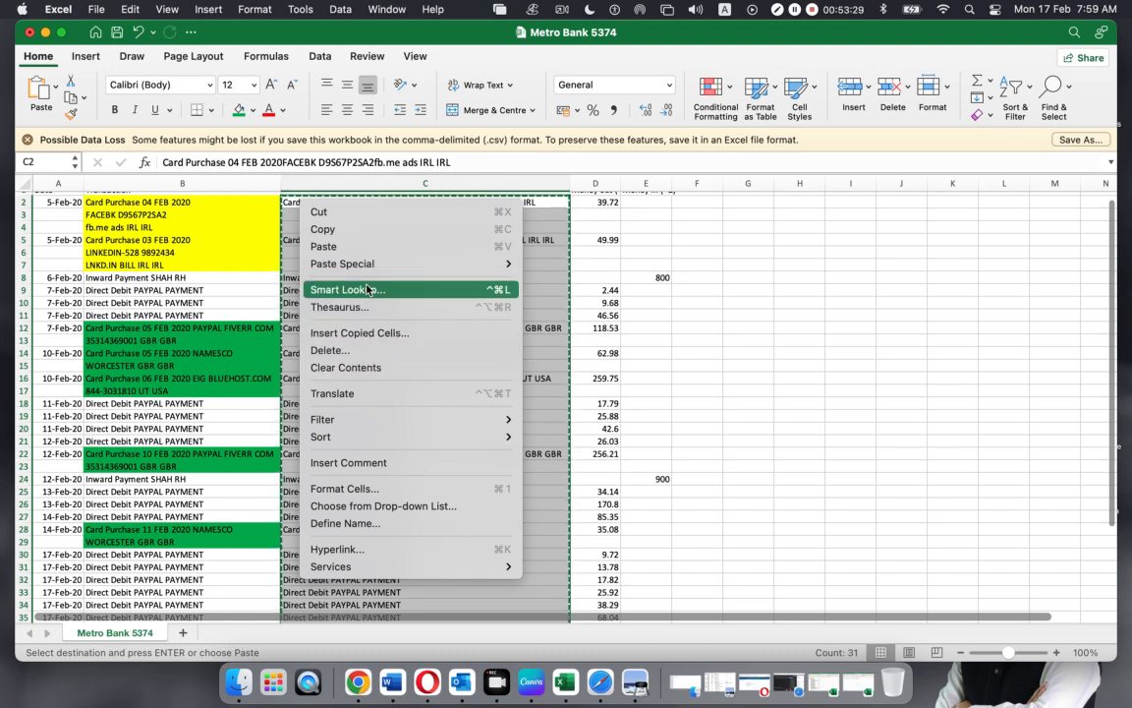
mouse_move(344, 263)
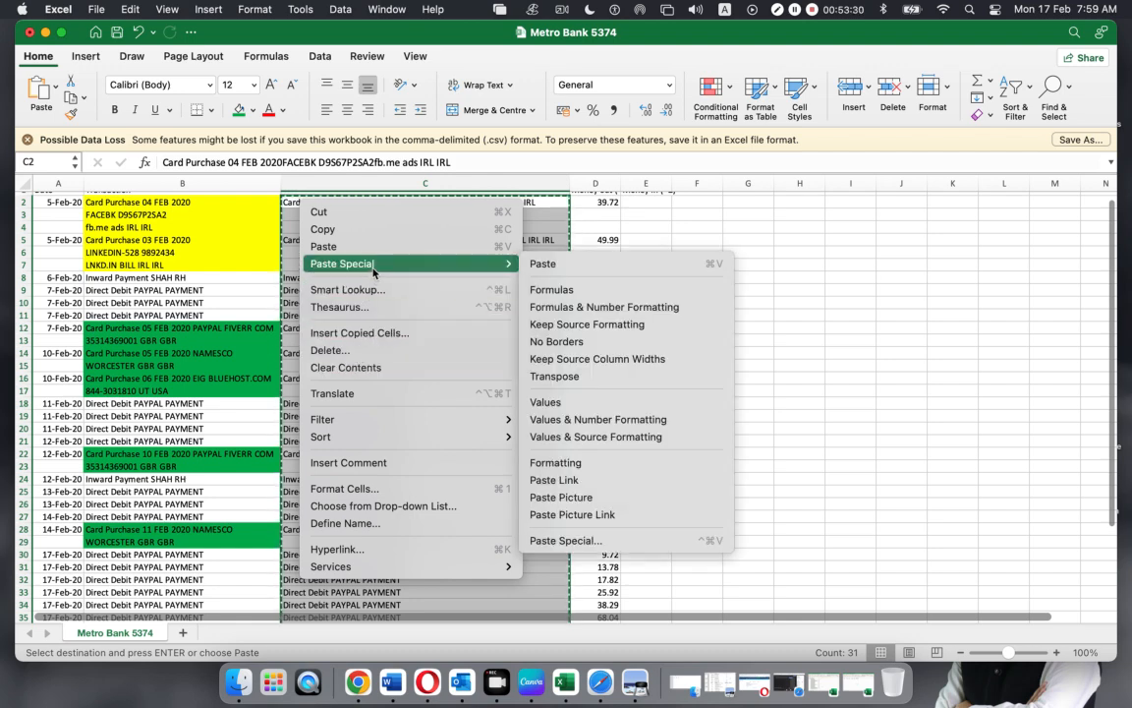
left_click(557, 404)
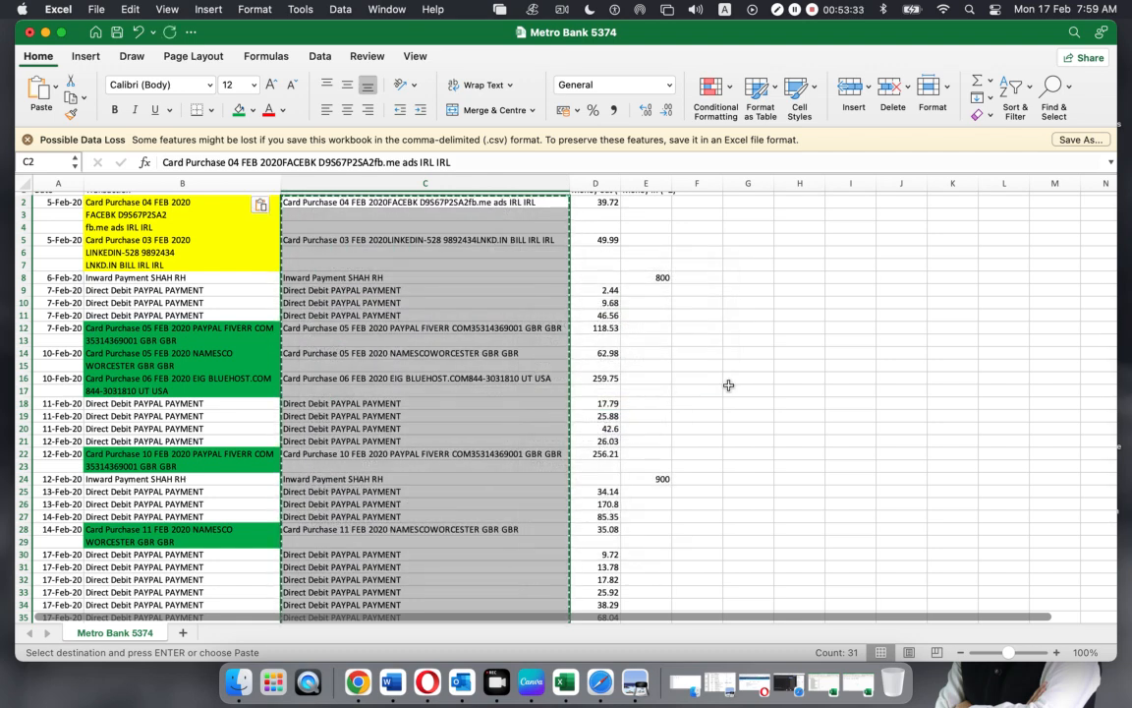
key("Escape")
Spot-check the pasted description values around C11
left_click(393, 316)
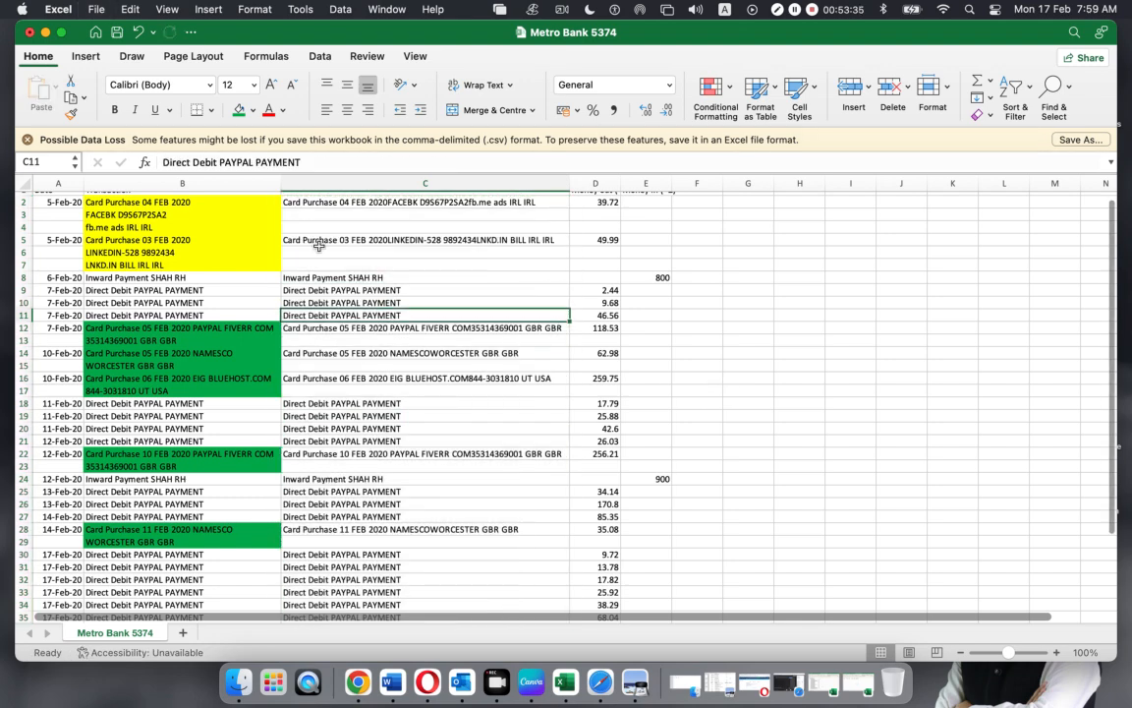
key("Up")
left_click(311, 314)
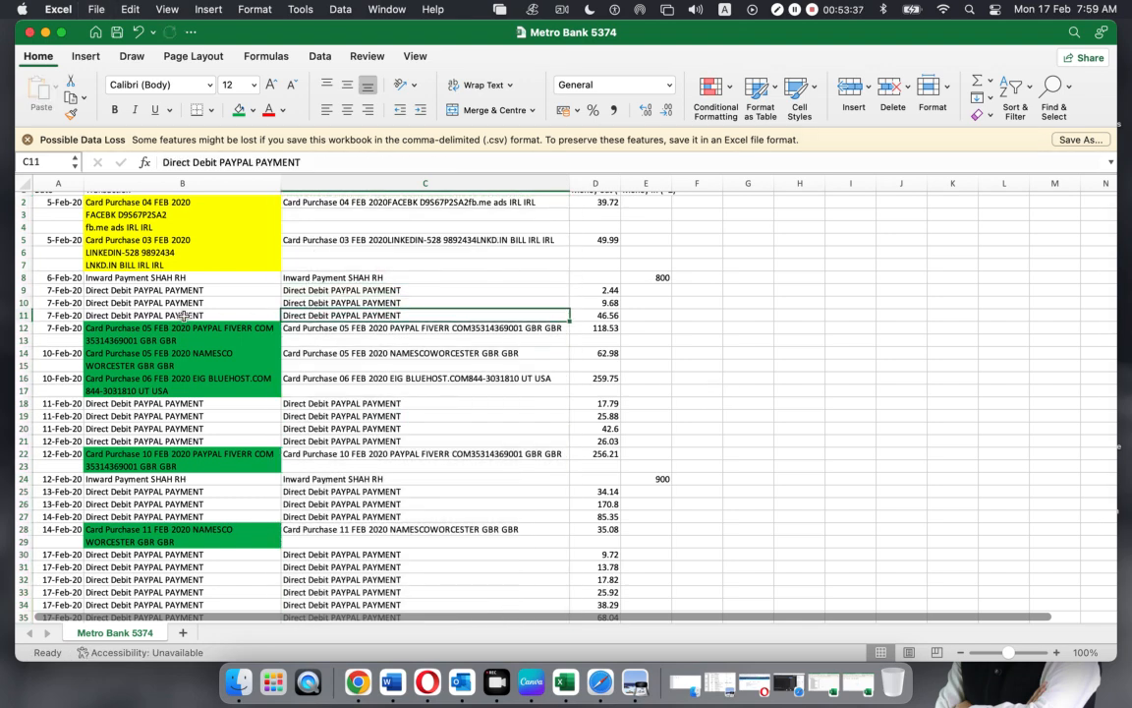
key("Down")
key("Down")
key("Down")
key("Down")
key("Down")
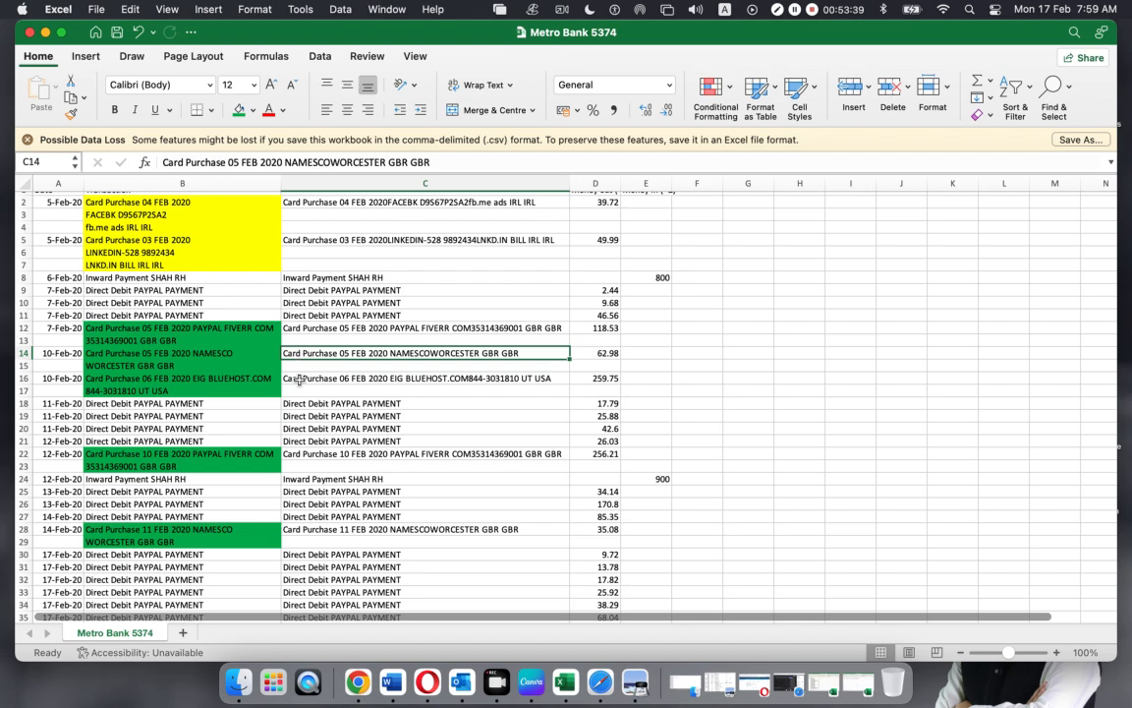
key("Down")
key("Down")
key("Down")
key("Down")
key("Down")
key("Down")
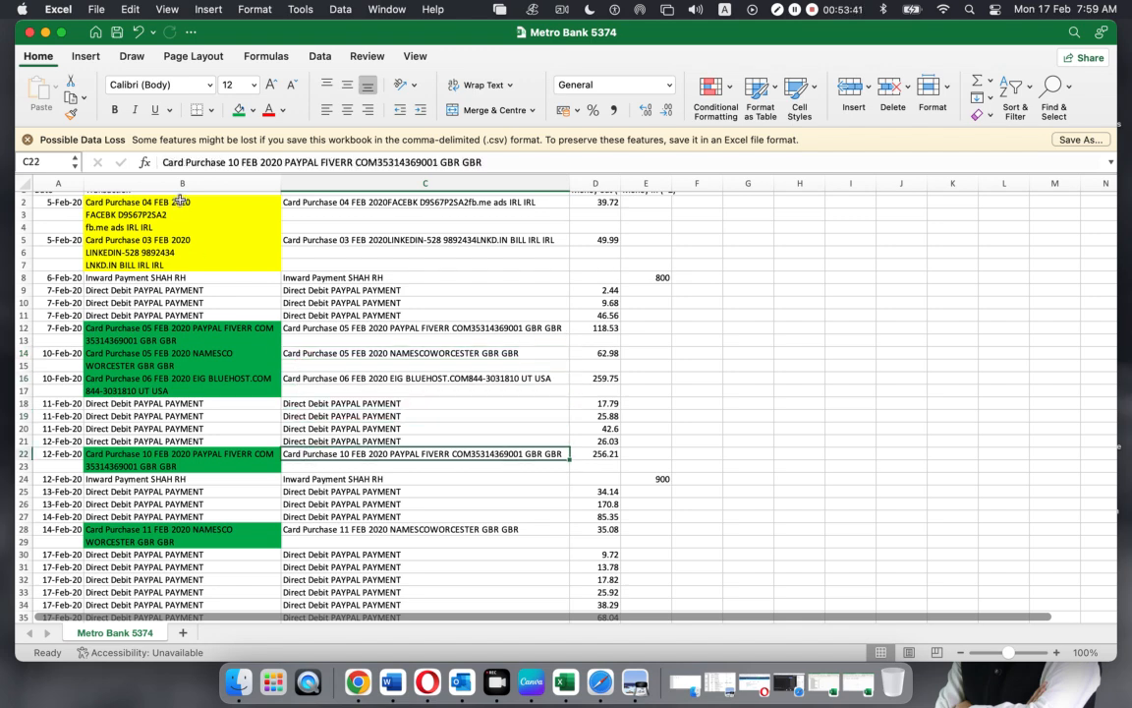
Delete the original multi-line Transaction column B
left_click(161, 183)
right_click(173, 185)
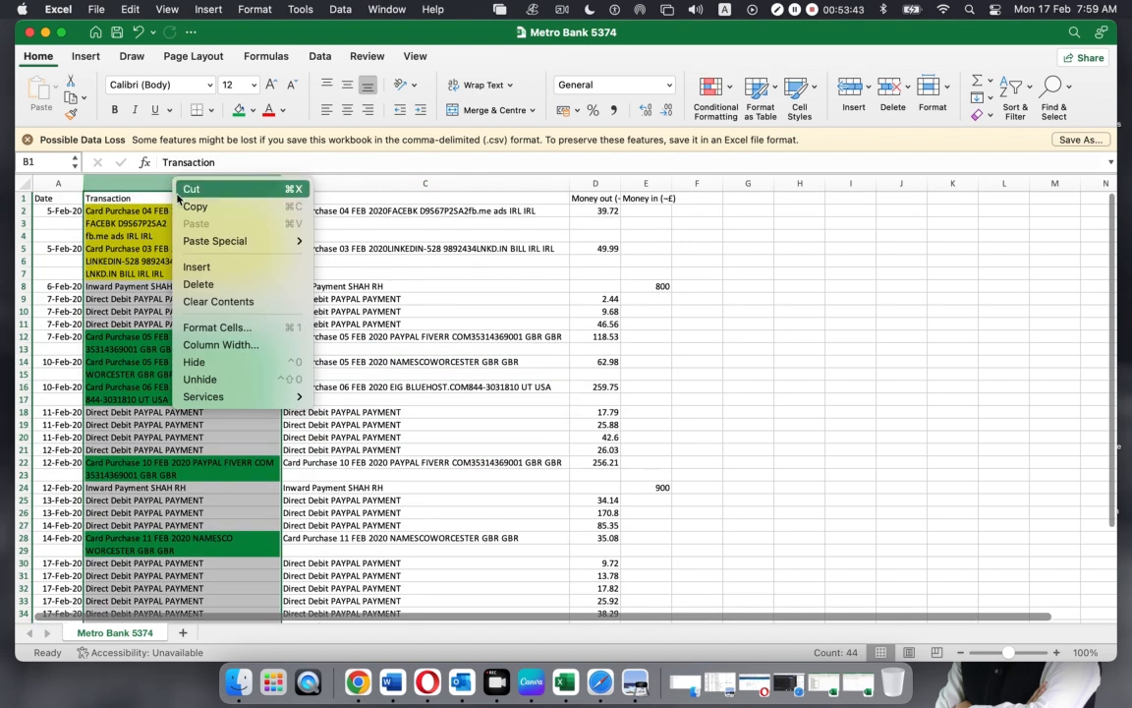
left_click(198, 284)
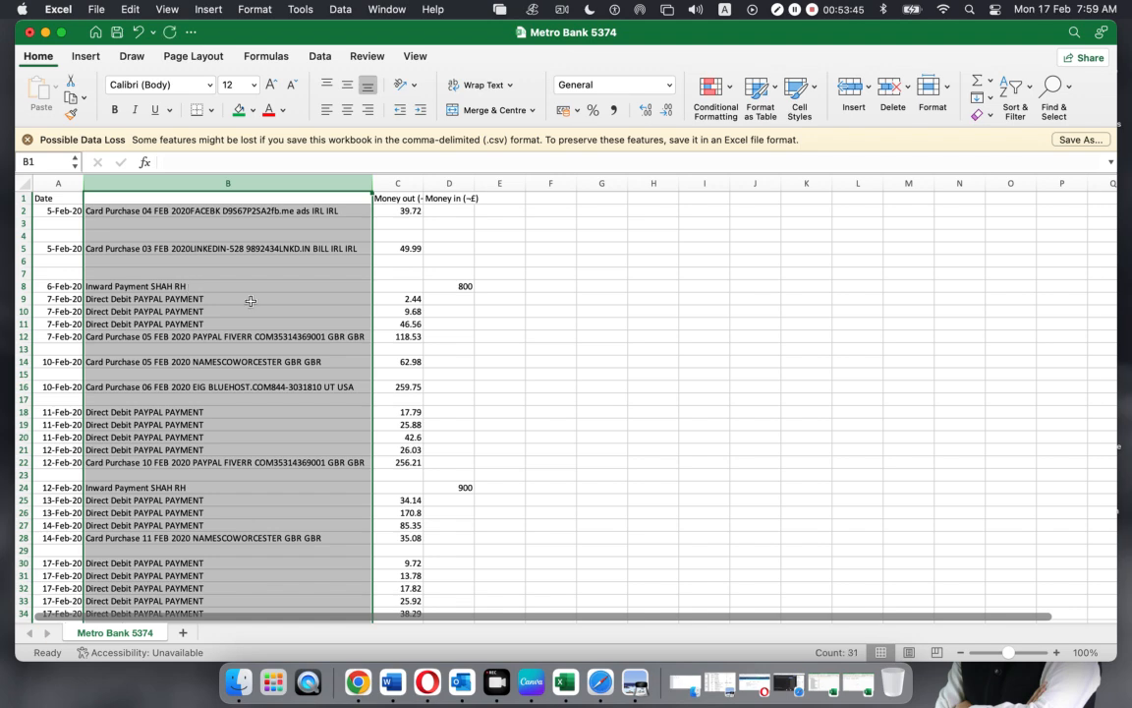
left_click(250, 301)
Review rows 8, 12 and 16, then minimise the Metro Bank 5374 window
left_click(63, 213)
left_click(17, 242)
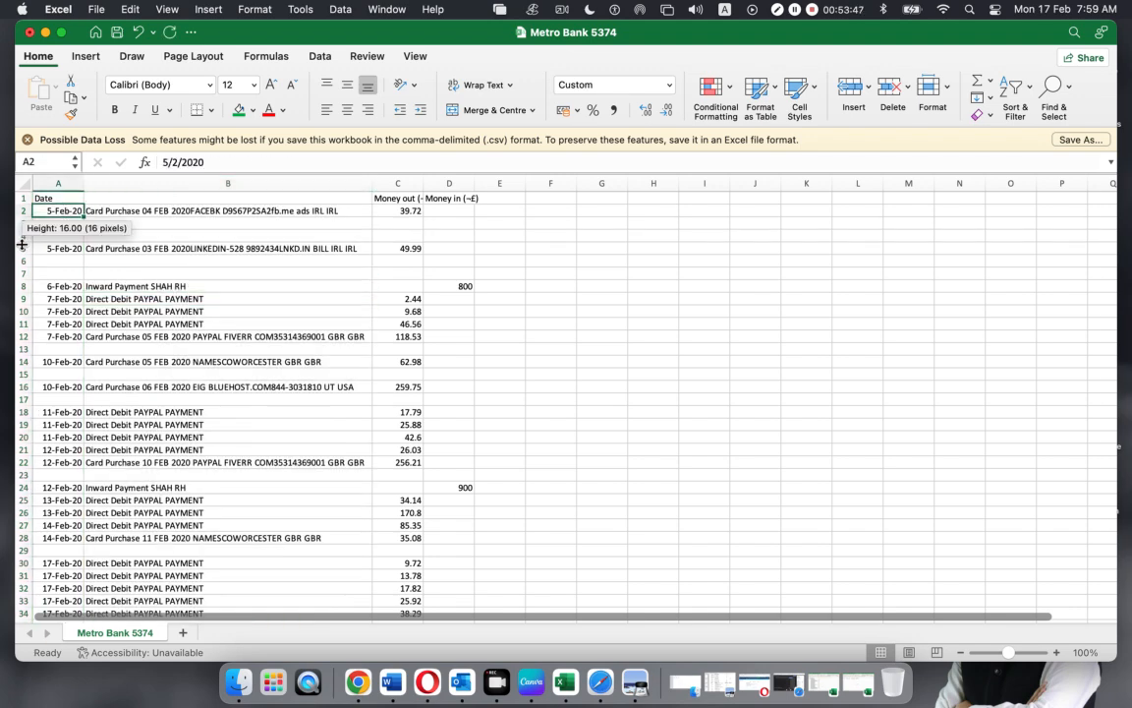
left_click(20, 288)
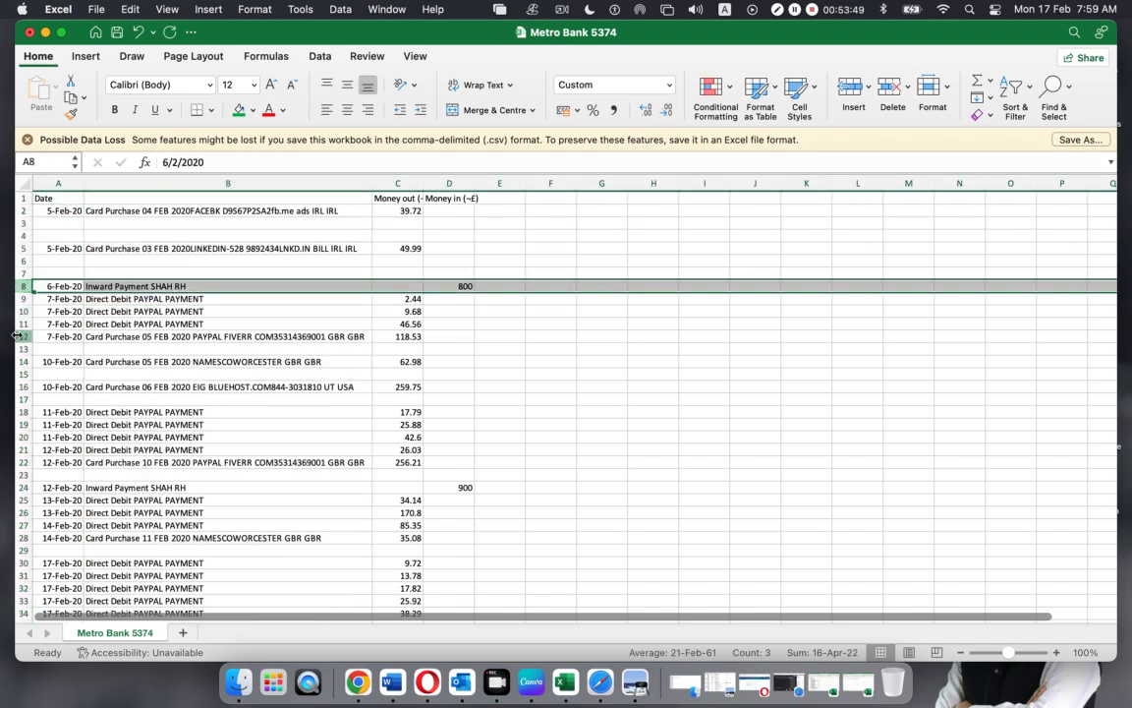
left_click(20, 336)
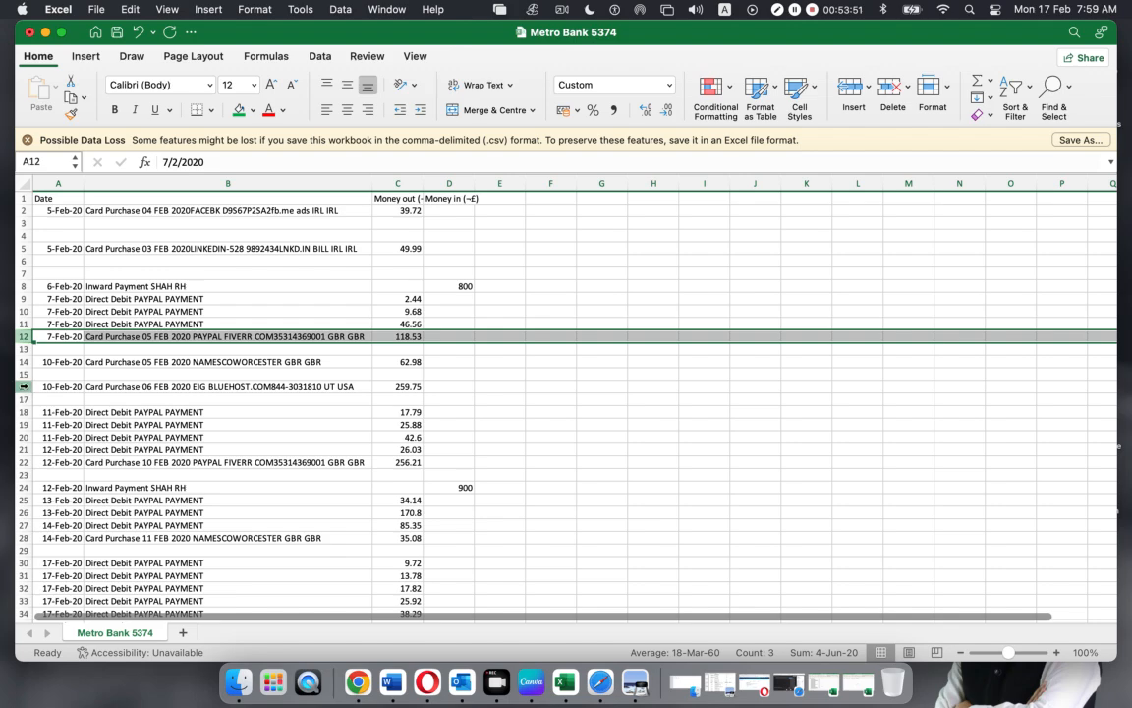
left_click(22, 386)
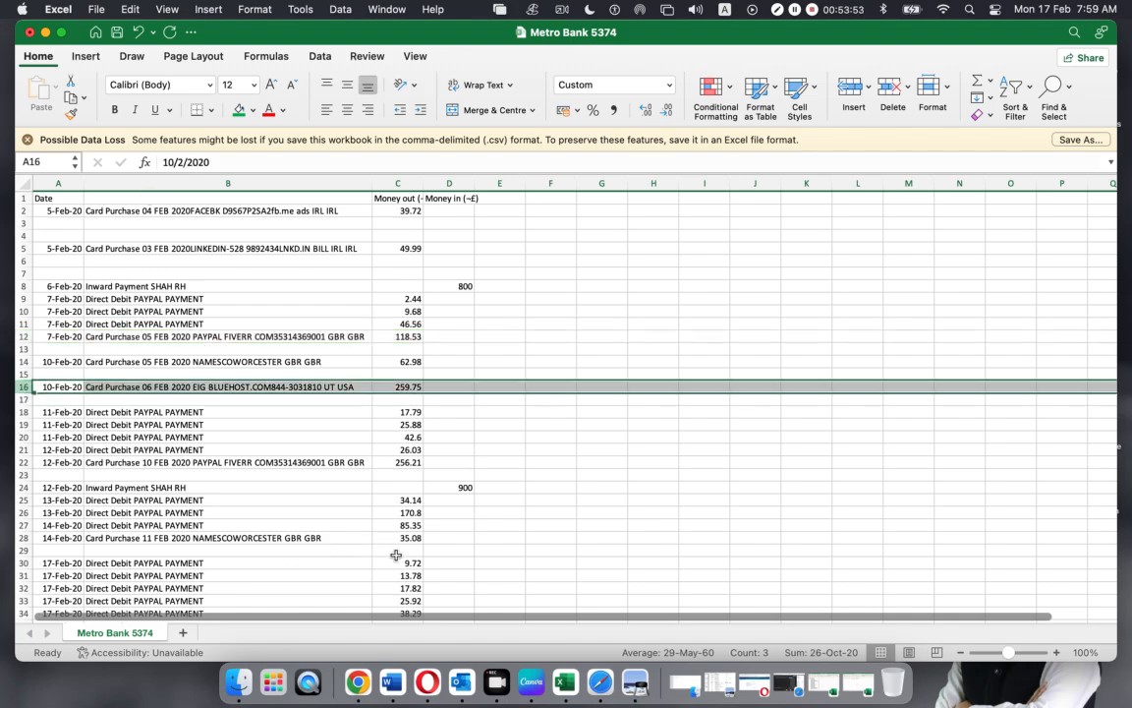
left_click(46, 32)
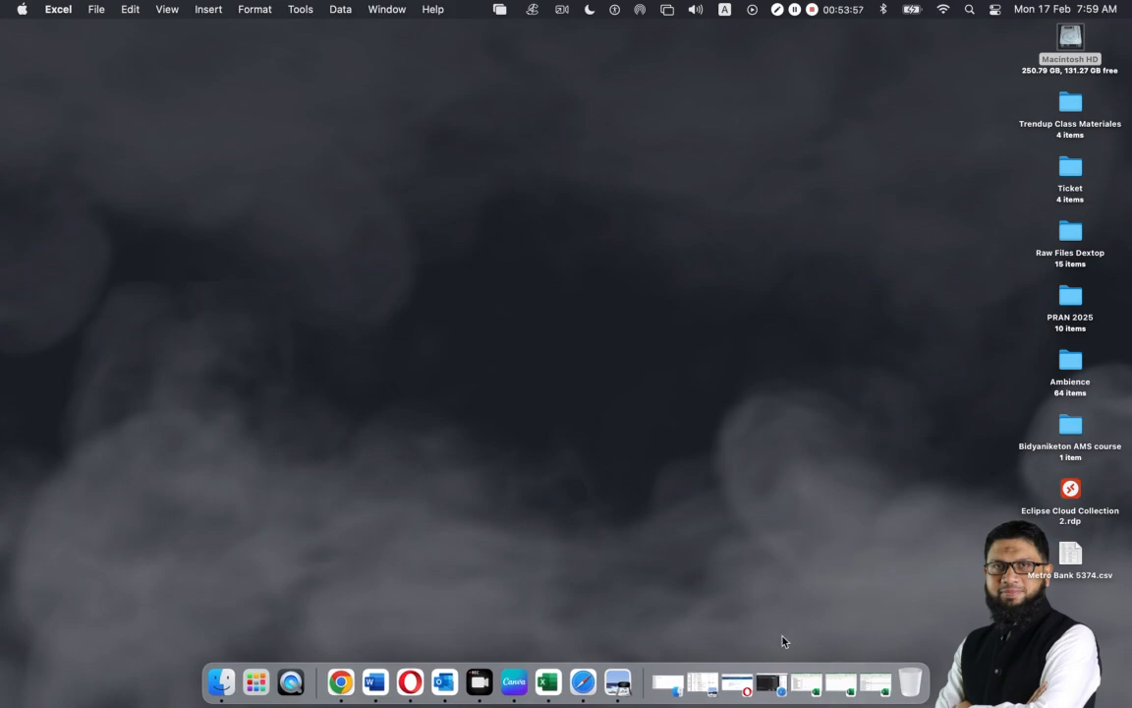
Return to bankstatementconverter.com.csv, then insert a column before the descriptions and undo it
left_click(806, 682)
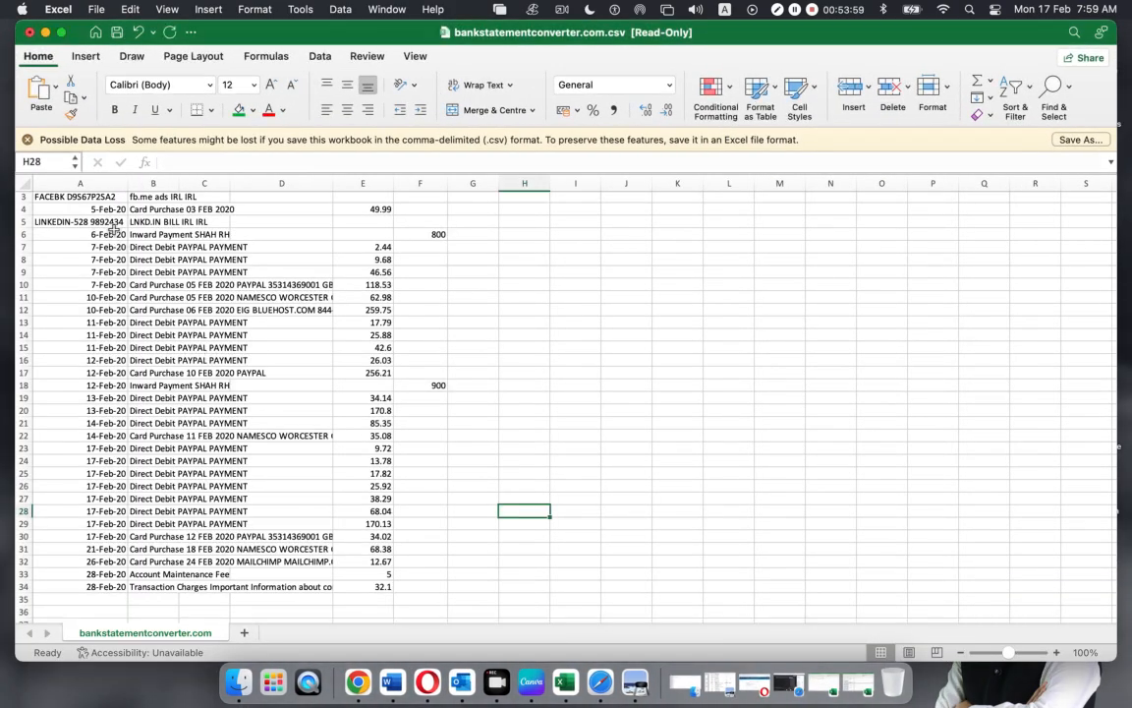
scroll(113, 227, "up", 2)
left_click(95, 221)
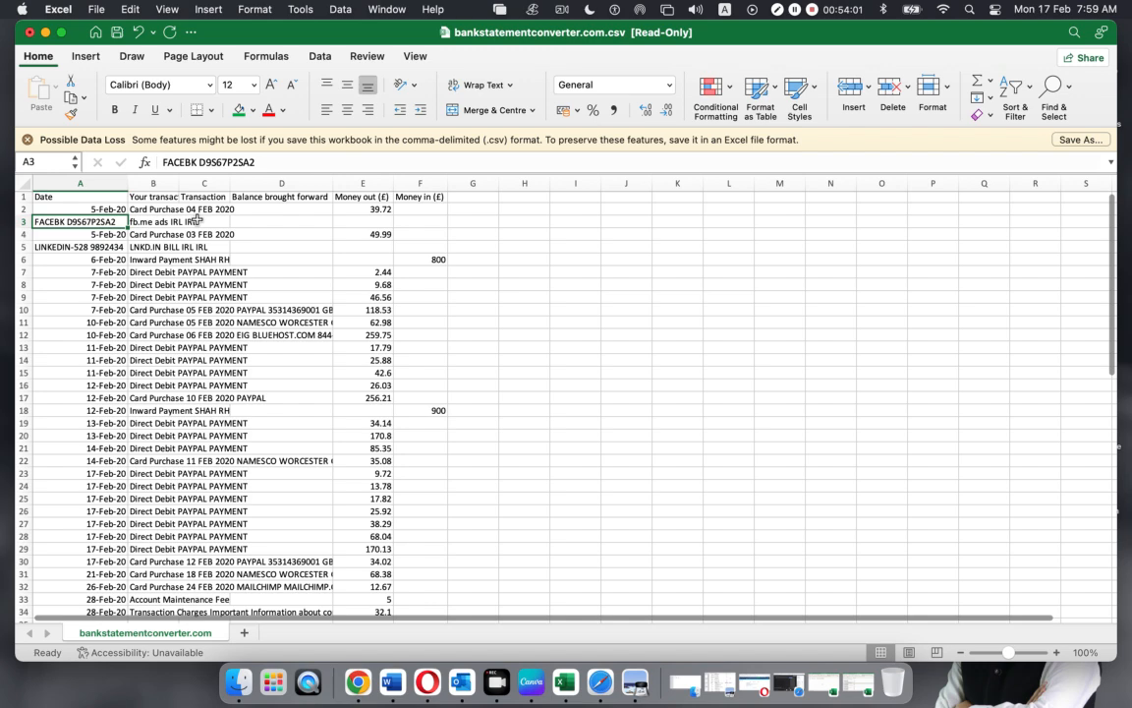
left_click(196, 221)
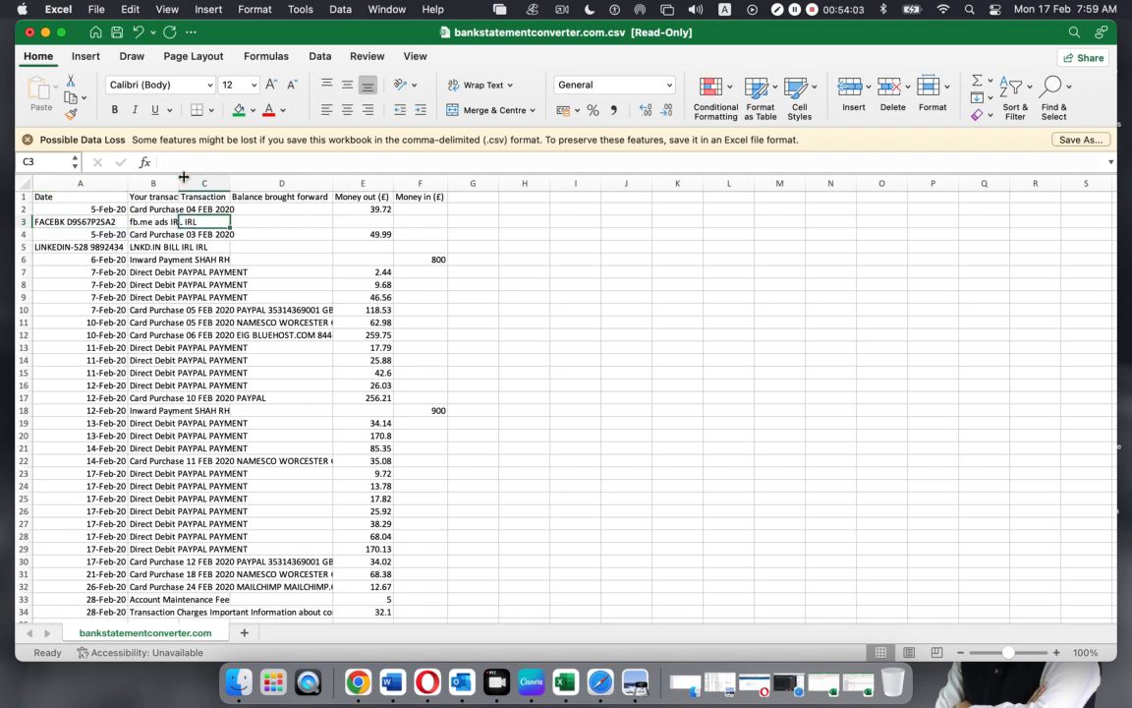
right_click(154, 182)
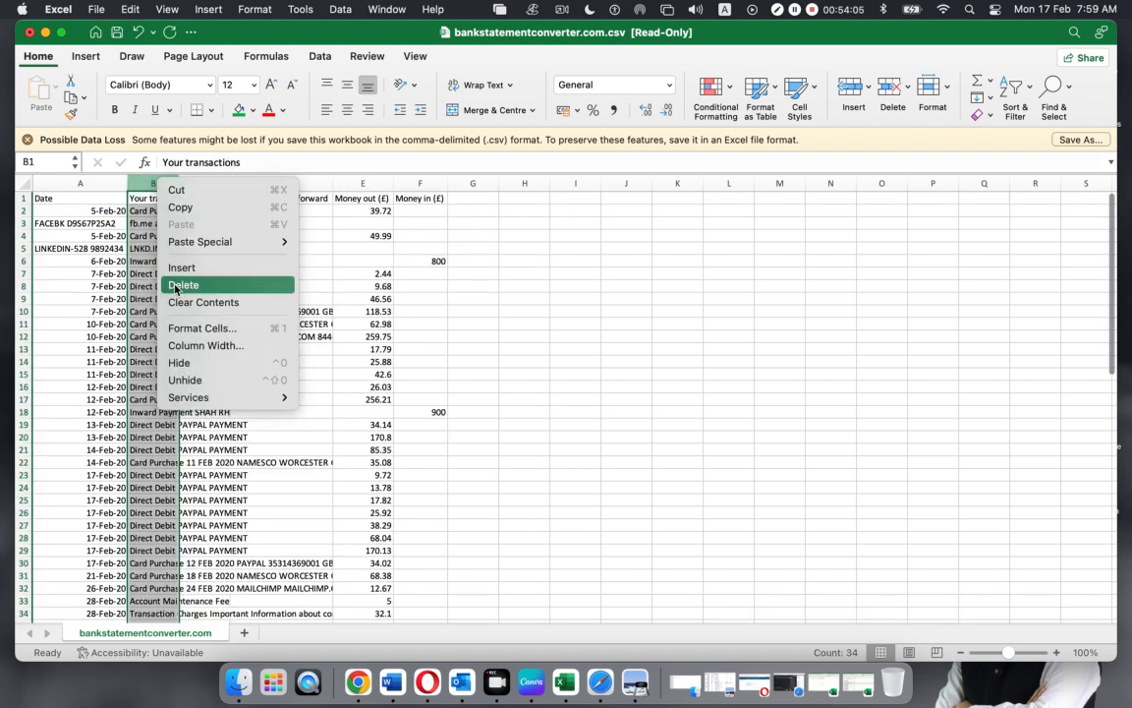
left_click(513, 340)
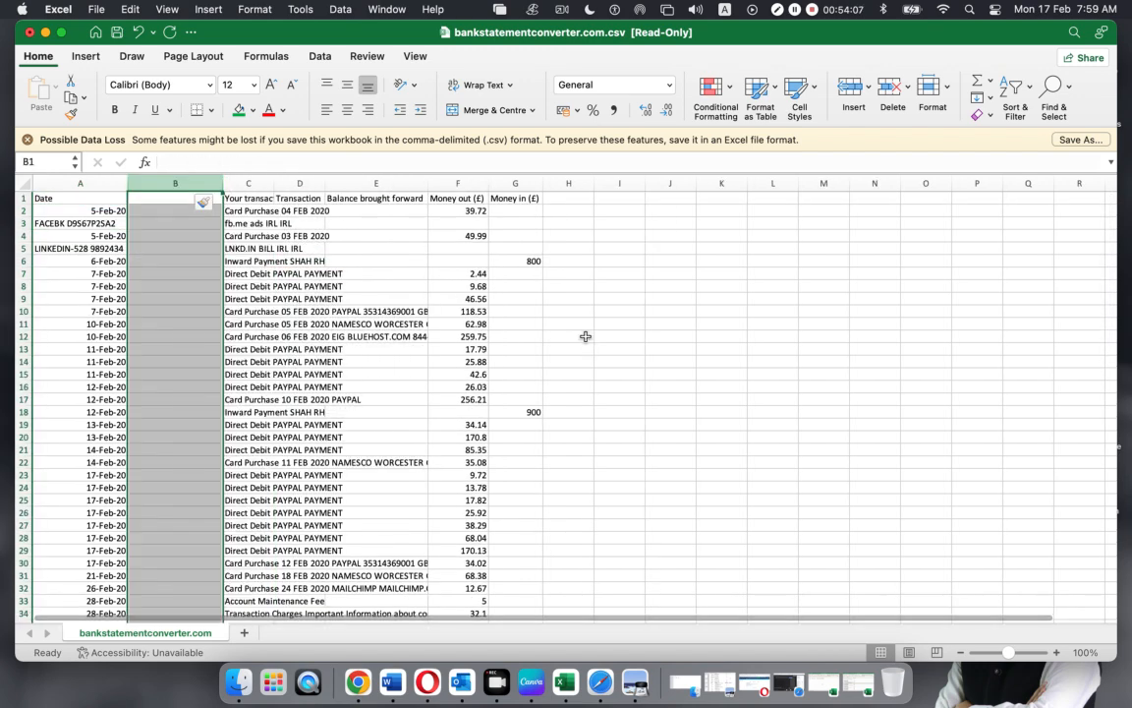
key("super+z")
left_click(315, 297)
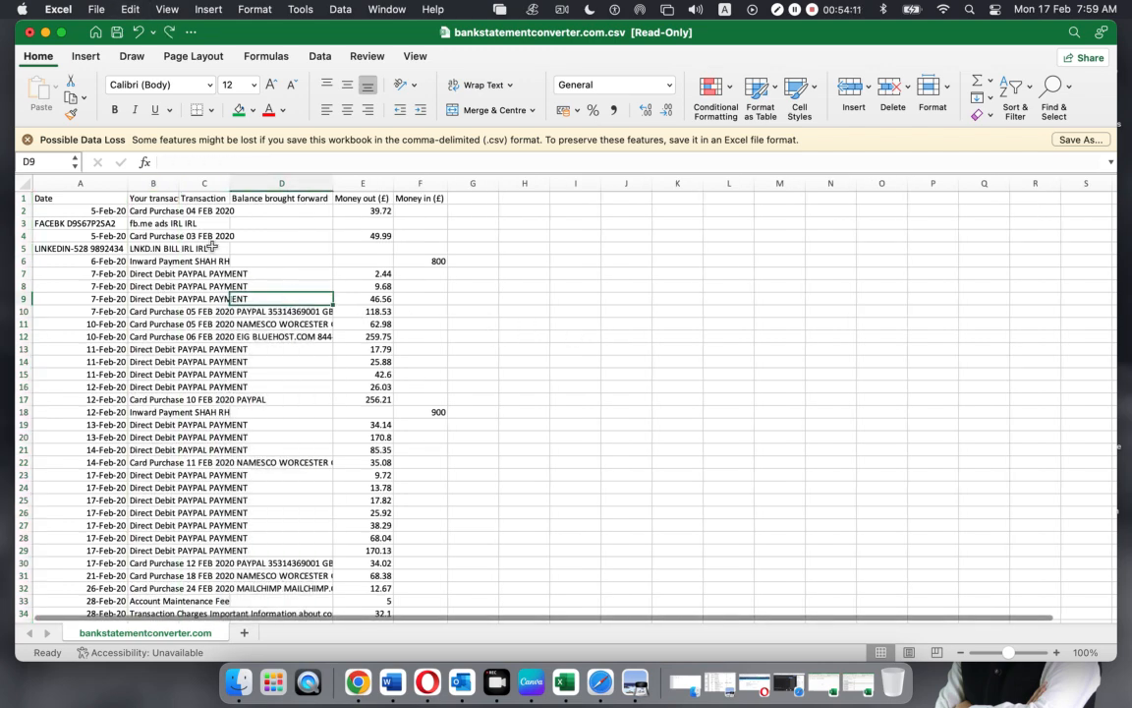
left_click(56, 213)
Move the FACEBK reference from A3 onto the end of B2's card purchase description
left_click(54, 225)
left_click(284, 156)
left_click_drag(284, 156, 93, 161)
key("super+x")
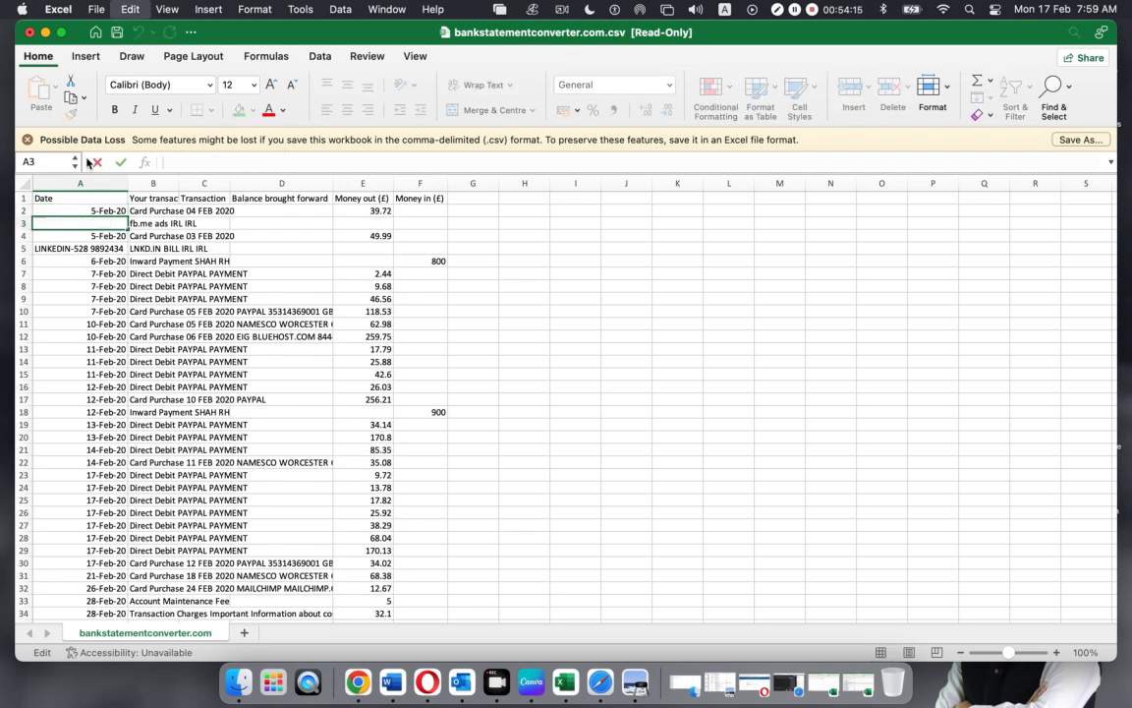
left_click(154, 210)
left_click(326, 164)
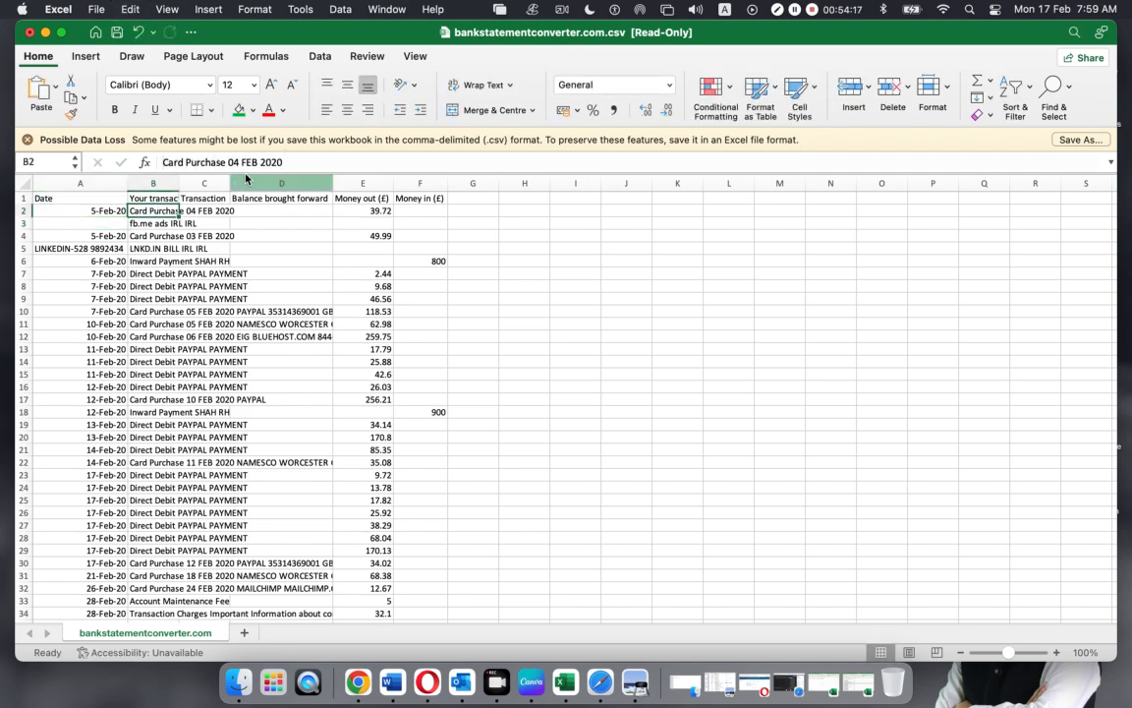
key("super+v")
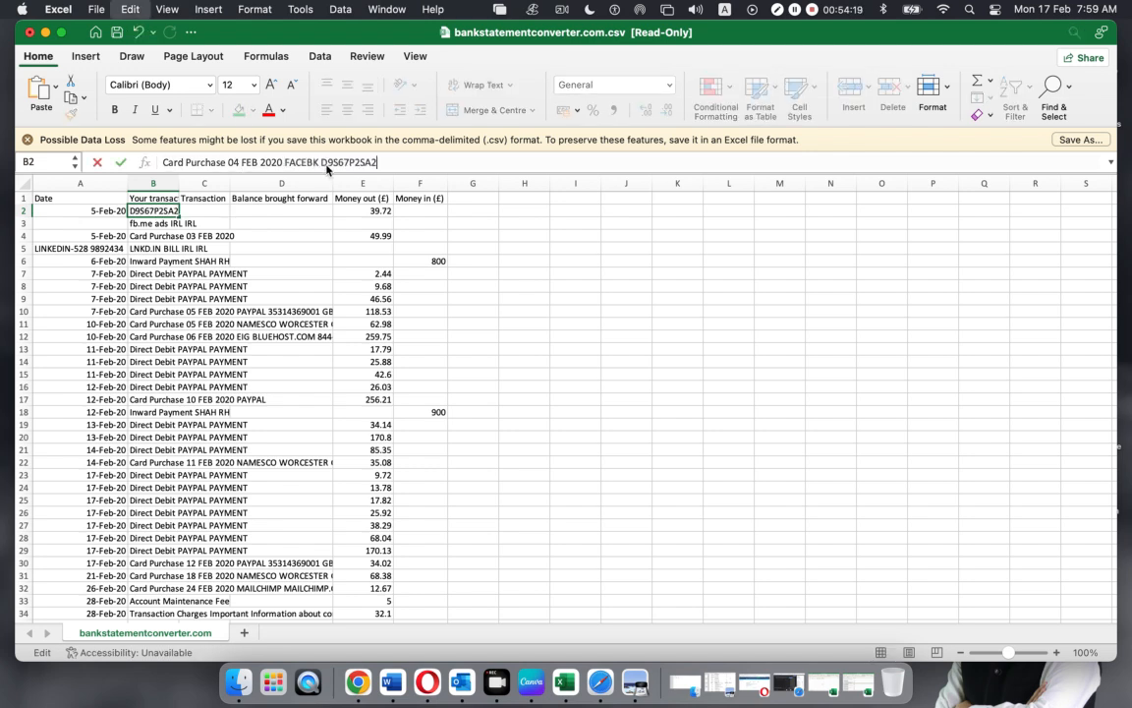
left_click(595, 284)
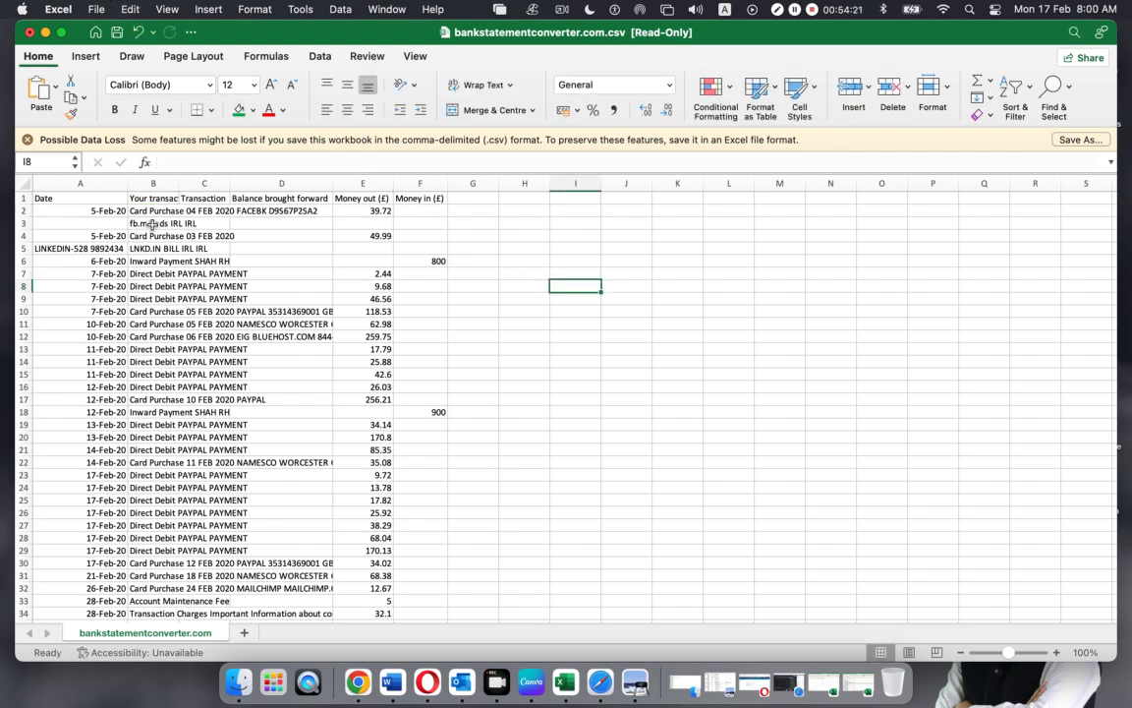
Move the LINKEDIN reference from A5 onto the end of B4's description
left_click(77, 246)
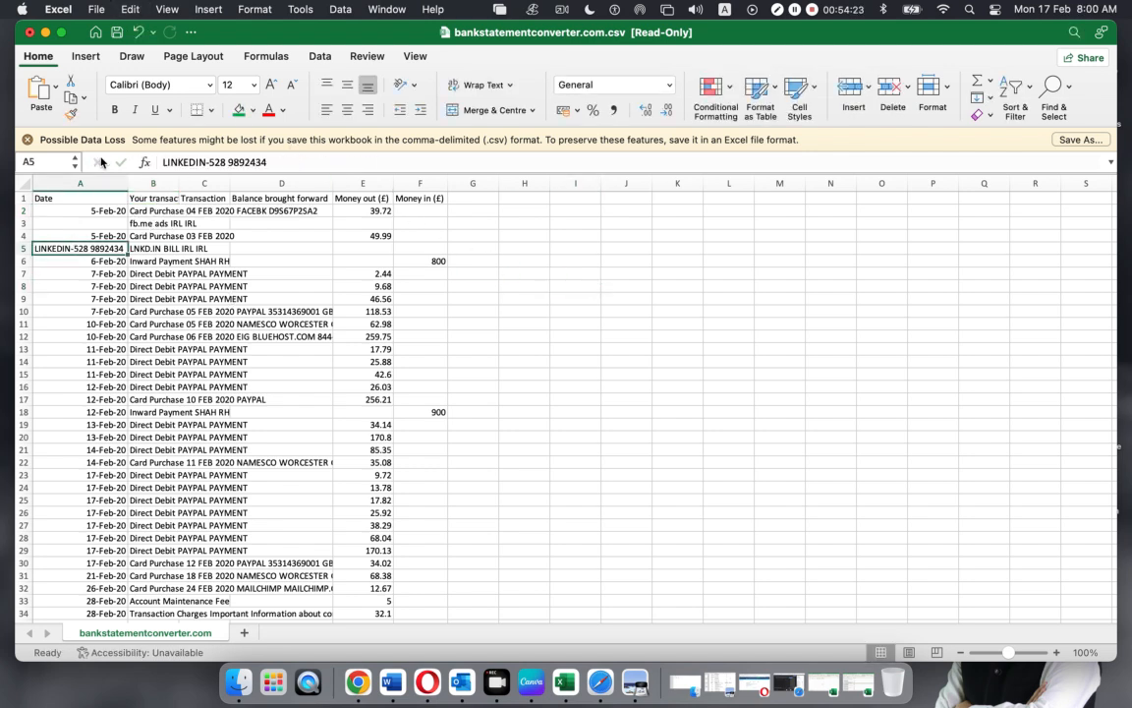
left_click(280, 163)
left_click_drag(280, 162, 159, 162)
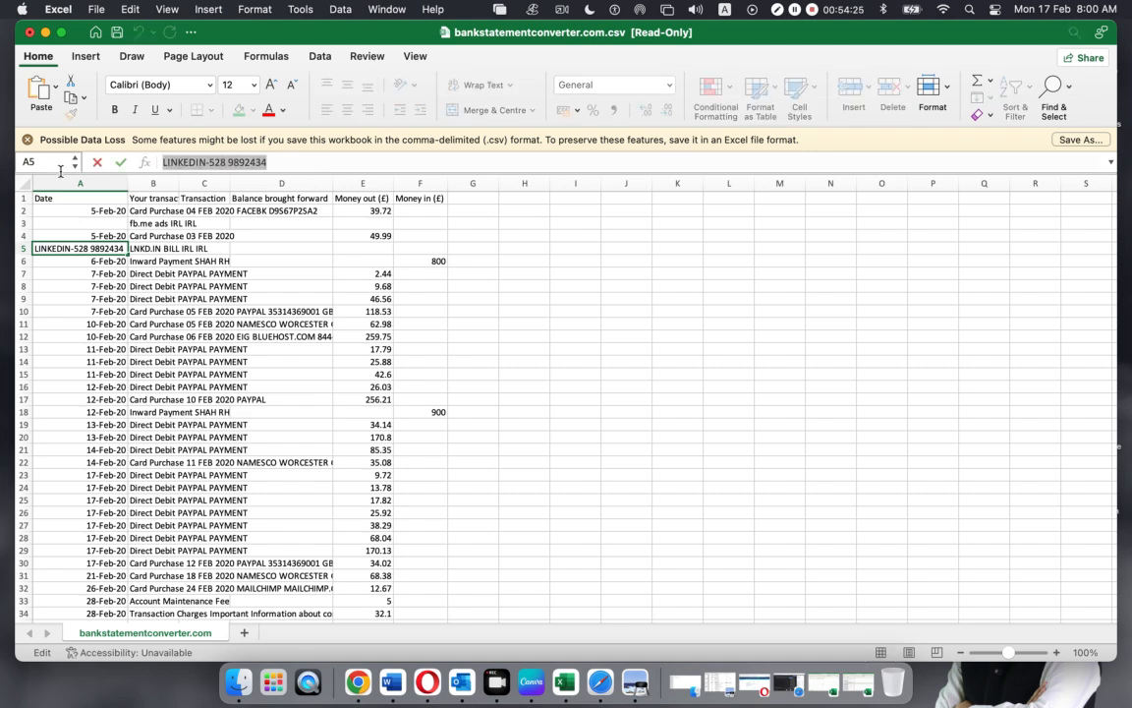
key("BackSpace")
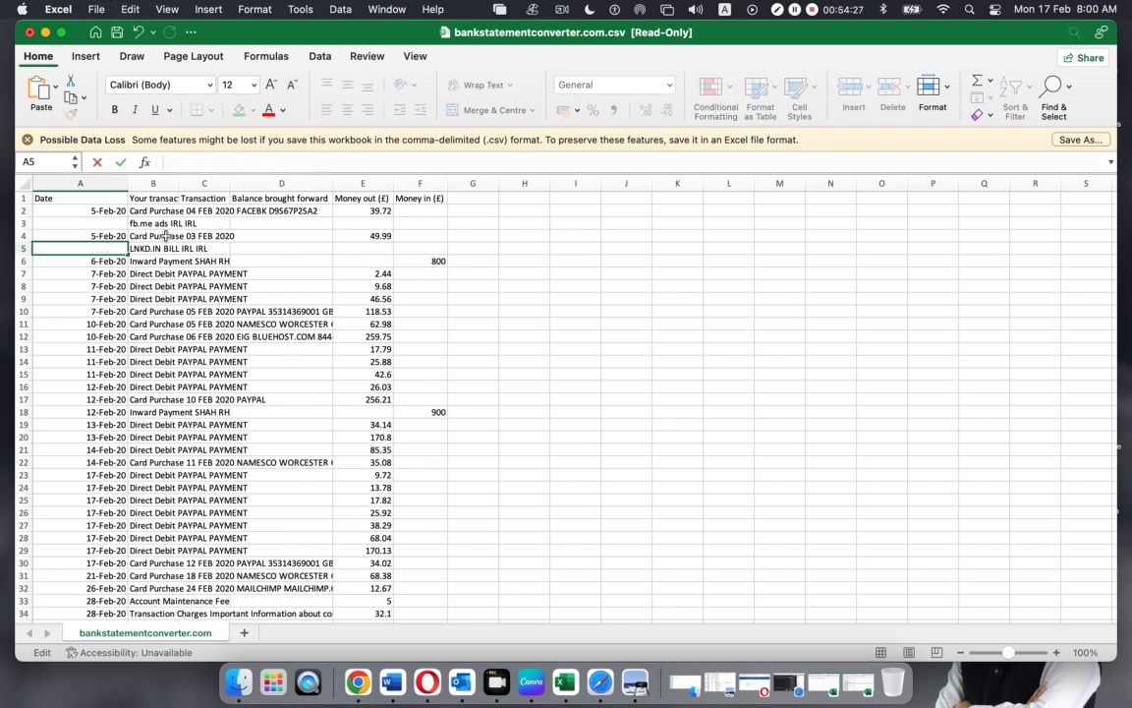
left_click(167, 236)
left_click(313, 163)
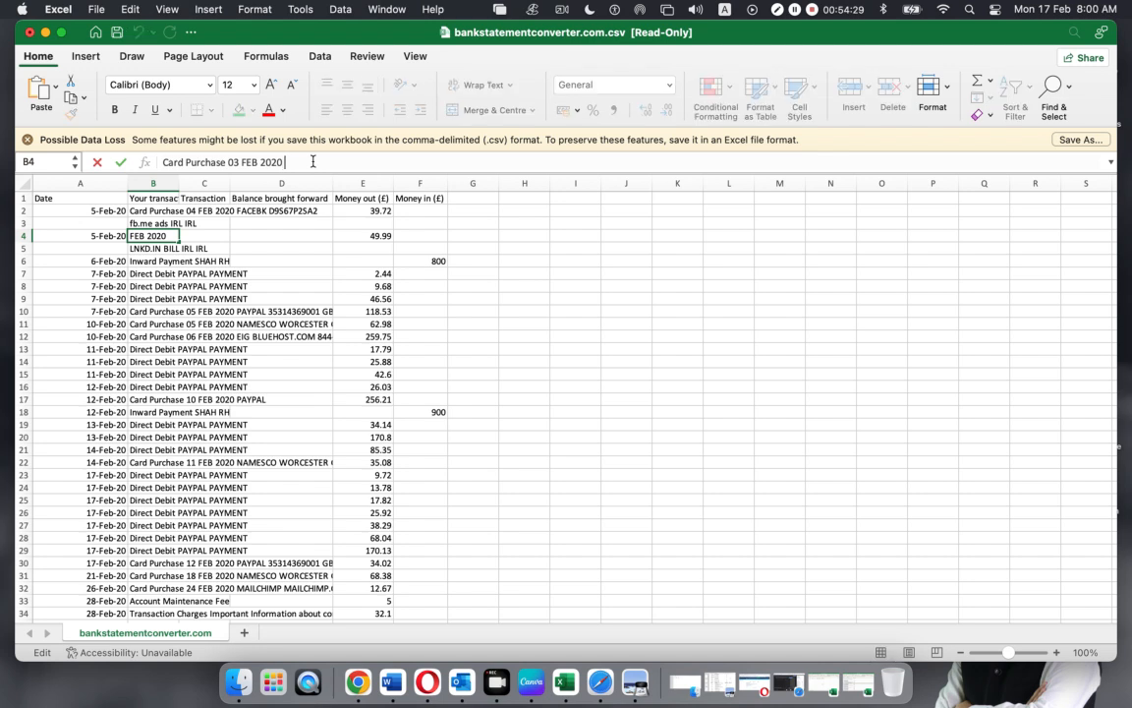
key("cmd+v")
left_click(627, 286)
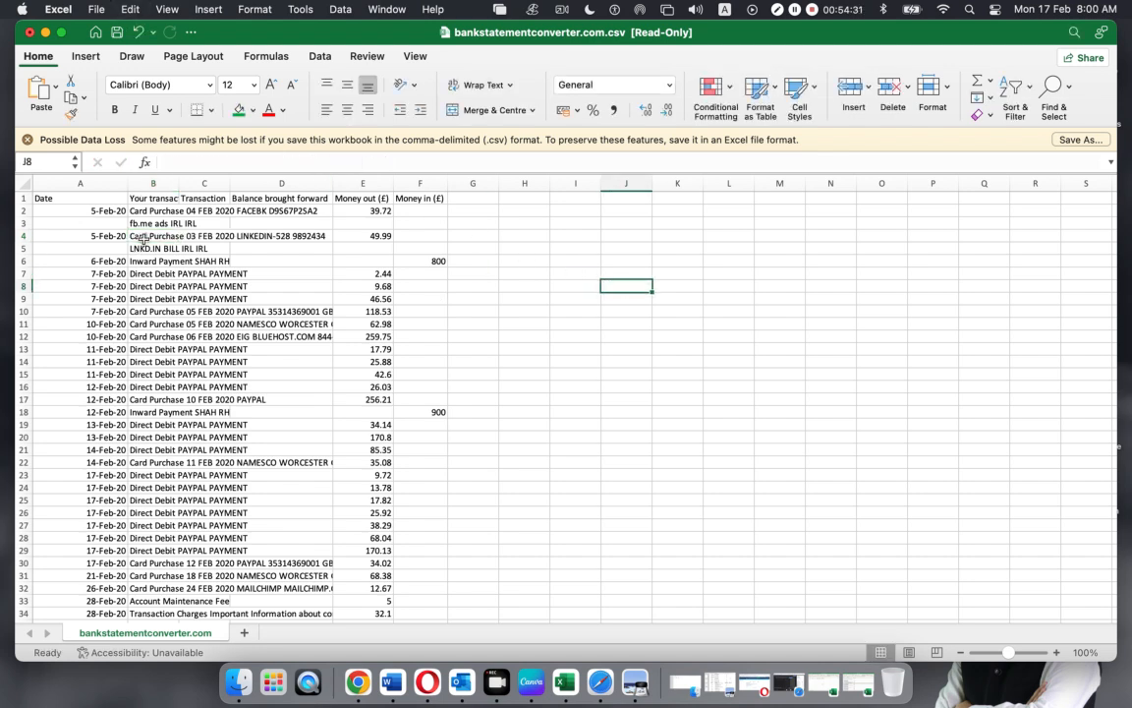
Autofit column B to its longest description and bring up the statement PDF
double_click(179, 183)
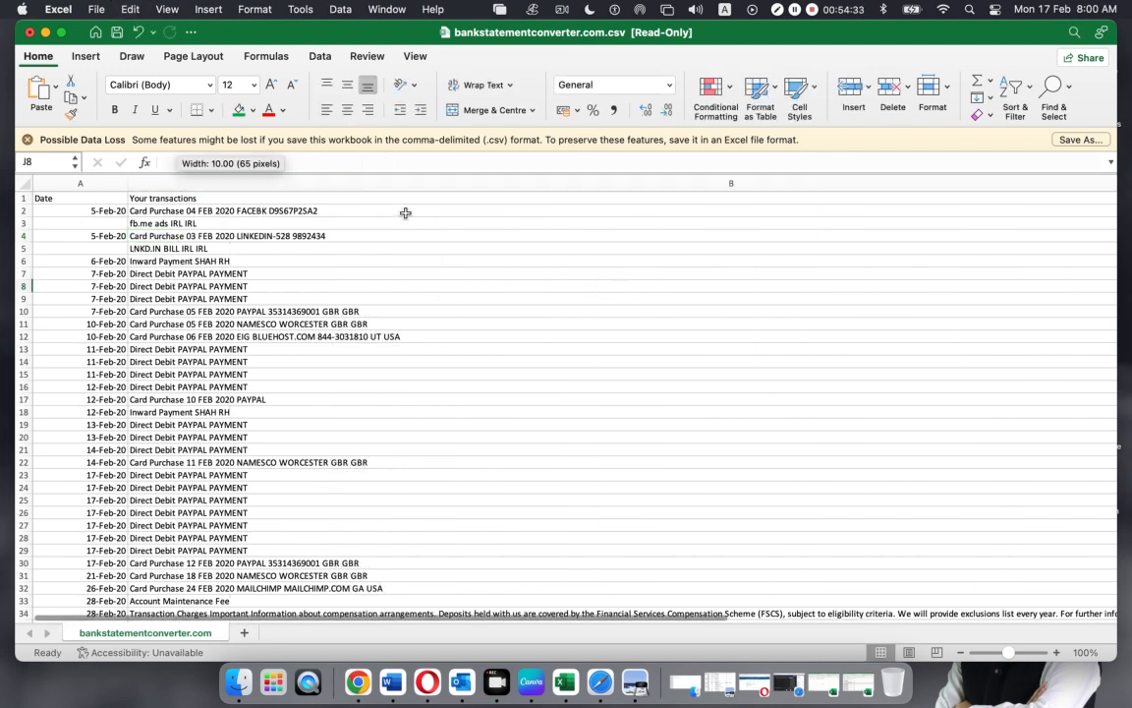
left_click(542, 261)
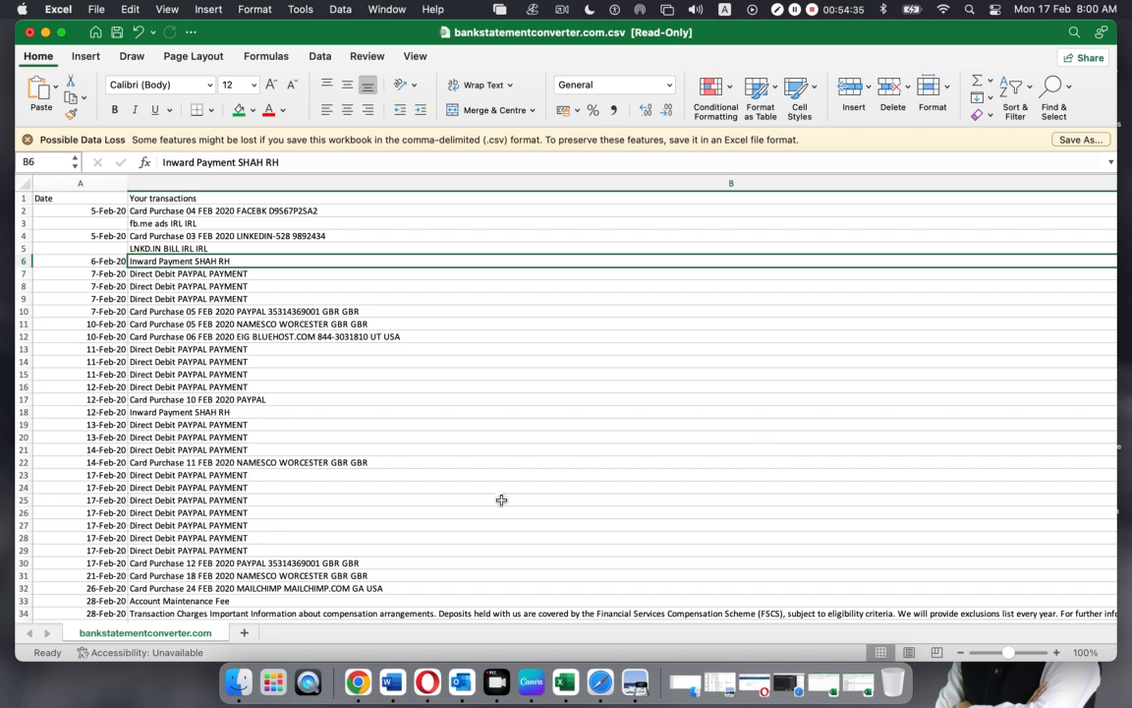
scroll(502, 502, "down", 3)
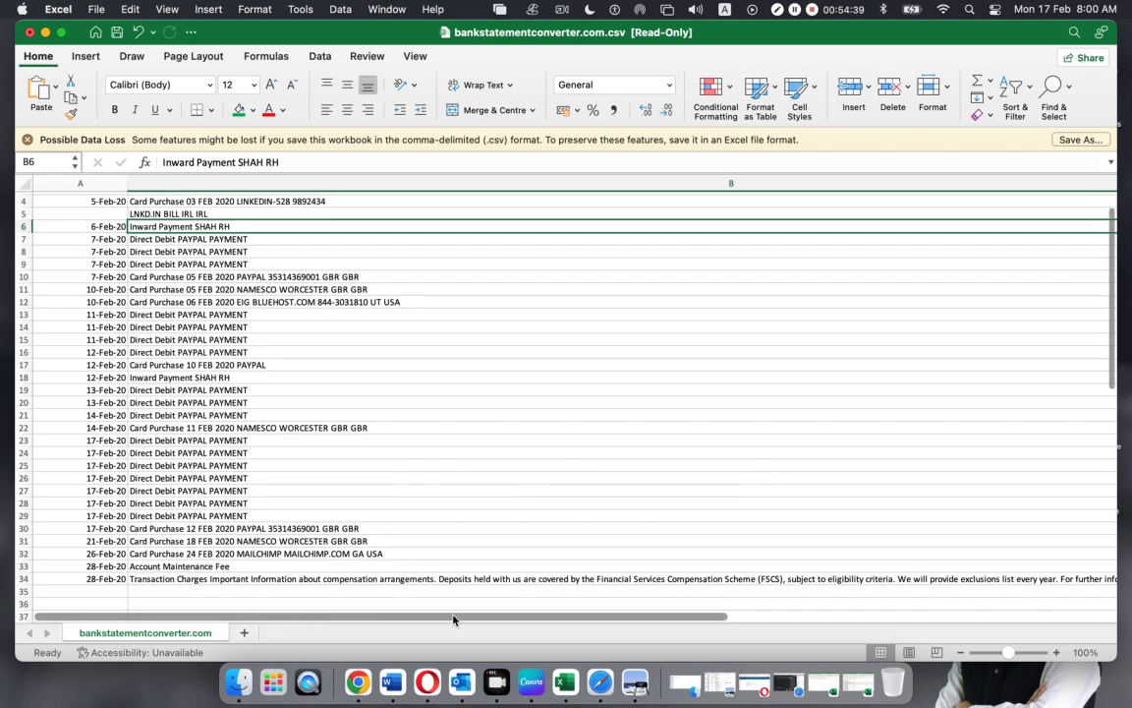
left_click(637, 680)
scroll(455, 457, "down", 15)
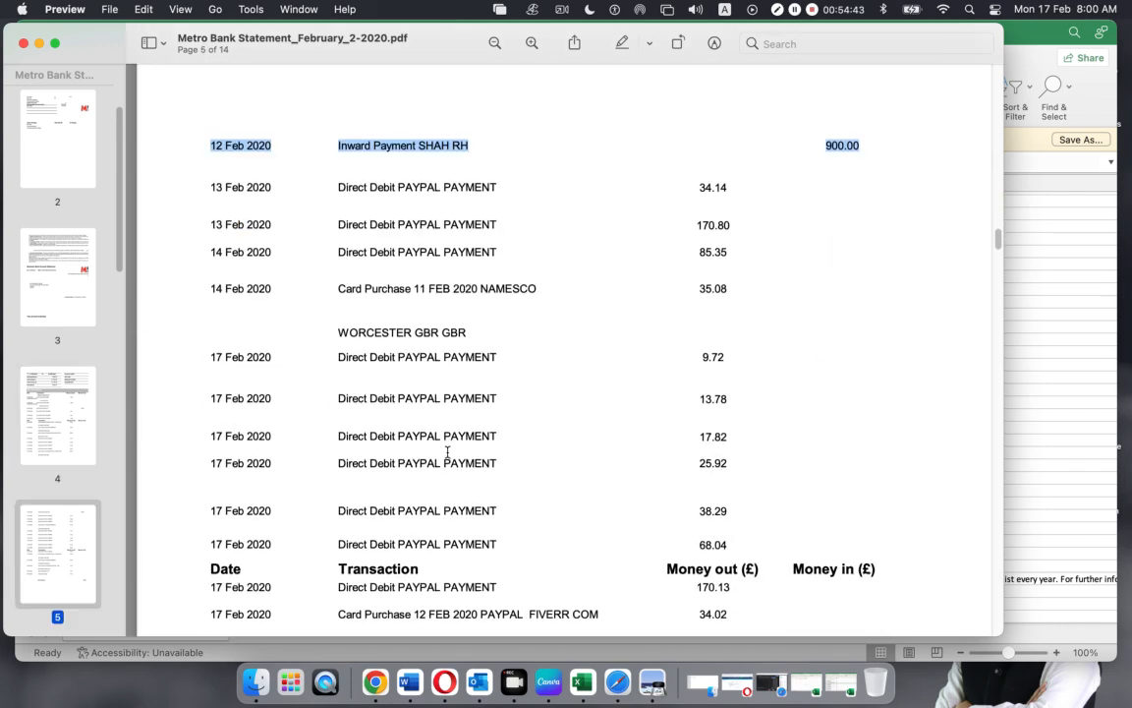
Scroll to the statement's final rows, highlight Transaction Charges, and minimise Preview
scroll(448, 451, "down", 5)
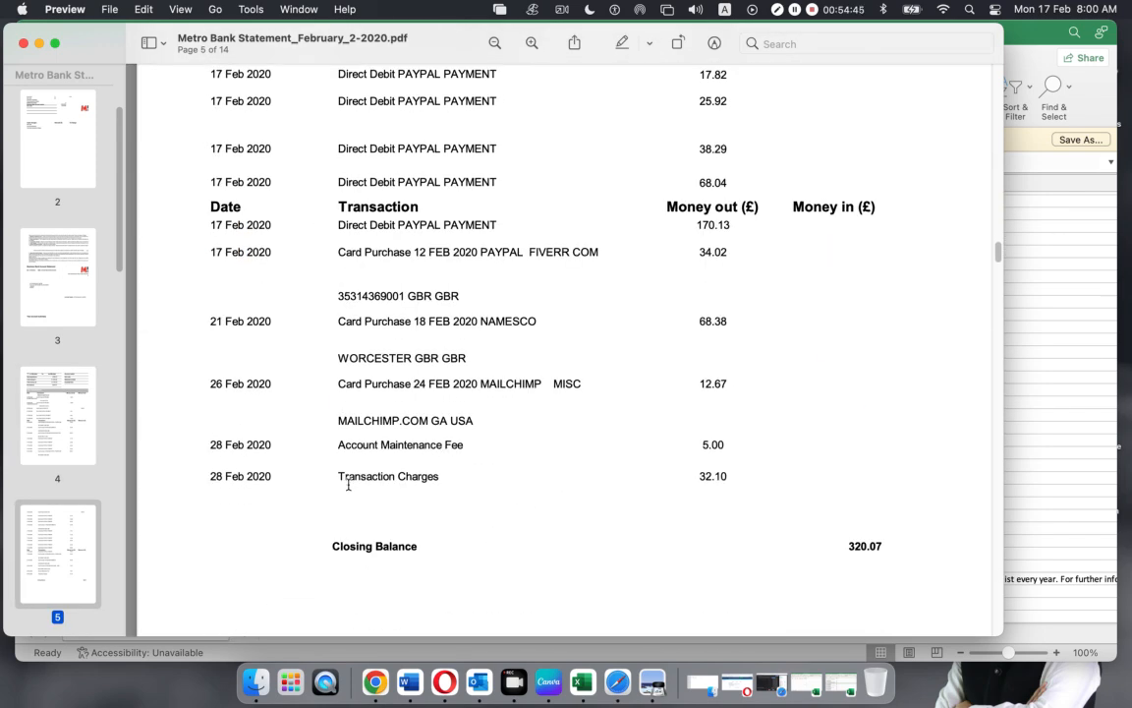
left_click_drag(341, 476, 500, 475)
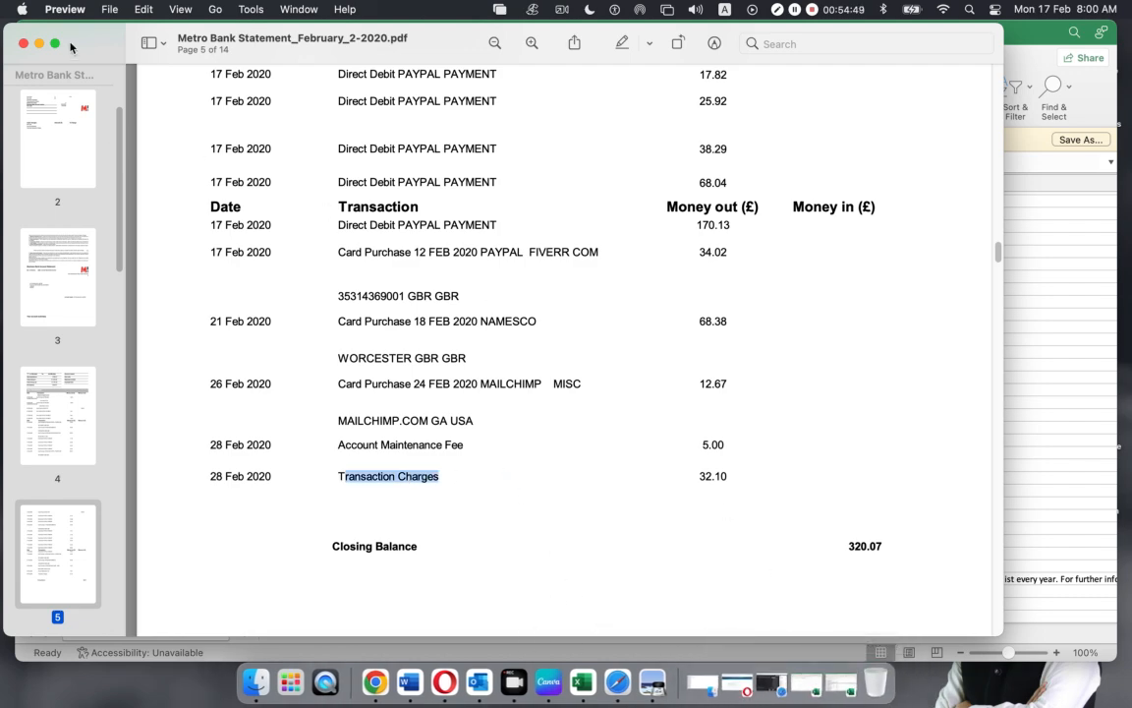
key("super+m")
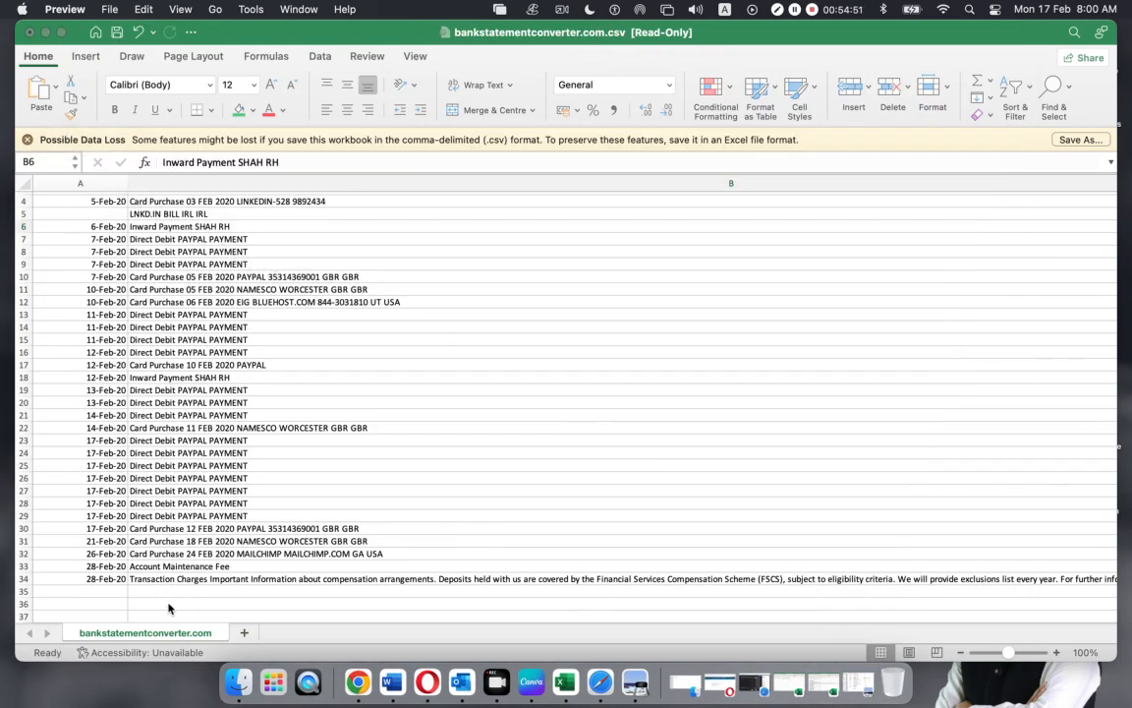
Trim the B34 description down to just 'Transaction Charges'
left_click(206, 585)
double_click(216, 582)
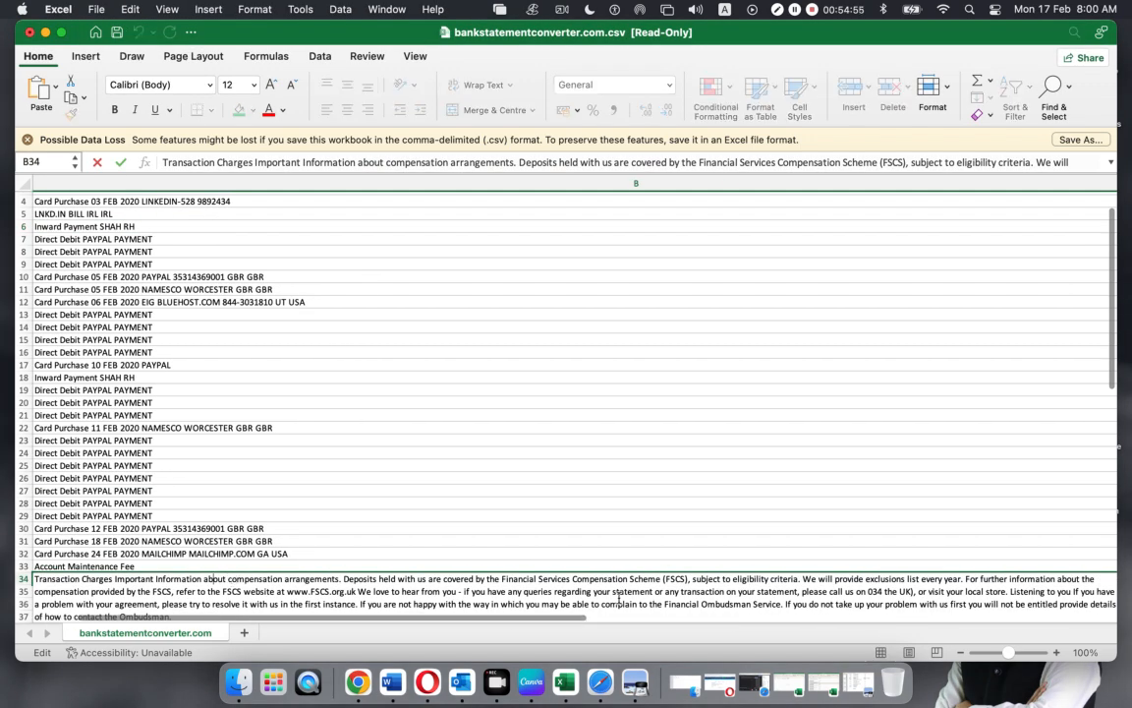
left_click(740, 618)
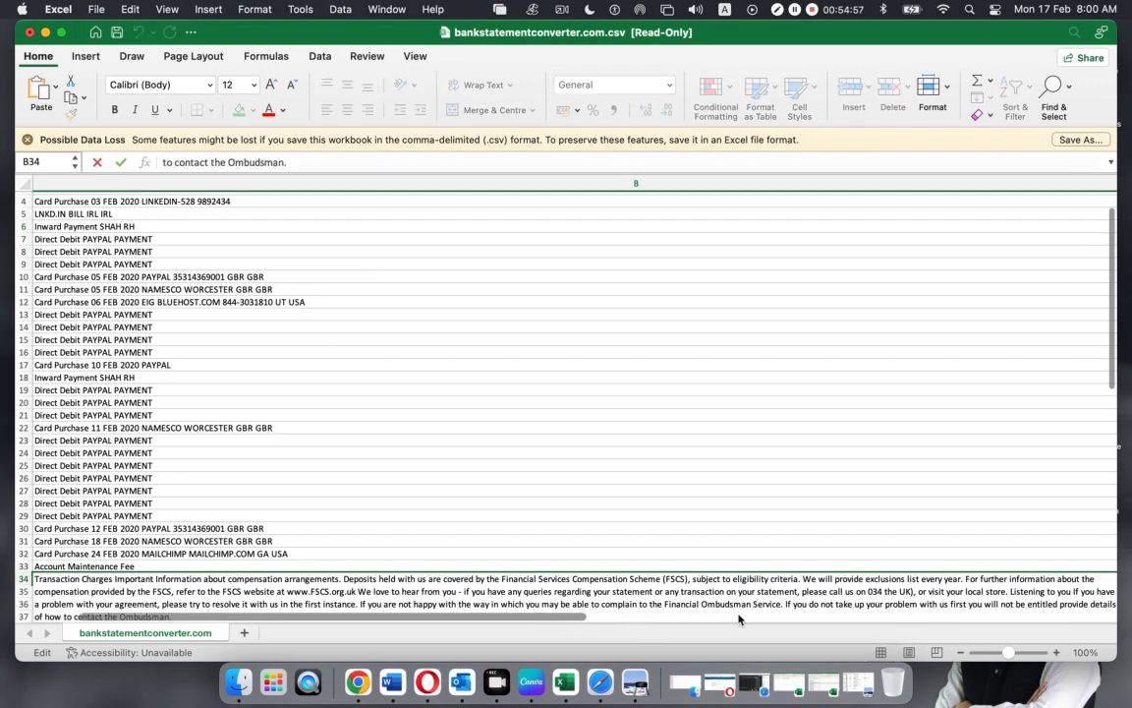
left_click_drag(115, 581, 175, 617)
key("Delete")
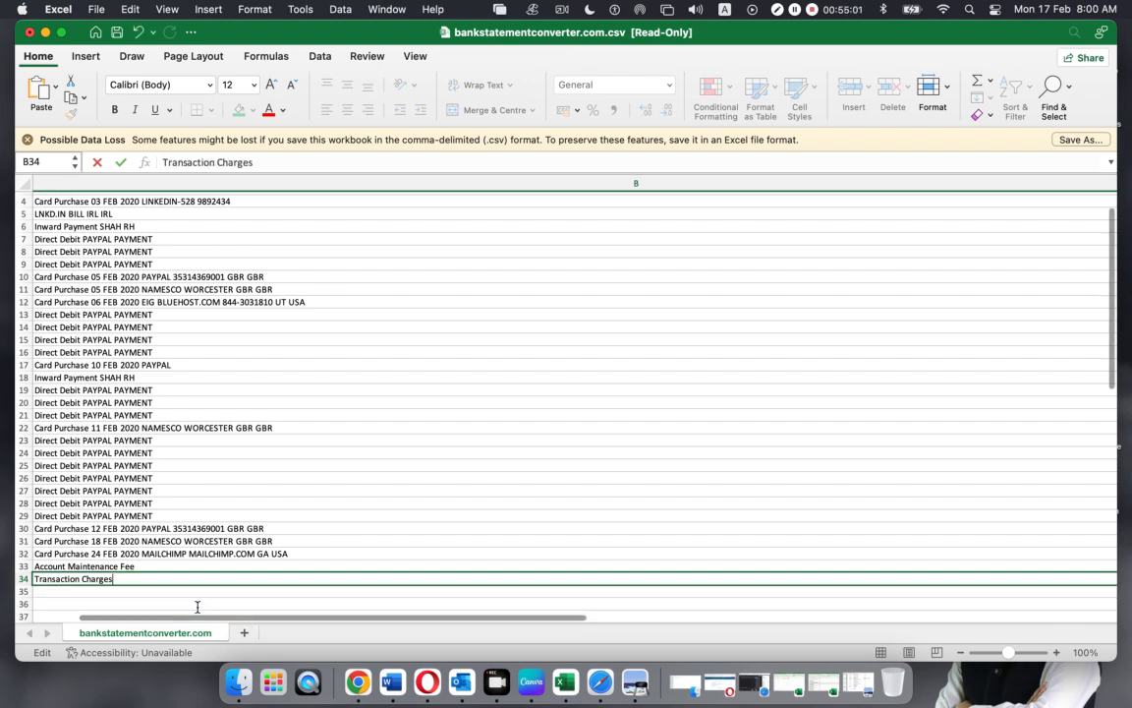
left_click(413, 478)
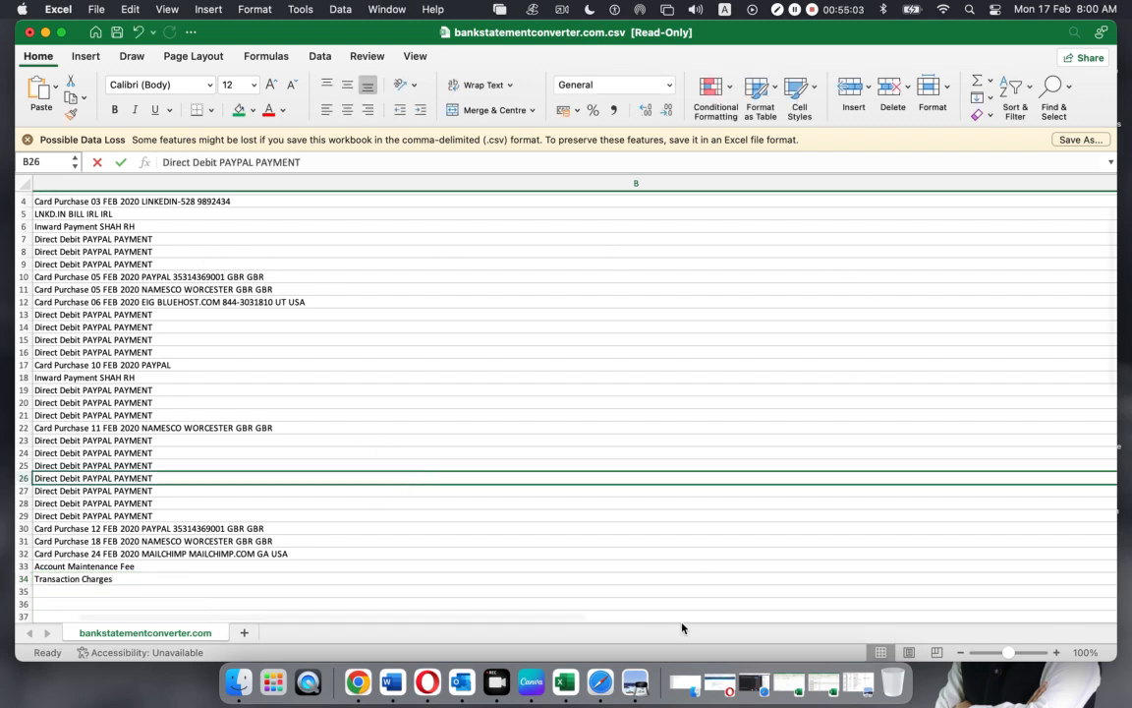
Refit column B to the shortened descriptions and select the first transaction's description lines
left_click_drag(492, 618, 768, 617)
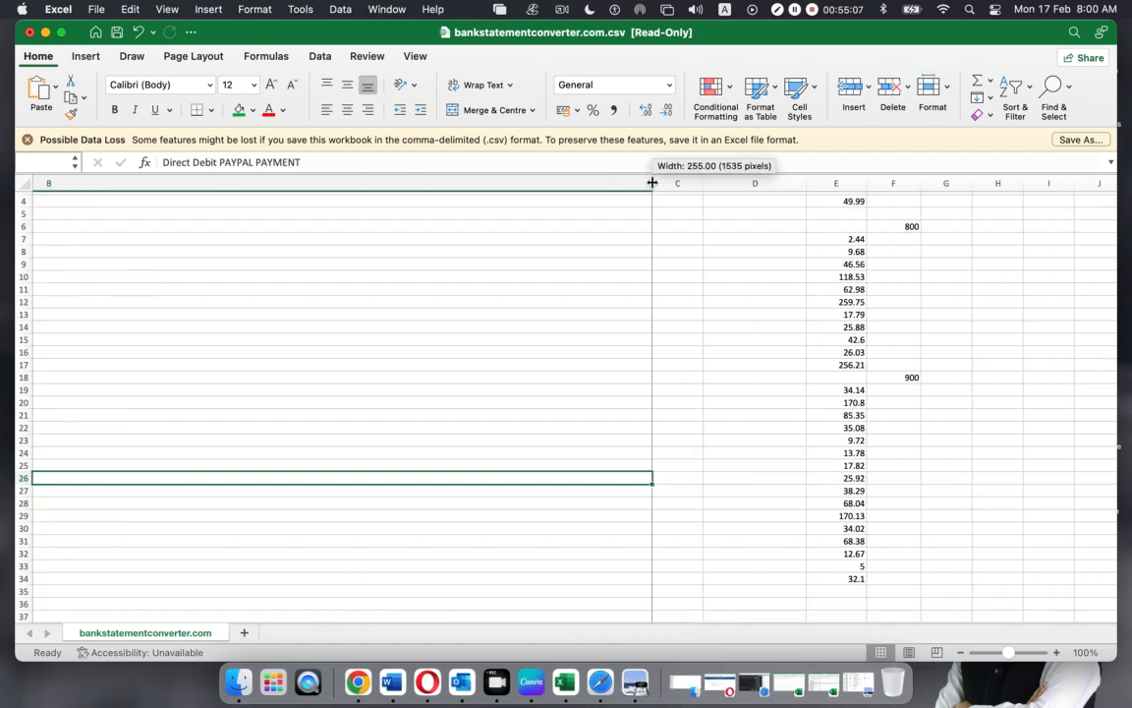
double_click(649, 189)
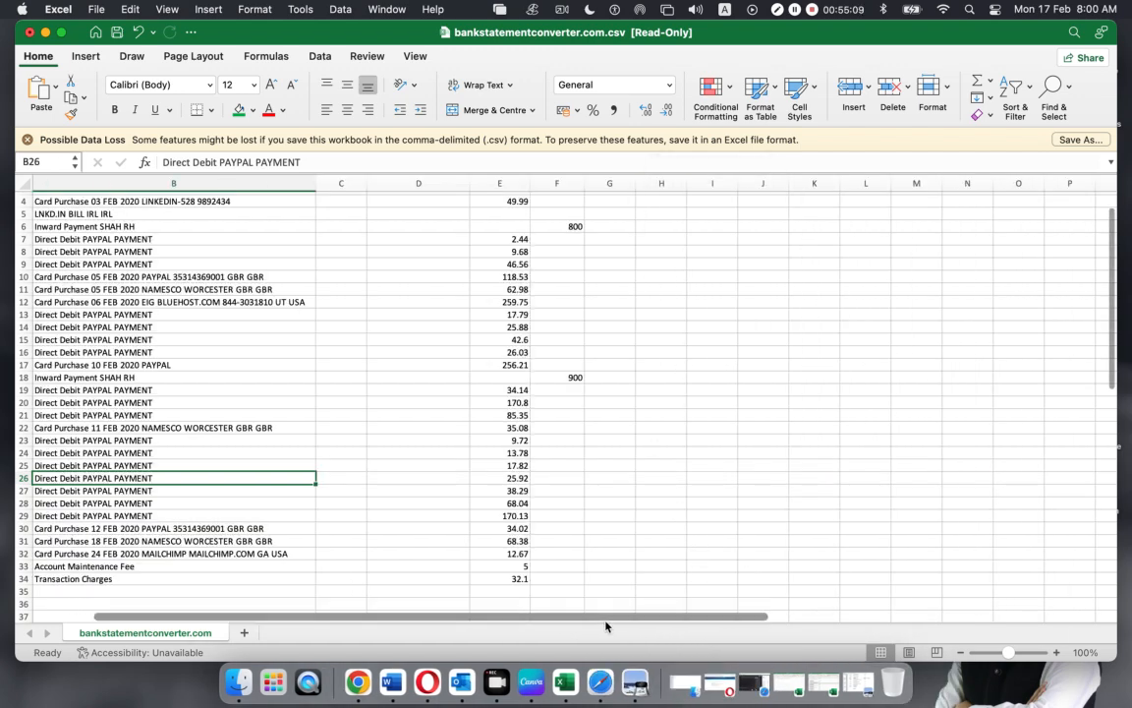
left_click_drag(607, 624, 495, 629)
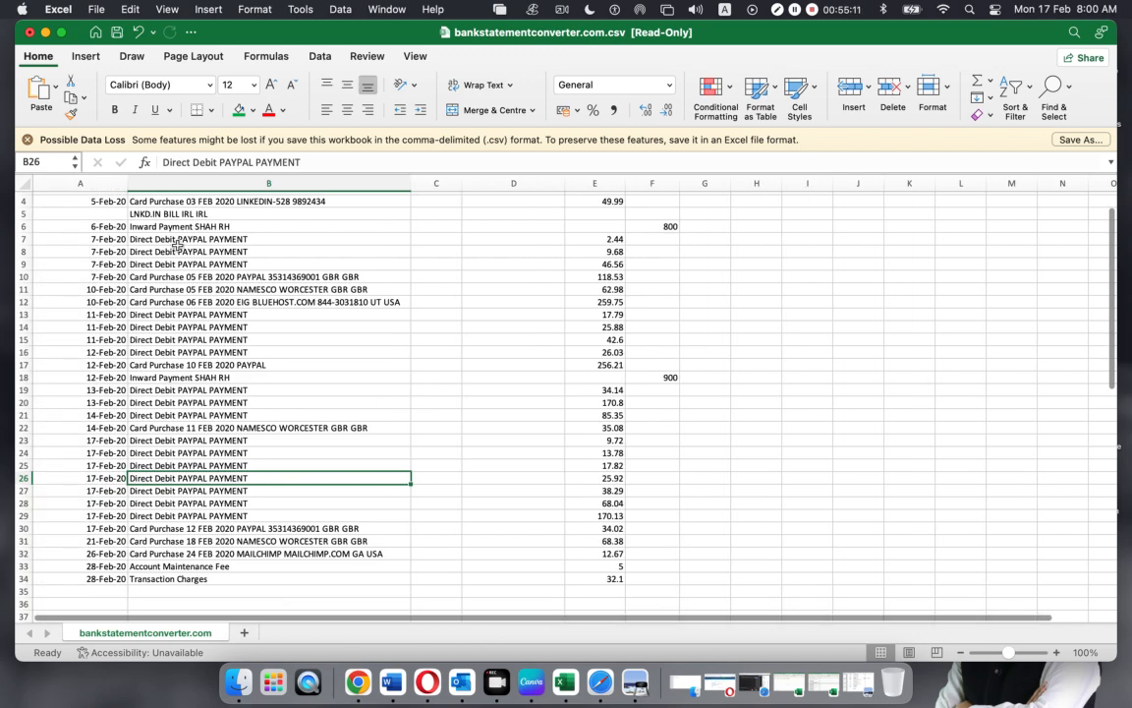
left_click_drag(144, 203, 146, 214)
scroll(146, 216, "down", 2)
scroll(147, 219, "up", 4)
left_click(146, 208)
left_click_drag(145, 207, 146, 222)
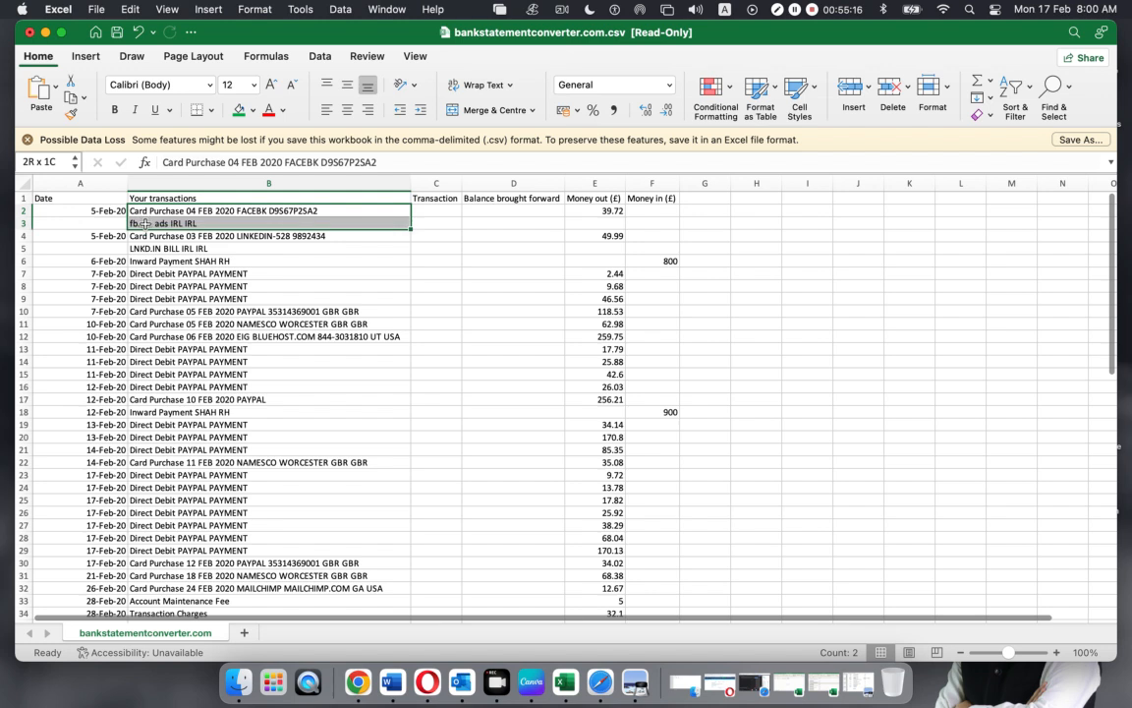
Enter a formula in C2 joining B2 and B3, then dismiss the too-few-arguments warning
left_click(436, 210)
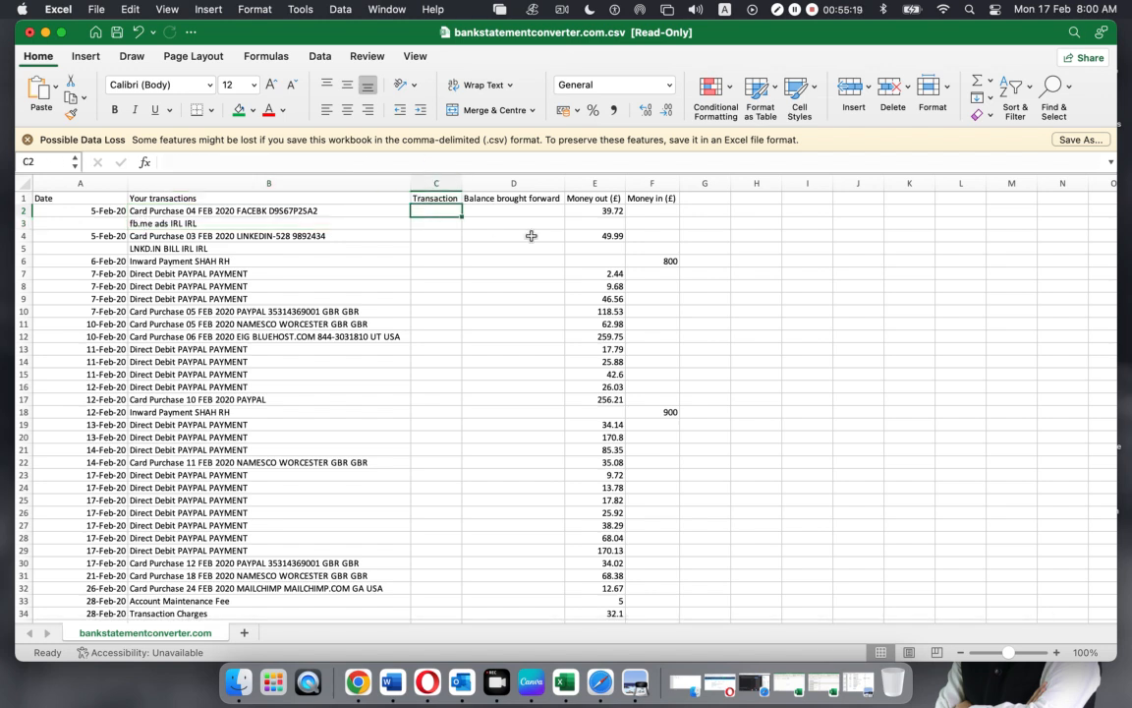
type("=con")
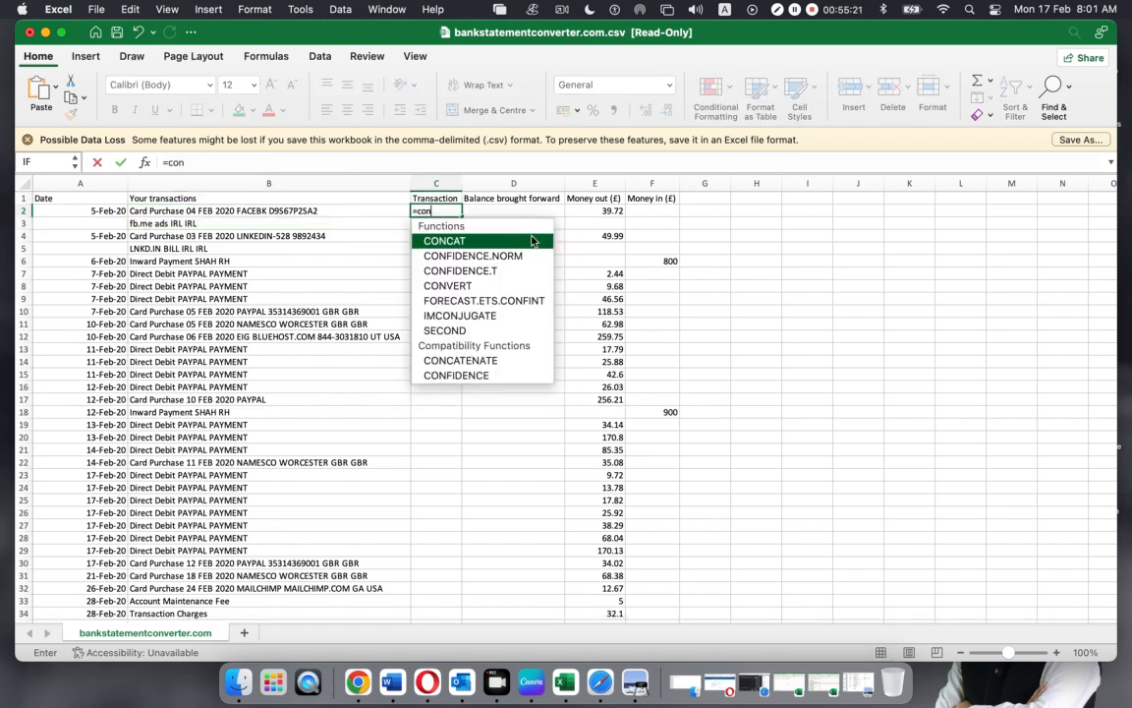
double_click(491, 374)
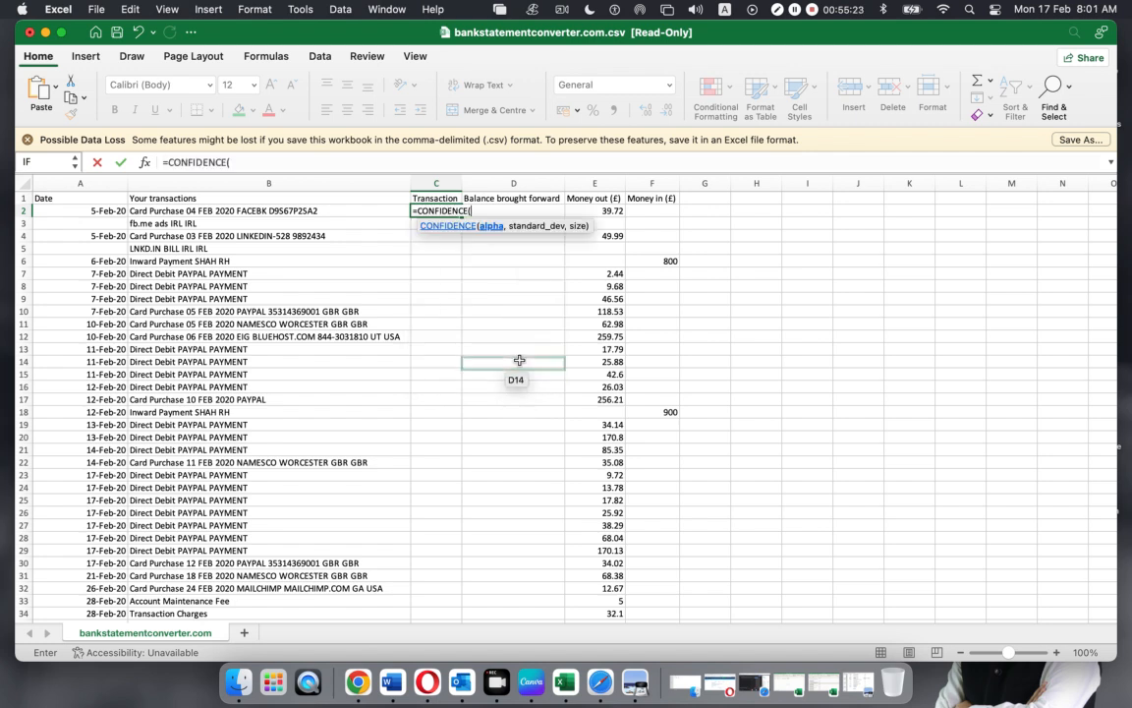
left_click(282, 210)
type(",")
left_click(262, 224)
type(")")
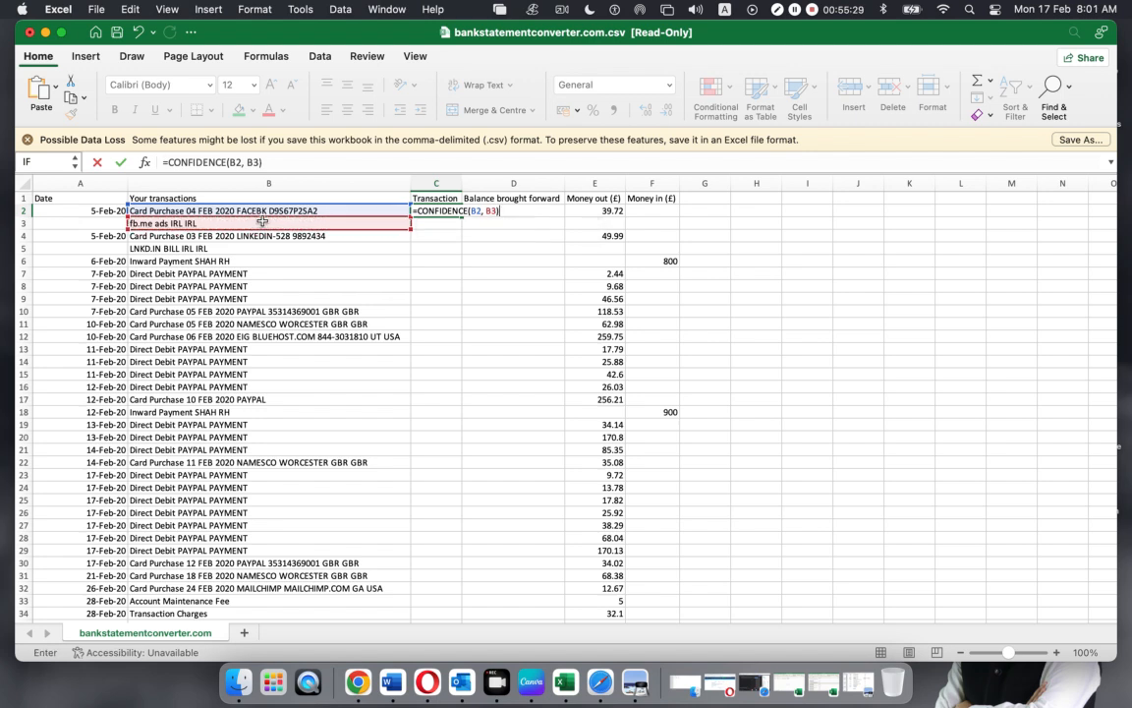
key("Return")
left_click(546, 285)
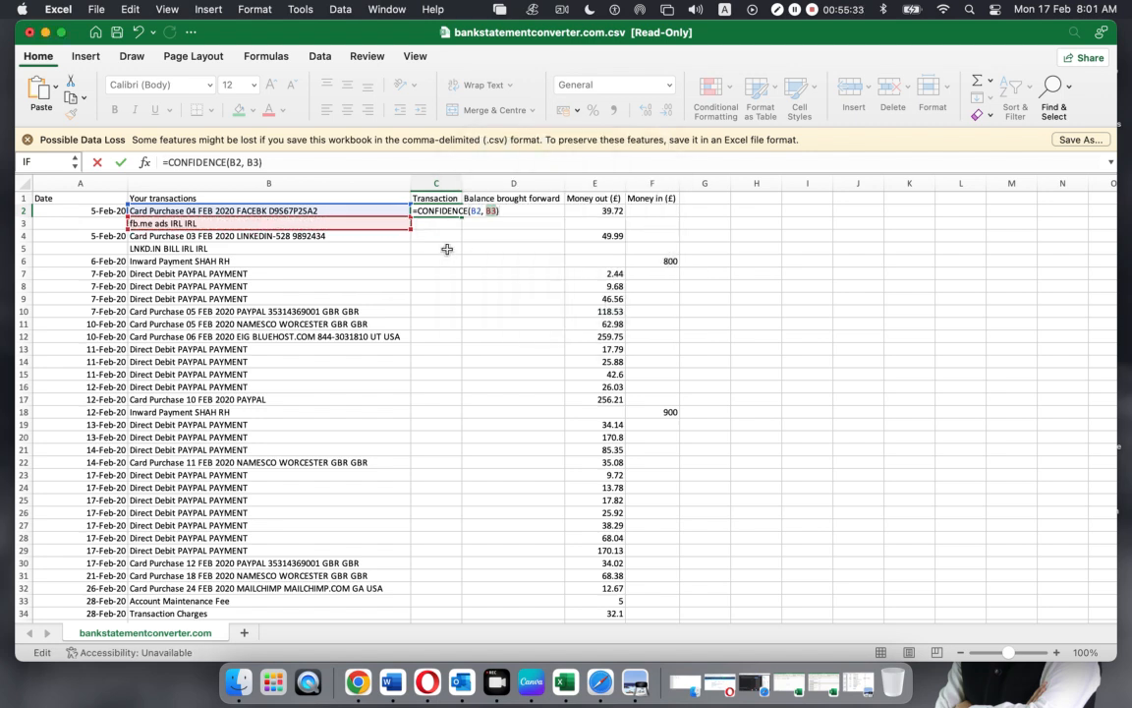
Replace the mistaken CONFIDENCE function so C2 reads =CONCATENATE(B2, B3)
left_click(445, 212)
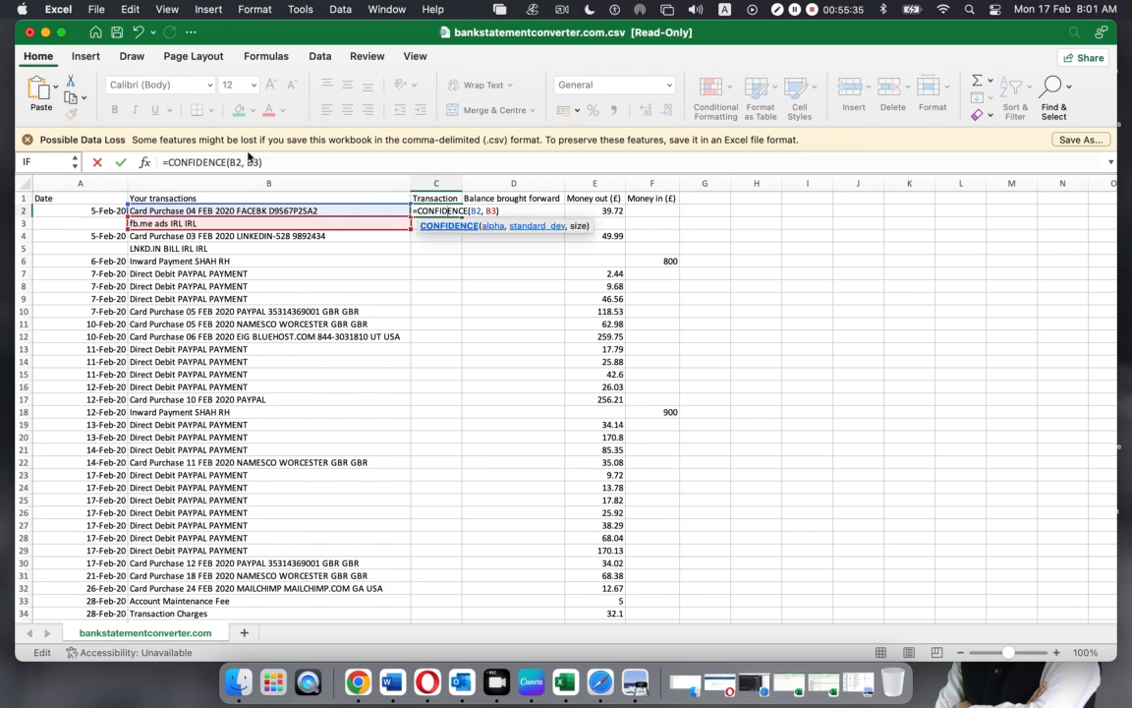
left_click(227, 162)
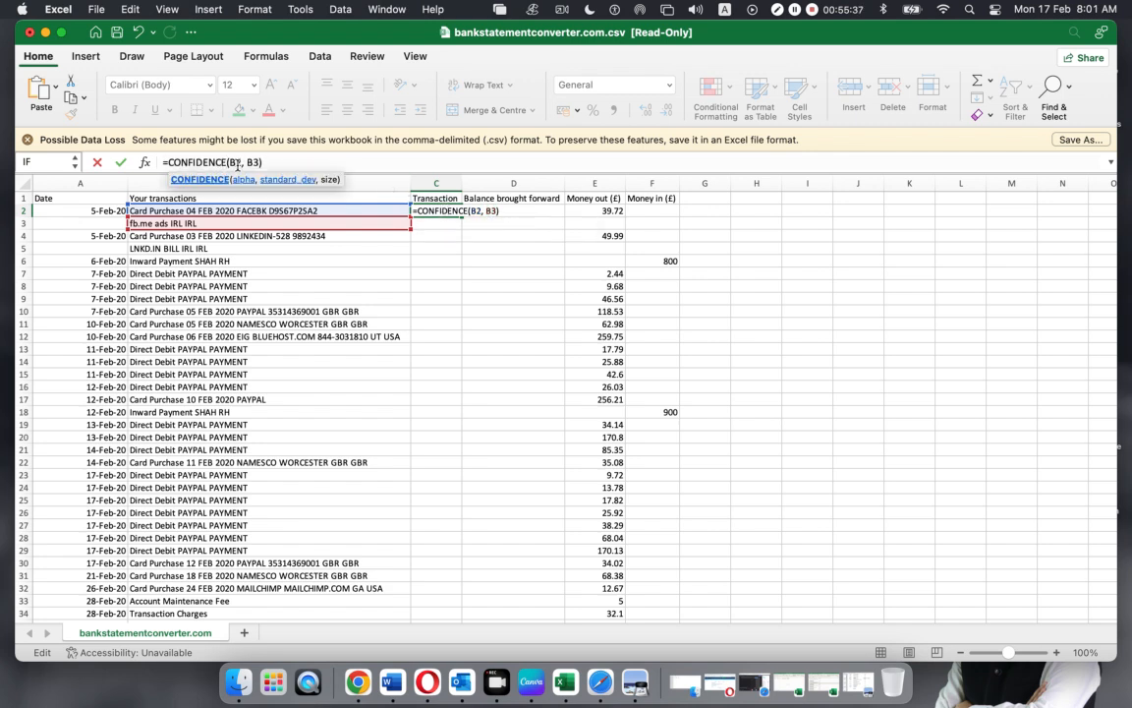
key("BackSpace")
key("BackSpace")
key("BackSpace")
key("BackSpace")
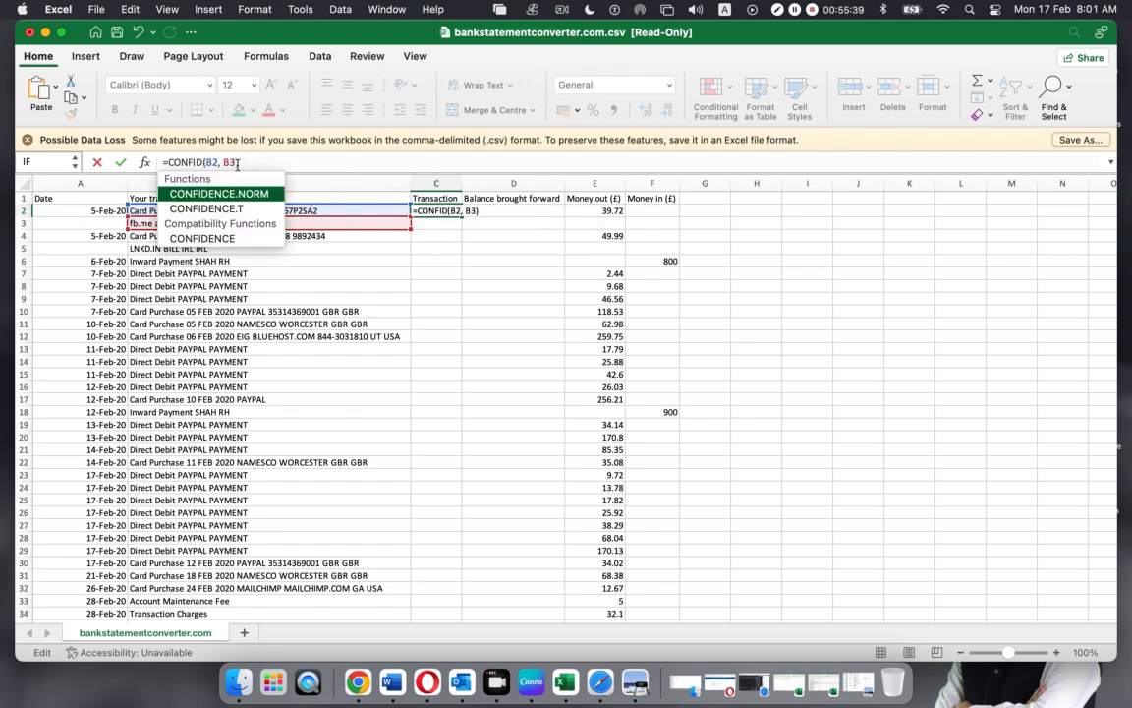
key("BackSpace")
key("BackSpace")
key("BackSpace")
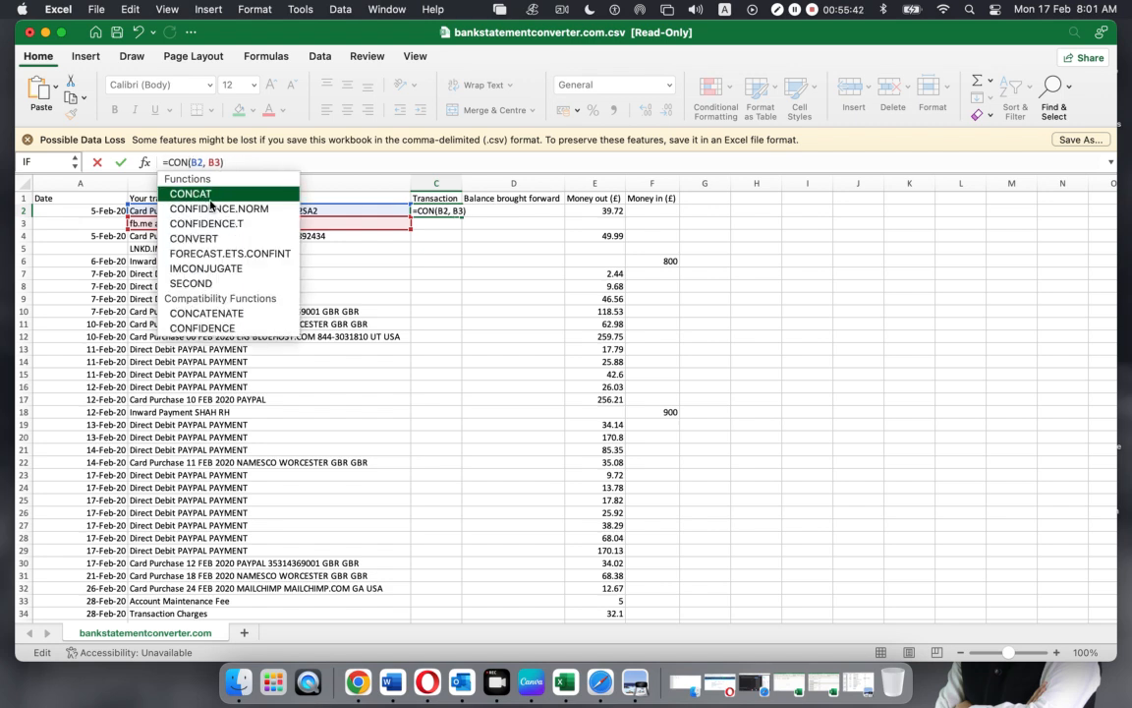
double_click(207, 313)
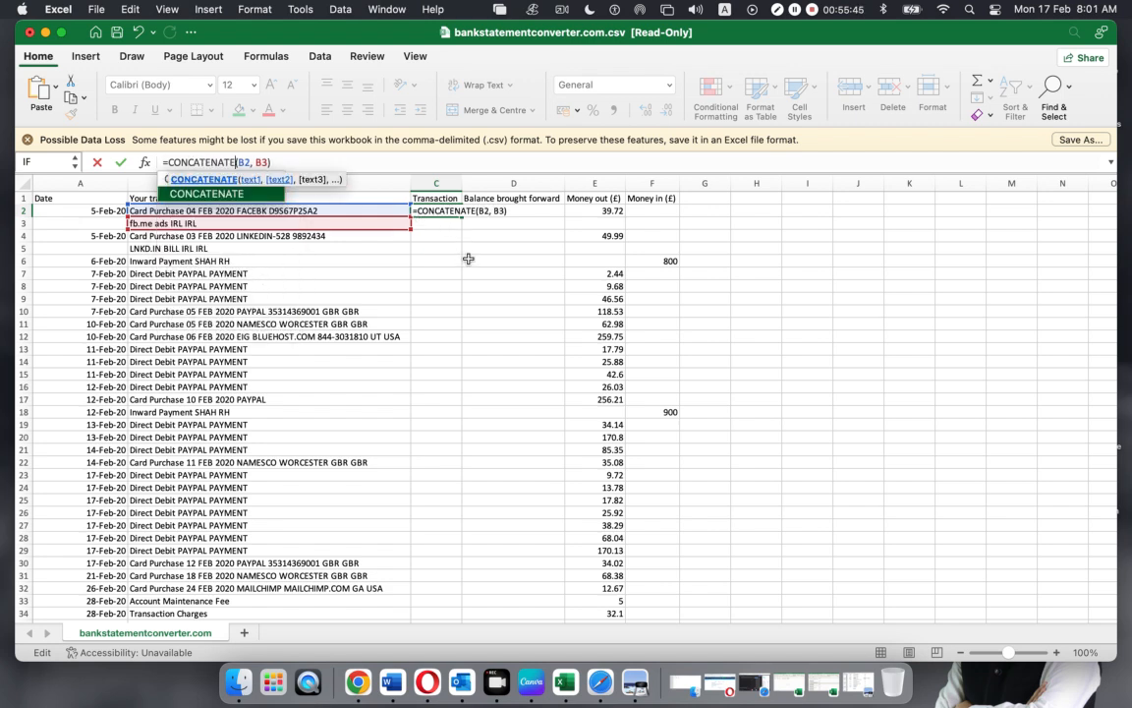
key("Return")
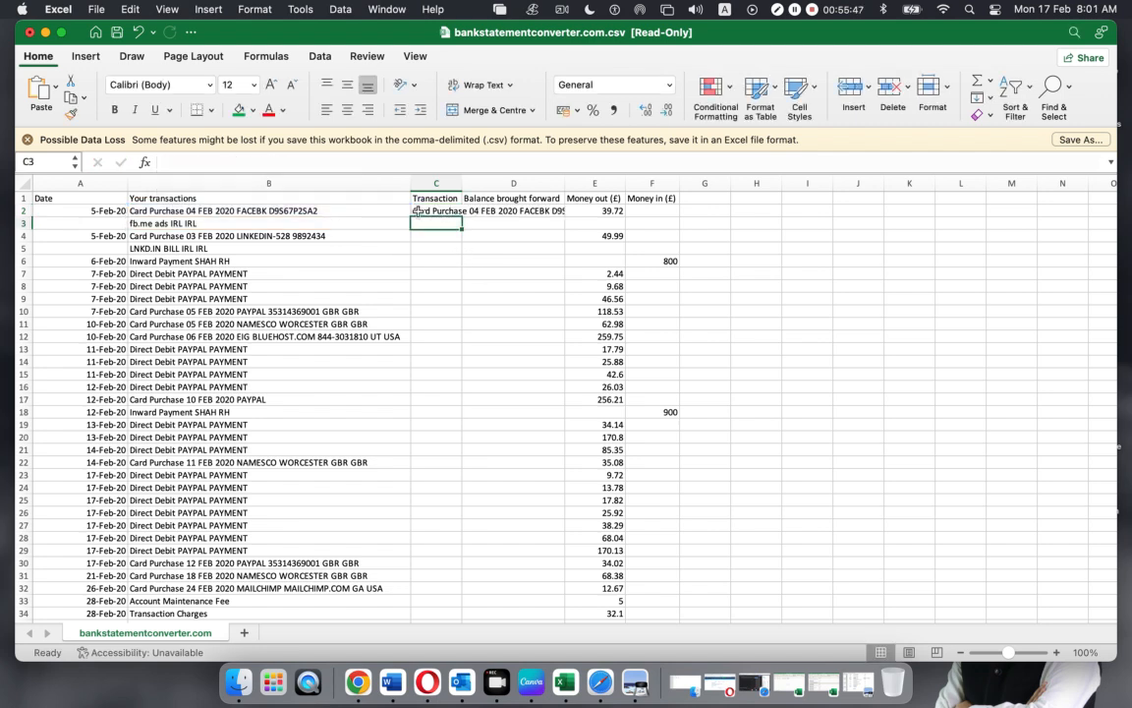
Copy the CONCATENATE merge formula from C2 into C4
left_click(420, 211)
key("super+c")
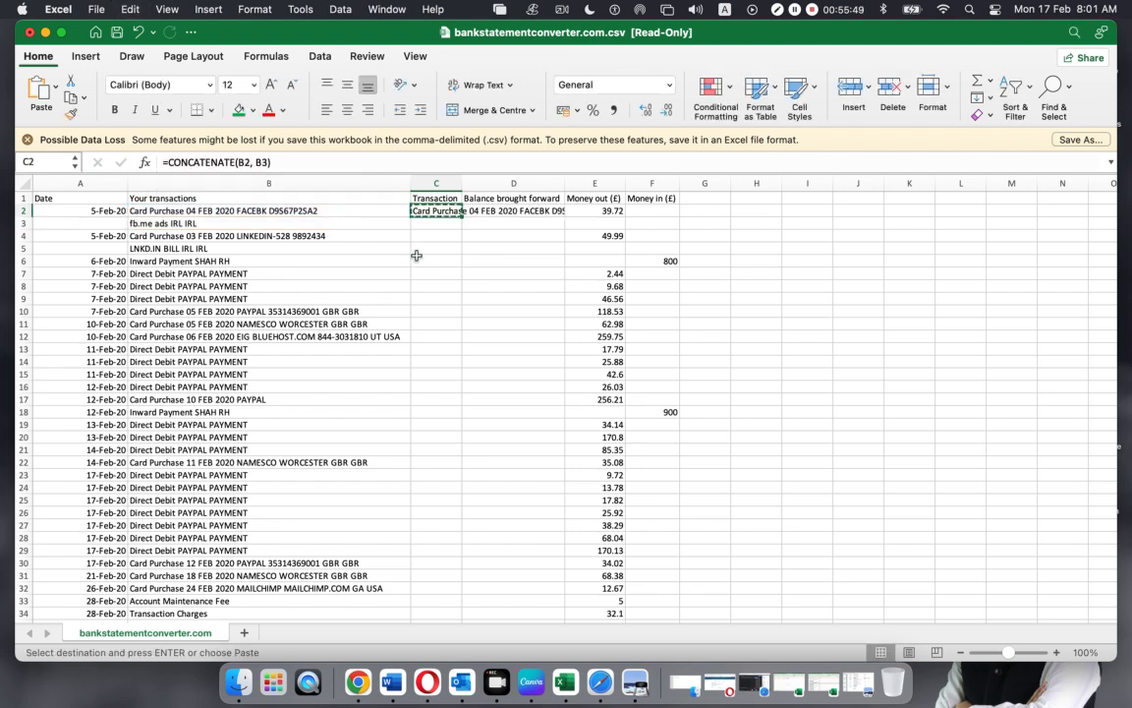
left_click(424, 237)
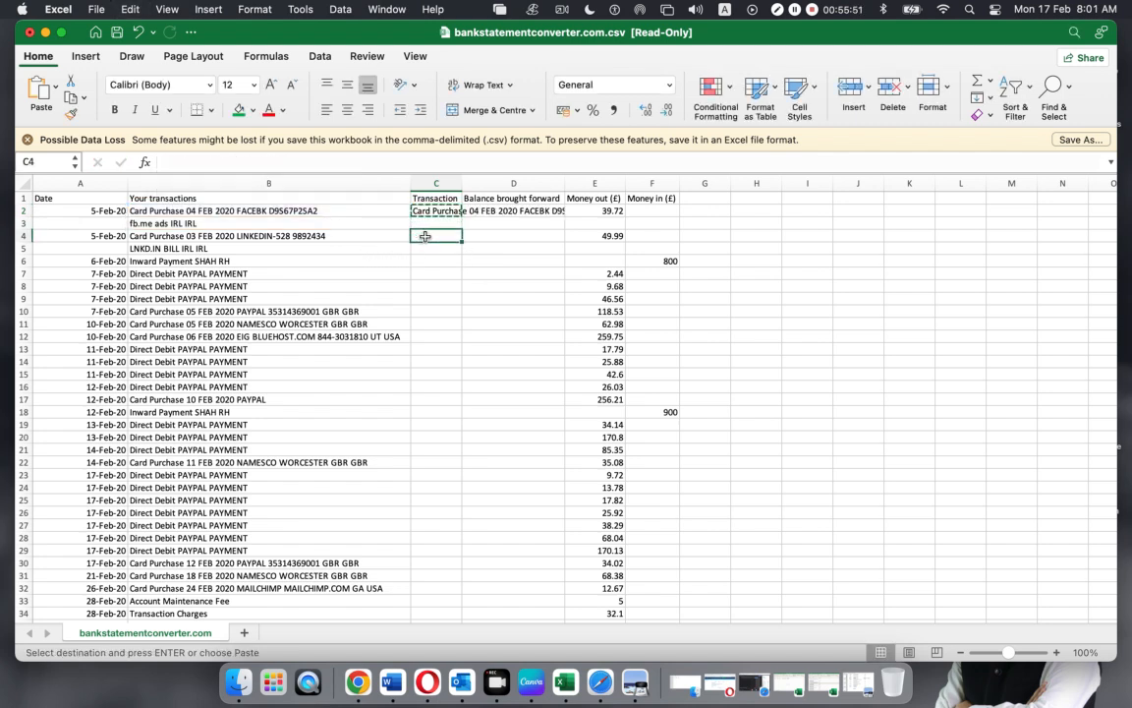
key("super+v")
left_click(491, 311)
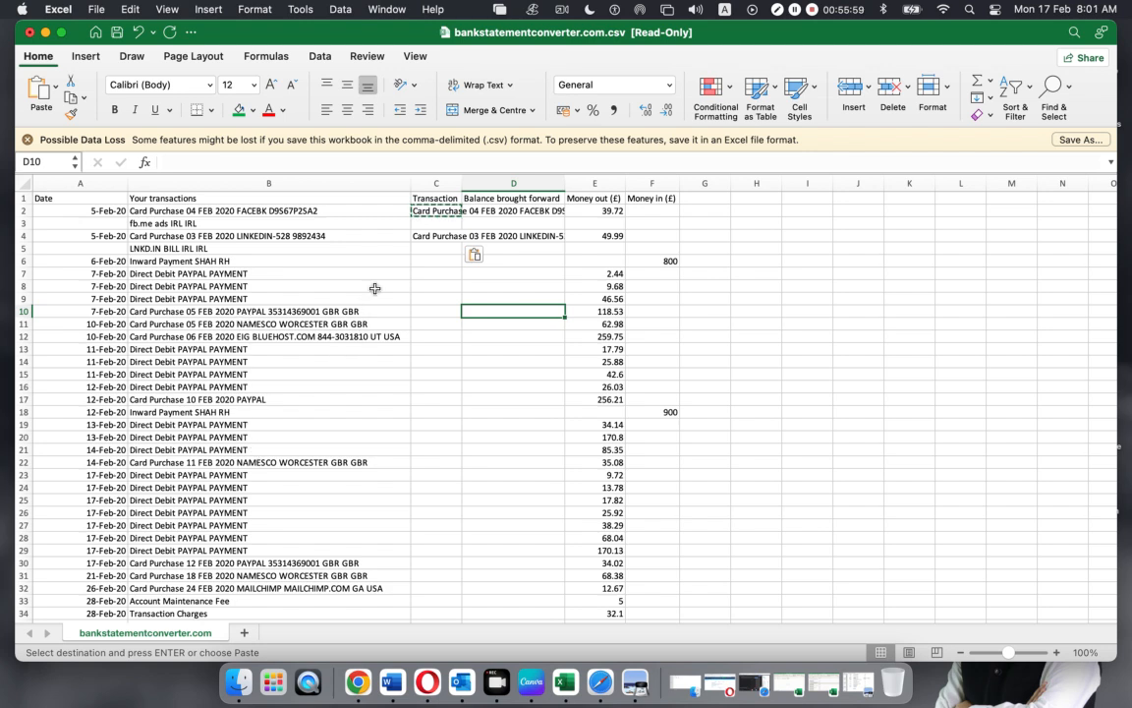
Enter =B6 in C6 and fill it down to C34
left_click(424, 260)
type("=")
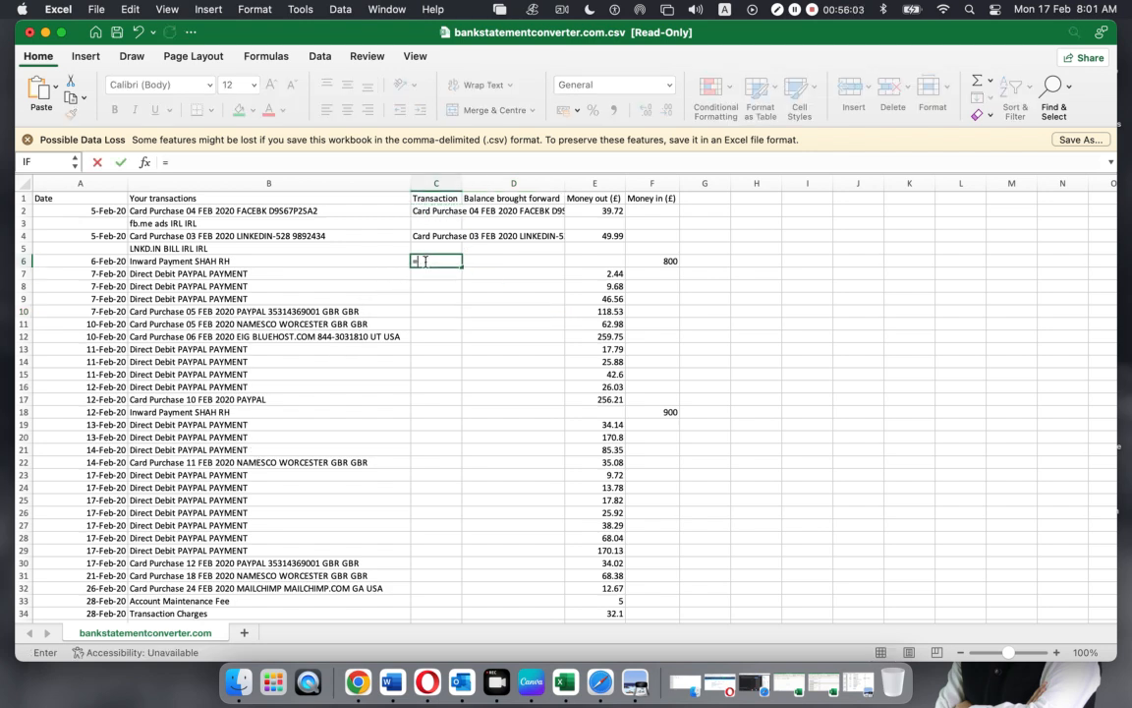
left_click(259, 261)
key("Return")
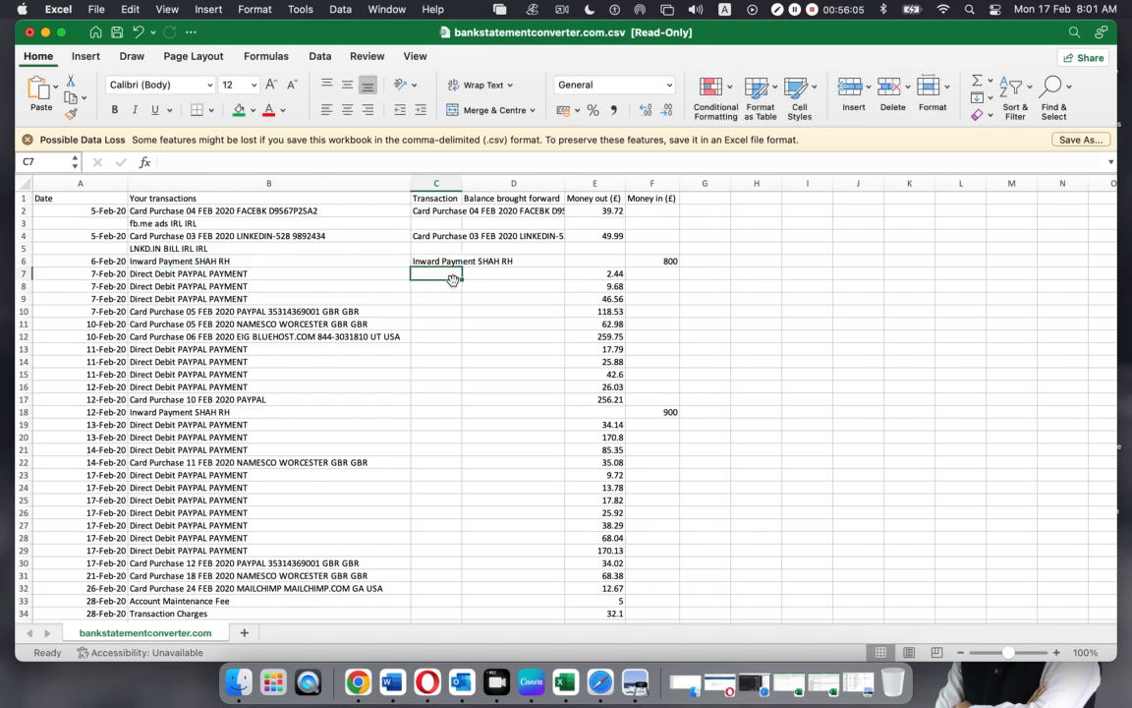
left_click(455, 263)
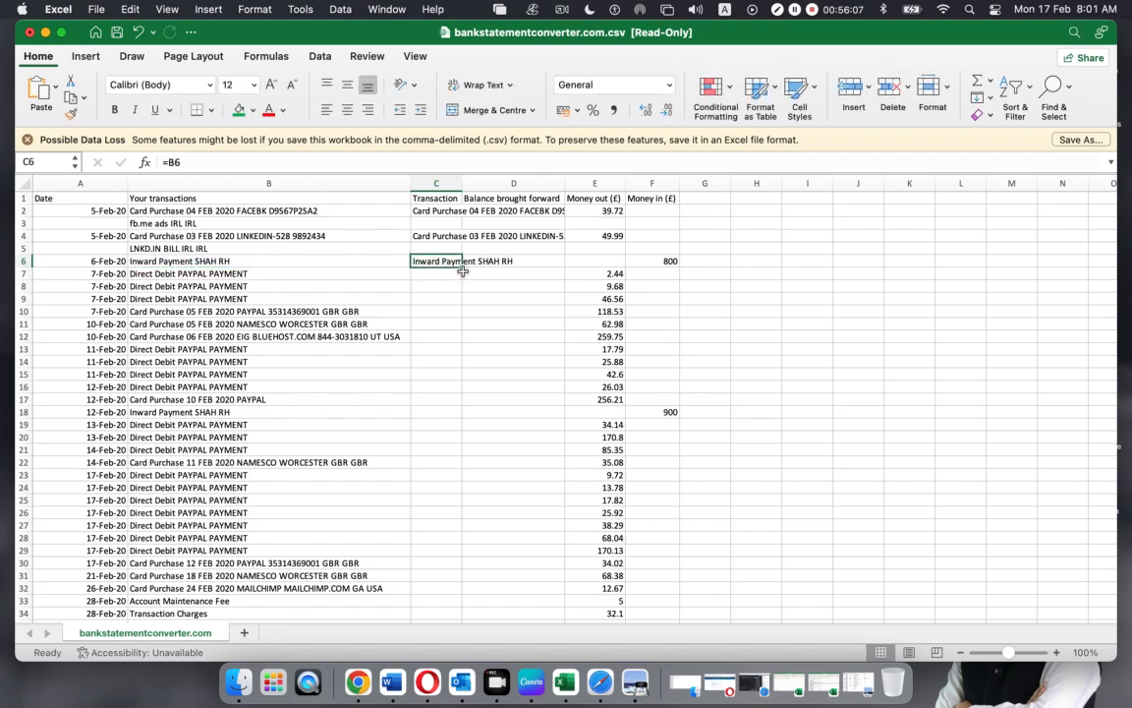
left_click_drag(461, 268, 441, 346)
scroll(533, 414, "down", 3)
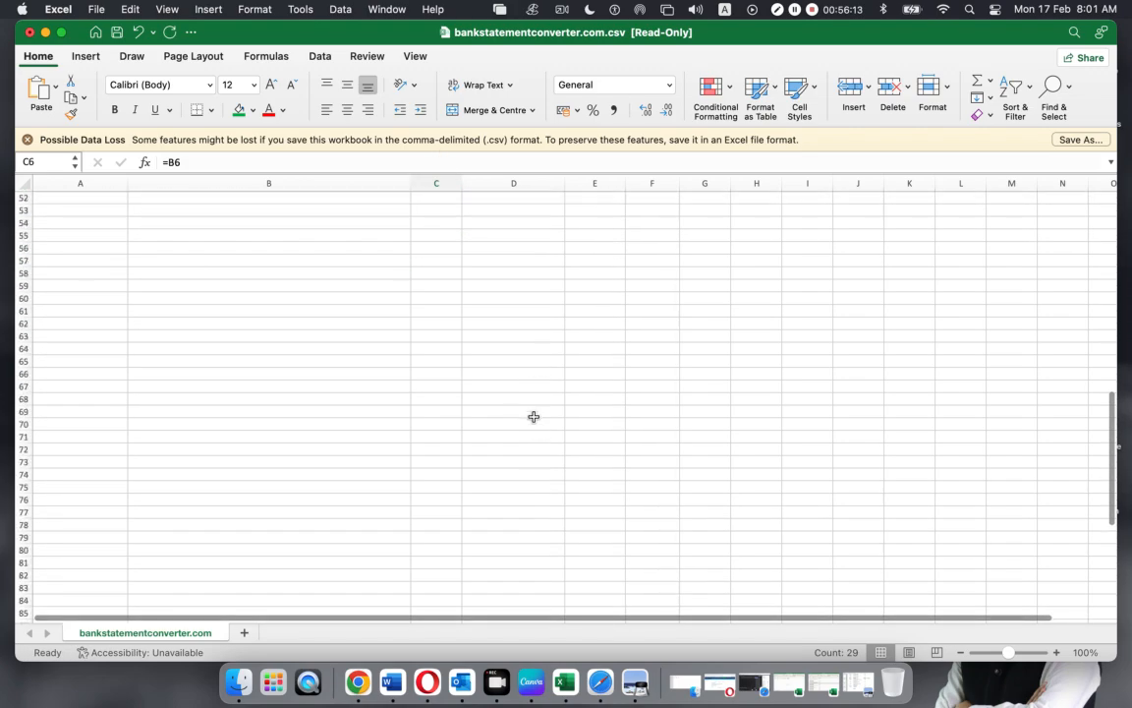
scroll(534, 414, "up", 5)
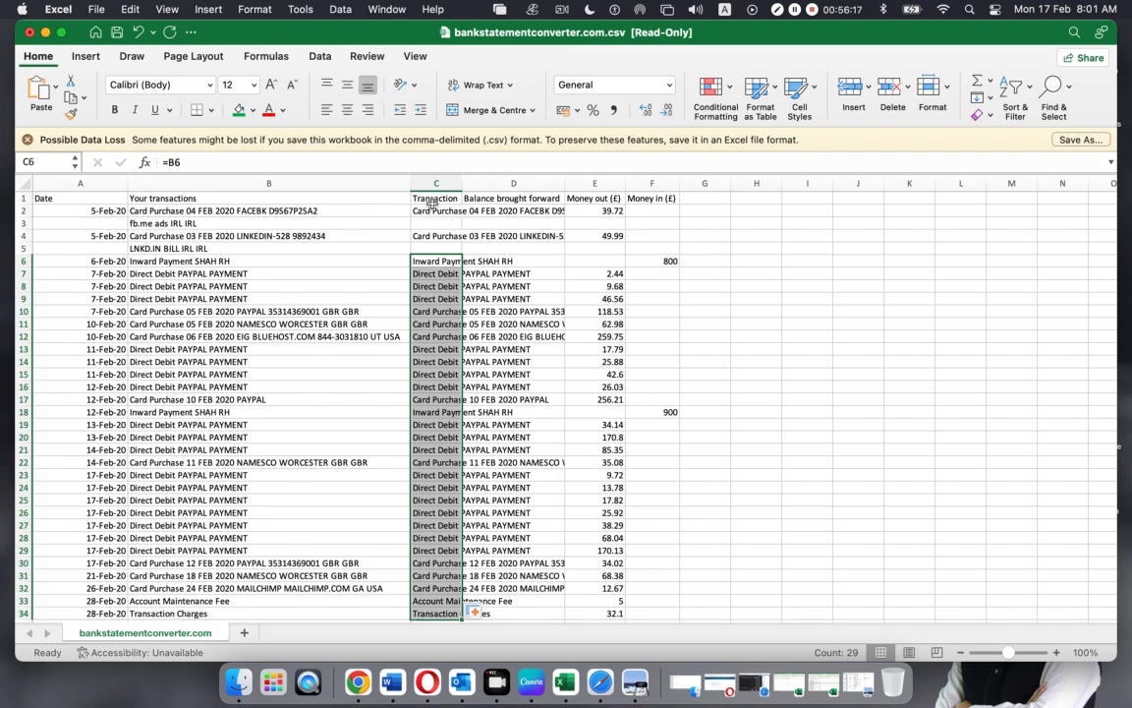
Select the Transaction column C2:C34 and copy it with Cmd+C
left_click_drag(433, 209, 435, 548)
key("super+c")
scroll(452, 485, "down", 4)
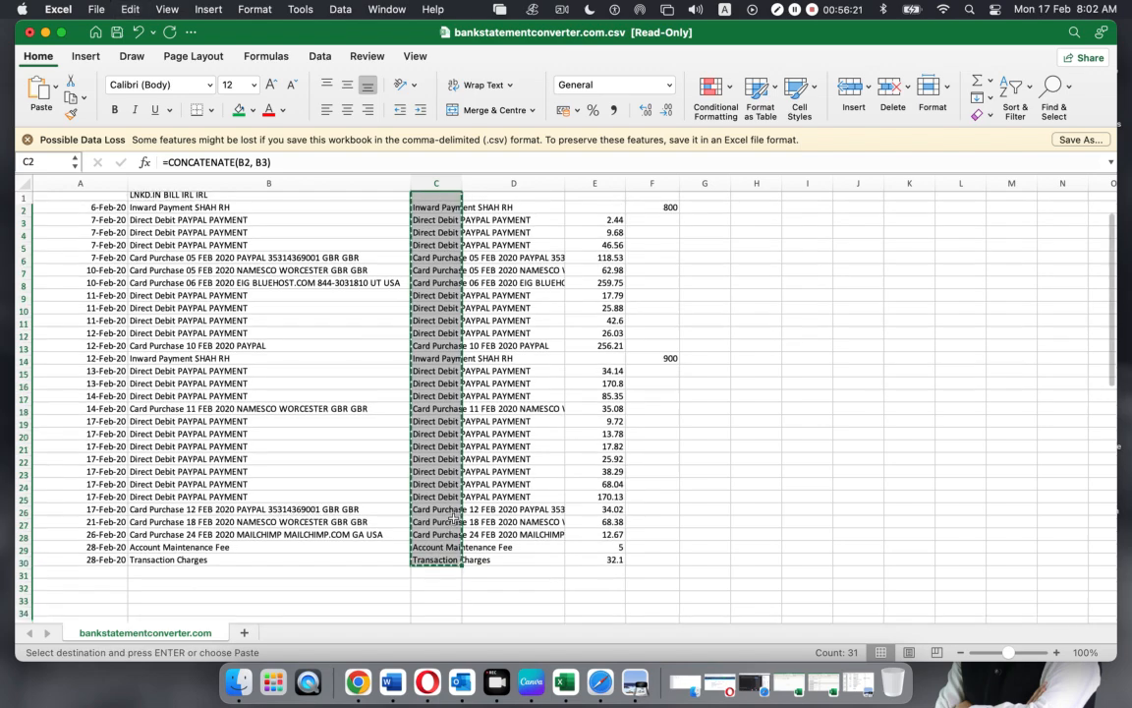
scroll(452, 484, "down", 5)
scroll(417, 450, "up", 10)
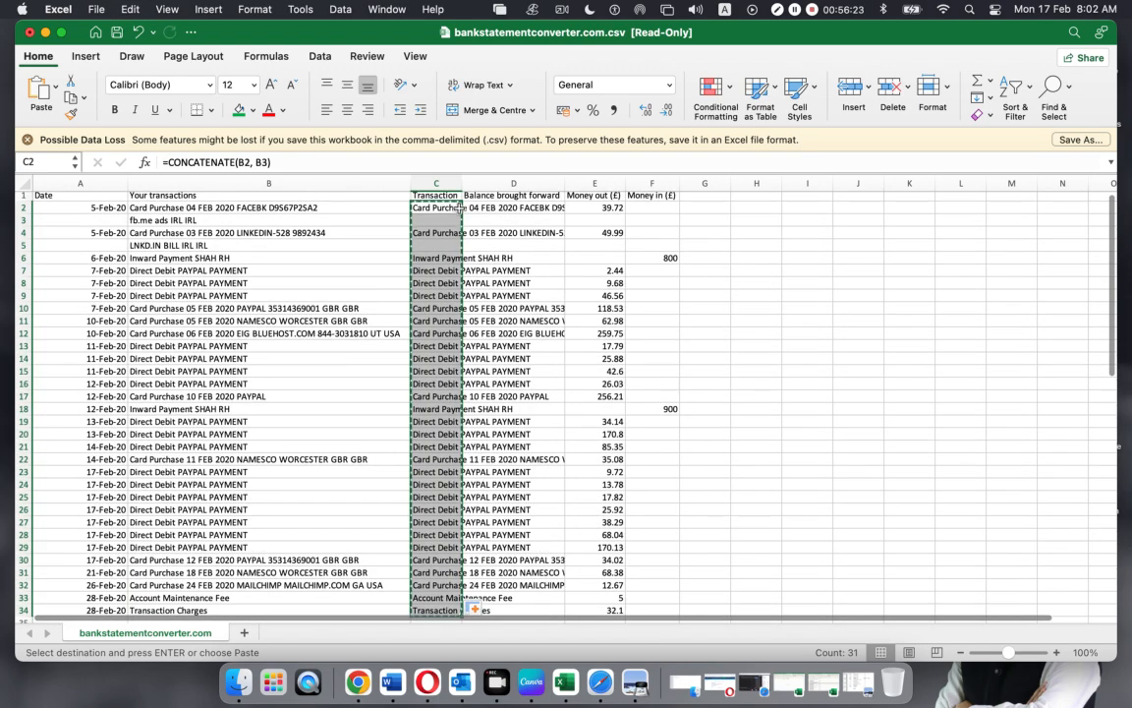
Paste the copied Transaction column back onto itself as plain values
right_click(432, 211)
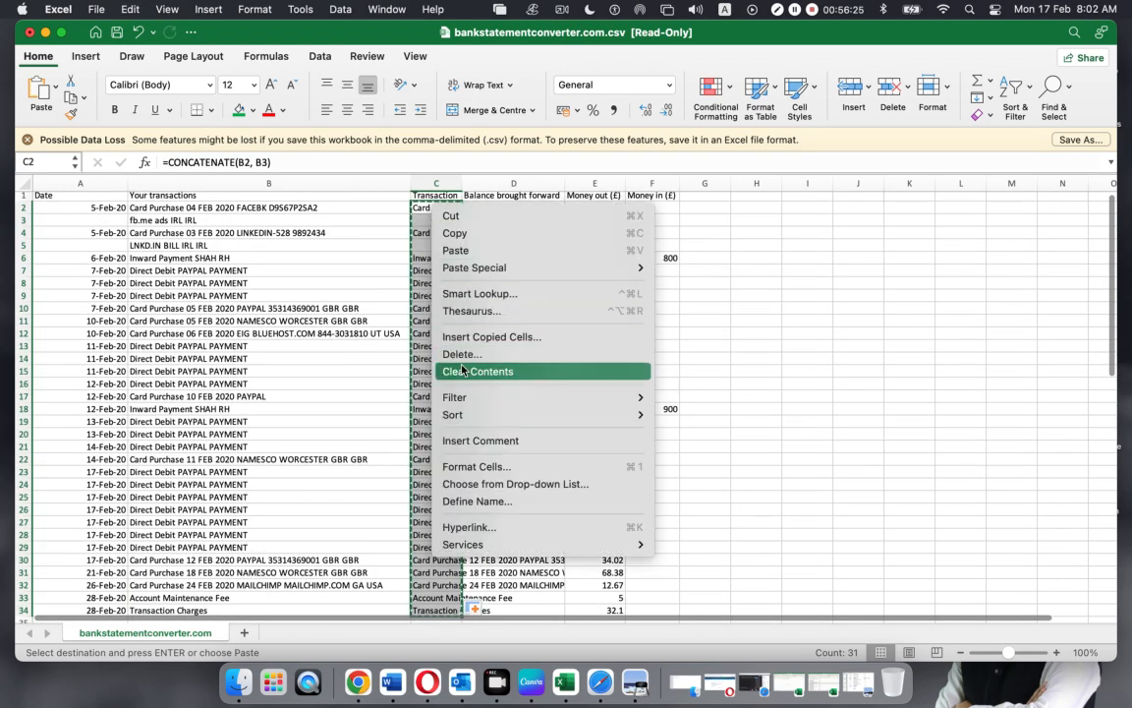
mouse_move(491, 268)
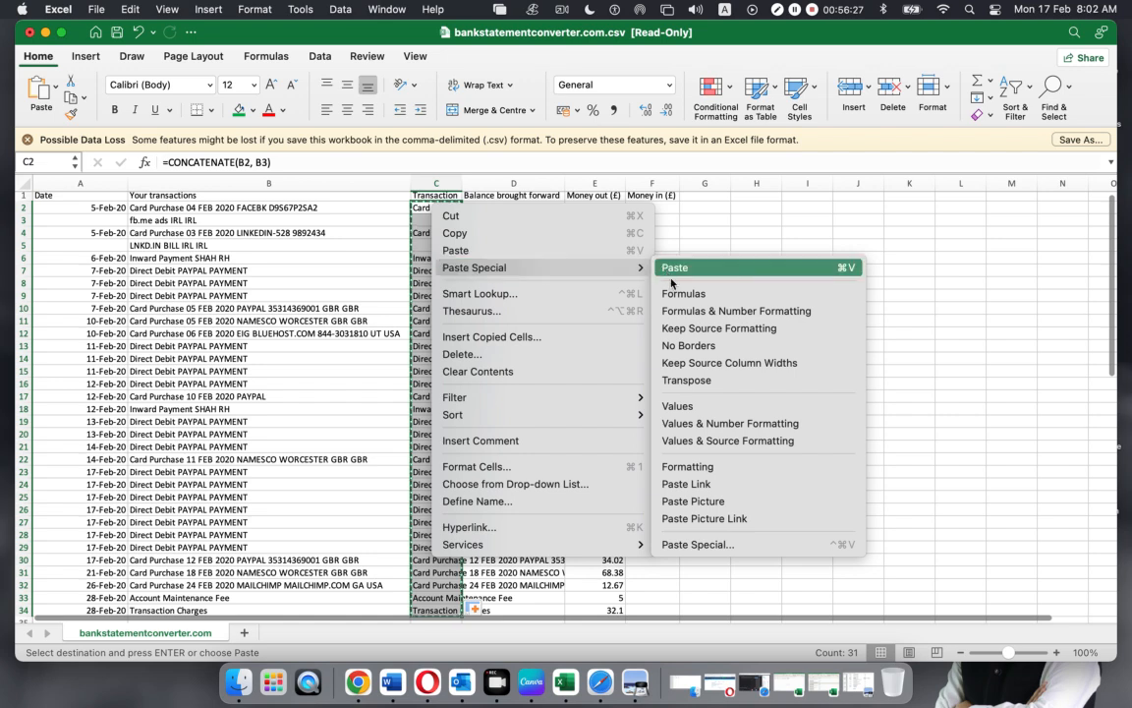
left_click(673, 406)
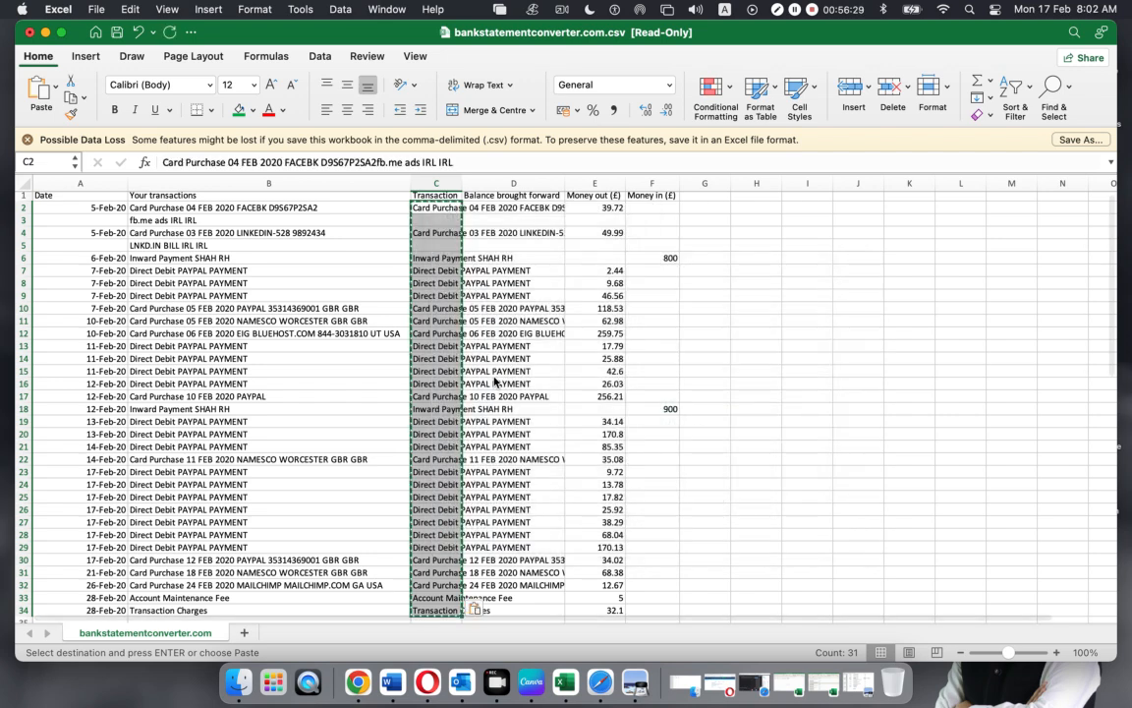
Save with Cmd+S, accept the read-only alert, and start naming the CSV 'Metro'
key("super+s")
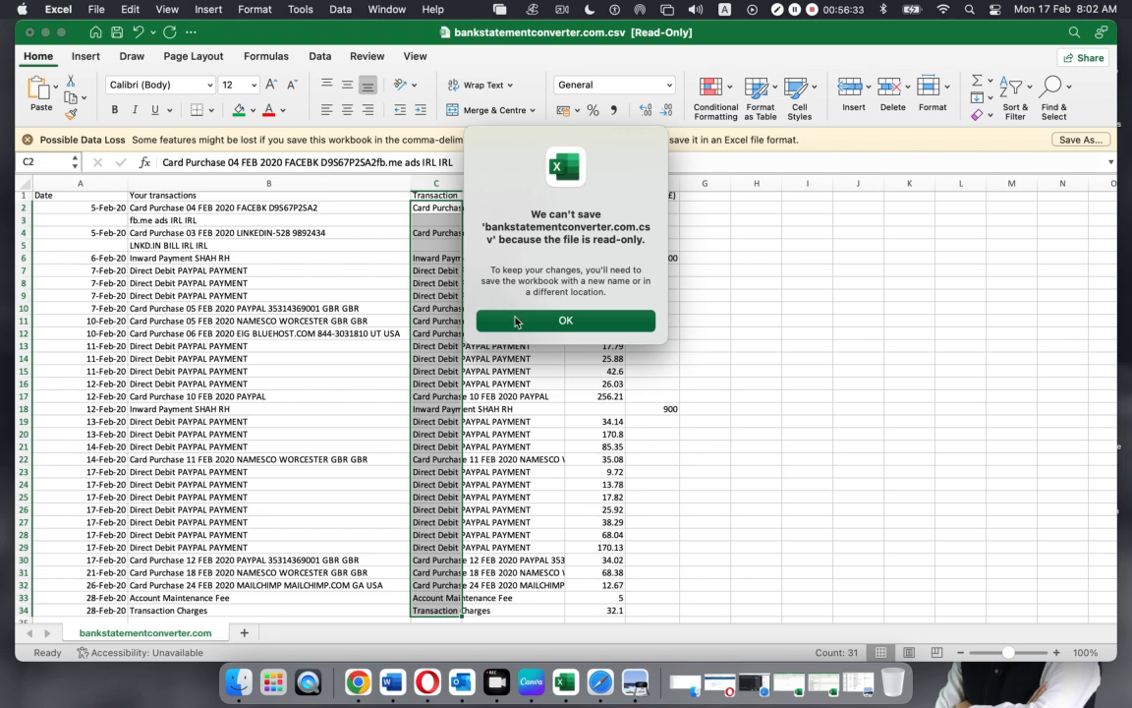
left_click(516, 321)
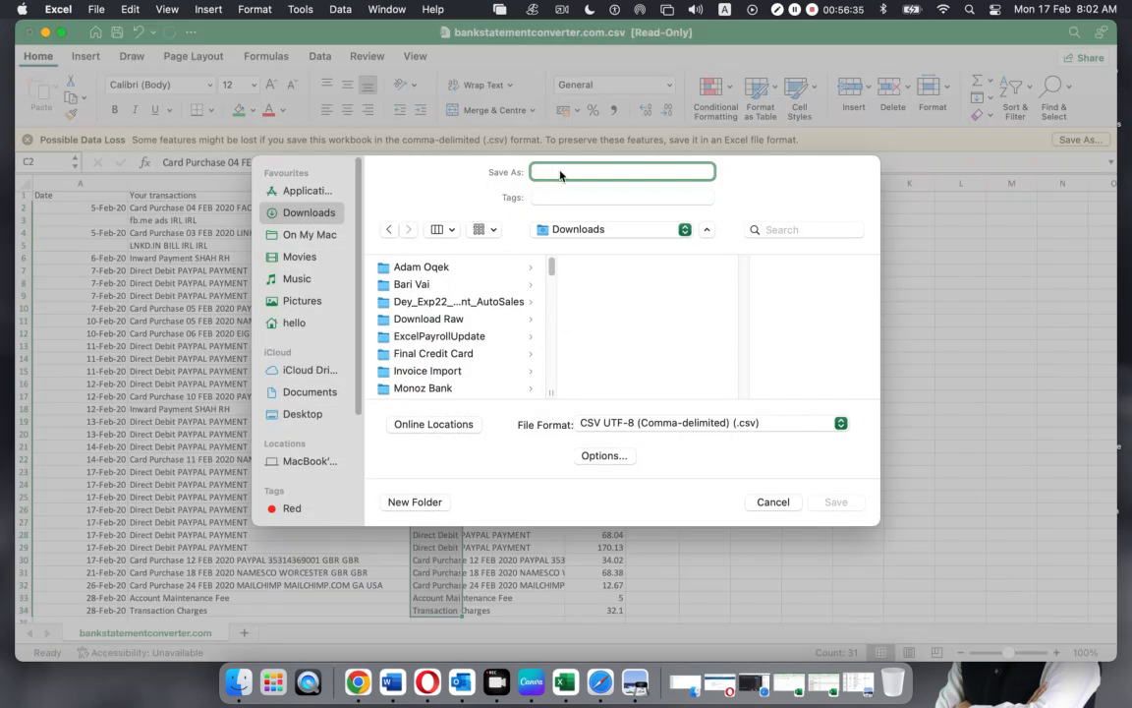
type("Metro BAnk 5374 02")
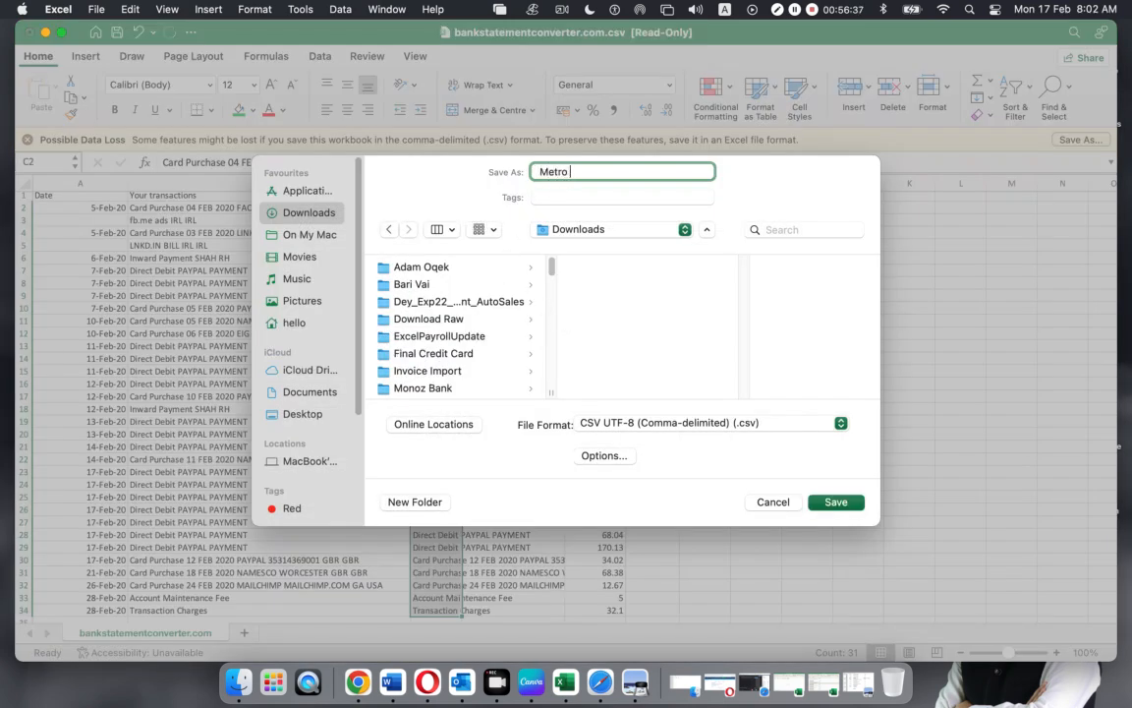
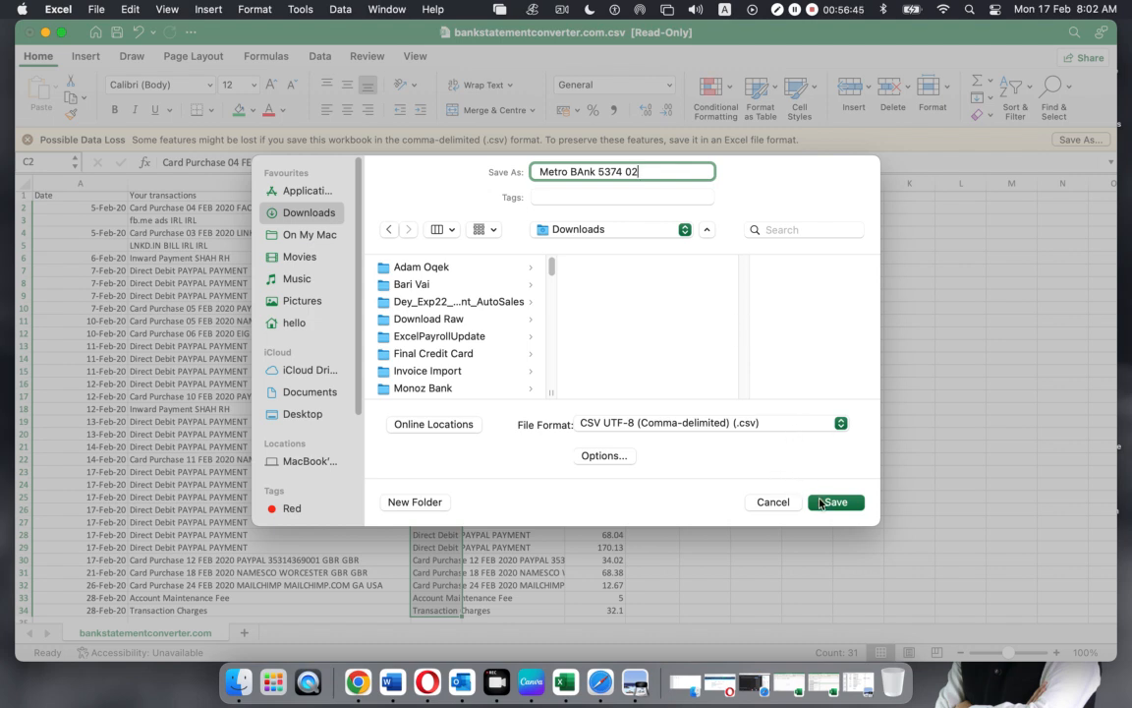
Save the sheet to the Desktop as CSV UTF-8 file 'Metro BAnk 5374 02'
left_click(303, 415)
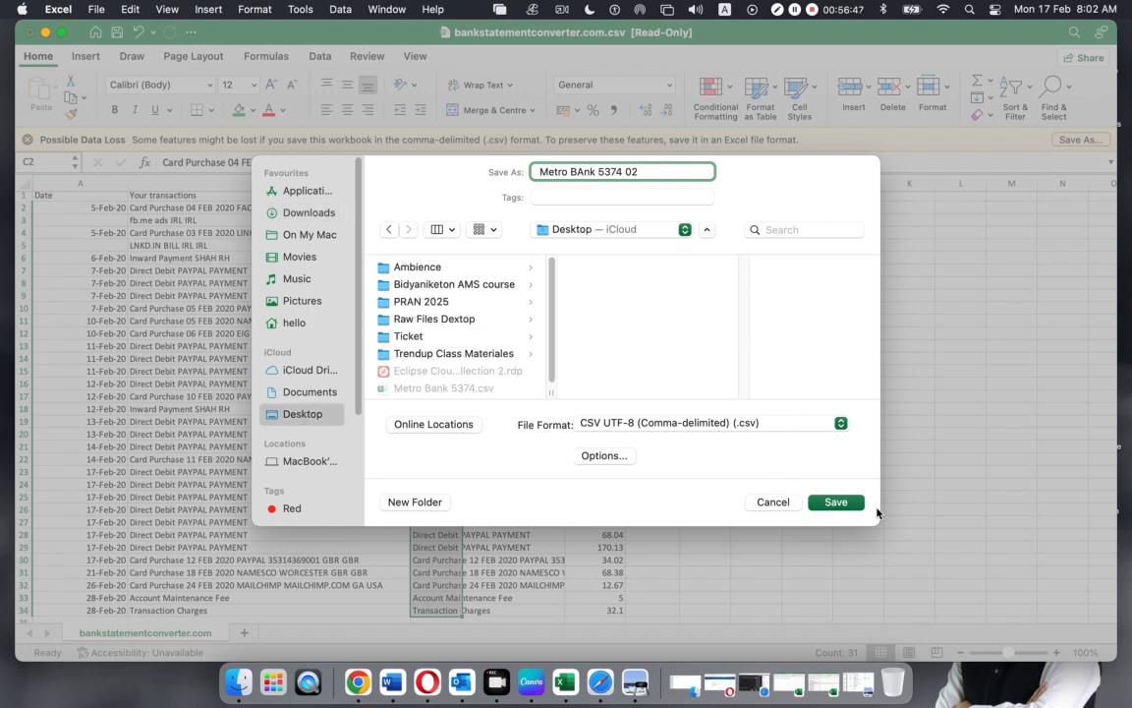
left_click(836, 574)
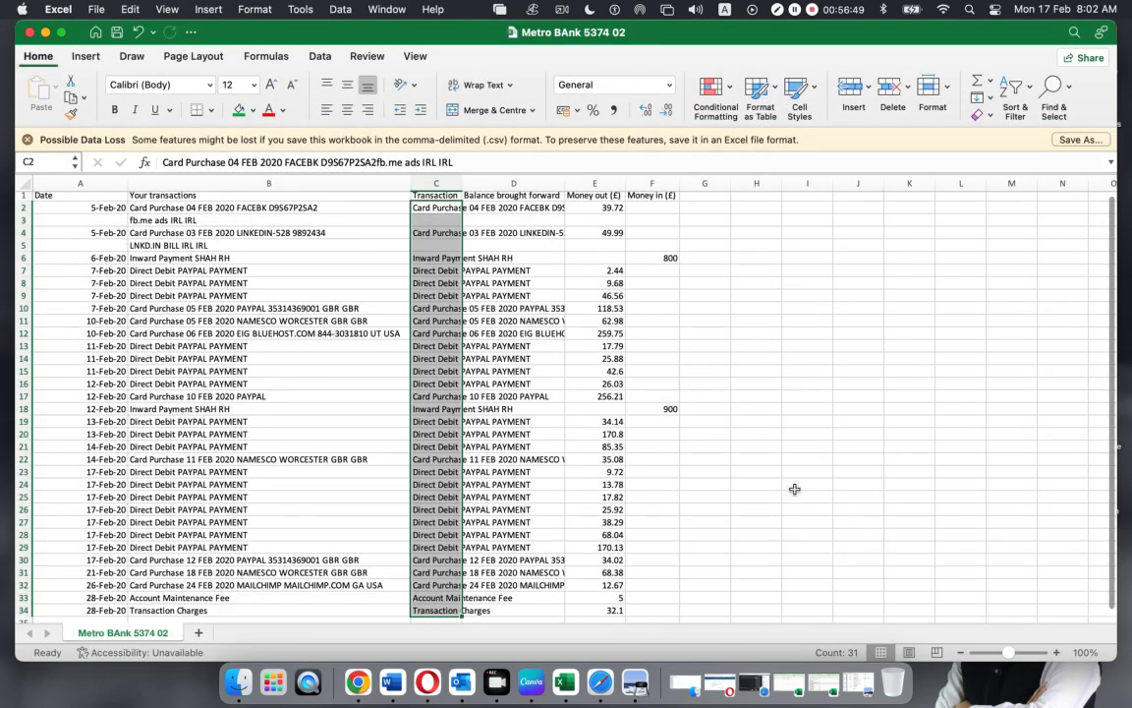
Review the transaction type entries in column C, such as Card Purchase and Inward Payment
left_click(804, 472)
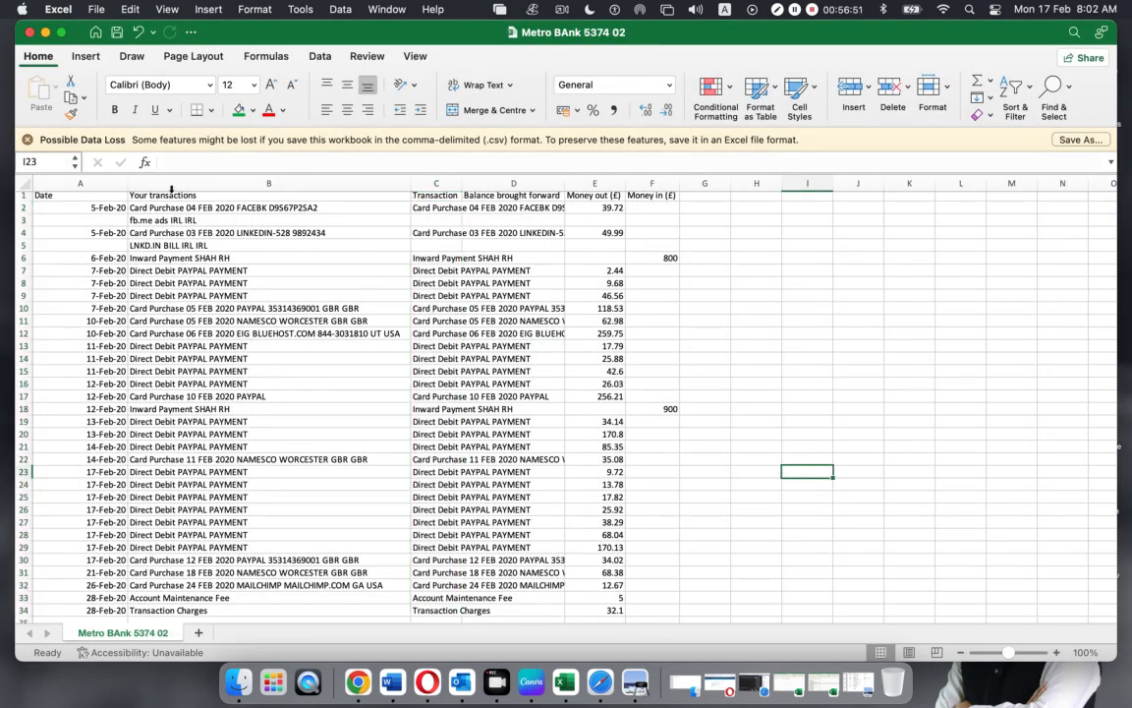
left_click(447, 210)
left_click(440, 270)
left_click(440, 358)
left_click(441, 397)
left_click(440, 411)
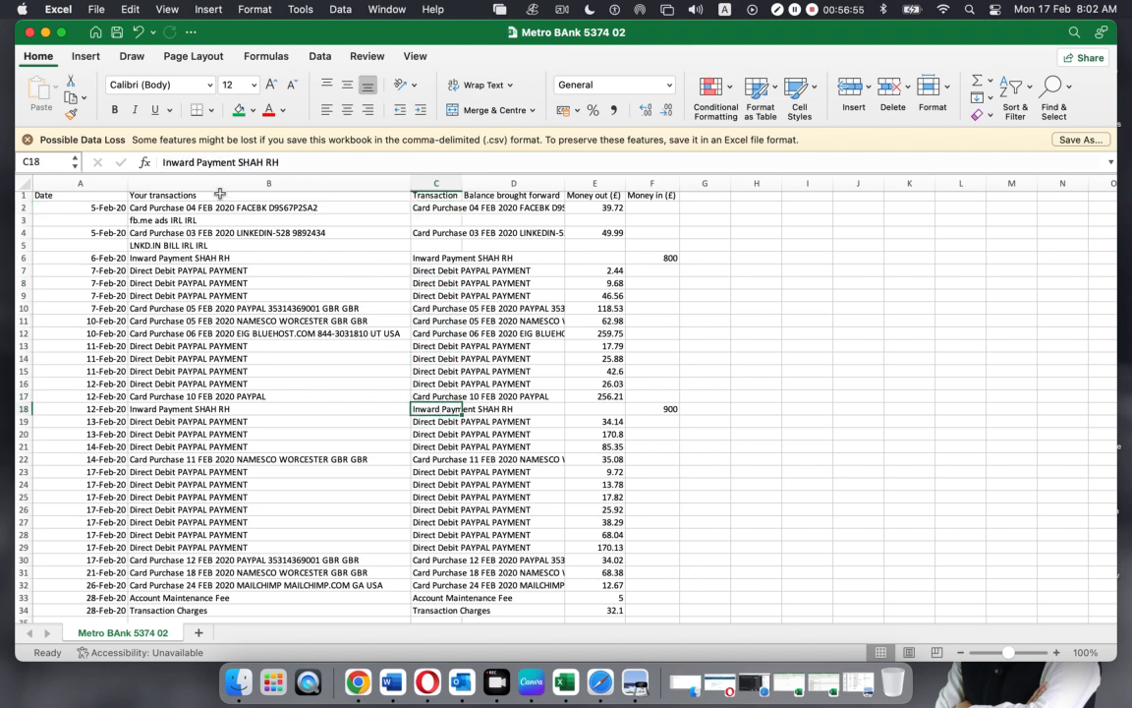
Delete the Your transactions column and auto-fit the Transaction column to show full descriptions
left_click(196, 179)
right_click(195, 179)
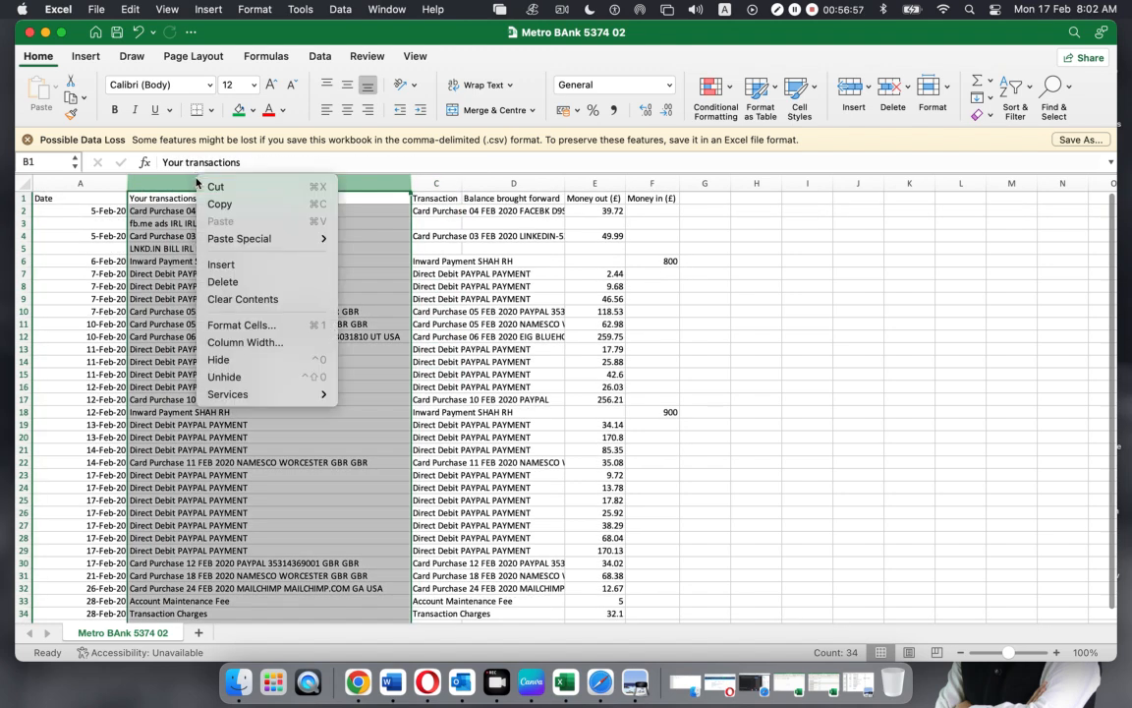
left_click(224, 285)
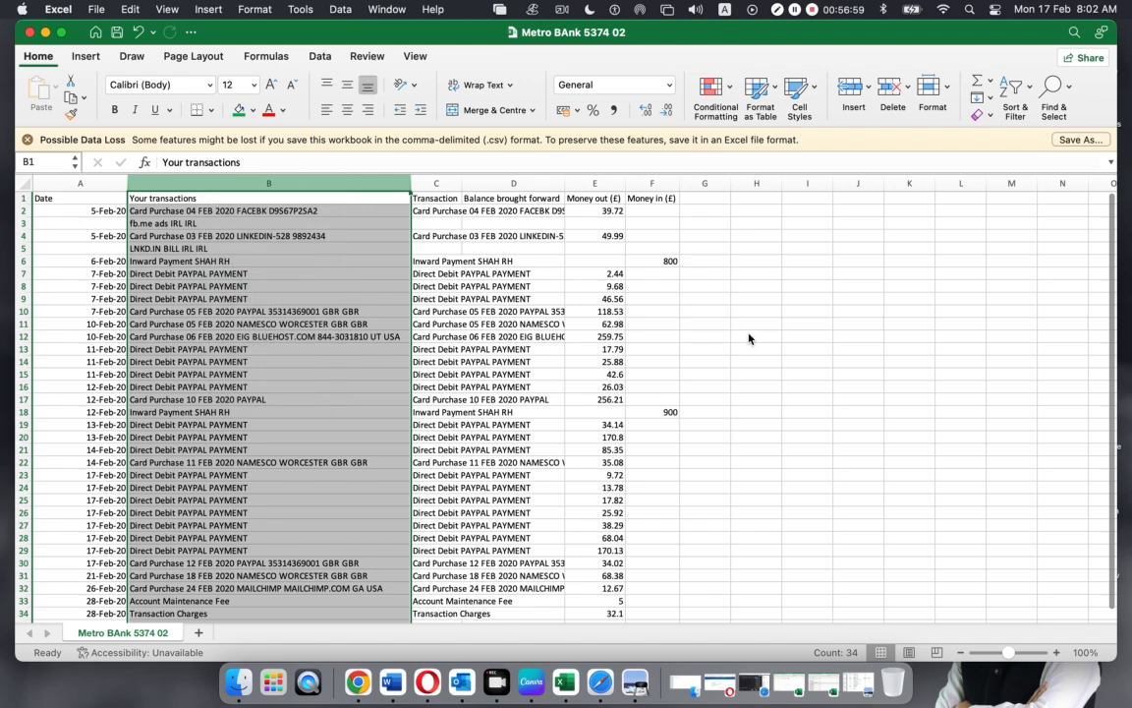
left_click(748, 337)
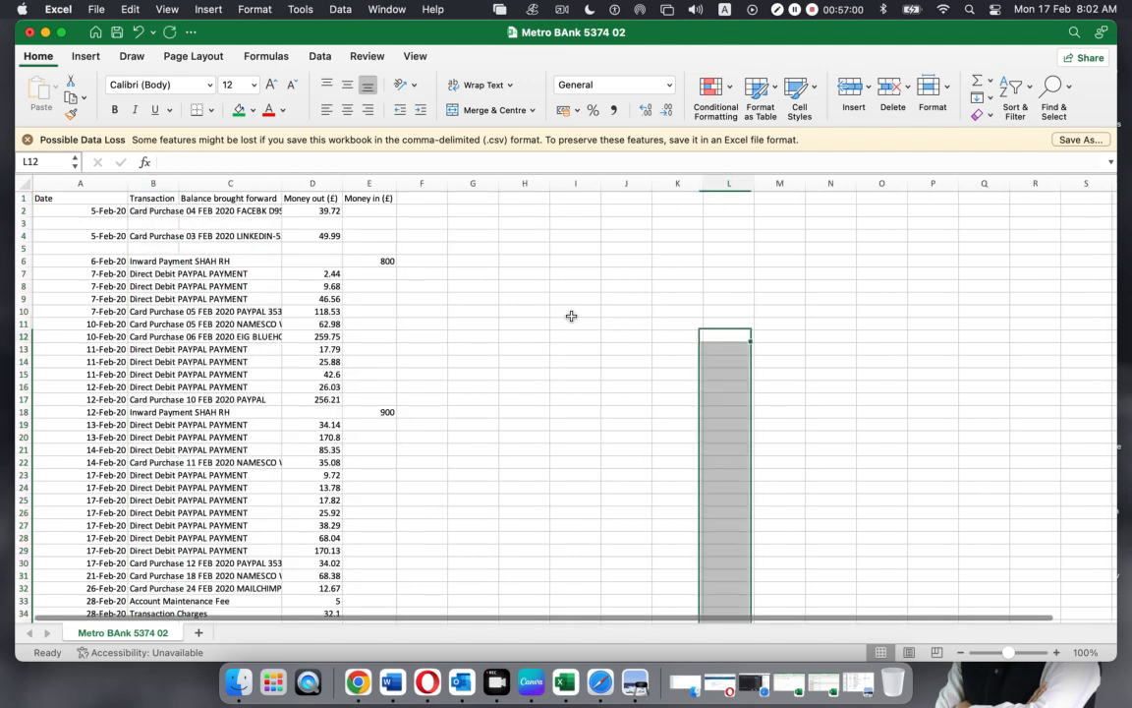
double_click(179, 183)
left_click(350, 273)
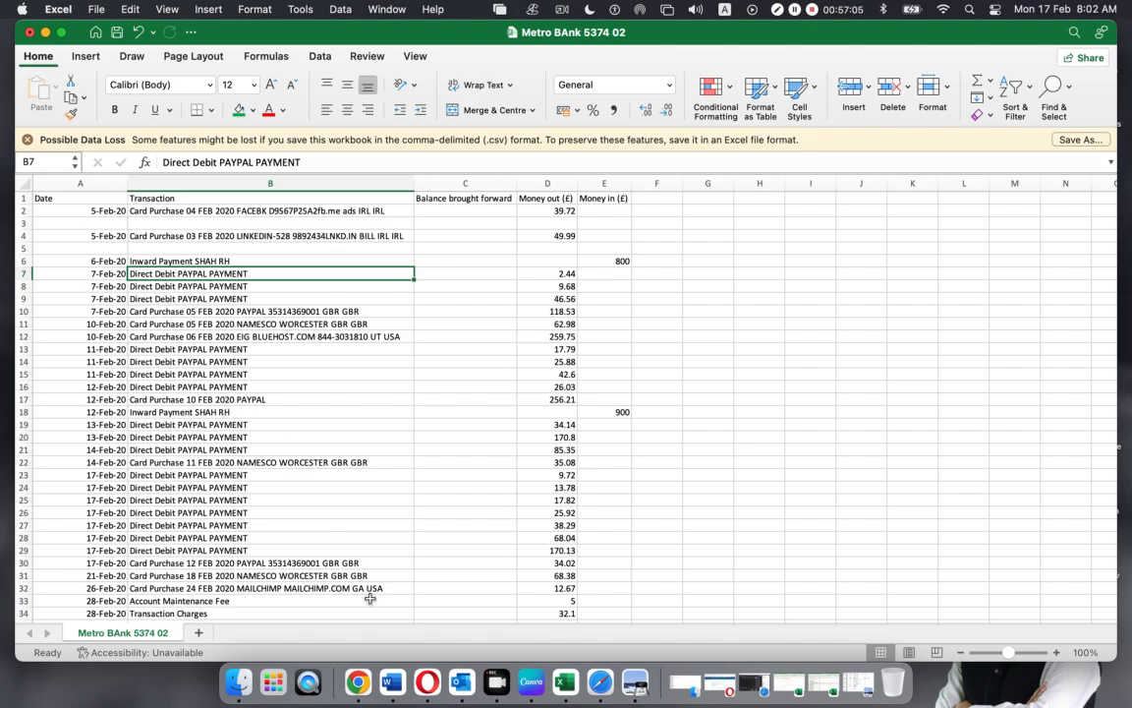
Bring back the Metro Bank 5374 workbook and select blank rows 3–4 and 6–7
left_click(823, 681)
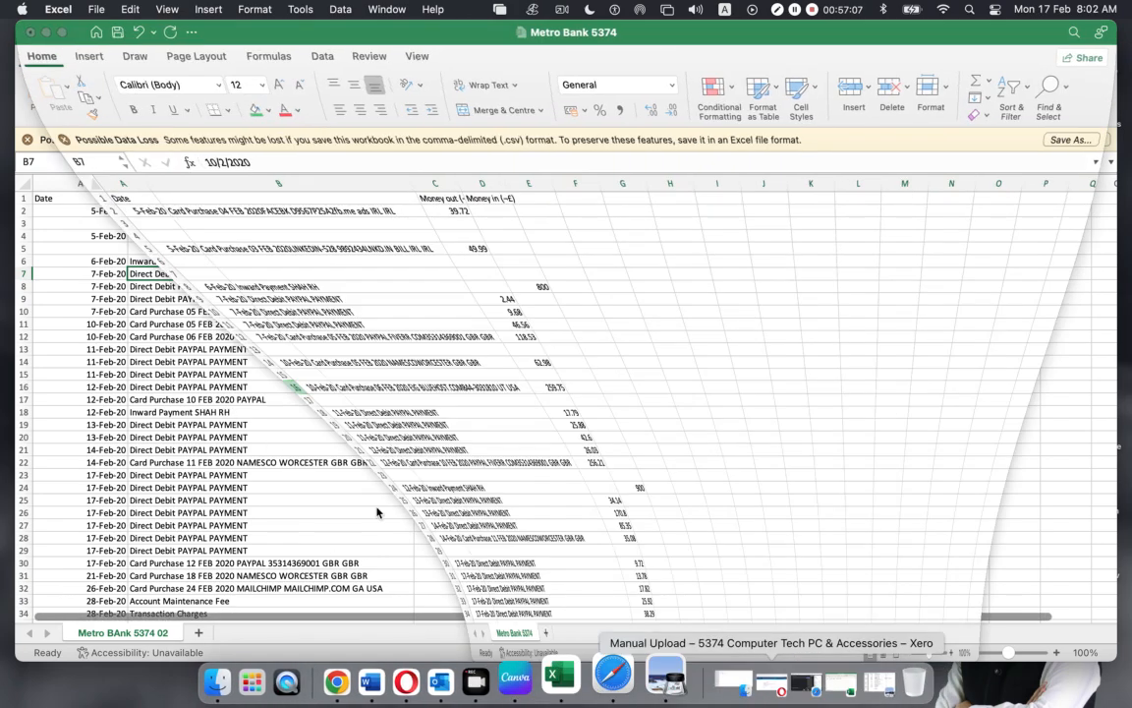
left_click(343, 279)
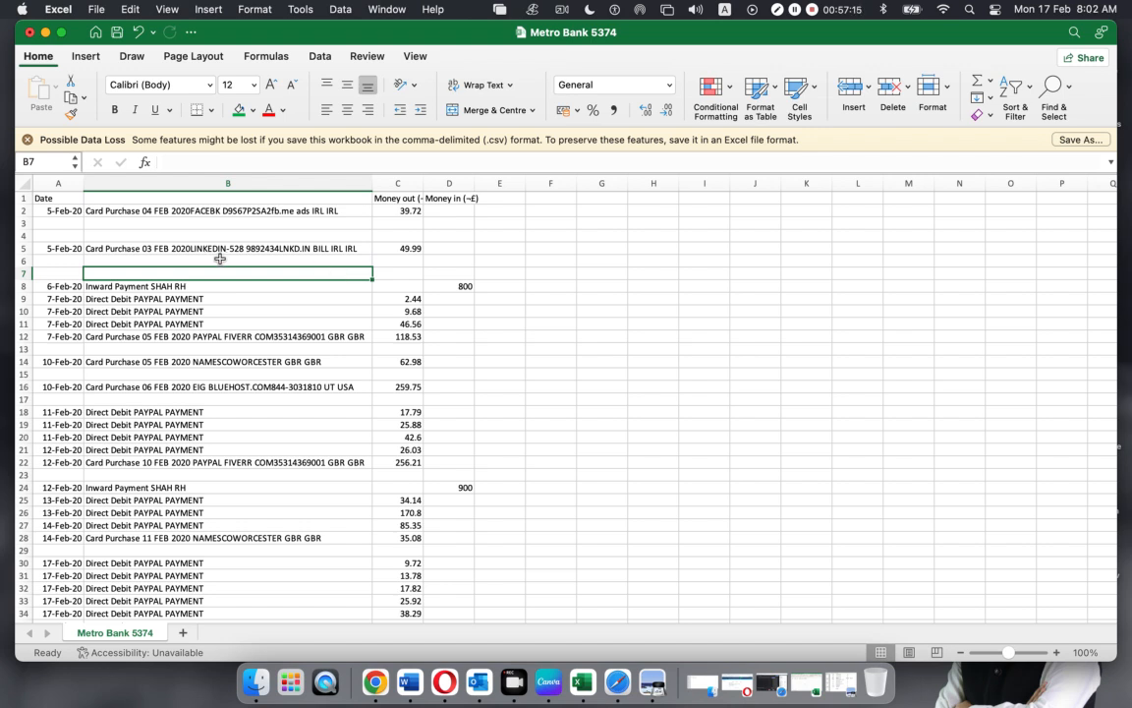
left_click_drag(23, 224, 24, 273)
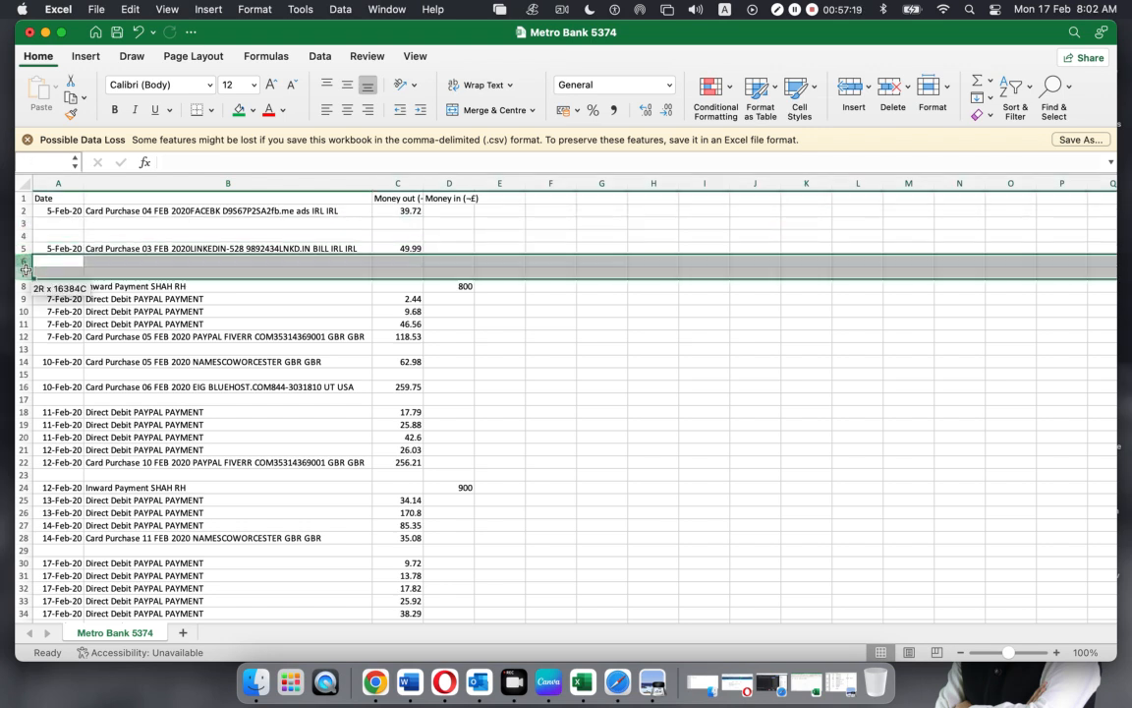
left_click(546, 366)
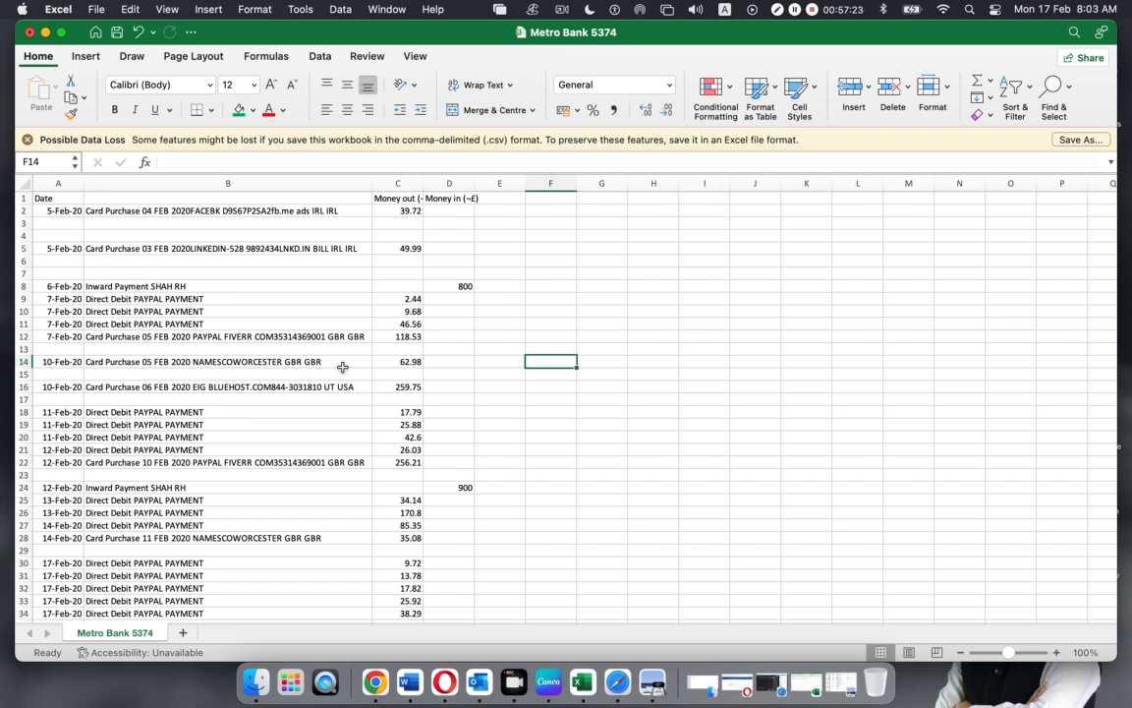
Filter column B to show only (Blanks)
left_click(313, 181)
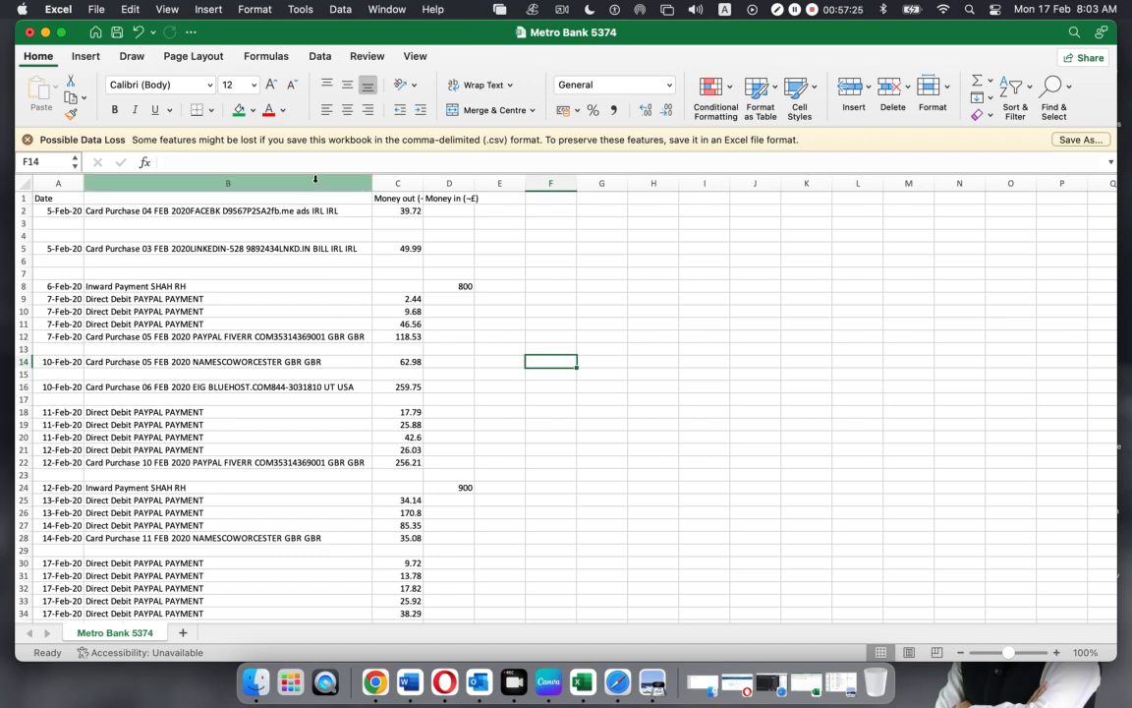
left_click(1028, 90)
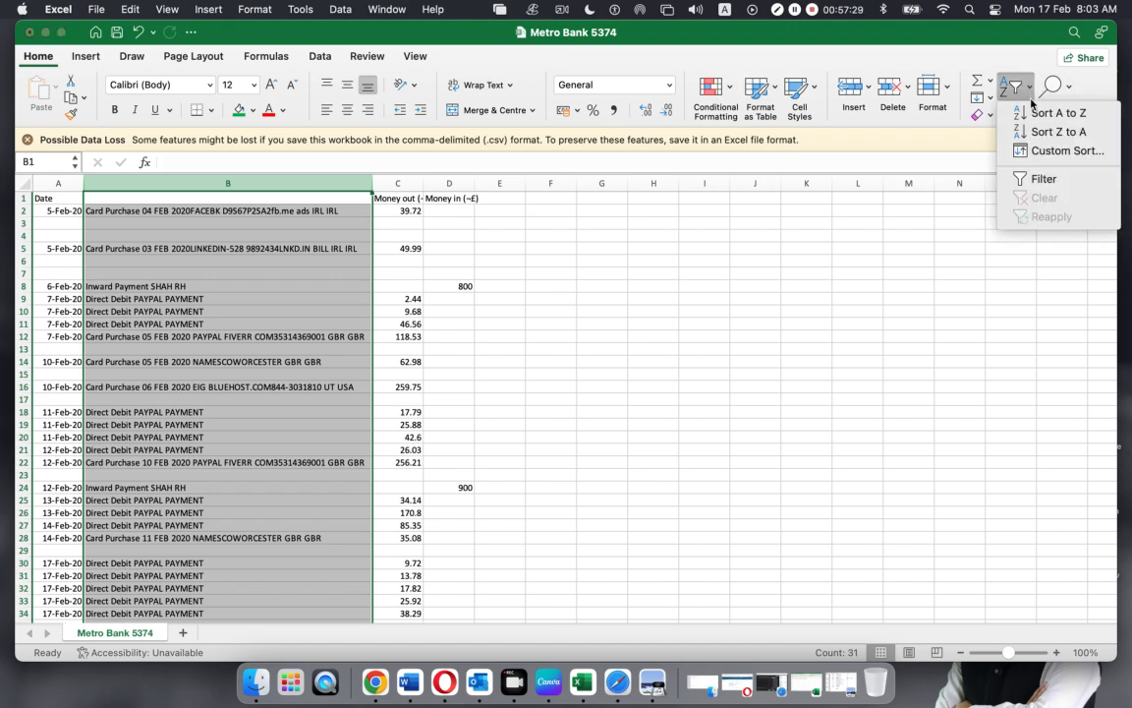
left_click(1042, 179)
left_click(648, 272)
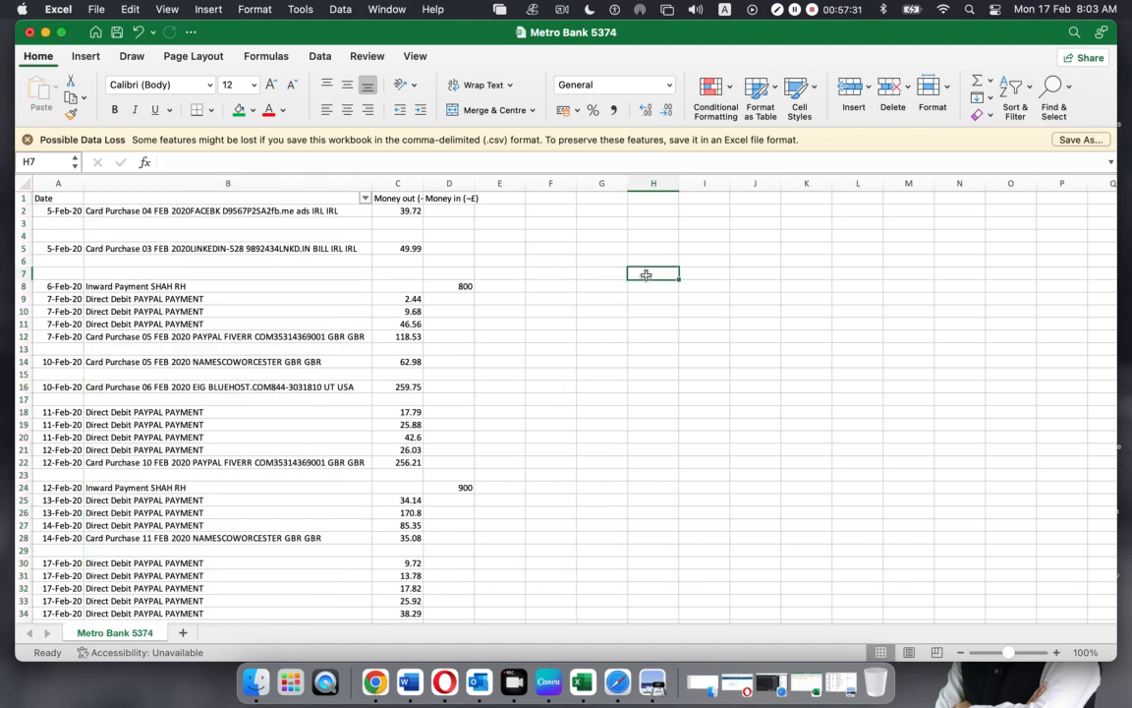
left_click(366, 199)
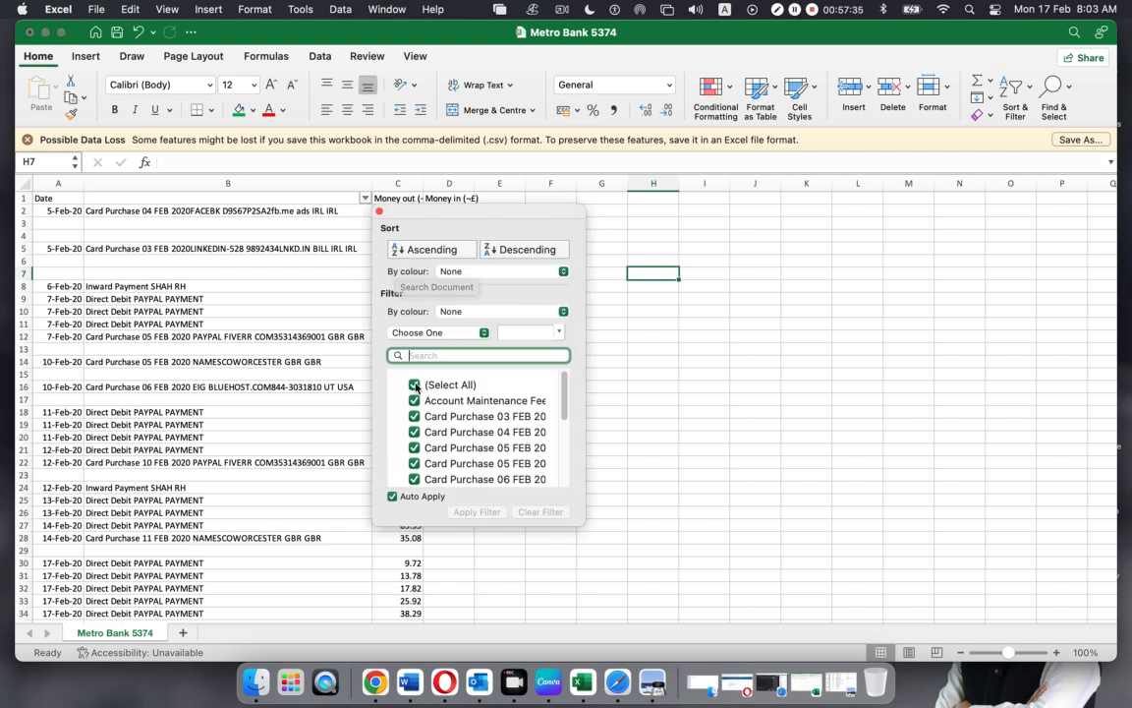
left_click(448, 384)
scroll(511, 425, "down", 5)
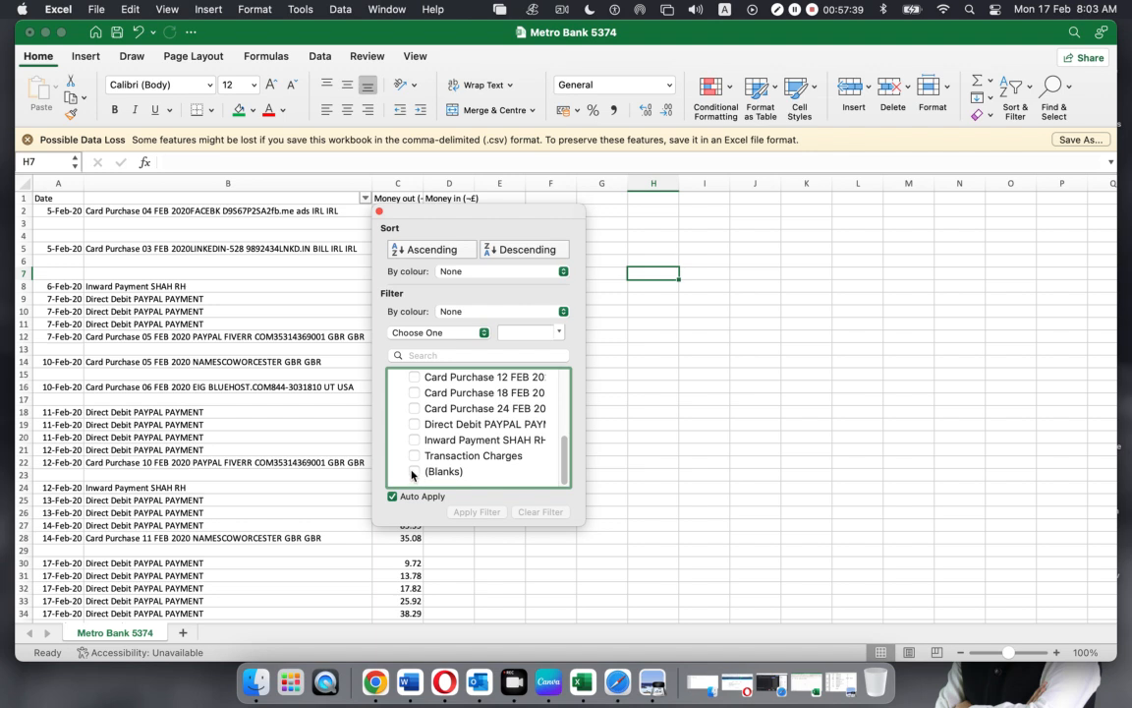
left_click(414, 471)
left_click(703, 513)
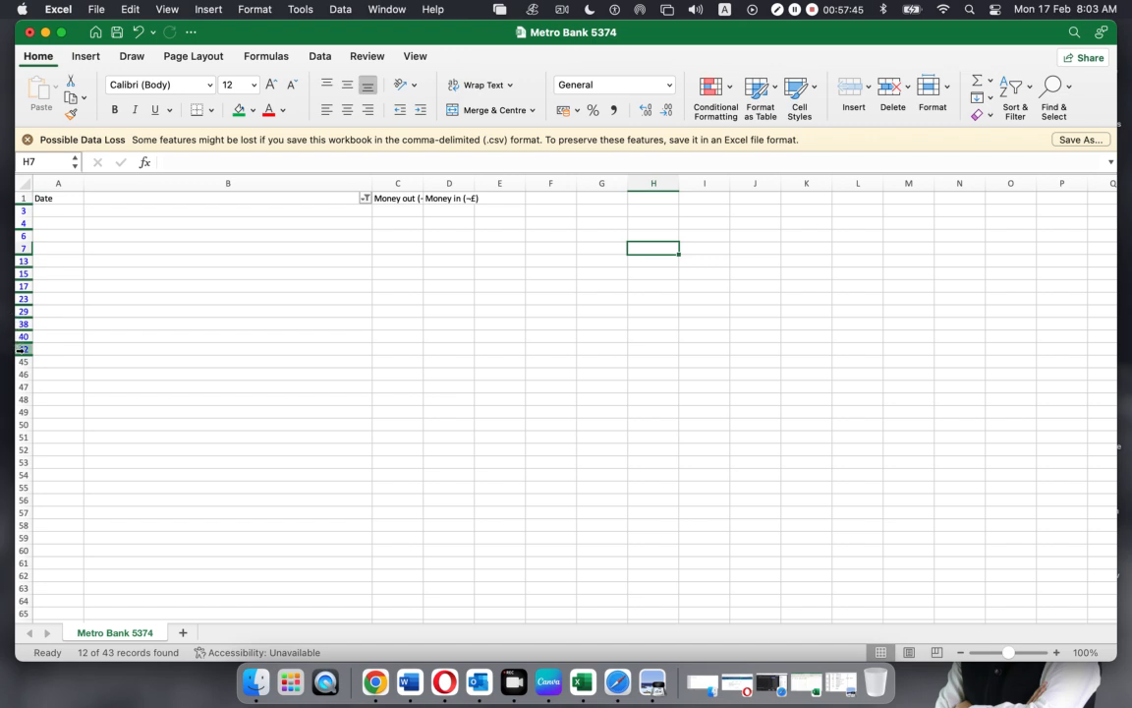
Select all the visible blank rows and delete them
left_click(562, 349)
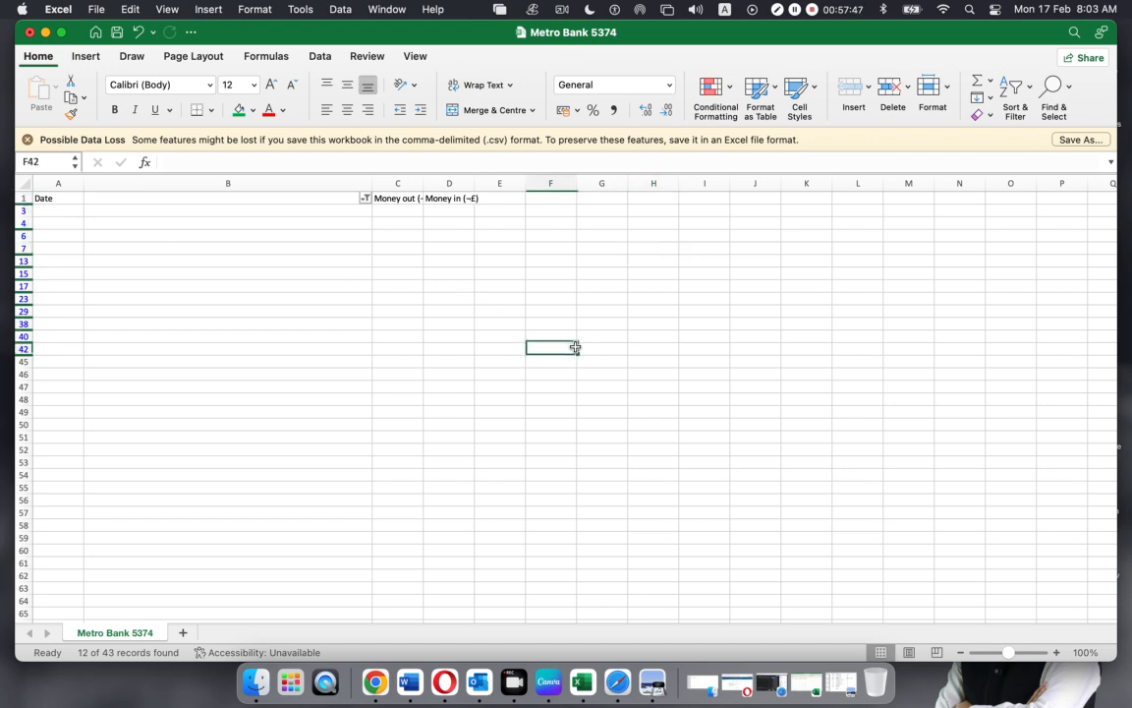
left_click_drag(20, 210, 30, 400)
right_click(27, 403)
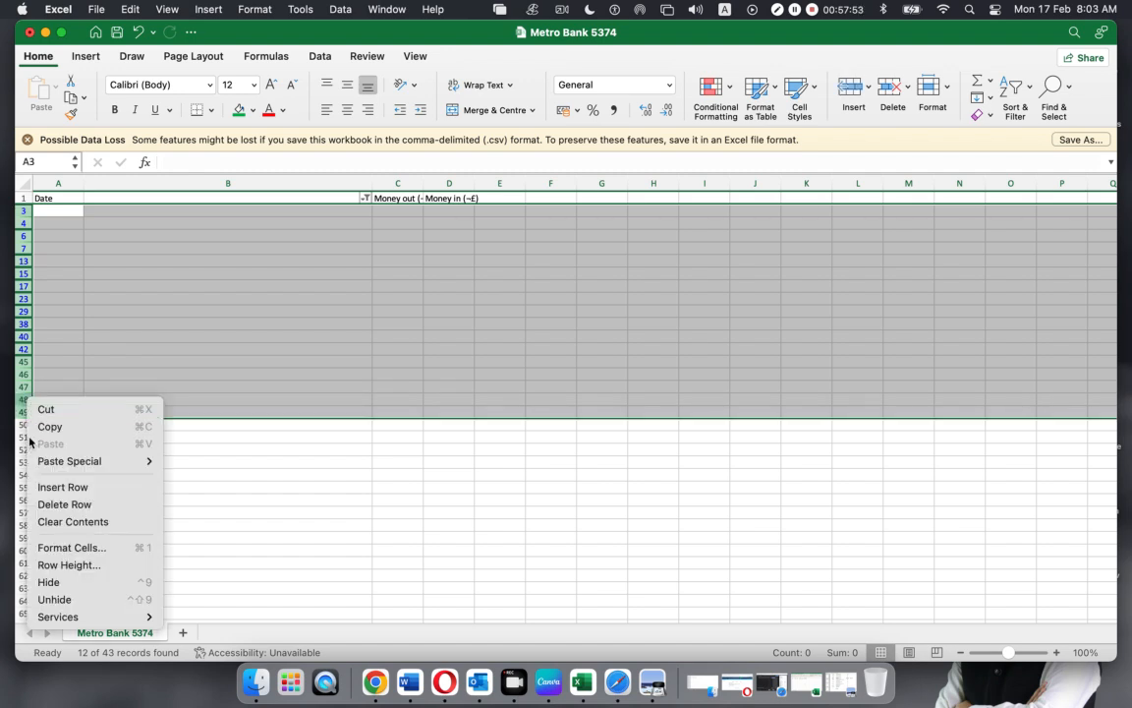
left_click(54, 505)
left_click(437, 511)
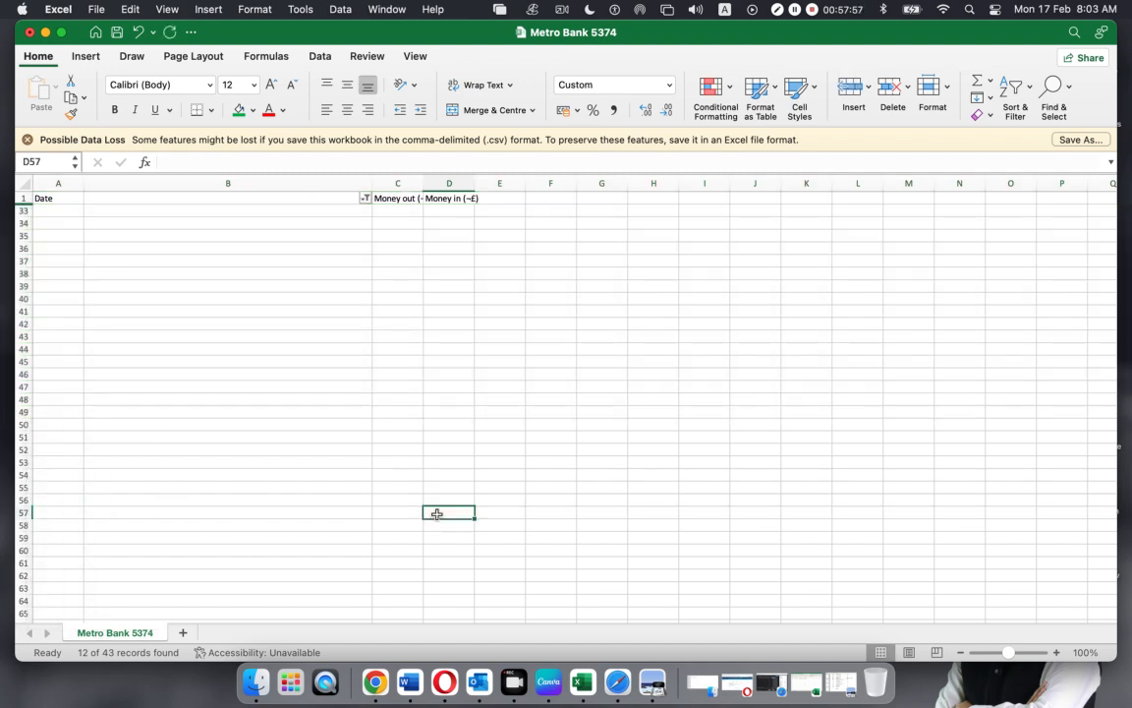
Show all rows again in the column B filter and minimise Metro Bank 5374
left_click(365, 200)
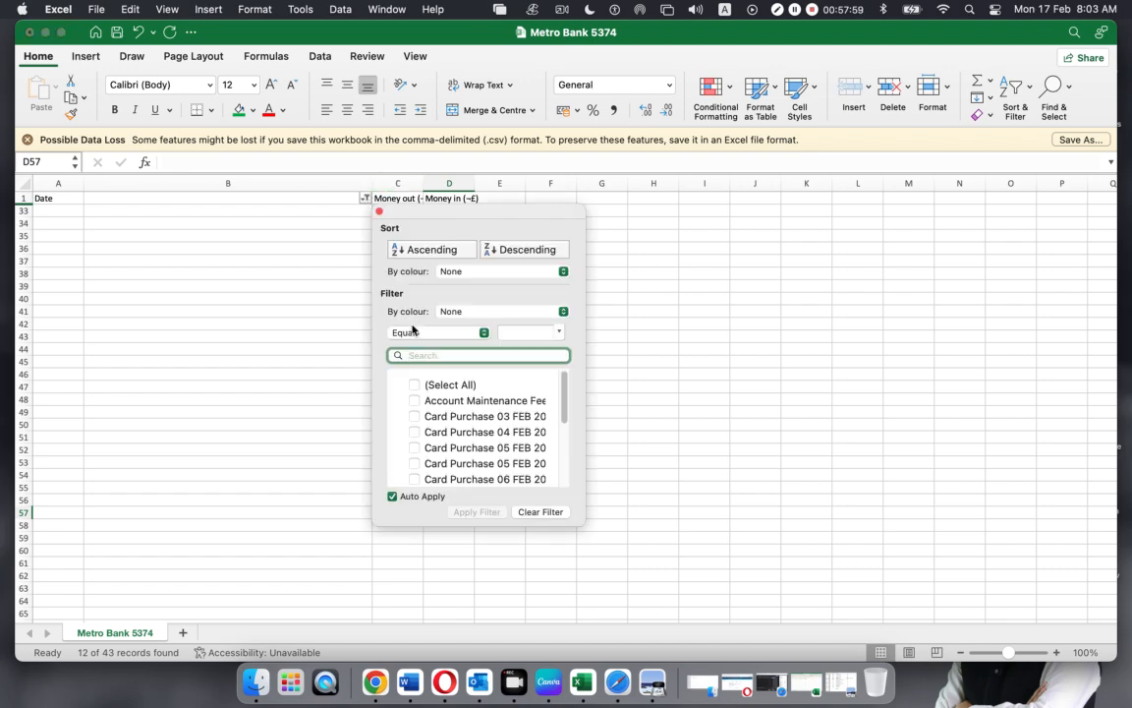
left_click(414, 384)
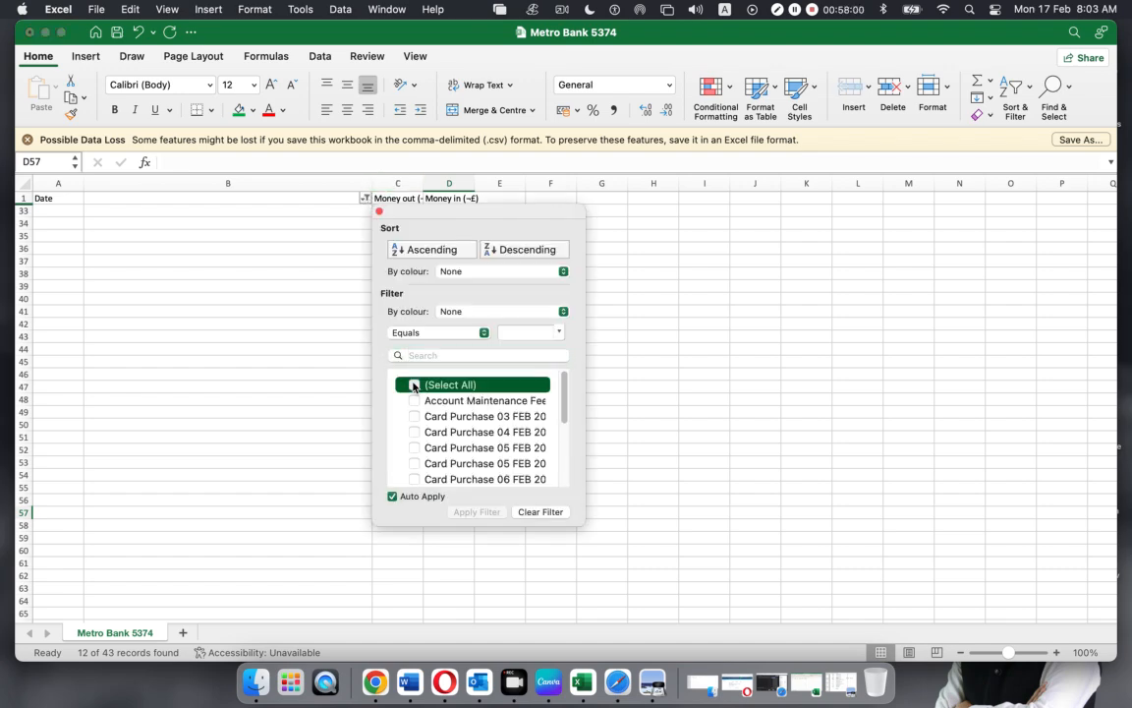
left_click(660, 425)
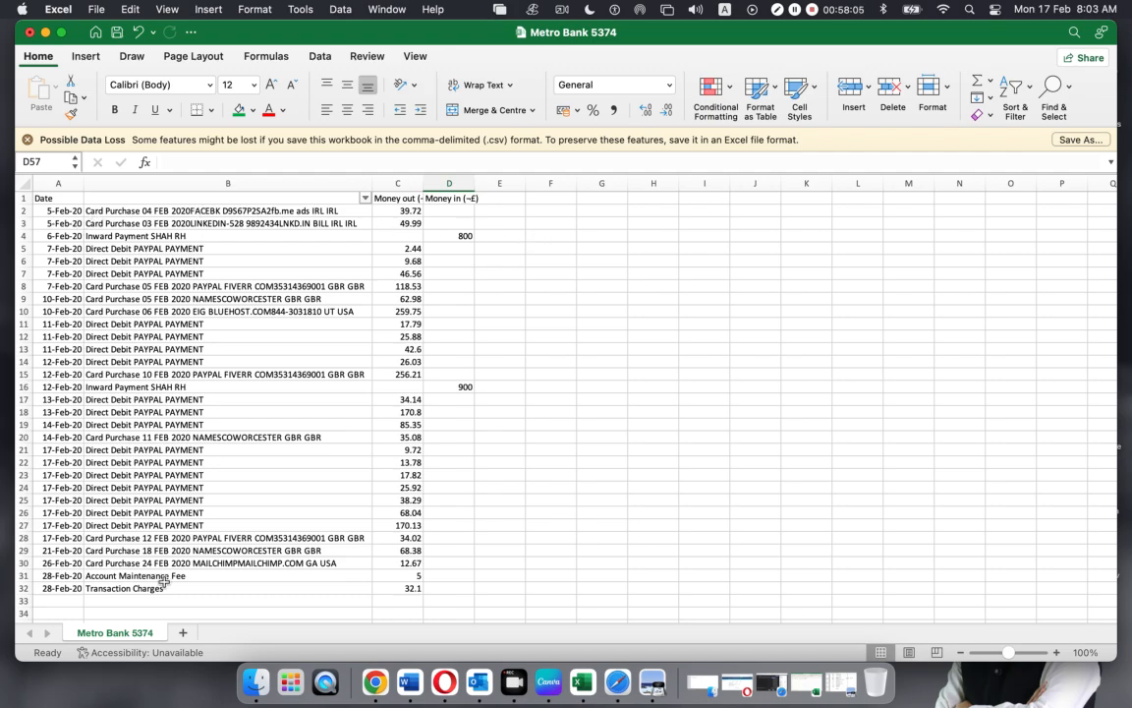
left_click(46, 33)
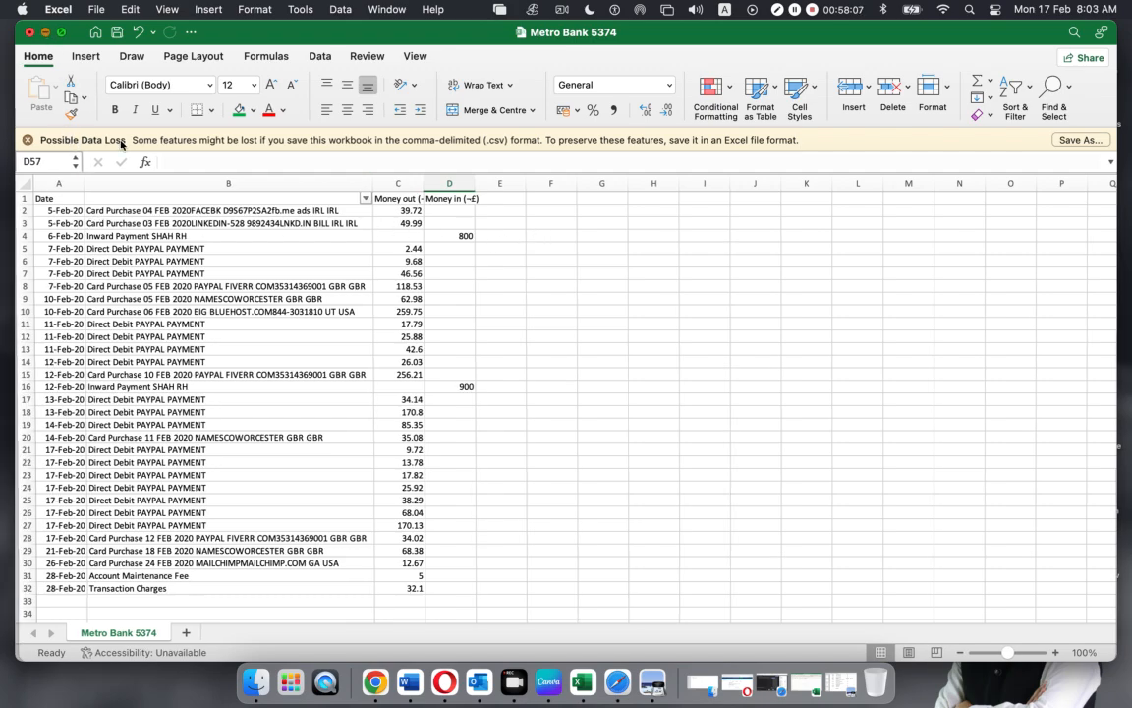
Turn on a filter for the Transaction column showing only (Blanks)
scroll(221, 324, "down", 6)
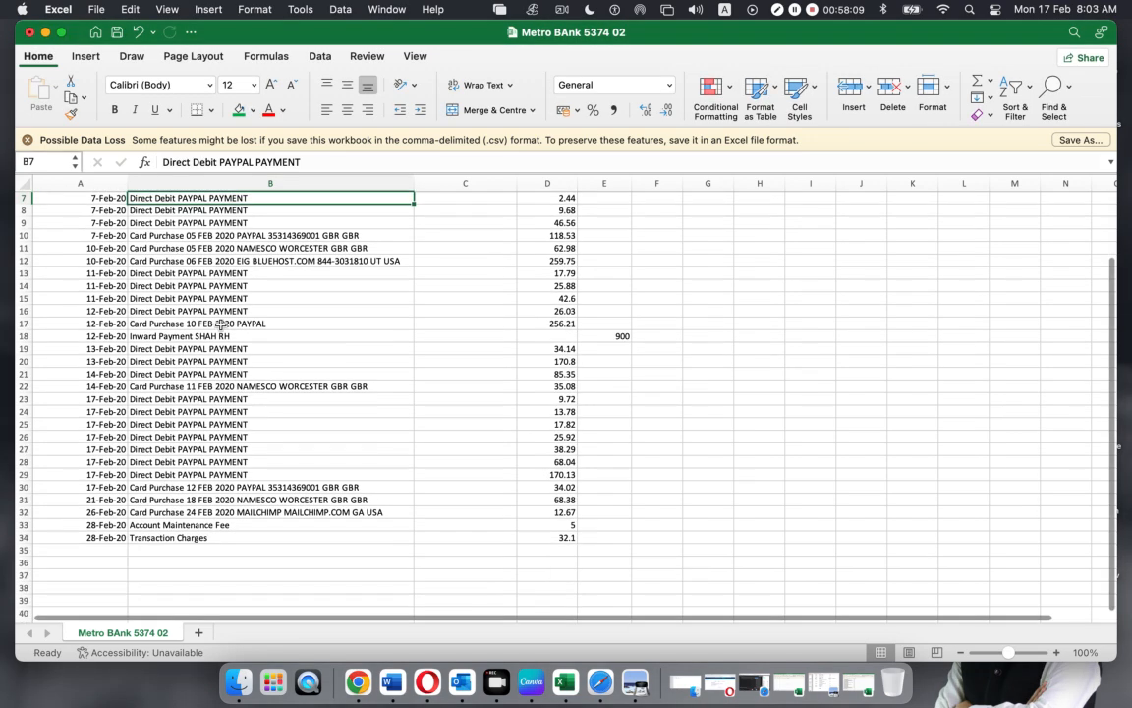
scroll(222, 324, "up", 6)
left_click(296, 179)
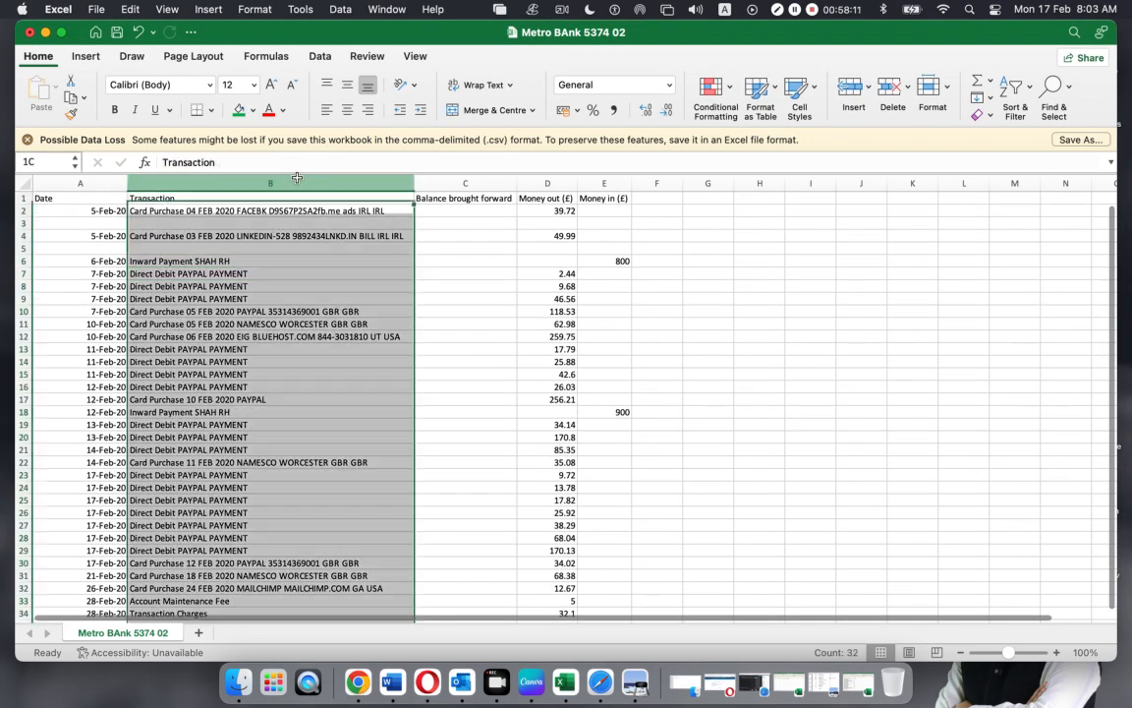
left_click(1018, 94)
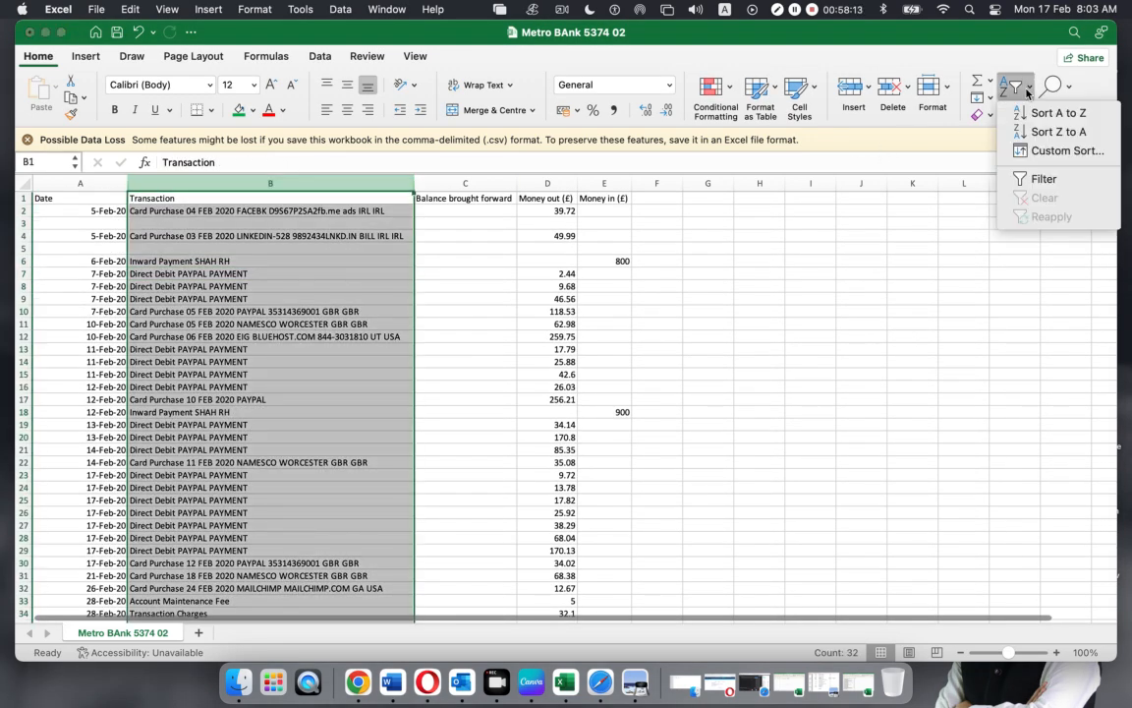
left_click(1040, 175)
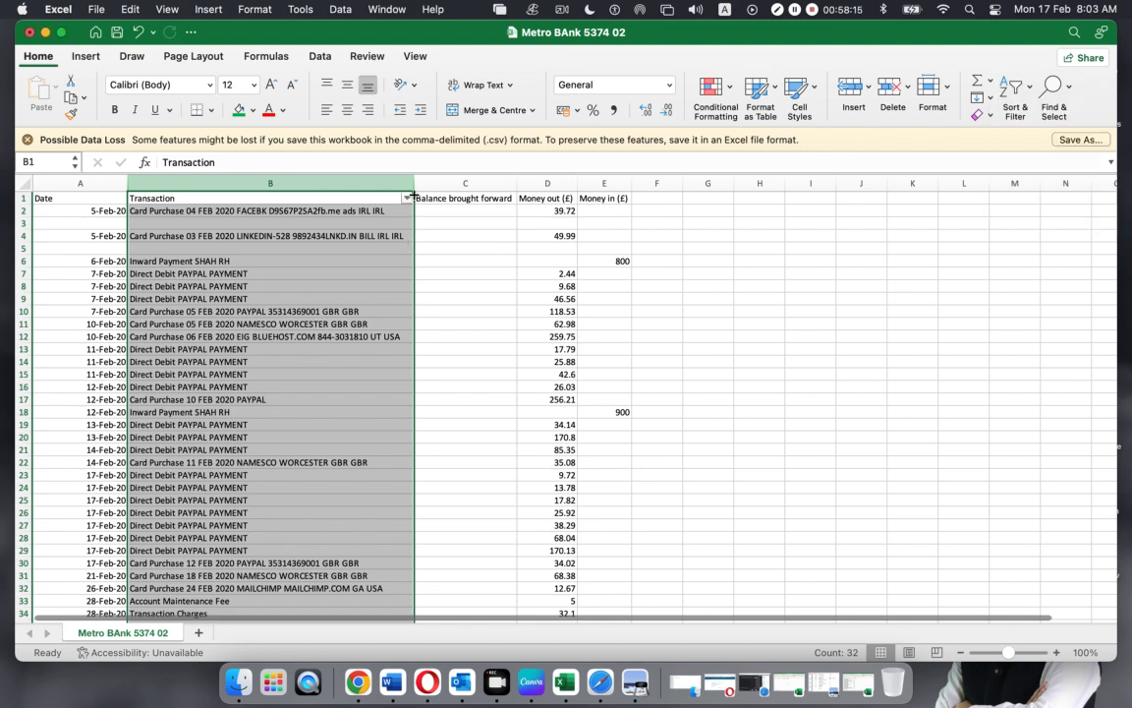
left_click(408, 199)
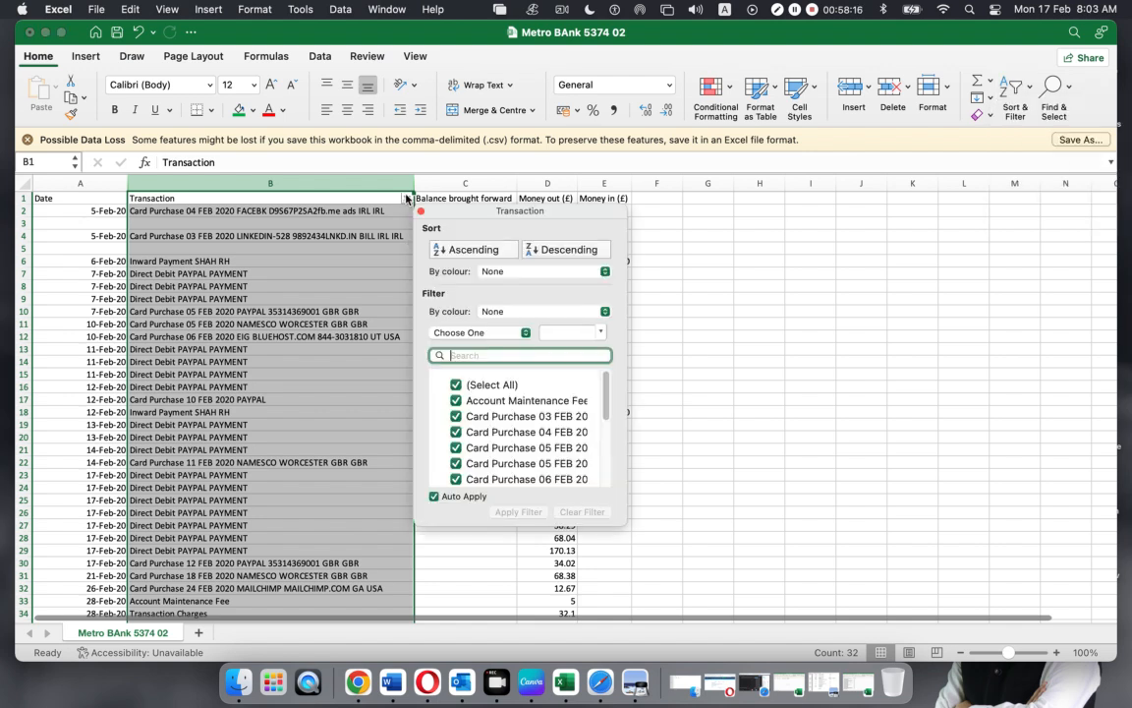
left_click(456, 384)
scroll(493, 458, "down", 5)
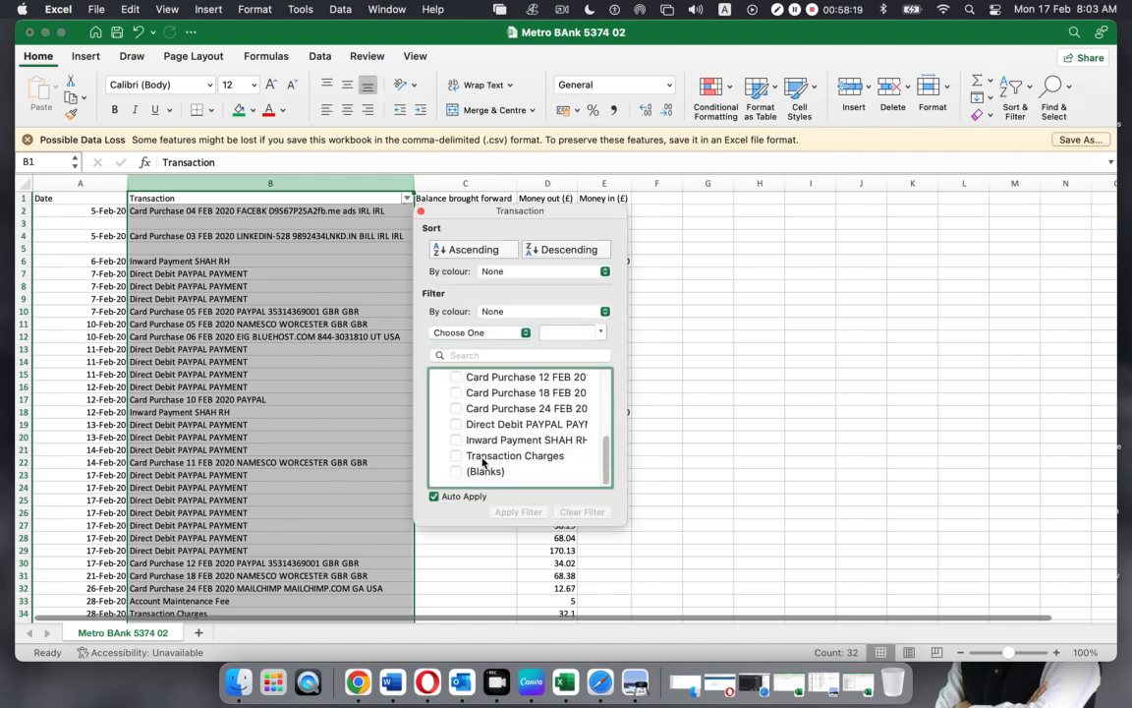
left_click(456, 473)
left_click(182, 401)
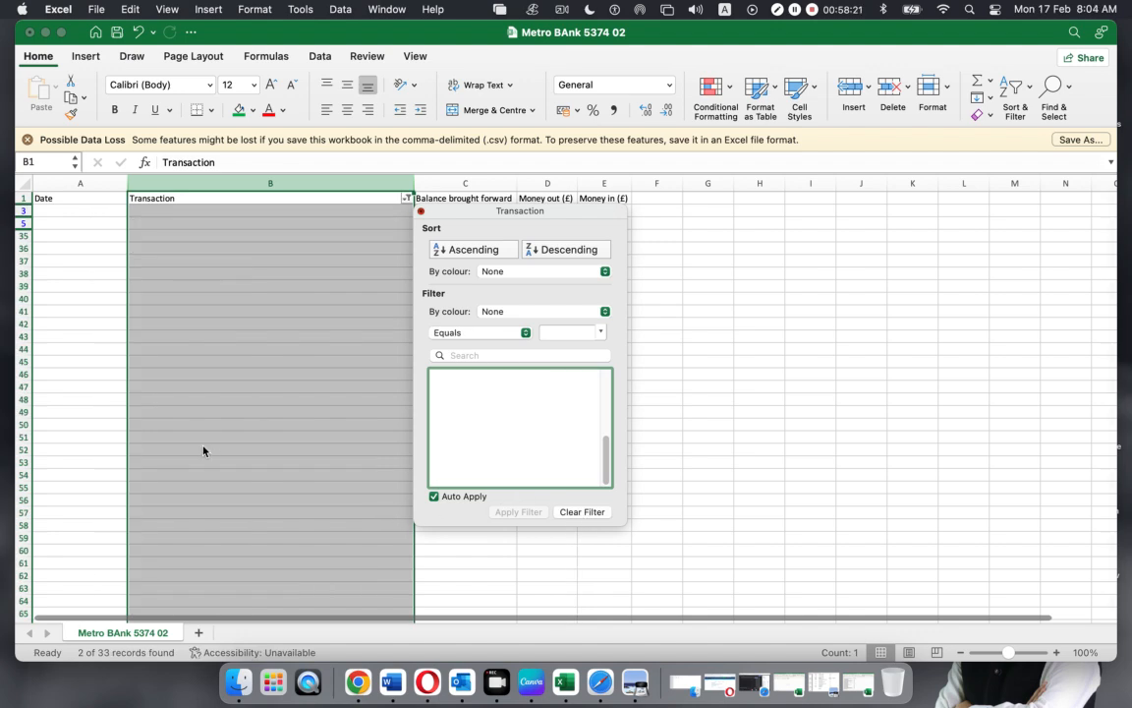
Delete the filtered blank rows and reset the filter to (Select All)
left_click_drag(21, 211, 15, 287)
right_click(22, 280)
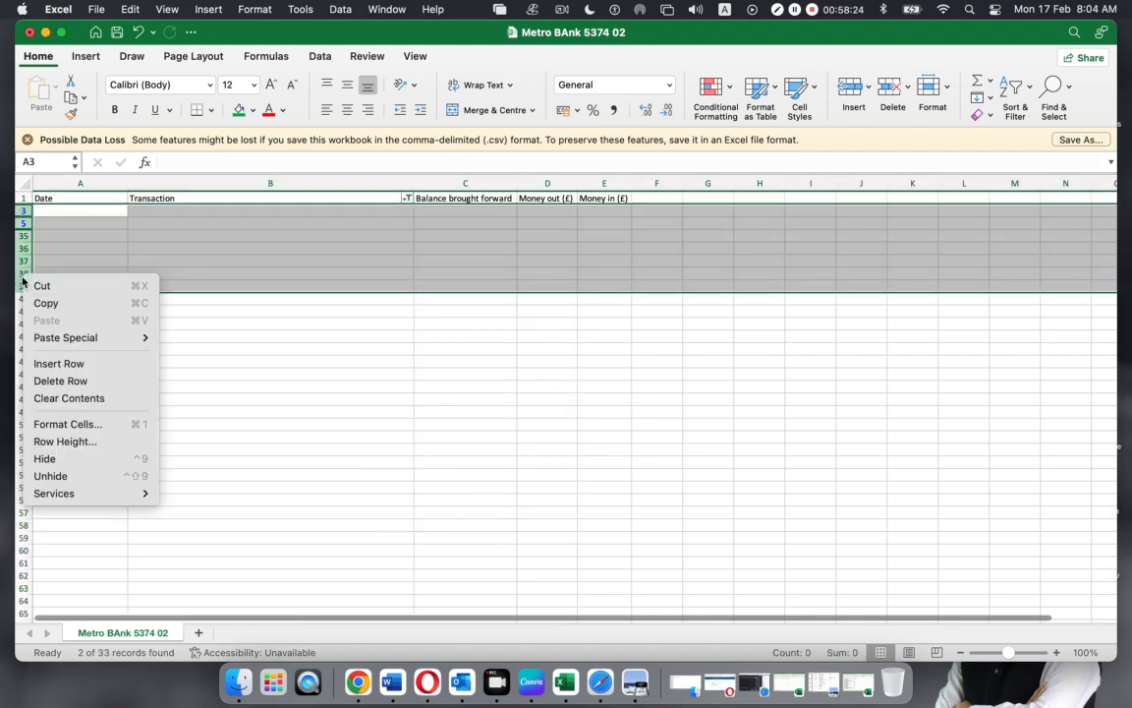
left_click(69, 382)
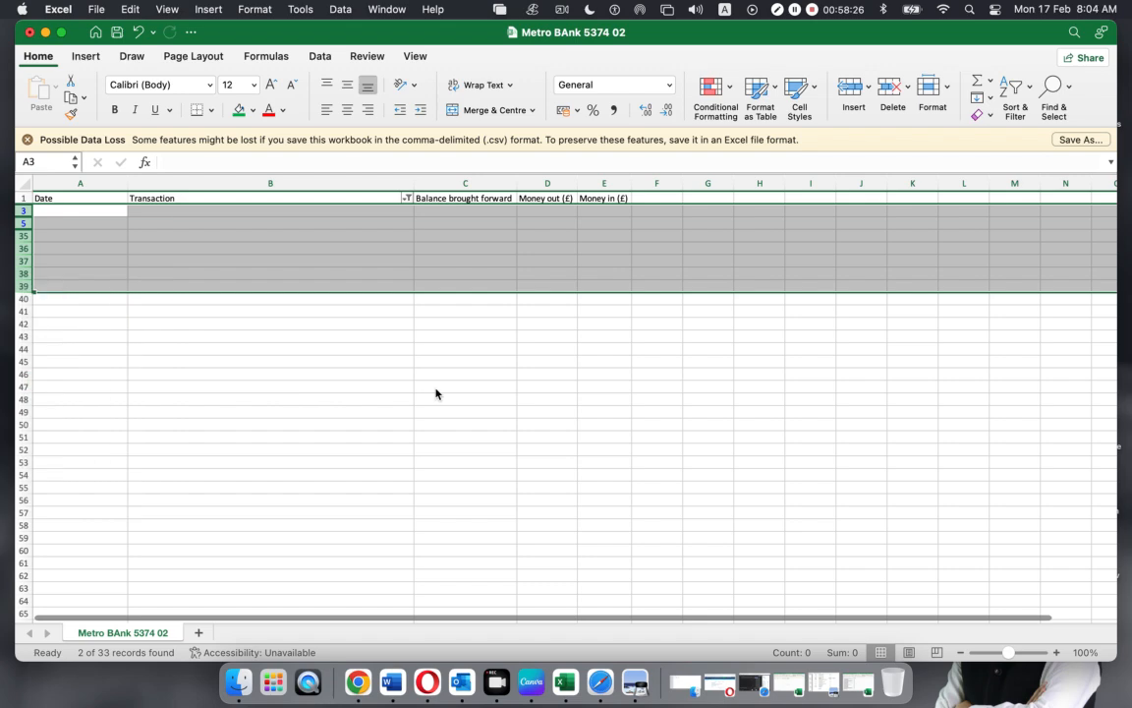
left_click(408, 199)
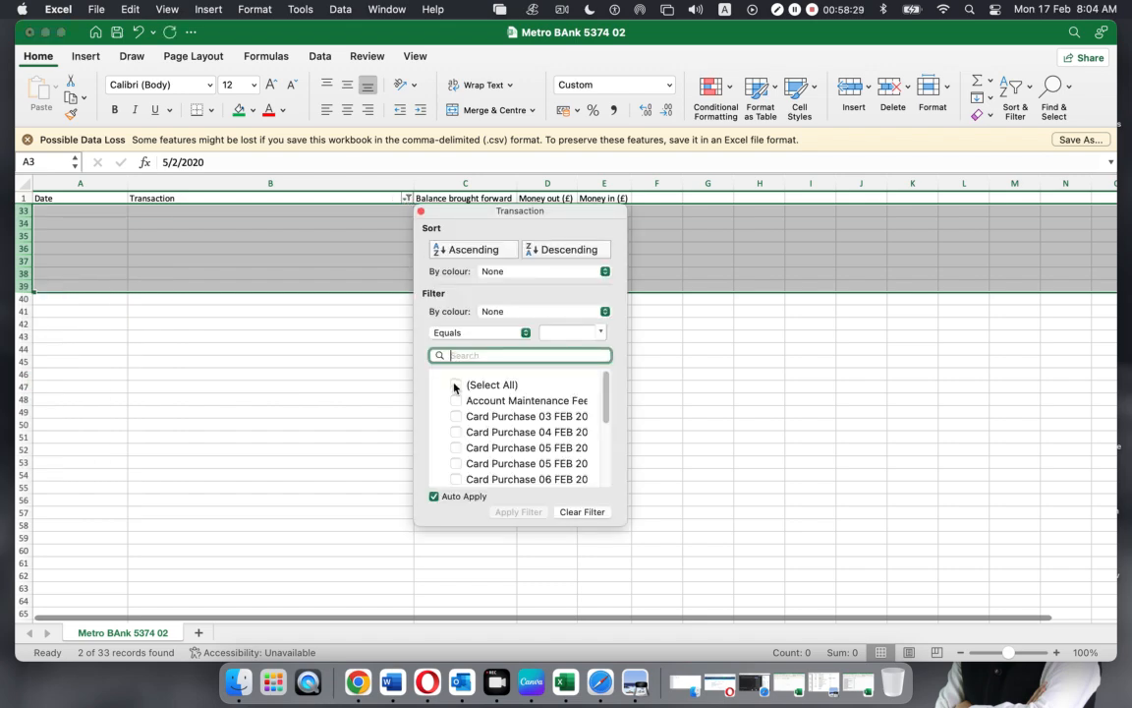
left_click(453, 387)
left_click(766, 544)
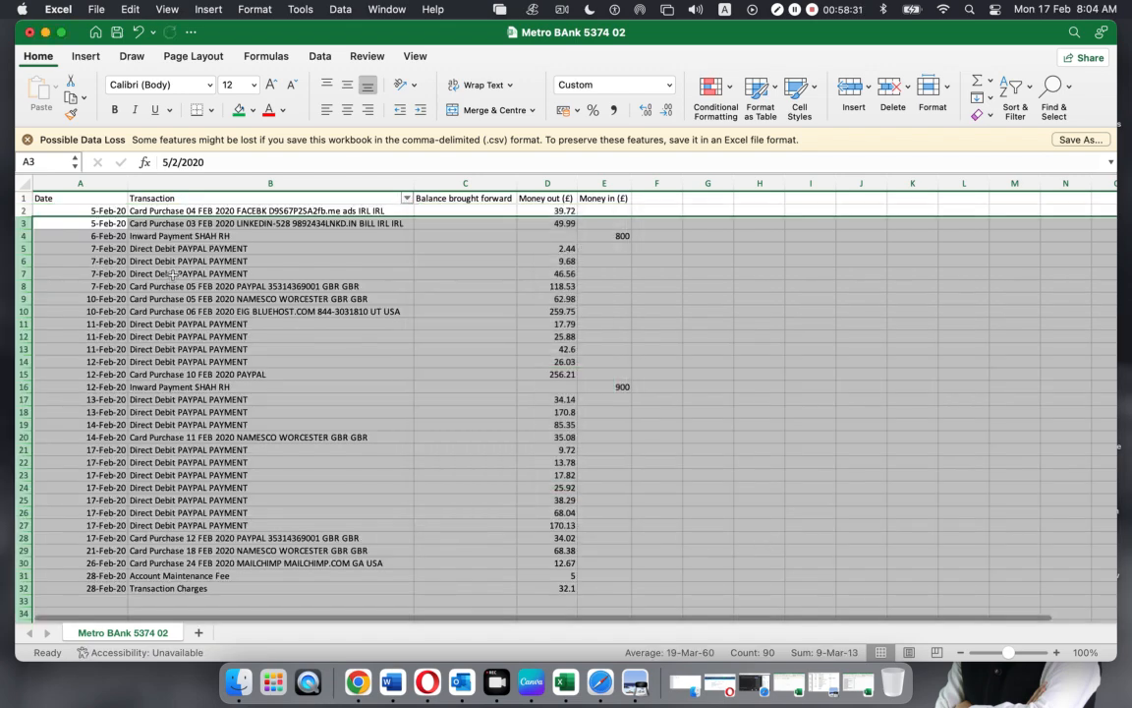
left_click(172, 275)
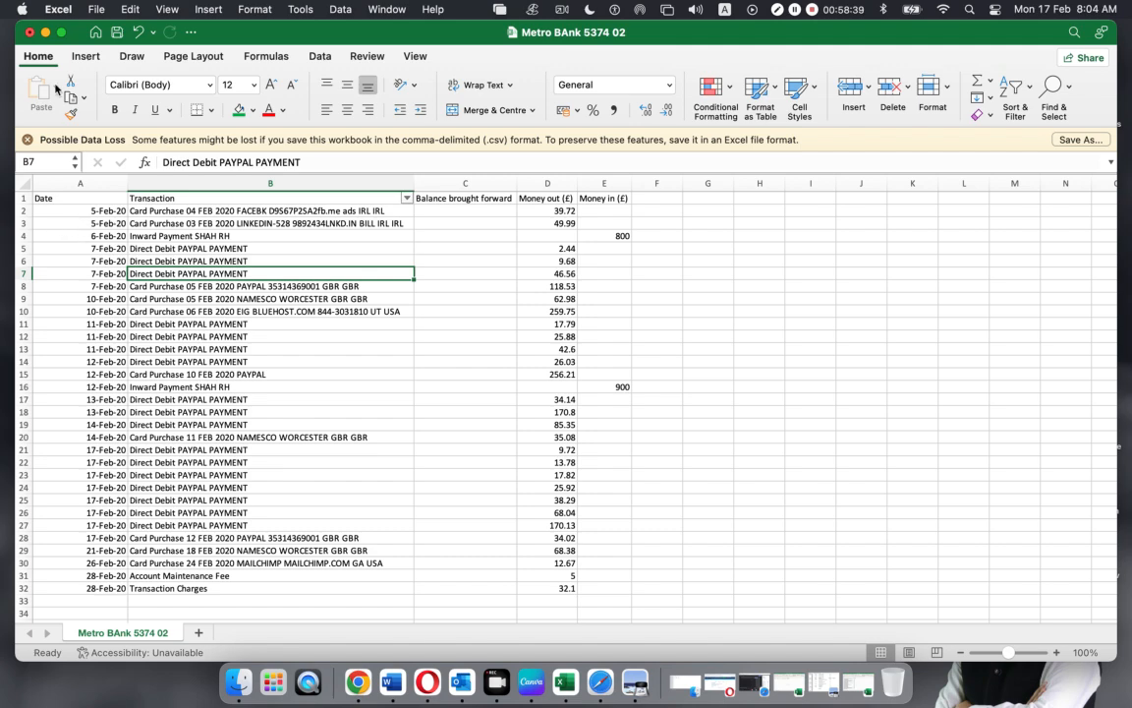
Check the 800 and 900 inward payments in E4 and E16 and the Money out total
left_click(45, 32)
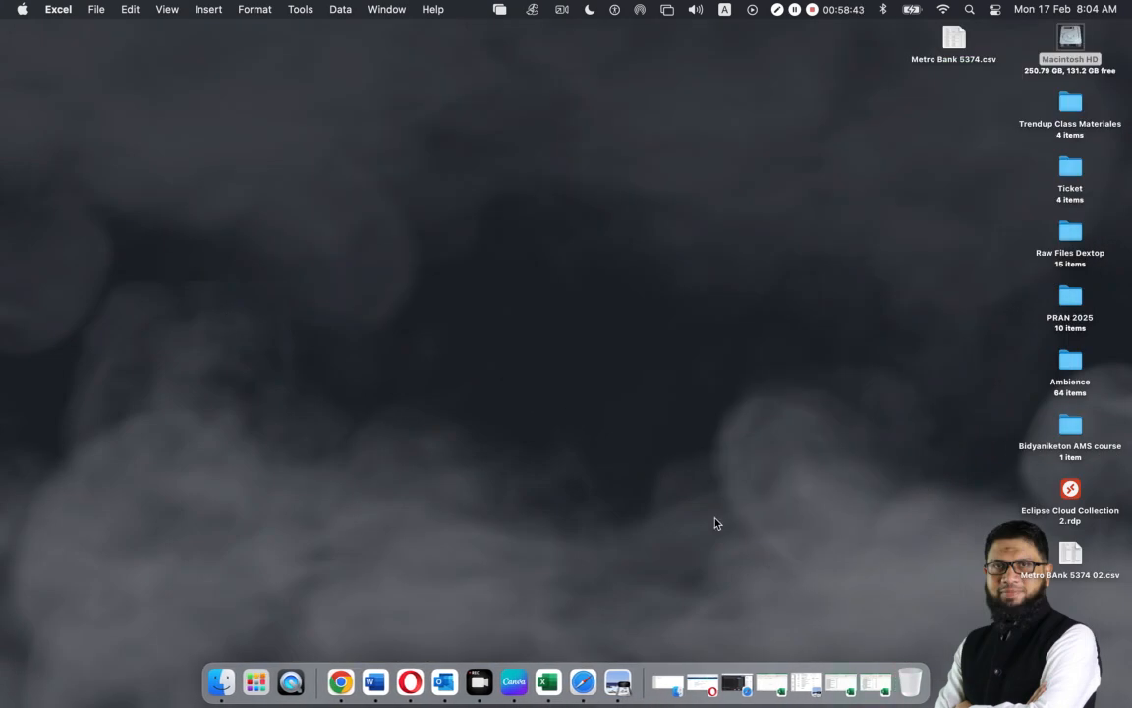
left_click(875, 680)
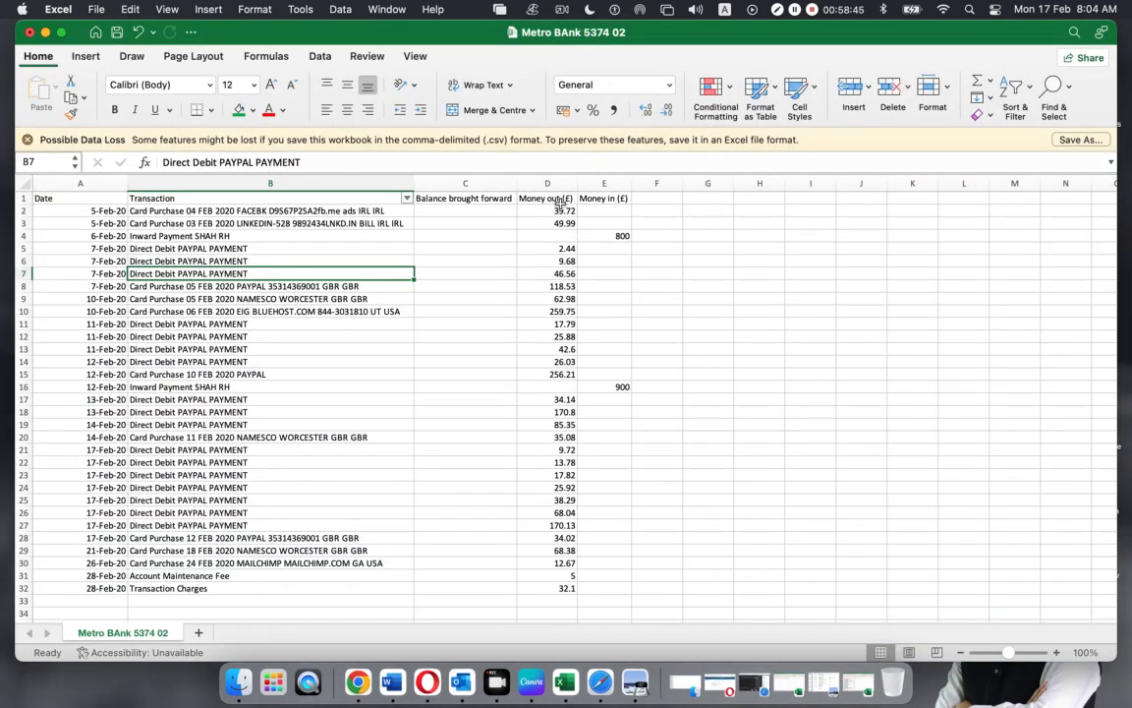
left_click(619, 236)
left_click(617, 388)
left_click_drag(539, 210, 531, 449)
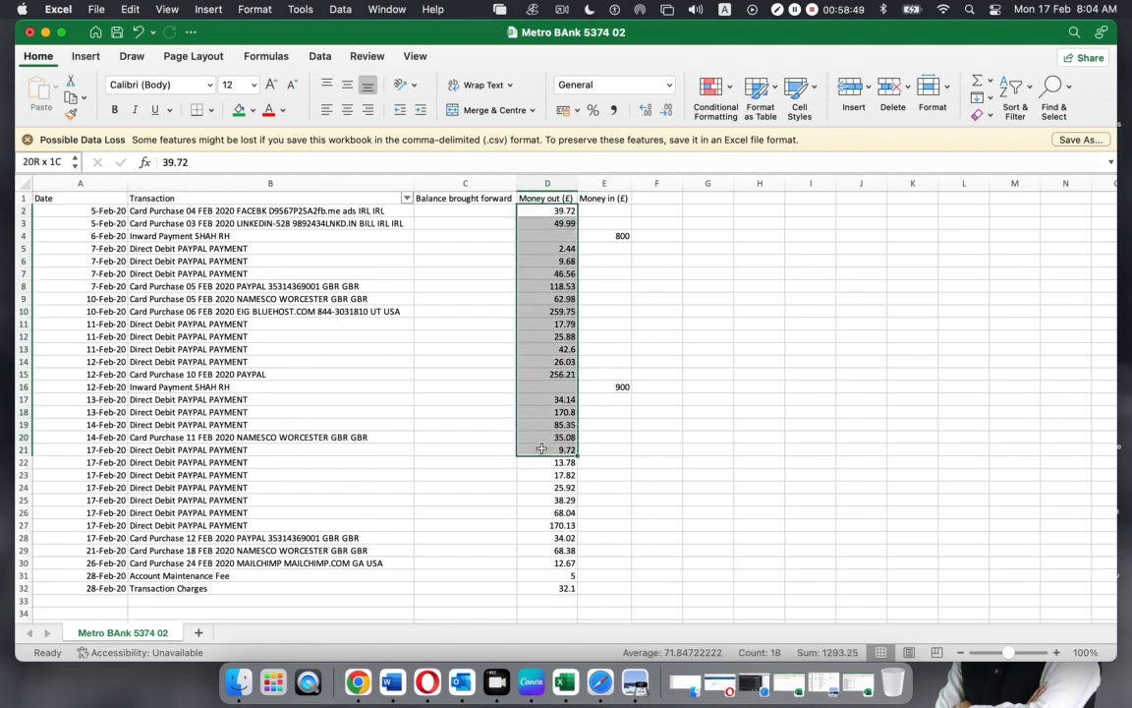
Bring up StatementImportTemplate.en-US (5) and inspect its empty *Amount column
left_click(45, 32)
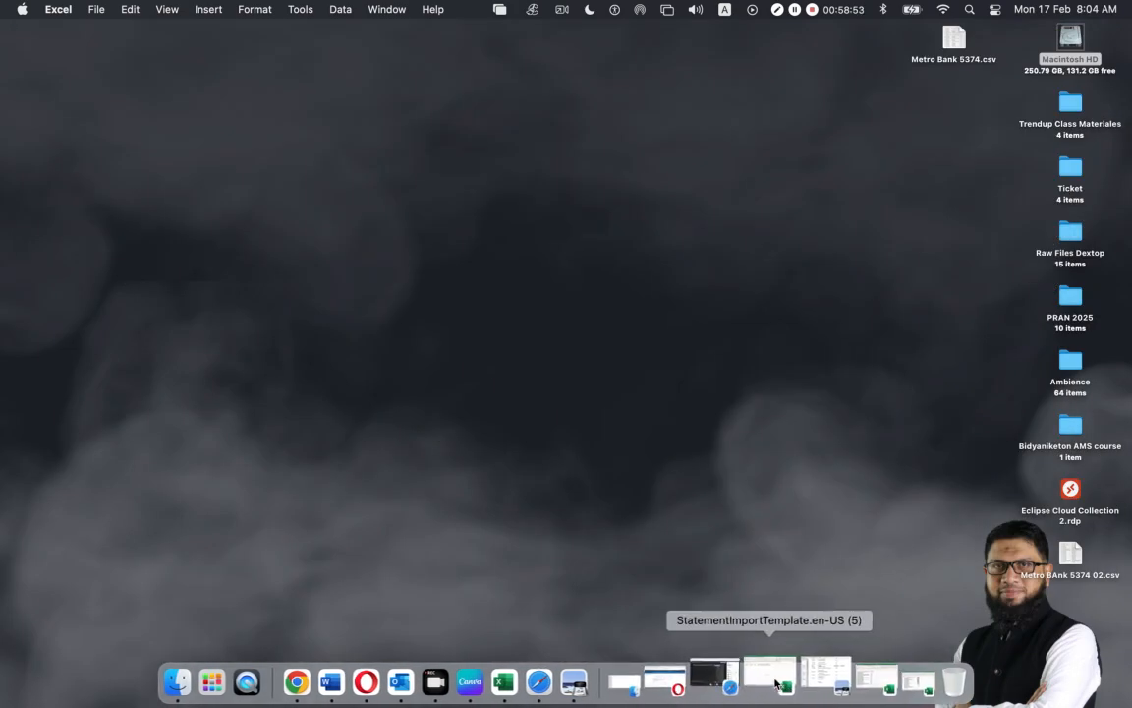
left_click(766, 682)
left_click(315, 385)
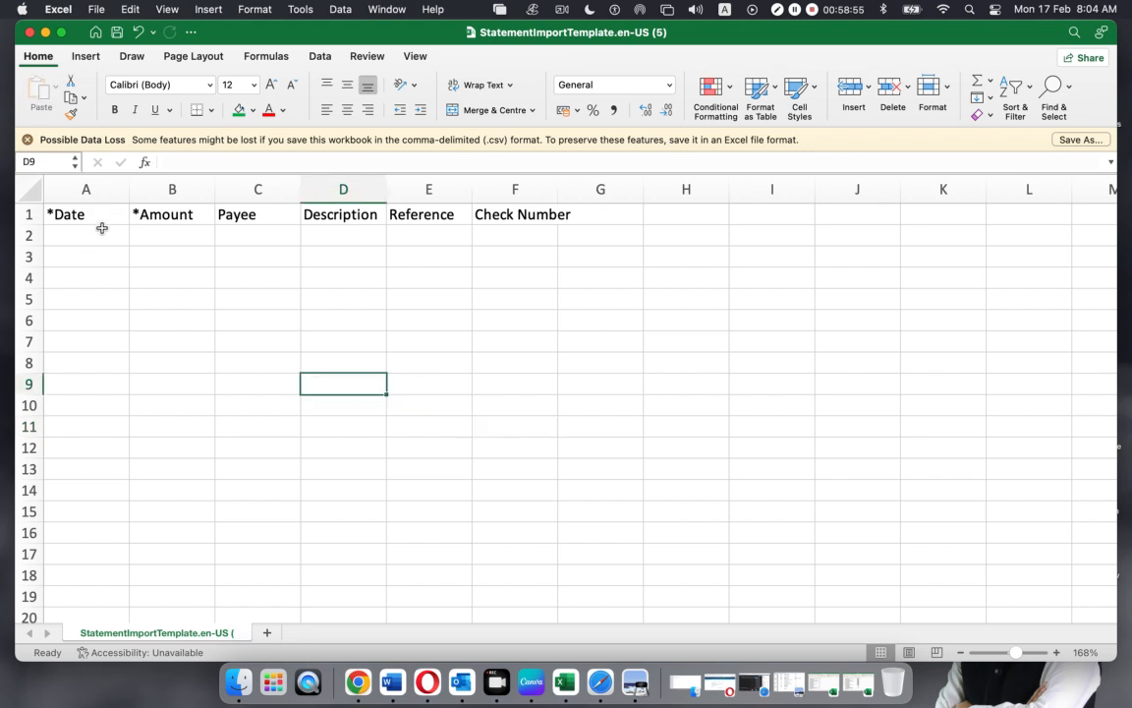
left_click(161, 214)
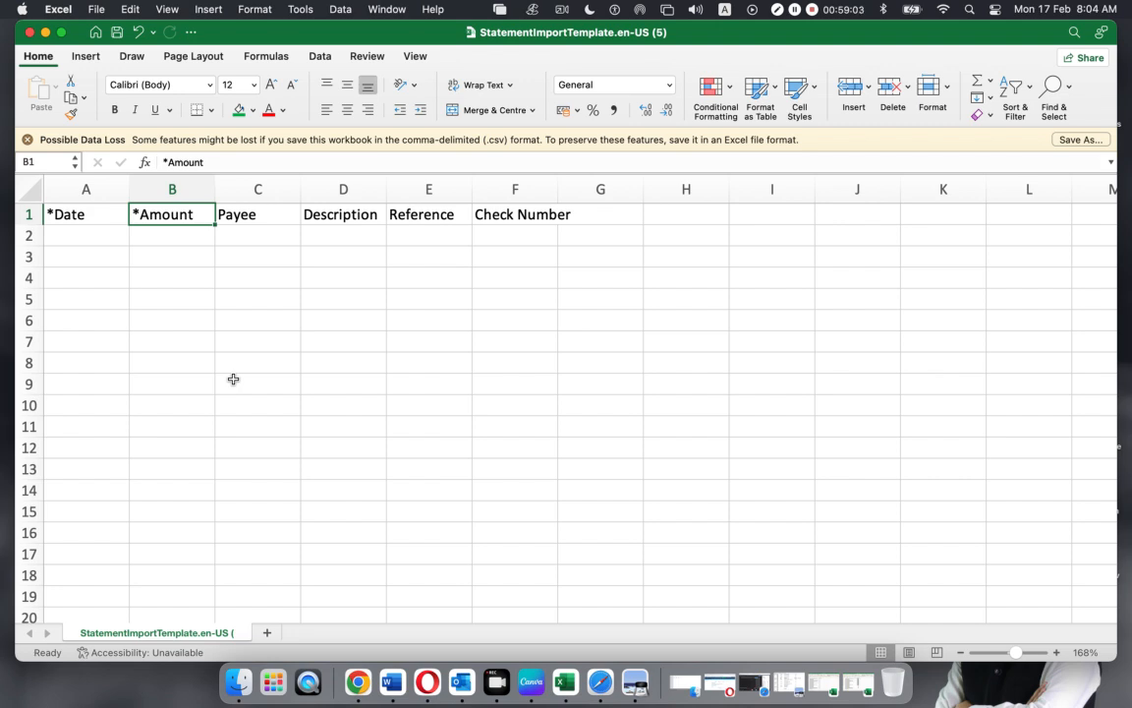
left_click_drag(153, 236, 186, 521)
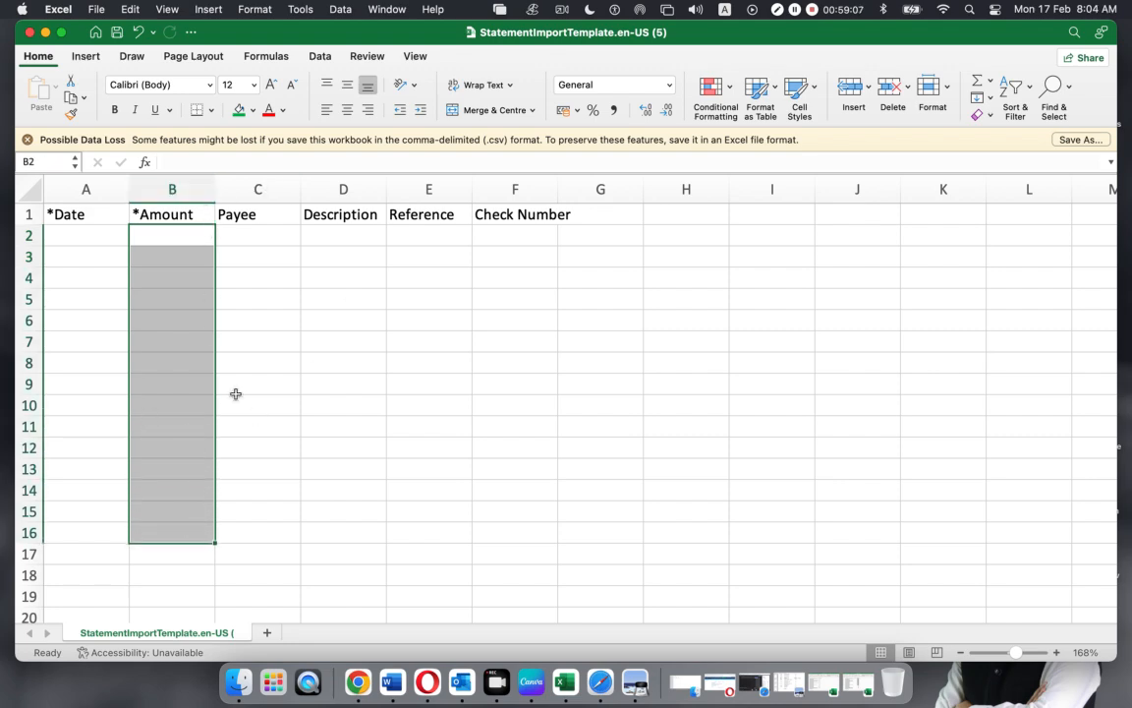
left_click(408, 363)
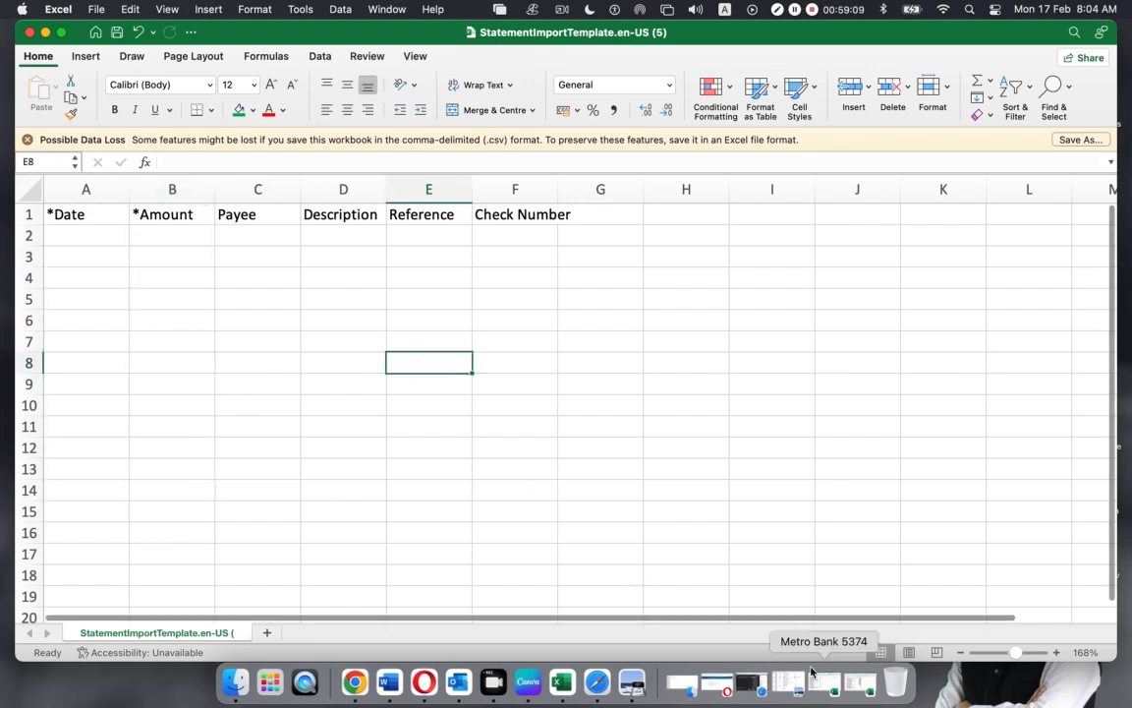
Enter -800 in D4, based on the 800 Money in amount copied from E4
left_click(855, 681)
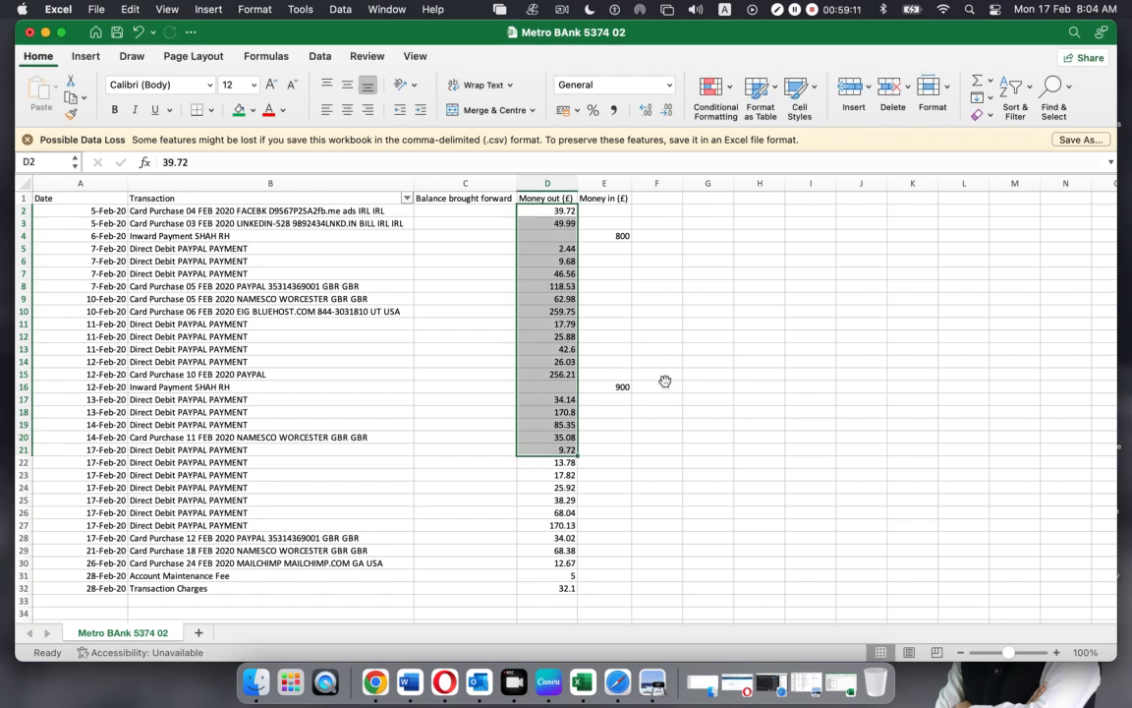
left_click(663, 386)
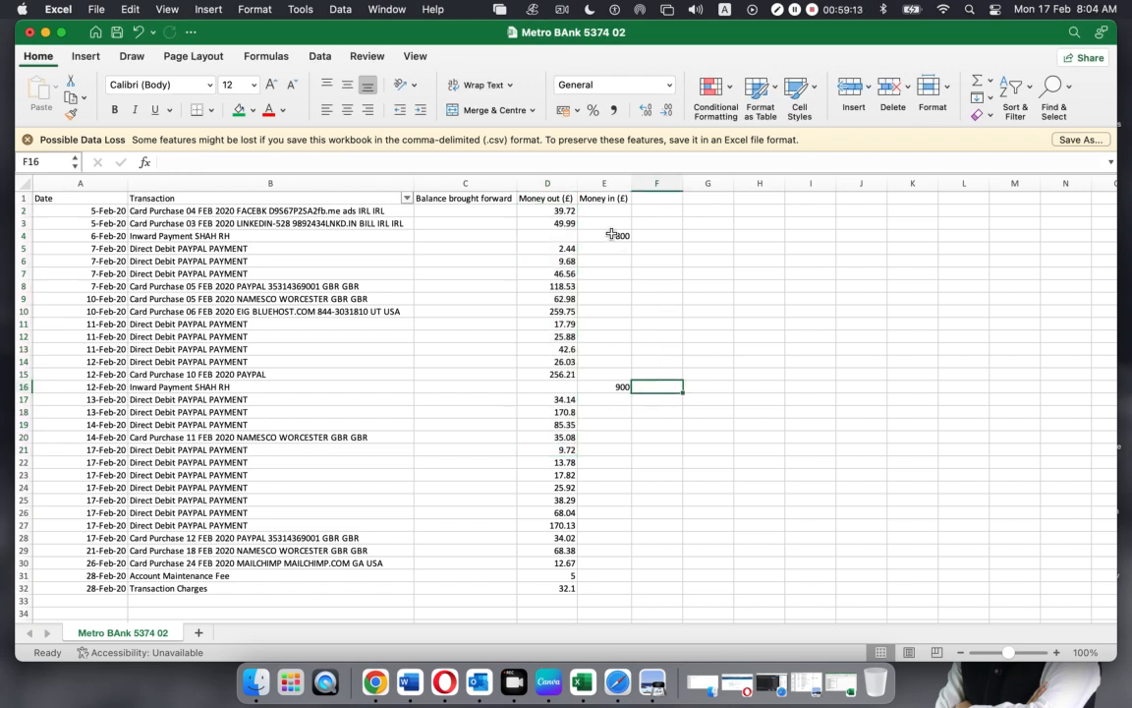
left_click_drag(616, 236, 619, 531)
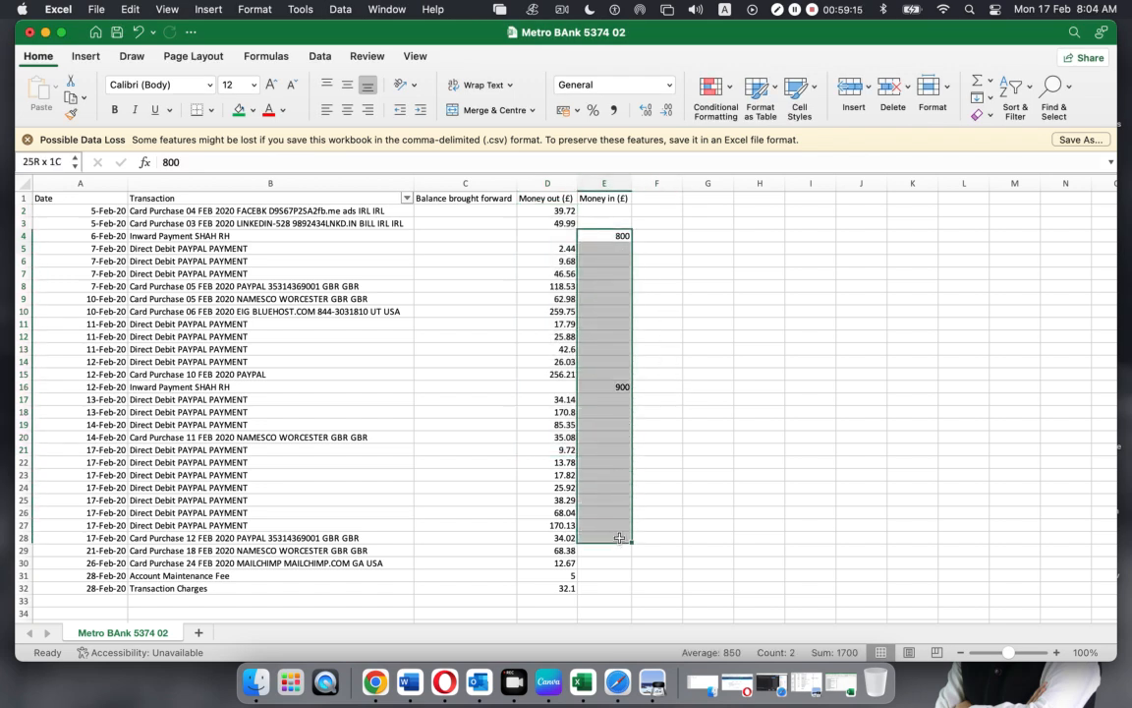
left_click(707, 436)
left_click(606, 234)
key("super+c")
left_click(560, 236)
key("super+v")
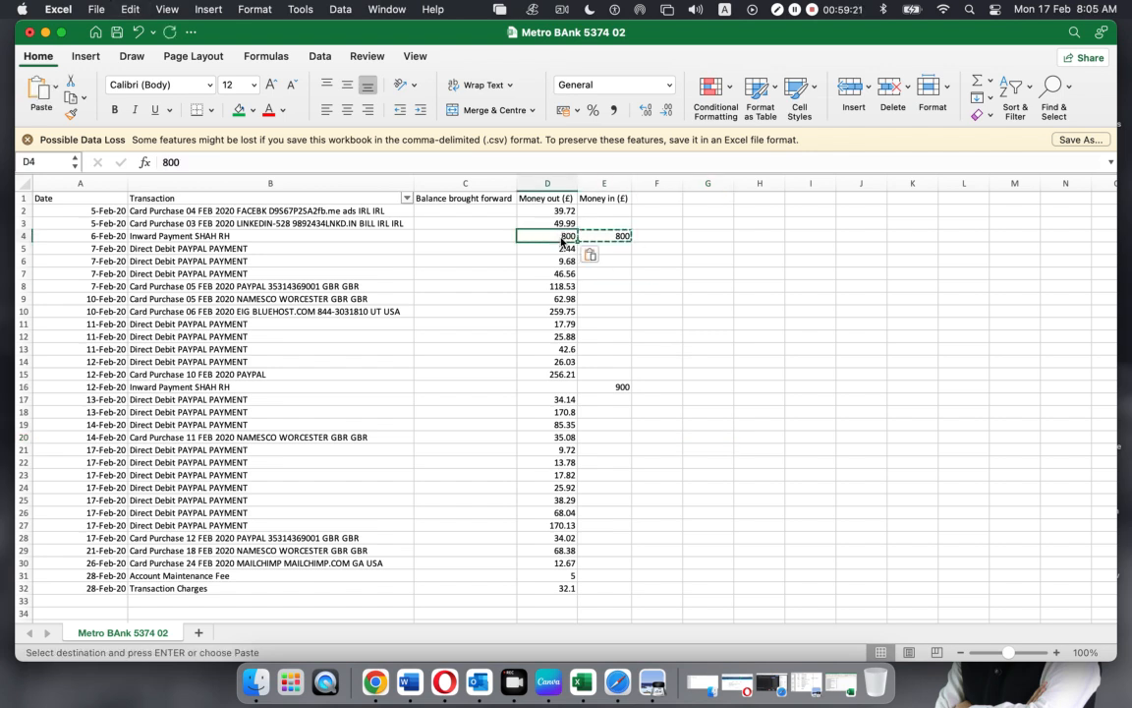
left_click(167, 162)
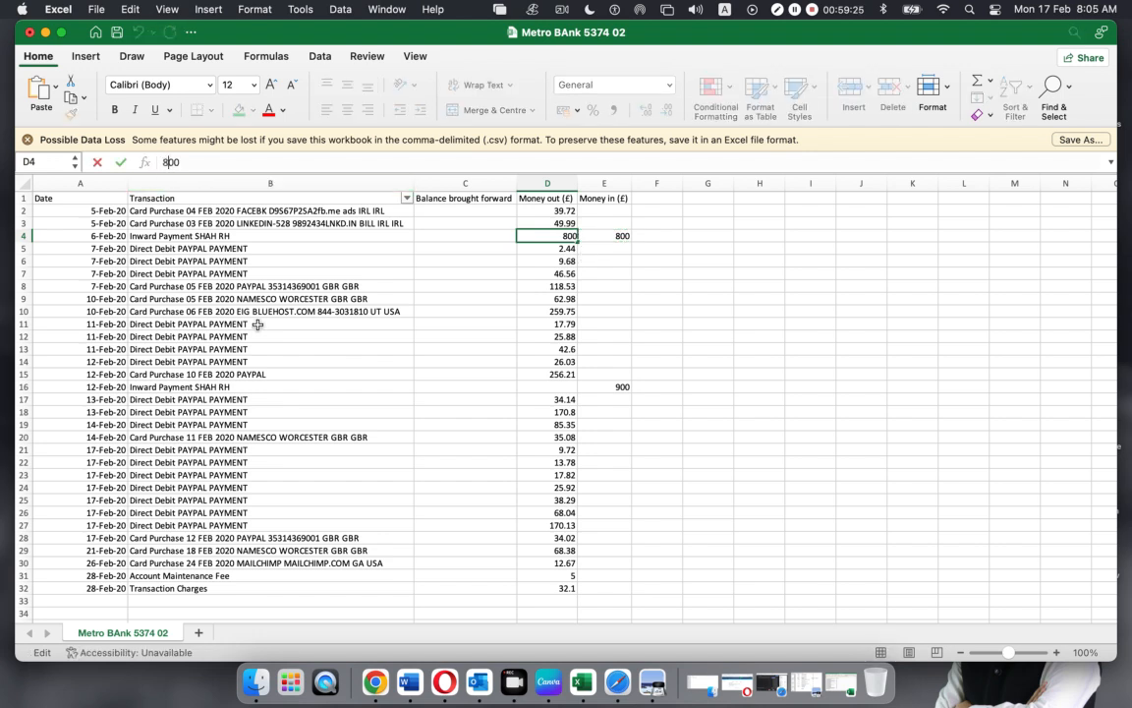
type("-")
key("Return")
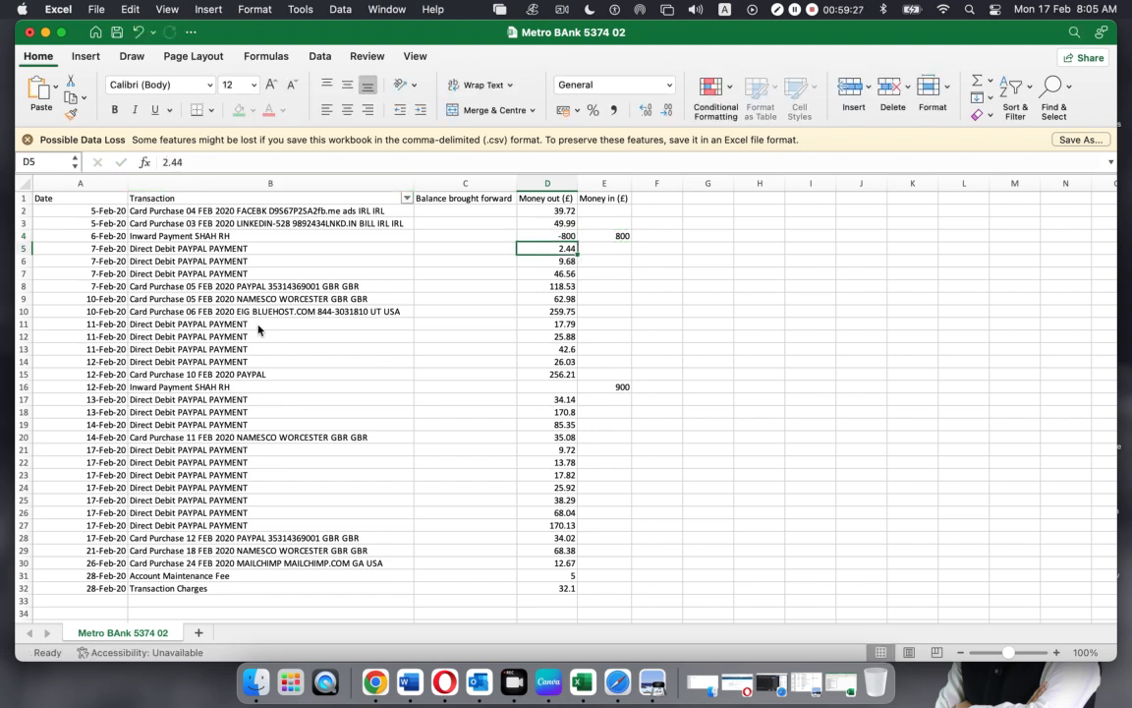
Enter -900 in D16 for the 900 inward payment in E16
left_click(607, 388)
key("cmd+c")
left_click(559, 388)
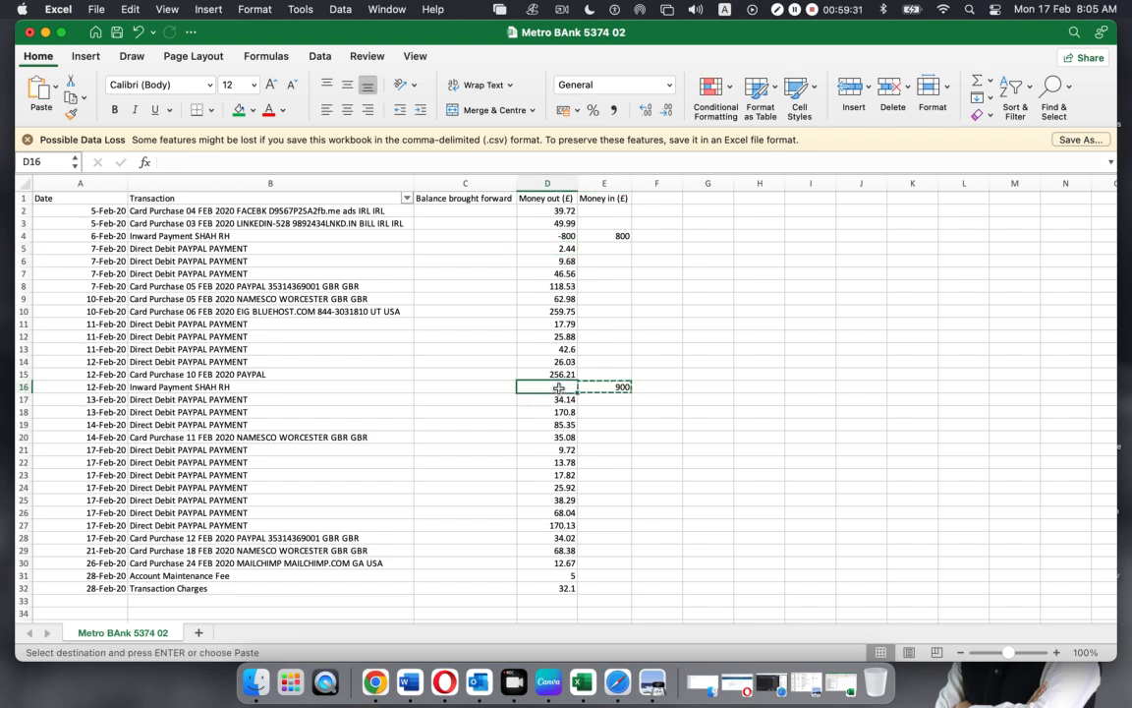
type("900")
left_click(165, 161)
type("-")
key("Return")
Verify the -800 and -900 entries against their Money in amounts, then switch to the video meeting
left_click(656, 459)
left_click(696, 483)
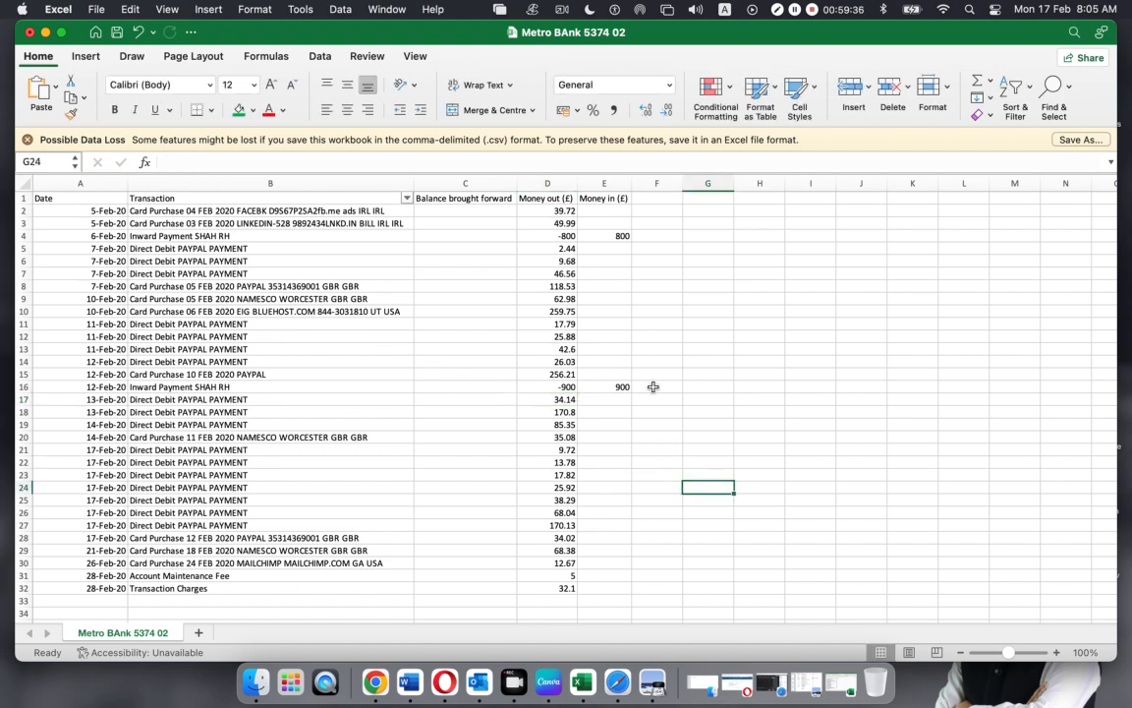
left_click(547, 210)
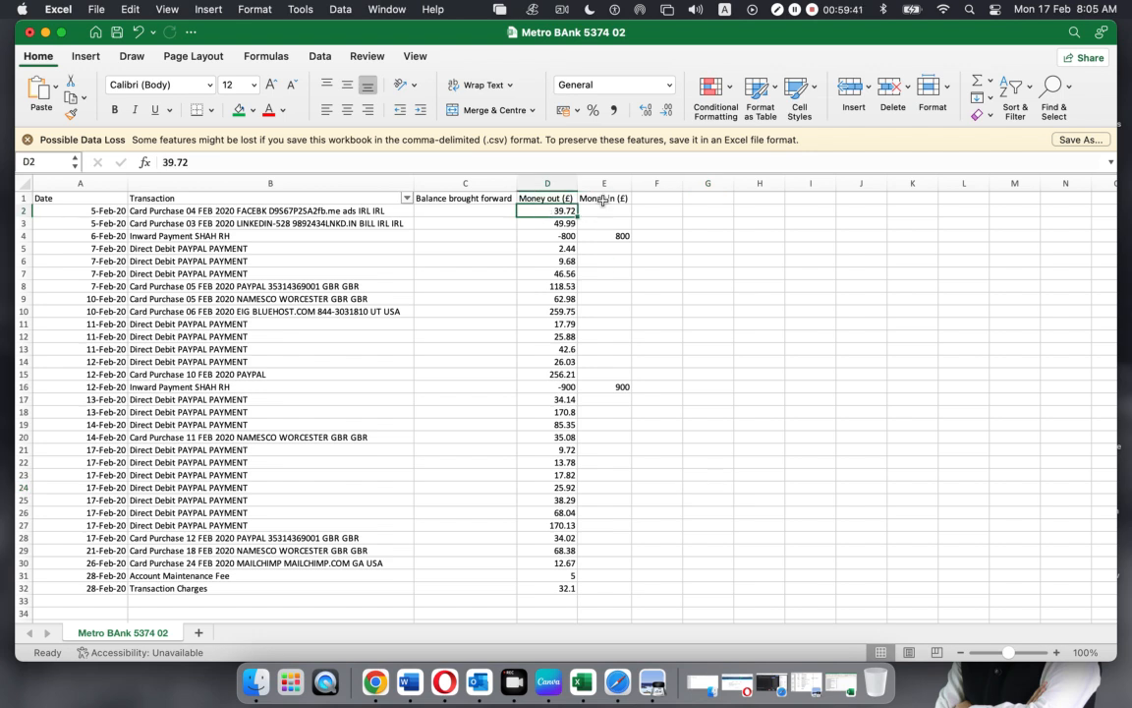
left_click(602, 234)
left_click(611, 386)
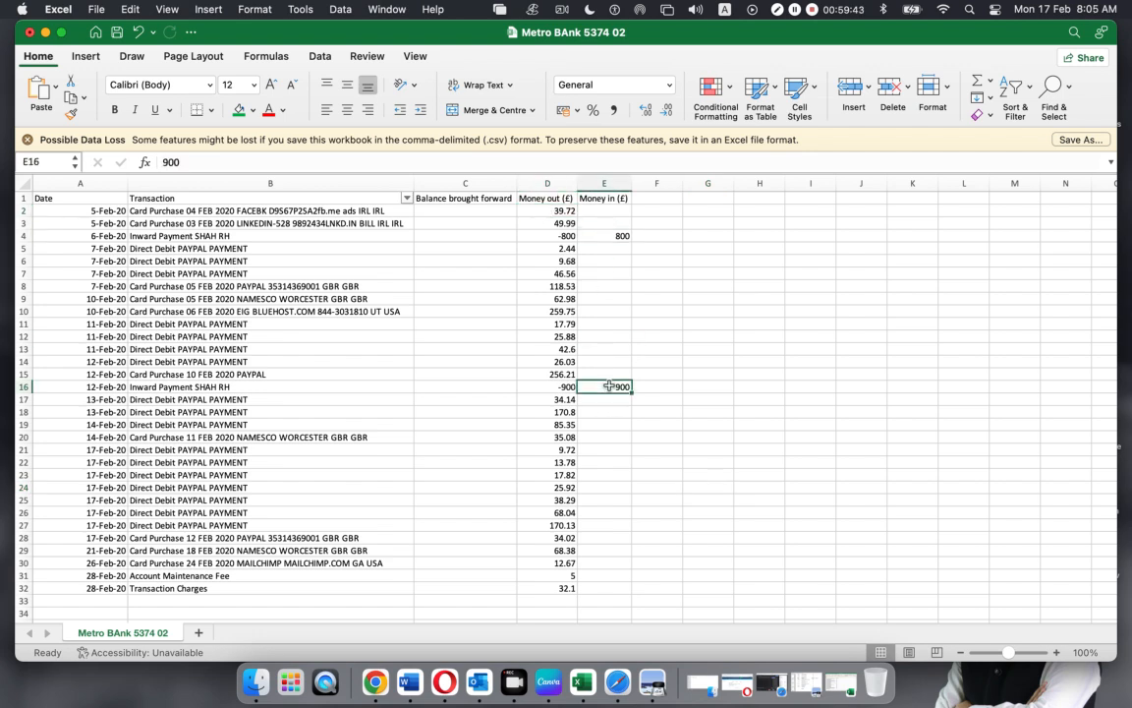
left_click(568, 236)
left_click(563, 387)
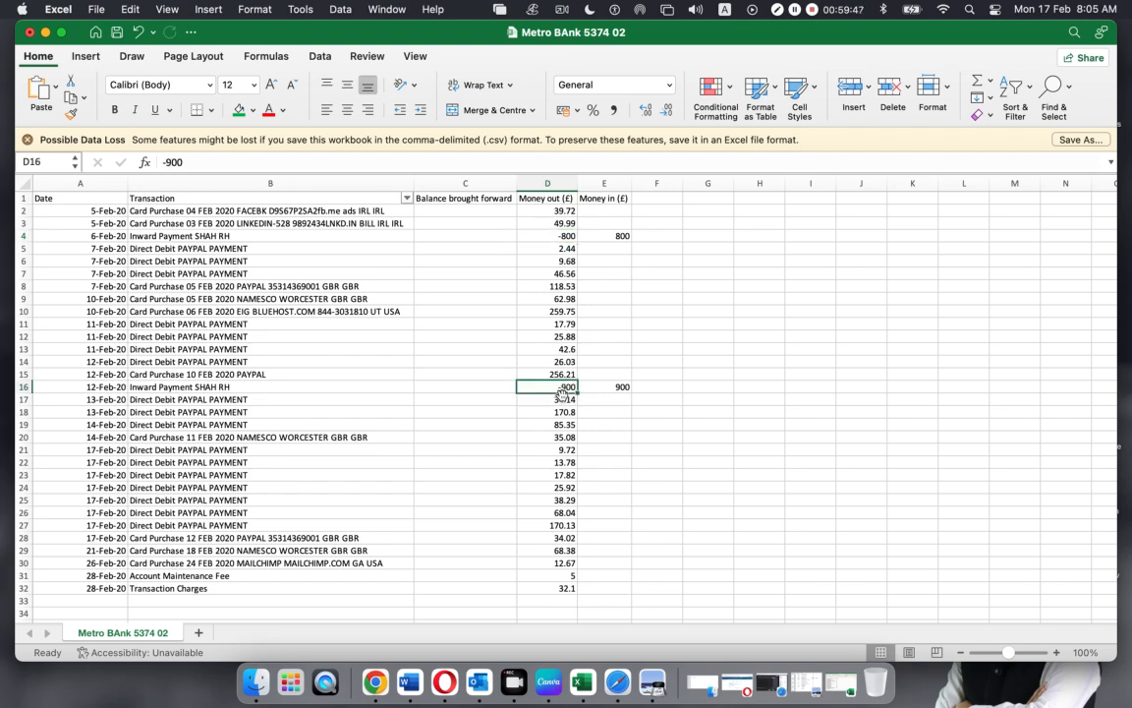
left_click(618, 681)
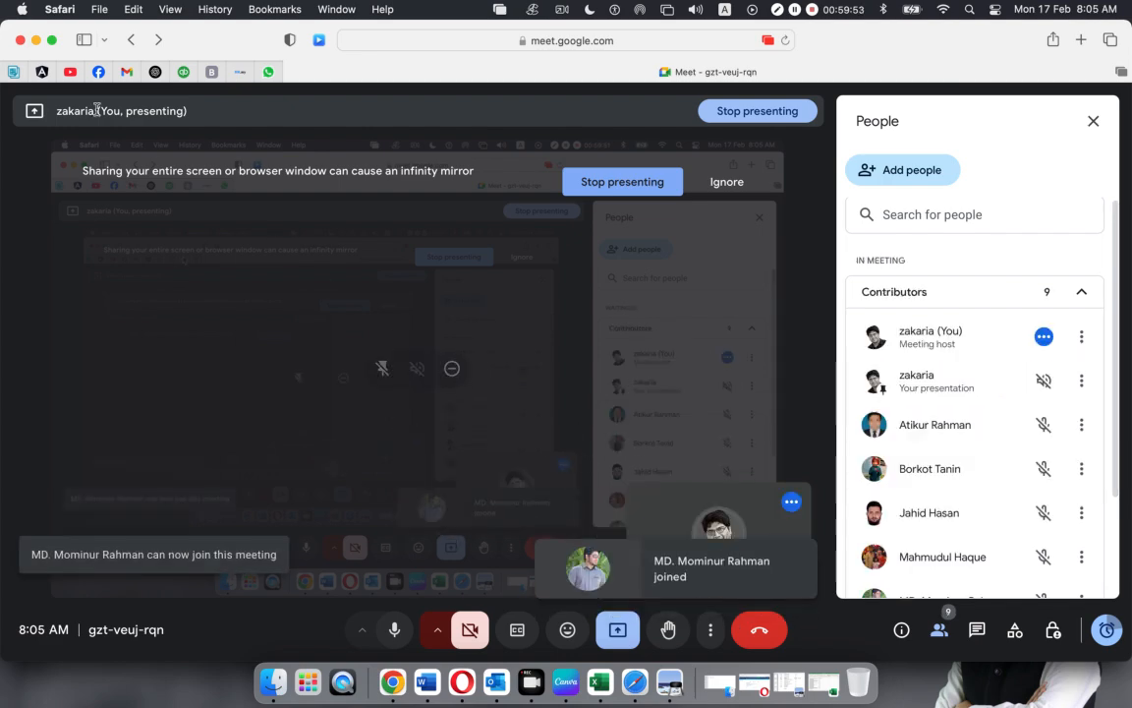
Glance at Xero's Import bank transactions page in Opera, then restore the Metro Bank 5374 workbook
left_click(462, 681)
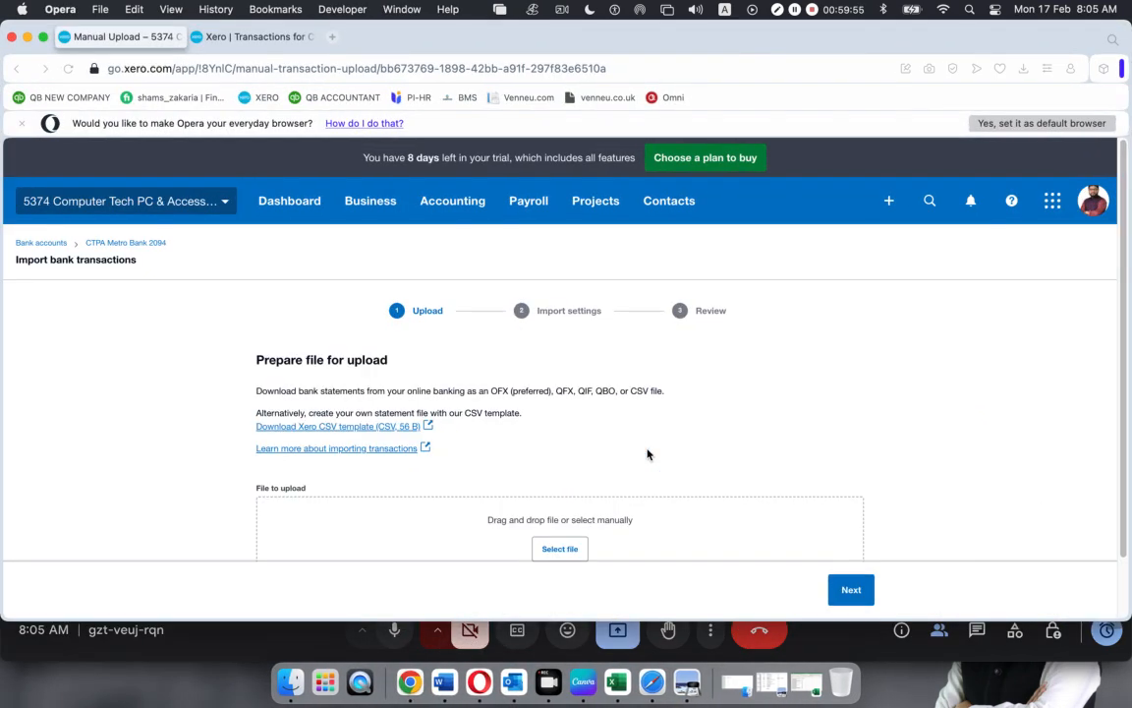
left_click(791, 668)
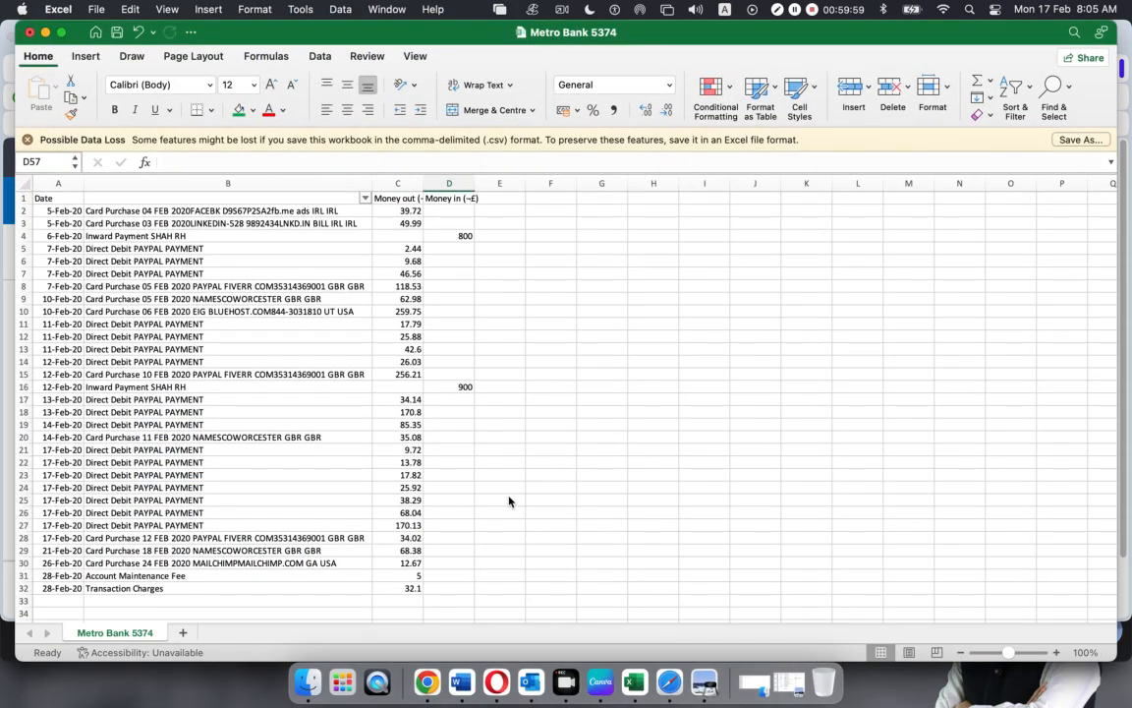
Return to Metro BAnk 5374 02 and recheck -900 in D16 and -800 in D4
left_click(45, 32)
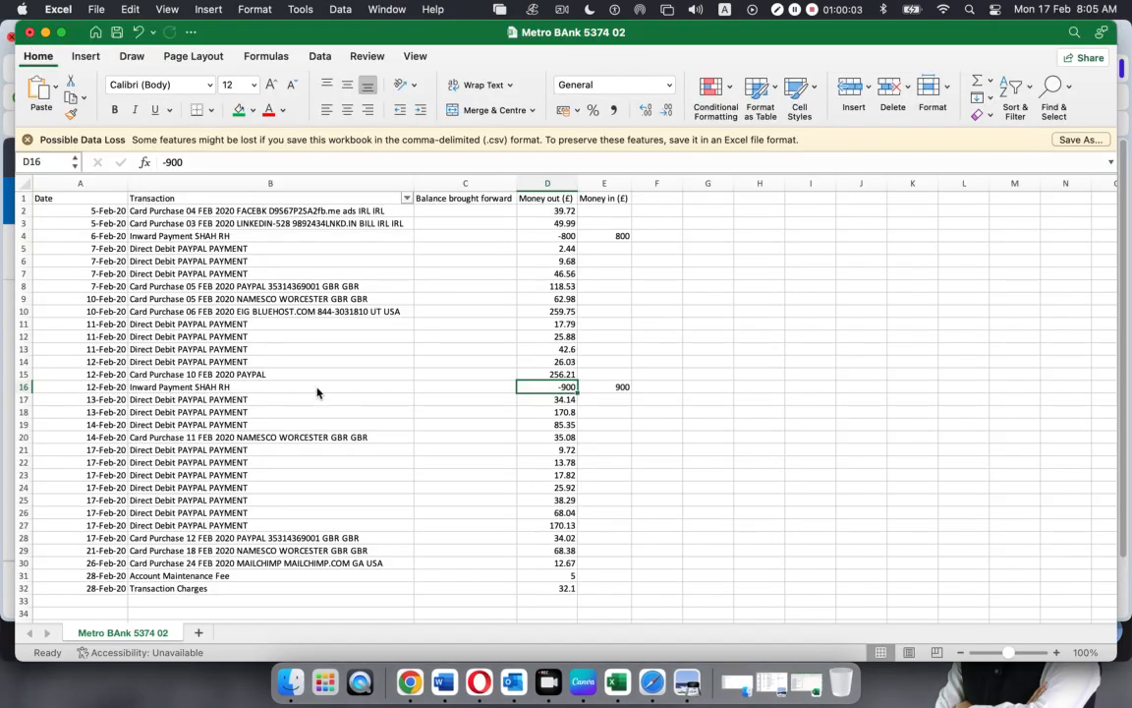
left_click(854, 413)
left_click(607, 390)
left_click(568, 388)
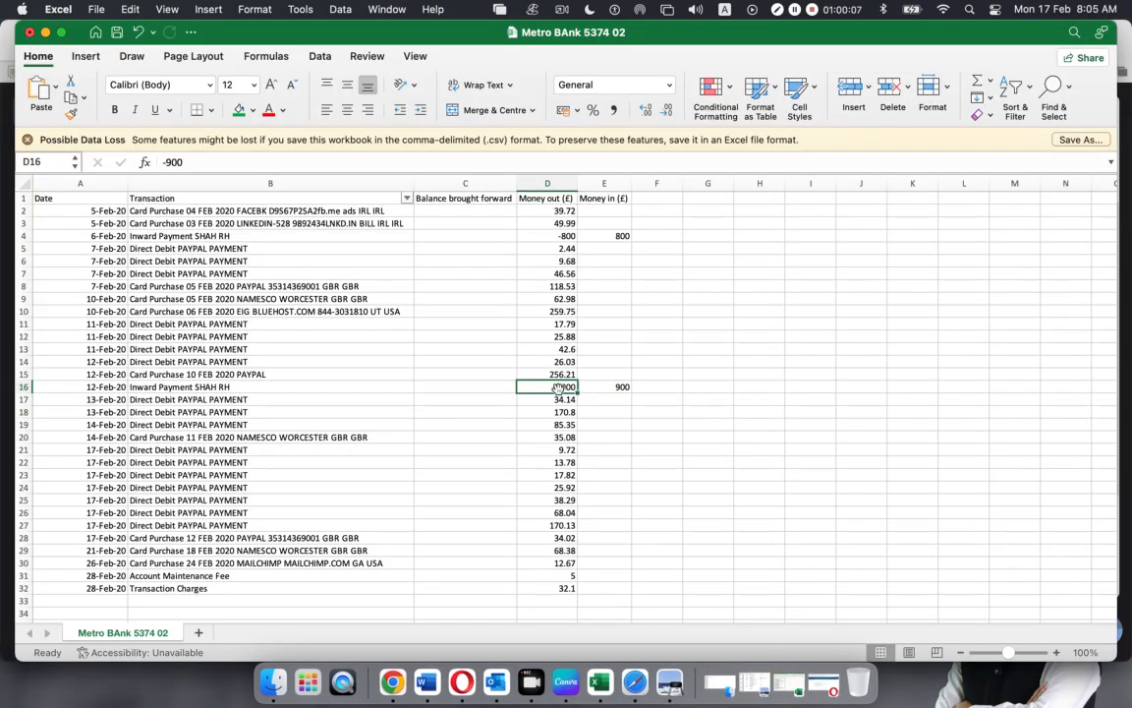
left_click(556, 237)
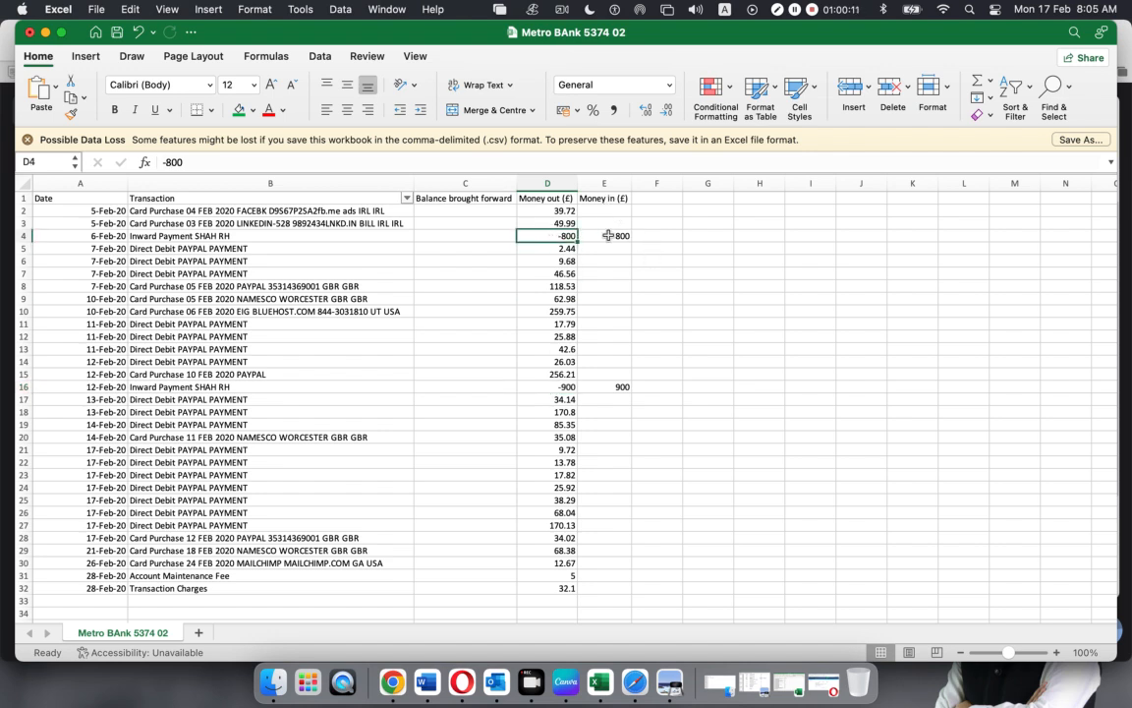
Delete the Money in column and check the Money out (£) values 39.72 and -800
left_click(604, 184)
right_click(605, 184)
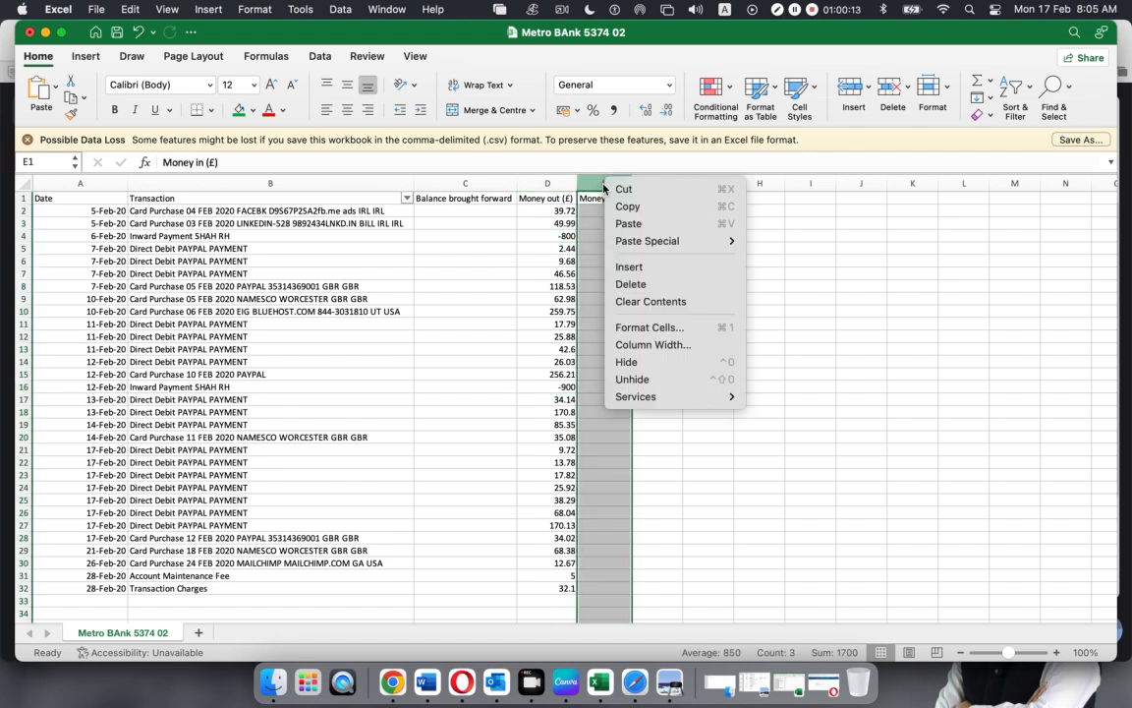
left_click(639, 291)
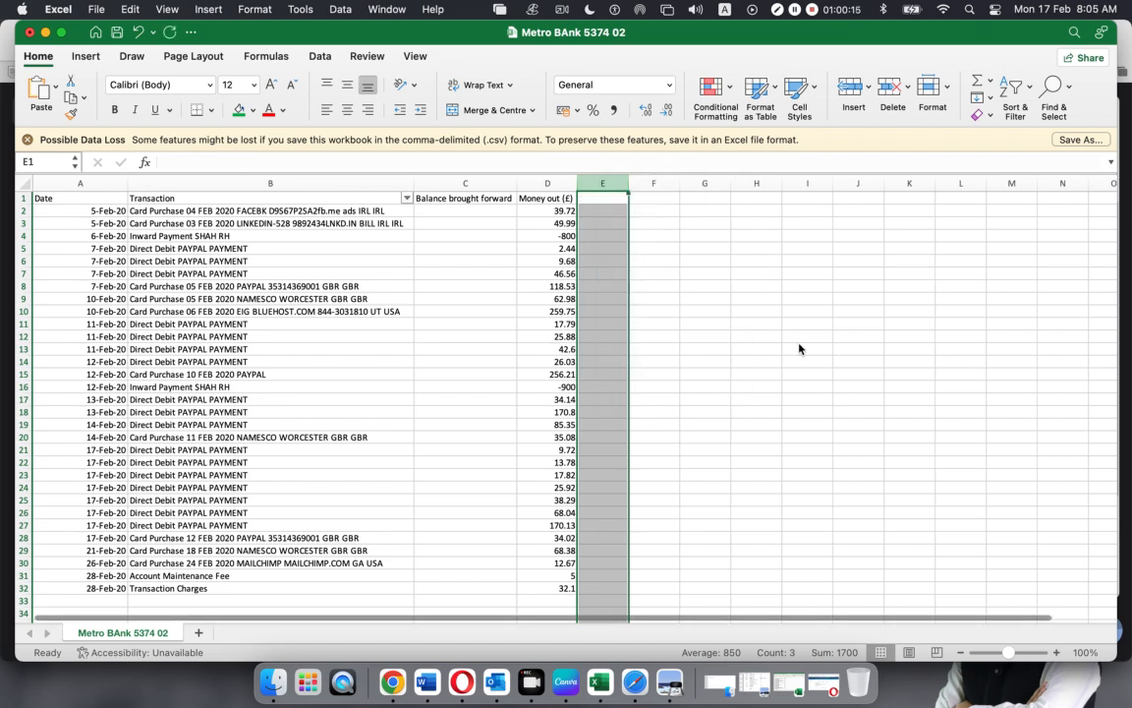
left_click(798, 346)
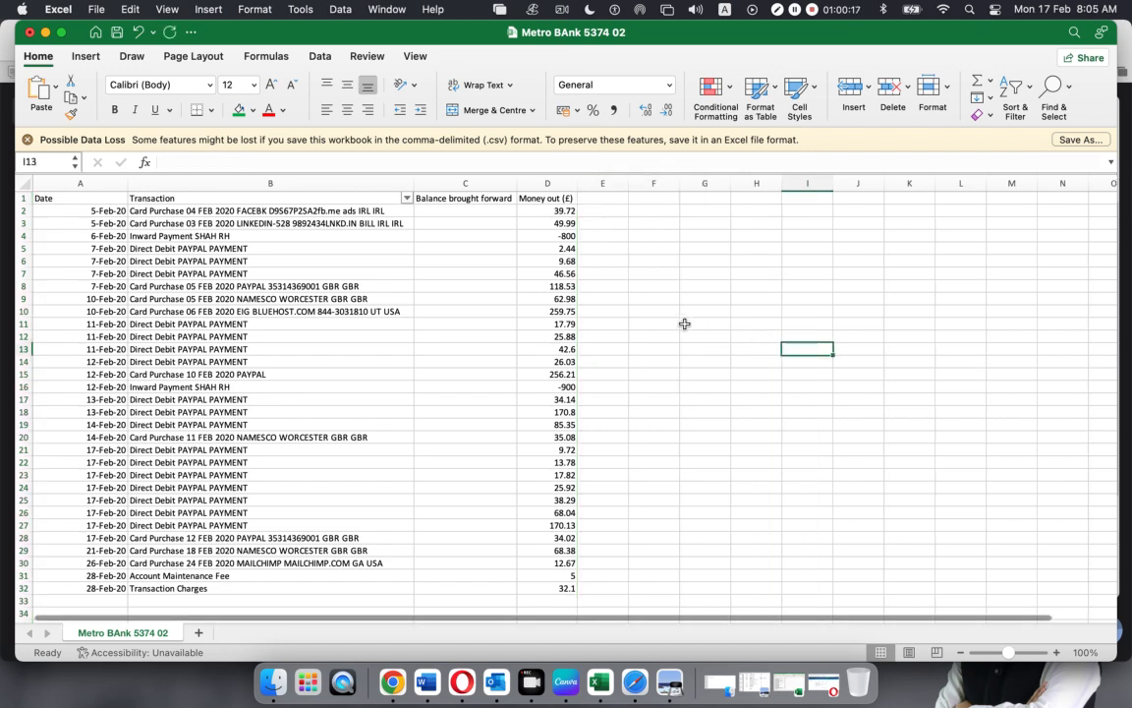
left_click(539, 200)
left_click(540, 211)
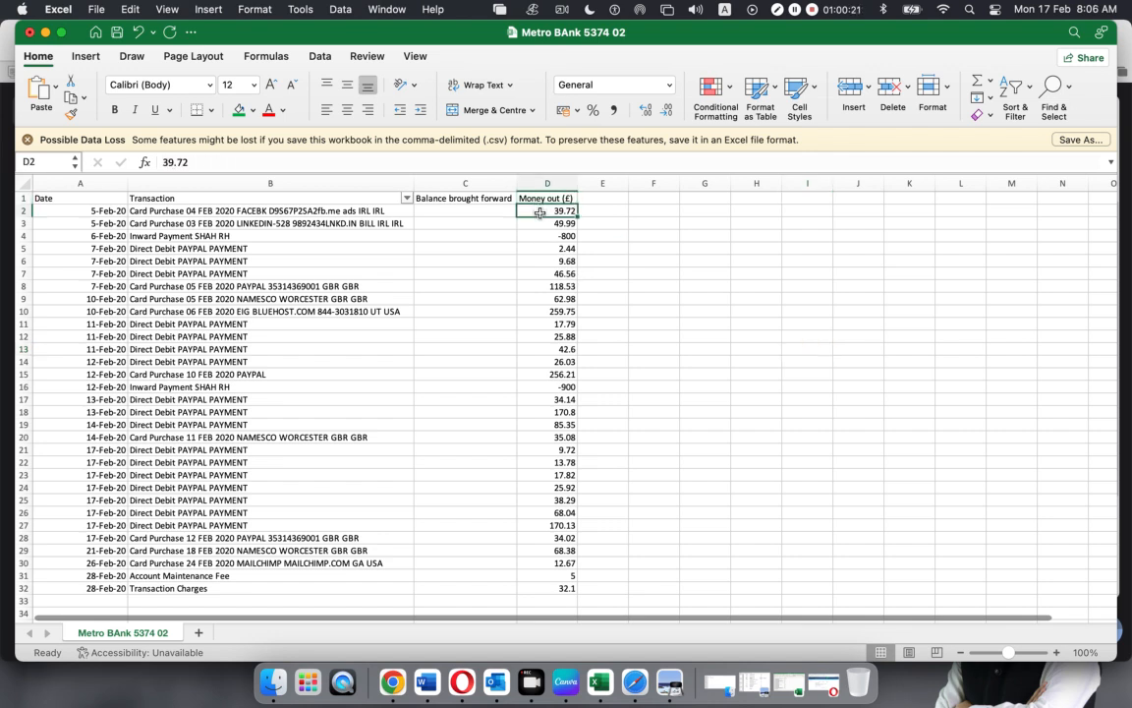
left_click(547, 236)
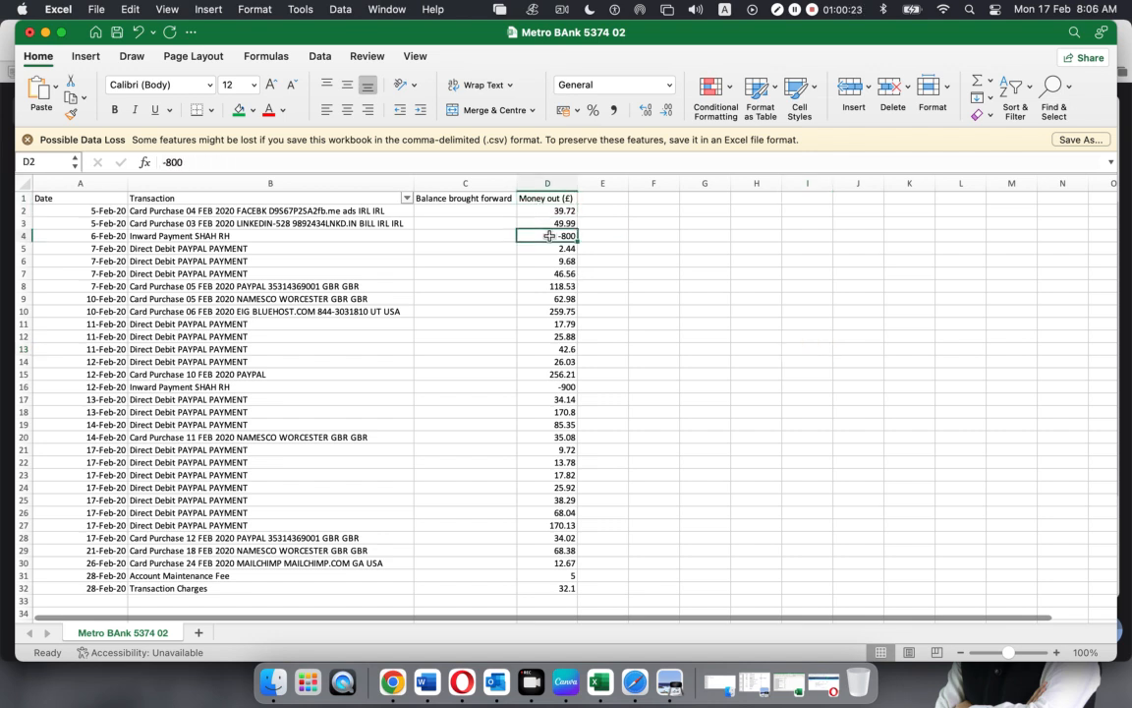
left_click(595, 214)
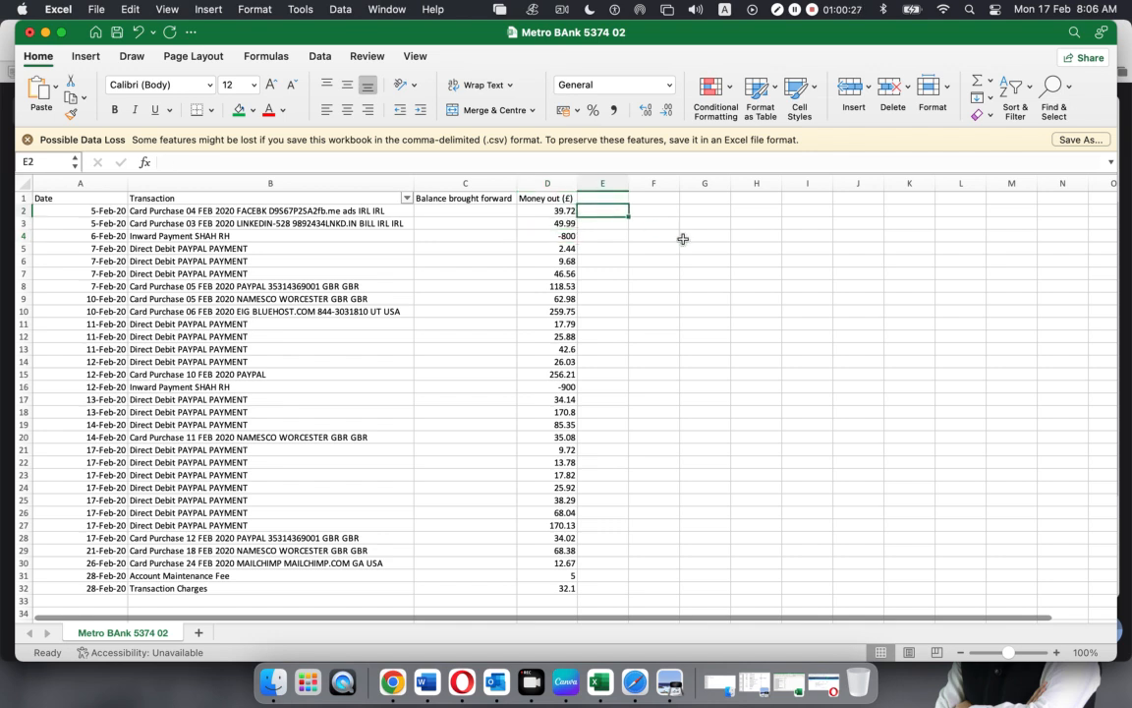
Enter -1 in E2 and fill it down to row 32
type("-1")
key("Return")
left_click(594, 212)
left_click_drag(626, 217, 610, 591)
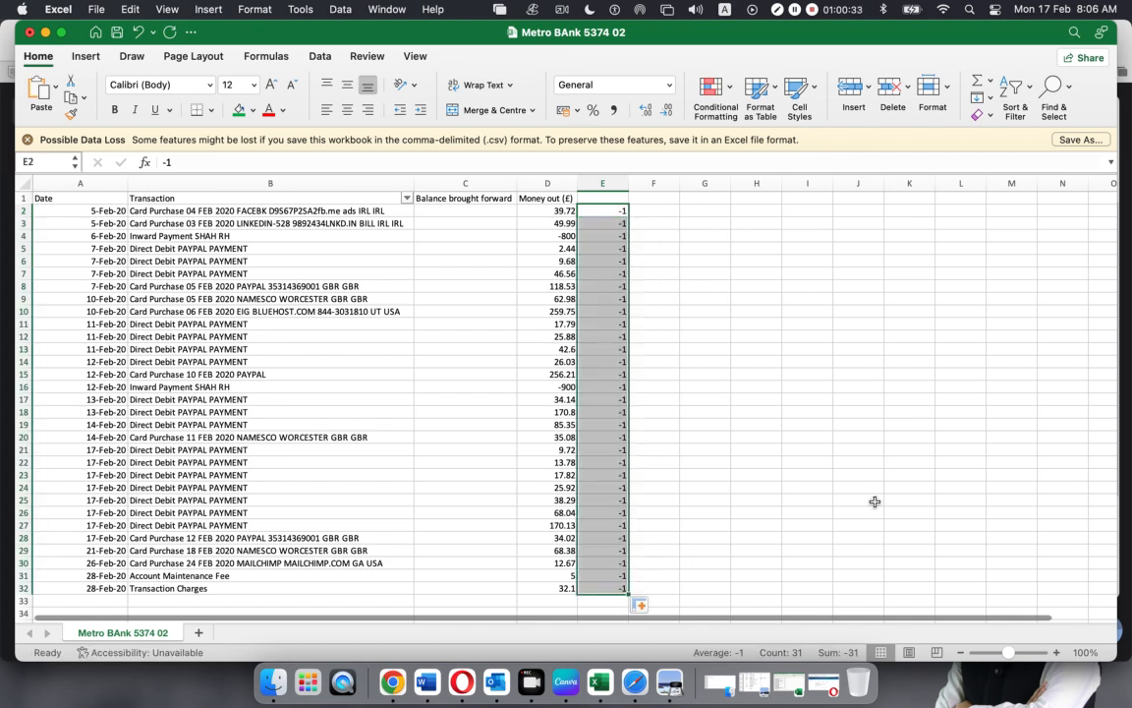
Enter =D2*E2 in F2, fill it down to F32, and check the reversed 800 and 900
left_click(656, 213)
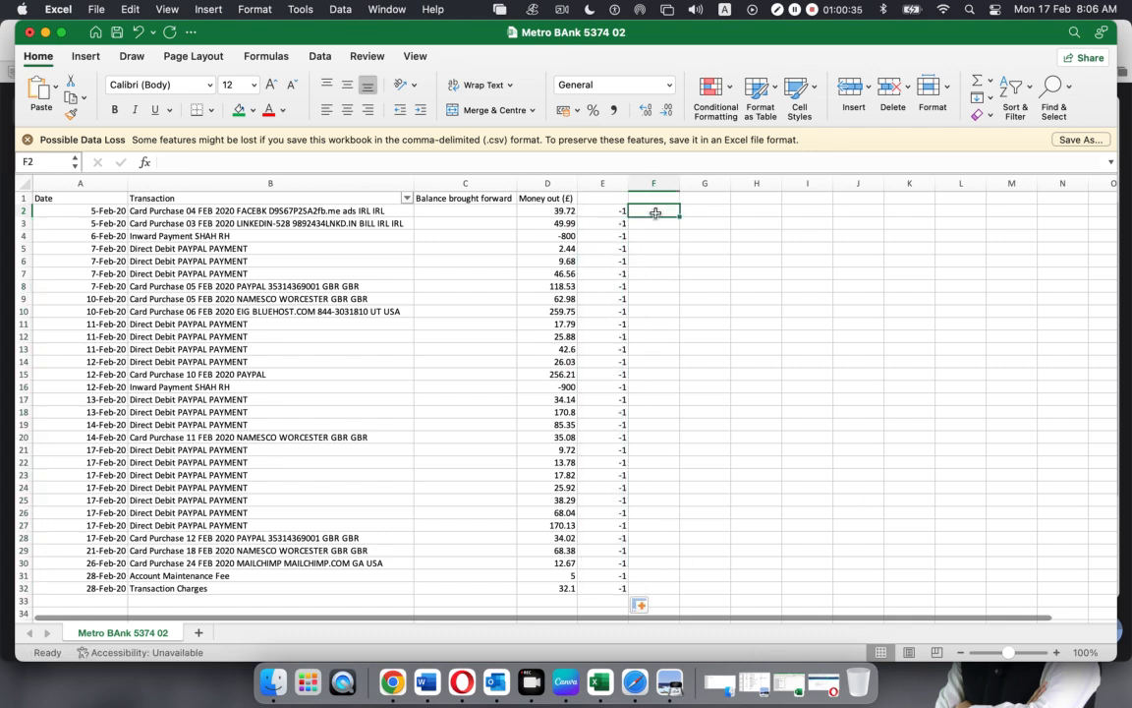
type("=")
left_click(538, 211)
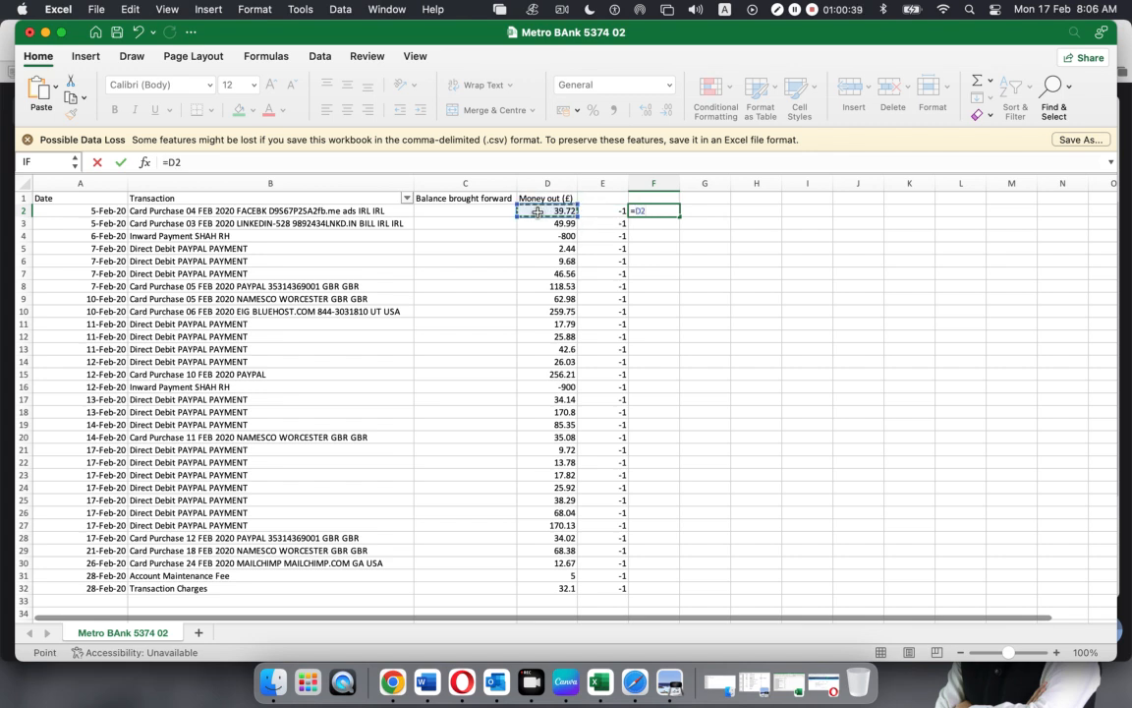
type("*")
left_click(617, 211)
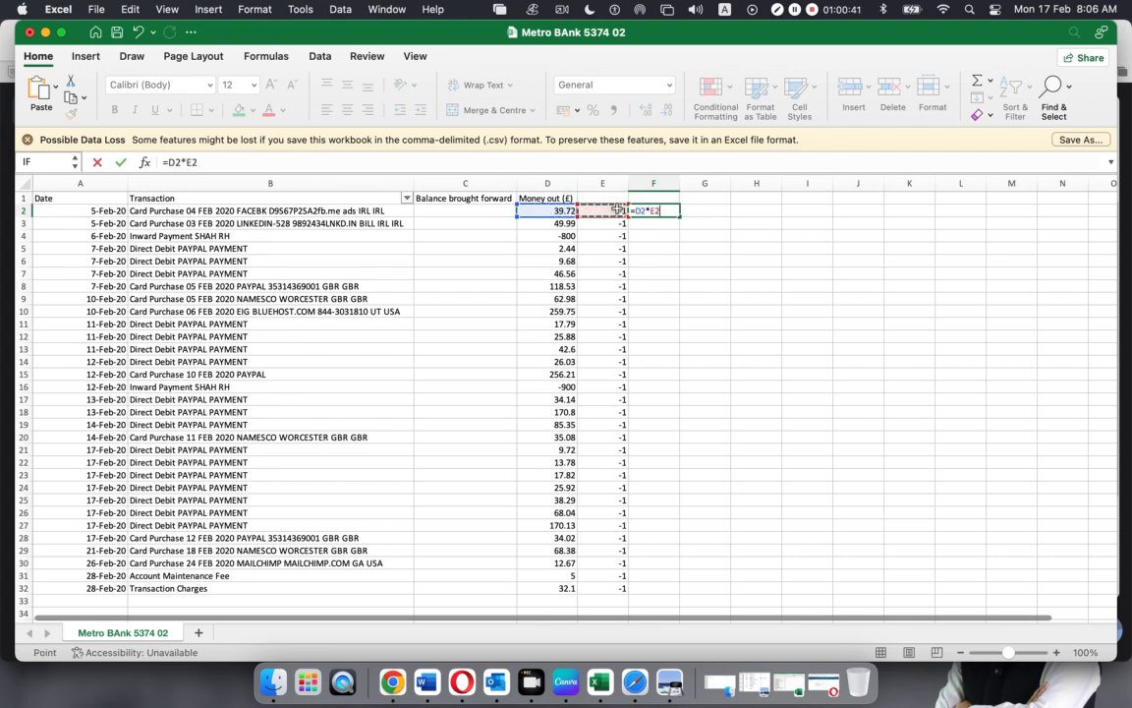
key("Return")
left_click(662, 210)
left_click_drag(679, 215, 679, 586)
left_click(832, 386)
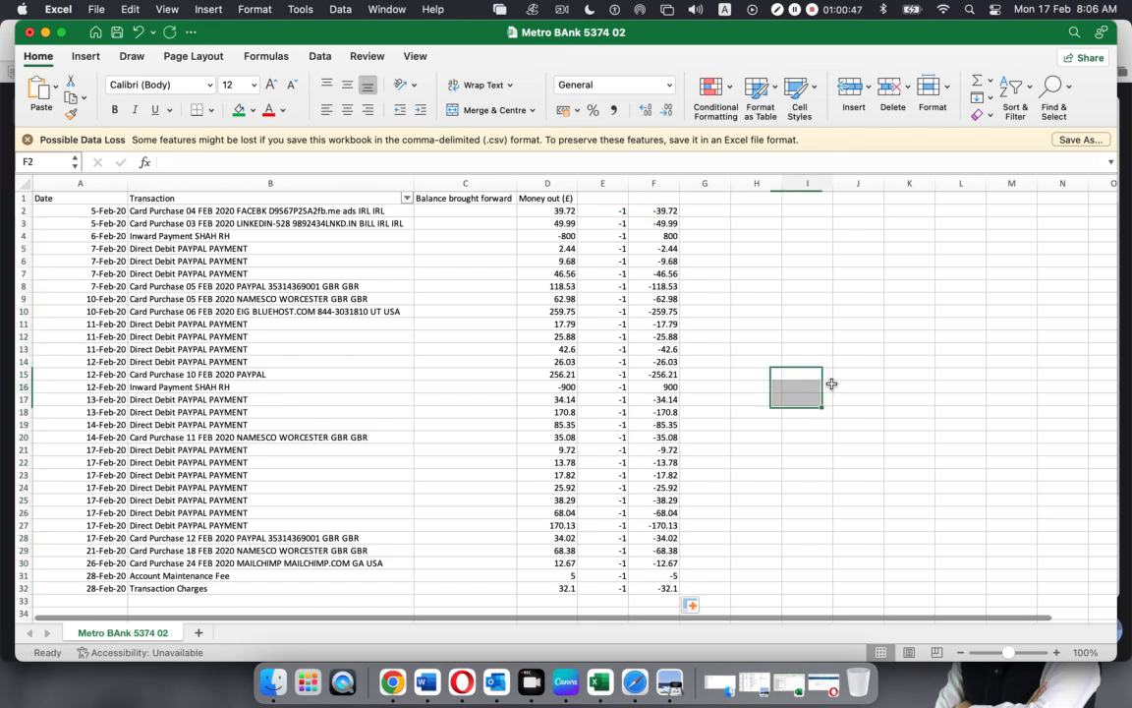
left_click(647, 236)
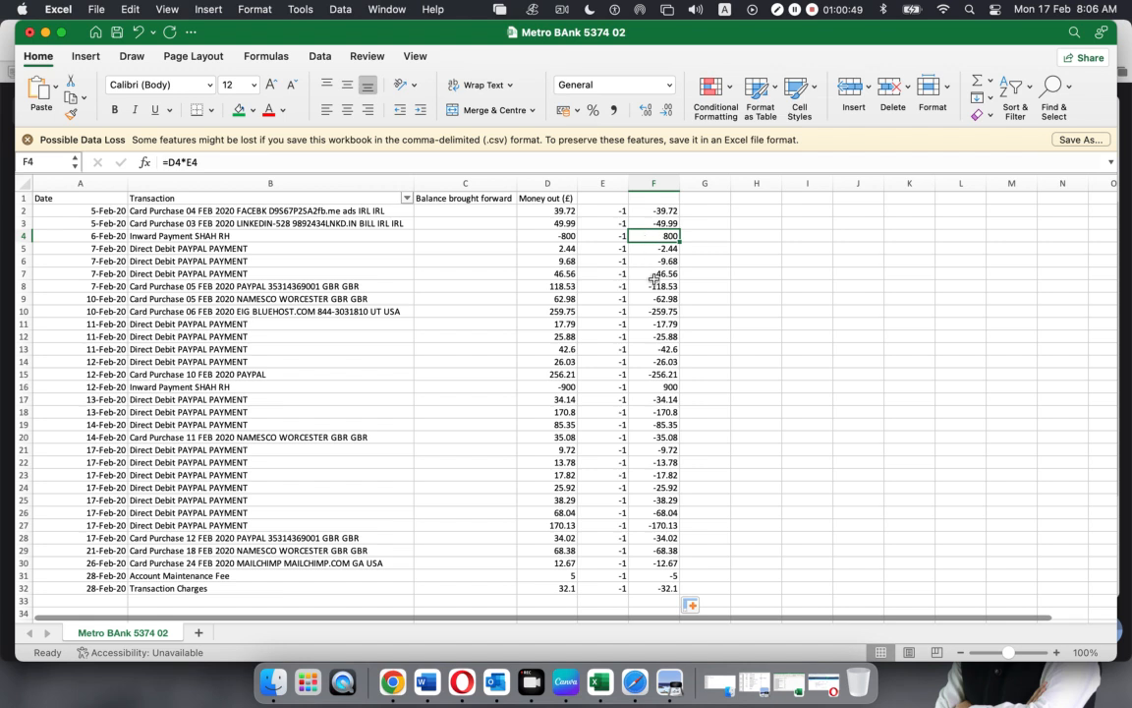
left_click(651, 389)
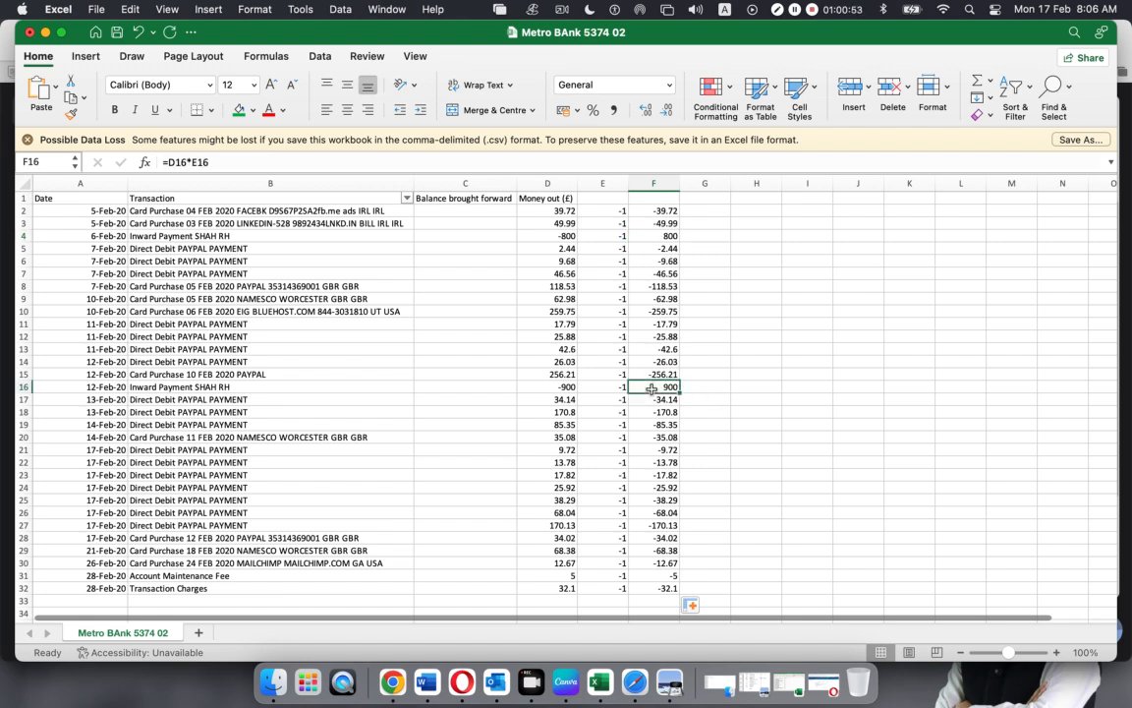
left_click(755, 248)
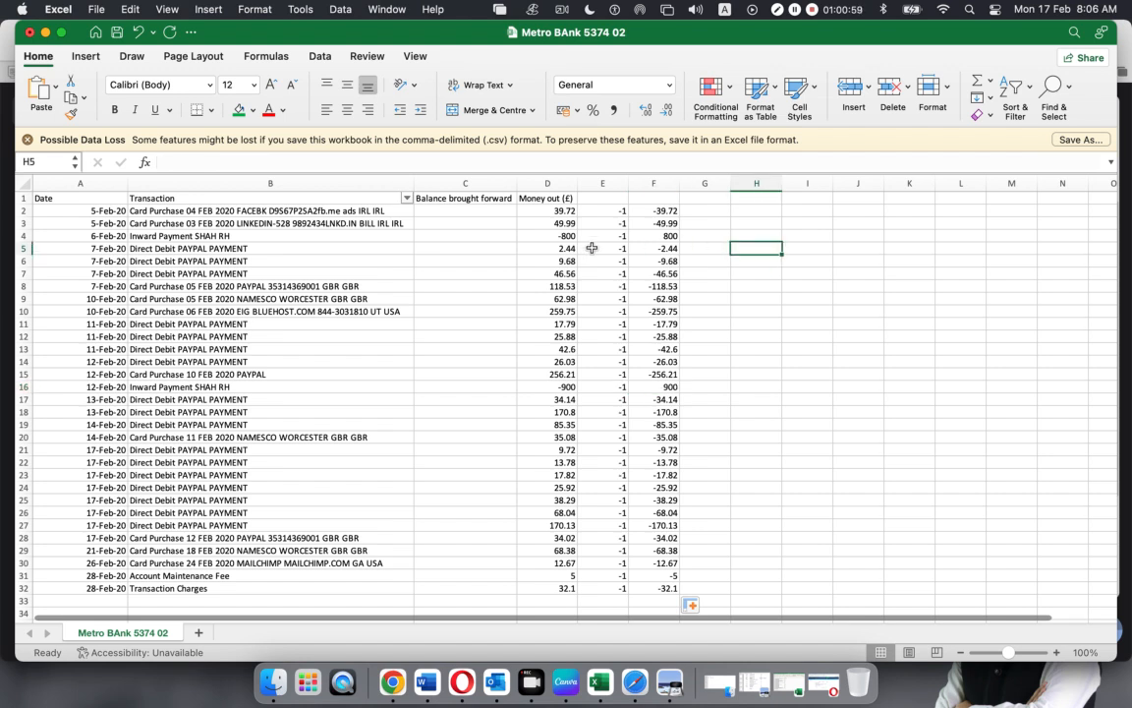
Compare the original -800 in D4 with the reversed 800 in F4 and 900 in F16
left_click_drag(657, 212, 672, 300)
left_click(820, 300)
left_click(567, 237)
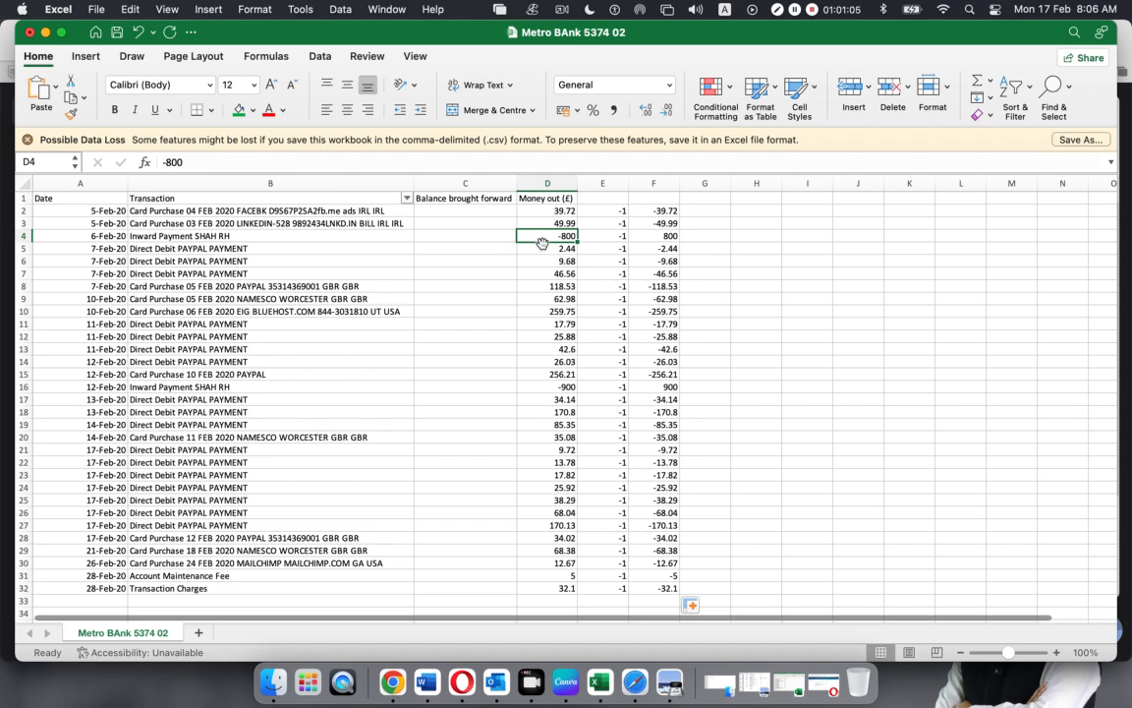
left_click(644, 236)
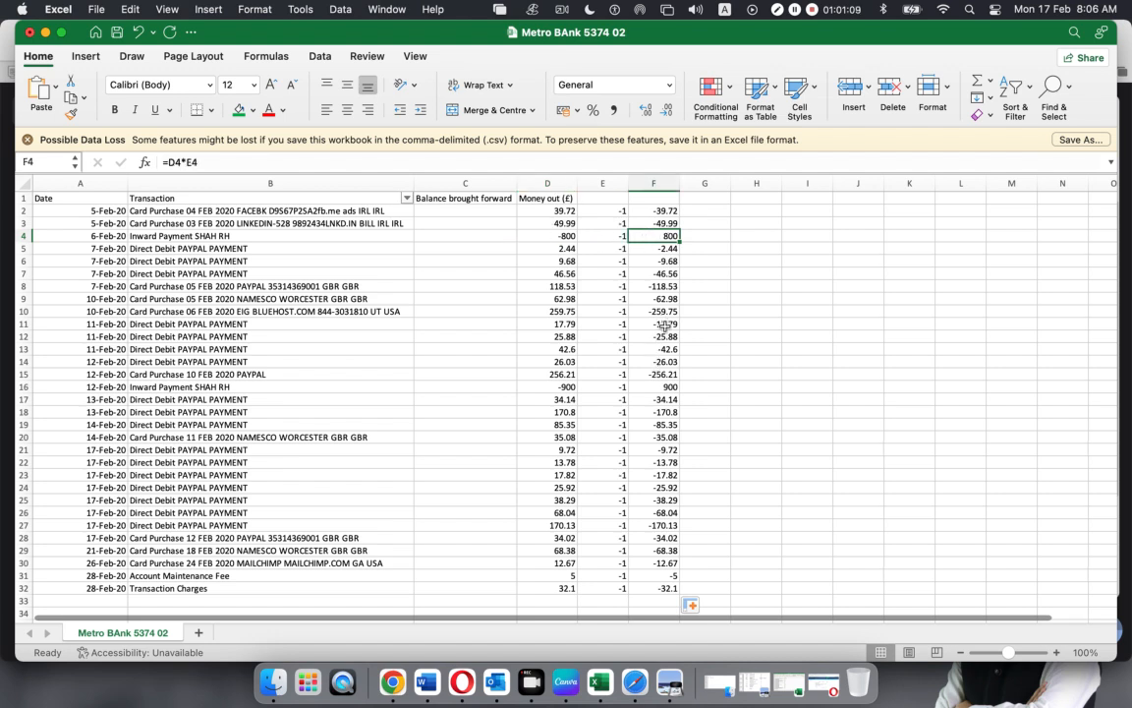
left_click(656, 389)
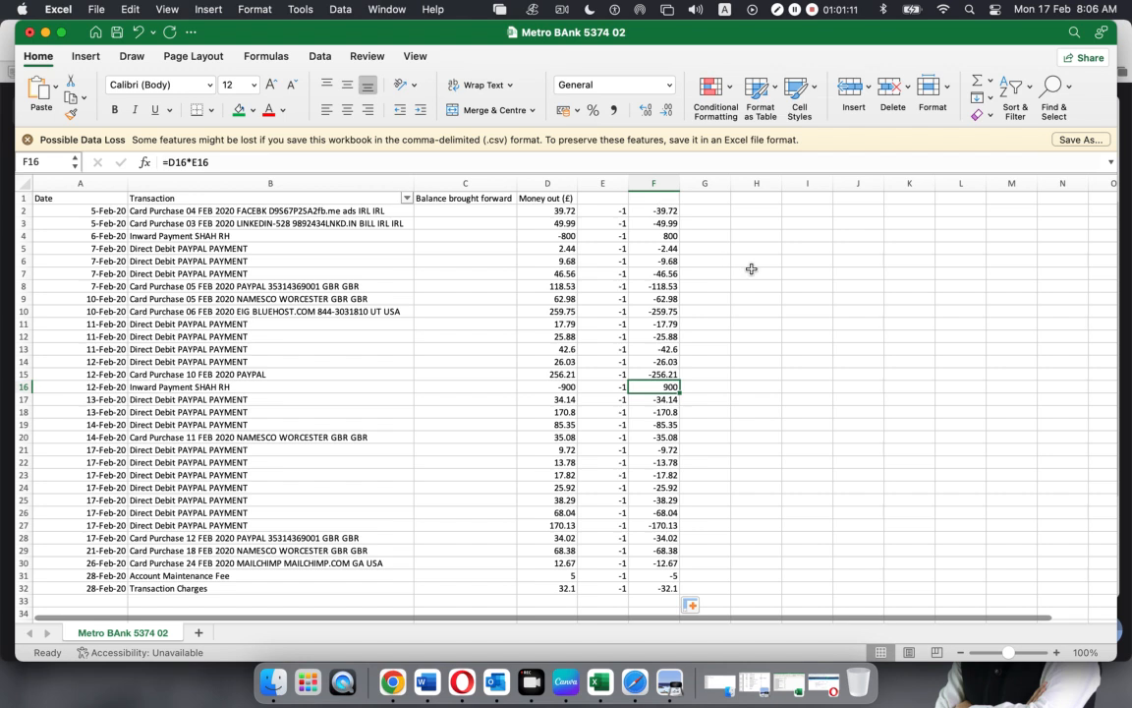
Paste the column F amounts back as plain values and spot-check F2, F4 and F7
left_click_drag(655, 210, 663, 587)
key("super+c")
right_click(648, 214)
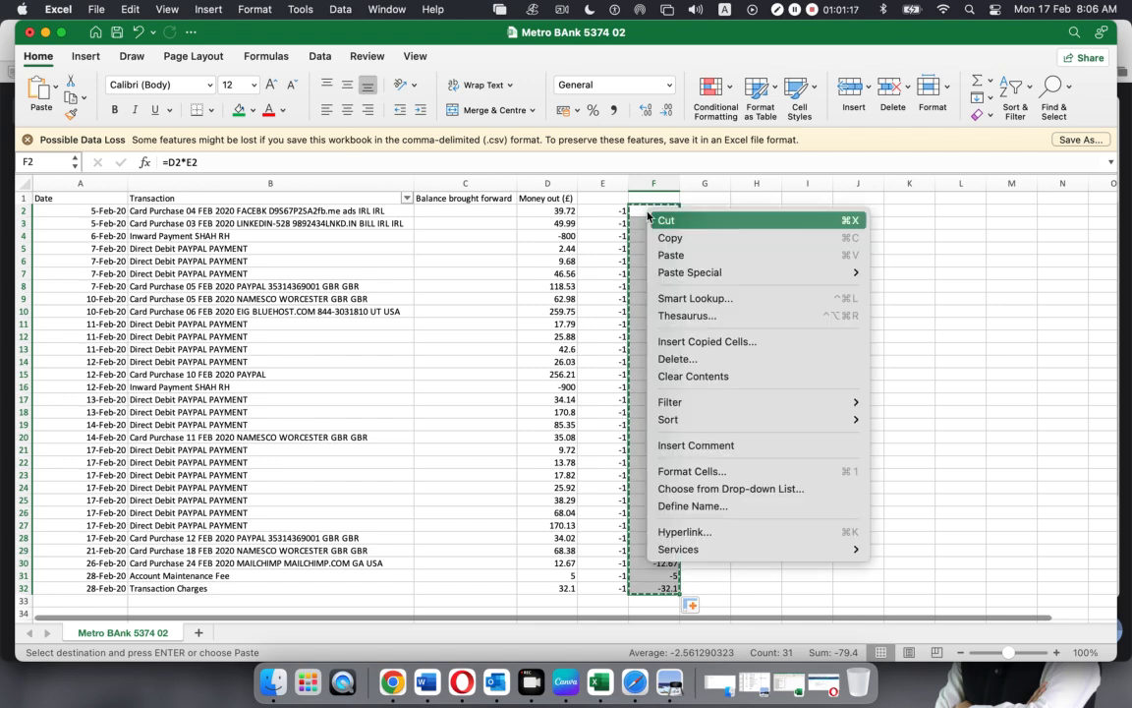
mouse_move(678, 272)
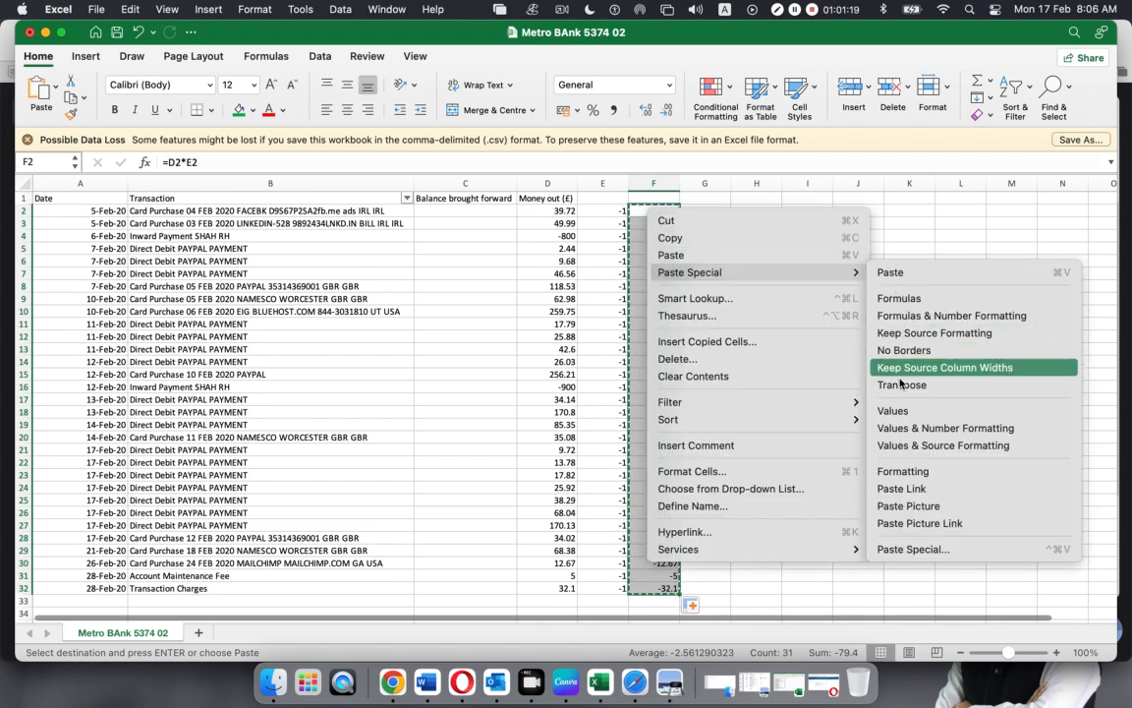
left_click(895, 411)
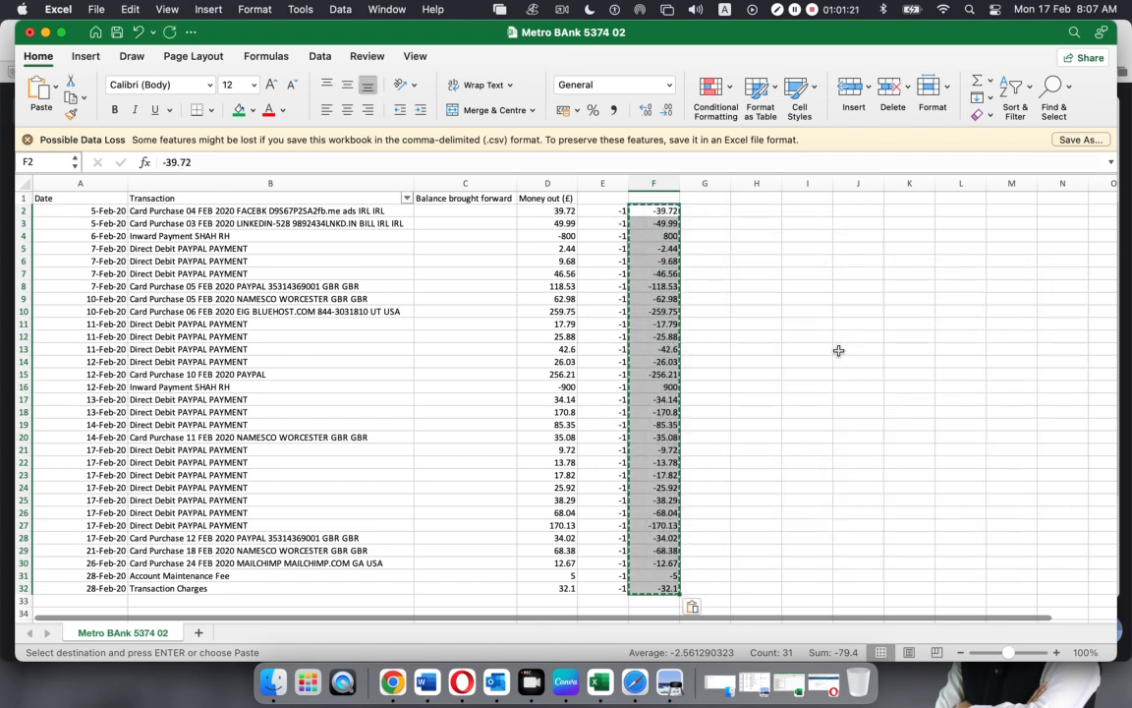
left_click(792, 301)
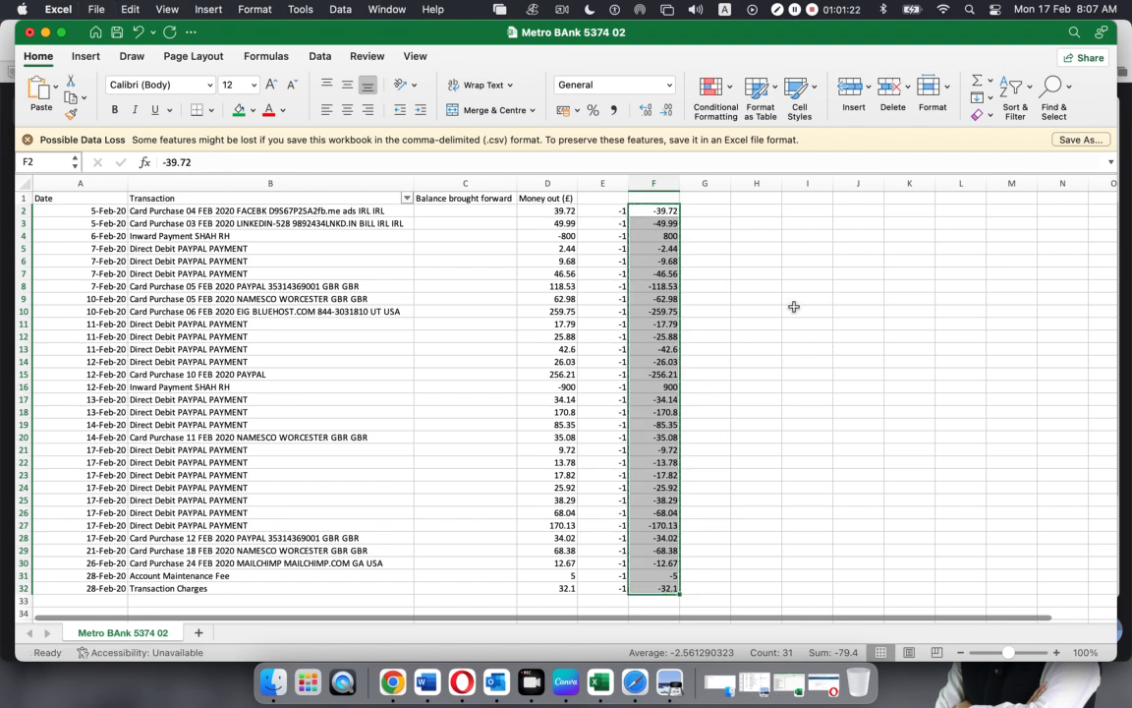
left_click(653, 215)
left_click(648, 239)
left_click(654, 275)
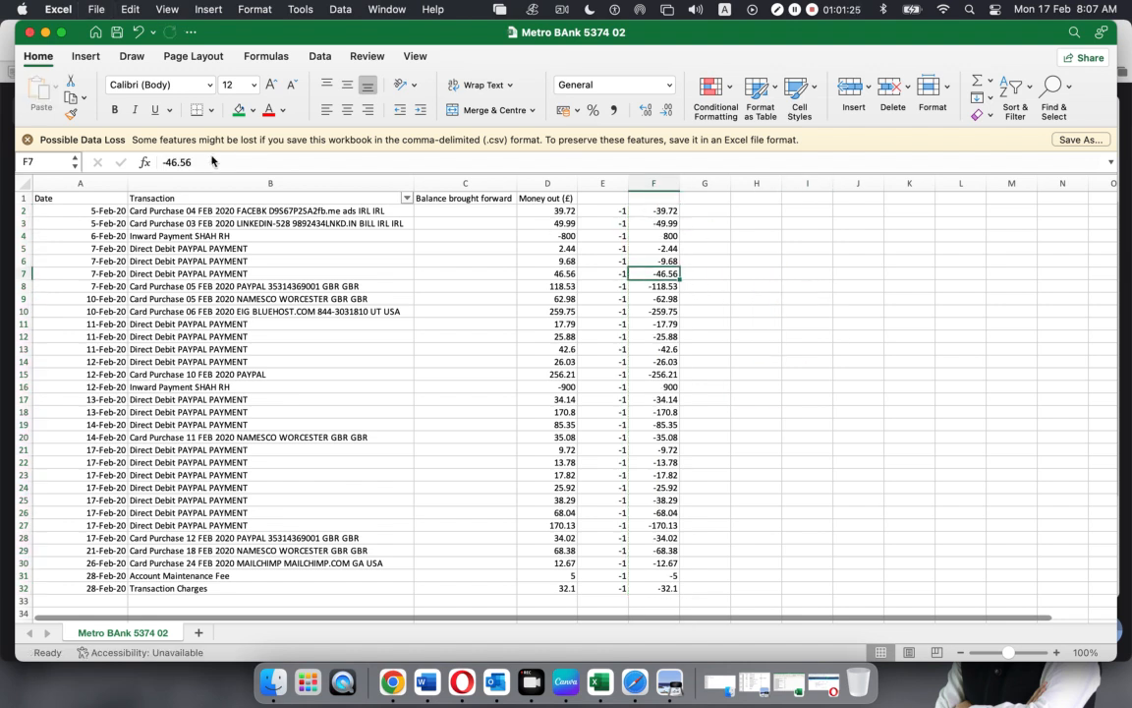
Start a new formula with = in column F and move the cursor with the arrow keys
type("=")
left_click(659, 312)
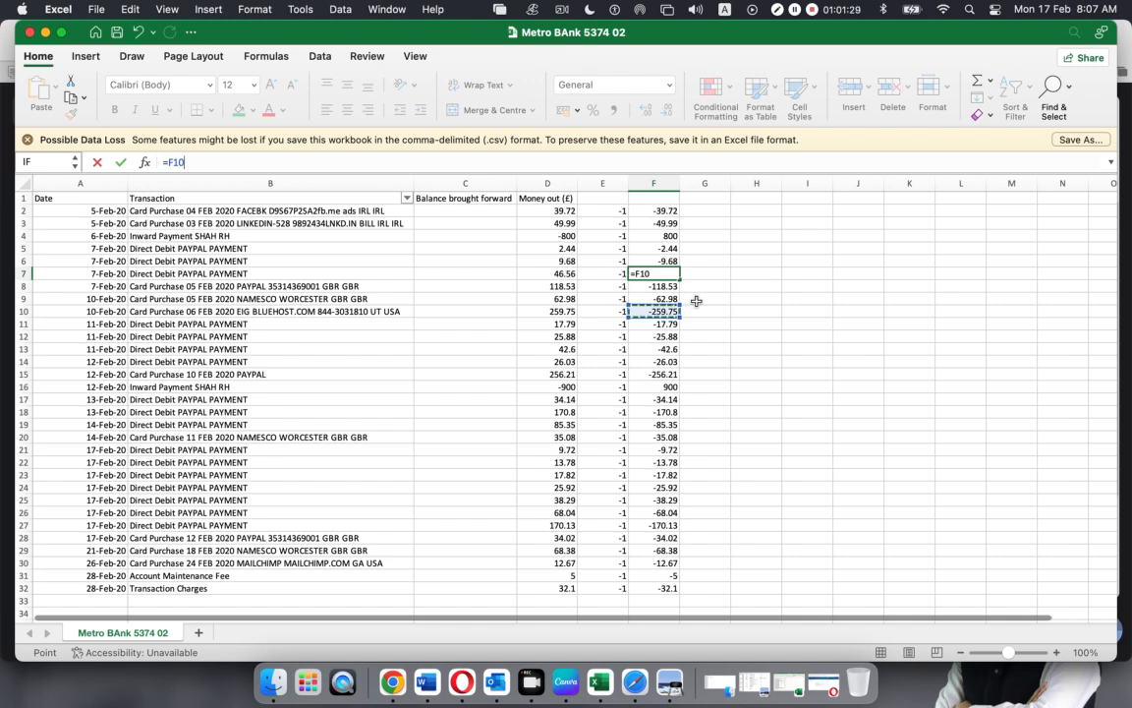
key("Up")
key("Right")
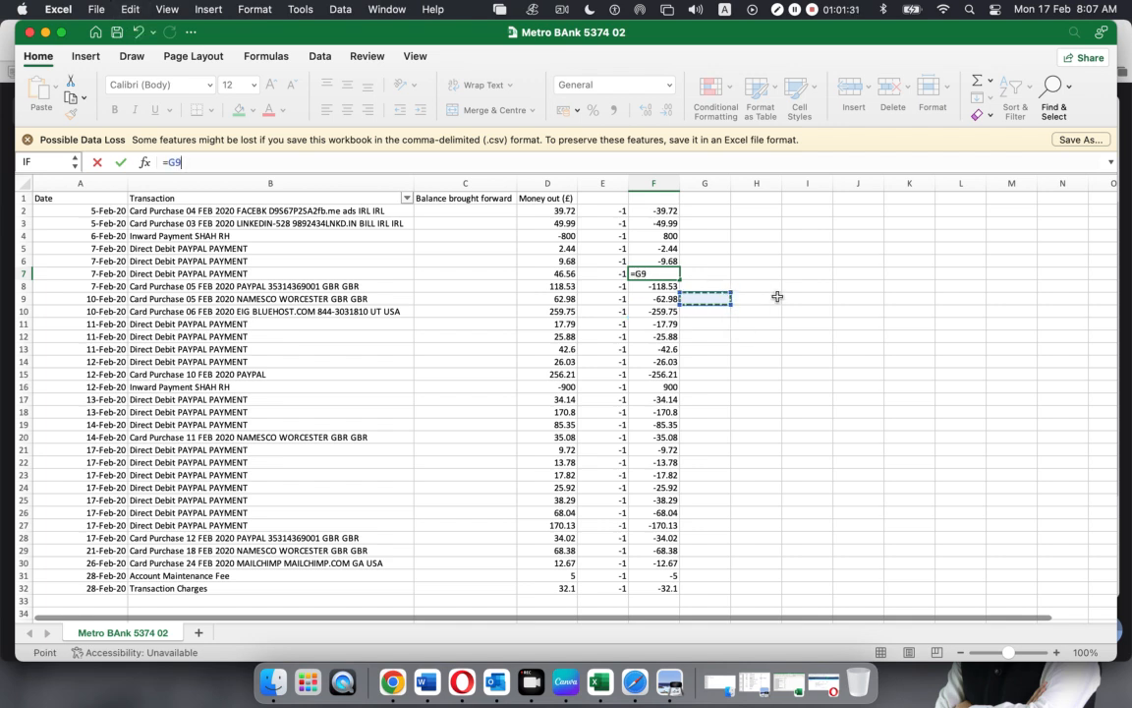
Cancel the stray formula so F7 keeps its original -46.56
key("super+z")
left_click(768, 297)
key("Return")
left_click(773, 298)
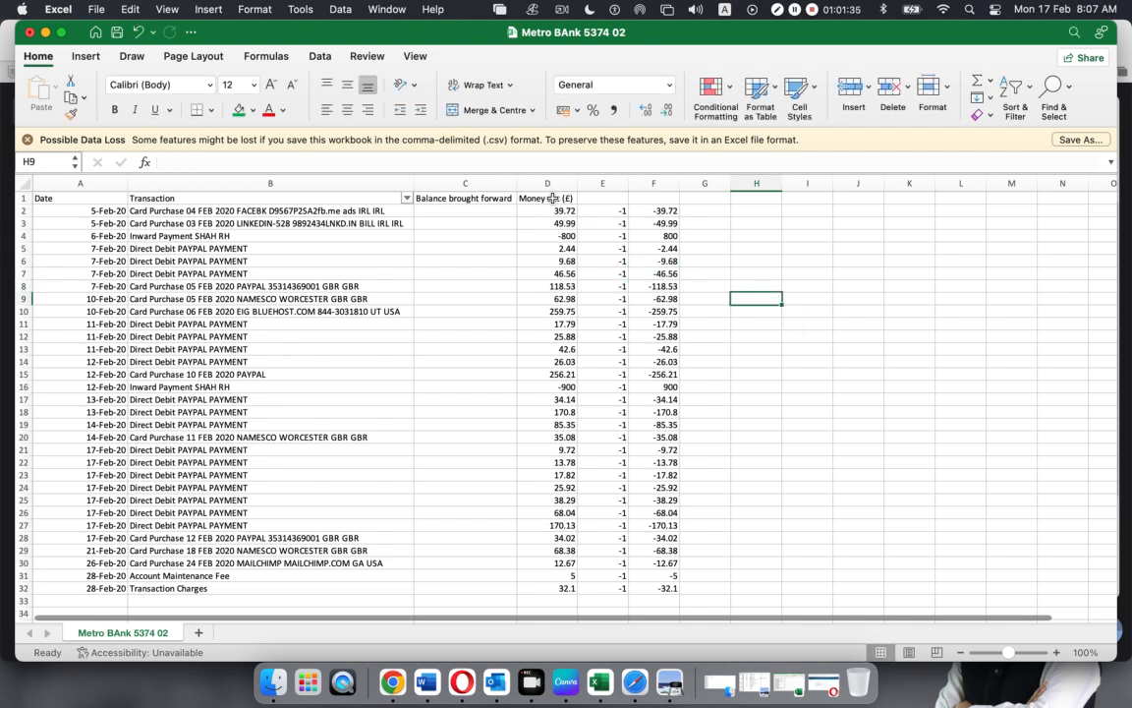
Delete the original Money out and multiplier columns D and E
left_click_drag(550, 183, 597, 177)
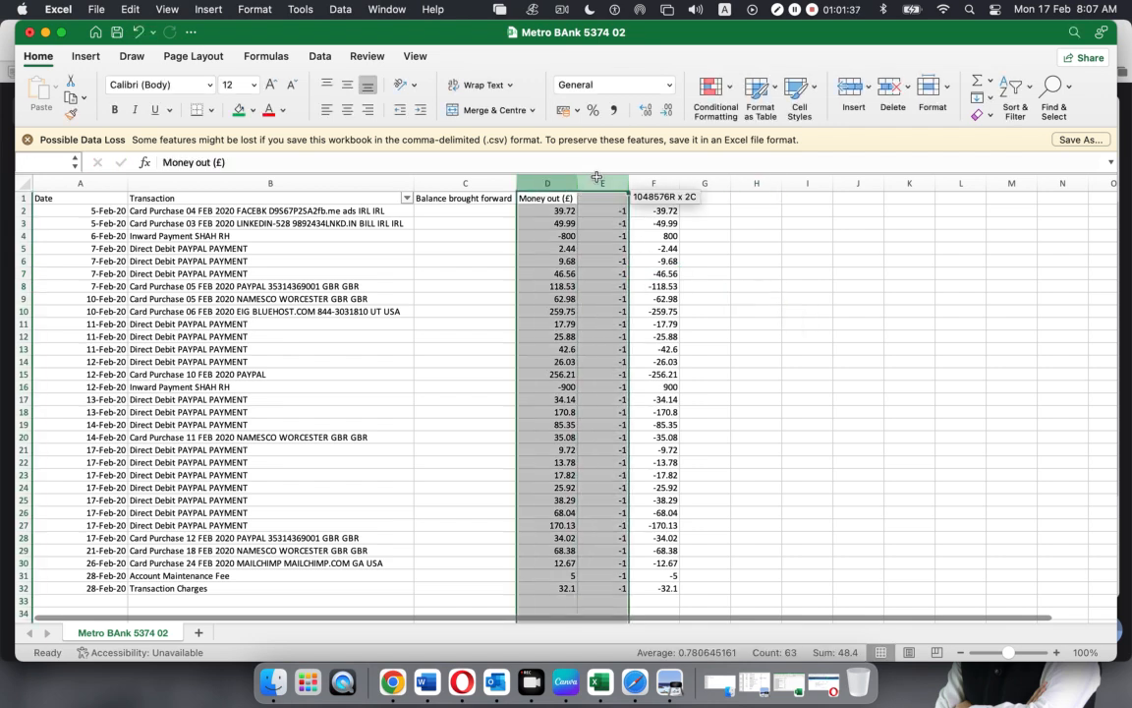
right_click(596, 180)
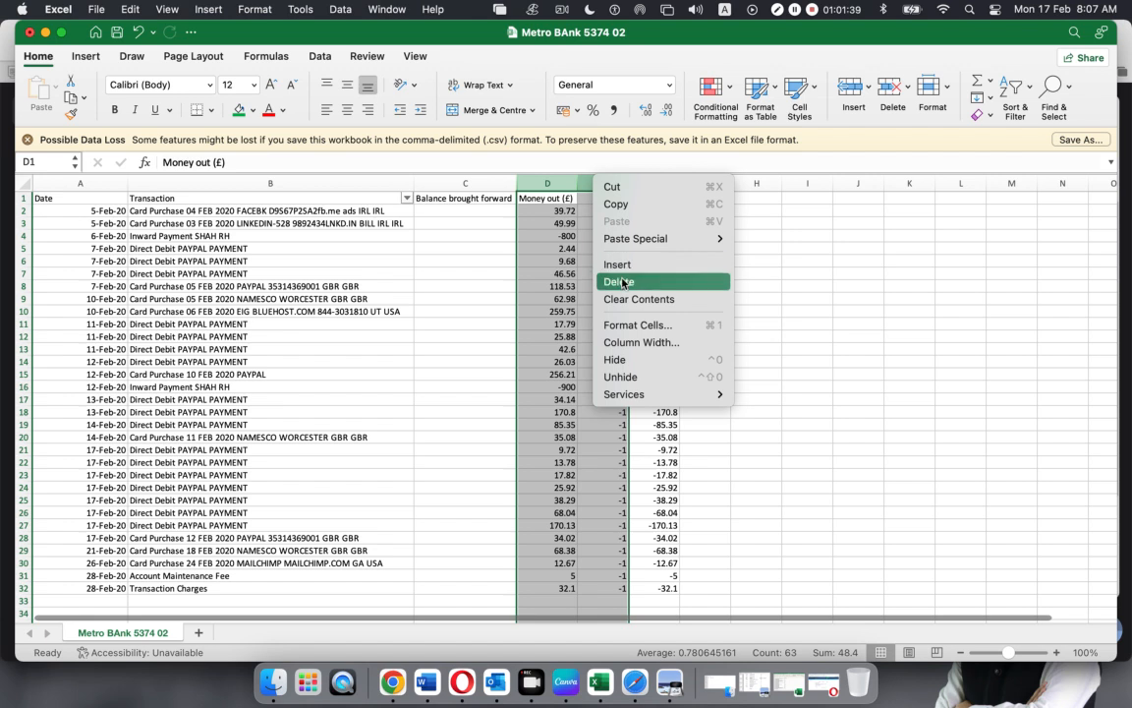
left_click(621, 282)
Rename the headers to Amount in D1 and Description for the Transaction column
left_click(558, 200)
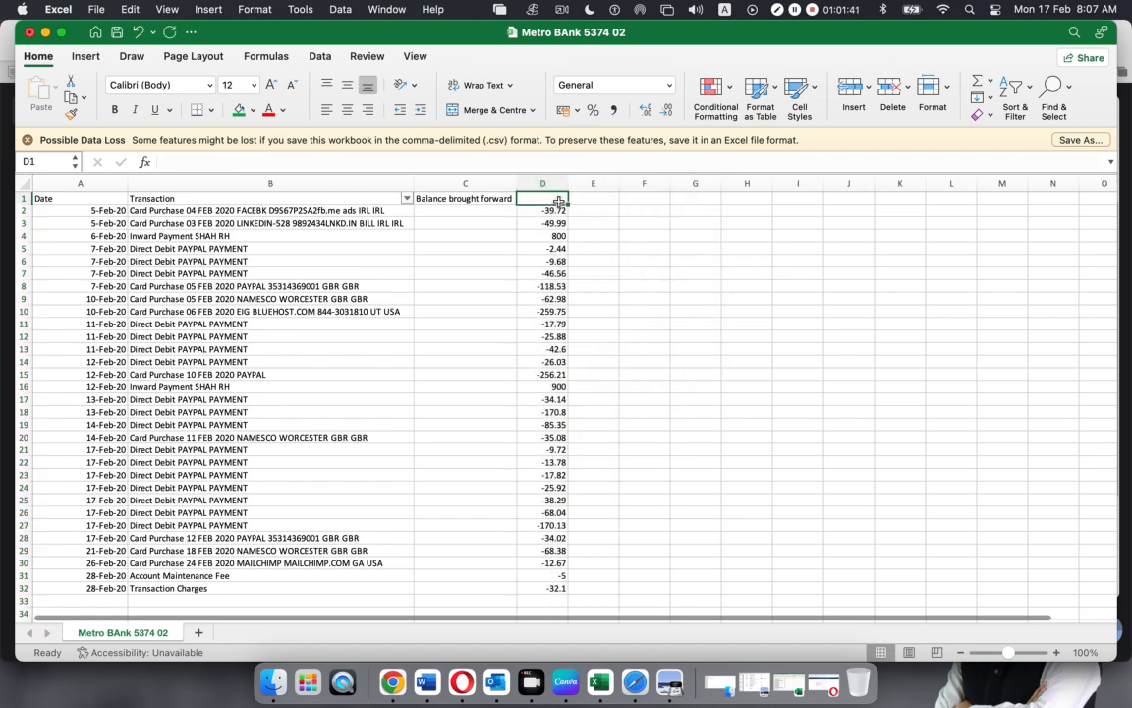
type("Amo")
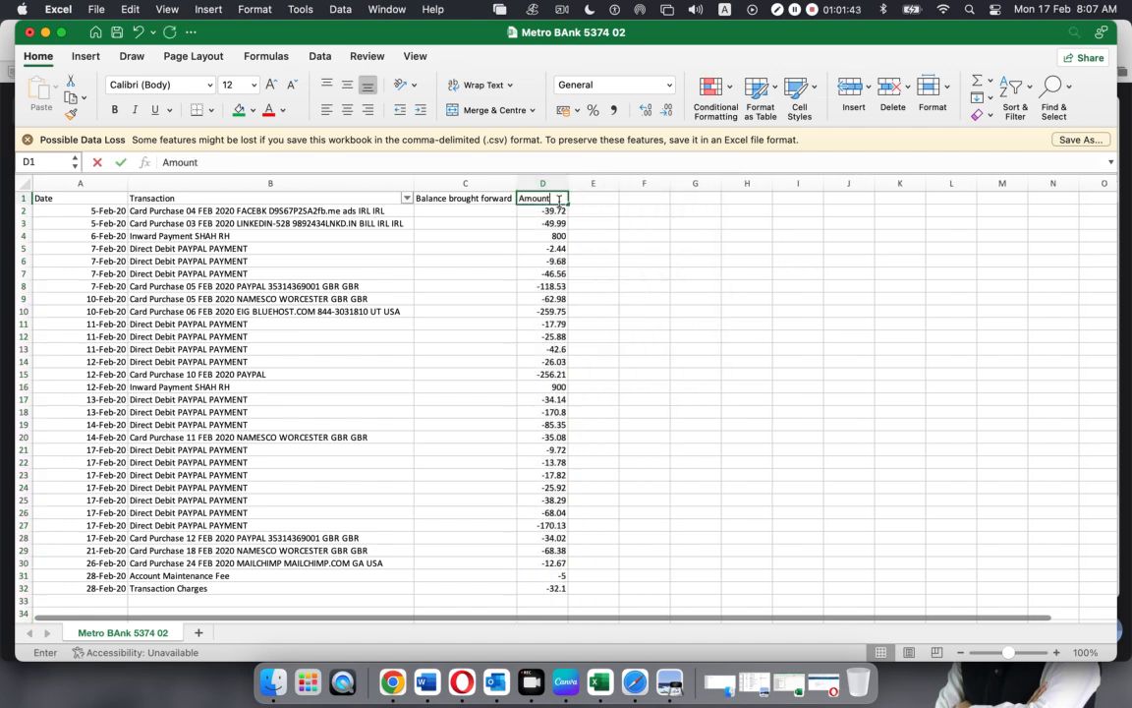
type("unt")
left_click(737, 305)
left_click(154, 197)
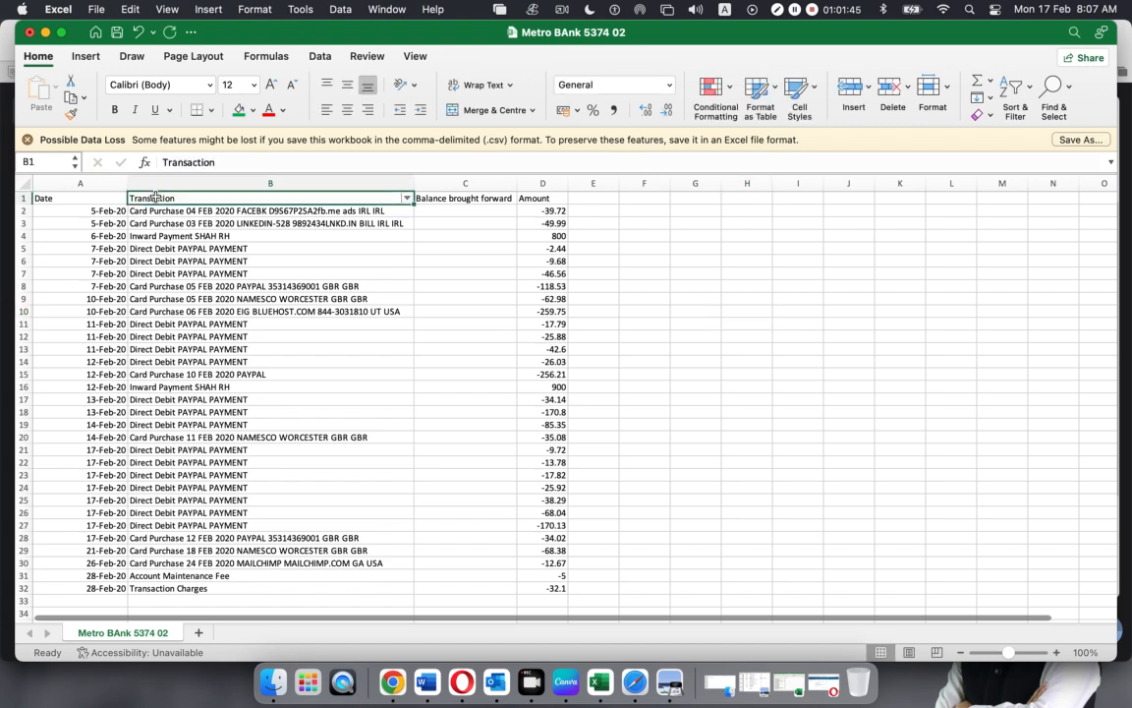
type("De")
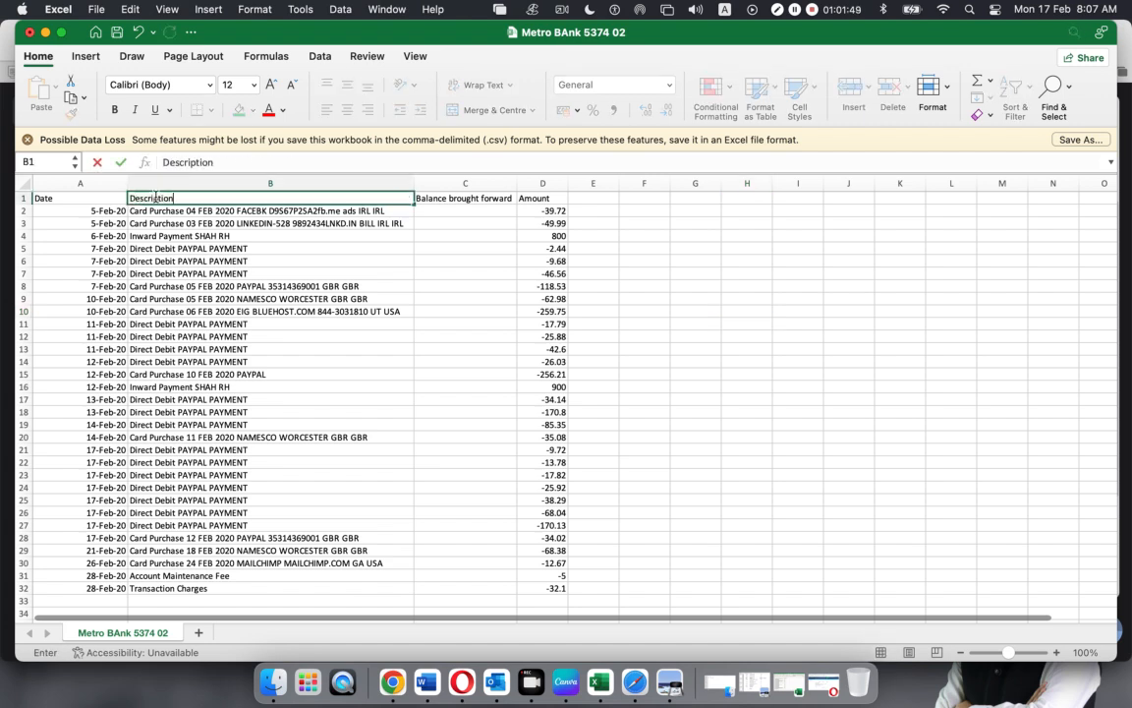
type("scription")
left_click(665, 337)
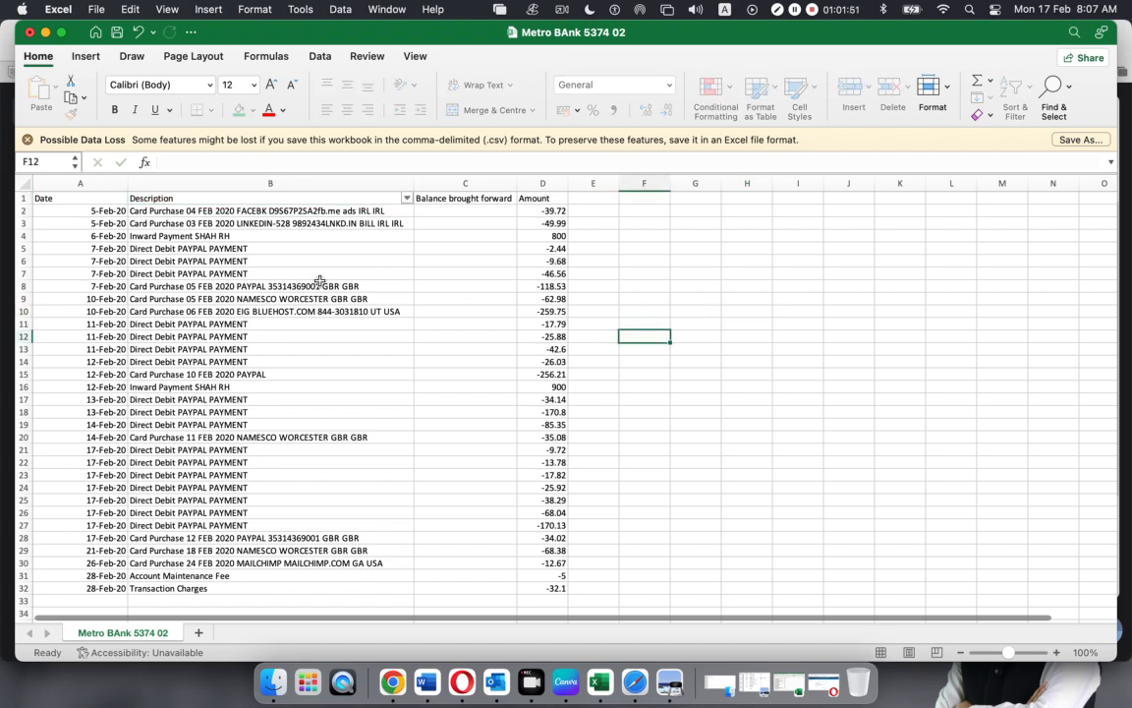
left_click(85, 197)
left_click(310, 197)
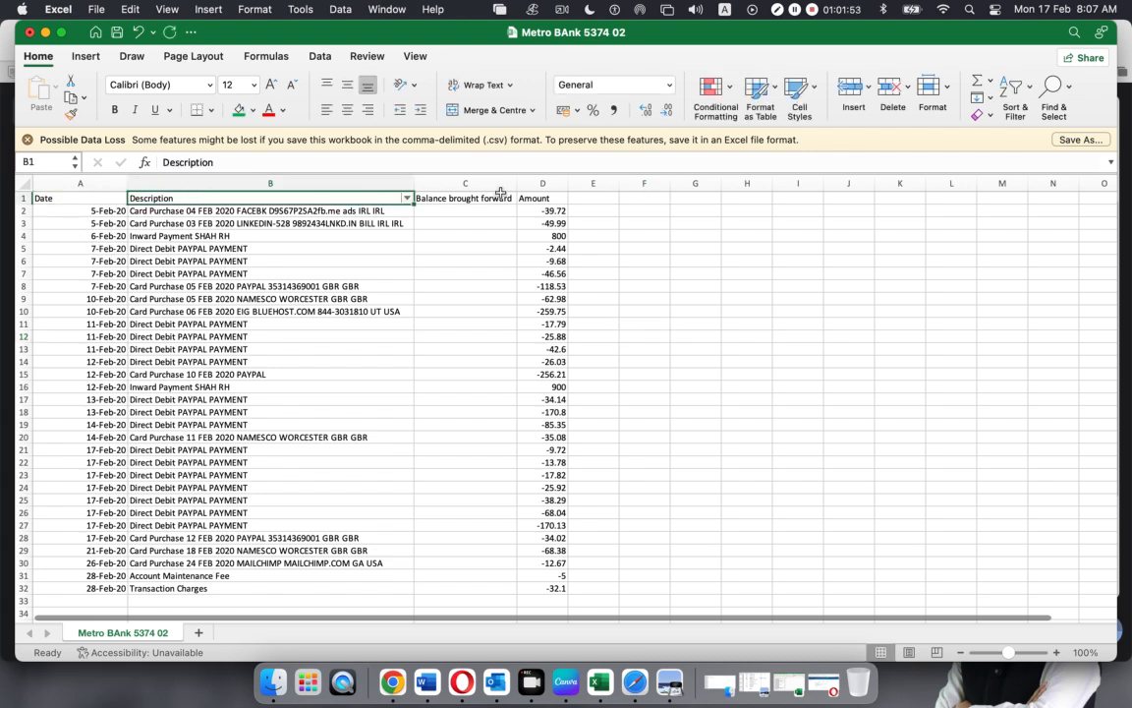
Delete column C, Balance brought forward
left_click(455, 181)
right_click(455, 183)
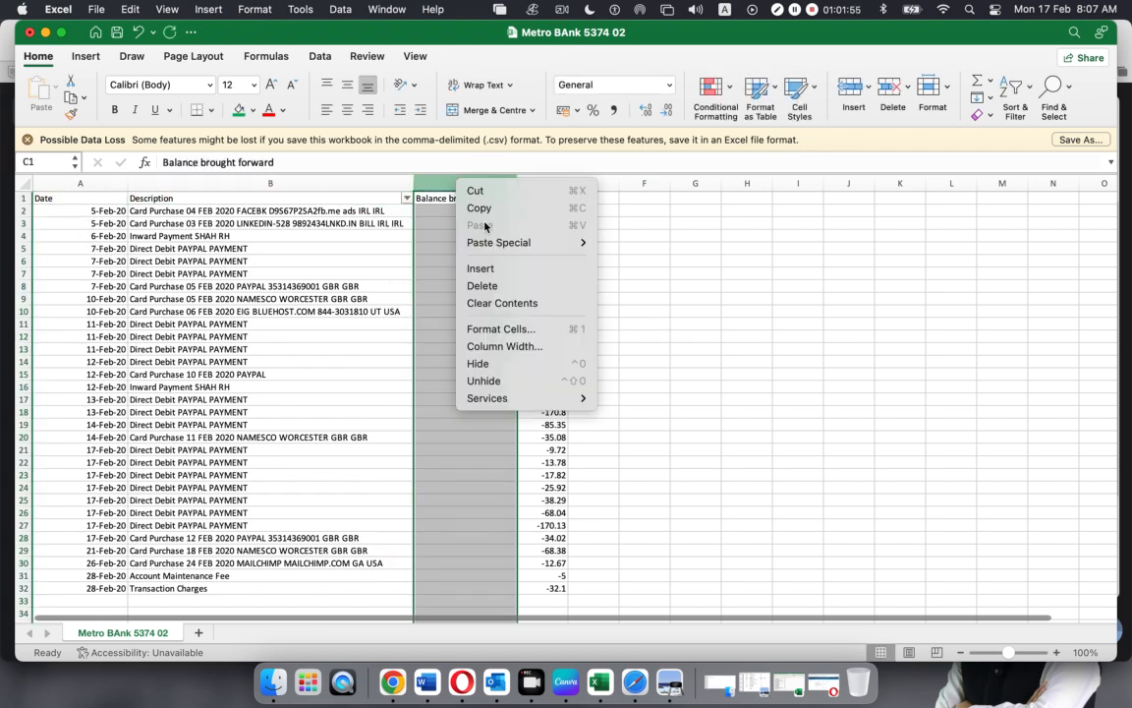
left_click(694, 263)
left_click(700, 260)
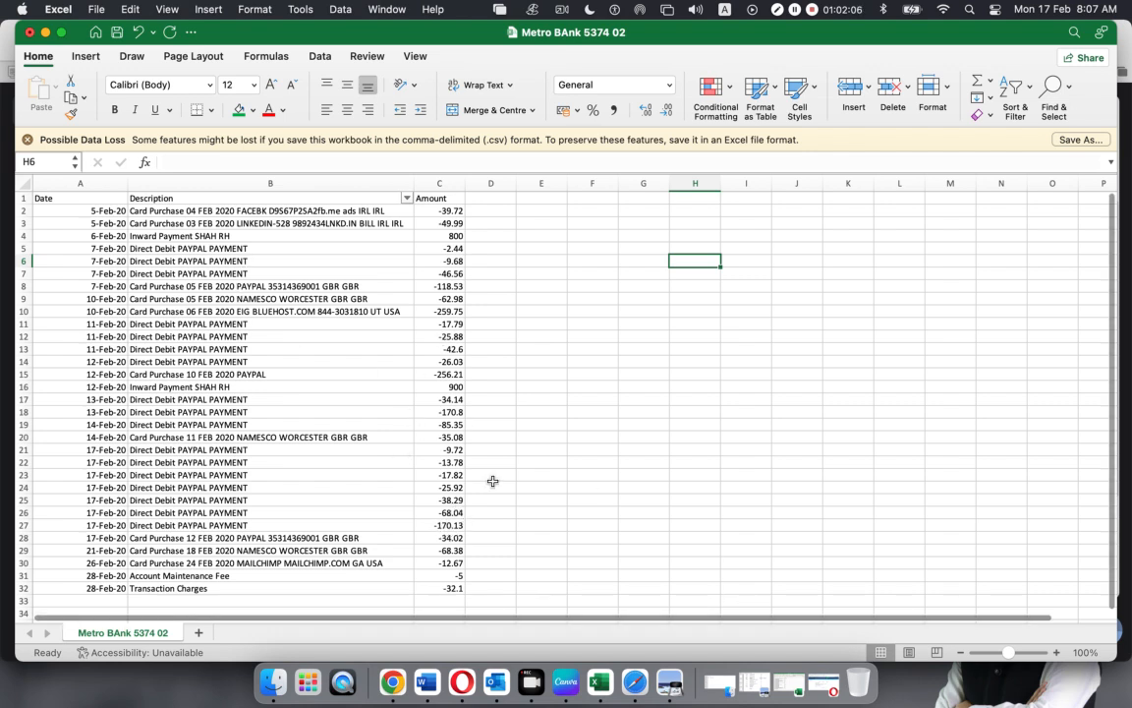
Close the original Metro Bank 5374 workbook without saving its changes
left_click(786, 680)
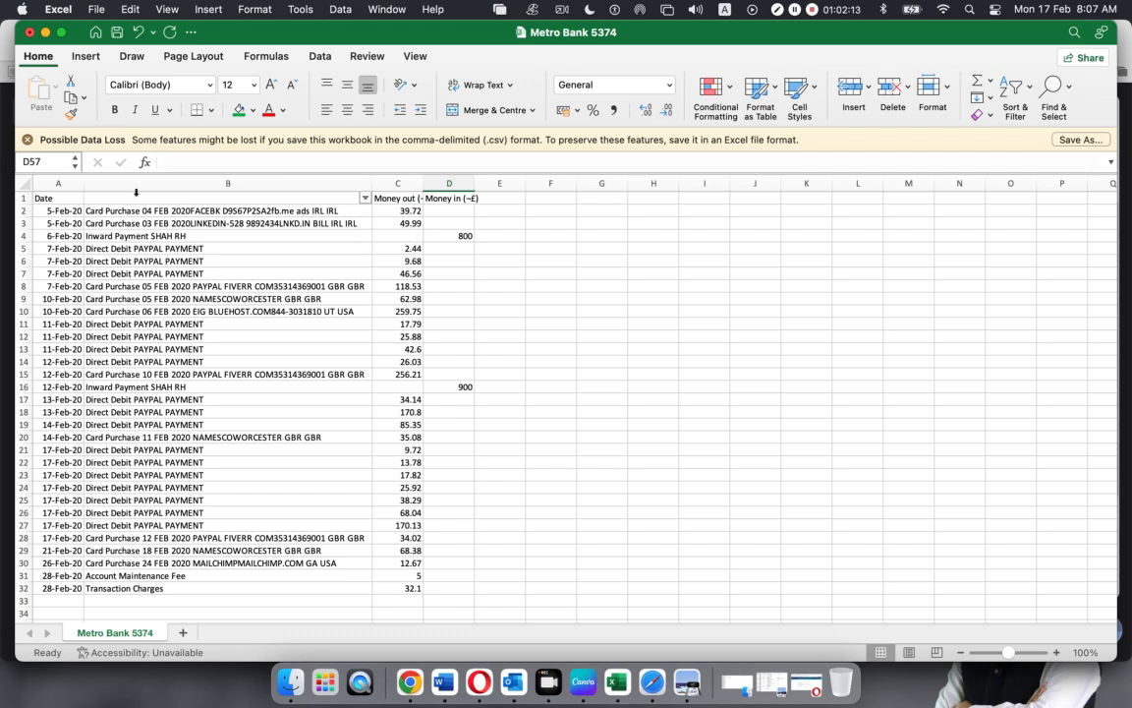
left_click(30, 33)
left_click(560, 405)
Check the column A dates, then minimize the workbook and the Meet window
left_click(643, 399)
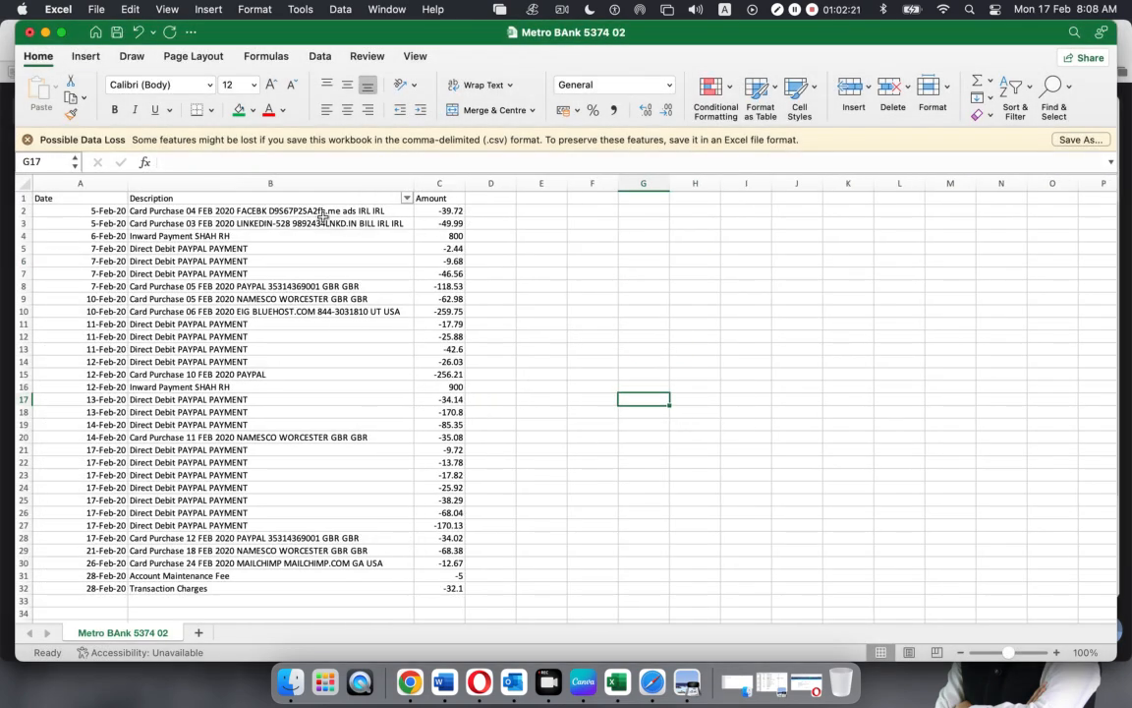
left_click_drag(64, 211, 69, 638)
left_click(294, 304)
scroll(477, 356, "down", 6)
scroll(478, 354, "up", 6)
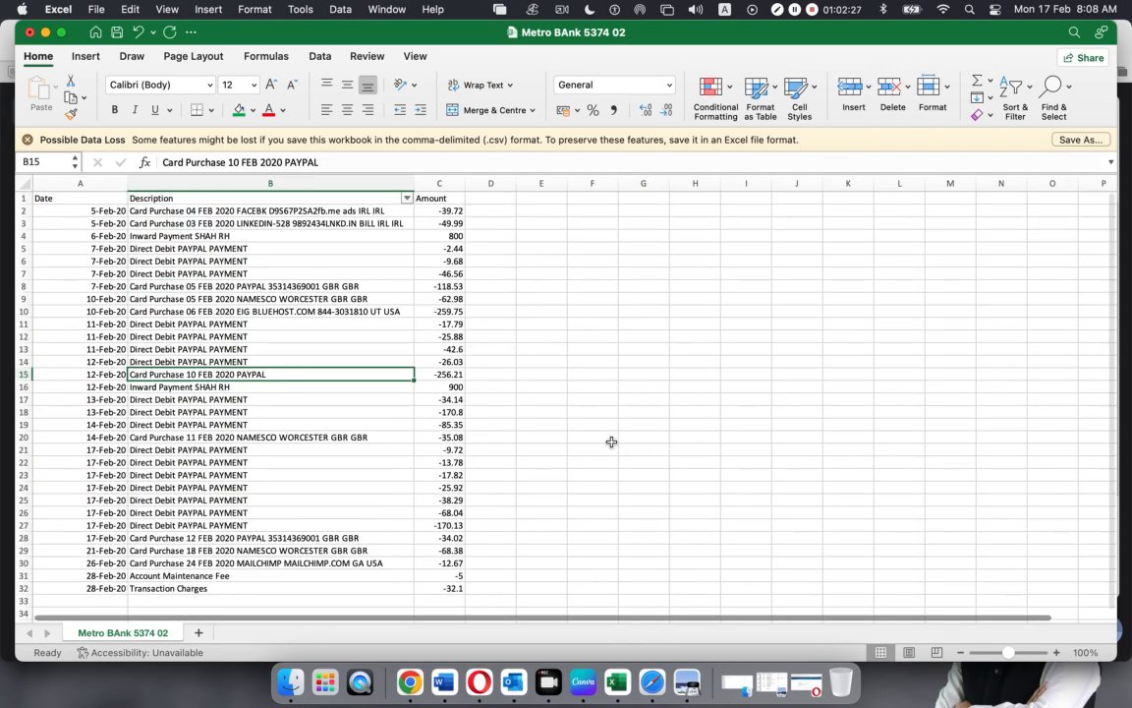
left_click(609, 439)
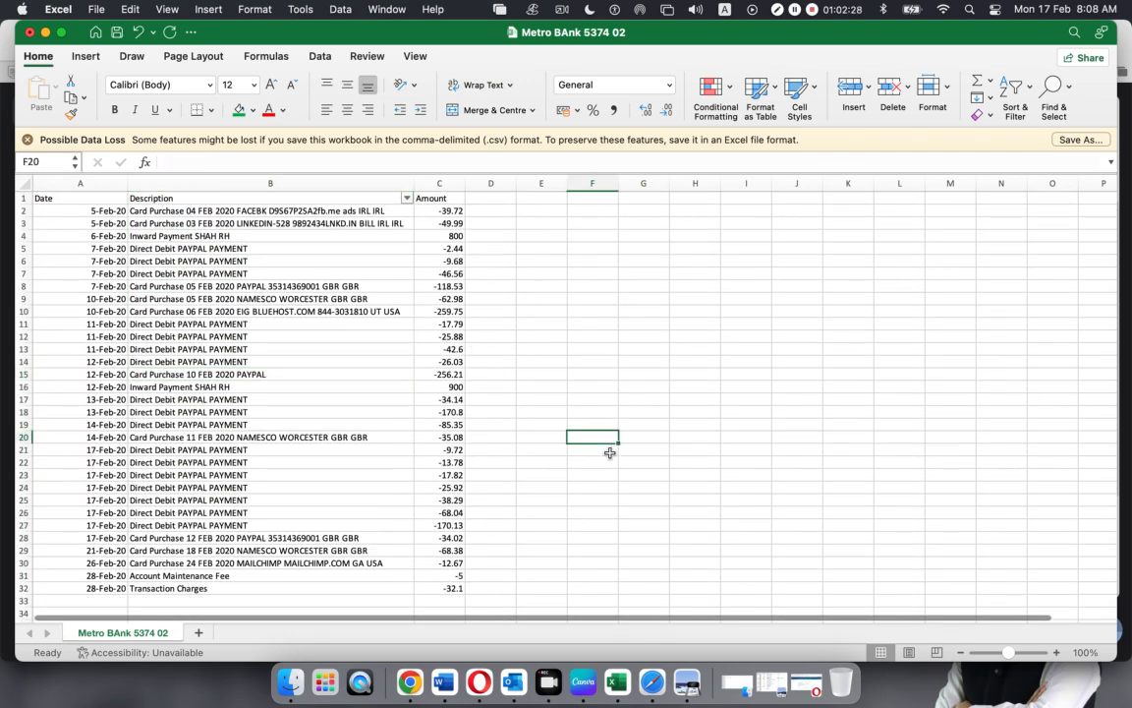
left_click(45, 32)
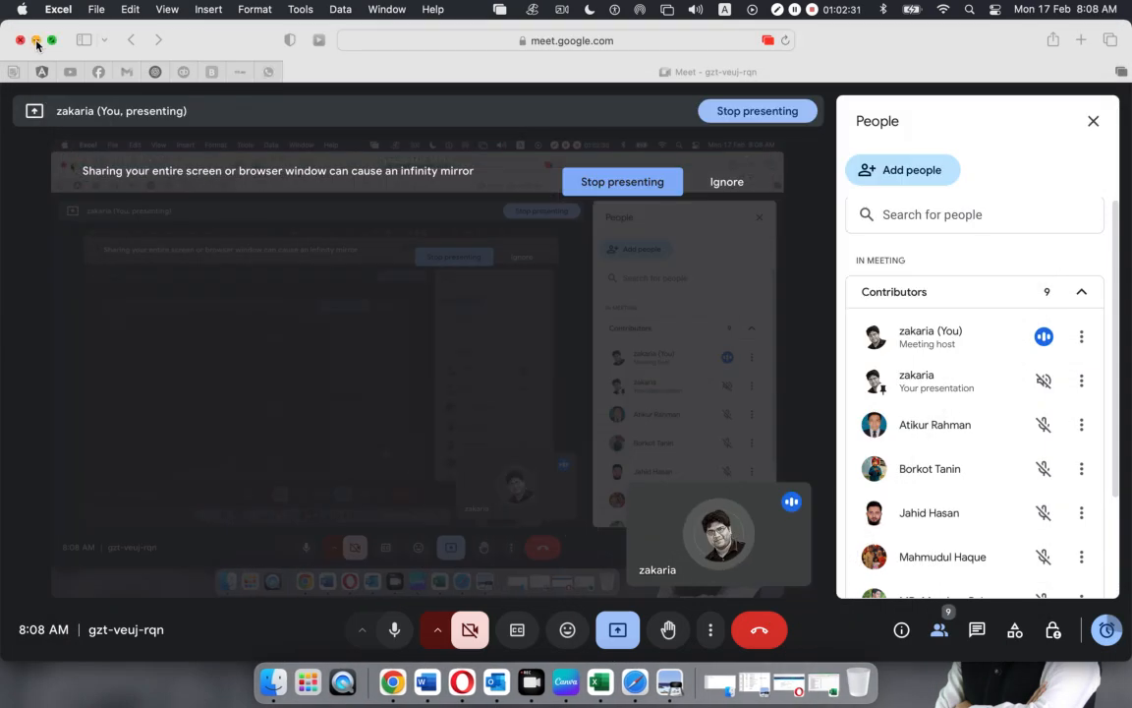
left_click(35, 40)
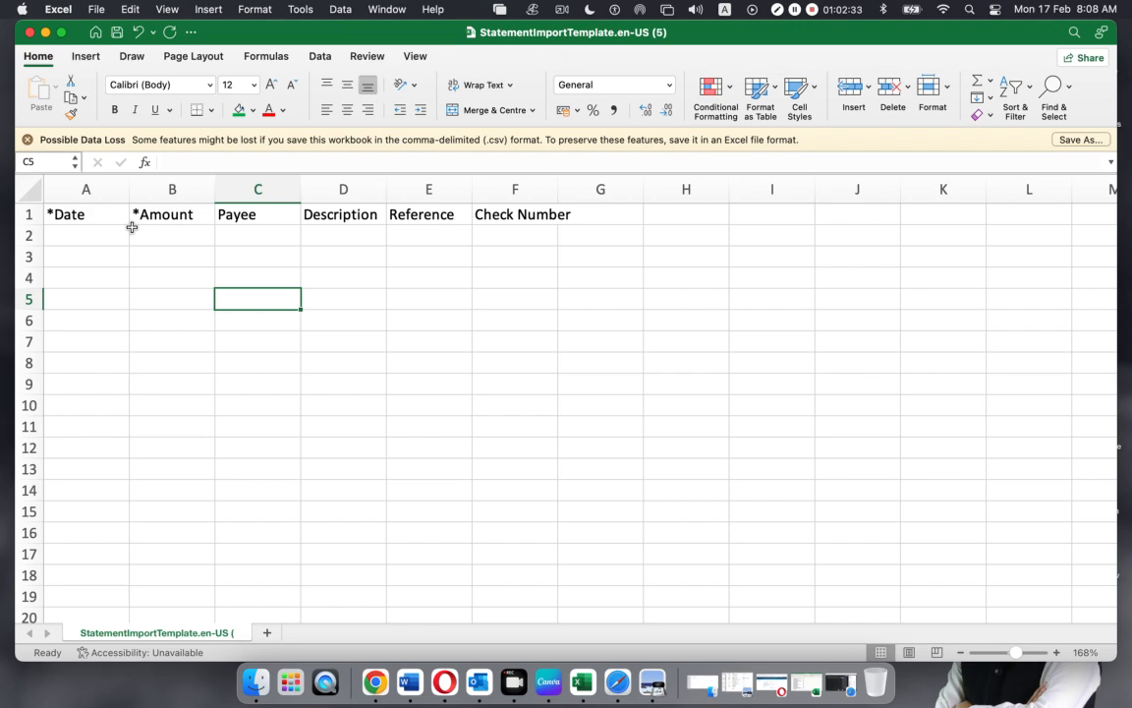
Paste the 31 amounts from column C into the template's *Amount column at B2
left_click(176, 234)
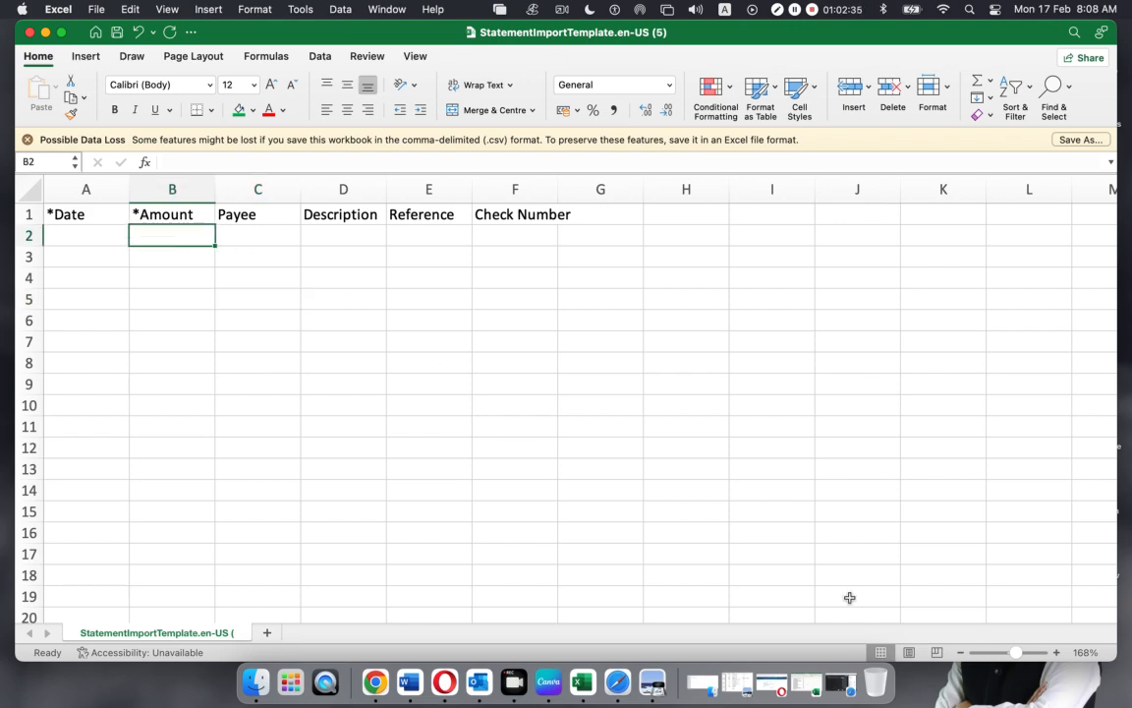
left_click(806, 682)
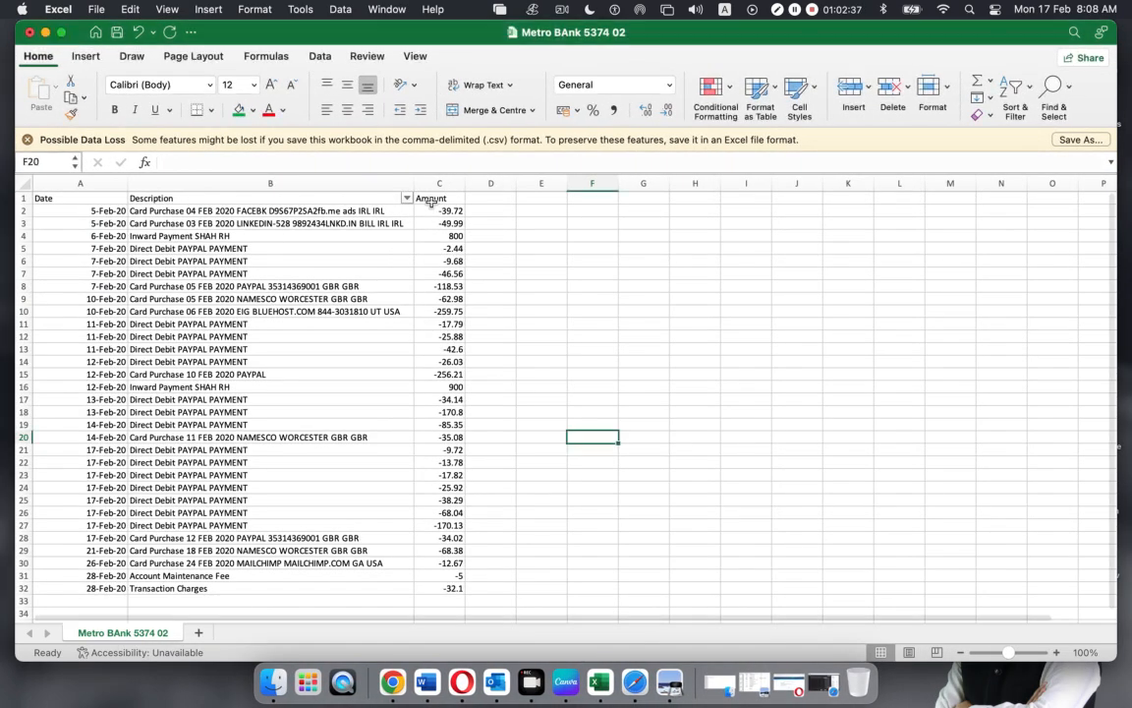
left_click_drag(433, 210, 449, 588)
key("super+c")
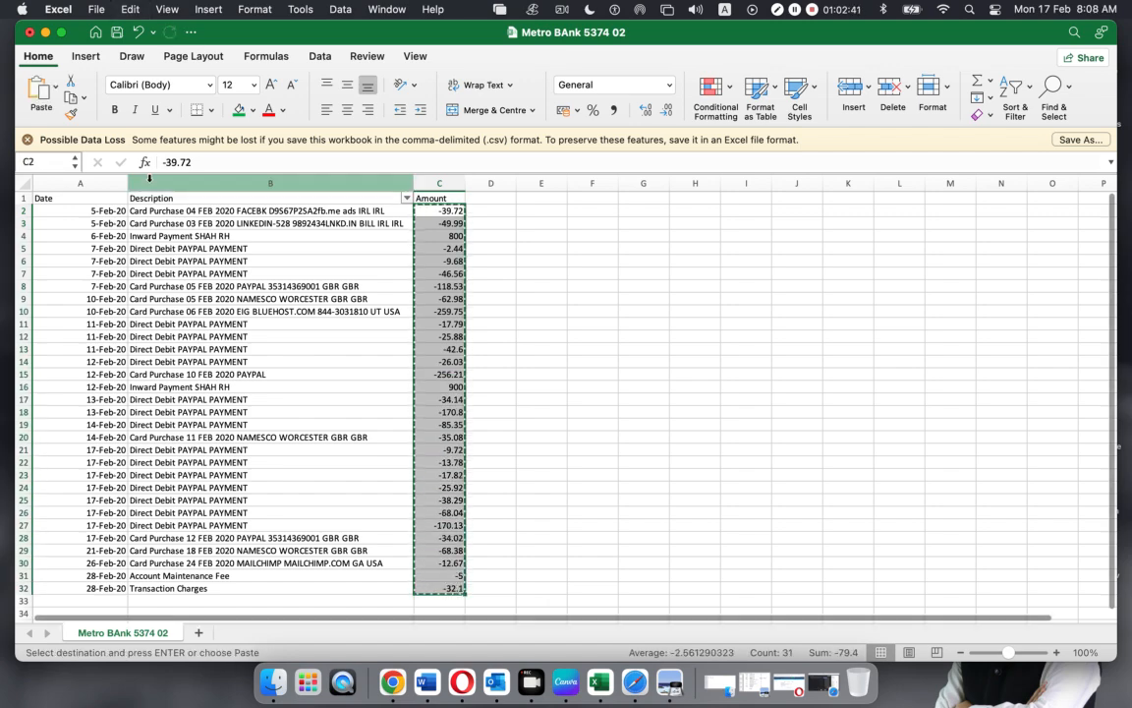
left_click(45, 33)
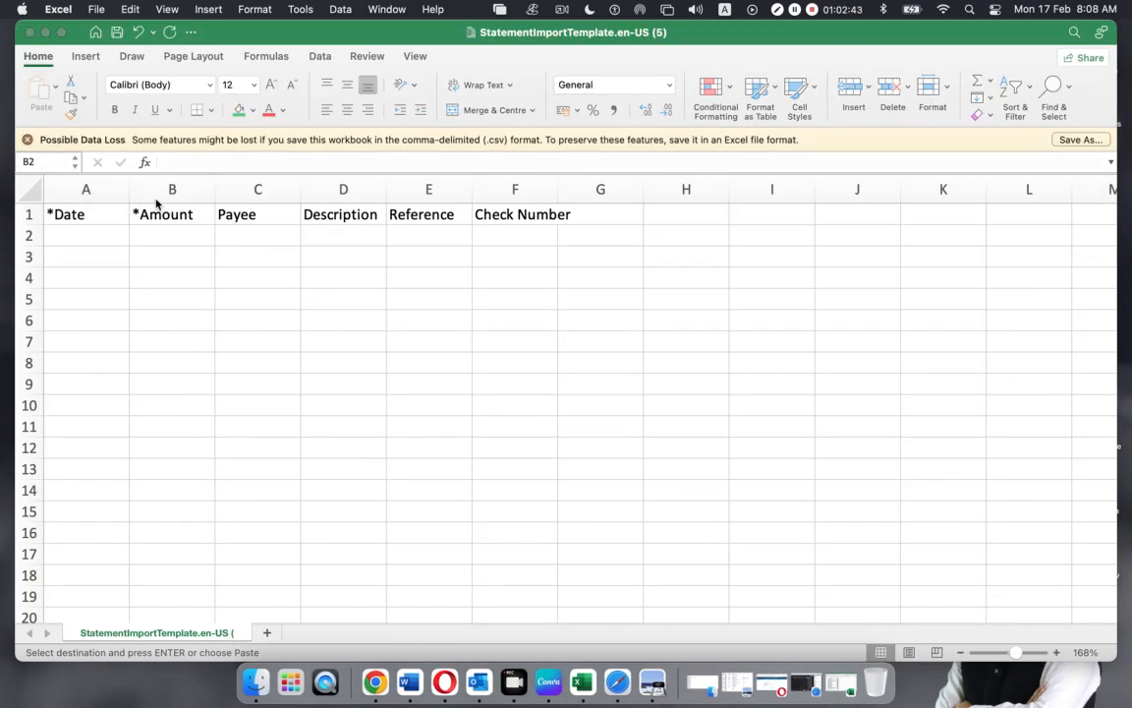
left_click(155, 237)
key("super+v")
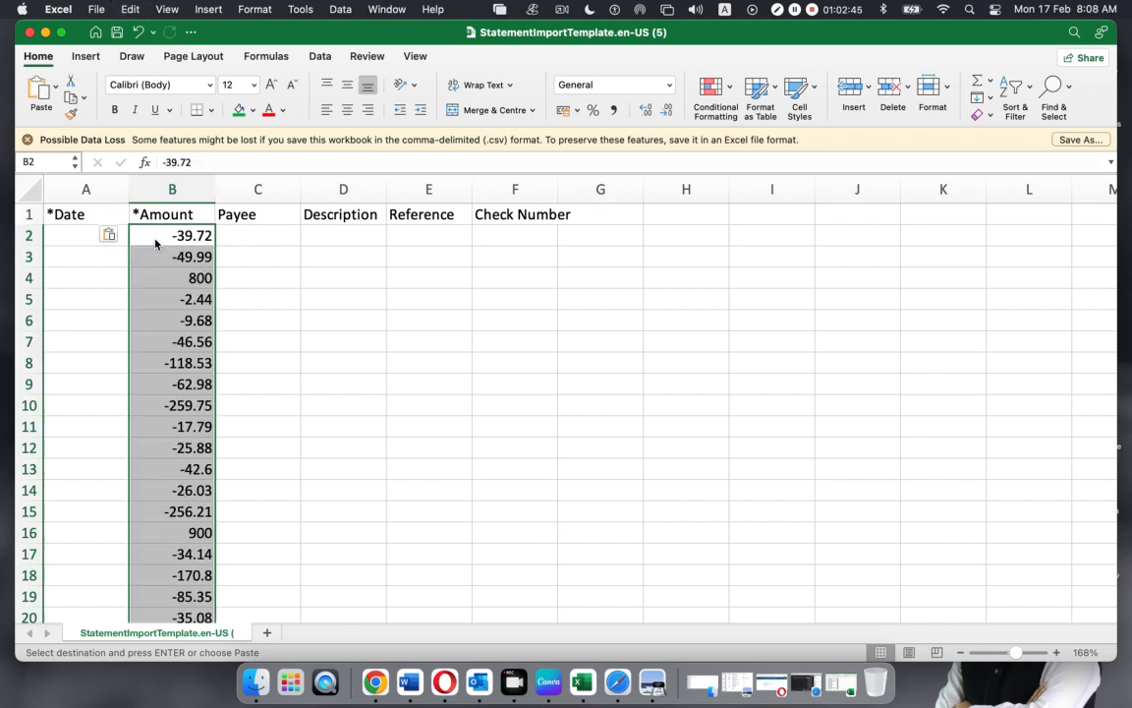
Review the pasted amounts and return to the Metro BAnk 5374 02 sheet
scroll(353, 358, "down", 5)
scroll(353, 359, "up", 5)
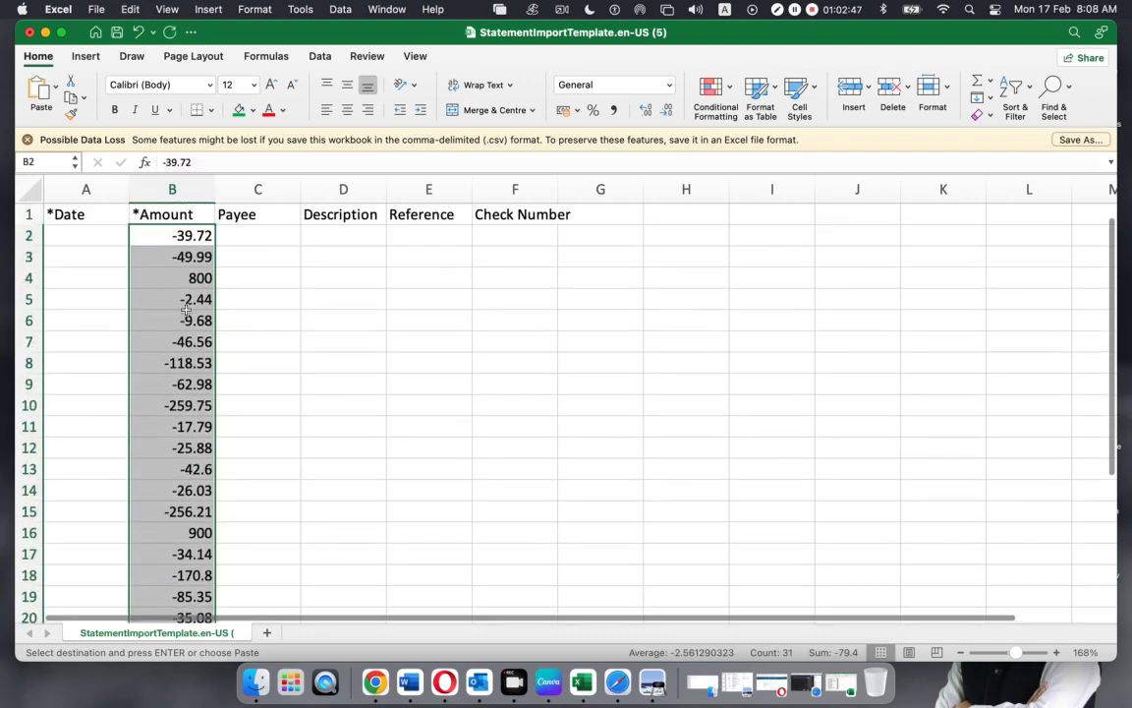
left_click(111, 214)
left_click(172, 218)
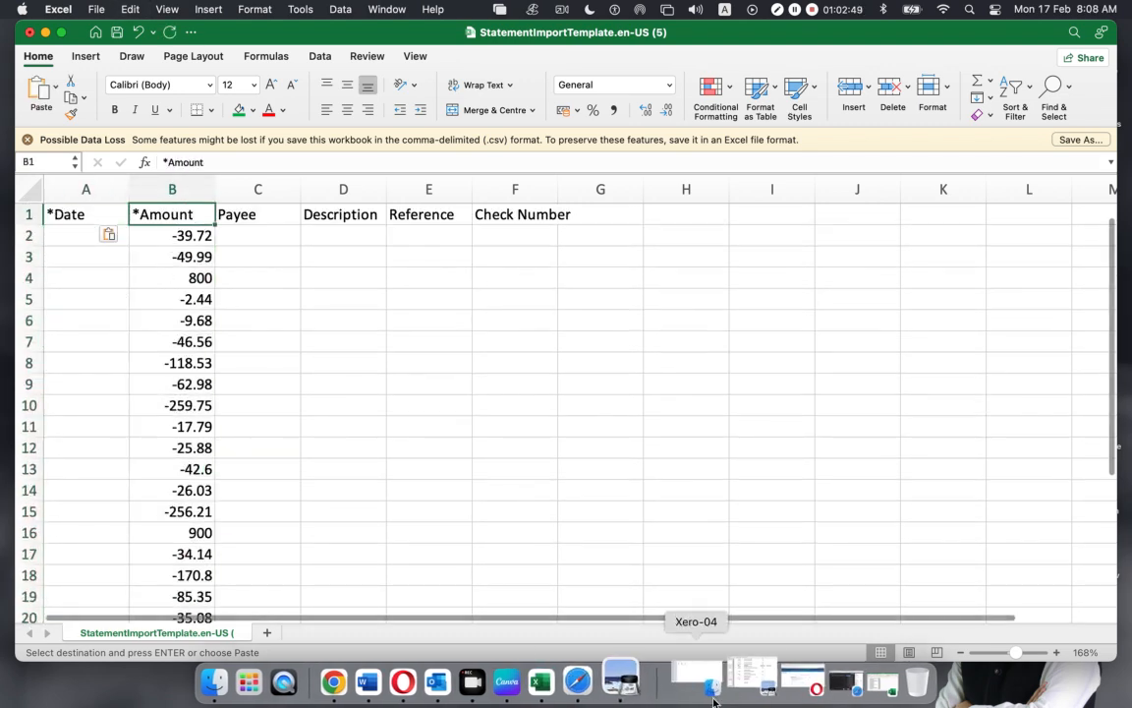
left_click(818, 678)
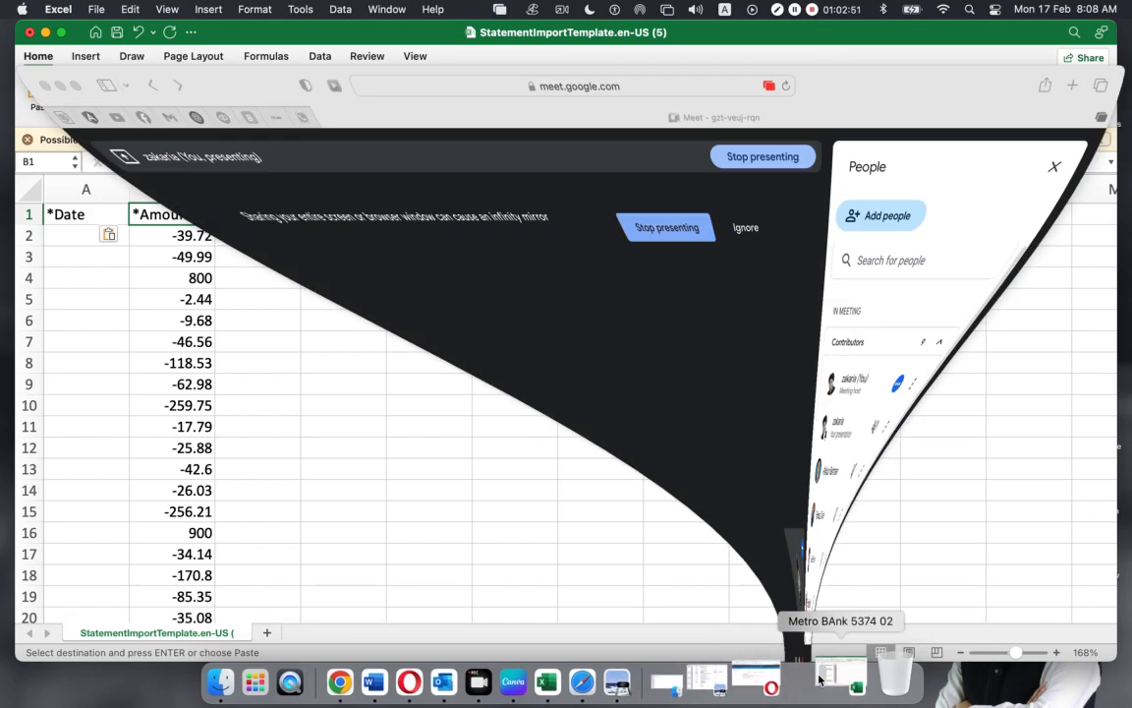
left_click(841, 694)
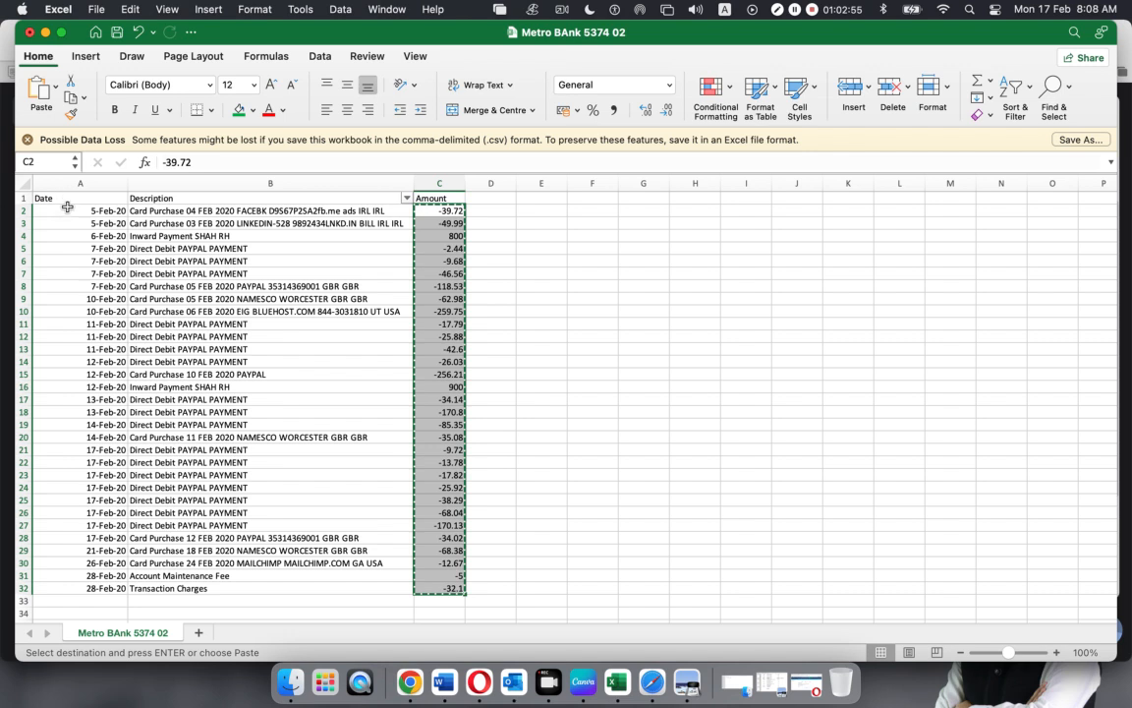
Paste the 31 dates from column A into the template's *Date column at A2
left_click_drag(68, 210, 73, 589)
key("cmd+c")
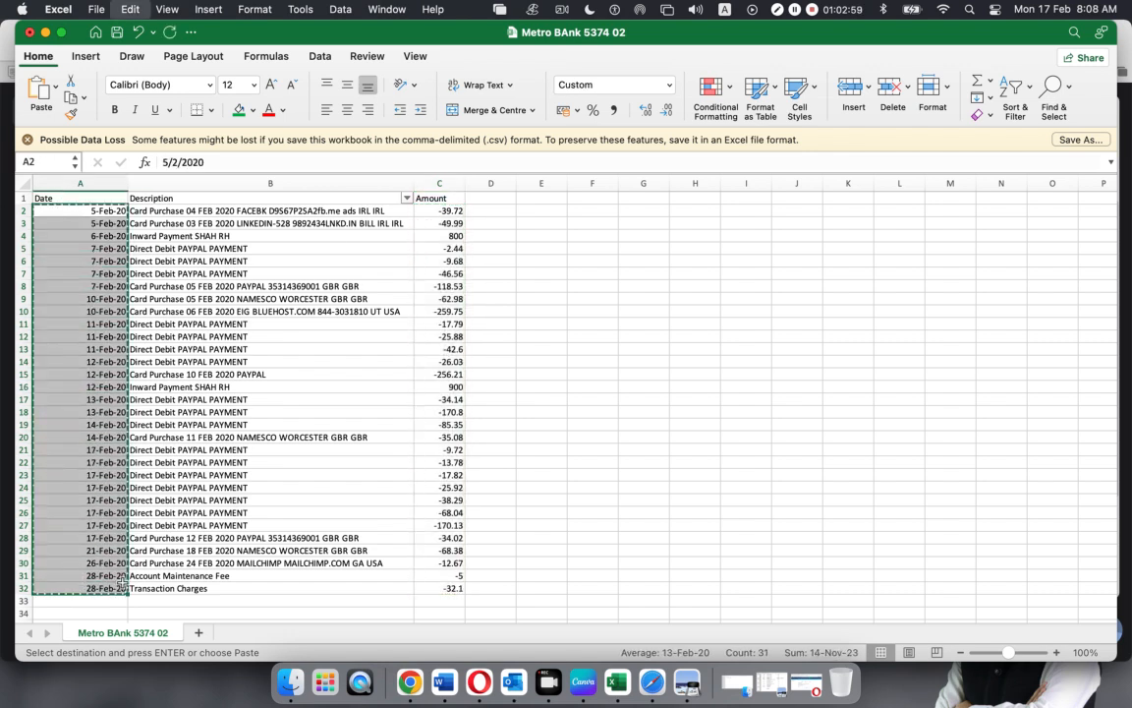
left_click(44, 33)
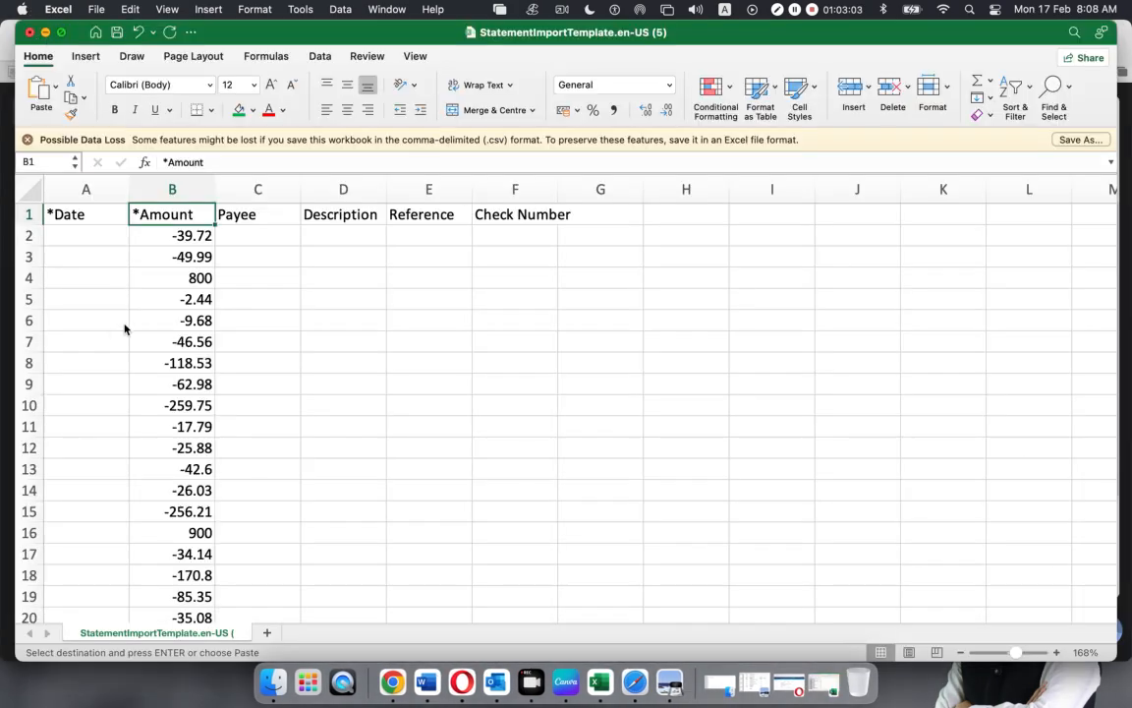
left_click(74, 232)
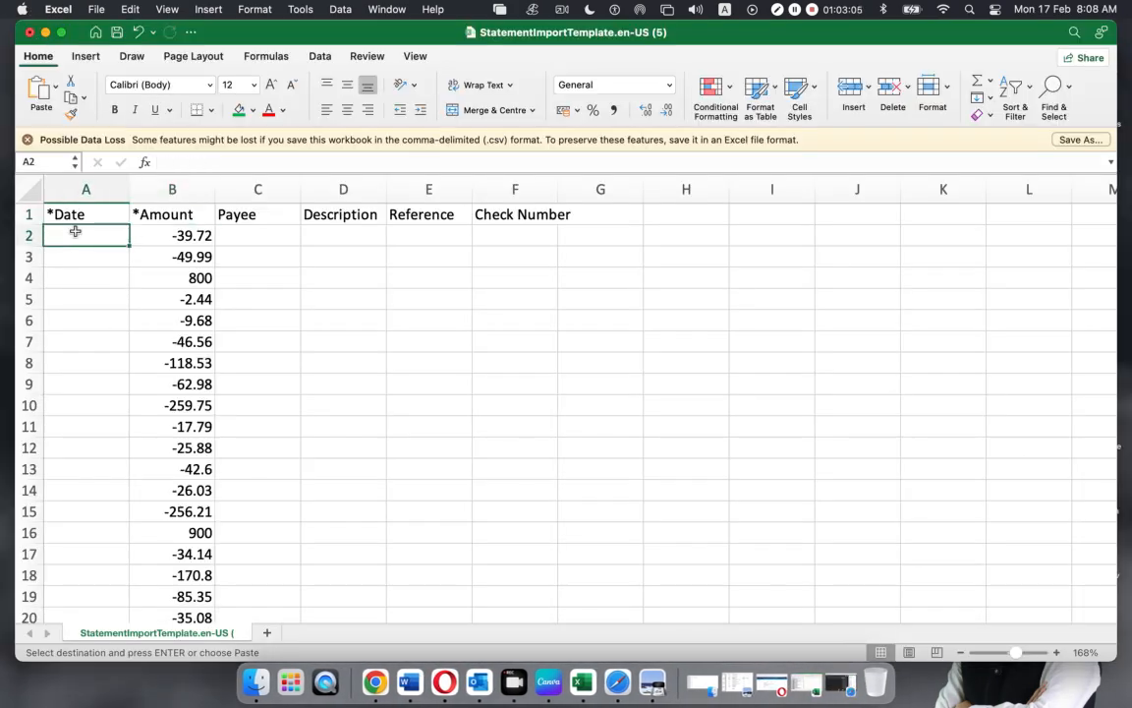
key("super+v")
Paste the 31 descriptions into the template's Description column and autofit its width
left_click(334, 344)
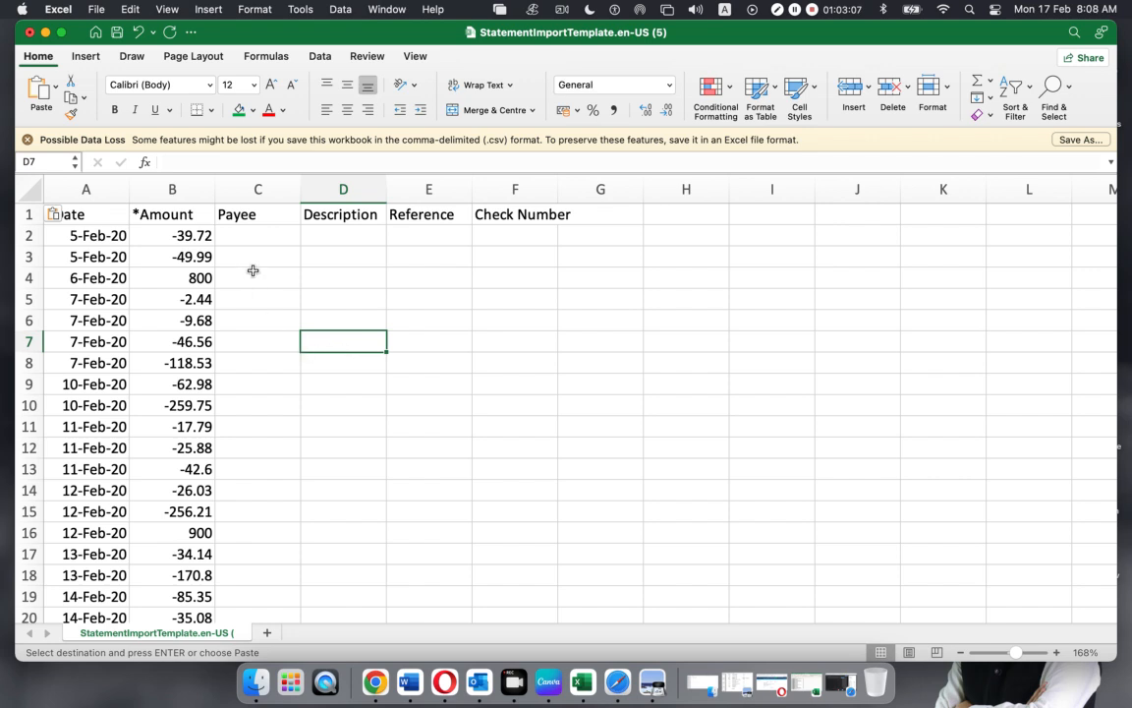
left_click(336, 237)
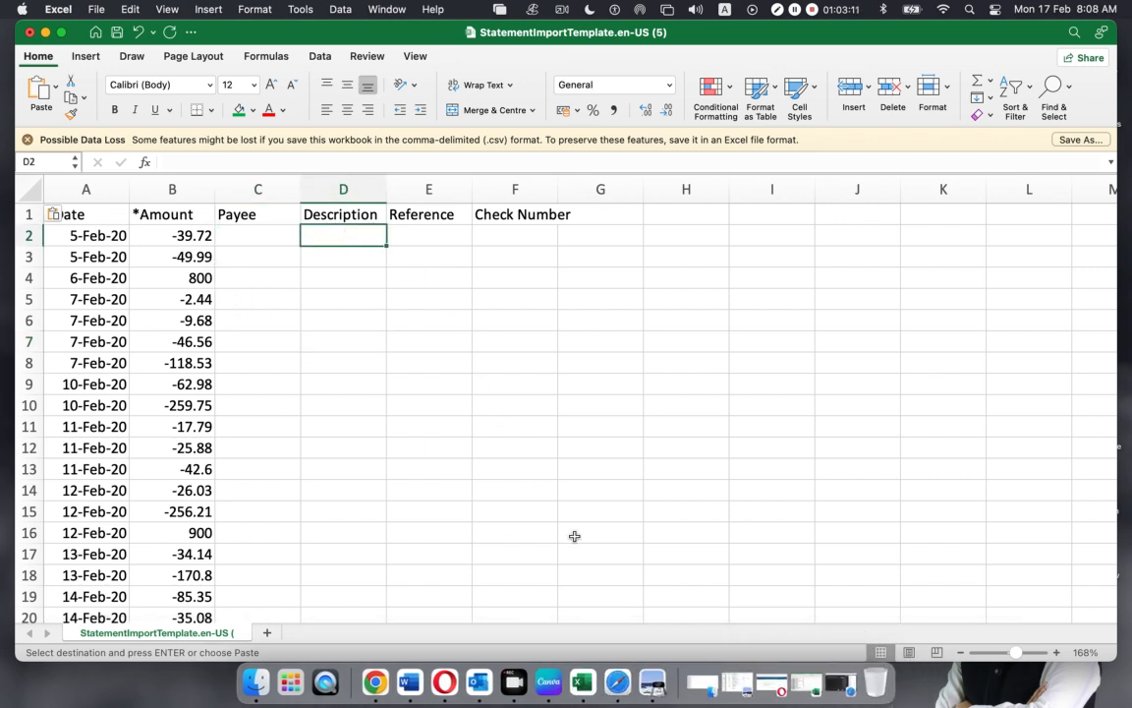
left_click(757, 682)
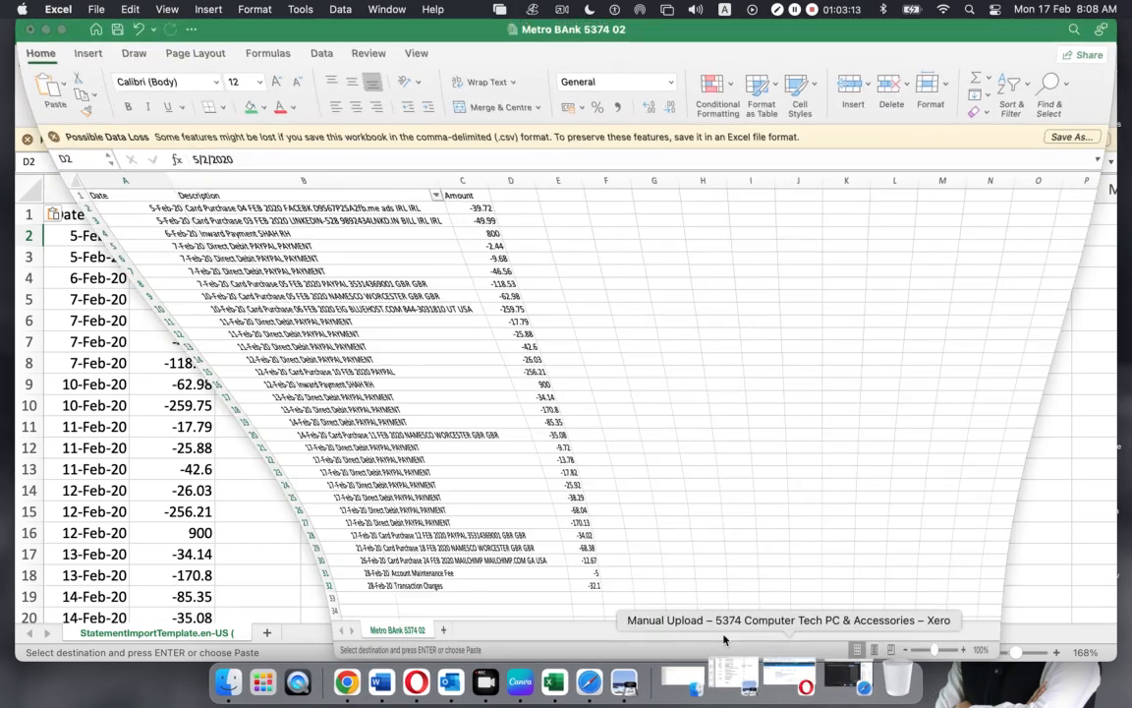
left_click_drag(148, 210, 169, 588)
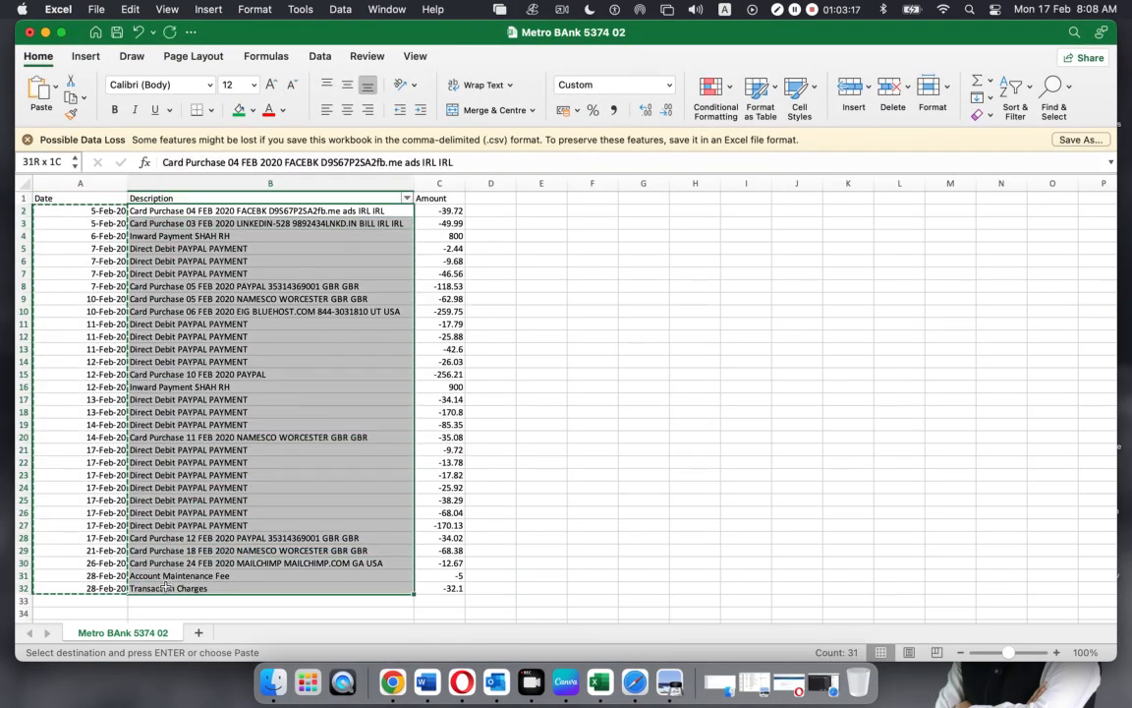
key("super+c")
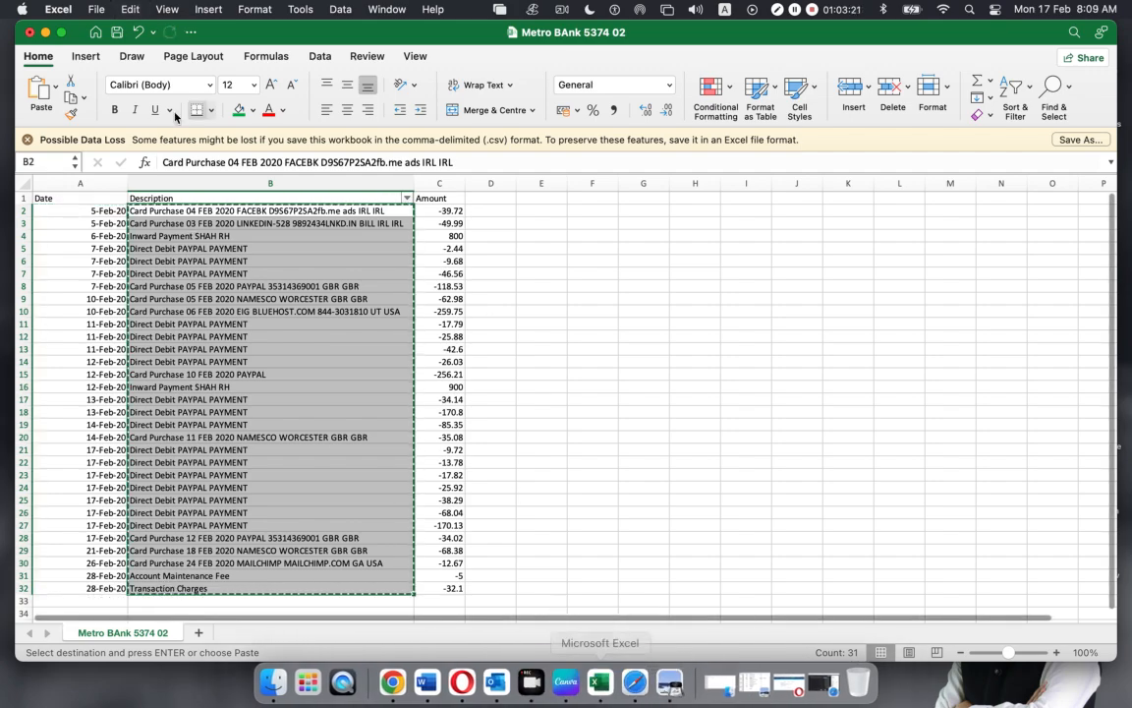
left_click(45, 32)
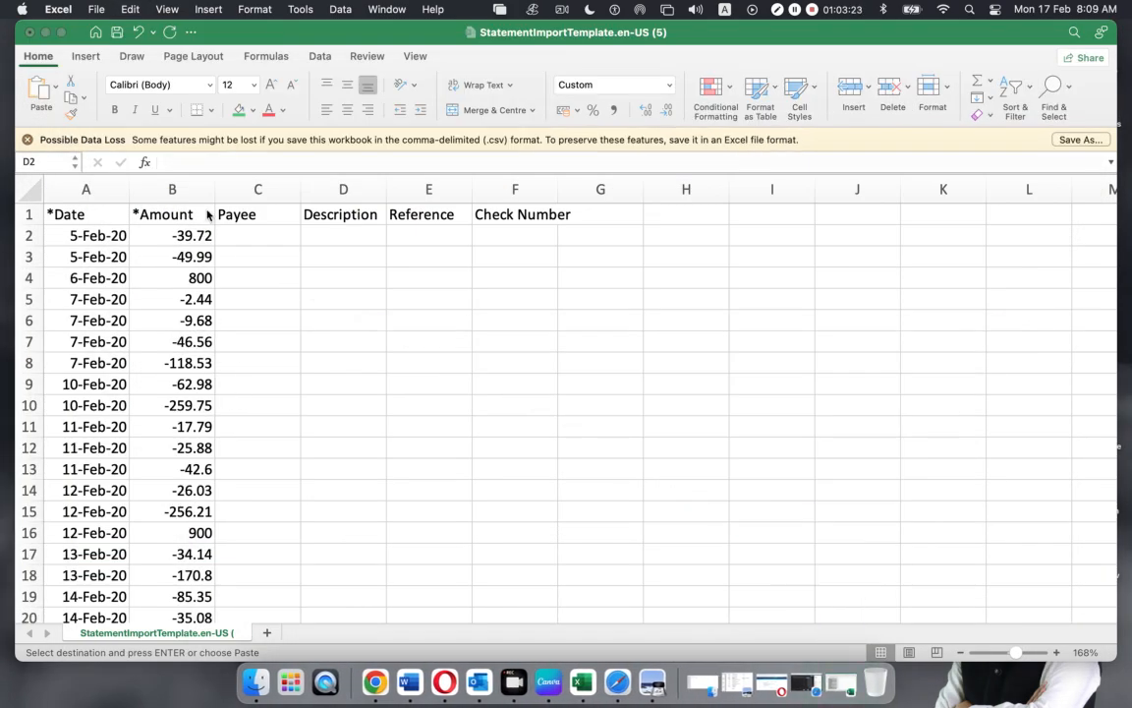
left_click(240, 233)
key("super+v")
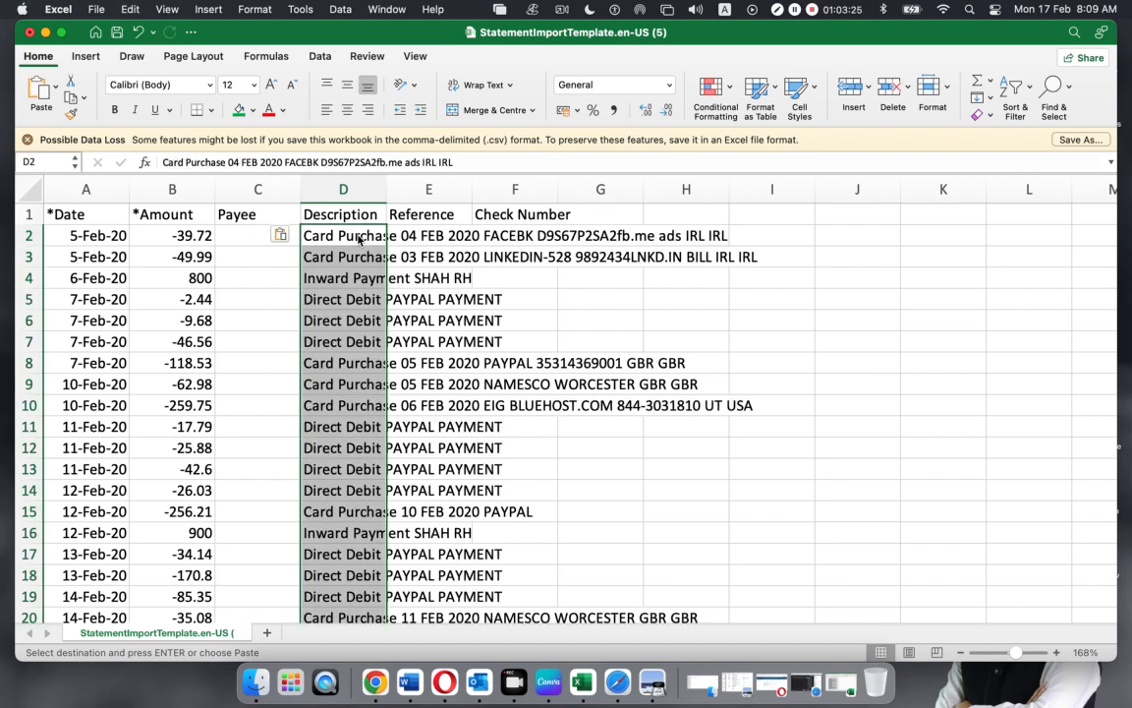
left_click_drag(387, 189, 387, 189)
double_click(387, 188)
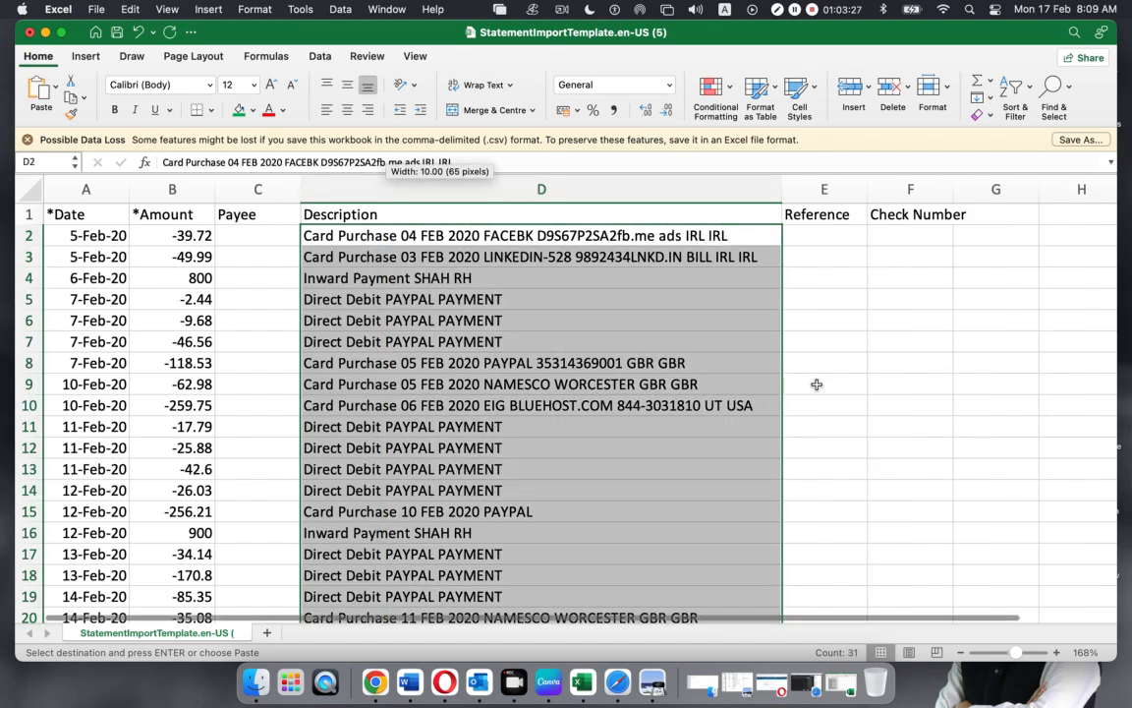
left_click(824, 383)
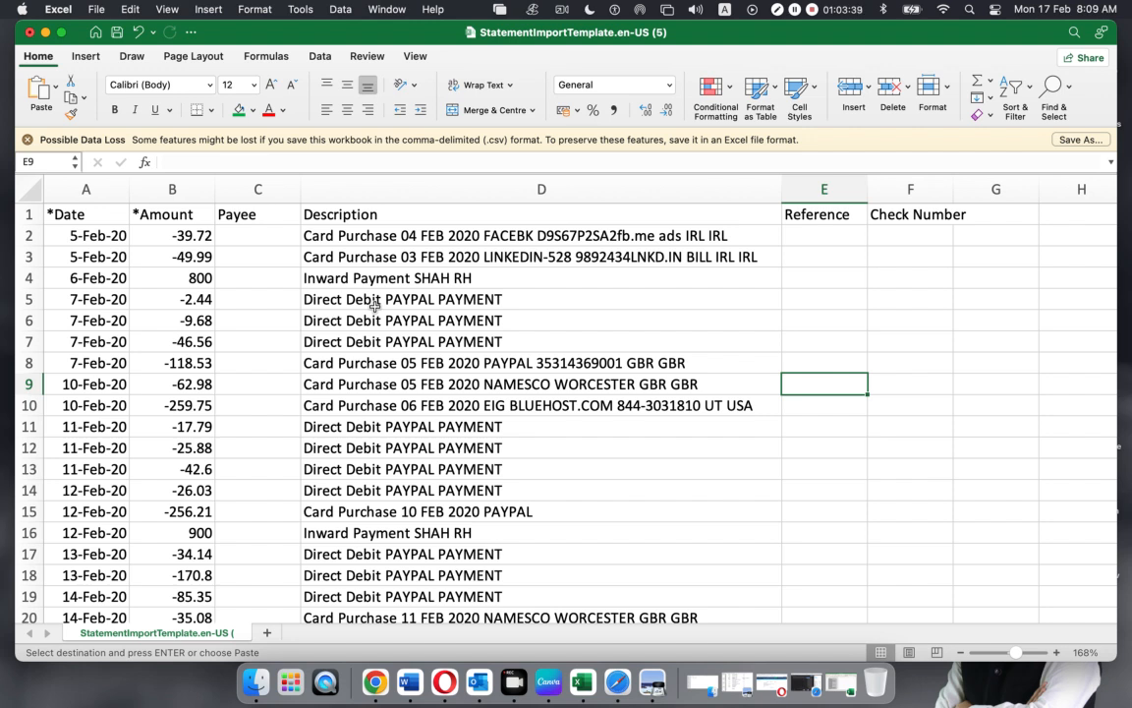
Cancel the pending copy and close the Metro BAnk 5374 02 statement workbook
left_click(900, 233)
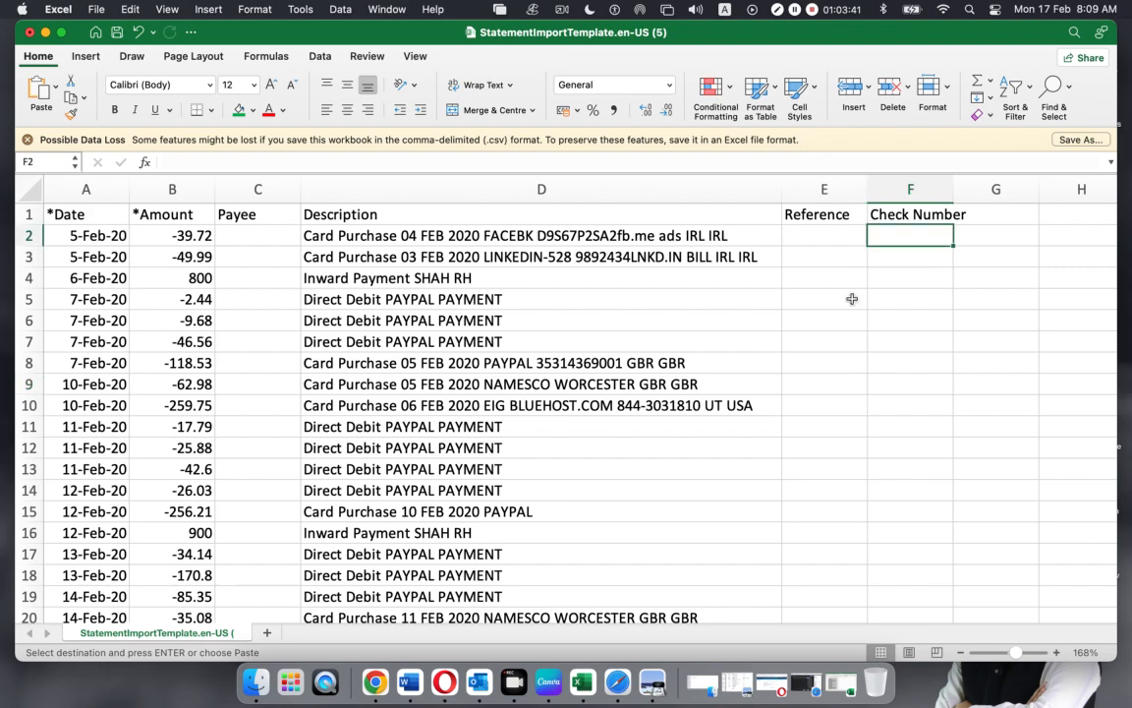
left_click(805, 681)
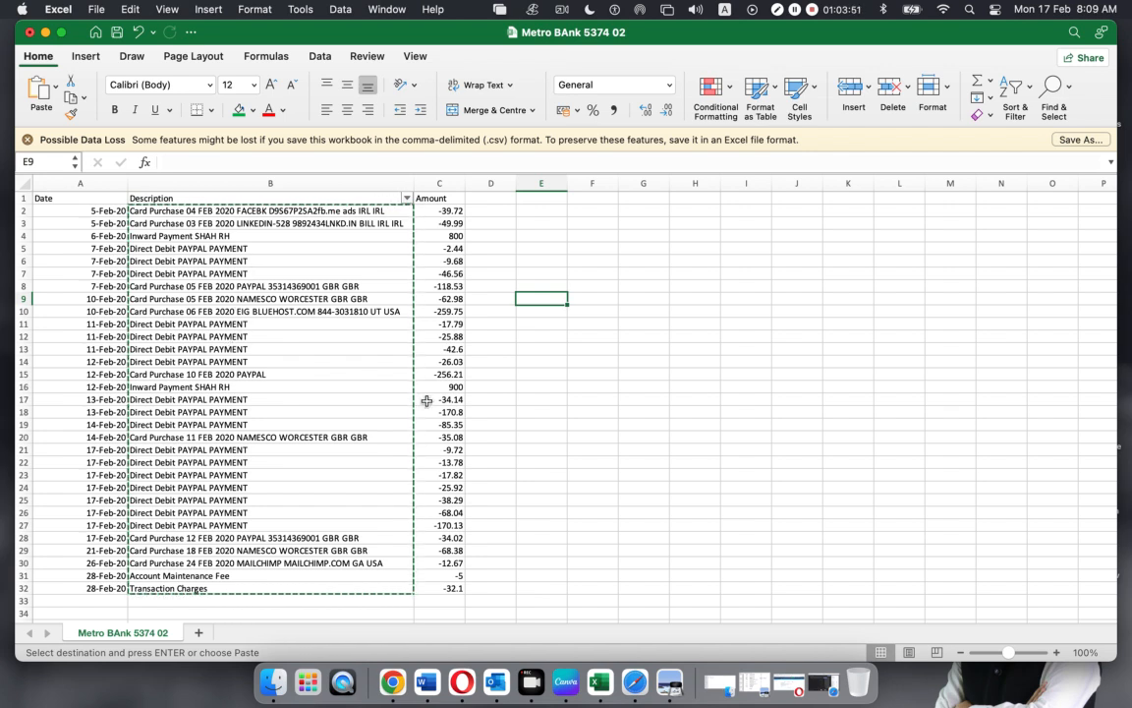
left_click(536, 412)
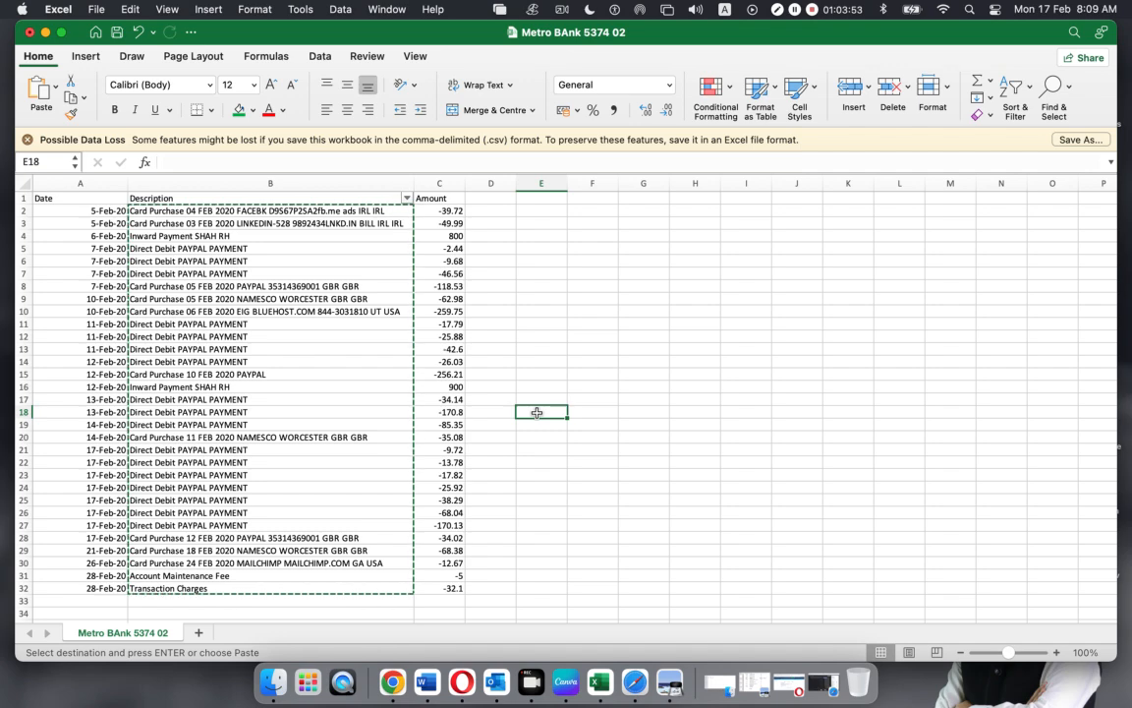
key("Escape")
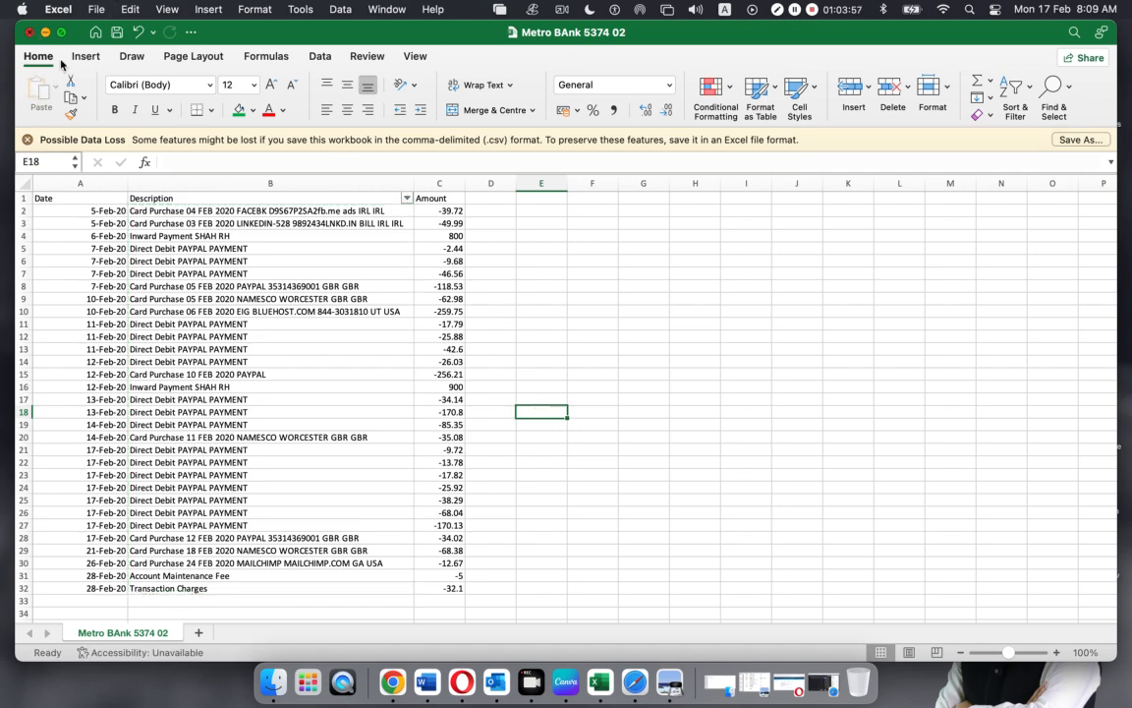
left_click(29, 32)
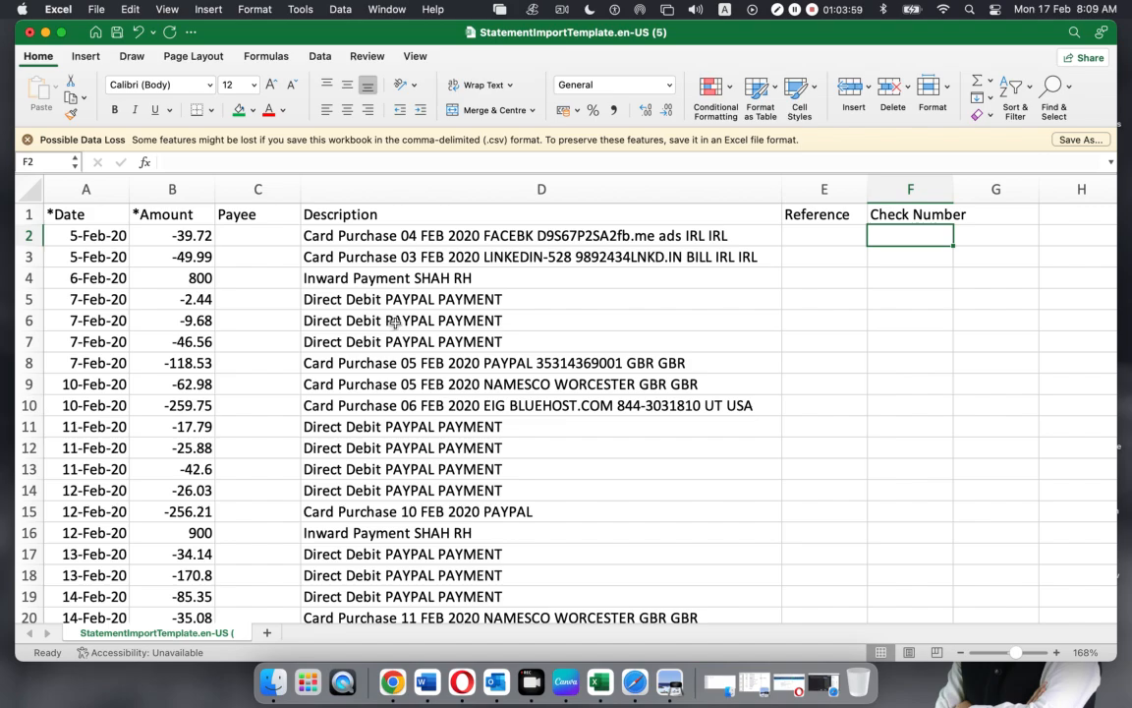
scroll(393, 324, "down", 5)
scroll(396, 327, "up", 3)
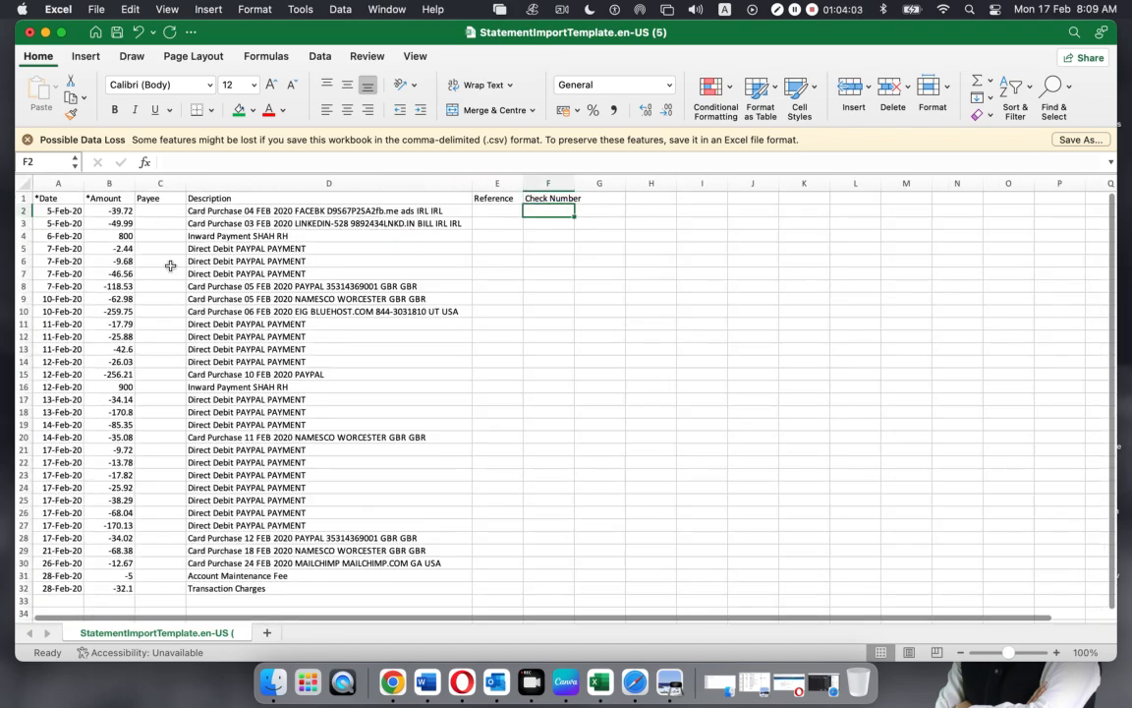
left_click(157, 182)
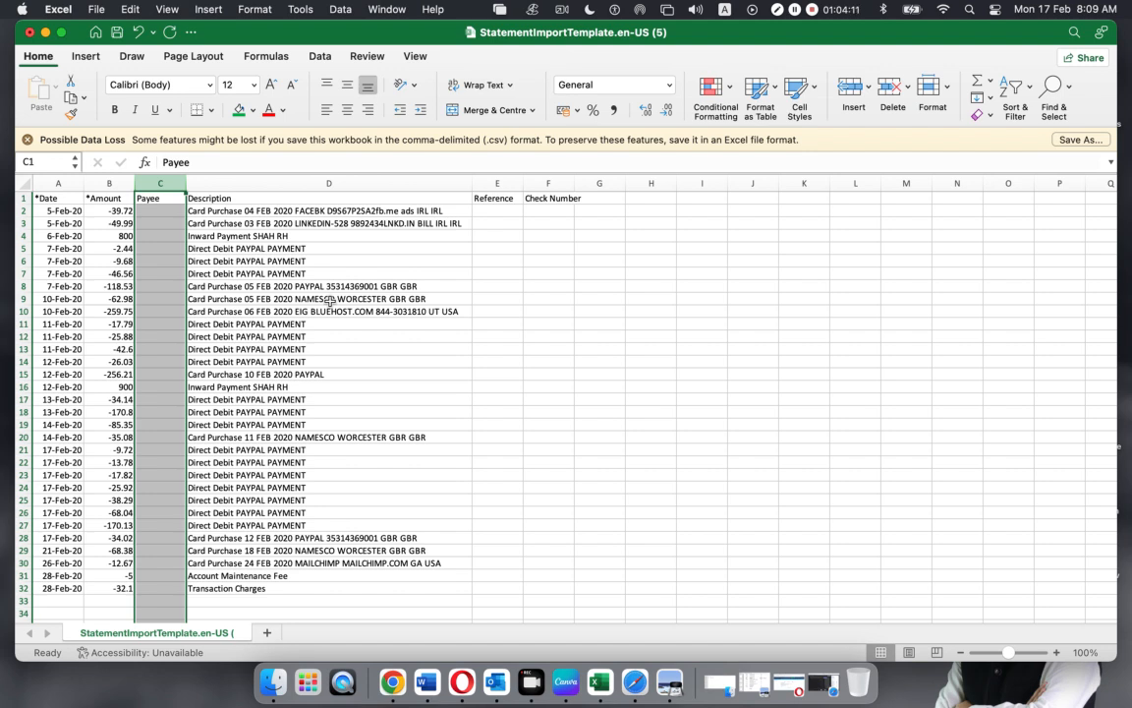
left_click(519, 423)
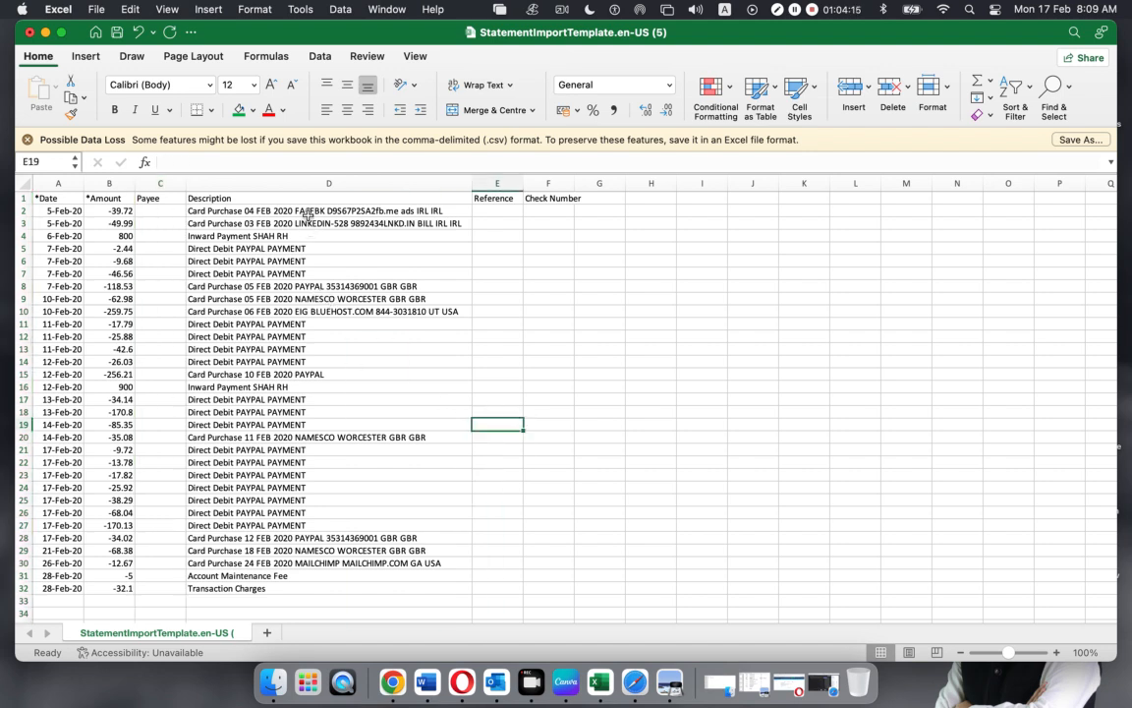
left_click_drag(277, 209, 303, 584)
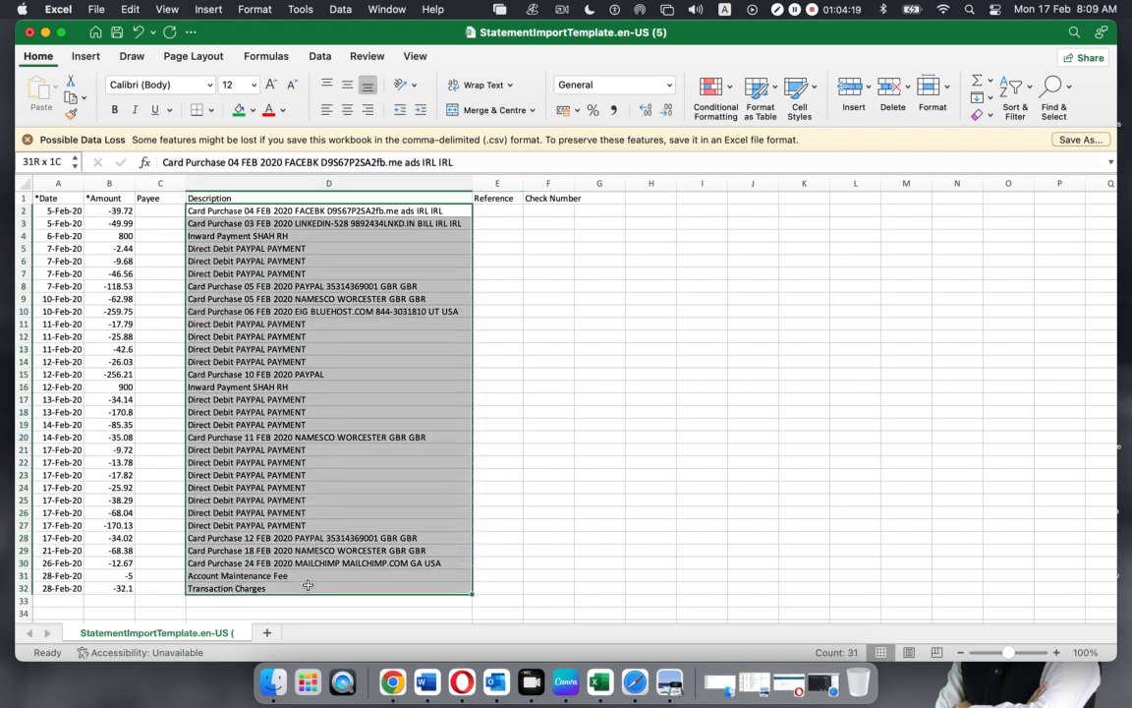
left_click(606, 467)
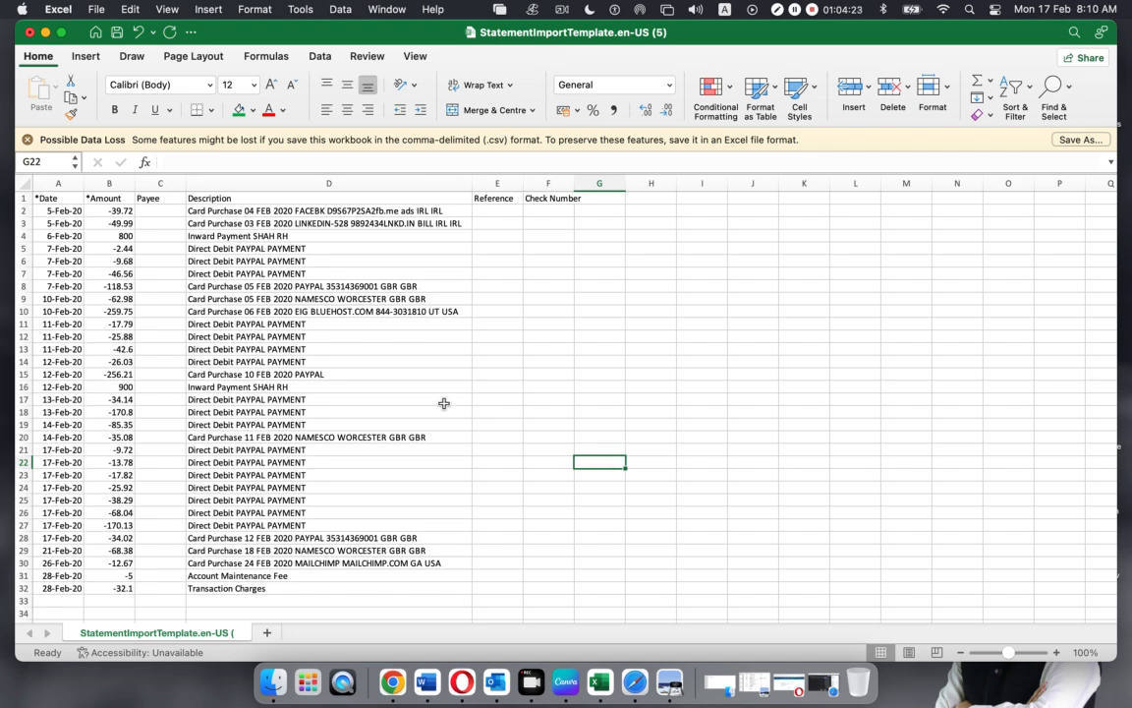
left_click(234, 206)
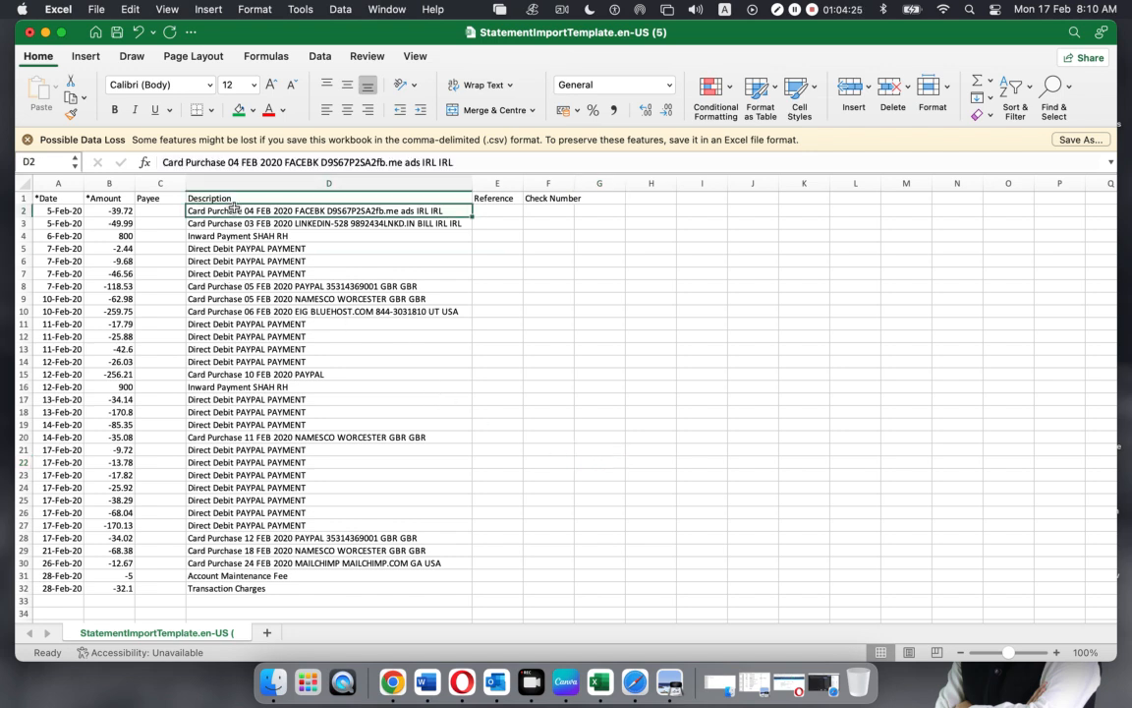
Set C2's payee to FACEBOOK from the FACEBK description and autofit the Payee column
double_click(324, 211)
left_click_drag(324, 211, 296, 211)
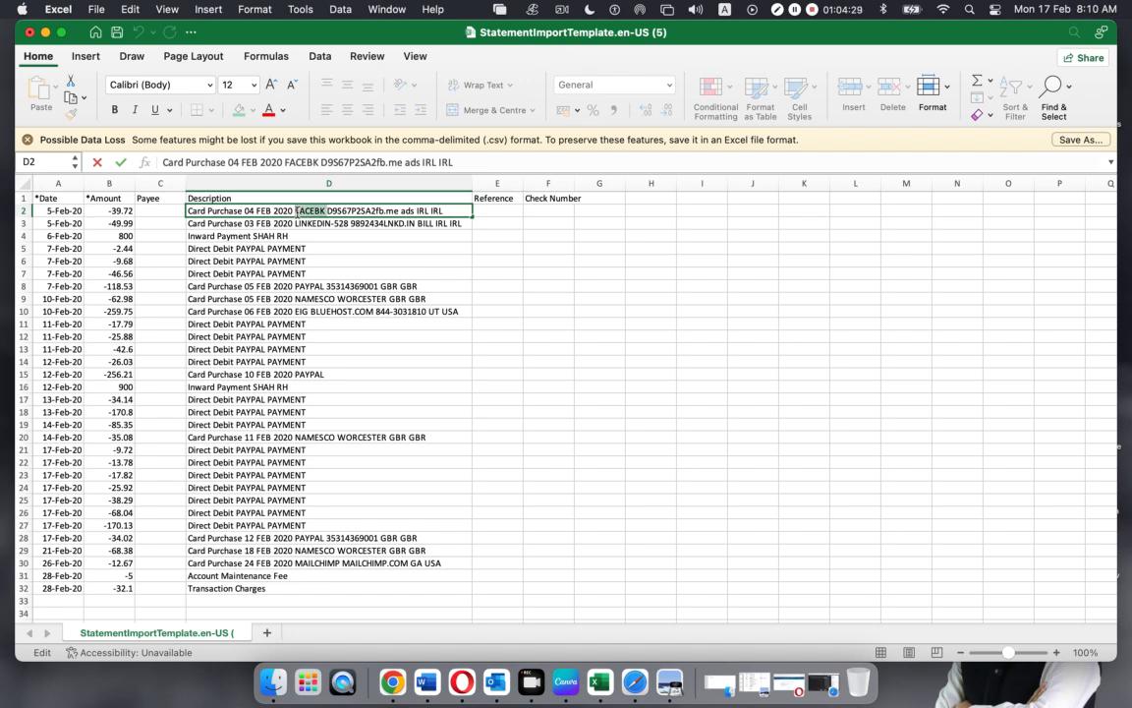
left_click(169, 209)
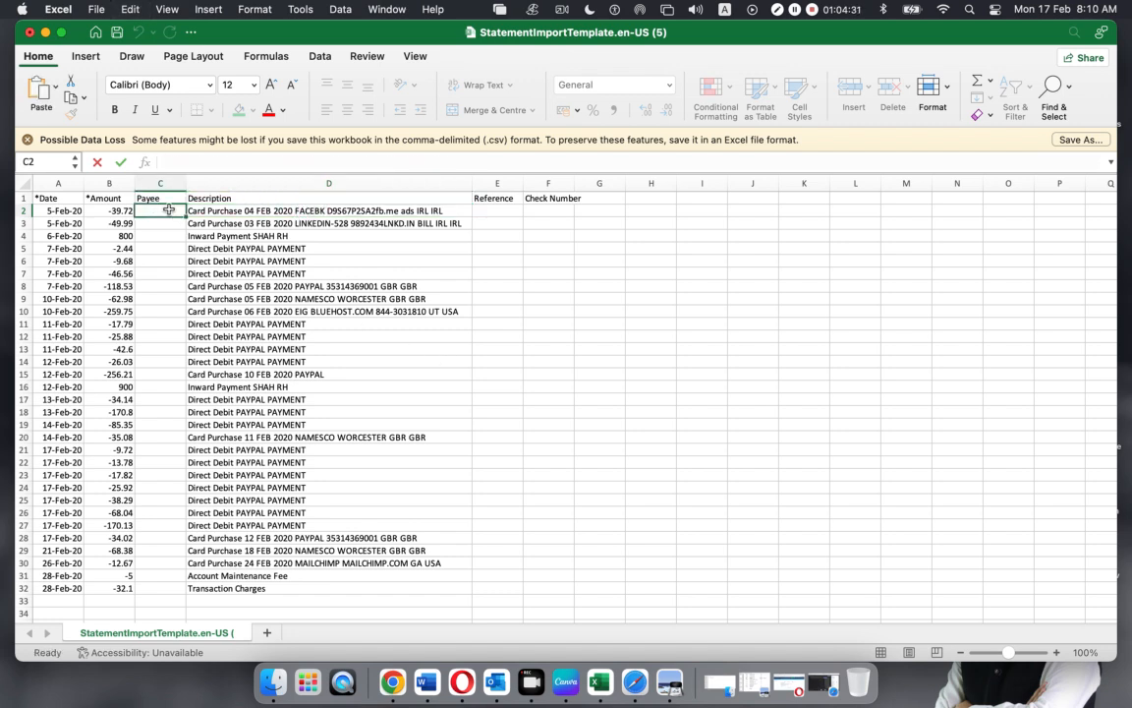
key("super+v")
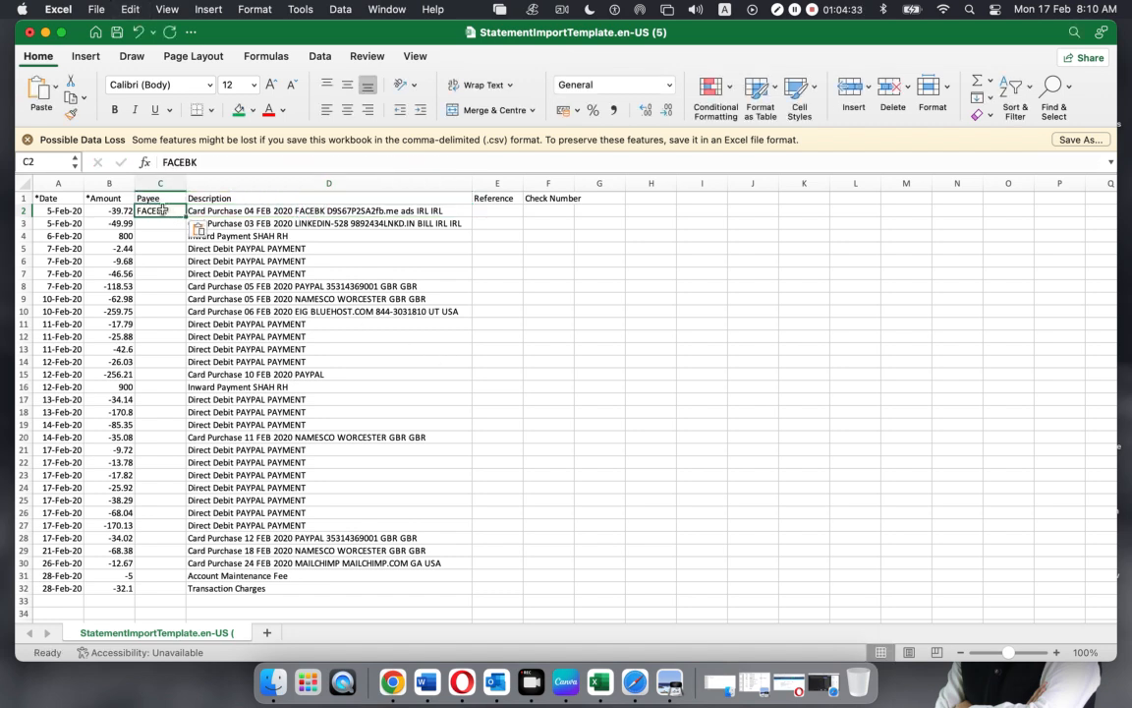
double_click(183, 210)
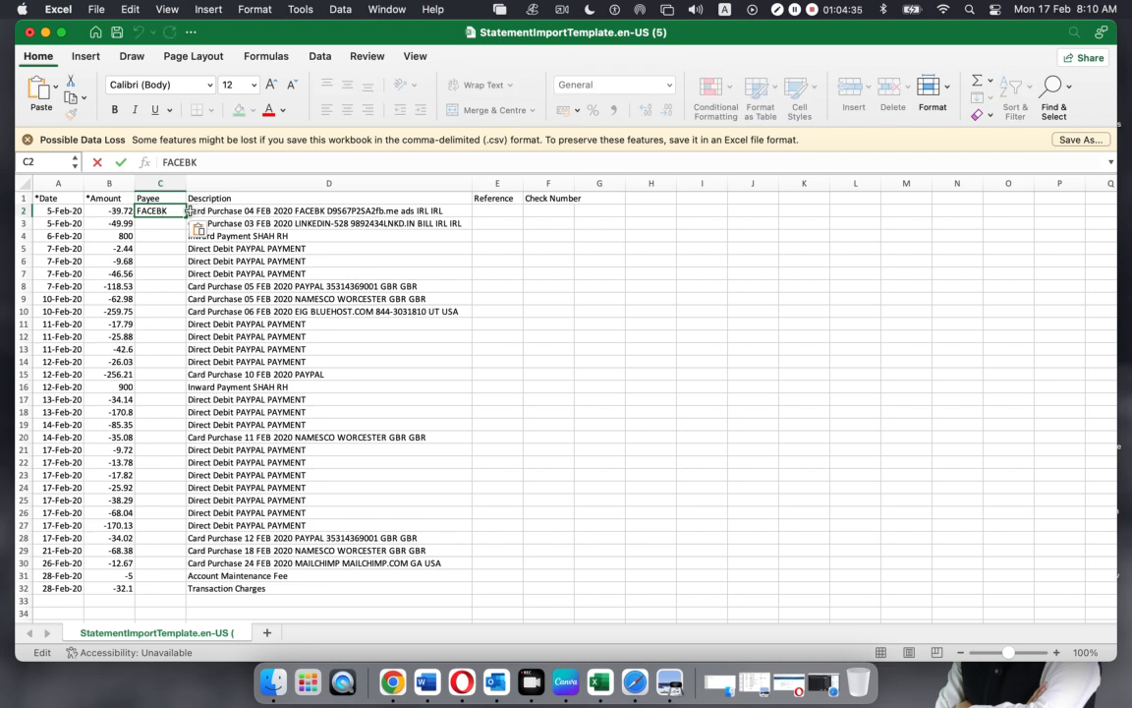
key("BackSpace")
type("OOK")
left_click(257, 312)
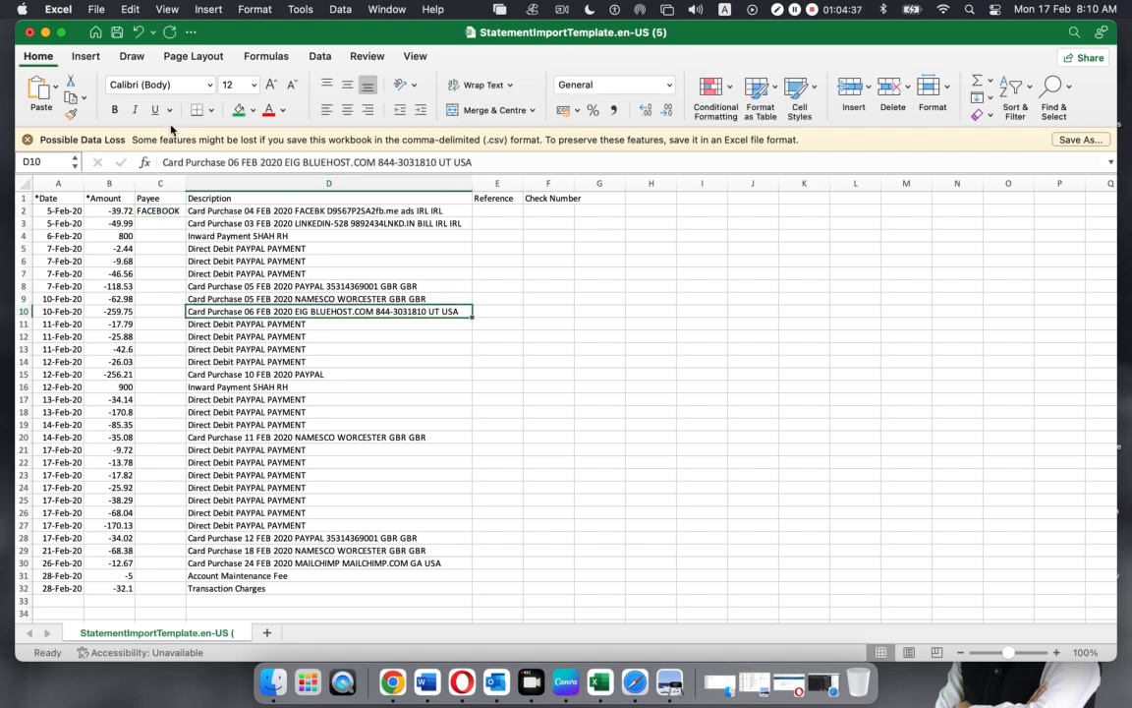
double_click(186, 184)
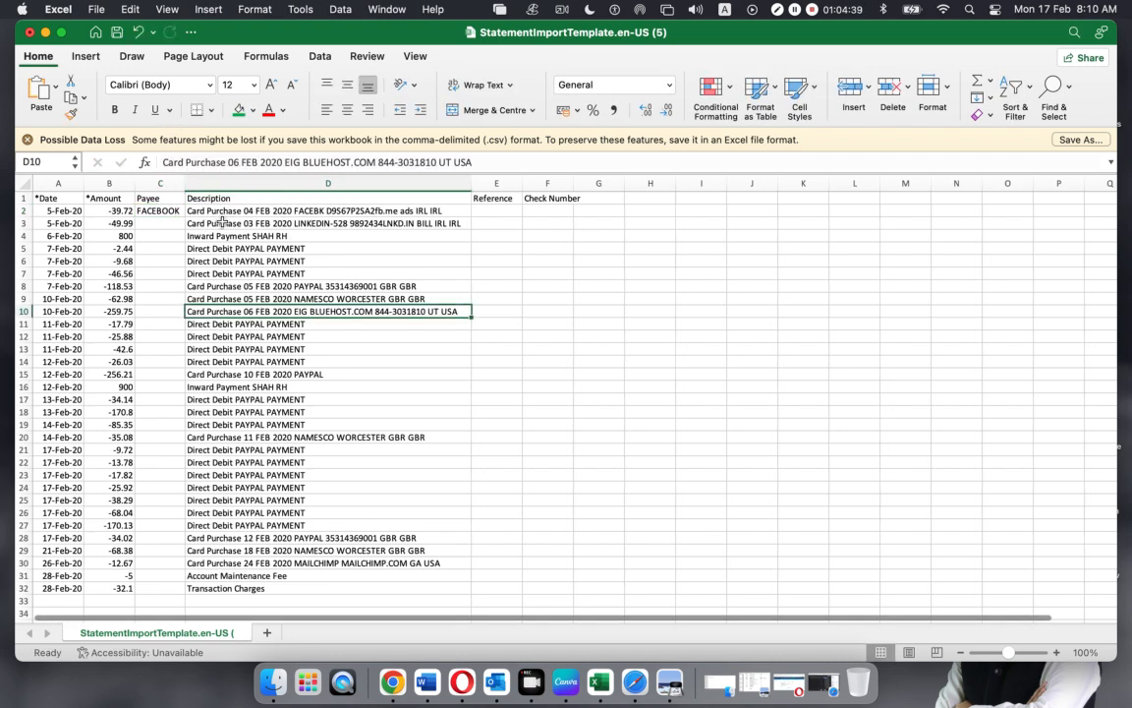
Fill C3 with LINKEDIN and C4 with the inward payment's payer name
left_click(251, 224)
left_click_drag(330, 163, 285, 162)
key("super+c")
left_click(157, 223)
key("super+v")
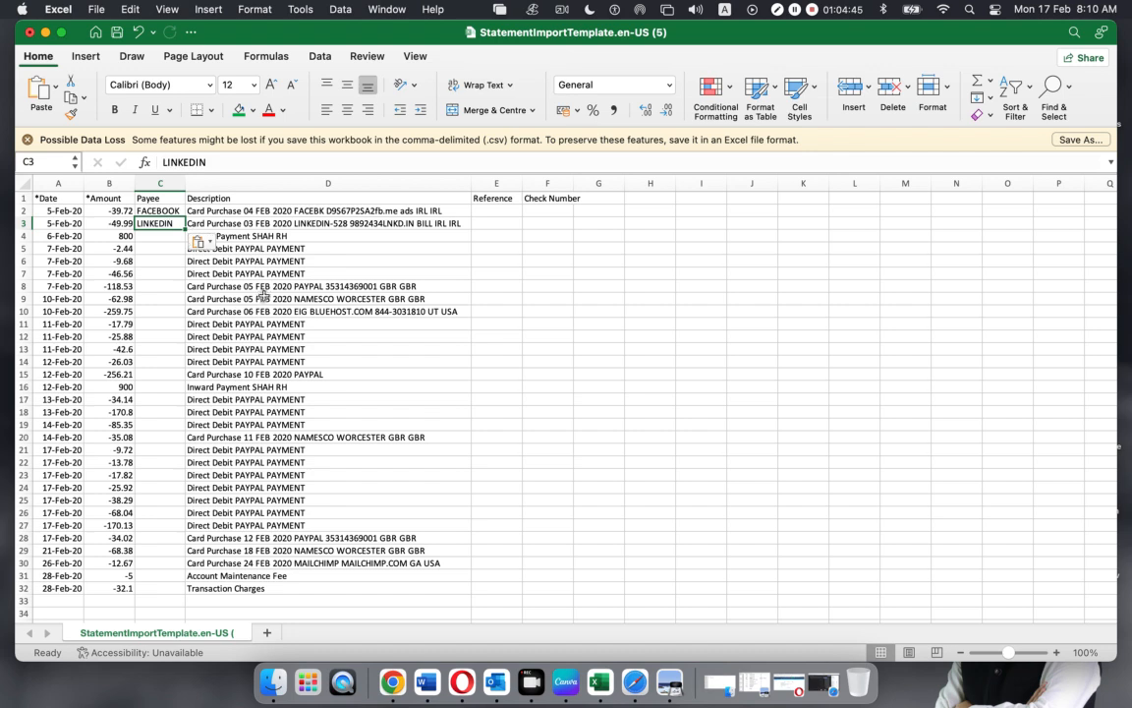
left_click(263, 292)
left_click(280, 236)
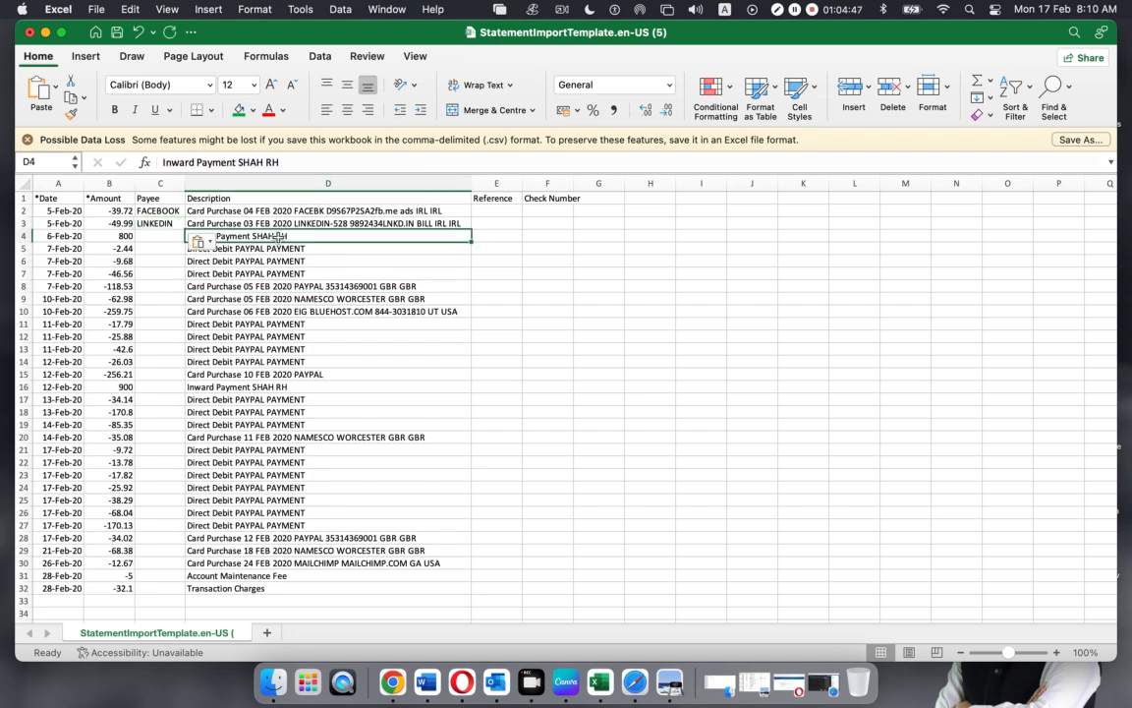
left_click_drag(263, 162, 237, 163)
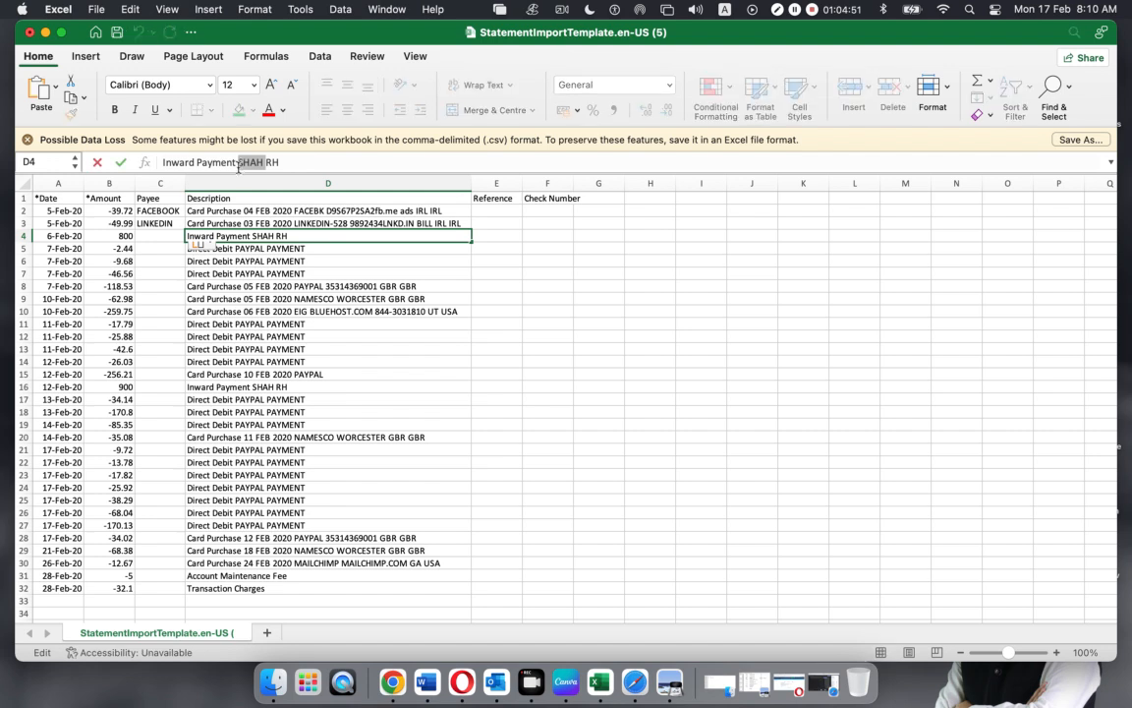
key("cmd+c")
left_click(157, 236)
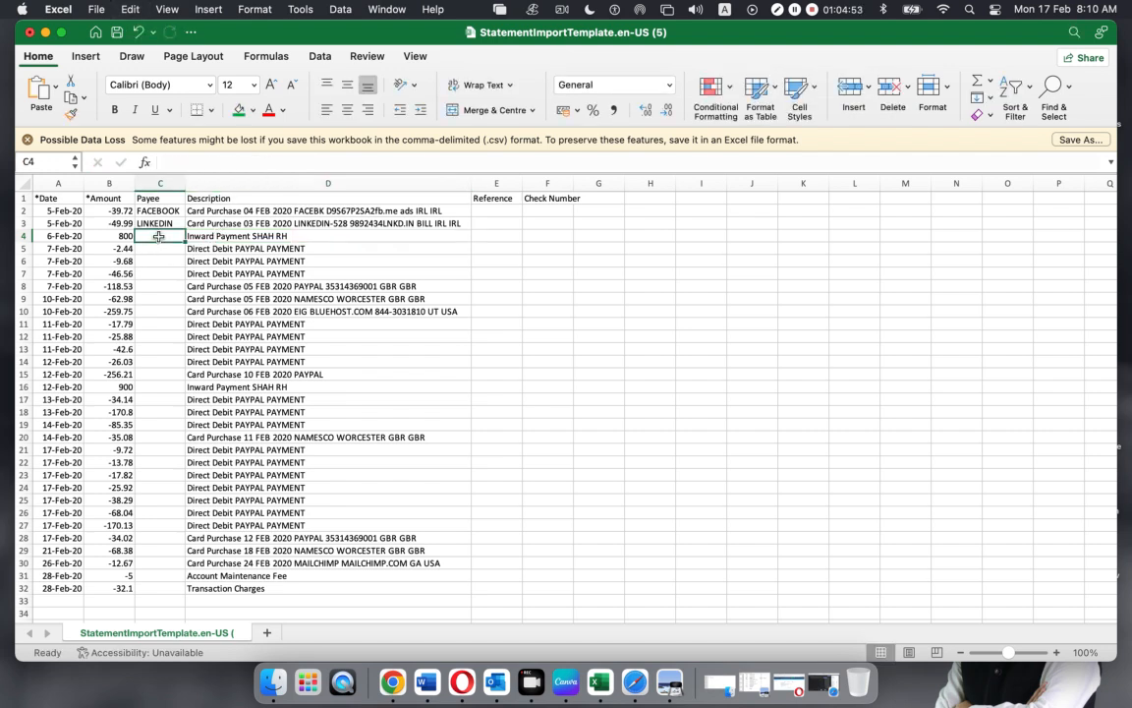
key("cmd+v")
Review the PAYPAL direct debit descriptions from D5, then return to D2
left_click(415, 346)
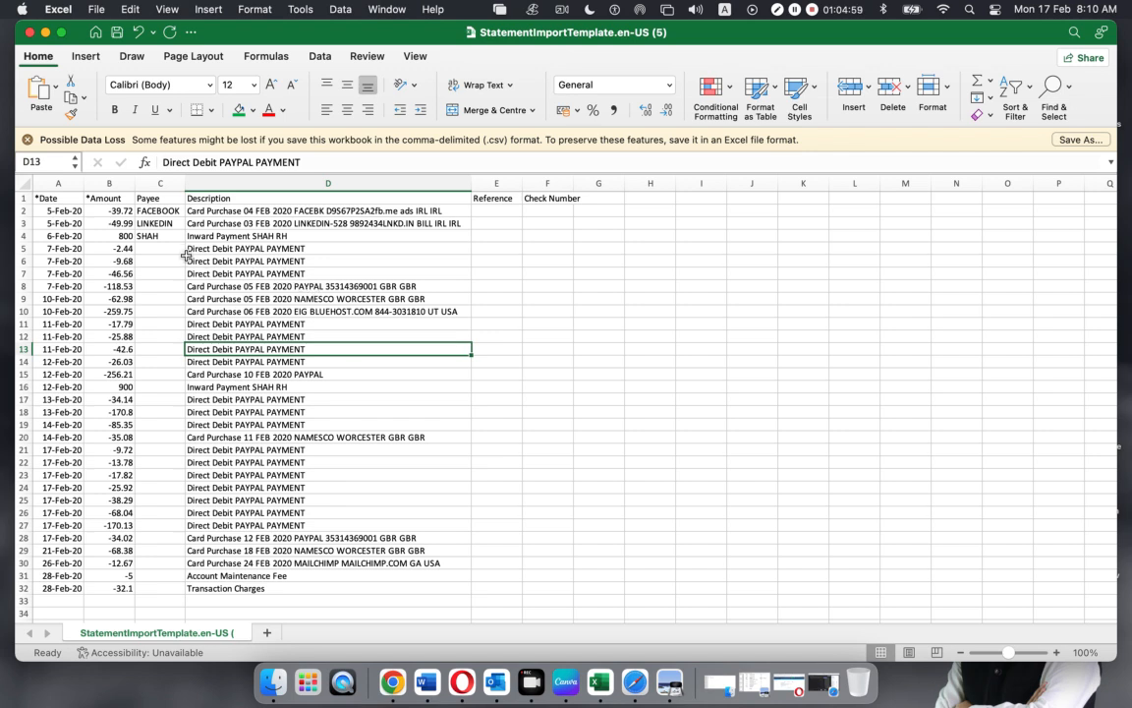
left_click(204, 327)
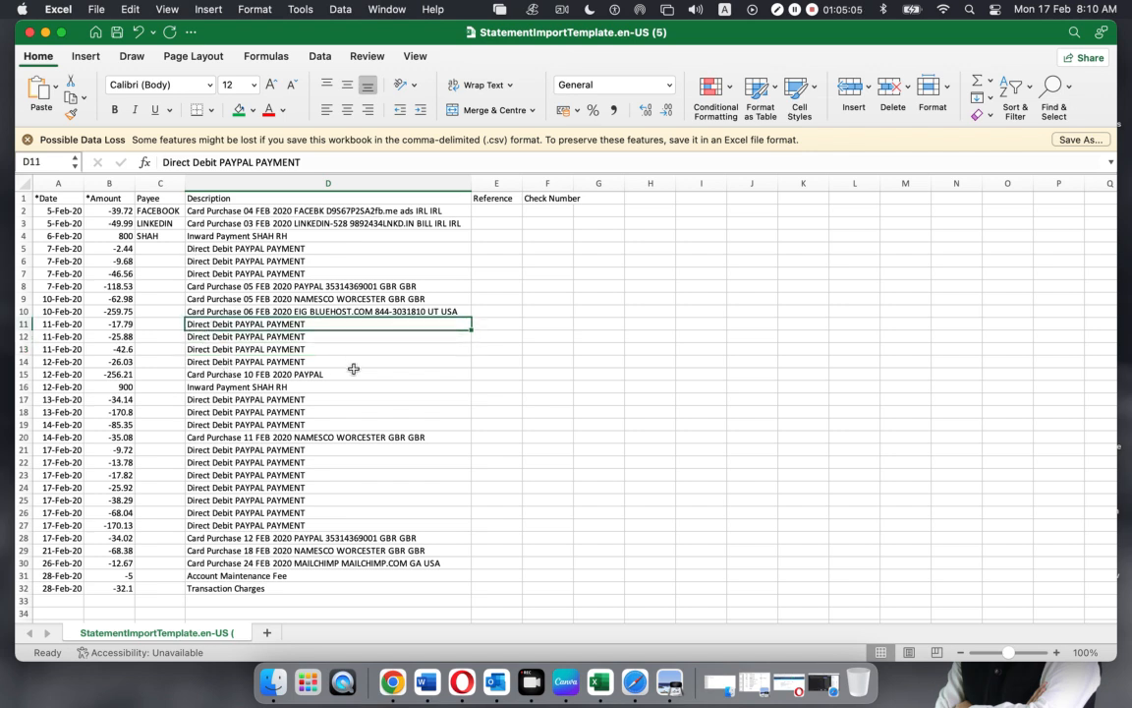
left_click(189, 248)
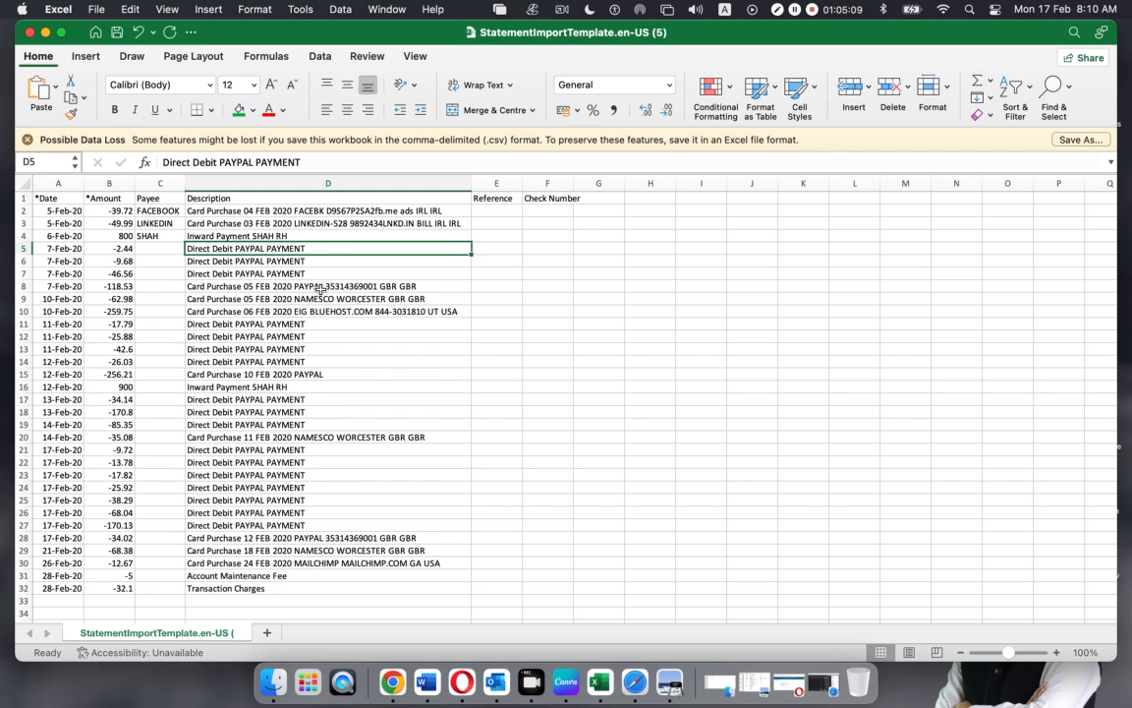
left_click(323, 211)
key("Down")
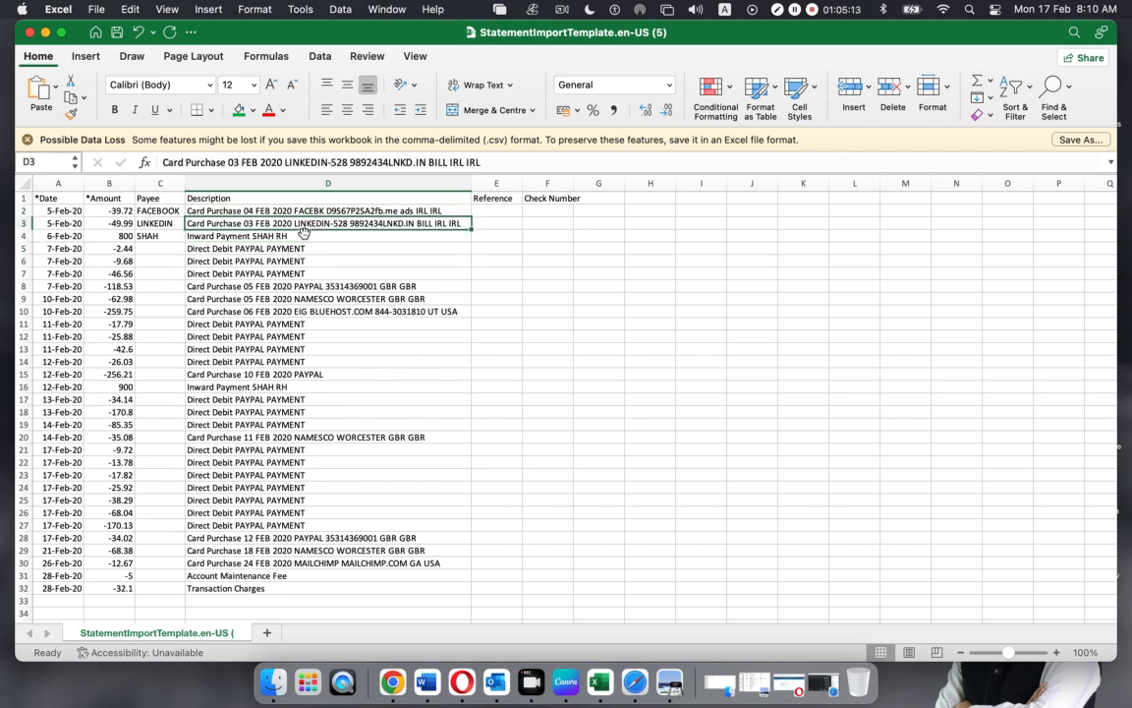
left_click(280, 248)
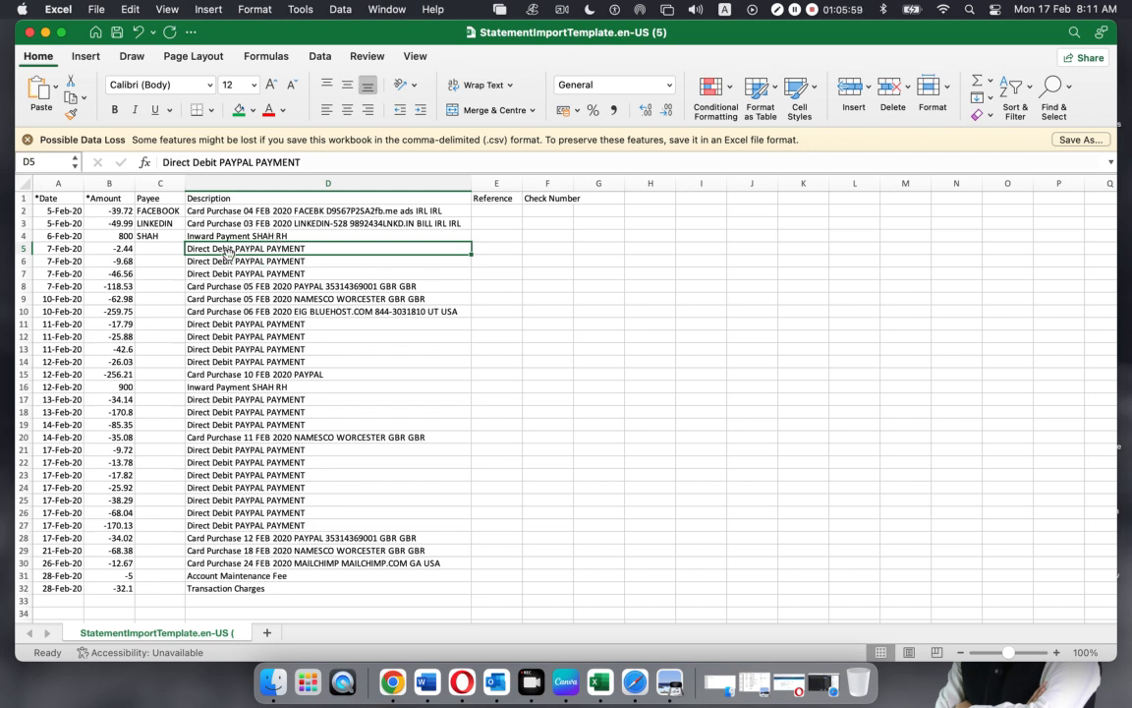
left_click(242, 262)
left_click_drag(227, 246, 253, 272)
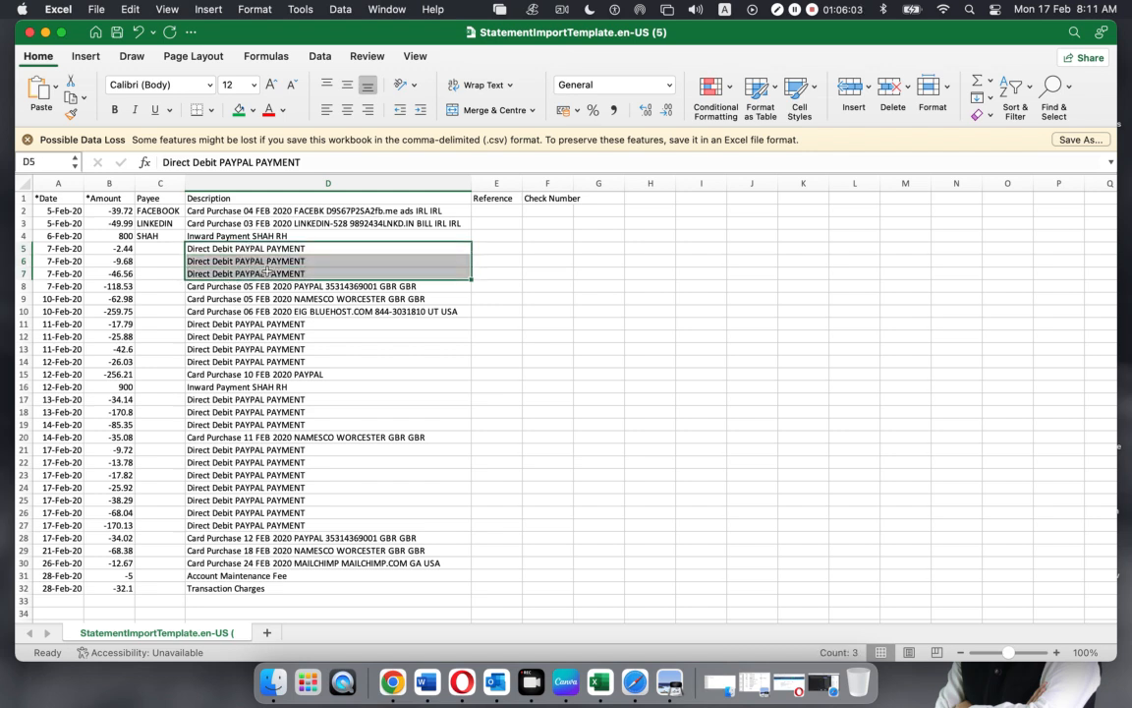
left_click(257, 273)
left_click_drag(236, 248, 241, 275)
left_click(262, 287)
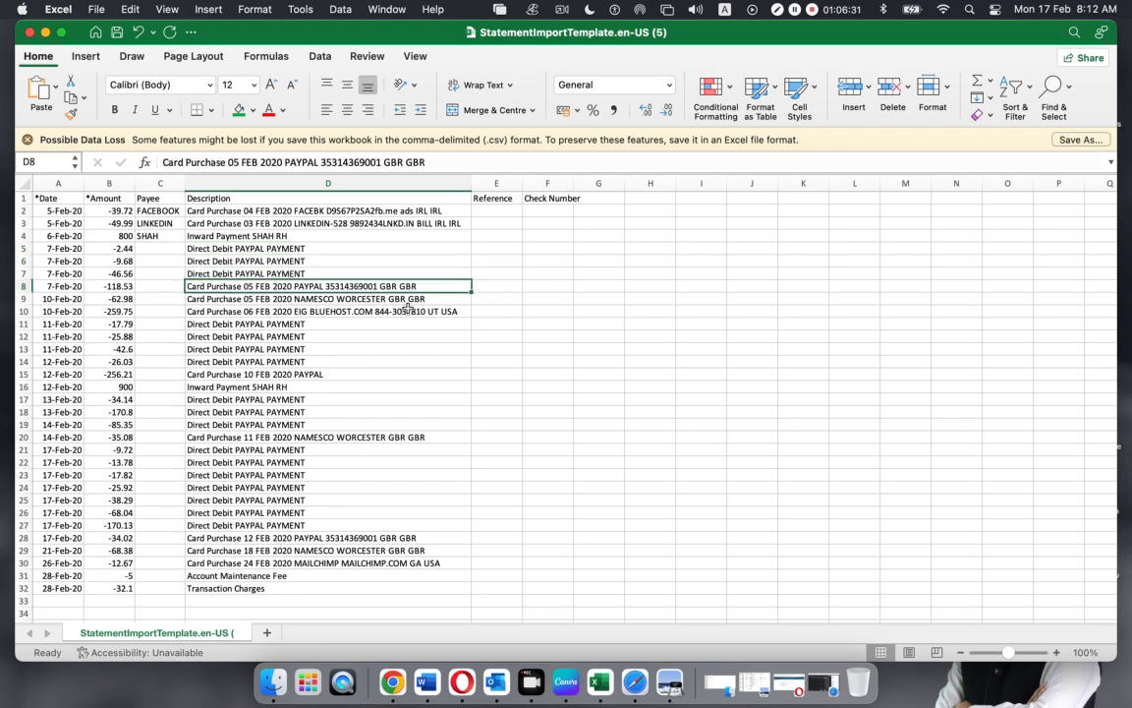
Set row 9's payee to NAMESCO from its card purchase description
left_click(282, 299)
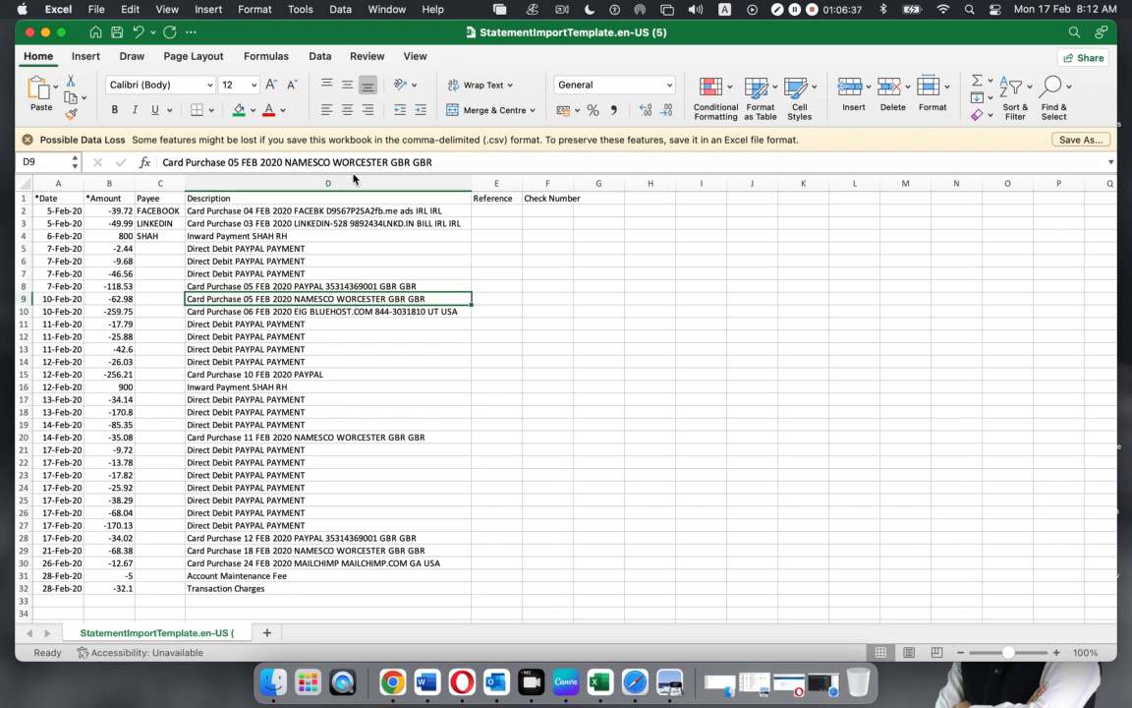
left_click_drag(330, 162, 285, 163)
key("ctrl+c")
left_click(153, 298)
key("ctrl+v")
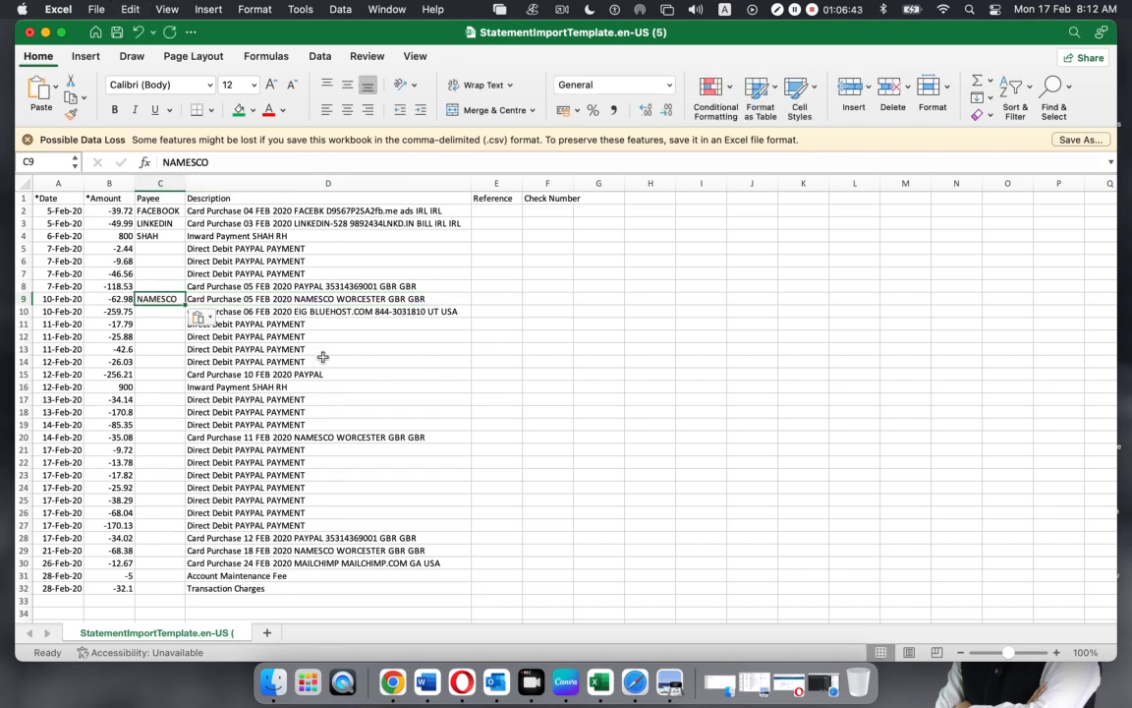
Remove the mistaken BLUEHOST entry from row 16 and restore its original description
left_click(432, 310)
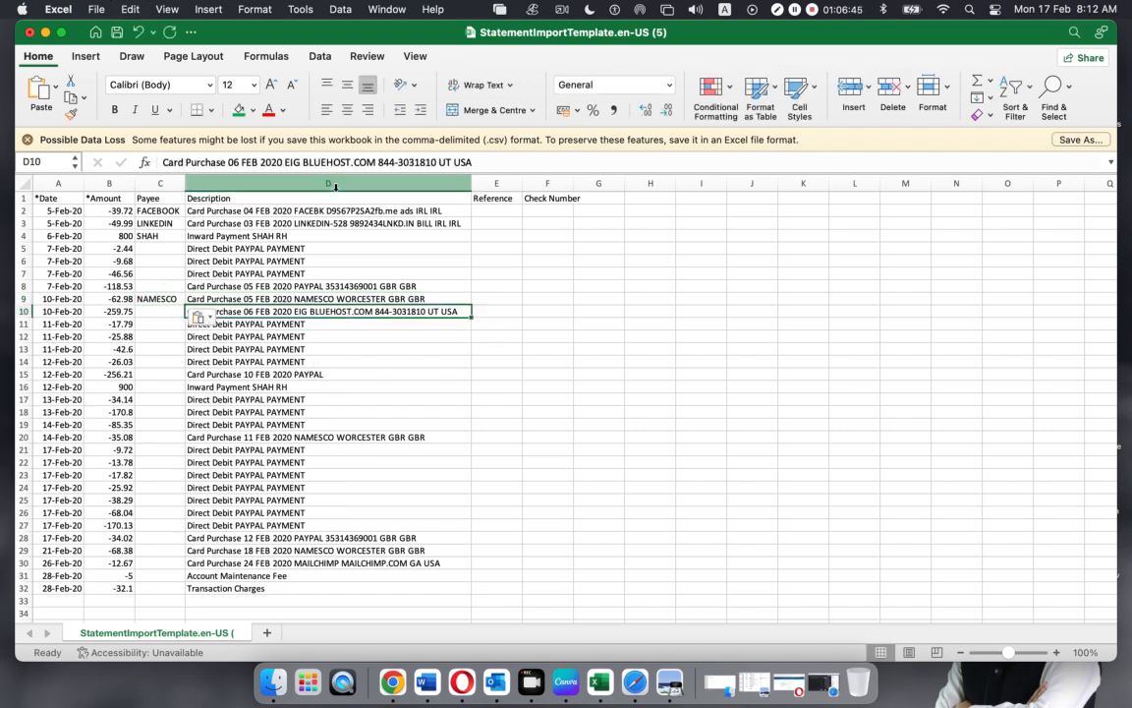
left_click_drag(351, 163, 302, 162)
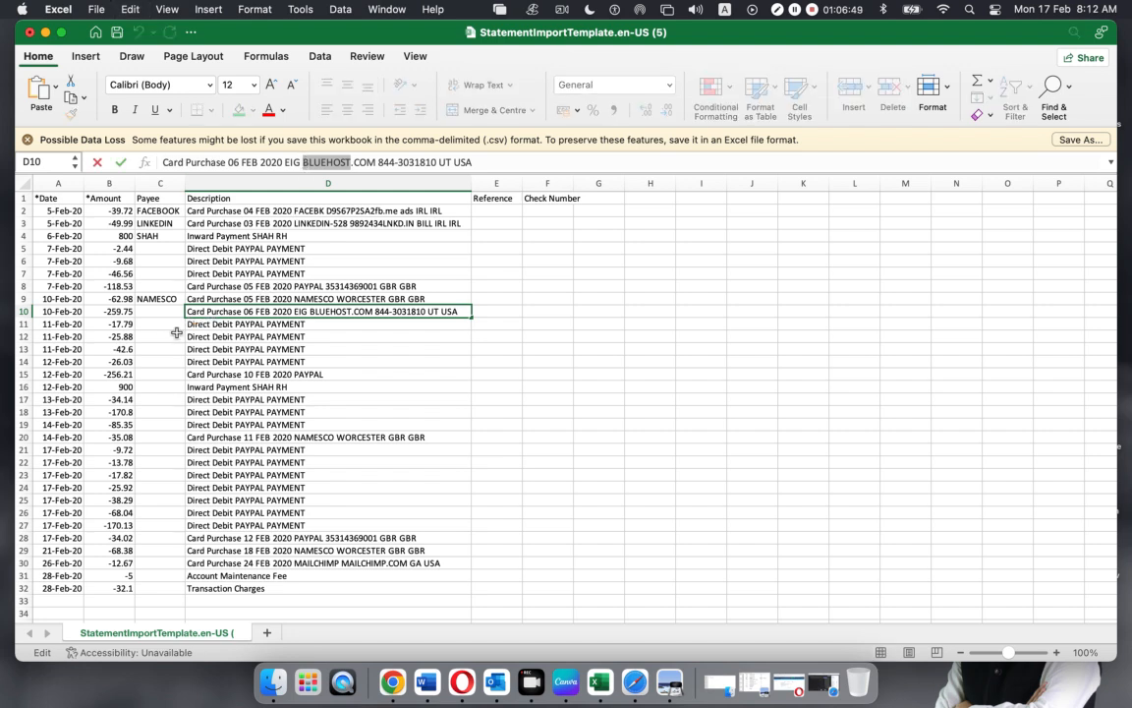
left_click(162, 311)
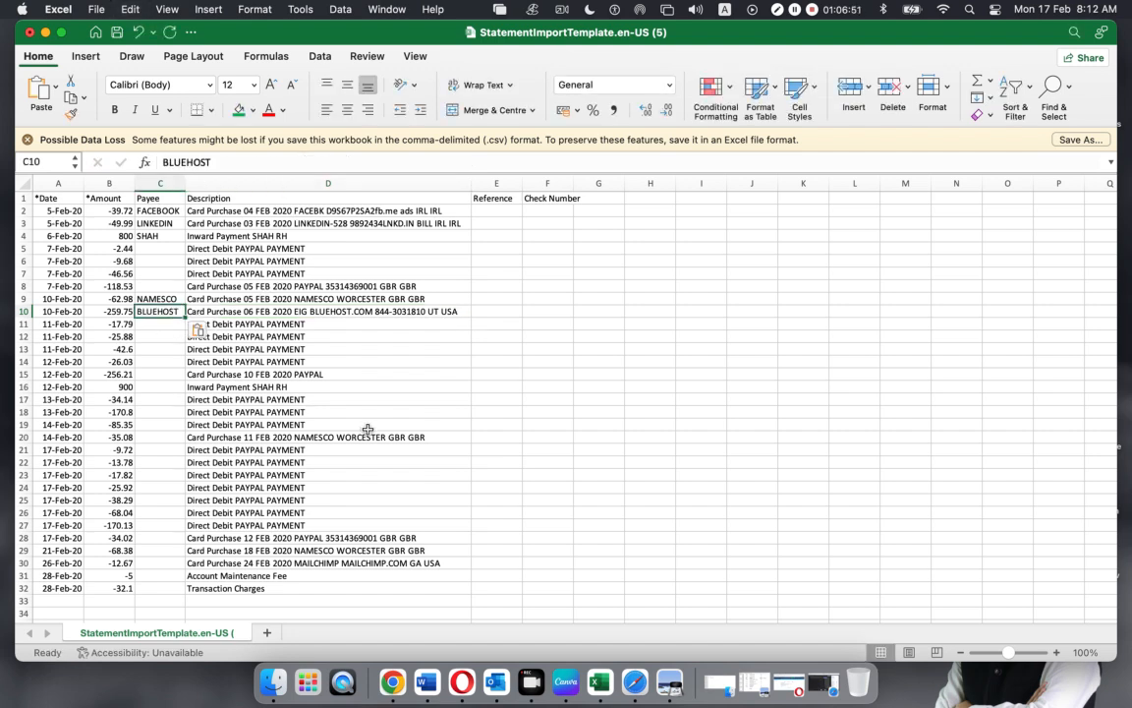
left_click(263, 387)
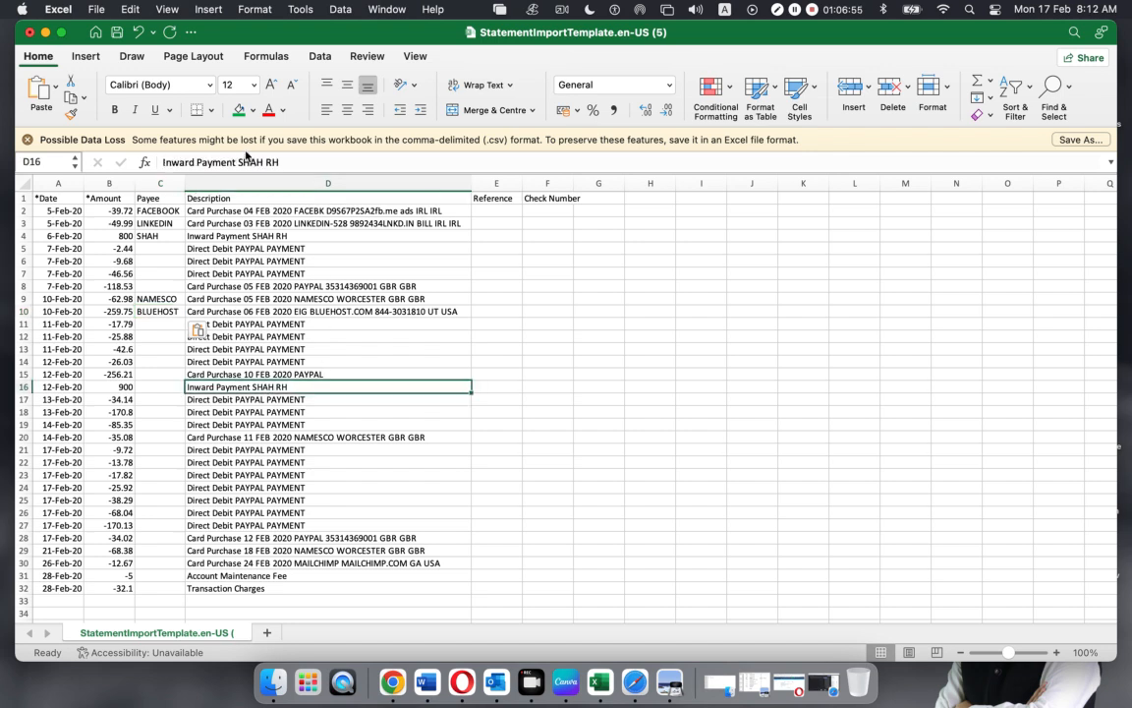
left_click_drag(264, 162, 240, 162)
type("BLUEHOST")
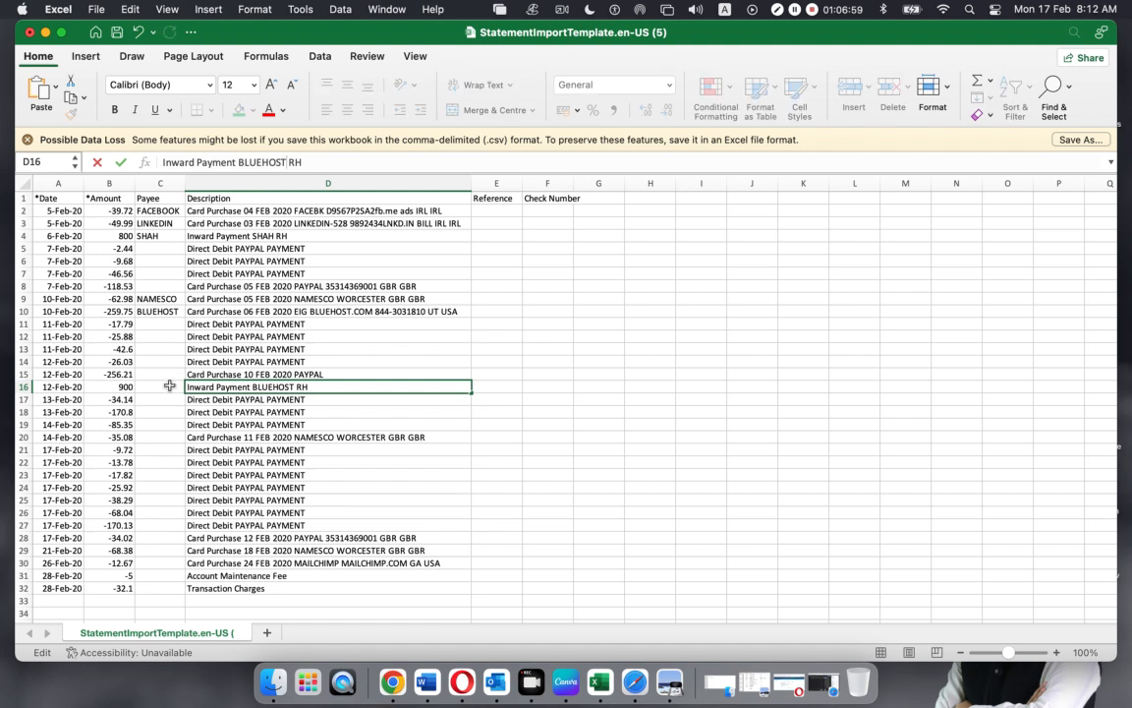
left_click(169, 386)
key("super+v")
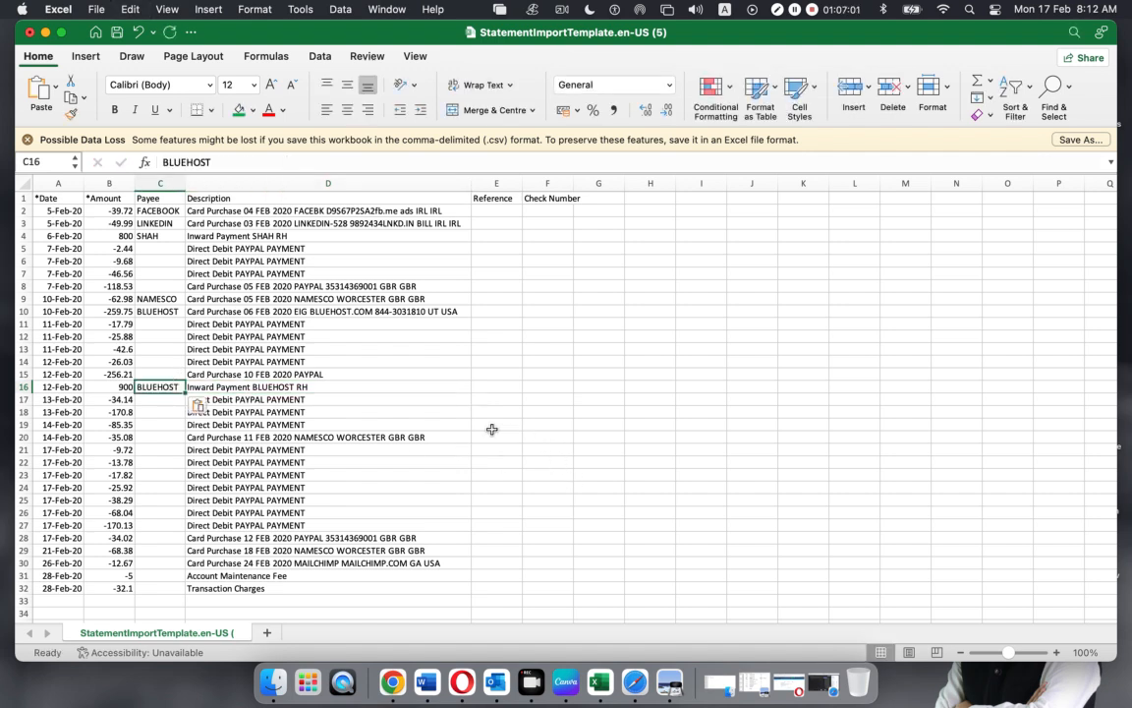
key("Delete")
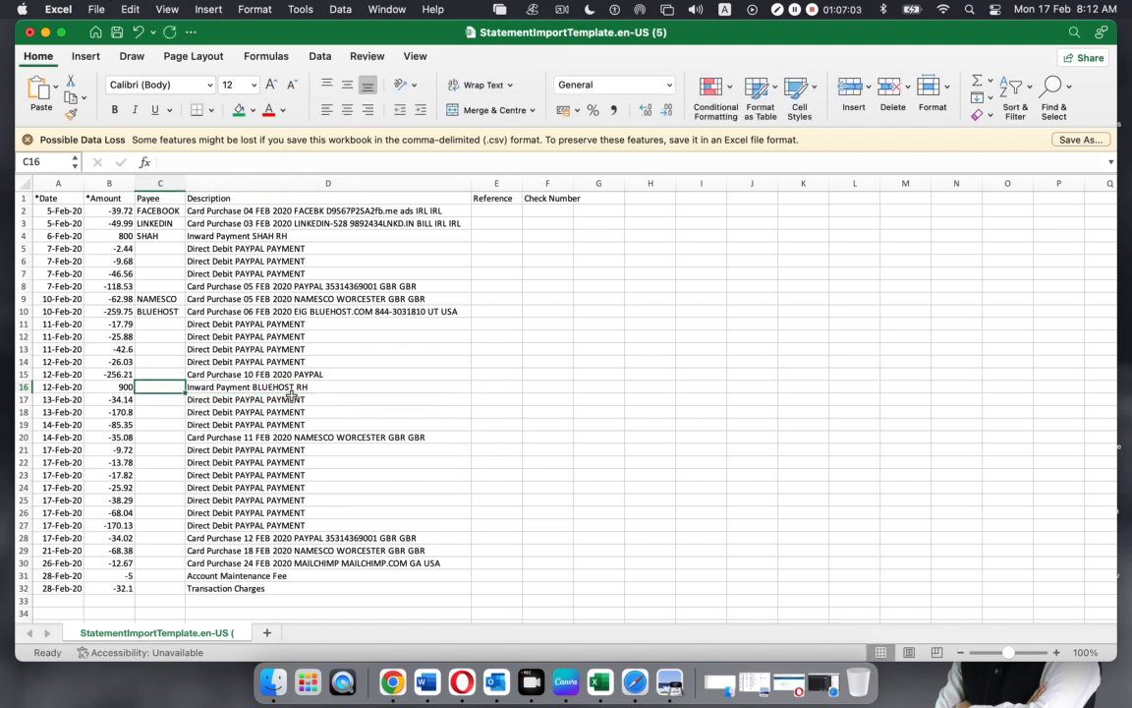
key("super+z")
key("super+z")
key("super+z")
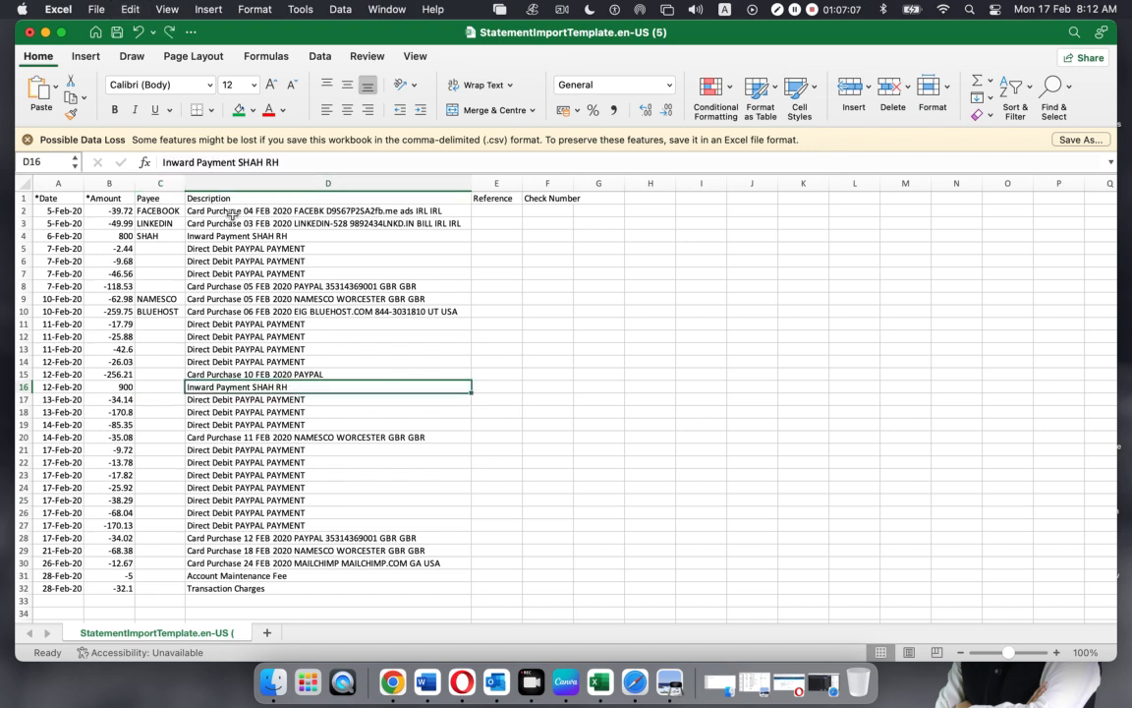
Set row 16's payee to SHAH from its description
left_click_drag(263, 163, 238, 164)
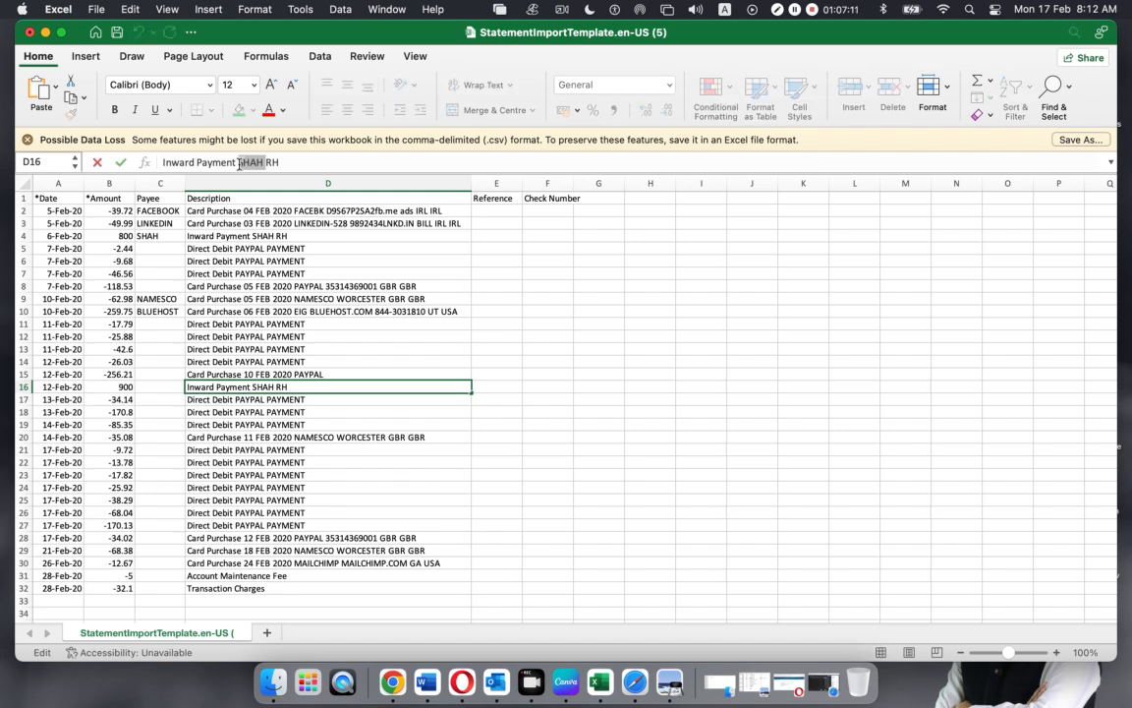
left_click(173, 390)
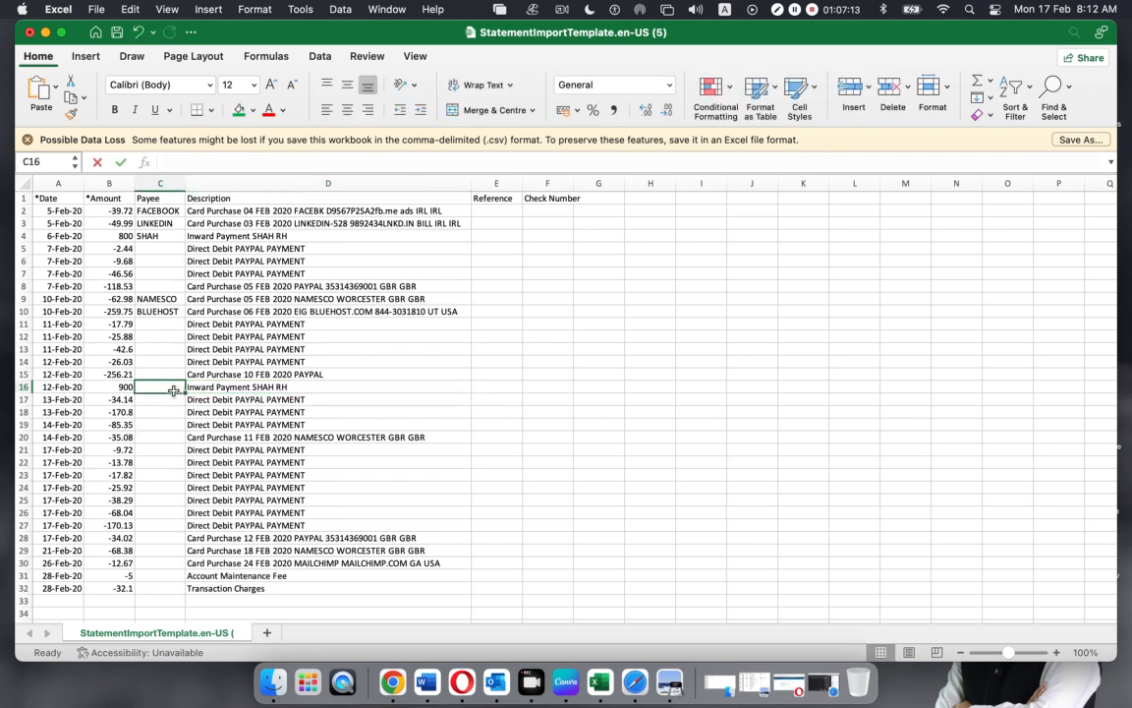
key("super+v")
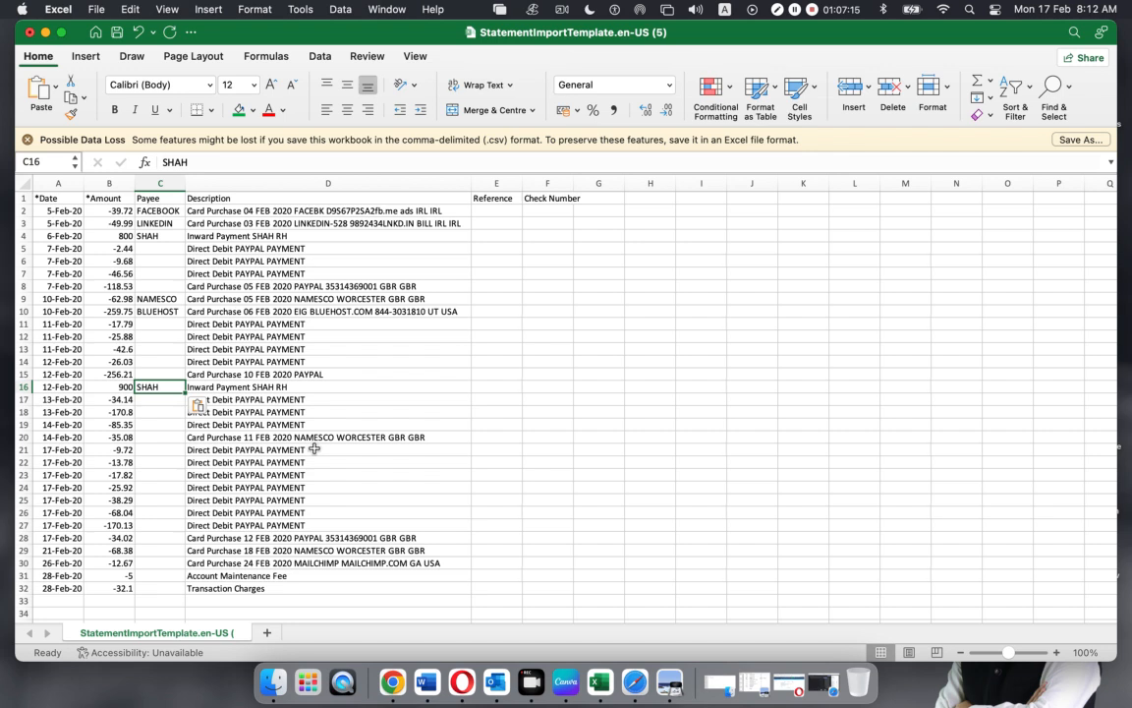
Set the payee to NAMESCO for rows 20 and 29
left_click(312, 437)
left_click_drag(331, 162, 295, 162)
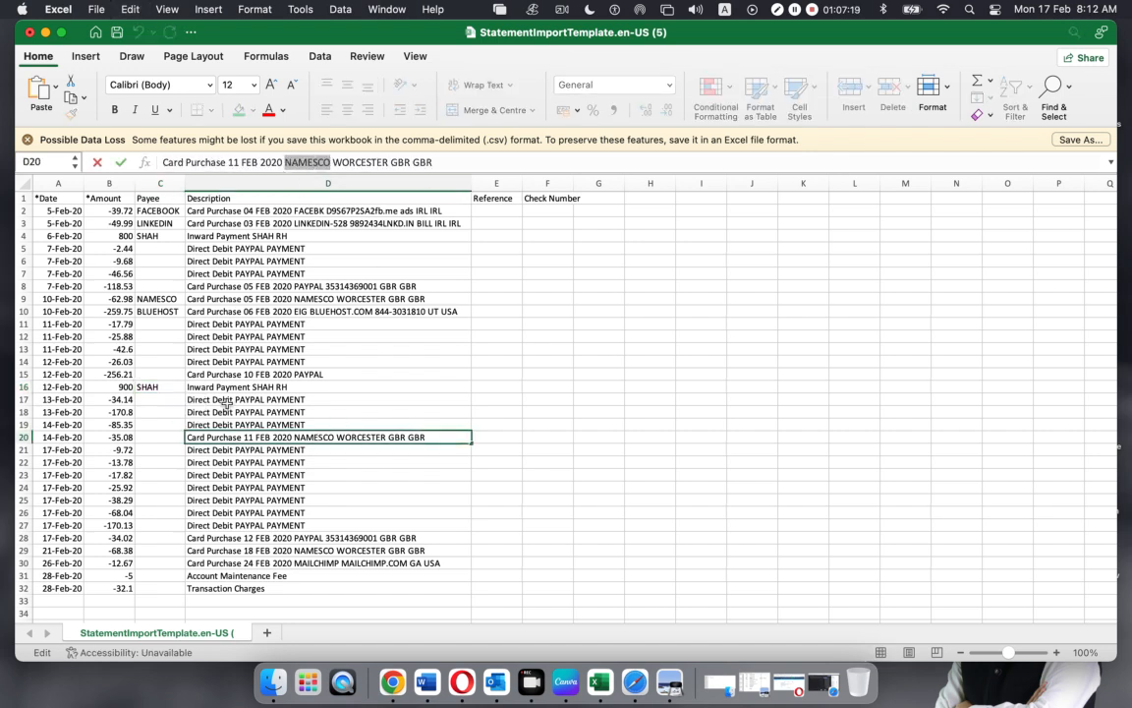
double_click(171, 440)
key("super+v")
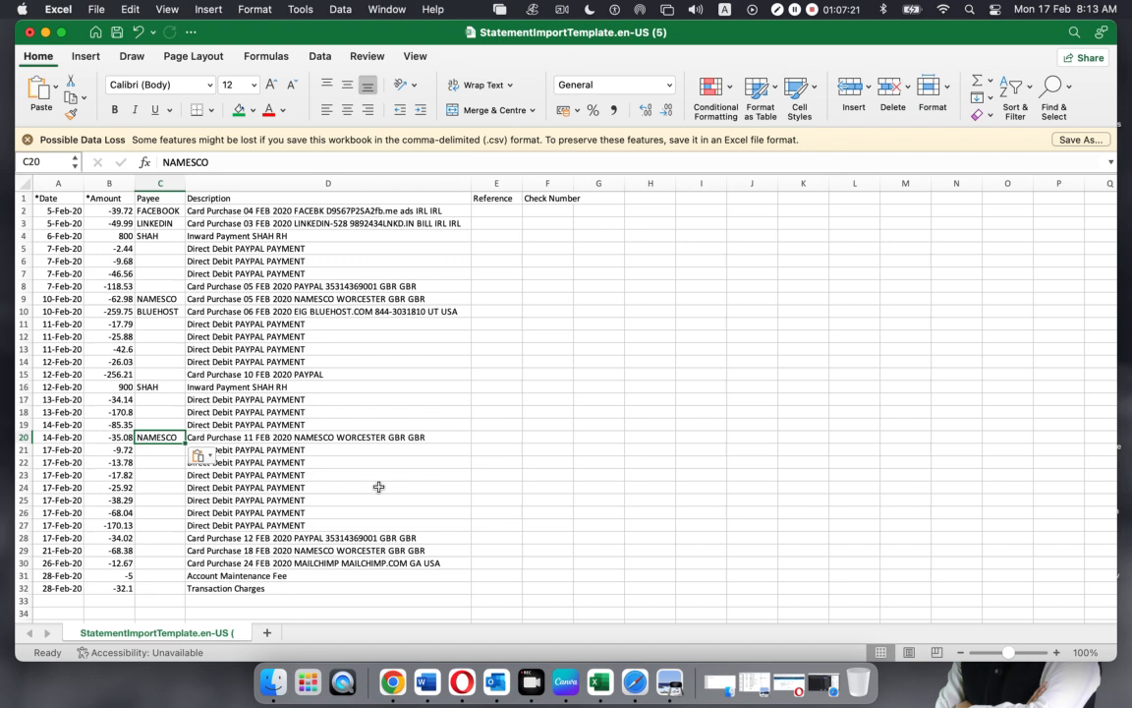
left_click(295, 551)
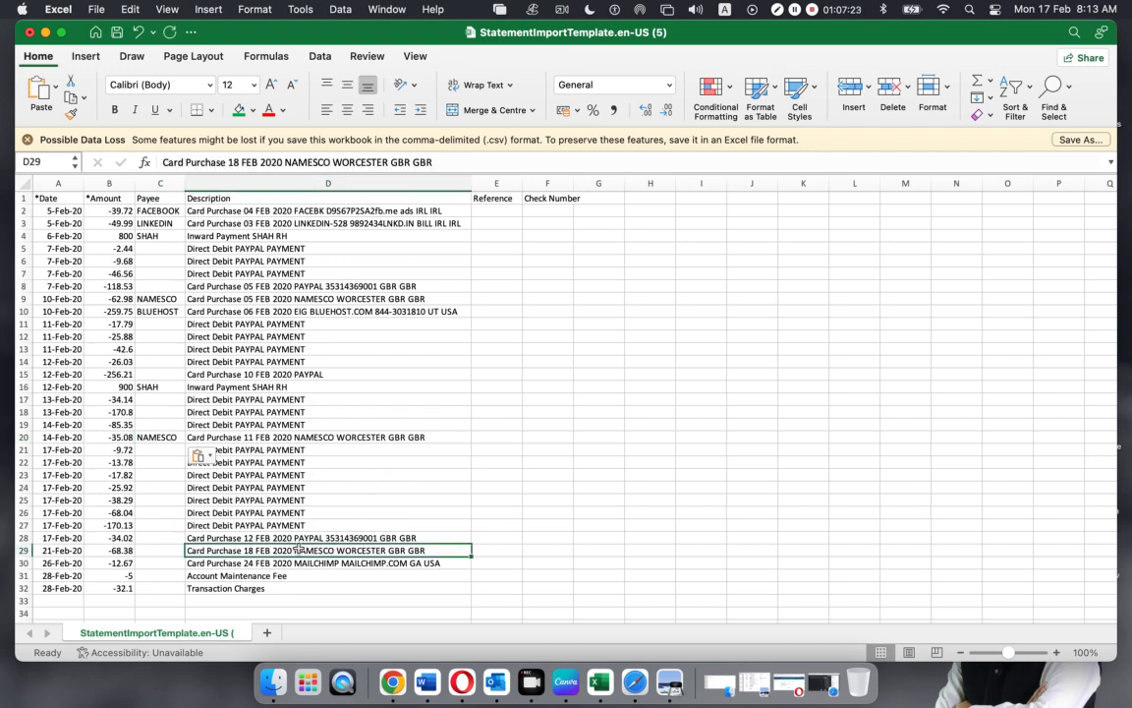
left_click(155, 550)
type("NAMESCO")
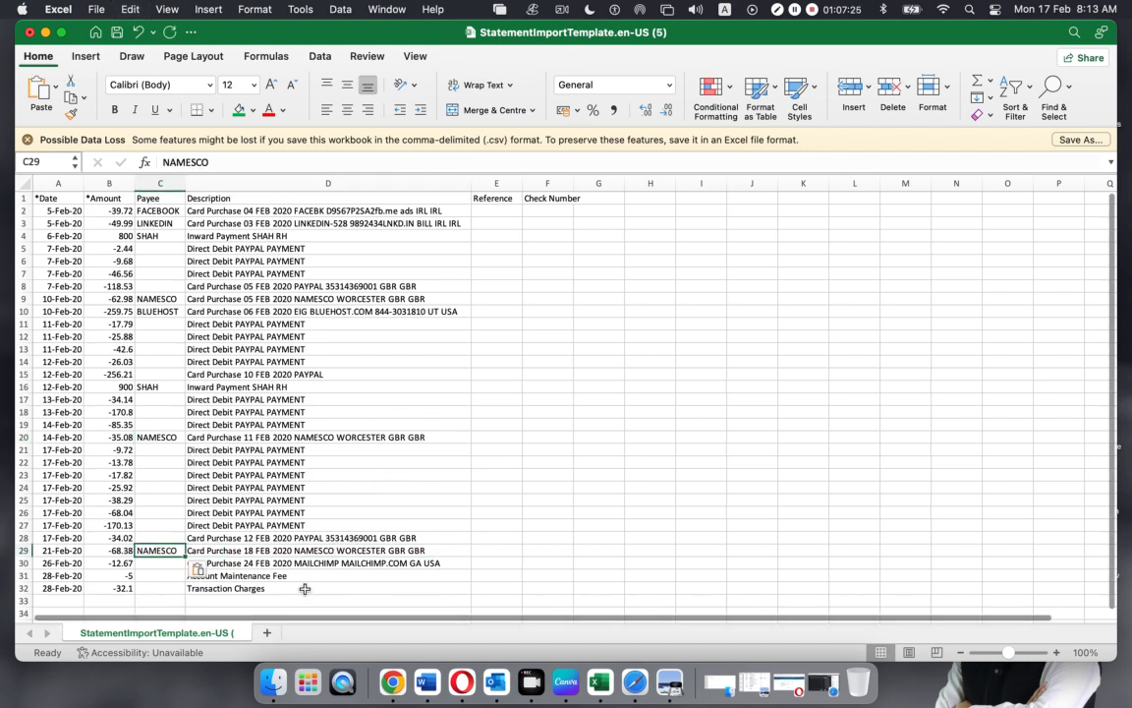
Set row 30's payee to MAILCHIMP, restoring its accidentally overwritten description
left_click(329, 566)
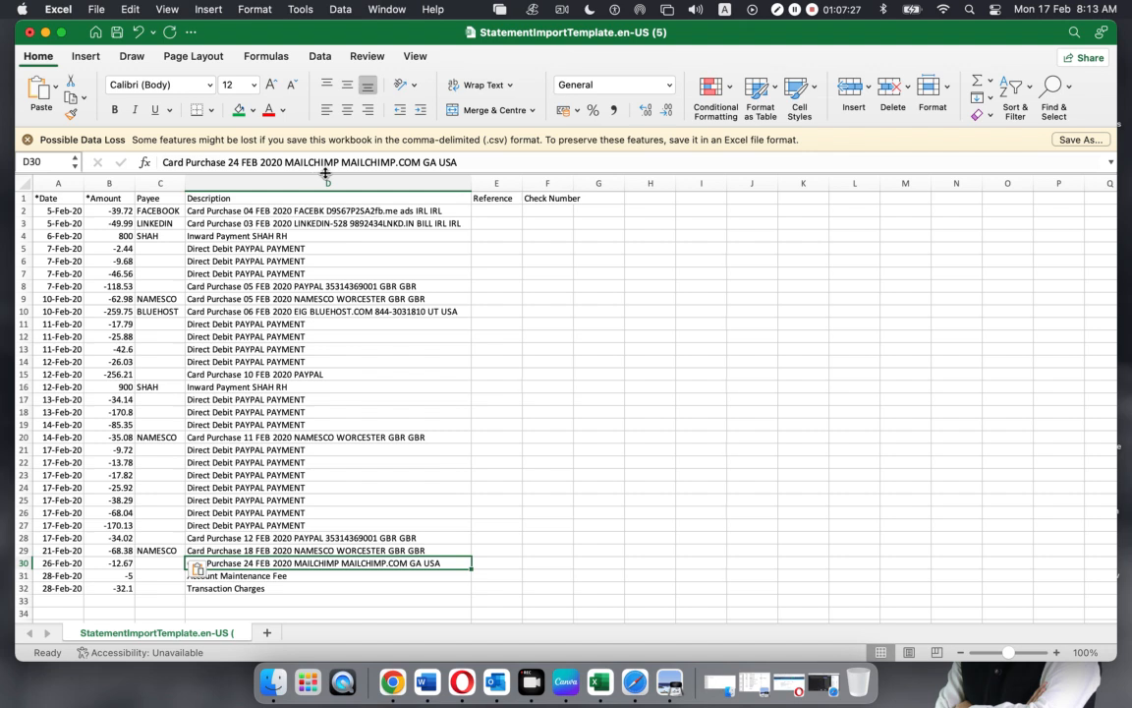
left_click_drag(339, 162, 300, 162)
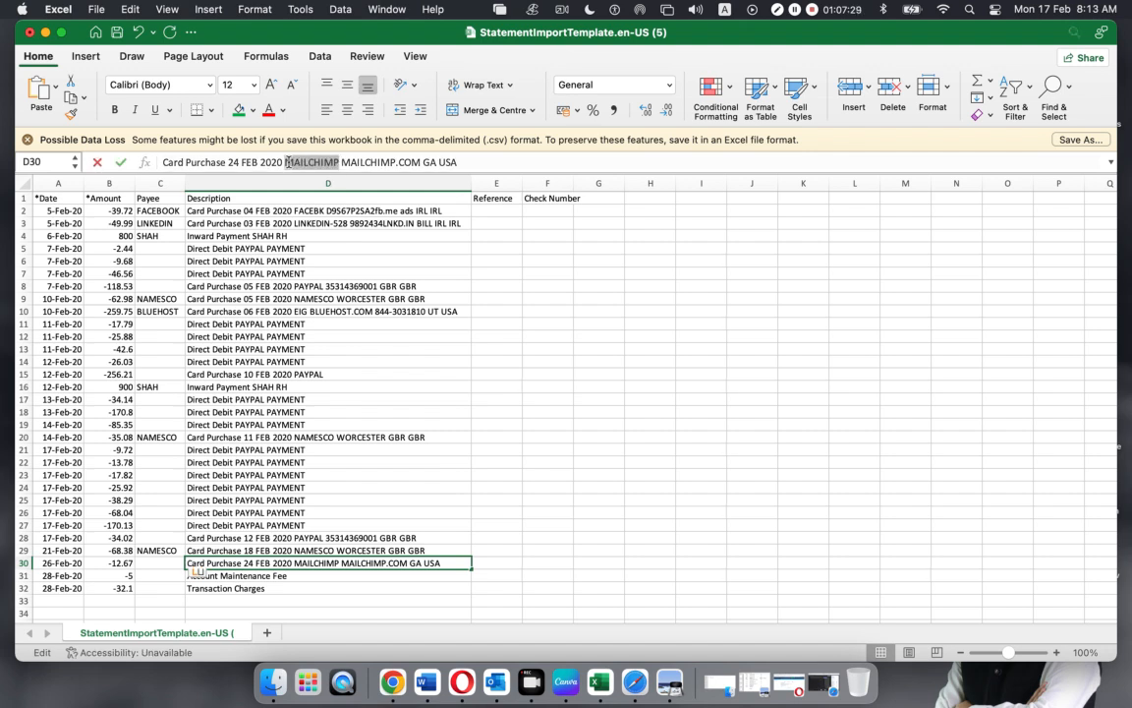
type("NAMESCO")
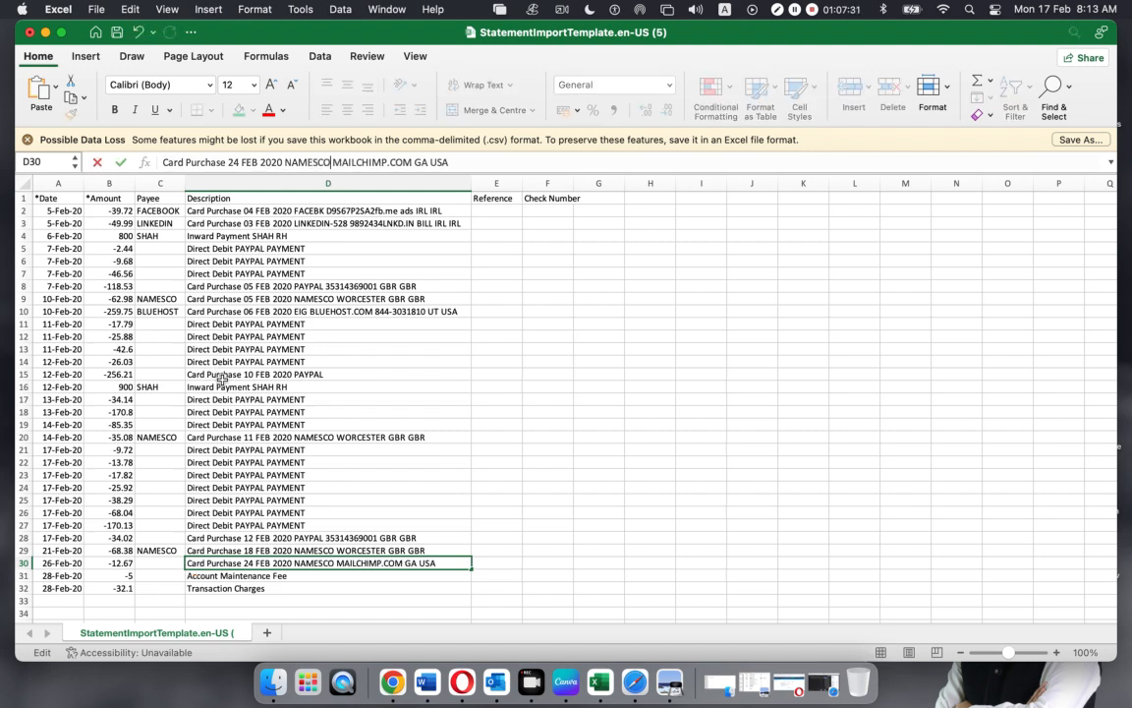
key("super+z")
key("super+c")
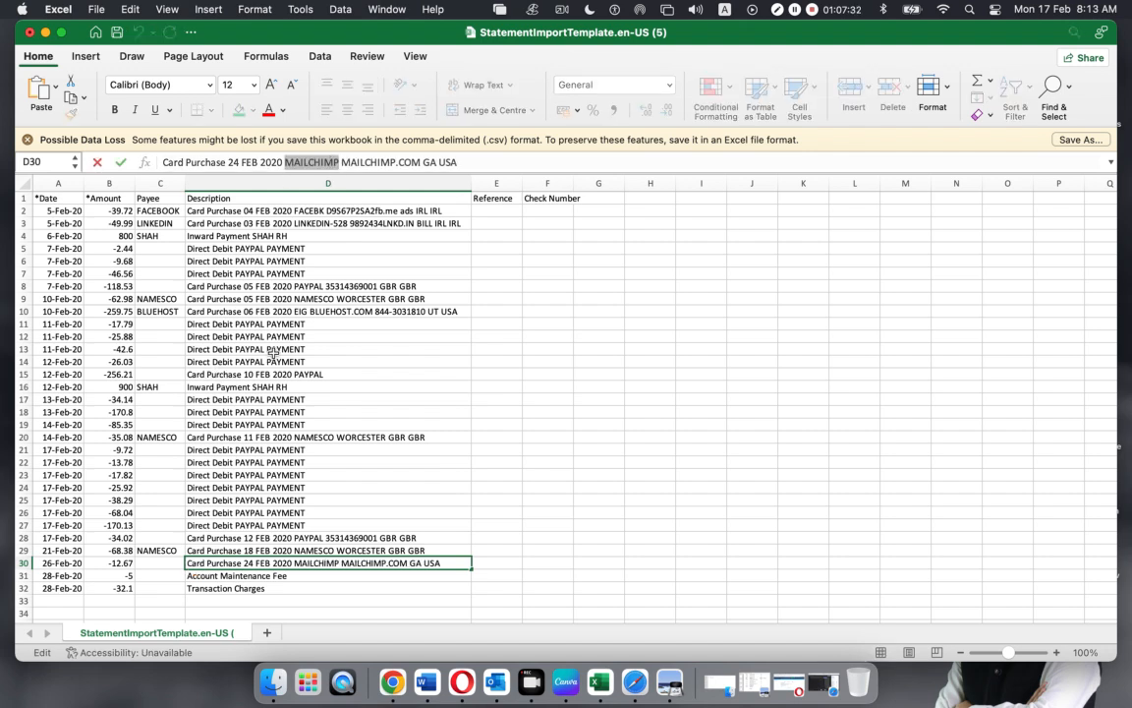
left_click(150, 561)
key("super+v")
Check the empty Reference and Check Number columns
left_click(662, 472)
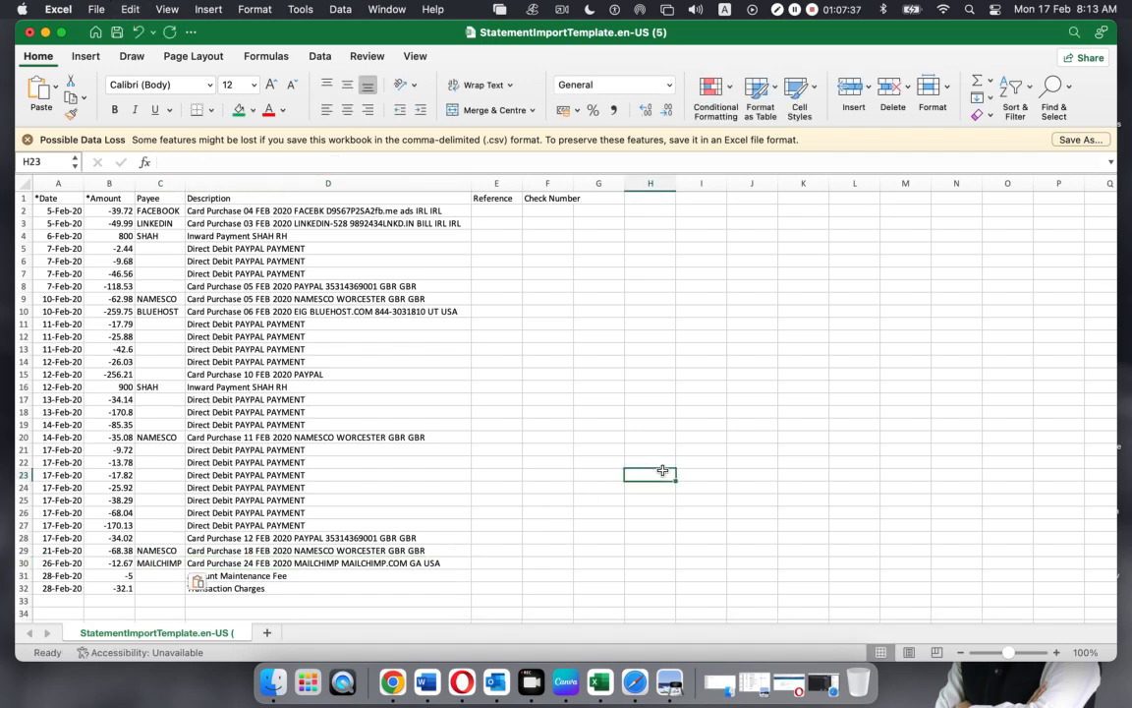
scroll(362, 384, "down", 10)
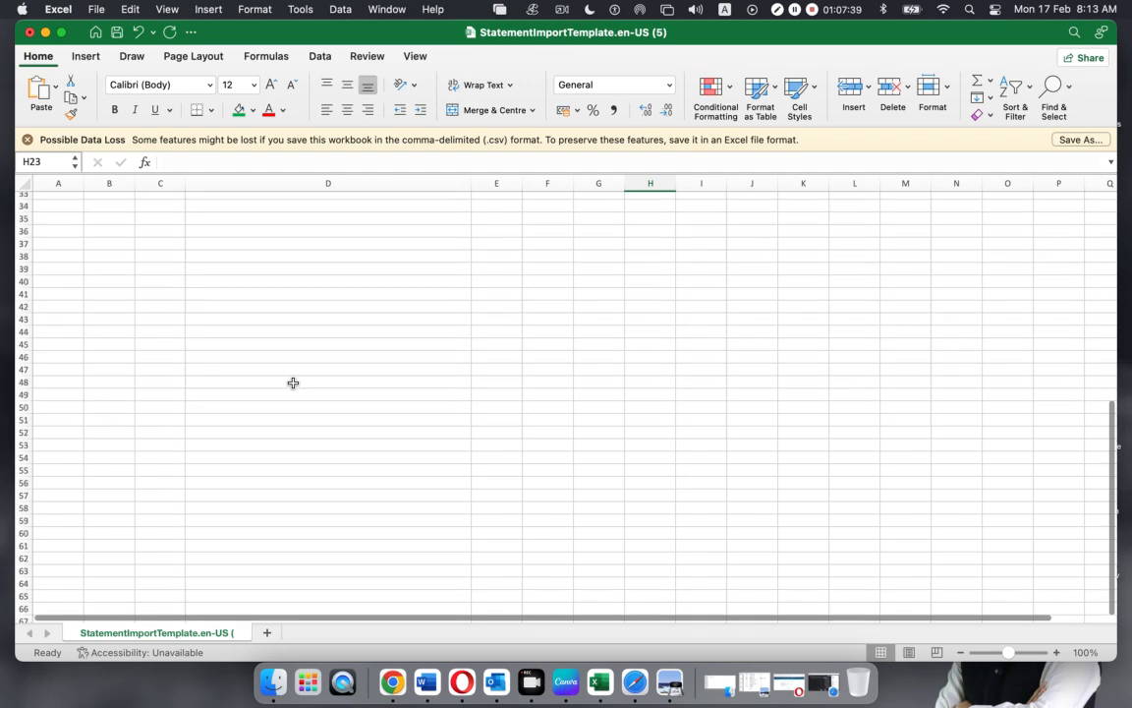
scroll(293, 384, "up", 10)
left_click(482, 211)
left_click(547, 197)
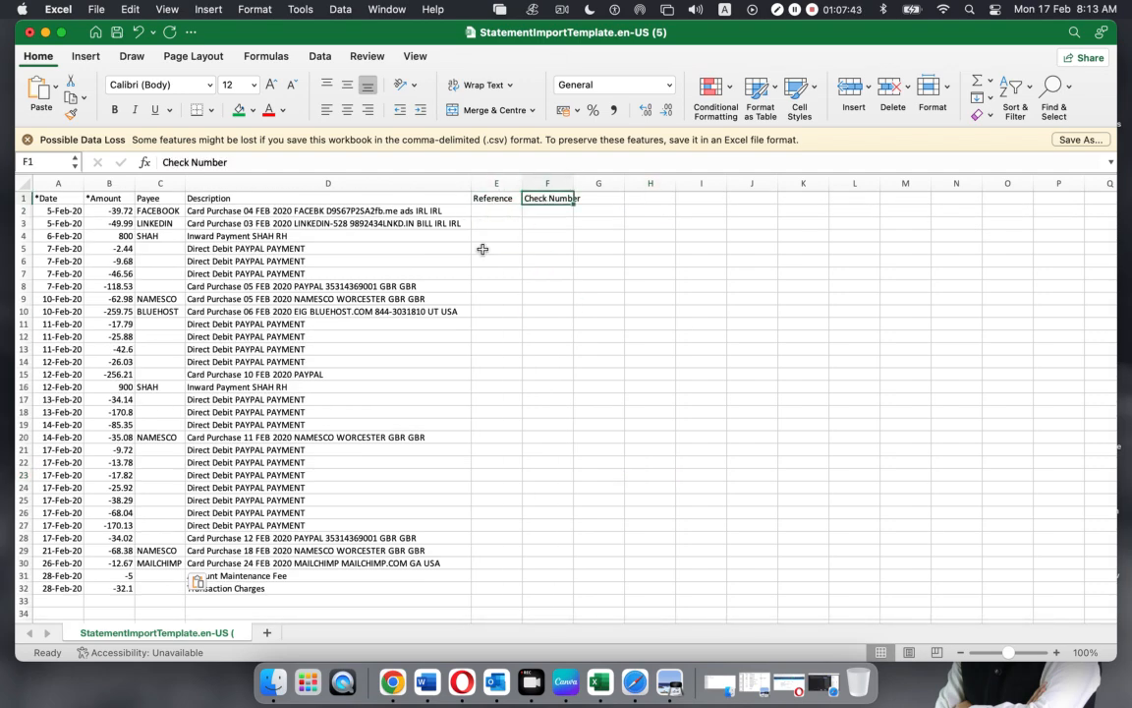
left_click(611, 203)
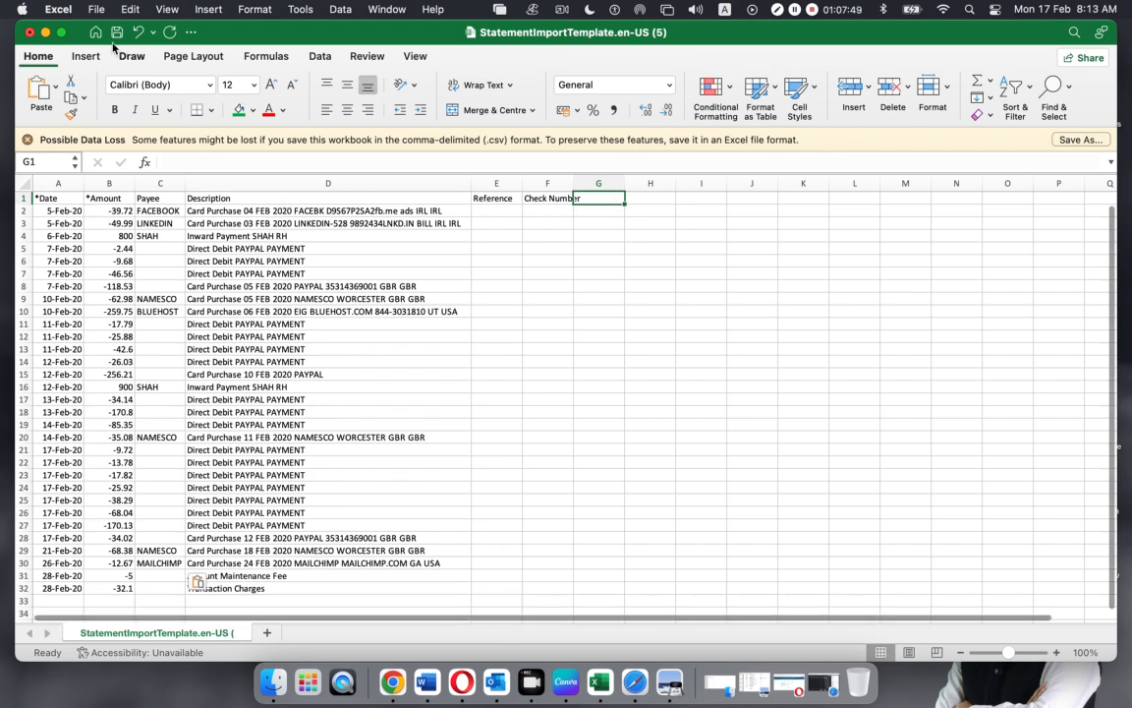
left_click(96, 10)
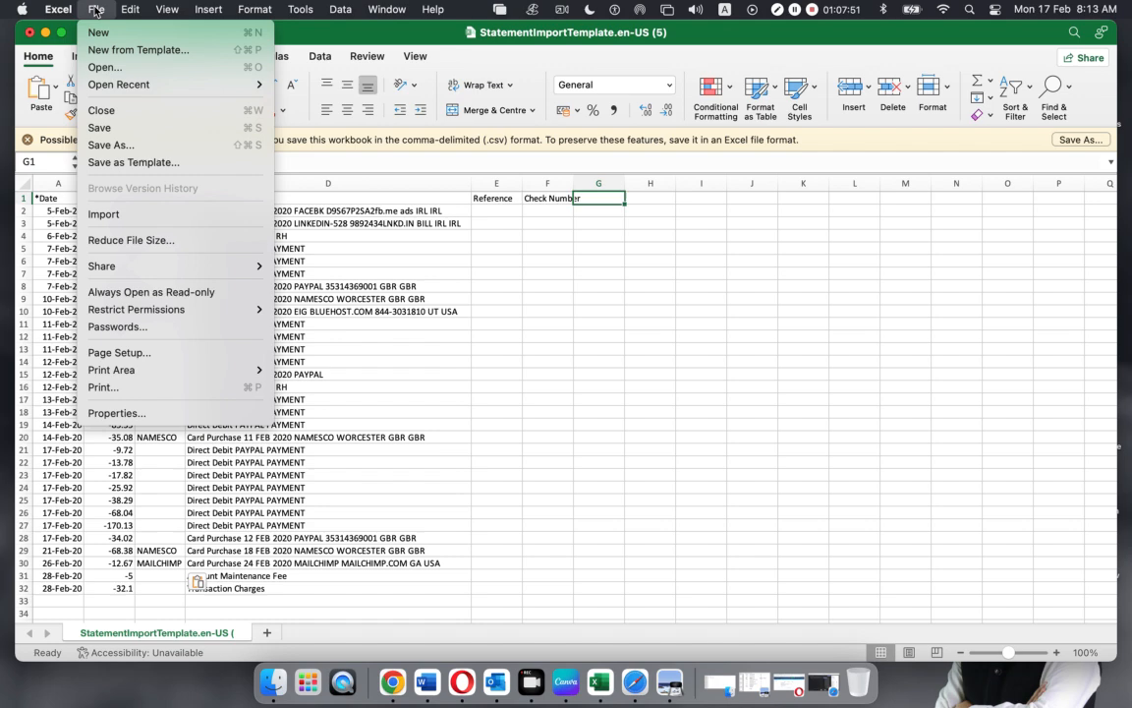
Save the template to the Desktop as CSV 'Mero Bank Final Statement'
left_click(124, 144)
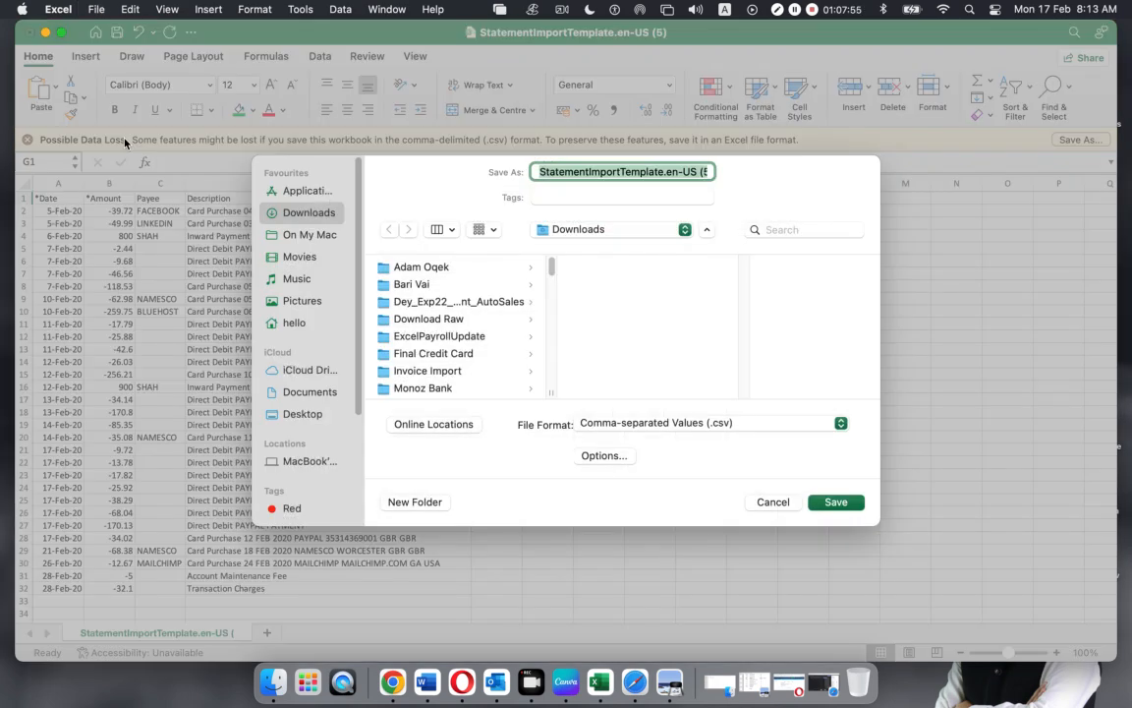
left_click(290, 413)
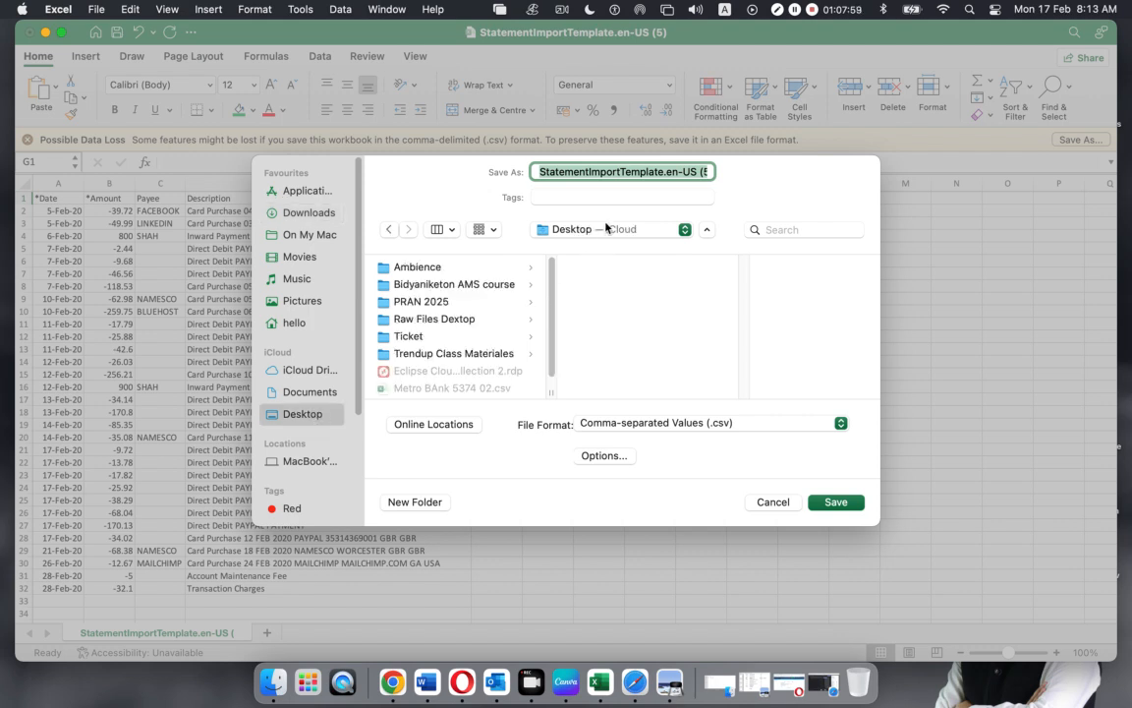
type("Mero Bank Final ")
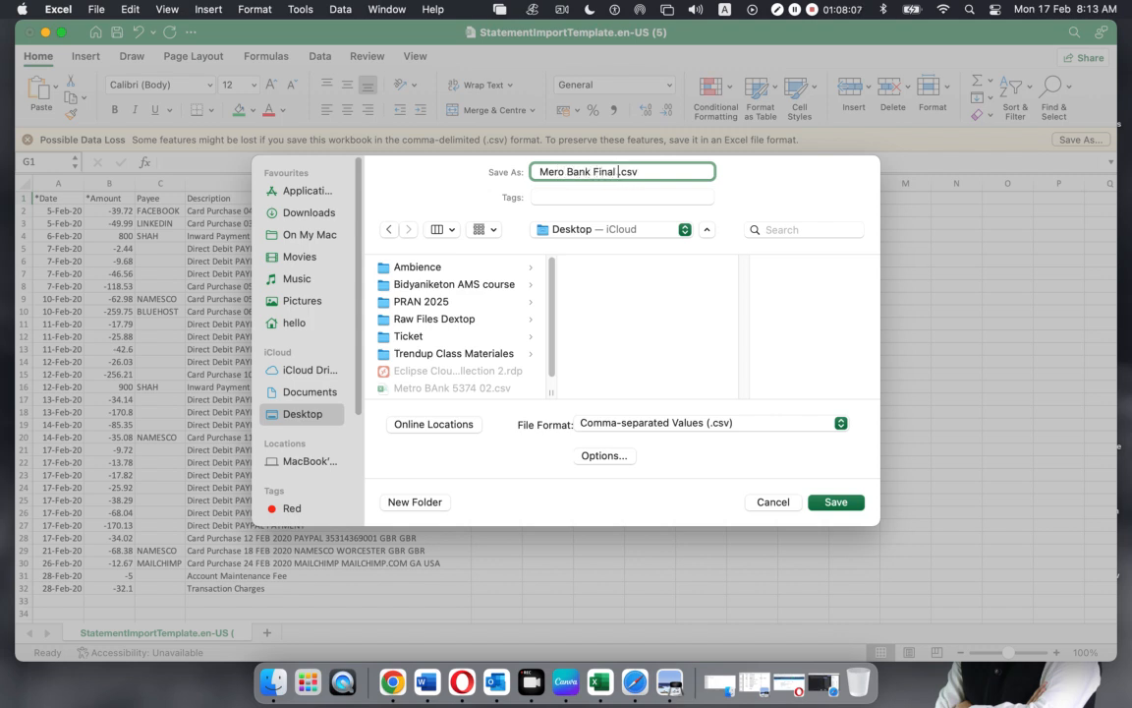
type("Statement")
left_click(836, 502)
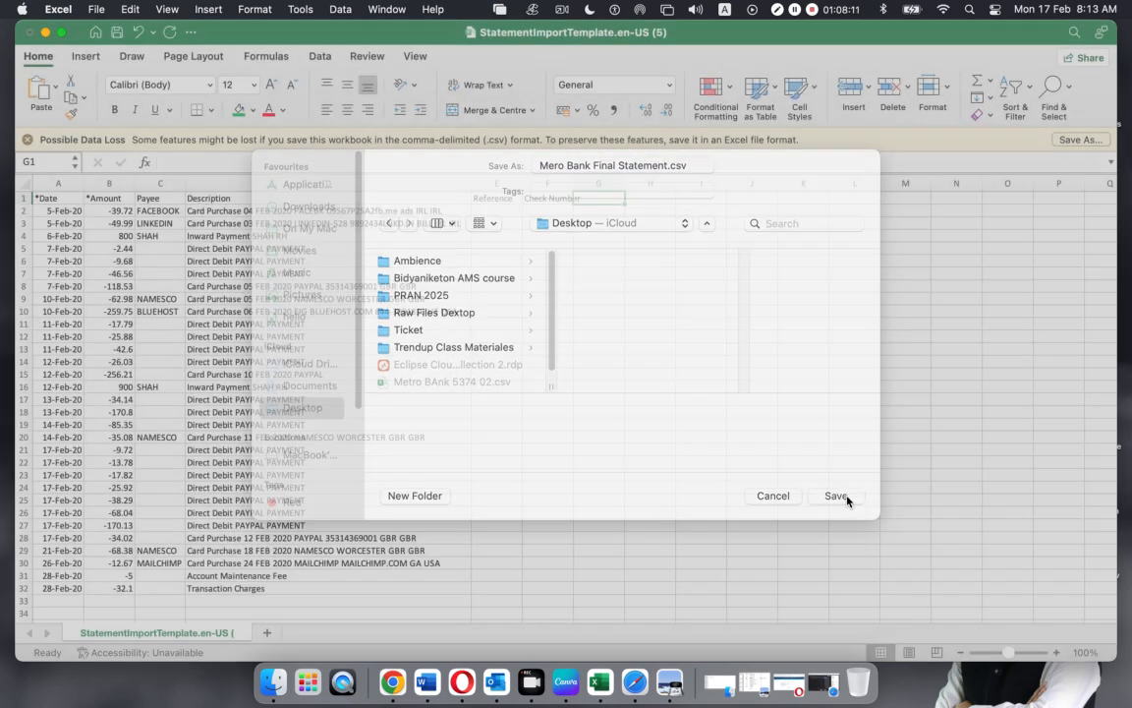
left_click(651, 434)
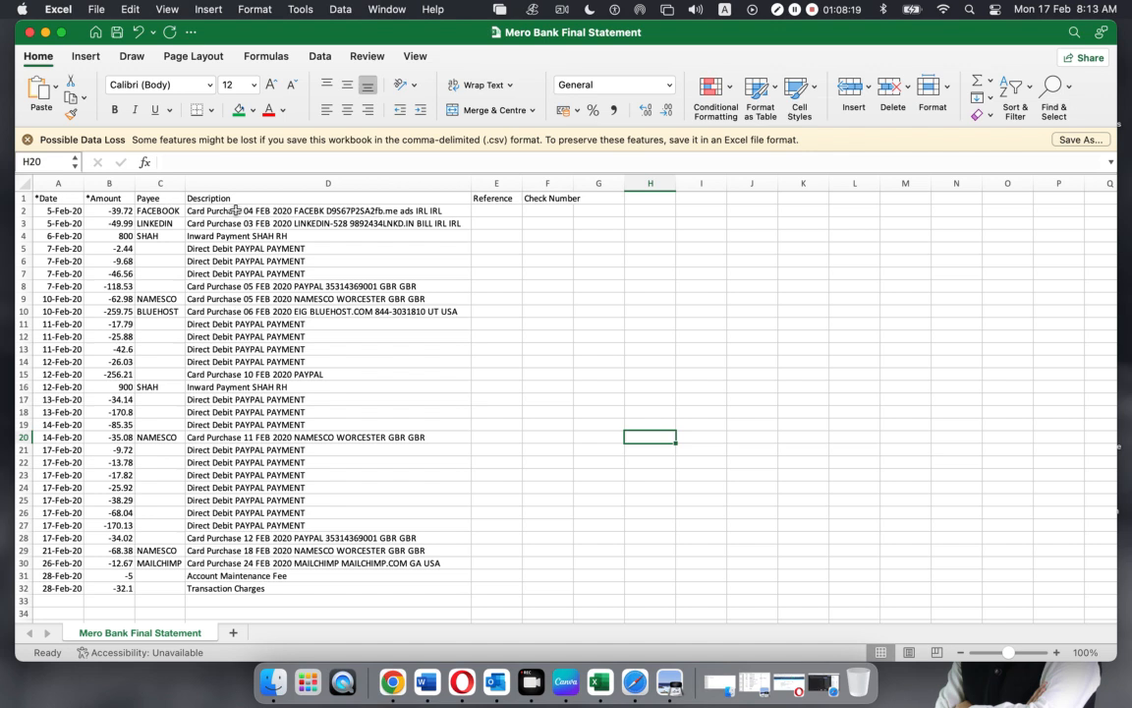
Close the spreadsheet and bring back Xero's Import bank transactions page, glancing at the statement PDF
left_click(28, 33)
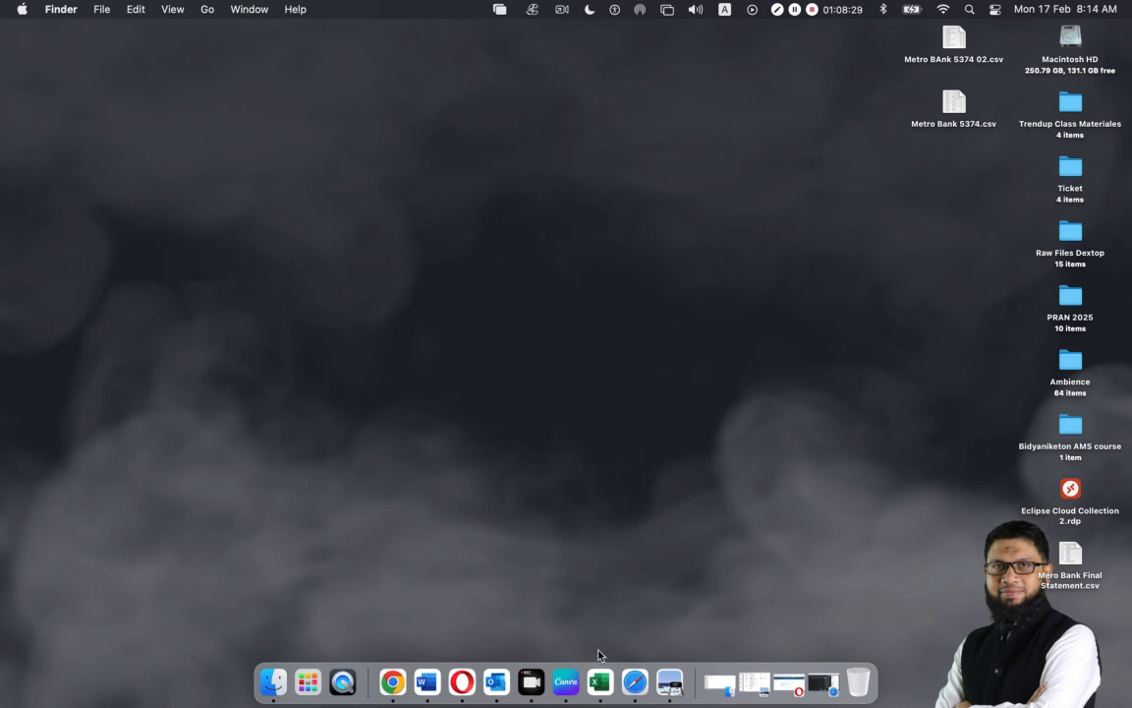
left_click(462, 681)
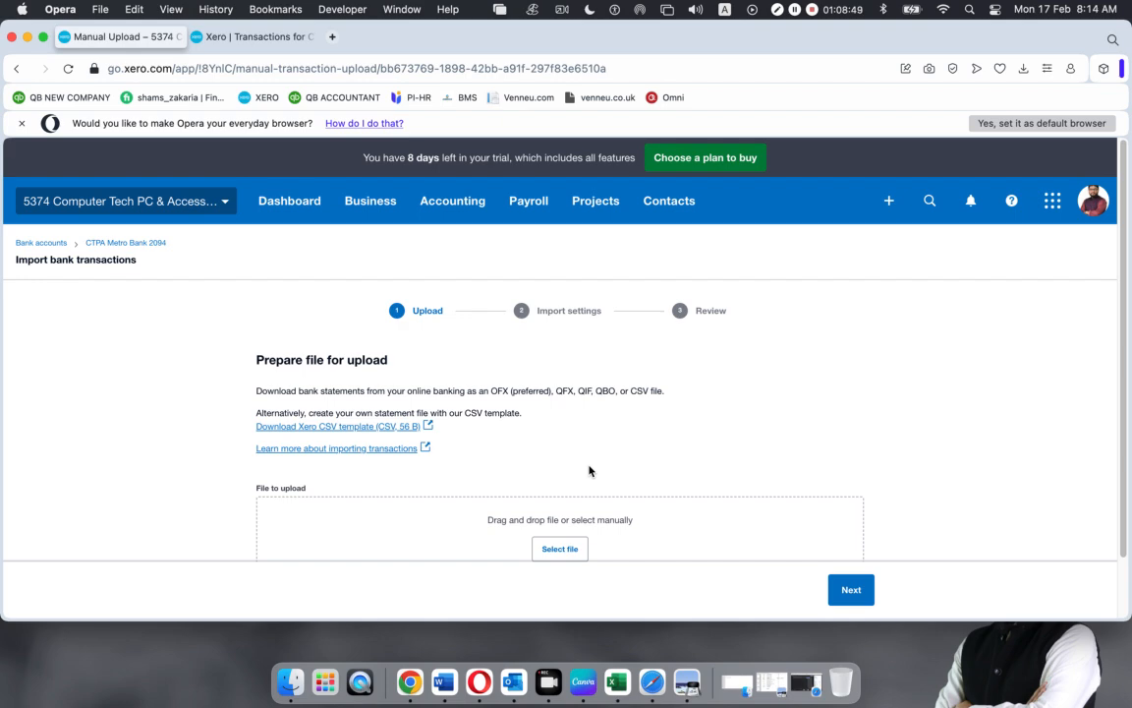
left_click(28, 37)
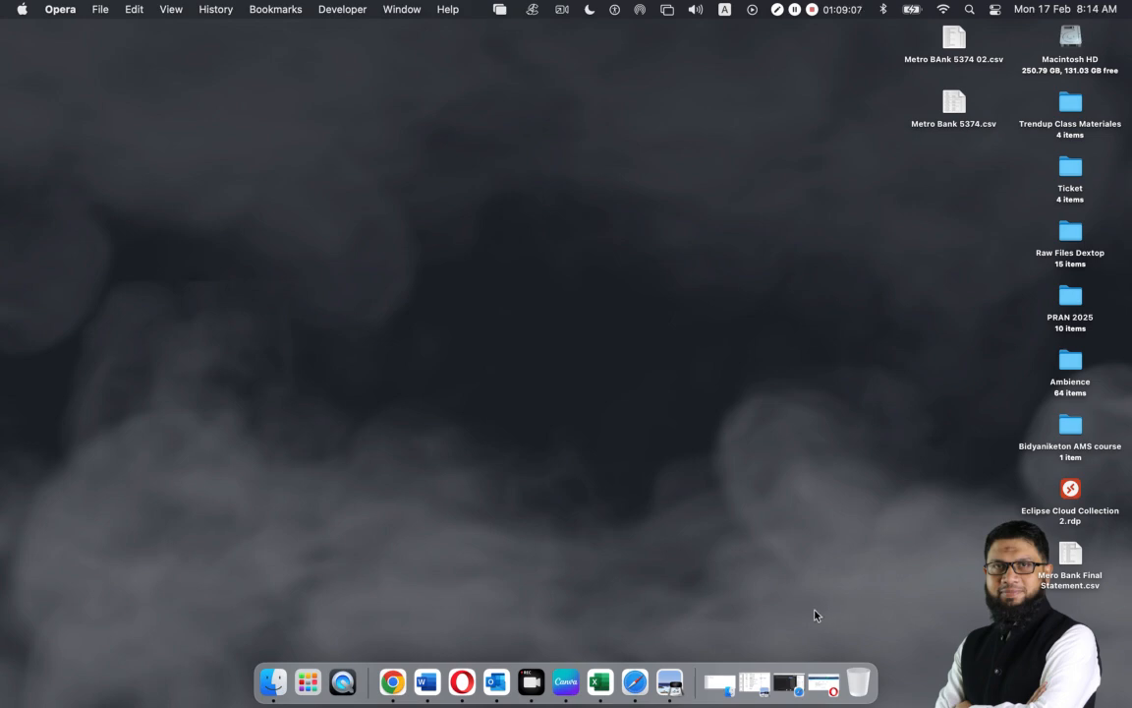
left_click(824, 681)
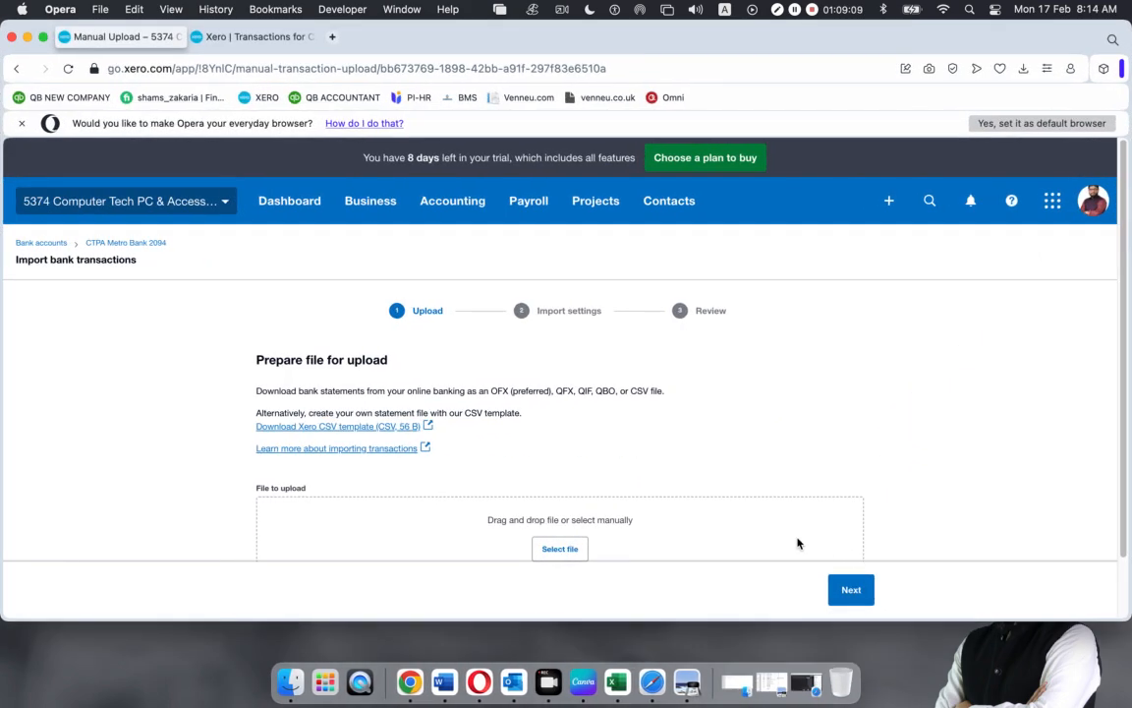
scroll(616, 385, "down", 2)
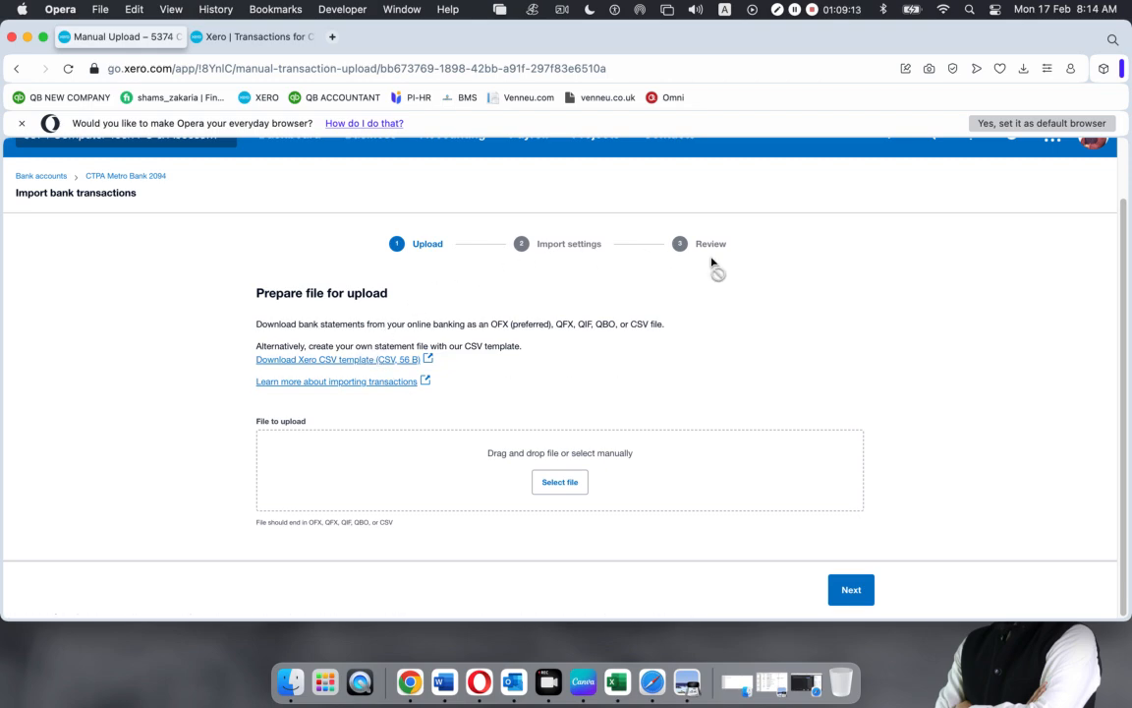
left_click(700, 692)
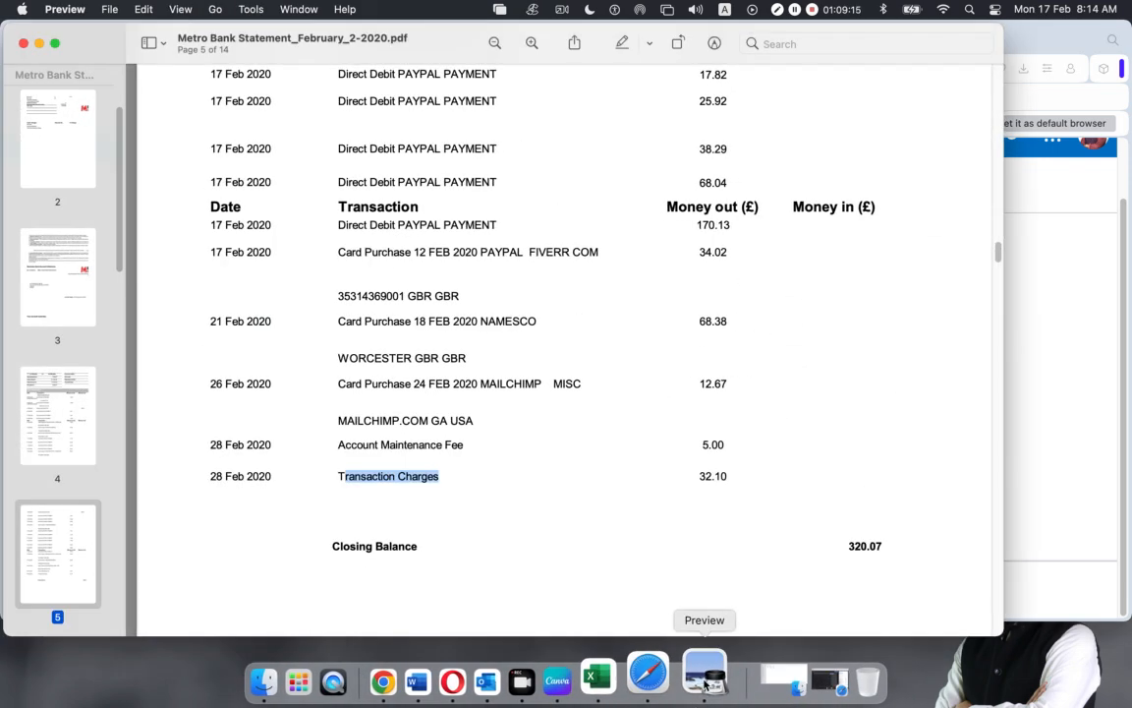
left_click(39, 43)
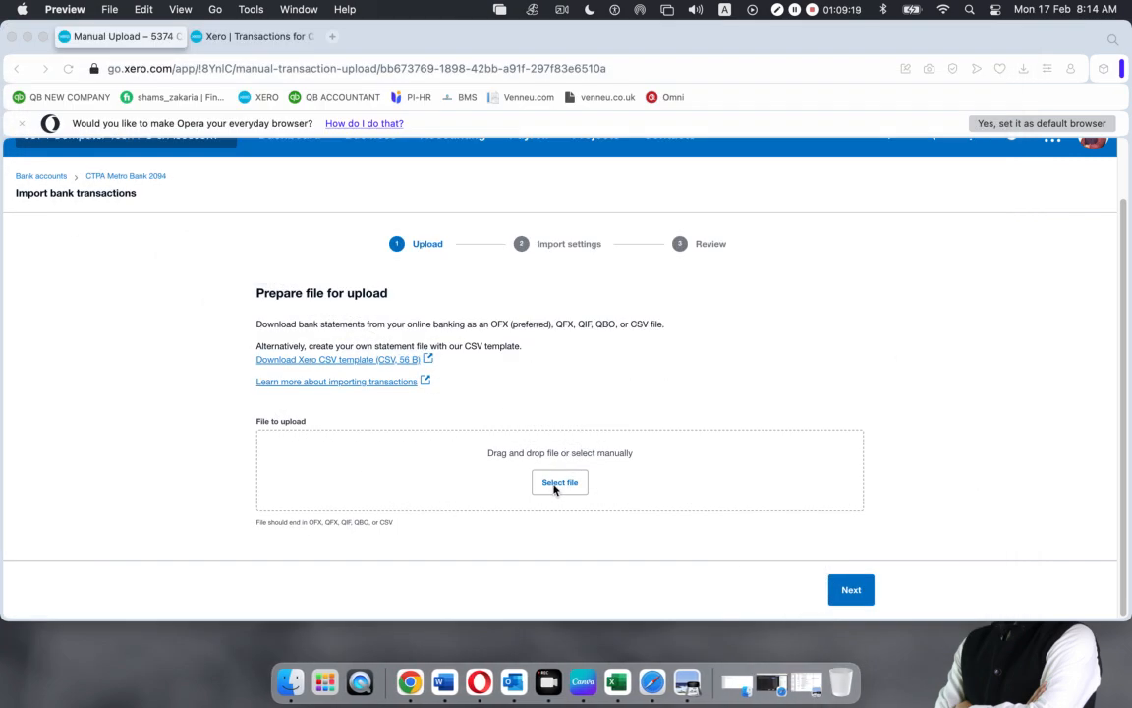
Upload Mero Bank Final Statement.csv from the Desktop and continue to the column-mapping settings
left_click(554, 483)
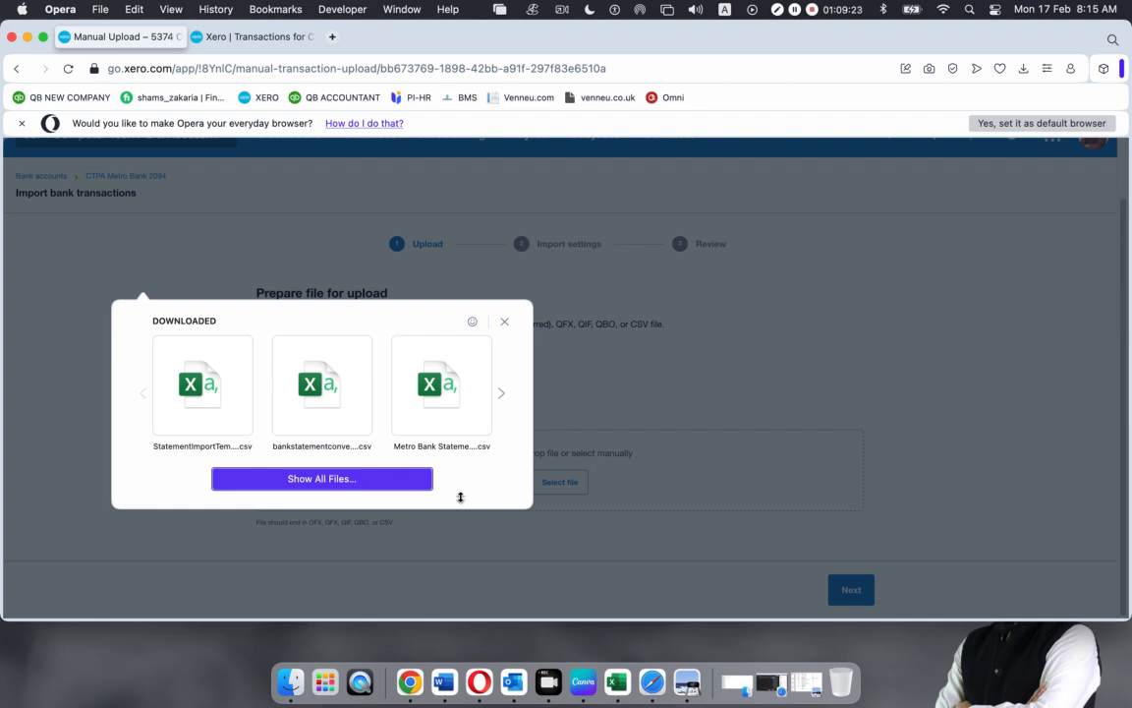
left_click(422, 480)
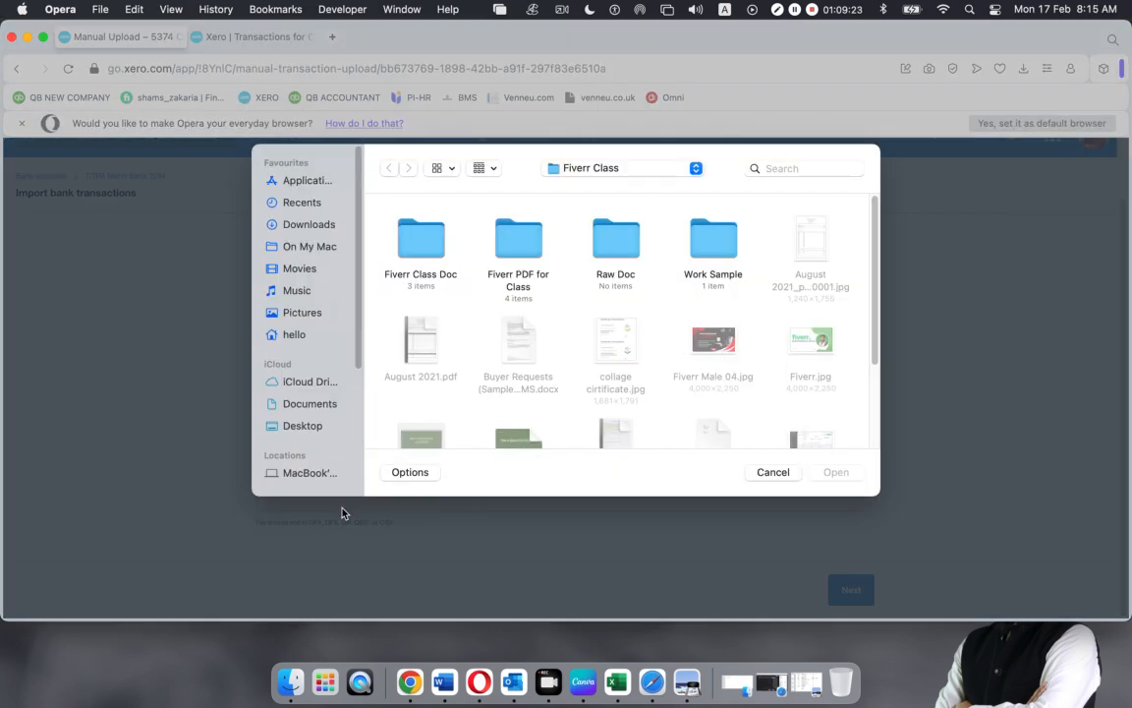
left_click(294, 428)
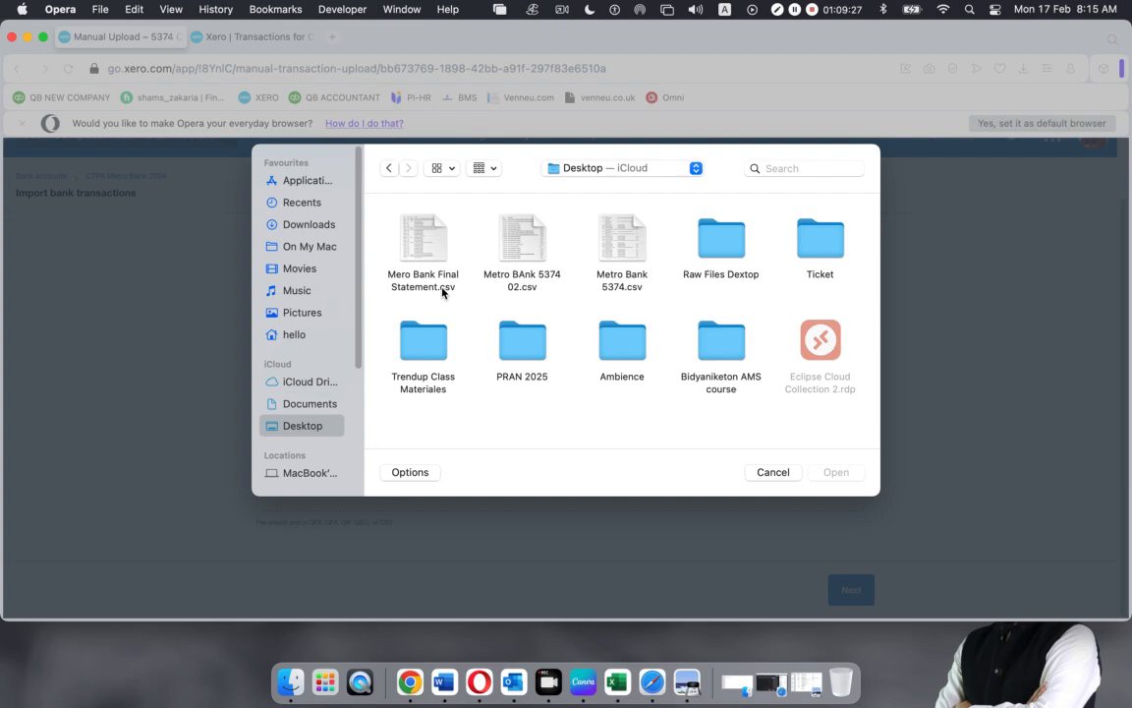
left_click(428, 251)
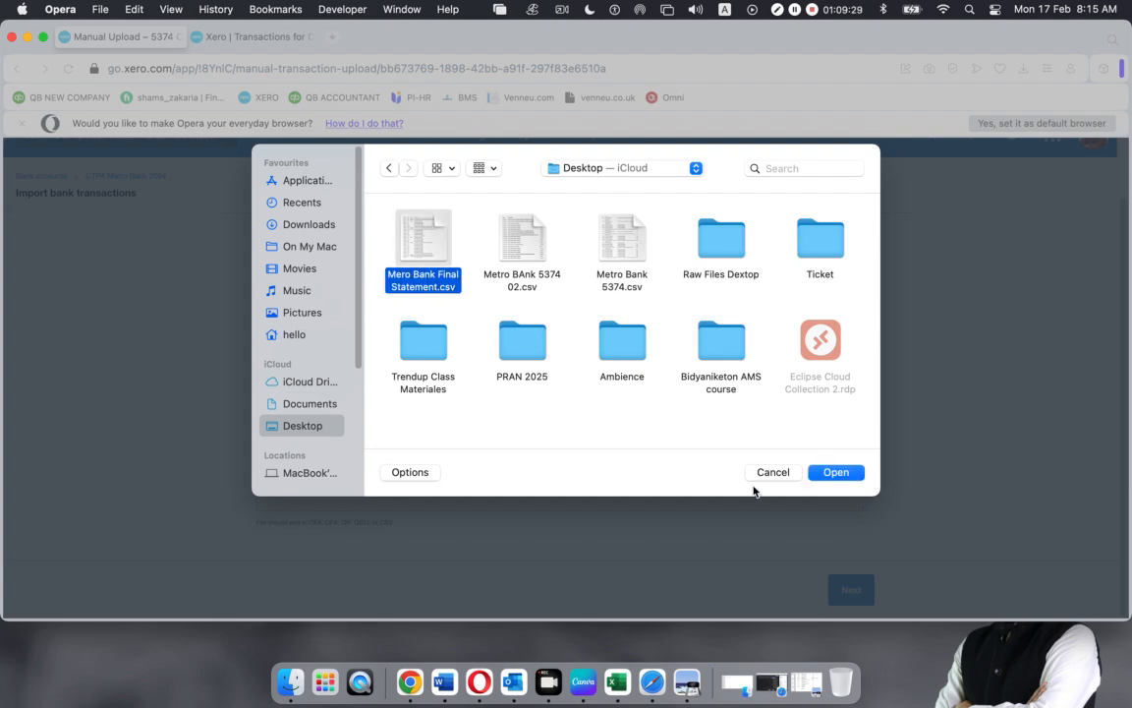
left_click(837, 471)
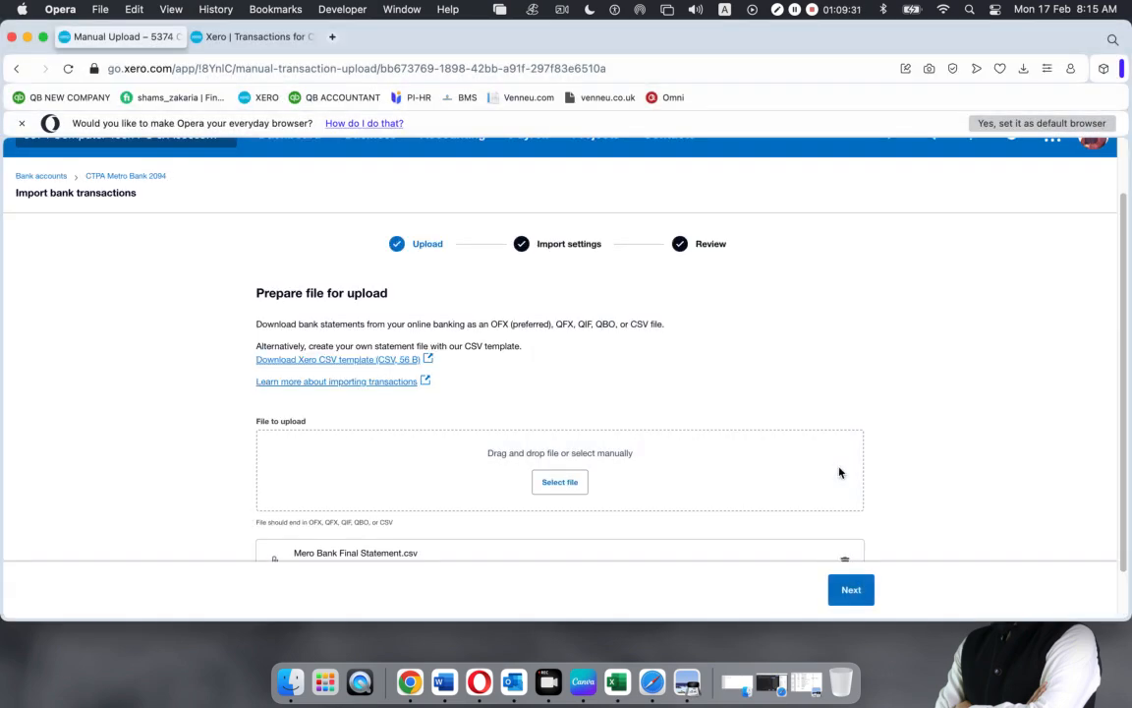
scroll(655, 439, "down", 2)
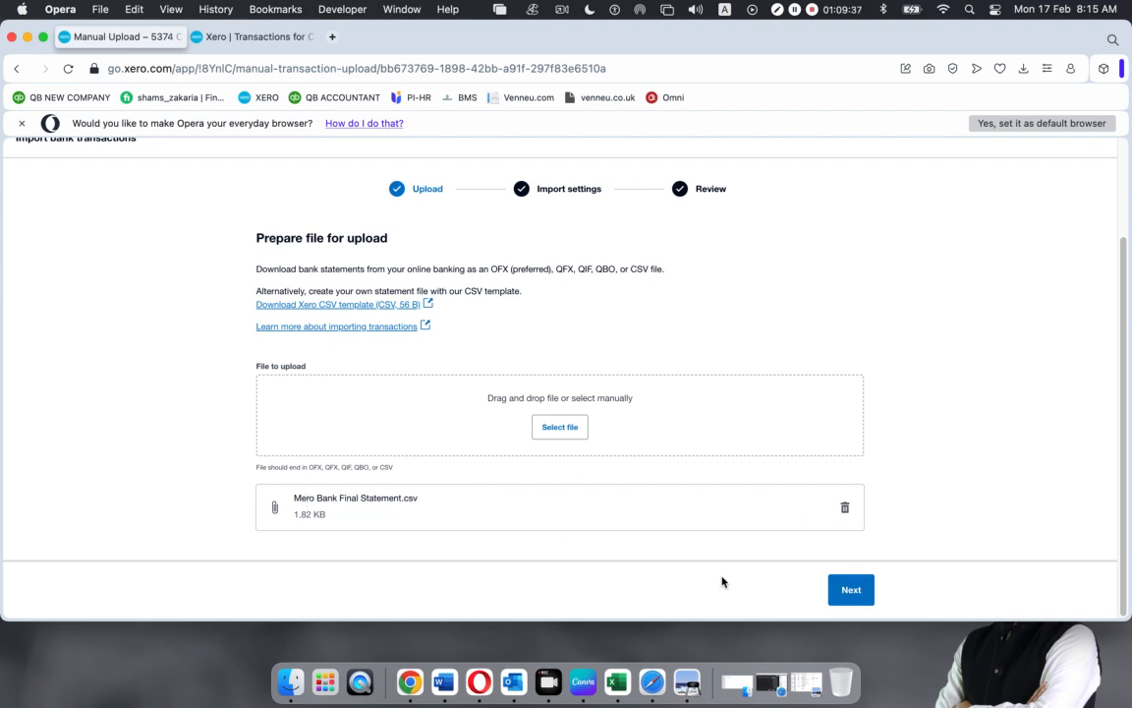
left_click(851, 591)
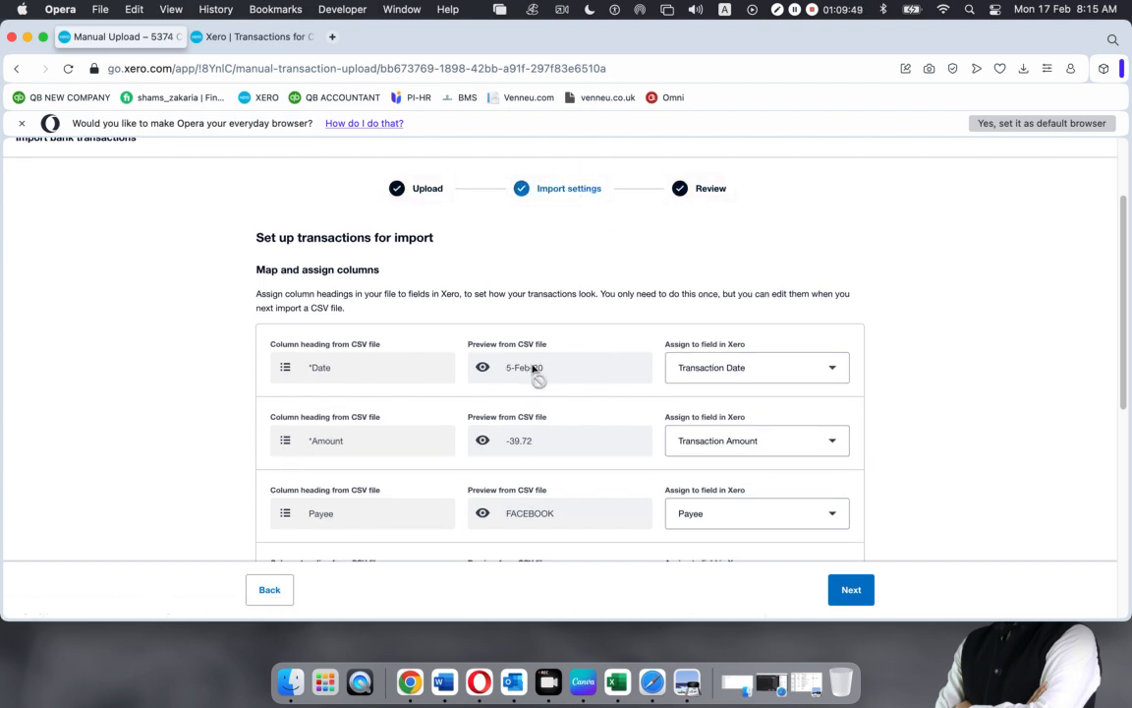
scroll(531, 368, "down", 1)
left_click_drag(311, 325, 540, 369)
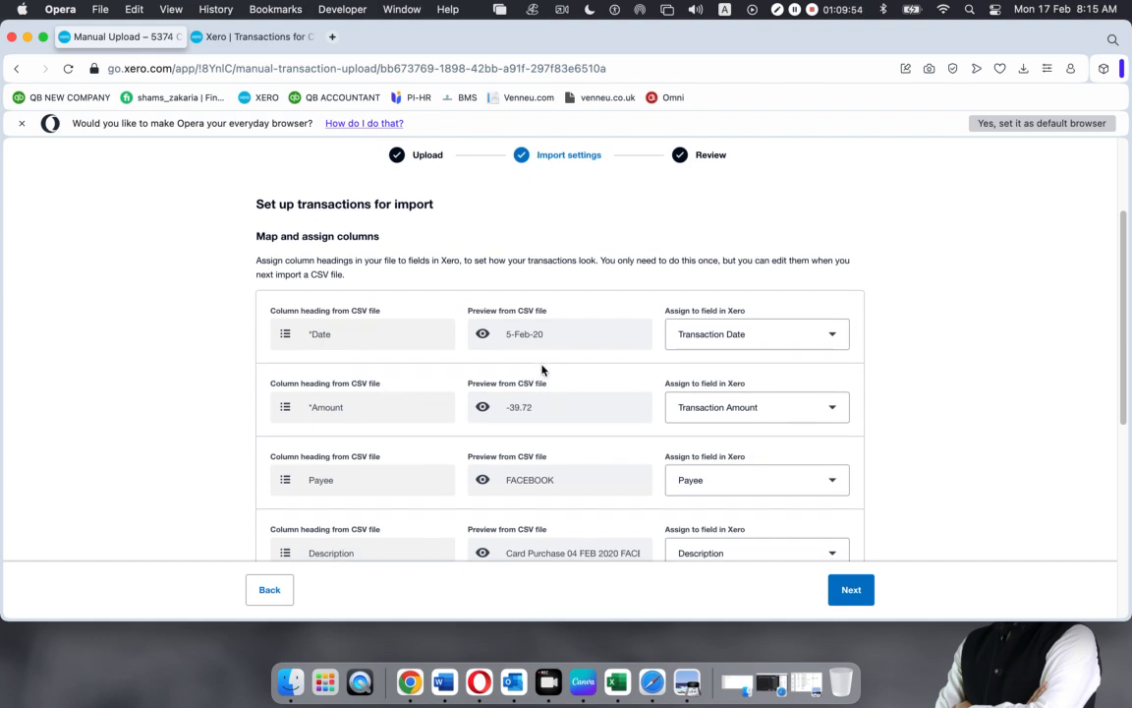
left_click(687, 681)
scroll(472, 241, "down", 5)
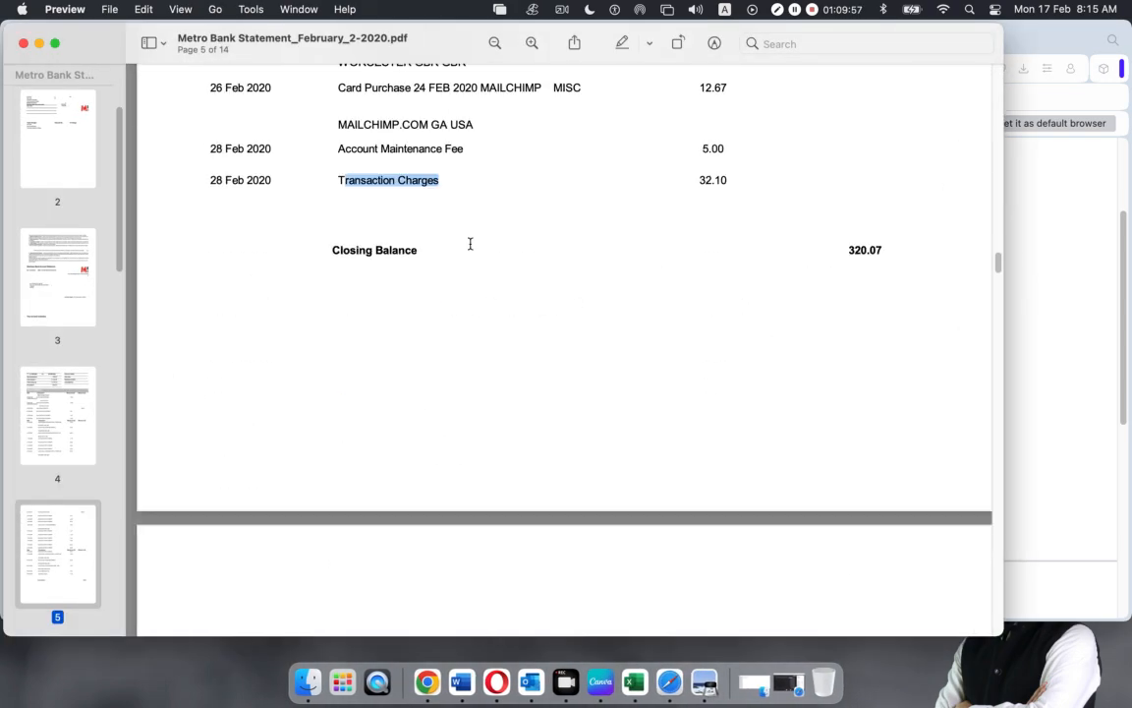
scroll(470, 243, "up", 15)
scroll(470, 248, "down", 1)
left_click_drag(208, 340, 265, 344)
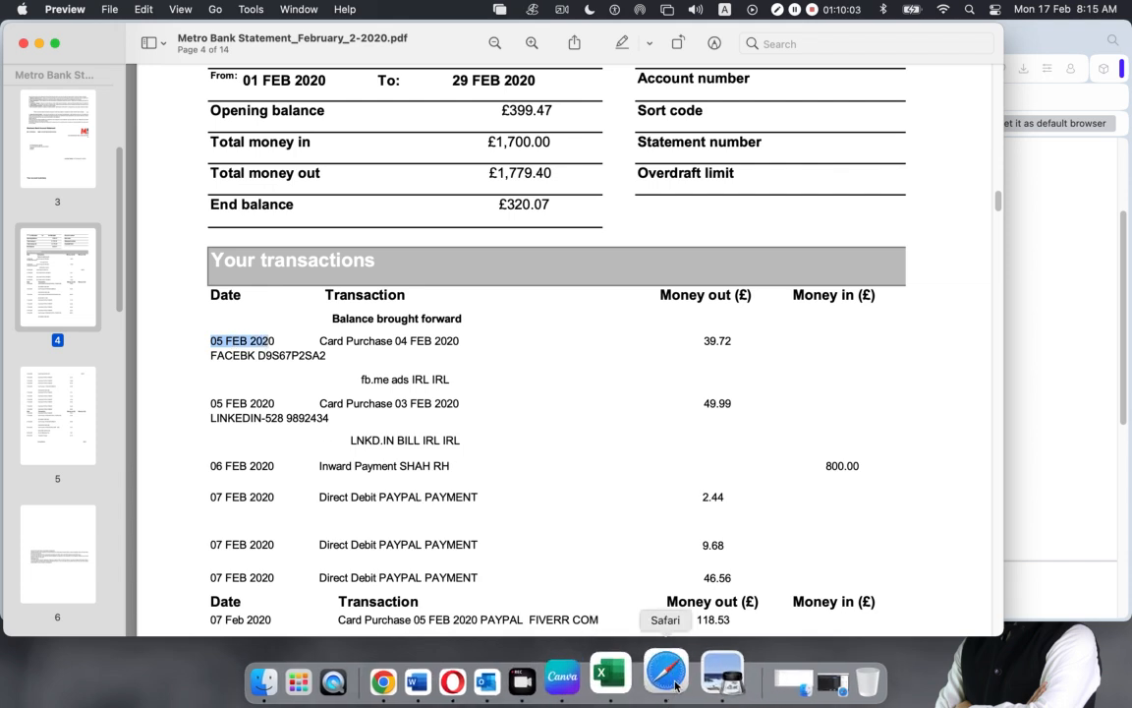
left_click(484, 685)
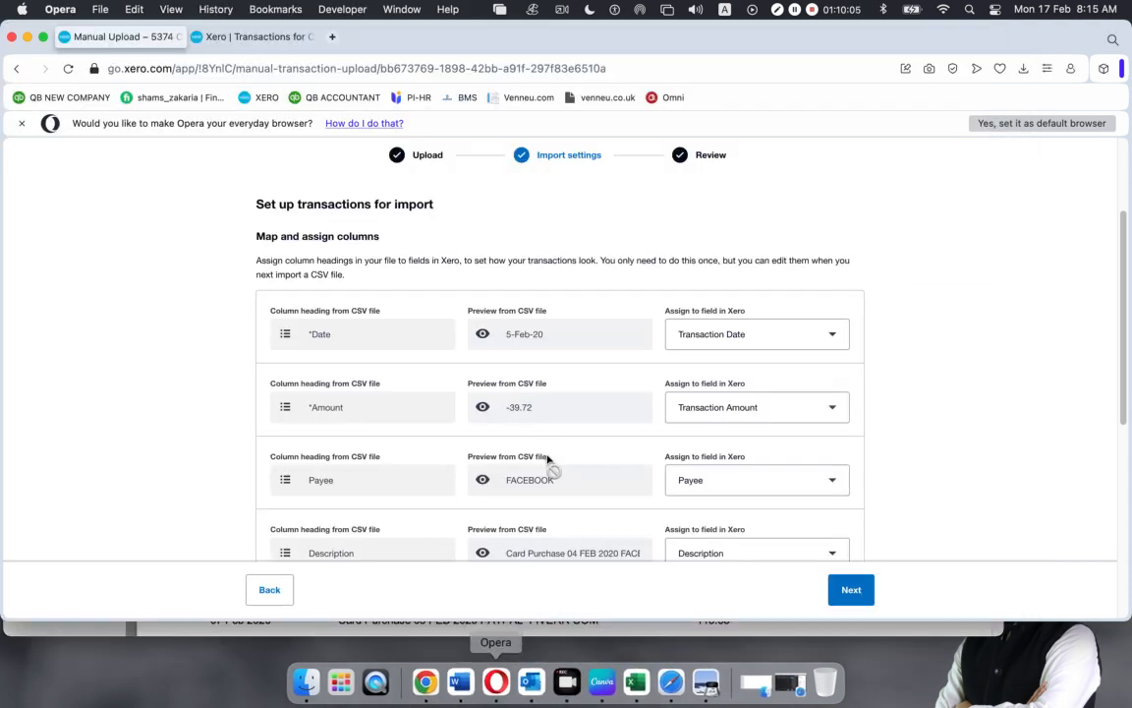
left_click_drag(289, 411, 517, 418)
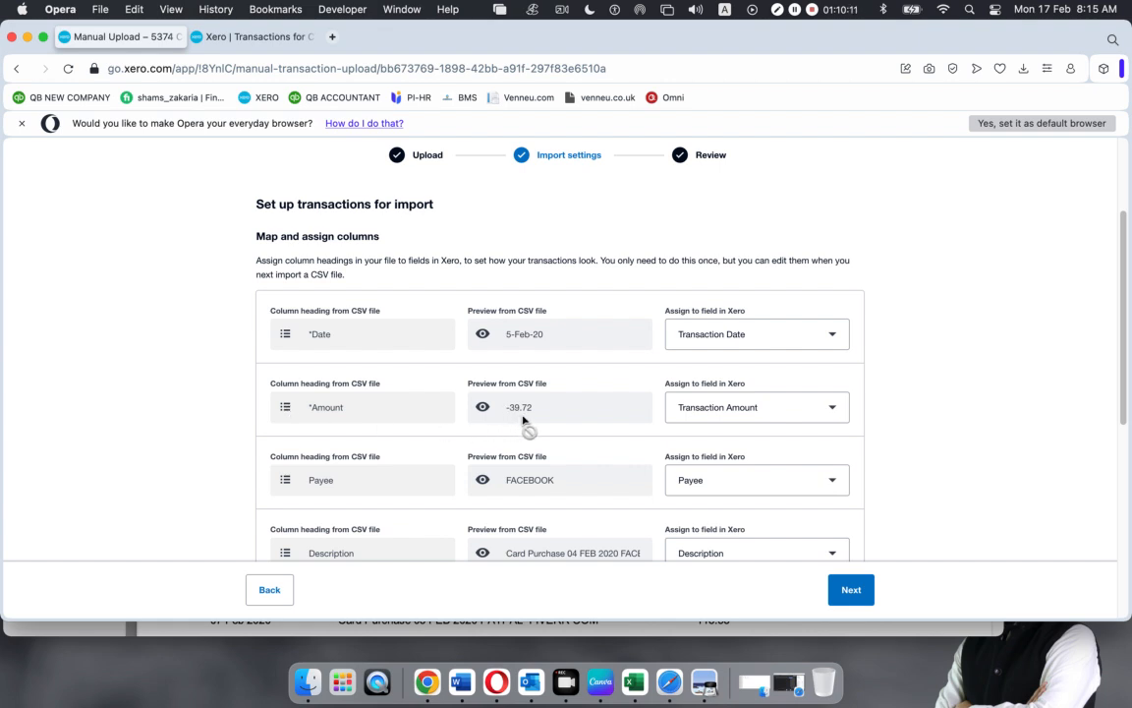
left_click(710, 678)
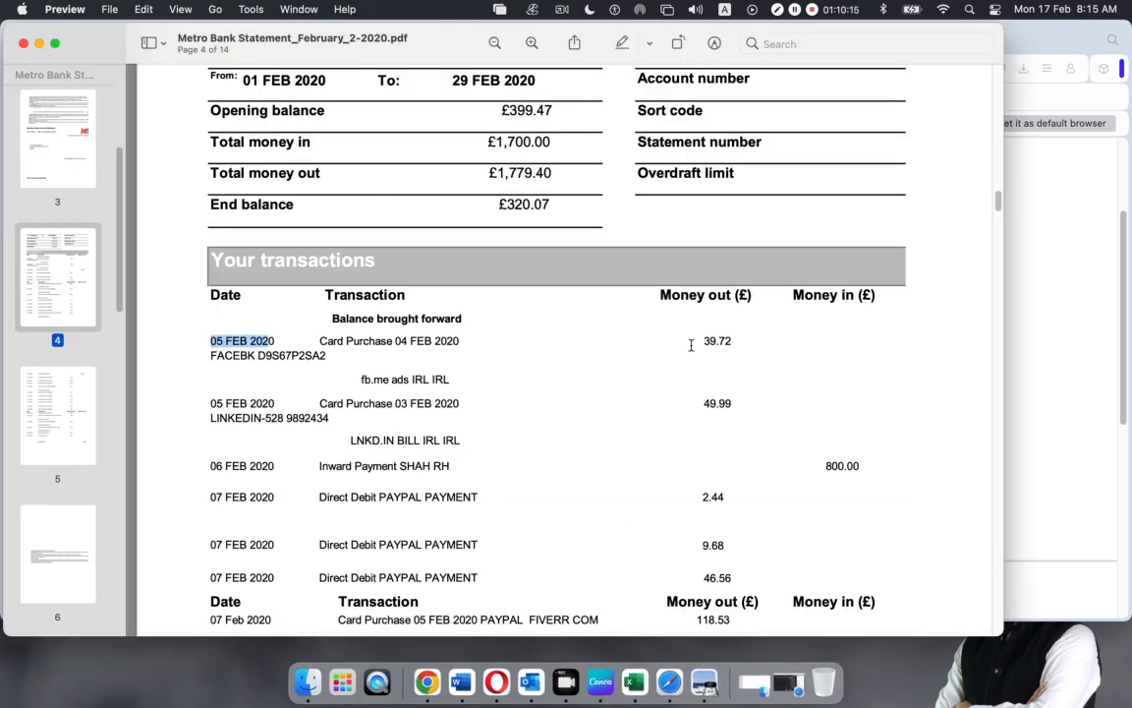
left_click_drag(700, 342, 759, 343)
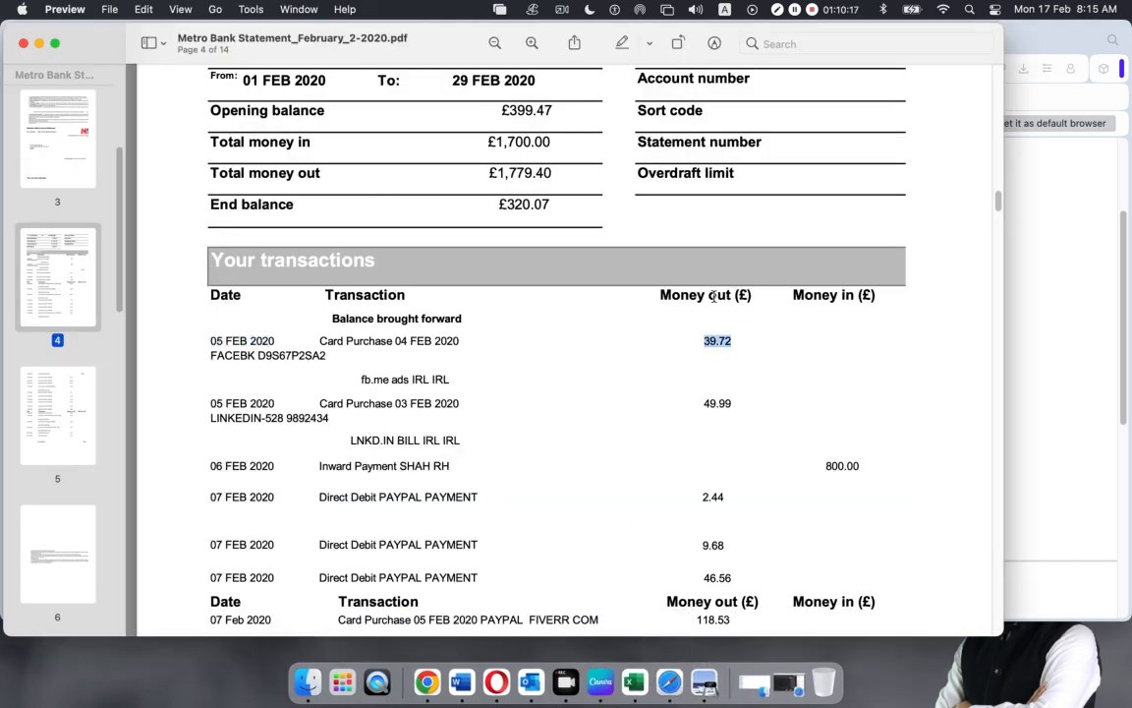
left_click_drag(707, 295, 760, 294)
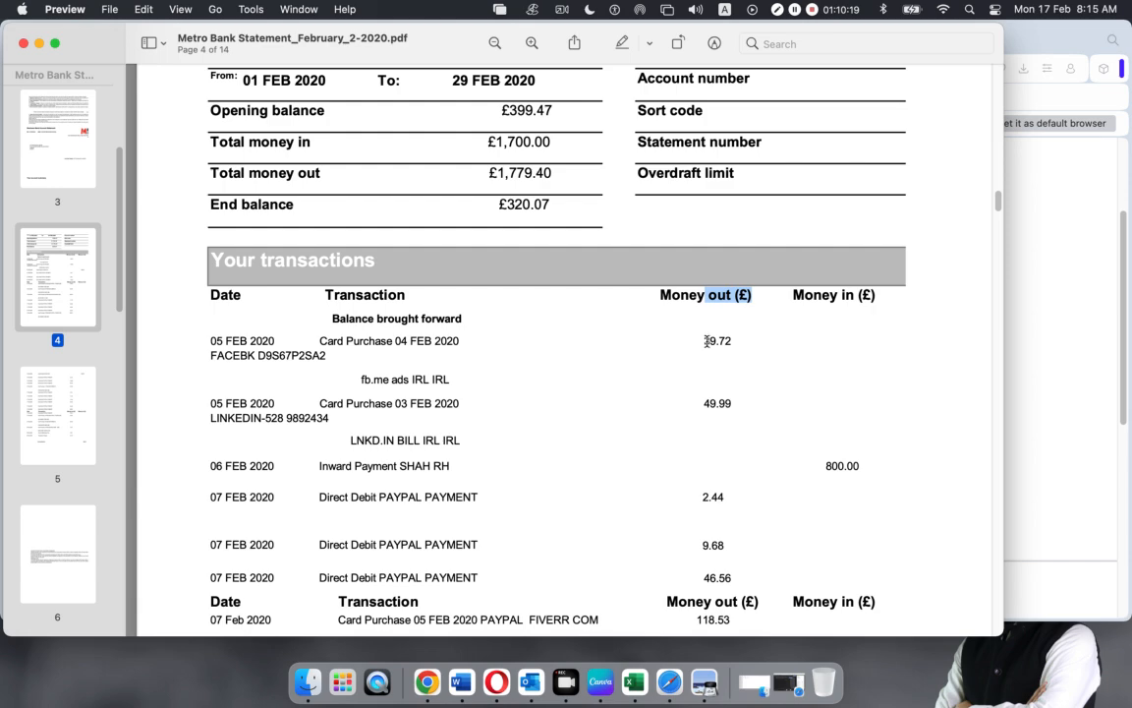
key("super+m")
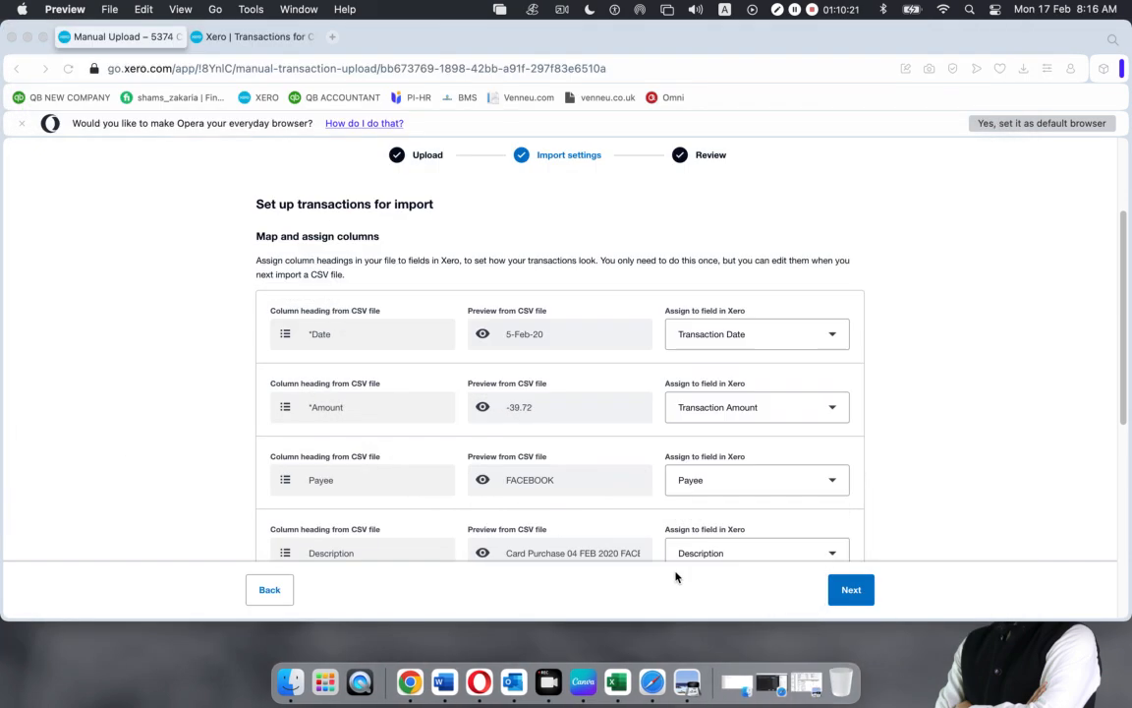
left_click(687, 681)
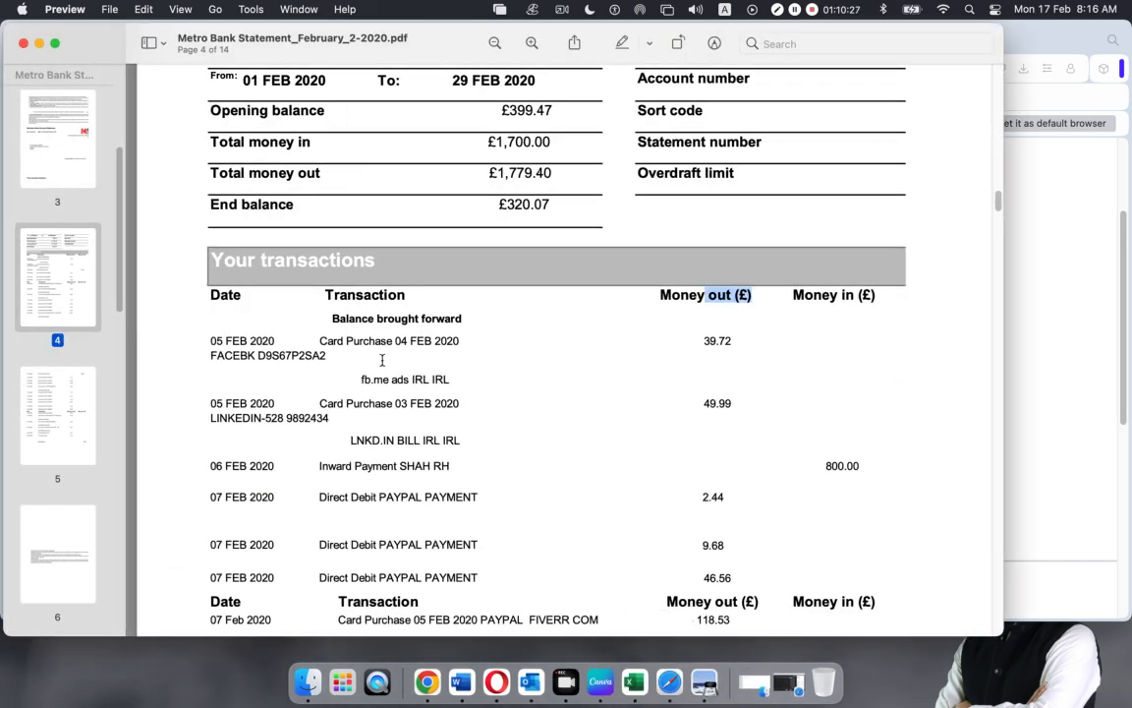
left_click_drag(212, 357, 247, 356)
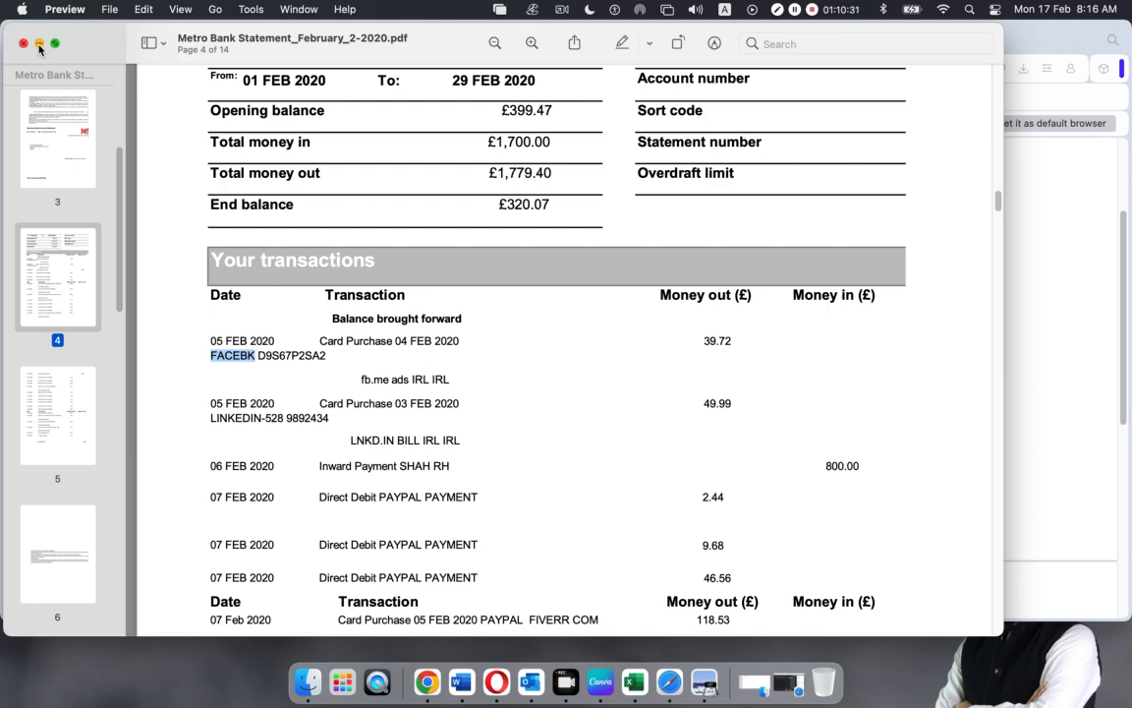
key("super+m")
Check the first transaction's two-line description in the bank statement PDF
scroll(468, 462, "down", 5)
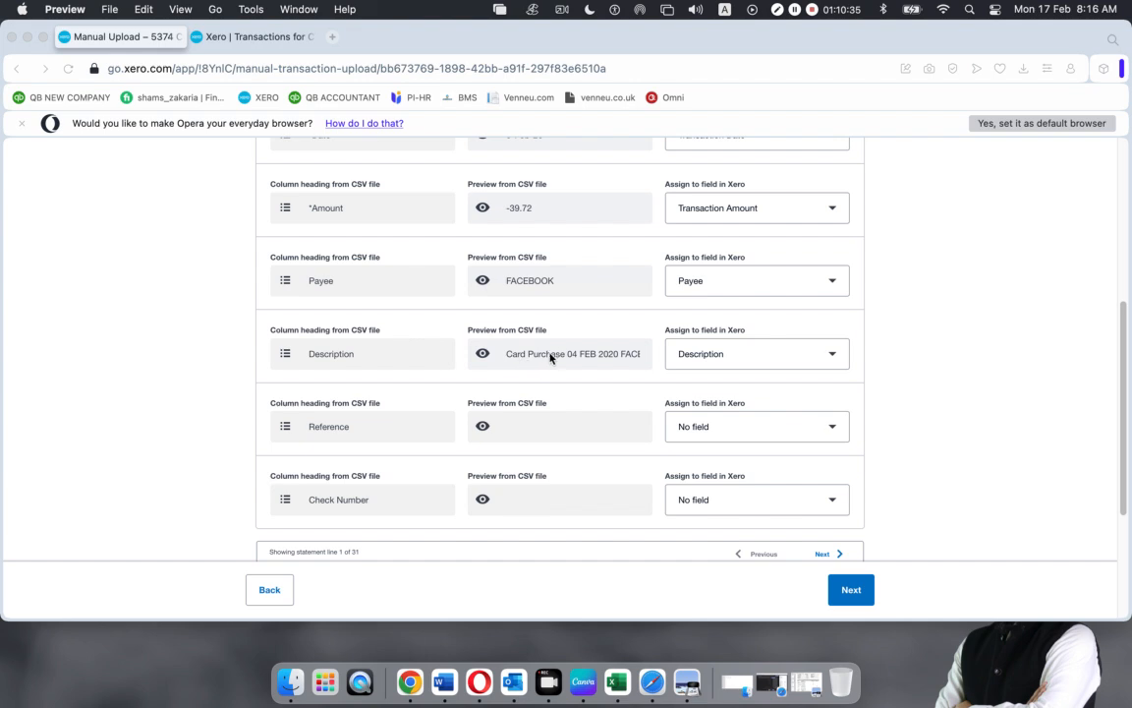
left_click(619, 359)
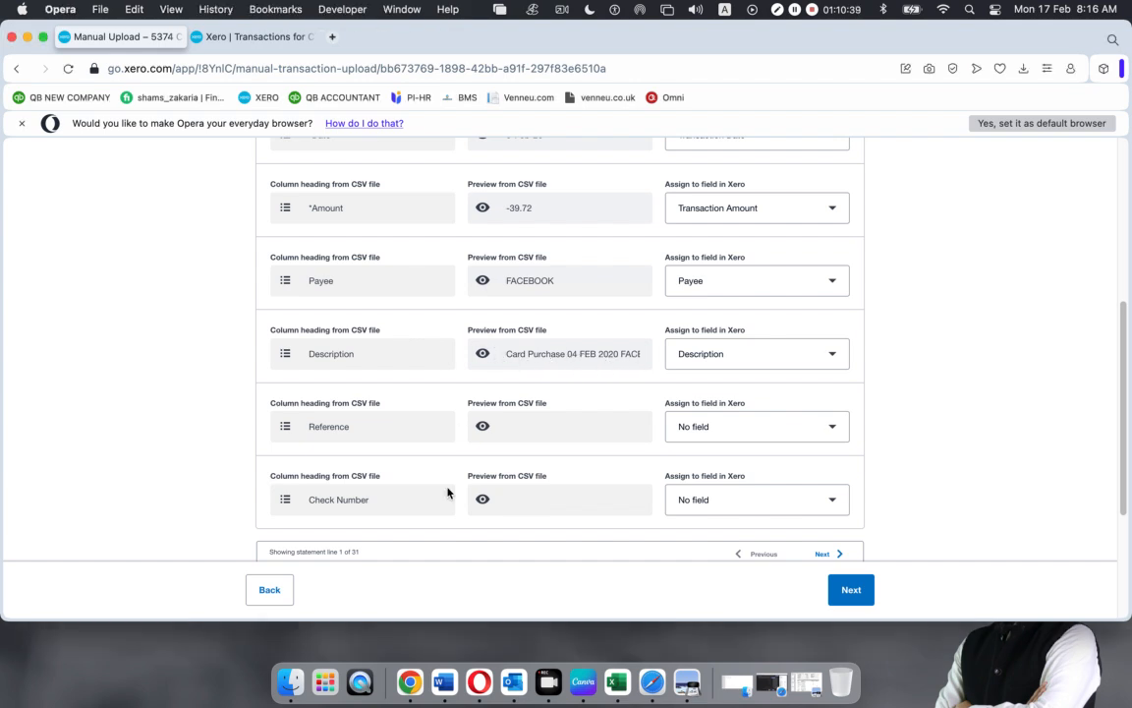
left_click(687, 681)
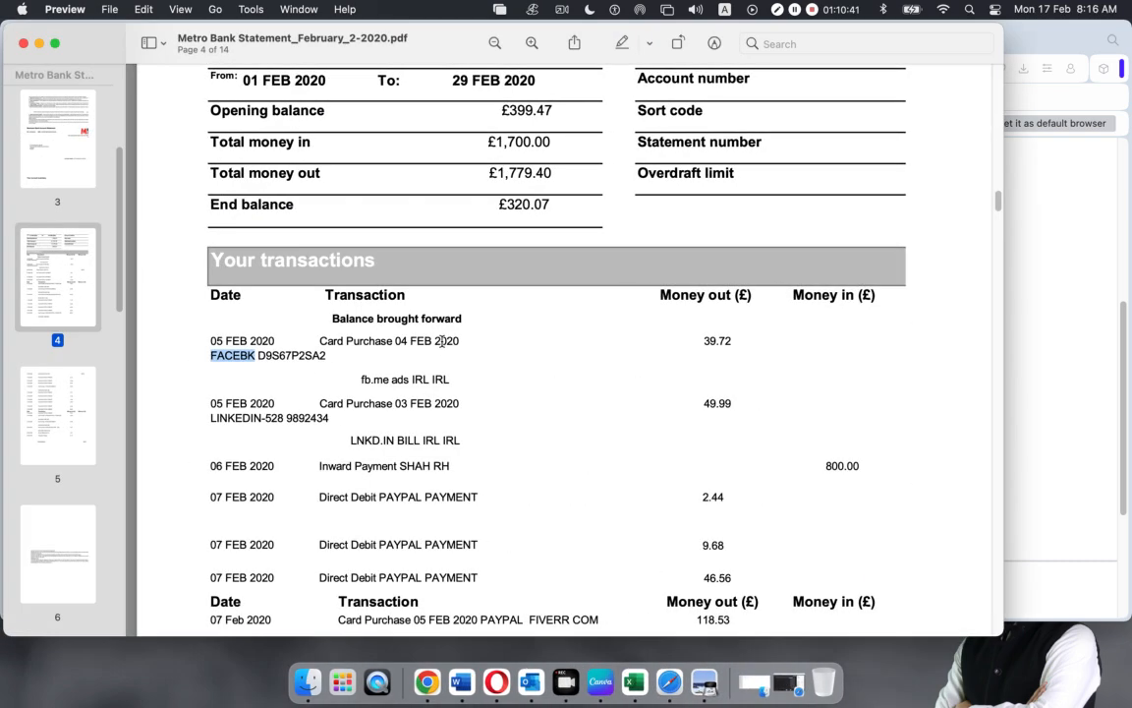
left_click_drag(327, 340, 473, 341)
mouse_move(328, 356)
left_mouse_down()
mouse_move(239, 356)
mouse_move(305, 336)
mouse_move(322, 344)
left_mouse_up()
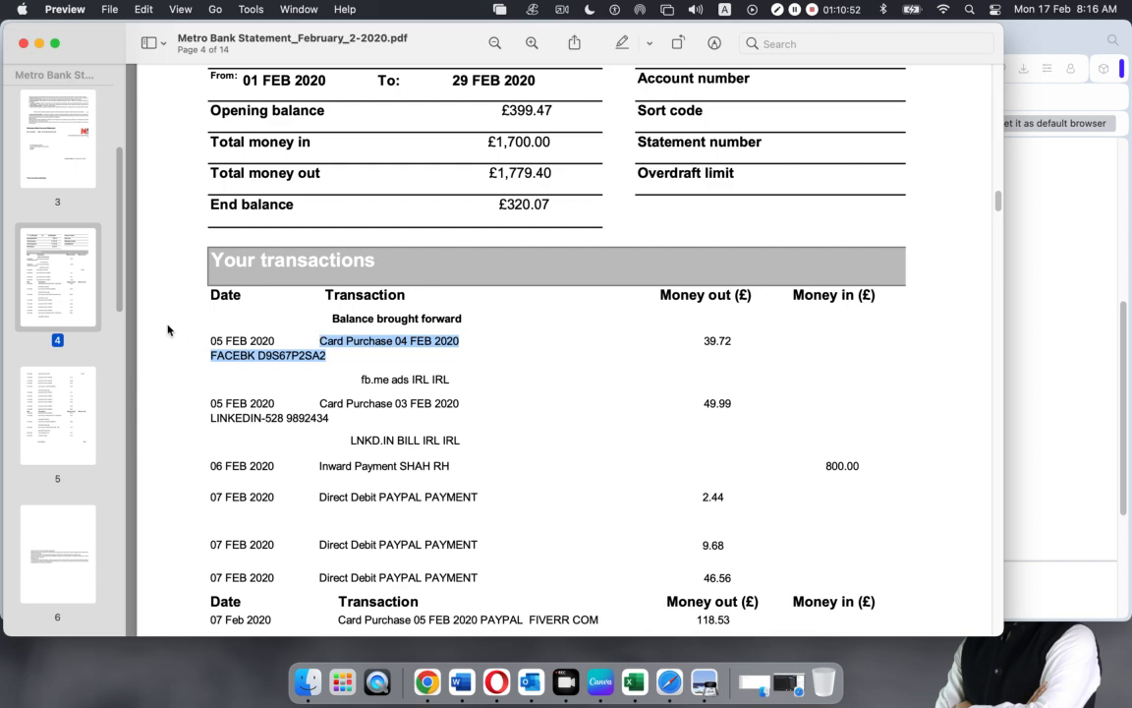
Back in Xero, preview statement line 2 of 31, the LinkedIn -49.99 payment
left_click(39, 43)
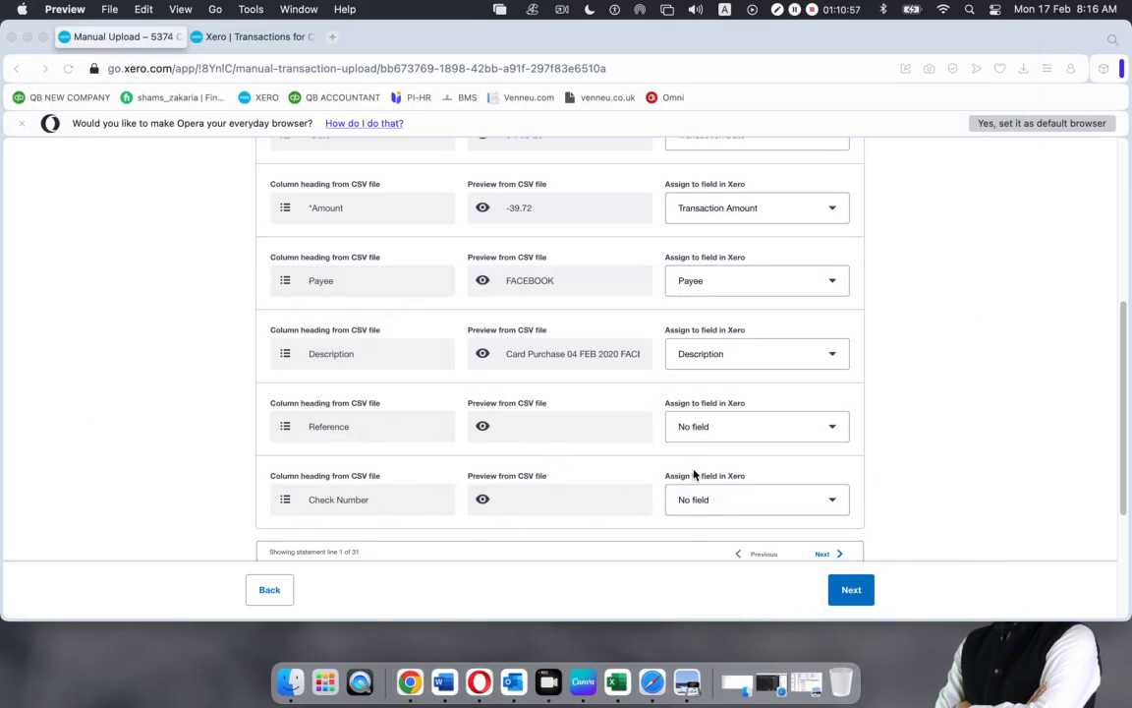
scroll(608, 457, "down", 2)
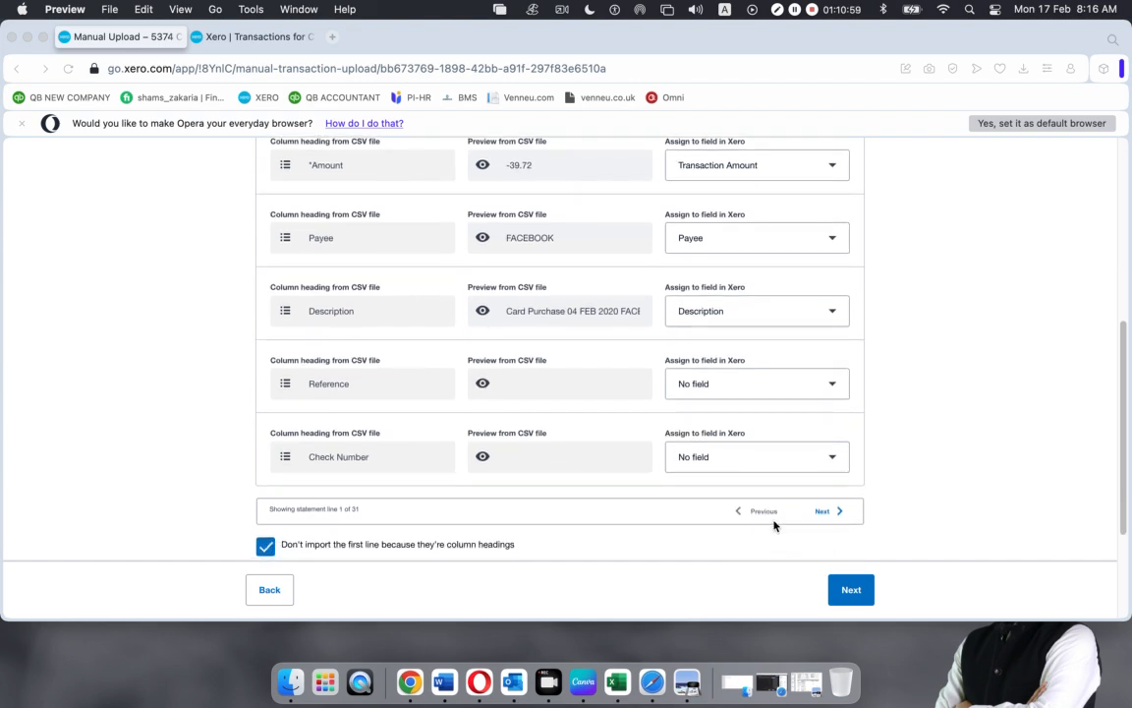
left_click(828, 512)
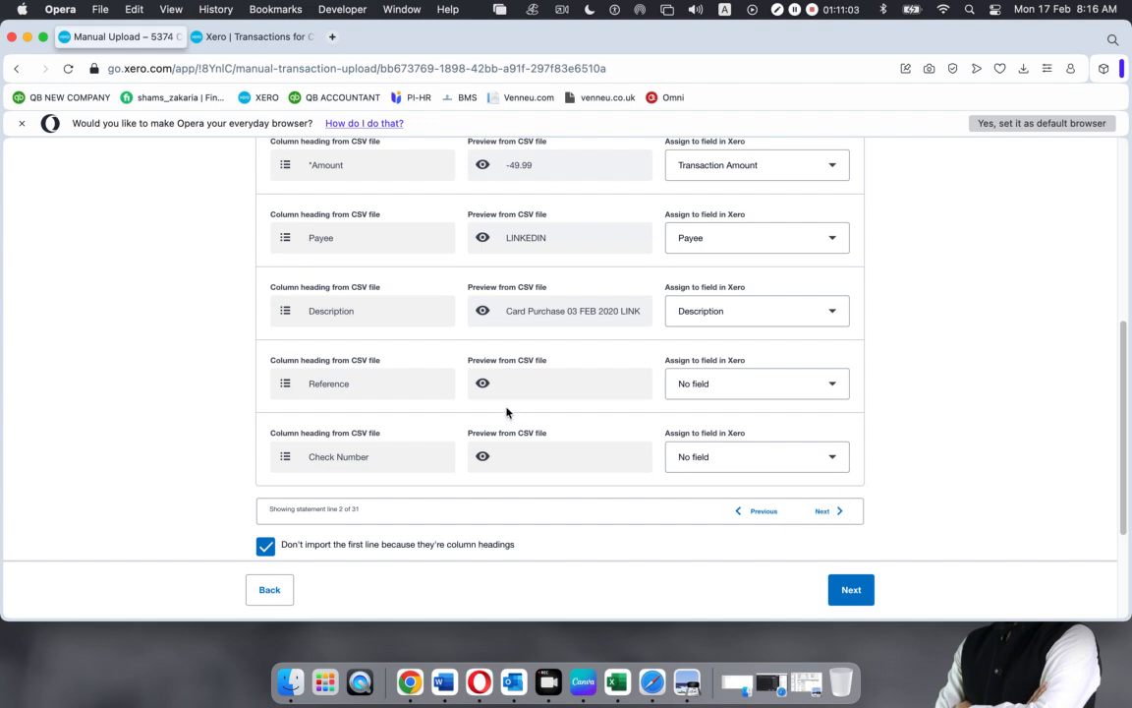
Compare the LinkedIn row and its 49.99 amount against the statement PDF
scroll(507, 410, "up", 2)
left_click_drag(279, 212, 485, 614)
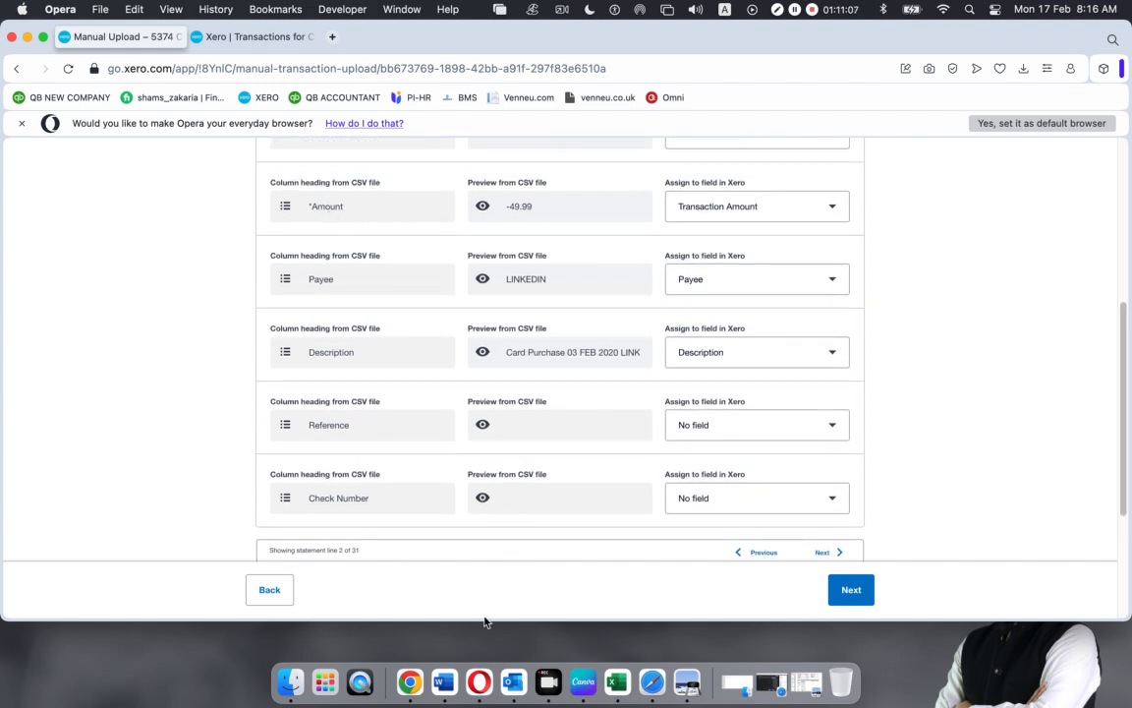
left_click(686, 678)
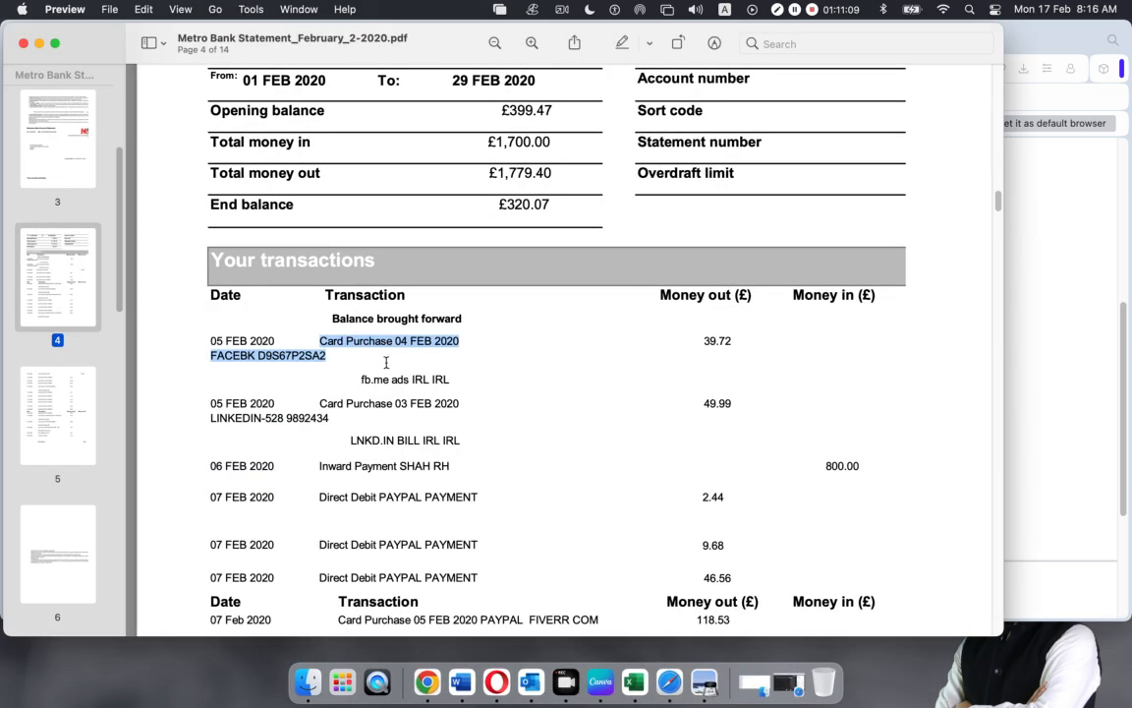
left_click_drag(204, 406, 446, 414)
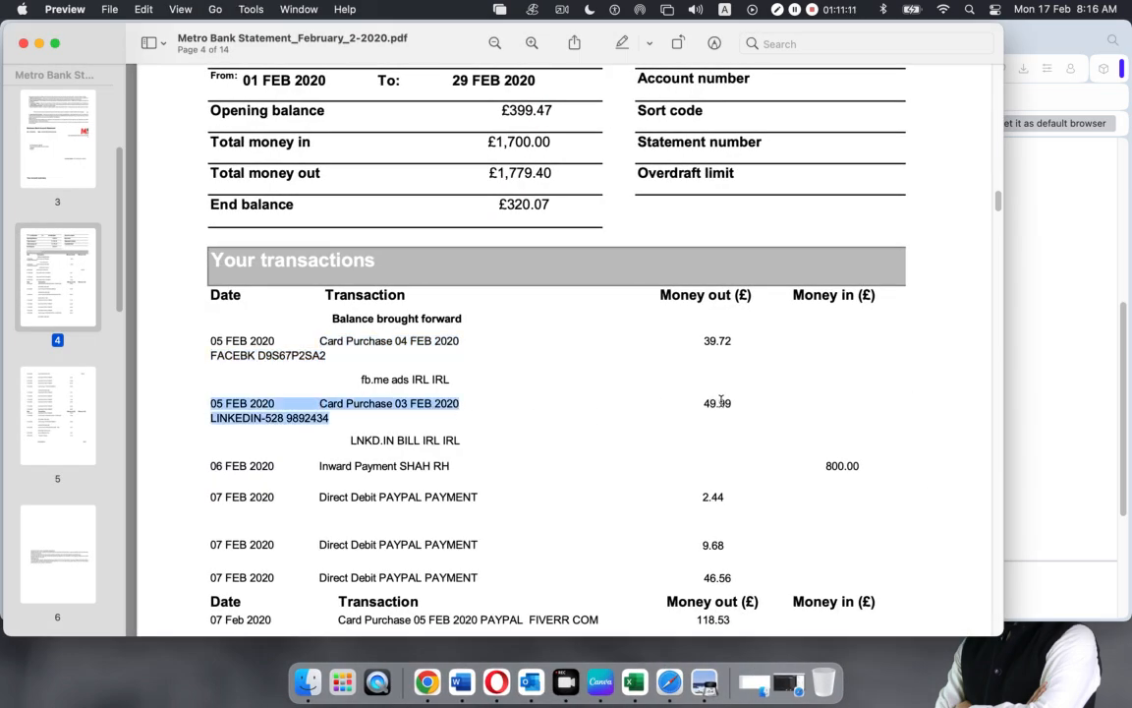
left_click_drag(703, 405, 736, 405)
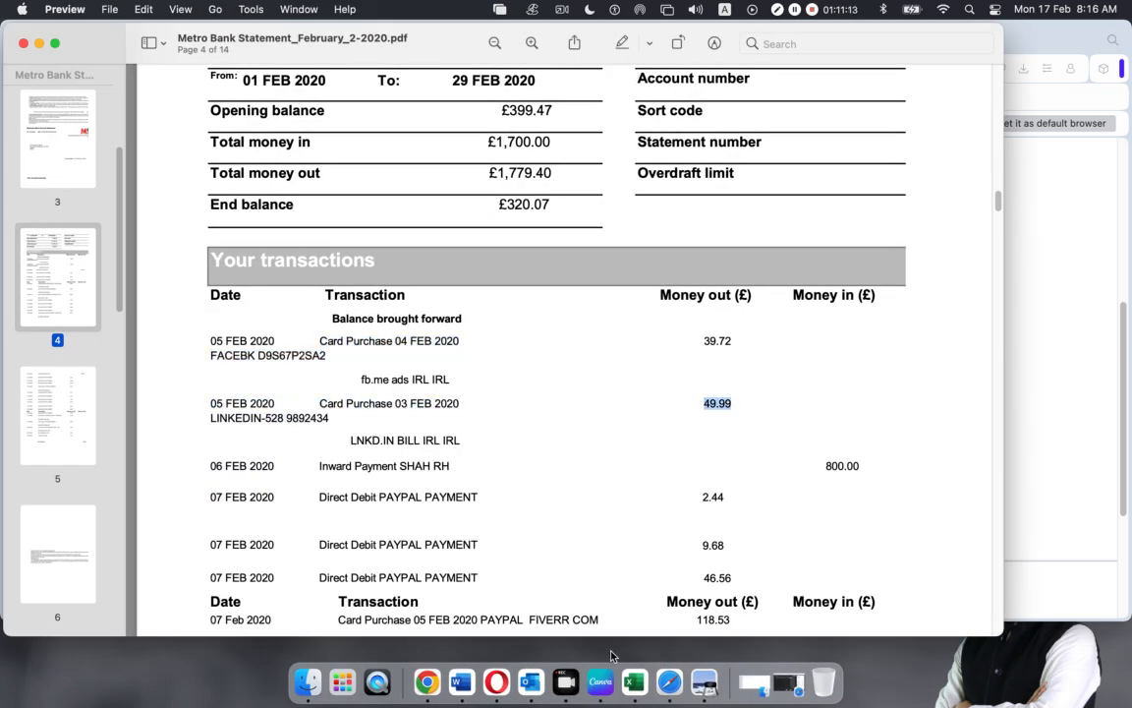
left_click(503, 678)
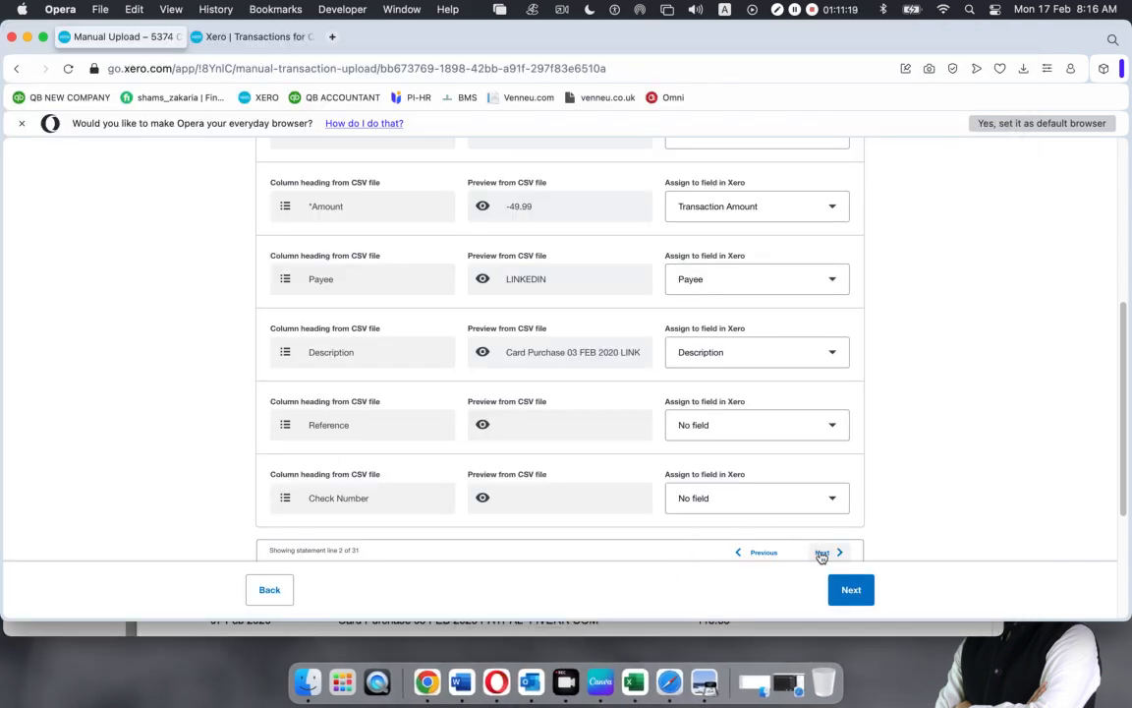
Step the import preview ahead to statement line 6, then bring up Excel's recent workbooks
left_click(821, 553)
left_click(821, 553)
left_click(822, 553)
left_click(821, 554)
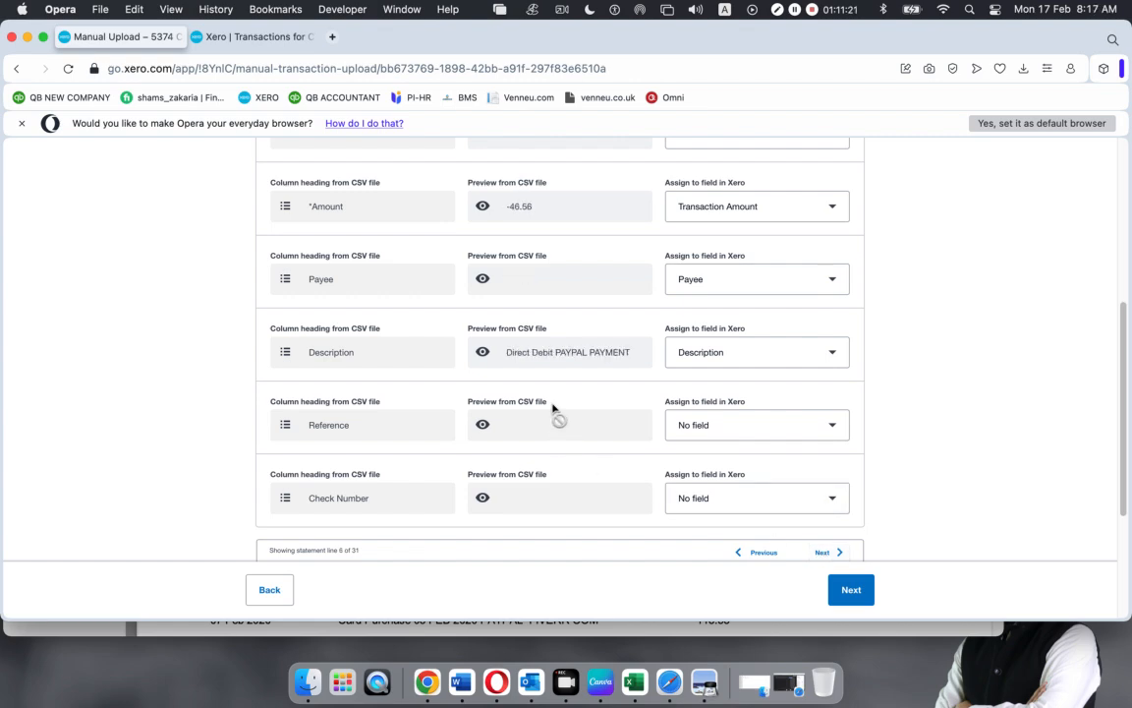
scroll(651, 478, "up", 4)
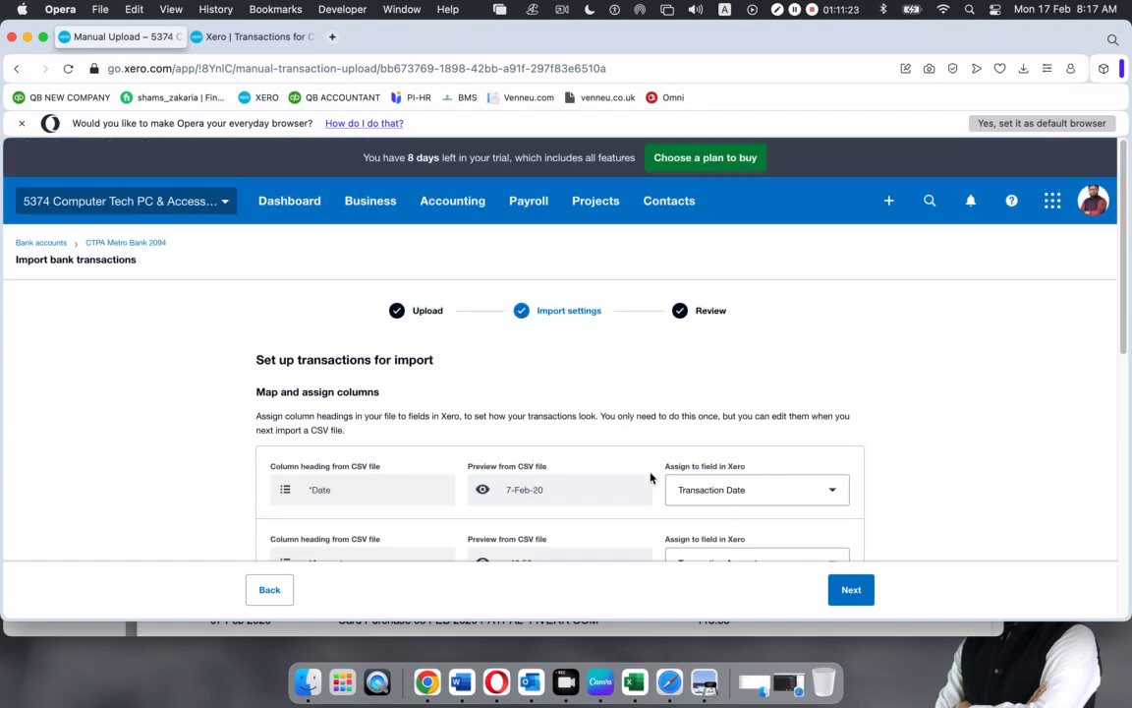
scroll(651, 478, "down", 6)
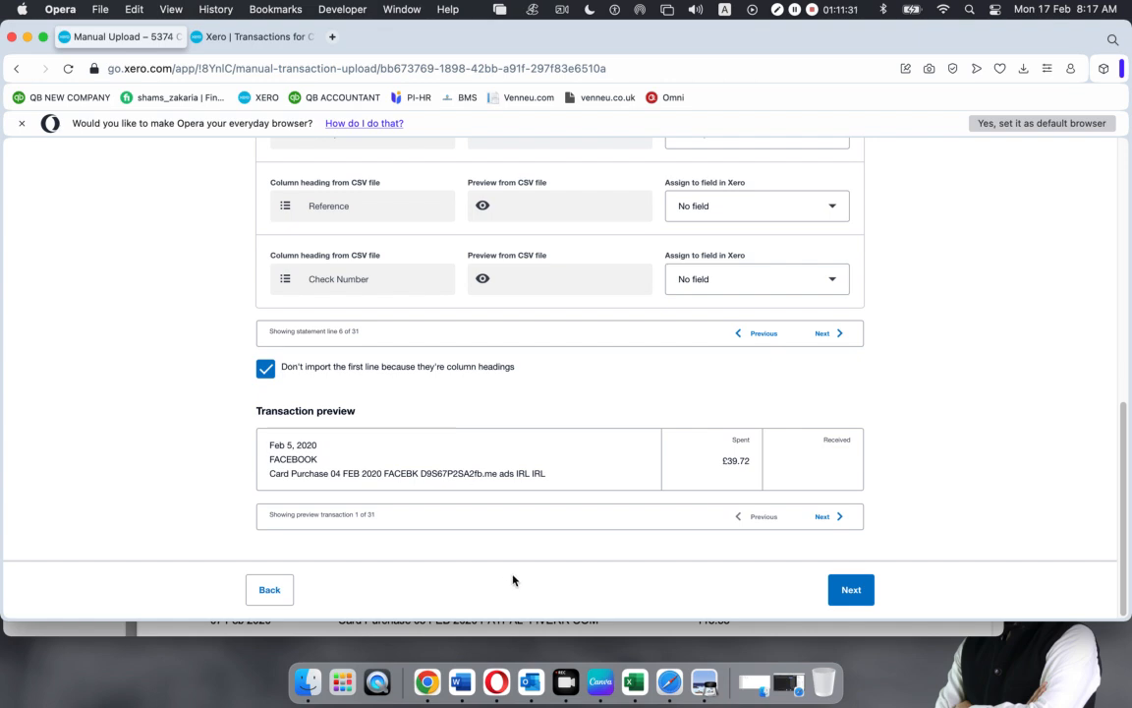
left_click(644, 661)
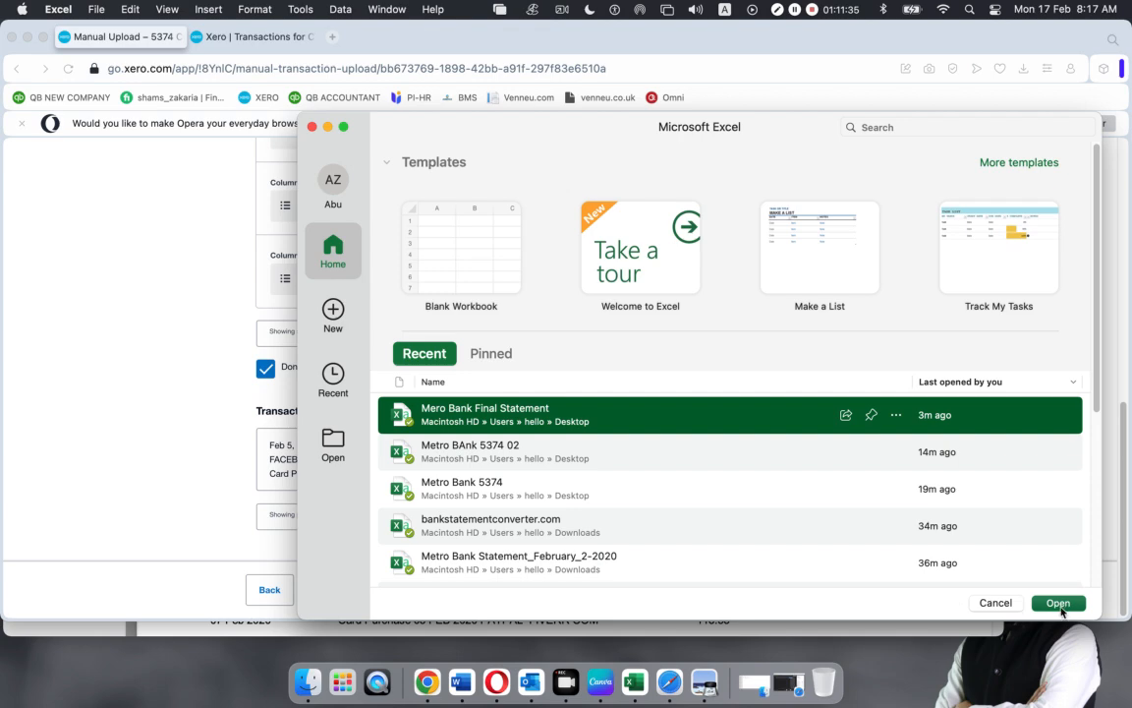
Open the Mero Bank Final Statement workbook and locate the 399.47 opening balance in the PDF
key("Escape")
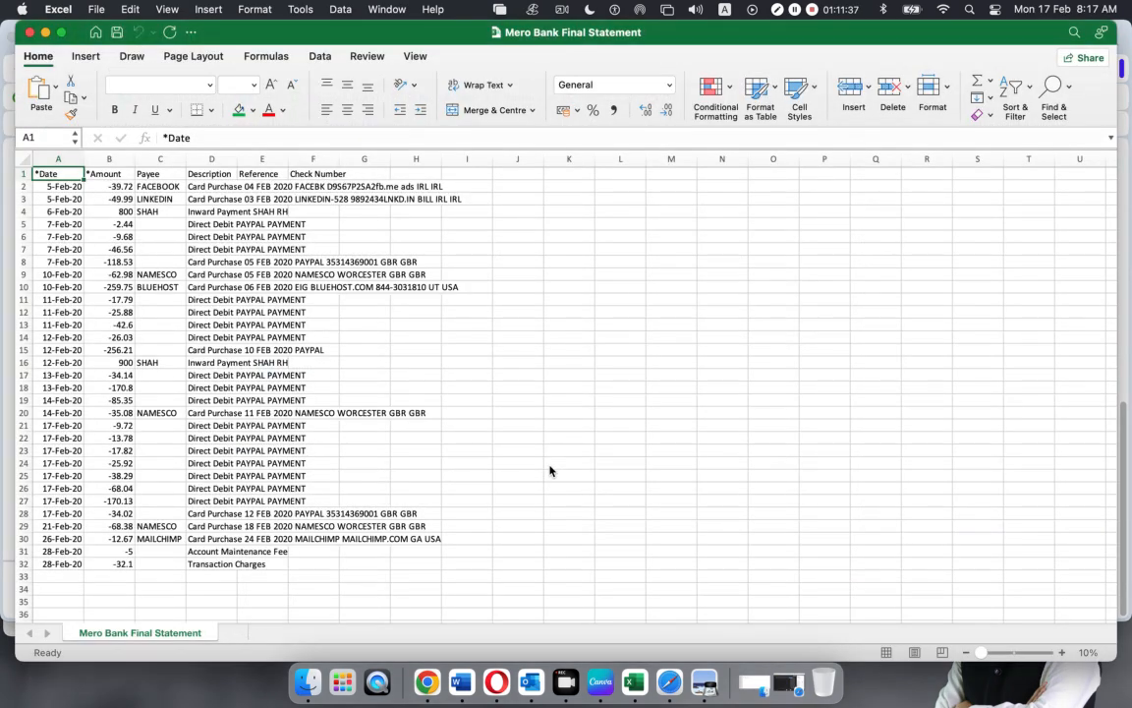
scroll(417, 435, "down", 3)
scroll(417, 435, "up", 3)
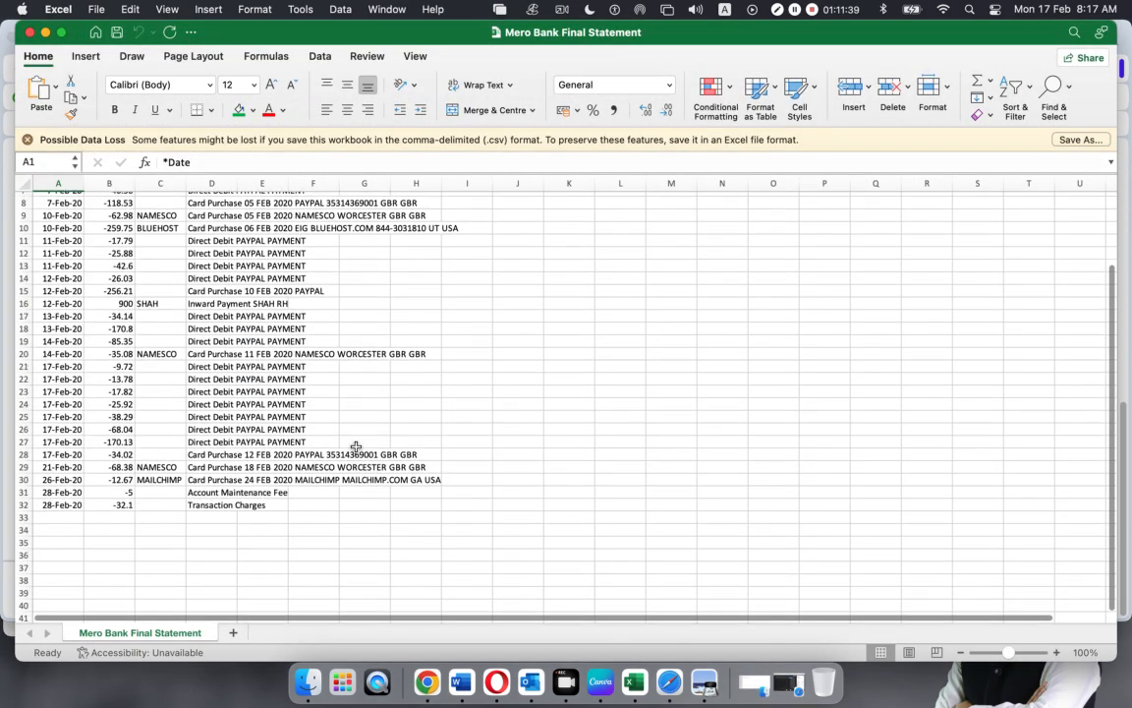
scroll(101, 240, "up", 1)
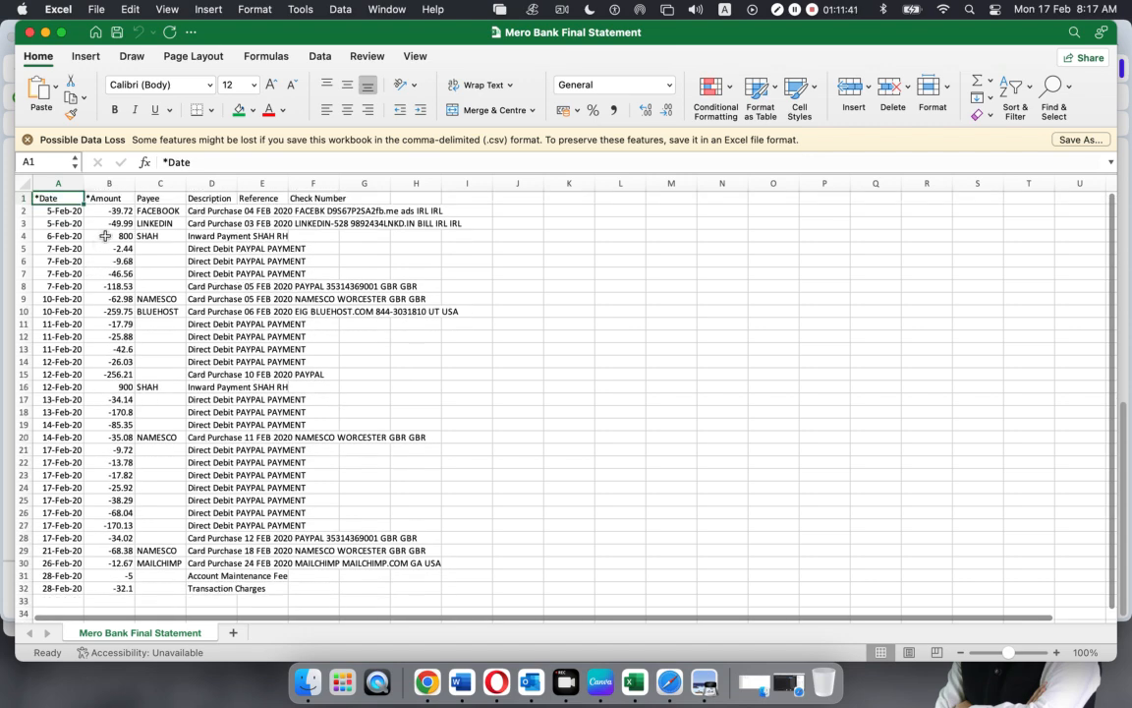
left_click_drag(103, 209, 222, 564)
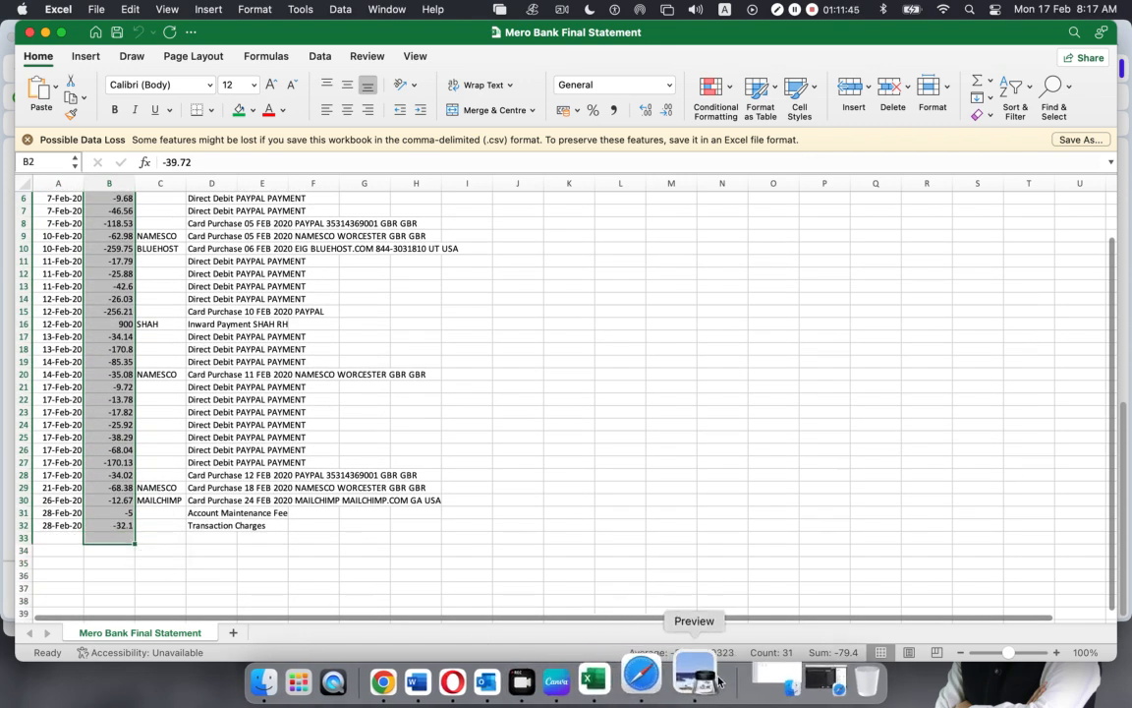
left_click(688, 674)
scroll(513, 391, "up", 1)
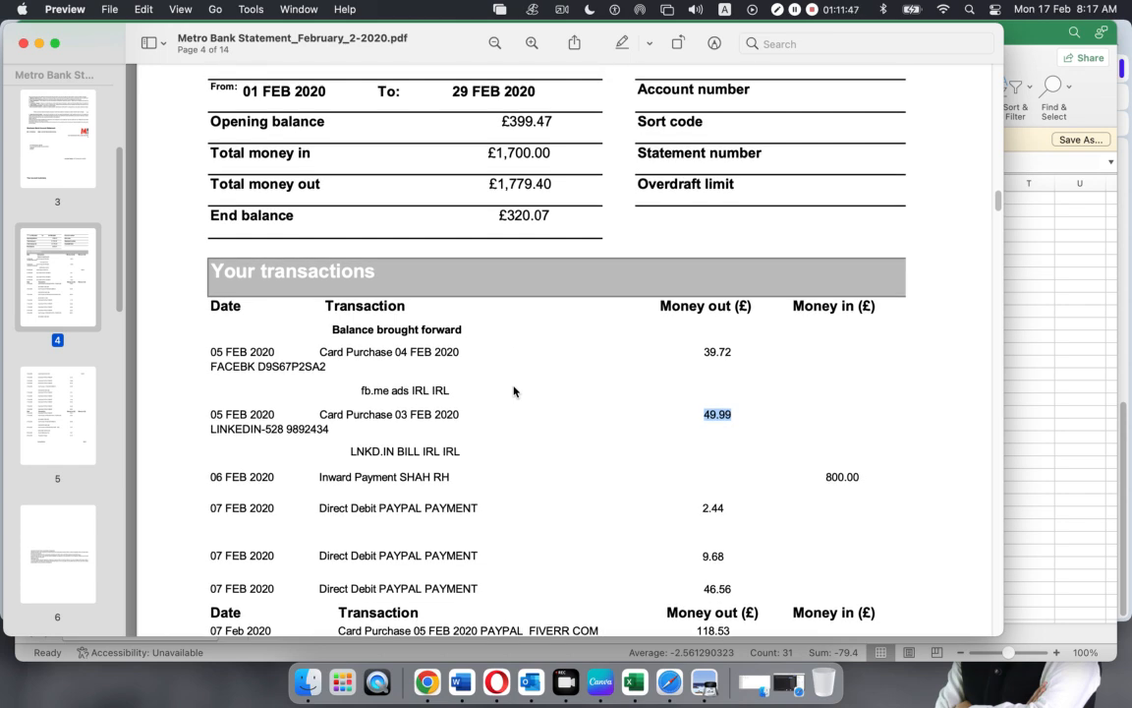
left_click_drag(508, 119, 559, 121)
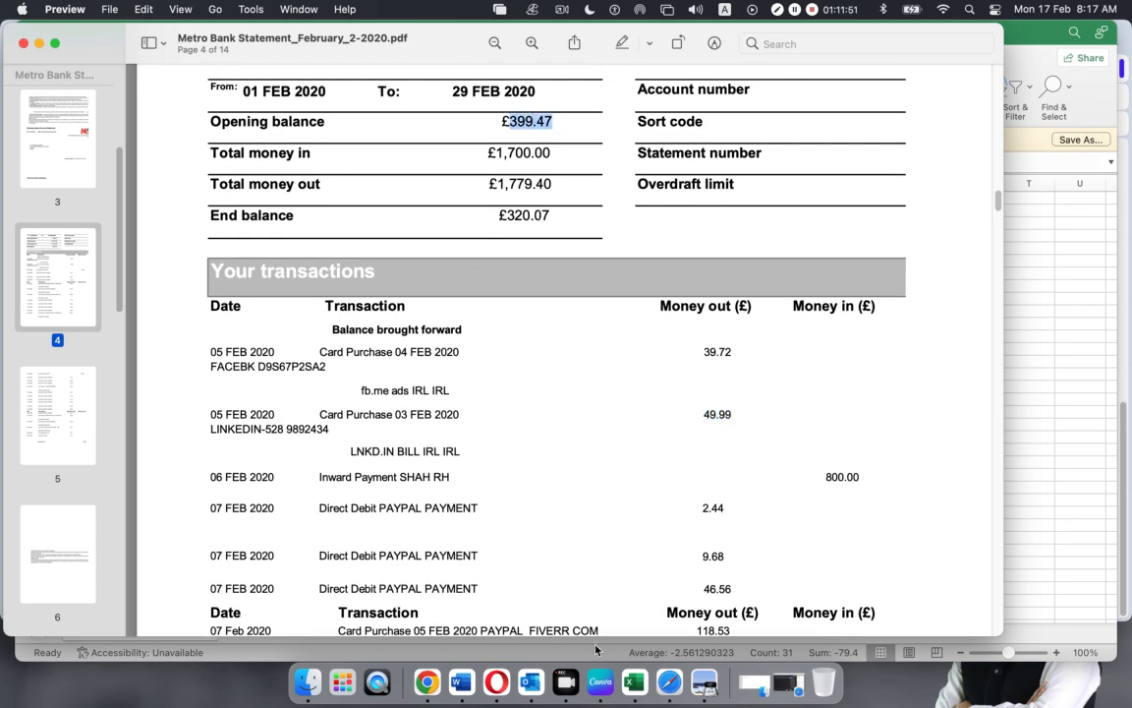
Enter the 399.47 opening balance in B33 below the last amount
left_click(634, 680)
left_click(120, 537)
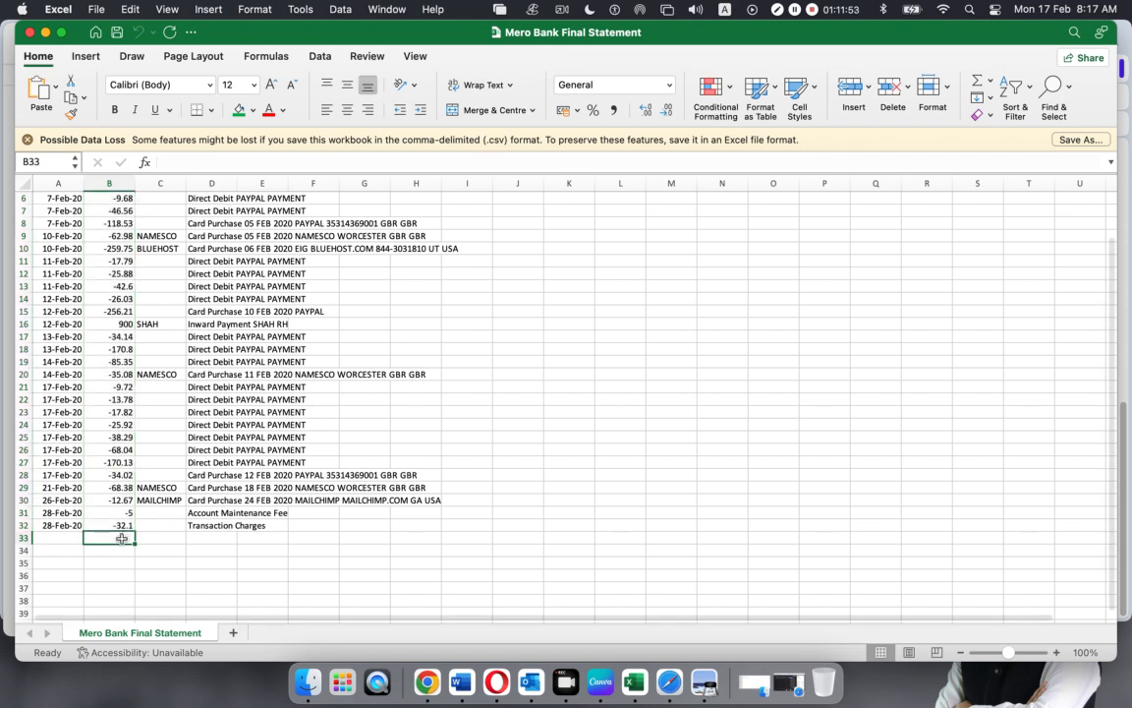
type("399.47")
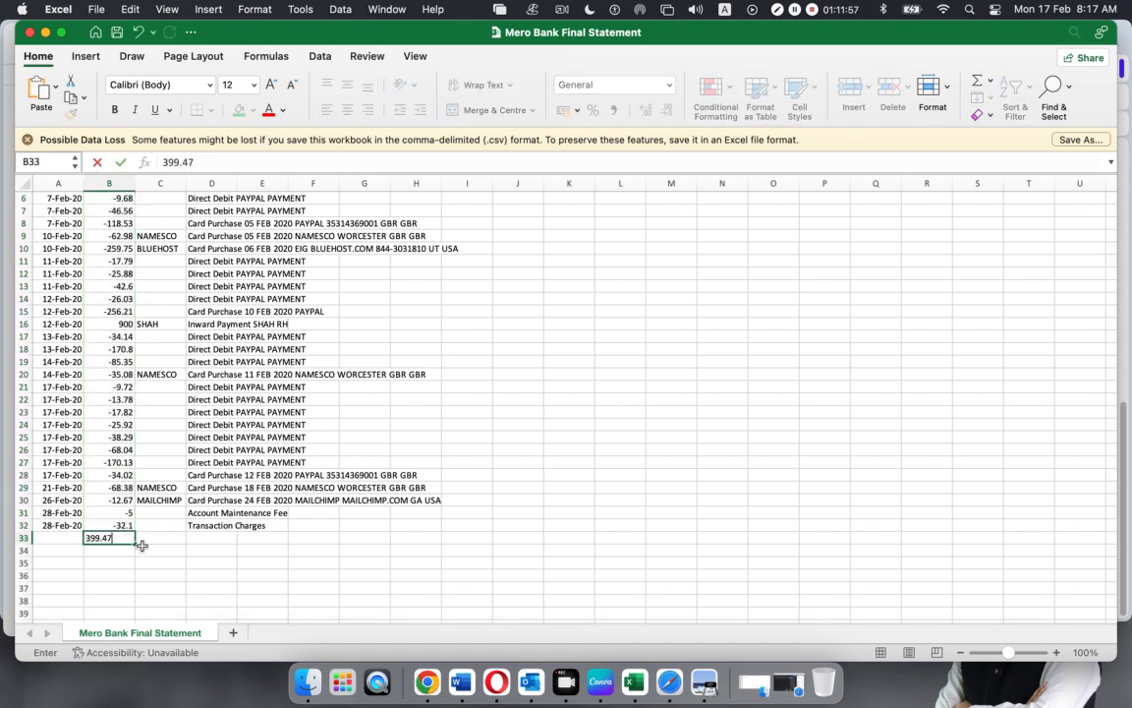
left_click(157, 562)
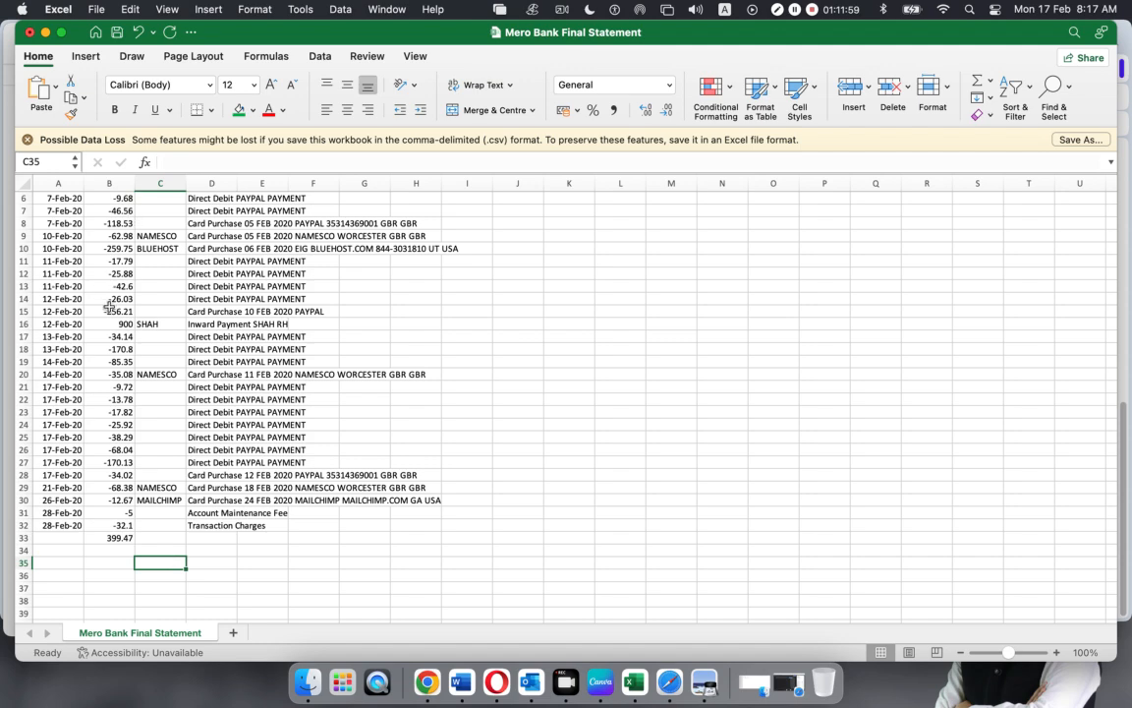
AutoSum B2:B33 into B34, giving 320.07, and compare with the PDF end balance
scroll(114, 323, "up", 3)
left_click_drag(104, 210, 97, 602)
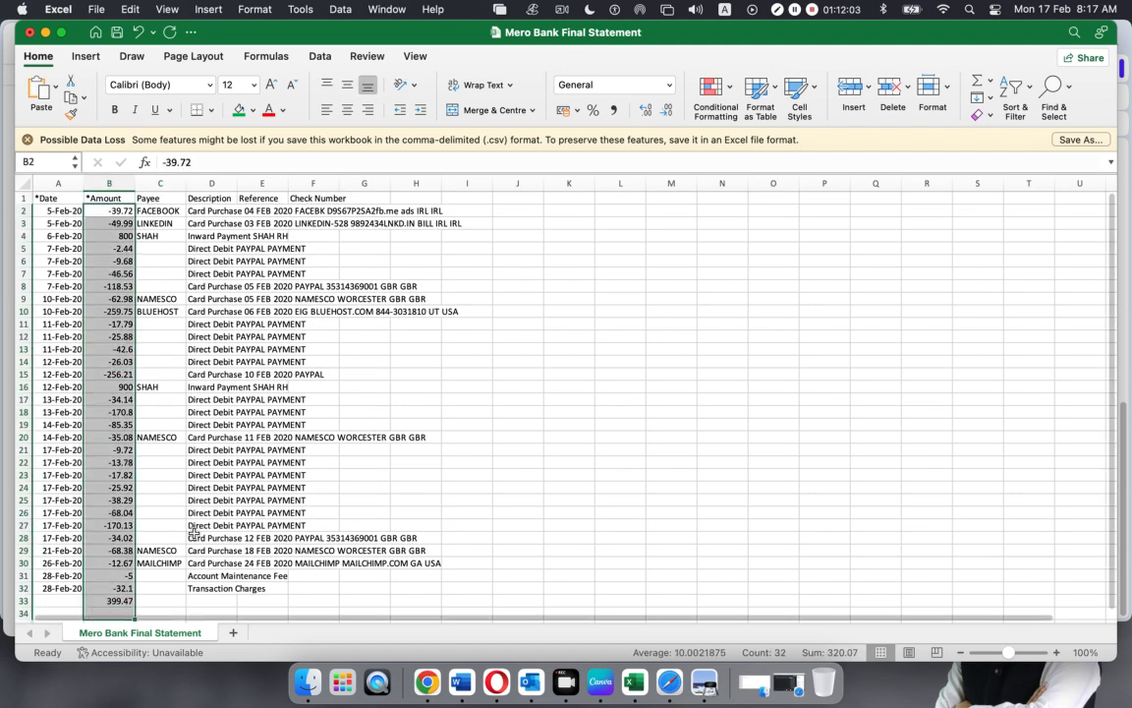
key("super+shift+t")
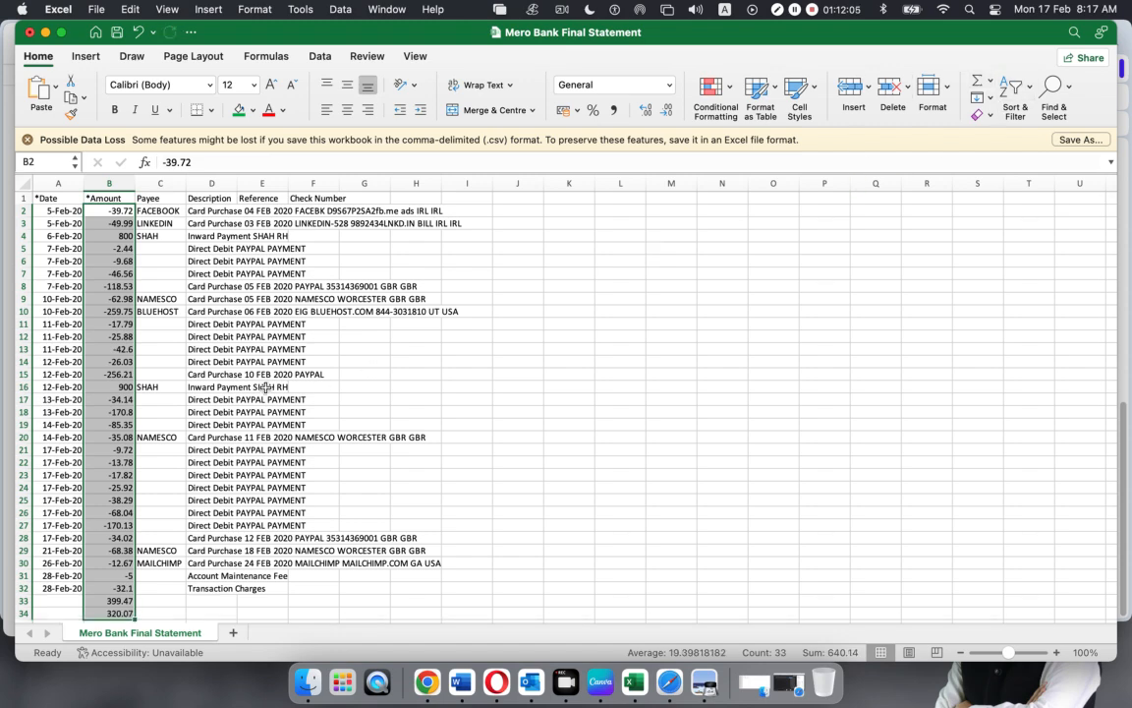
scroll(239, 386, "down", 1)
scroll(239, 386, "down", 2)
left_click(109, 551)
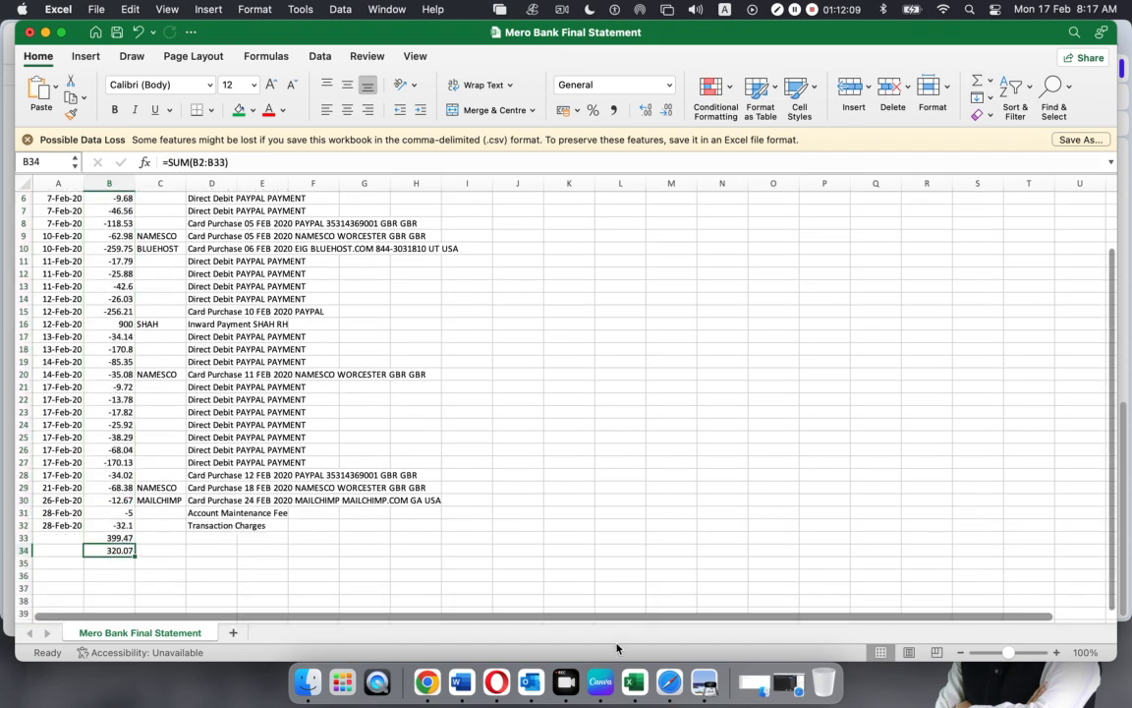
left_click(702, 681)
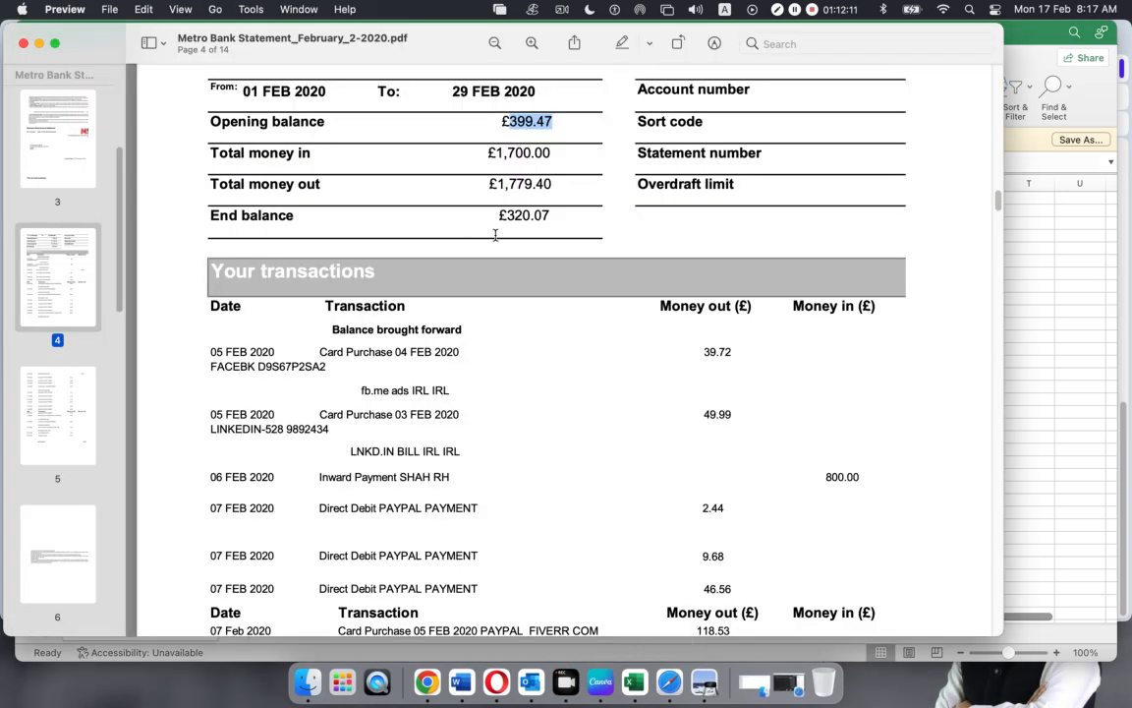
Confirm the 320.07 end balance in the PDF, then clear the check figures from B33:B34
left_click_drag(510, 215, 560, 216)
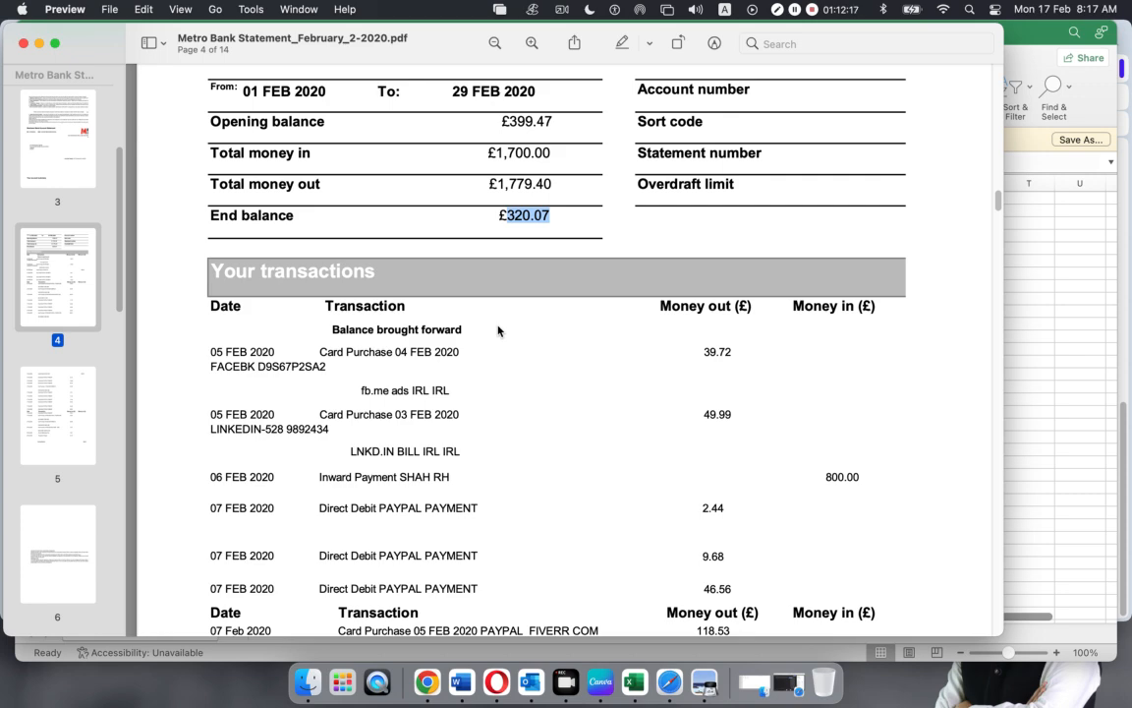
left_click(39, 44)
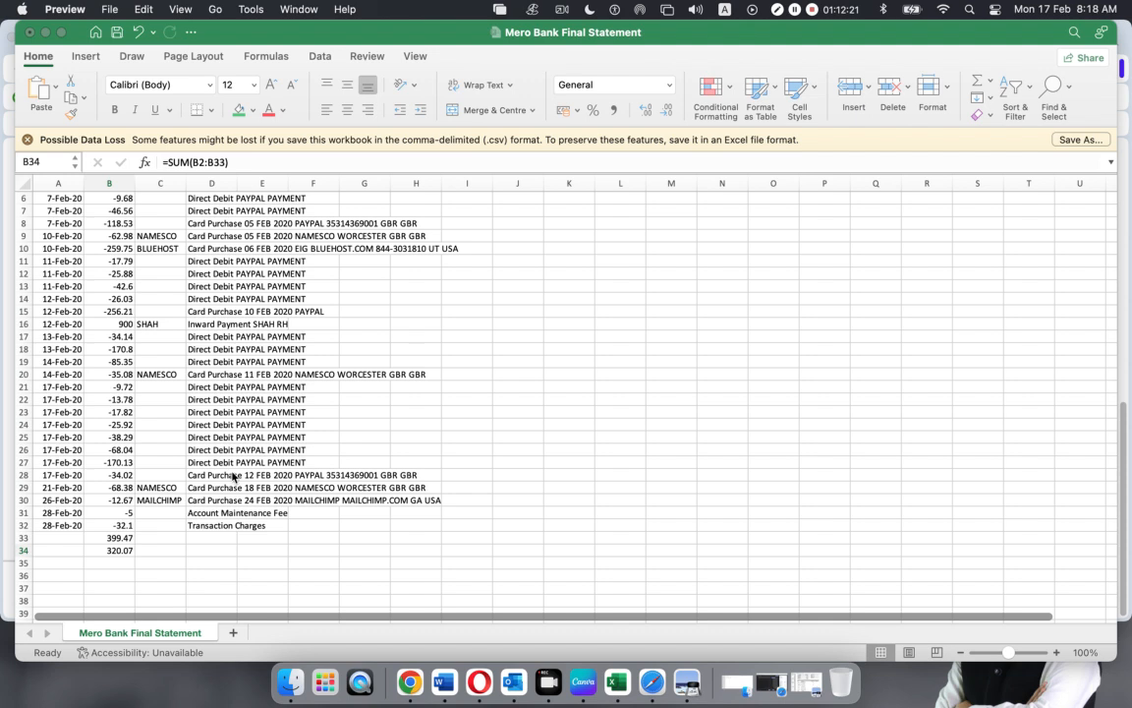
left_click_drag(115, 539, 116, 552)
key("Delete")
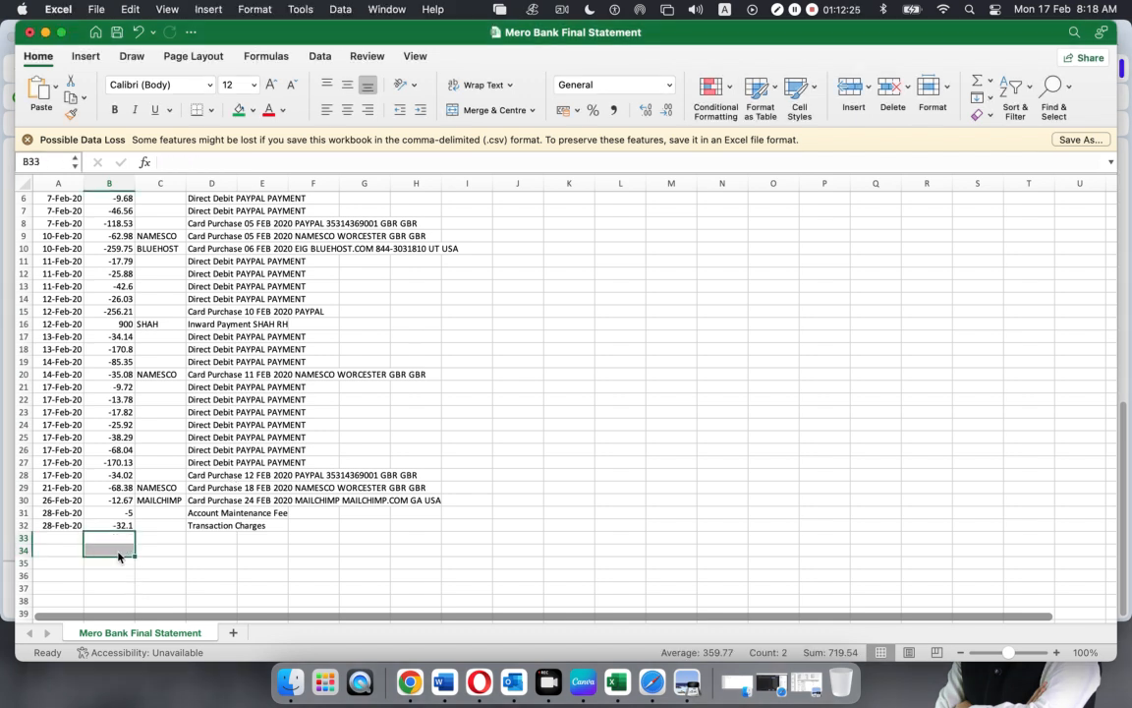
left_click(262, 549)
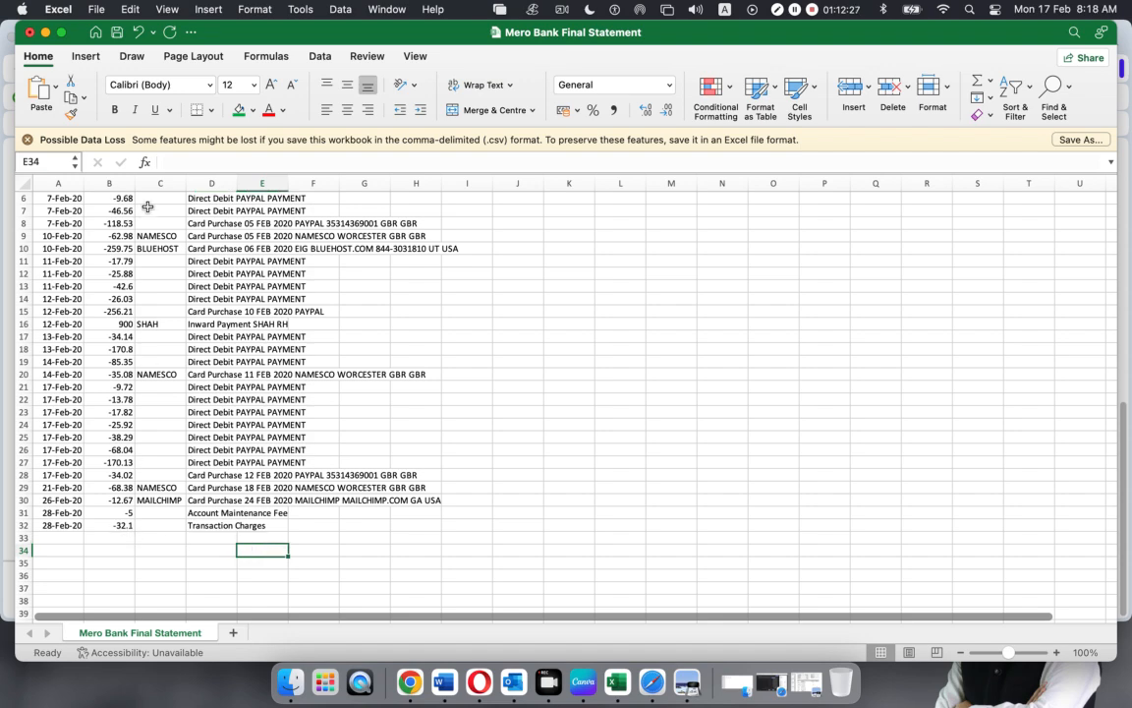
left_click(103, 537)
left_click(99, 549)
Close the statement workbook, saving the changes
scroll(345, 429, "down", 10)
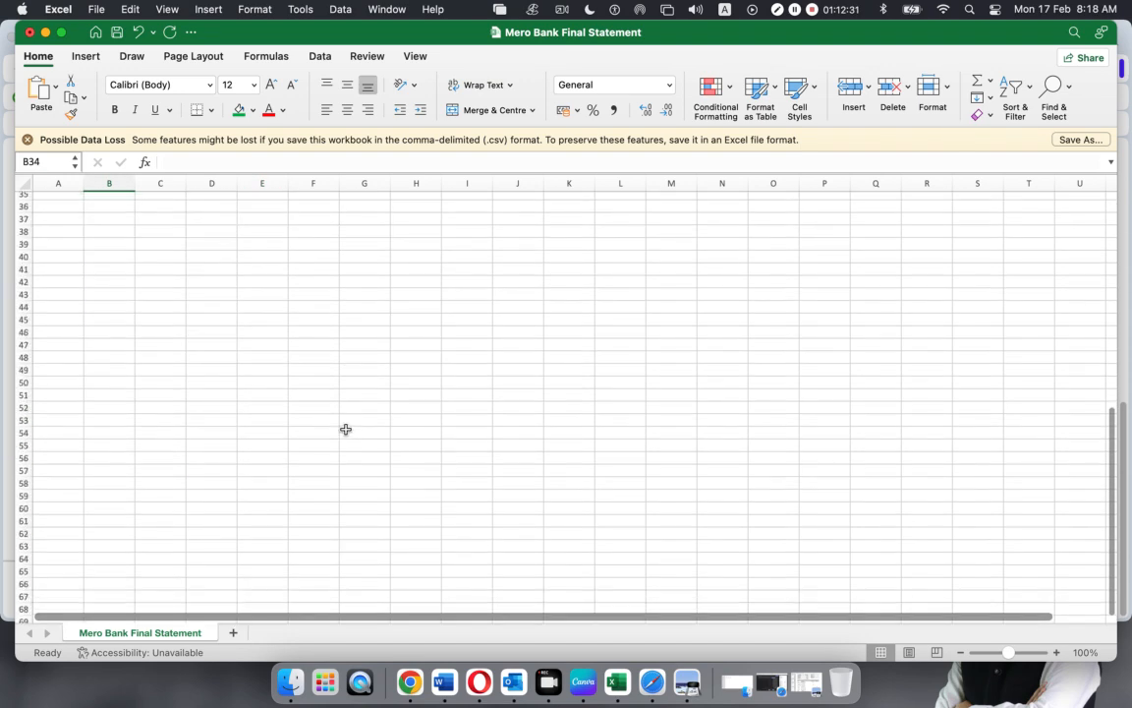
scroll(345, 430, "up", 10)
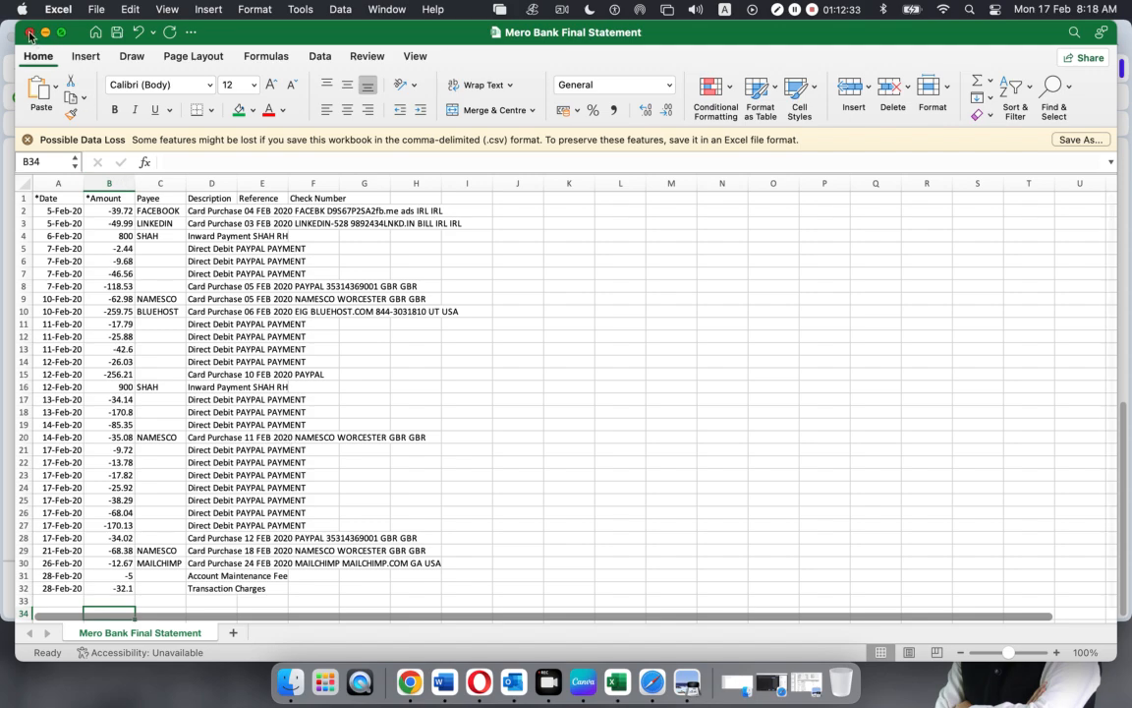
left_click(29, 34)
left_click(499, 383)
Advance past column mapping to the Review step listing 31 transactions, FACEBOOK -£39.72 first
scroll(491, 372, "up", 15)
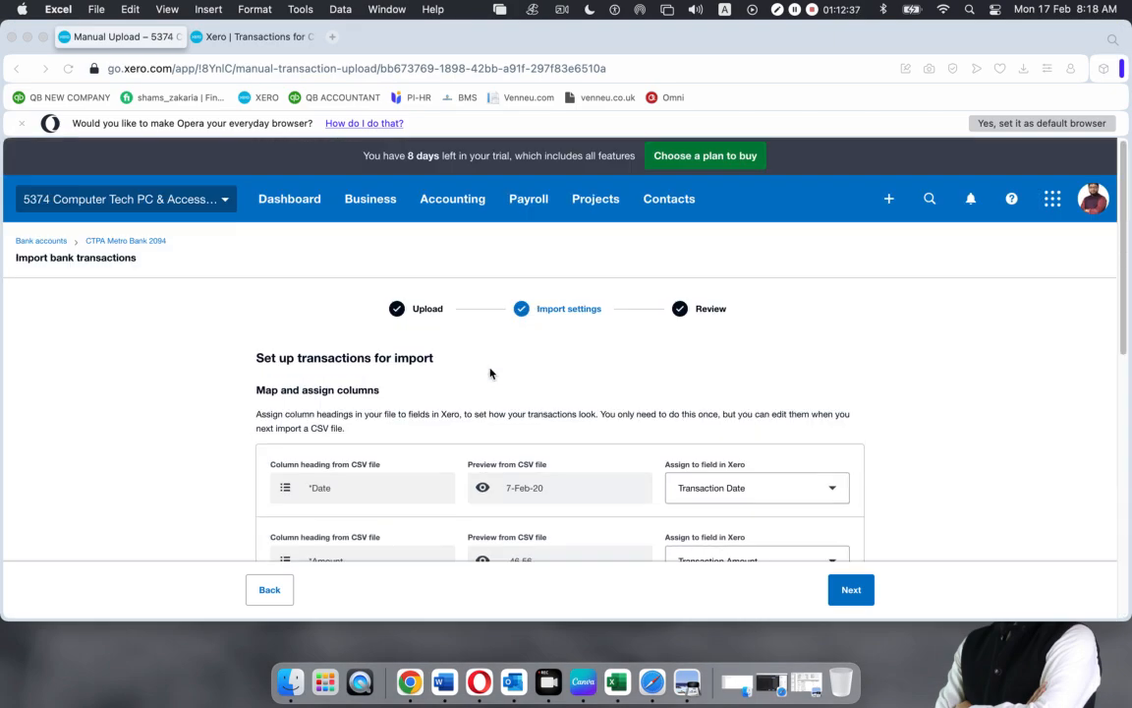
scroll(491, 372, "down", 5)
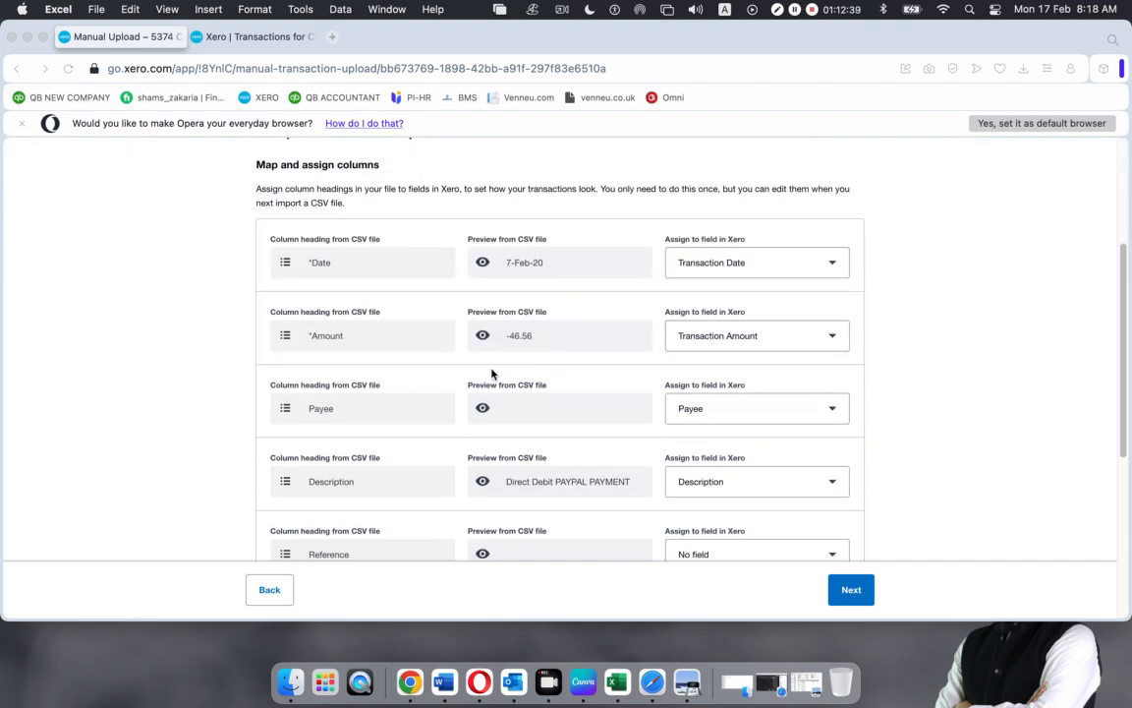
scroll(595, 466, "down", 8)
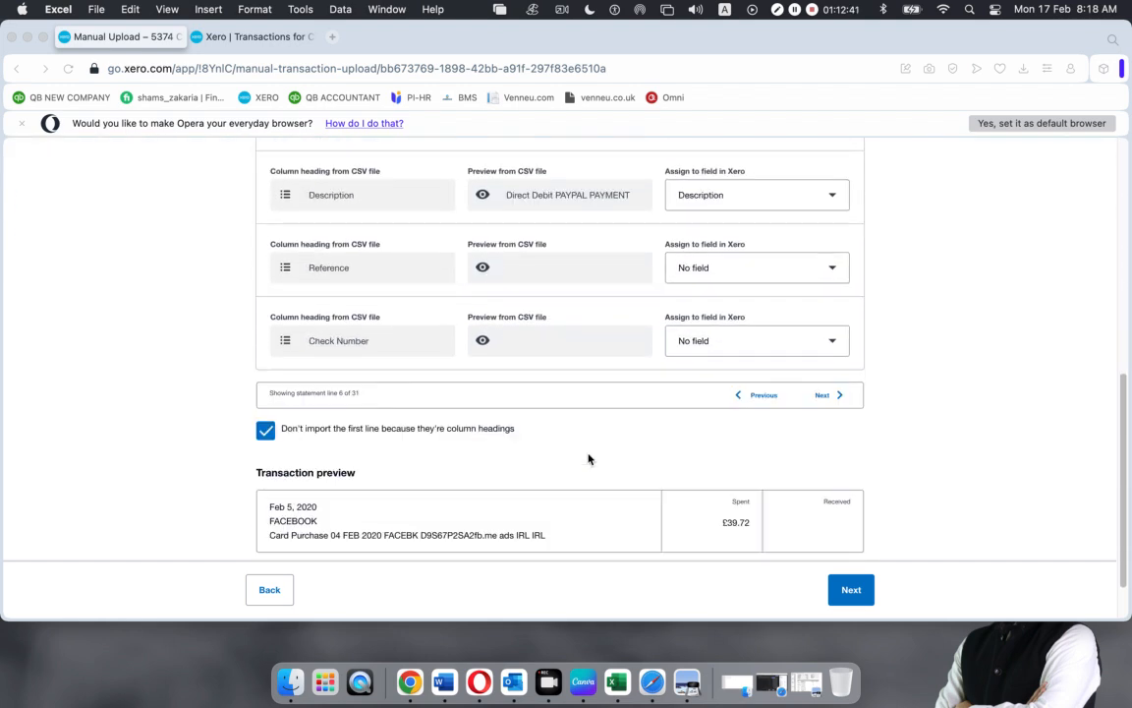
left_click(848, 590)
scroll(500, 403, "up", 10)
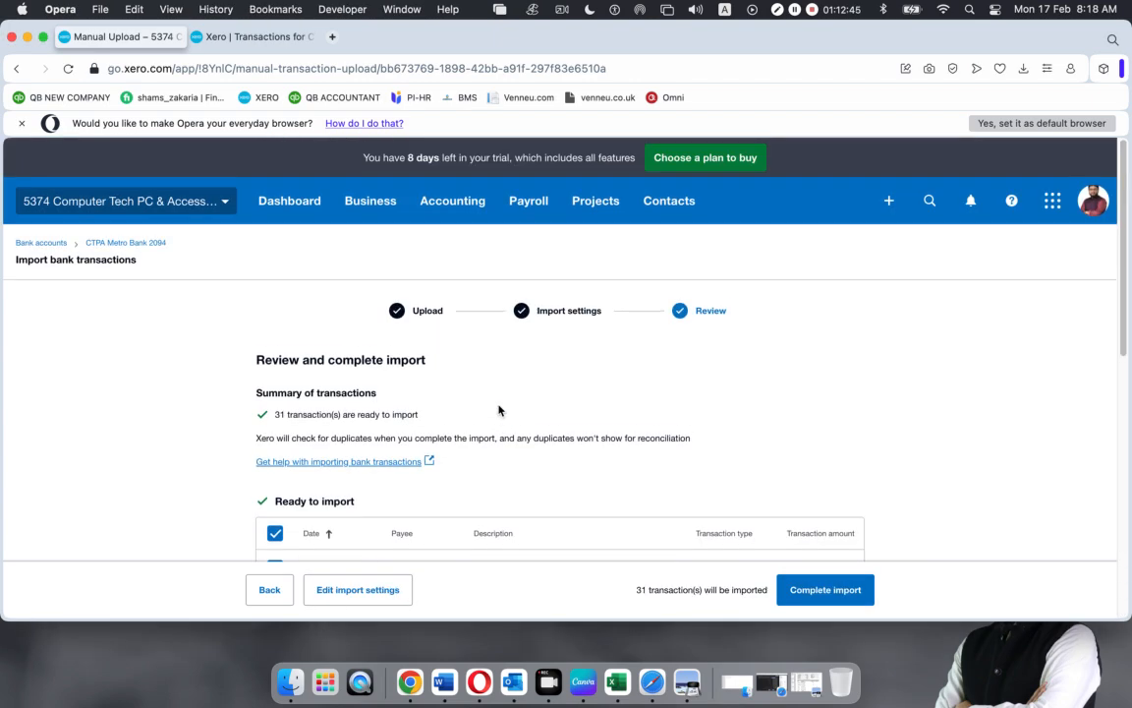
scroll(392, 393, "down", 10)
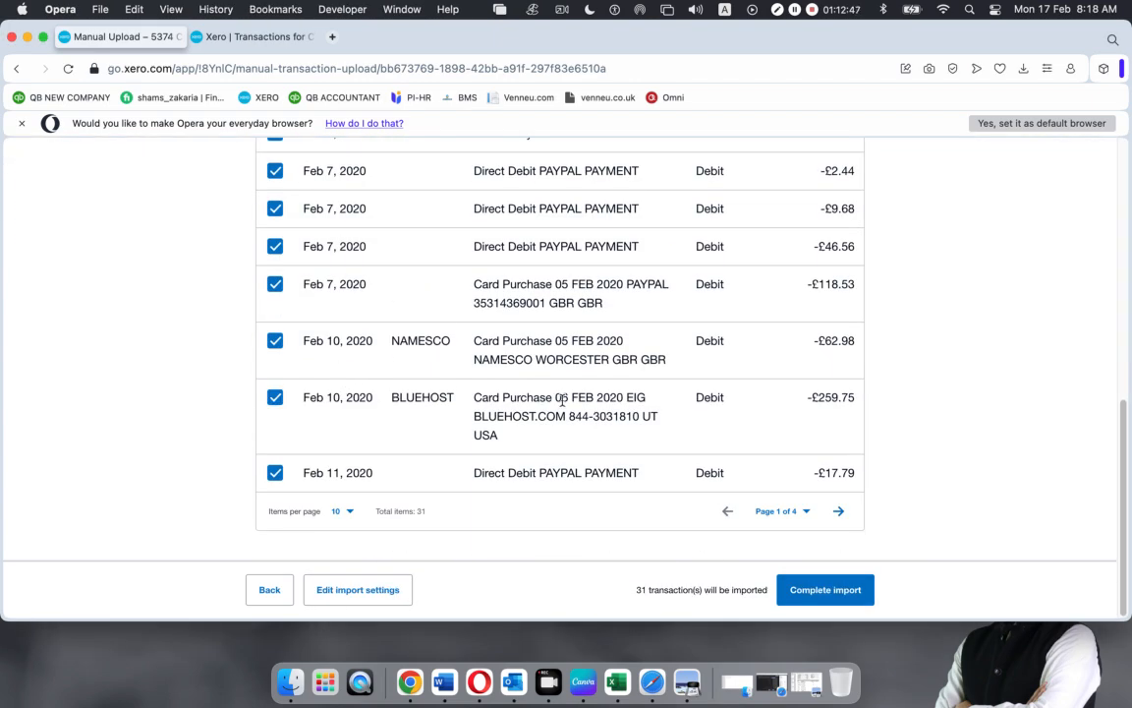
scroll(562, 400, "up", 5)
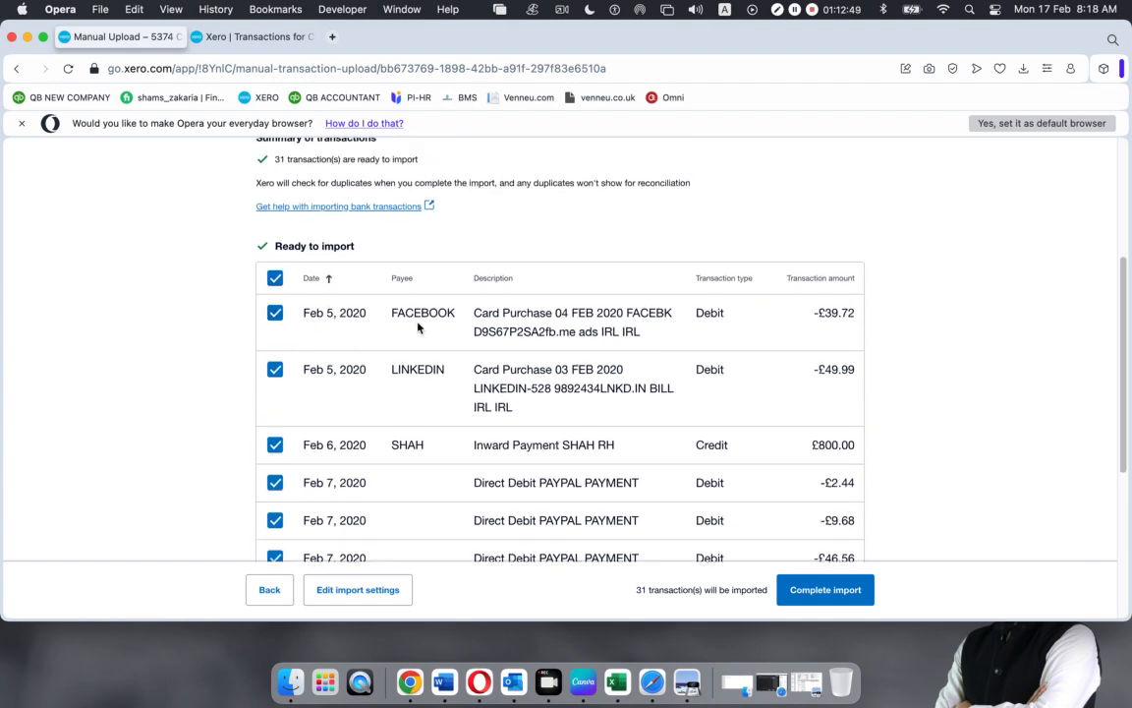
scroll(609, 359, "down", 5)
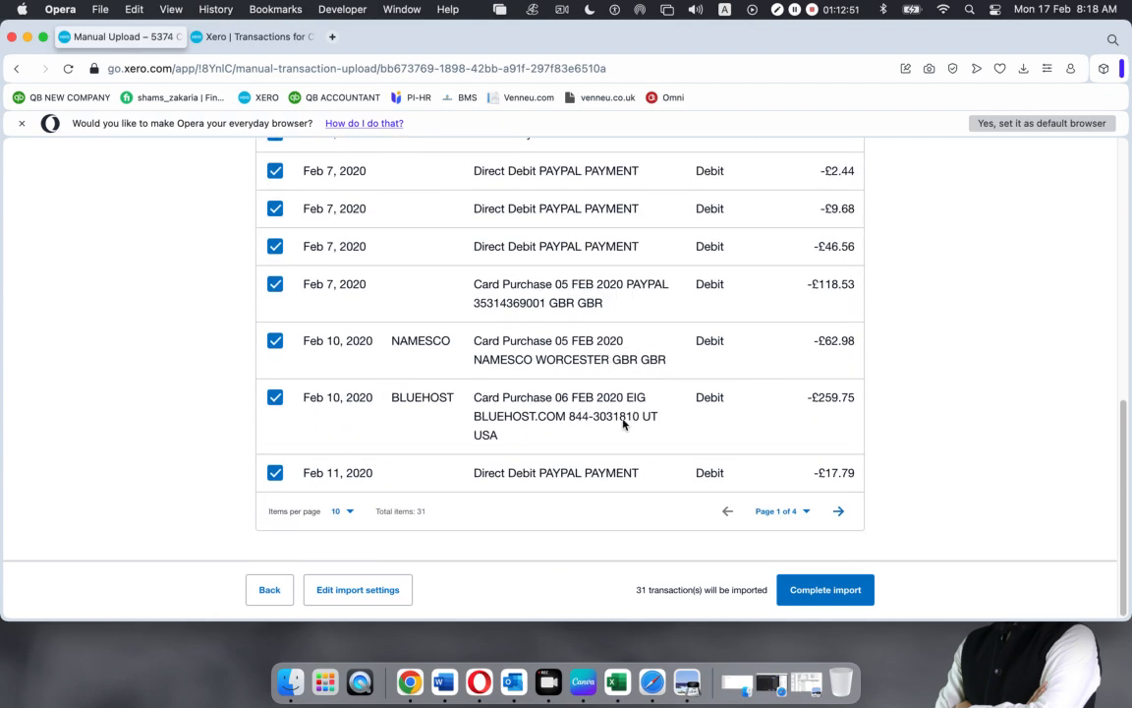
Complete the import of 31 lines into CTPA Metro Bank 2094, statement balance 320.07
left_click(824, 592)
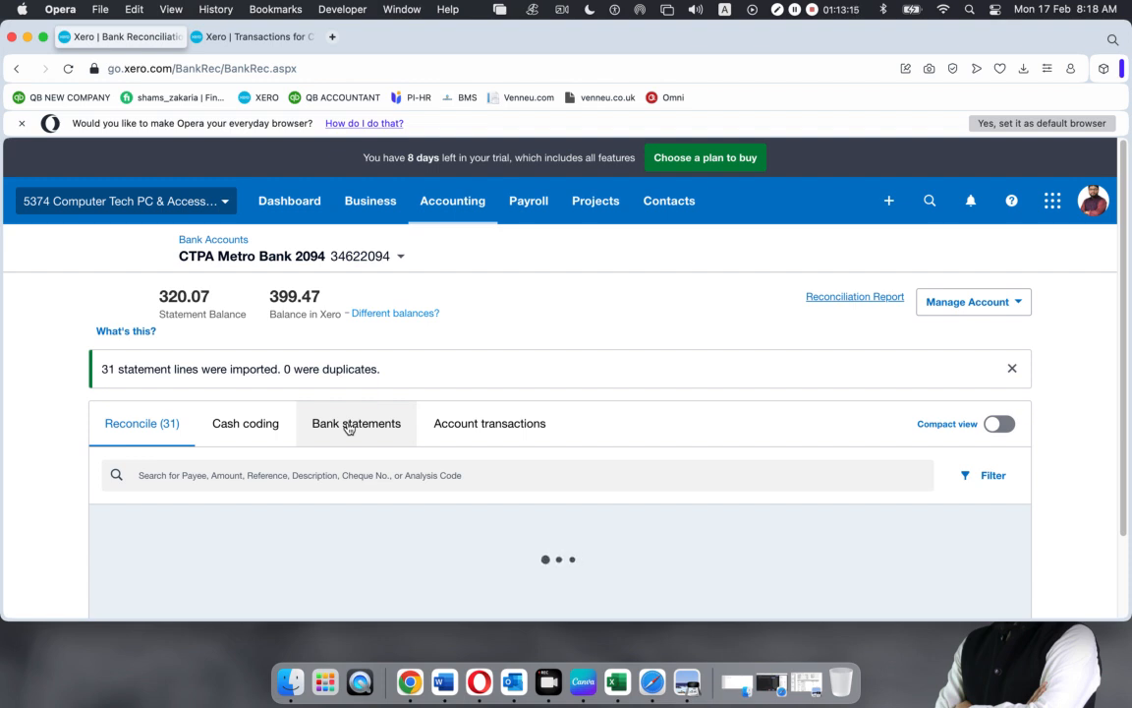
scroll(240, 433, "down", 2)
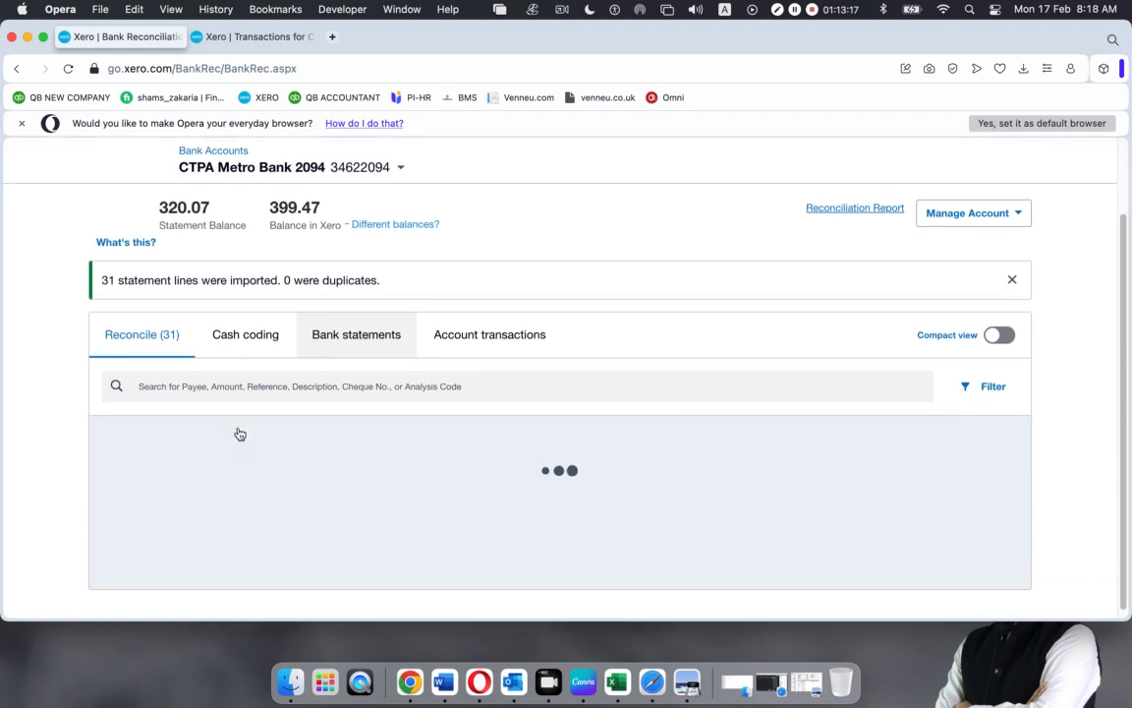
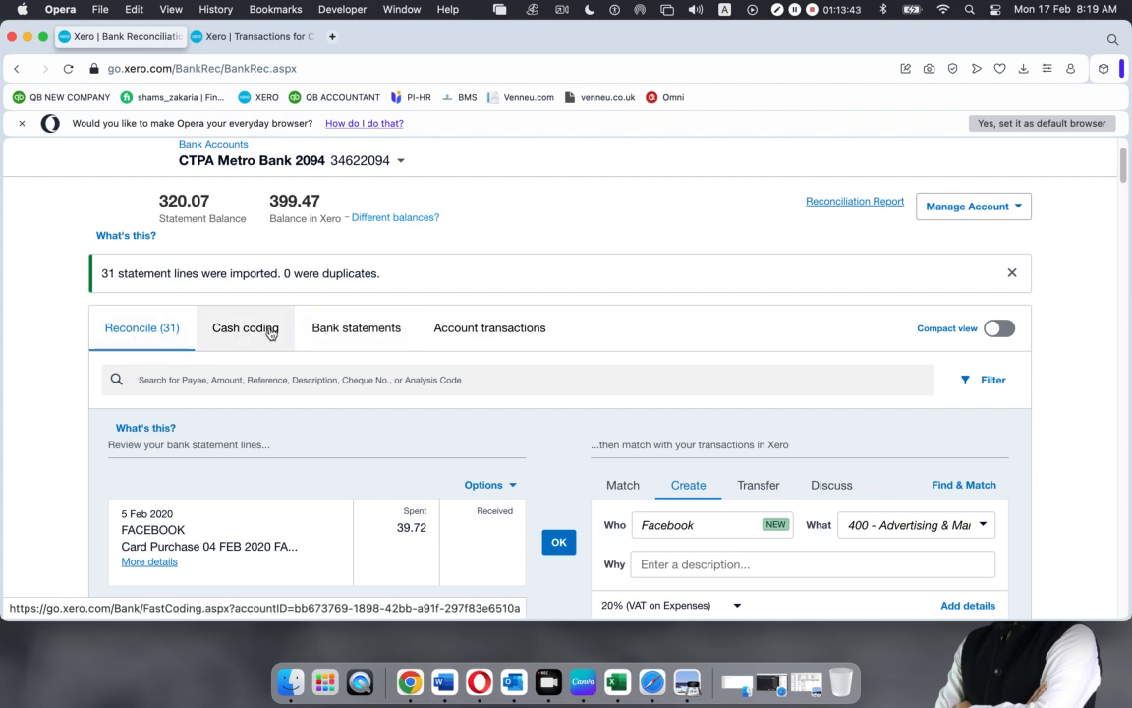
Review the imported statement lines and the Xero account transactions, then return to the reconcile list
left_click(341, 330)
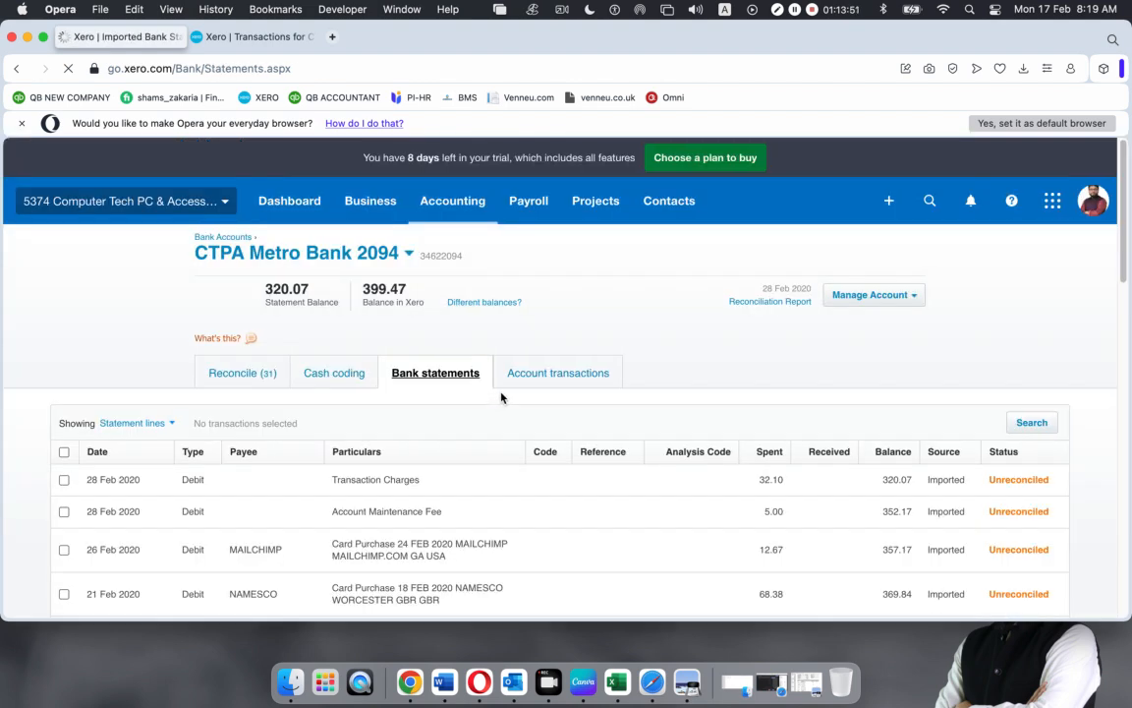
scroll(501, 397, "down", 10)
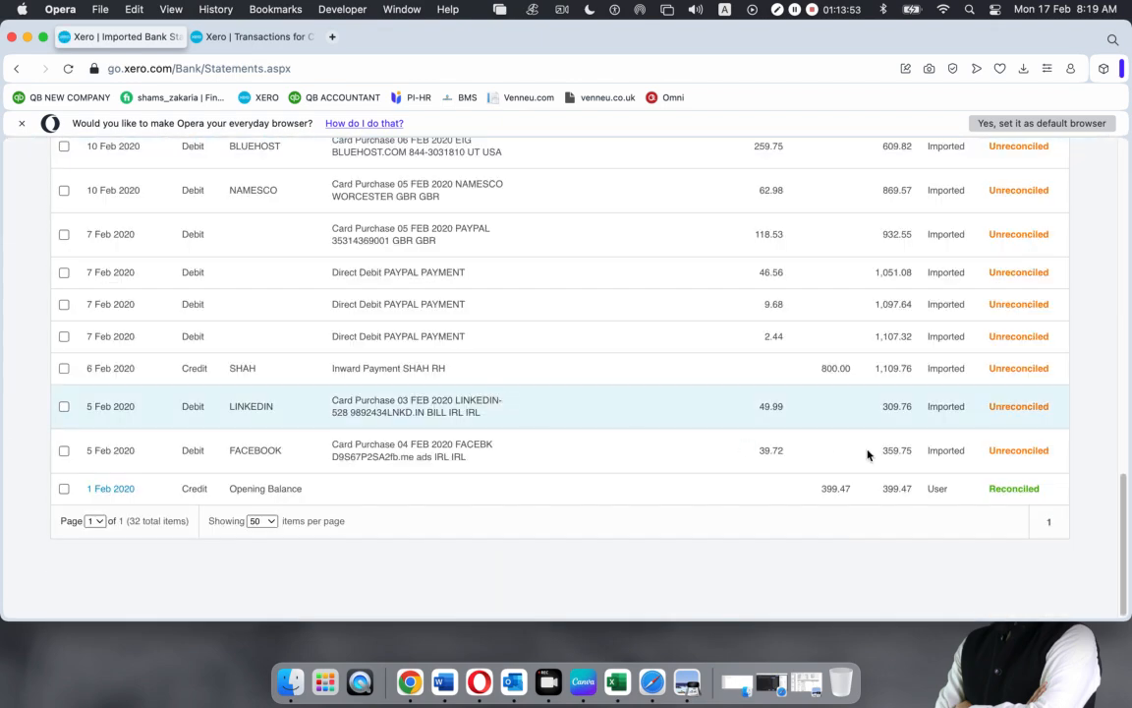
scroll(396, 465, "up", 10)
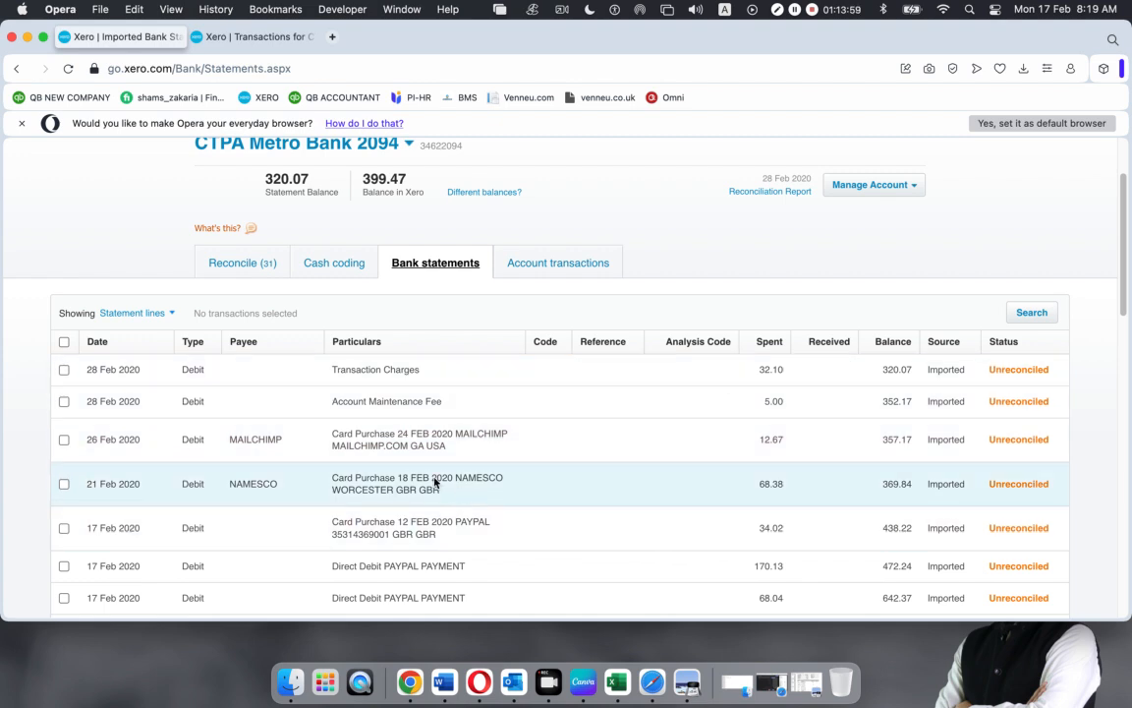
left_click(589, 271)
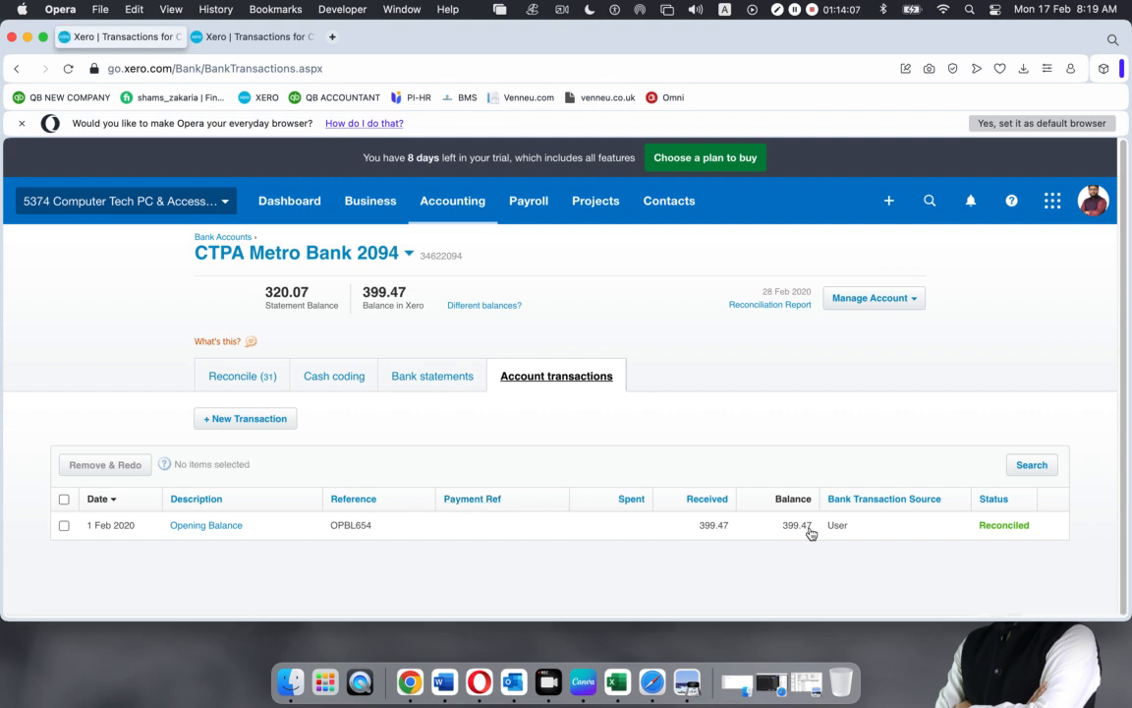
left_click(241, 380)
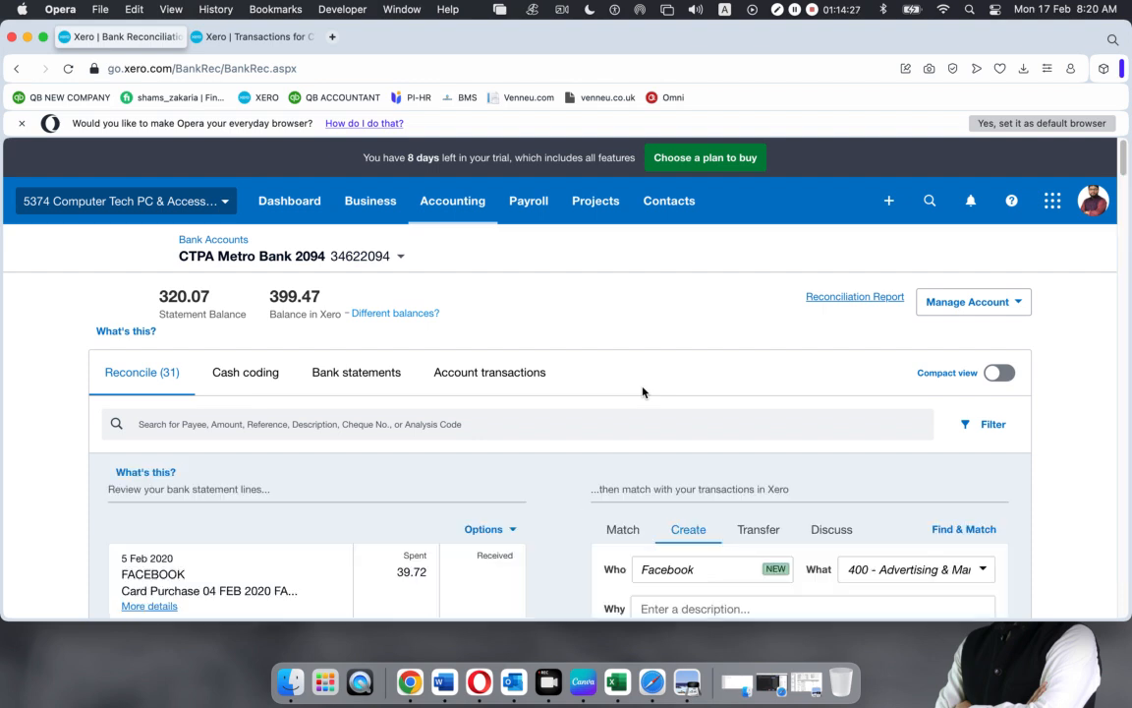
Reconcile the 5 Feb 2020 Facebook 39.72 purchase to 400 - Advertising & Marketing
scroll(527, 407, "down", 5)
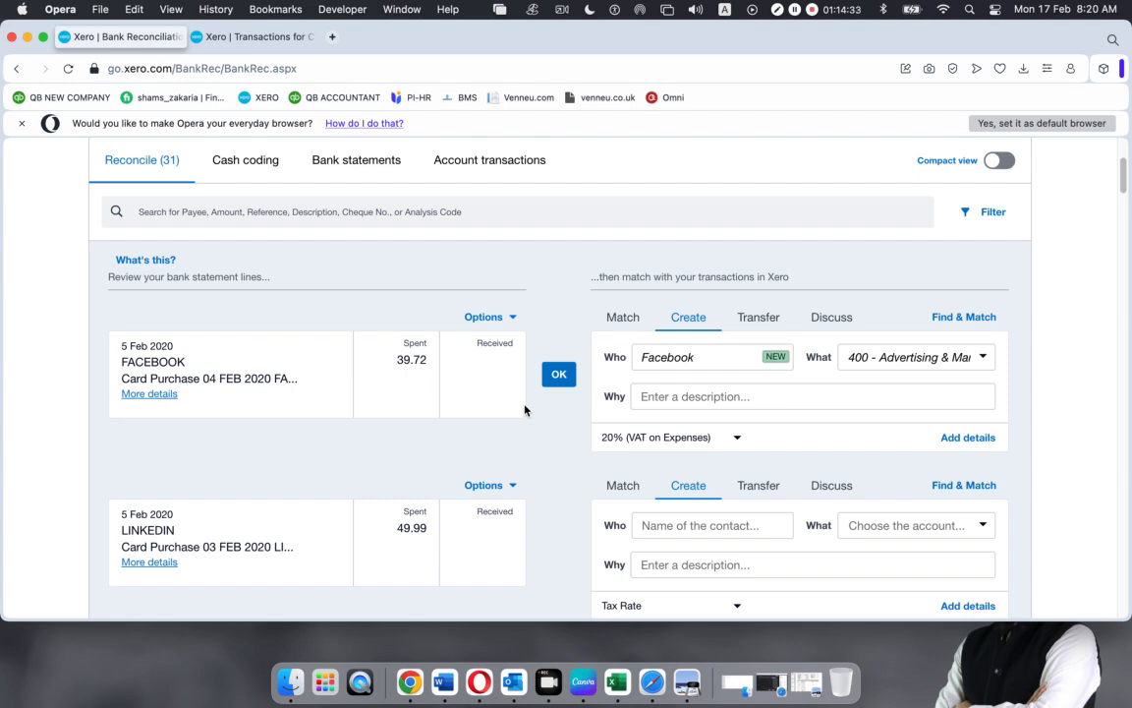
left_click_drag(120, 345, 292, 378)
left_click(142, 319)
left_click(398, 364)
left_click(981, 360)
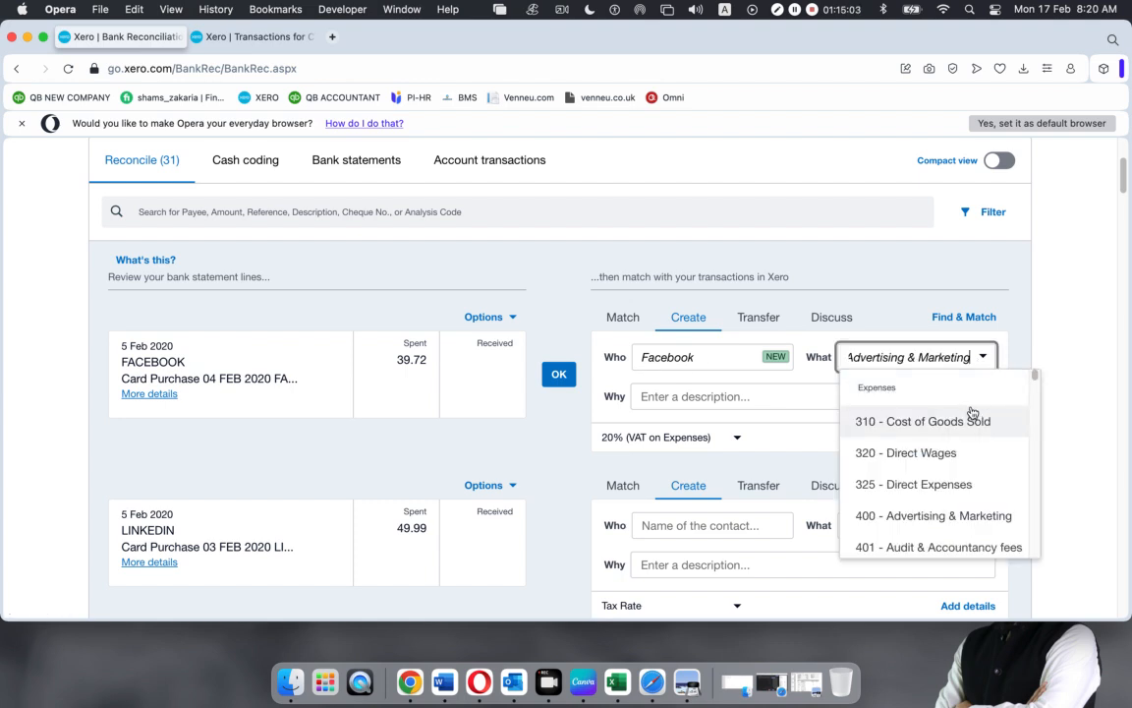
left_click(929, 524)
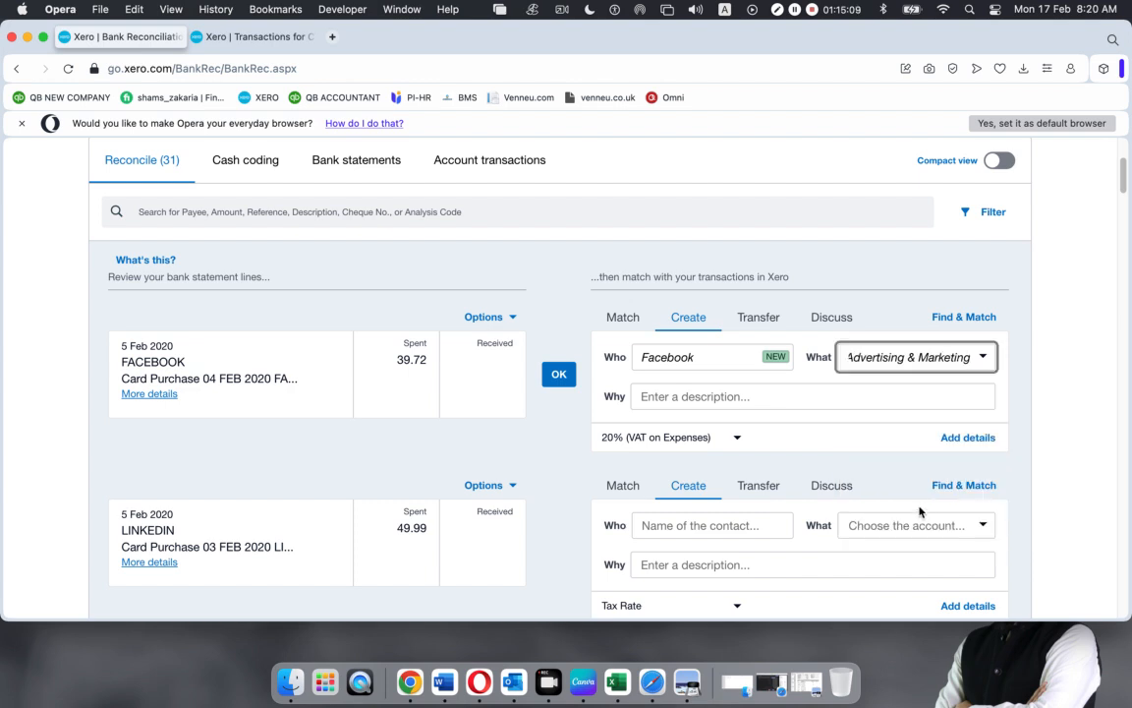
left_click(558, 377)
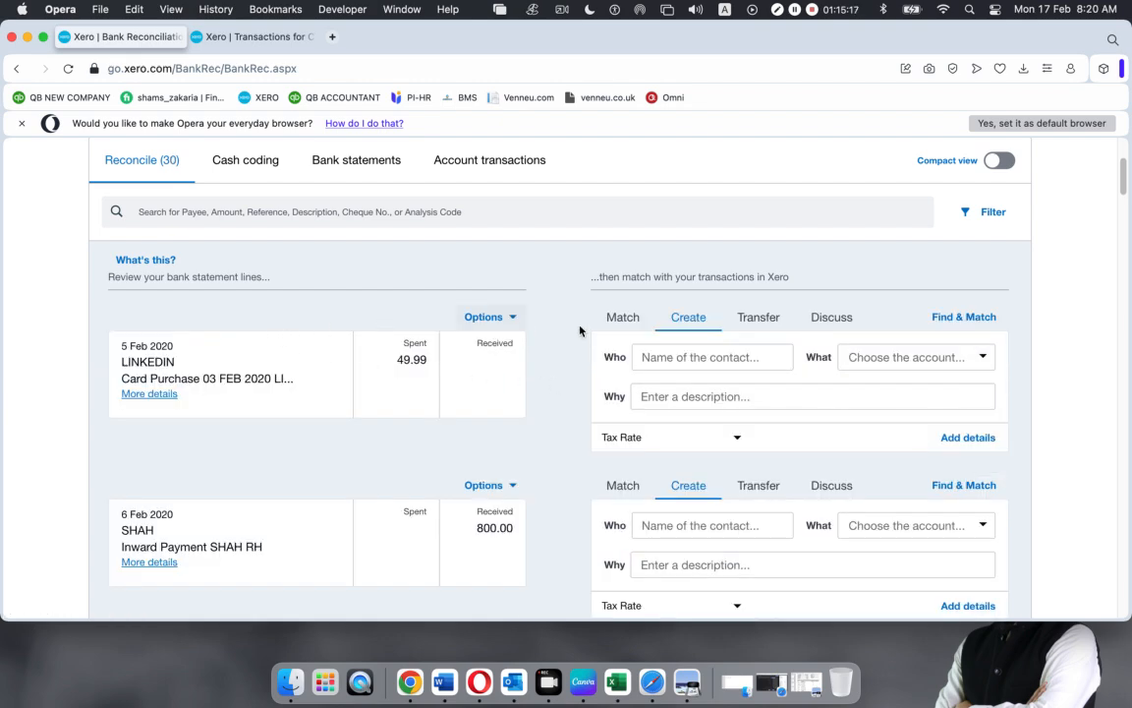
scroll(455, 290, "up", 5)
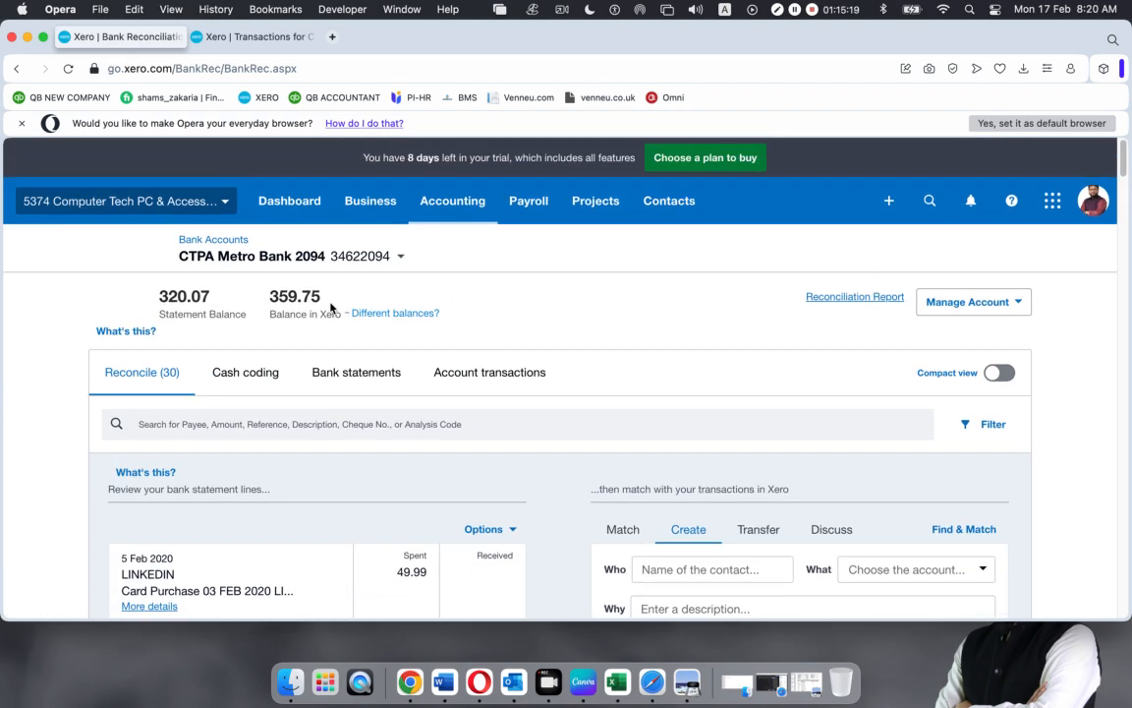
left_click(513, 371)
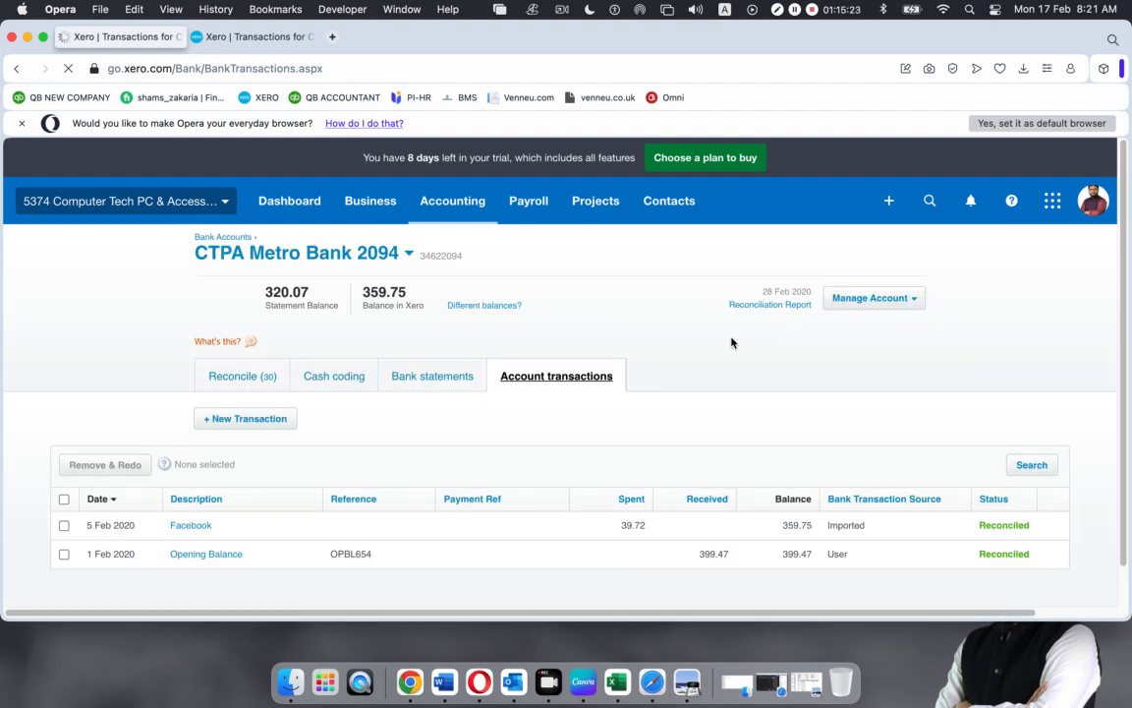
scroll(668, 374, "down", 1)
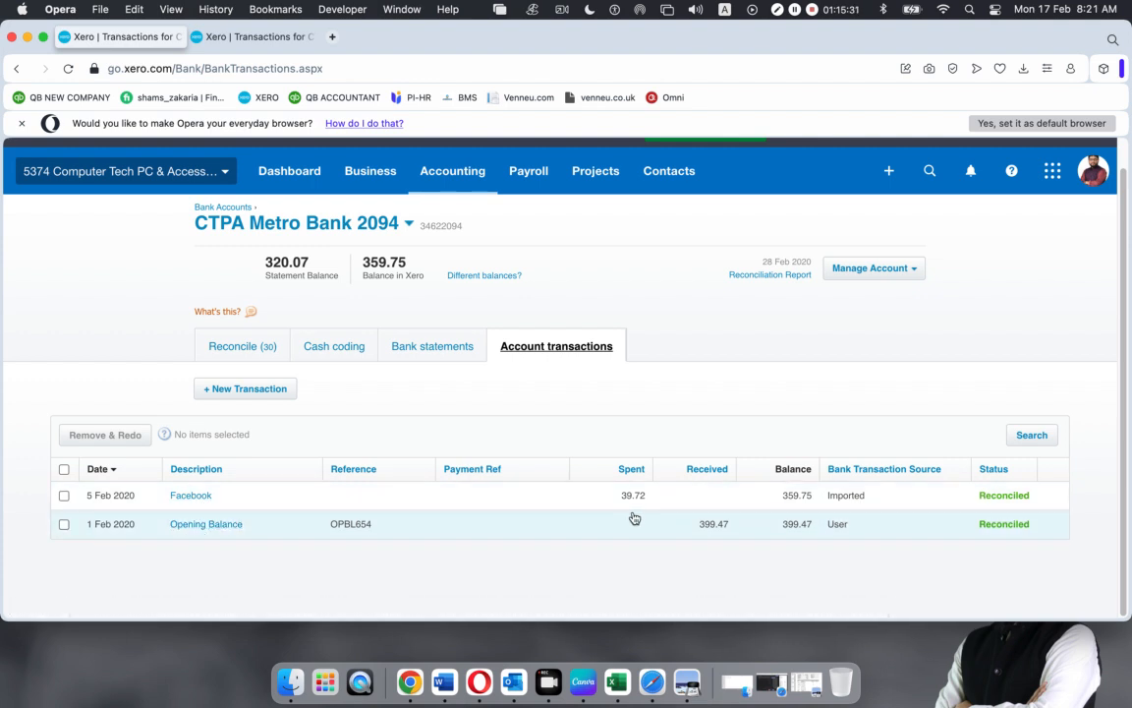
left_click(465, 475)
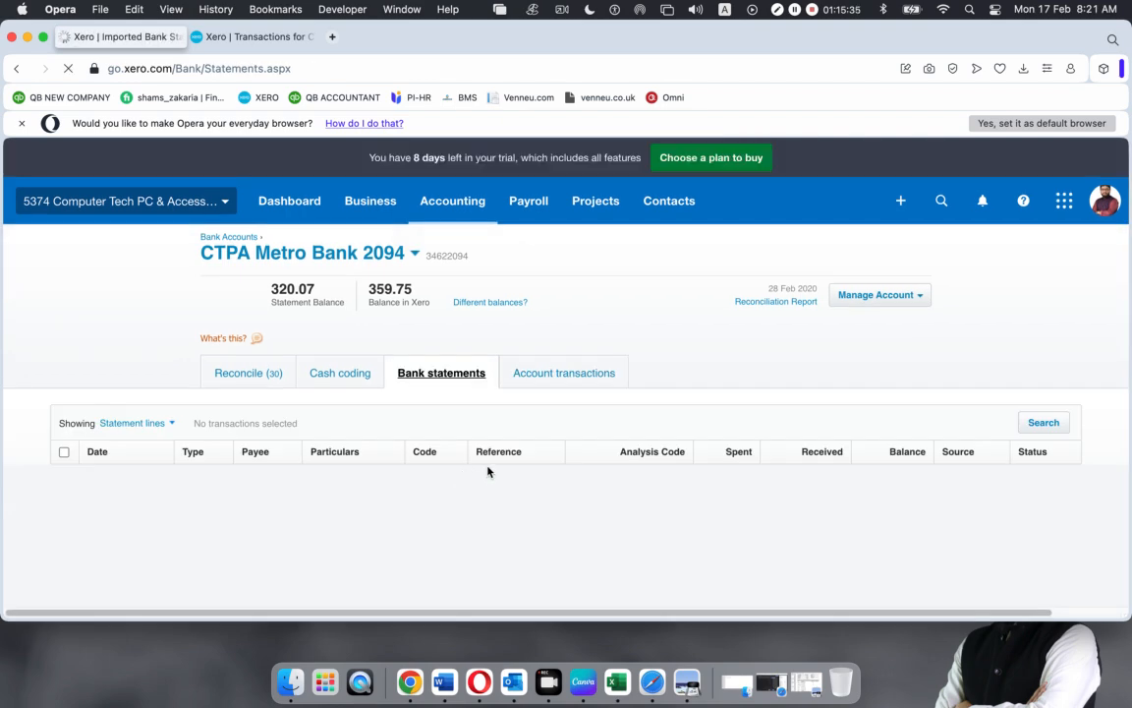
scroll(489, 472, "down", 10)
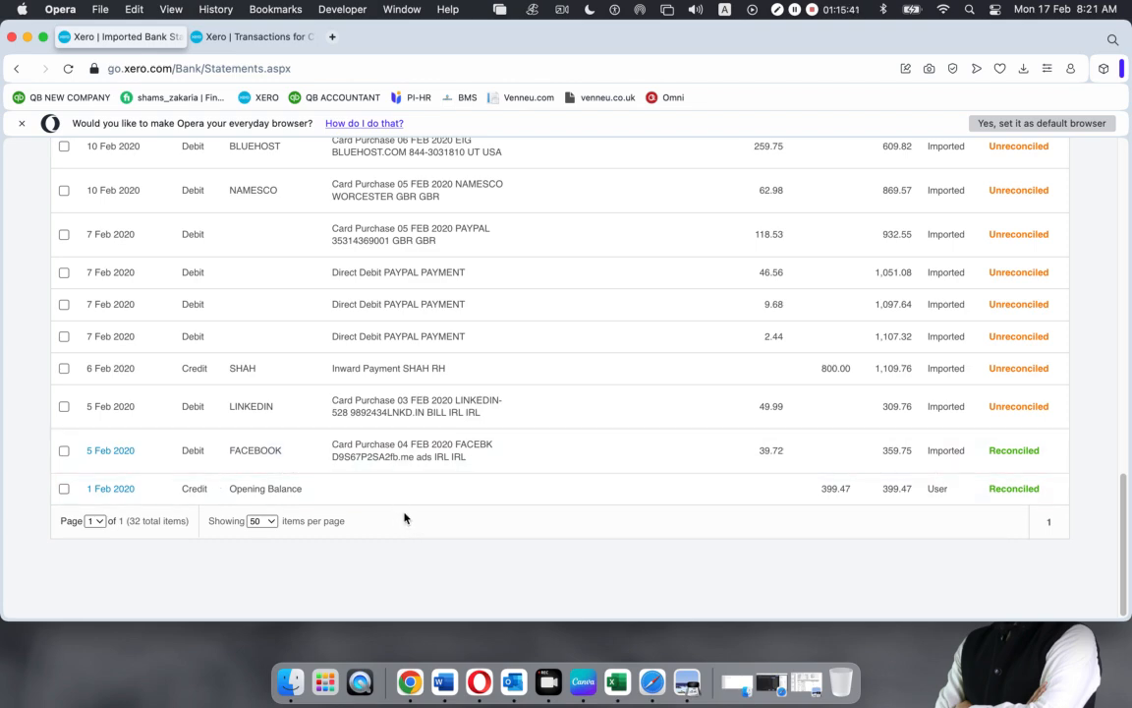
scroll(403, 518, "up", 15)
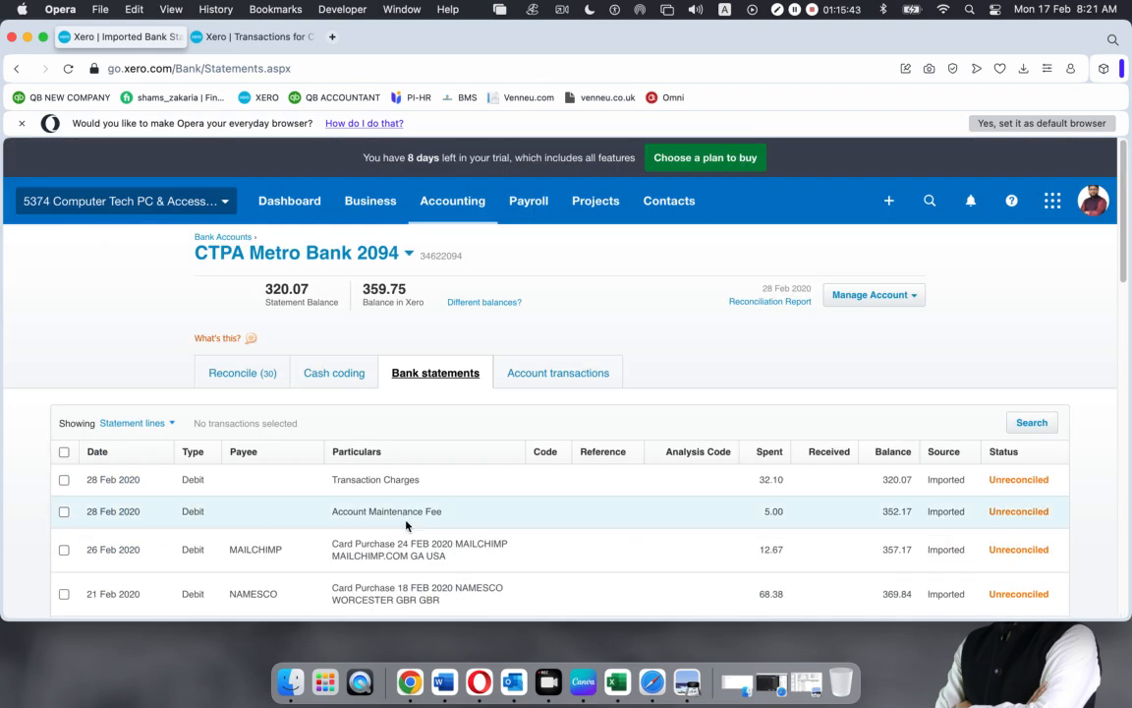
left_click(226, 383)
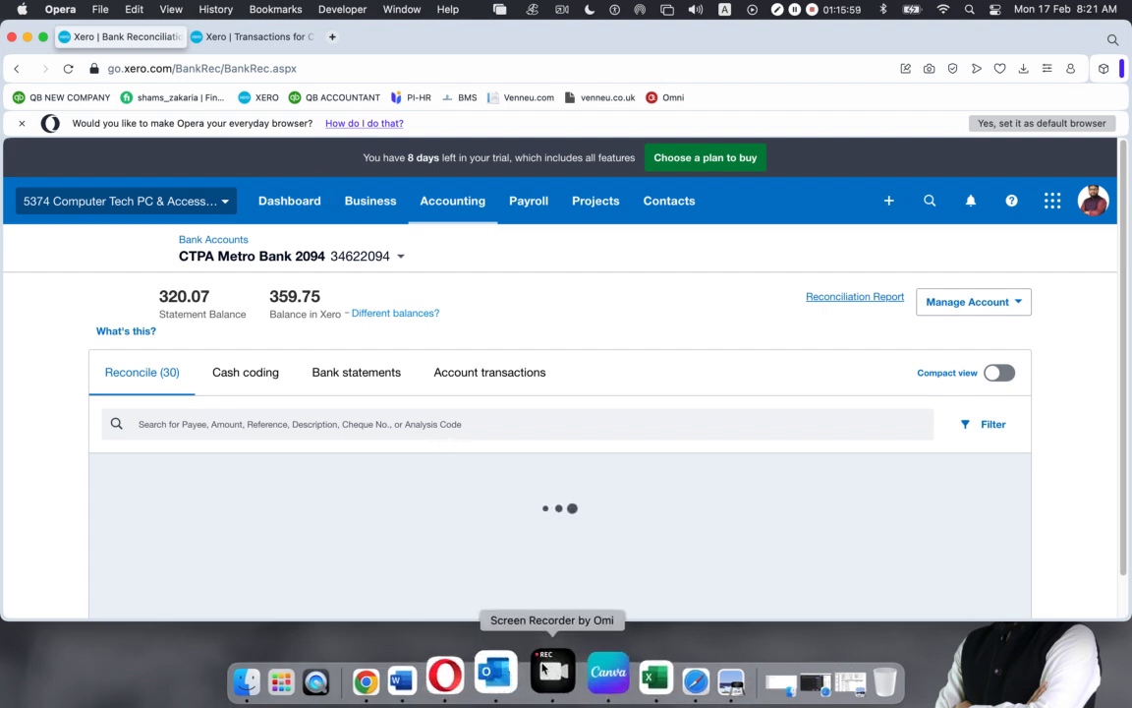
left_click(655, 675)
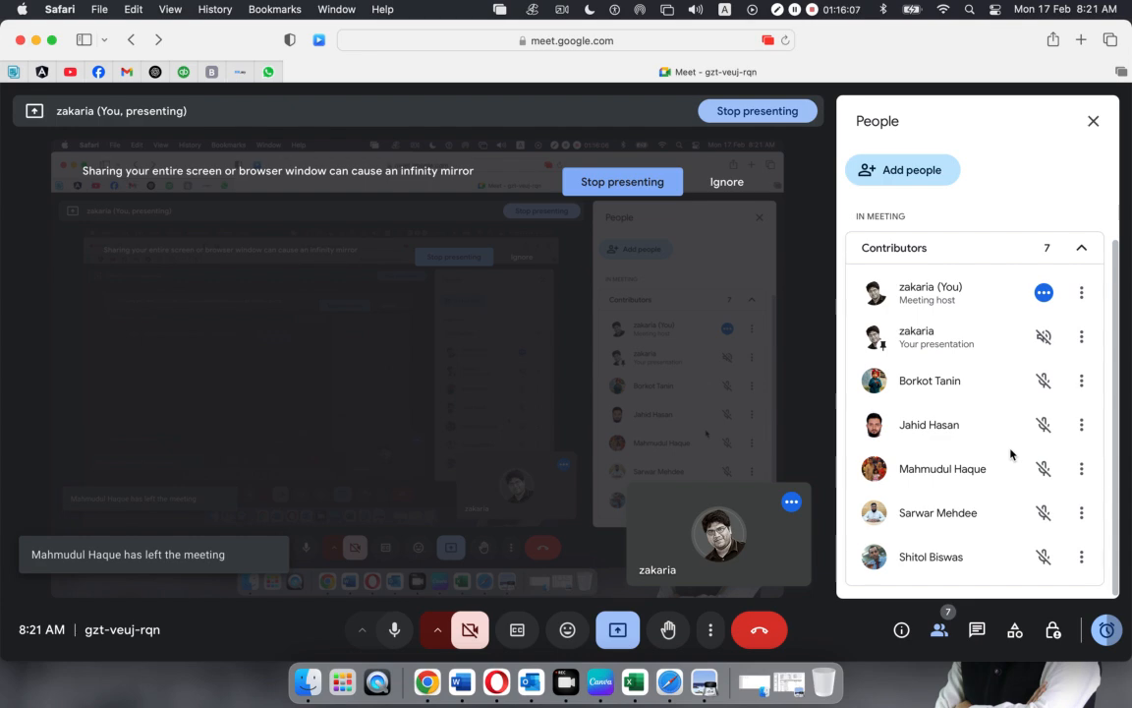
scroll(1011, 454, "down", 1)
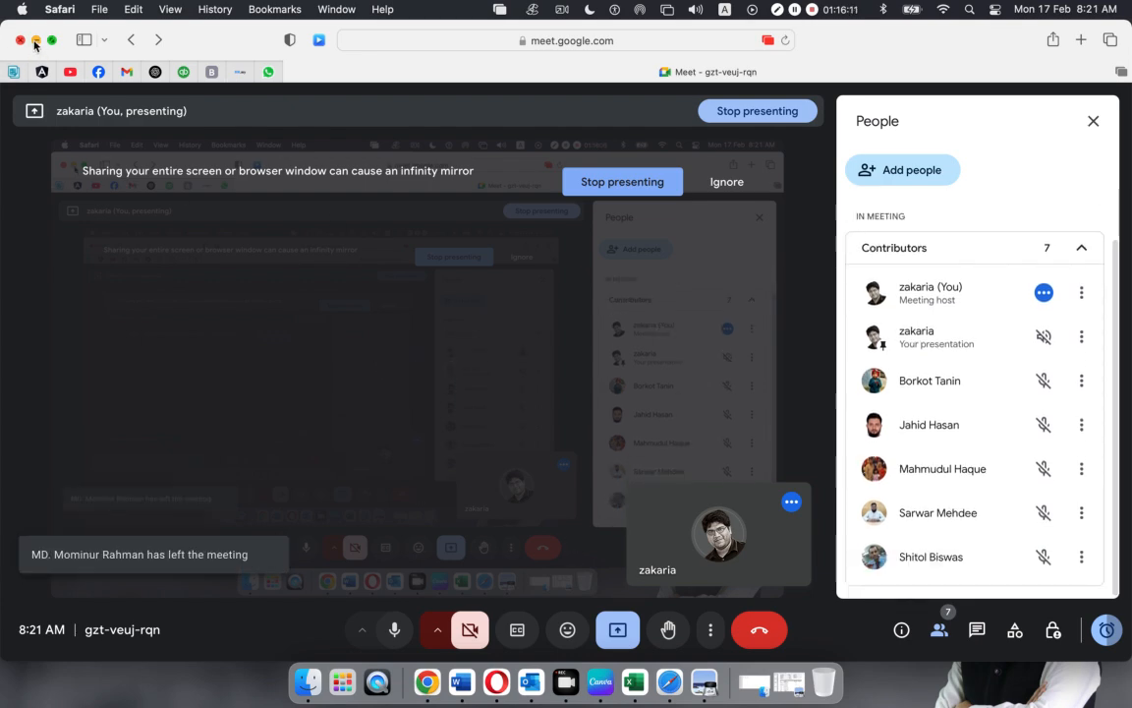
key("ctrl+Right")
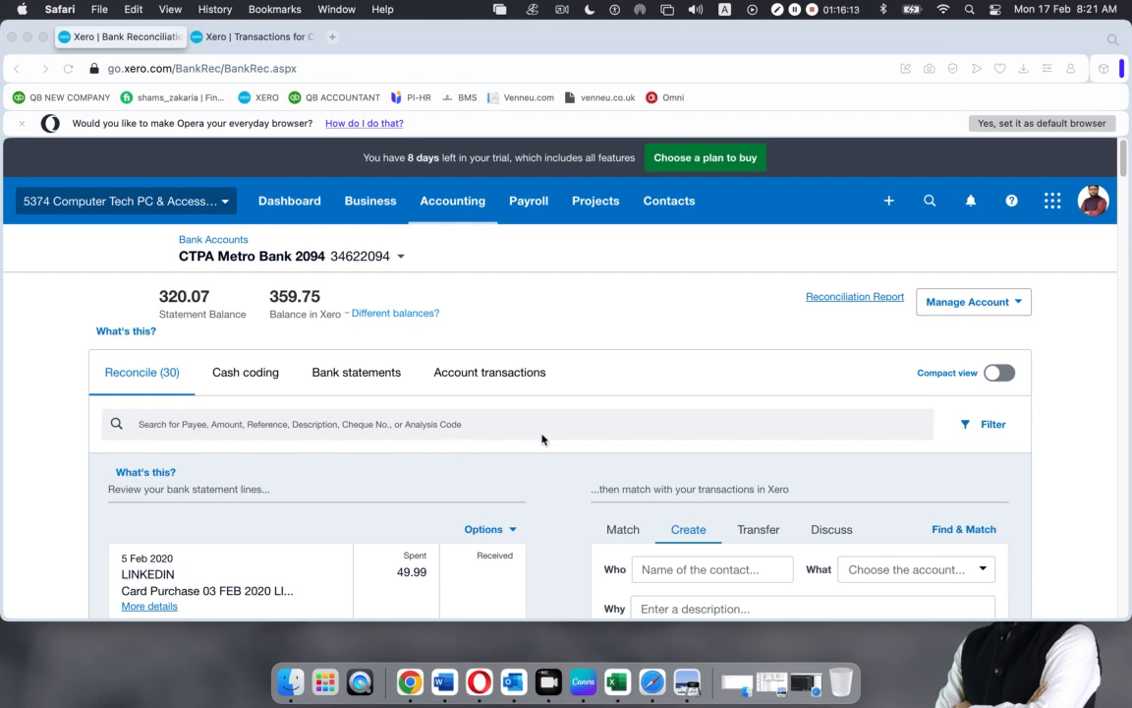
scroll(541, 439, "down", 8)
Create a new contact 'LinkedIn' on the 49.99 LinkedIn line, then return to the Google Meet call
scroll(544, 442, "up", 4)
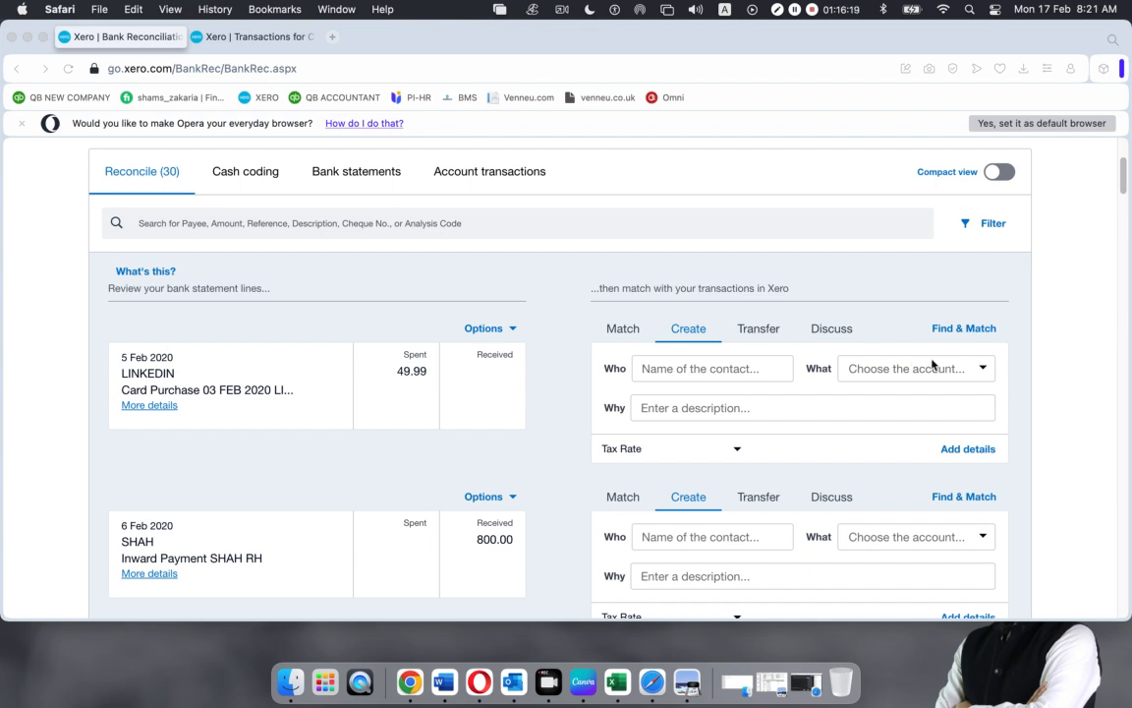
left_click(661, 367)
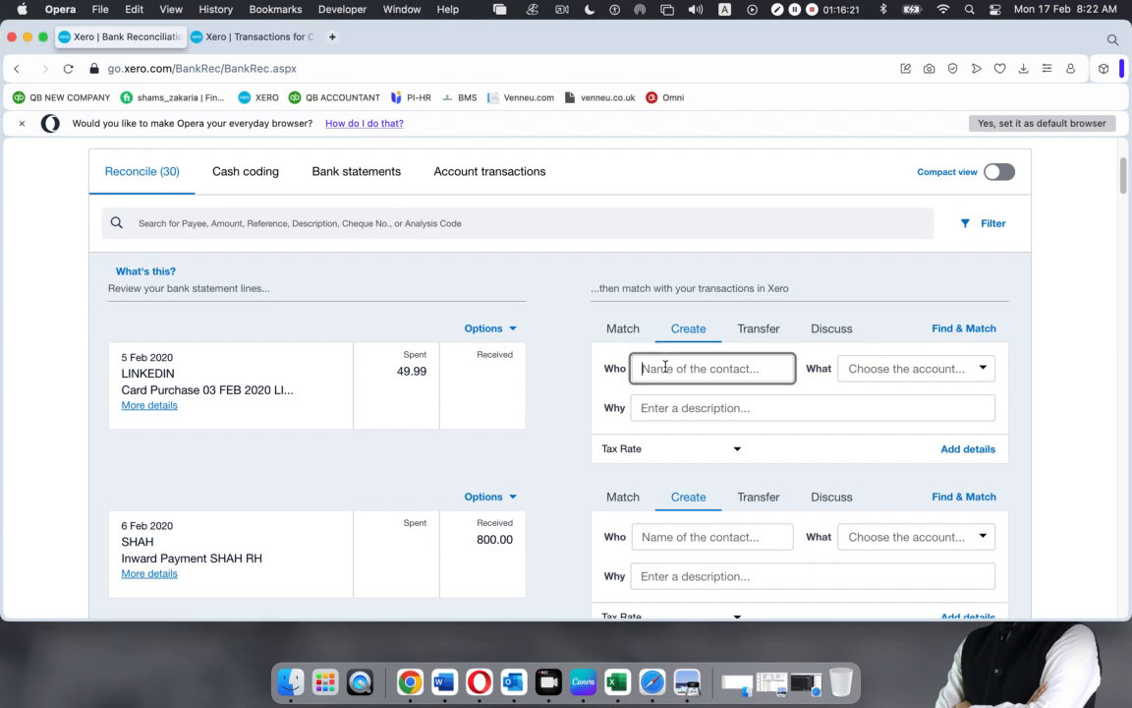
type("LinkedIn")
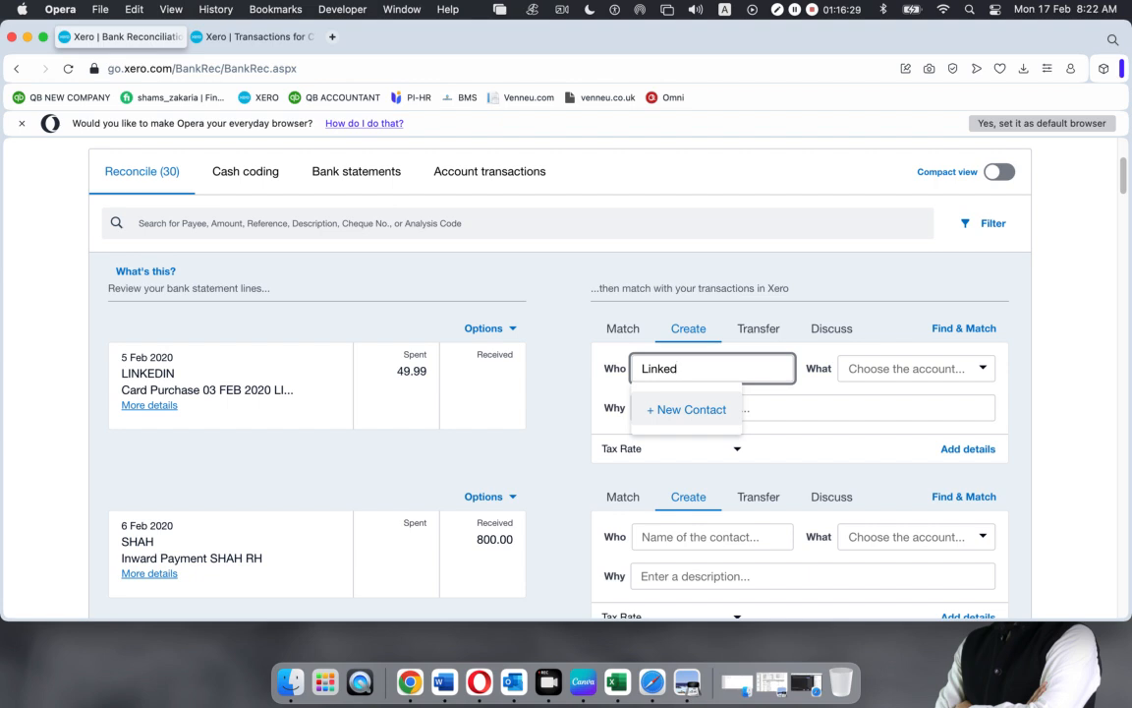
left_click(669, 413)
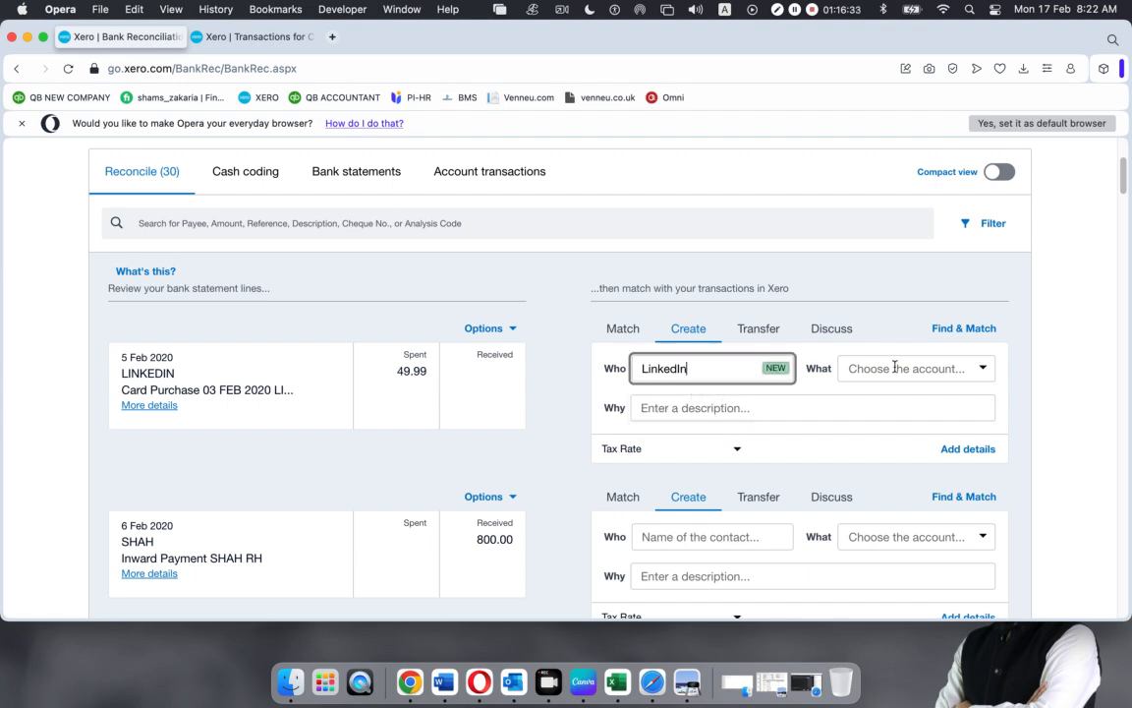
left_click(1023, 367)
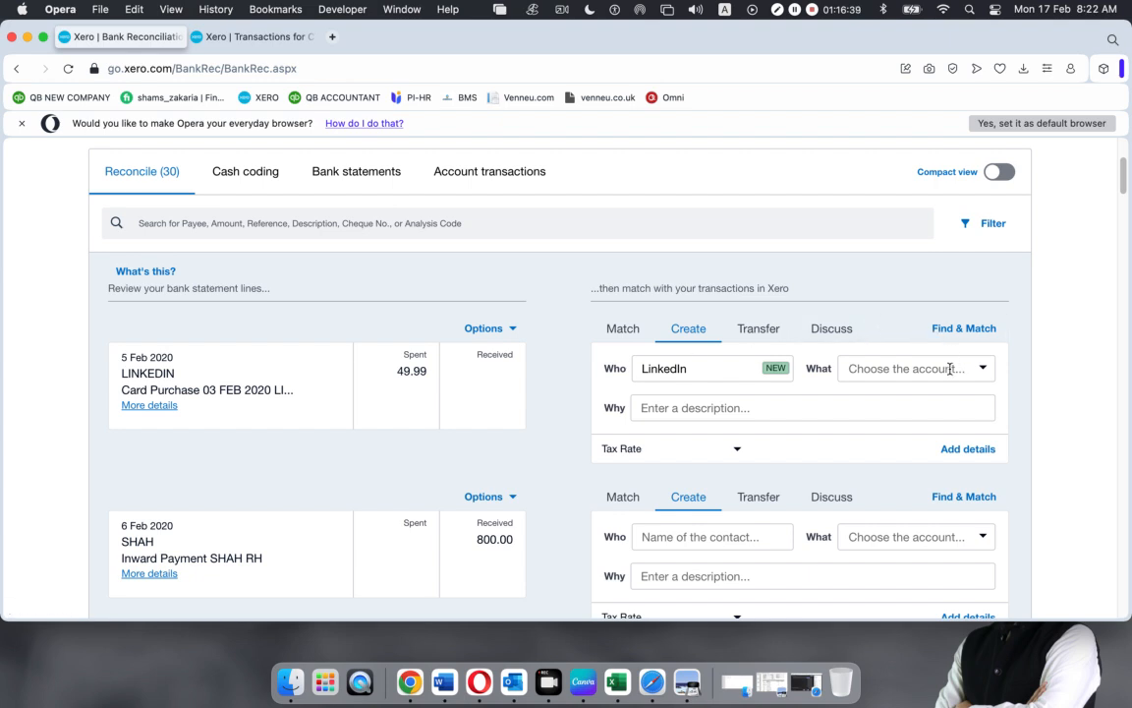
left_click_drag(696, 373, 628, 373)
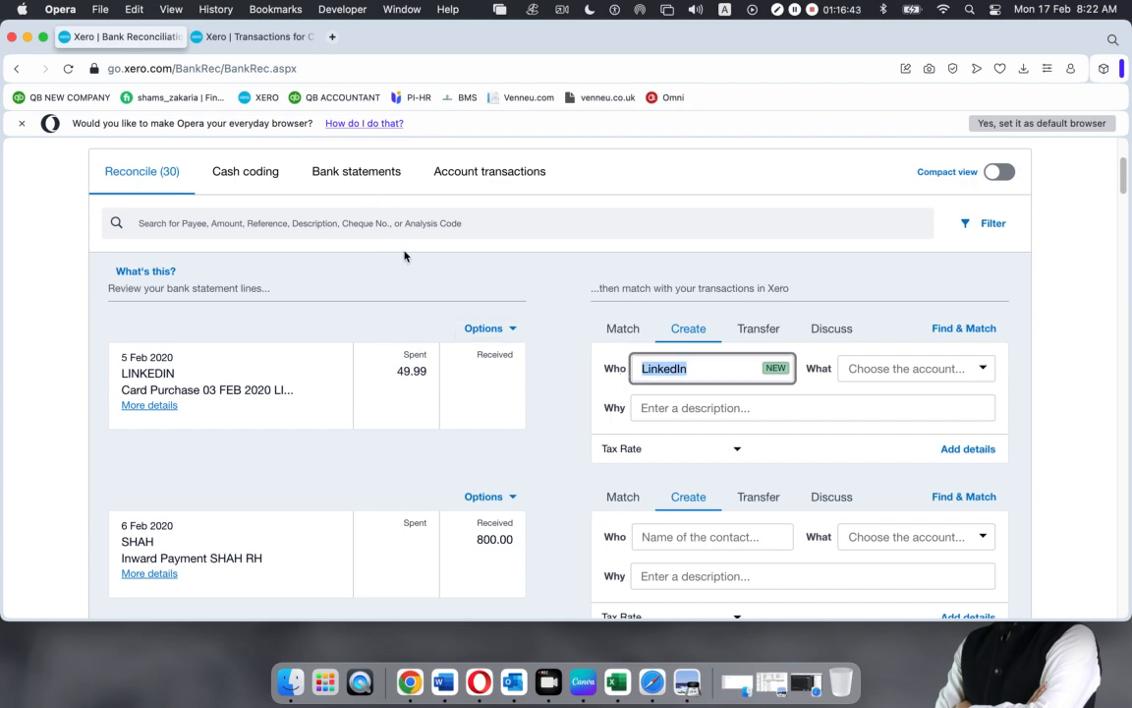
left_click(651, 681)
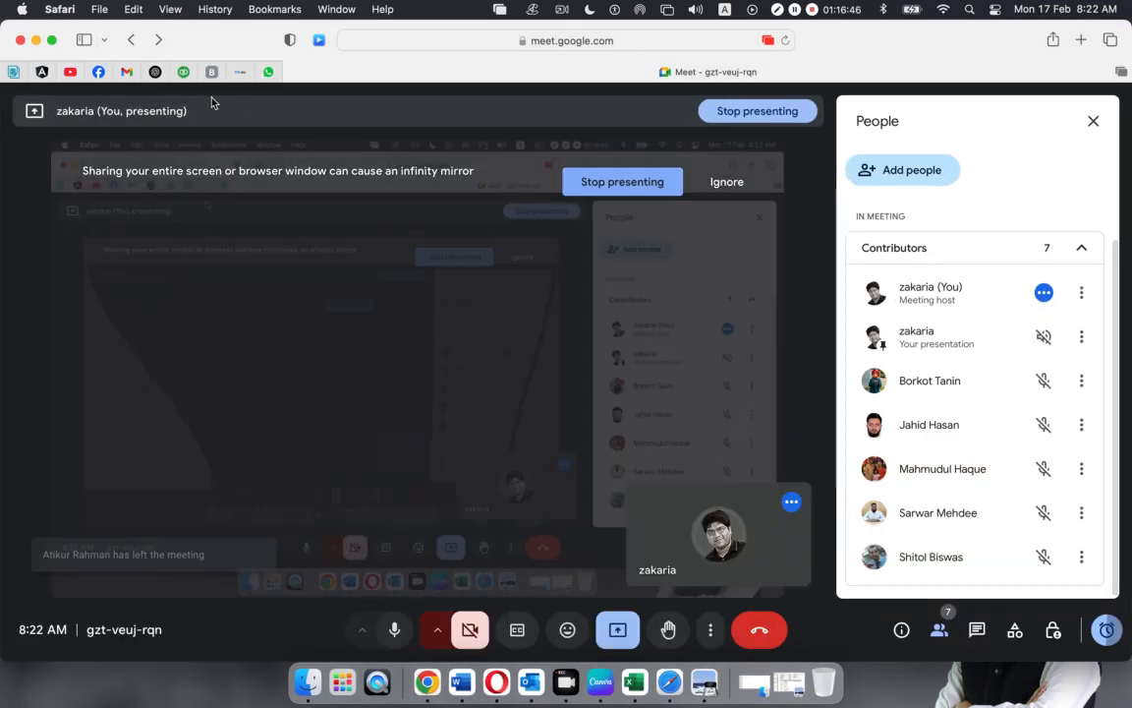
Ask ChatGPT 'LinkedIn (What kind of account is this)'
left_click(155, 72)
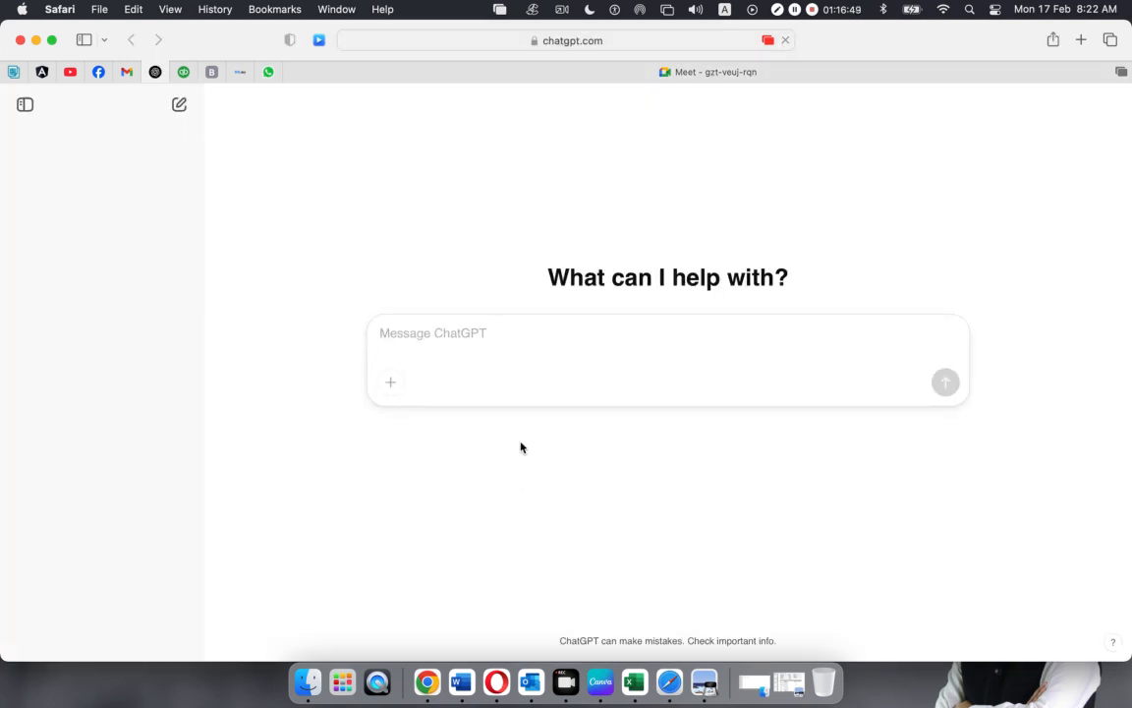
type("LinkedIn")
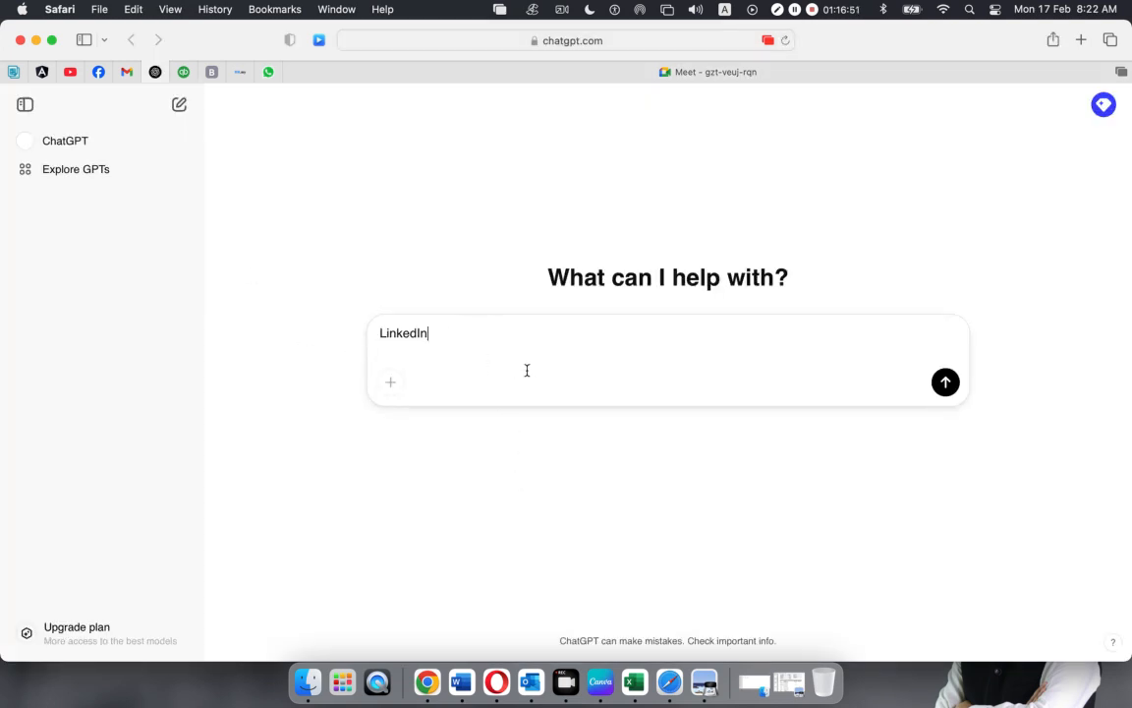
type(" (")
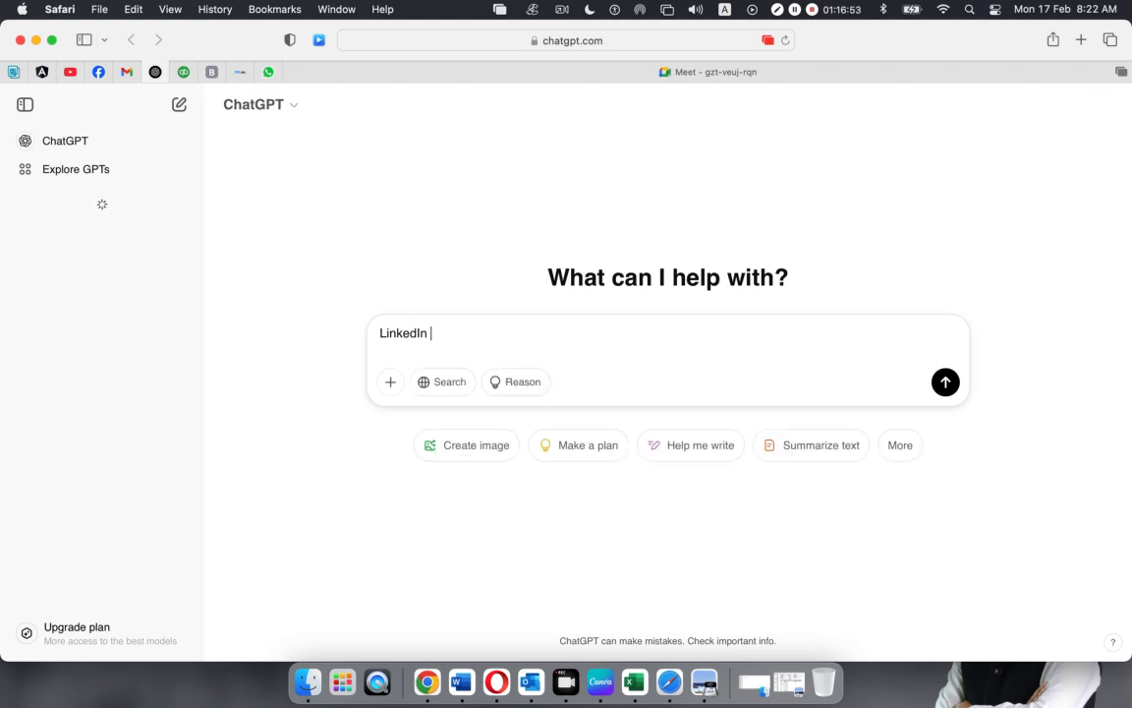
type("W")
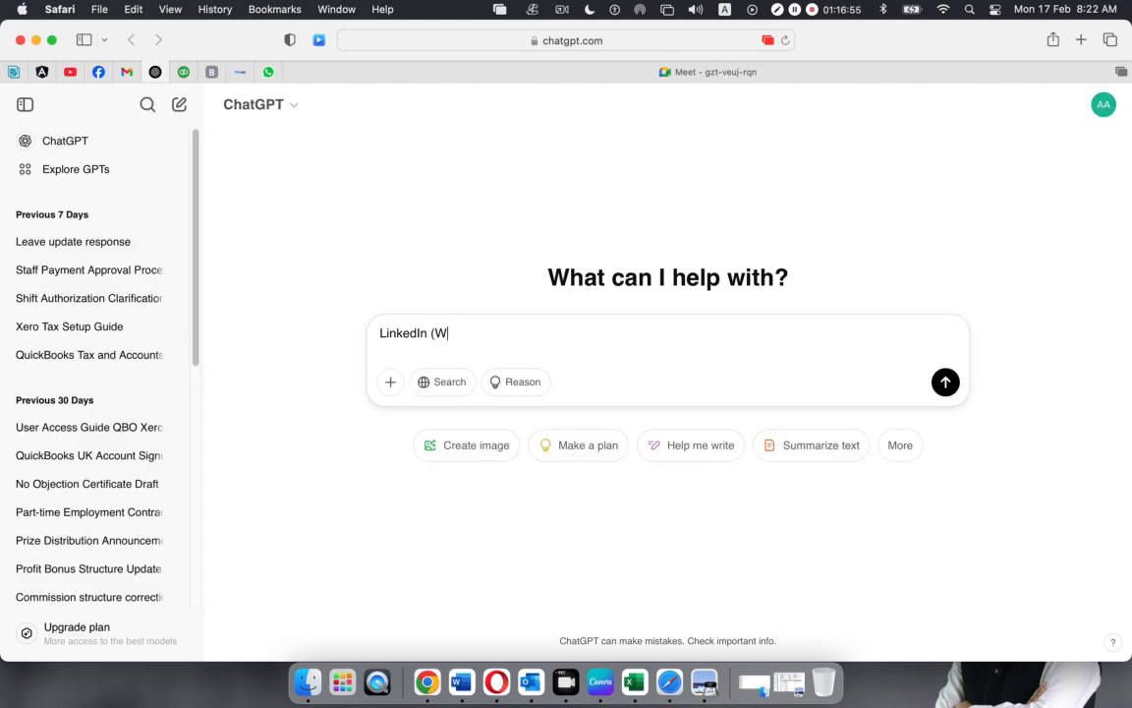
type("hat kind of account is this")
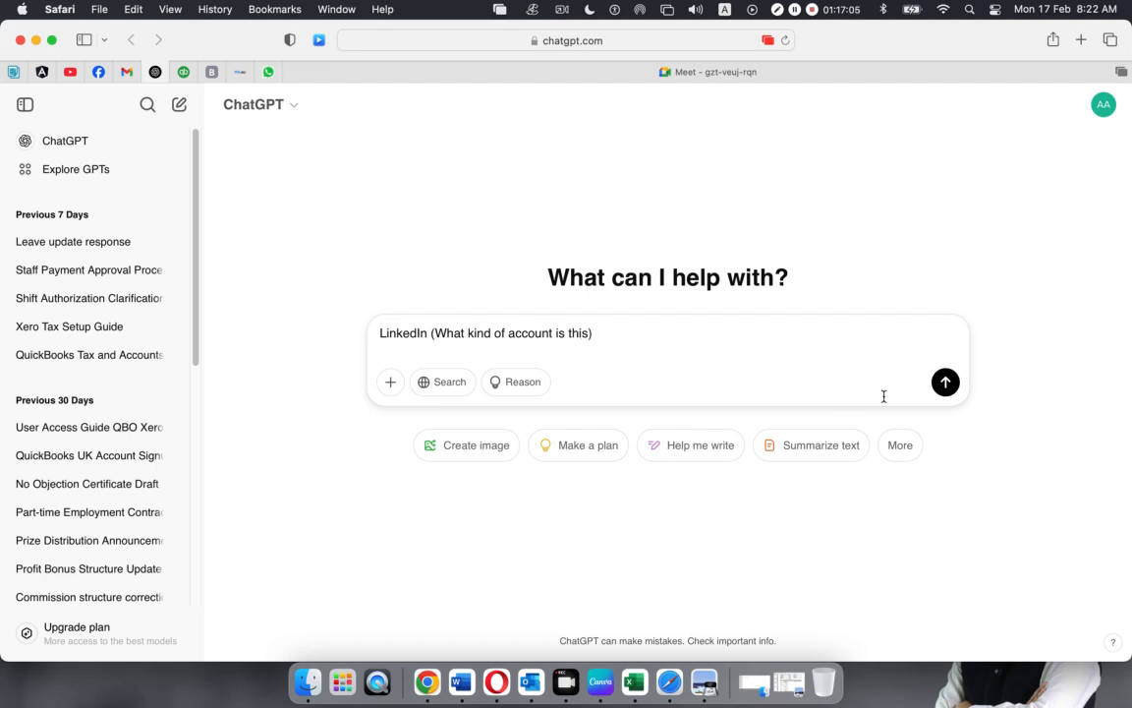
left_click(944, 389)
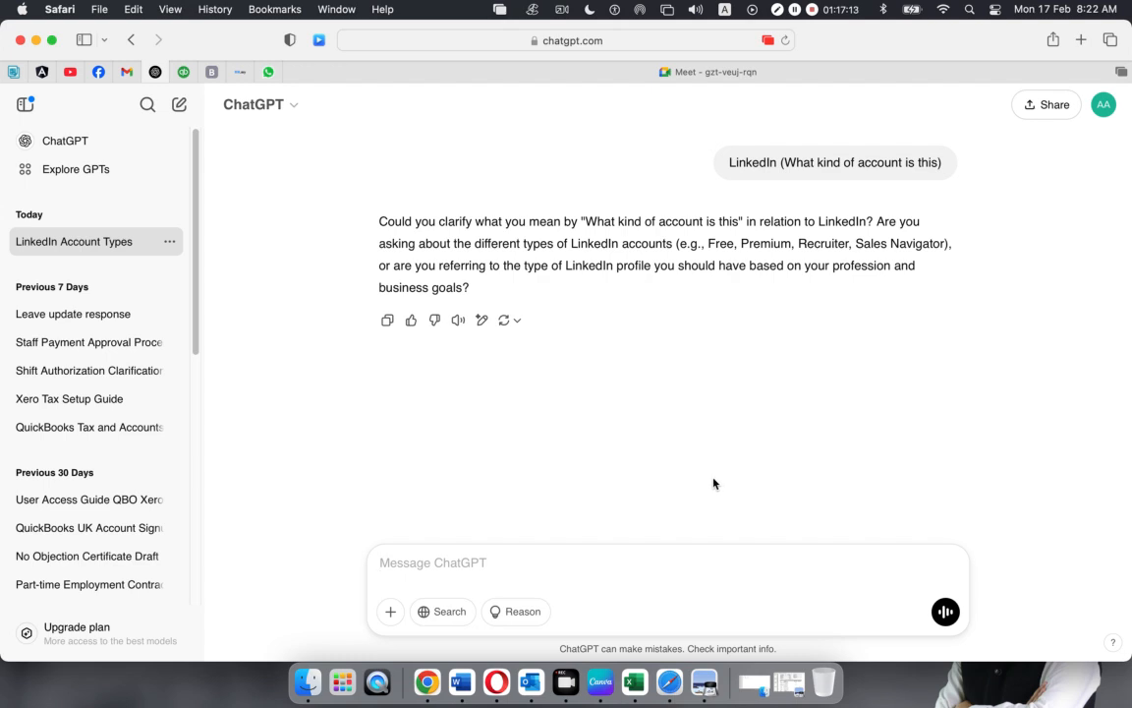
Follow up with 'LinkedIn (What kind of chart of account is this)'
left_click(448, 576)
type("LinkedIn (What kind of ch")
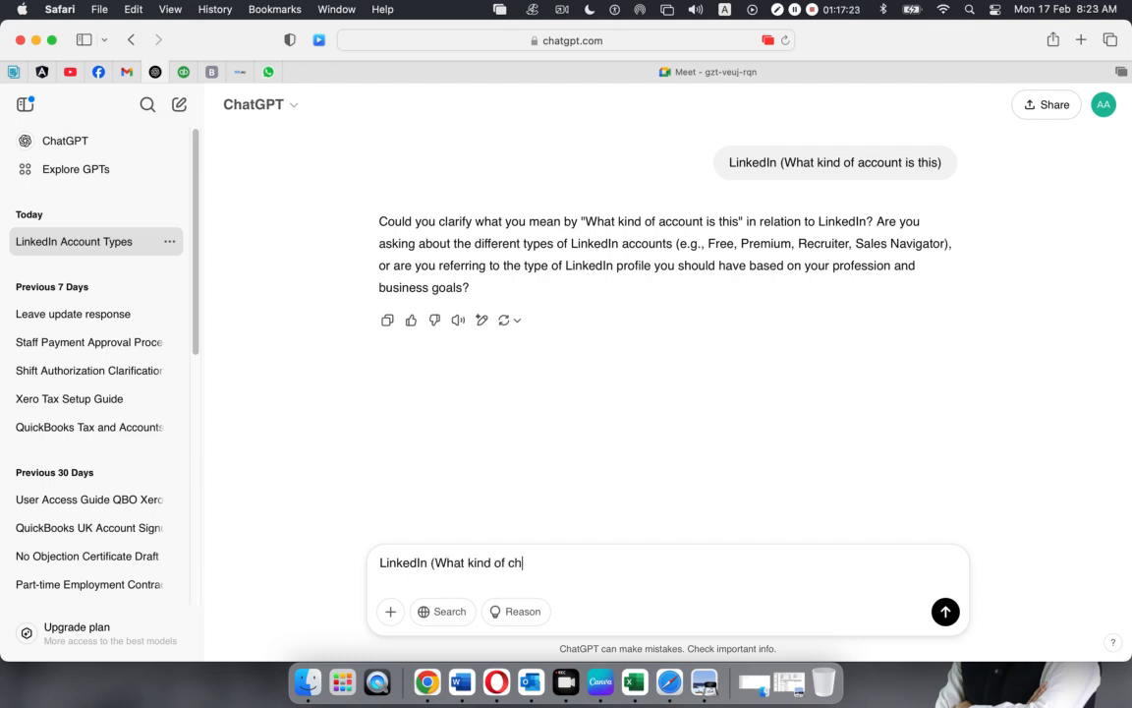
type("art of account is this")
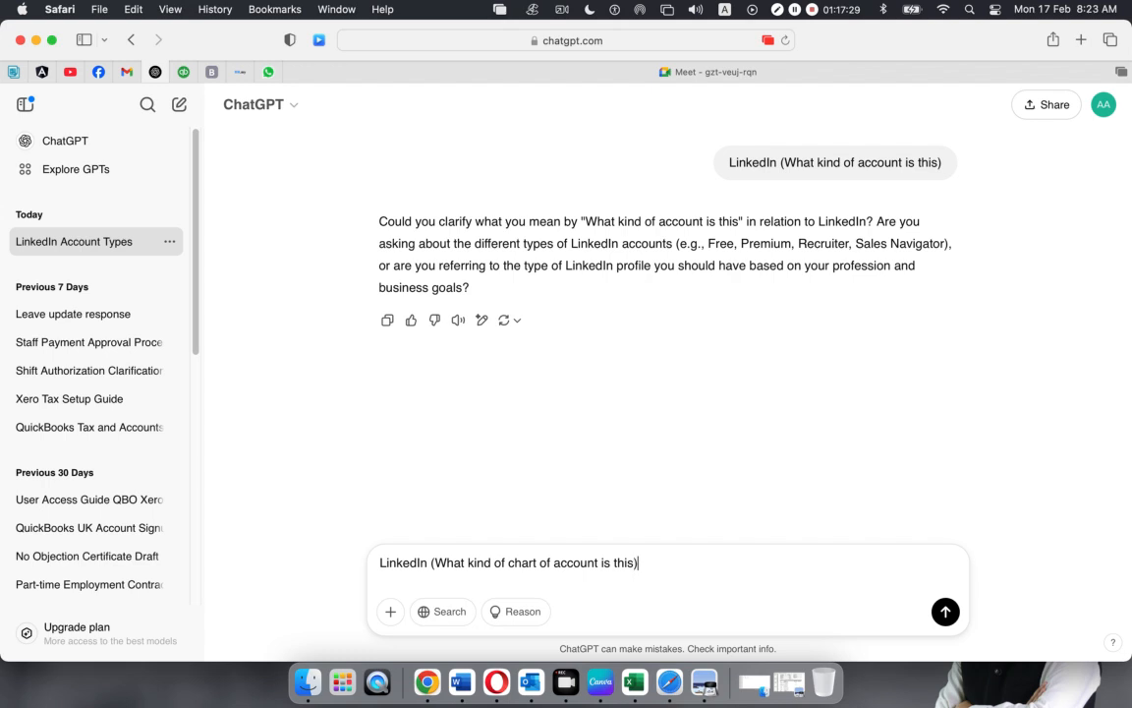
key("Return")
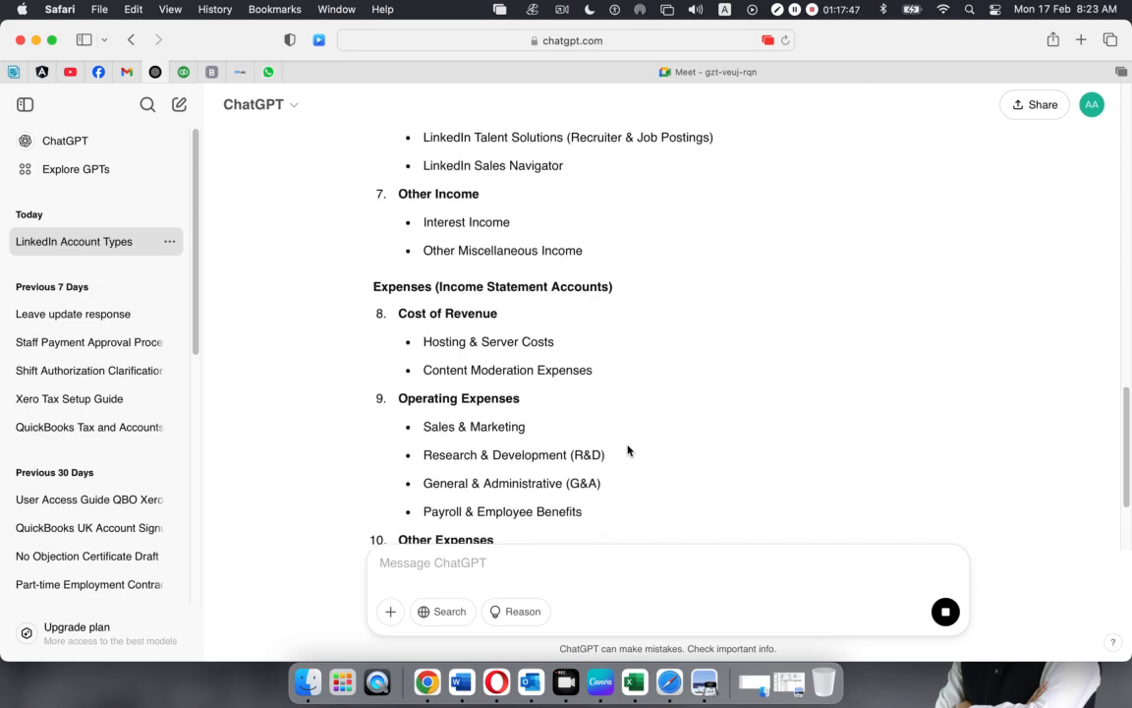
Ask ChatGPT 'LinkedIn (what kind of expense account is this)'
scroll(629, 451, "up", 12)
scroll(629, 450, "down", 15)
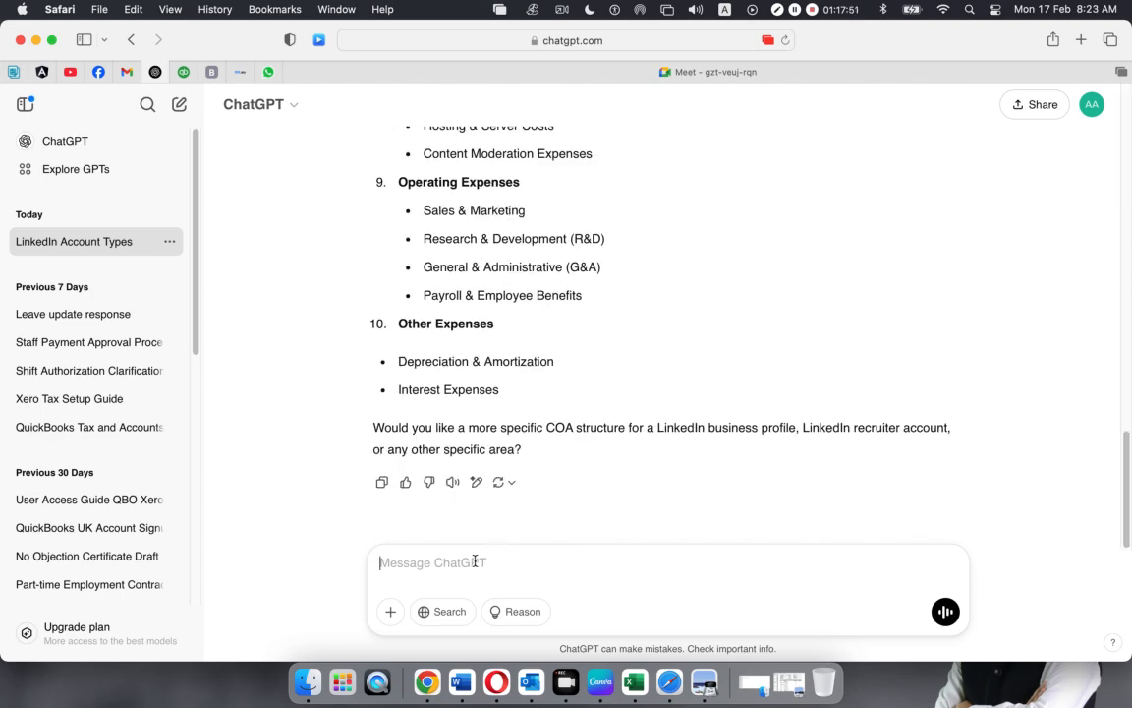
type("LinkedIn ")
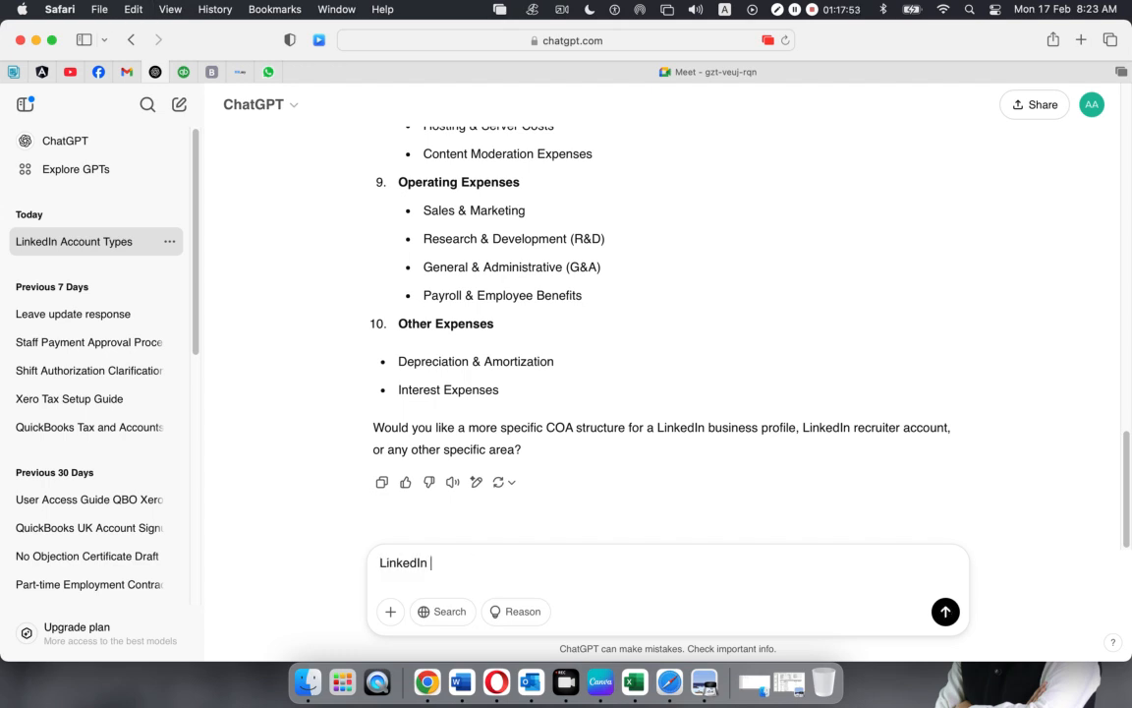
type("(what kind of expens")
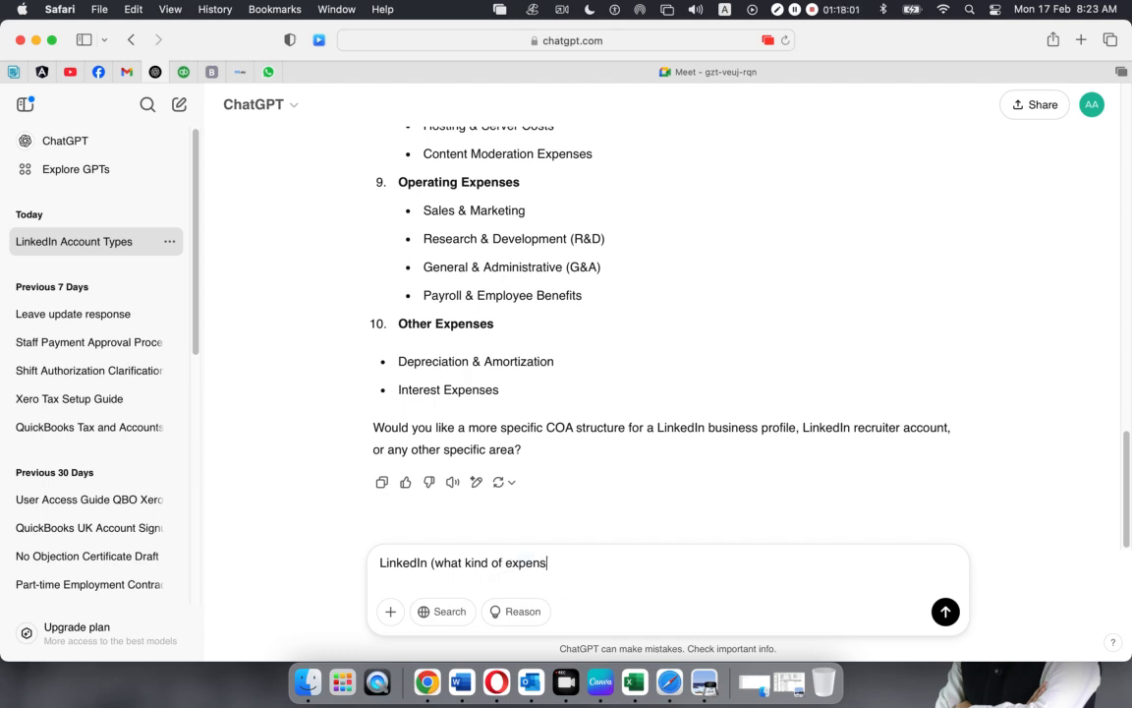
type("e account is this)")
key("Return")
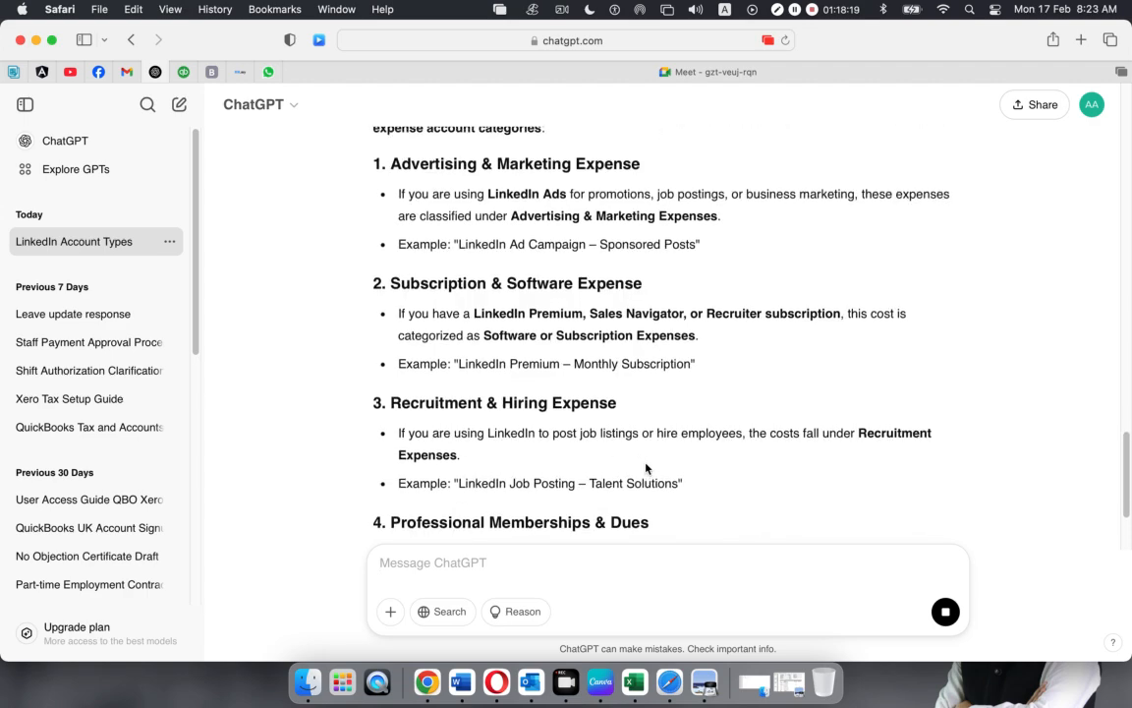
Read through the reply's five expense categories, from Advertising & Marketing to Business Development & Sales
scroll(646, 469, "up", 5)
mouse_move(854, 284)
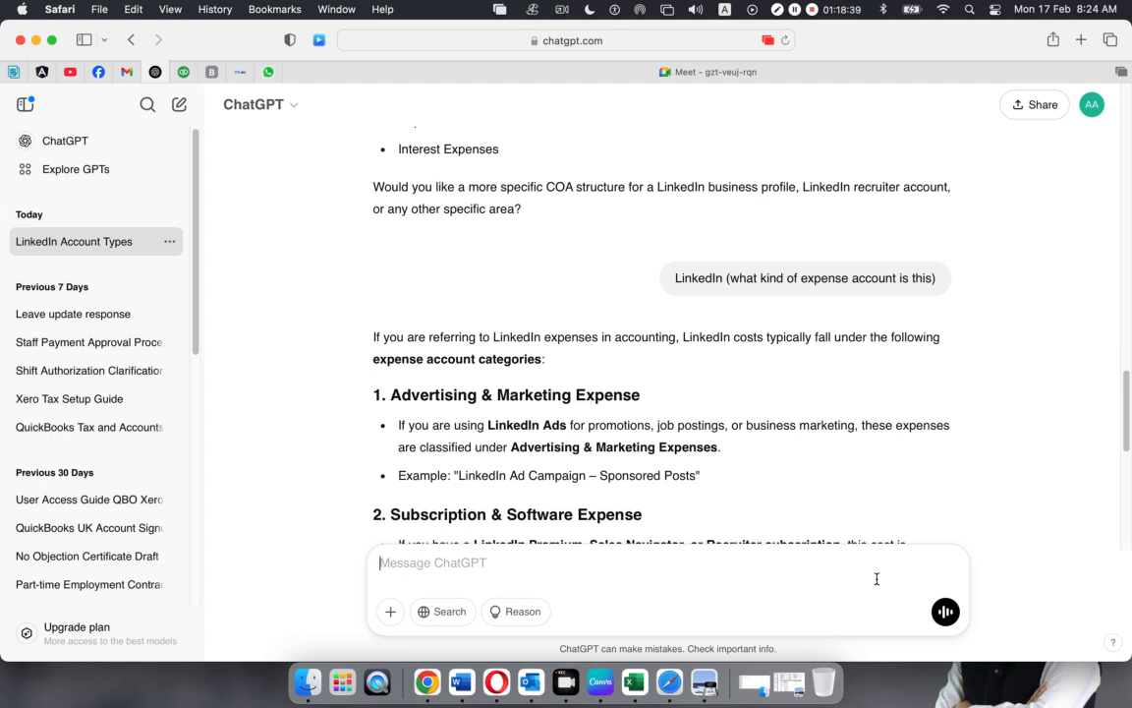
scroll(728, 488, "down", 5)
scroll(729, 488, "up", 15)
scroll(727, 488, "down", 5)
scroll(727, 487, "down", 5)
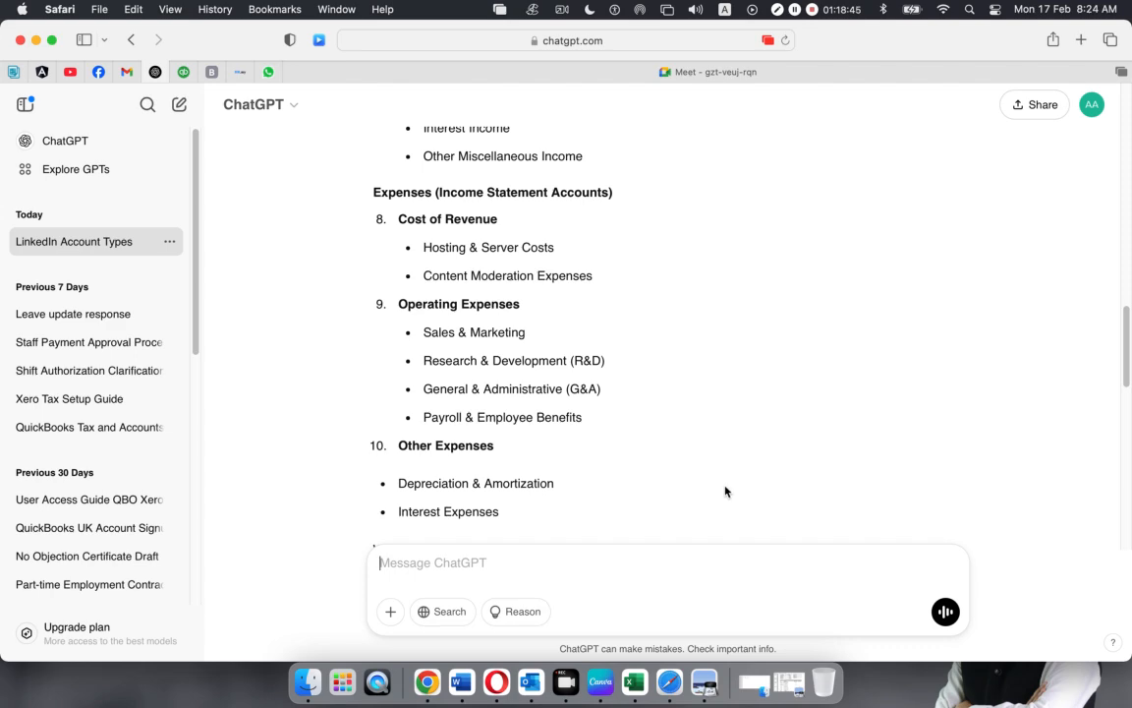
scroll(703, 500, "up", 10)
scroll(673, 481, "up", 10)
scroll(672, 481, "down", 8)
scroll(670, 480, "up", 4)
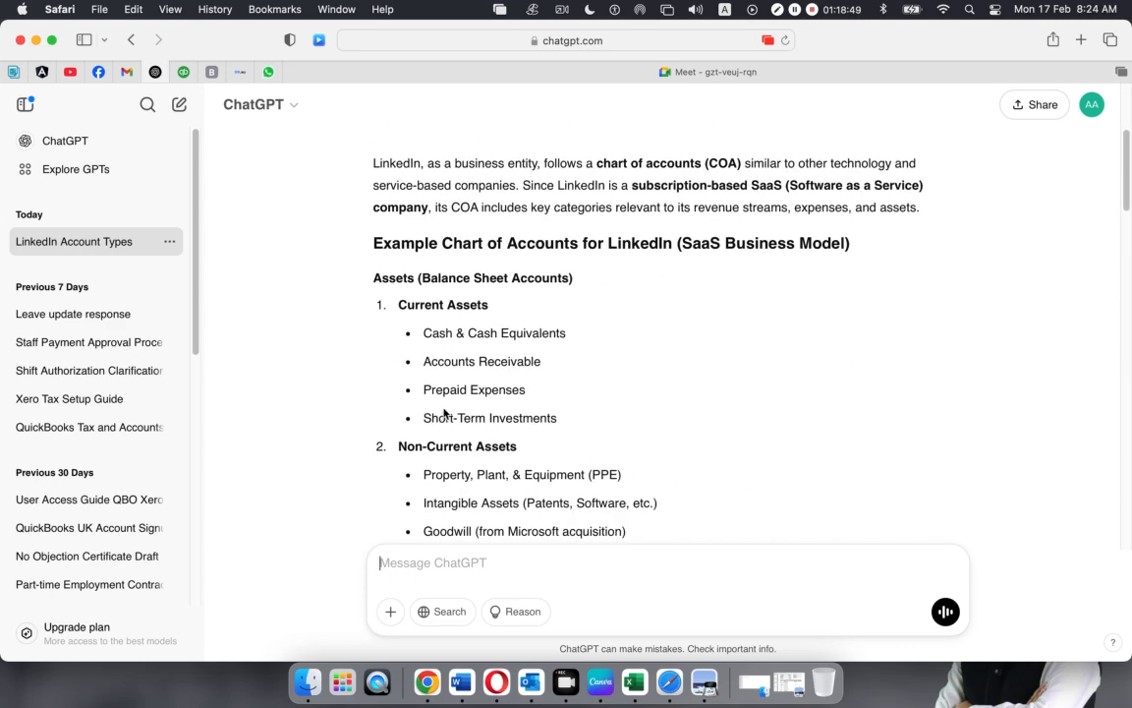
scroll(481, 393, "down", 15)
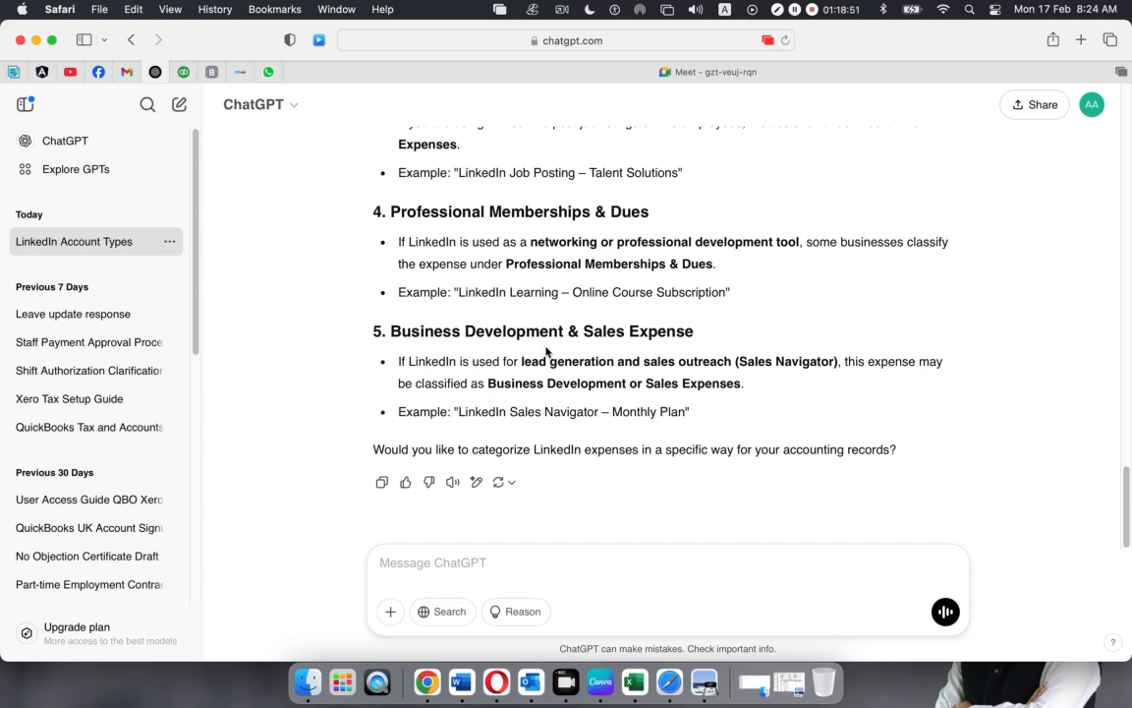
scroll(548, 350, "up", 4)
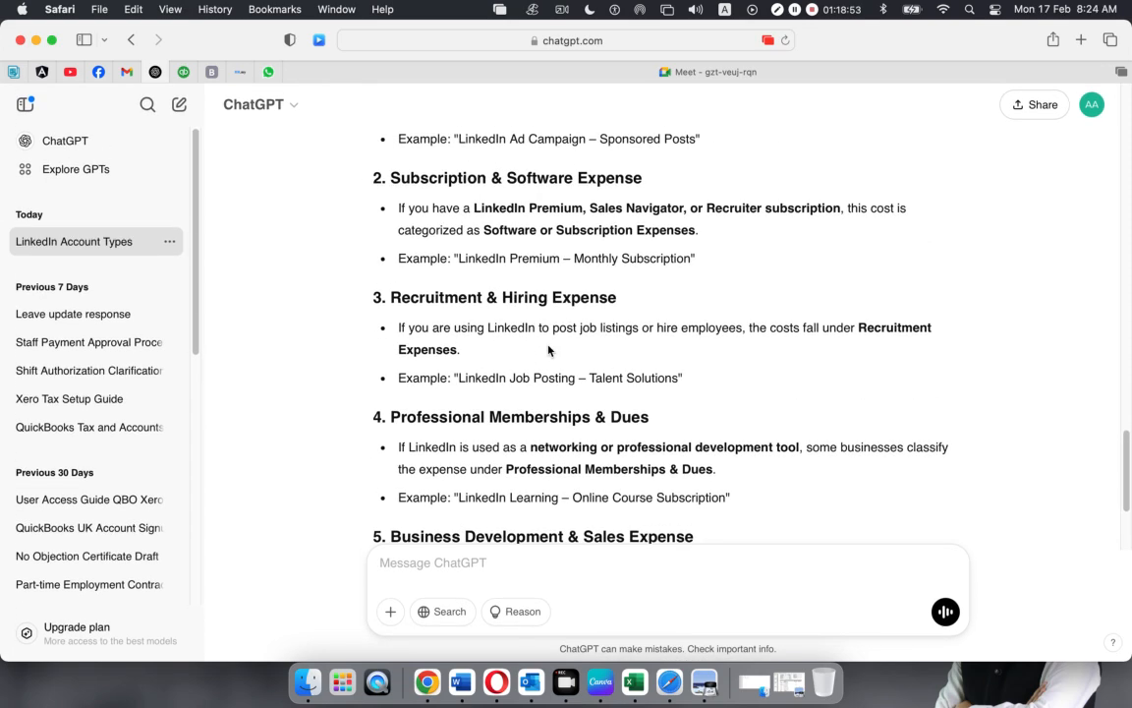
scroll(548, 350, "down", 2)
scroll(549, 348, "up", 5)
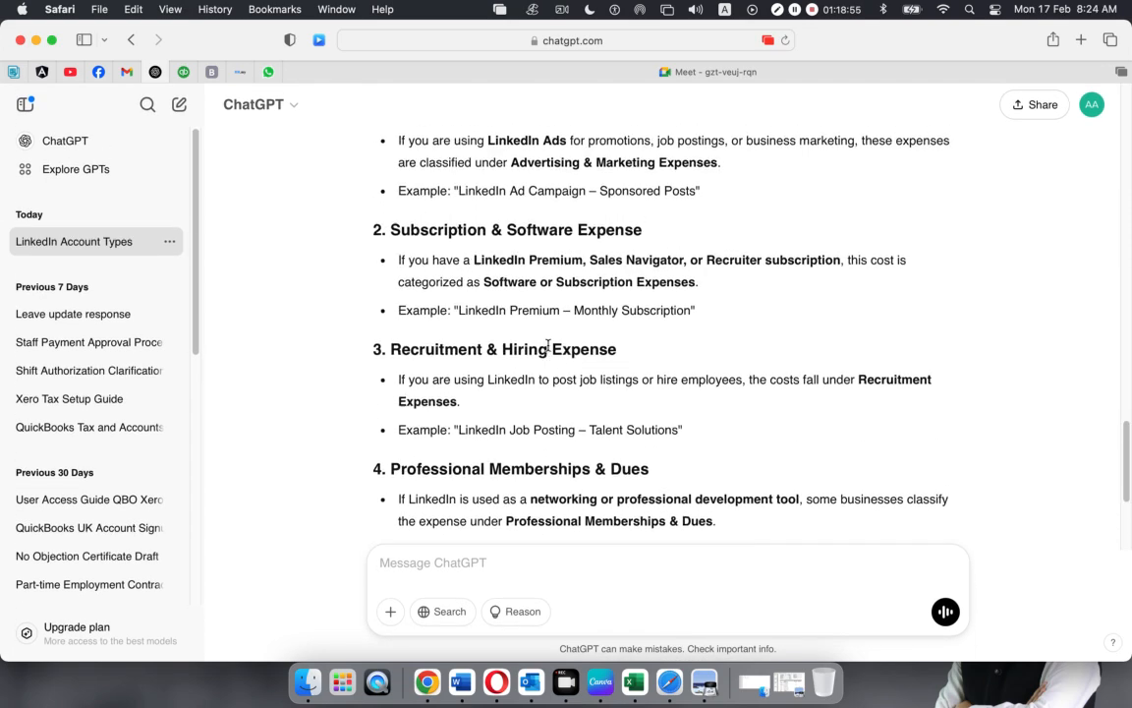
scroll(548, 346, "down", 6)
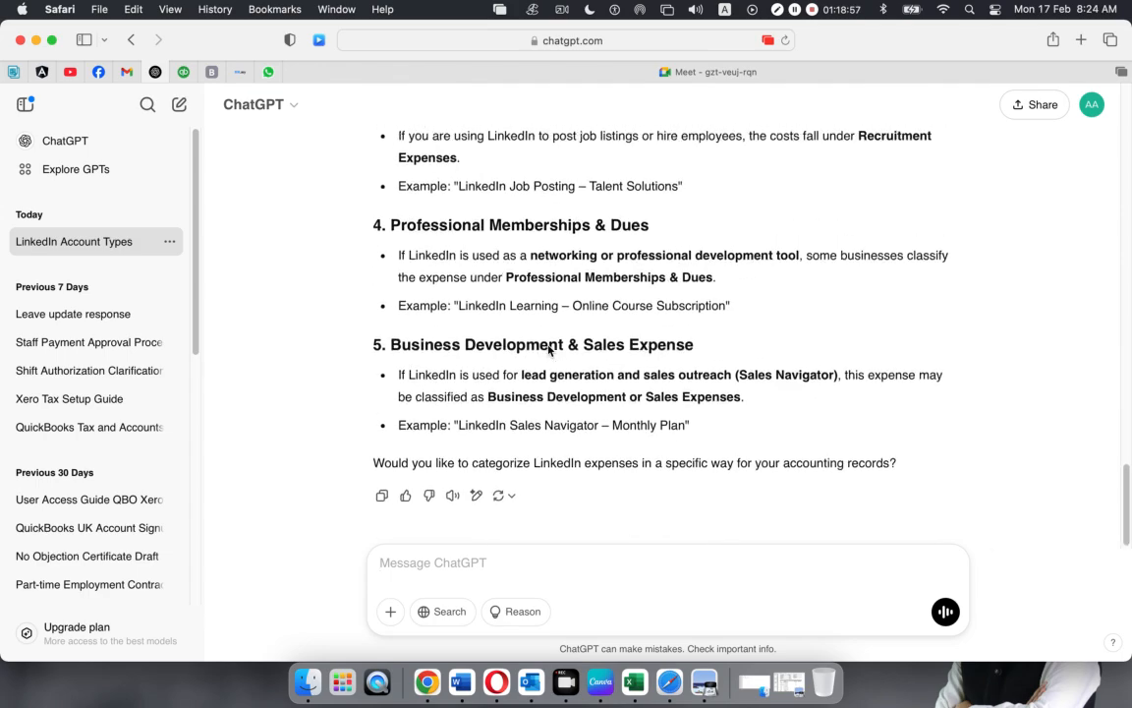
scroll(548, 348, "up", 6)
scroll(548, 350, "up", 20)
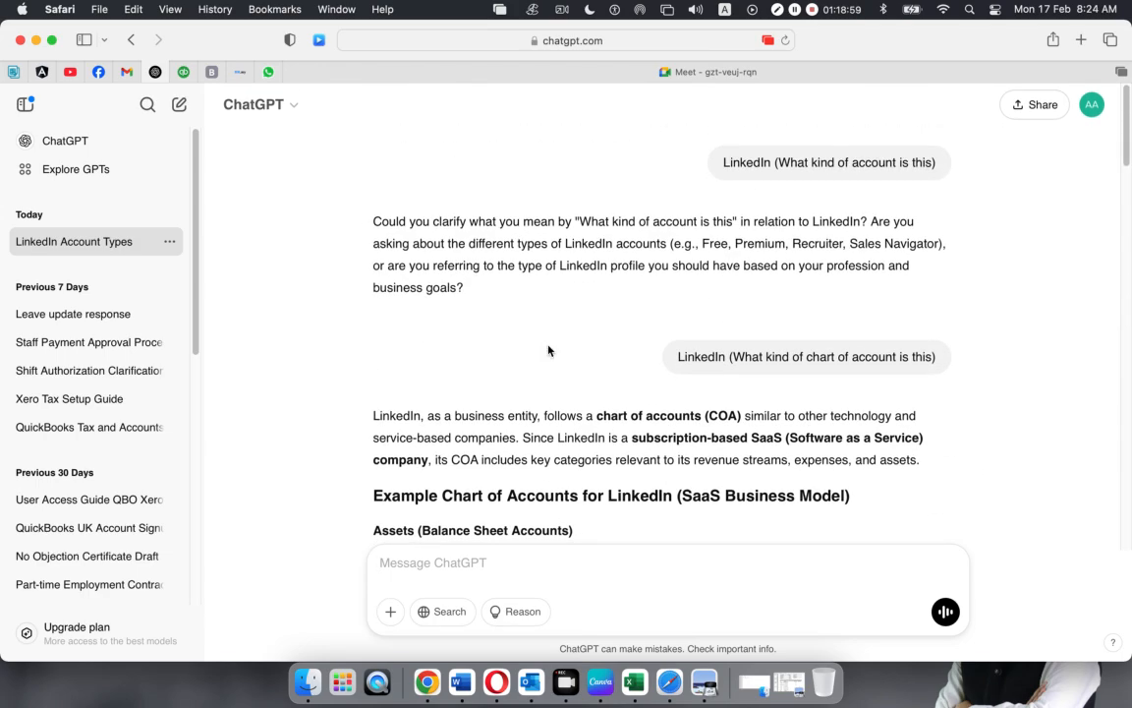
scroll(548, 350, "down", 4)
scroll(549, 350, "down", 20)
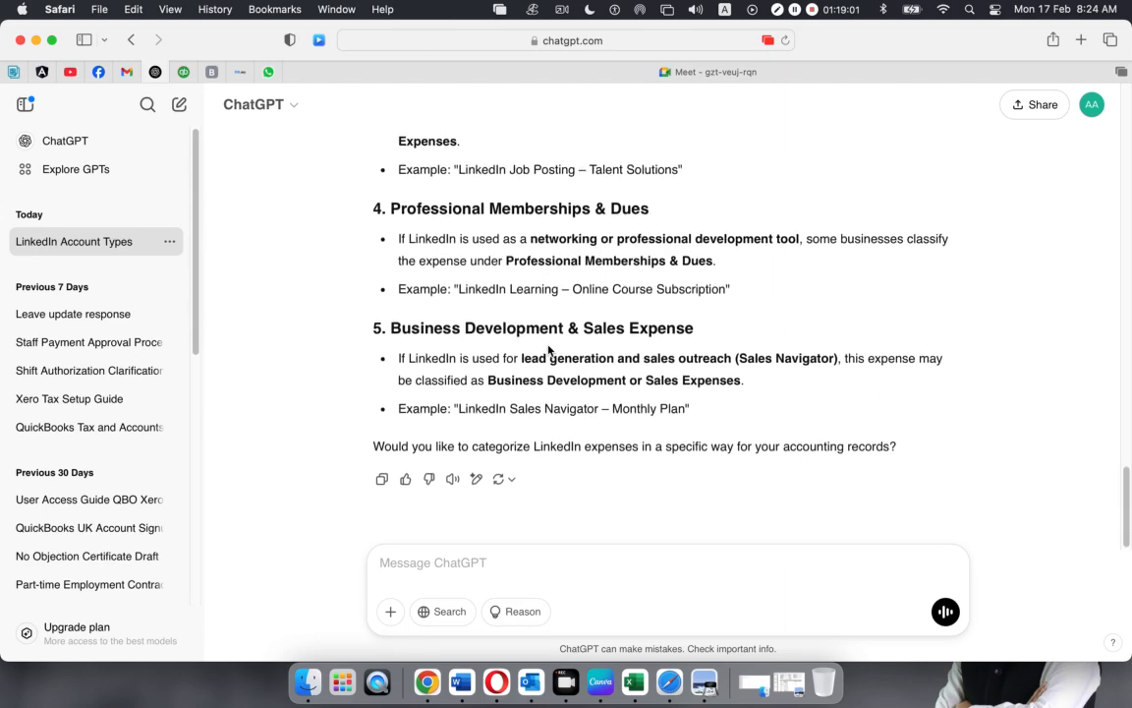
scroll(548, 350, "up", 4)
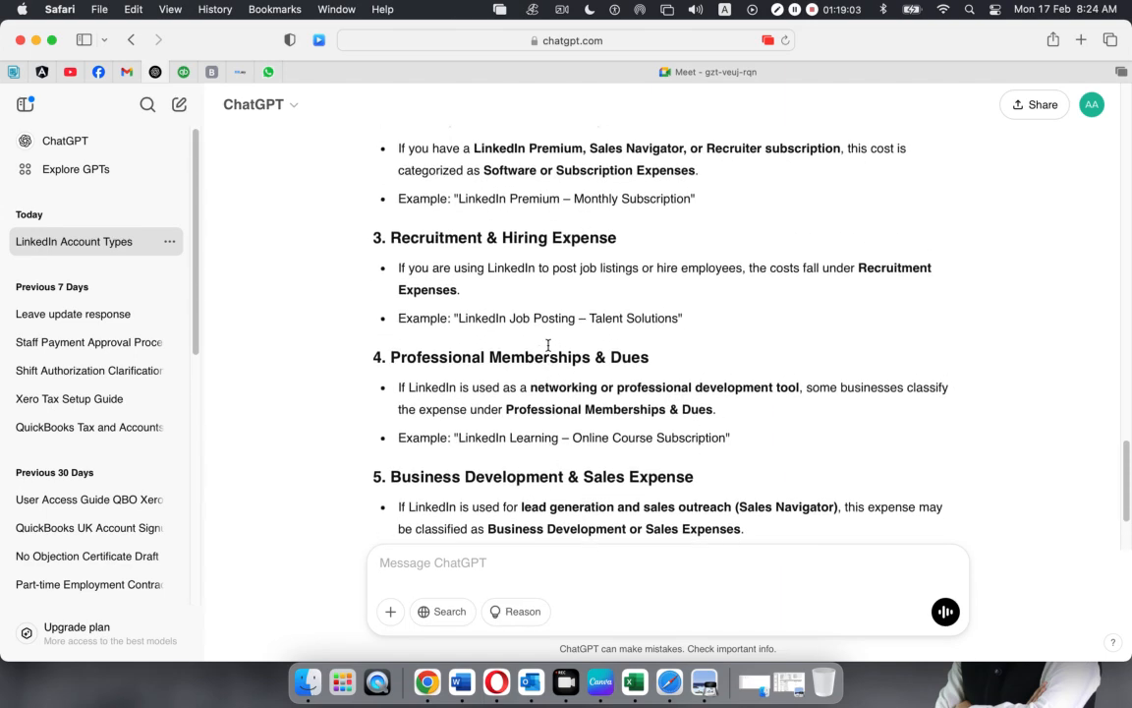
scroll(549, 346, "up", 2)
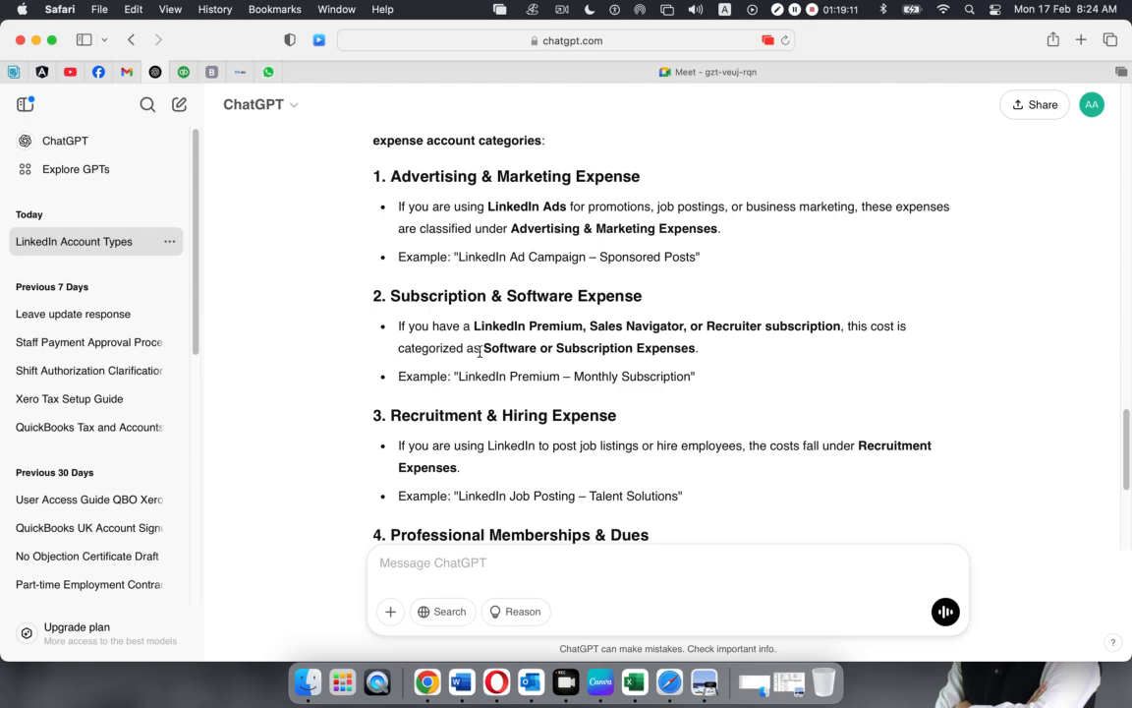
scroll(747, 354, "down", 3)
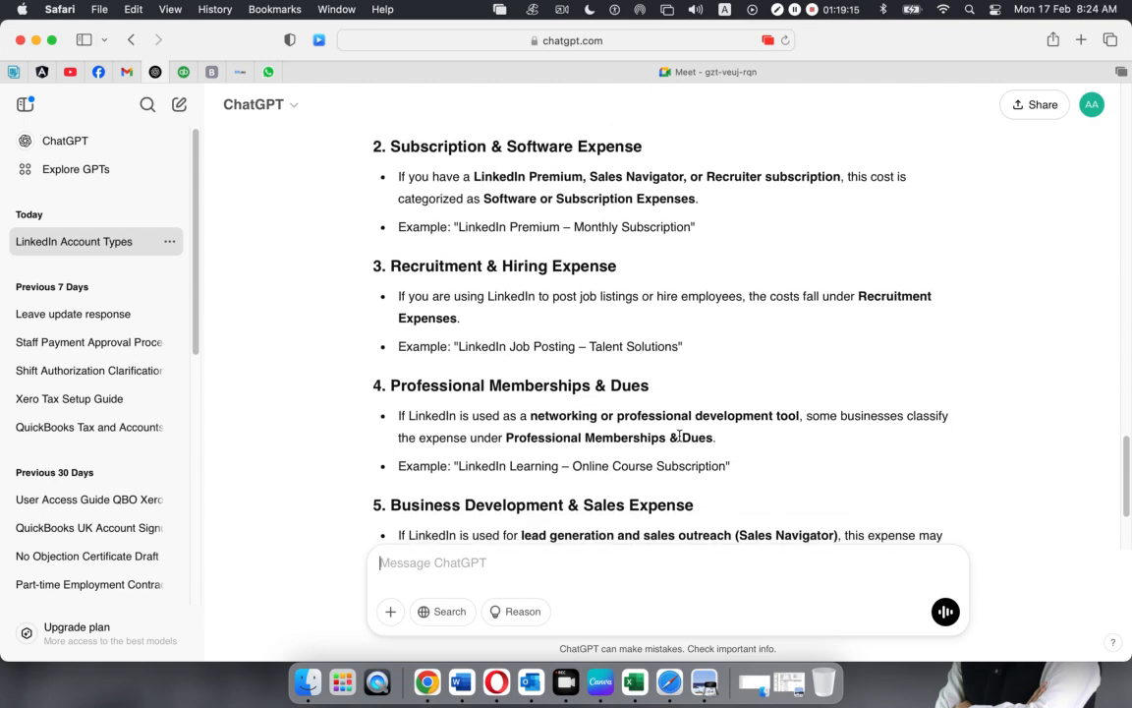
scroll(678, 436, "down", 2)
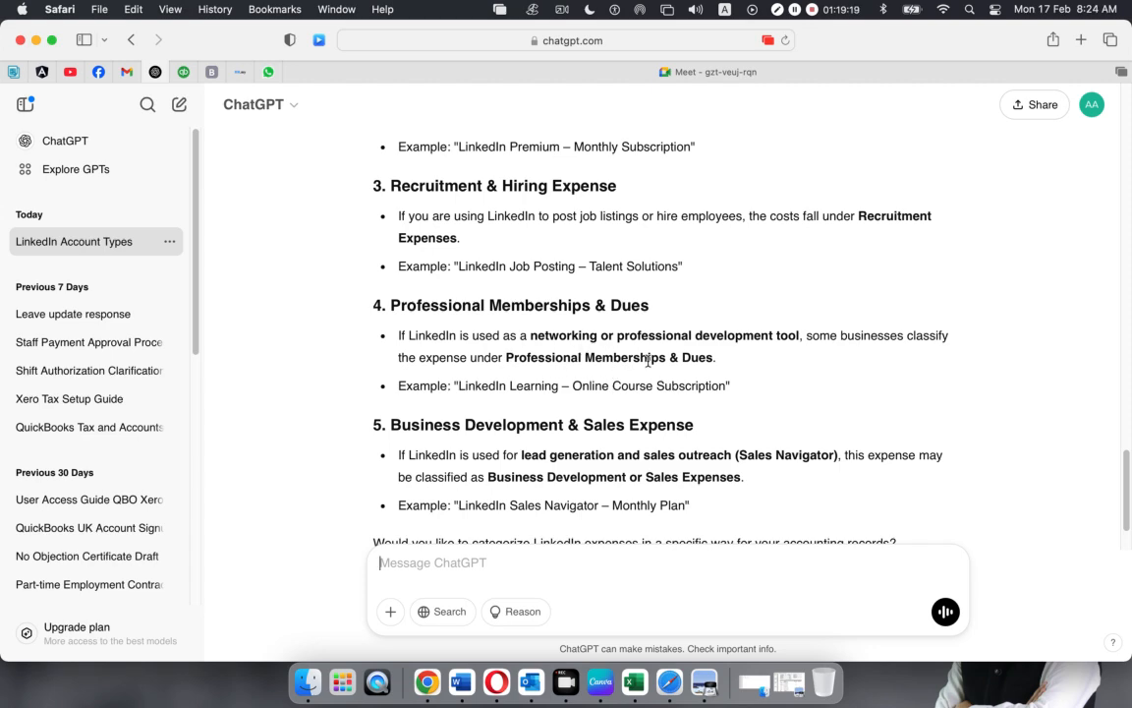
scroll(720, 374, "down", 2)
scroll(720, 374, "up", 7)
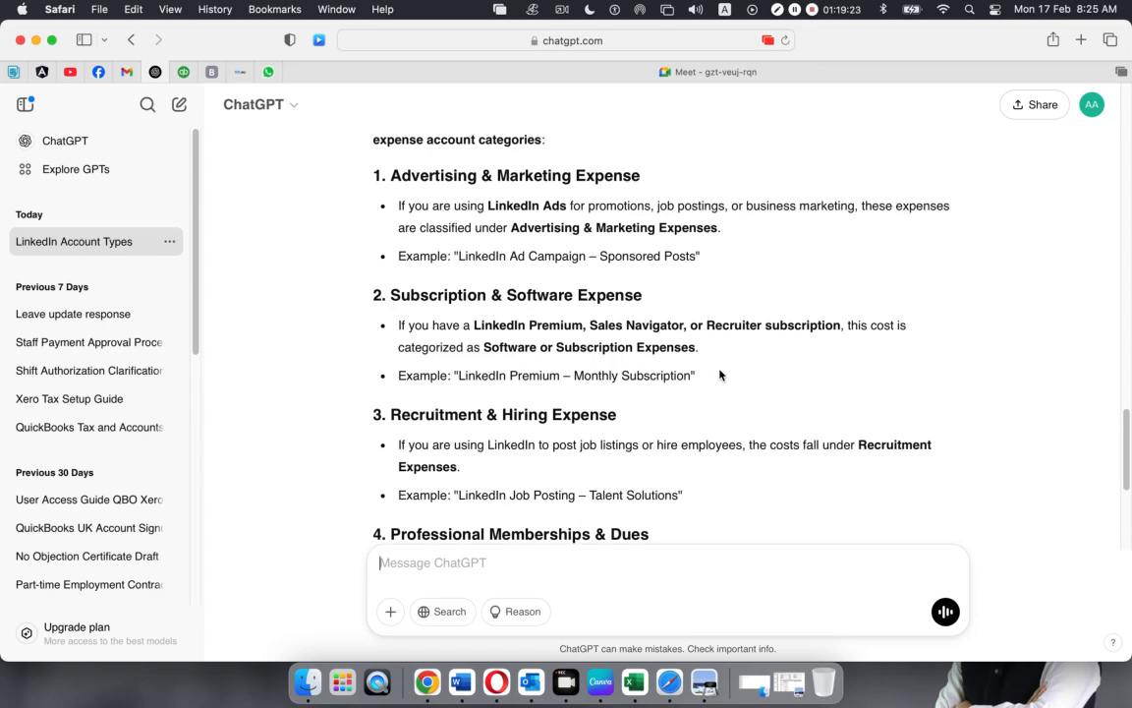
right_click(721, 374)
Back in Xero, reconcile the LinkedIn 49.99 purchase to 485 - Subscriptions
left_click(47, 61)
left_click(35, 39)
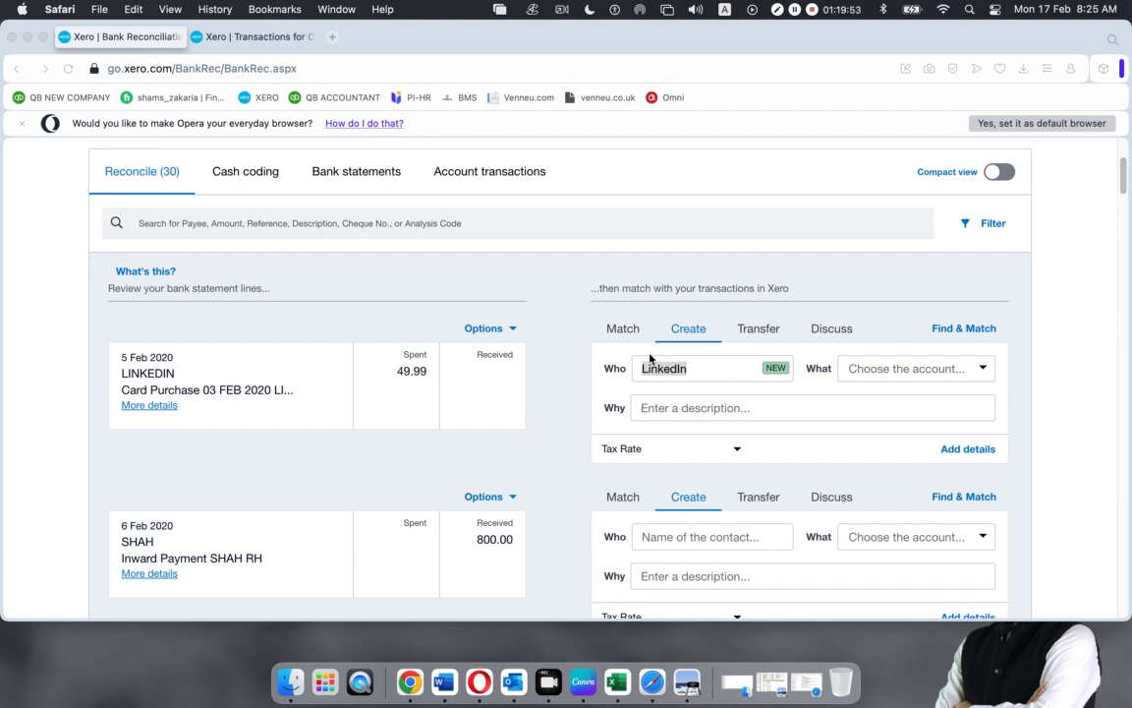
left_click(983, 369)
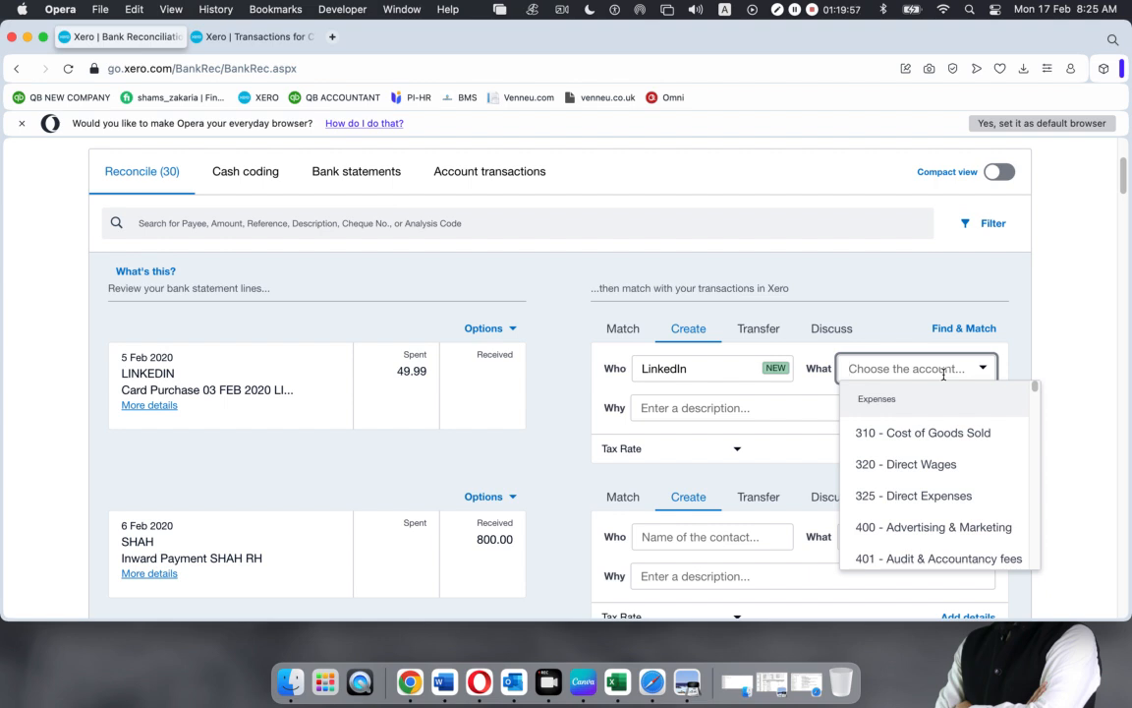
type("subs")
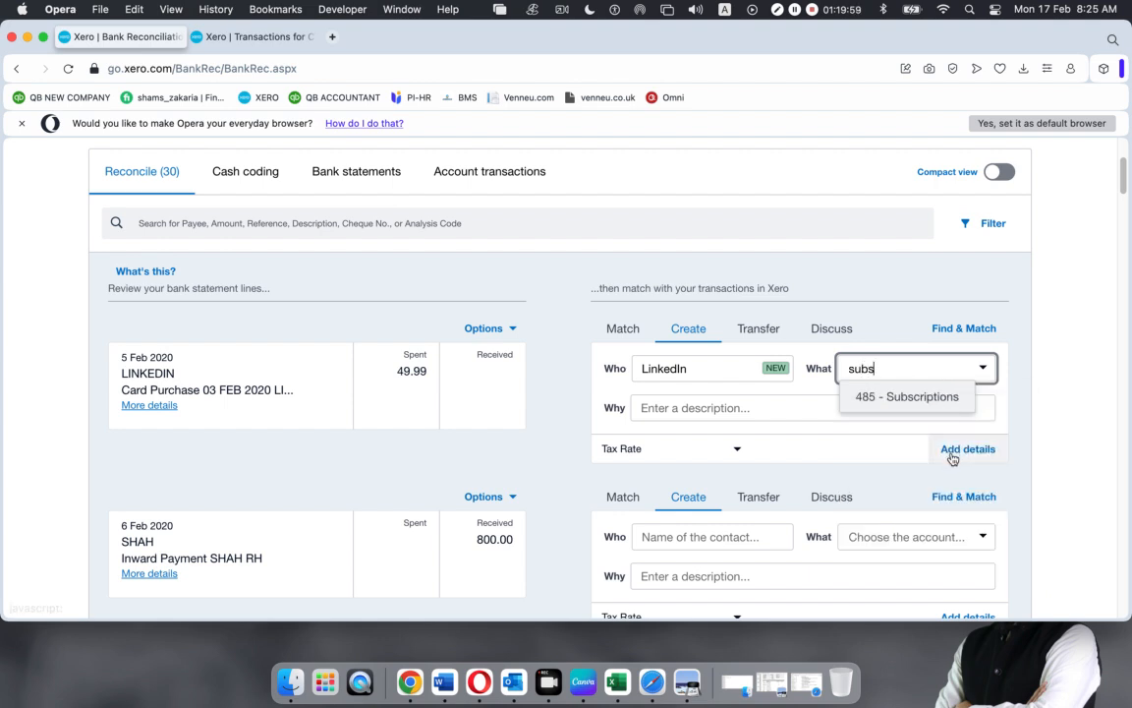
left_click(914, 397)
left_click(557, 385)
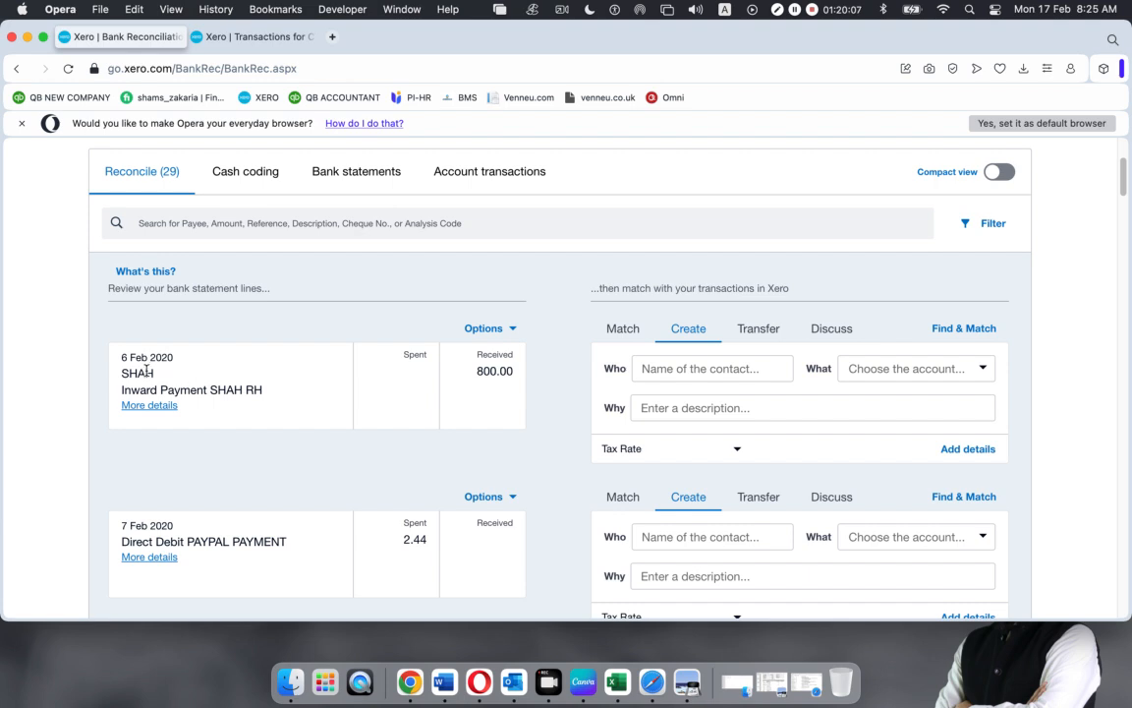
Note the next statement line's 6 Feb 2020 date and 800.00 received amount
left_click_drag(266, 390, 155, 384)
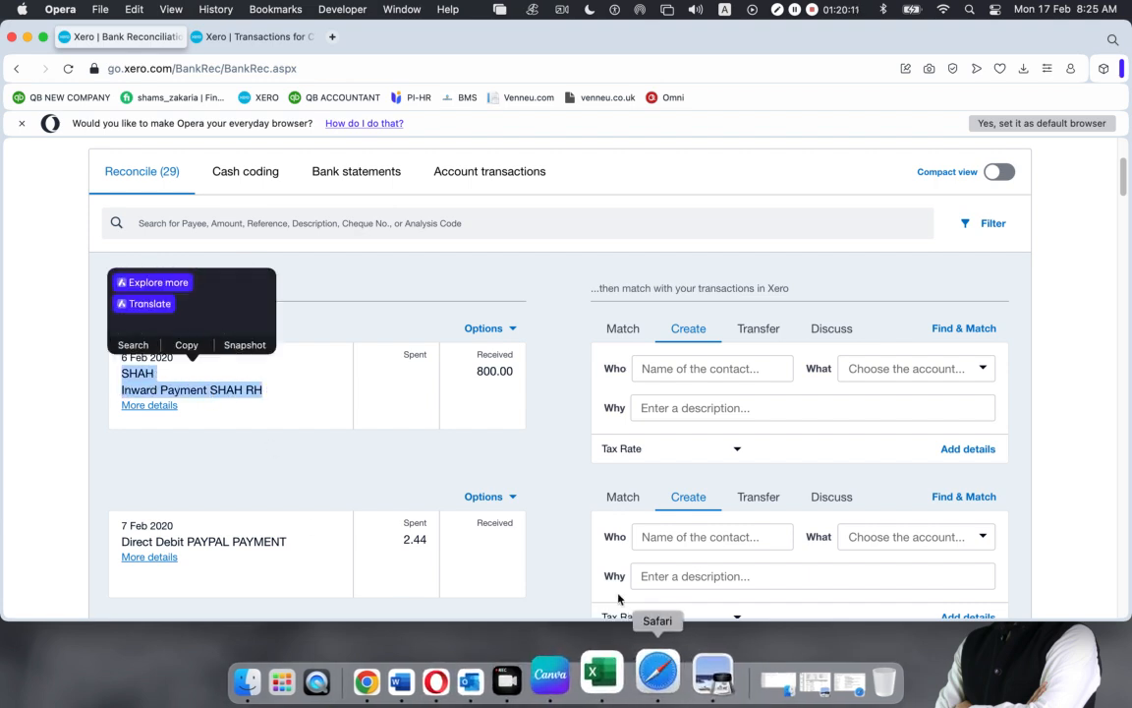
left_click(298, 467)
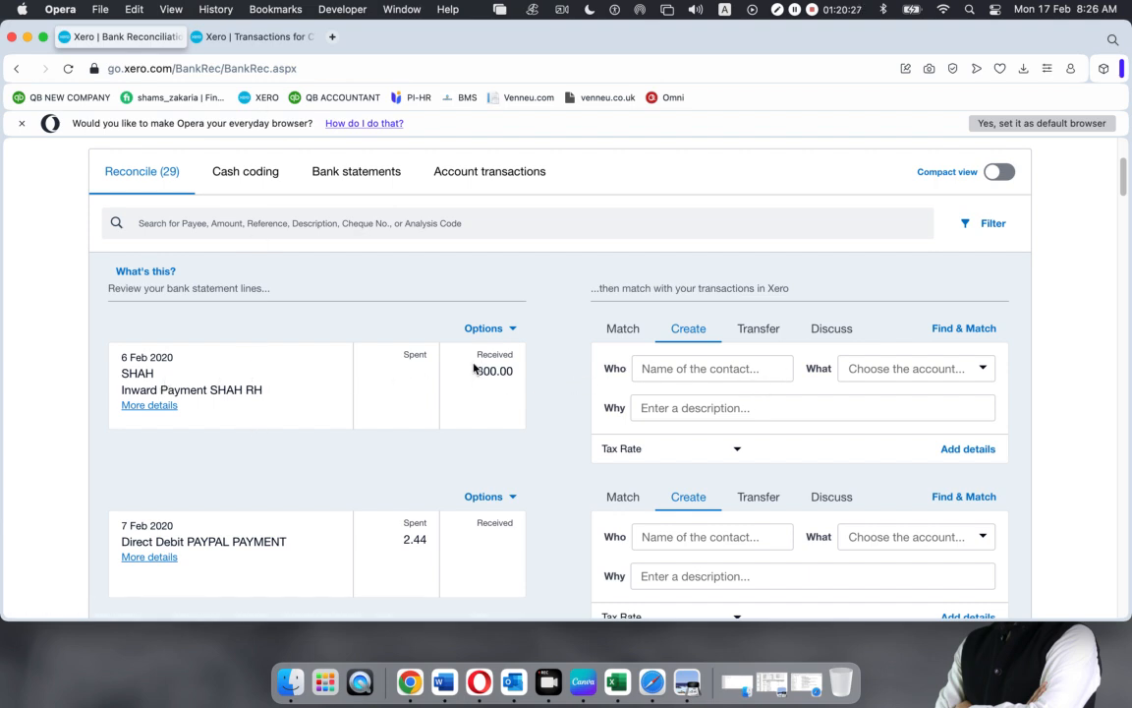
left_click_drag(122, 357, 175, 358)
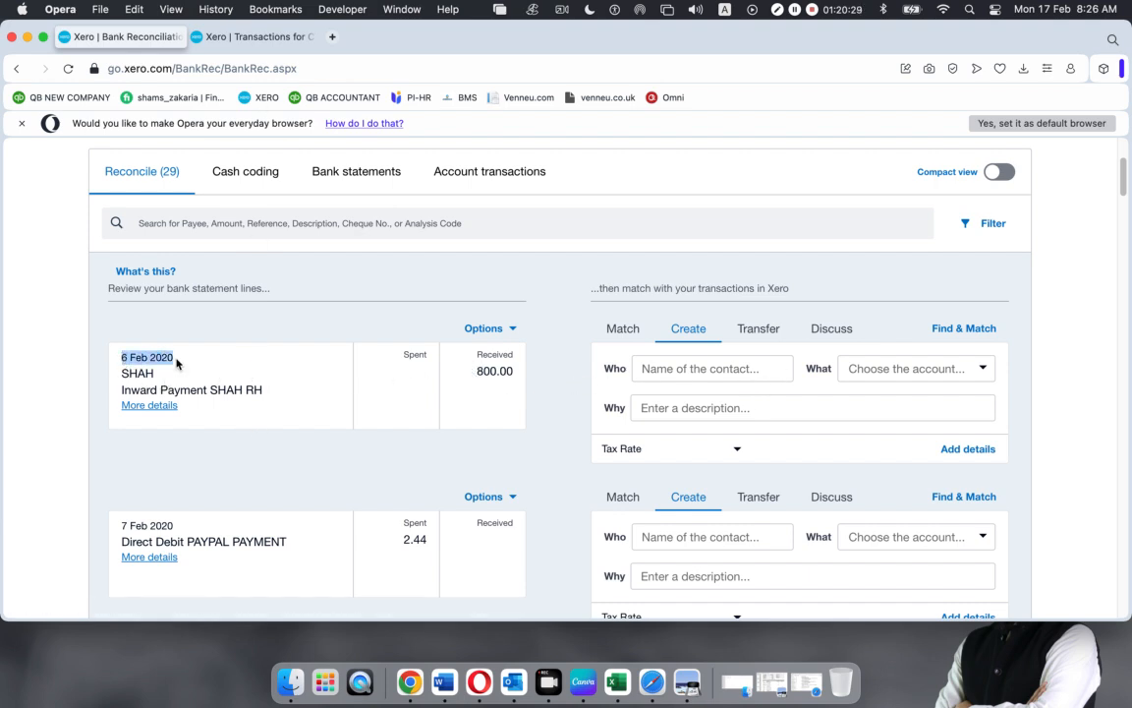
left_click_drag(476, 377, 531, 377)
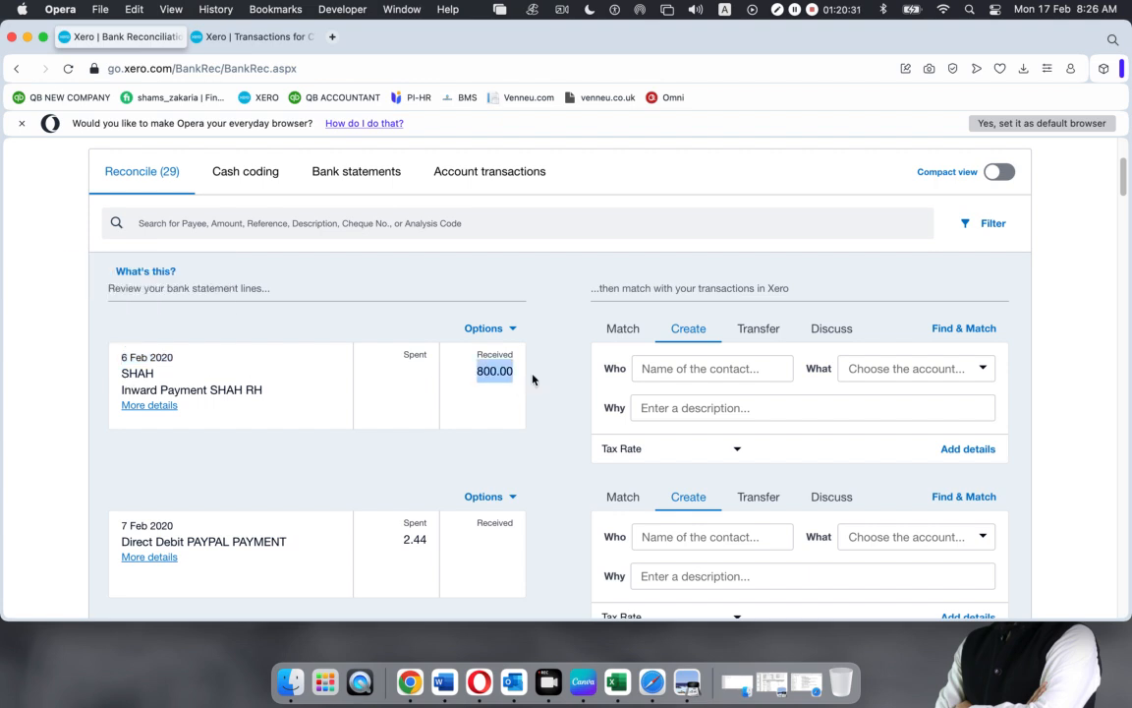
Go to the account transactions page and start a new Receive money transaction
left_click(254, 34)
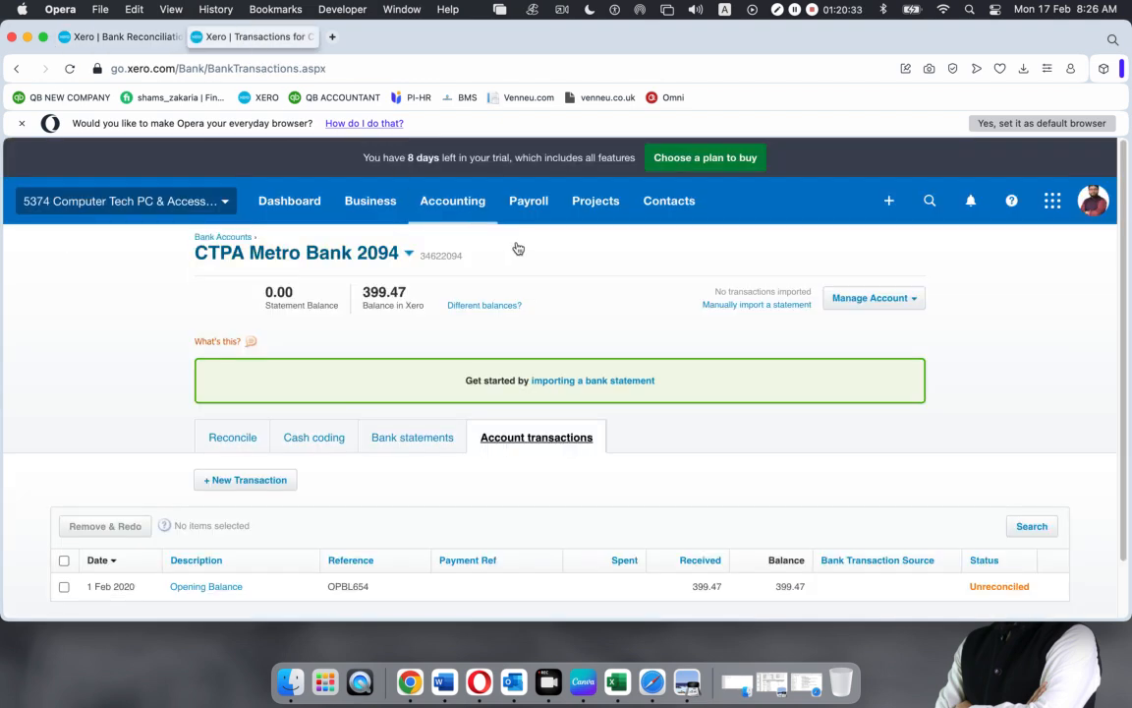
scroll(444, 245, "down", 1)
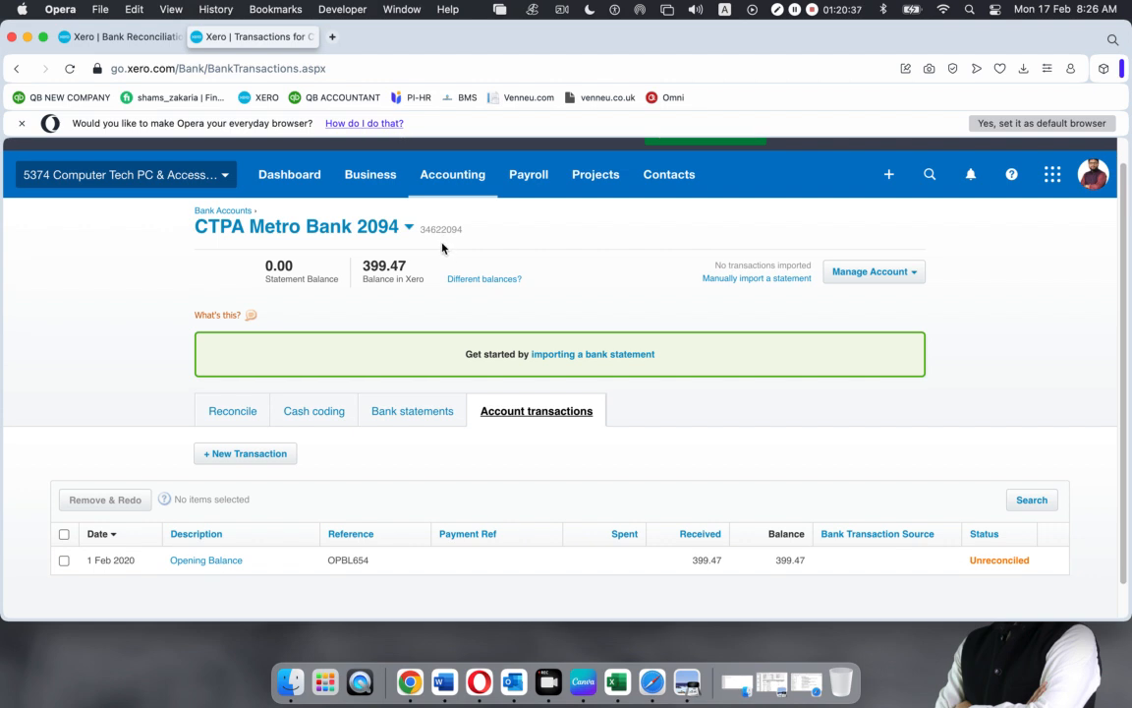
left_click(372, 171)
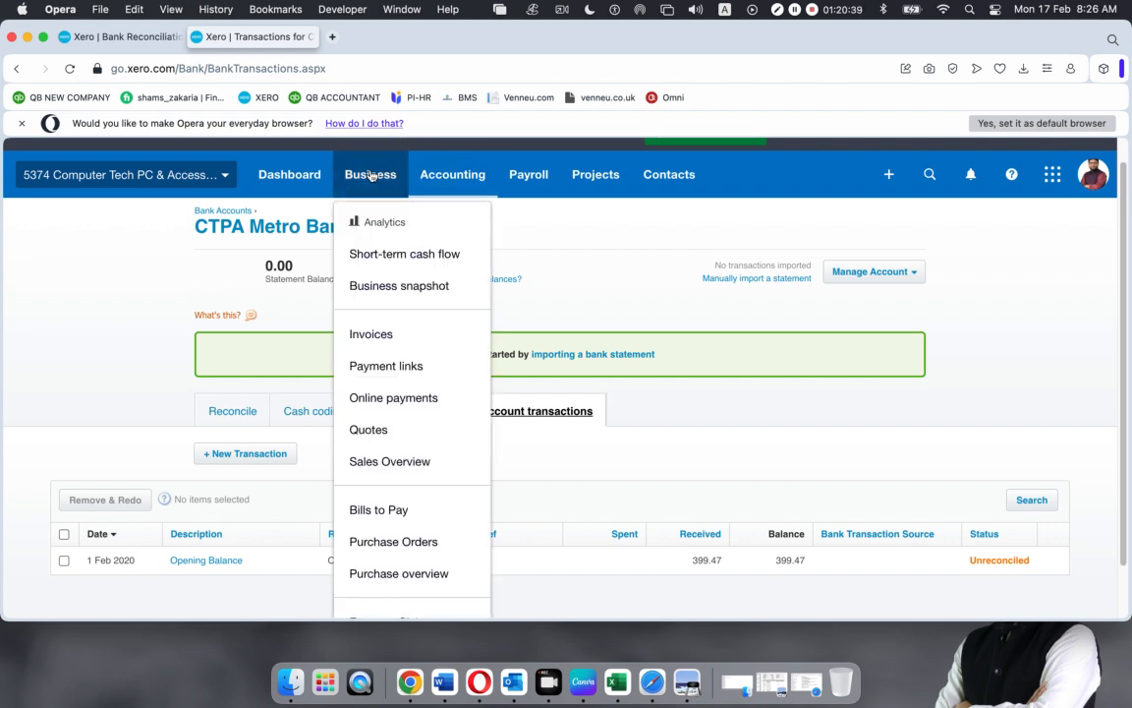
scroll(429, 432, "down", 2)
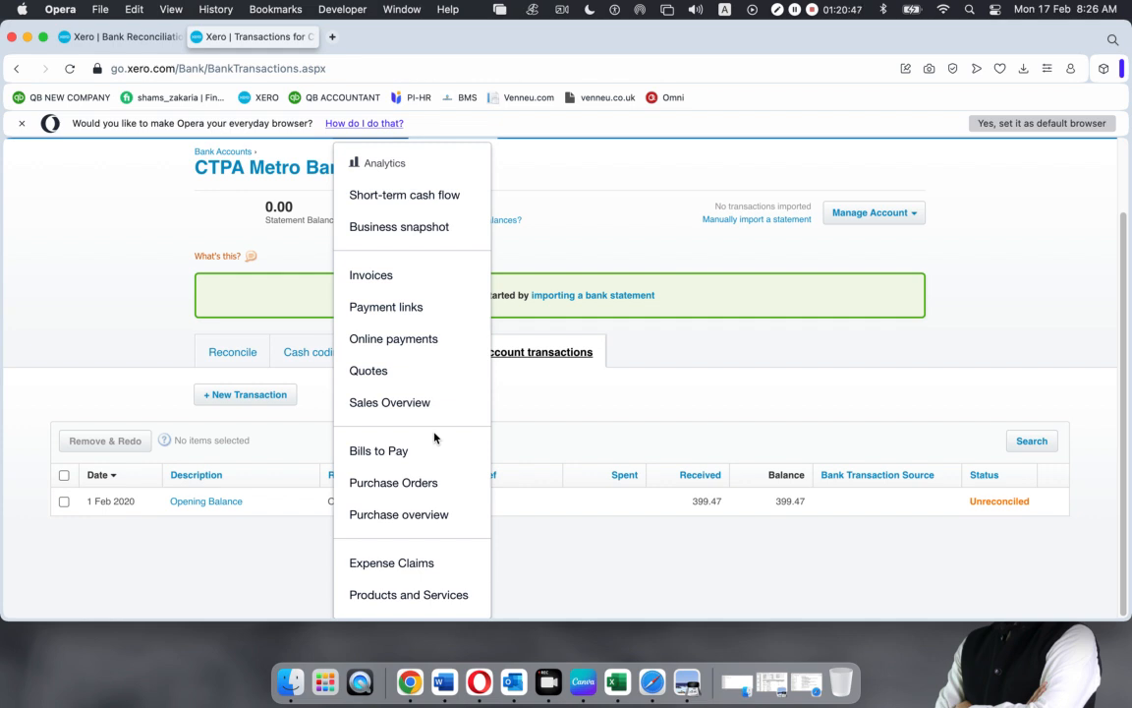
left_click(783, 356)
scroll(739, 422, "up", 2)
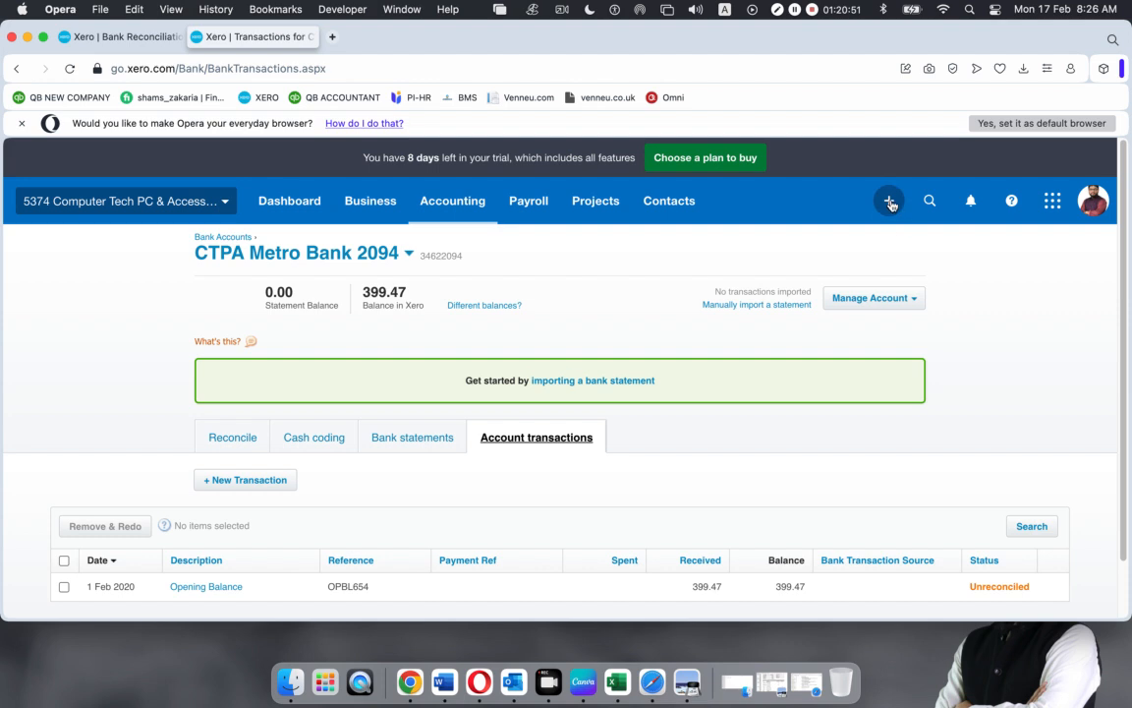
left_click(889, 201)
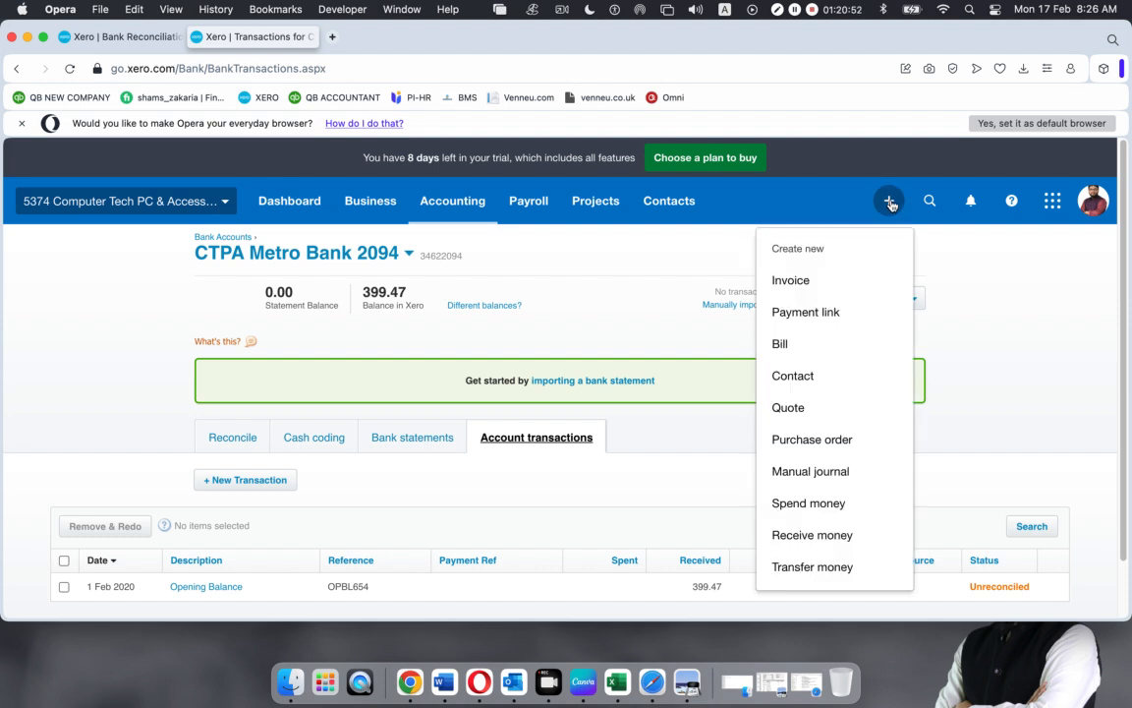
left_click(801, 535)
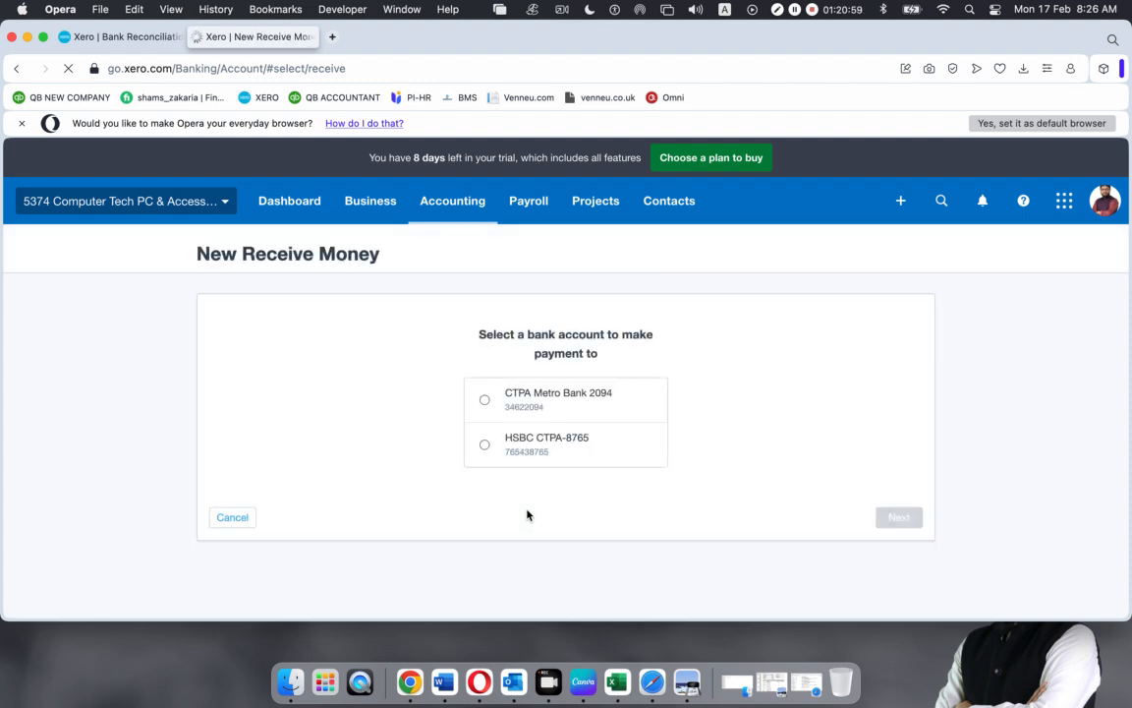
Start a receipt into CTPA Metro Bank 2094 dated 6 Jan 2020 from a new payer contact
left_click(485, 399)
left_click(890, 519)
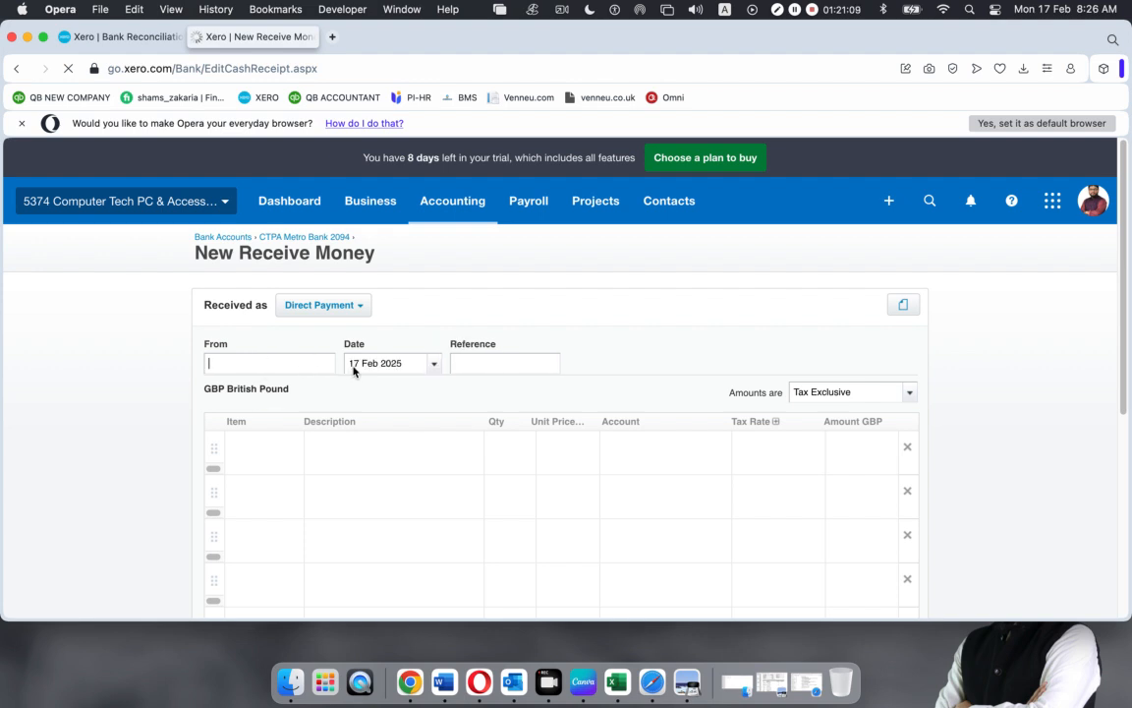
left_click(433, 364)
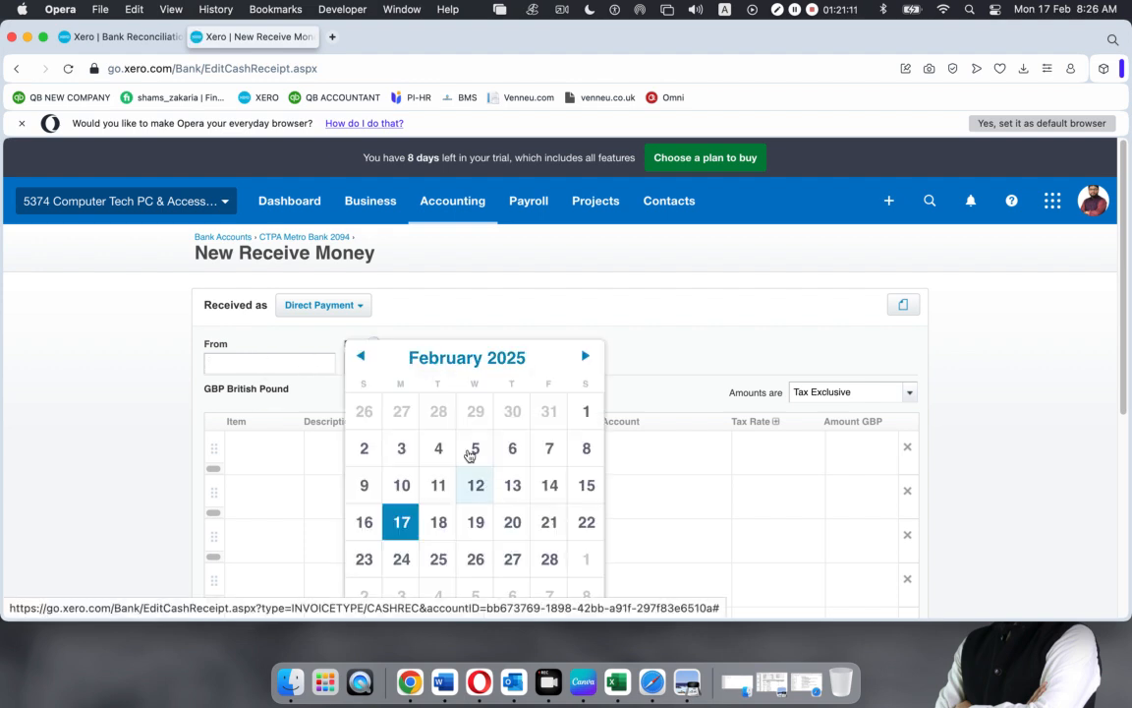
left_click(362, 359)
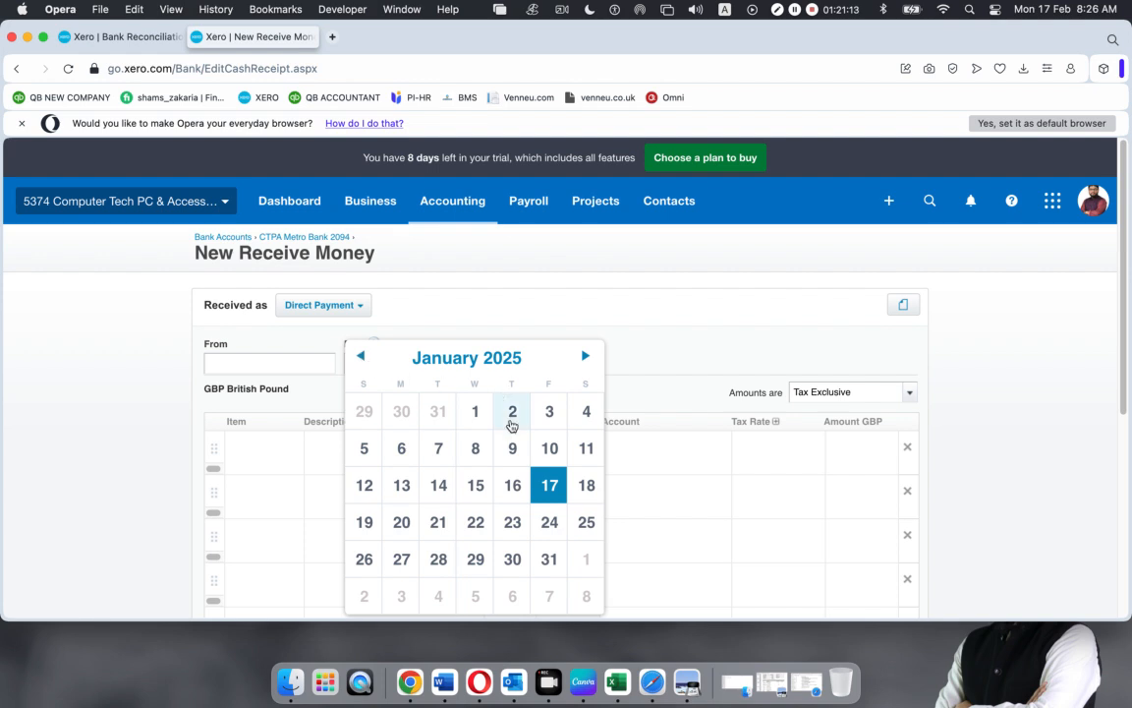
left_click(501, 361)
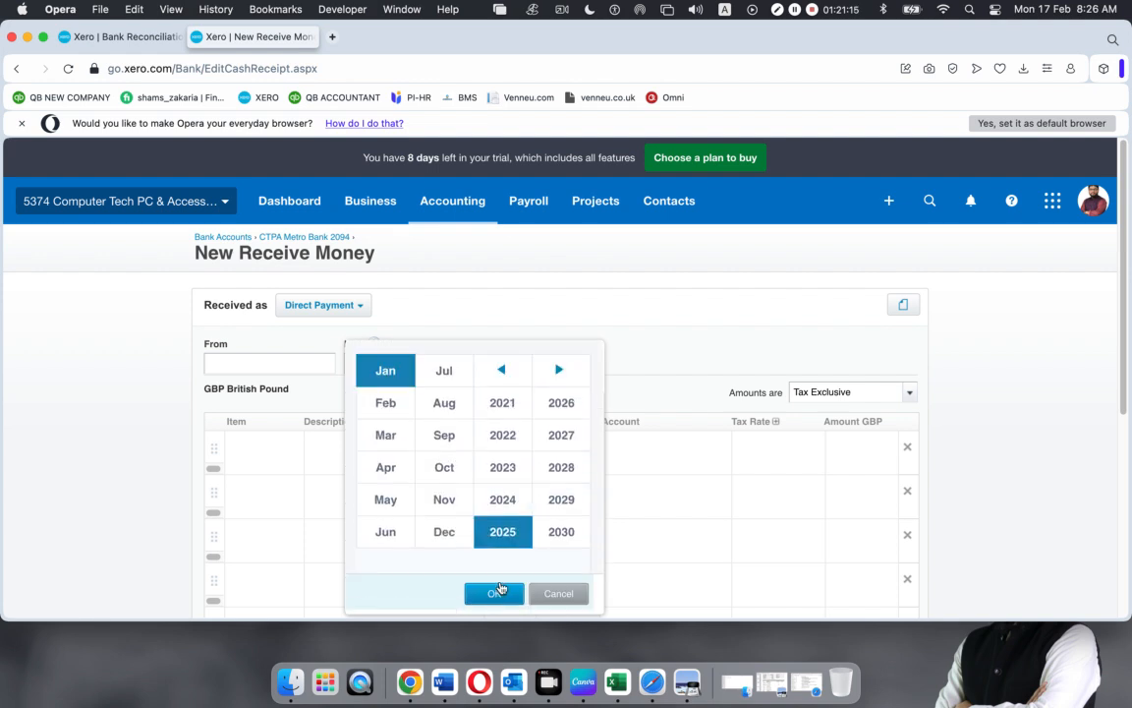
left_click(502, 370)
left_click(557, 537)
left_click(494, 594)
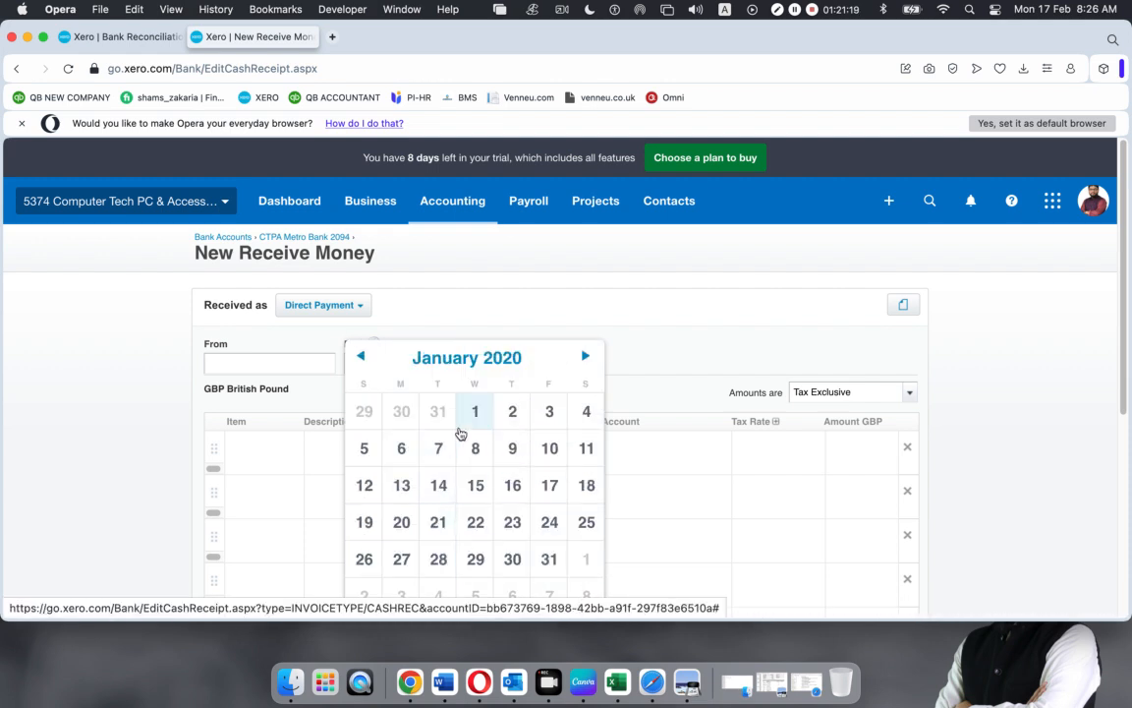
left_click(402, 448)
left_click(268, 365)
type("Shah")
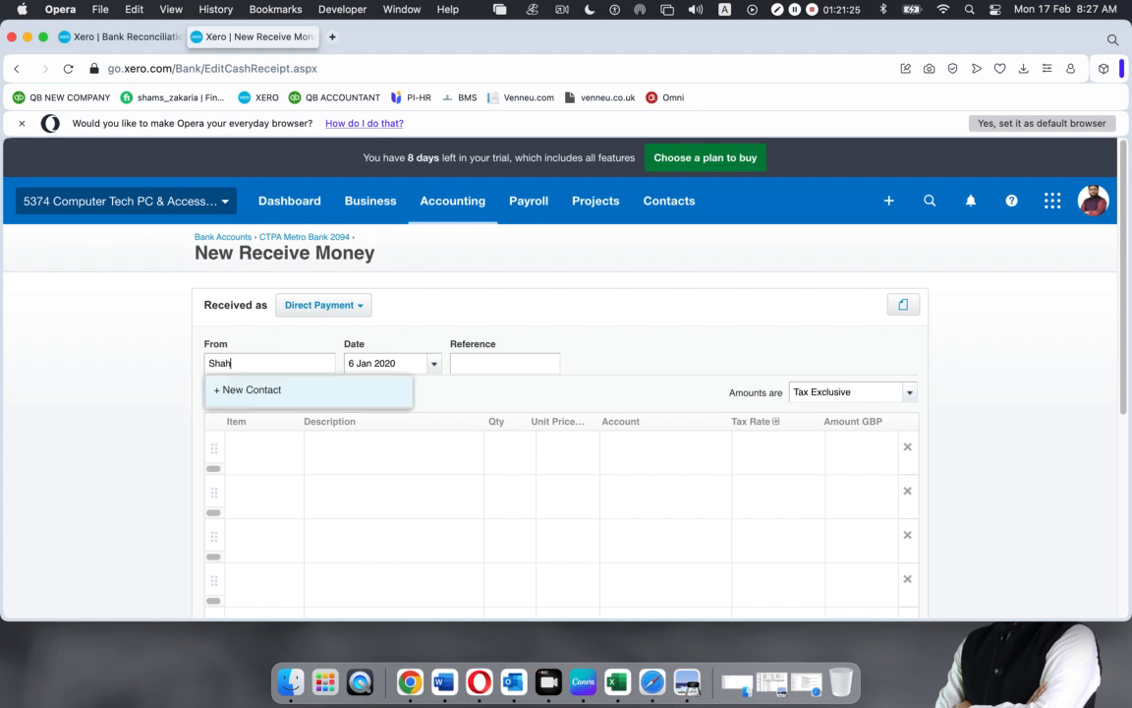
left_click(261, 390)
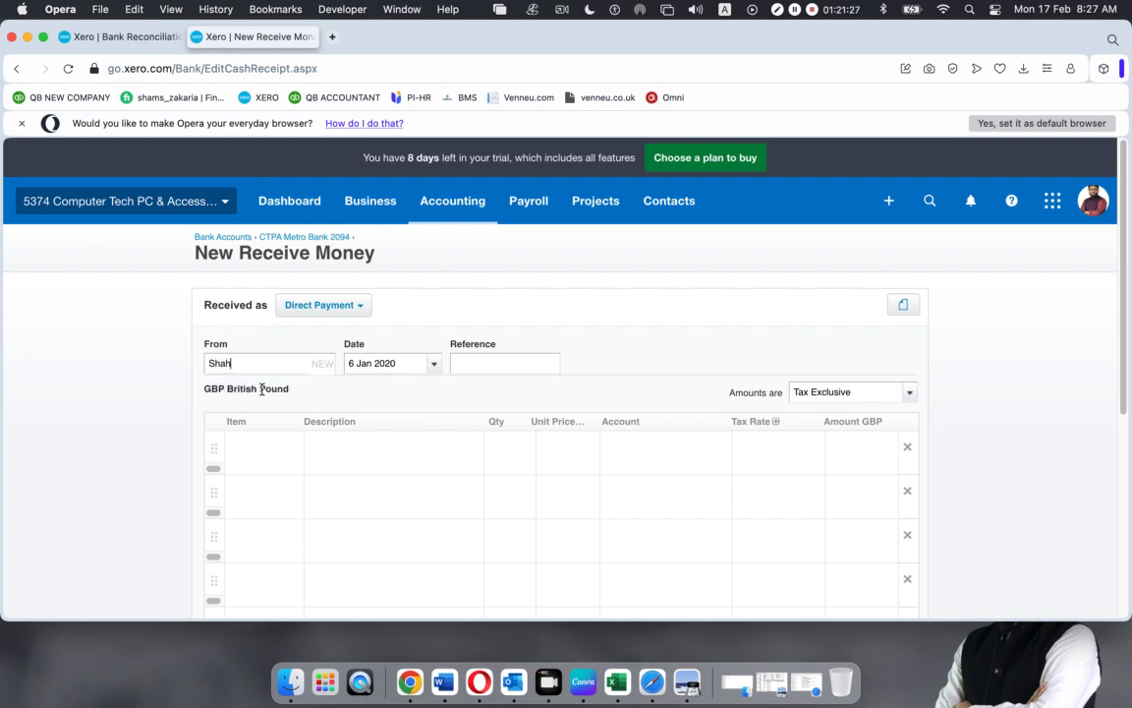
Add the HP EliteDesk 800G1 item at 800.00 unit price with No VAT, and save
left_click(263, 455)
left_click(295, 451)
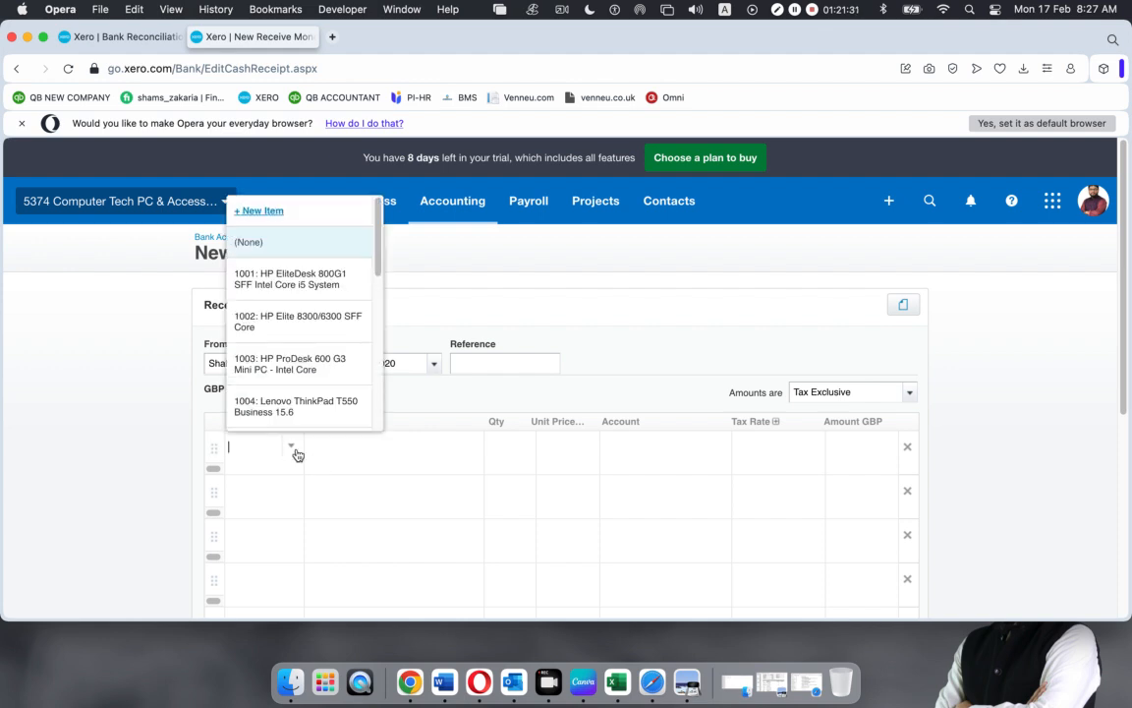
left_click(279, 286)
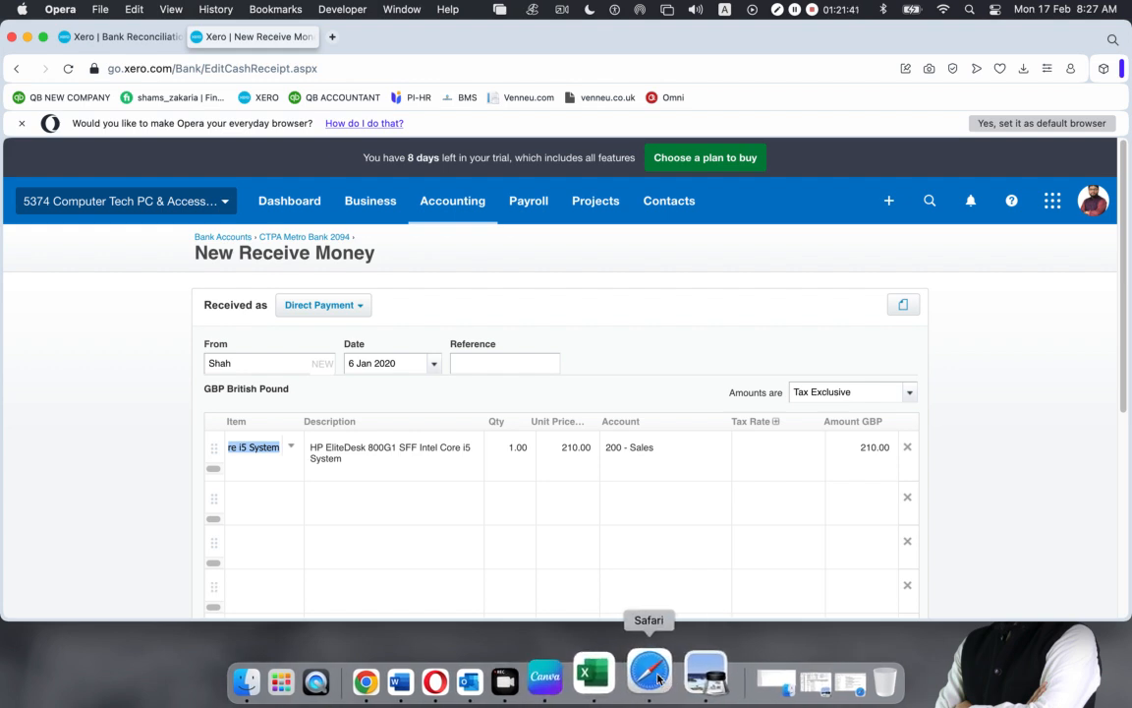
left_click(568, 452)
left_click(513, 449)
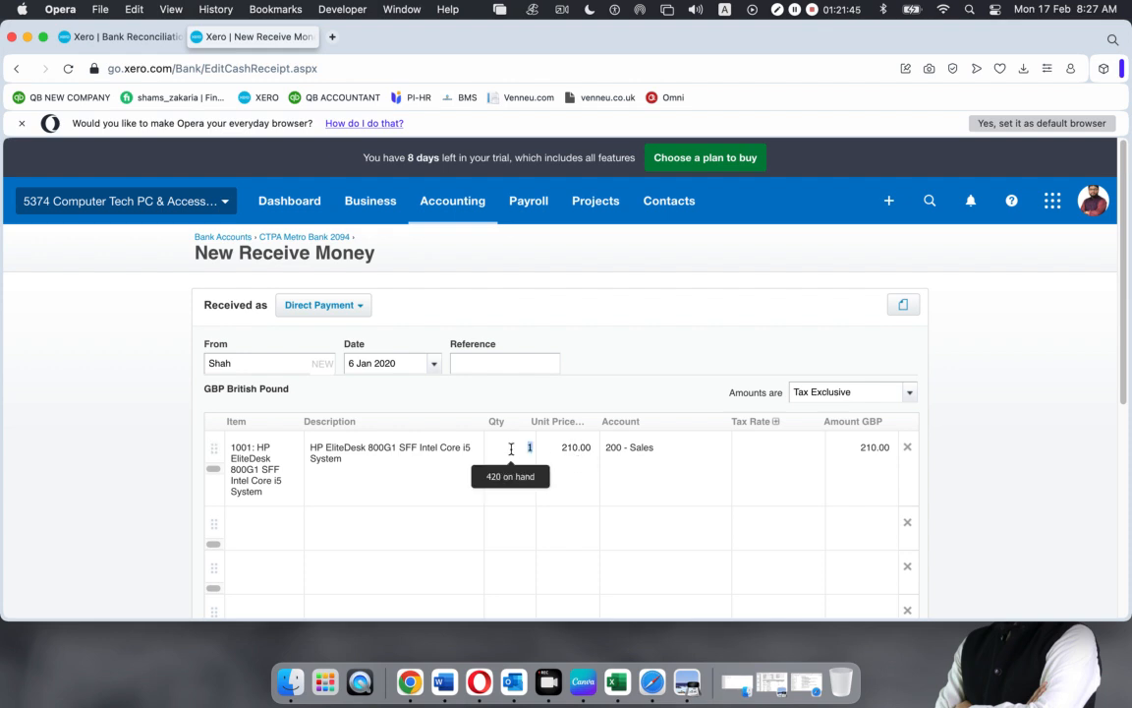
left_click(572, 452)
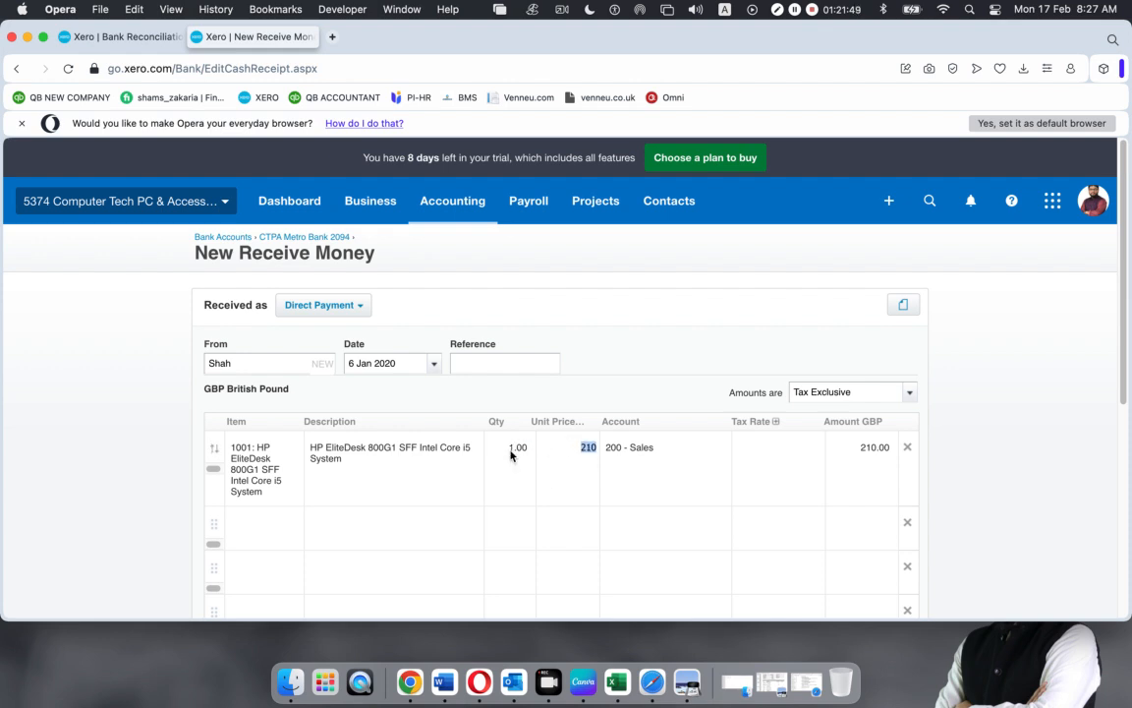
type("80")
left_click(637, 393)
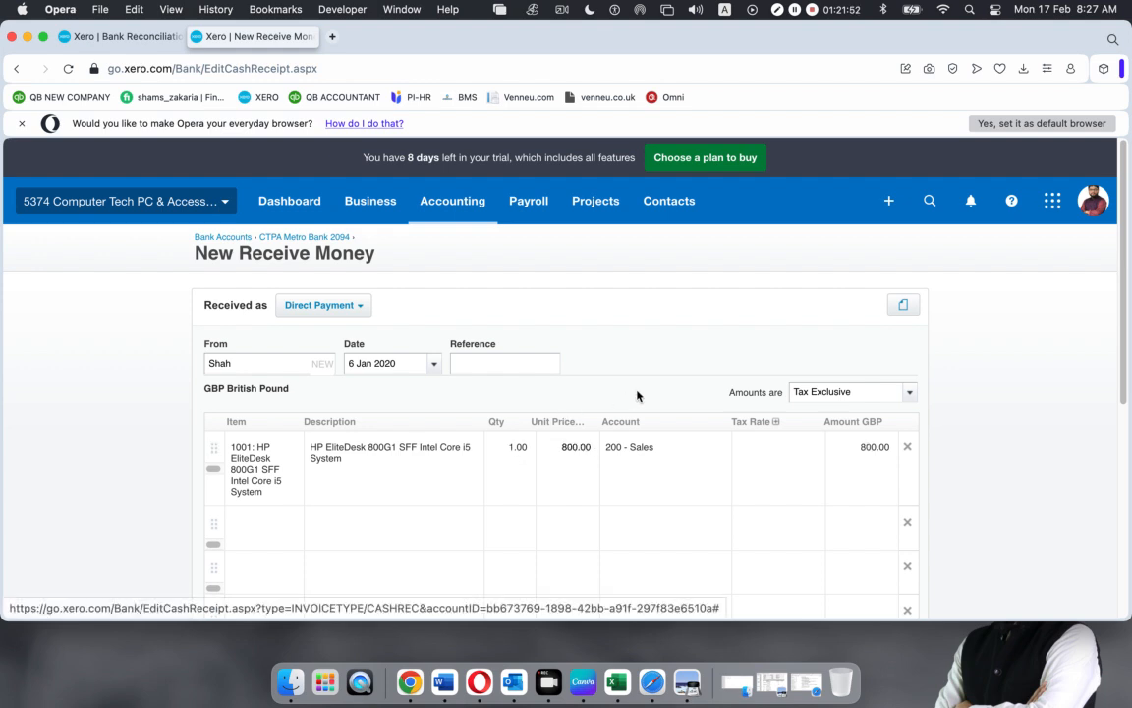
left_click(796, 459)
left_click(815, 449)
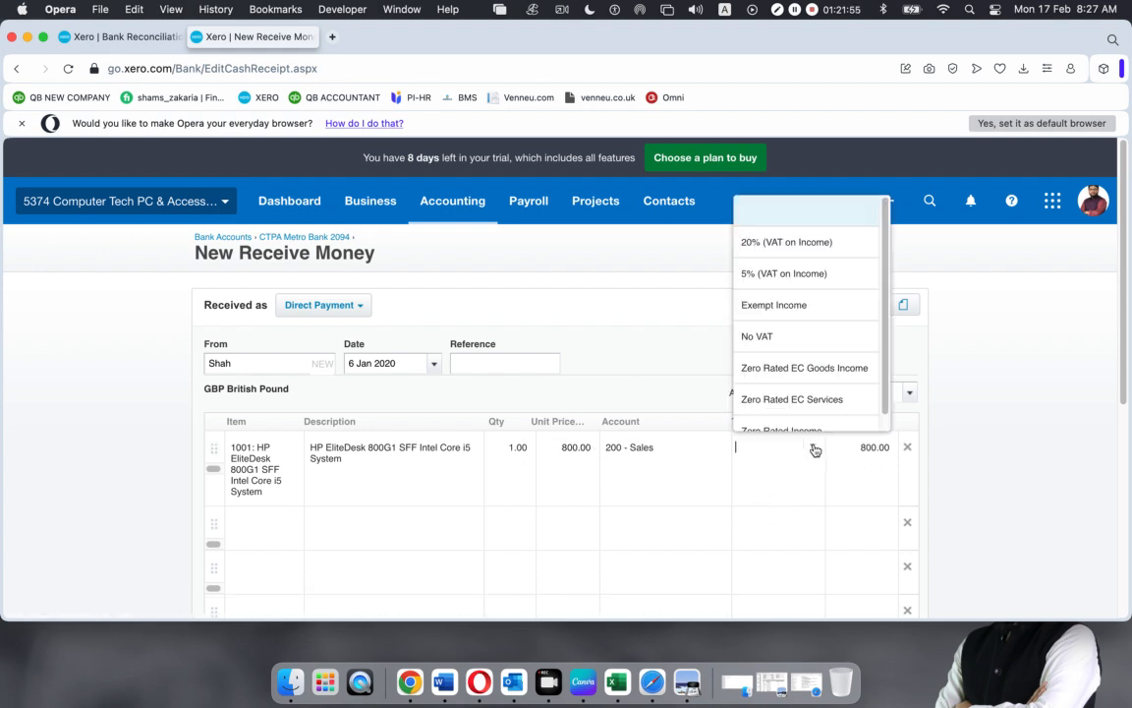
left_click(796, 344)
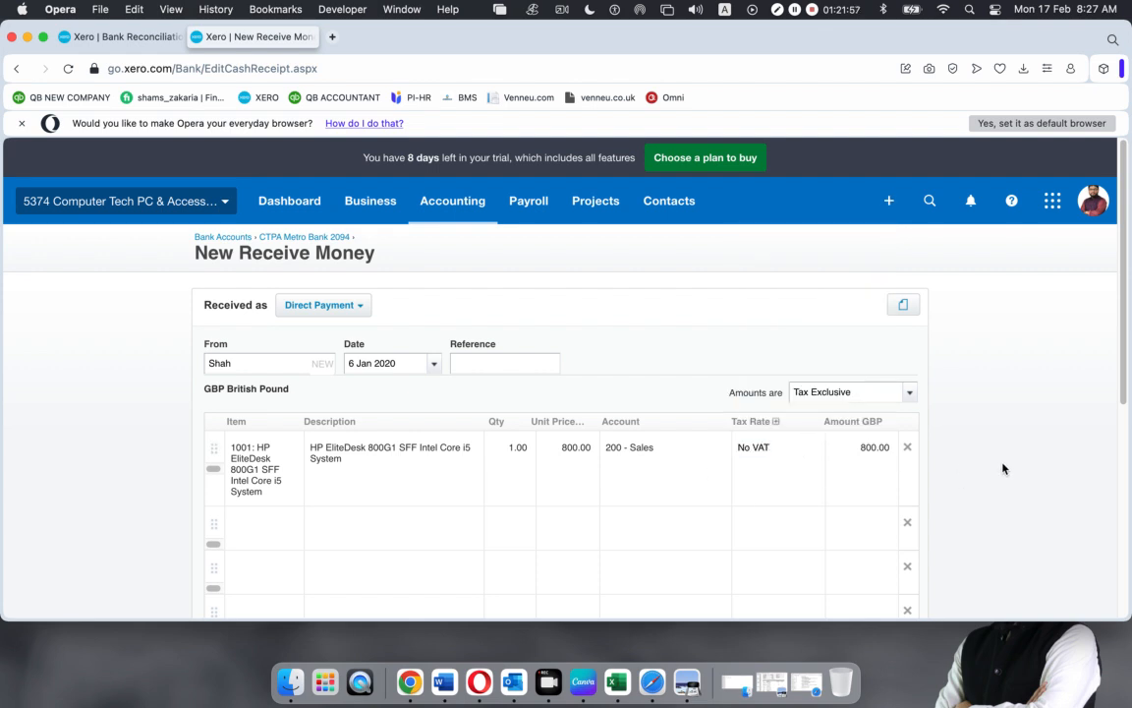
scroll(707, 500, "down", 8)
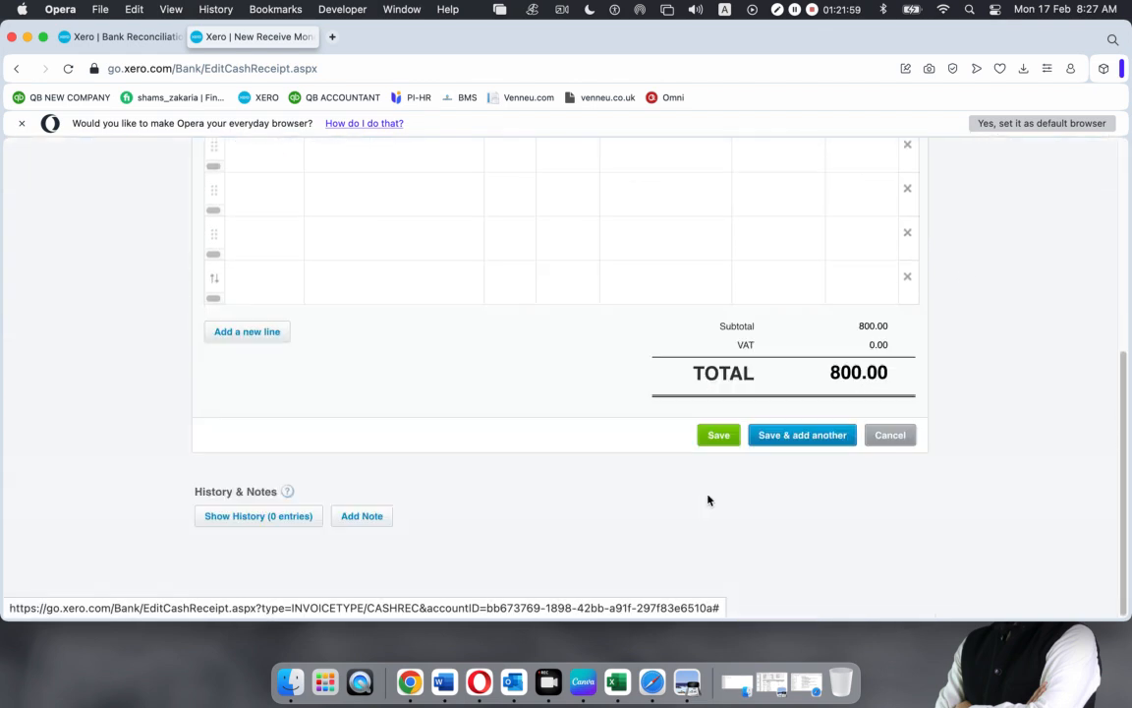
left_click(718, 436)
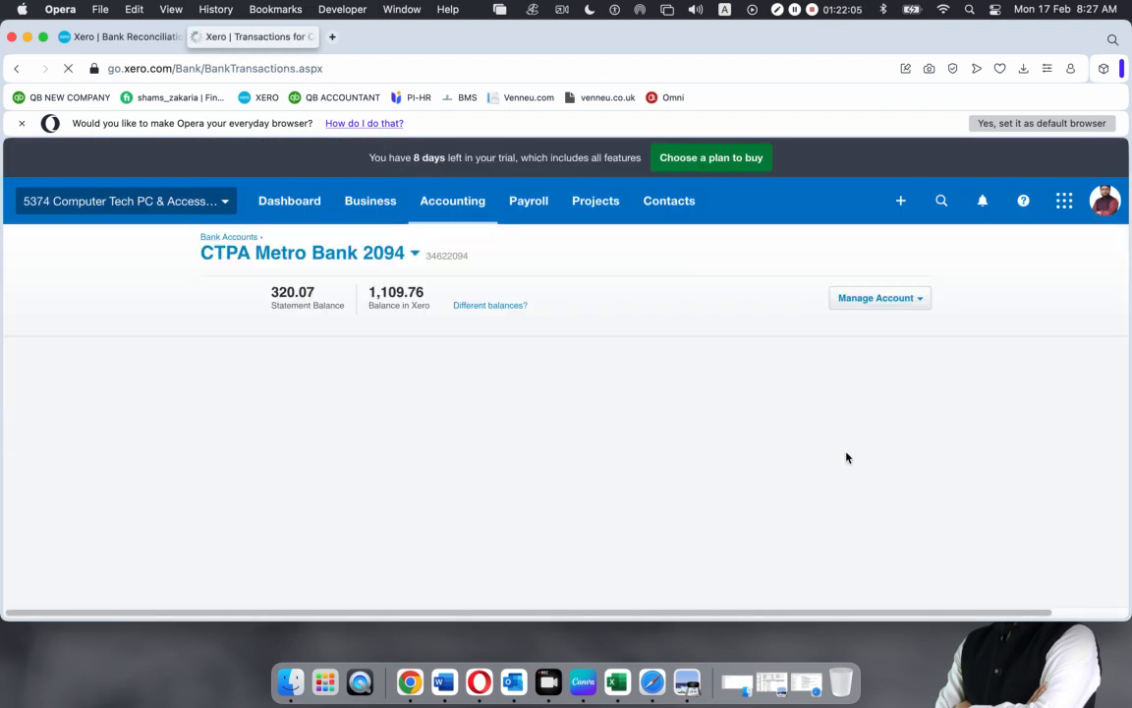
Reload the reconcile page and accept the matched 800.00 receipt for the 6 Feb statement line
scroll(575, 474, "down", 4)
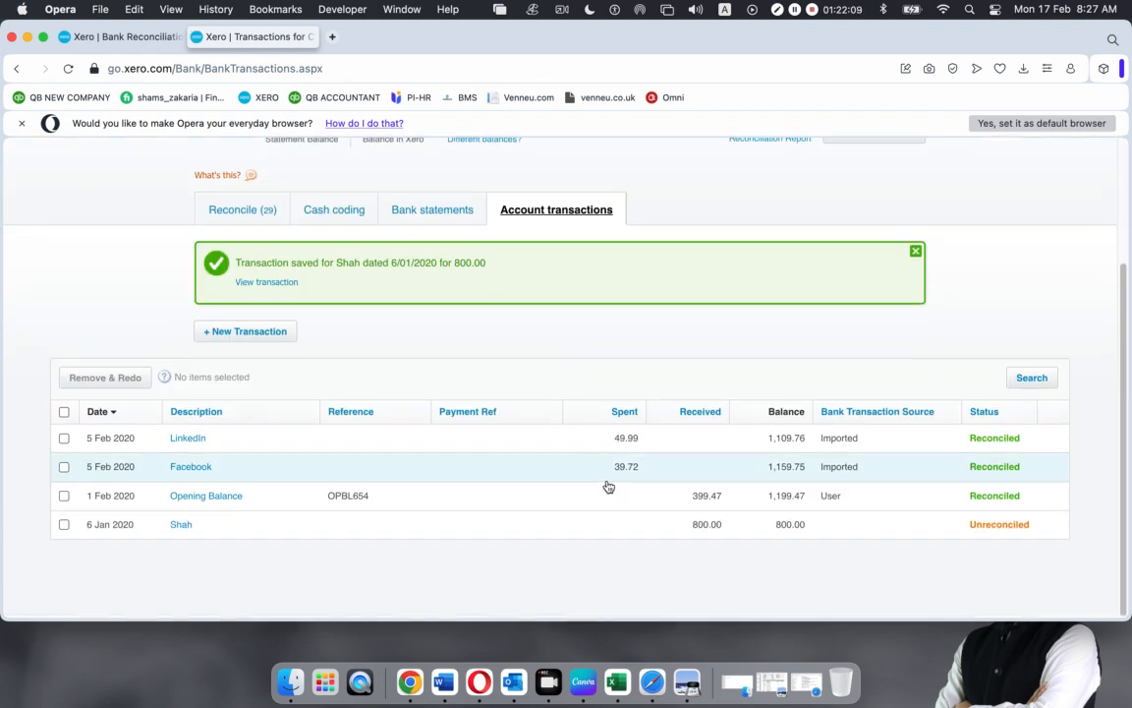
left_click(122, 37)
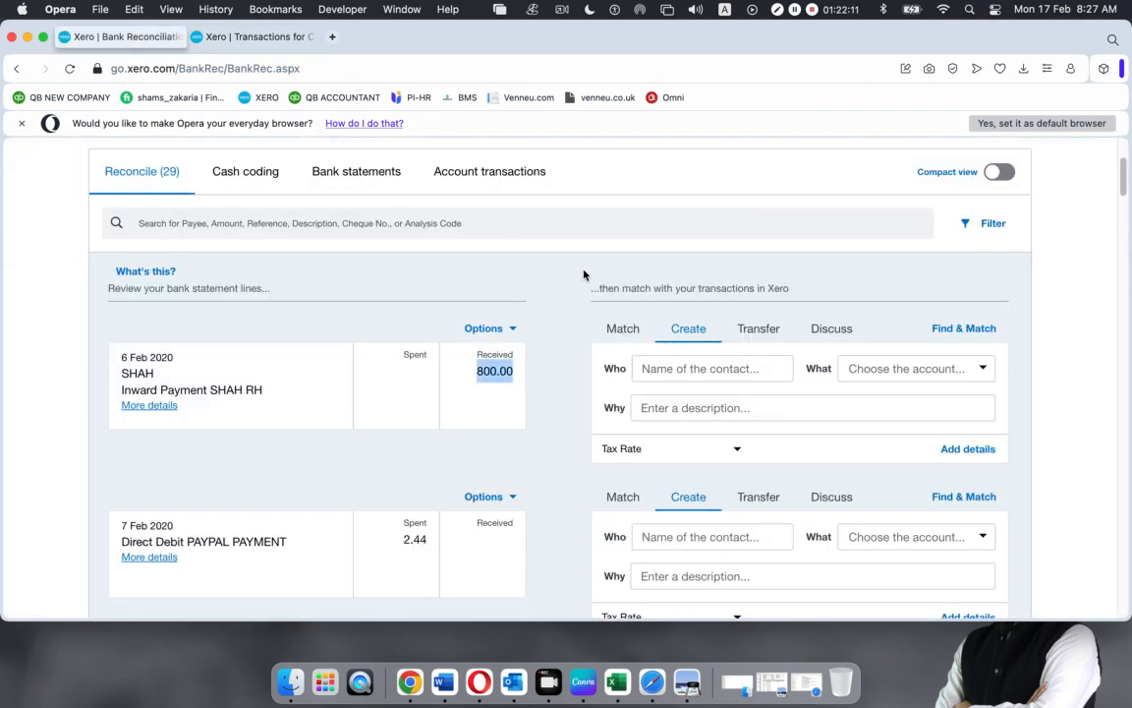
key("super+r")
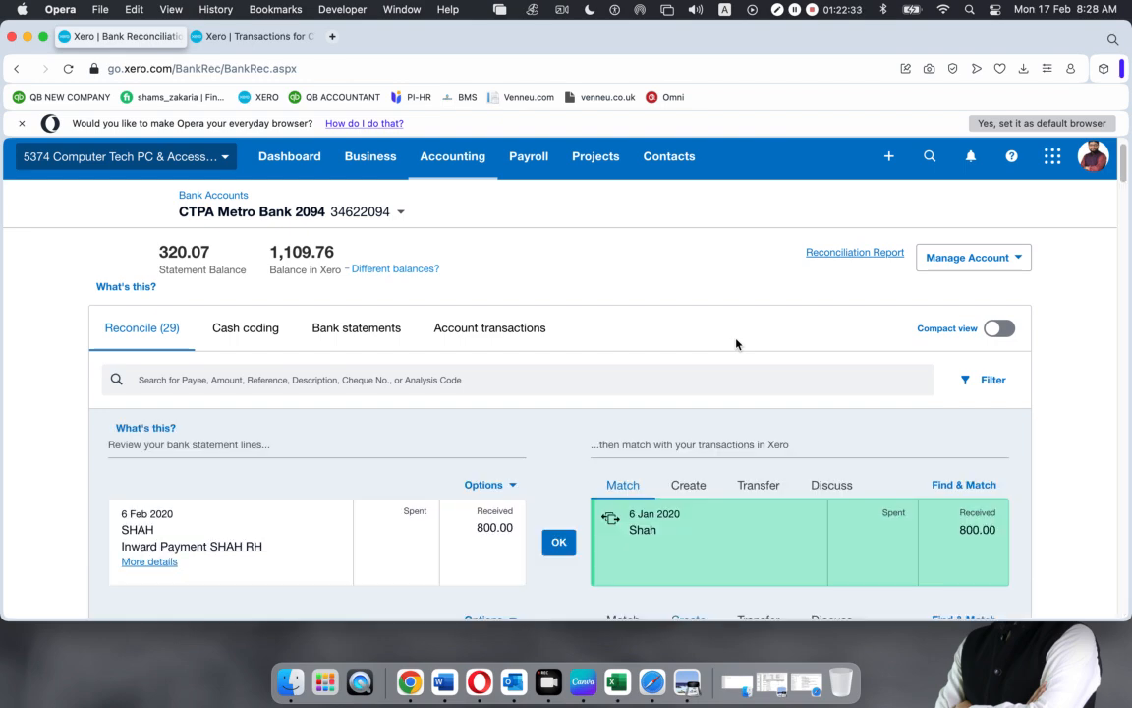
scroll(589, 433, "down", 5)
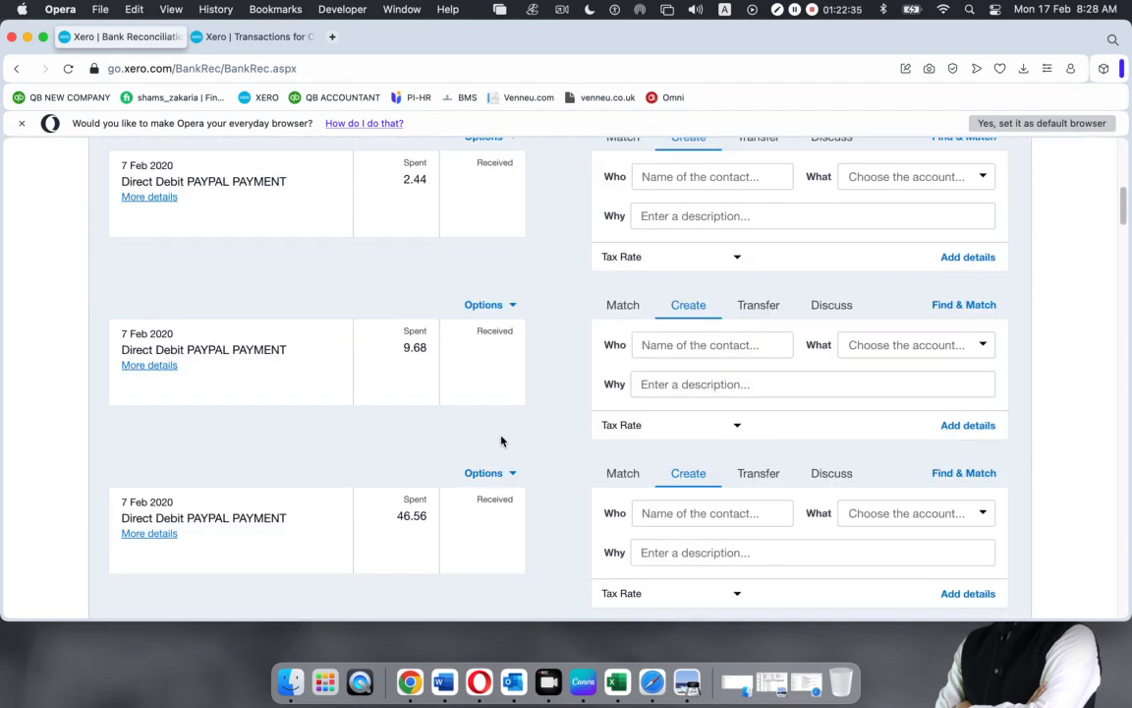
scroll(511, 343, "up", 3)
scroll(511, 343, "up", 3)
scroll(516, 344, "down", 3)
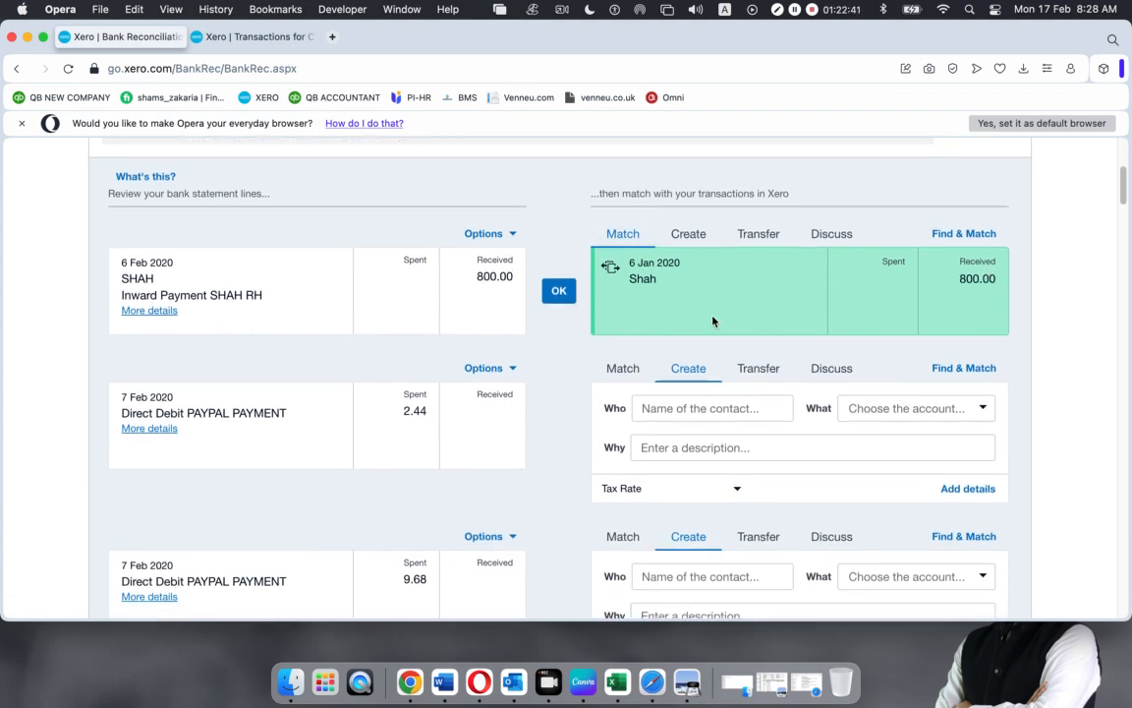
left_click(549, 293)
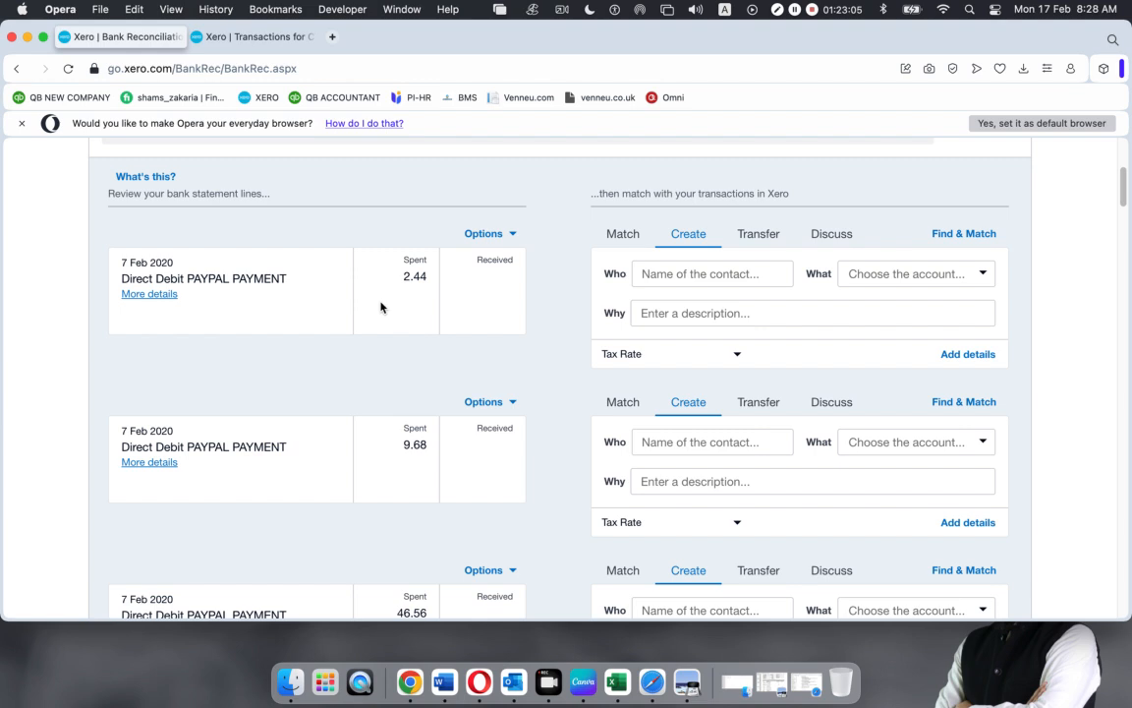
Mark the 7 Feb PAYPAL PAYMENT 2.44 line as a transfer, then return to Account transactions
left_click_drag(120, 279, 286, 280)
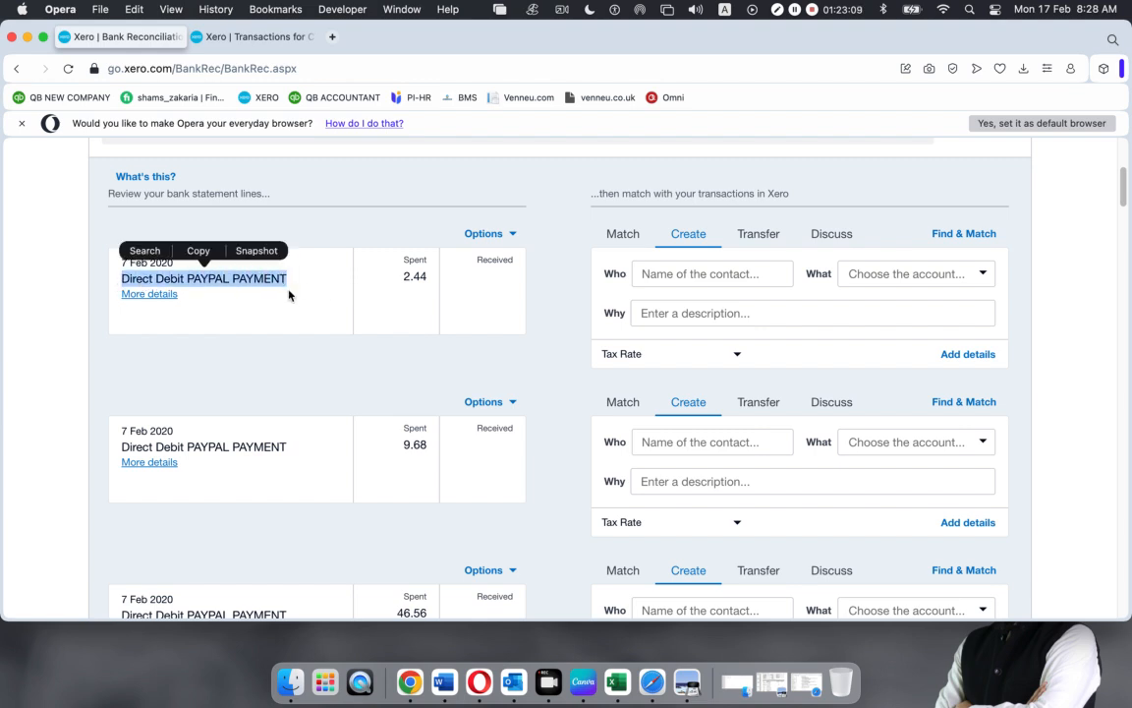
left_click(297, 309)
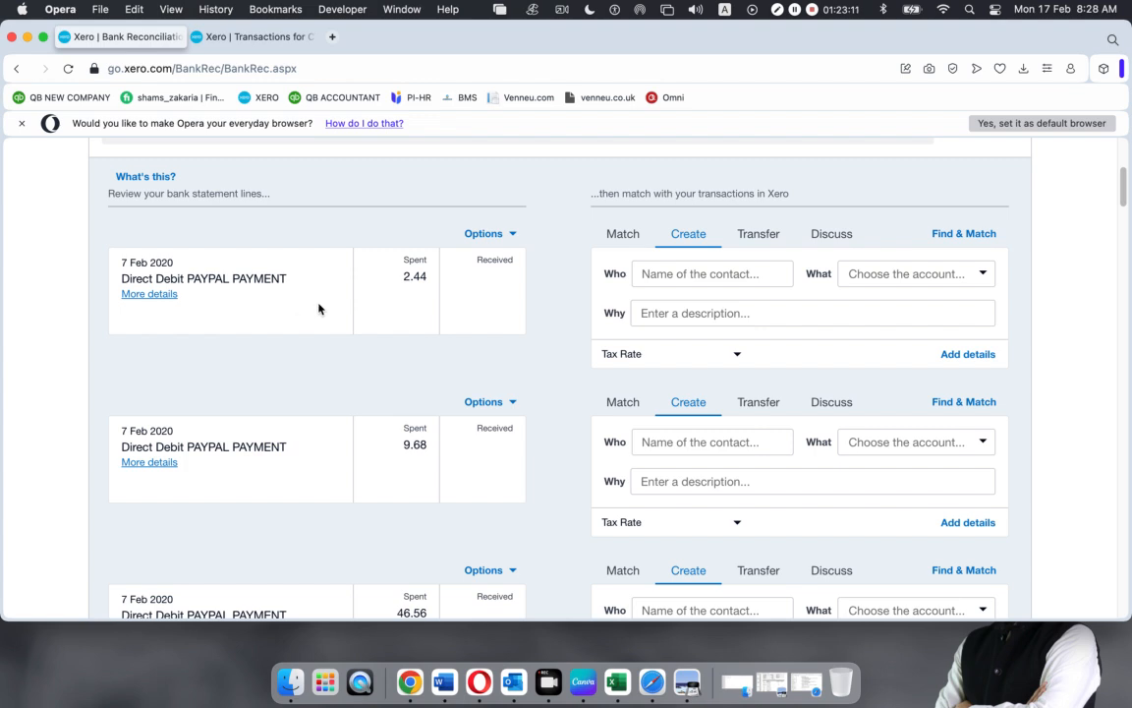
left_click(759, 236)
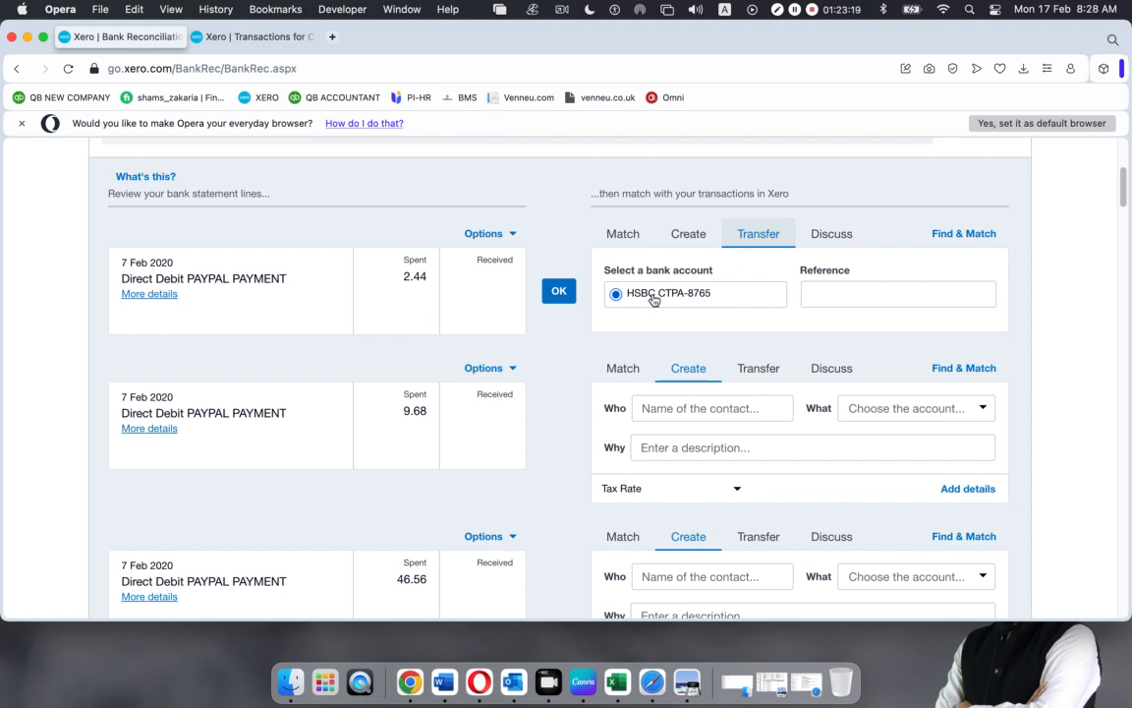
left_click(234, 47)
Open Accounting > Chart of accounts and choose Add Bank Account
scroll(410, 281, "up", 2)
scroll(410, 281, "up", 2)
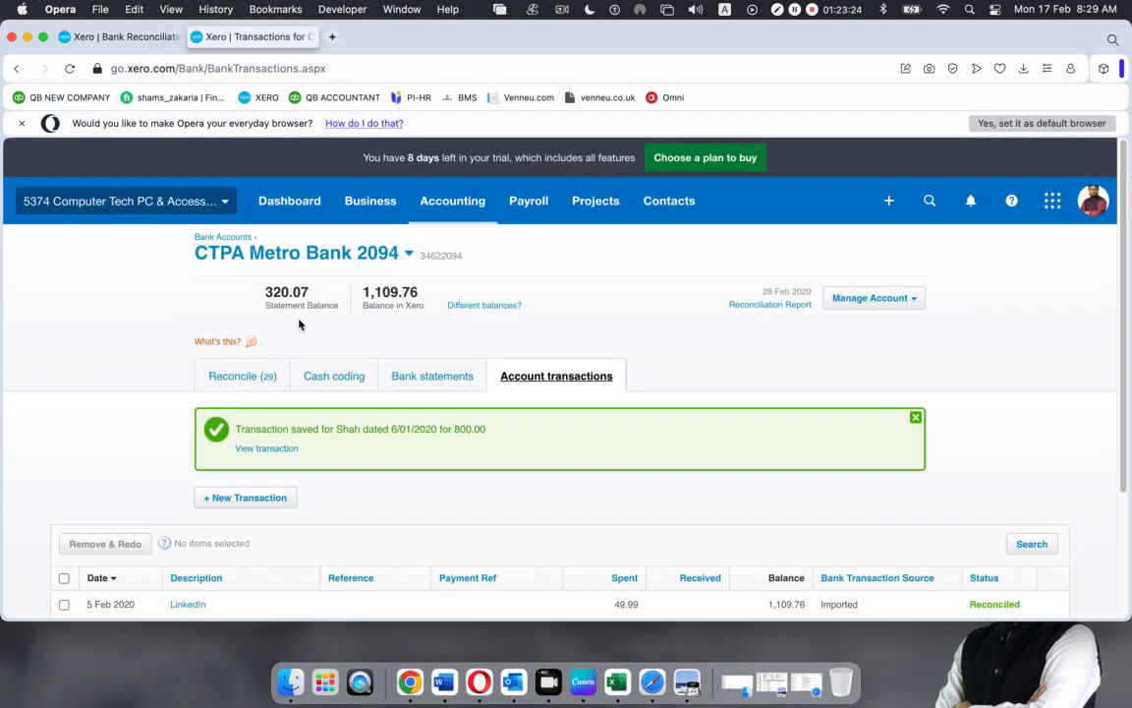
left_click(452, 203)
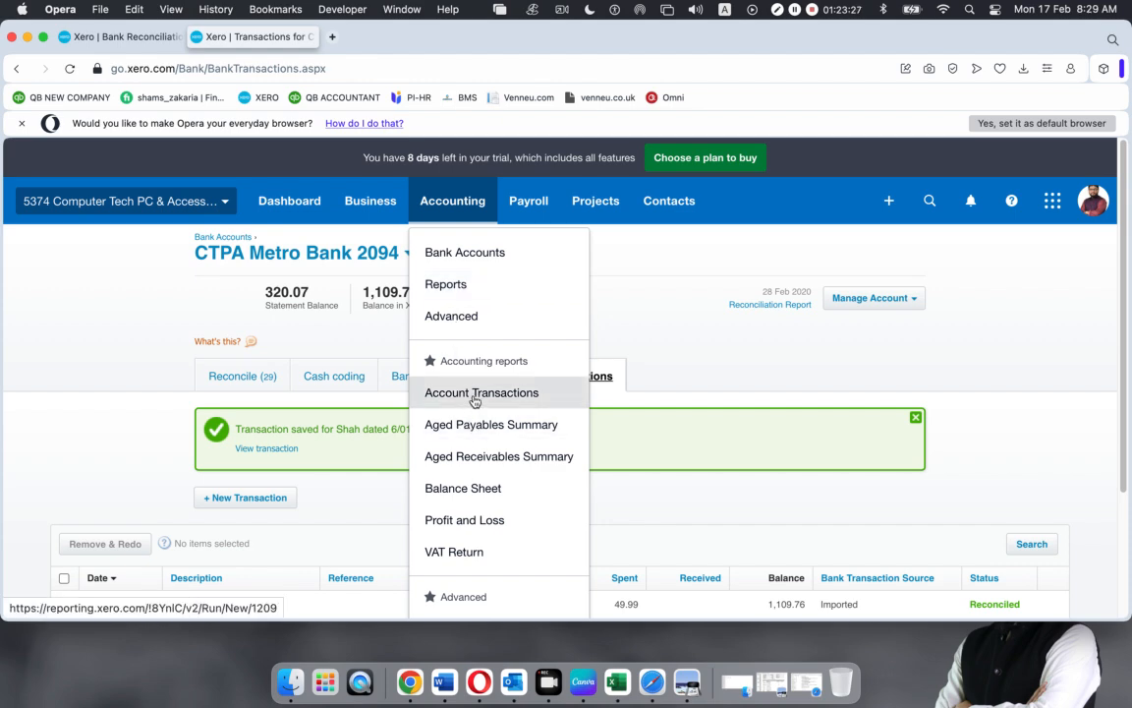
scroll(492, 556, "down", 3)
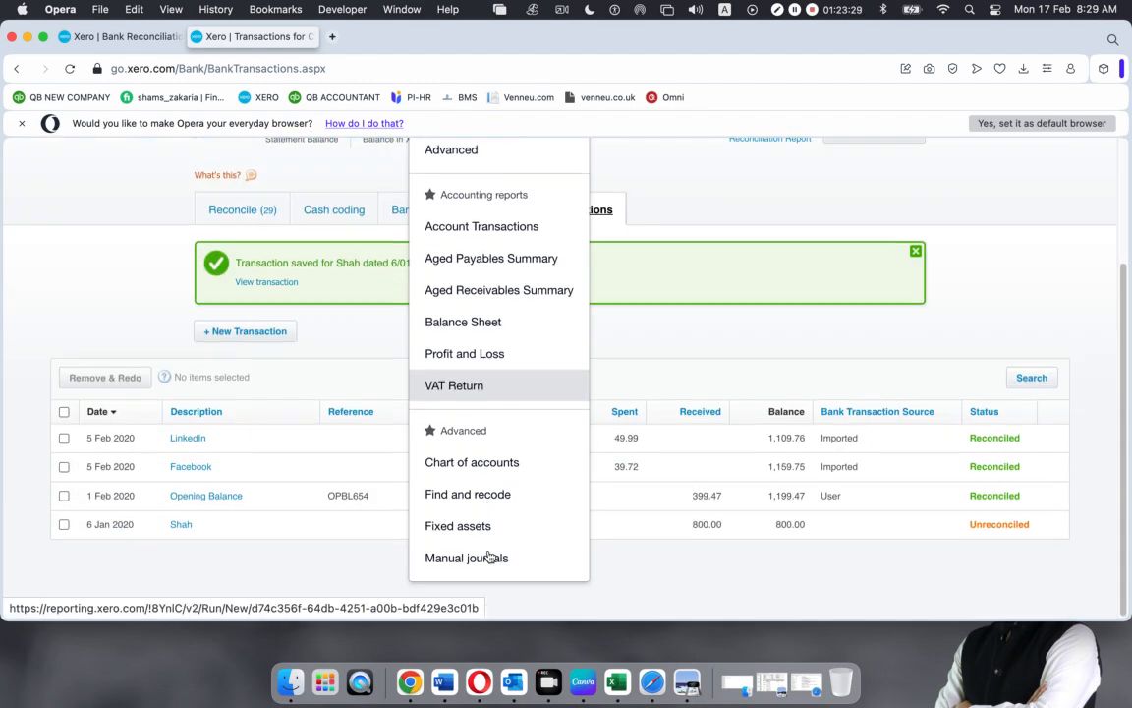
left_click(488, 464)
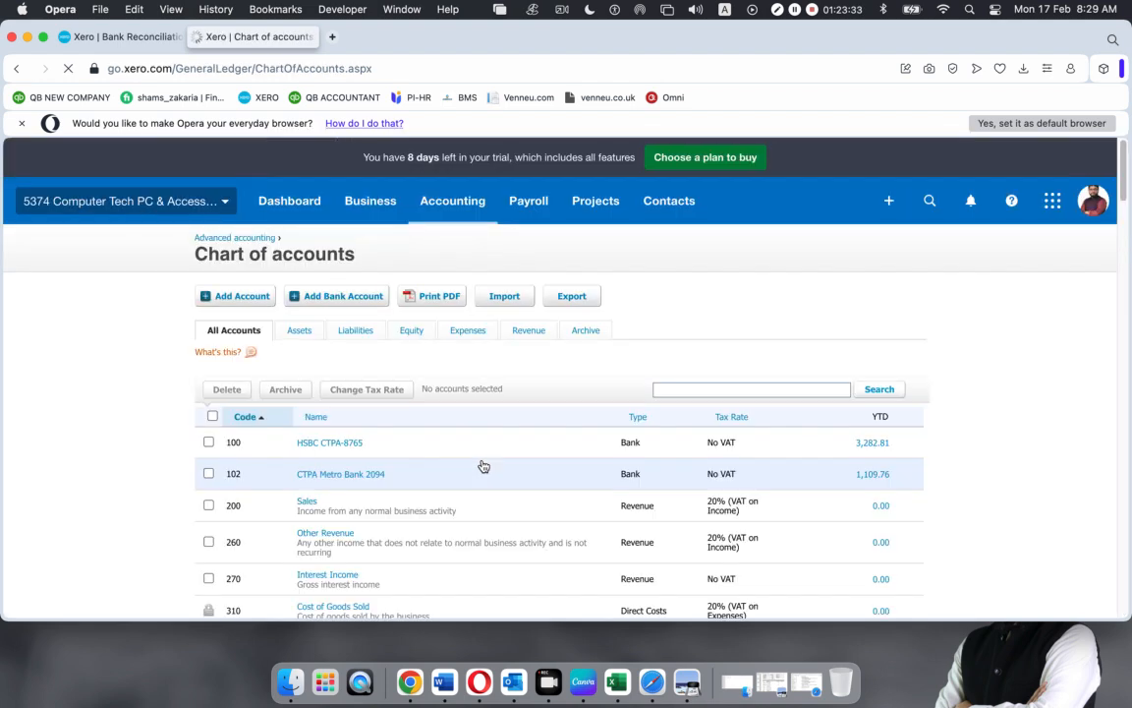
left_click(328, 299)
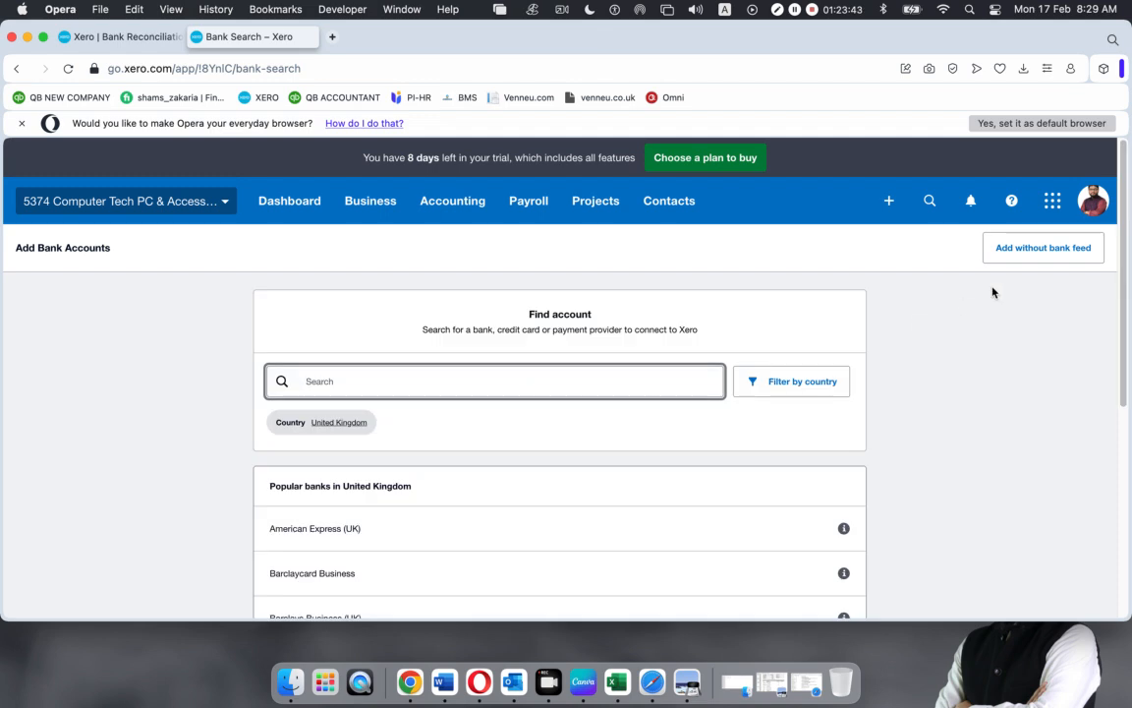
Start a bank account without a feed, with bank name Paypal and account name CTPA Paypal 9876
left_click(1037, 247)
left_click(678, 468)
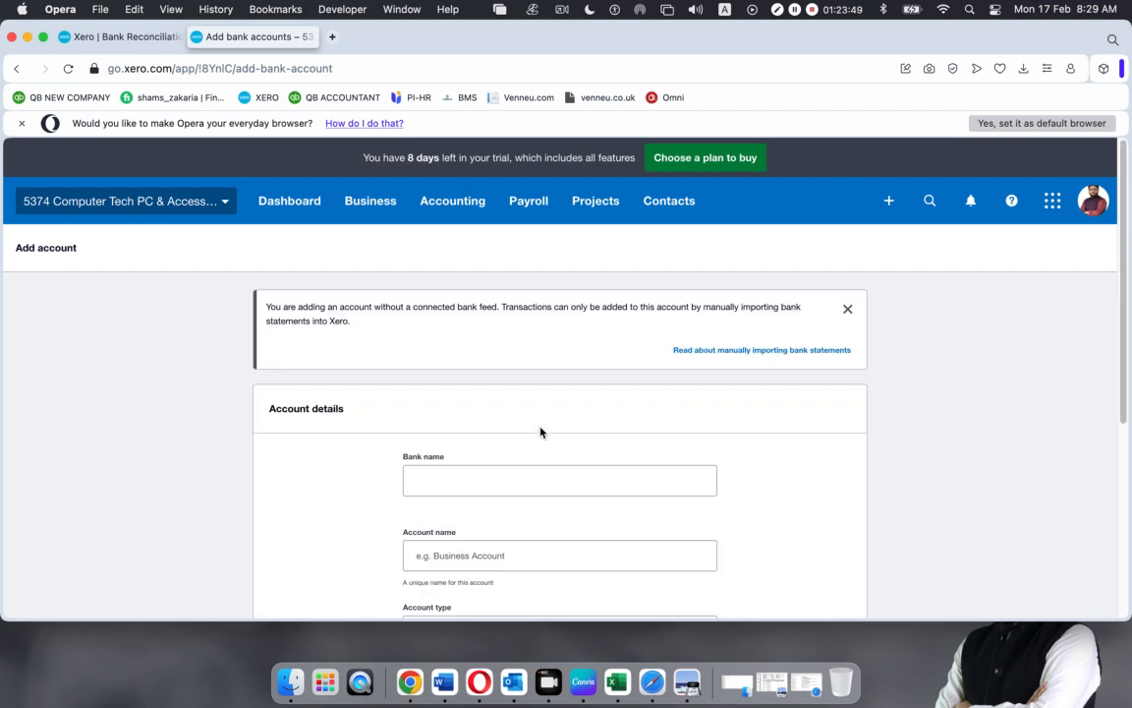
left_click(482, 471)
type("Paypal")
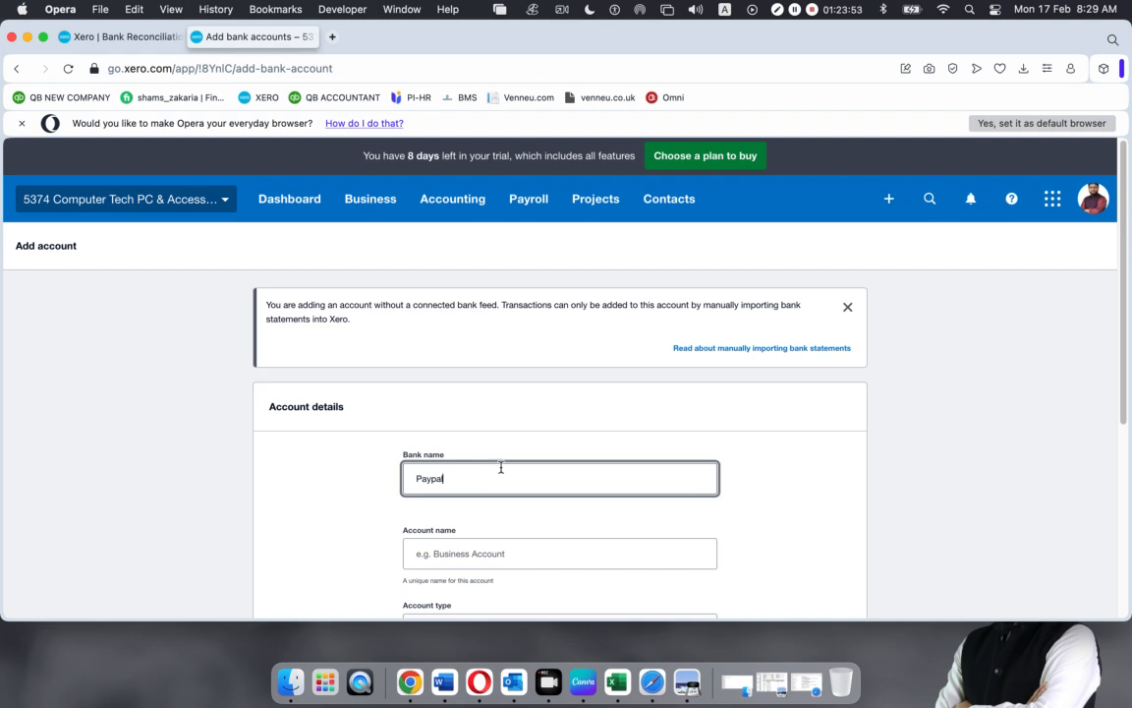
scroll(487, 476, "down", 3)
left_click(462, 411)
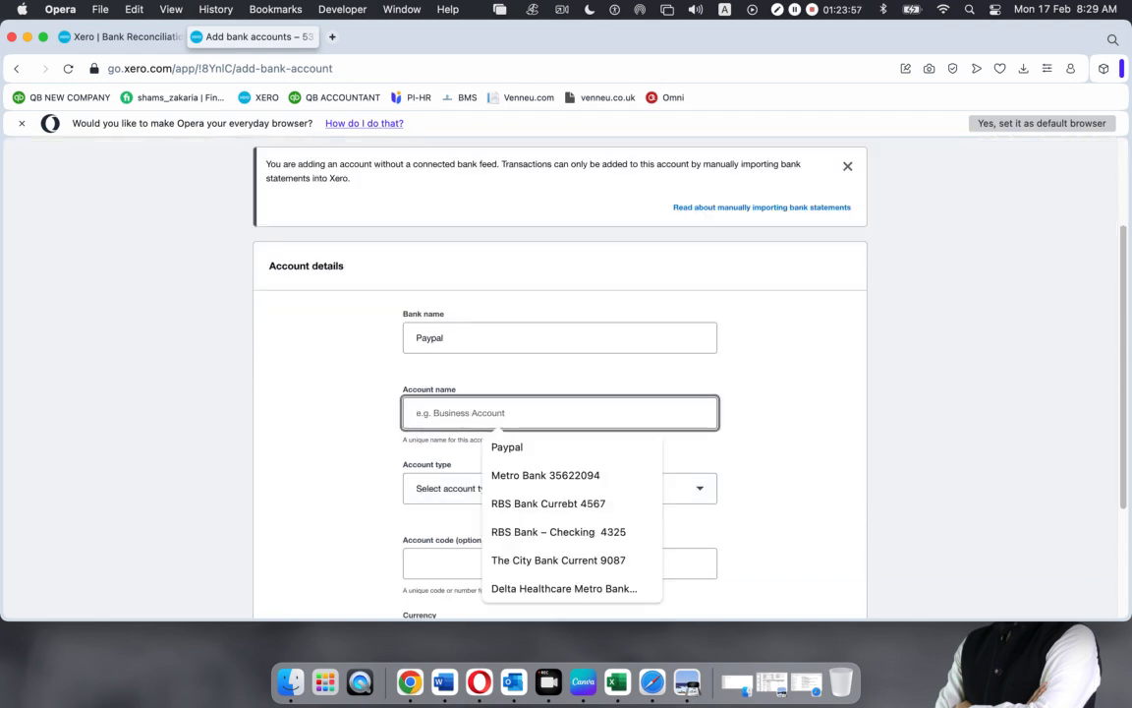
type("CTPA ")
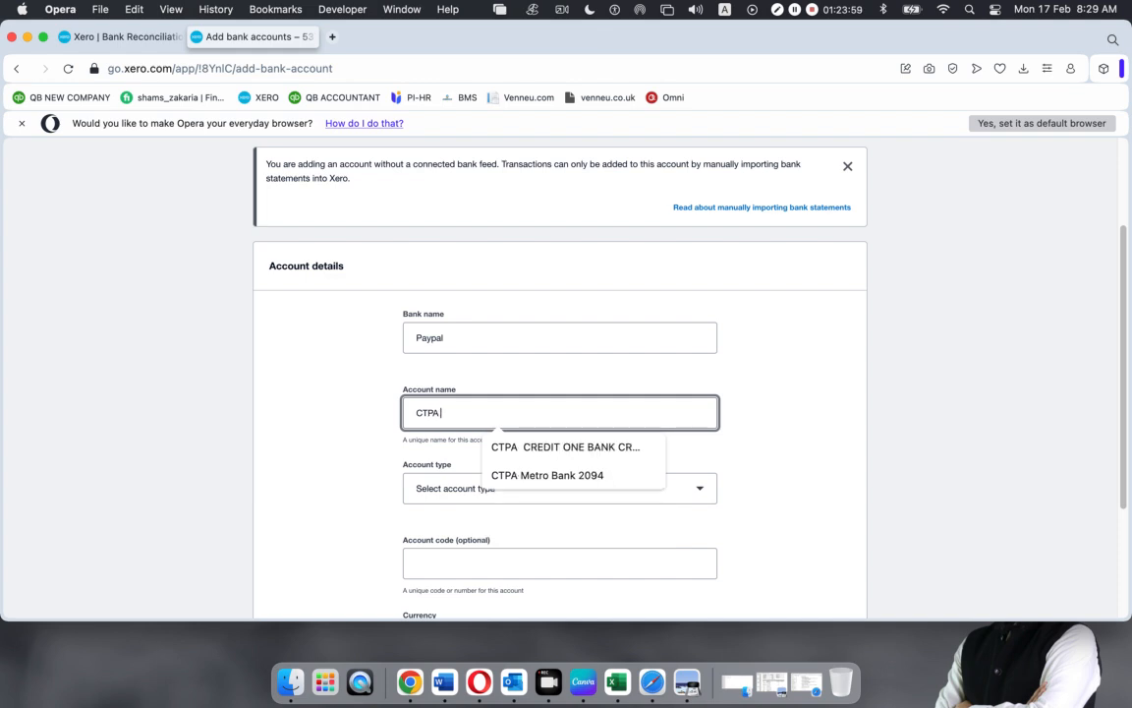
type("Pay")
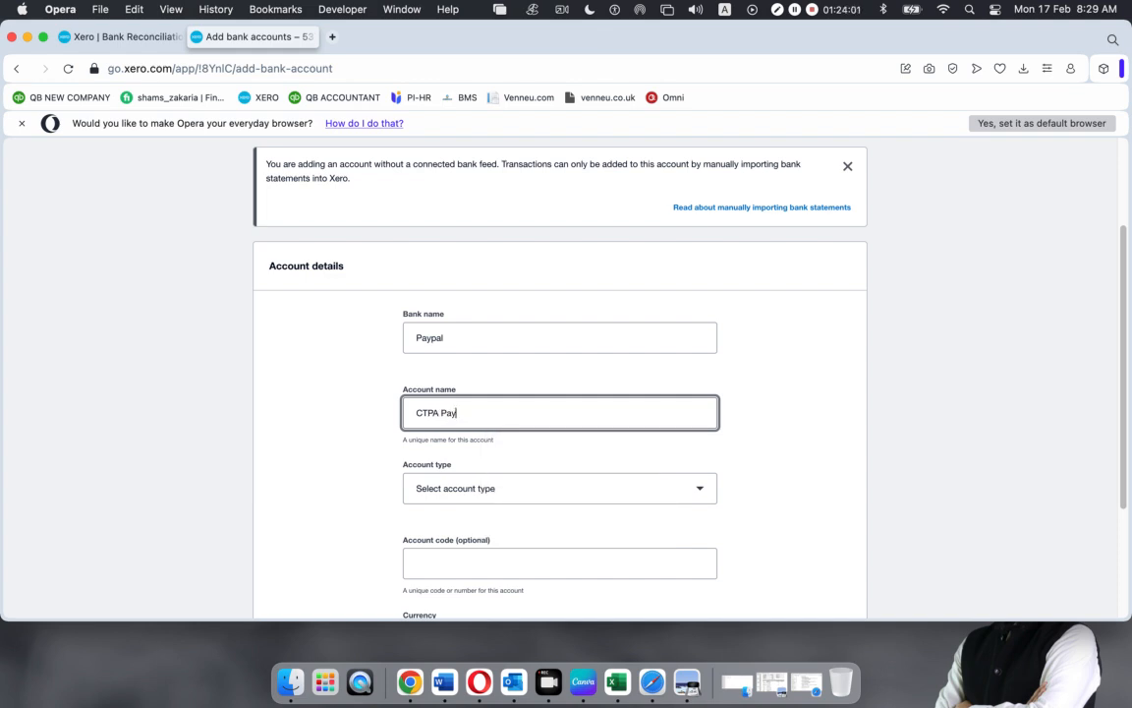
type("pal")
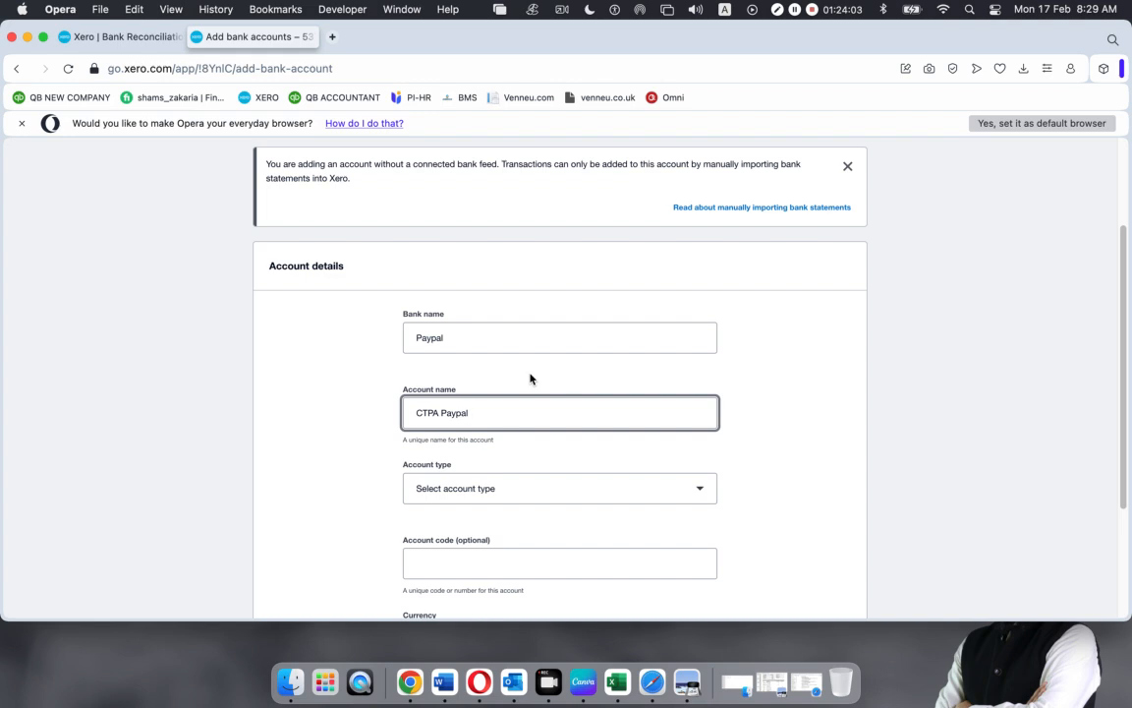
type(" 9876")
Set account type Other, account number 9876 and code 103, then save the account
left_click(505, 491)
left_click(469, 568)
scroll(481, 545, "down", 5)
left_click(475, 313)
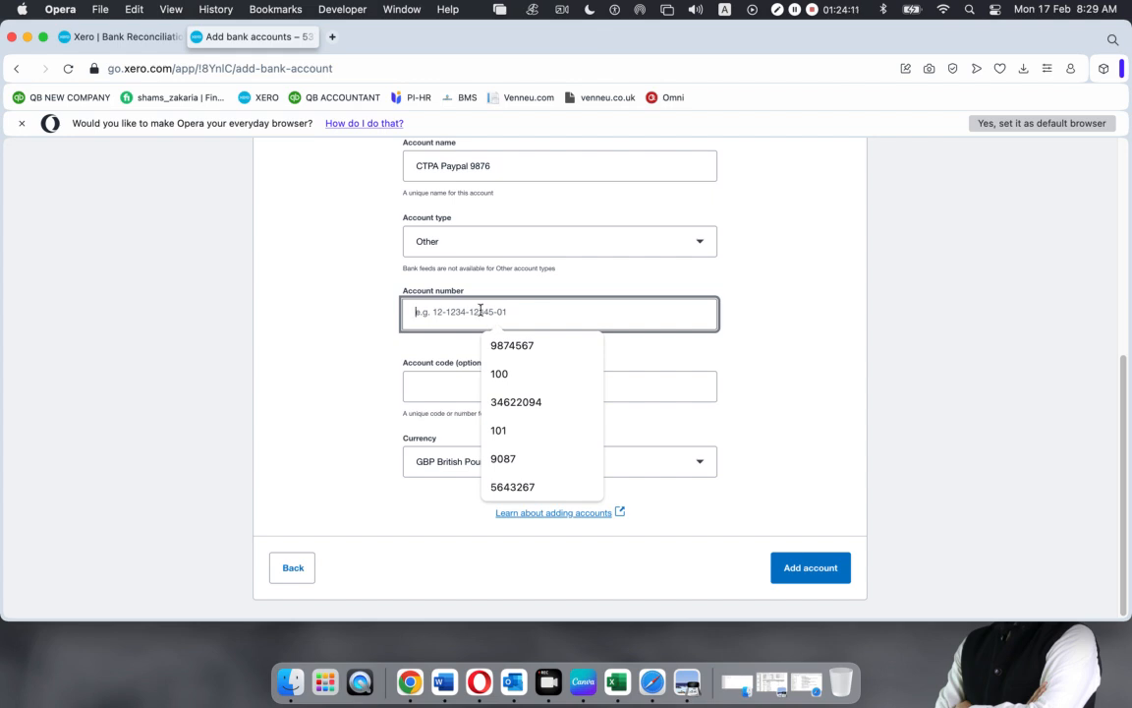
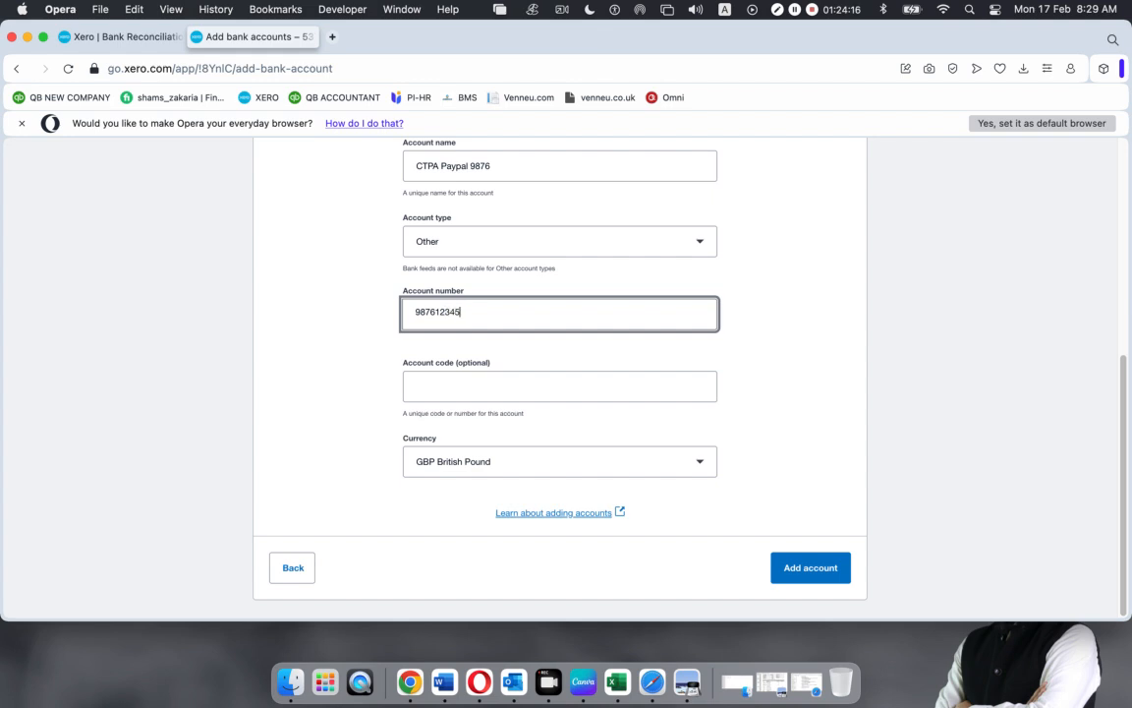
left_click(507, 391)
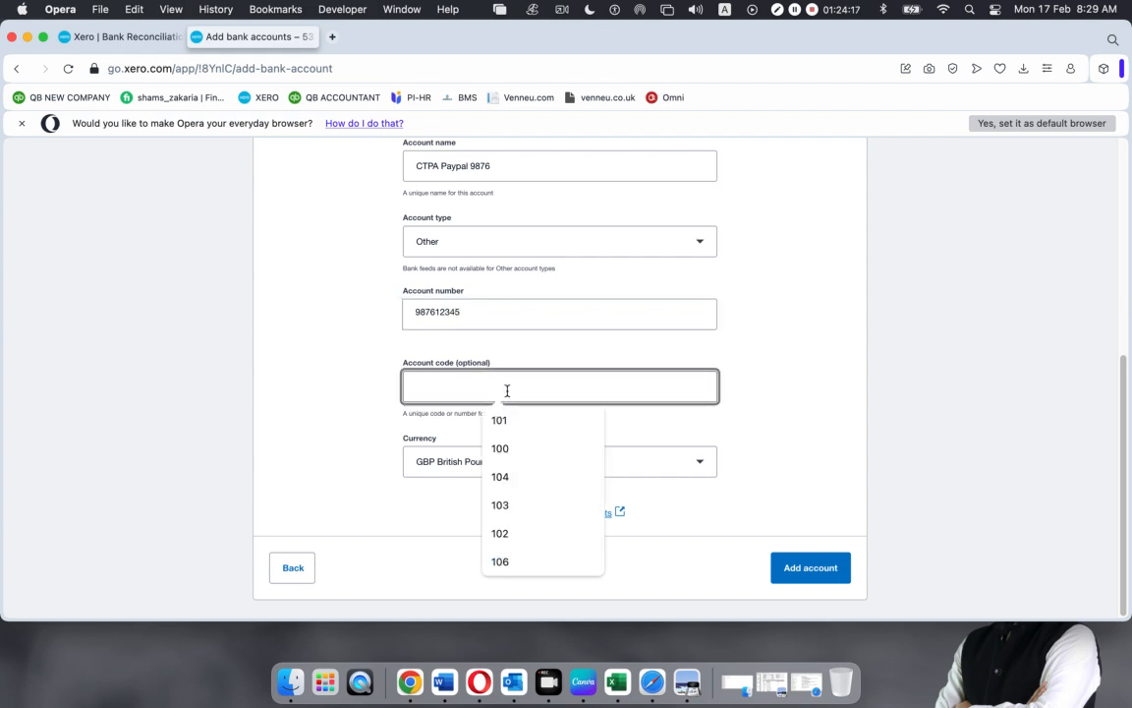
type("103")
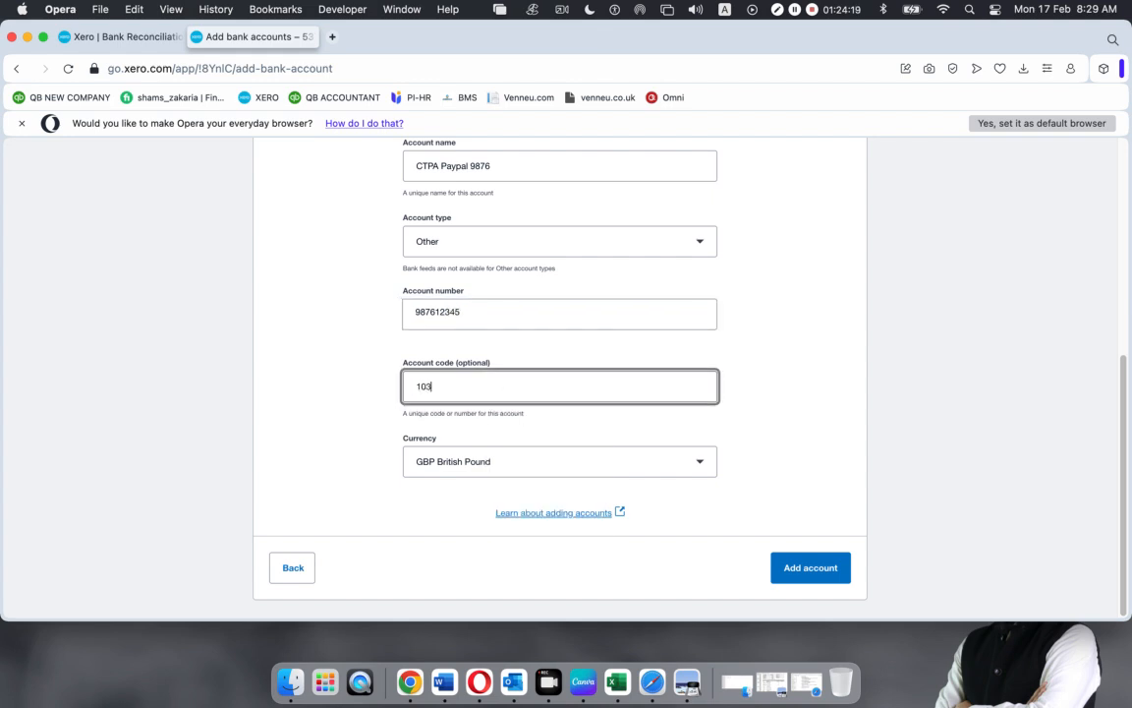
left_click(814, 571)
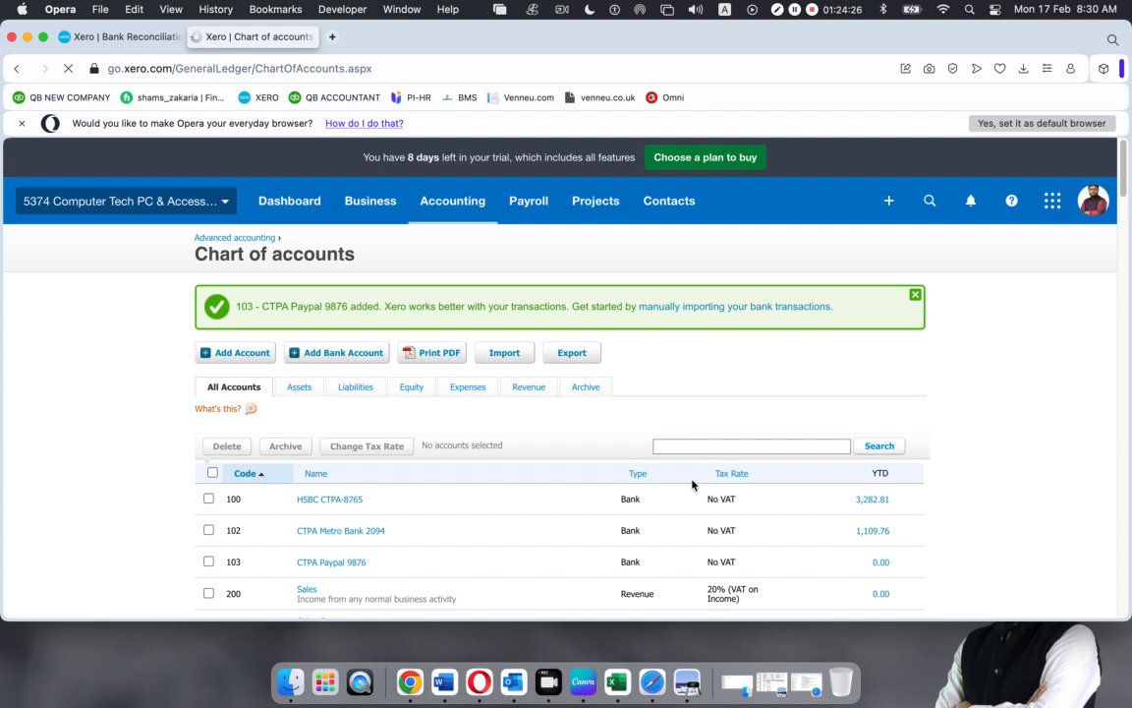
Reload the Metro Bank reconciliation page so it picks up the new Paypal account
left_click(127, 36)
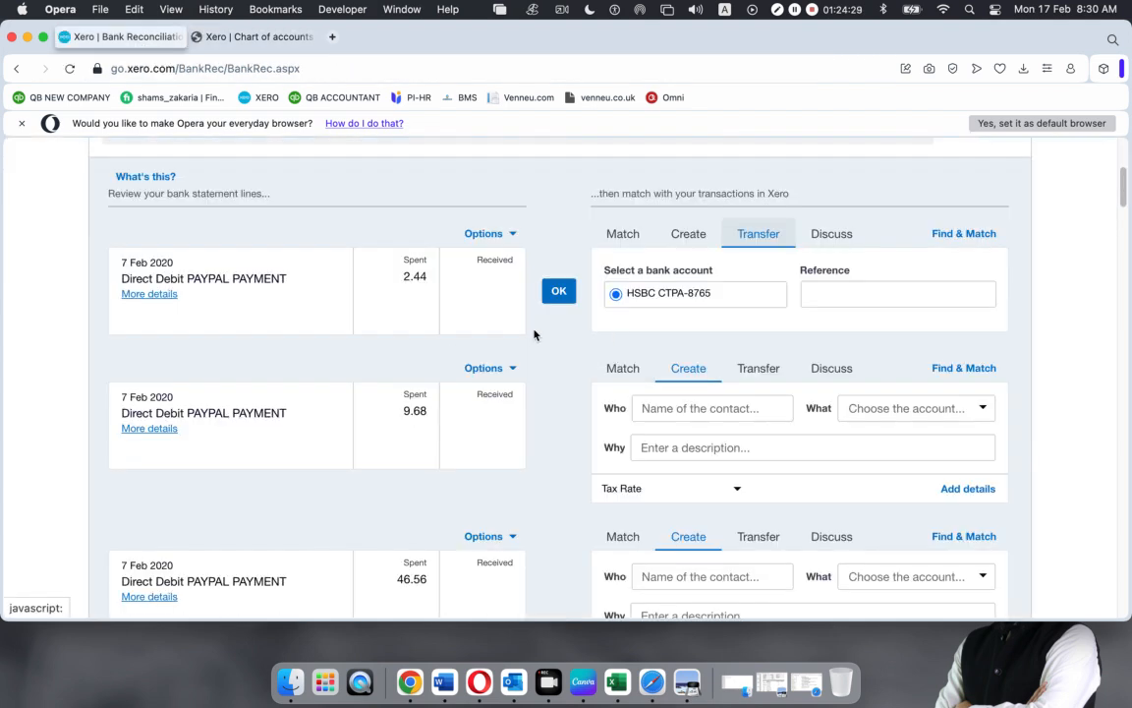
left_click(70, 68)
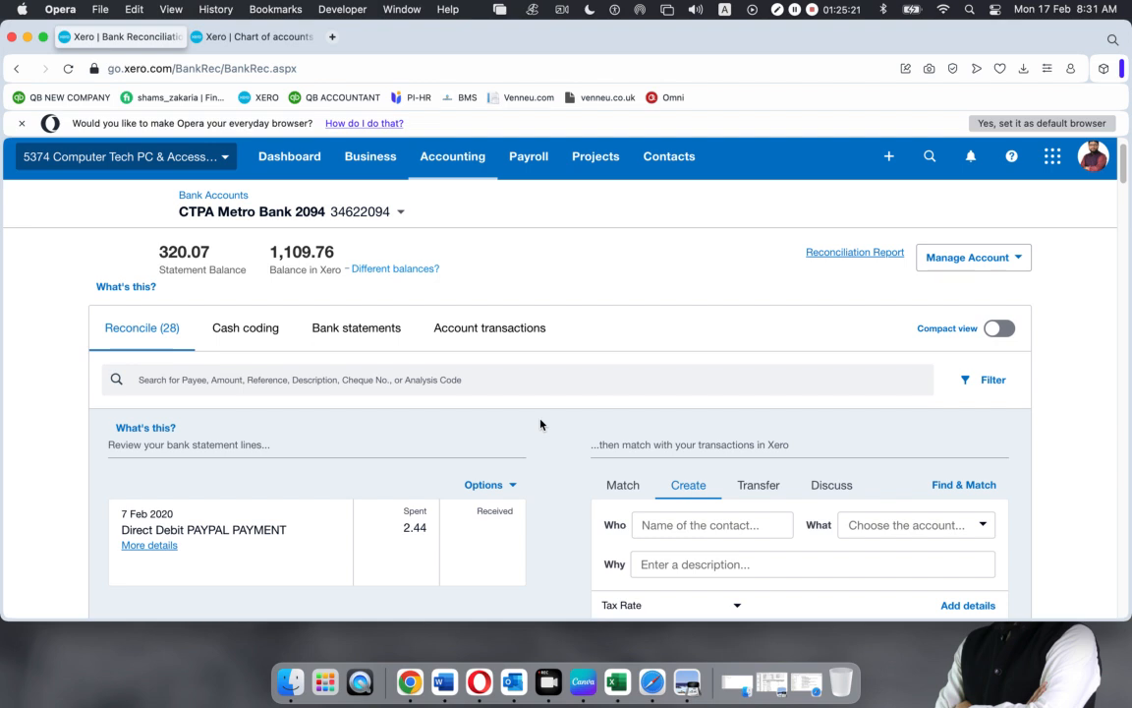
Reconcile the PAYPAL 2.44 line as a transfer to CTPA Paypal 9876
left_click(753, 489)
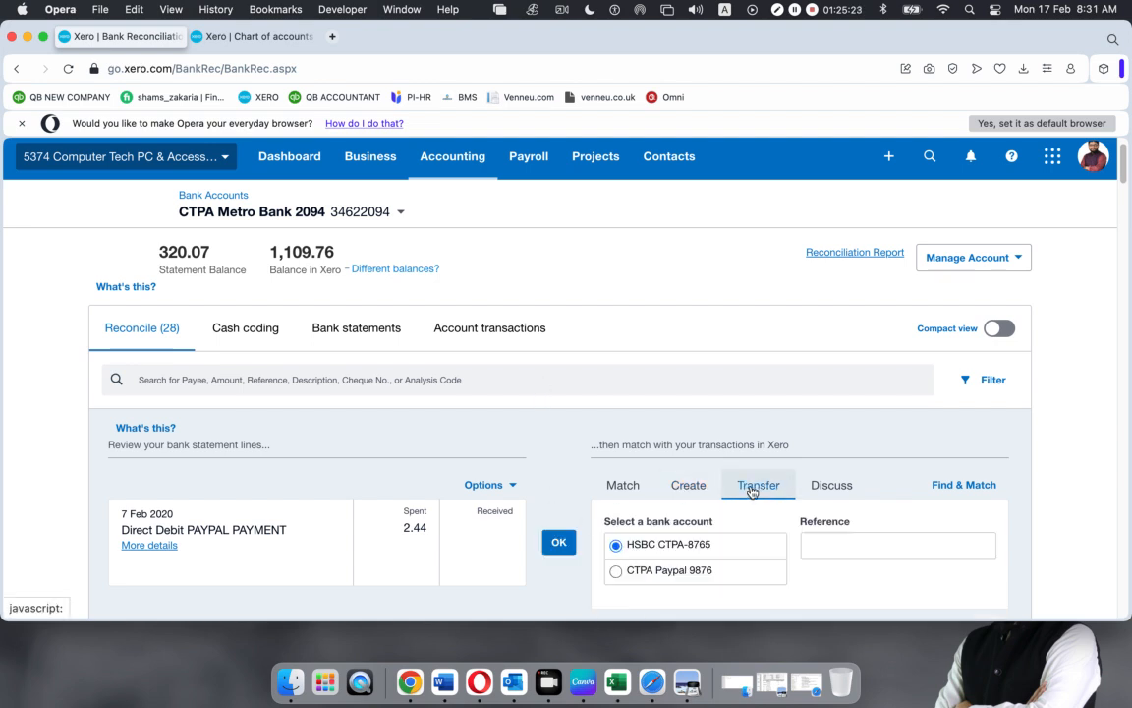
scroll(748, 505, "down", 1)
scroll(687, 538, "down", 1)
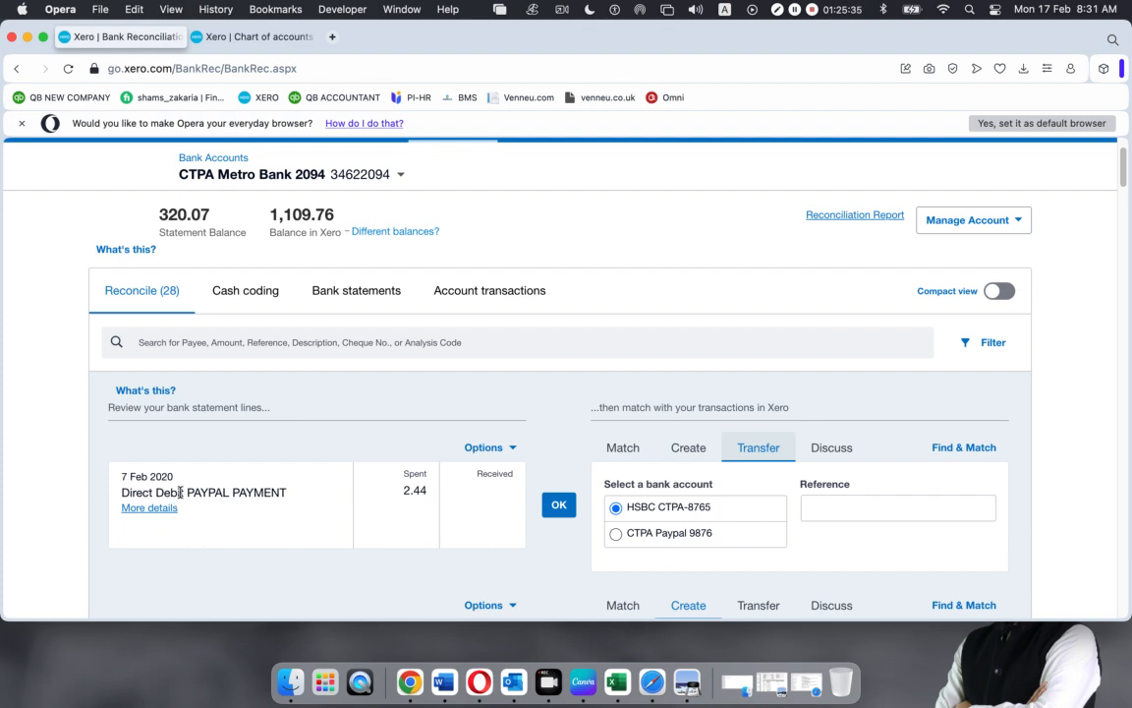
scroll(515, 479, "down", 1)
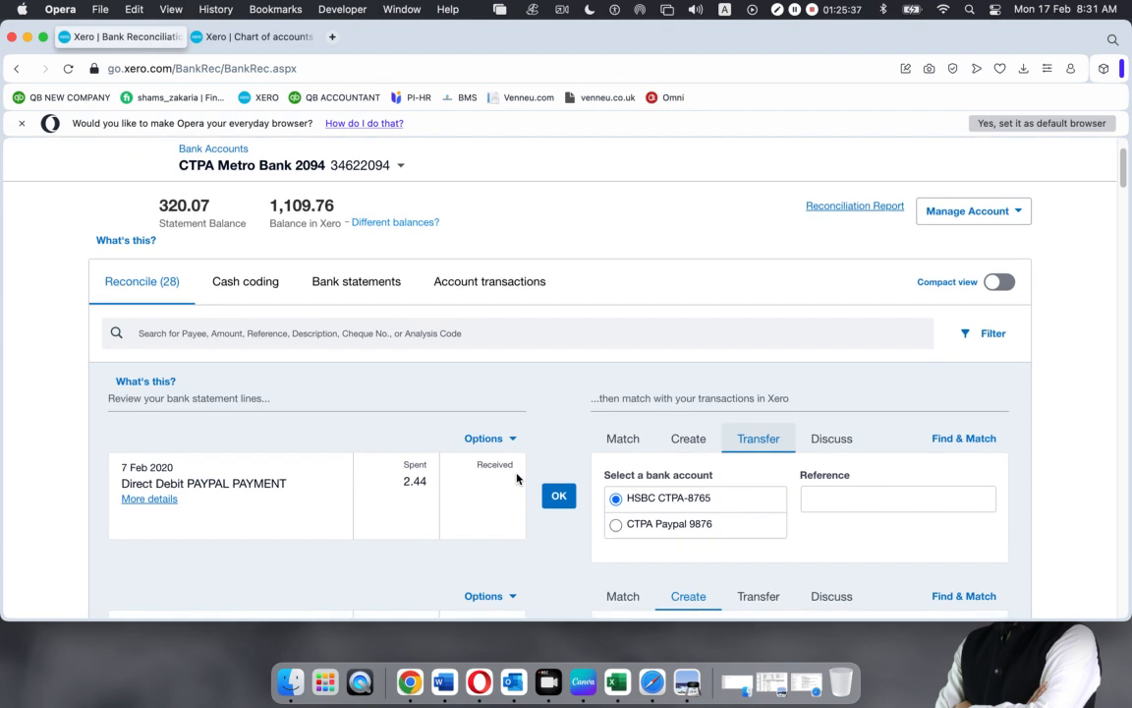
left_click(617, 527)
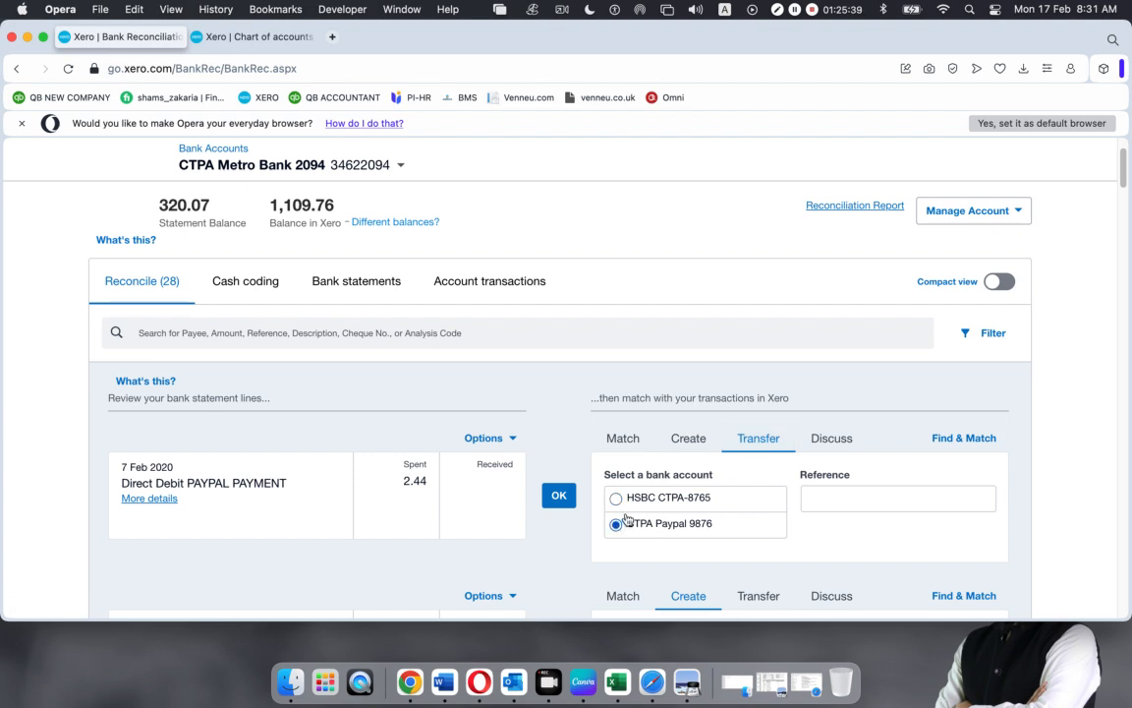
left_click(557, 495)
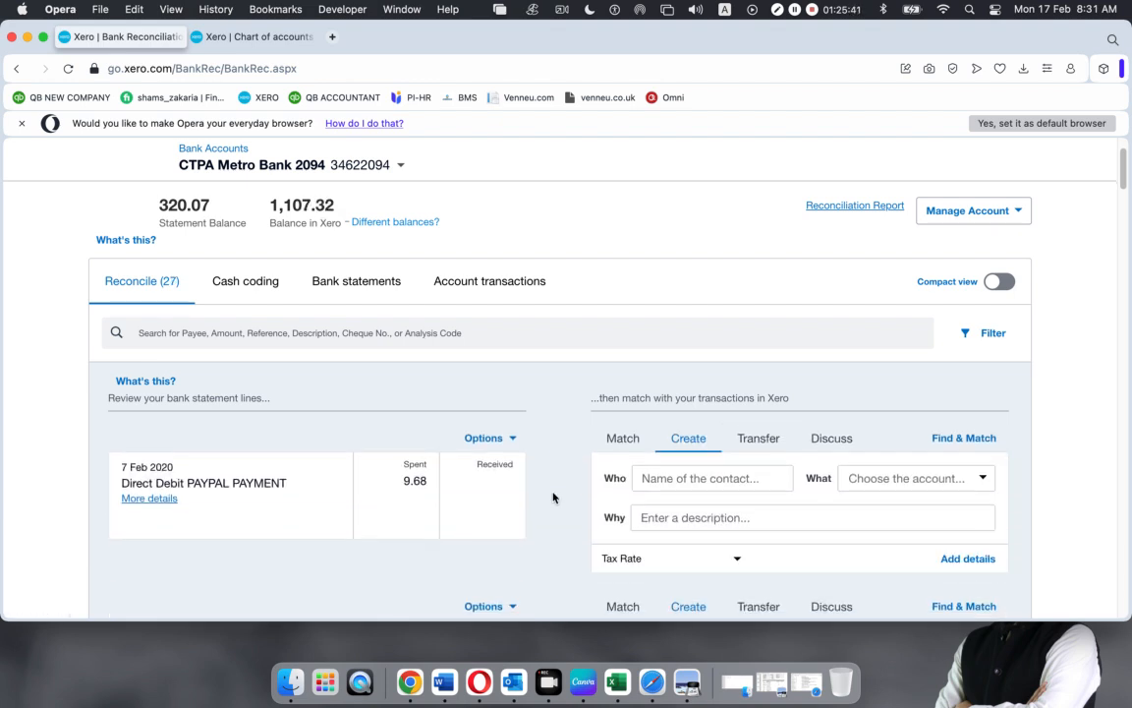
Review the remaining Direct Debit PAYPAL PAYMENT lines set as transfers to CTPA Paypal 9876
scroll(509, 489, "down", 1)
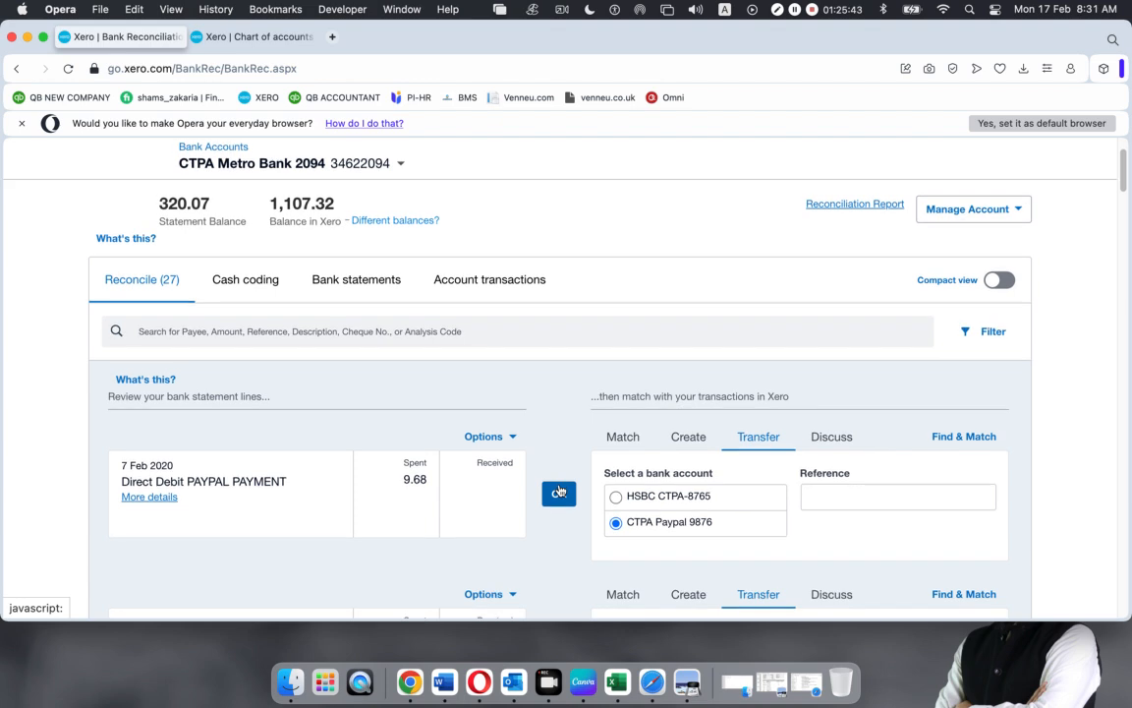
left_click_drag(121, 449, 272, 449)
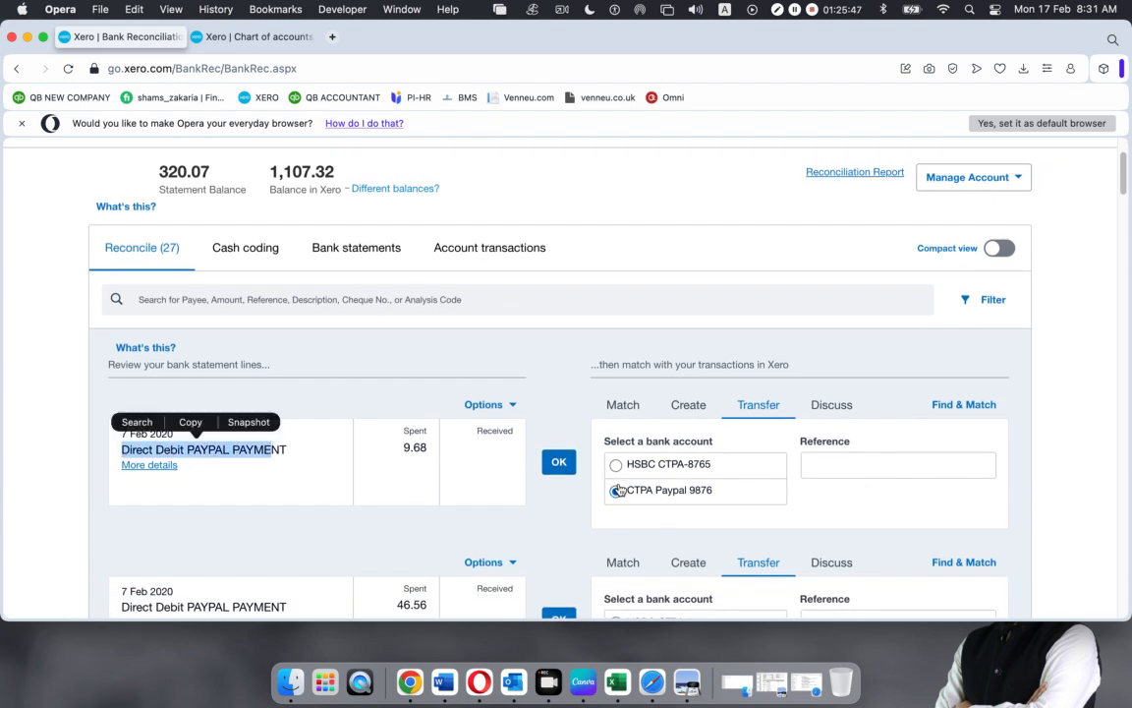
left_click(494, 464)
scroll(622, 456, "down", 8)
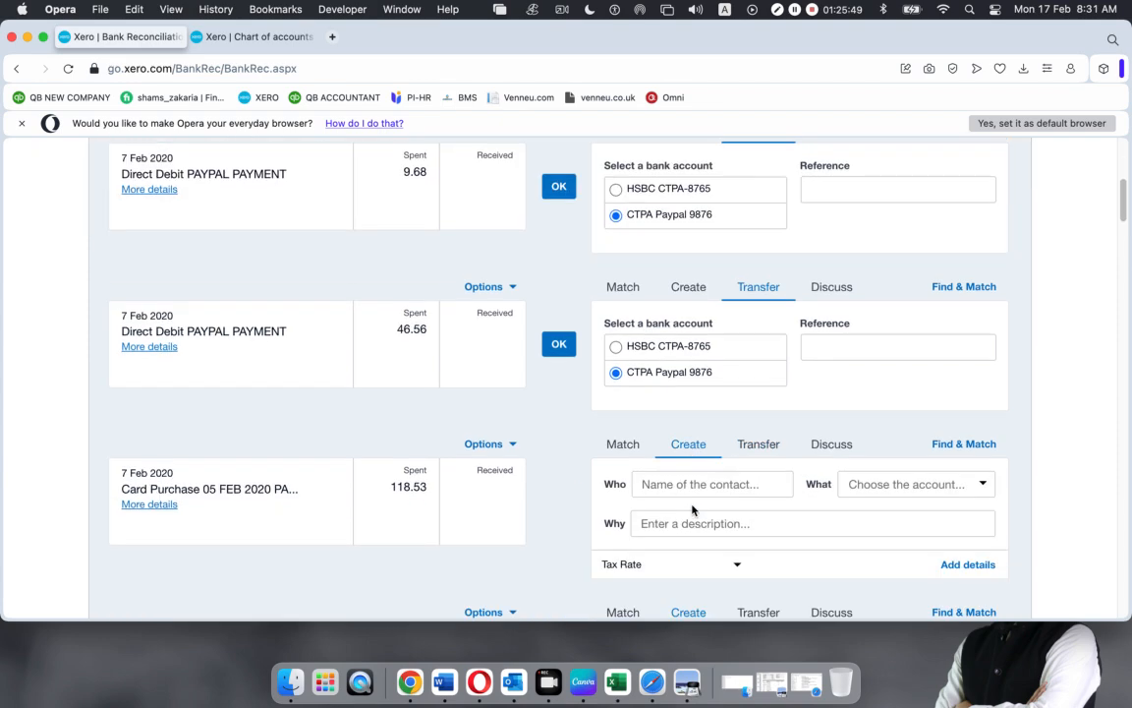
scroll(598, 353, "up", 3)
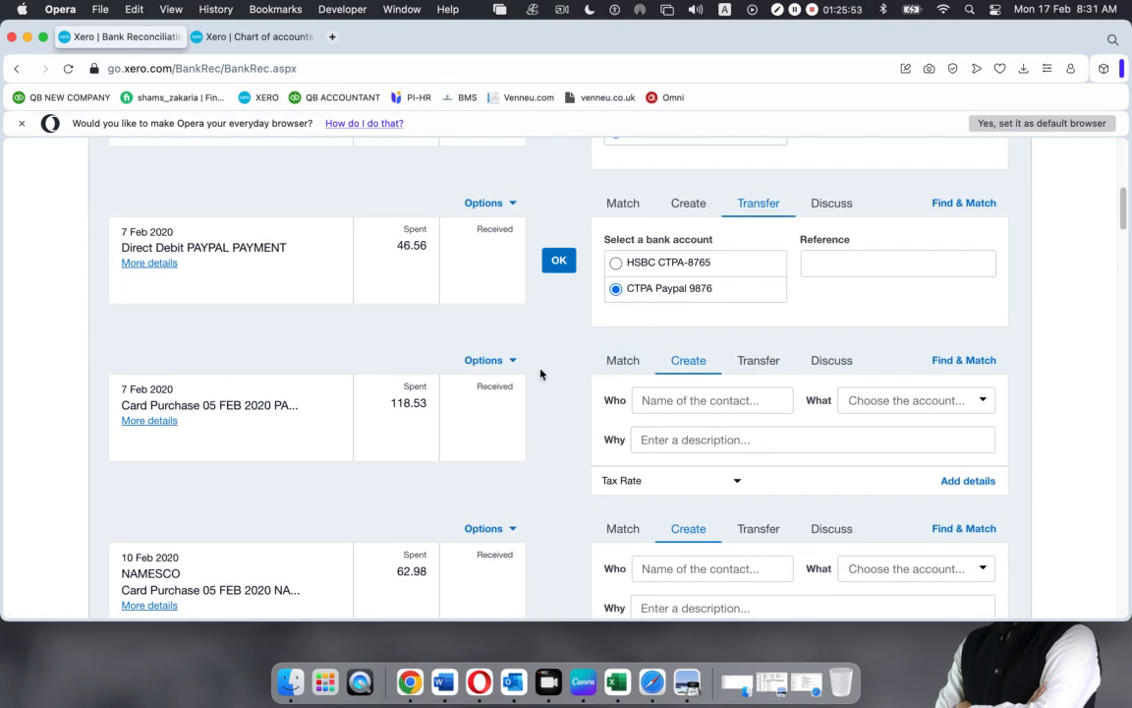
scroll(540, 373, "down", 8)
scroll(541, 407, "down", 2)
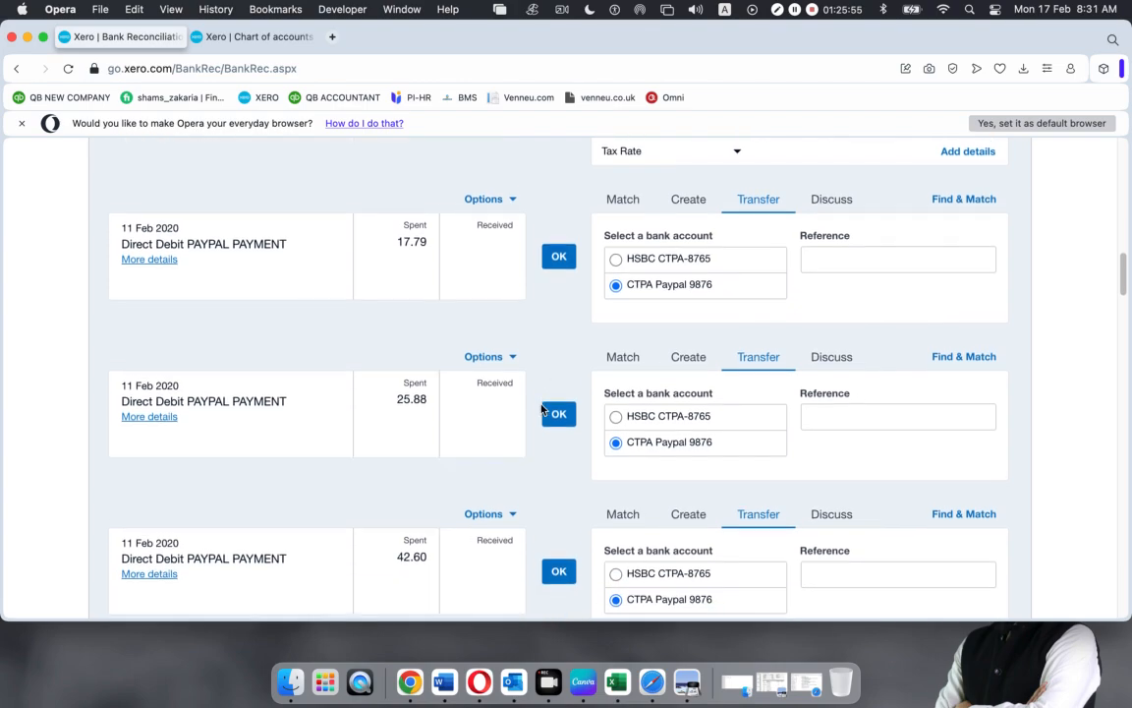
scroll(541, 408, "down", 15)
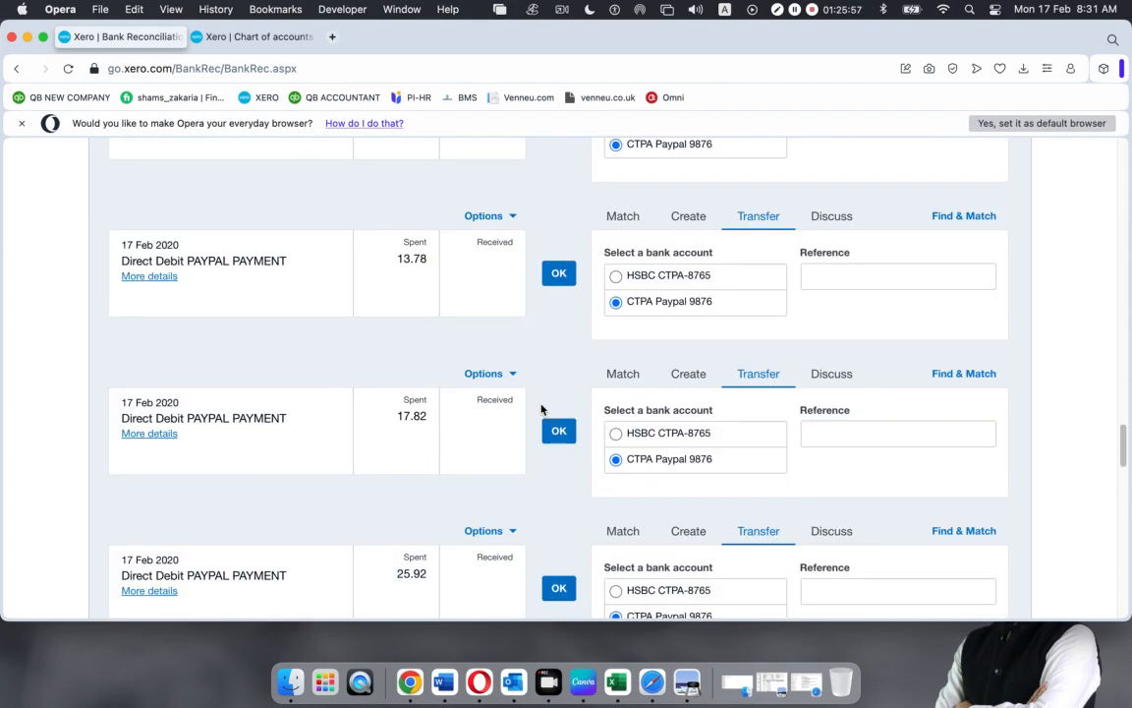
scroll(546, 428, "up", 20)
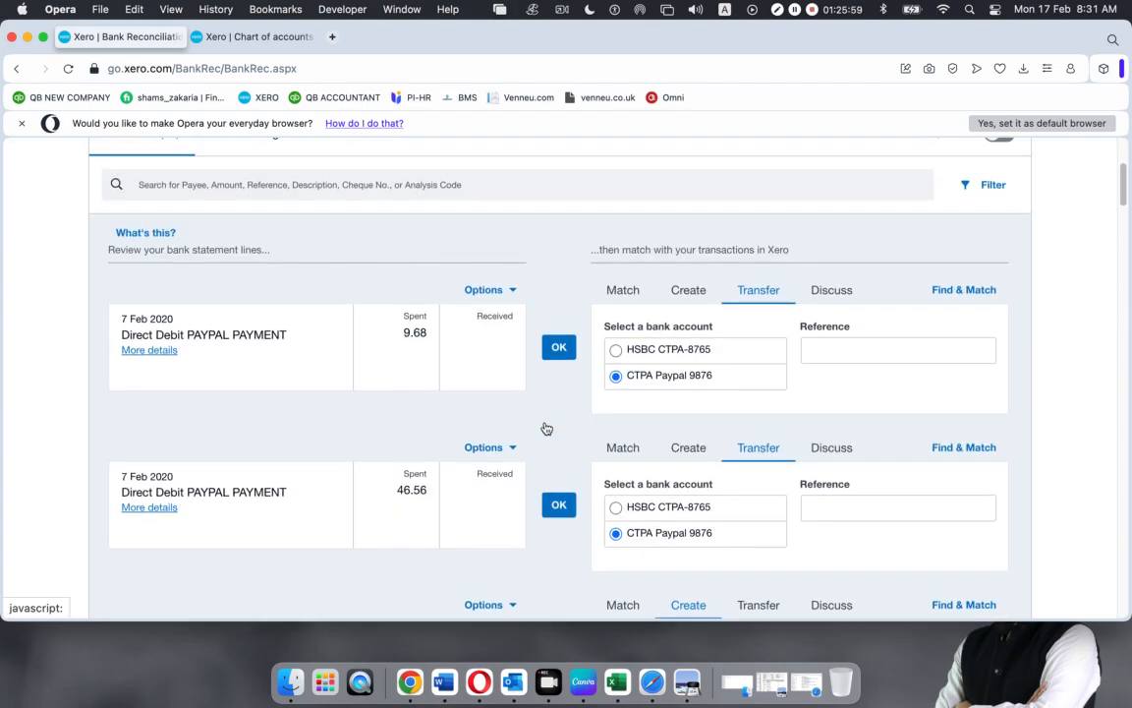
scroll(547, 428, "up", 1)
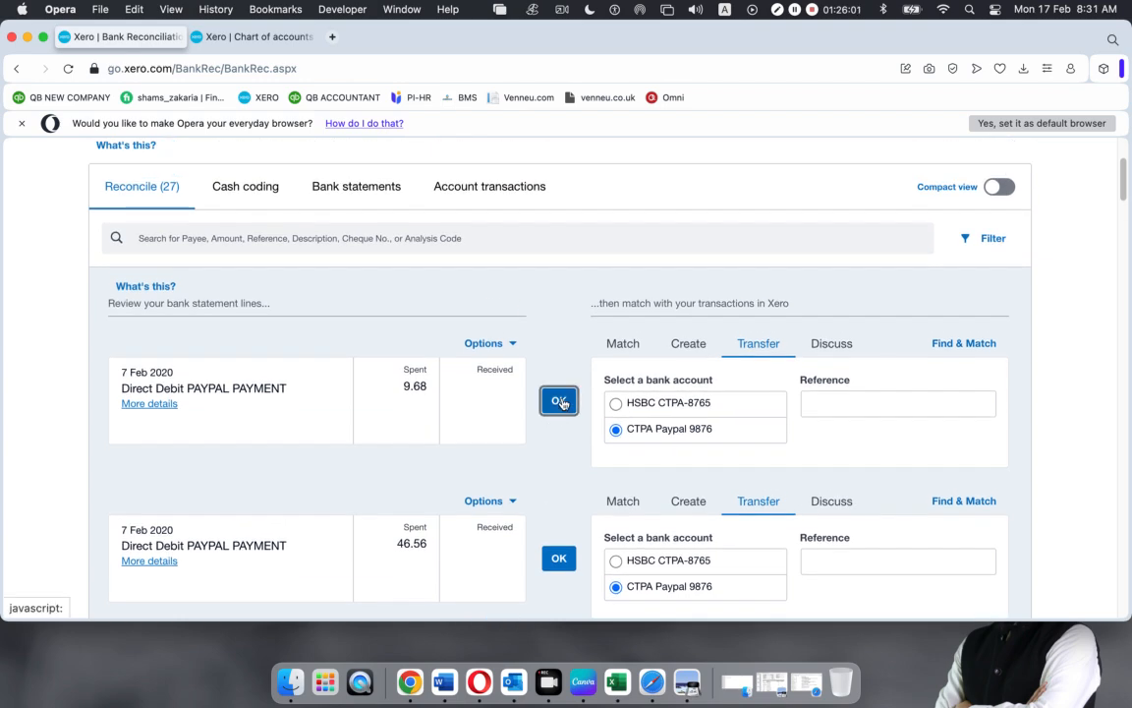
Reconcile PAYPAL transfers 9.68, 46.56, 17.79, 25.88, 42.60, 26.03 and the 12 Feb 900.00 receipt
left_click(561, 400)
left_click(559, 401)
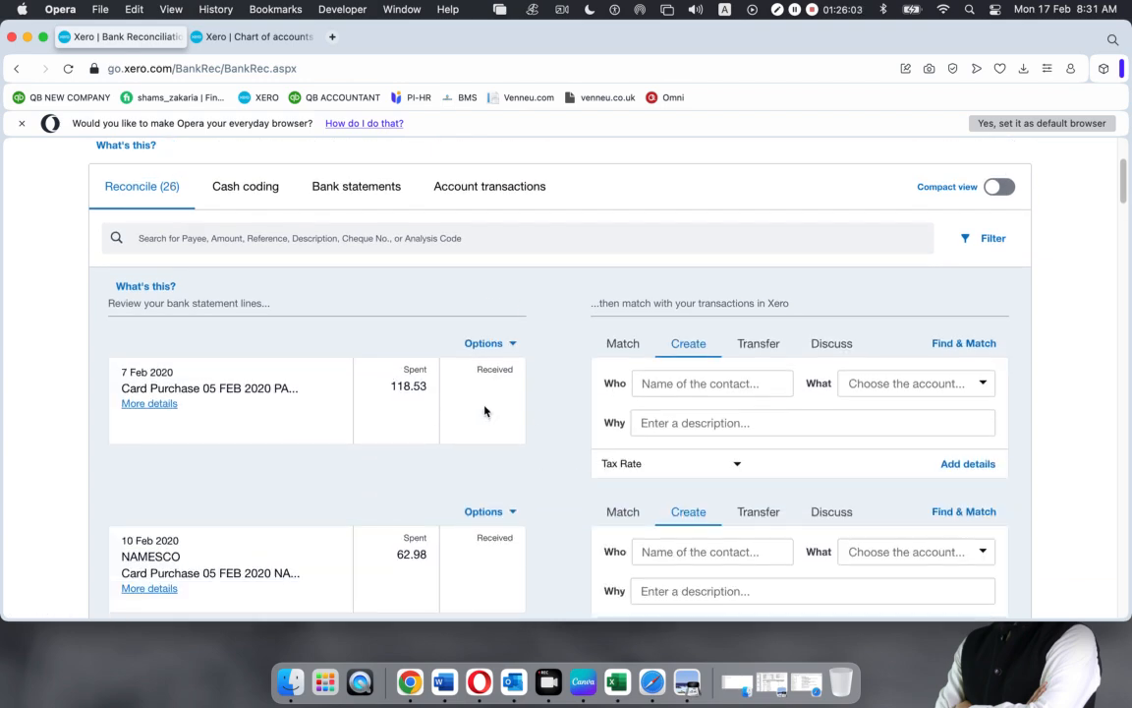
scroll(540, 461, "up", 3)
scroll(541, 461, "down", 10)
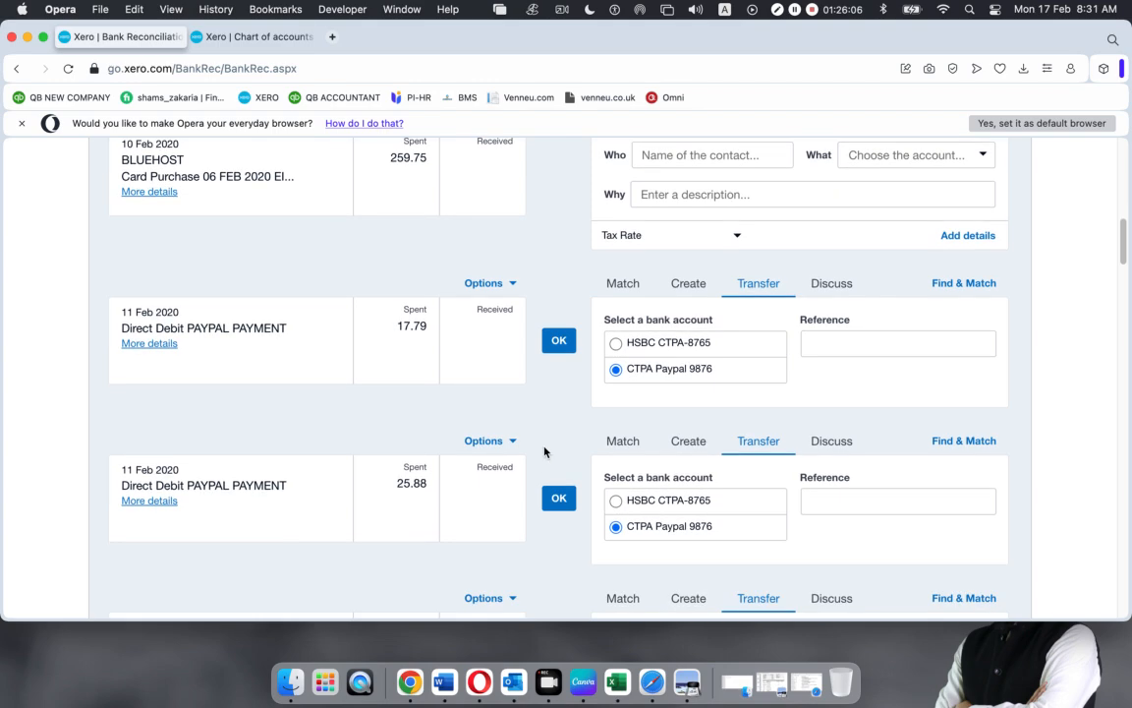
left_click(558, 340)
left_click(558, 344)
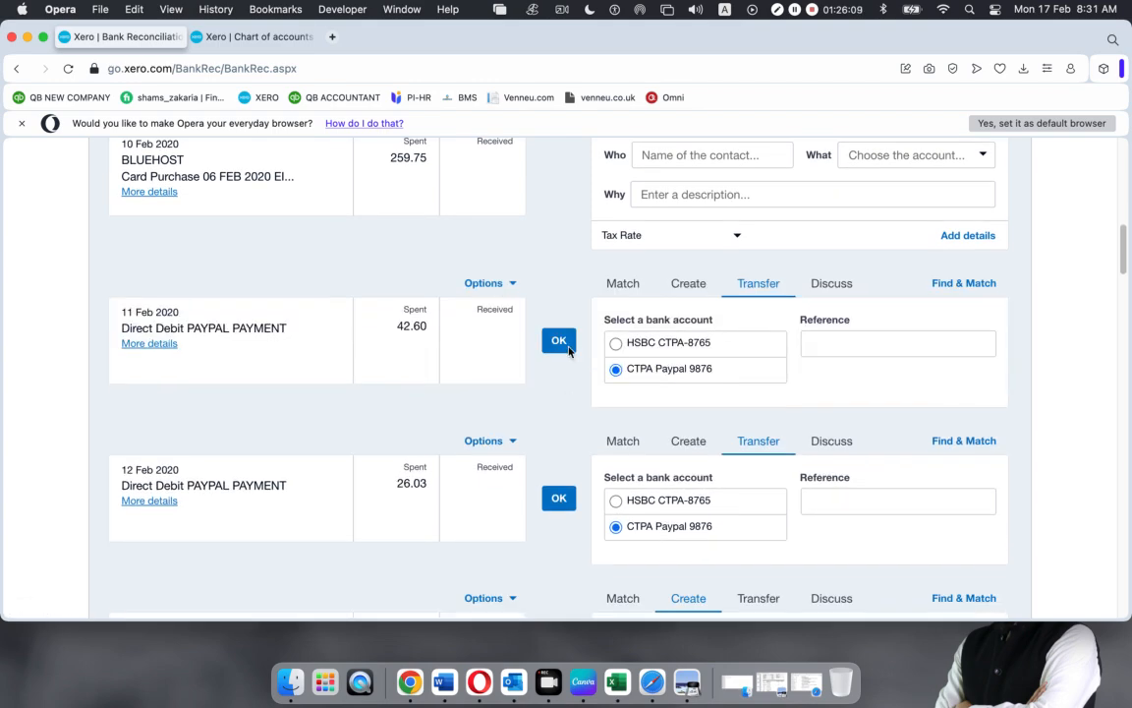
left_click(560, 341)
left_click(559, 340)
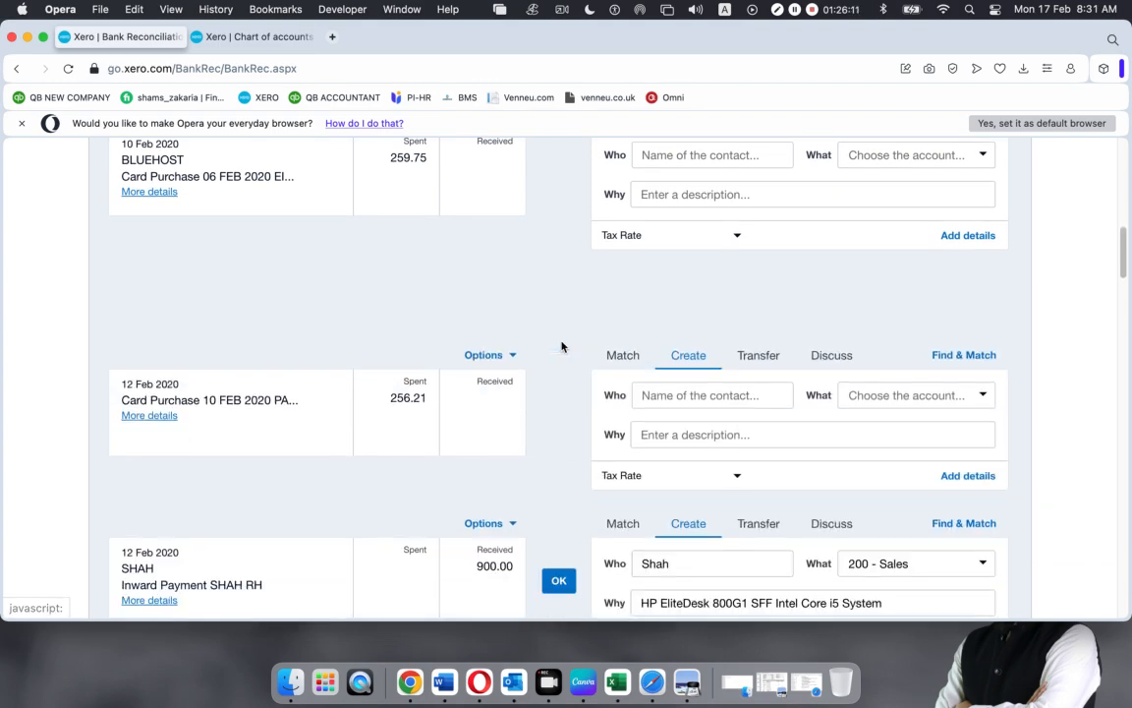
left_click(559, 508)
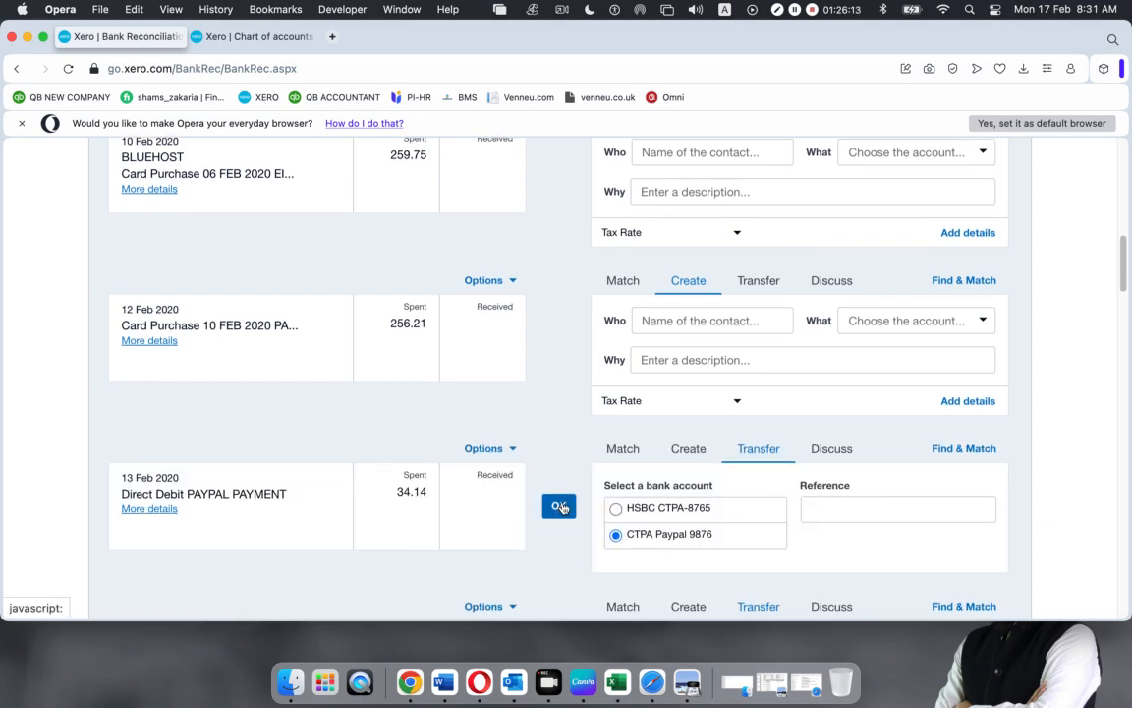
Reconcile PAYPAL transfers 34.14, 170.80, 85.35, 9.72, 13.78, 17.82, 25.92, 38.29, 68.04 and 170.13
left_click(555, 501)
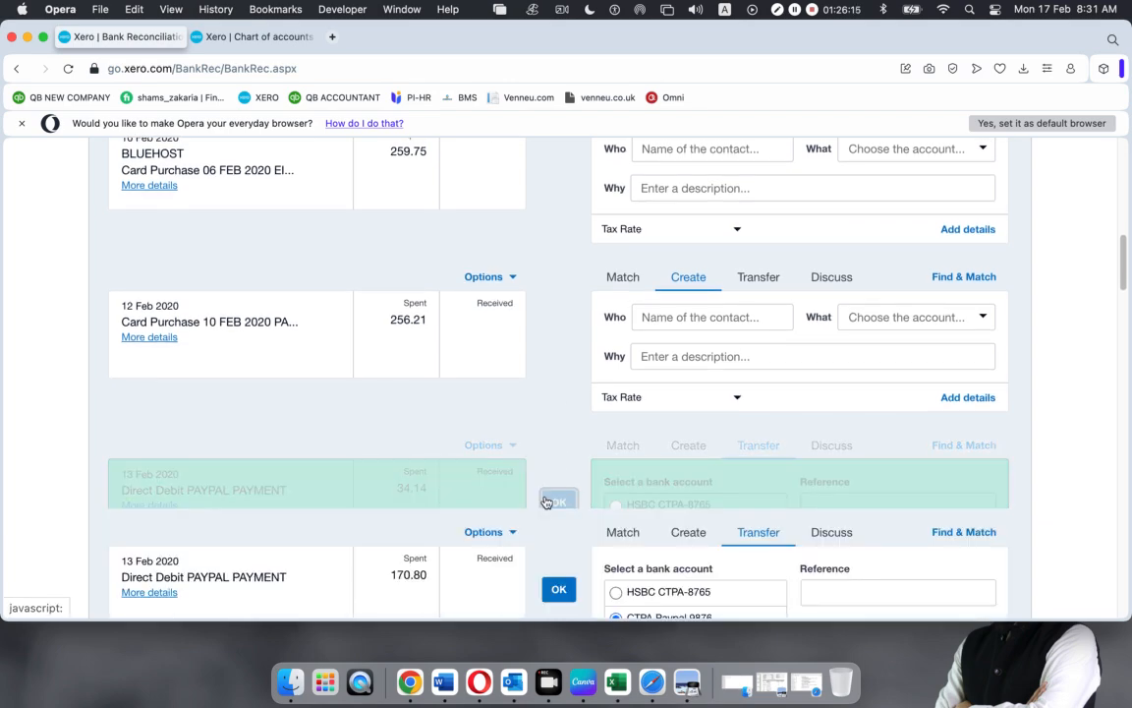
left_click(558, 458)
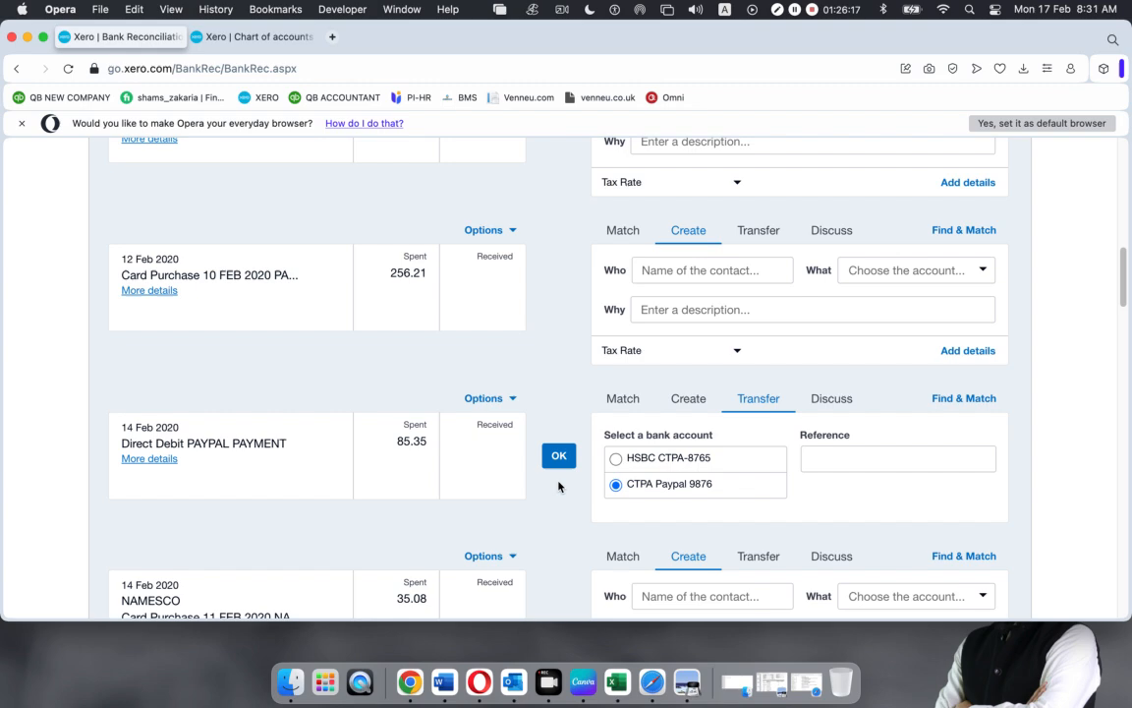
left_click(557, 458)
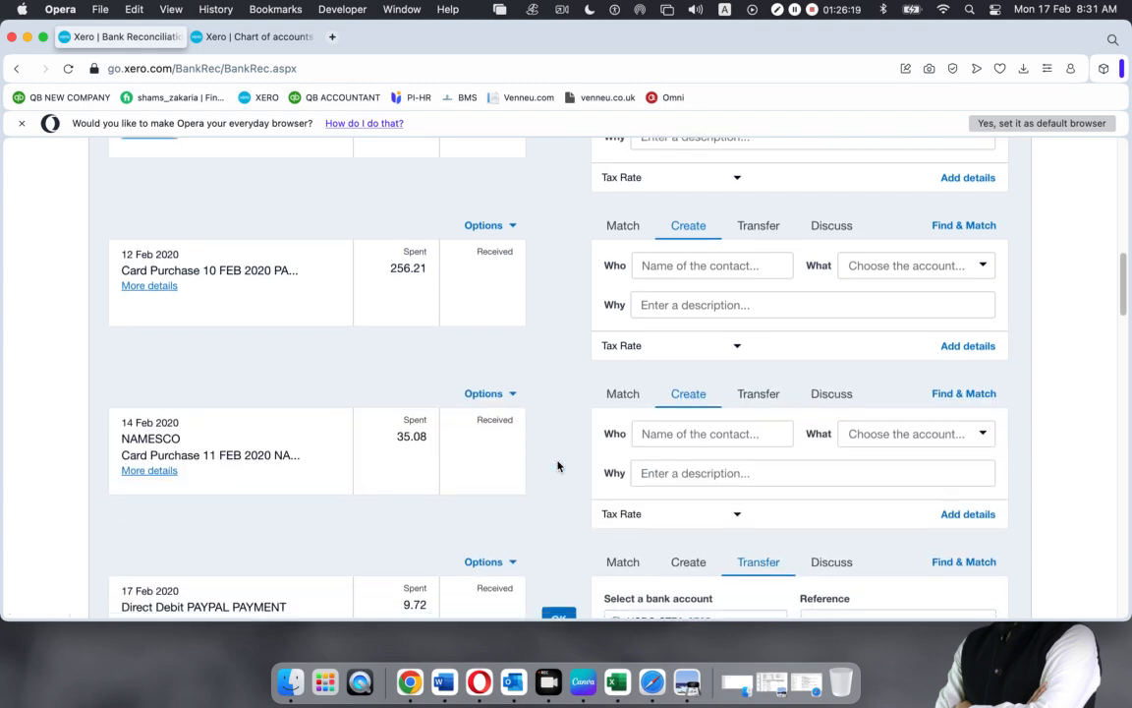
scroll(559, 462, "down", 3)
left_click(559, 403)
left_click(559, 404)
left_click(560, 405)
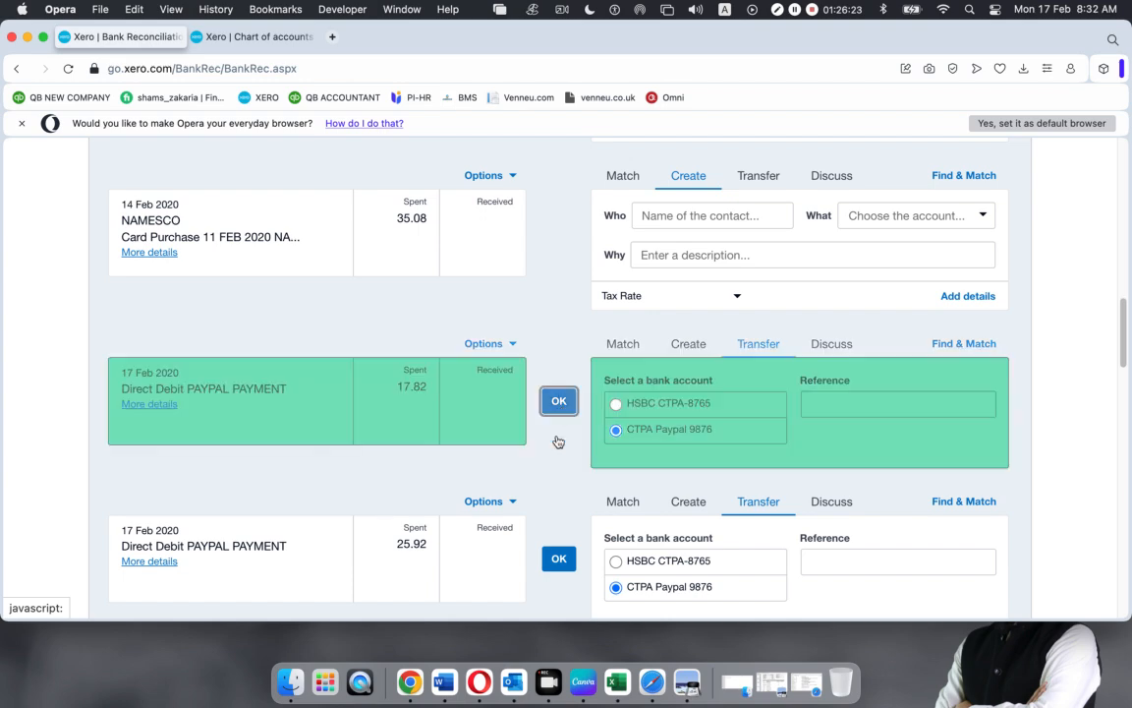
left_click(559, 401)
left_click(559, 401)
left_click(560, 401)
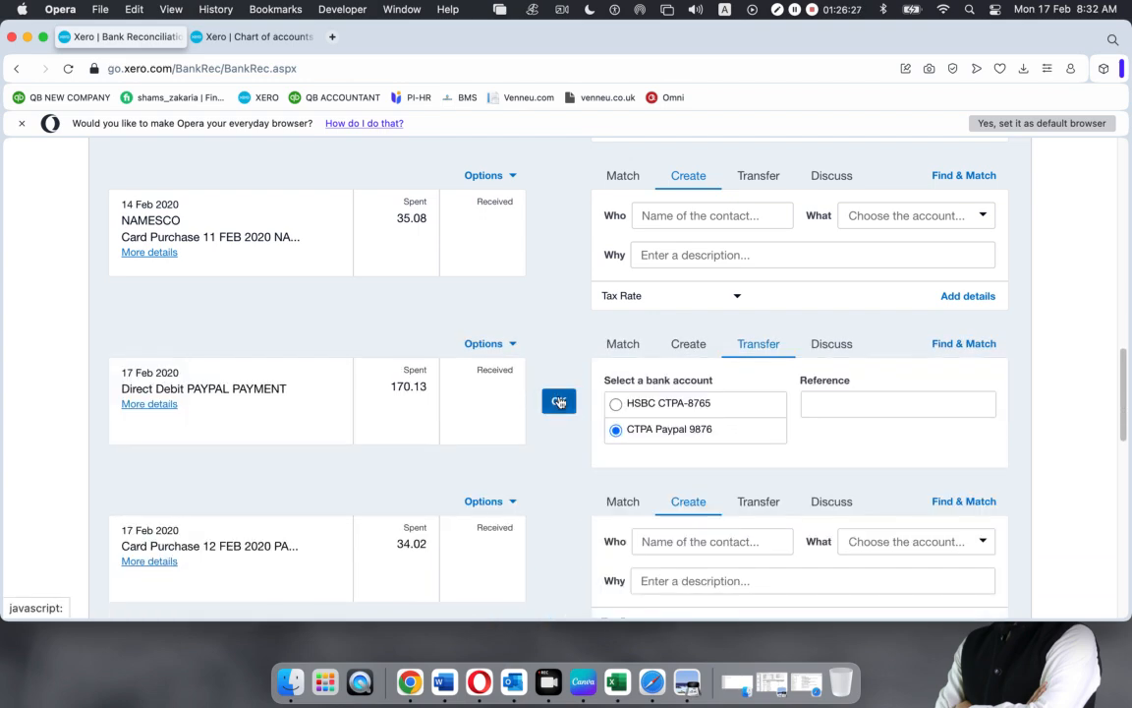
left_click(560, 401)
scroll(559, 401, "down", 7)
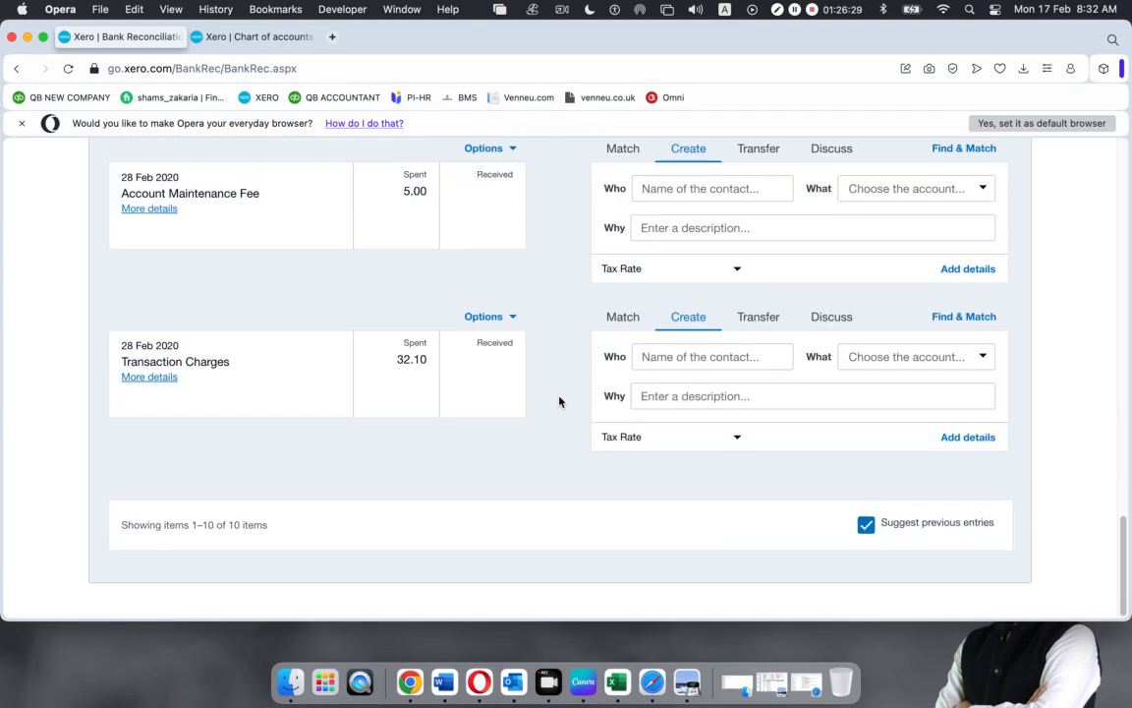
scroll(560, 401, "up", 5)
scroll(559, 401, "up", 8)
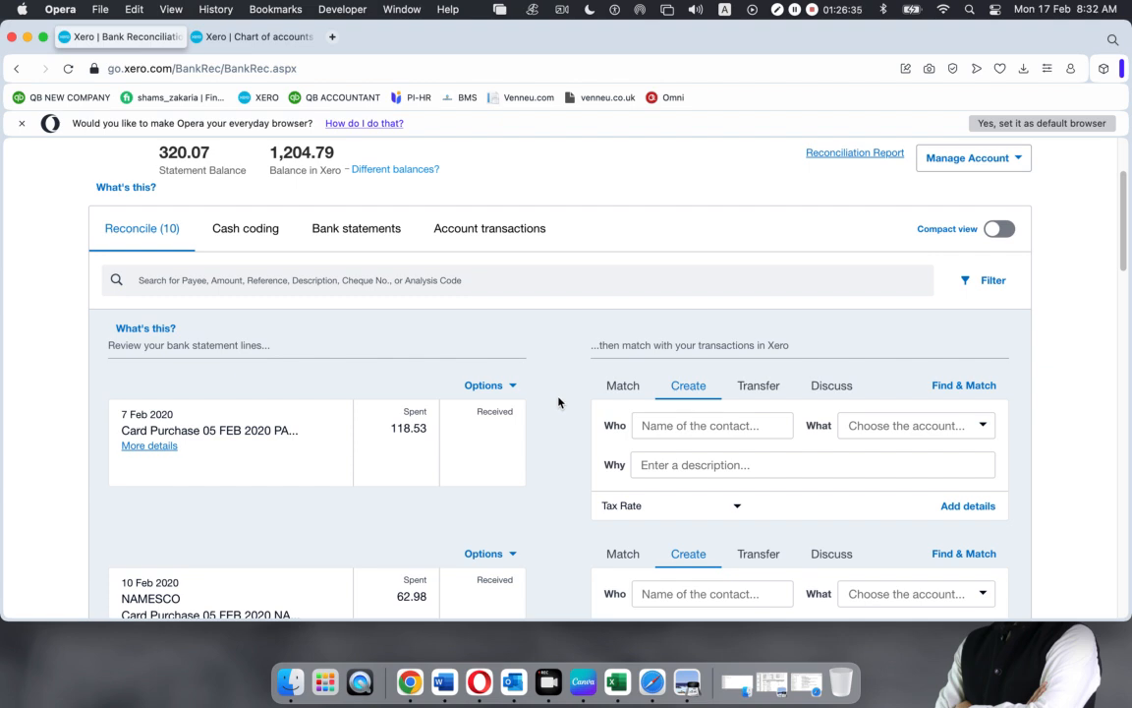
scroll(560, 401, "down", 1)
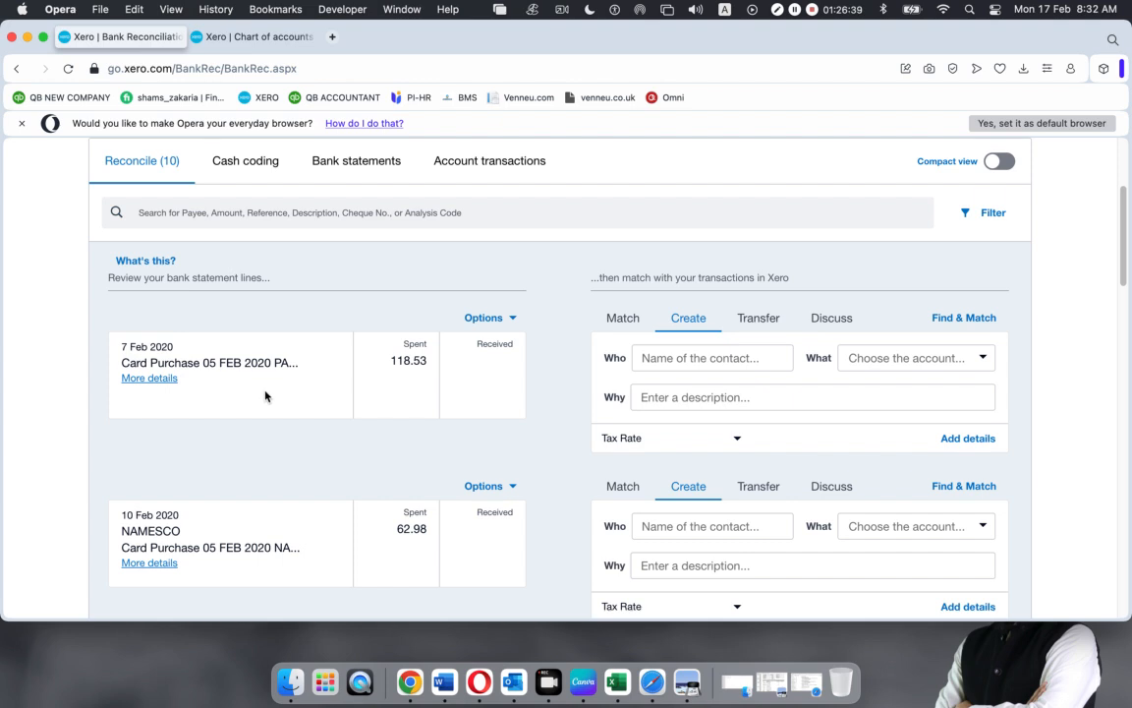
left_click(143, 379)
scroll(204, 493, "down", 1)
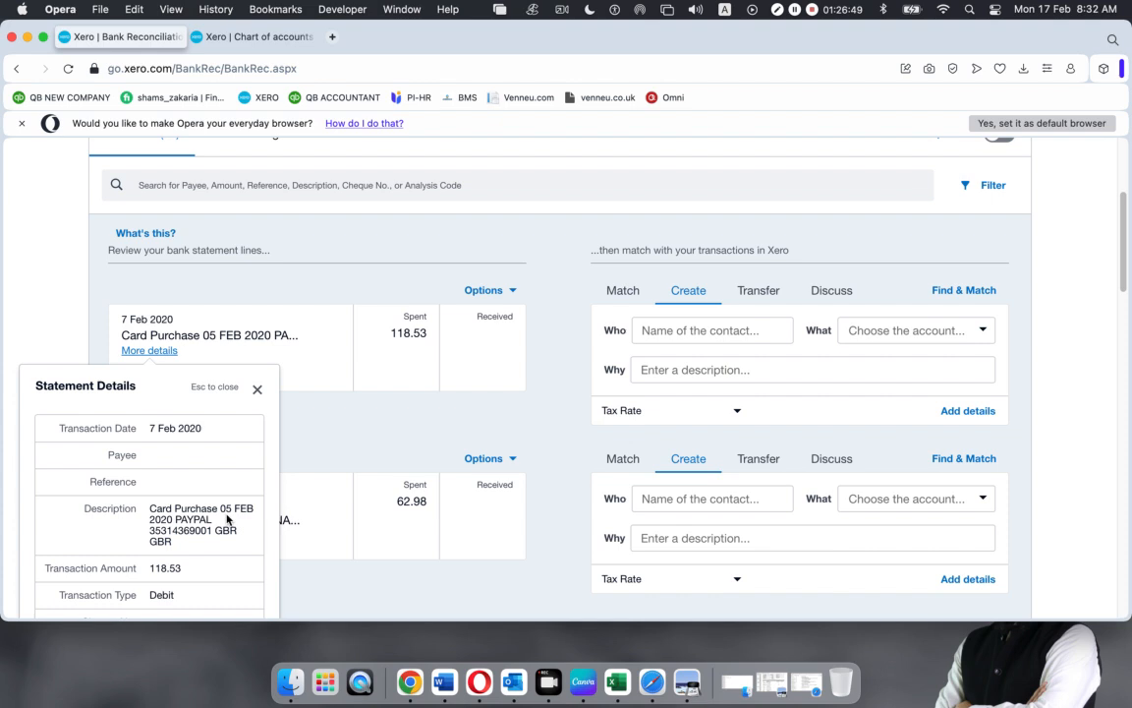
scroll(226, 516, "up", 5)
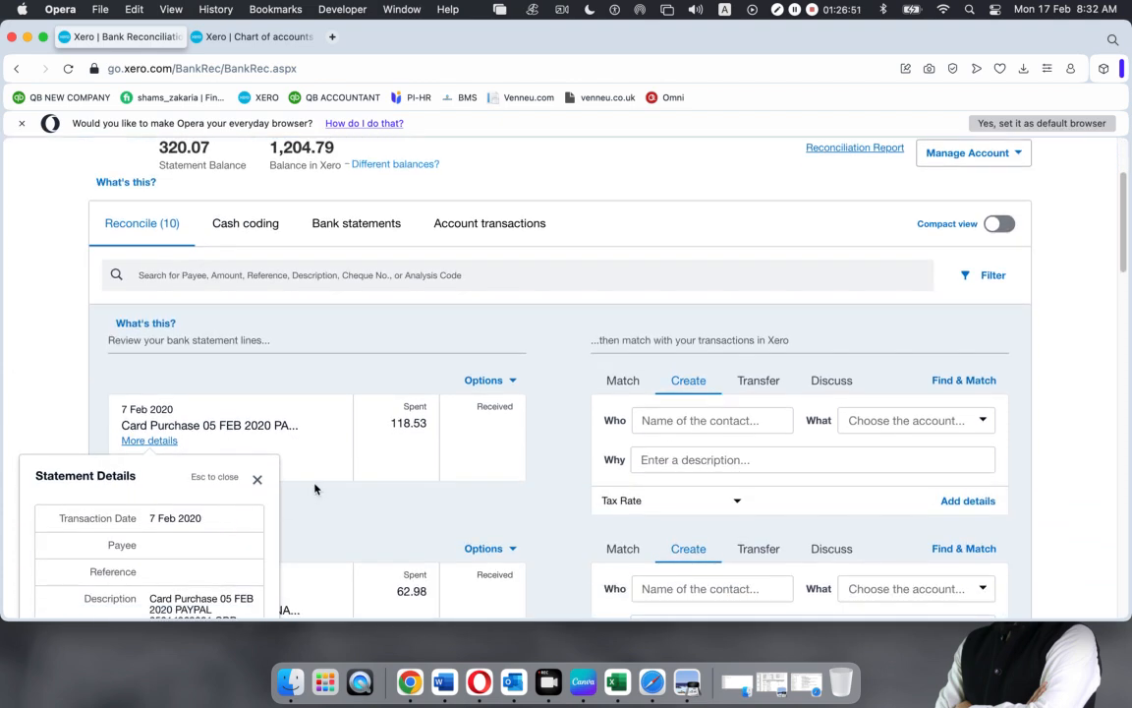
left_click(258, 480)
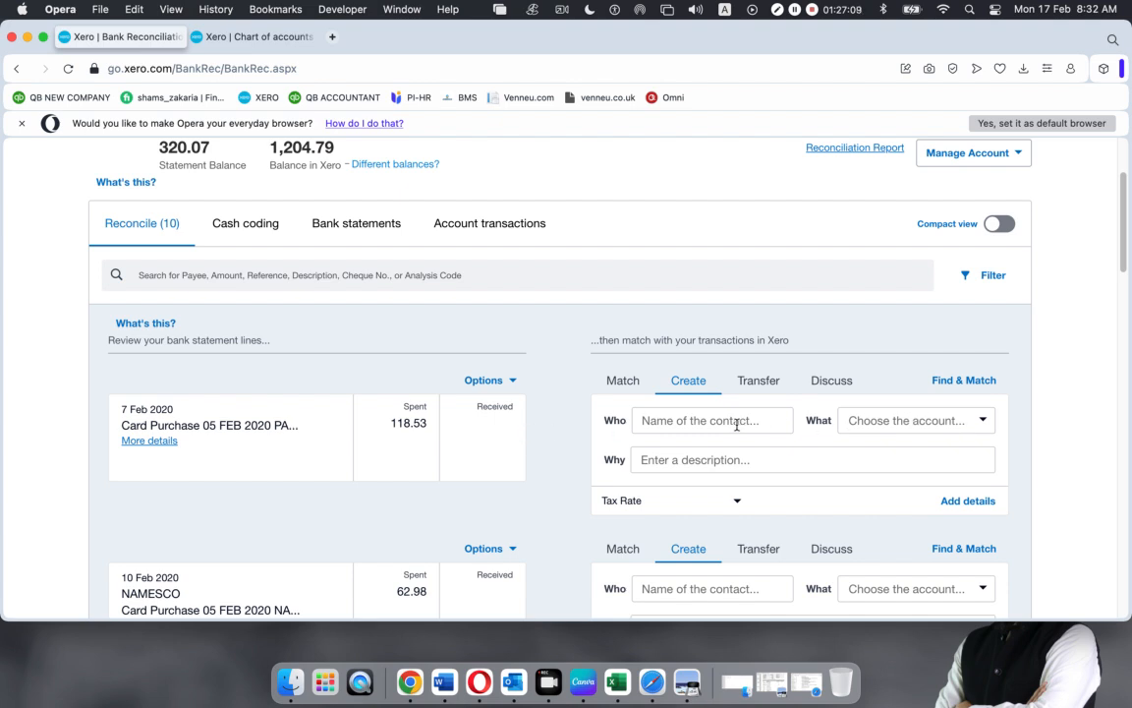
Code the 7 Feb 118.53 purchase to 420 Entertainment-100% business with the existing contact and reconcile it
left_click(965, 427)
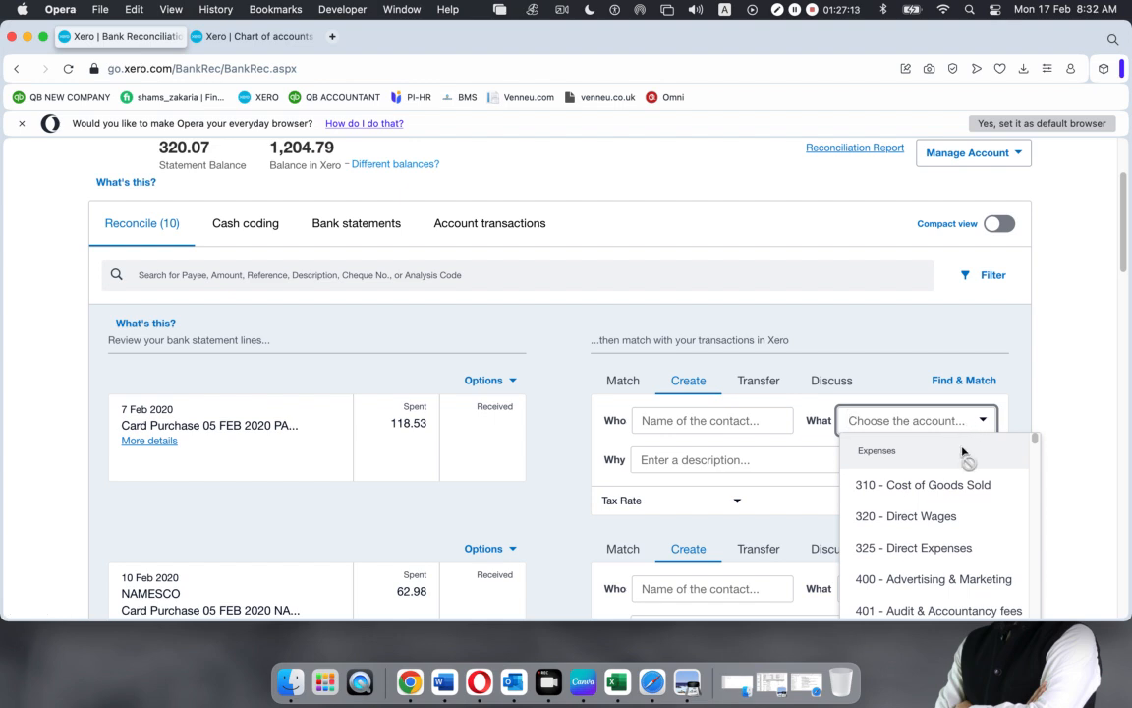
type("food")
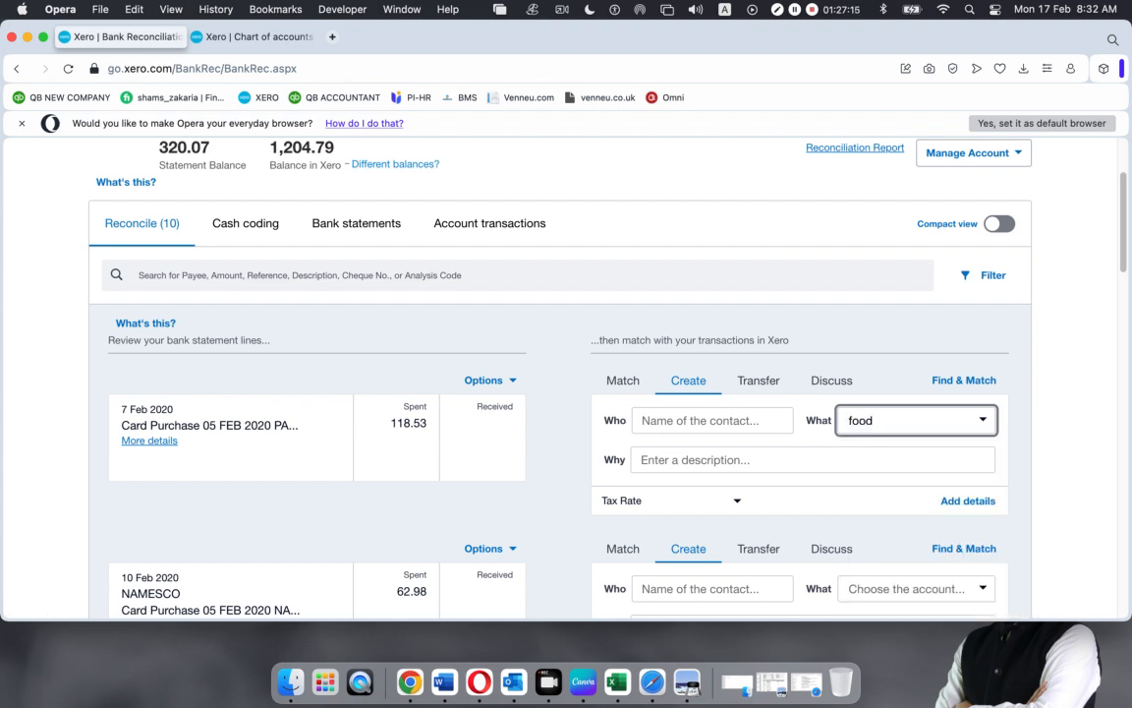
key("BackSpace")
key("BackSpace")
key("BackSpace")
key("BackSpace")
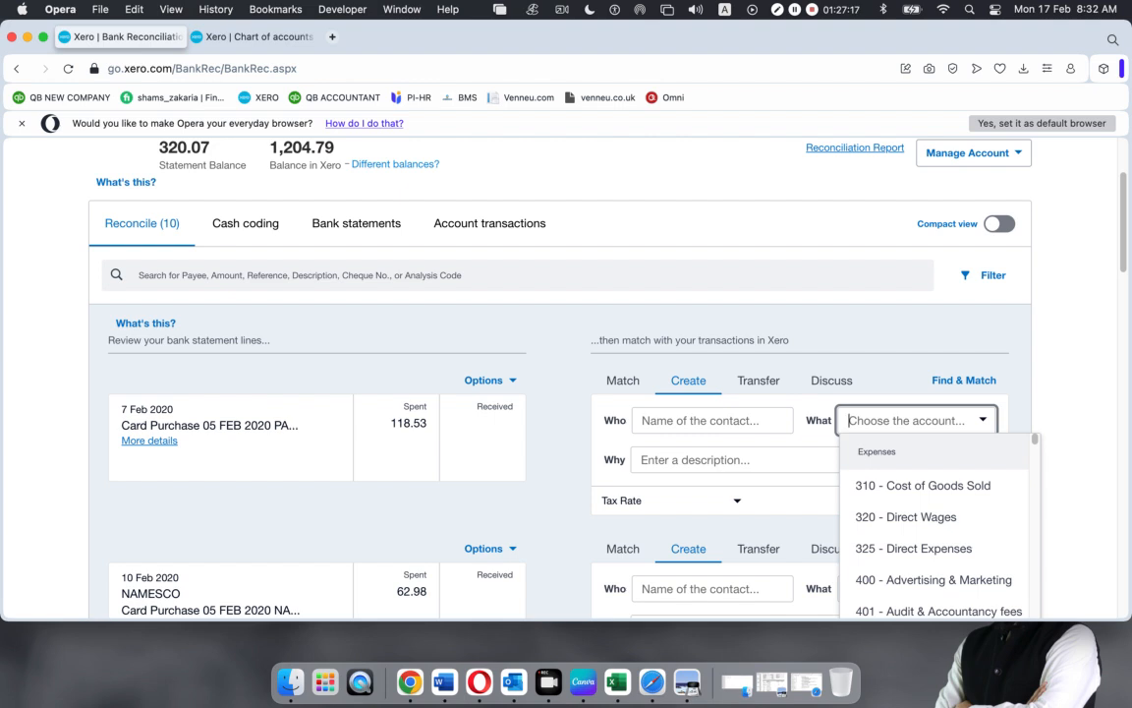
type("e")
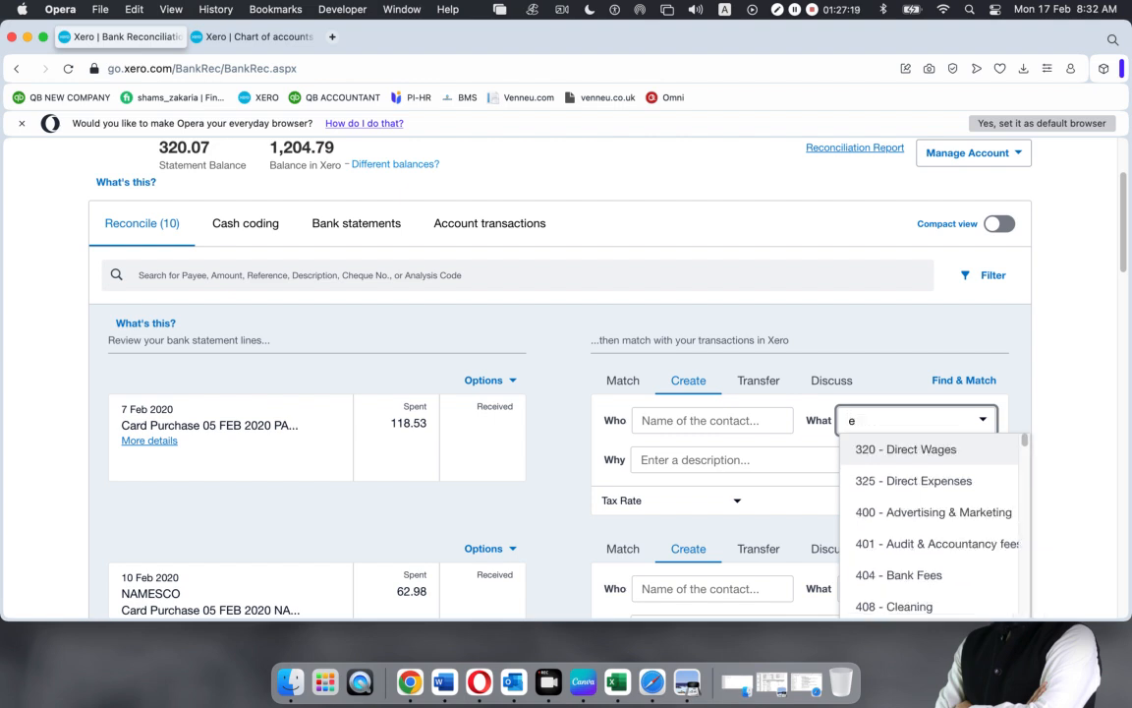
type("nter")
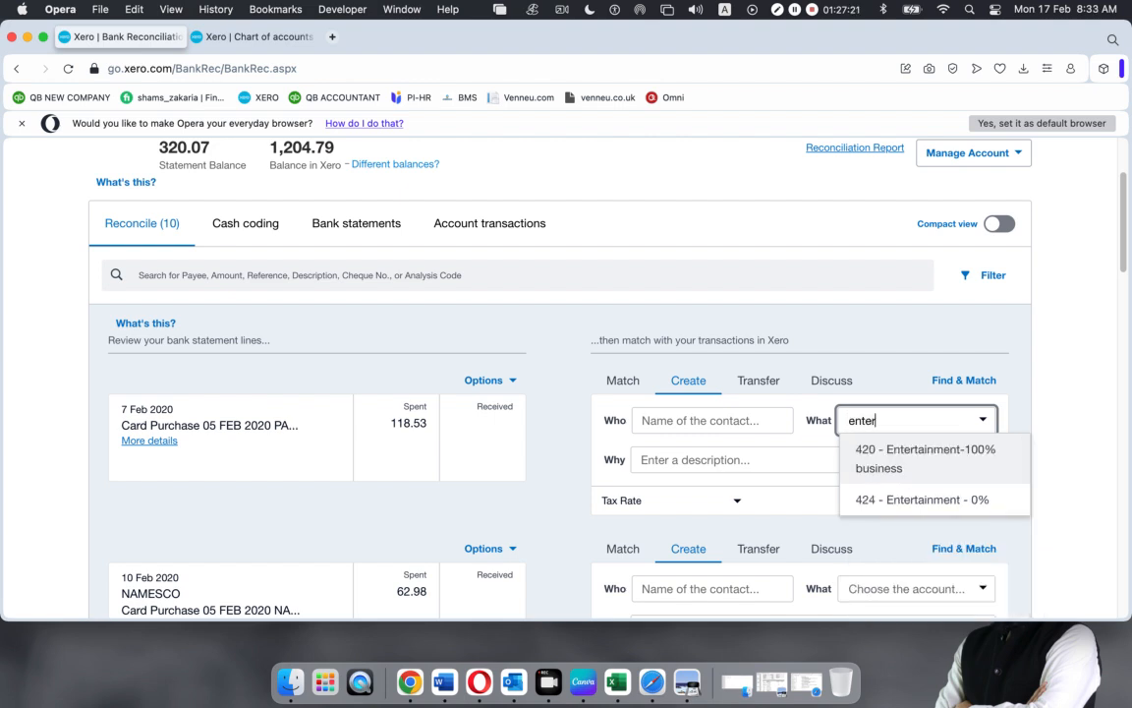
left_click(935, 466)
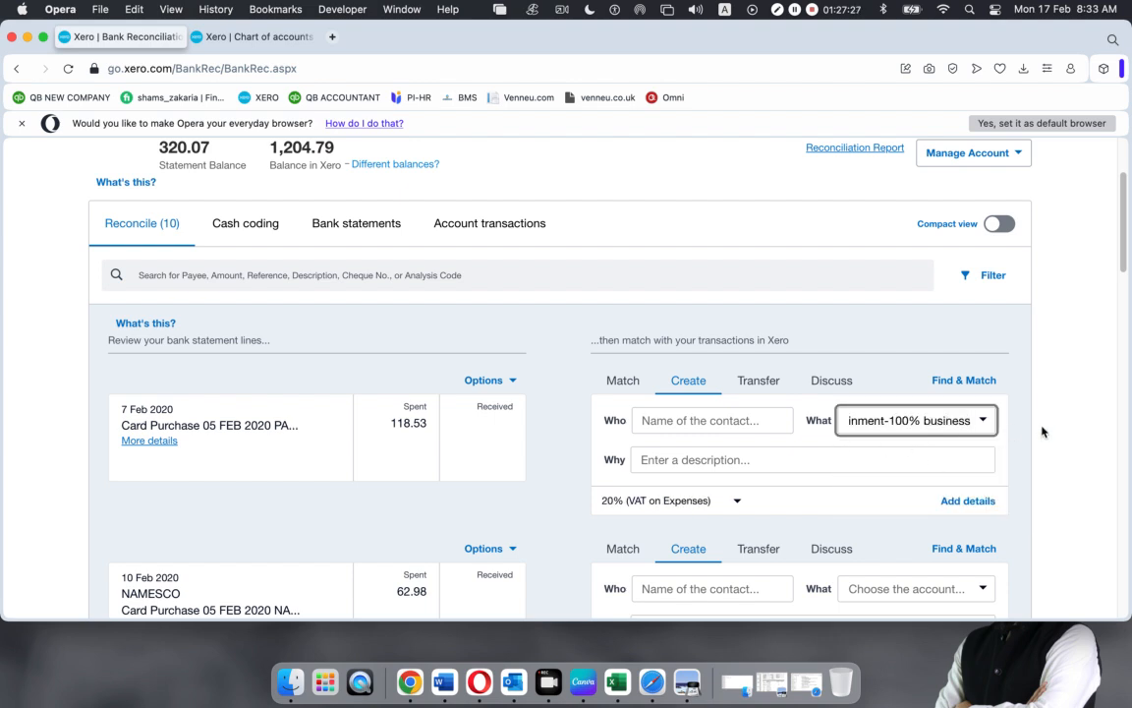
left_click(740, 419)
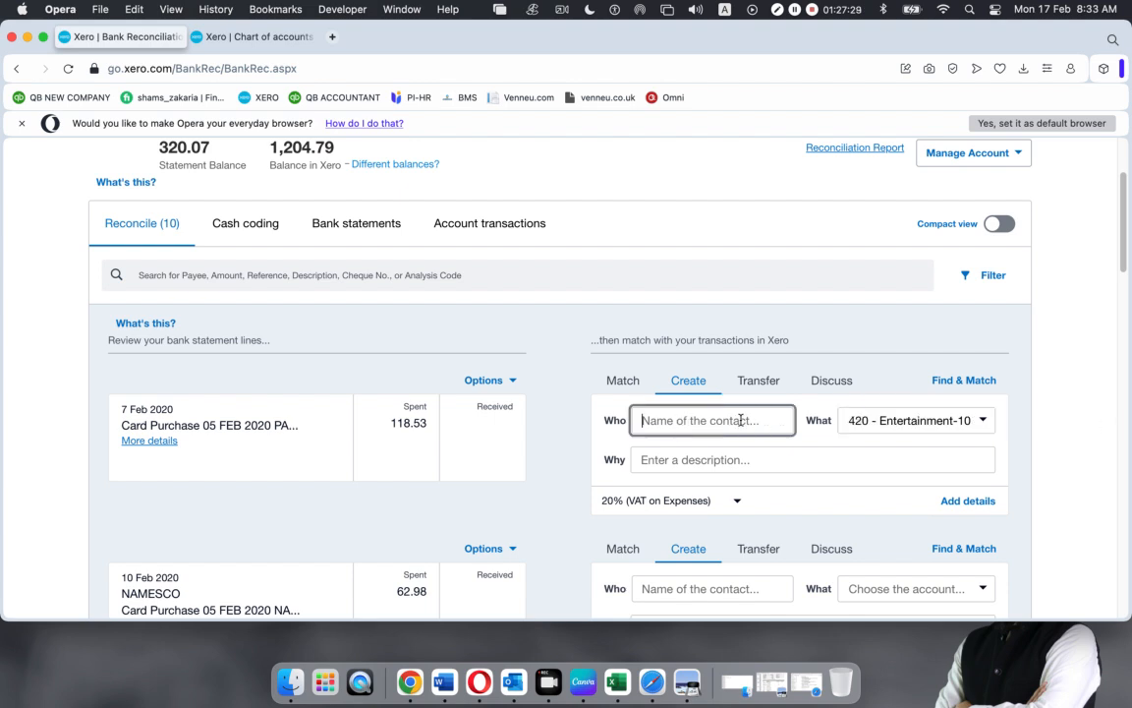
type("Shah")
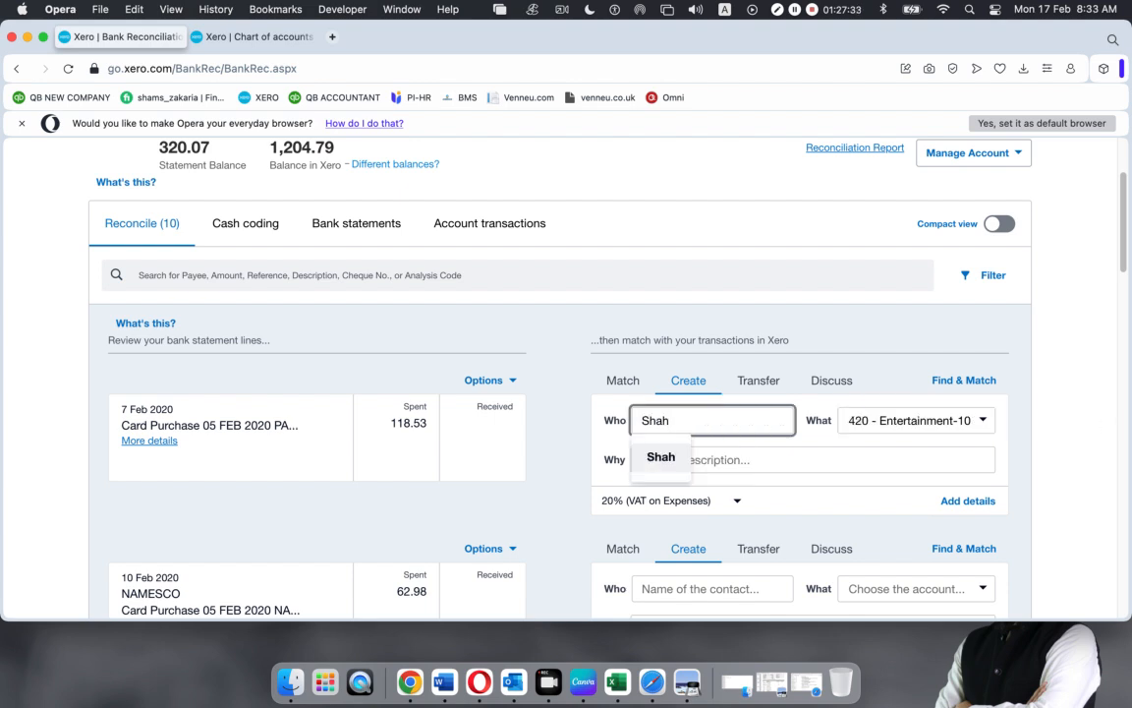
left_click(662, 456)
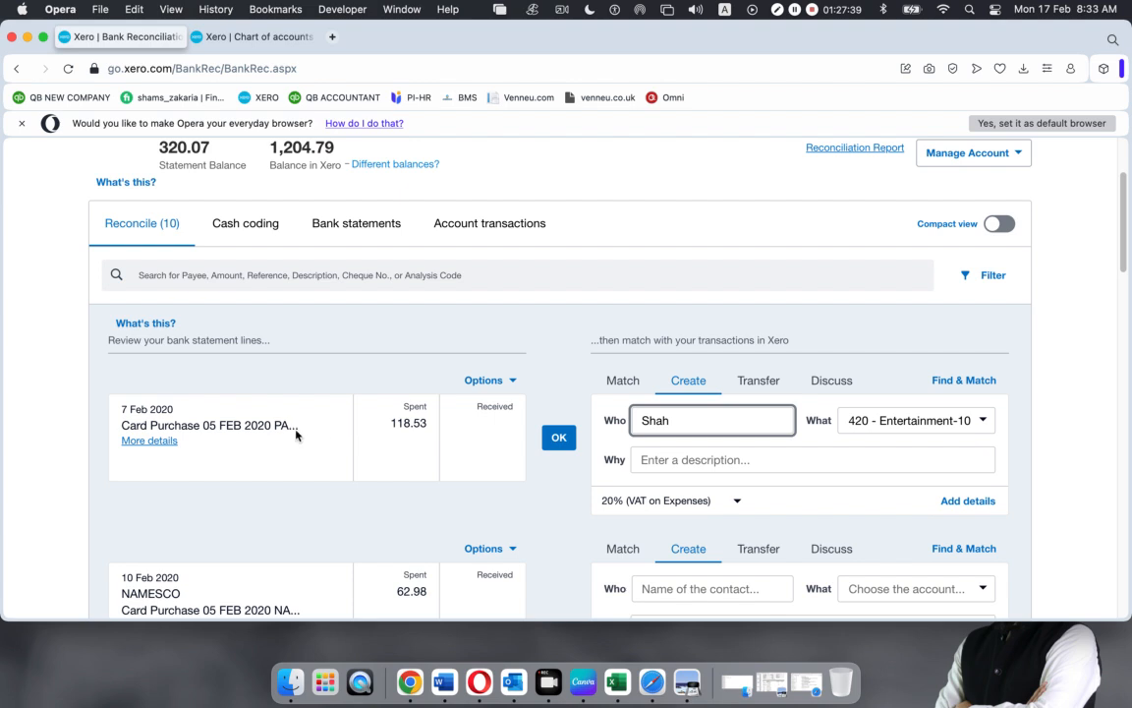
left_click(557, 438)
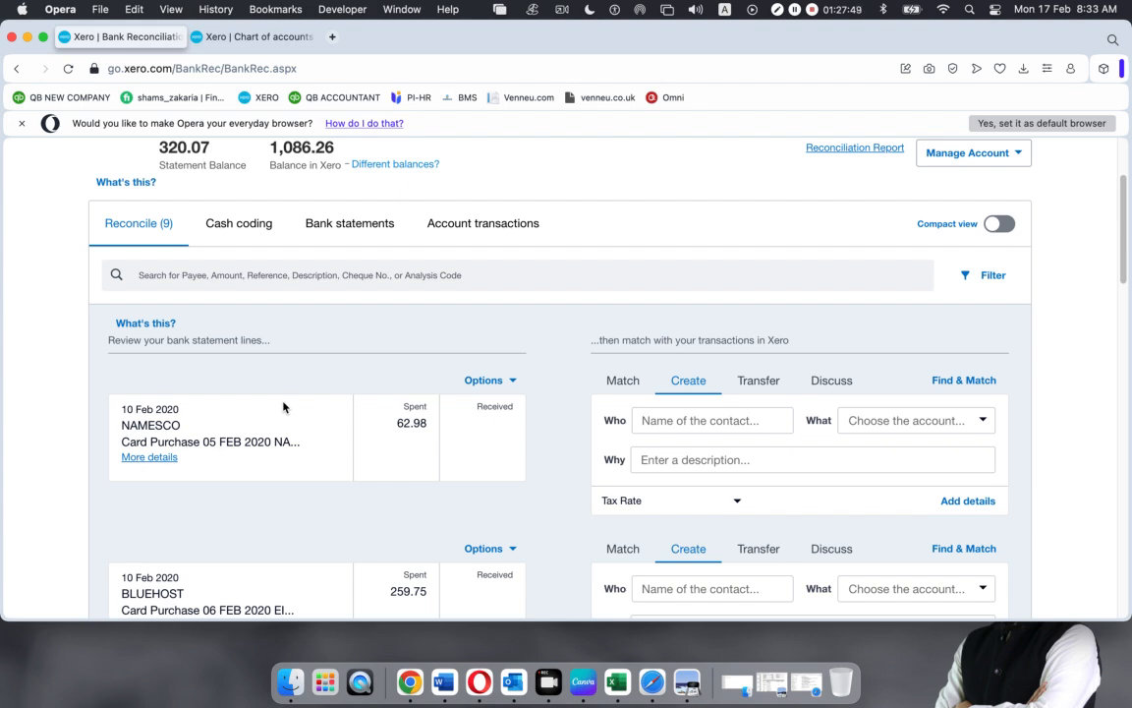
Copy NAMESCO from the statement line into Who as a new contact for the 62.98 purchase
left_click_drag(184, 426, 124, 424)
key("super+c")
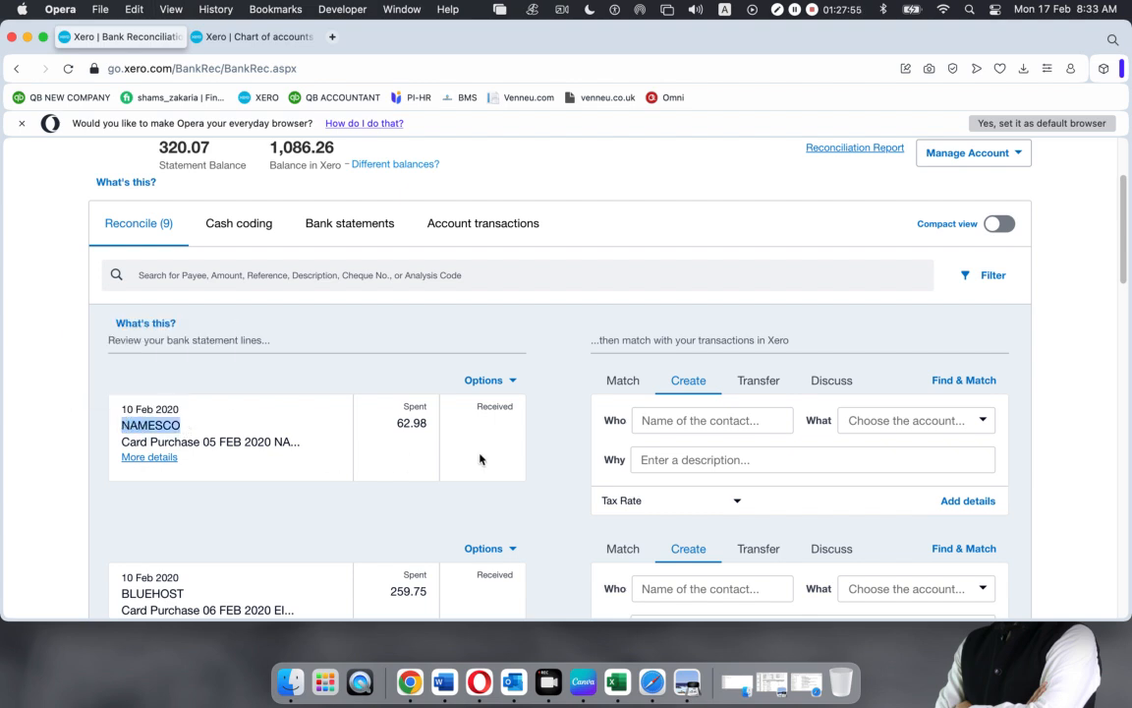
left_click(693, 420)
key("super+v")
left_click(655, 460)
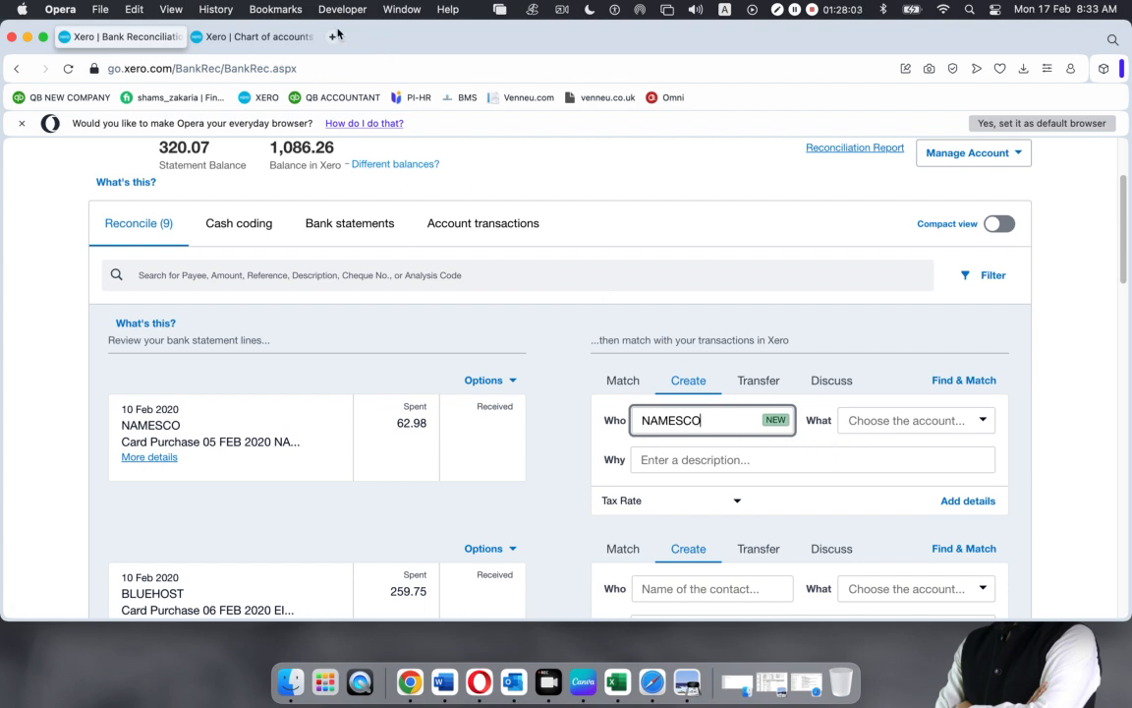
key("super+t")
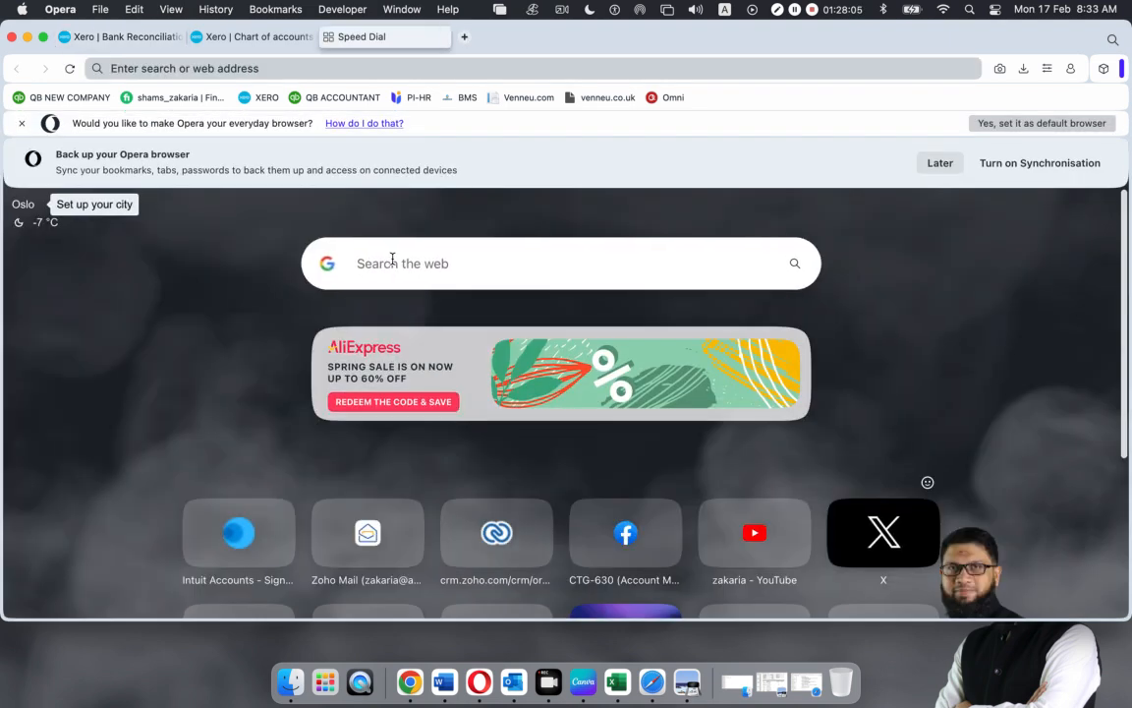
Search the web for NAMESCO, then go back to the Xero reconciliation tab
left_click(392, 260)
type("NAMESCO")
key("Return")
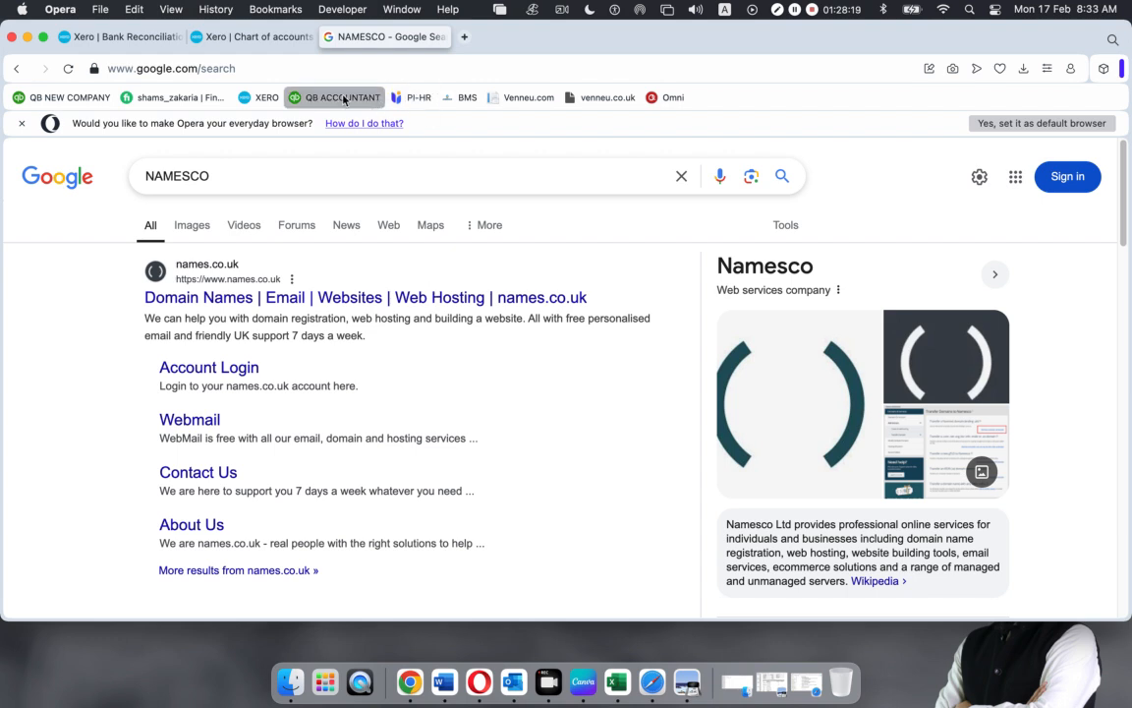
left_click(100, 36)
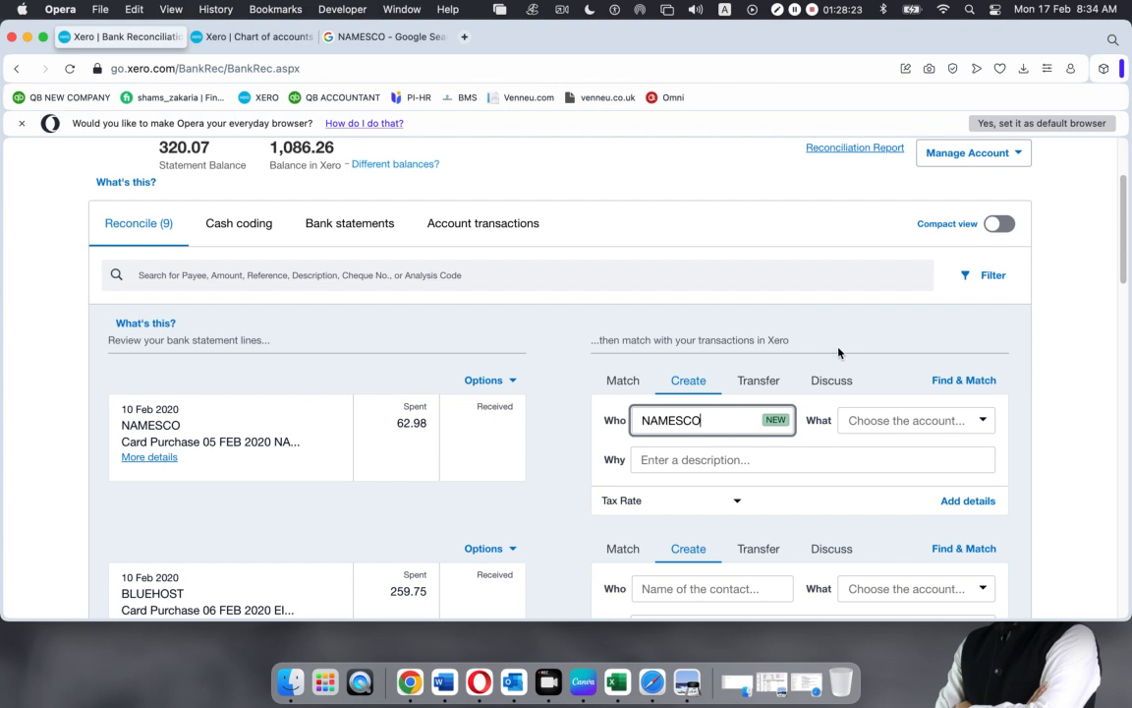
Code the 10 Feb NAMESCO purchase to 485 Subscriptions and reconcile it plus the 14 and 21 Feb NAMESCO lines
left_click(982, 421)
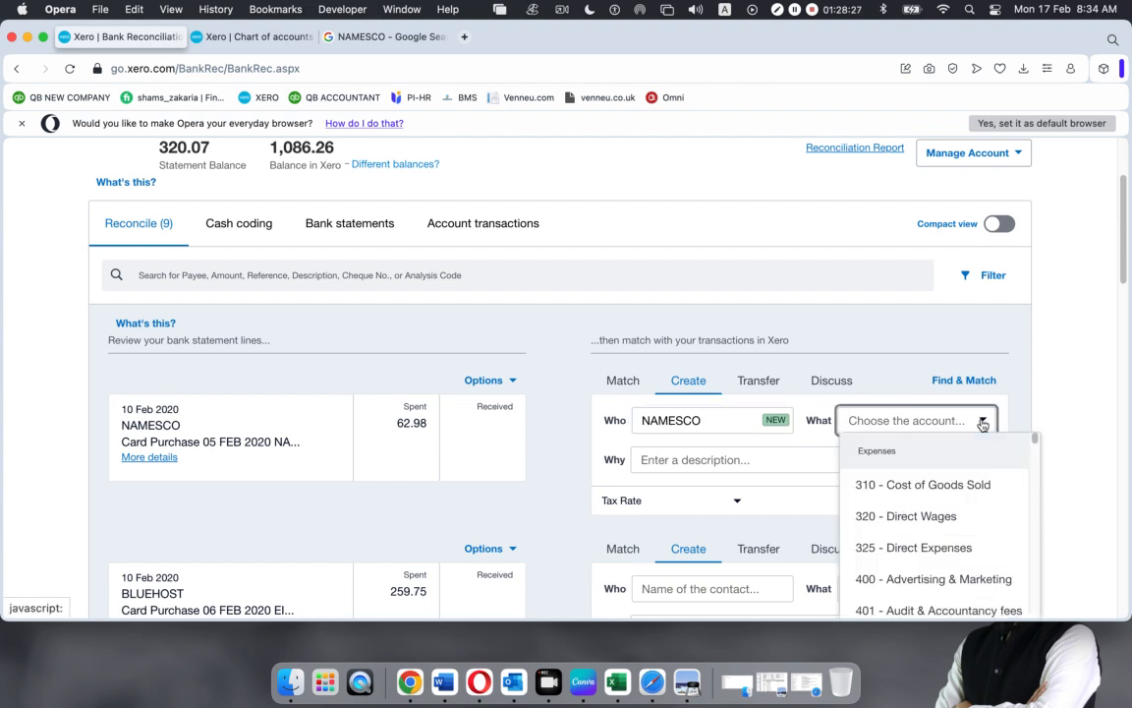
type("sub")
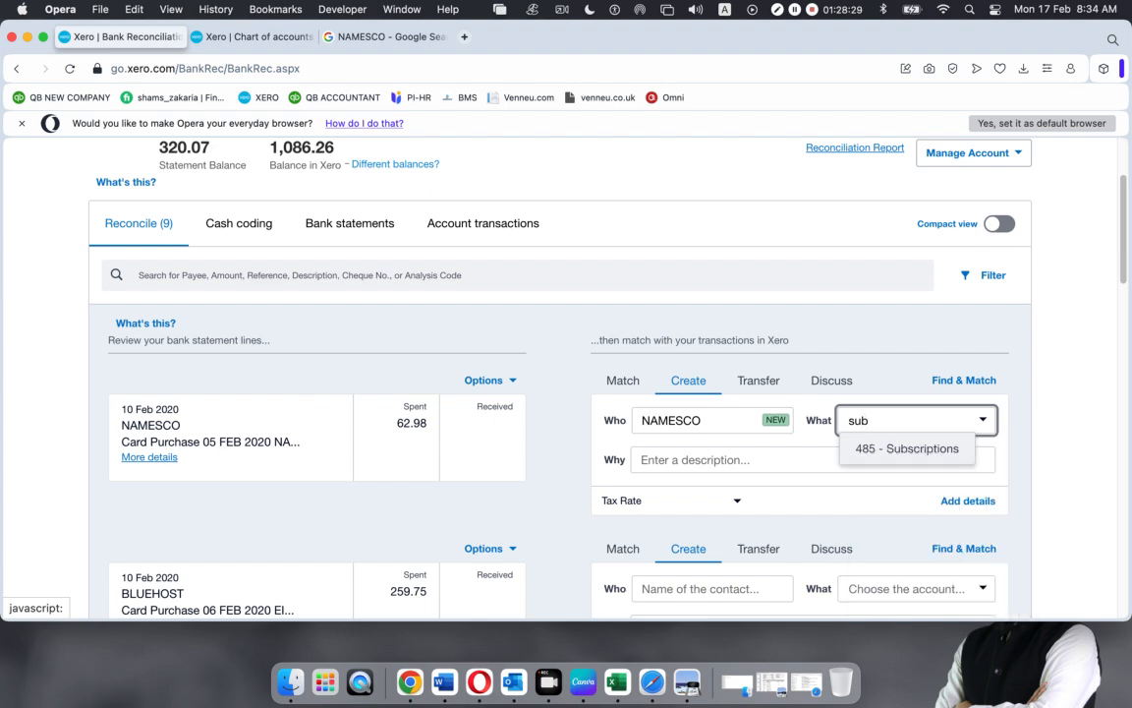
left_click(943, 448)
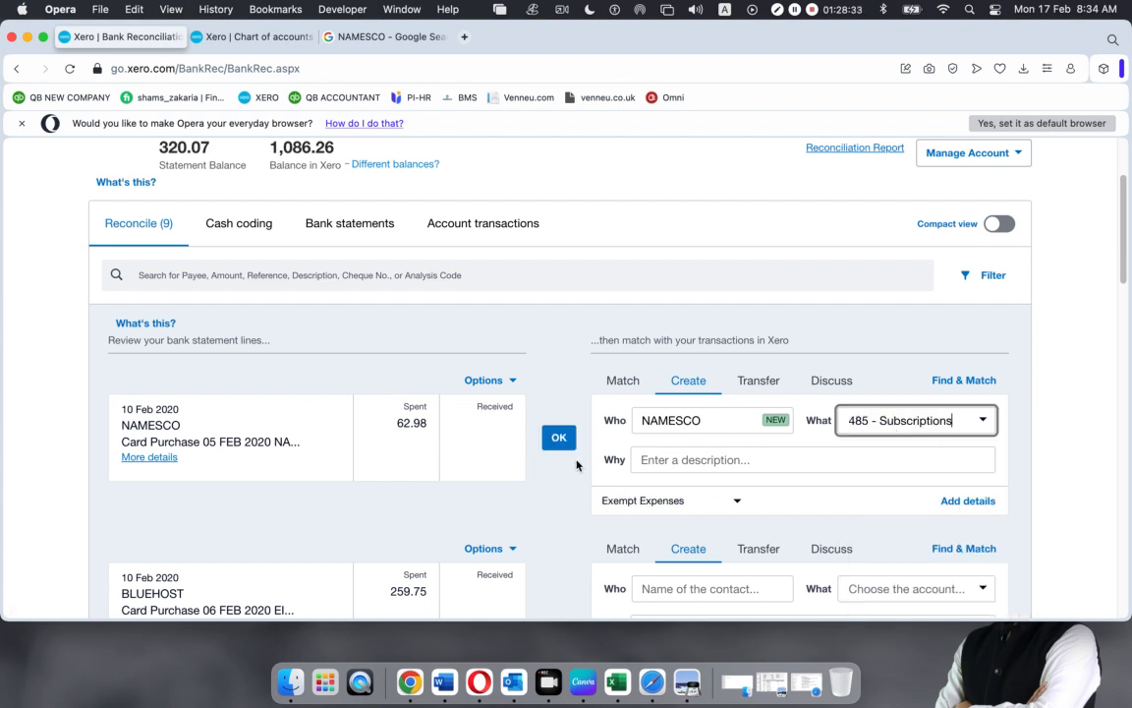
left_click(557, 438)
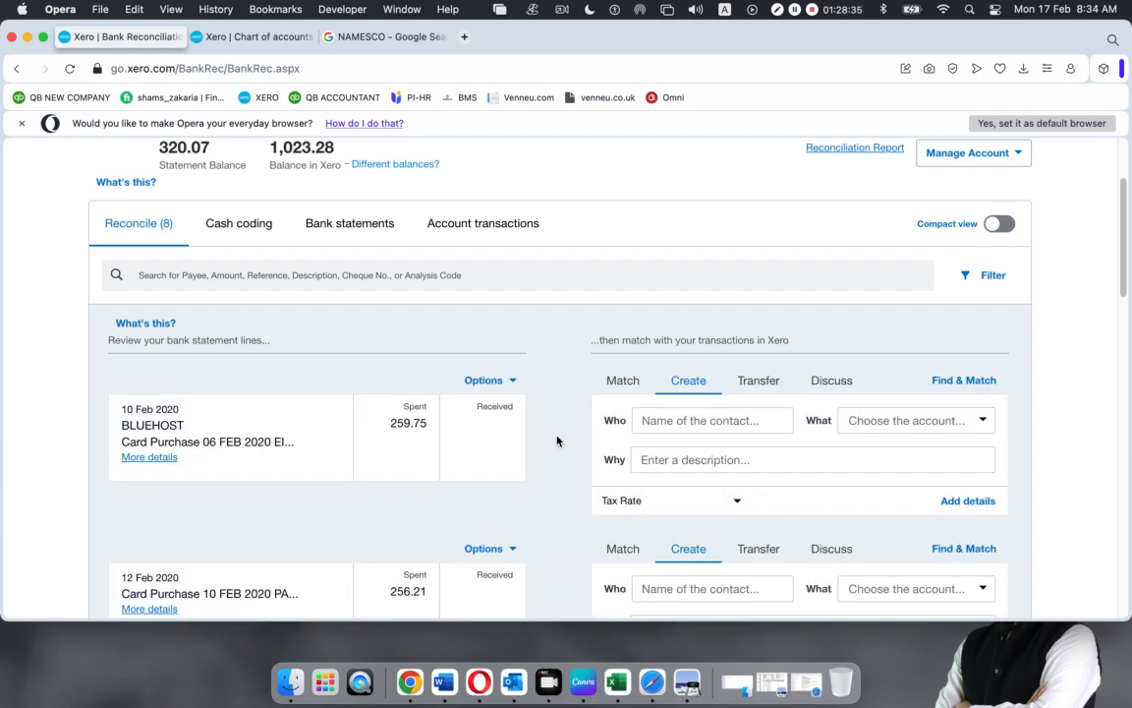
scroll(557, 441, "down", 3)
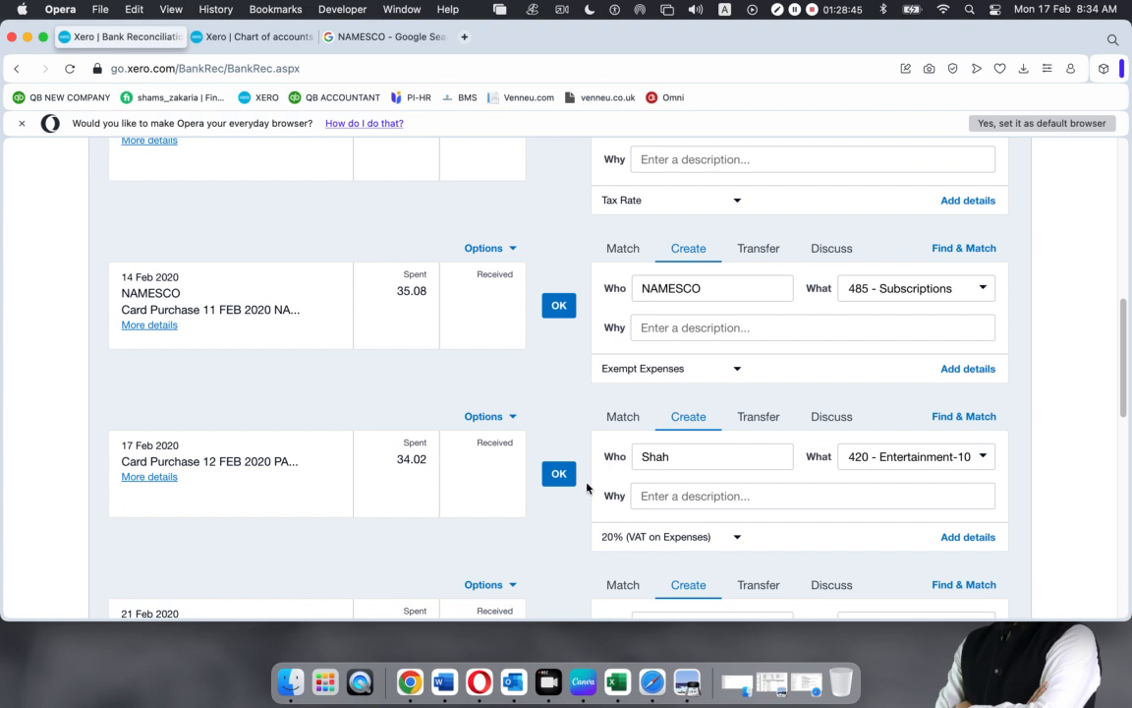
left_click(558, 305)
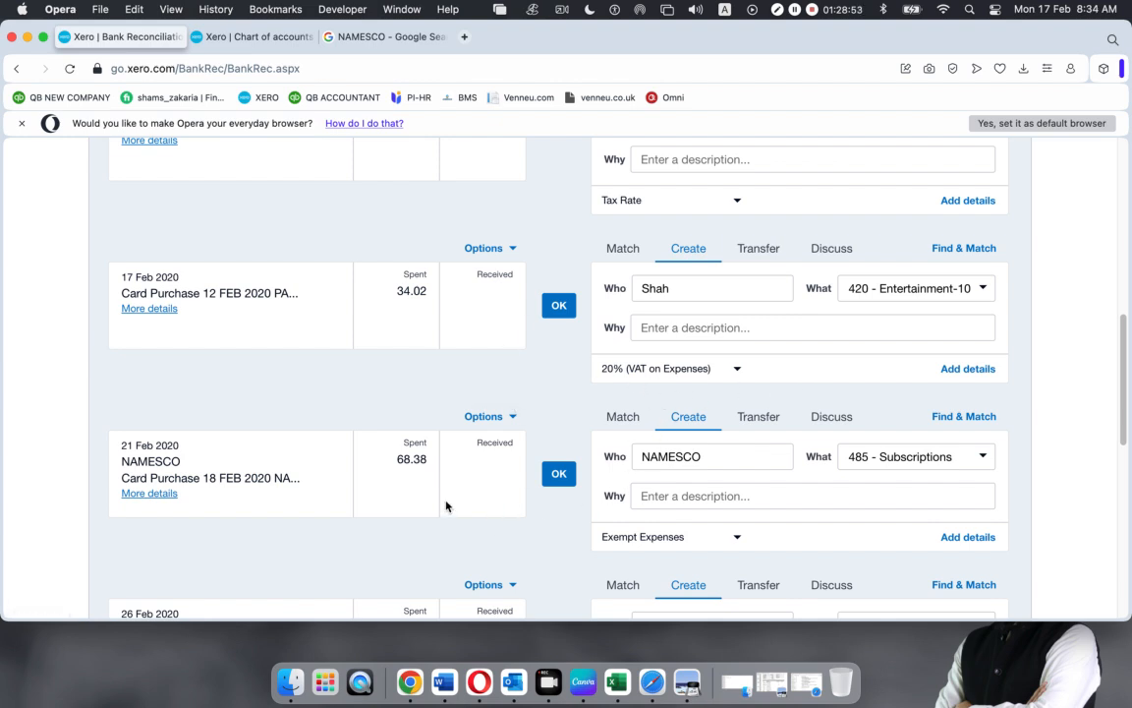
left_click(559, 474)
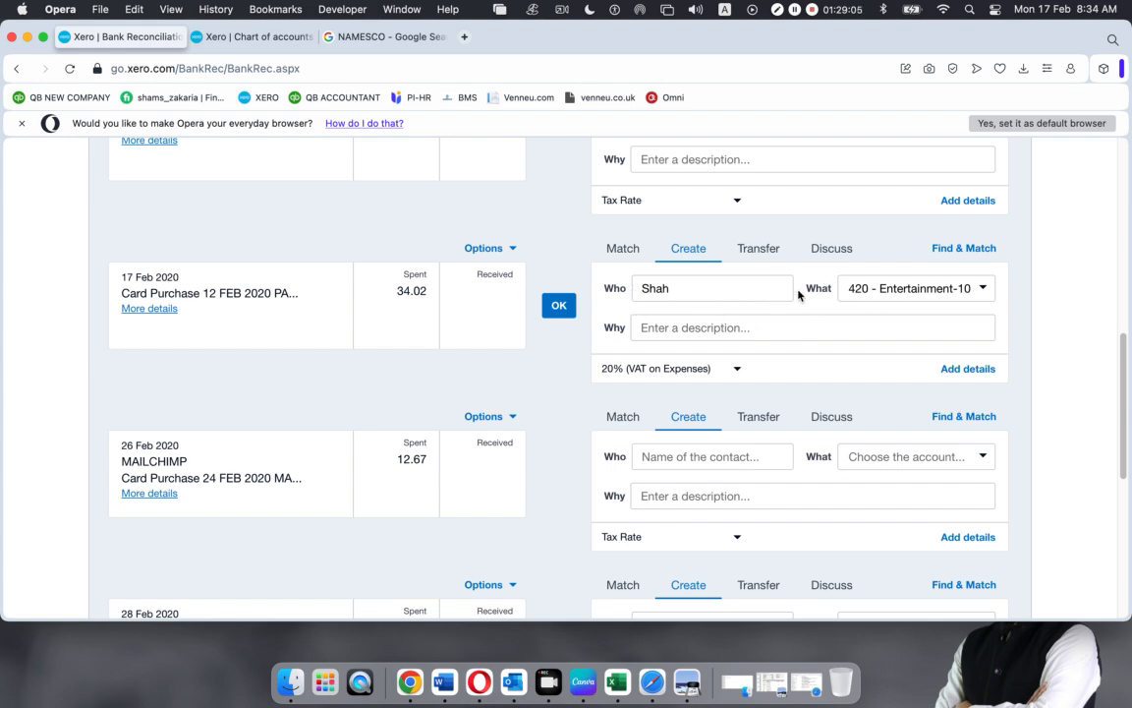
Replace the 17 Feb line's suggested contact with new contact Basundhara City
left_click(691, 288)
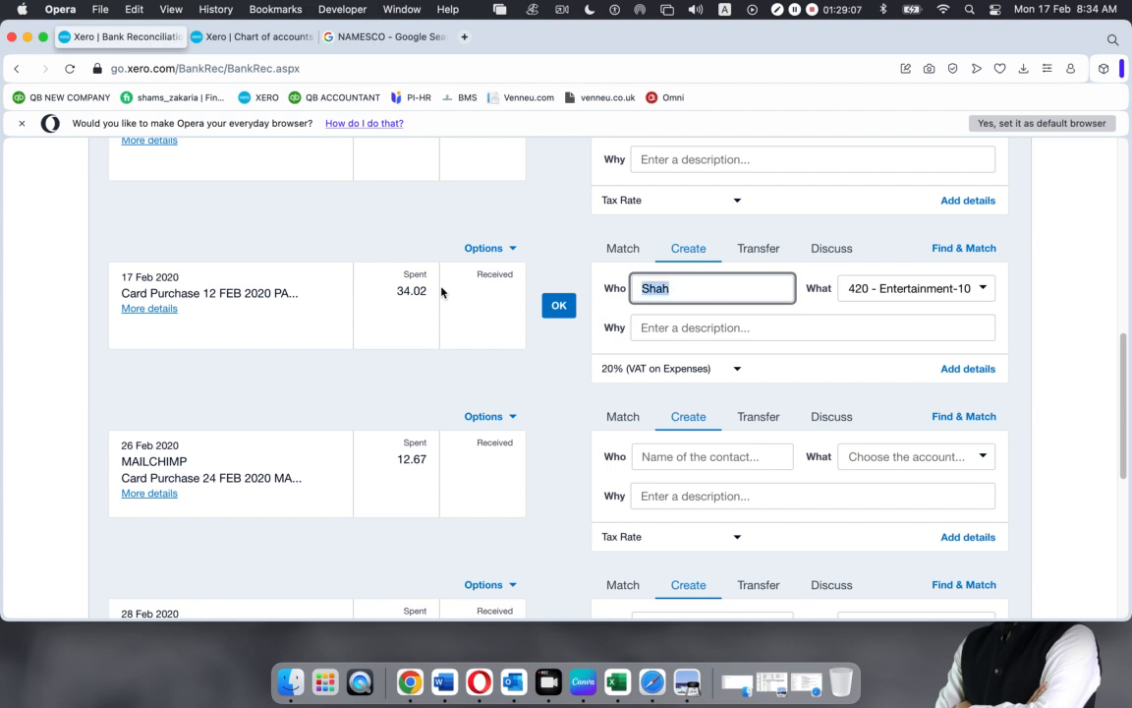
key("BackSpace")
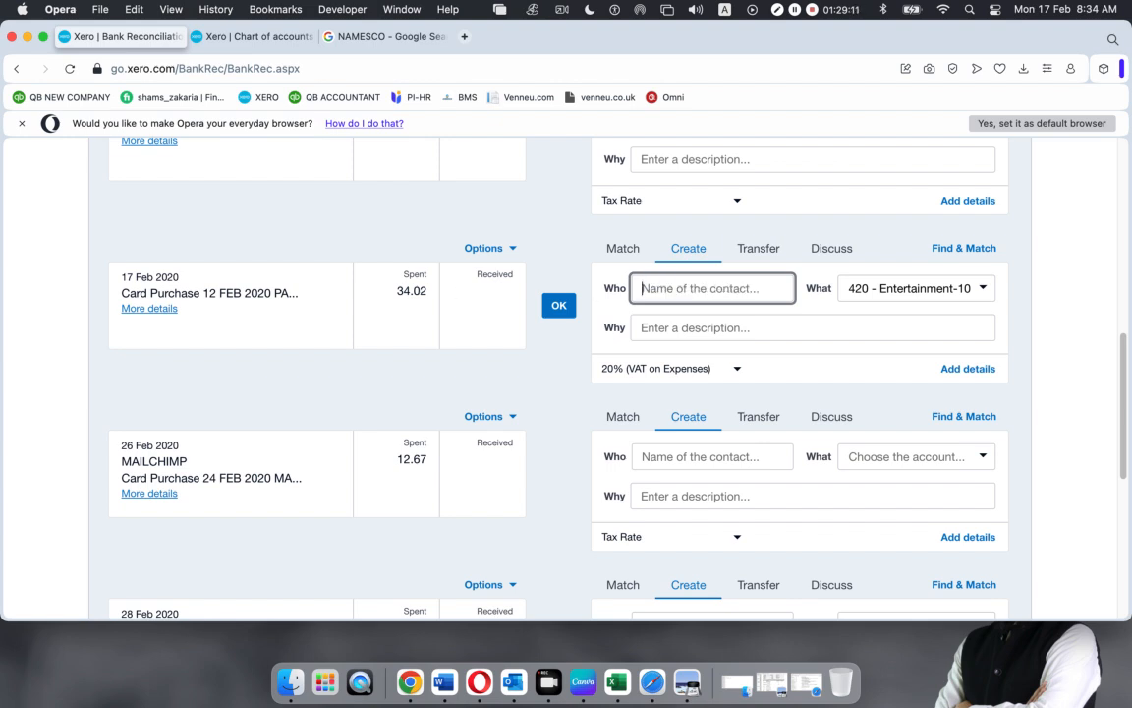
type("Baj")
key("BackSpace")
type("s")
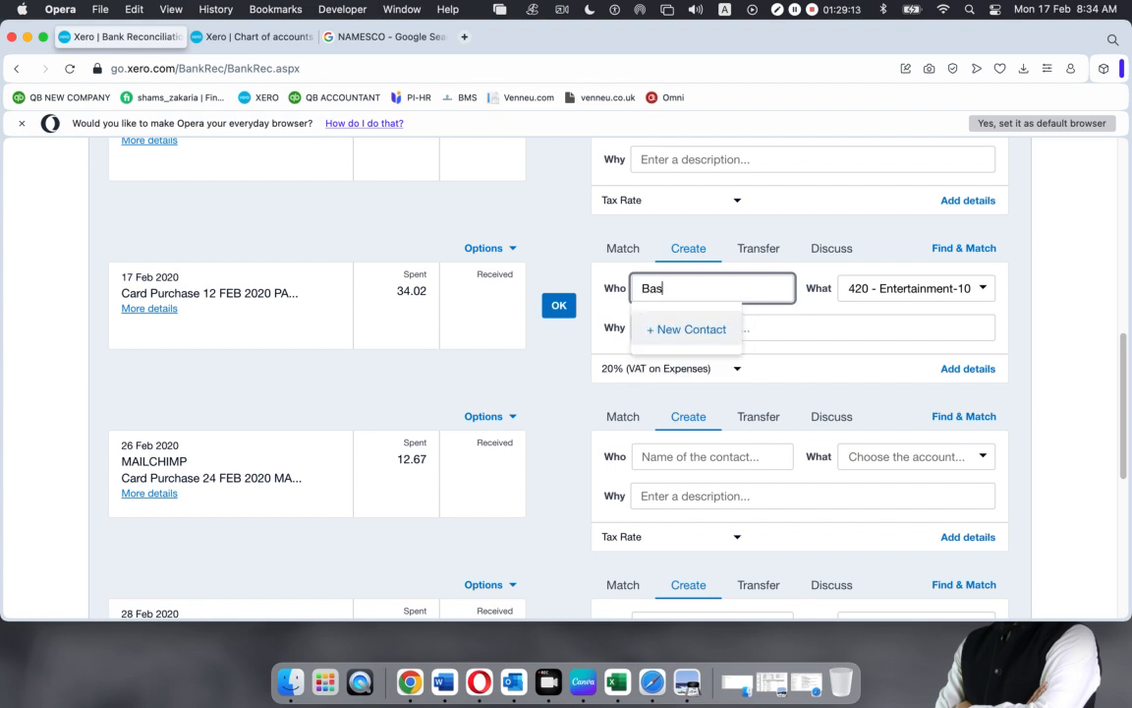
type("undhara City Sh")
left_click(686, 329)
Change the 17 Feb 34.02 purchase's account to 493 Travel - National and reconcile it
left_click(935, 287)
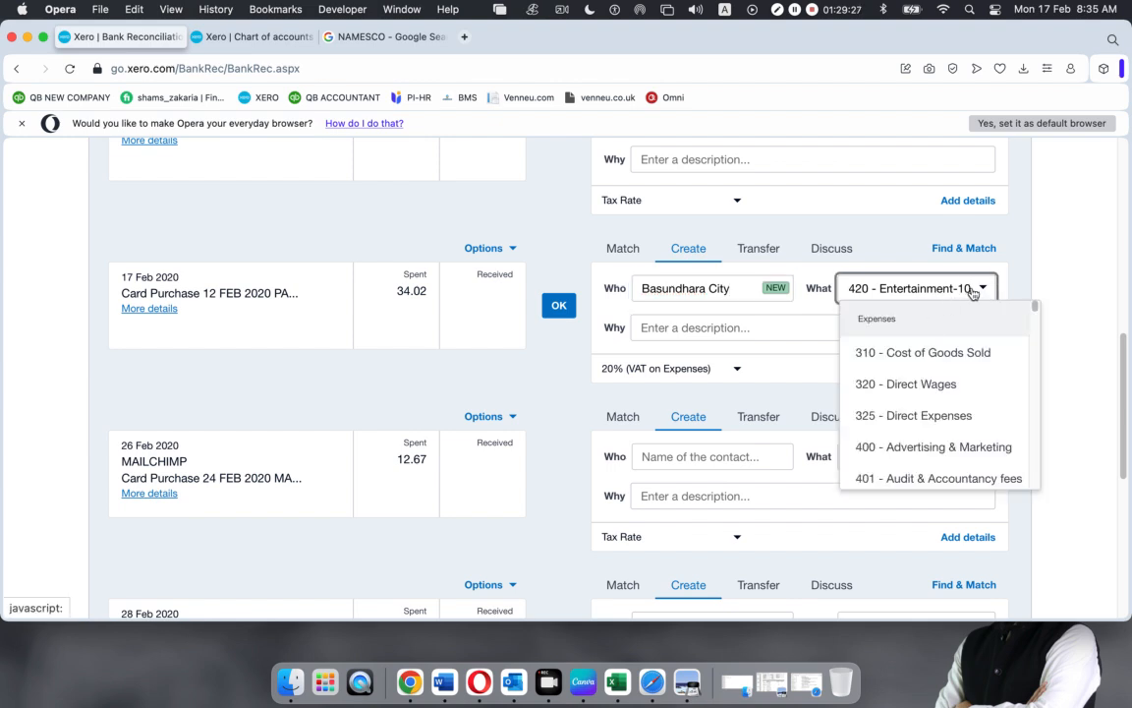
left_click_drag(973, 291, 770, 292)
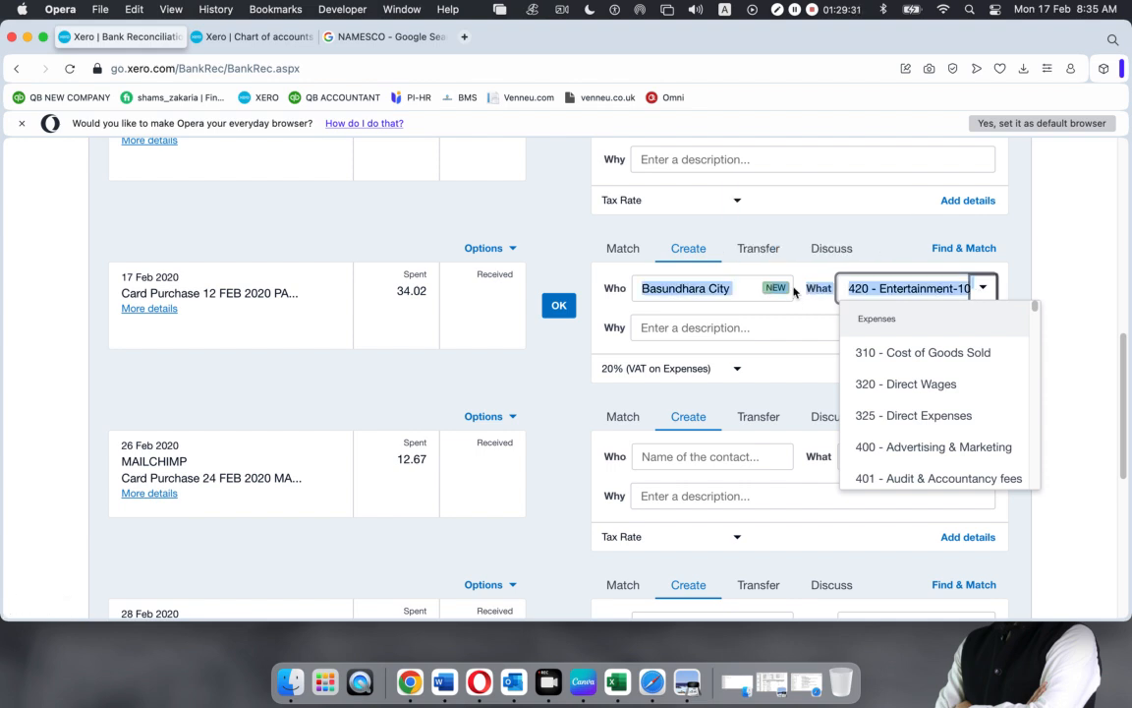
left_click(930, 288)
key("Right")
key("Right")
key("Right")
key("Right")
key("Right")
key("Right")
key("Right")
key("Right")
key("Right")
key("Right")
key("Right")
key("Right")
key("Right")
key("Right")
key("Right")
key("Right")
key("Right")
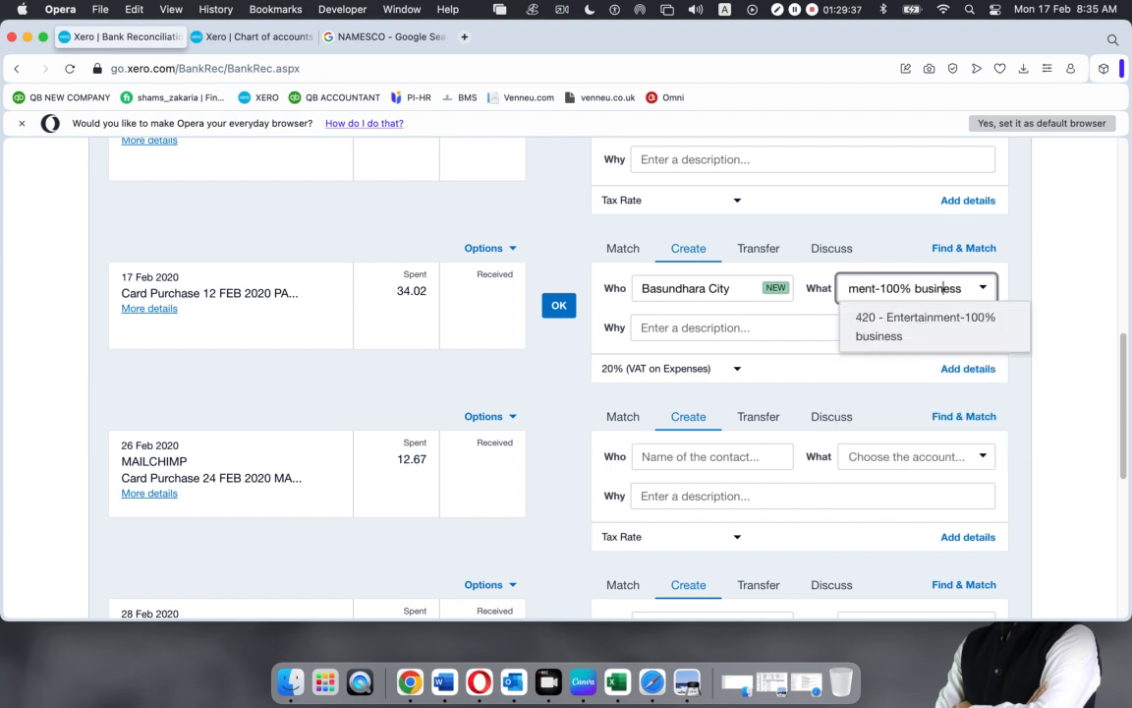
key("BackSpace")
key("BackSpace")
key("BackSpace")
key("BackSpace")
key("BackSpace")
key("BackSpace")
key("BackSpace")
key("BackSpace")
key("BackSpace")
key("BackSpace")
key("BackSpace")
key("BackSpace")
key("BackSpace")
key("BackSpace")
key("BackSpace")
key("BackSpace")
key("BackSpace")
key("BackSpace")
key("BackSpace")
key("BackSpace")
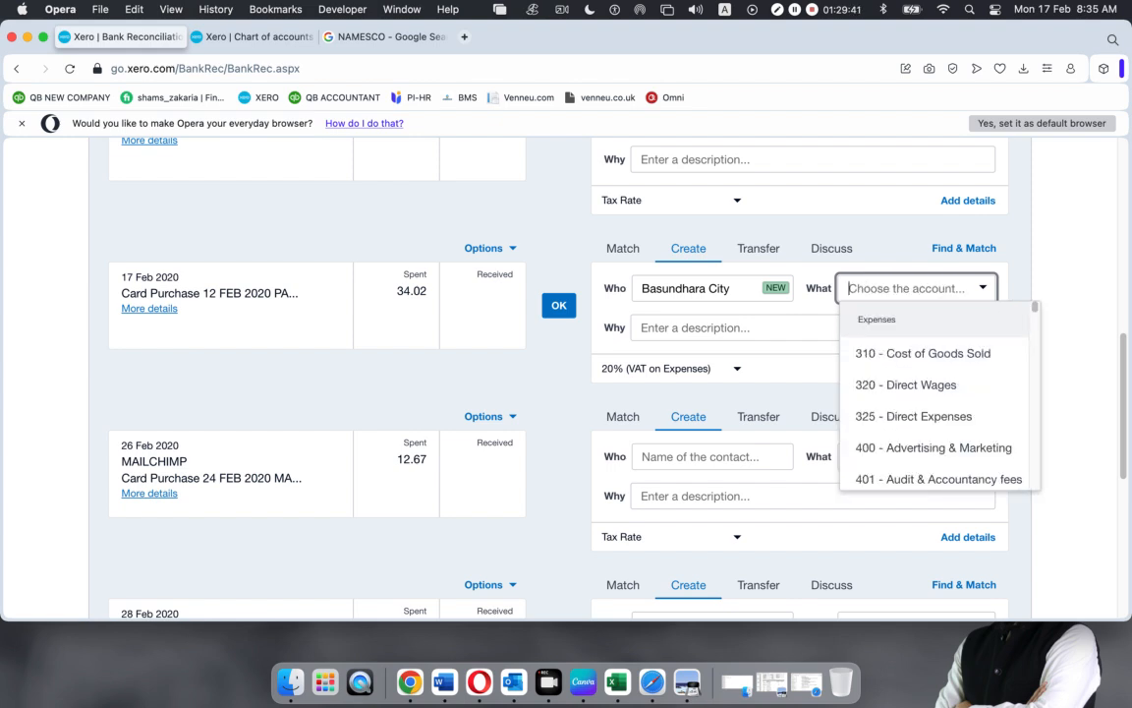
type("parking")
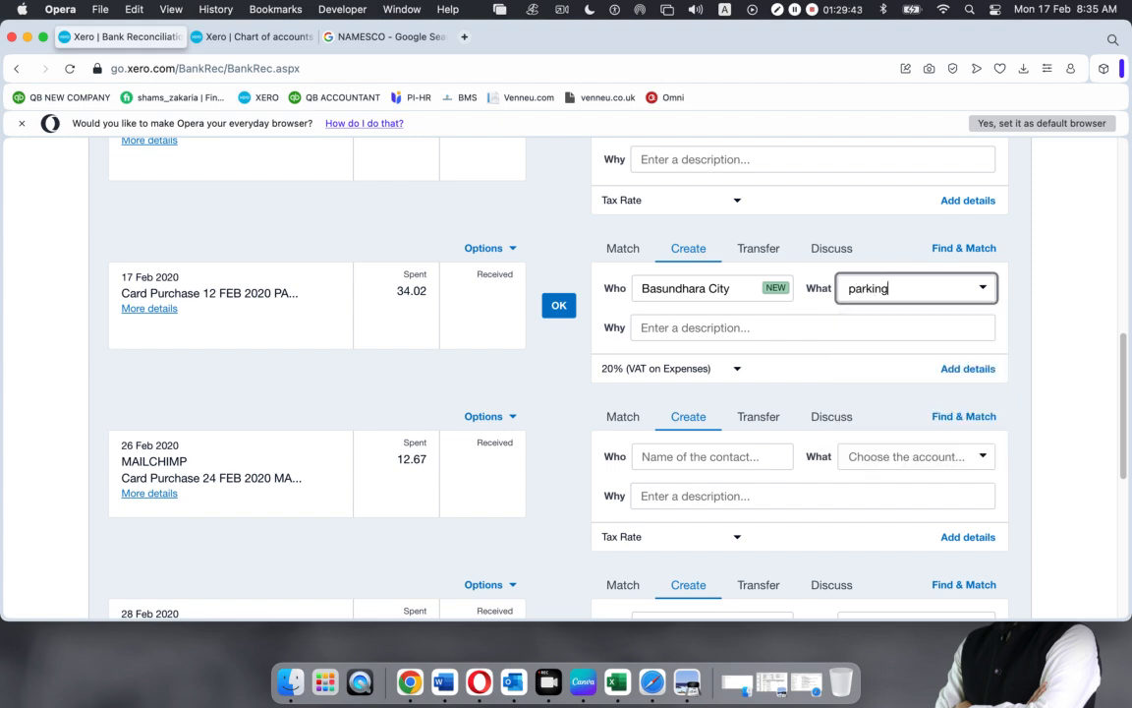
key("BackSpace")
key("BackSpace")
key("BackSpace")
key("BackSpace")
key("BackSpace")
key("BackSpace")
key("BackSpace")
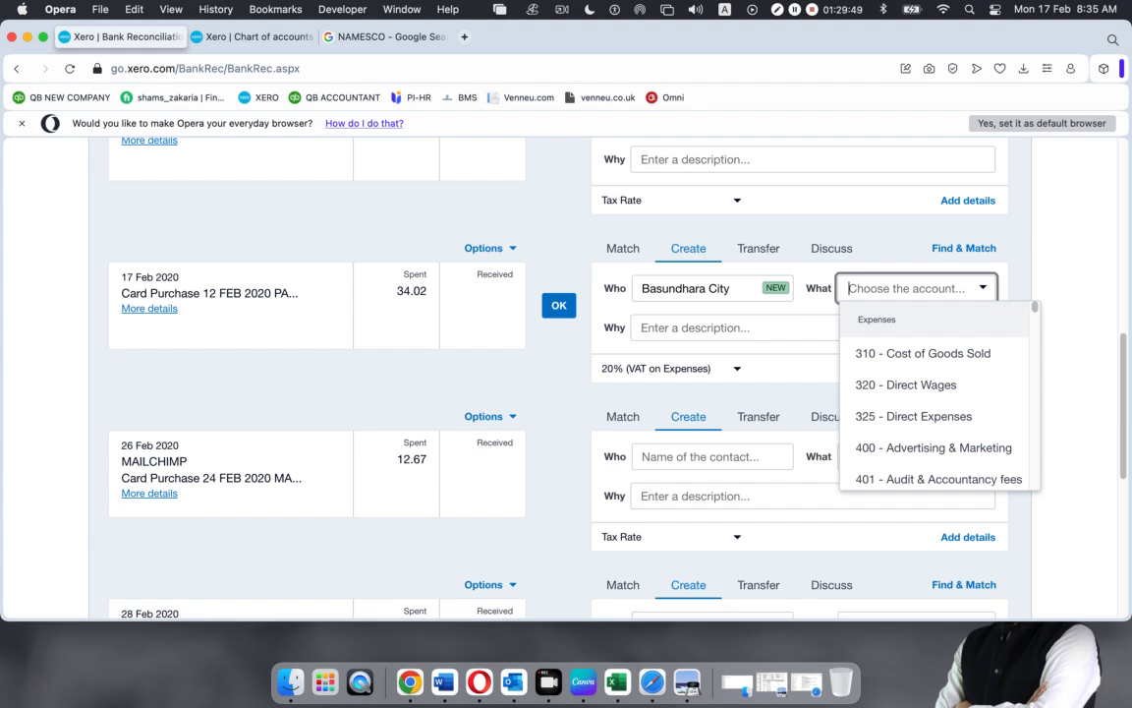
type("Tra")
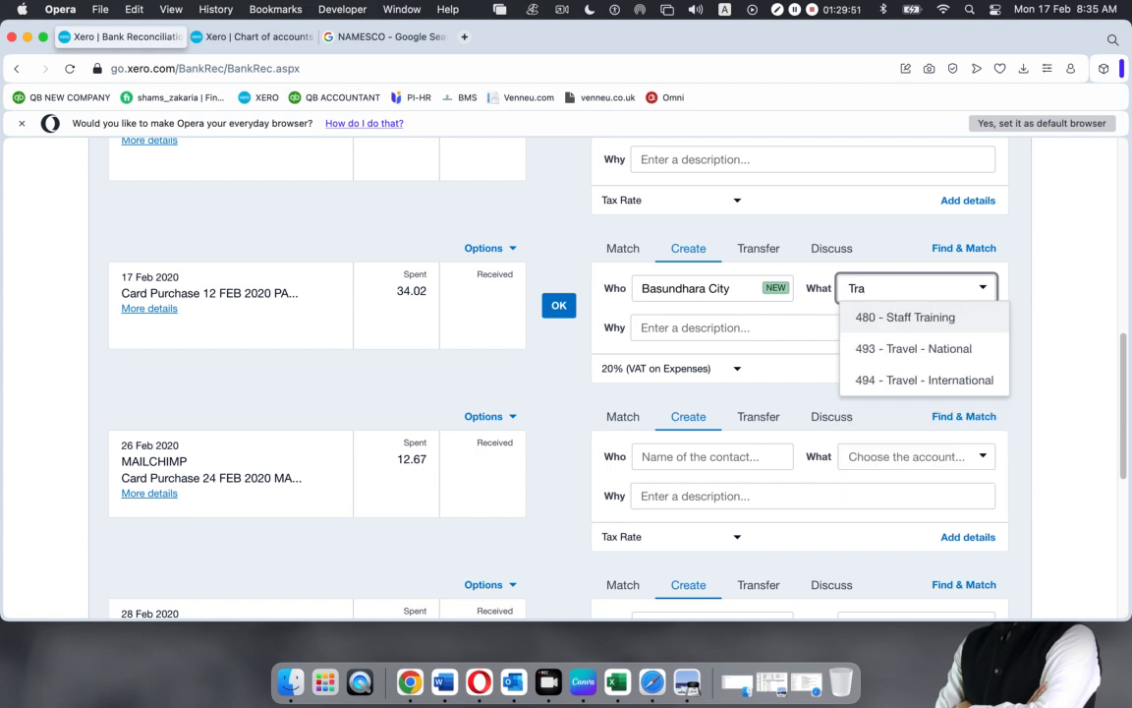
left_click(966, 355)
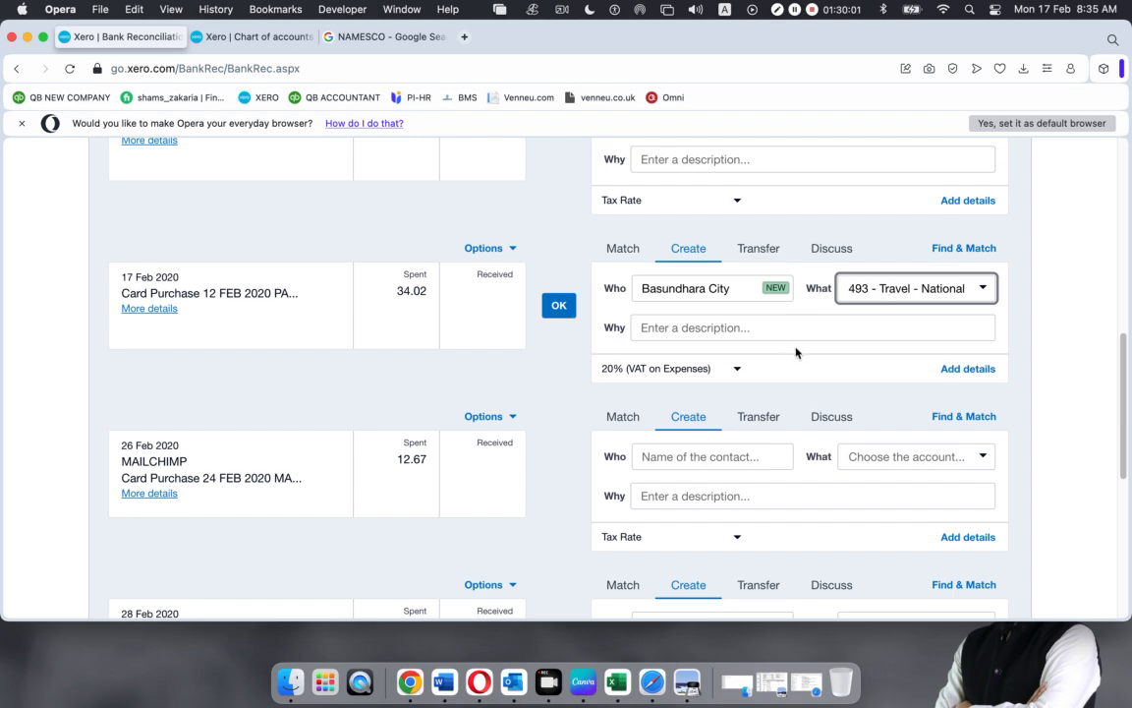
left_click(559, 307)
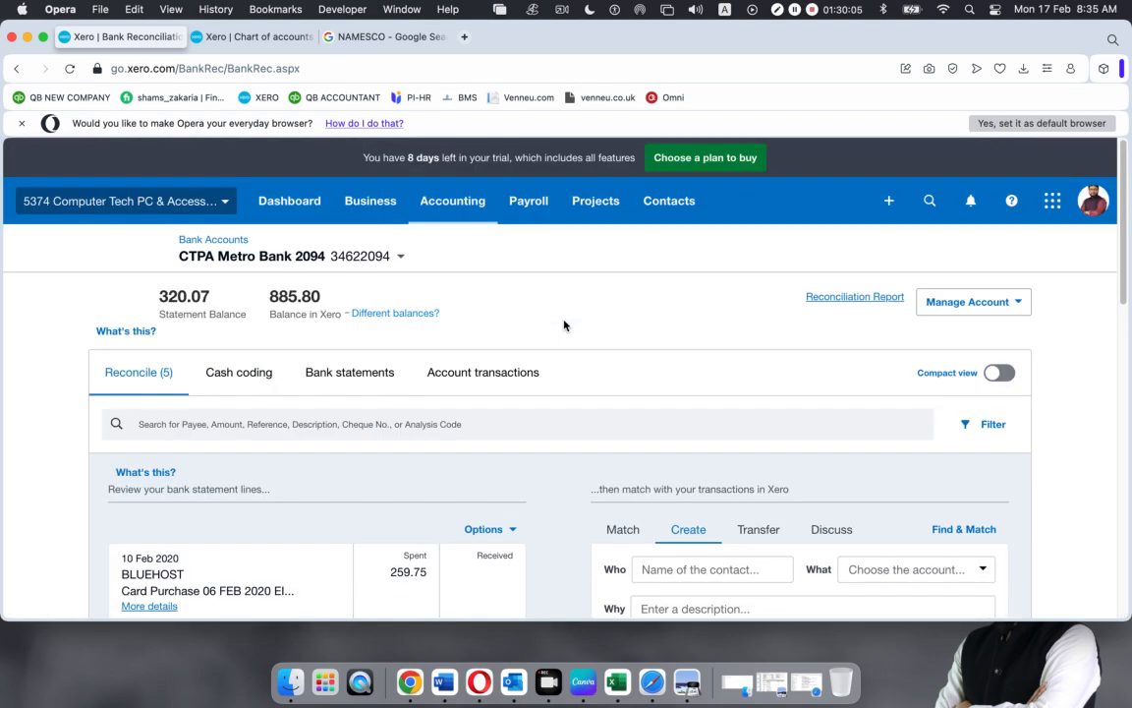
Check the 12 Feb line's statement details and add US Bangla as its new contact
scroll(432, 359, "down", 3)
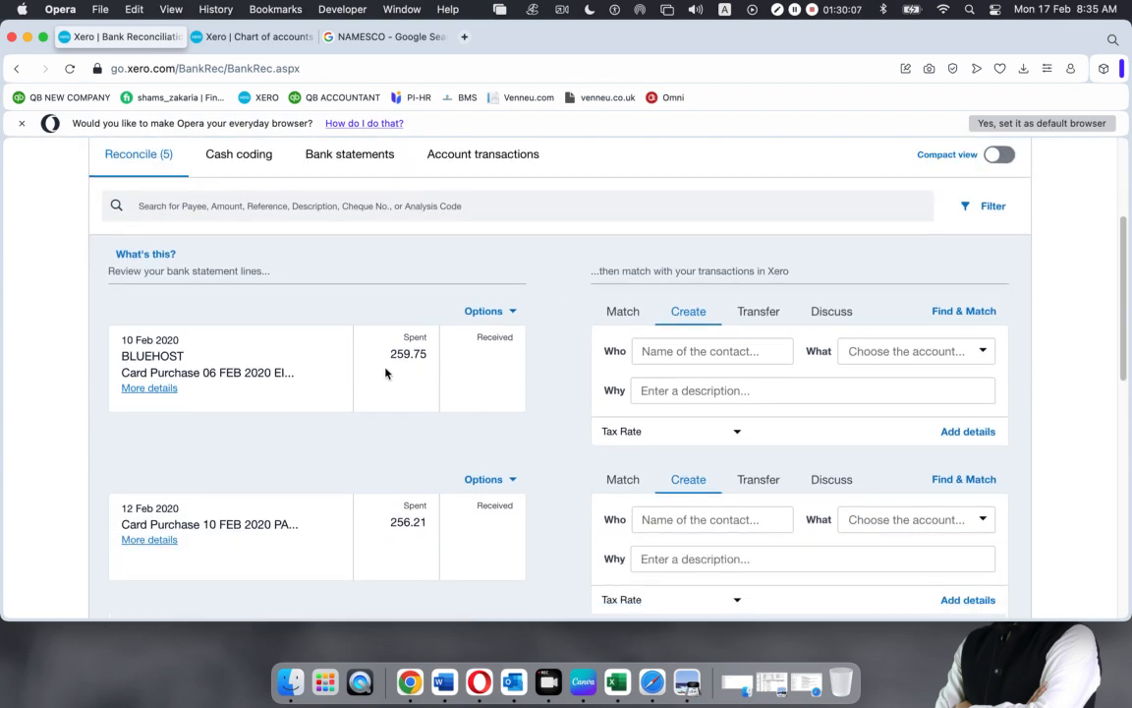
scroll(266, 365, "down", 4)
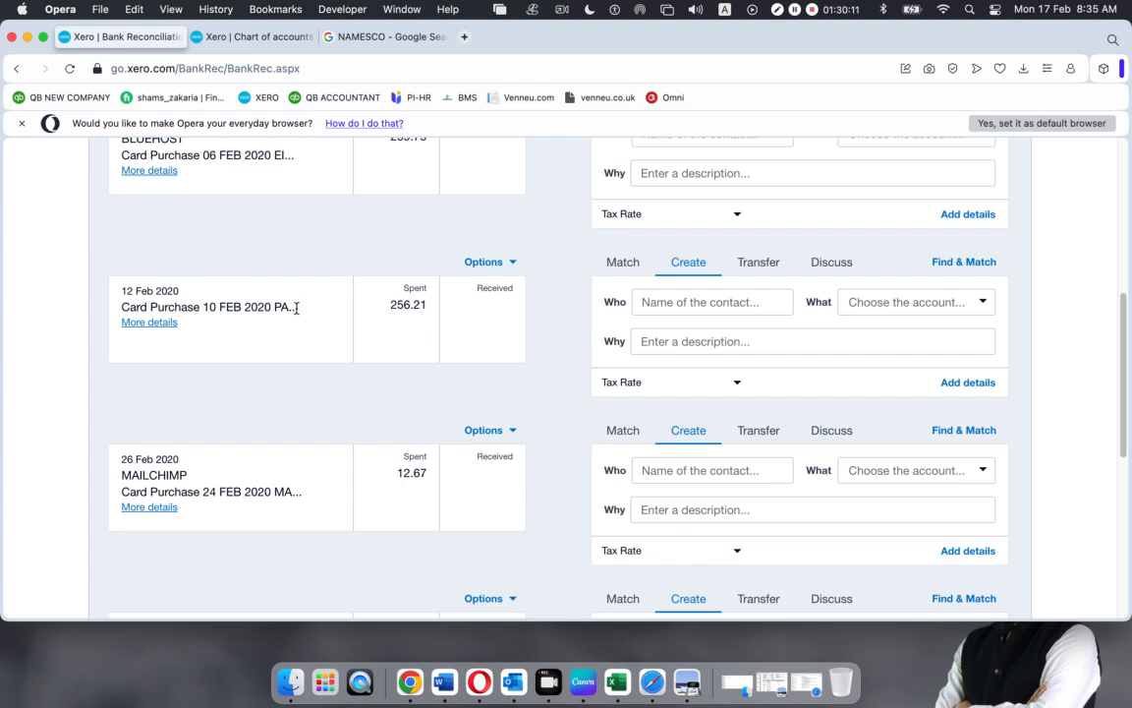
left_click(134, 323)
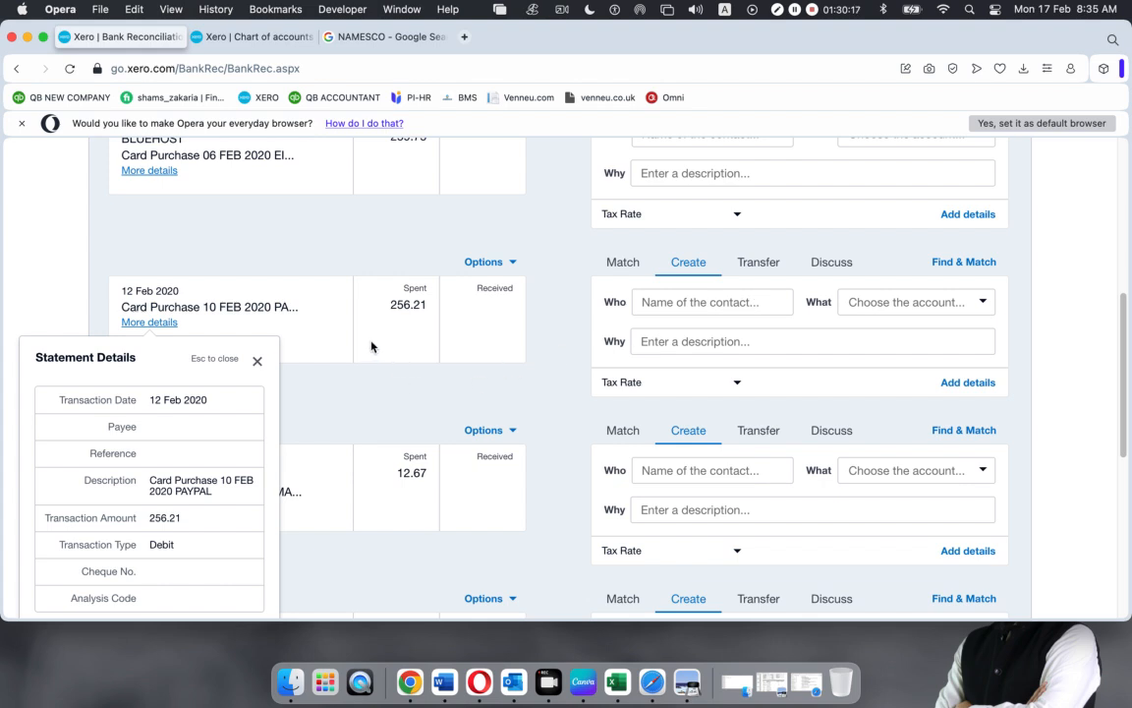
left_click(256, 361)
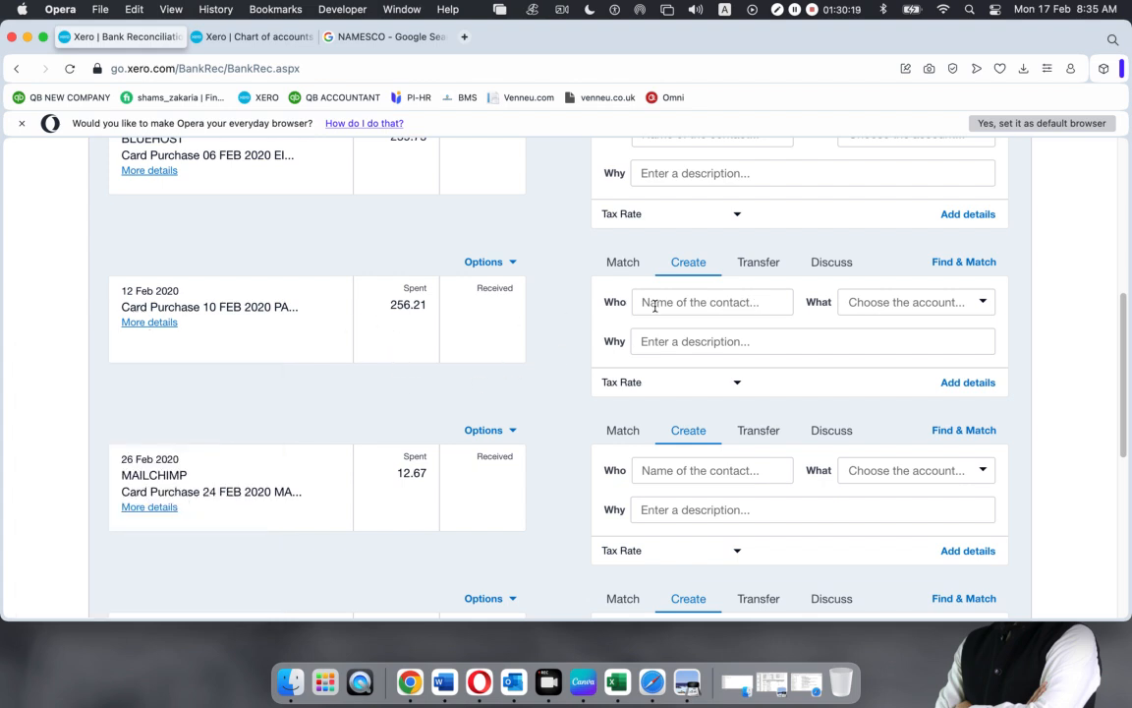
left_click(727, 299)
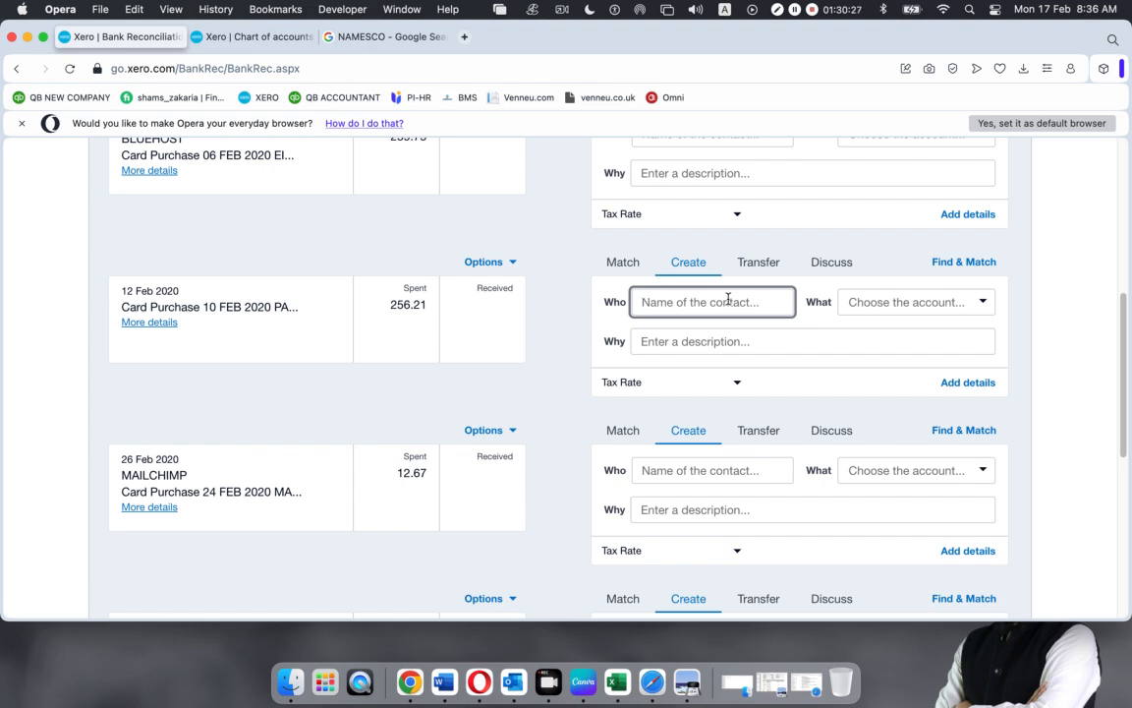
type("US Ban")
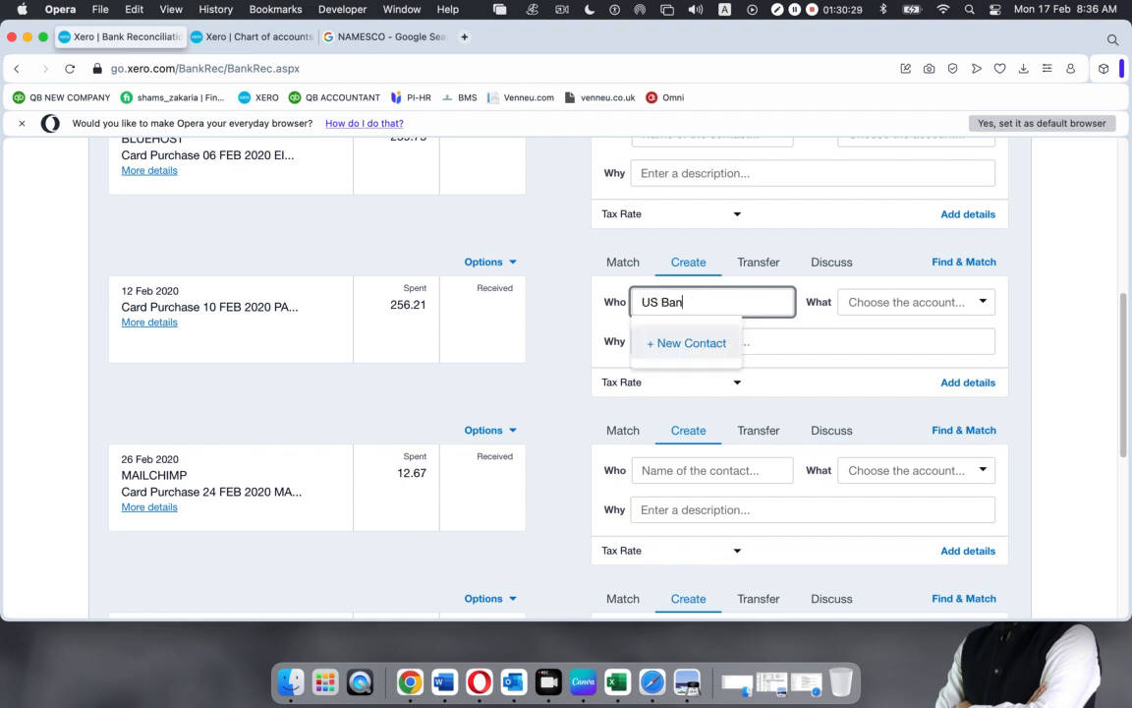
type("gla")
left_click(687, 343)
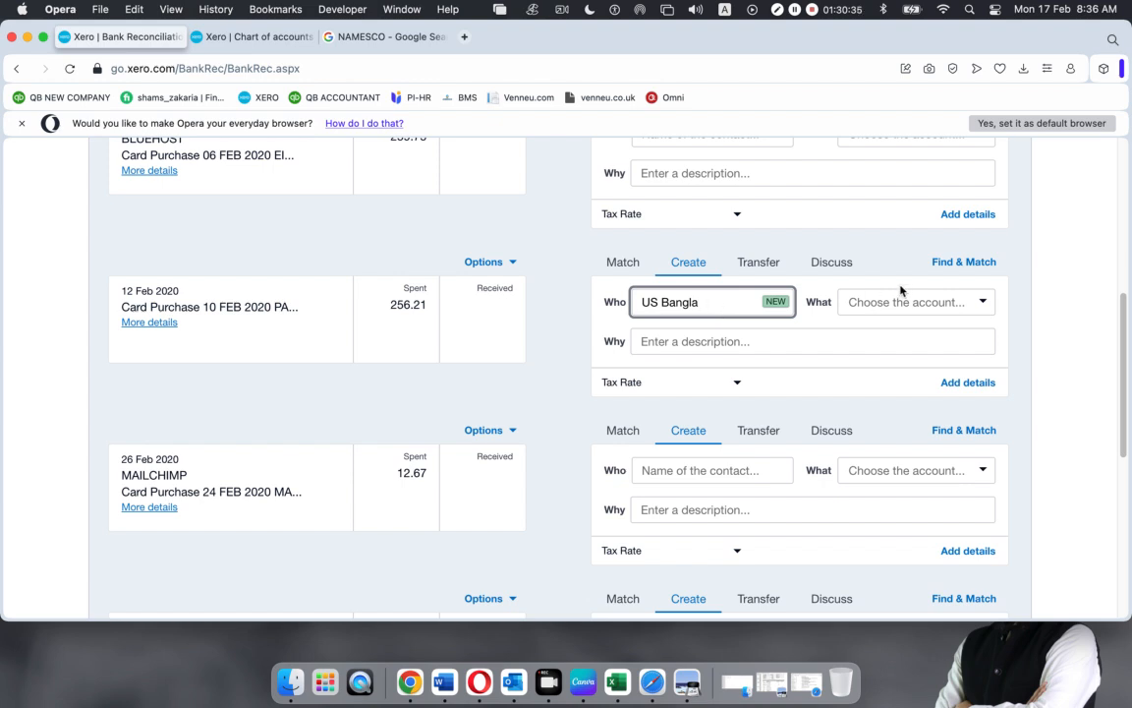
Code the 12 Feb 256.21 purchase to 494 Travel - International and reconcile it
left_click(985, 302)
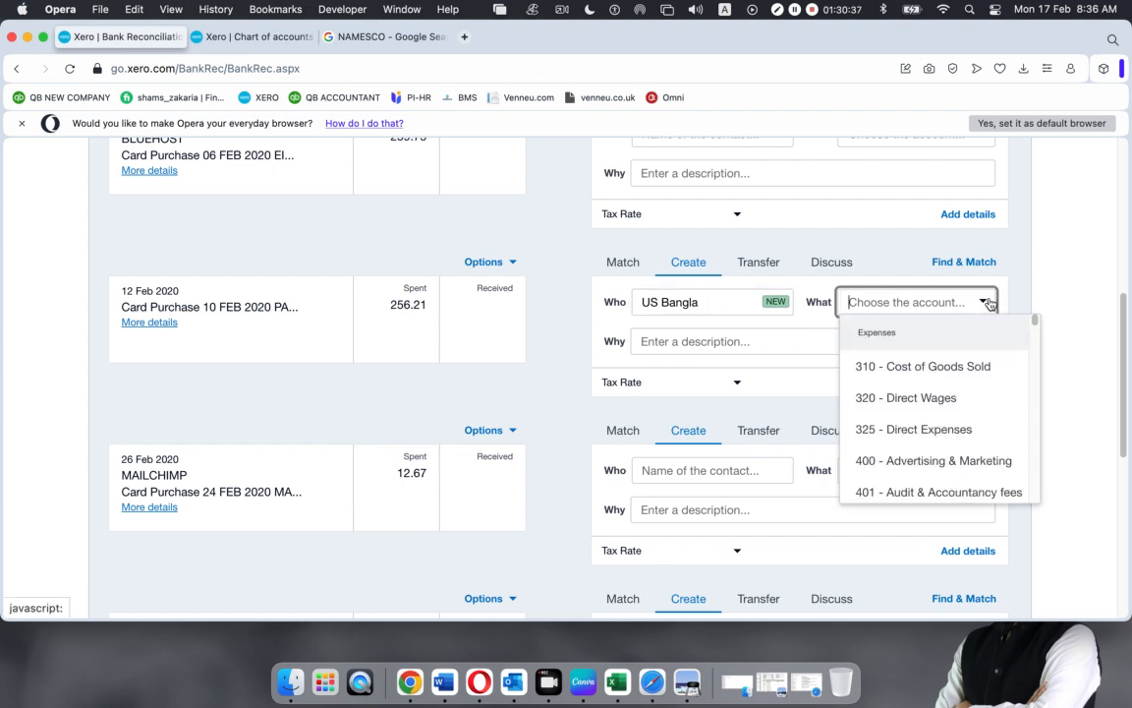
type("tra")
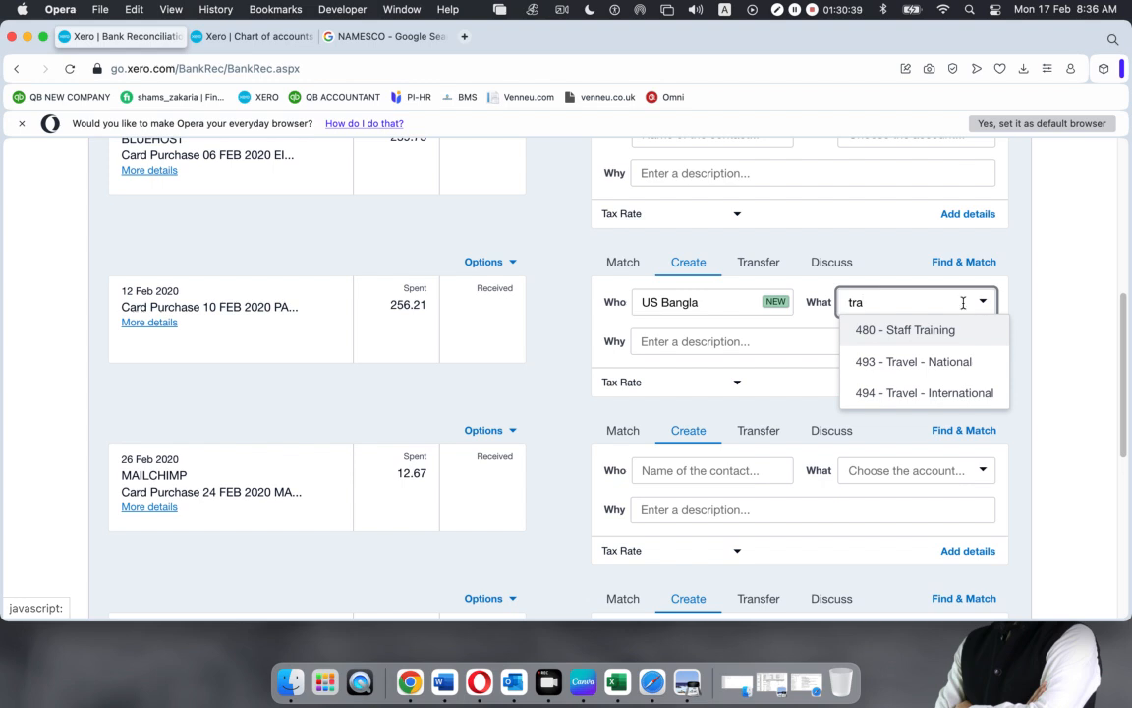
left_click(933, 393)
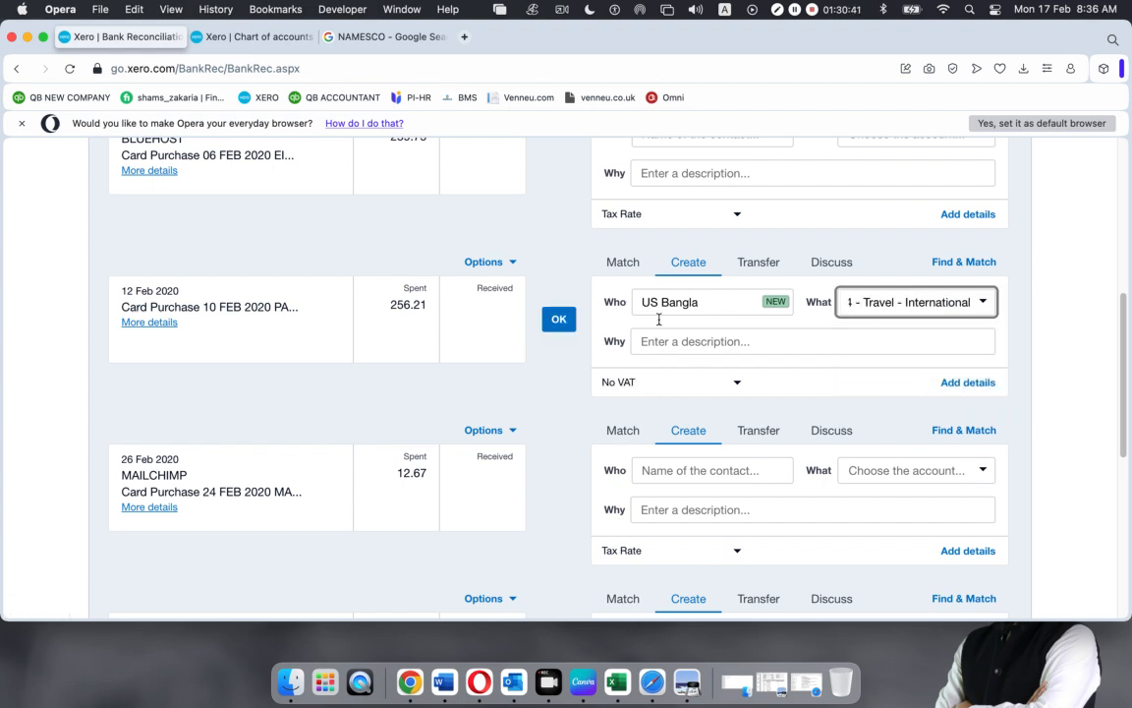
left_click(559, 320)
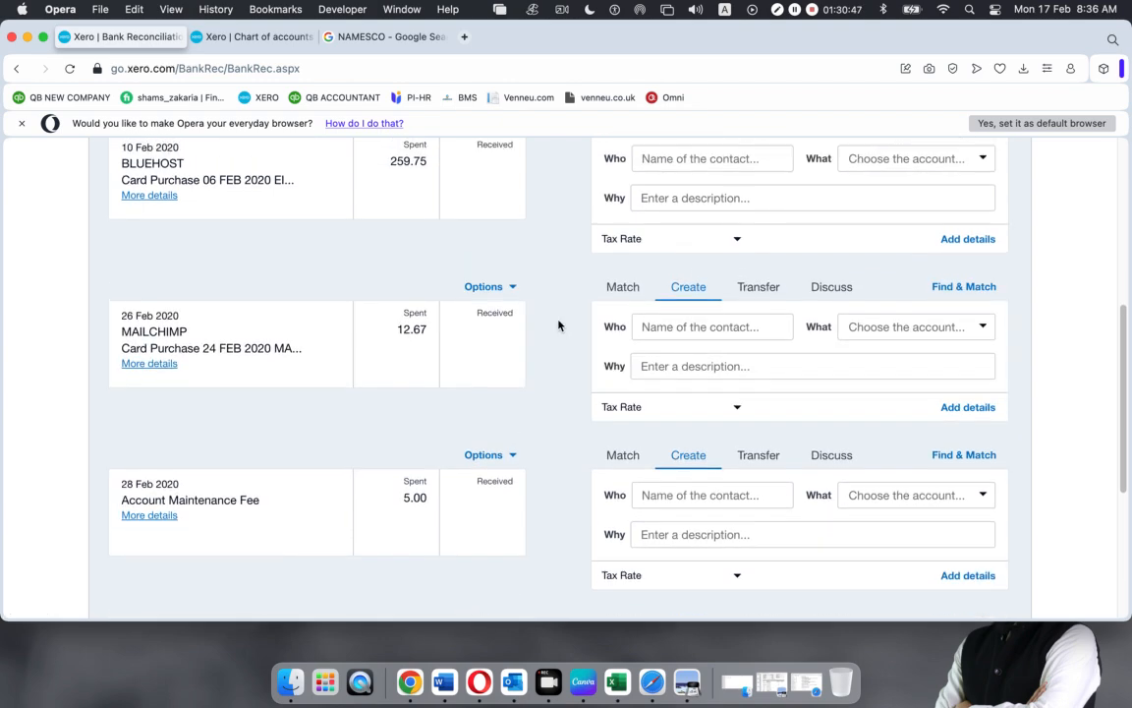
scroll(362, 312, "up", 3)
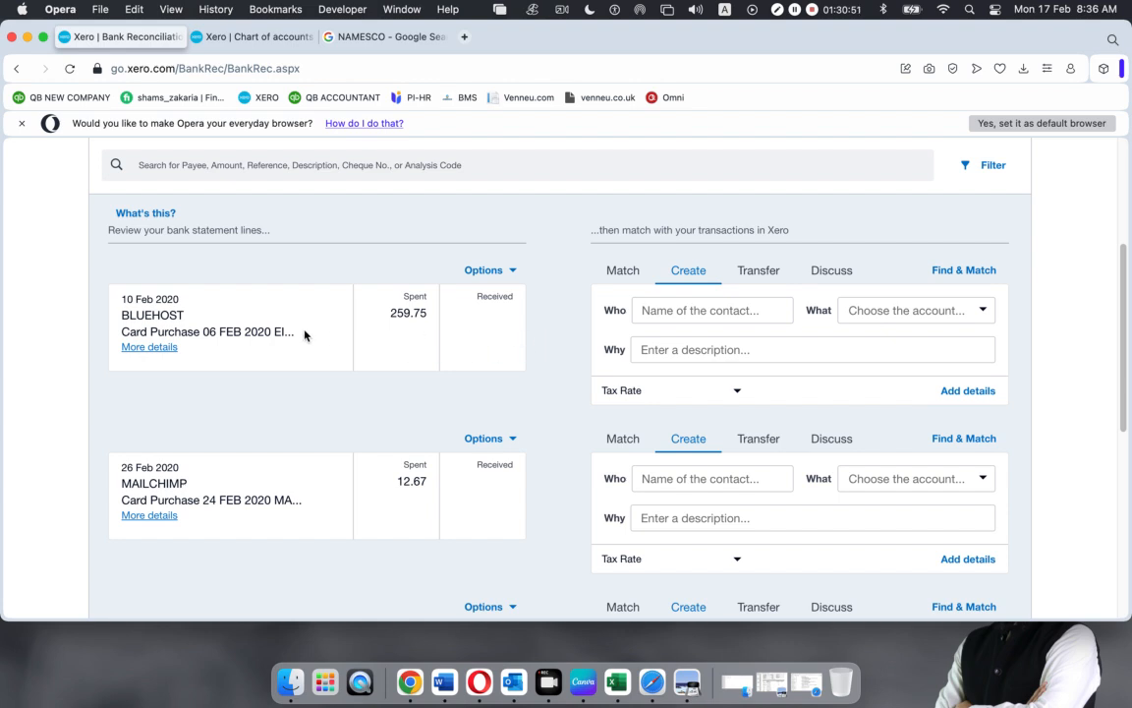
left_click_drag(185, 315, 120, 314)
key("super+c")
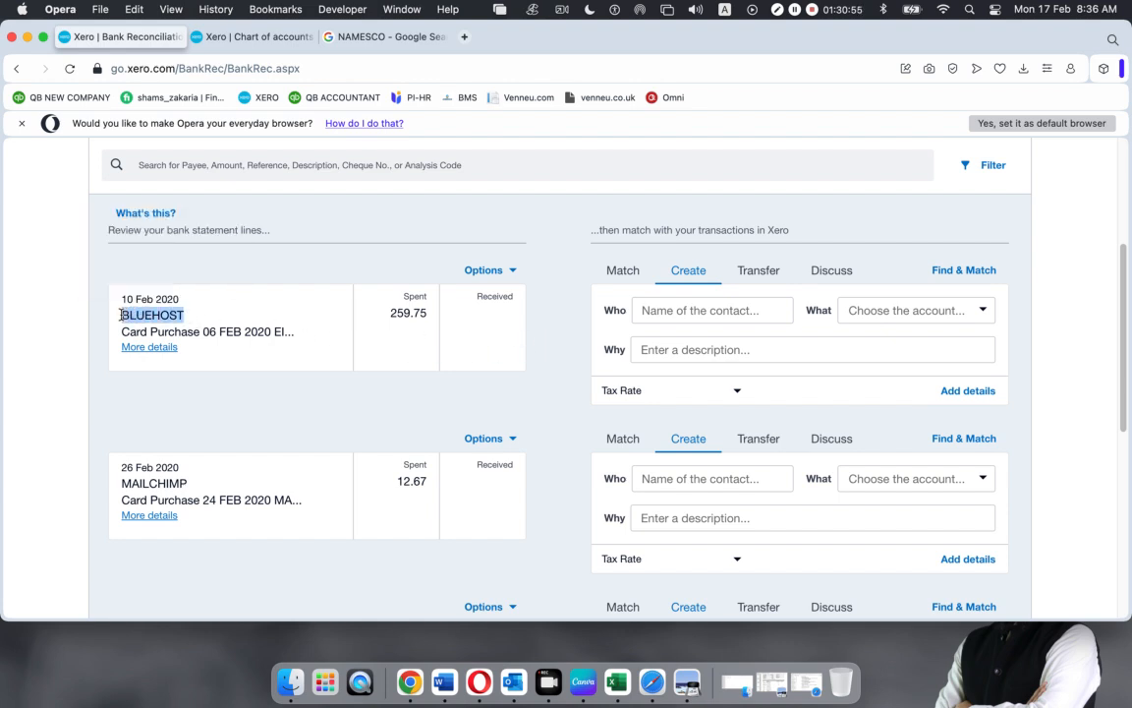
Search Google for BLUEHOST to identify the payee
left_click(412, 37)
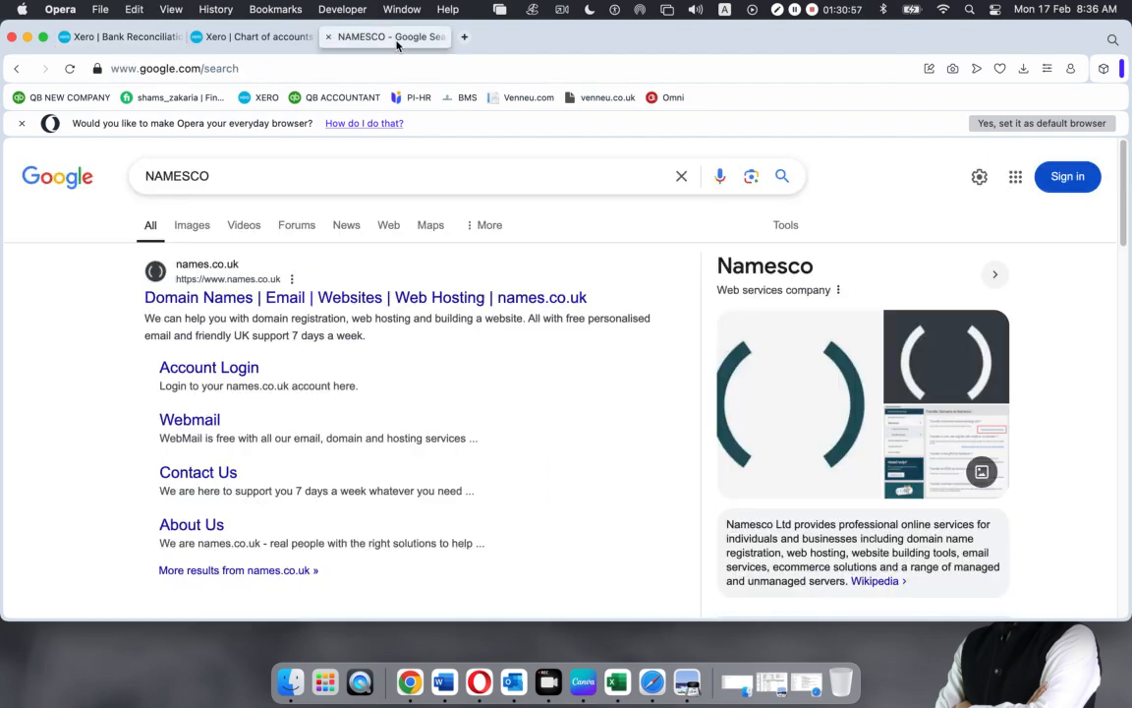
key("super+a")
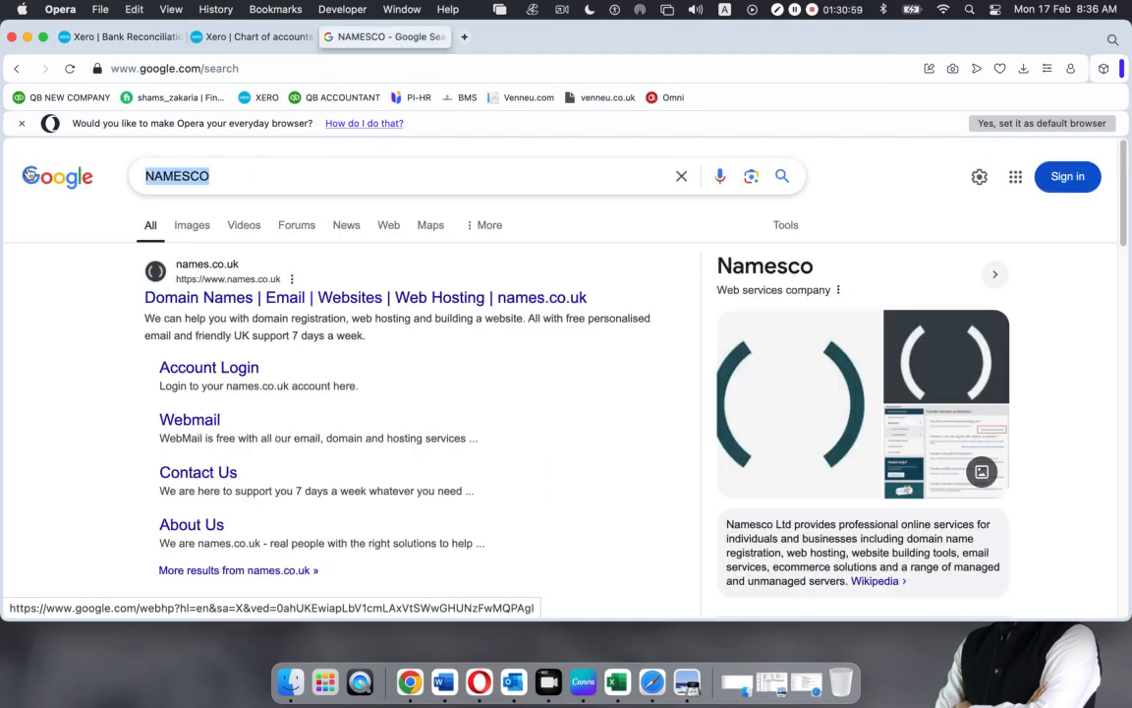
key("super+v")
key("Return")
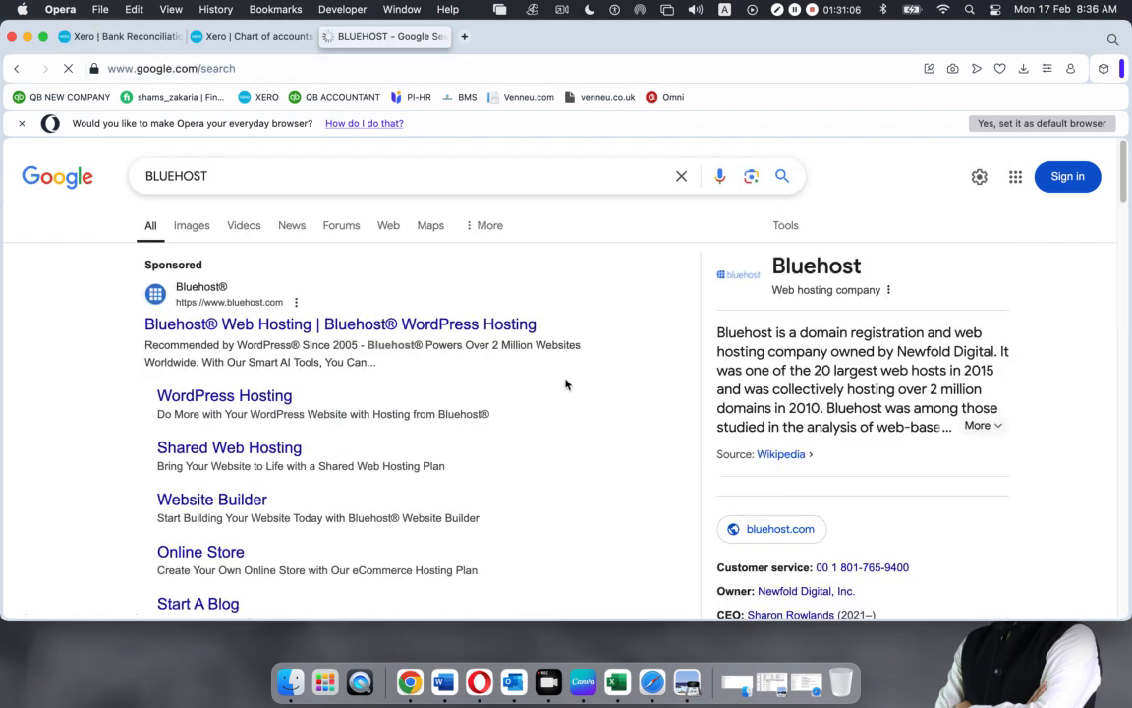
Reconcile the 10 Feb 259.75 line to new contact BLUEHOST under 485 - Subscriptions
left_click(110, 36)
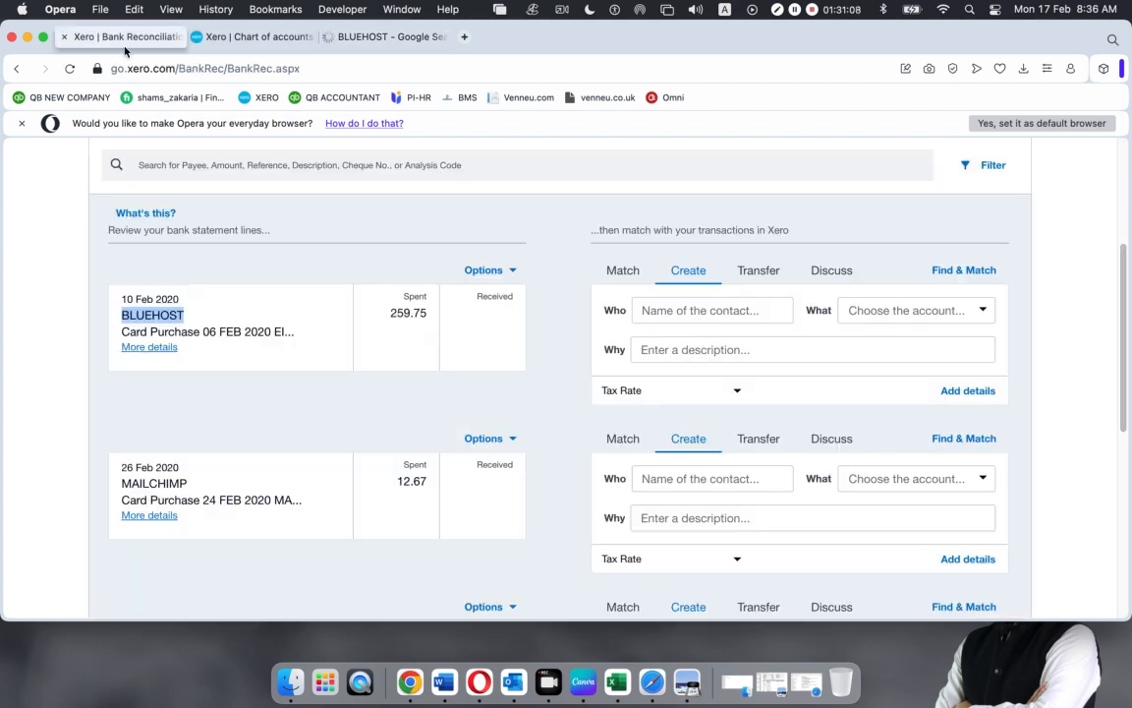
left_click(722, 312)
key("super+v")
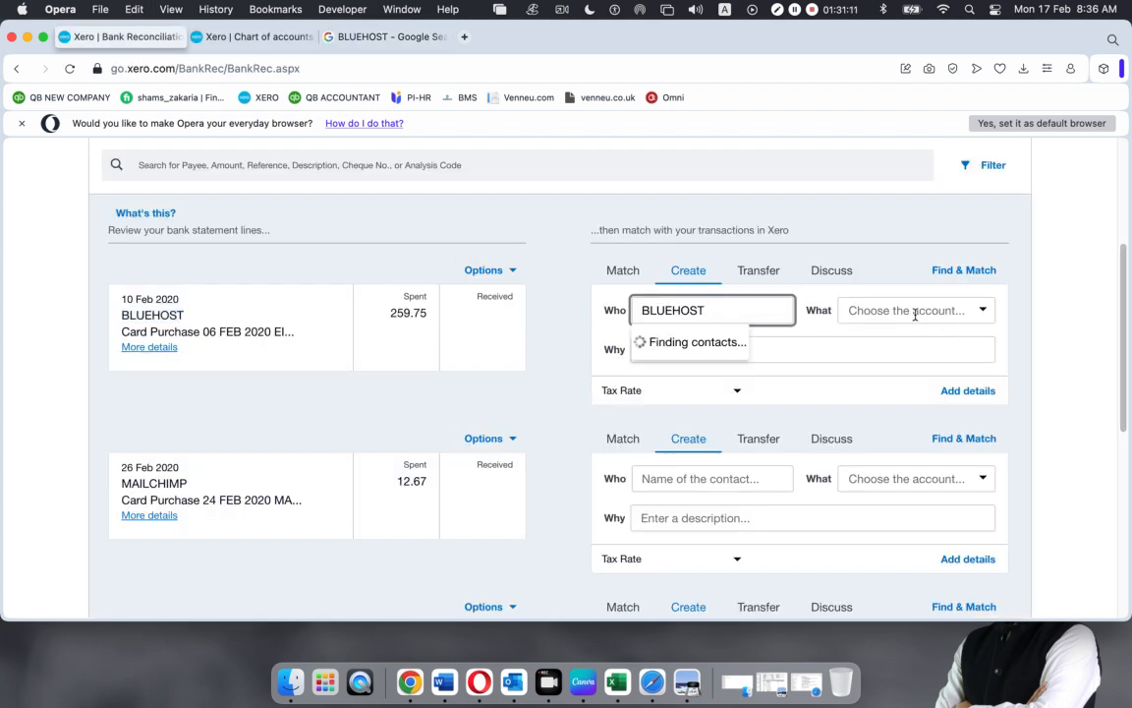
left_click(691, 352)
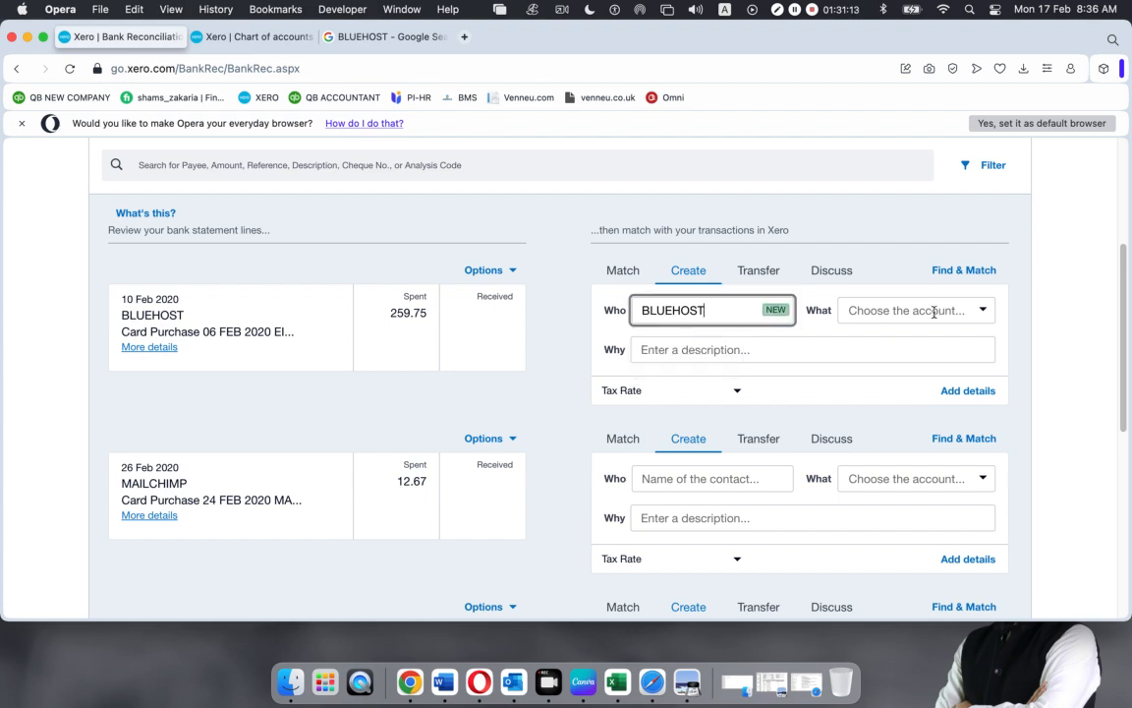
left_click(983, 311)
type("sub")
left_click(906, 338)
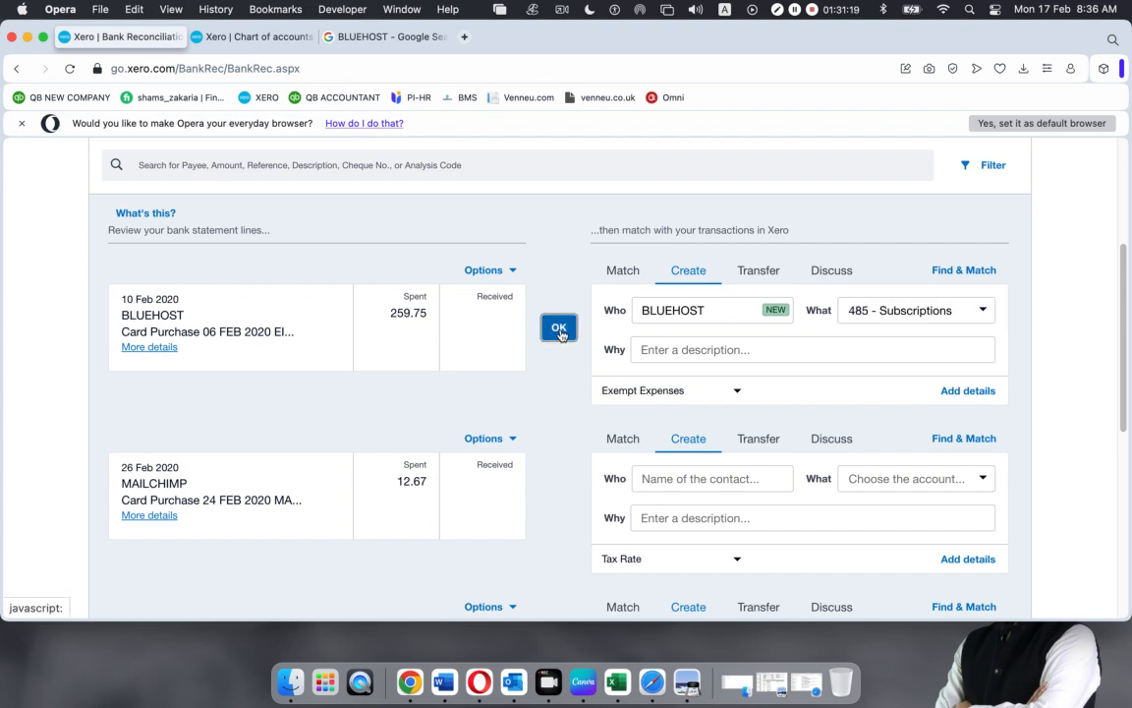
left_click(559, 330)
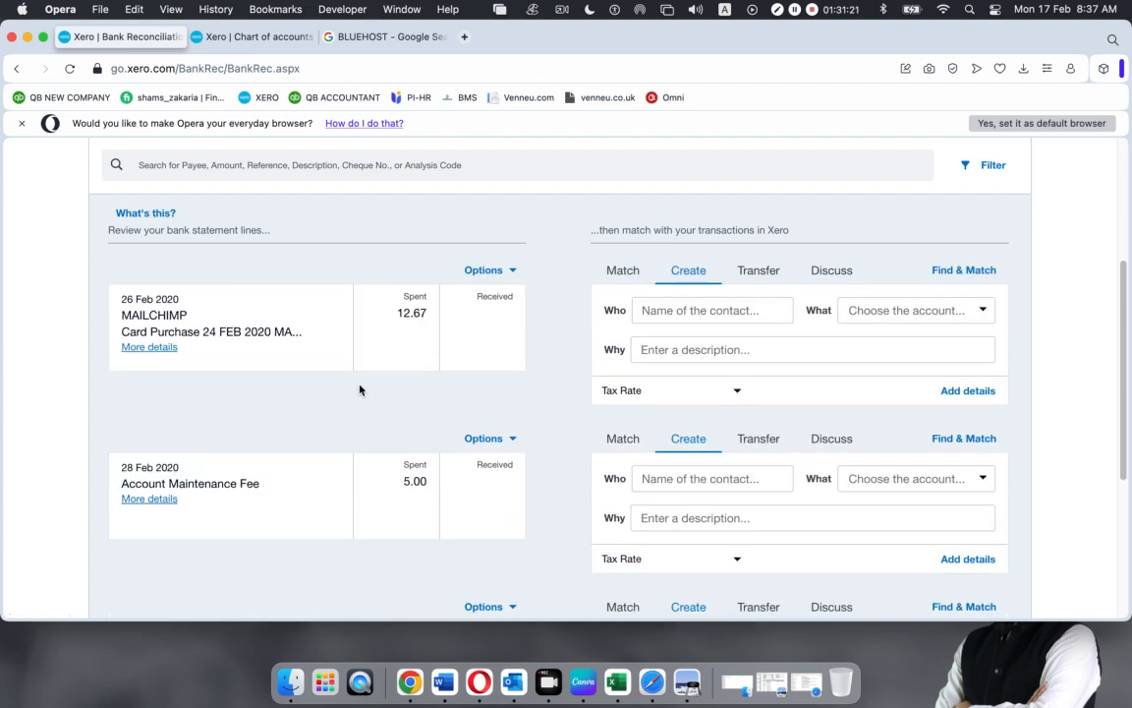
scroll(360, 390, "down", 1)
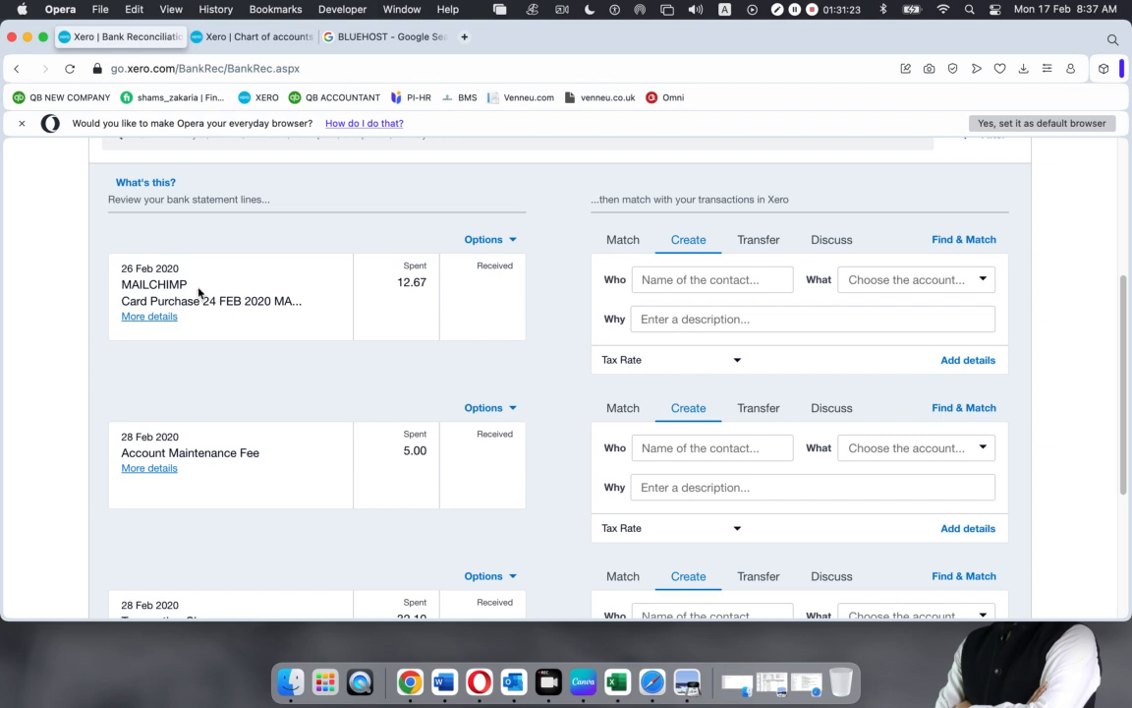
Search Google for MAILCHIMP and briefly view the Mailchimp website
left_click_drag(187, 284, 119, 285)
key("super+c")
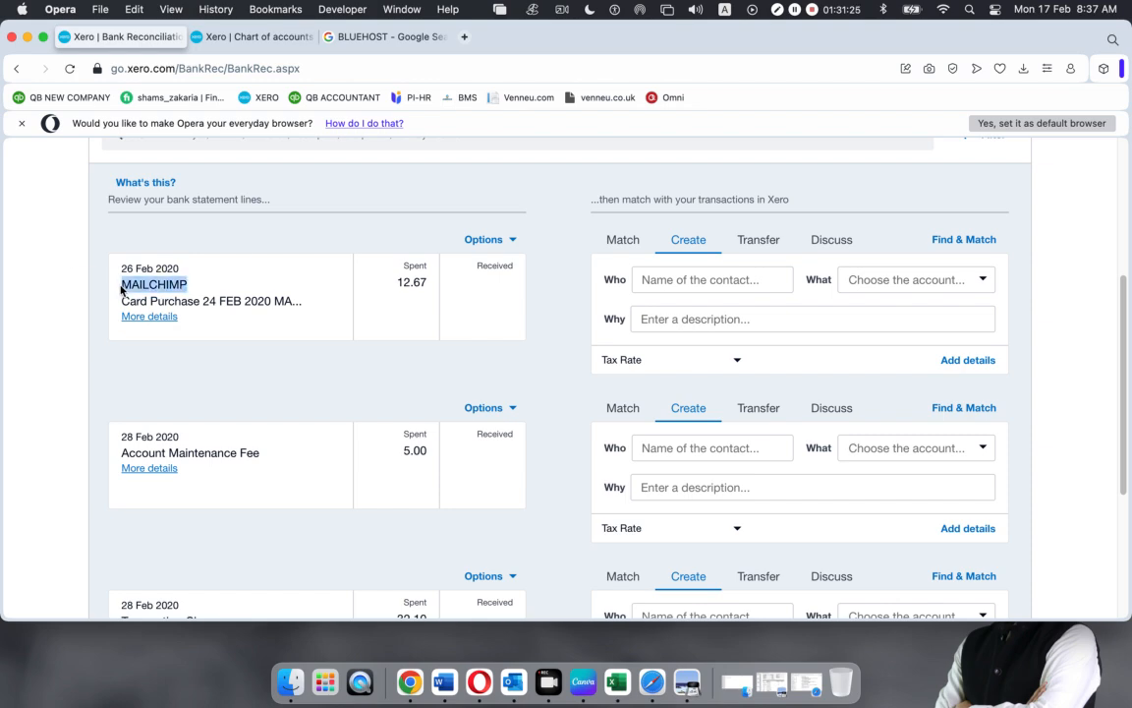
left_click(385, 36)
left_click_drag(221, 178, 17, 178)
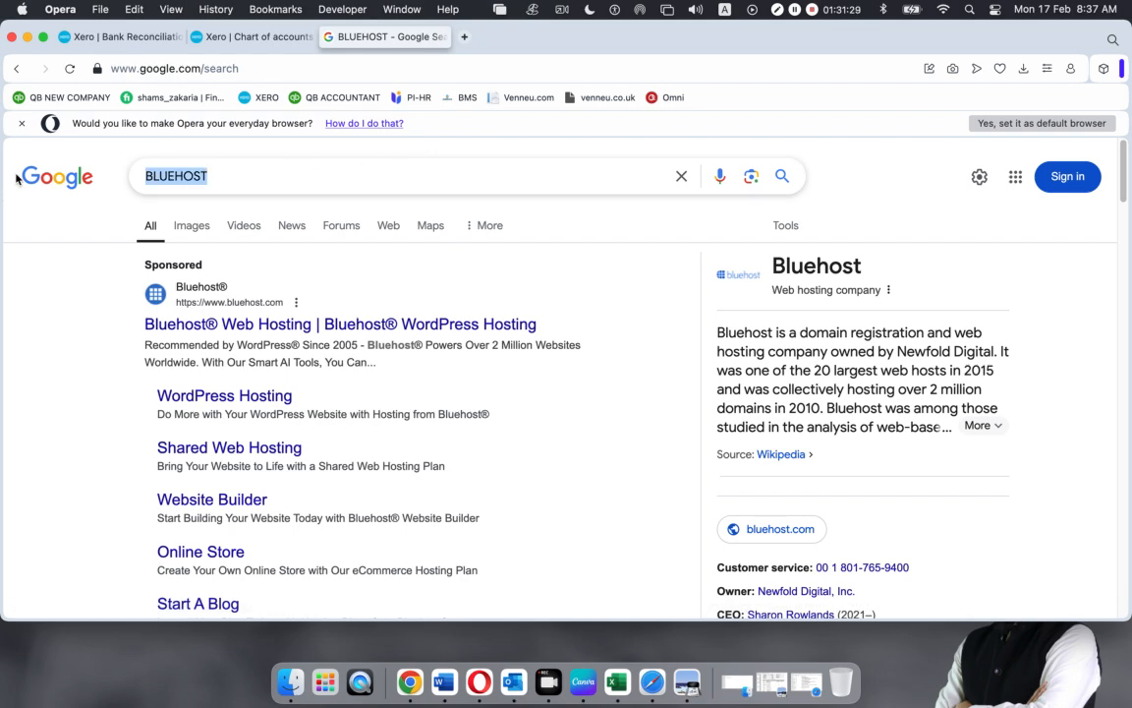
key("super+v")
key("Return")
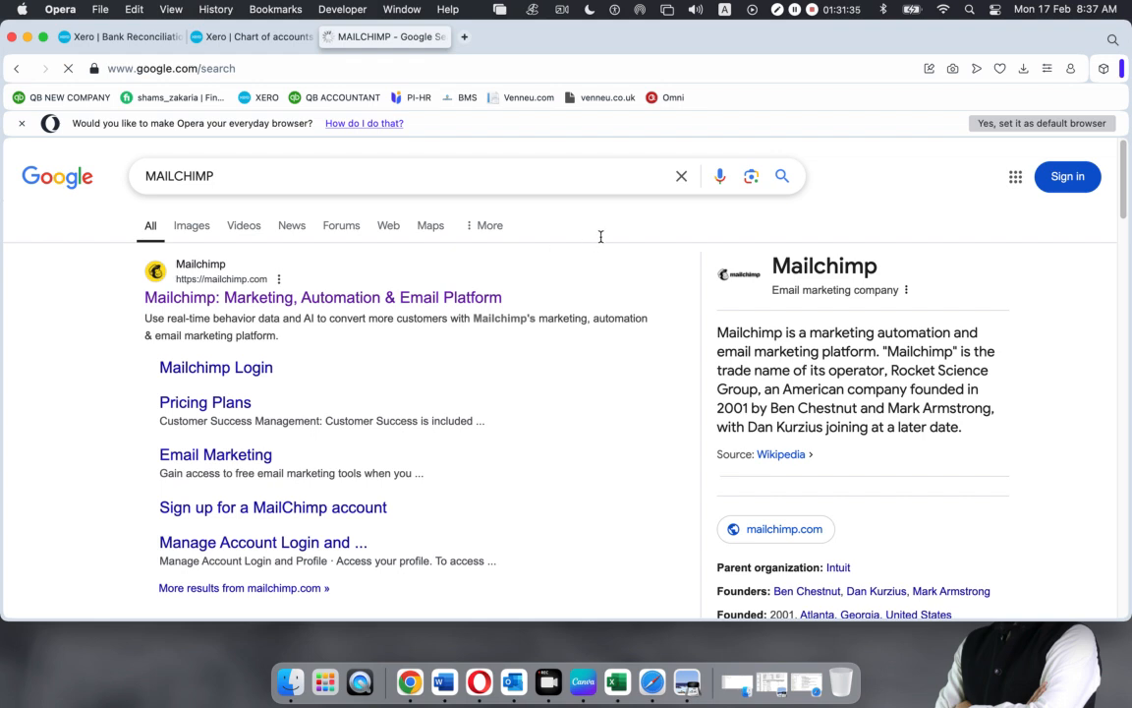
right_click(325, 303)
left_click(152, 319)
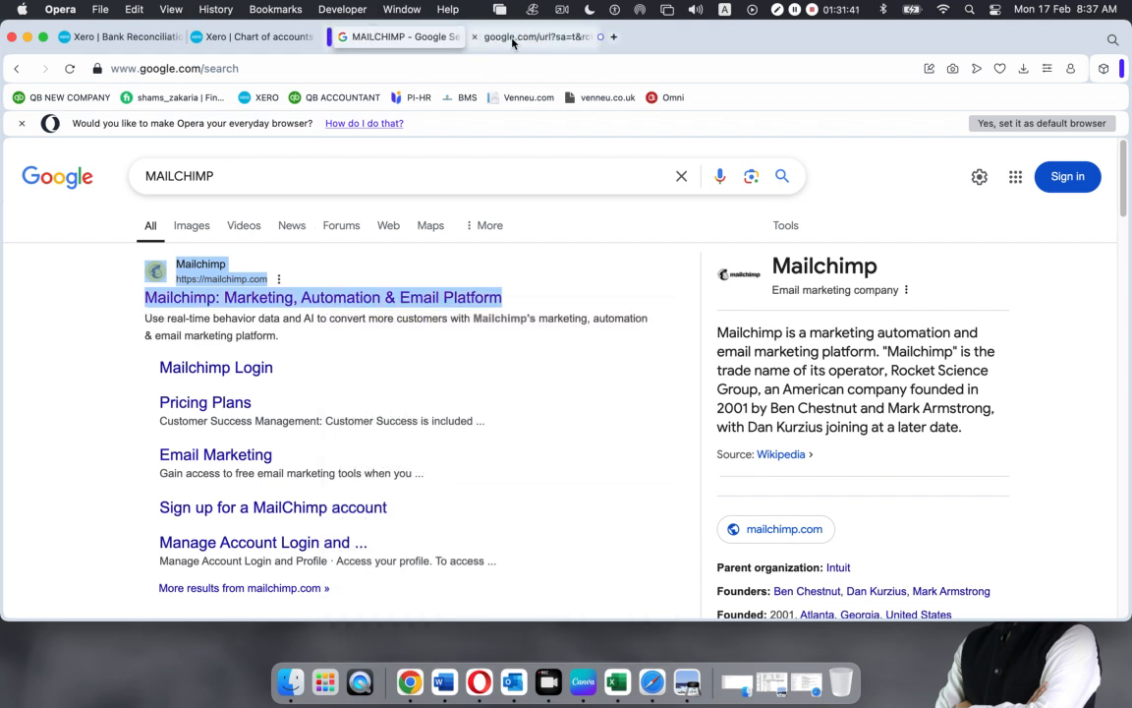
left_click(512, 39)
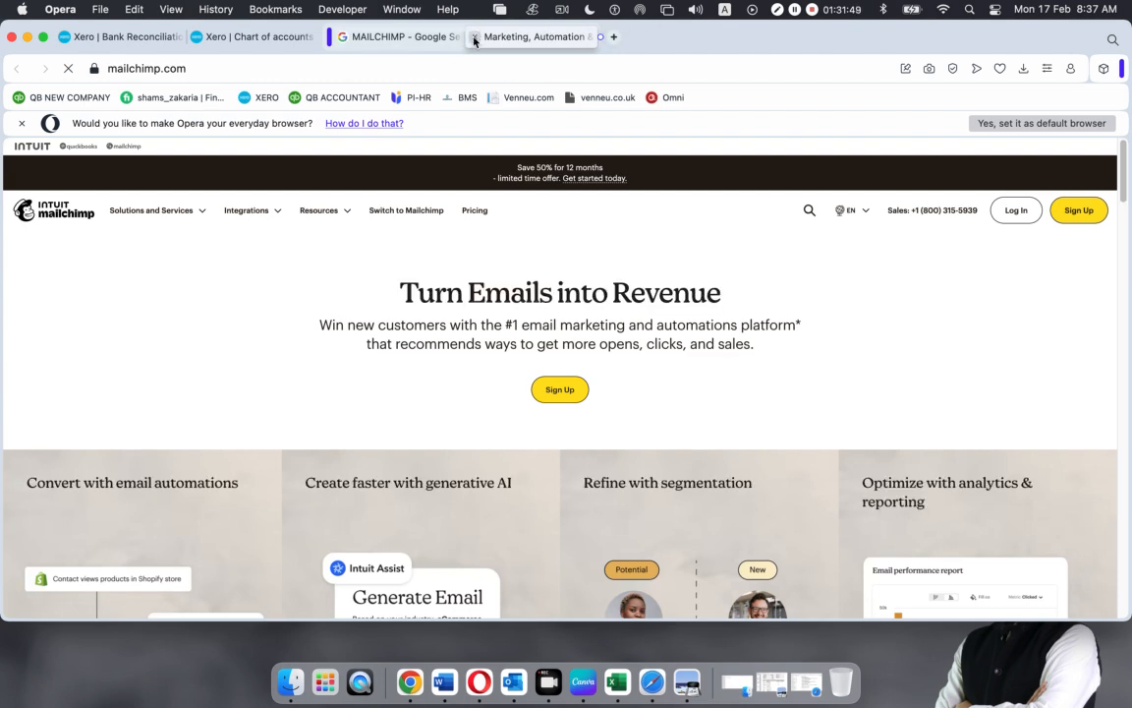
key("super+w")
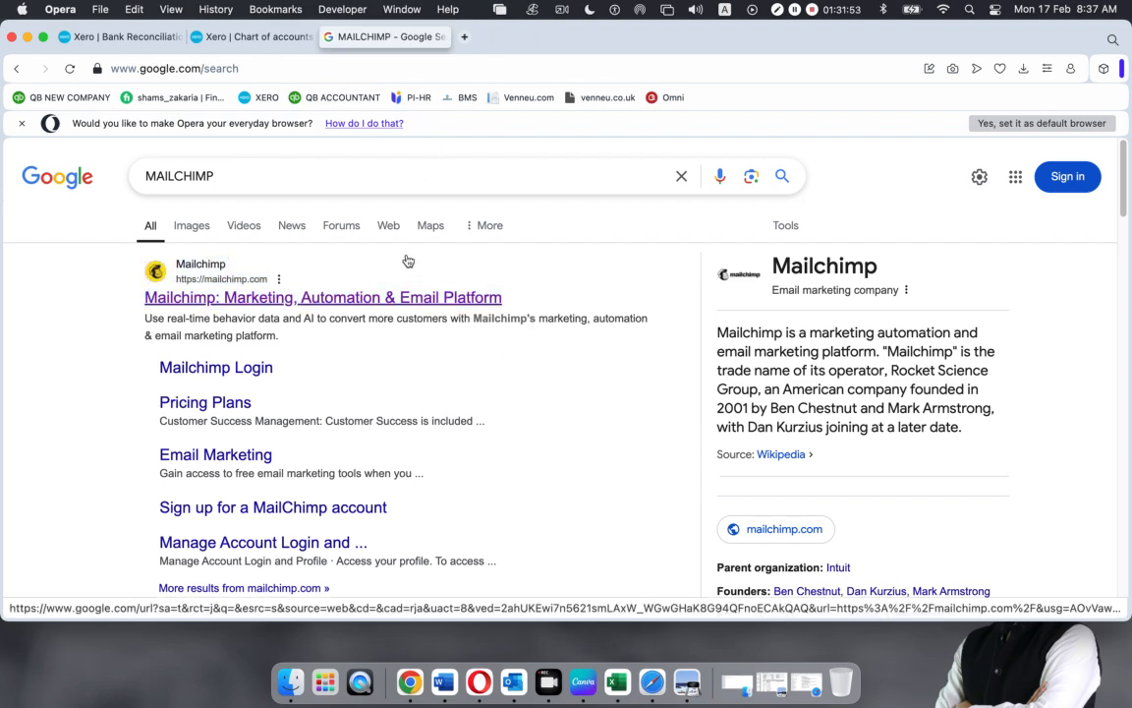
Reconcile the 26 Feb 12.67 line to new contact MAILCHIMP under 400 - Advertising & Marketing
left_click(104, 37)
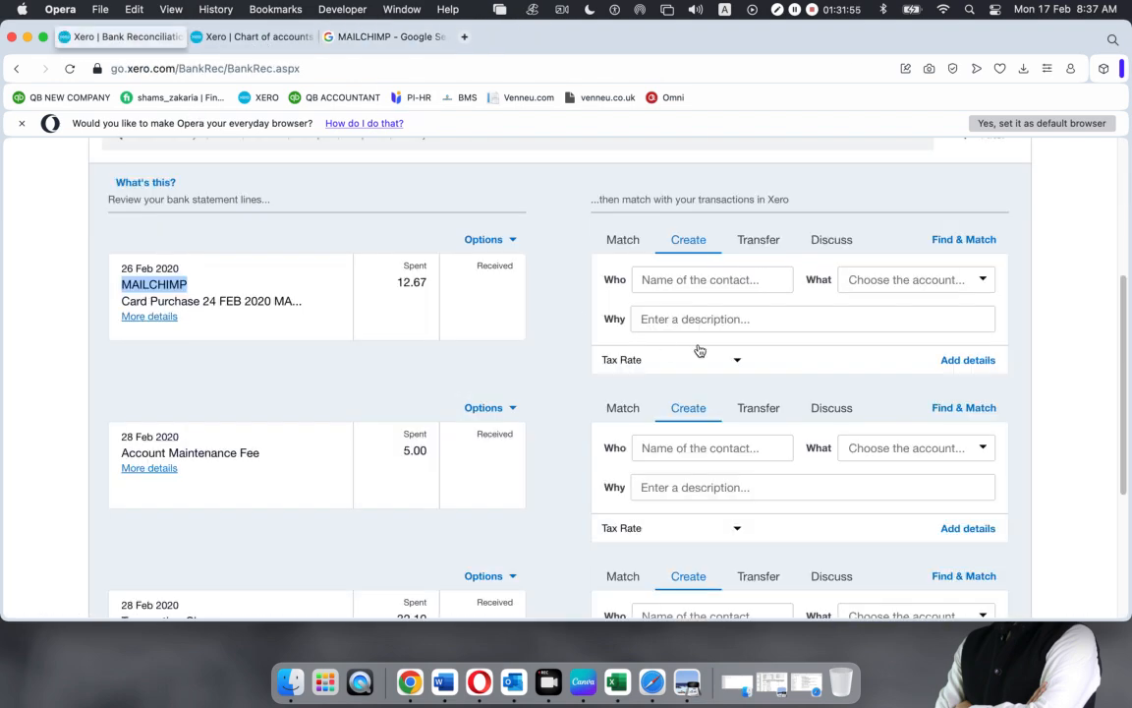
left_click(679, 279)
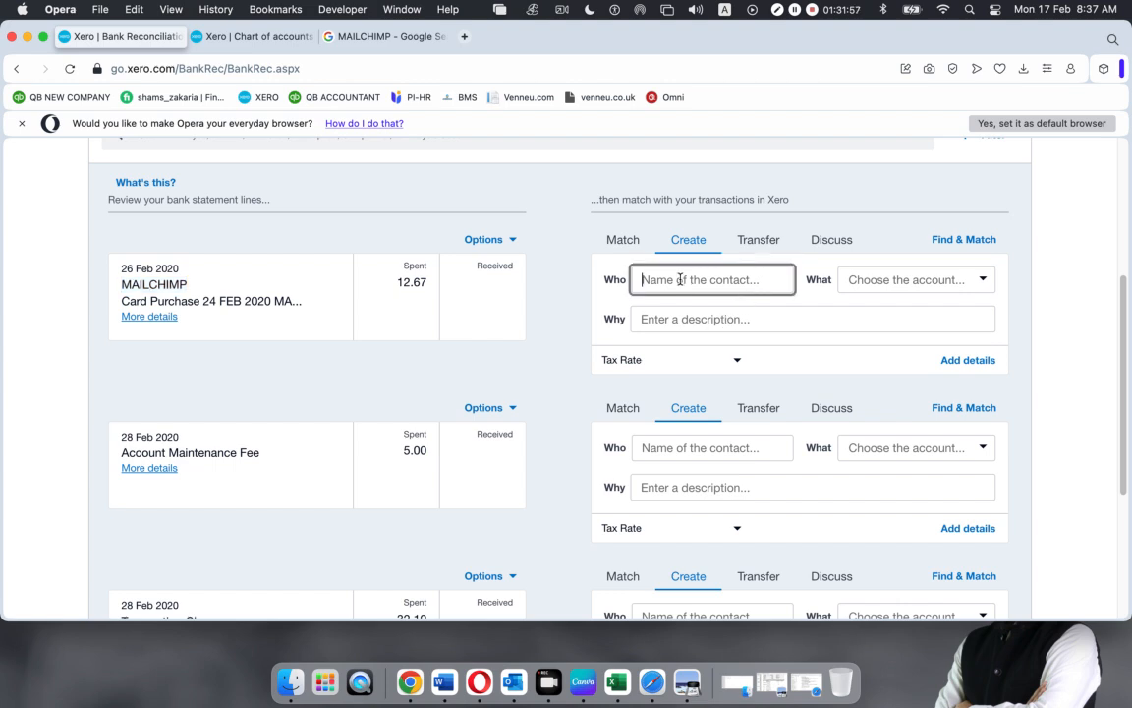
key("super+v")
left_click(693, 326)
left_click(982, 280)
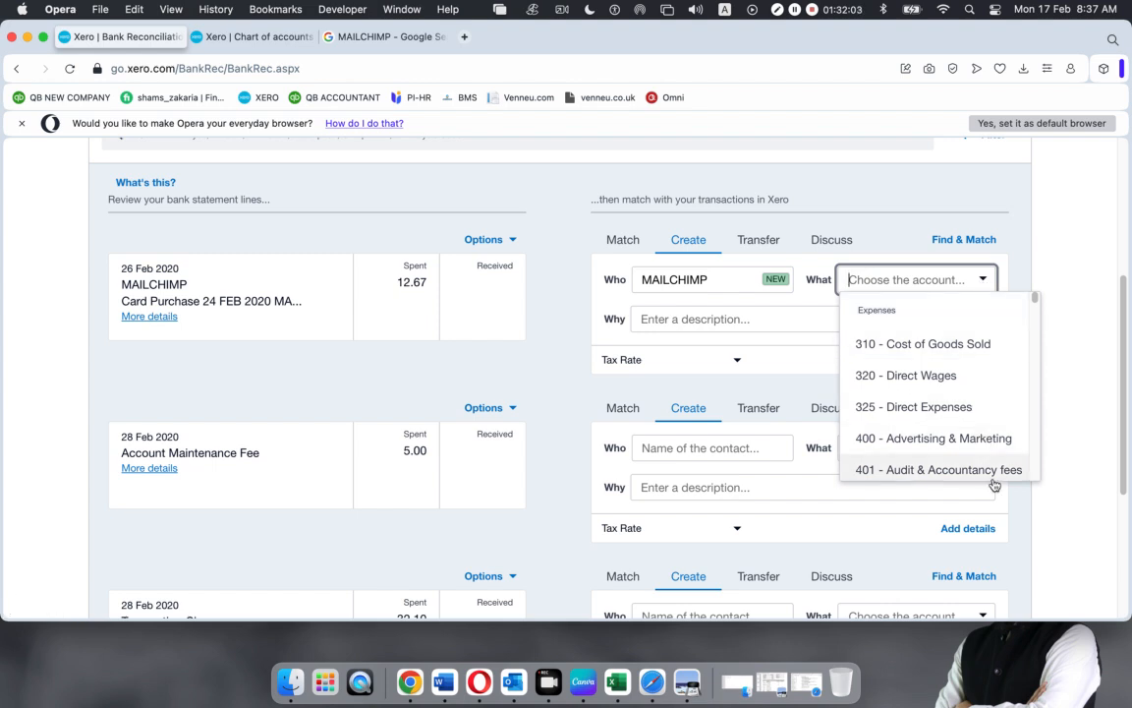
left_click(941, 435)
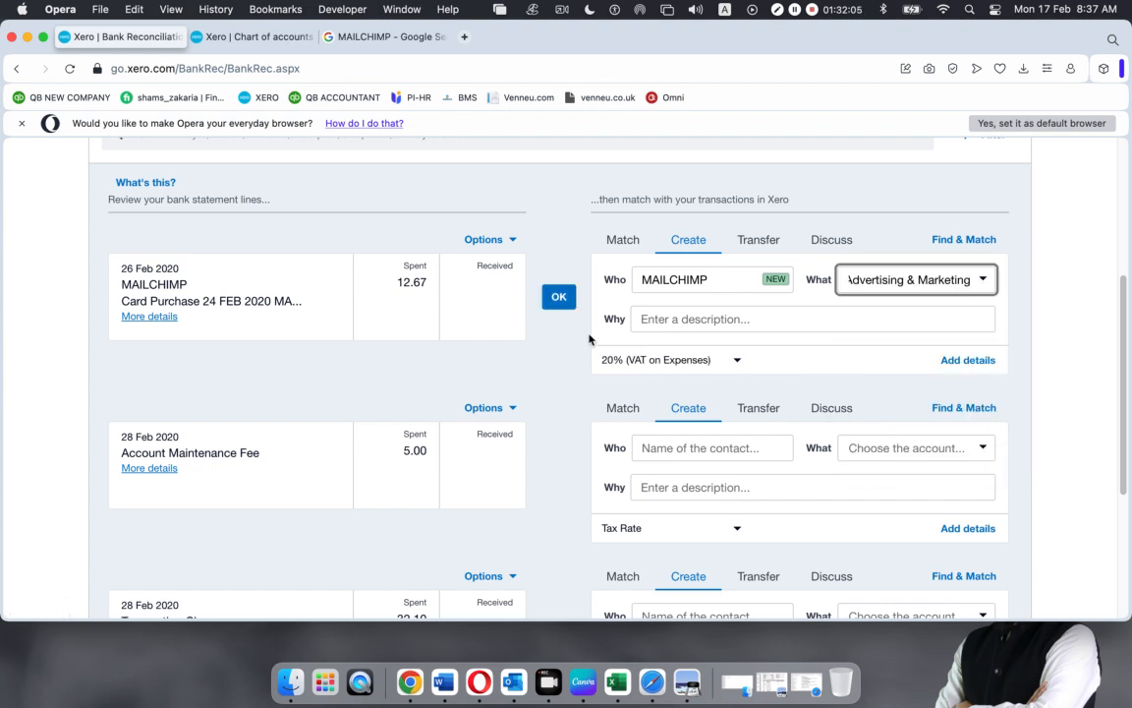
left_click(558, 297)
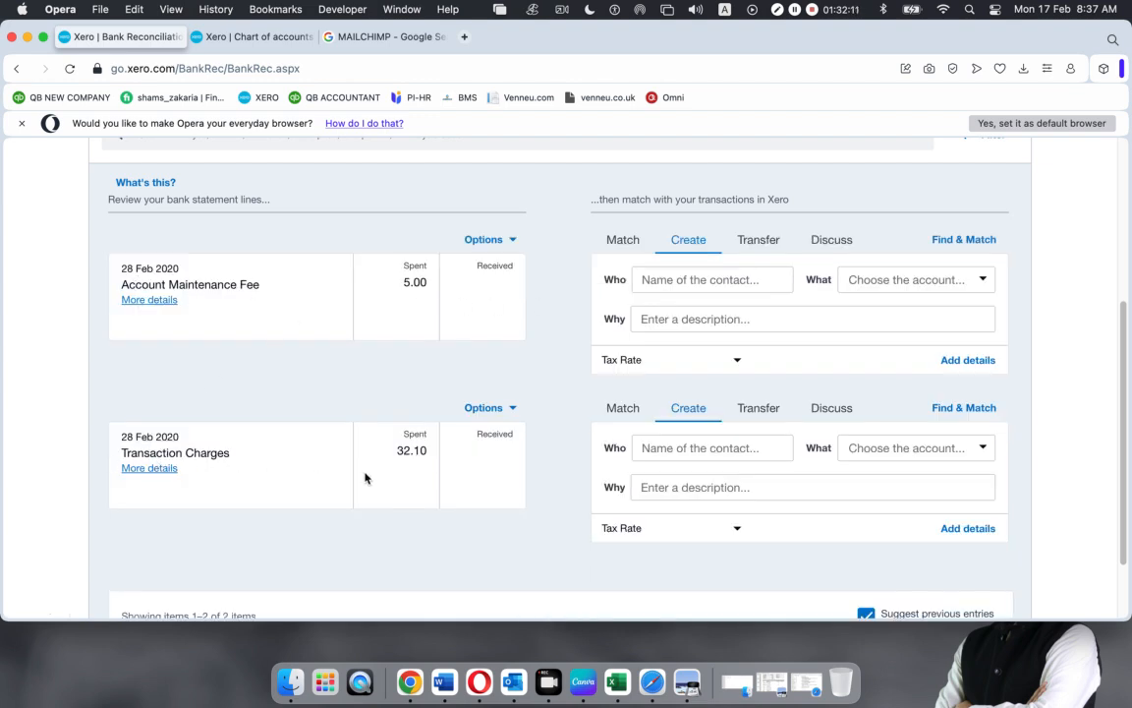
Code the 5.00 Account Maintenance Fee to new contact Bank under 404 - Bank Fees
left_click(685, 284)
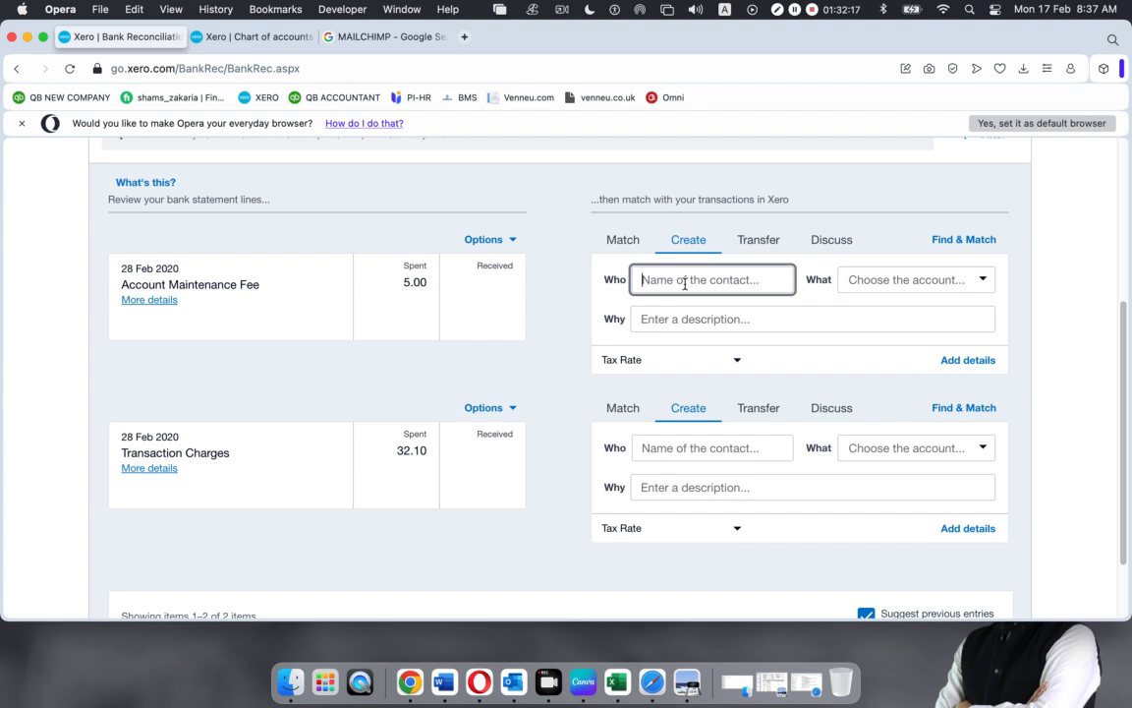
type("Bank")
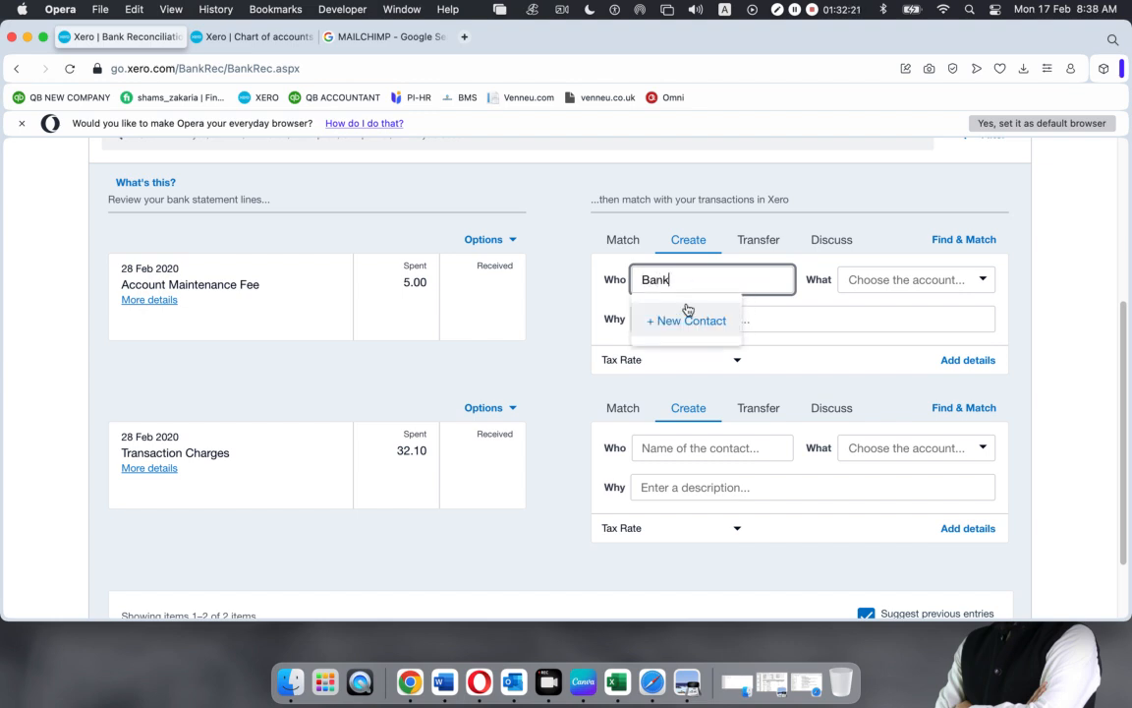
left_click(686, 312)
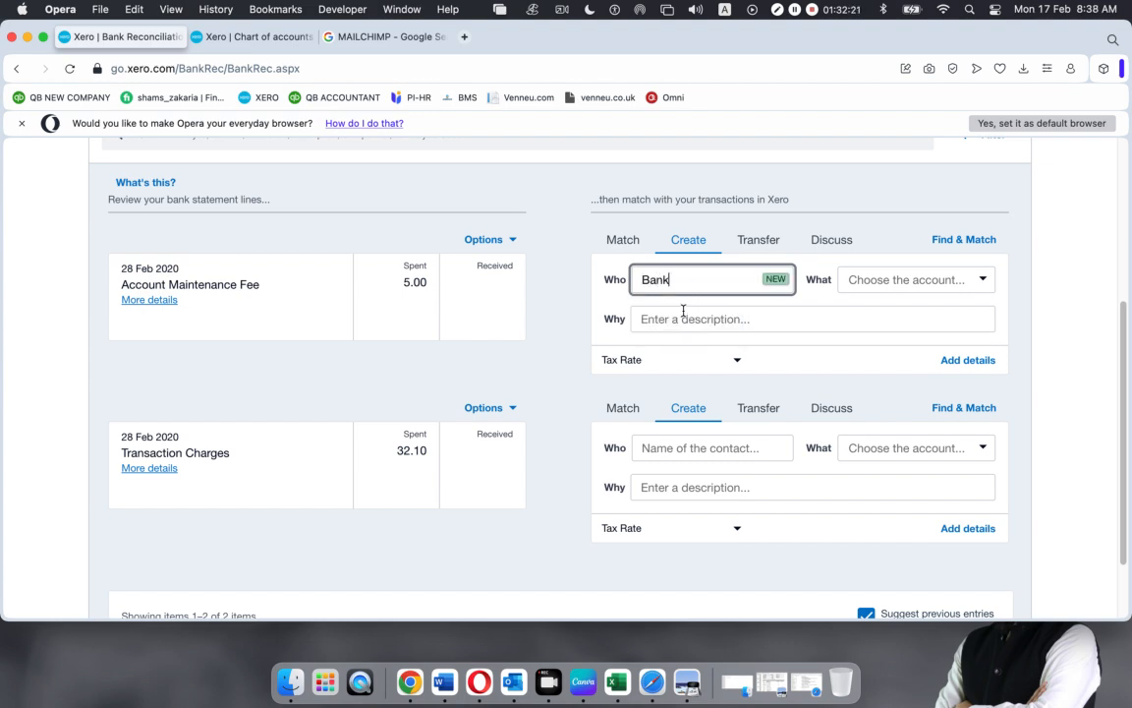
left_click(983, 282)
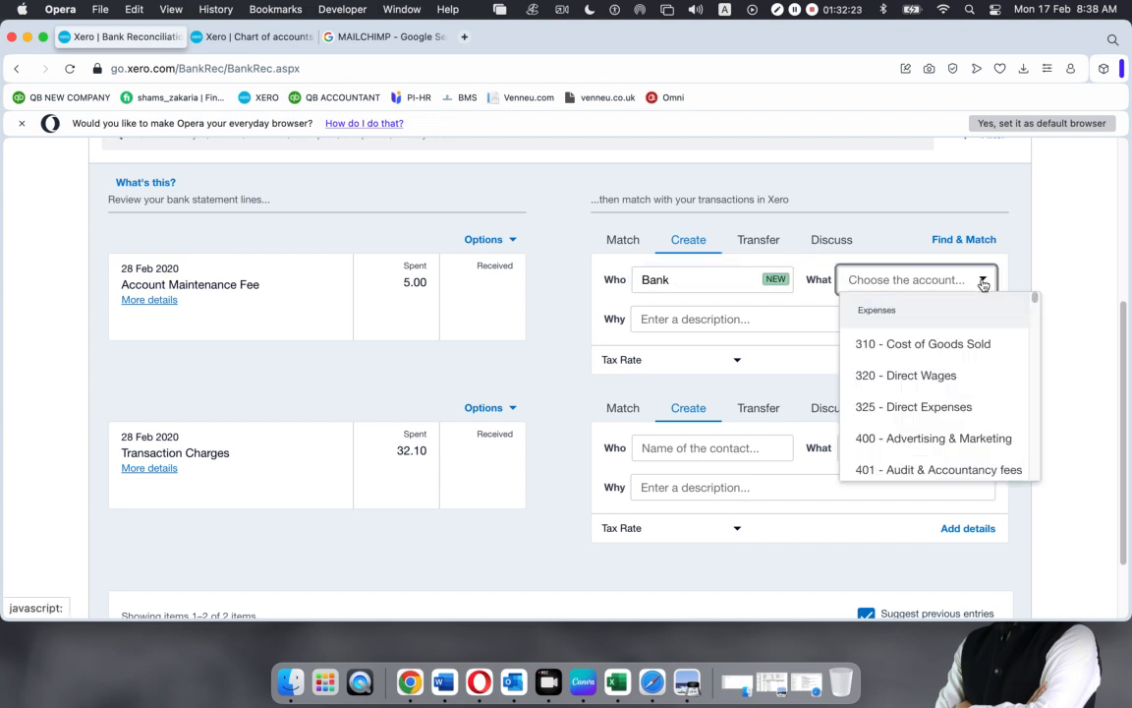
type("bank")
left_click(889, 308)
Code the 32.10 Transaction Charges to Bank and Bank Fees, then reconcile both lines
left_click(721, 452)
type("bank")
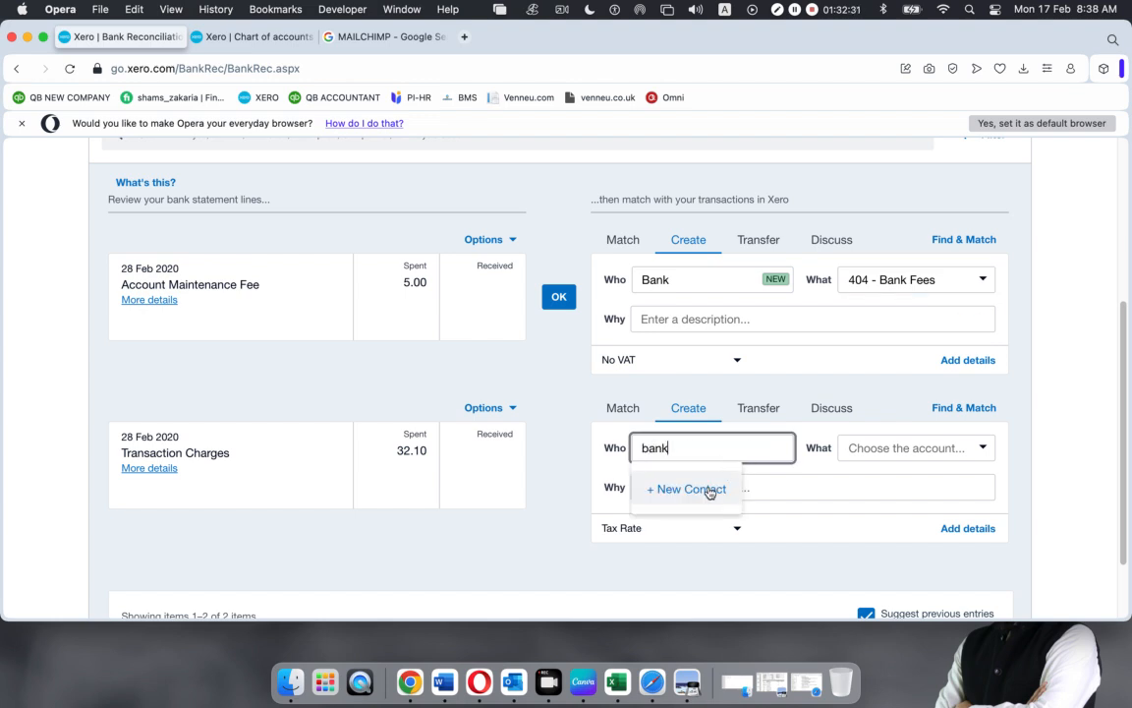
left_click(709, 490)
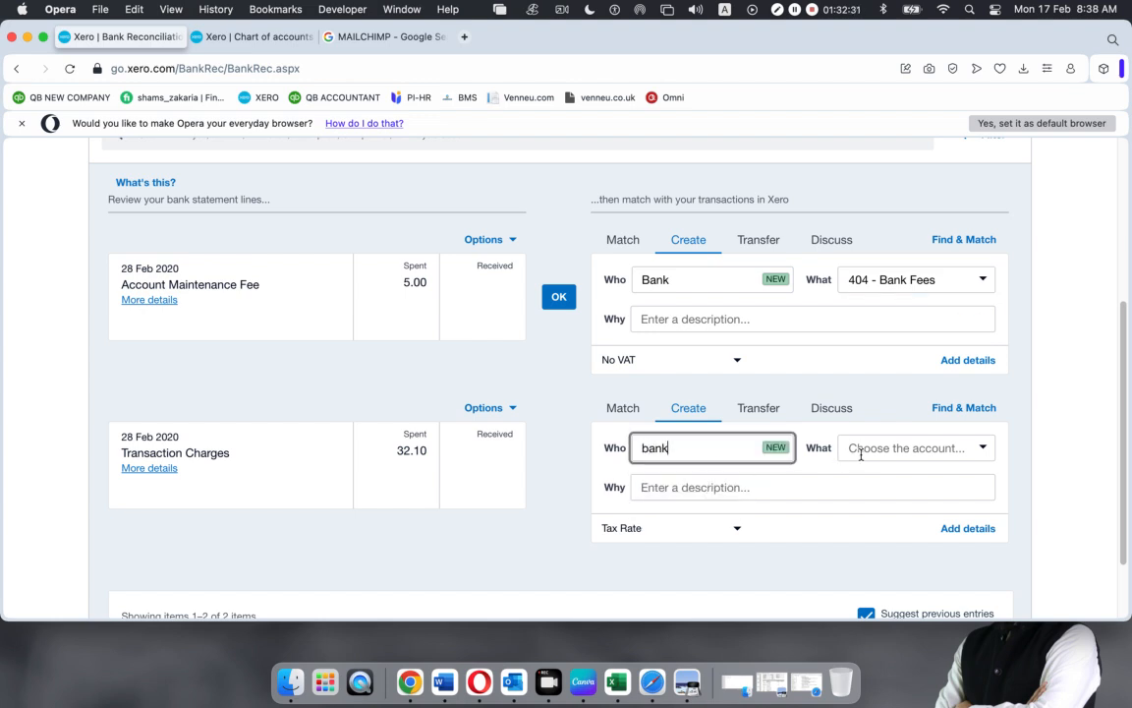
left_click(902, 449)
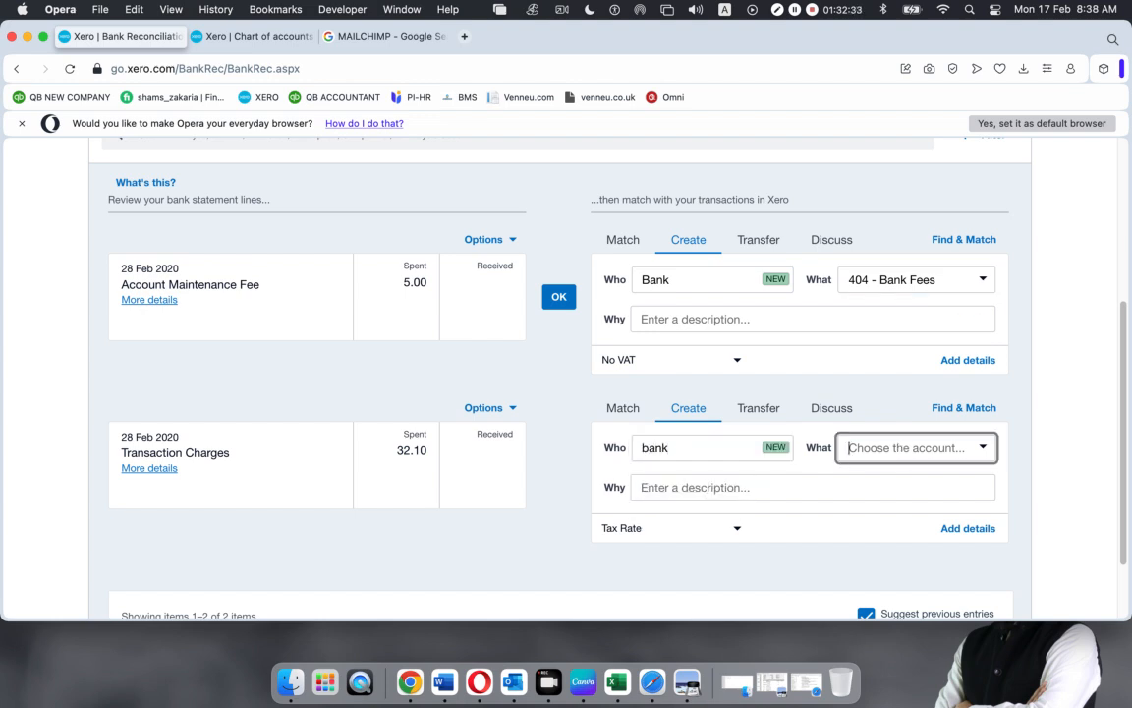
type("bank Fees")
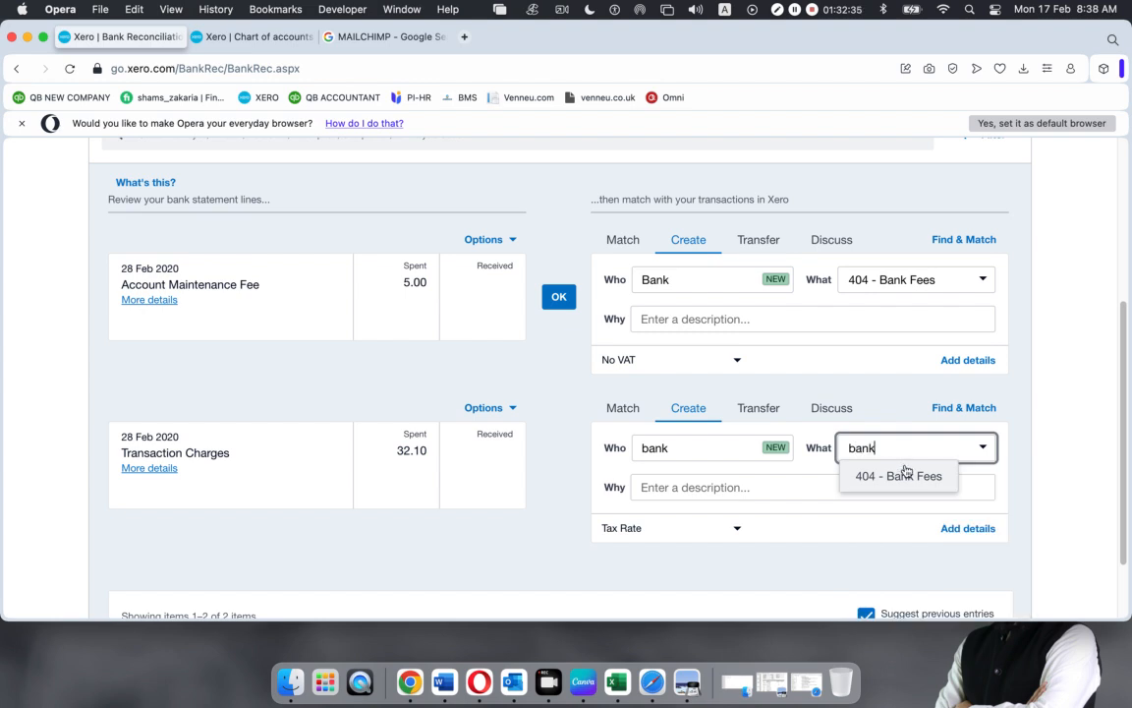
left_click(900, 475)
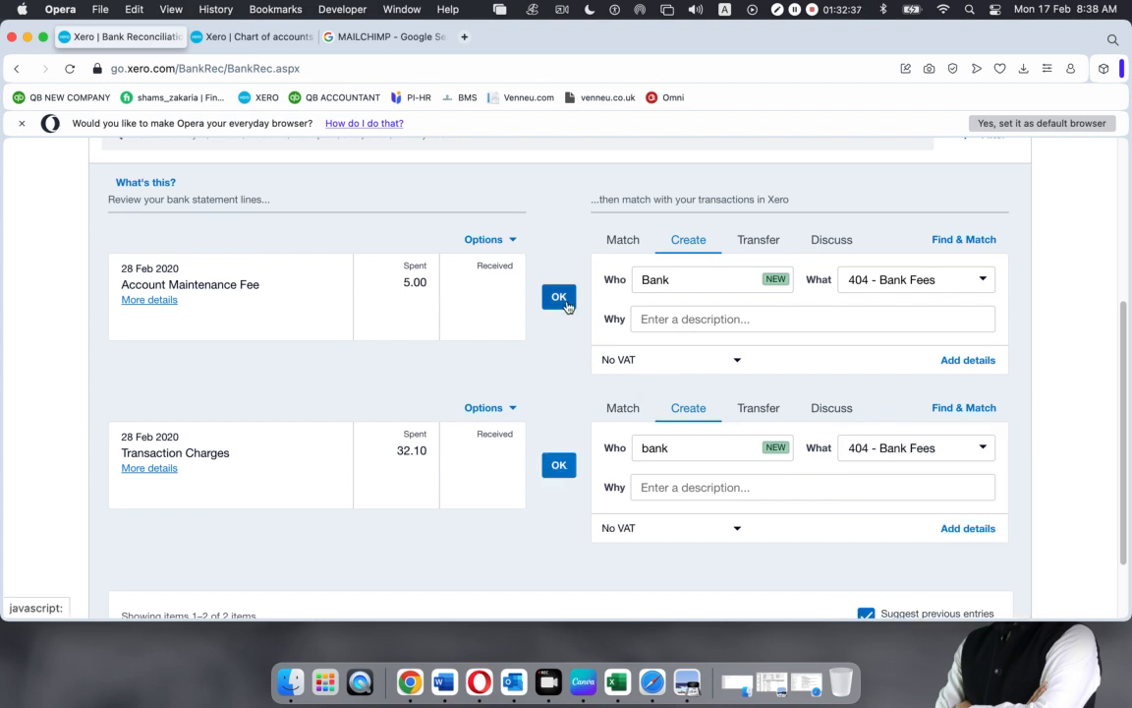
left_click(559, 296)
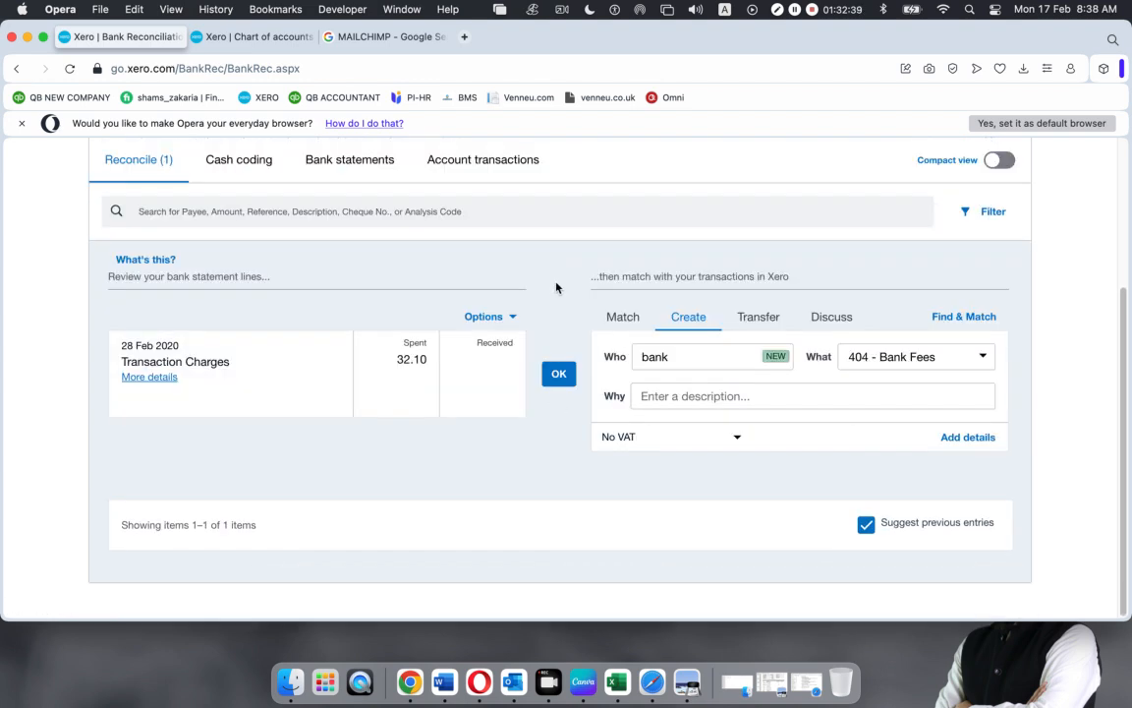
left_click(558, 373)
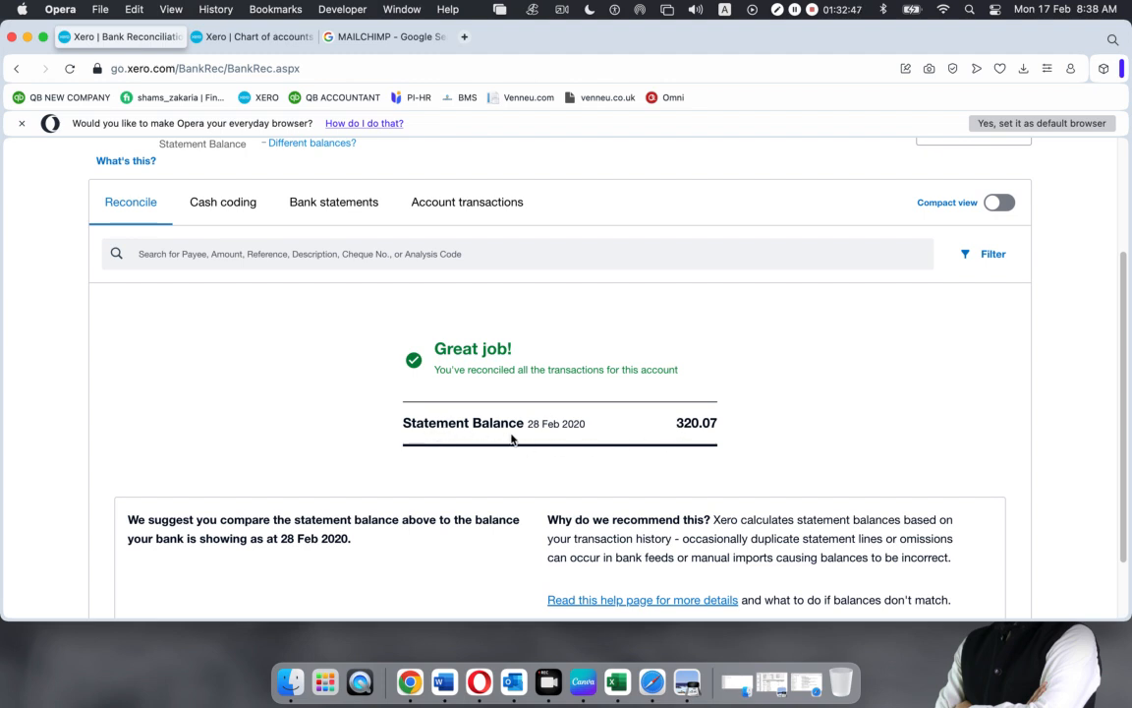
left_click_drag(676, 422, 720, 424)
left_click(720, 426)
key("super+shift+3")
left_click(1052, 667)
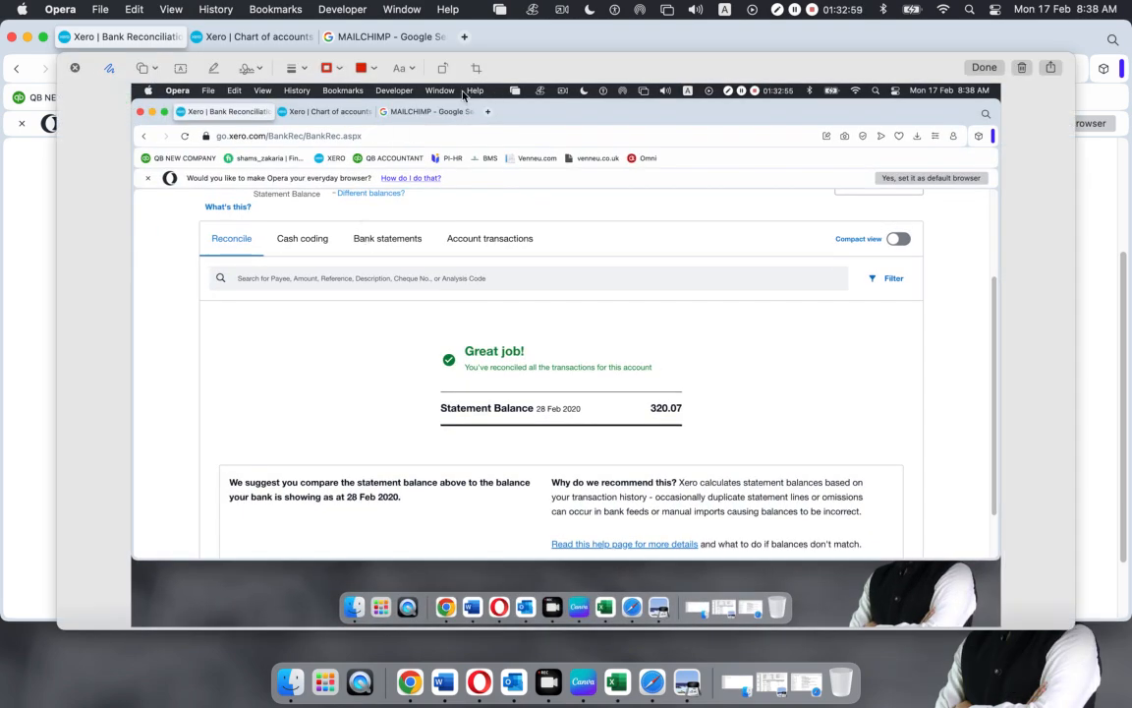
left_click(983, 66)
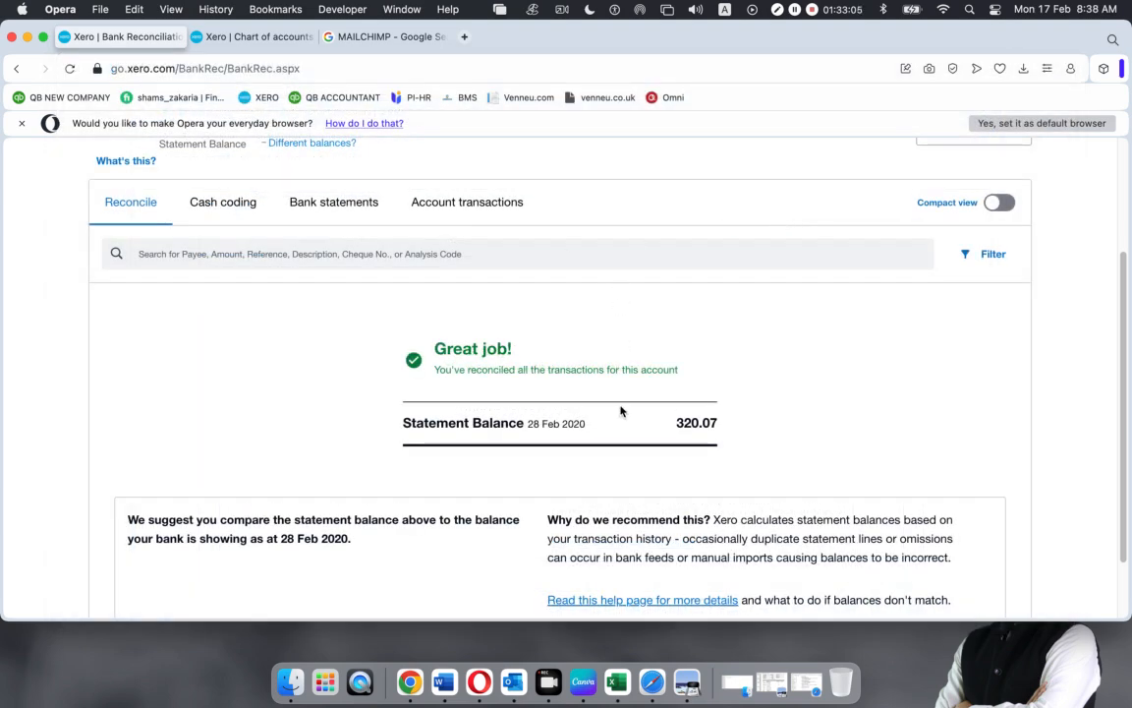
left_click_drag(670, 422, 715, 422)
left_click(727, 422)
double_click(717, 422)
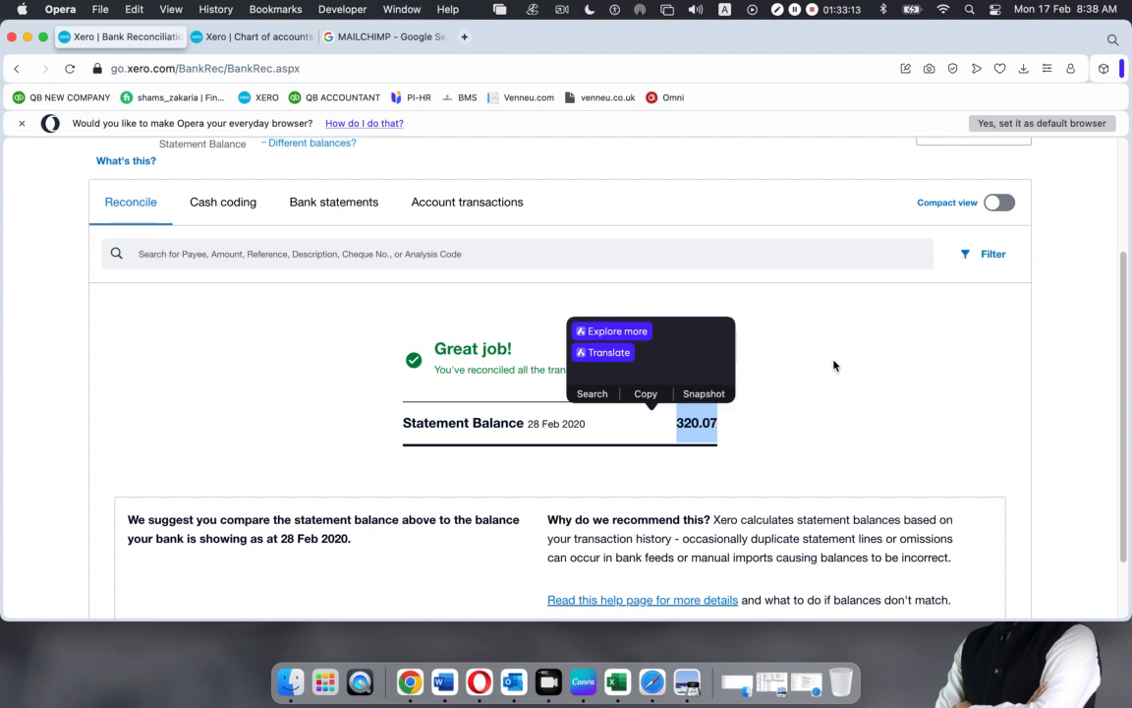
left_click(833, 384)
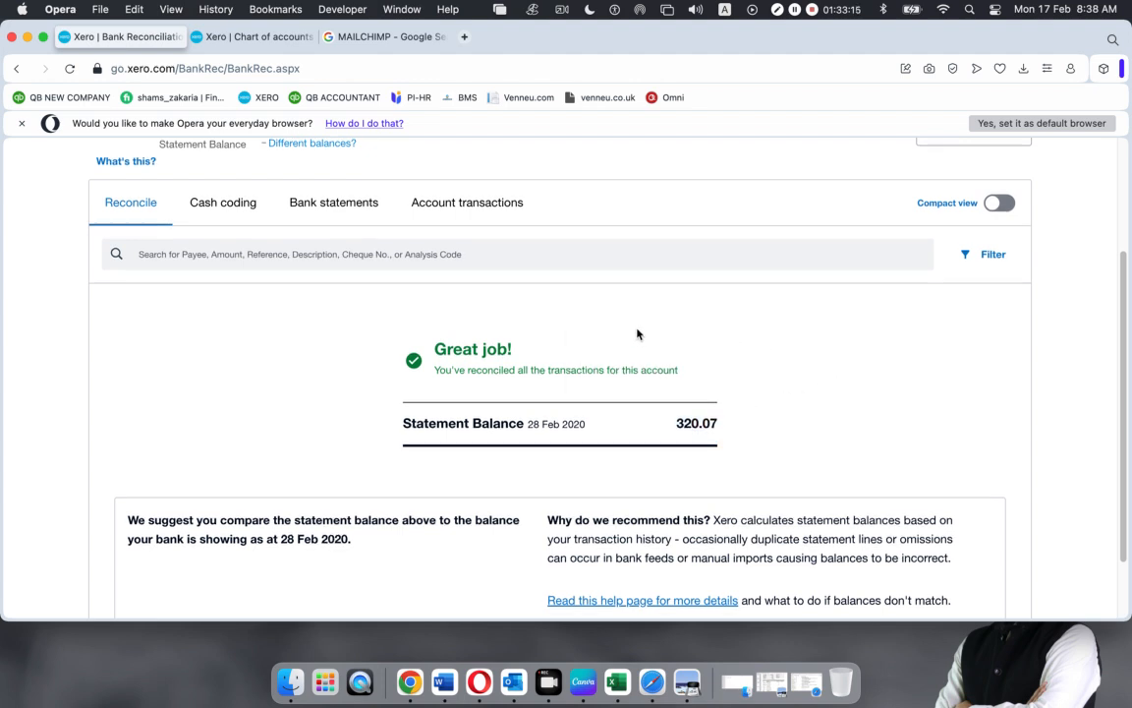
scroll(637, 334, "up", 4)
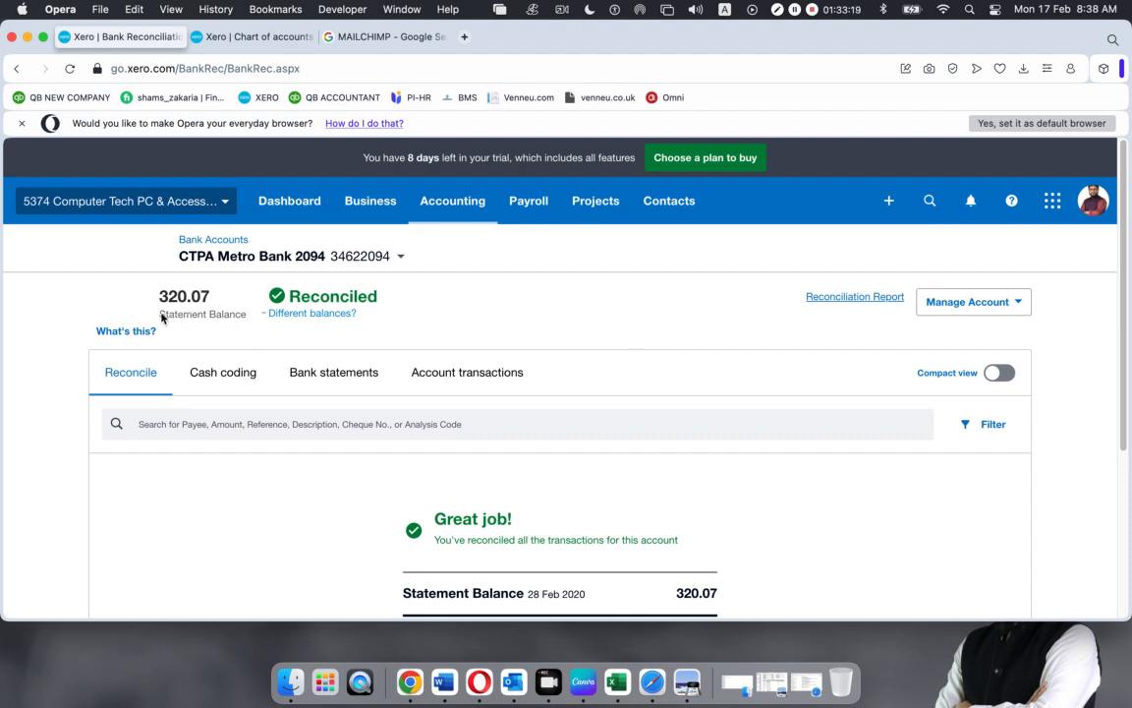
left_click_drag(158, 296, 188, 297)
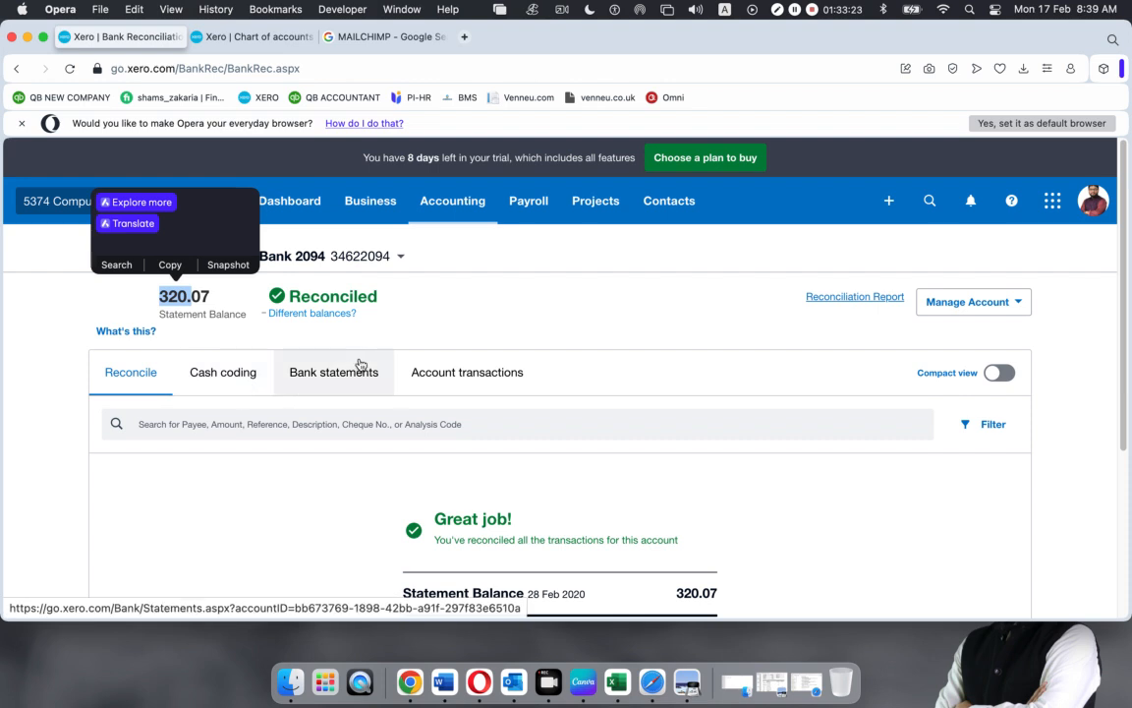
Open the Metro Bank 2094 transactions and scroll through all 32 statement lines to confirm they're Reconciled
left_click(458, 383)
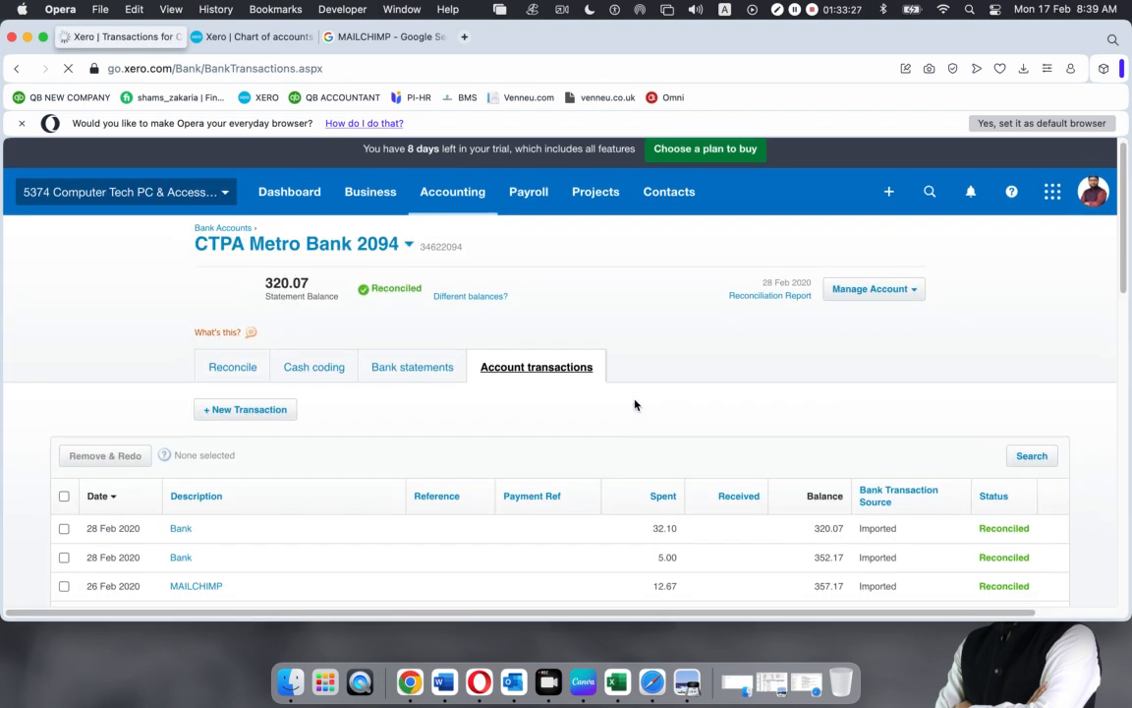
scroll(634, 404, "down", 5)
scroll(1024, 412, "down", 1)
scroll(1023, 423, "down", 10)
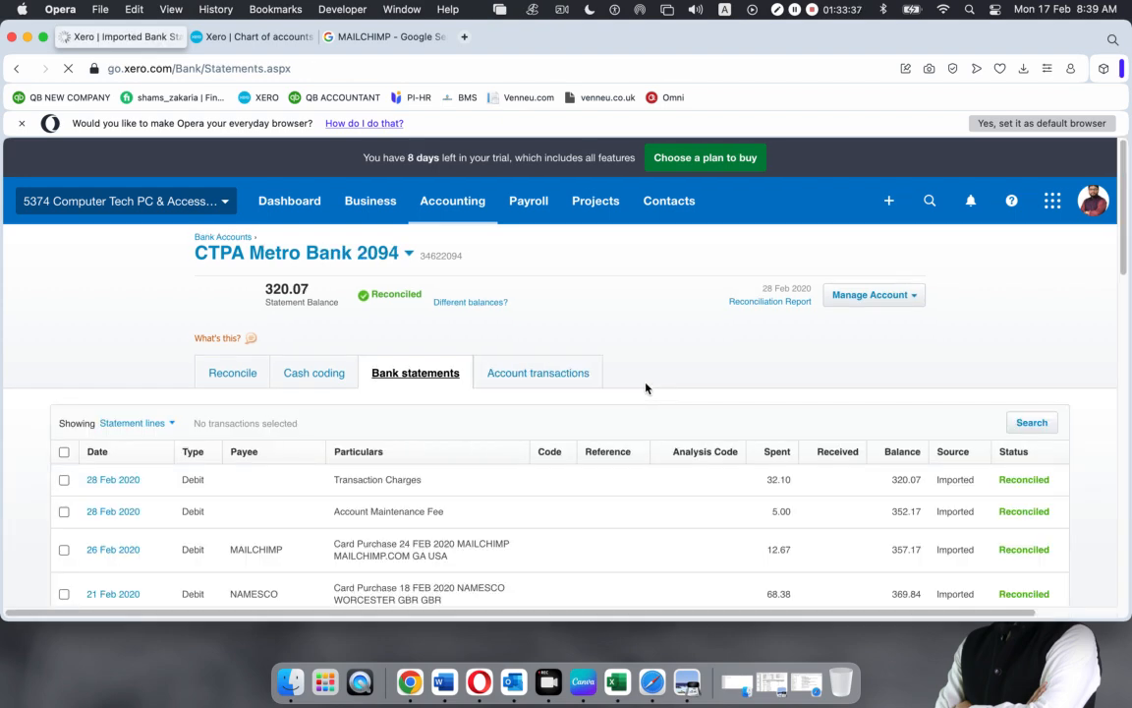
scroll(646, 388, "down", 10)
scroll(647, 389, "down", 5)
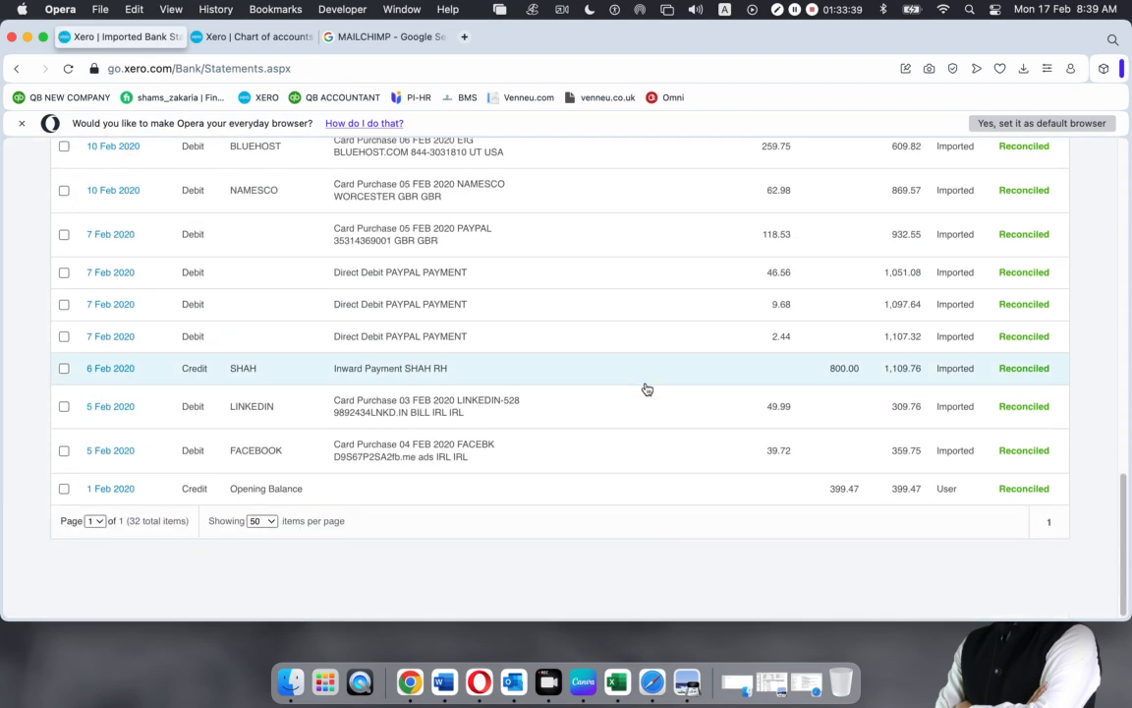
scroll(646, 389, "up", 14)
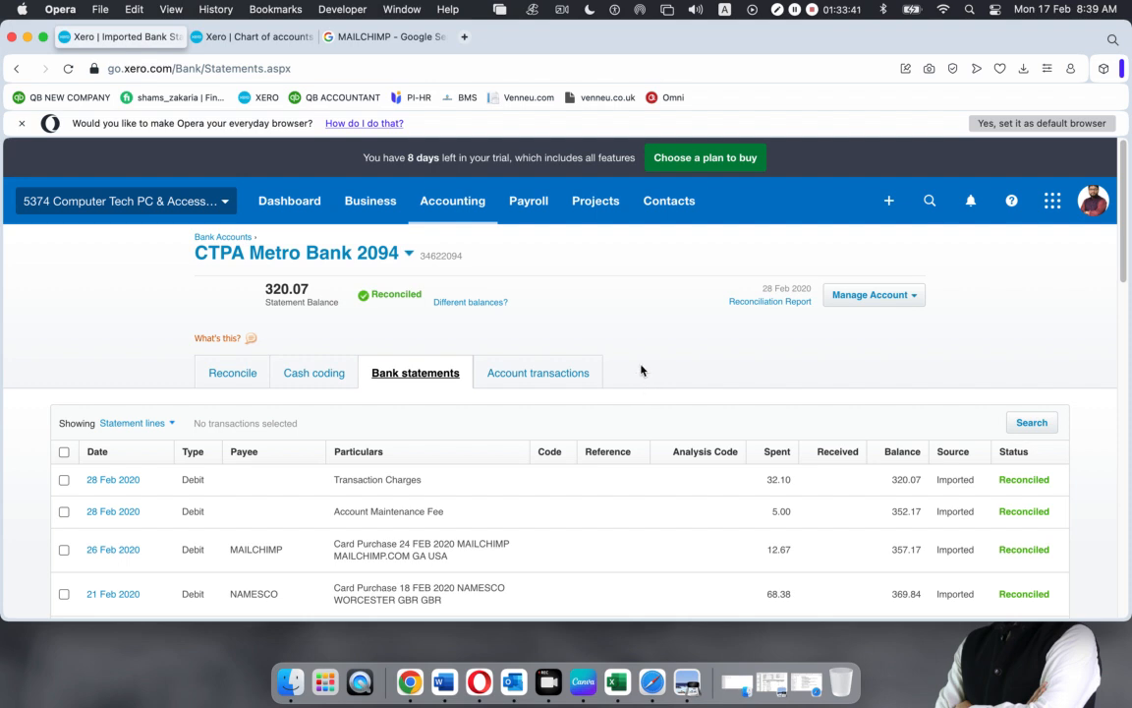
Go to Accounting > Reports, search 'bank', and pick the Bank Reconciliation report
left_click(454, 201)
left_click(468, 296)
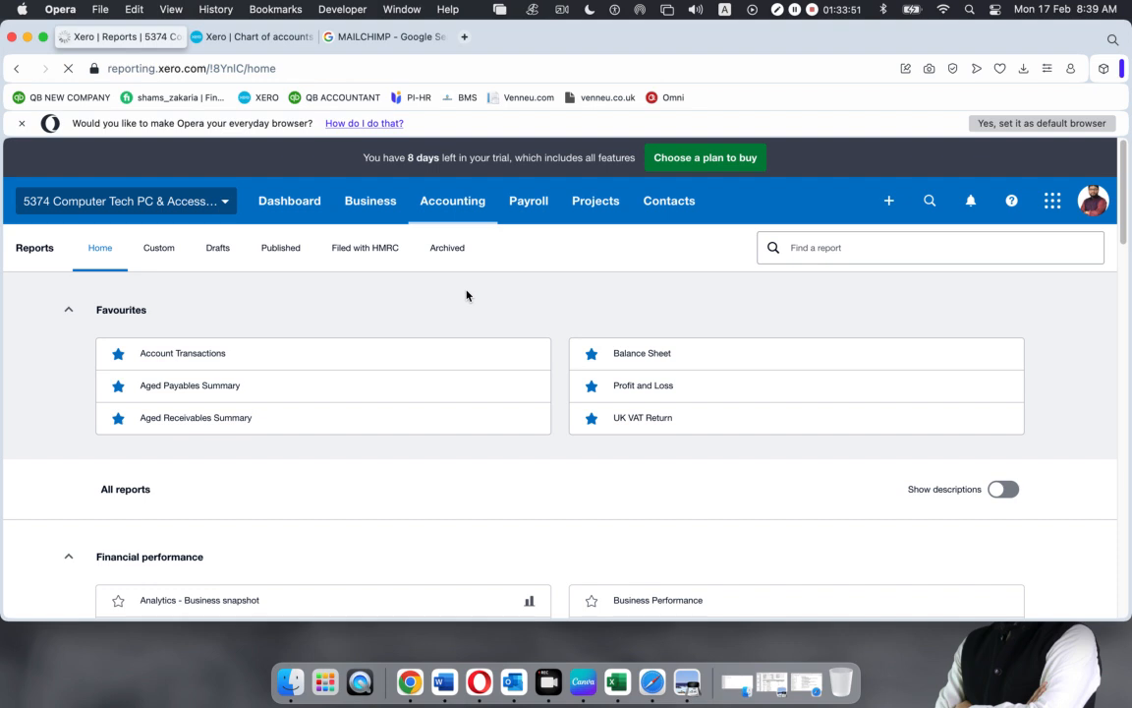
left_click(817, 250)
type("bank")
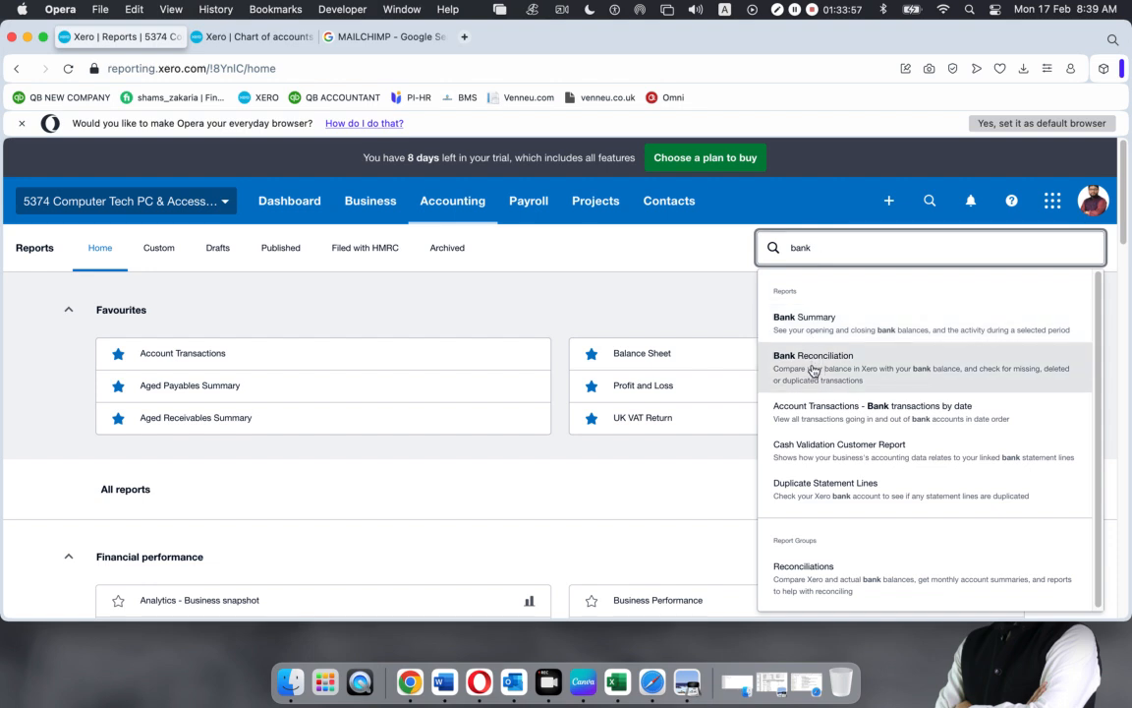
left_click(809, 367)
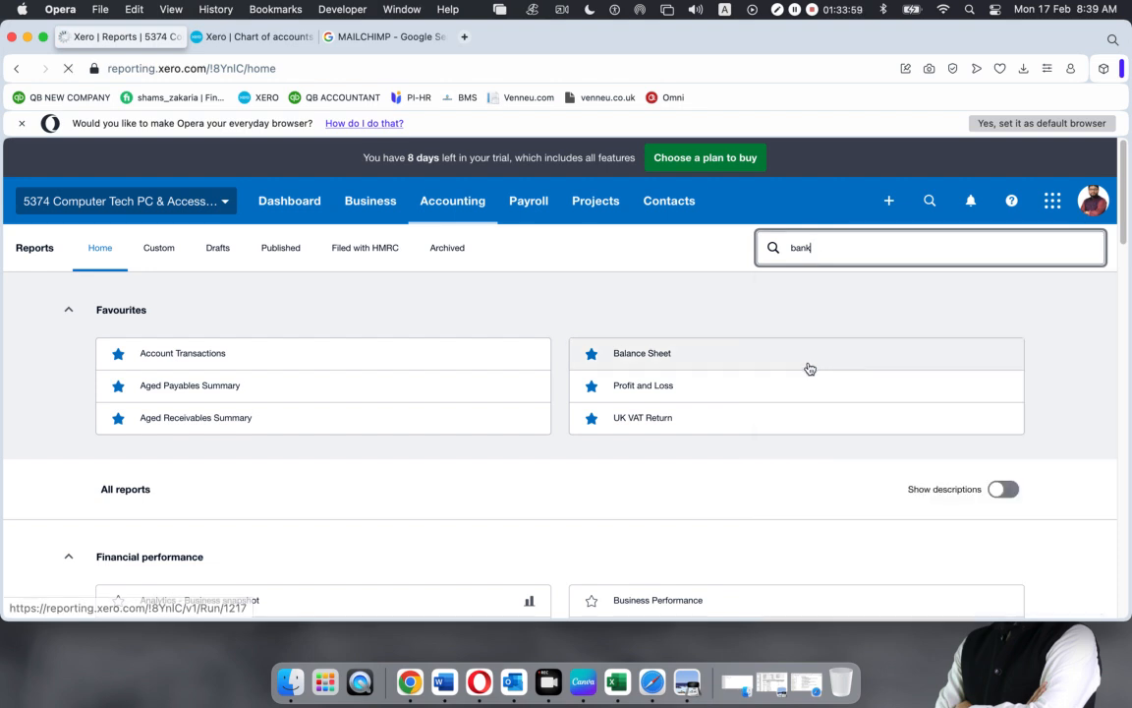
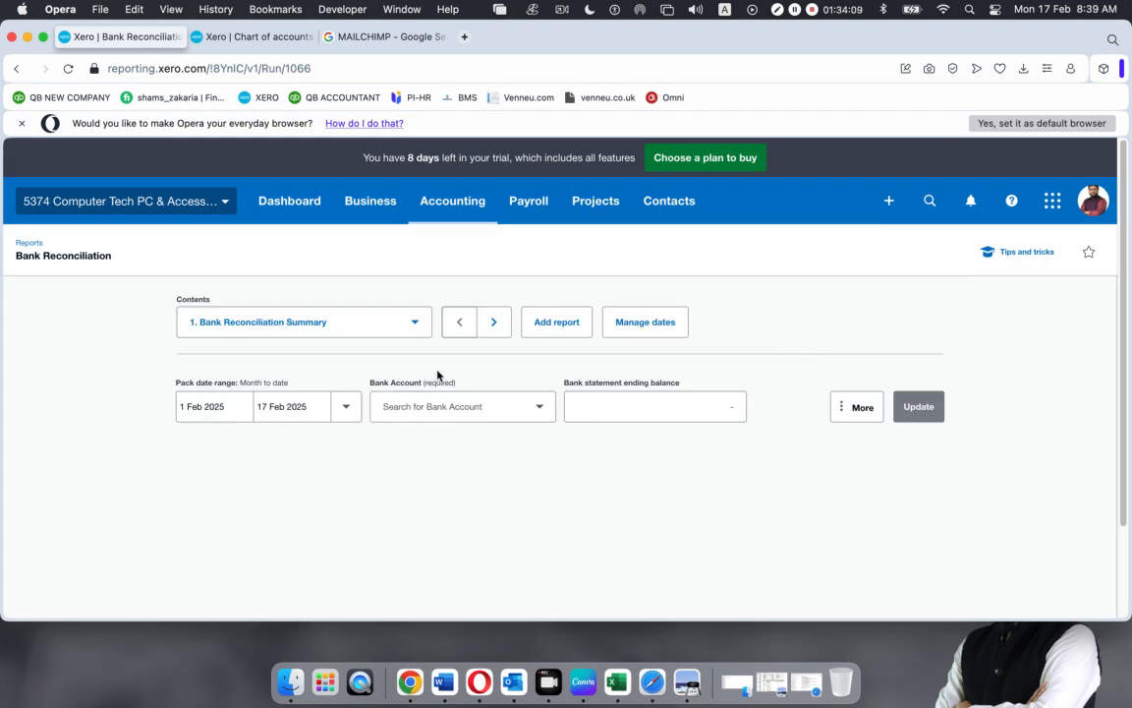
Set the report date range from 1 Feb 2020 to 29 Feb 2020
left_click(228, 409)
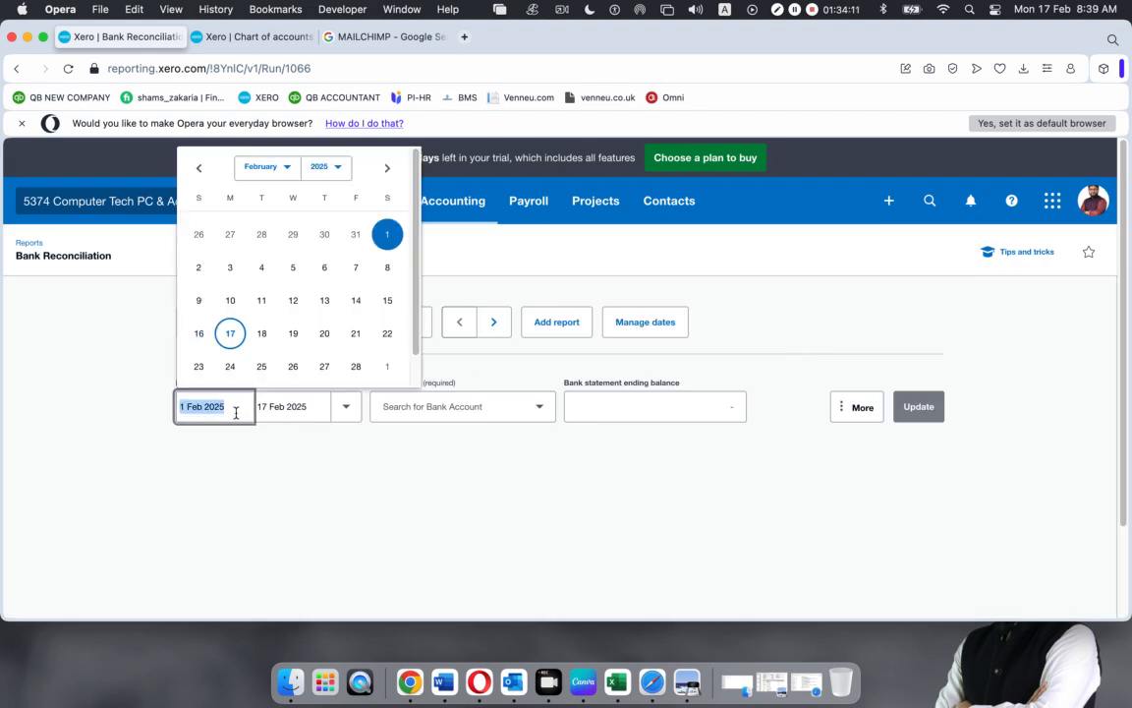
left_click(341, 171)
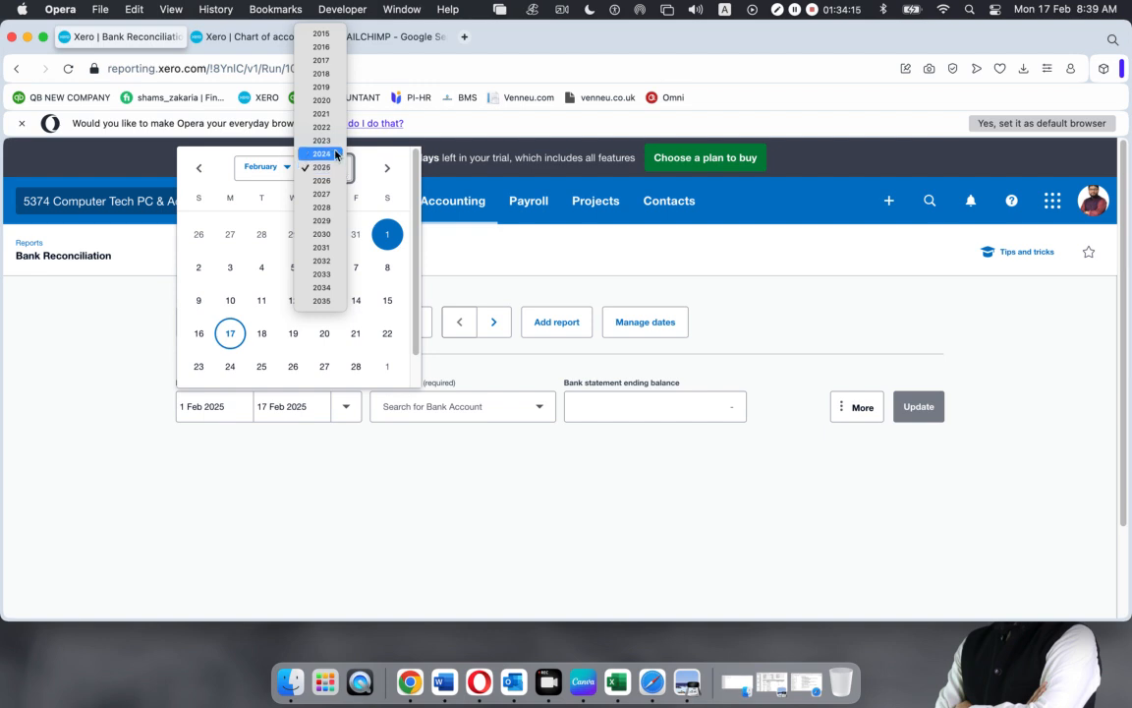
left_click(278, 166)
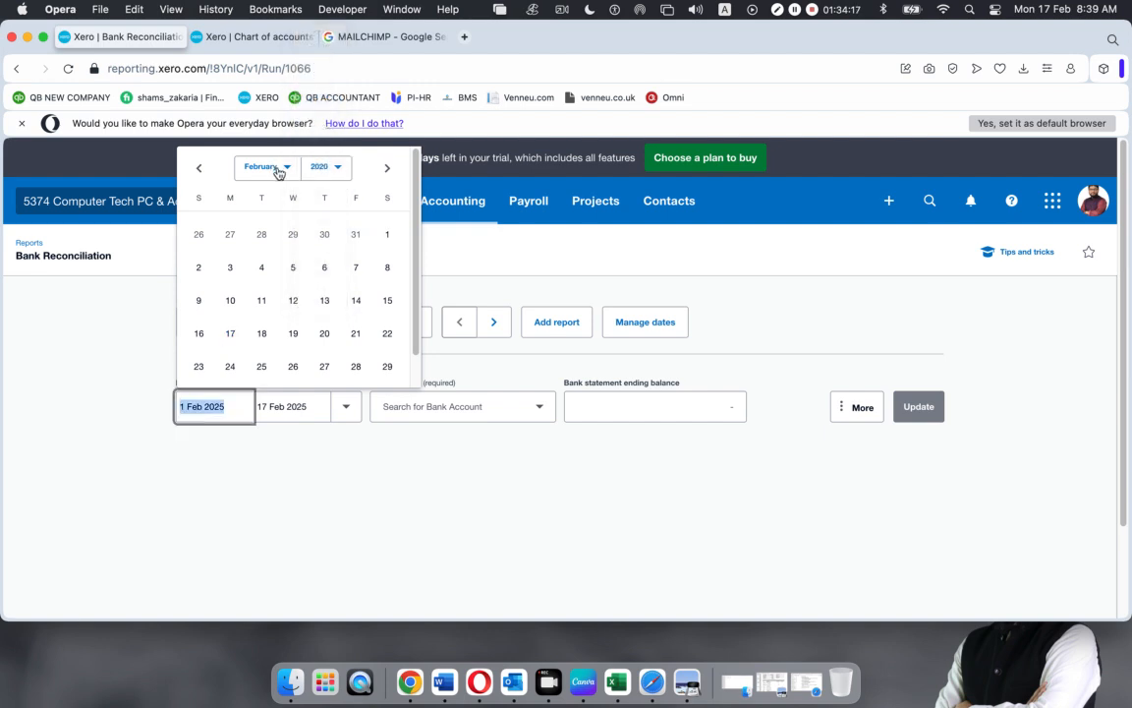
left_click(387, 236)
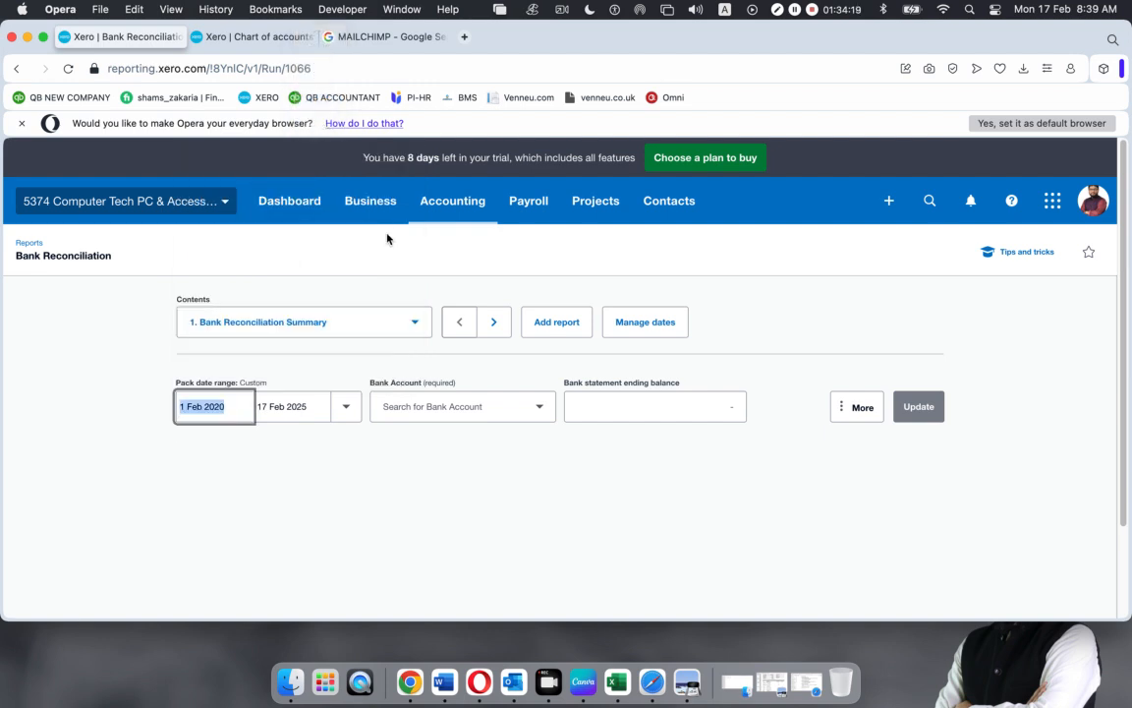
left_click(346, 406)
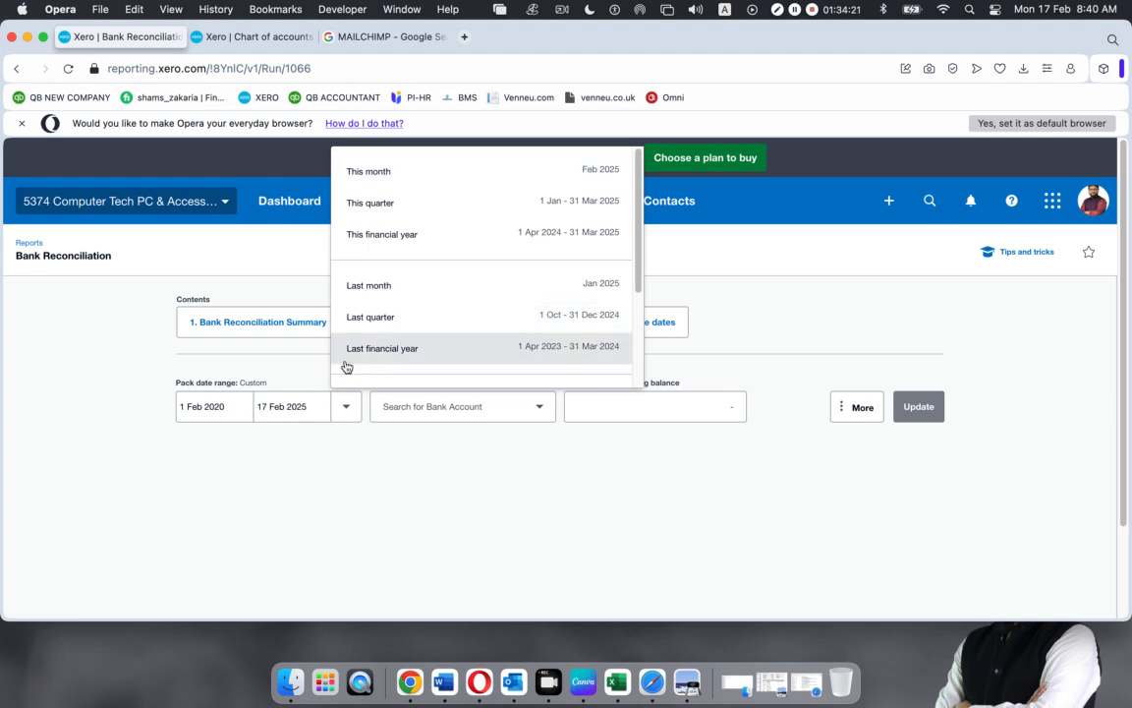
left_click(297, 403)
left_click(410, 178)
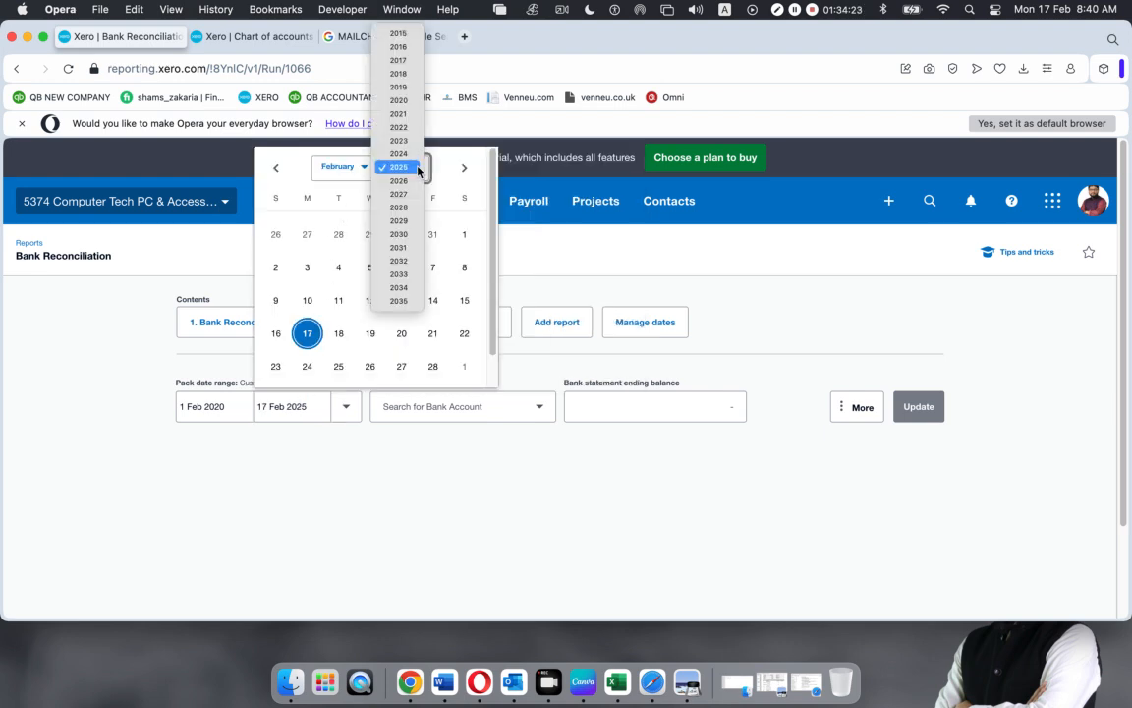
left_click(399, 101)
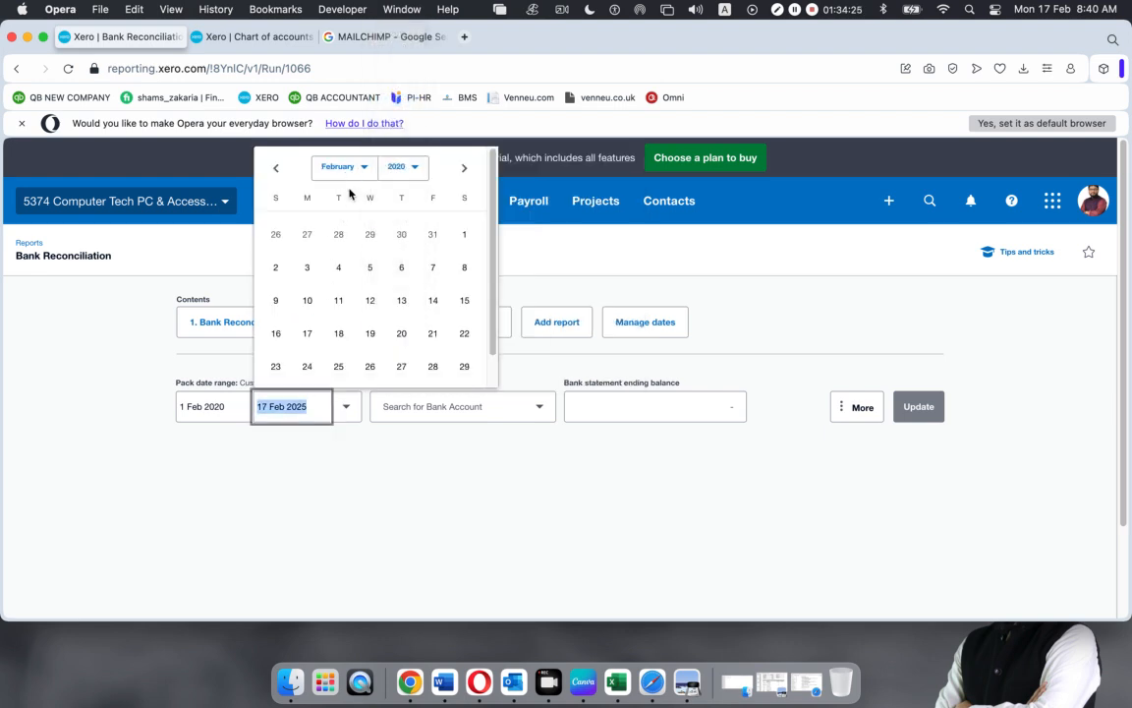
left_click(463, 366)
left_click(363, 492)
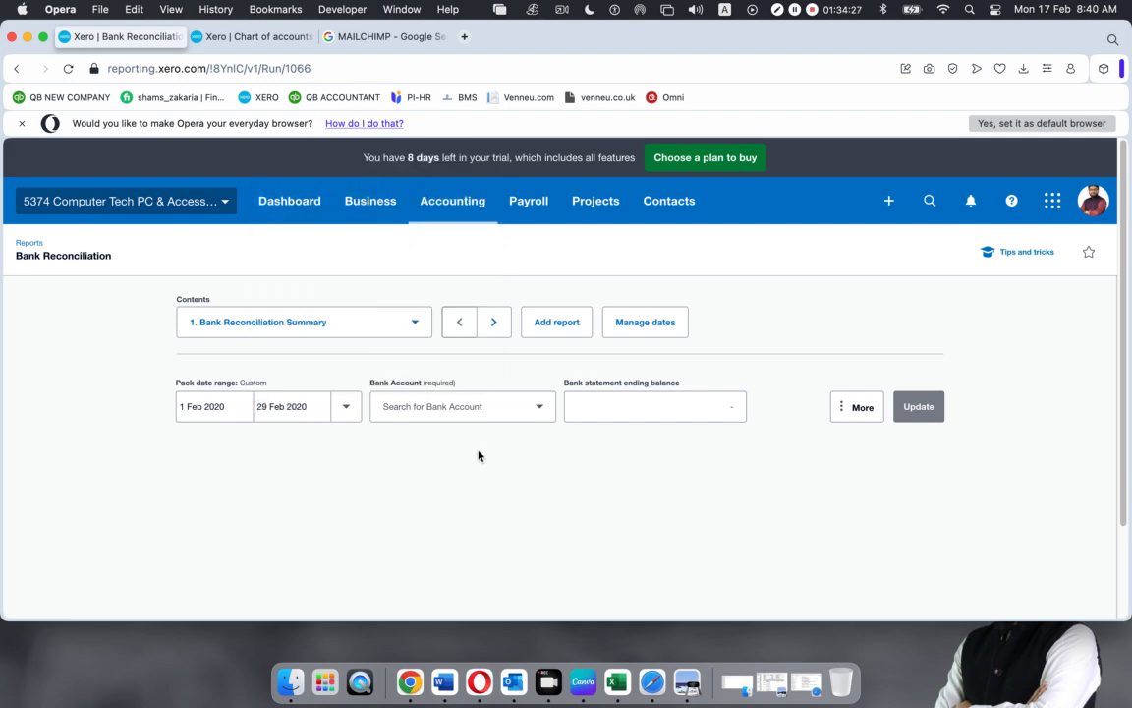
Choose 102 - CTPA Metro Bank 2094 as the report's bank account
left_click(538, 413)
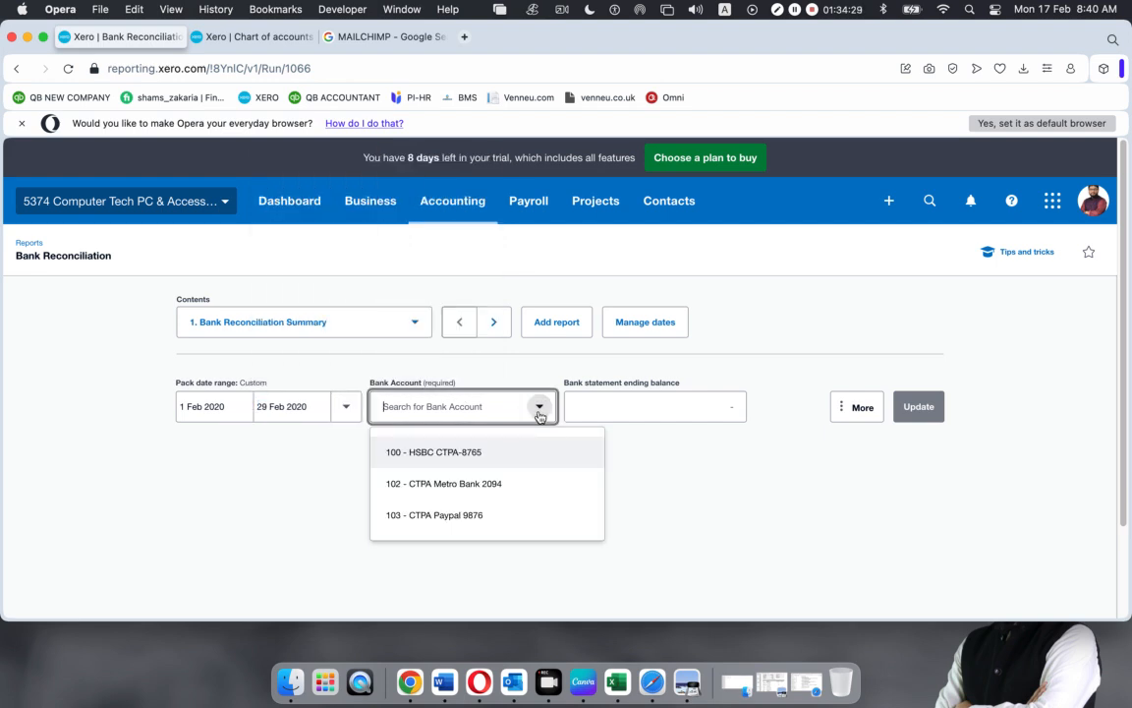
left_click(482, 483)
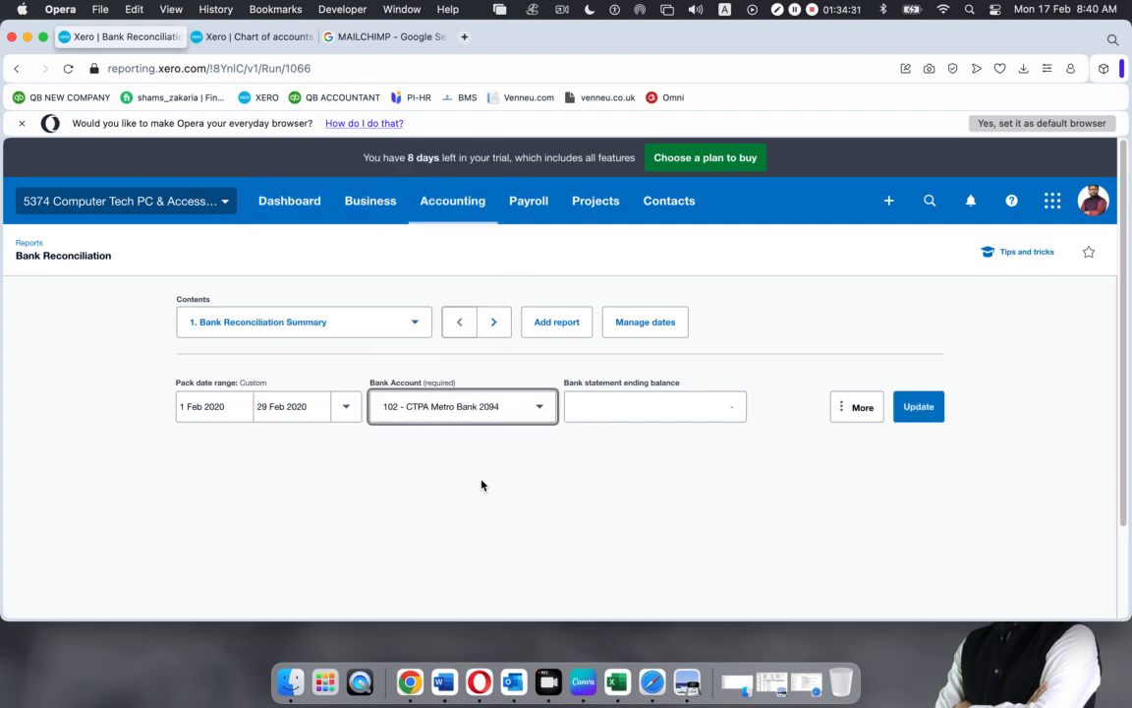
left_click(655, 406)
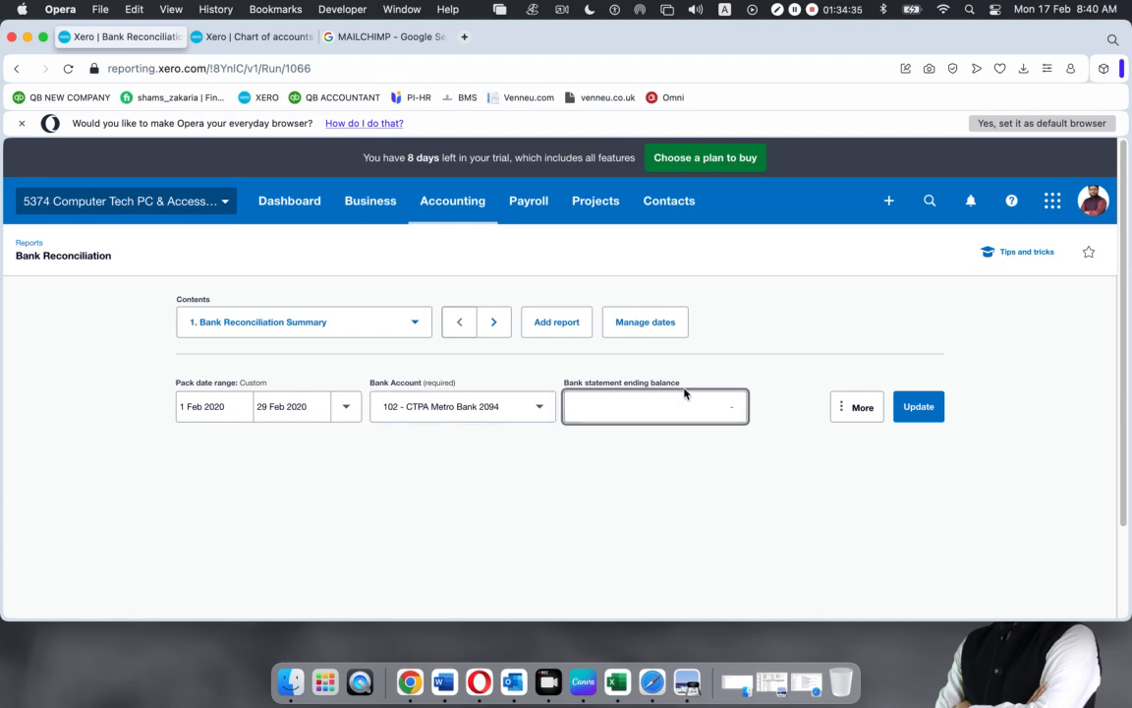
Read the £320.07 end balance on the Metro Bank statement PDF and enter 320.07 as the ending balance
left_click(685, 671)
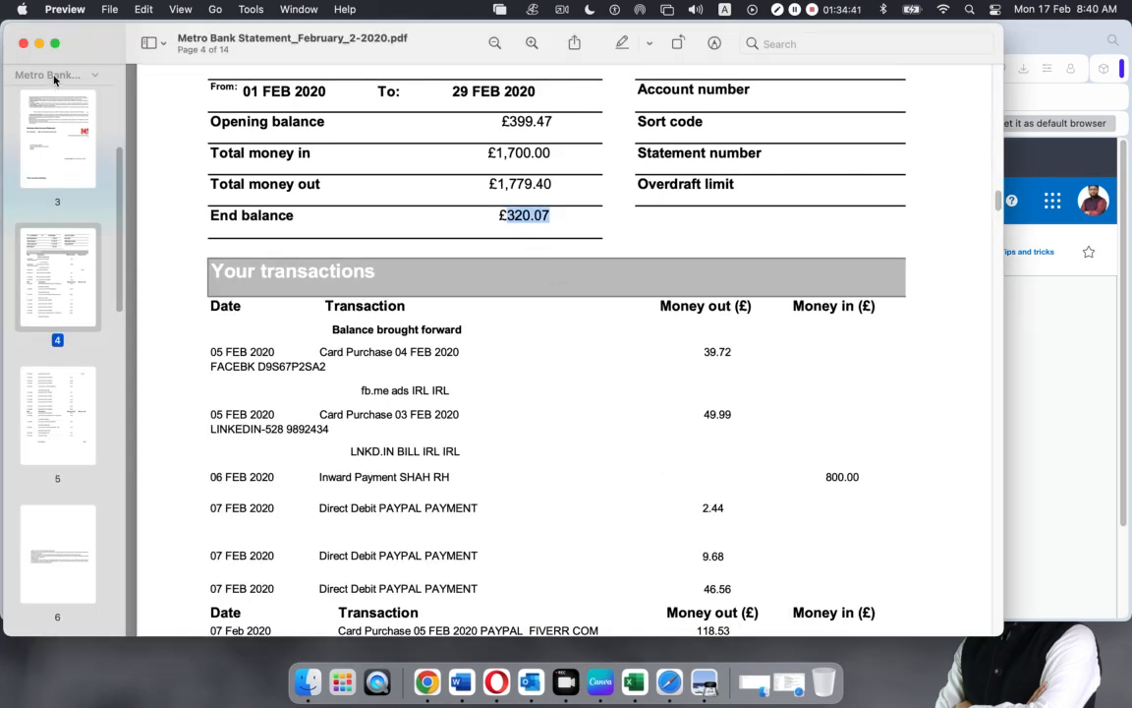
left_click(38, 43)
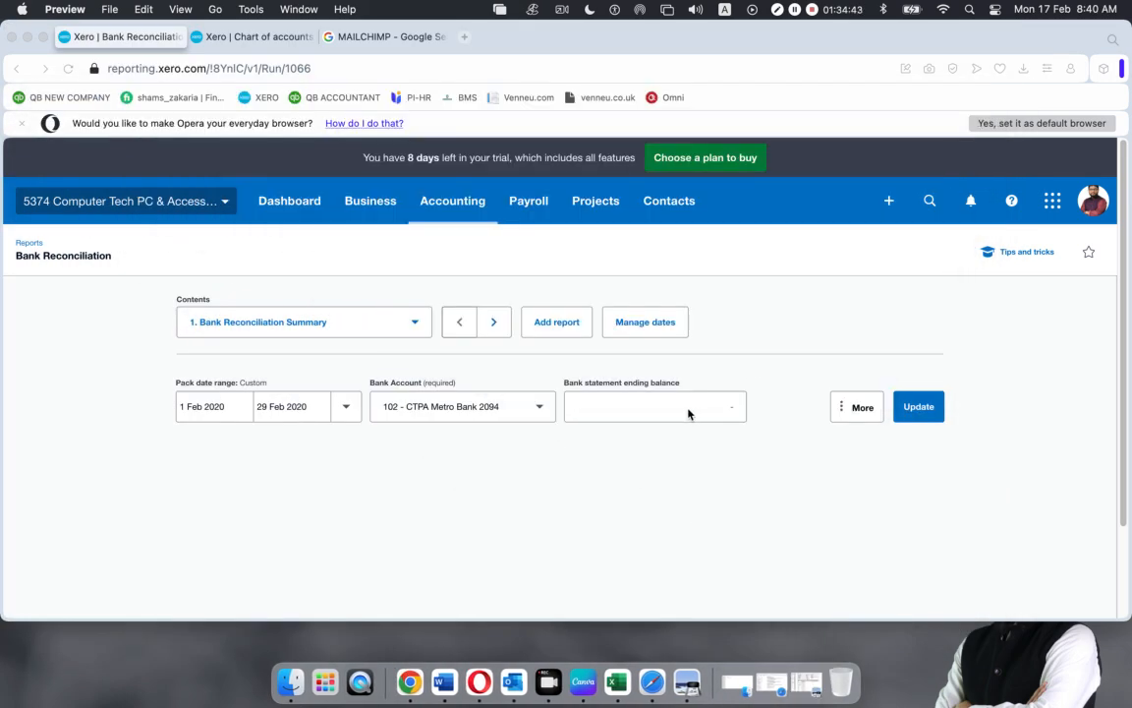
left_click(688, 407)
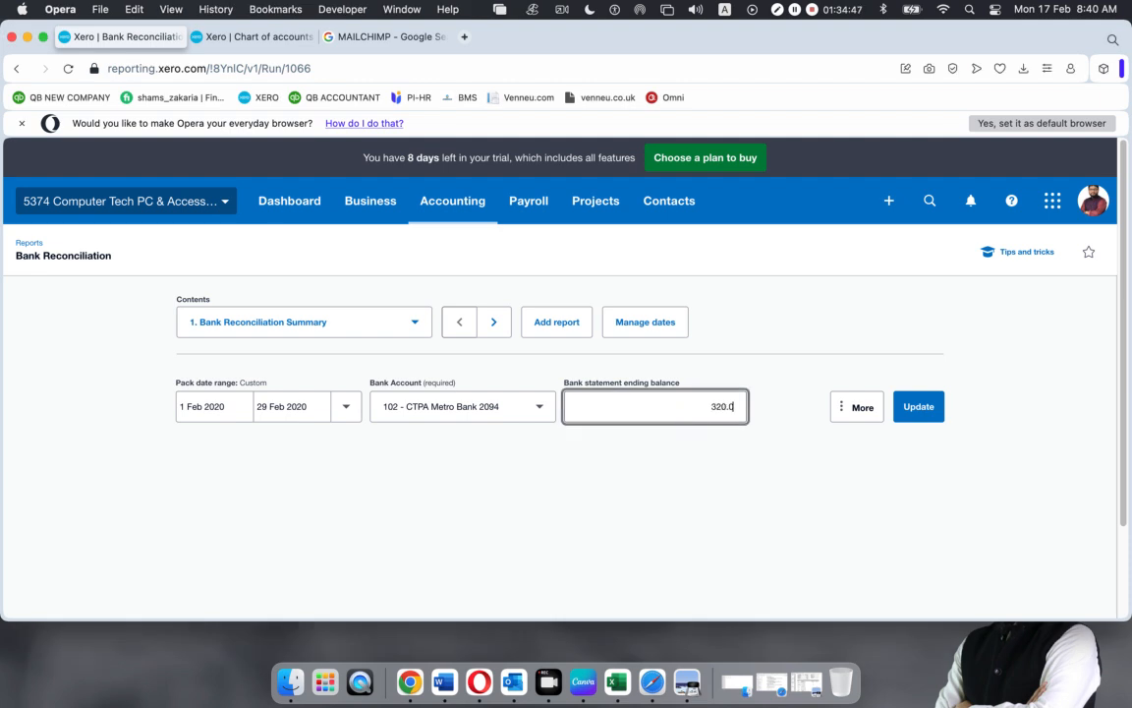
left_click(768, 517)
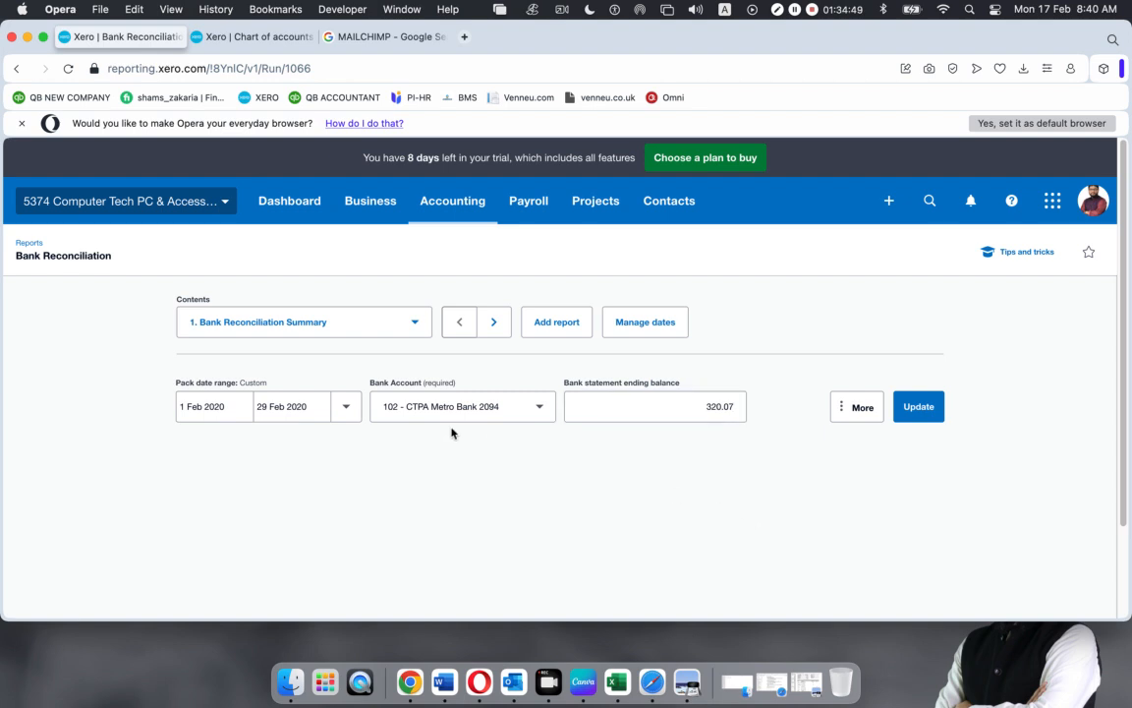
Update the report and review the summary showing 320.07 in Xero and on the statement
left_click(928, 412)
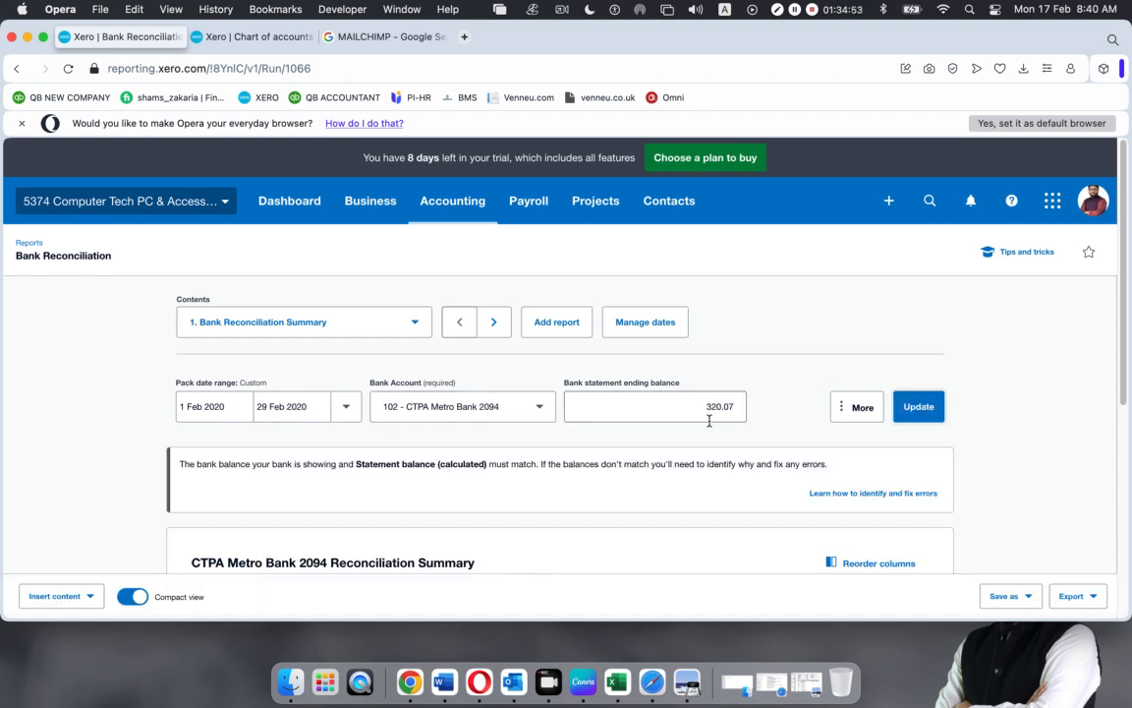
scroll(709, 420, "down", 8)
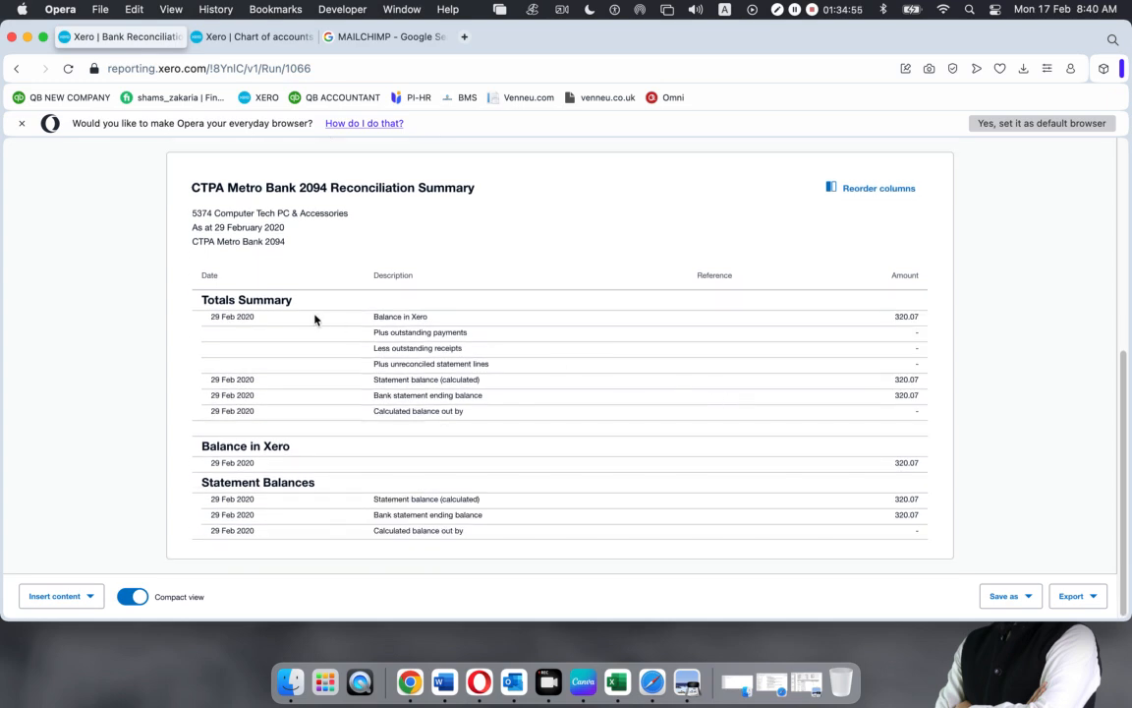
double_click(385, 317)
left_click(496, 452)
scroll(481, 478, "up", 5)
scroll(480, 479, "down", 5)
Export the CTPA Metro Bank 2094 Reconciliation Summary to a PDF file
left_click(1022, 595)
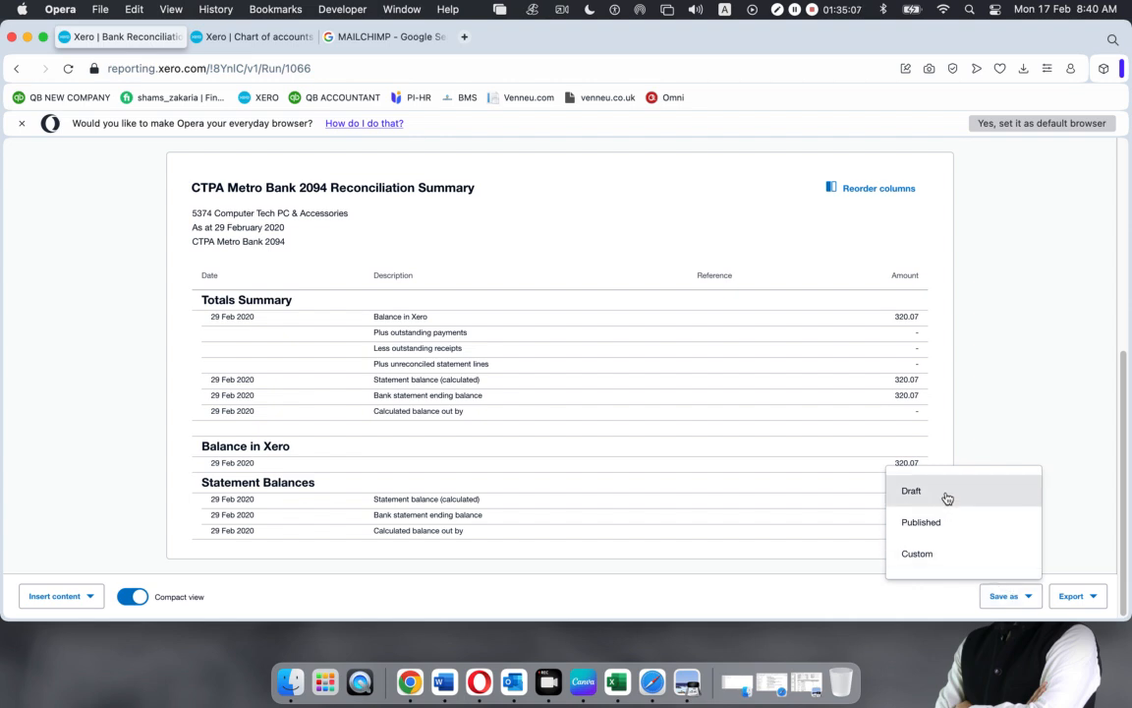
left_click(1099, 597)
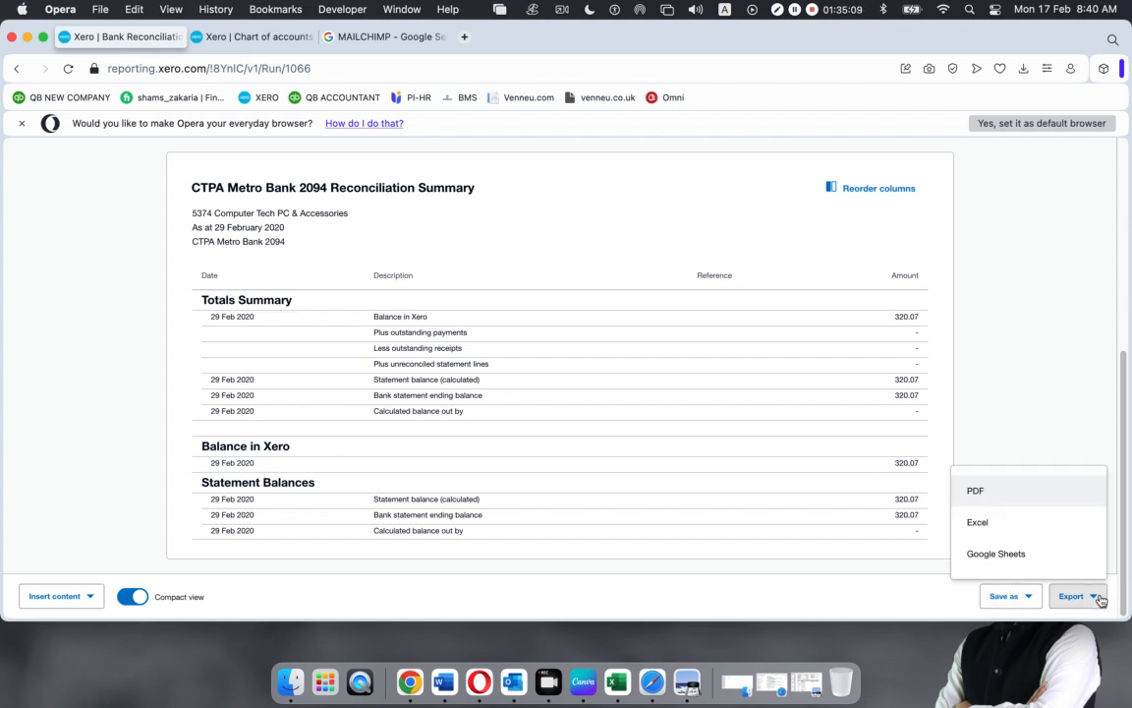
left_click(983, 492)
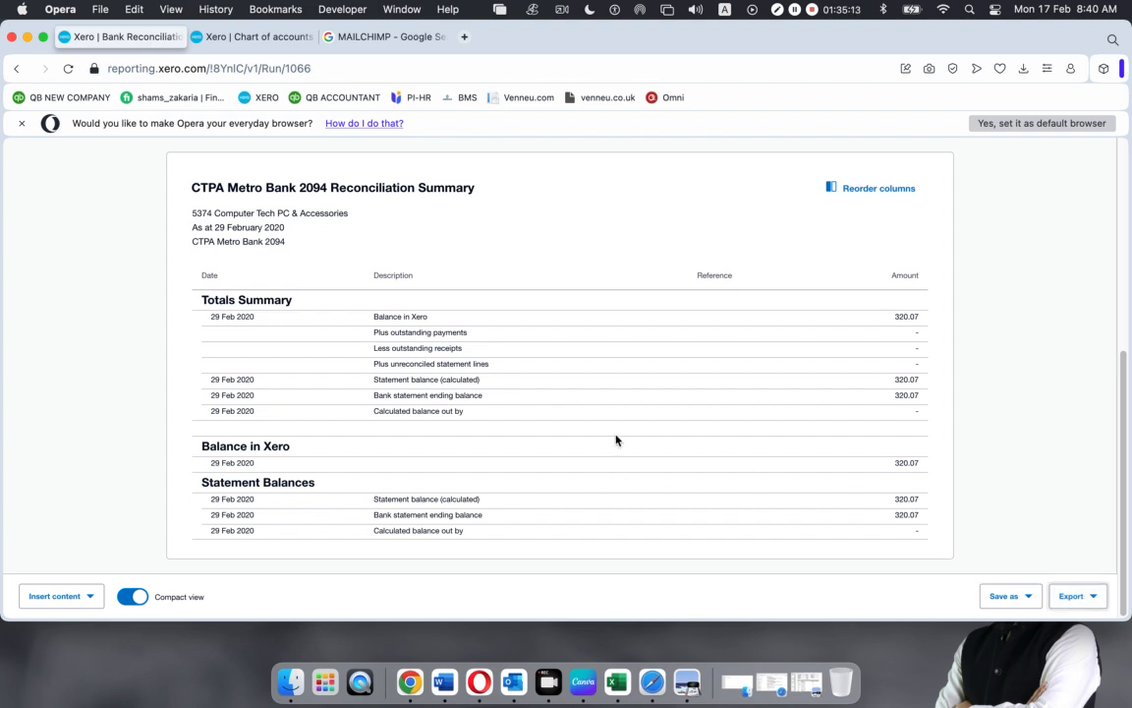
Open the downloaded summary PDF and look through page 2, page 3 and the Statement Exceptions page
left_click(792, 132)
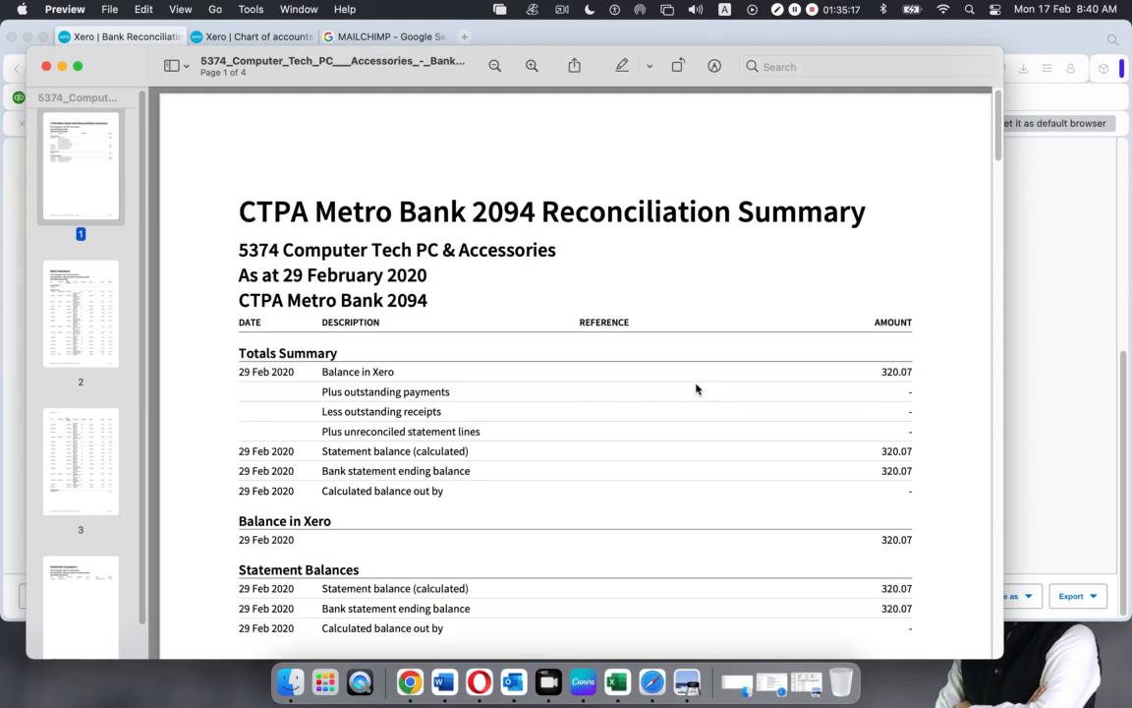
left_click(76, 291)
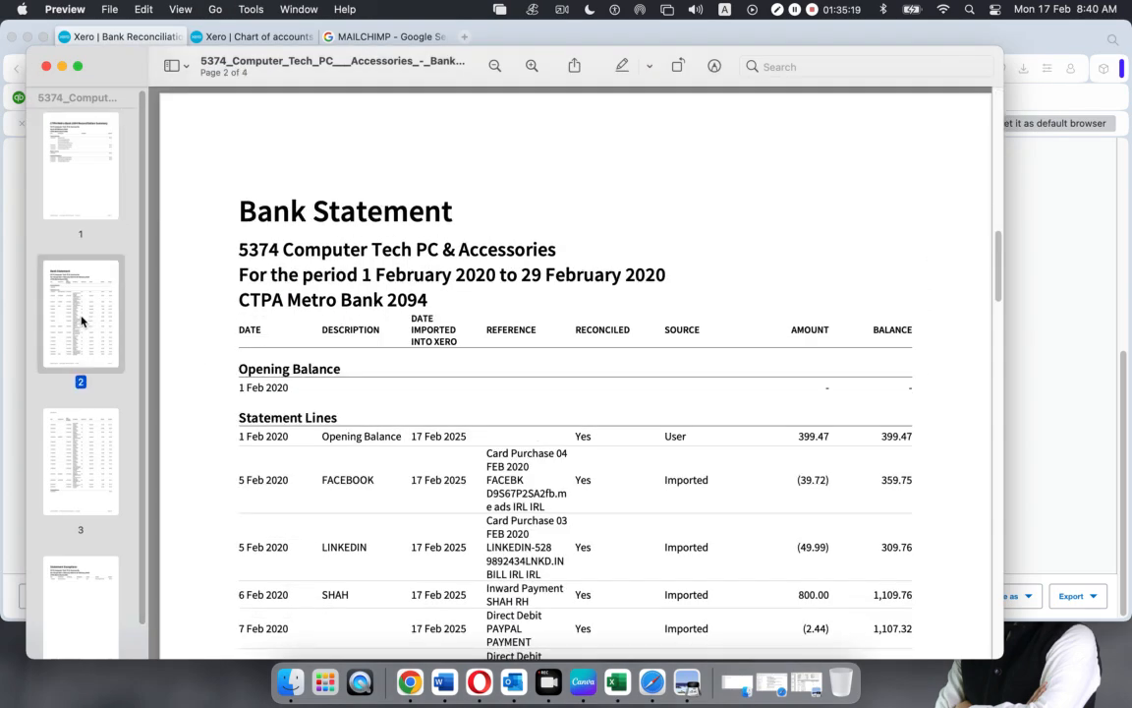
scroll(411, 377, "down", 1)
scroll(688, 426, "down", 3)
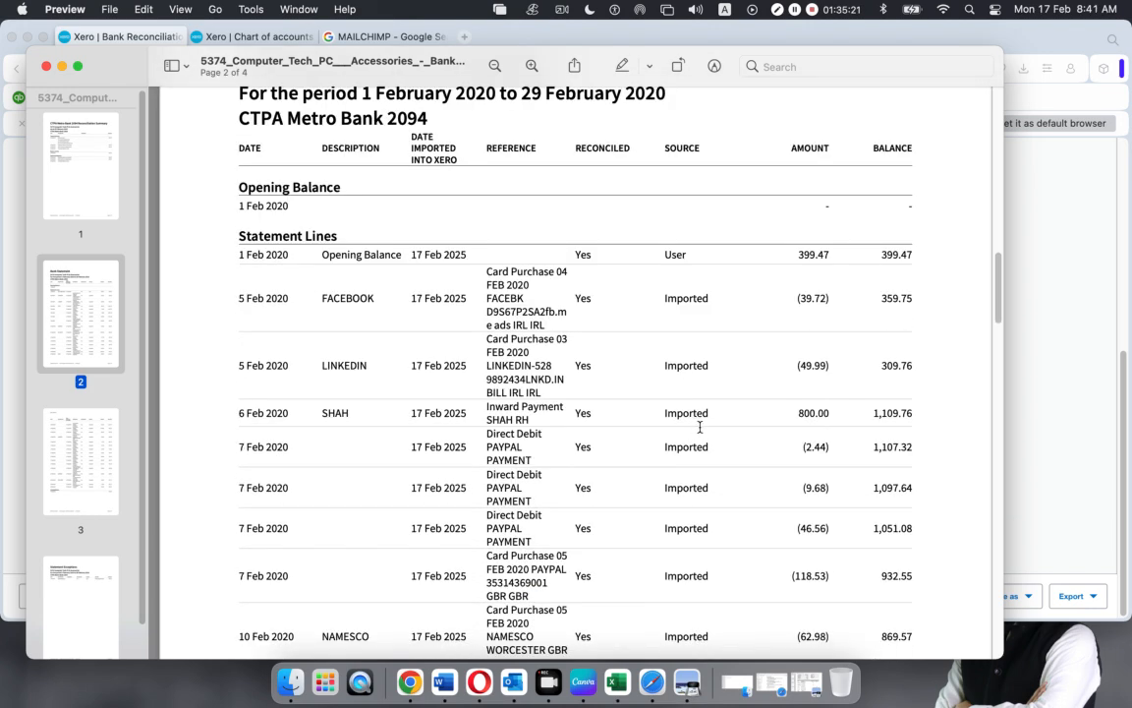
scroll(896, 426, "down", 9)
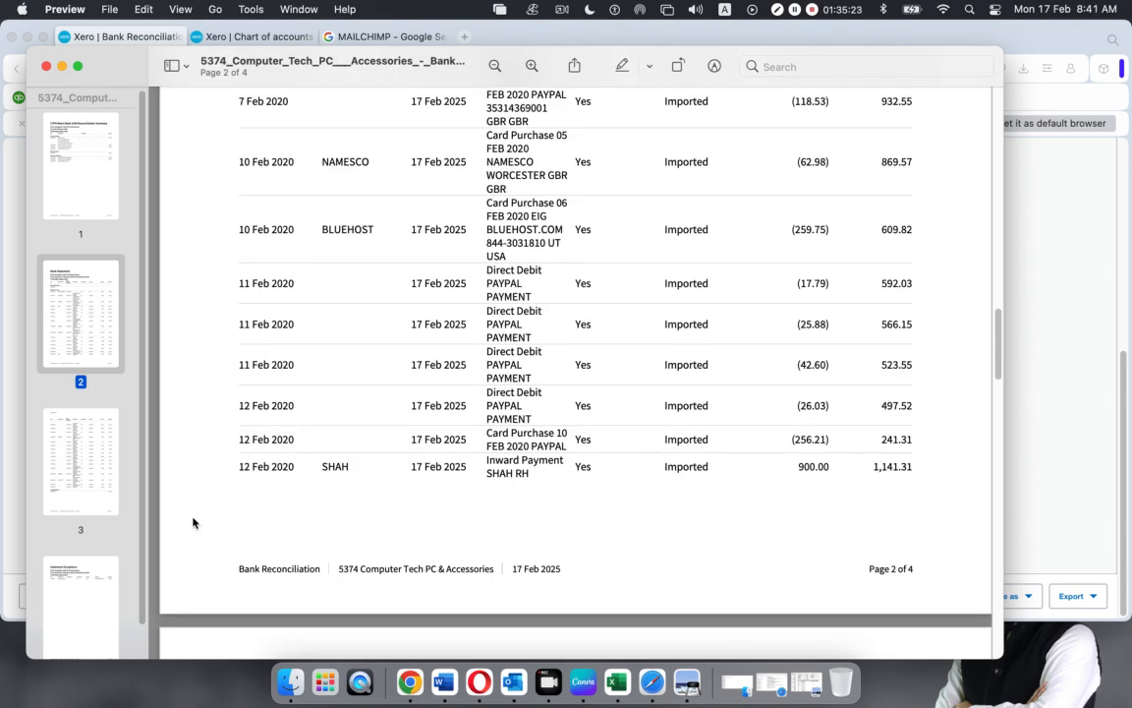
left_click(67, 484)
left_click(75, 590)
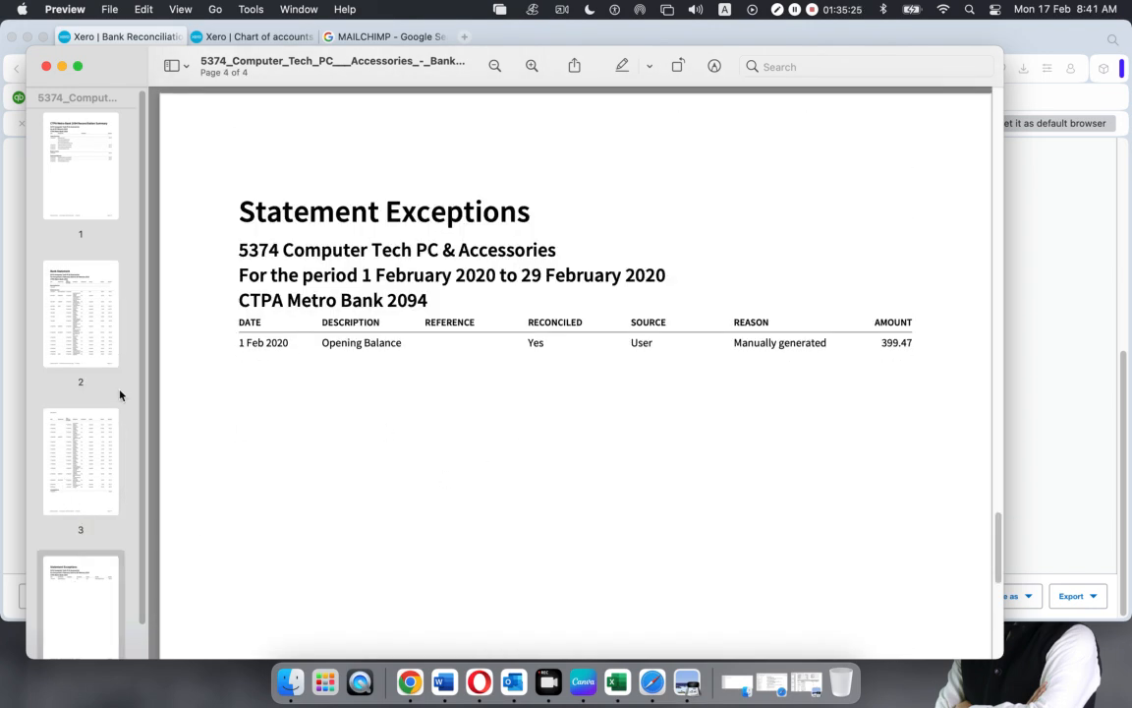
Highlight the 399.47 opening balance and the totals amounts, then close the PDF
left_click_drag(882, 343, 928, 339)
left_click(111, 186)
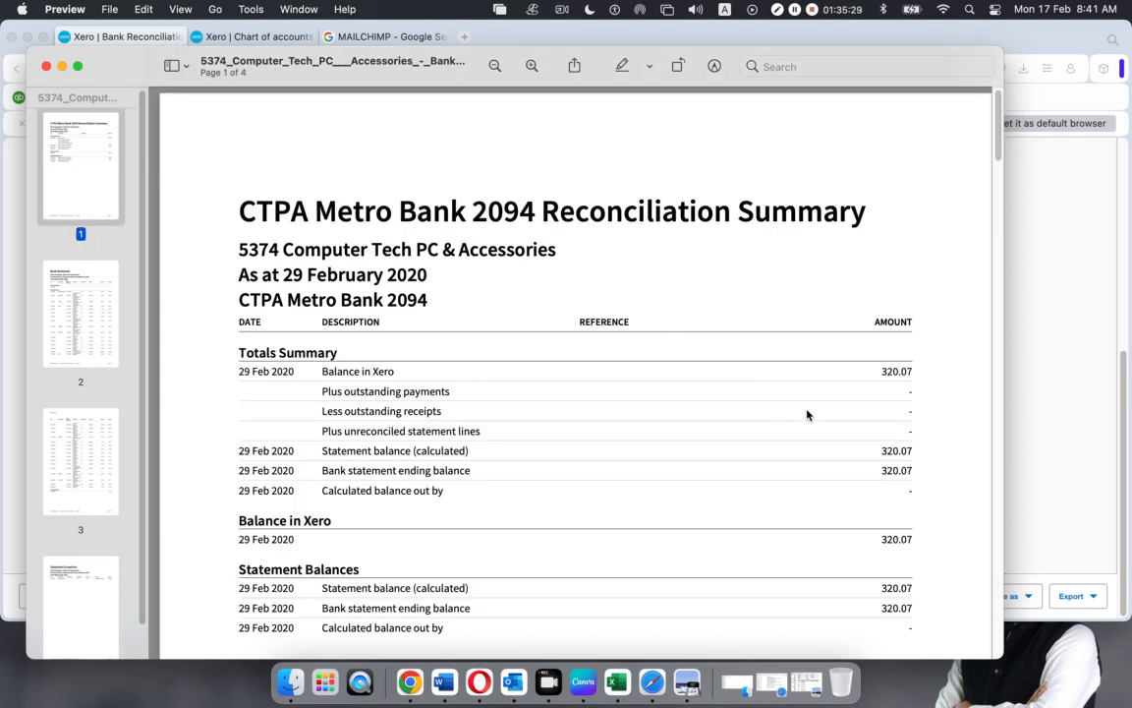
scroll(729, 372, "down", 1)
left_click_drag(935, 617, 876, 341)
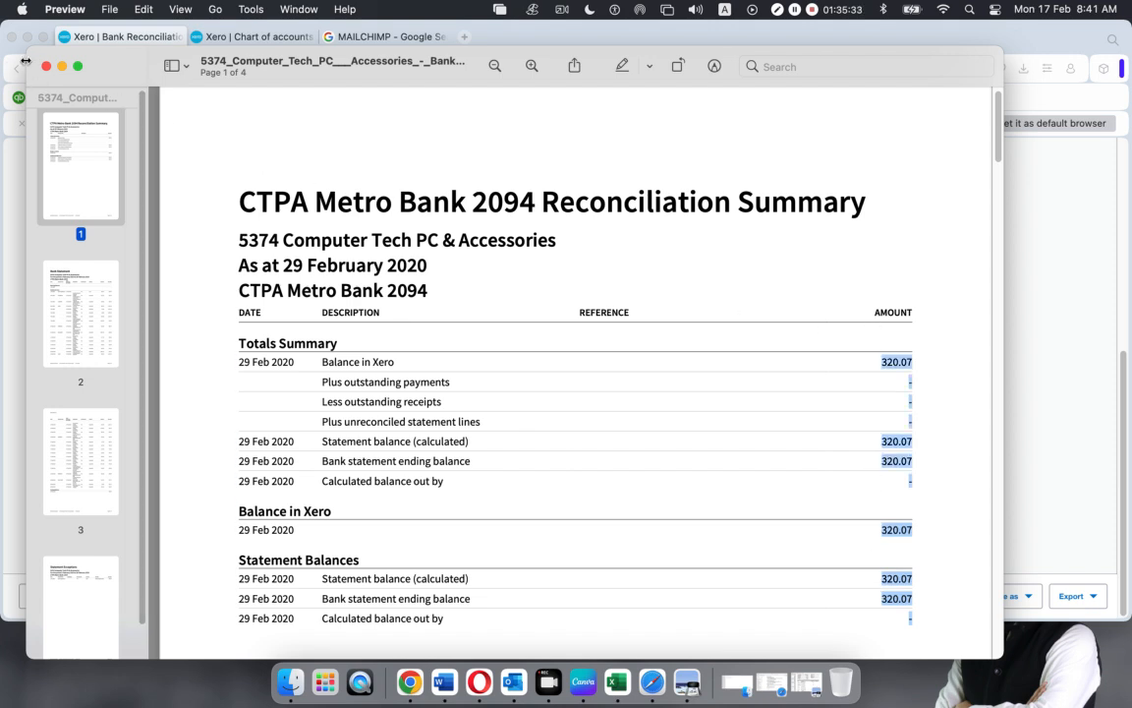
key("super+w")
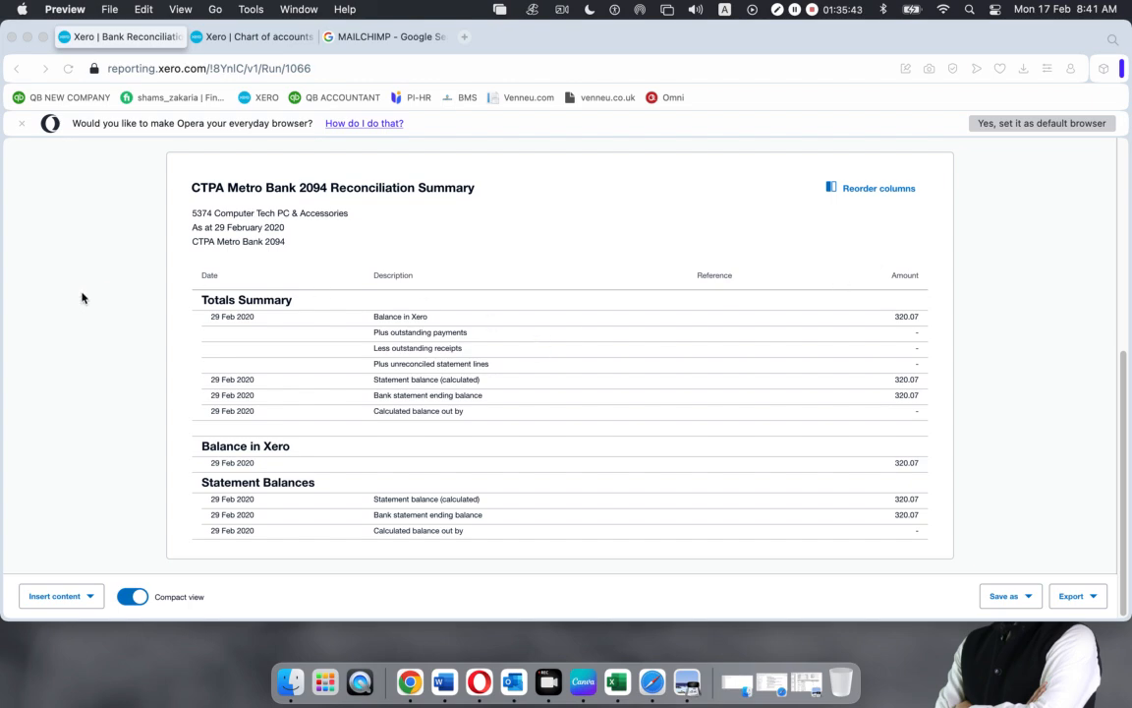
Minimize the browser and statement PDF windows to clear the desktop
left_click(28, 38)
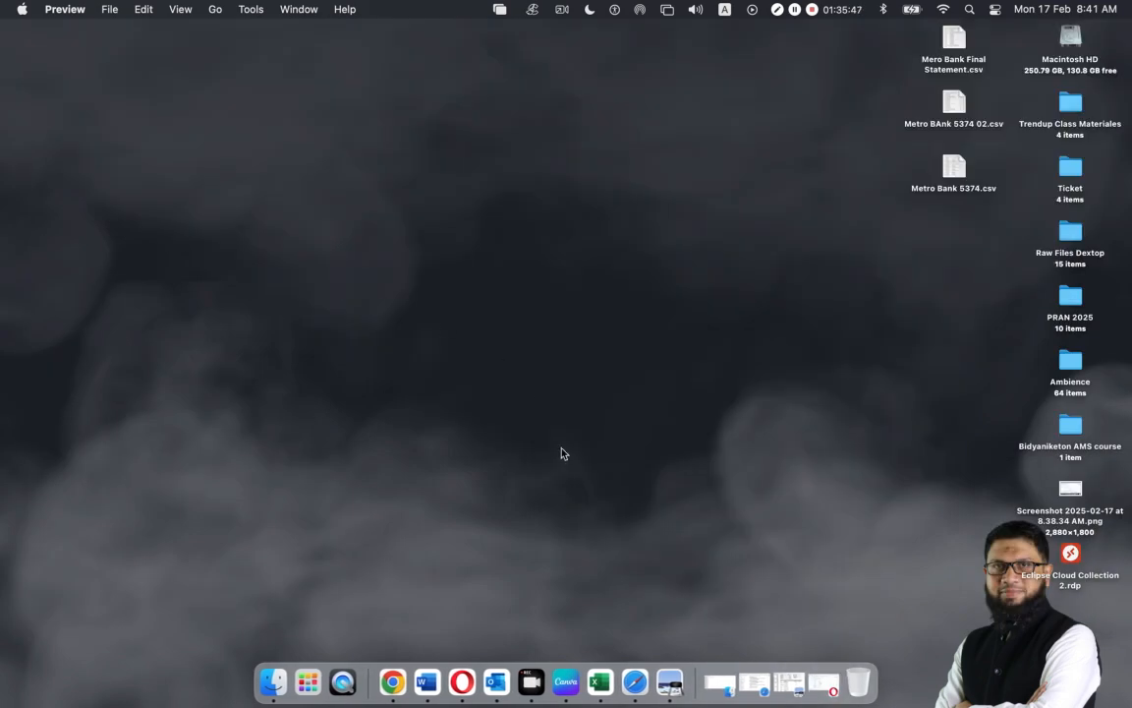
left_click(754, 681)
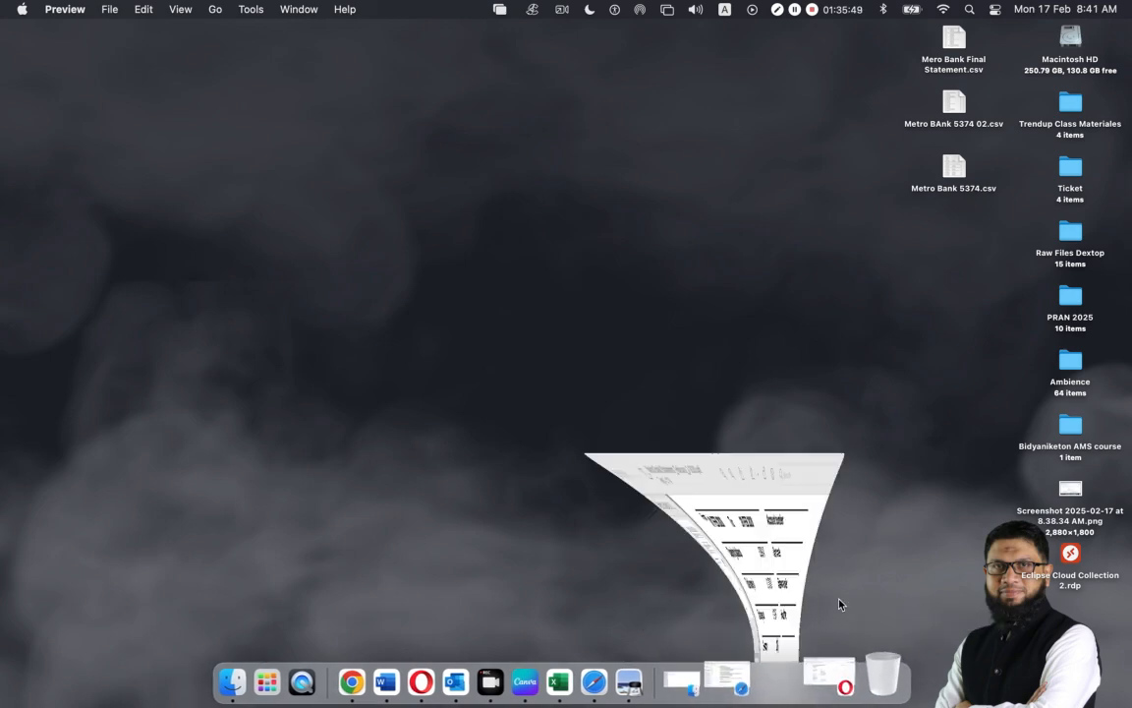
left_click(39, 44)
left_click(752, 678)
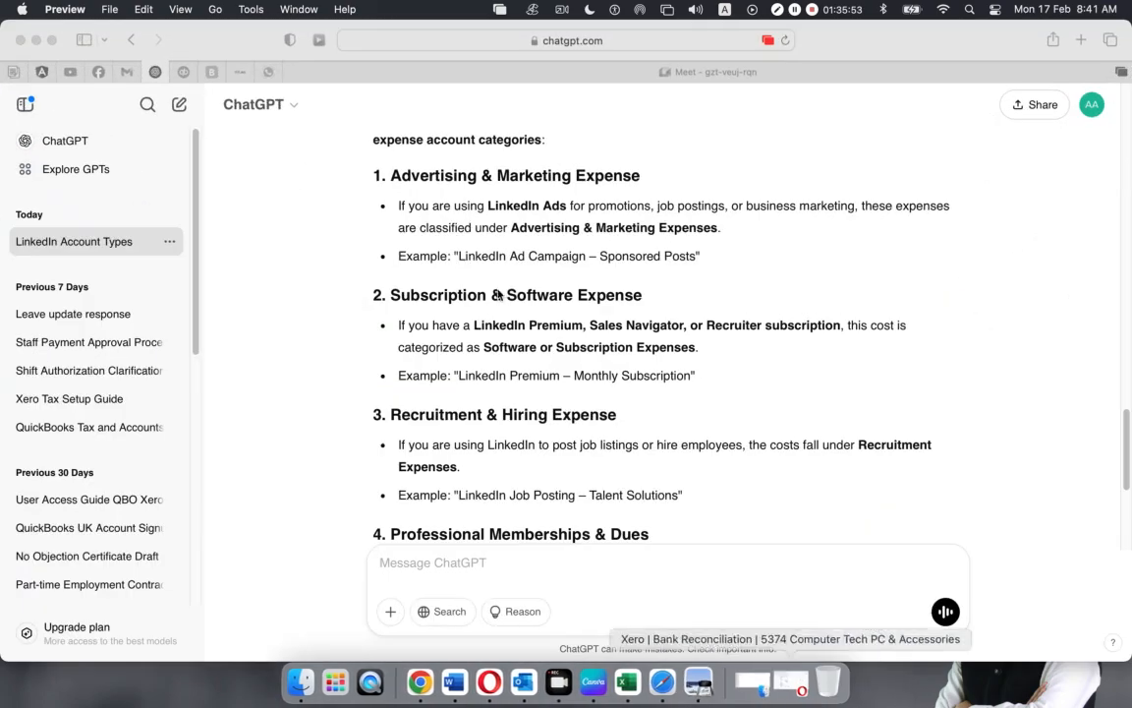
left_click(37, 40)
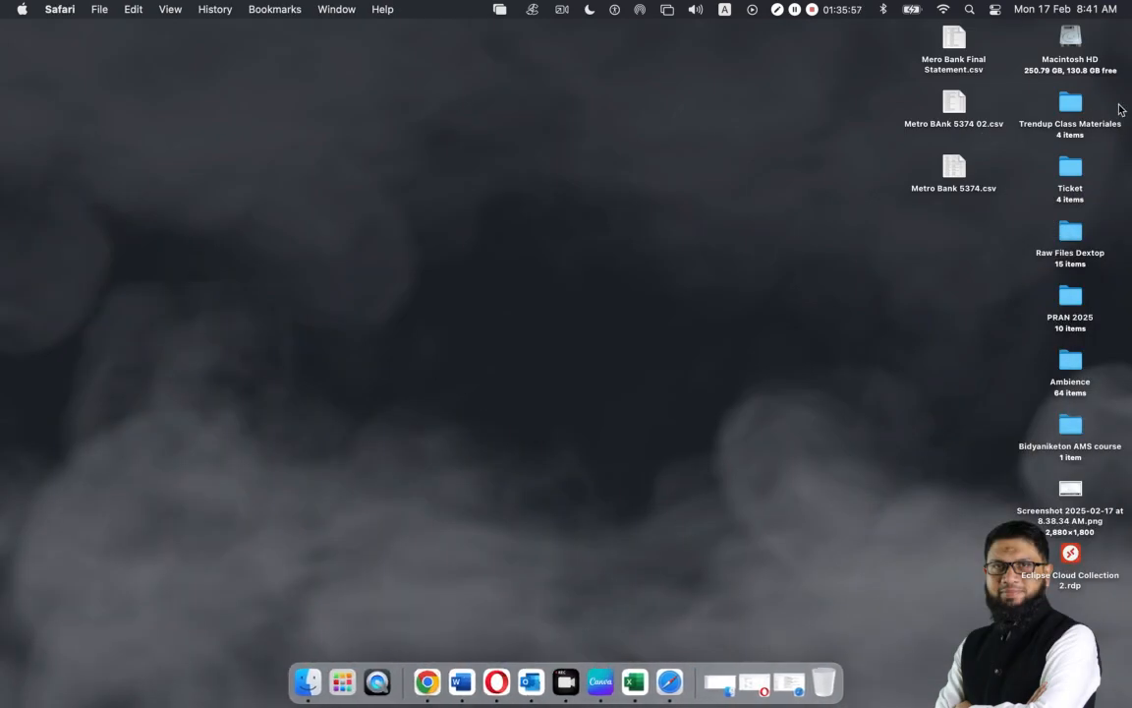
Open Trendup Class Materiales > Total 13 Classes > Xero > Xero-04 and select all three statement files
double_click(1071, 104)
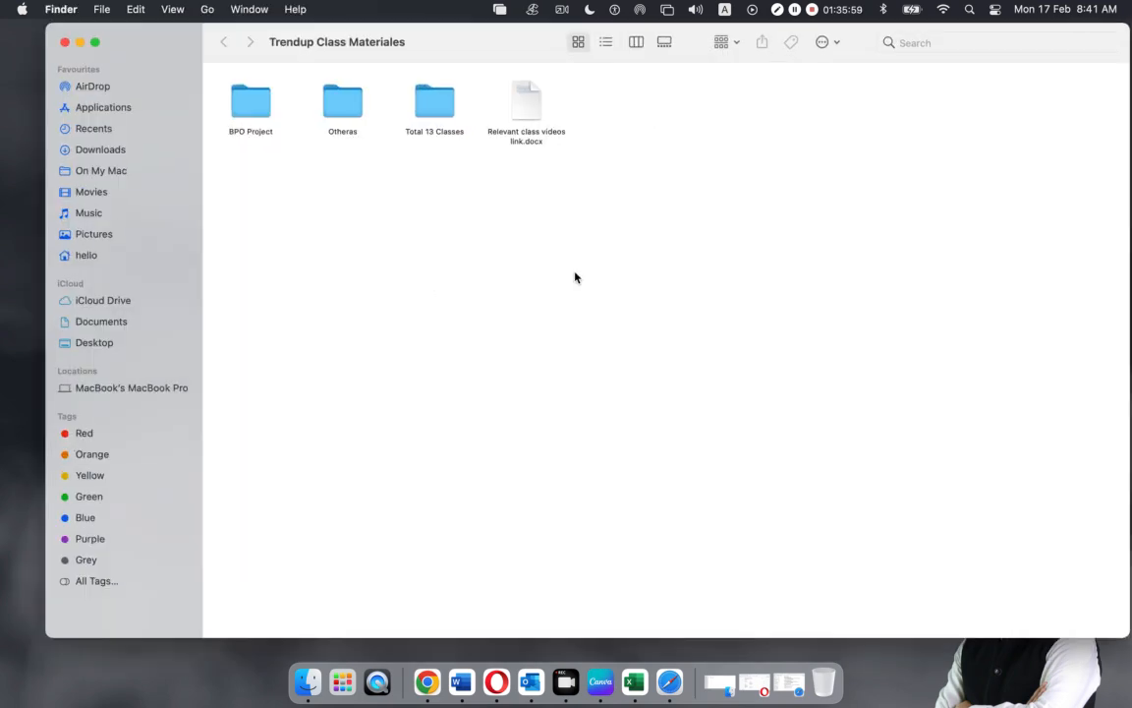
double_click(383, 110)
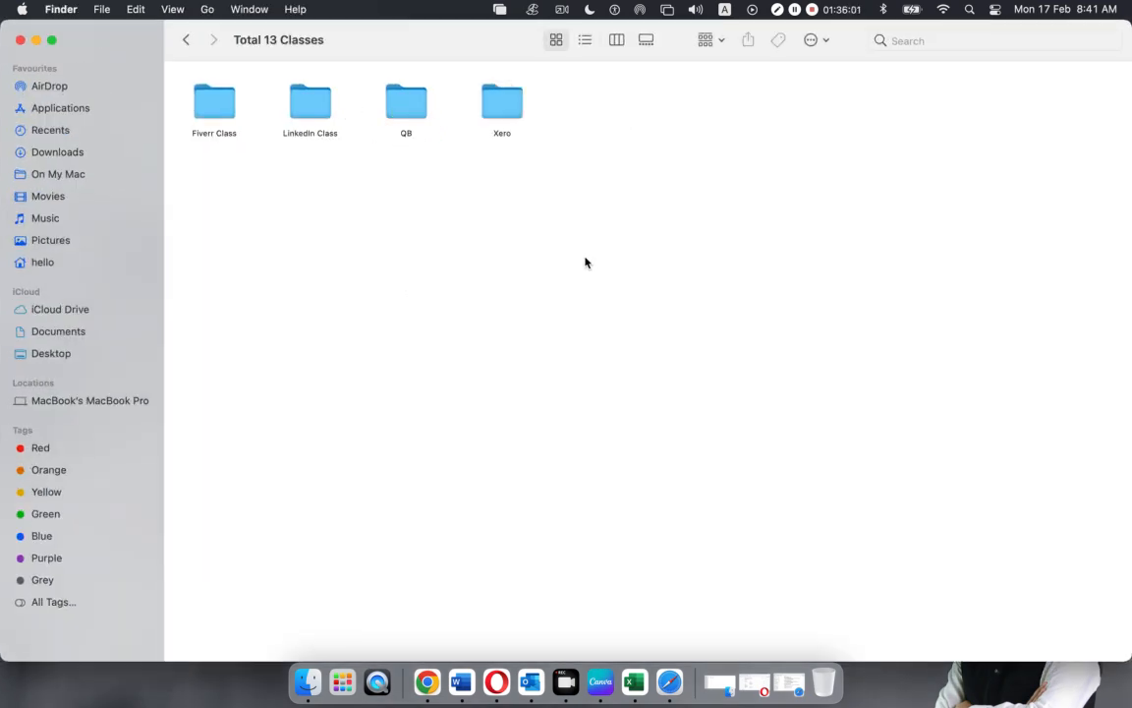
left_click(501, 118)
double_click(501, 119)
left_click(518, 106)
double_click(518, 106)
left_click_drag(497, 90, 210, 171)
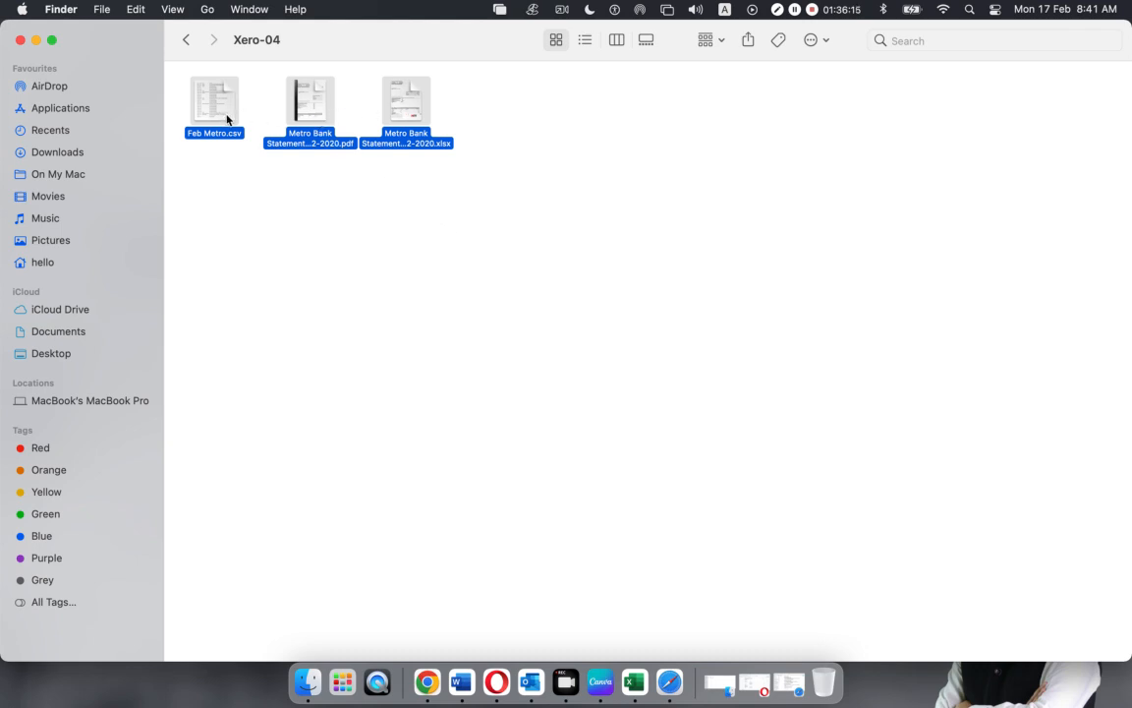
Send Feb Metro.csv and the Metro Bank PDF and XLSX to the AMS-6018 chat on Facebook
left_click(666, 674)
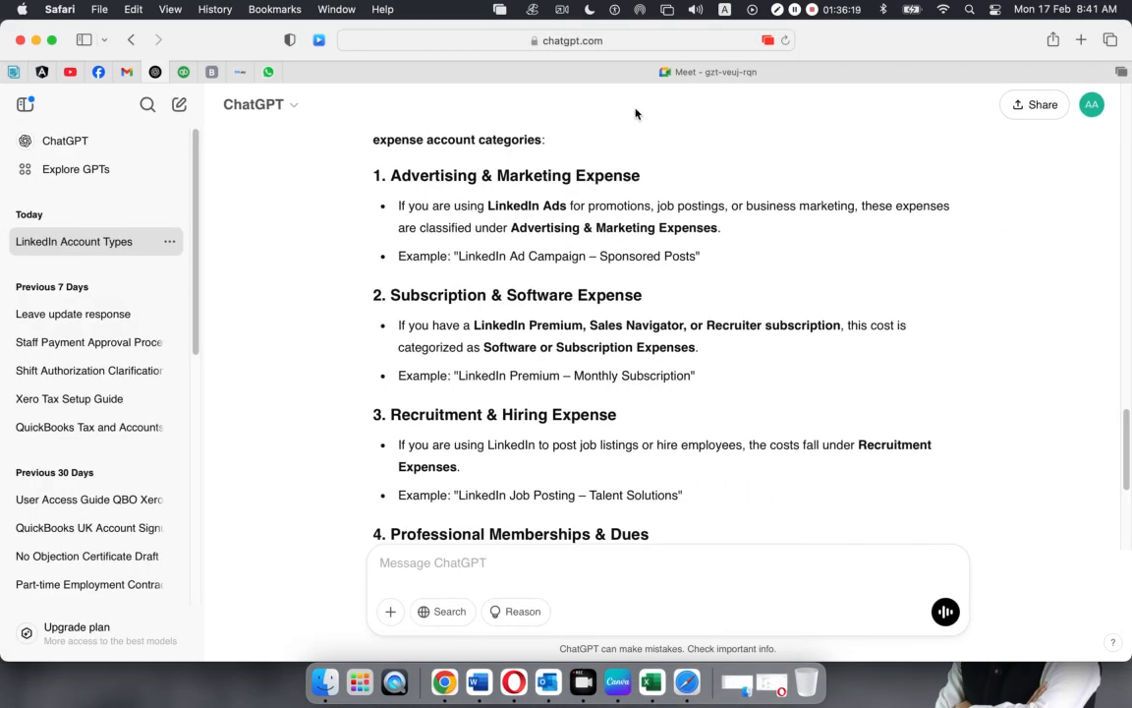
left_click(99, 72)
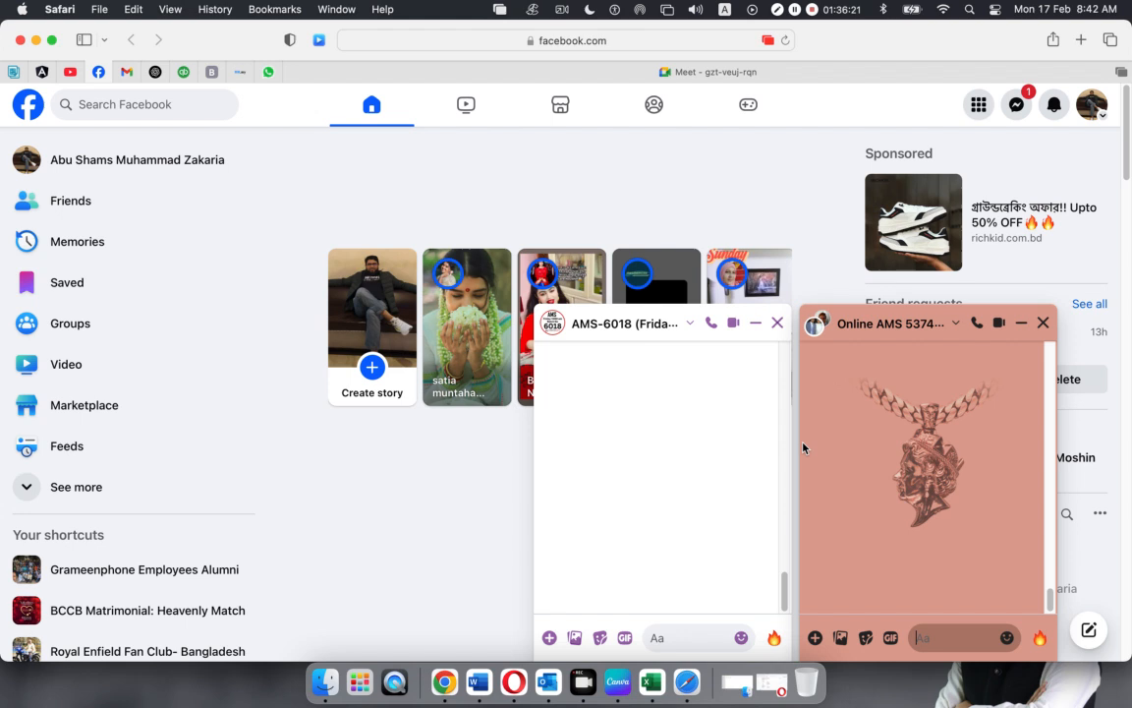
left_click(664, 637)
key("super+v")
left_click(774, 639)
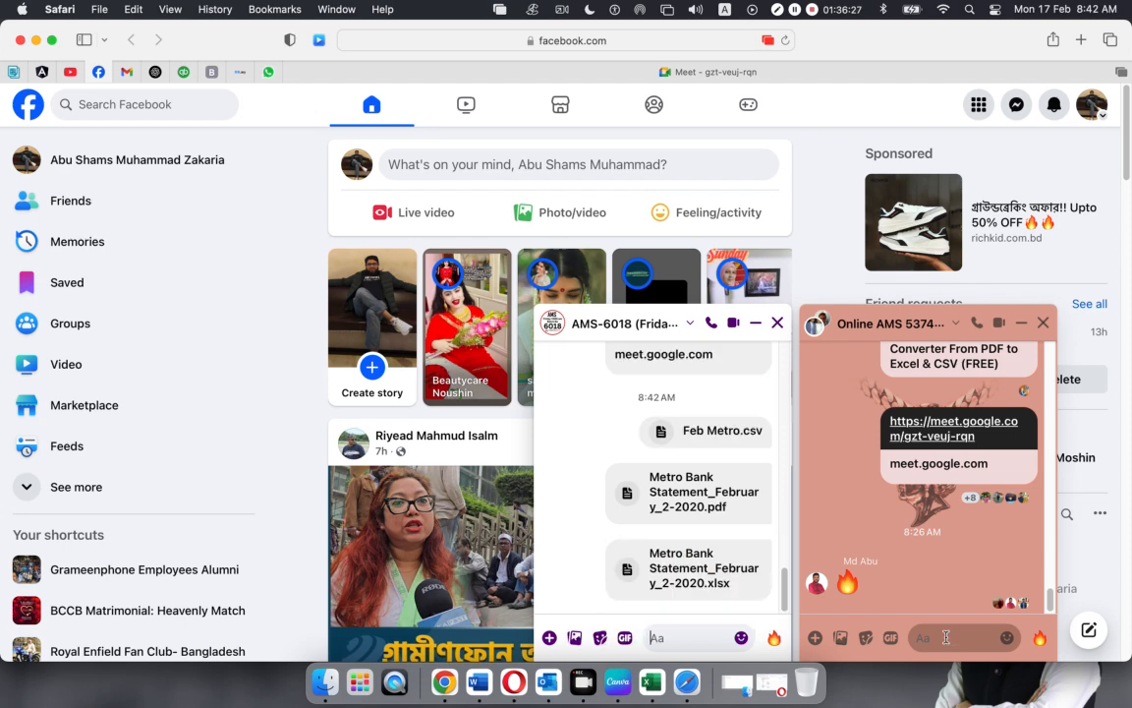
Send the same three statement files to the second chat, then return to Finder
left_click(946, 637)
key("super+v")
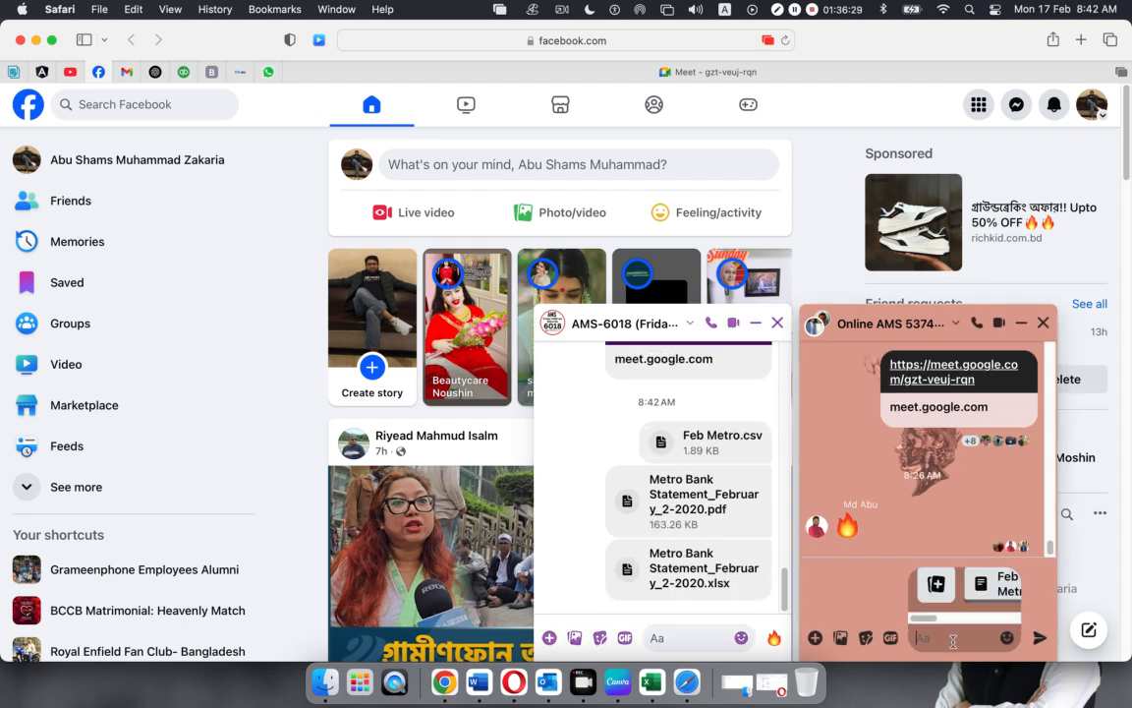
key("Return")
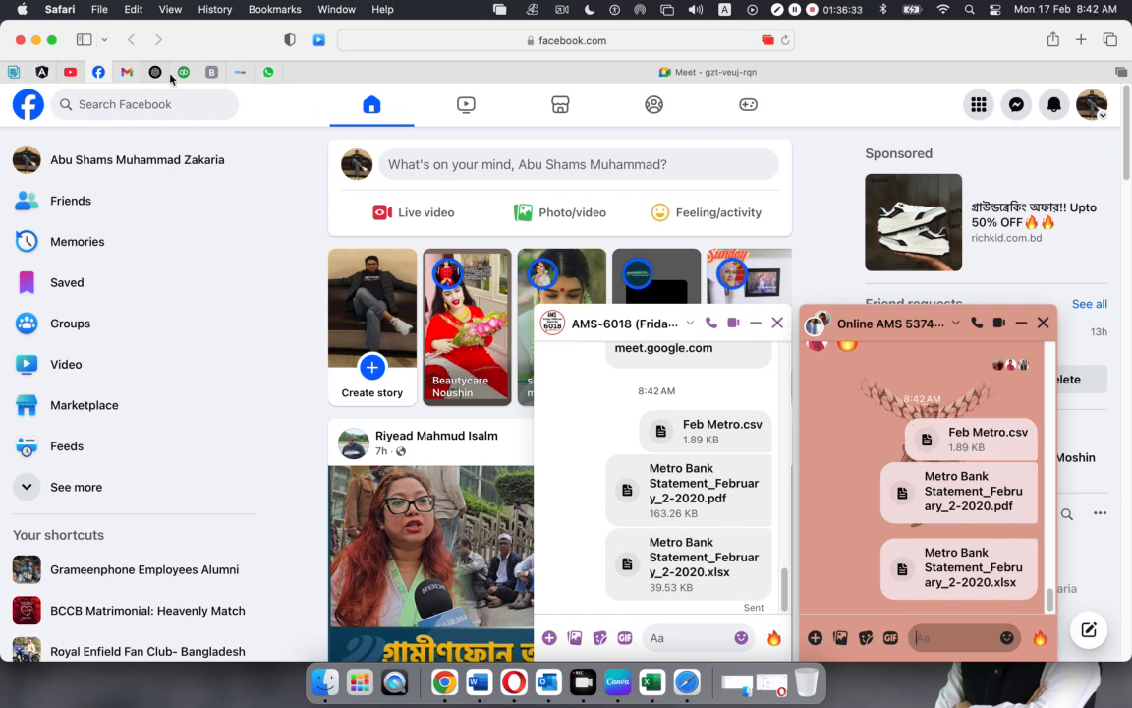
key("ctrl+Right")
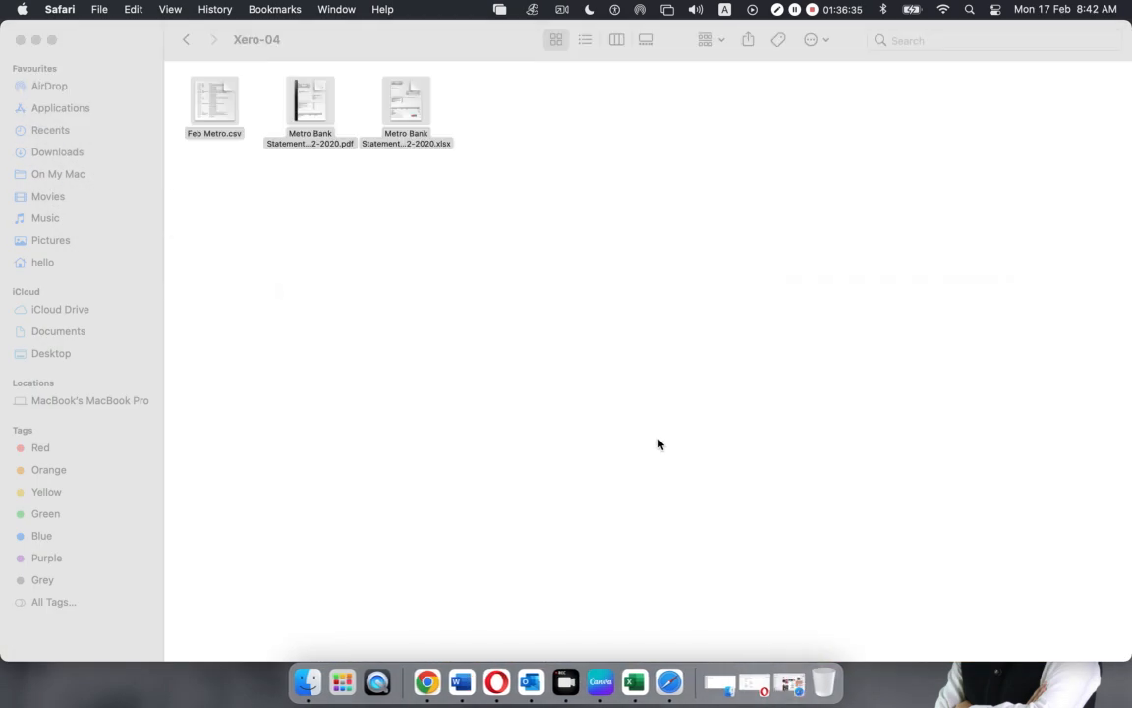
Go back to Trendup Class Materiales, look inside Otheras and BPO Project, then open Total 13 Classes
left_click(186, 40)
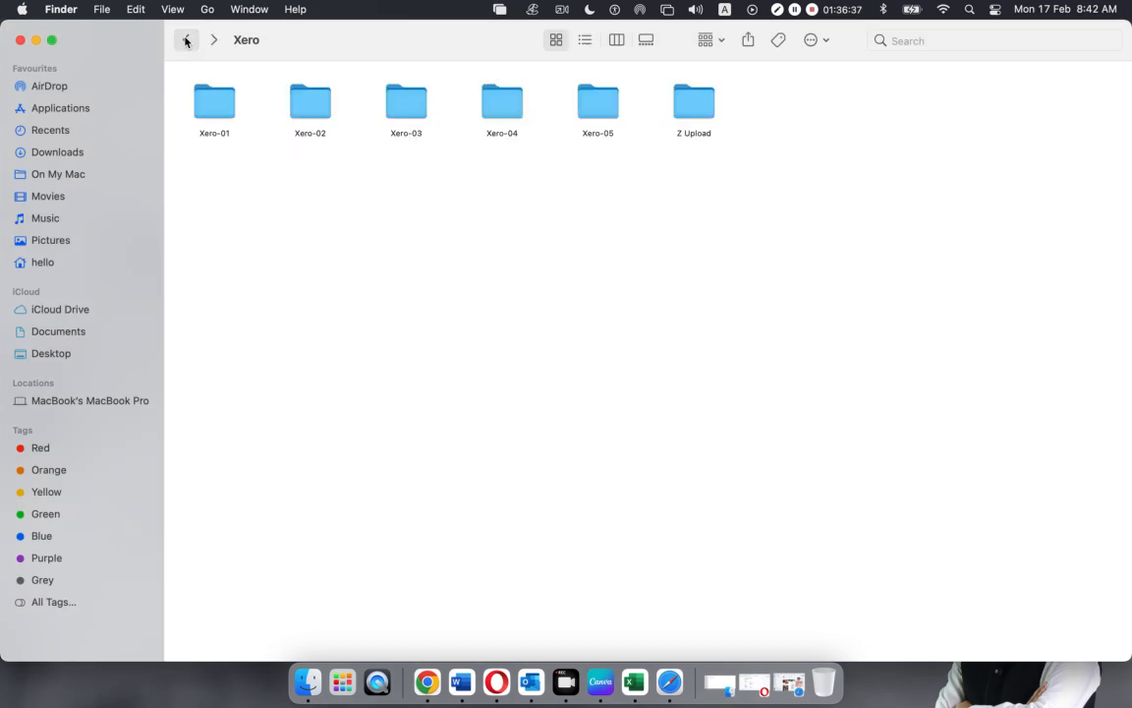
left_click(186, 41)
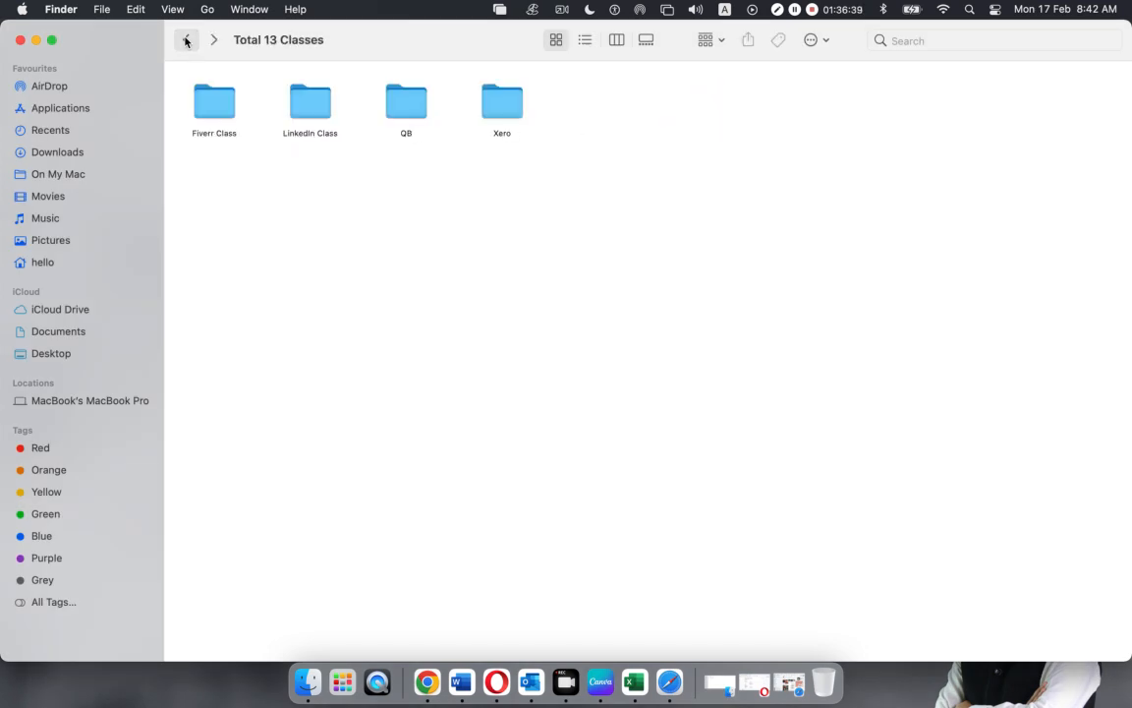
left_click(186, 42)
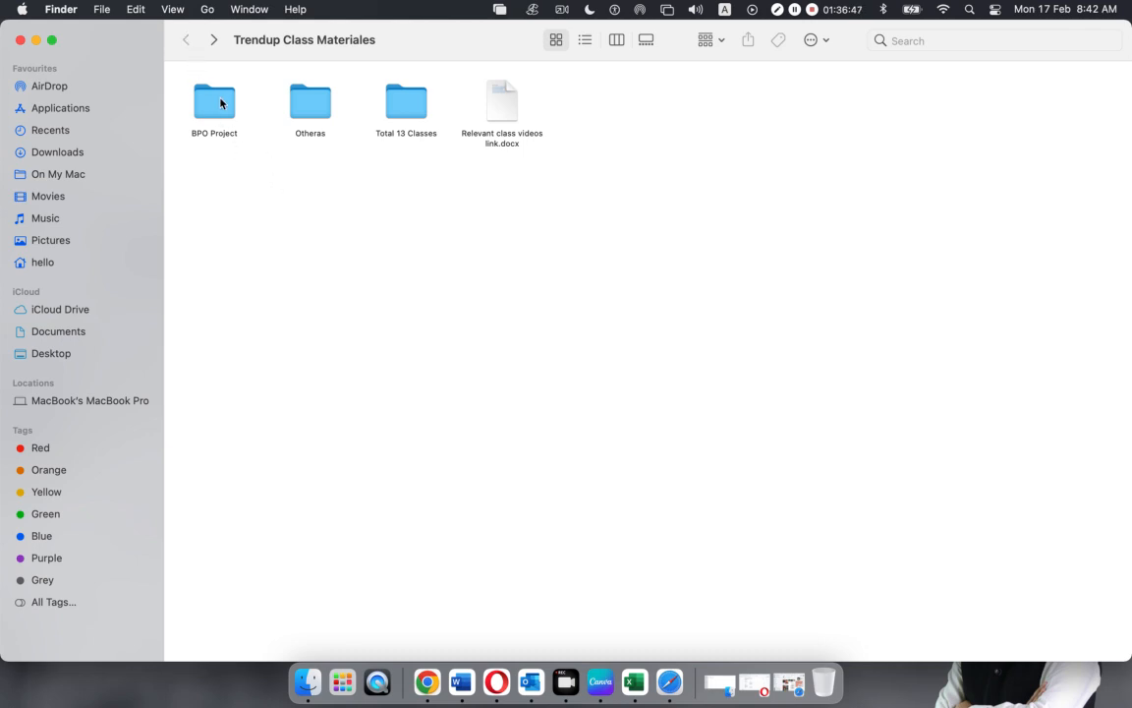
double_click(309, 98)
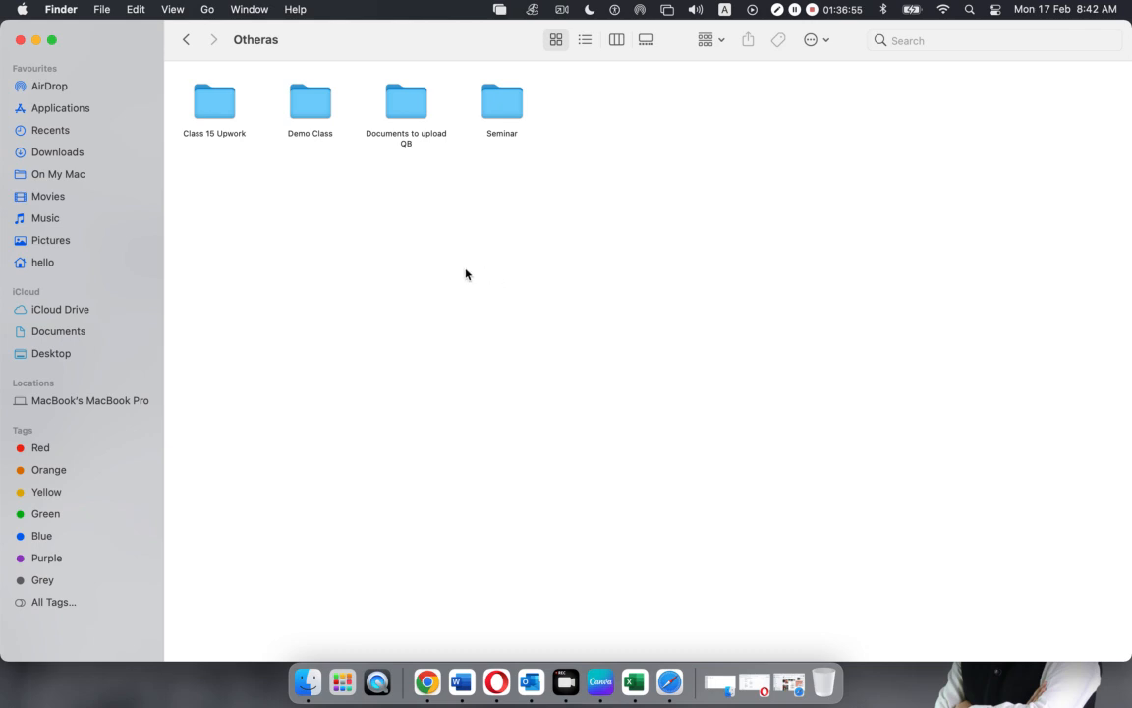
left_click(186, 39)
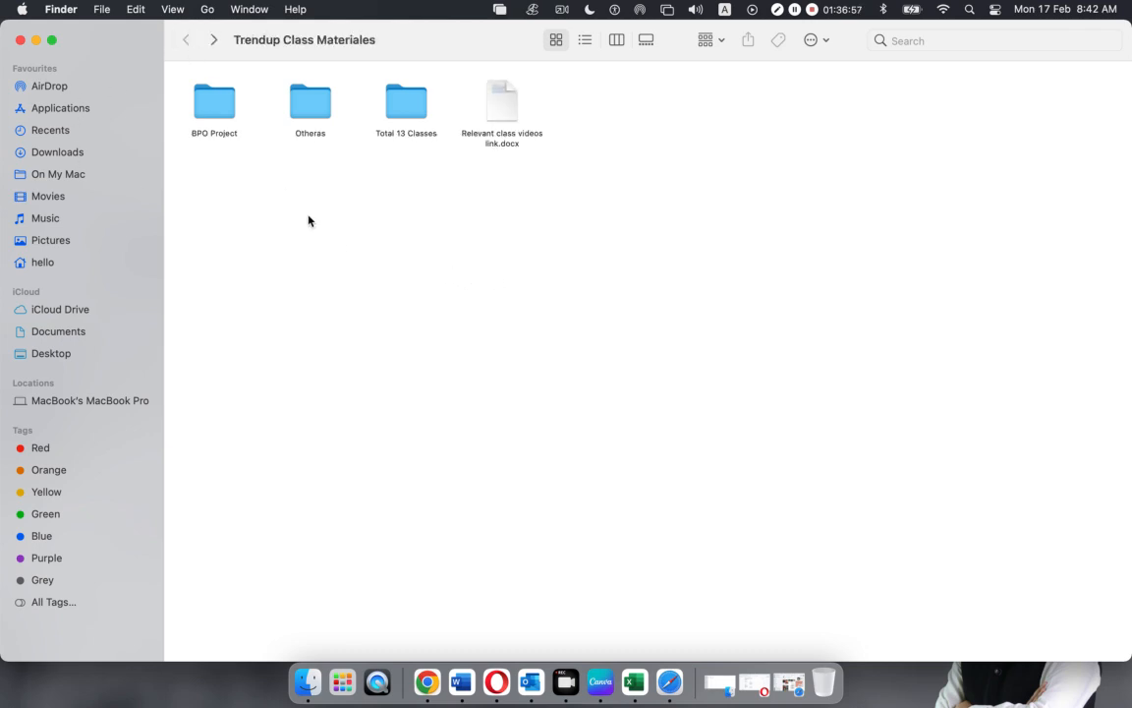
double_click(216, 116)
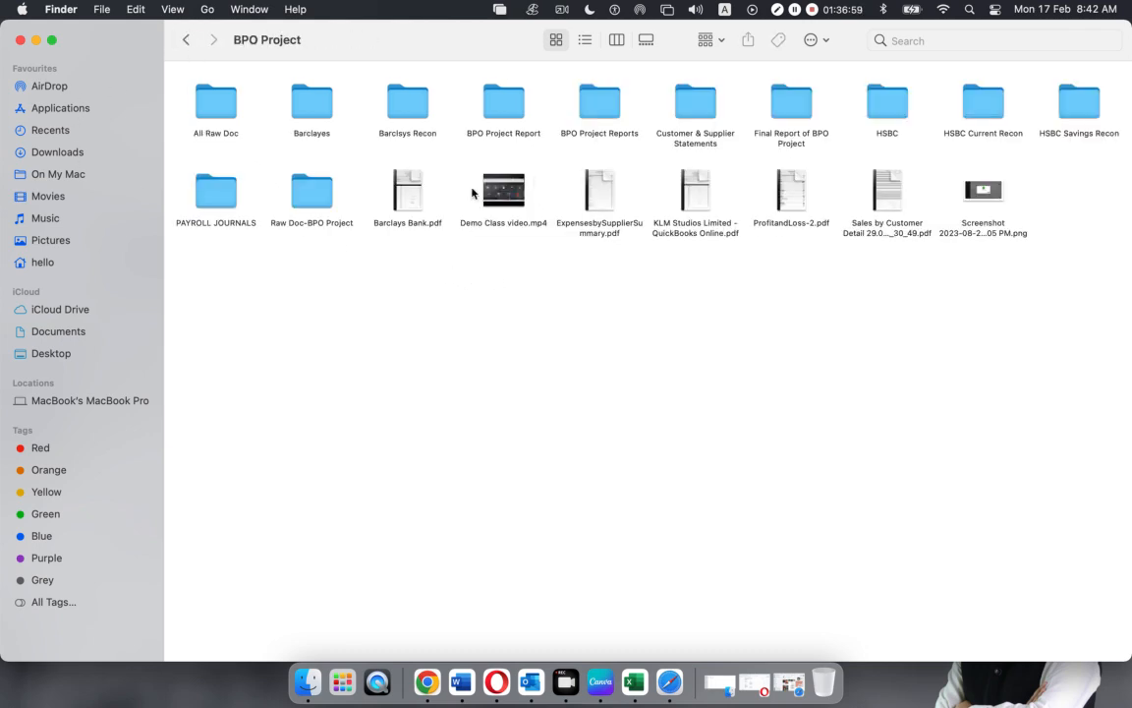
left_click(187, 40)
double_click(406, 99)
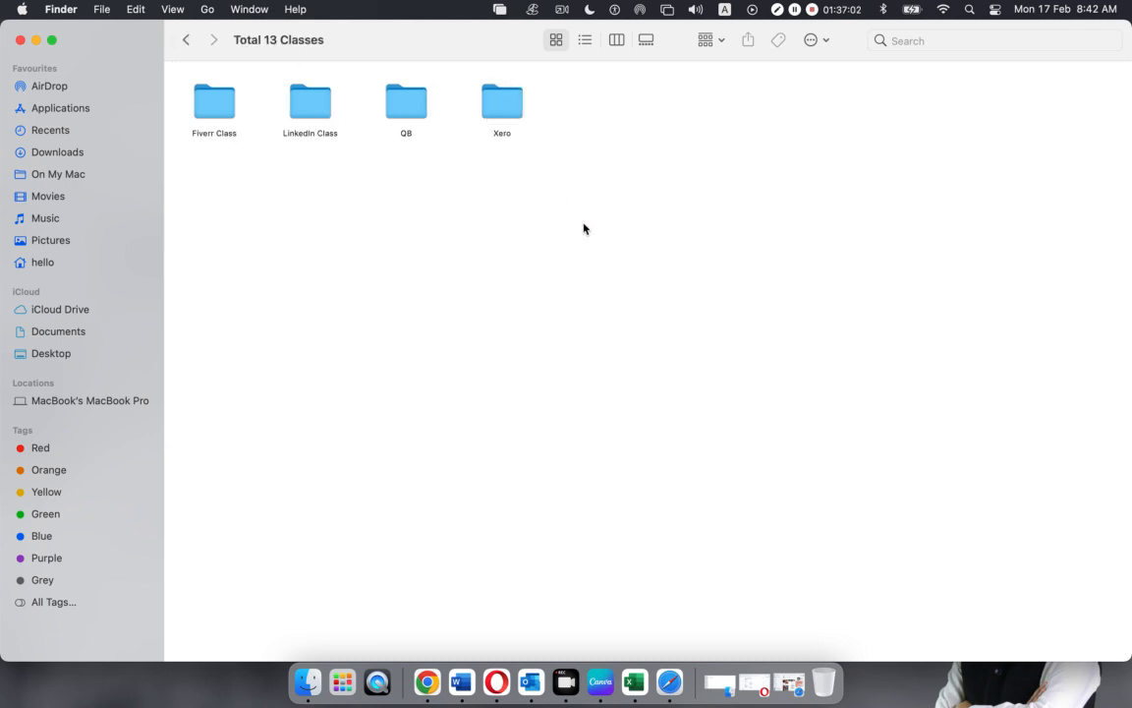
Browse QB > Class 06 QB-06 > Class Materials, then peek into Xero and return to Total 13 Classes
double_click(396, 106)
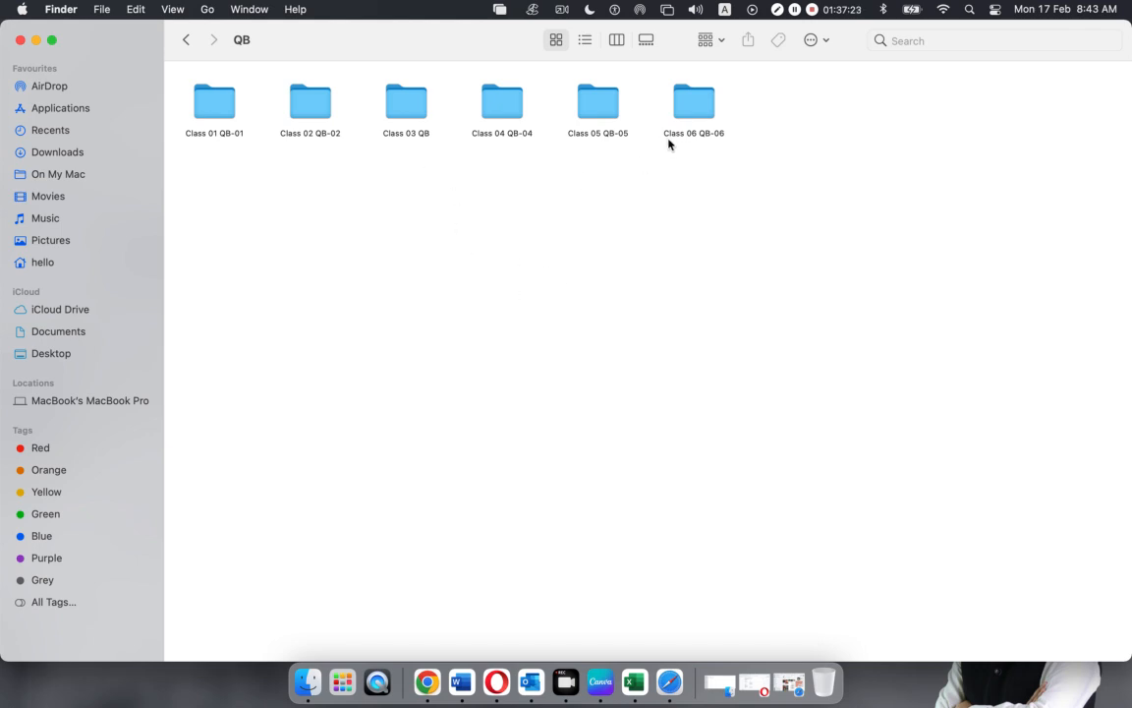
left_click(689, 116)
double_click(689, 116)
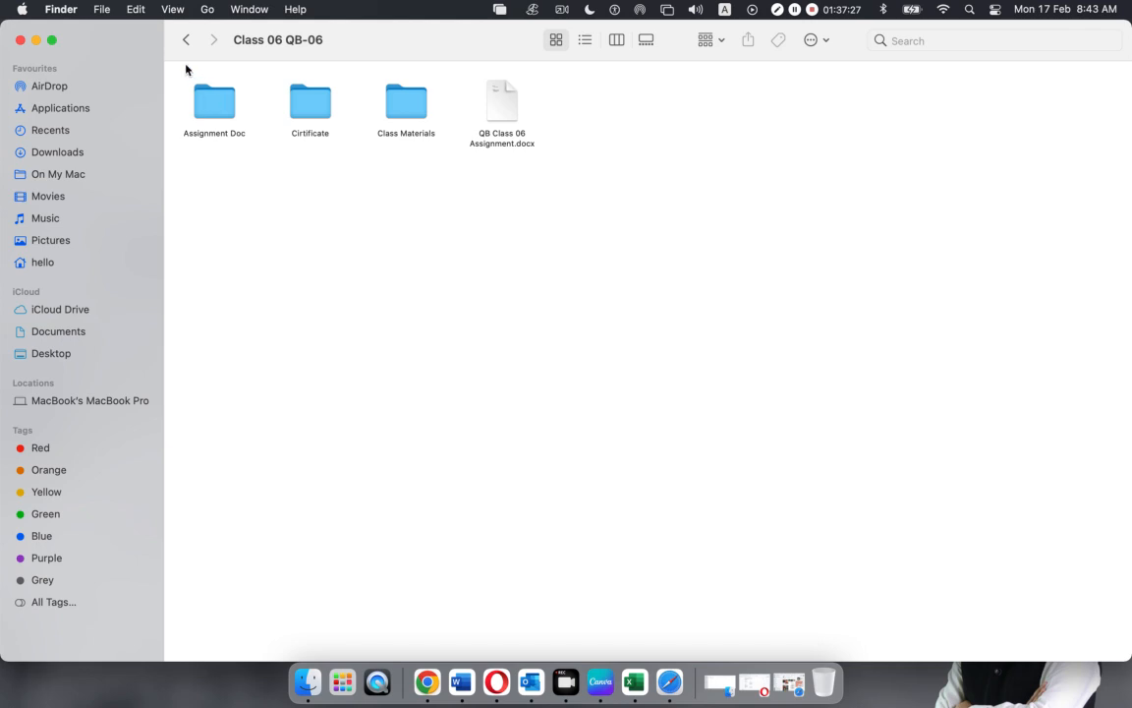
left_click(405, 110)
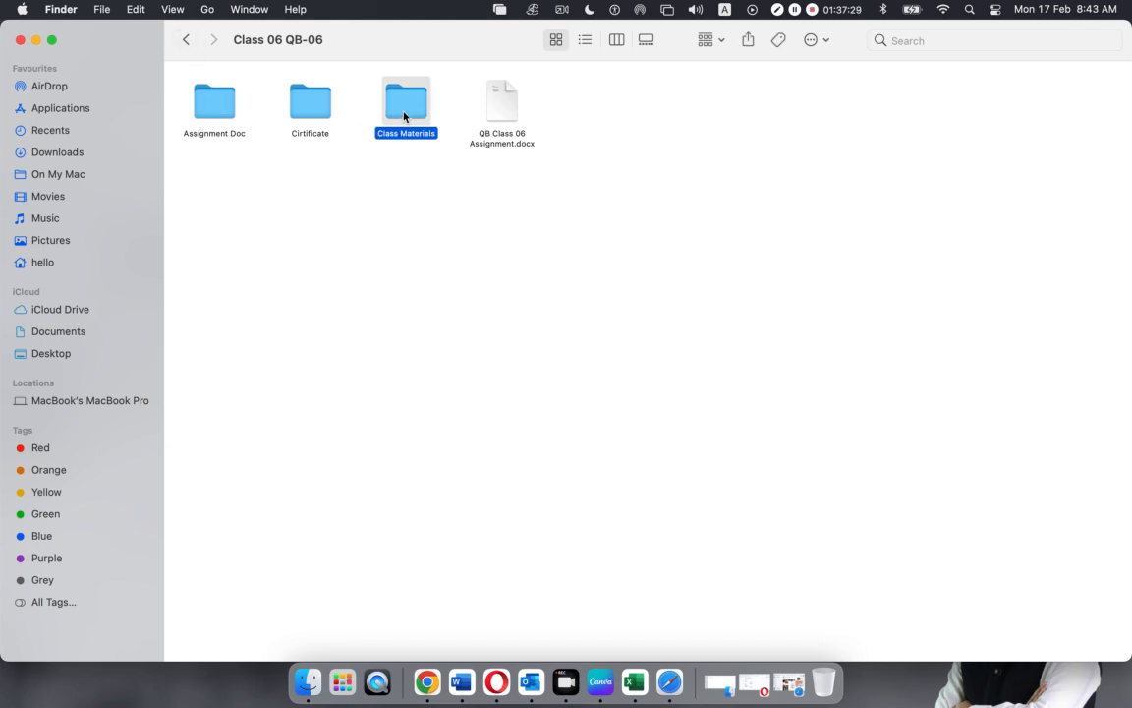
double_click(405, 110)
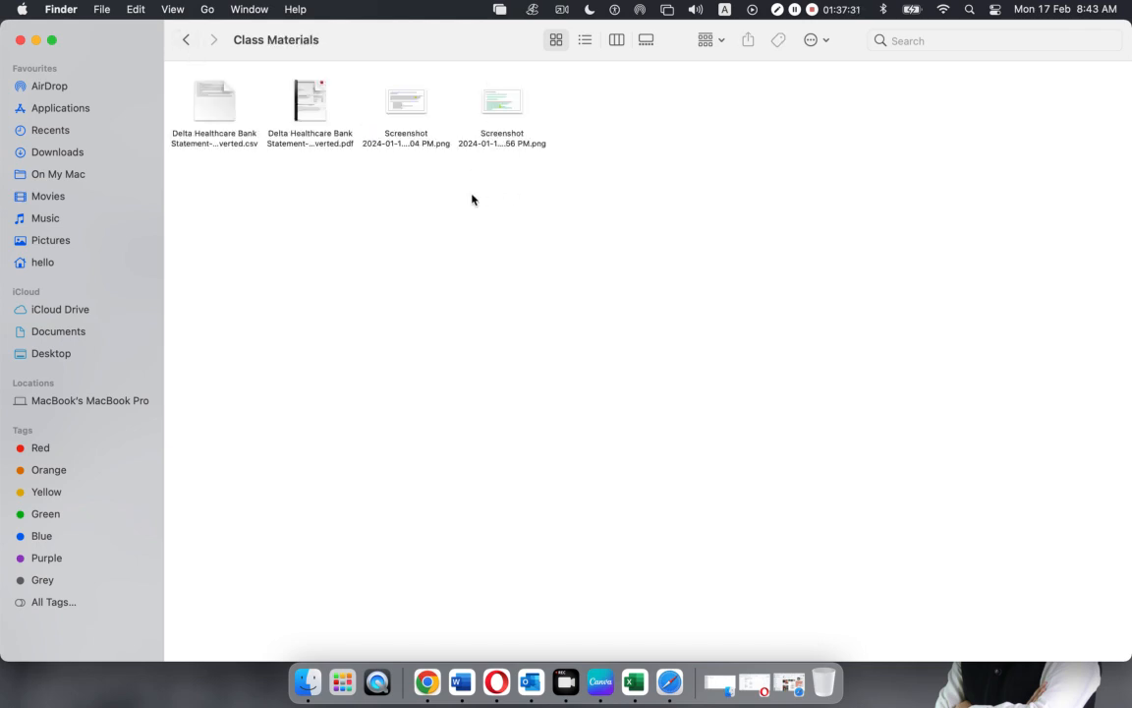
left_click(186, 39)
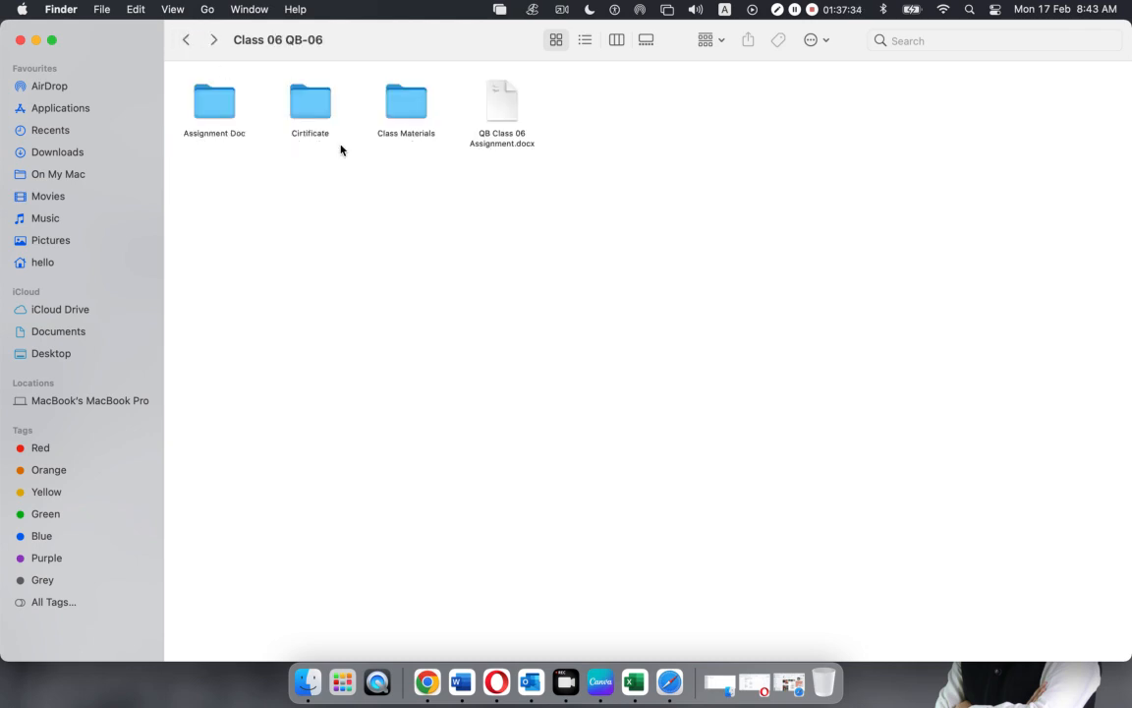
left_click(186, 40)
left_click(185, 39)
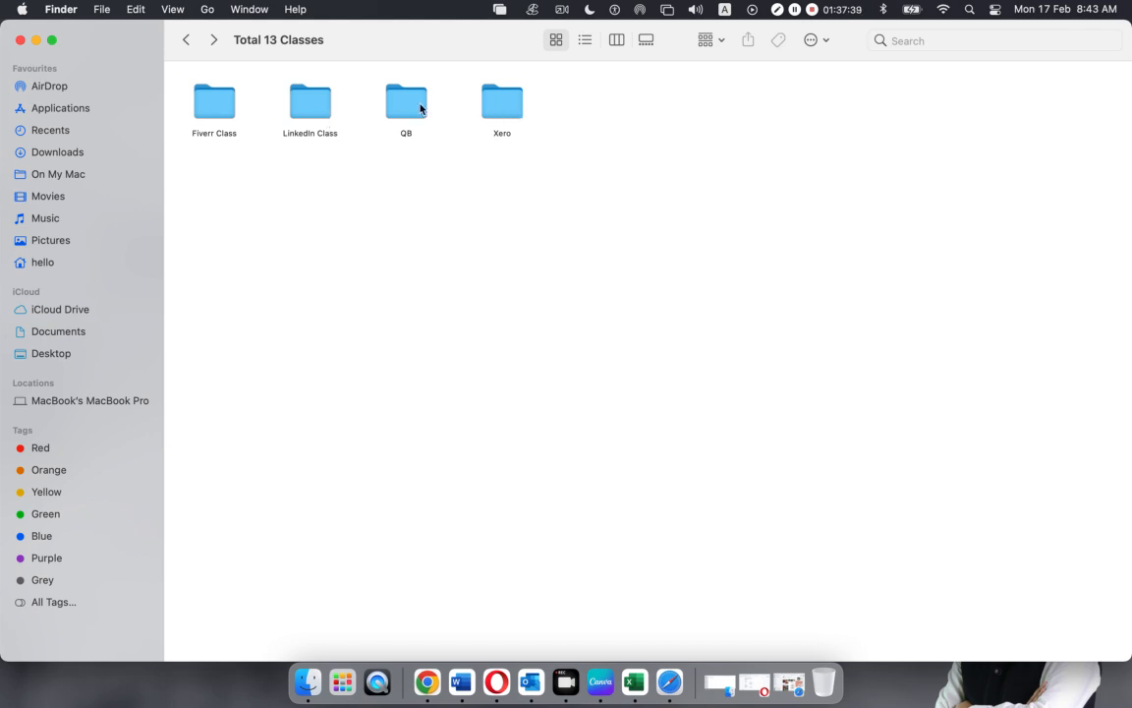
double_click(501, 103)
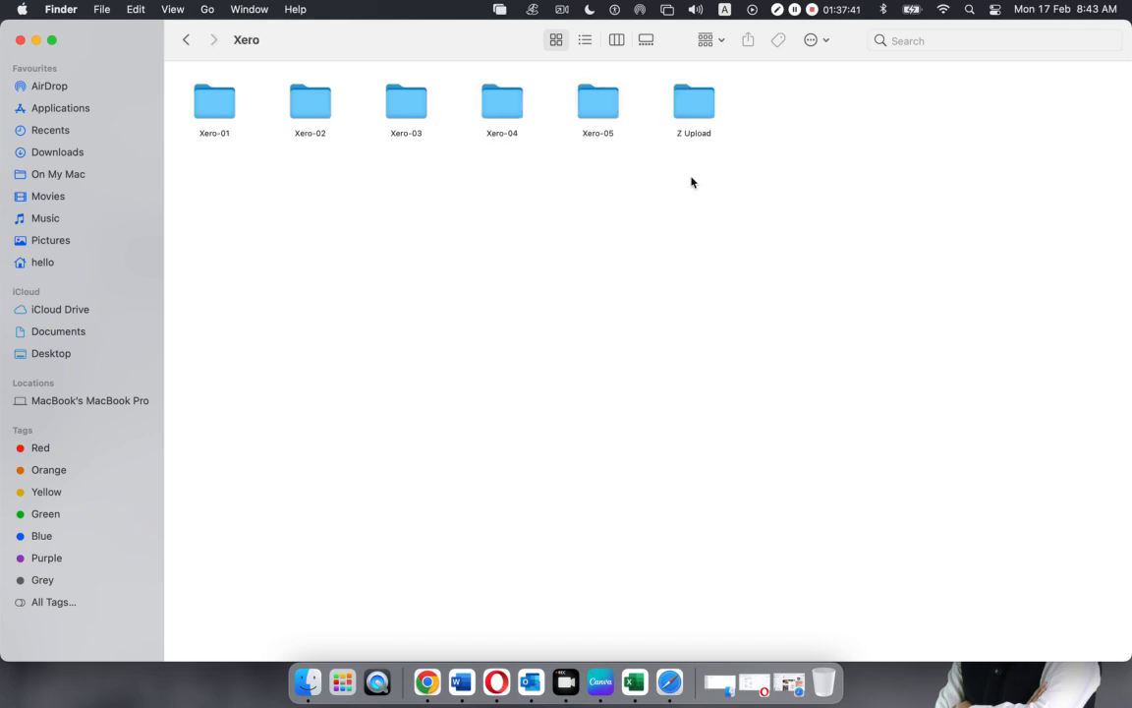
left_click(185, 41)
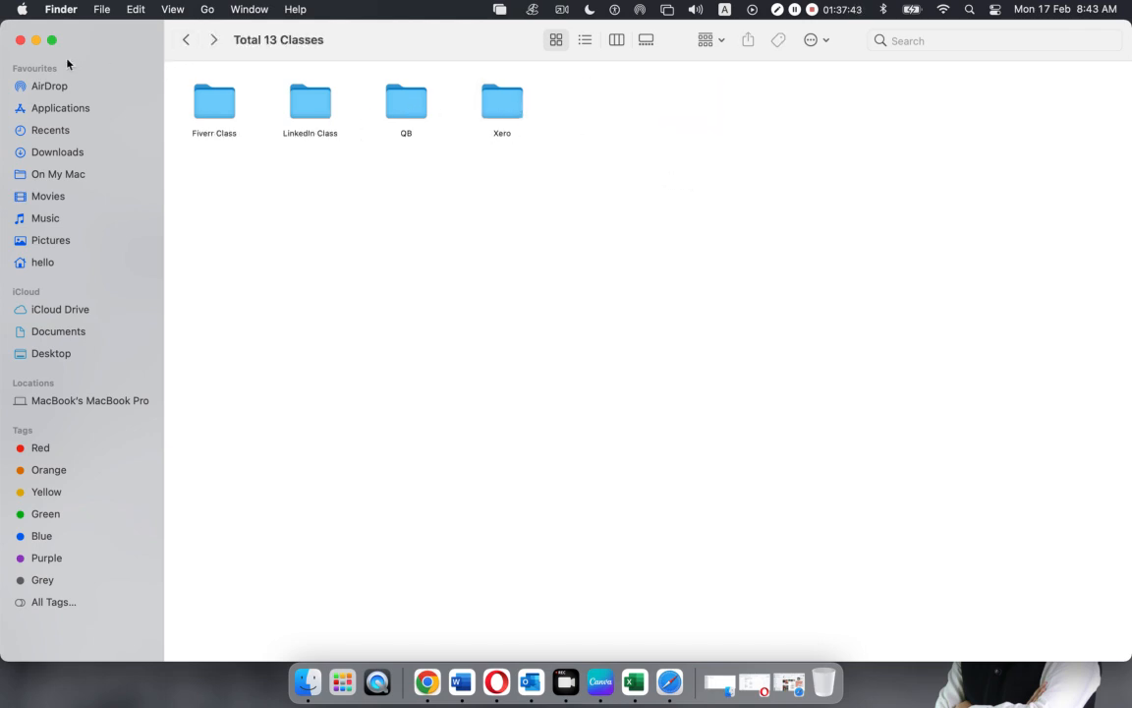
Hide Finder, bring up Facebook in Safari and close the AMS-6018 and second chat windows
left_click(36, 40)
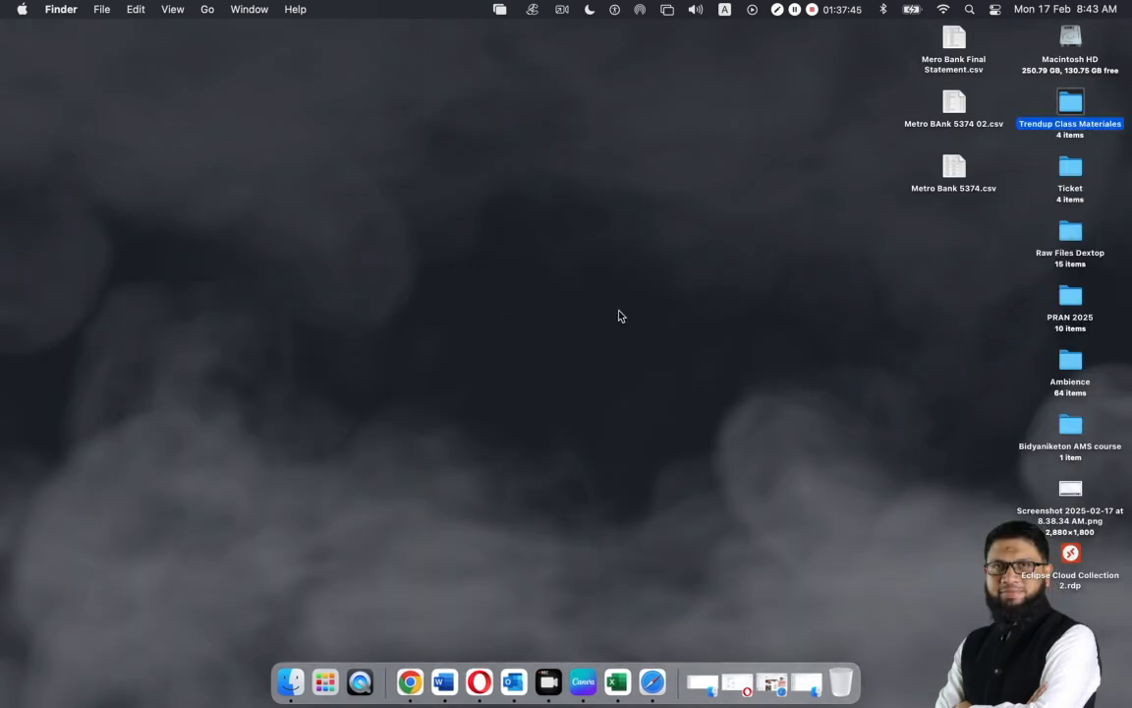
left_click(649, 676)
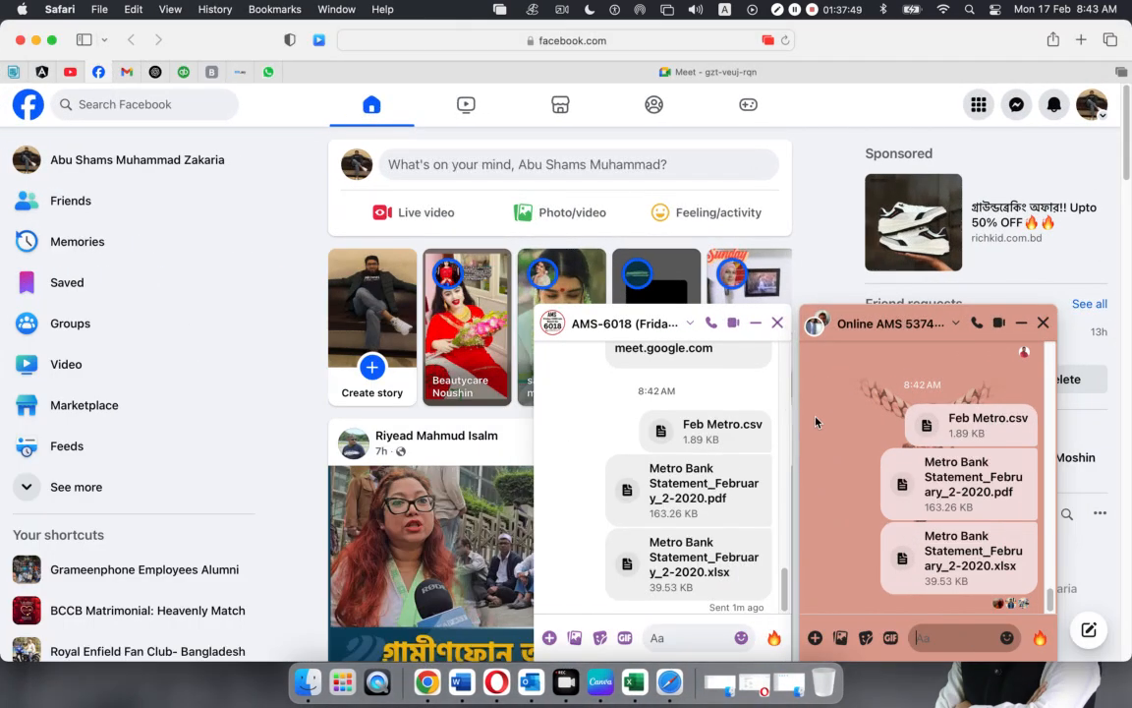
mouse_move(816, 422)
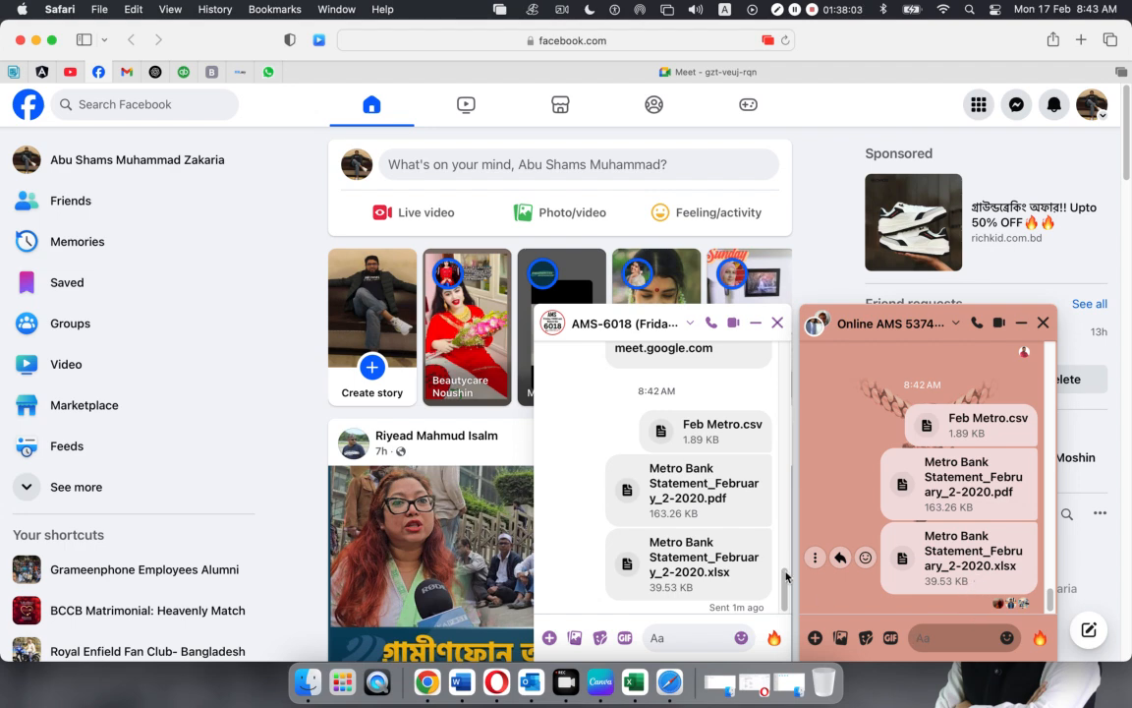
left_click(777, 325)
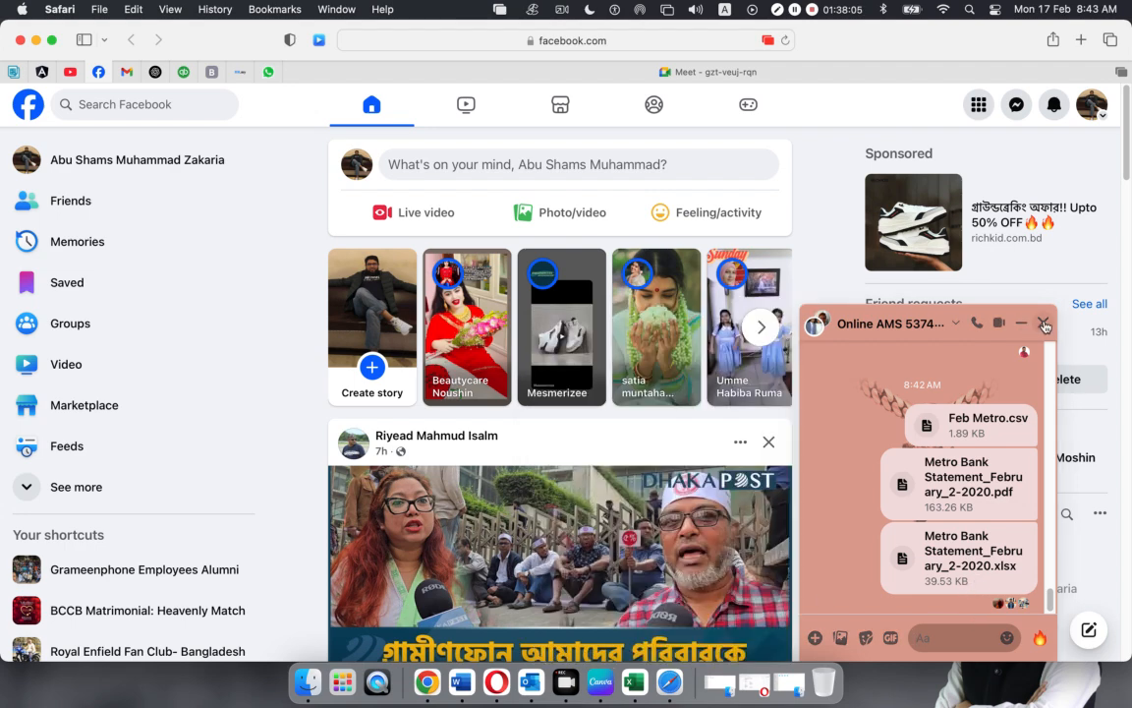
left_click(1043, 322)
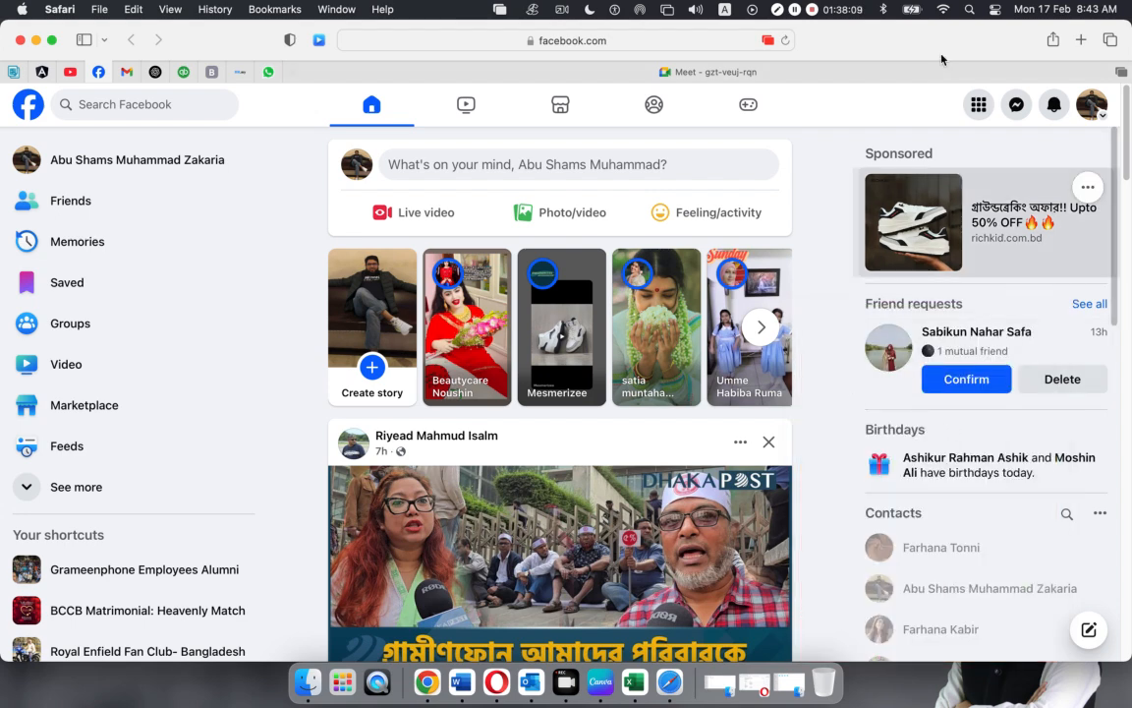
Minimize the Facebook browser window, restore it briefly, then minimize it again
left_click(37, 41)
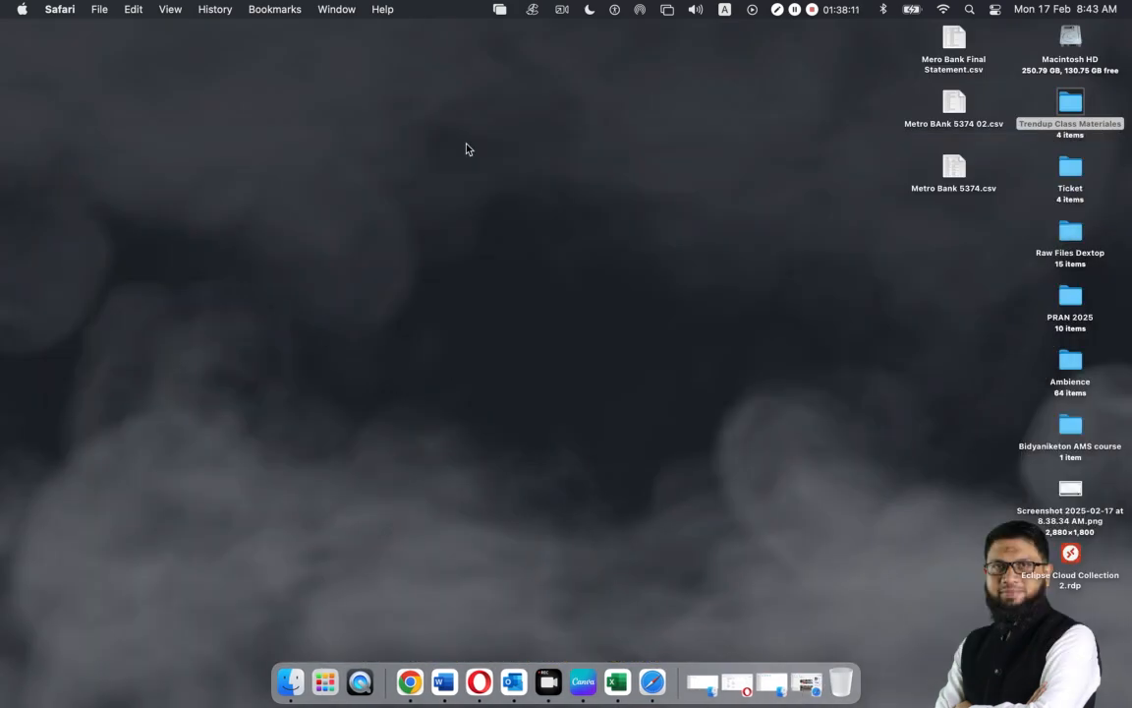
left_click(652, 681)
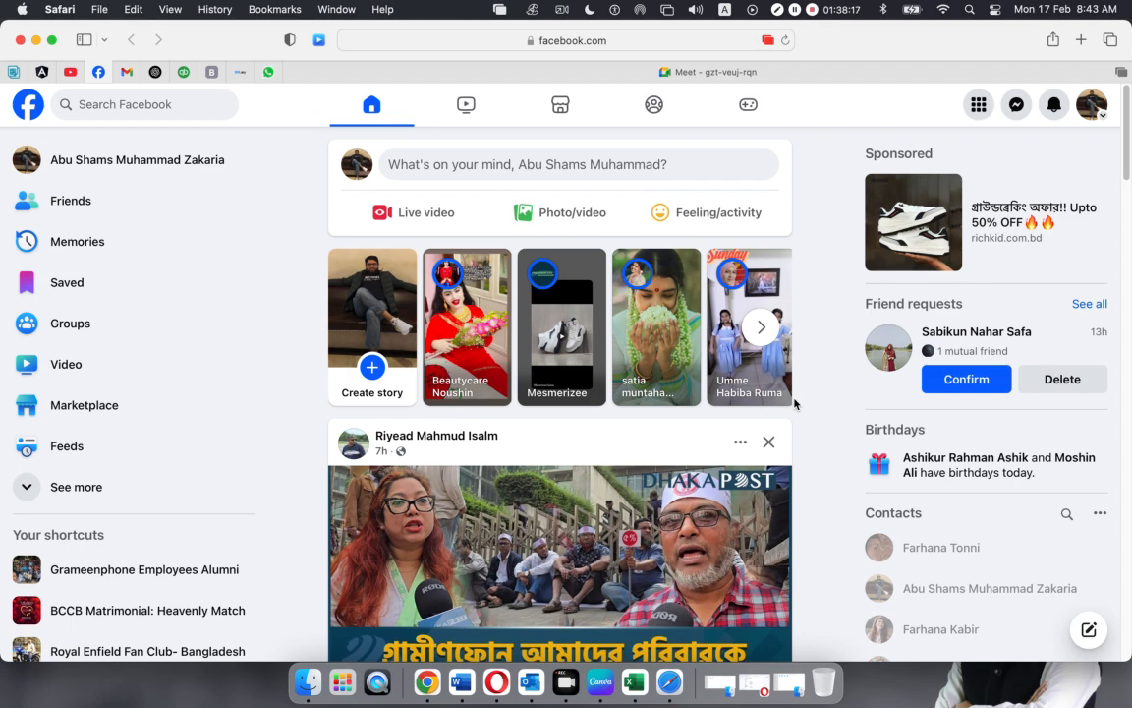
left_click(34, 40)
Bring up Xero's Metro Bank report in Opera, scroll to its top, then switch back to Facebook
left_click(479, 672)
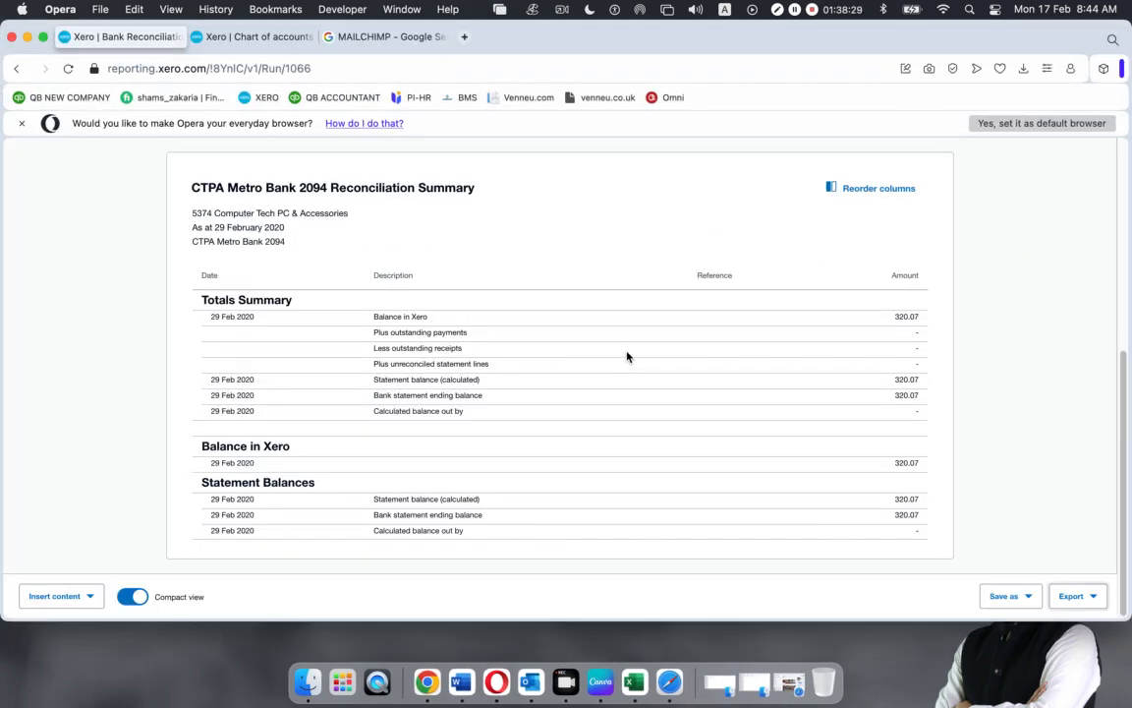
scroll(627, 356, "up", 5)
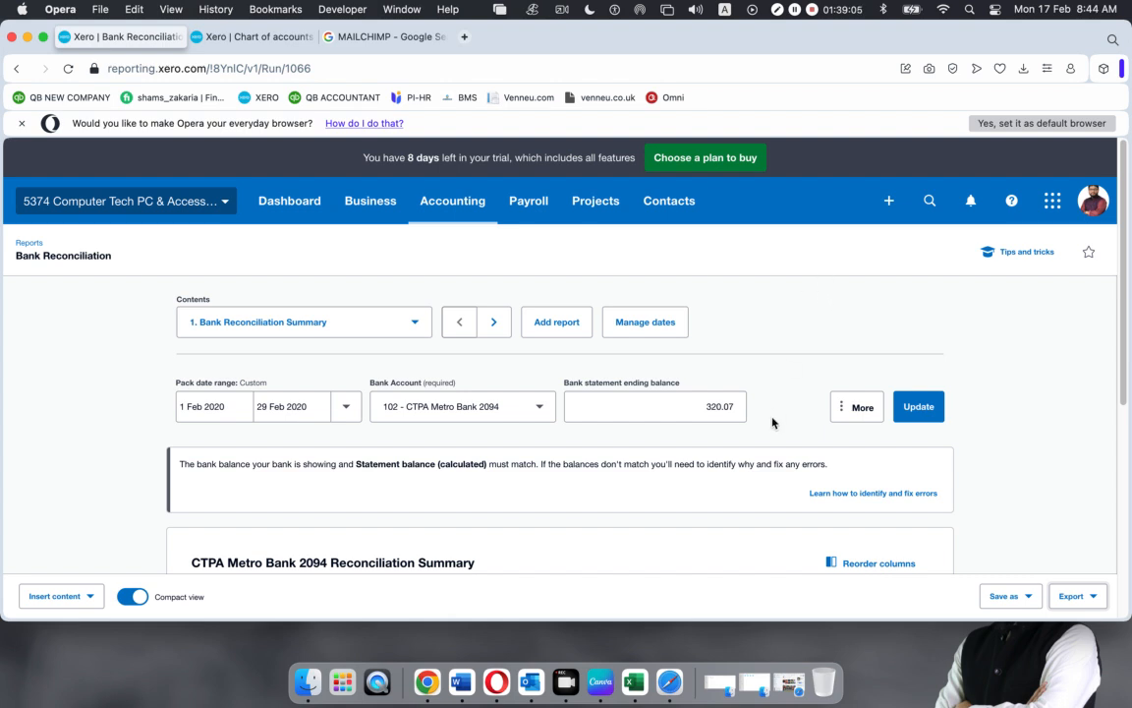
left_click(732, 670)
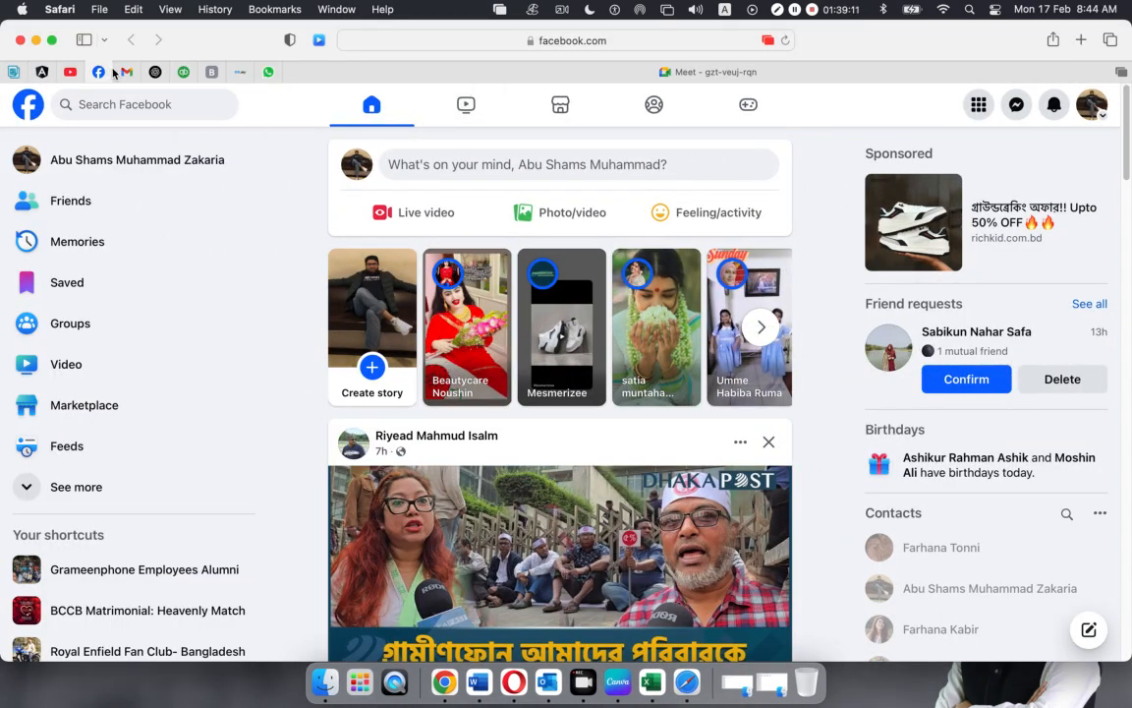
Return to the Google Meet call and dismiss the 'Your call ends in 3 minutes' notice
left_click(506, 72)
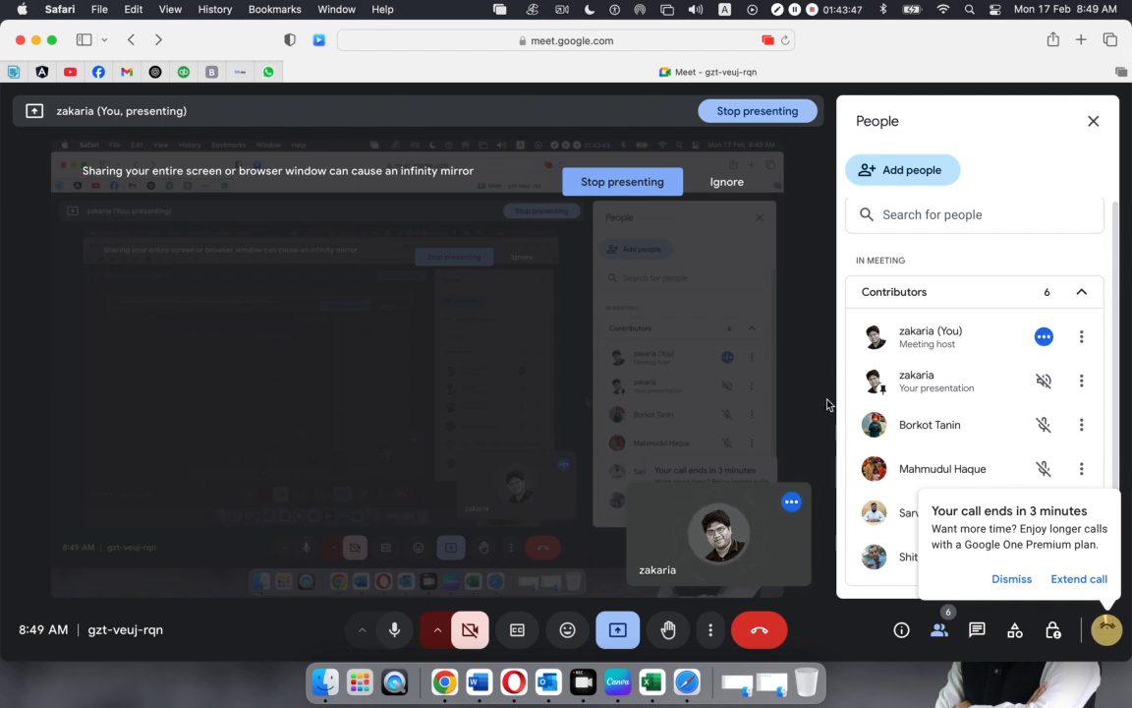
left_click(1011, 580)
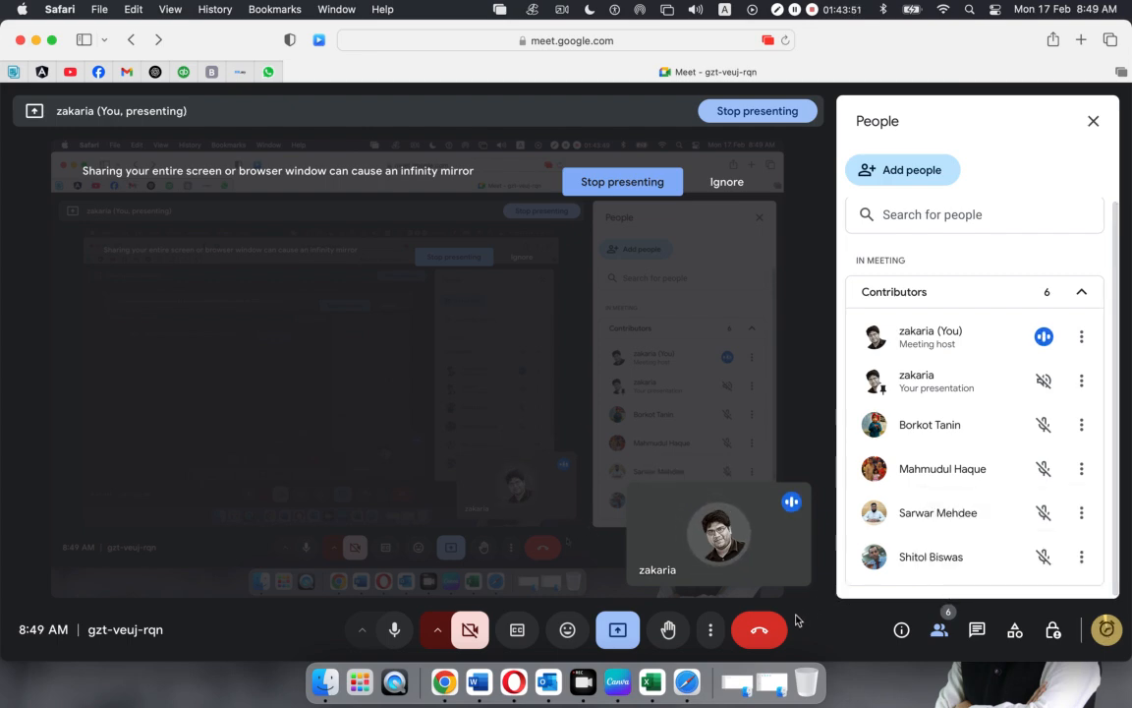